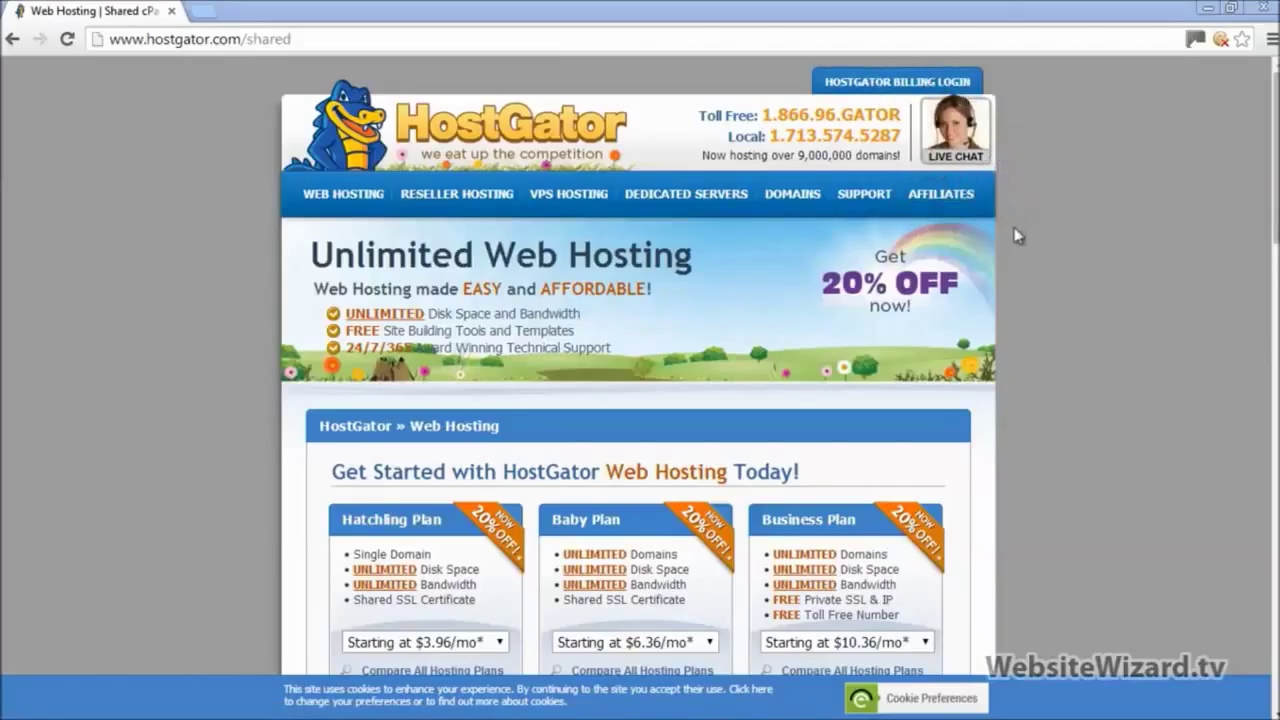
Step: Set the Baby Plan billing term to Monthly at $7.96/mo
{"action": "scroll", "coordinate": [622, 360], "scroll_direction": "down", "scroll_amount": 3}
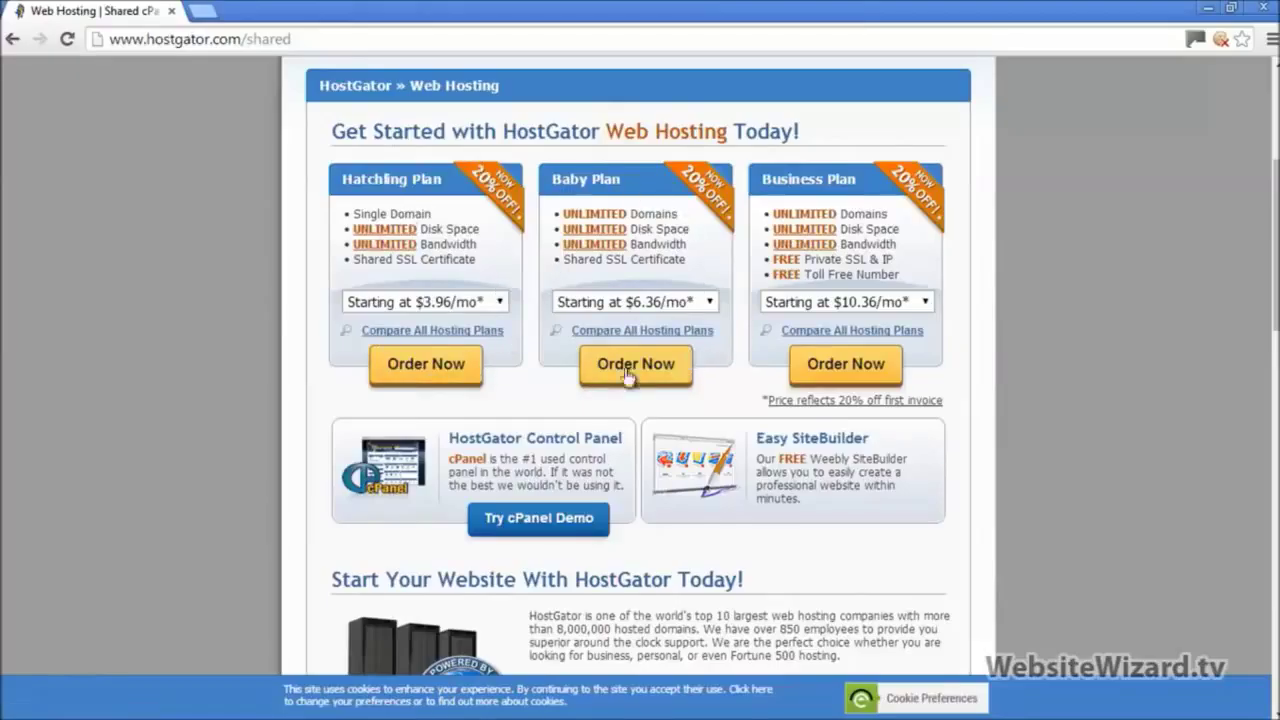
{"action": "left_click", "coordinate": [674, 313]}
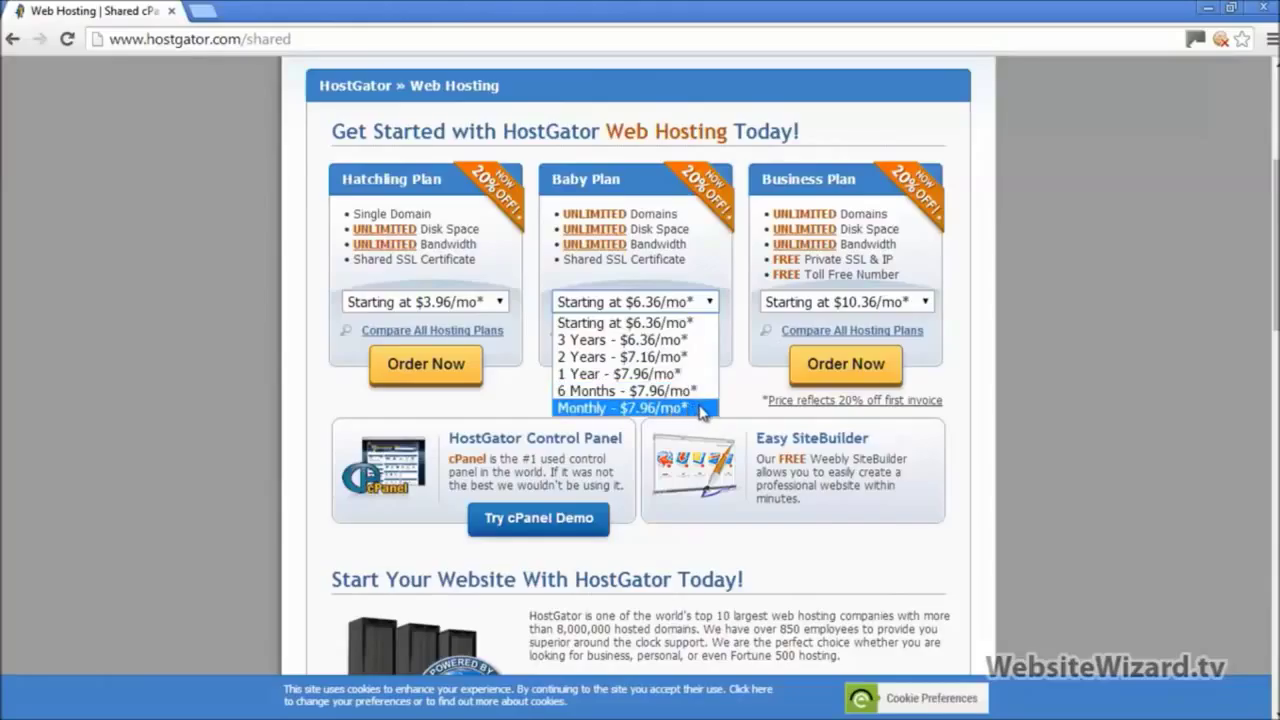
{"action": "left_click", "coordinate": [701, 408]}
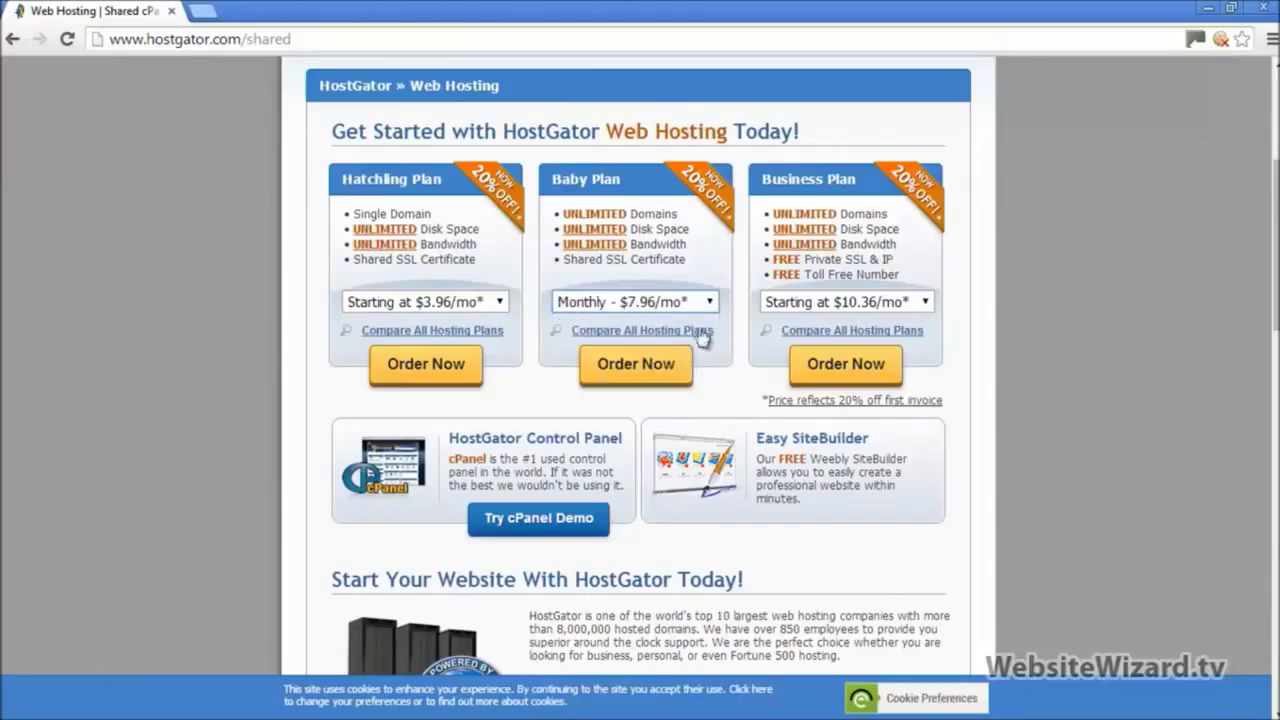
Step: Order the Baby Plan to open the Order Wizard with 1-month billing
{"action": "scroll", "coordinate": [960, 289], "scroll_direction": "down", "scroll_amount": 1}
{"action": "scroll", "coordinate": [960, 289], "scroll_direction": "up", "scroll_amount": 3}
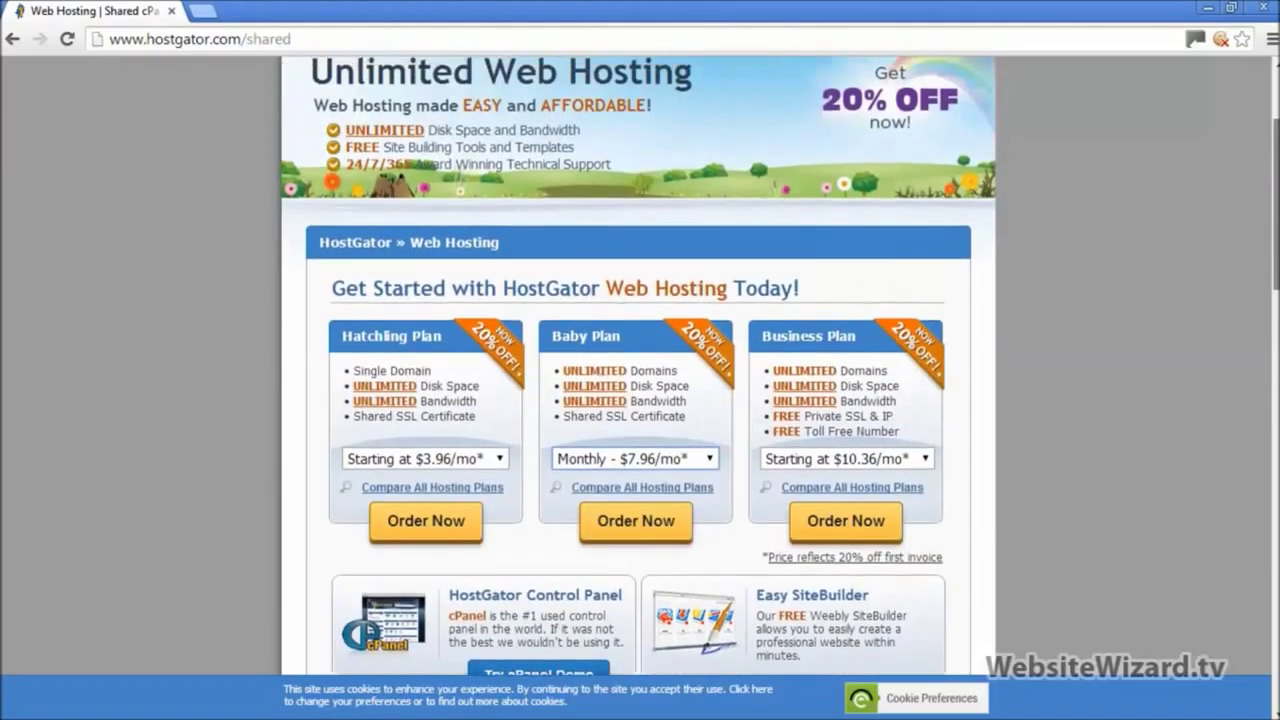
{"action": "scroll", "coordinate": [1026, 432], "scroll_direction": "up", "scroll_amount": 2}
{"action": "scroll", "coordinate": [1026, 432], "scroll_direction": "down", "scroll_amount": 1}
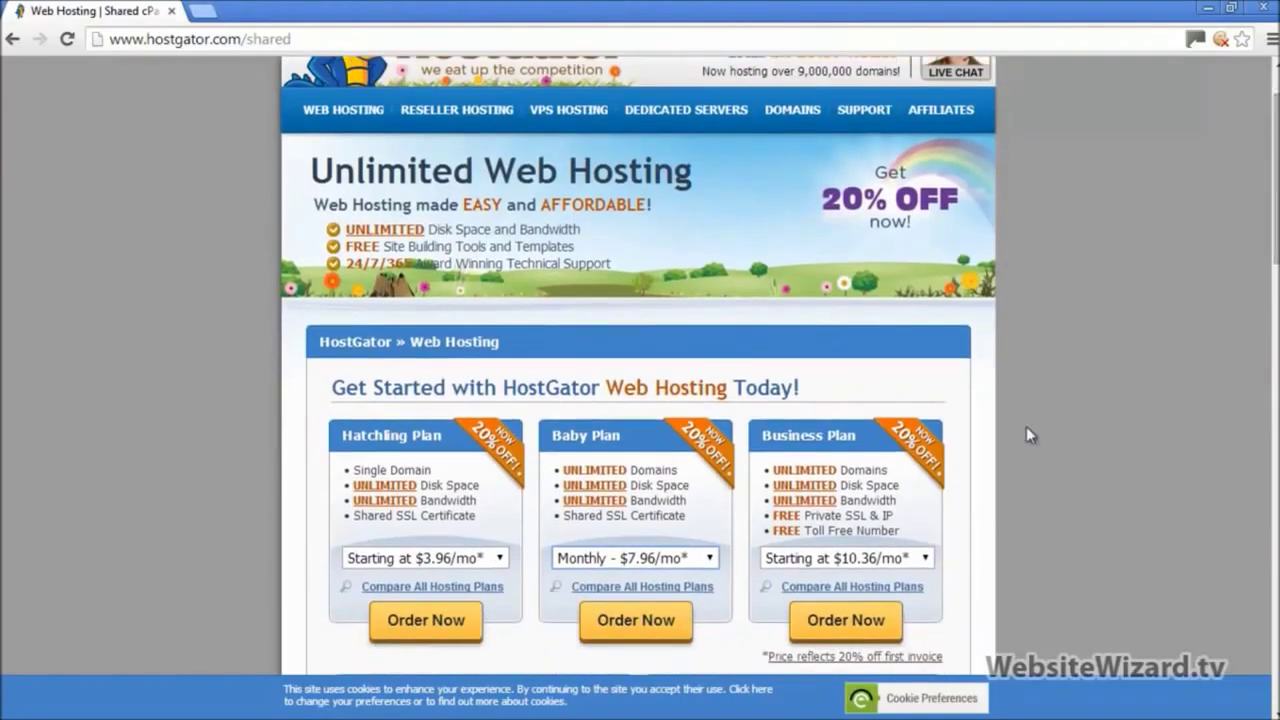
{"action": "left_click", "coordinate": [706, 560]}
{"action": "left_click", "coordinate": [622, 664]}
{"action": "left_click", "coordinate": [636, 620]}
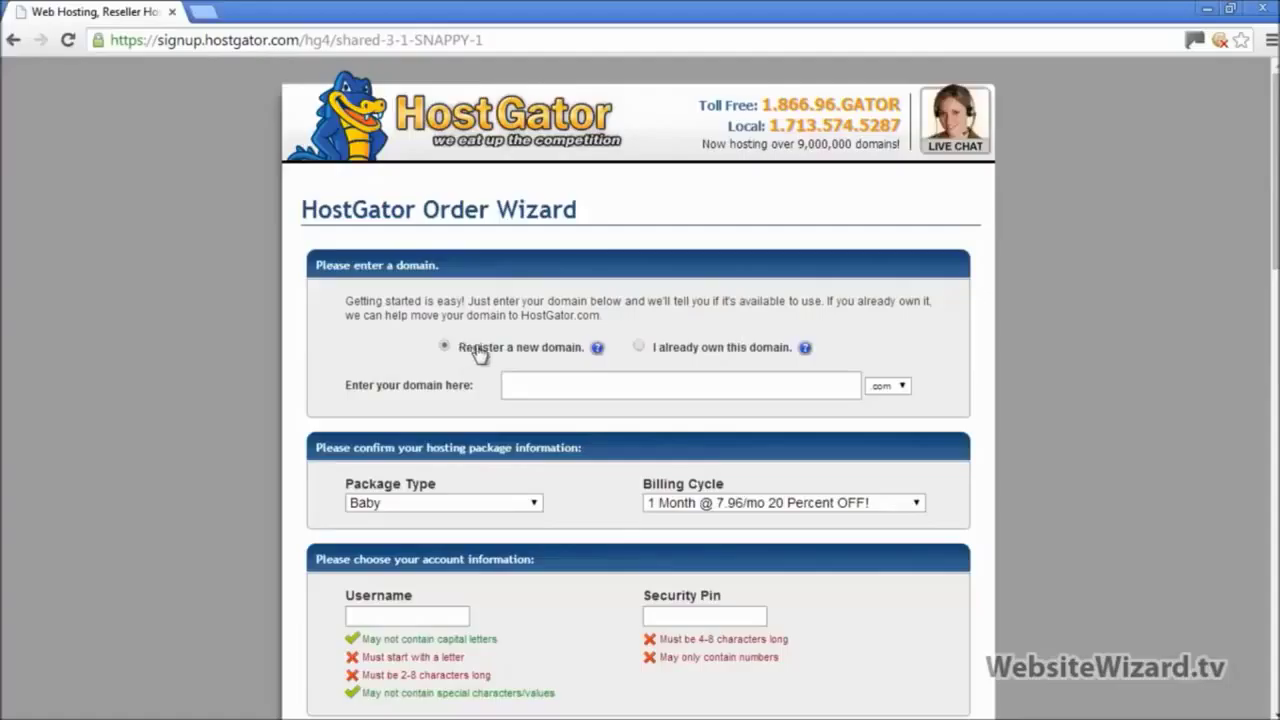
Step: Choose to register a new domain and enter myveryfirstwebsite
{"action": "left_click", "coordinate": [638, 349]}
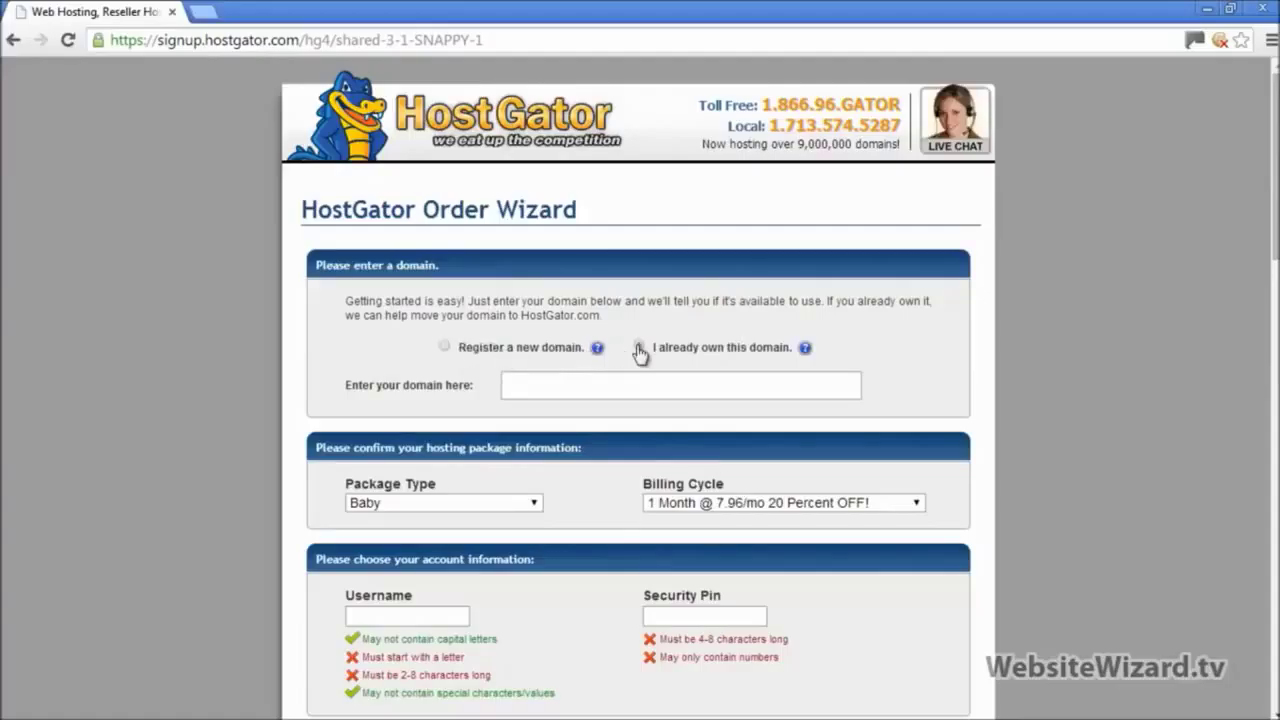
{"action": "left_click", "coordinate": [445, 348]}
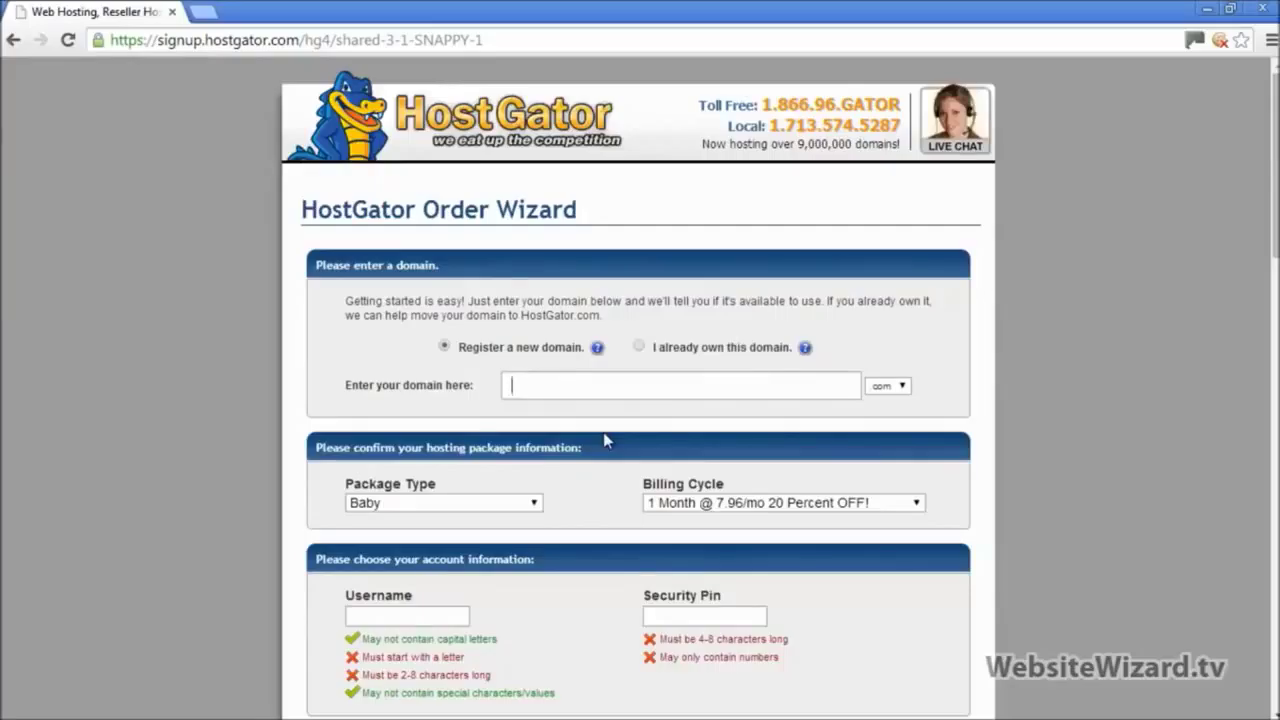
{"action": "type", "text": "myver"}
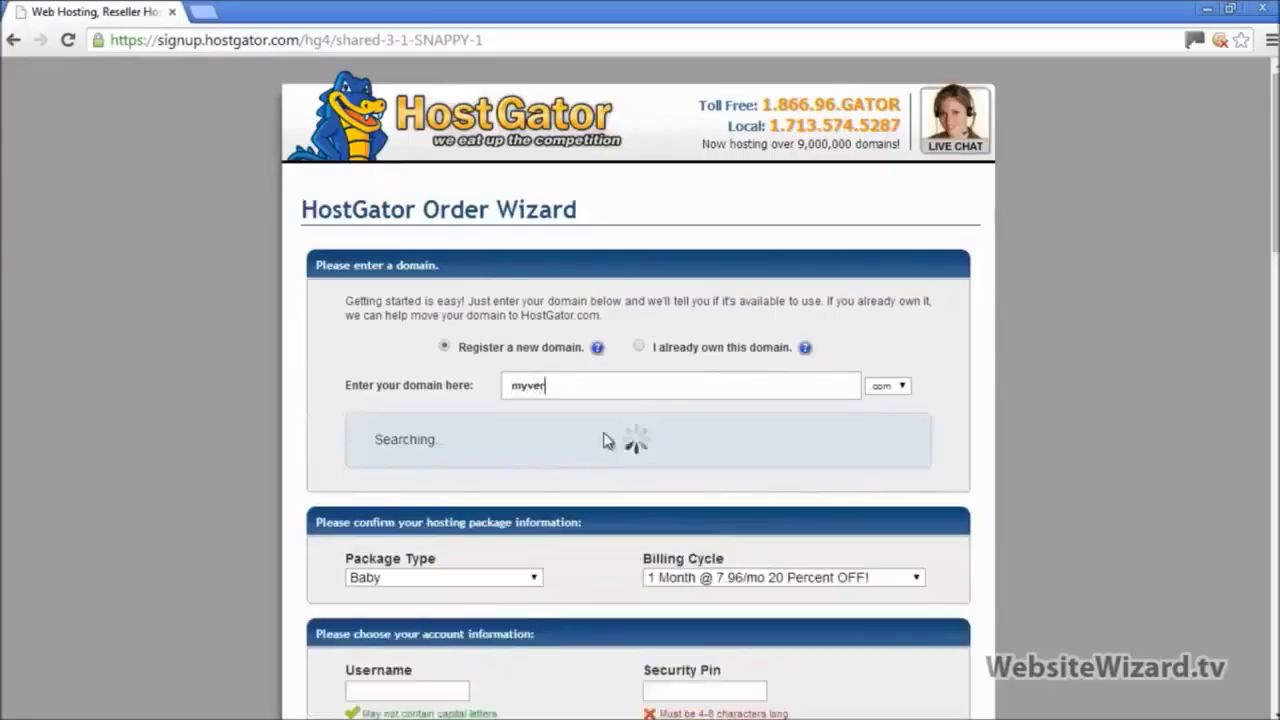
{"action": "type", "text": "yfirstwebsite"}
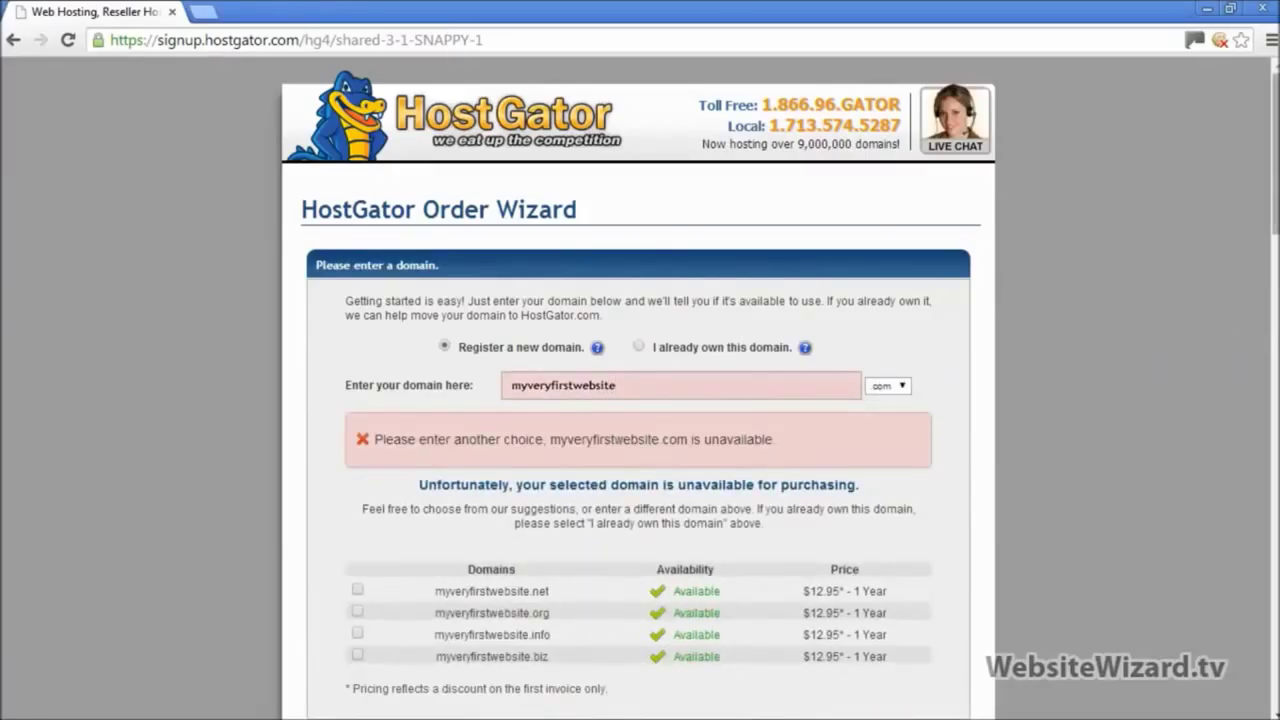
{"action": "scroll", "coordinate": [778, 389], "scroll_direction": "down", "scroll_amount": 1}
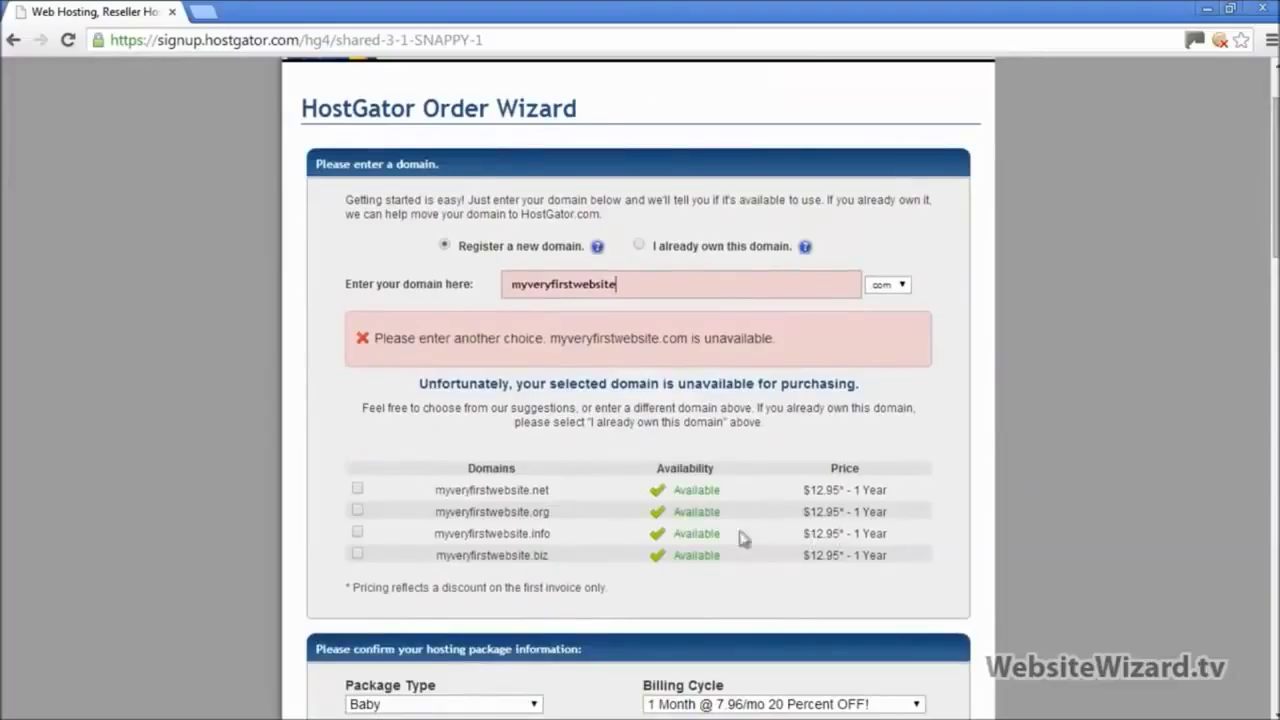
Step: Note .com is unavailable, review the alternatives, and pick myveryfirstwebsite.net
{"action": "left_click_drag", "start_coordinate": [379, 340], "coordinate": [863, 331]}
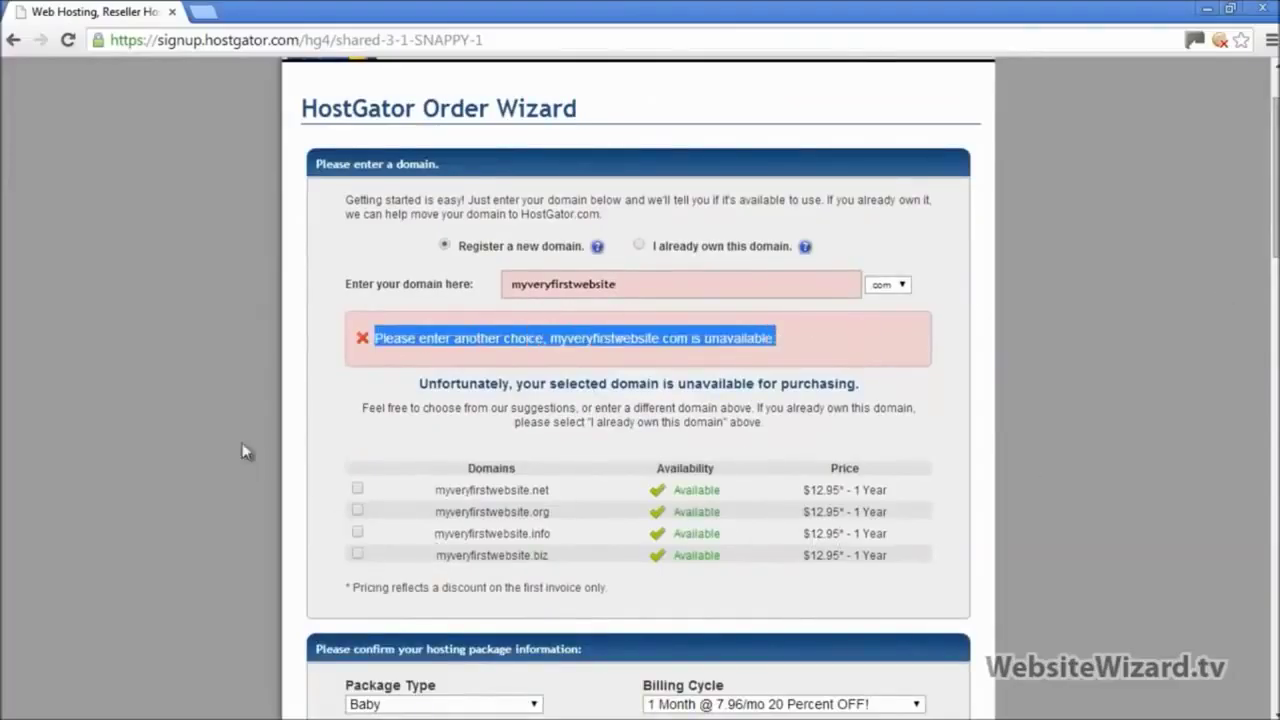
{"action": "left_click", "coordinate": [322, 398]}
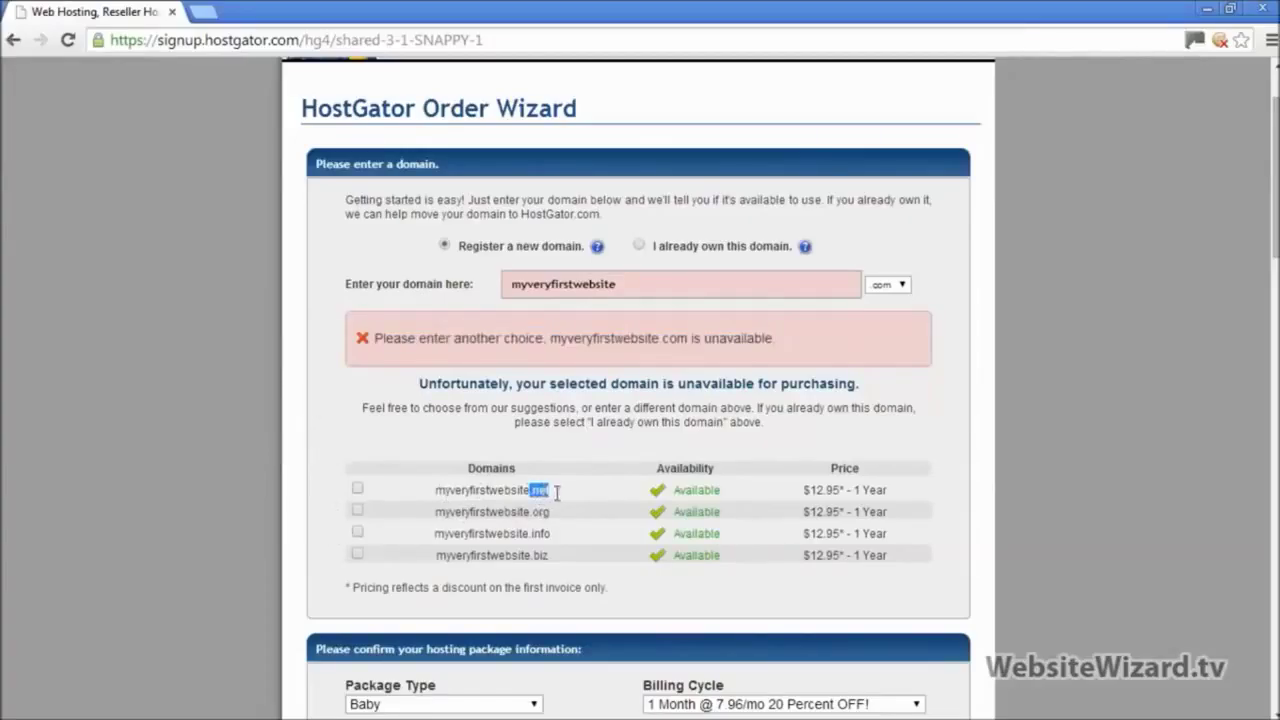
{"action": "double_click", "coordinate": [540, 512]}
{"action": "double_click", "coordinate": [539, 534]}
{"action": "double_click", "coordinate": [540, 555]}
{"action": "left_click_drag", "start_coordinate": [636, 284], "coordinate": [448, 265]}
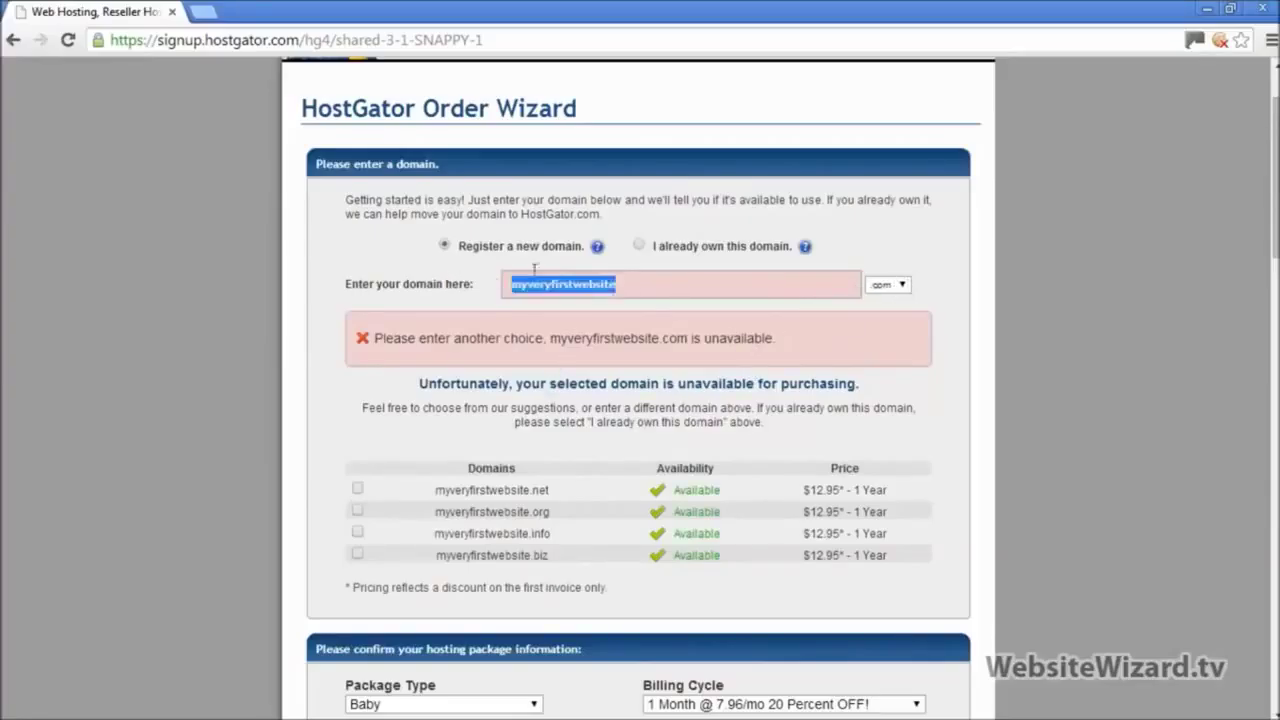
{"action": "left_click", "coordinate": [636, 284]}
{"action": "left_click_drag", "start_coordinate": [636, 284], "coordinate": [500, 270]}
{"action": "left_click", "coordinate": [1120, 372]}
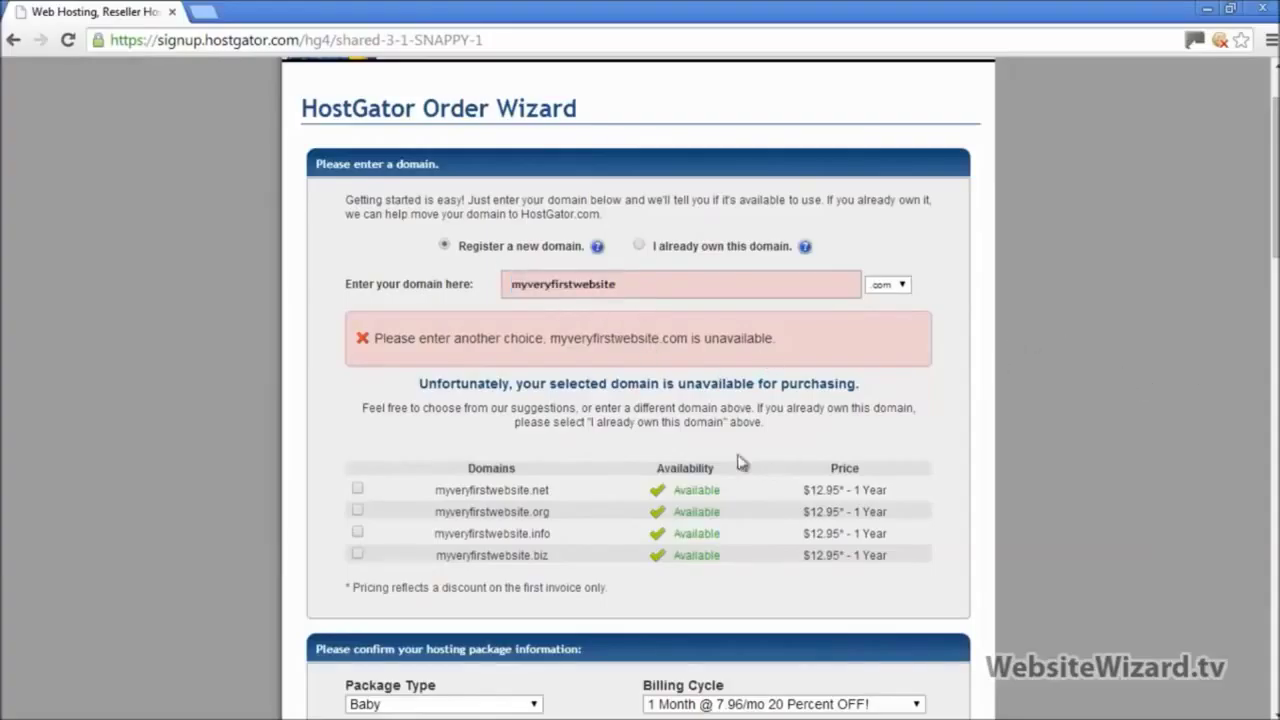
{"action": "left_click", "coordinate": [358, 490]}
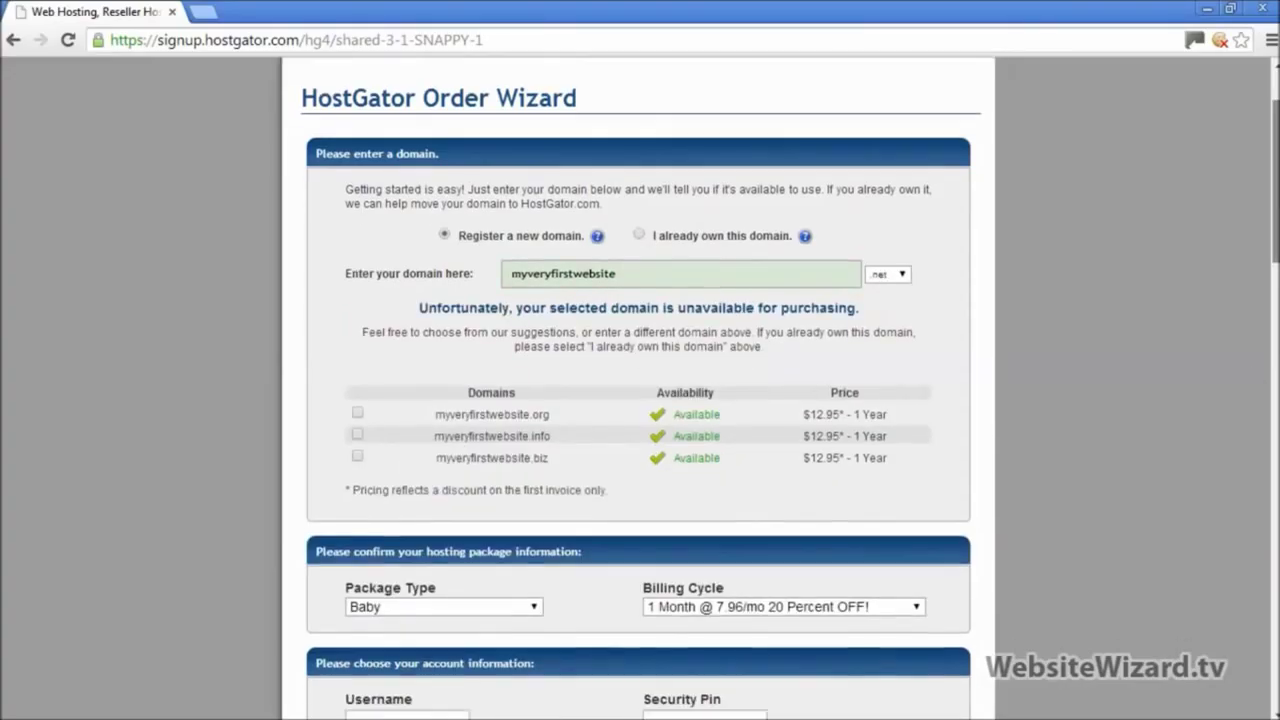
Step: Select PayPal under Payment Information in the billing section
{"action": "scroll", "coordinate": [640, 388], "scroll_direction": "down", "scroll_amount": 4}
{"action": "scroll", "coordinate": [640, 388], "scroll_direction": "down", "scroll_amount": 1}
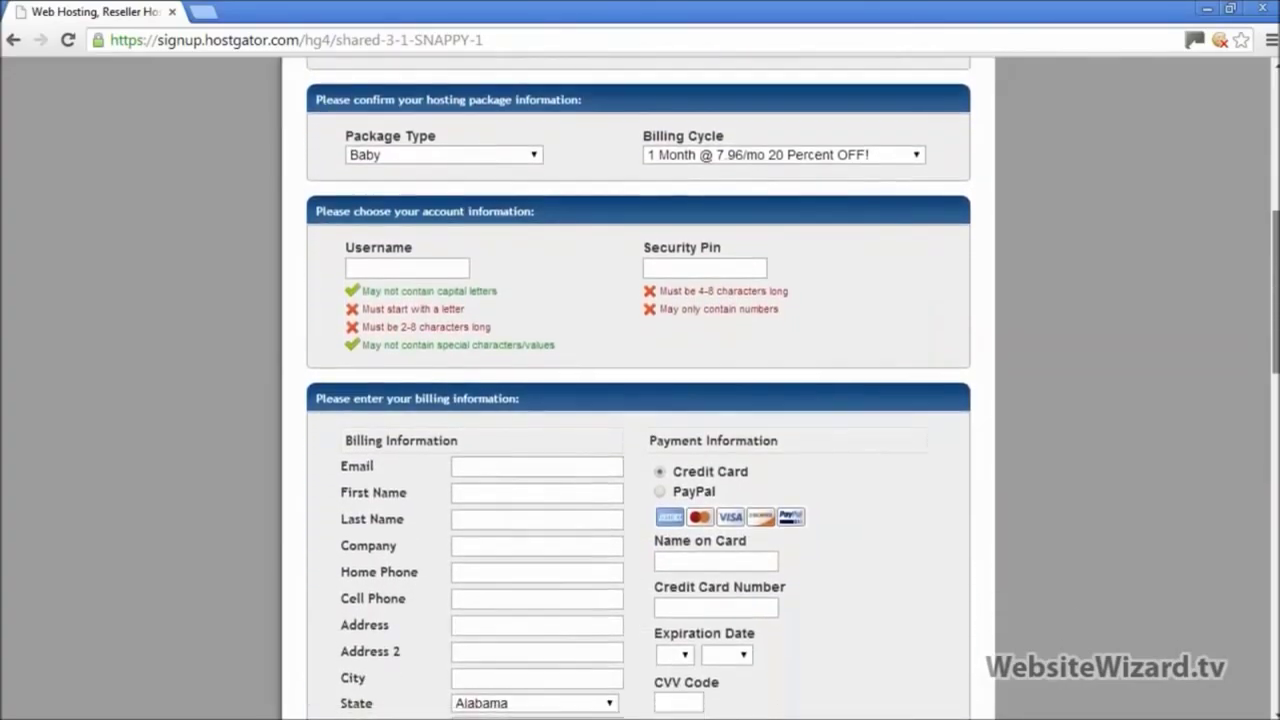
{"action": "scroll", "coordinate": [707, 238], "scroll_direction": "down", "scroll_amount": 1}
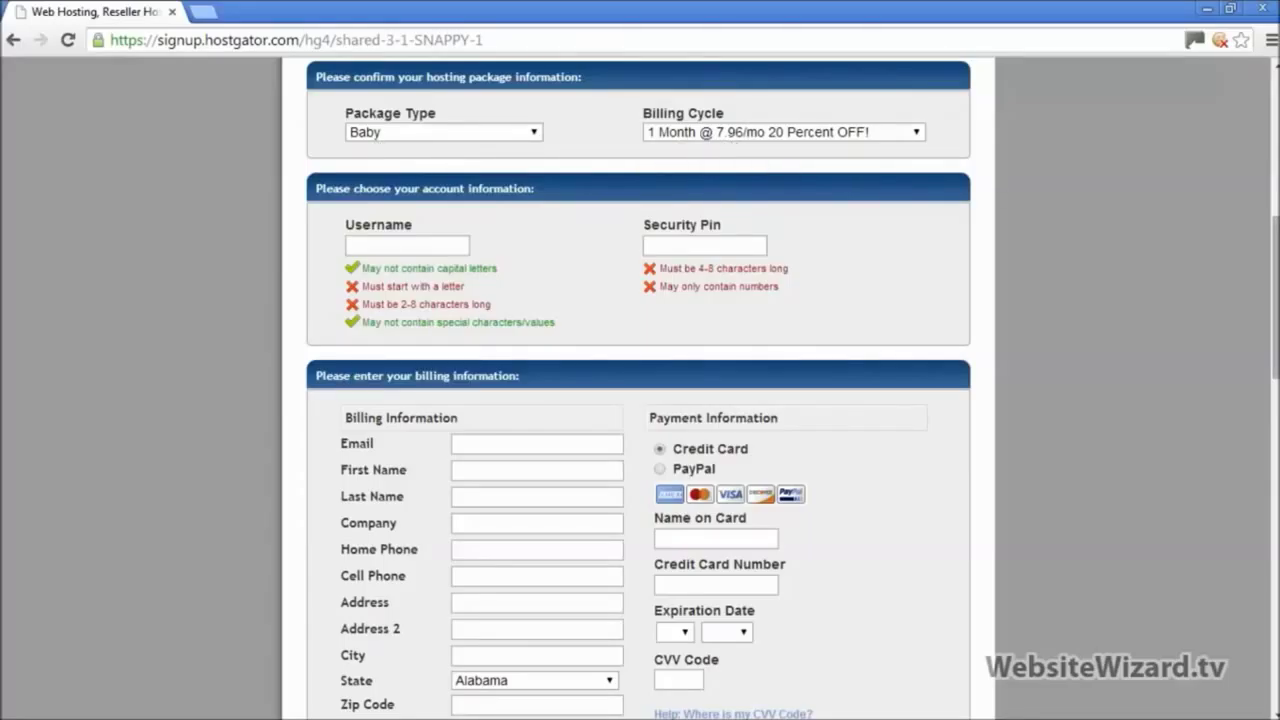
{"action": "scroll", "coordinate": [640, 400], "scroll_direction": "down", "scroll_amount": 2}
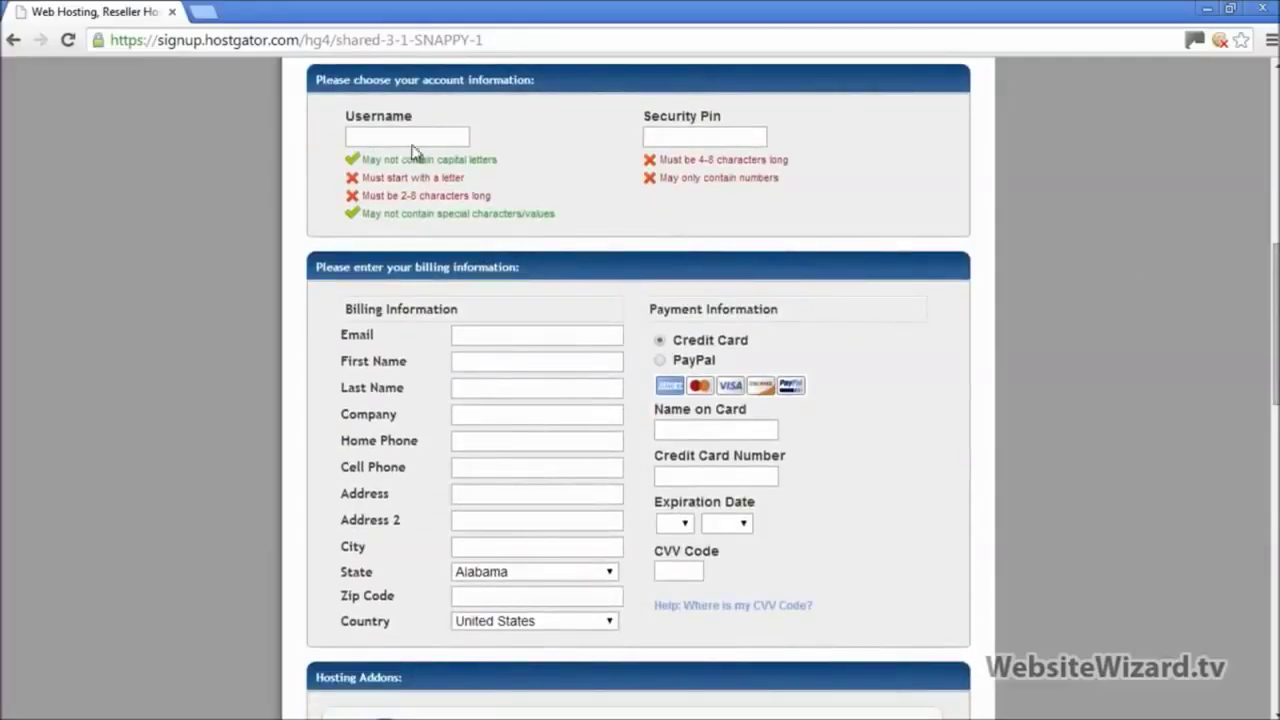
{"action": "left_click", "coordinate": [700, 138]}
{"action": "scroll", "coordinate": [638, 400], "scroll_direction": "down", "scroll_amount": 4}
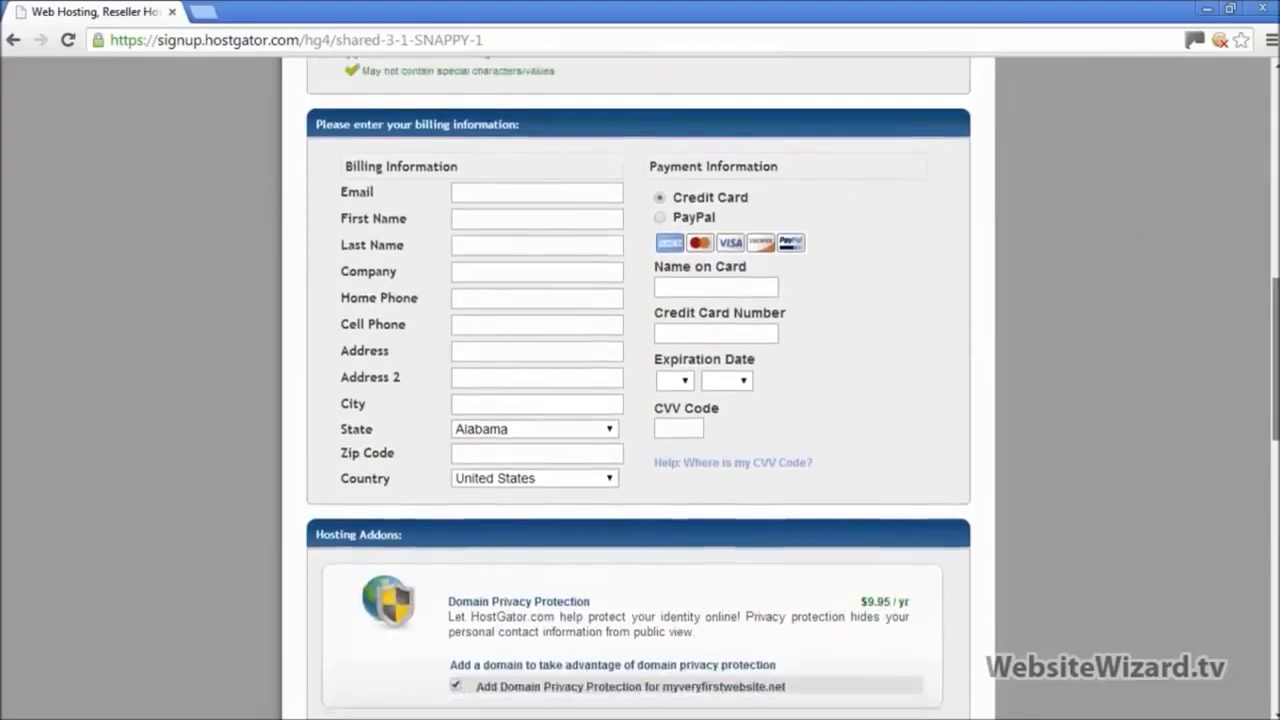
{"action": "left_click", "coordinate": [659, 167]}
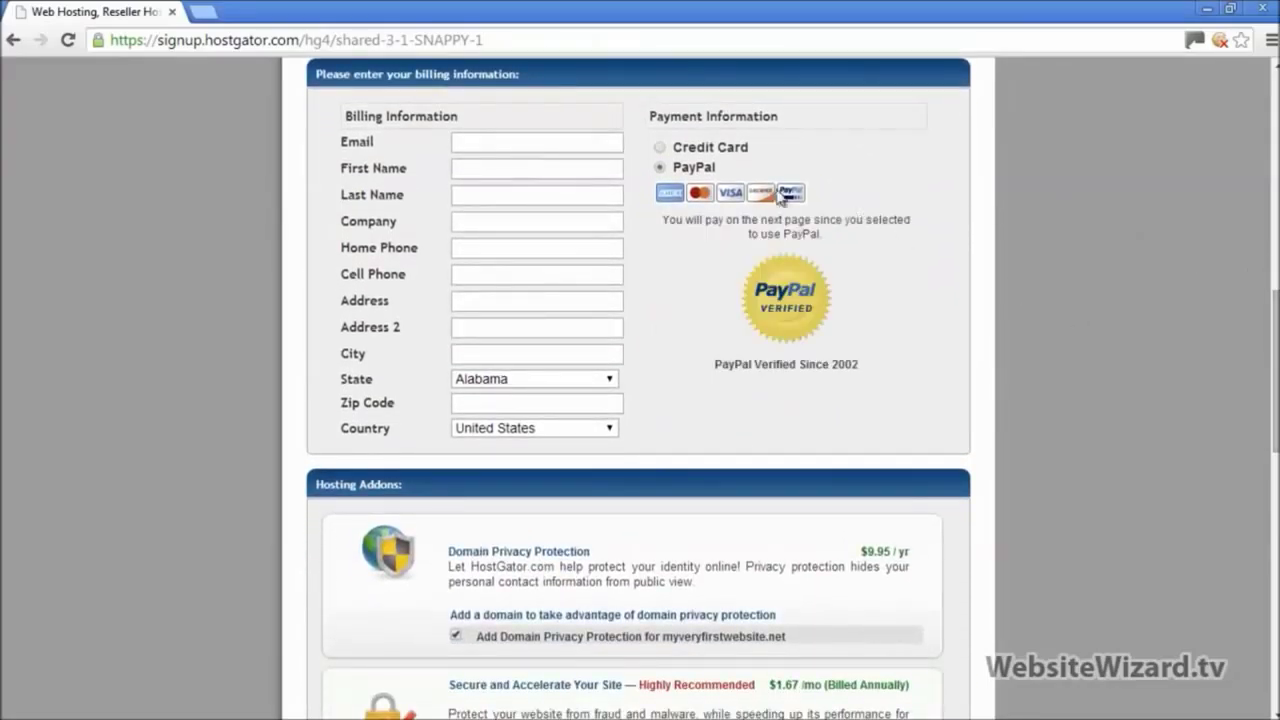
{"action": "left_click", "coordinate": [470, 195]}
{"action": "left_click", "coordinate": [659, 149]}
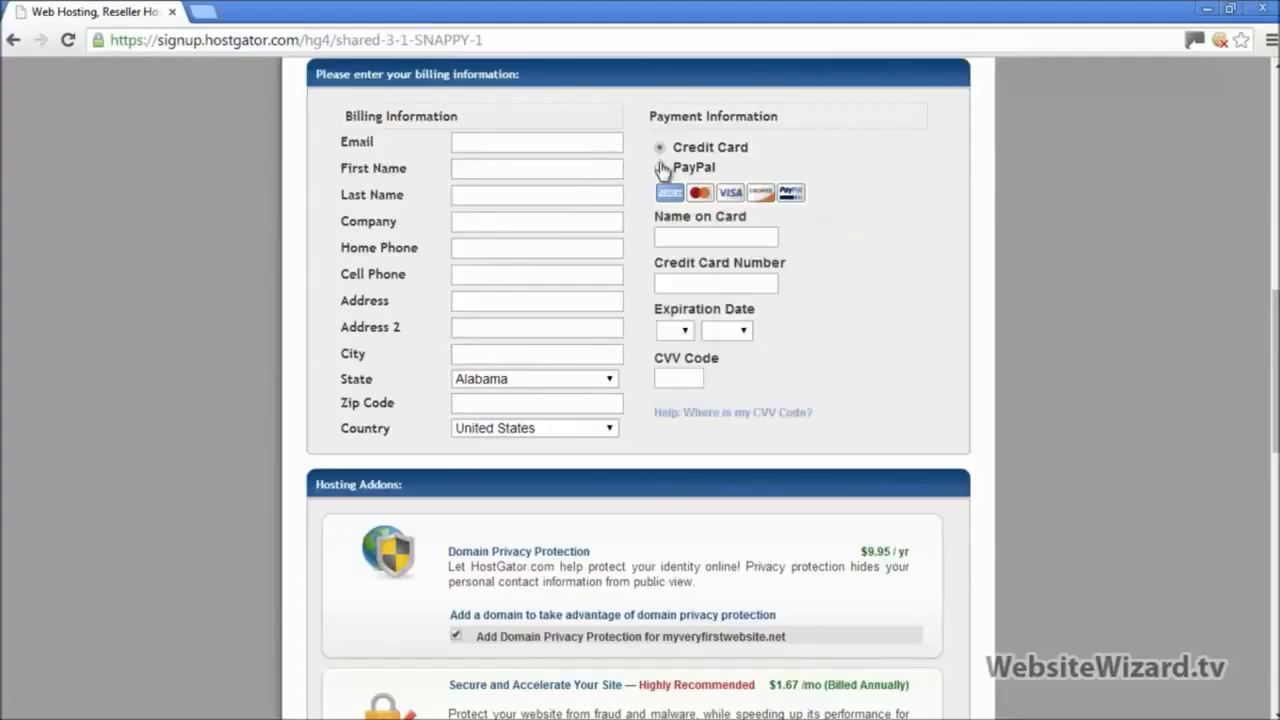
{"action": "left_click", "coordinate": [660, 168]}
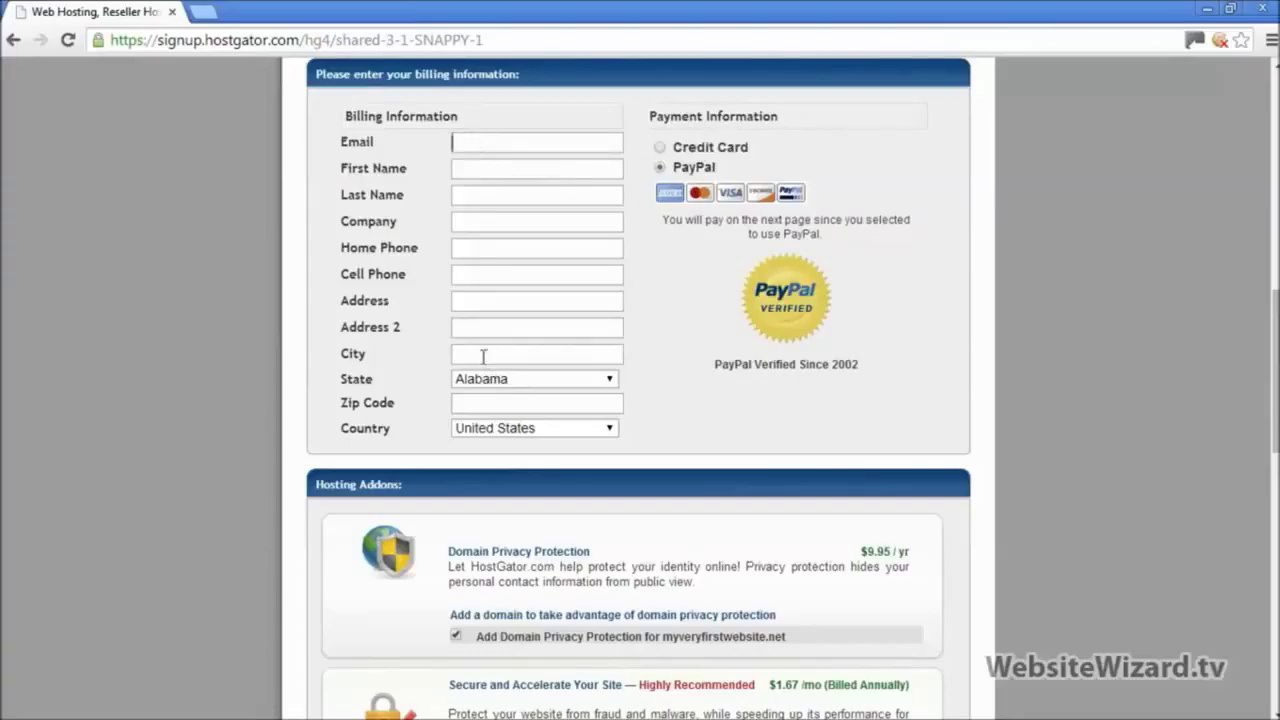
{"action": "double_click", "coordinate": [350, 140]}
{"action": "scroll", "coordinate": [640, 400], "scroll_direction": "down", "scroll_amount": 4}
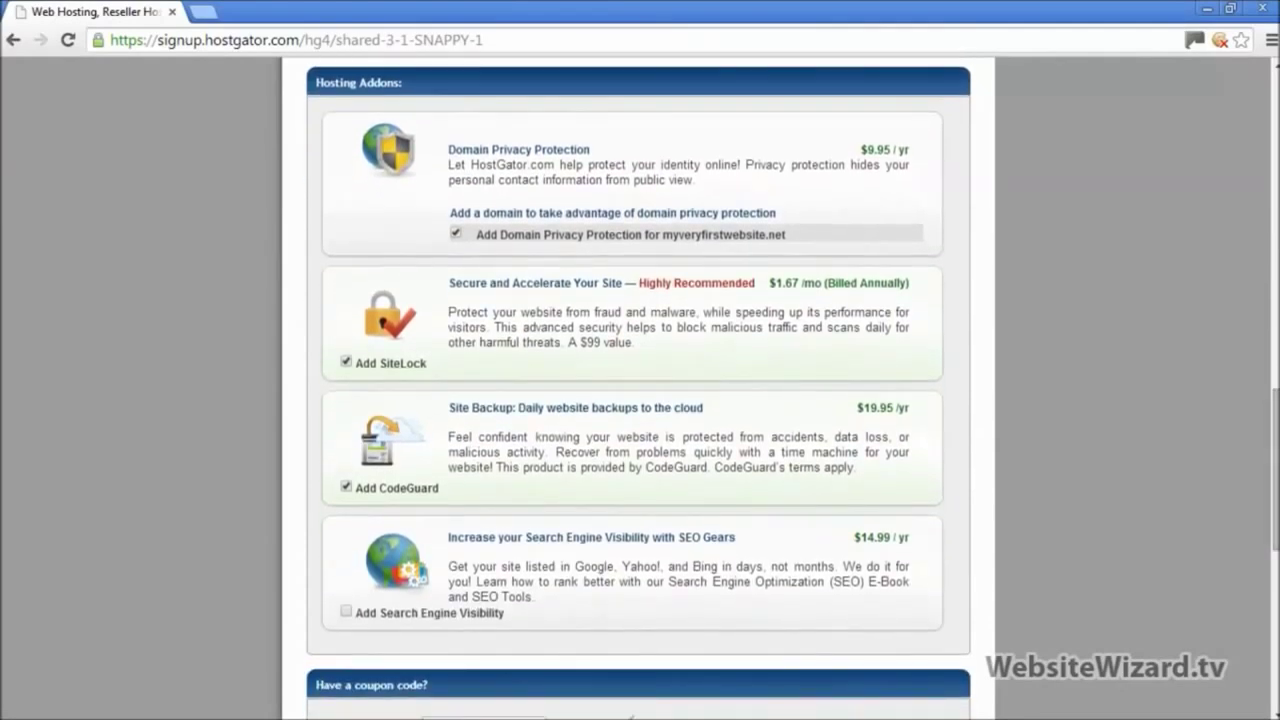
Step: Remove the Domain Privacy Protection, SiteLock and CodeGuard add-ons from the order
{"action": "left_click", "coordinate": [458, 235]}
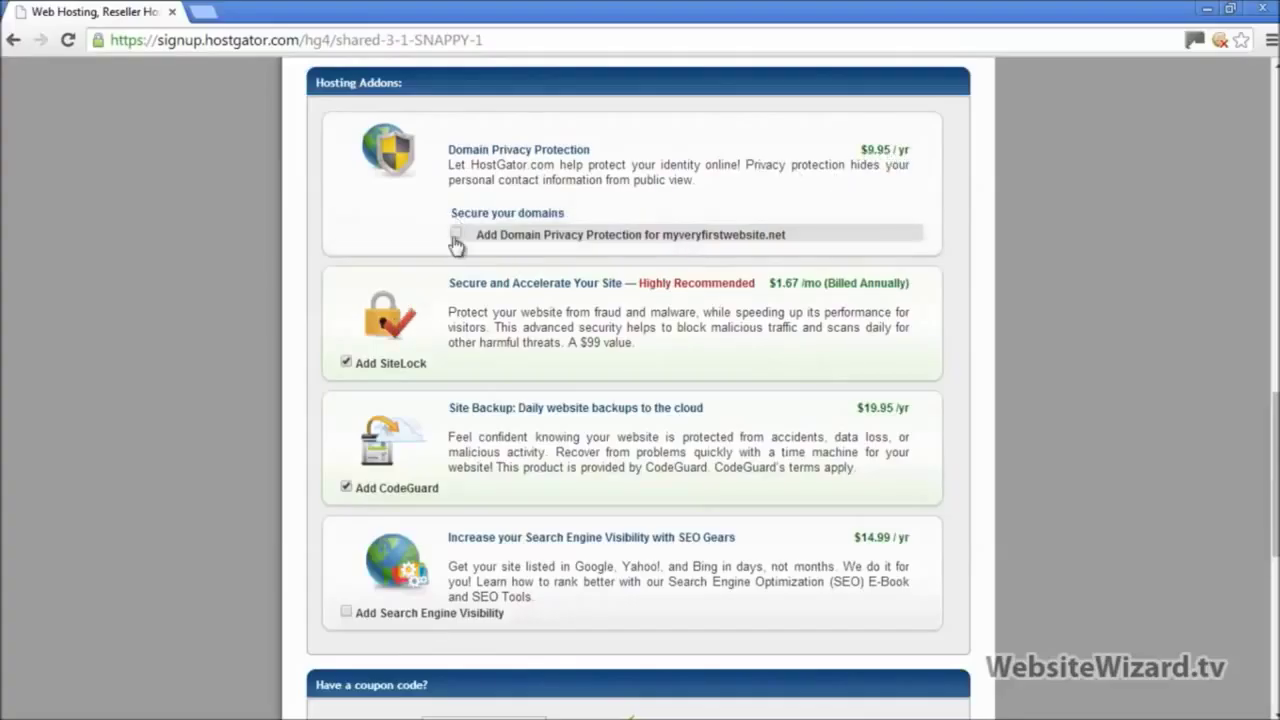
{"action": "left_click", "coordinate": [346, 362]}
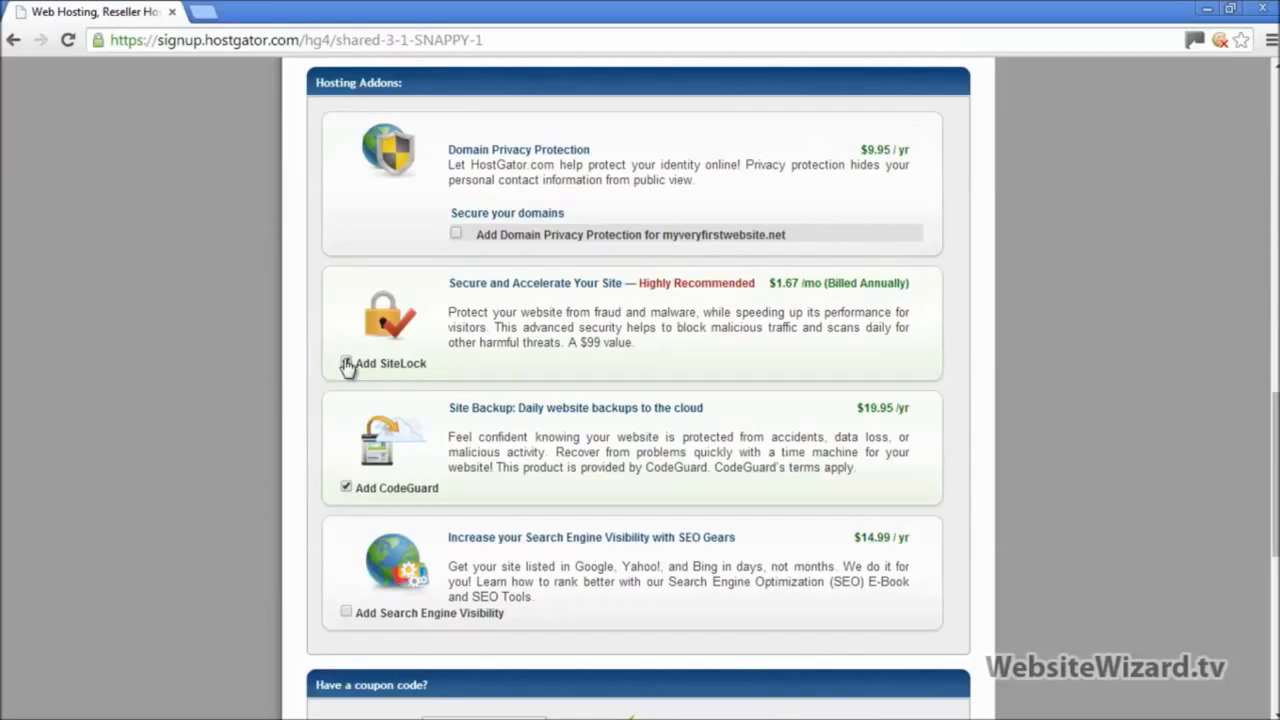
{"action": "left_click", "coordinate": [346, 487]}
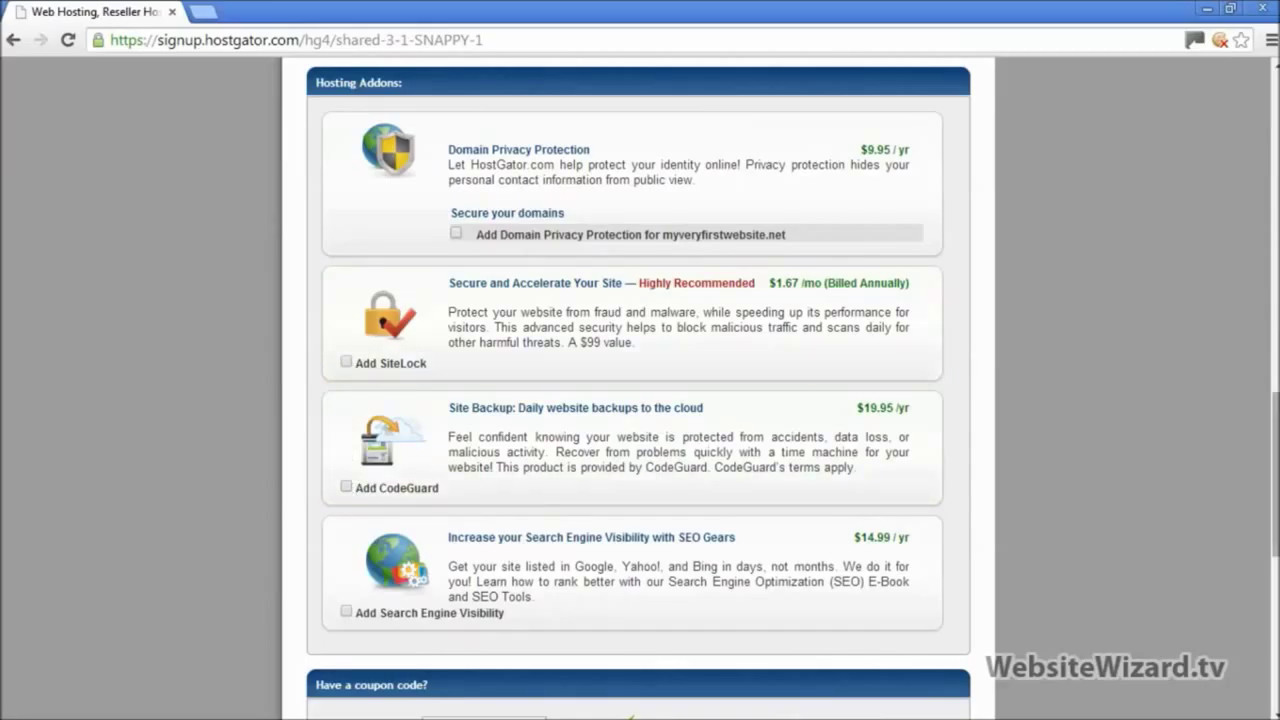
{"action": "scroll", "coordinate": [569, 509], "scroll_direction": "down", "scroll_amount": 4}
{"action": "scroll", "coordinate": [835, 283], "scroll_direction": "down", "scroll_amount": 2}
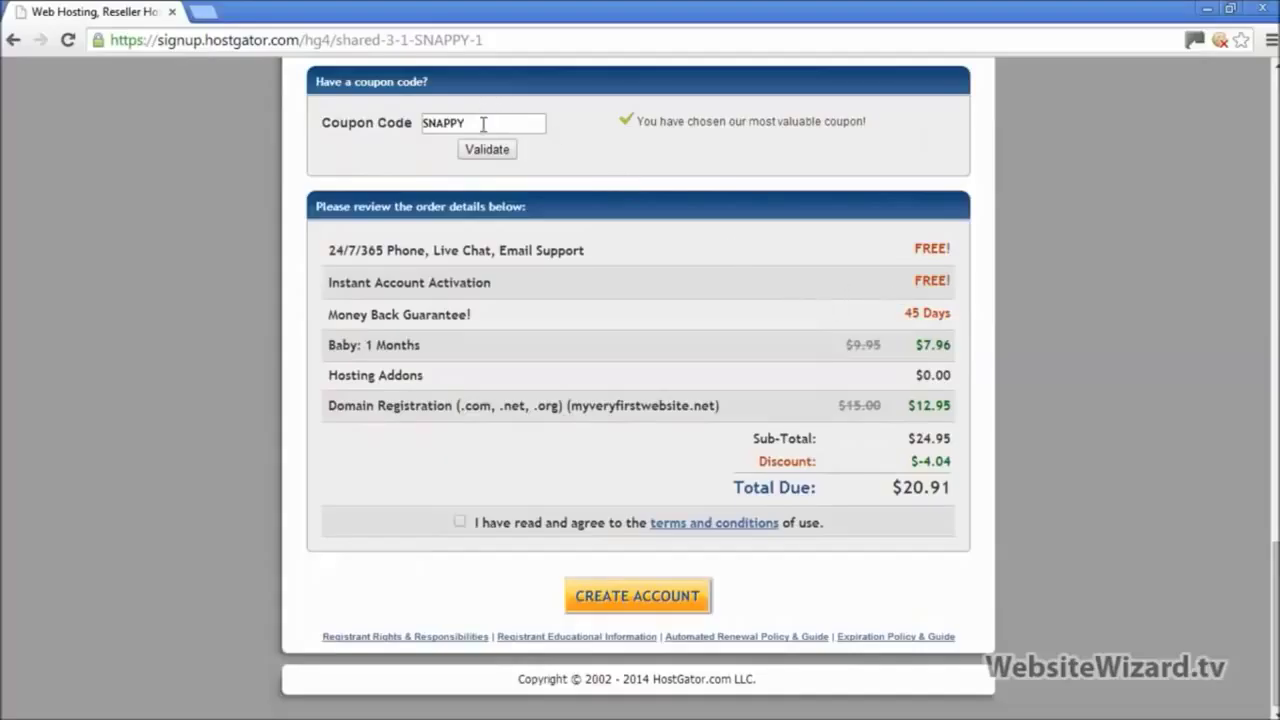
Step: Replace coupon code SNAPPY with flowerpower and validate it
{"action": "left_click_drag", "start_coordinate": [483, 124], "coordinate": [413, 128]}
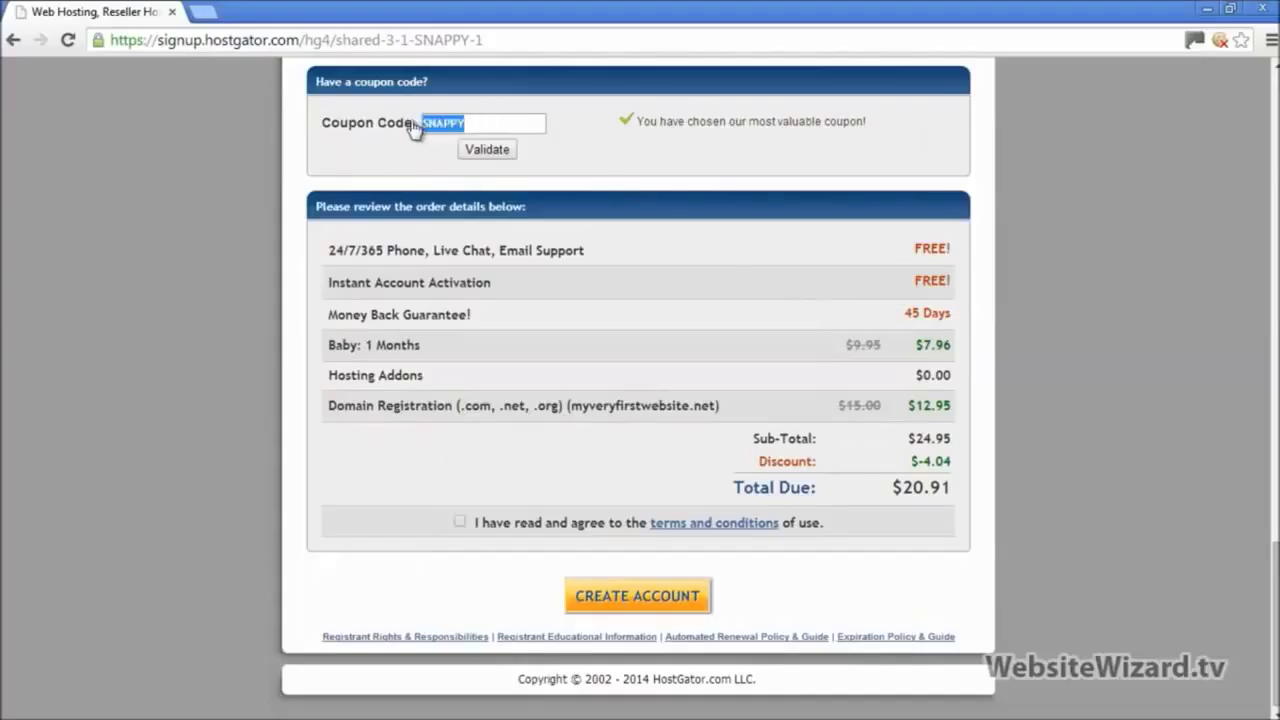
{"action": "left_click", "coordinate": [475, 125]}
{"action": "left_click_drag", "start_coordinate": [475, 125], "coordinate": [414, 124]}
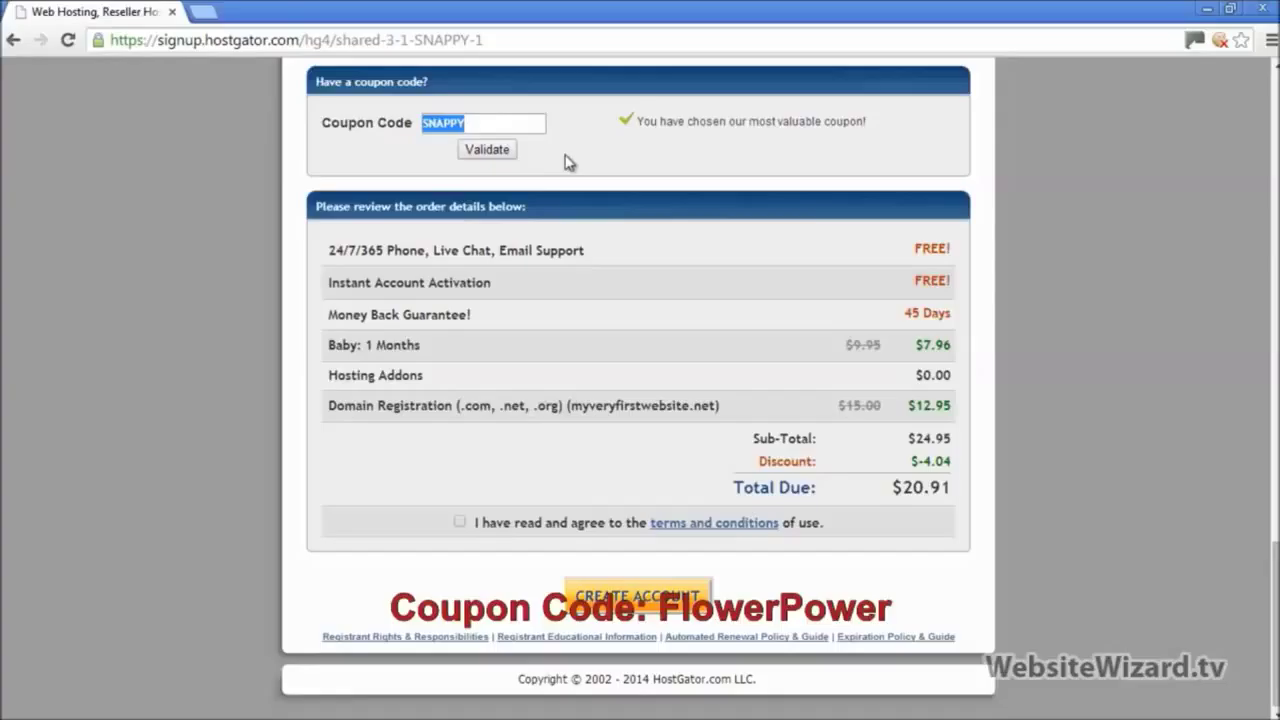
{"action": "type", "text": "flowerpower"}
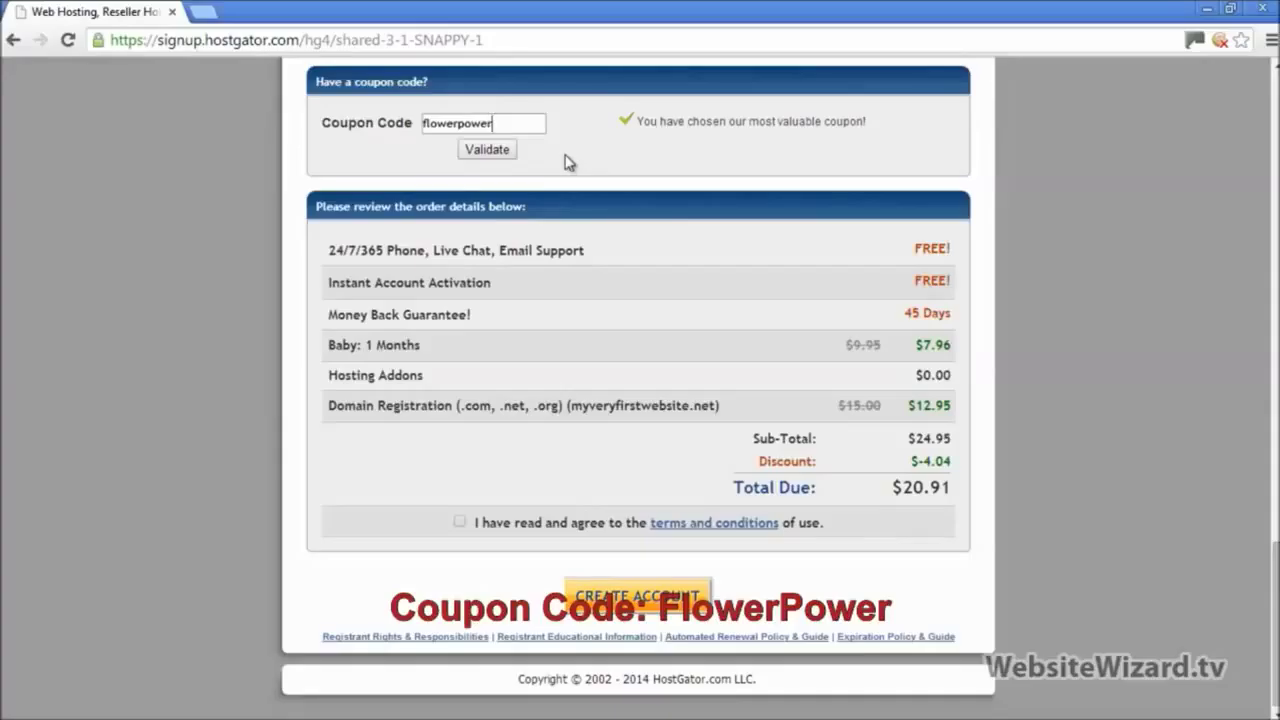
{"action": "left_click", "coordinate": [506, 150]}
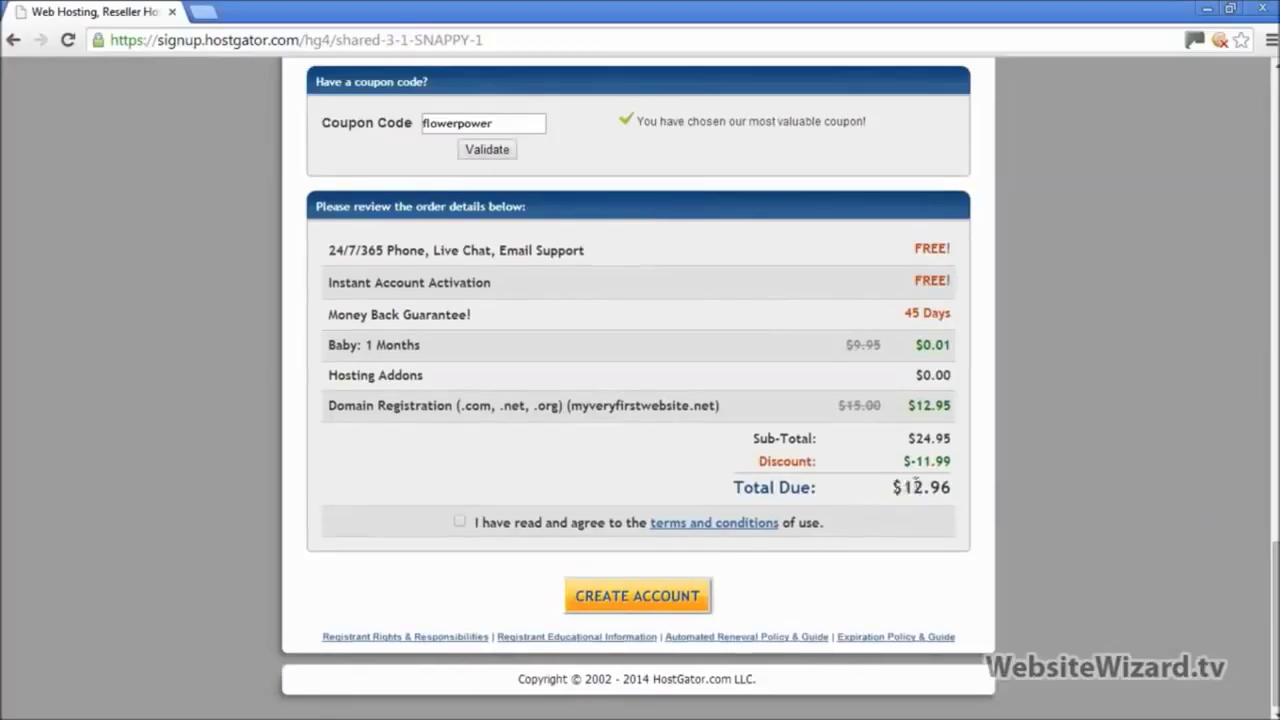
Step: Confirm the $12.96 total, accept the terms, and create the account
{"action": "left_click_drag", "start_coordinate": [893, 485], "coordinate": [953, 489]}
{"action": "left_click", "coordinate": [1122, 386]}
{"action": "left_click", "coordinate": [460, 523]}
{"action": "left_click", "coordinate": [603, 592]}
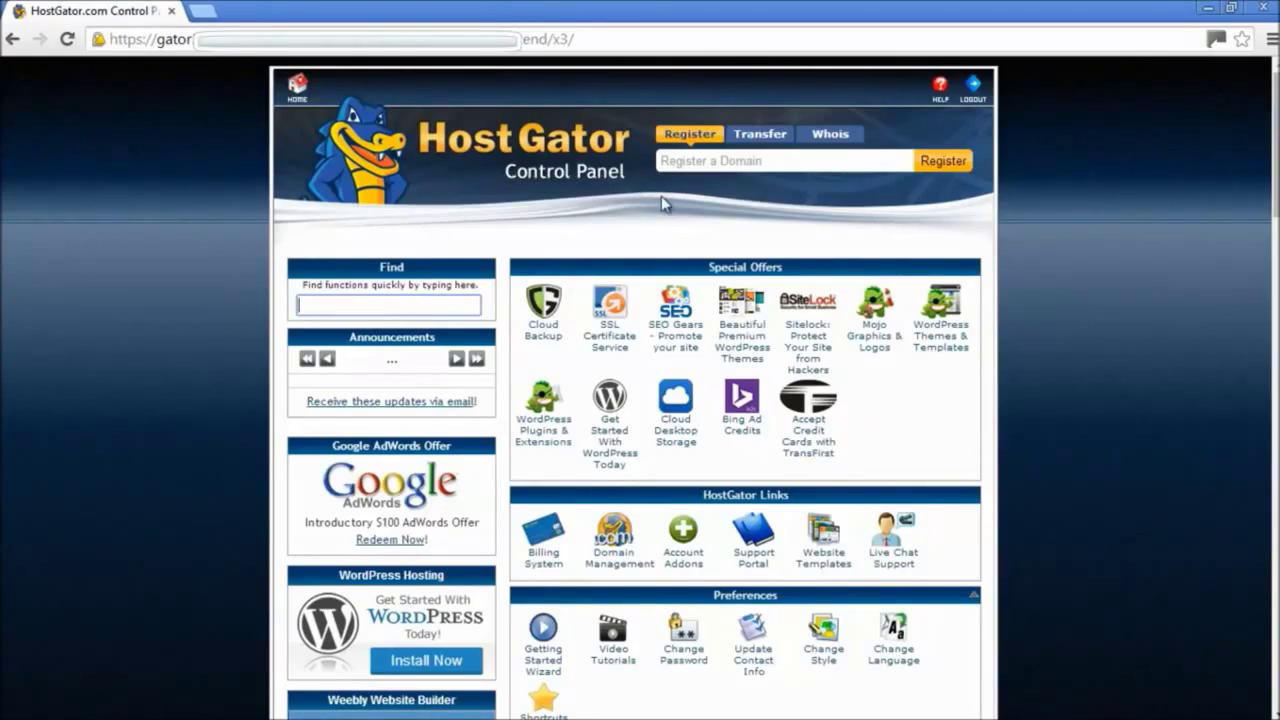
Step: Scroll the cPanel dashboard to Software/Services and open QuickInstall
{"action": "scroll", "coordinate": [610, 196], "scroll_direction": "down", "scroll_amount": 4}
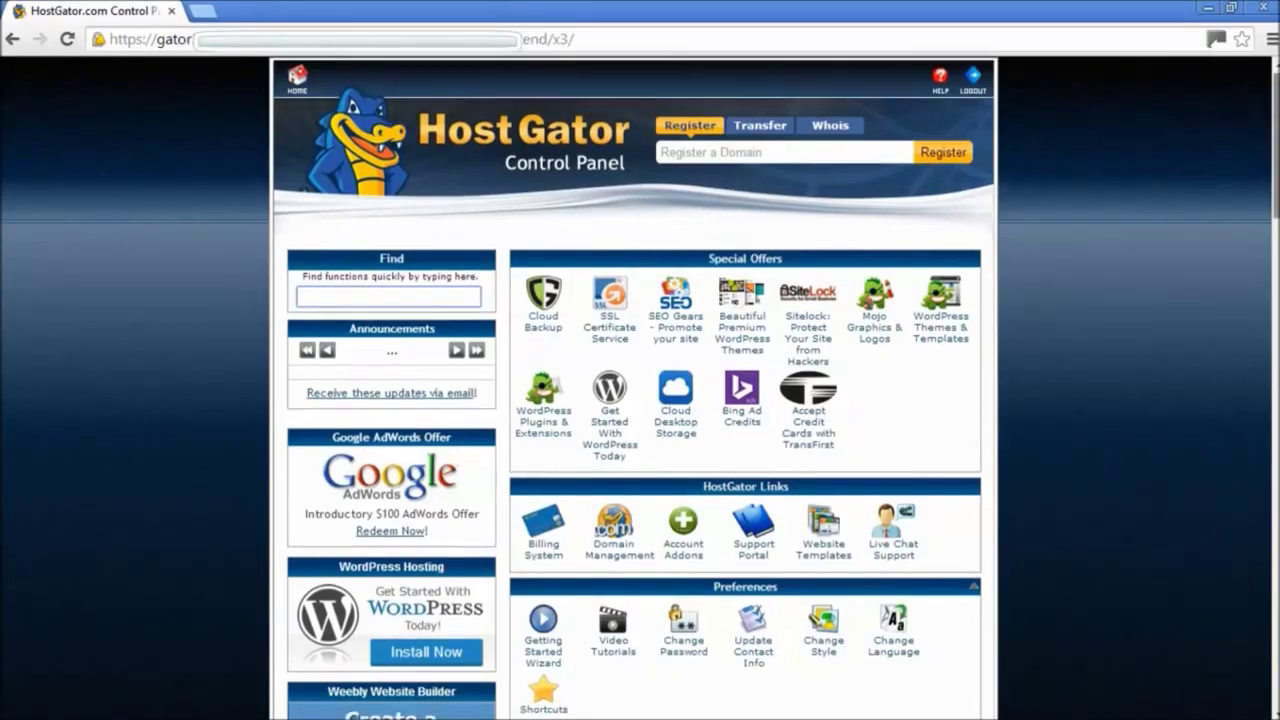
{"action": "scroll", "coordinate": [610, 196], "scroll_direction": "down", "scroll_amount": 2}
{"action": "scroll", "coordinate": [610, 196], "scroll_direction": "up", "scroll_amount": 5}
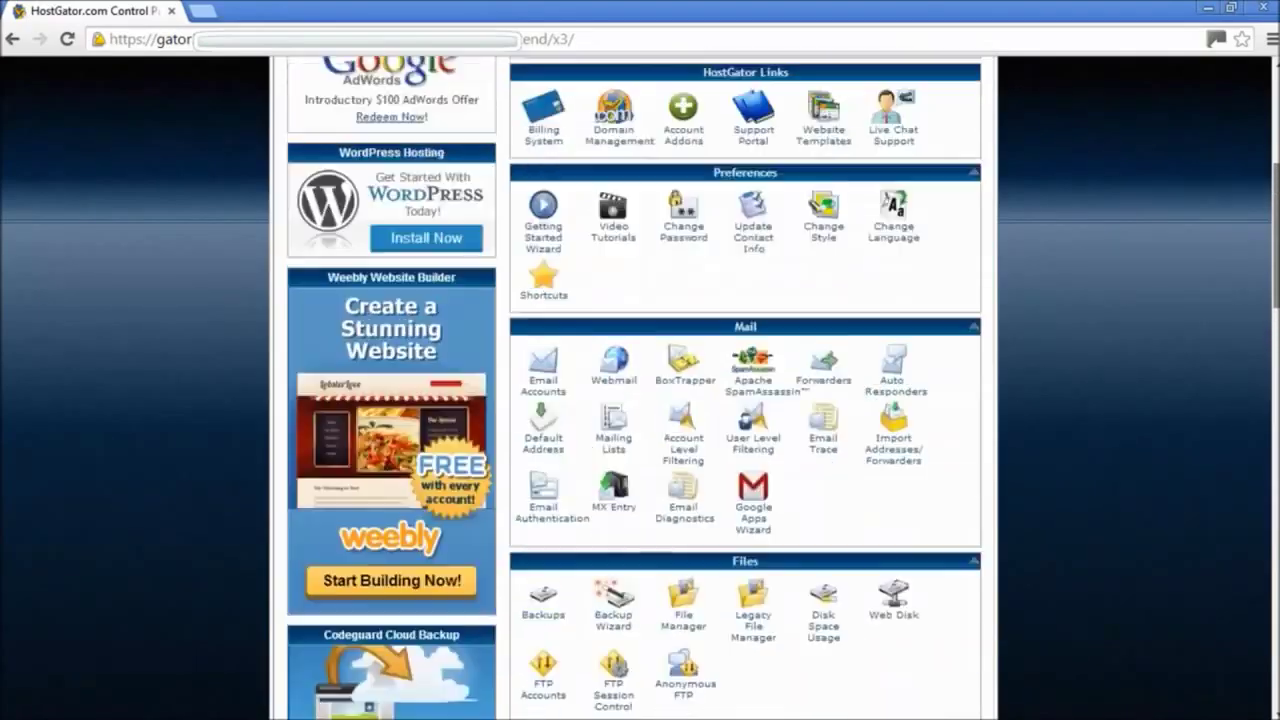
{"action": "scroll", "coordinate": [640, 390], "scroll_direction": "down", "scroll_amount": 7}
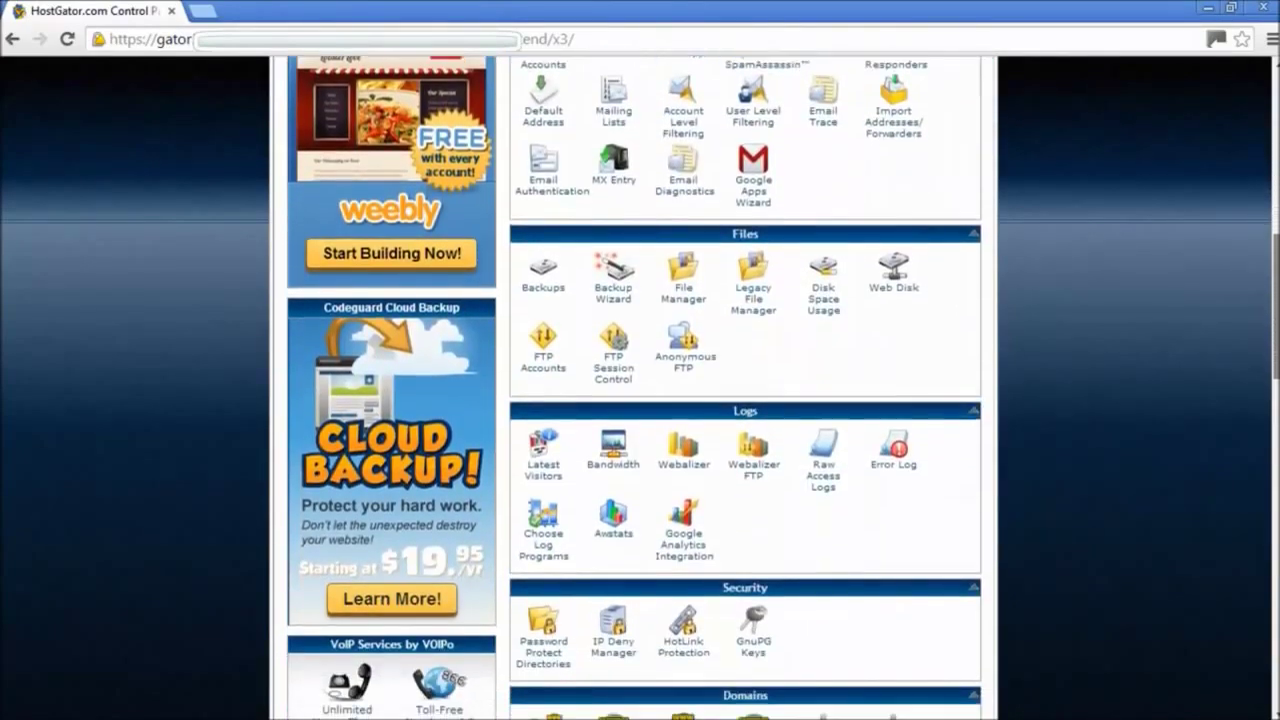
{"action": "scroll", "coordinate": [640, 390], "scroll_direction": "down", "scroll_amount": 1}
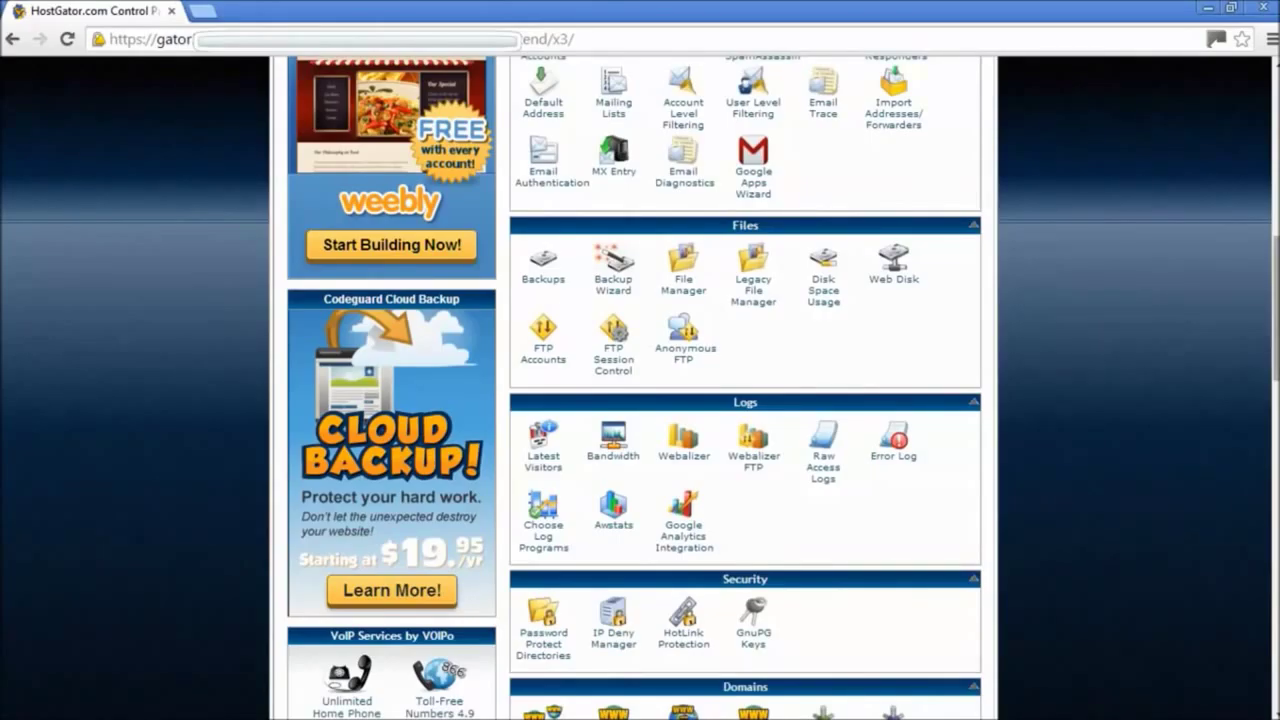
{"action": "scroll", "coordinate": [640, 390], "scroll_direction": "down", "scroll_amount": 3}
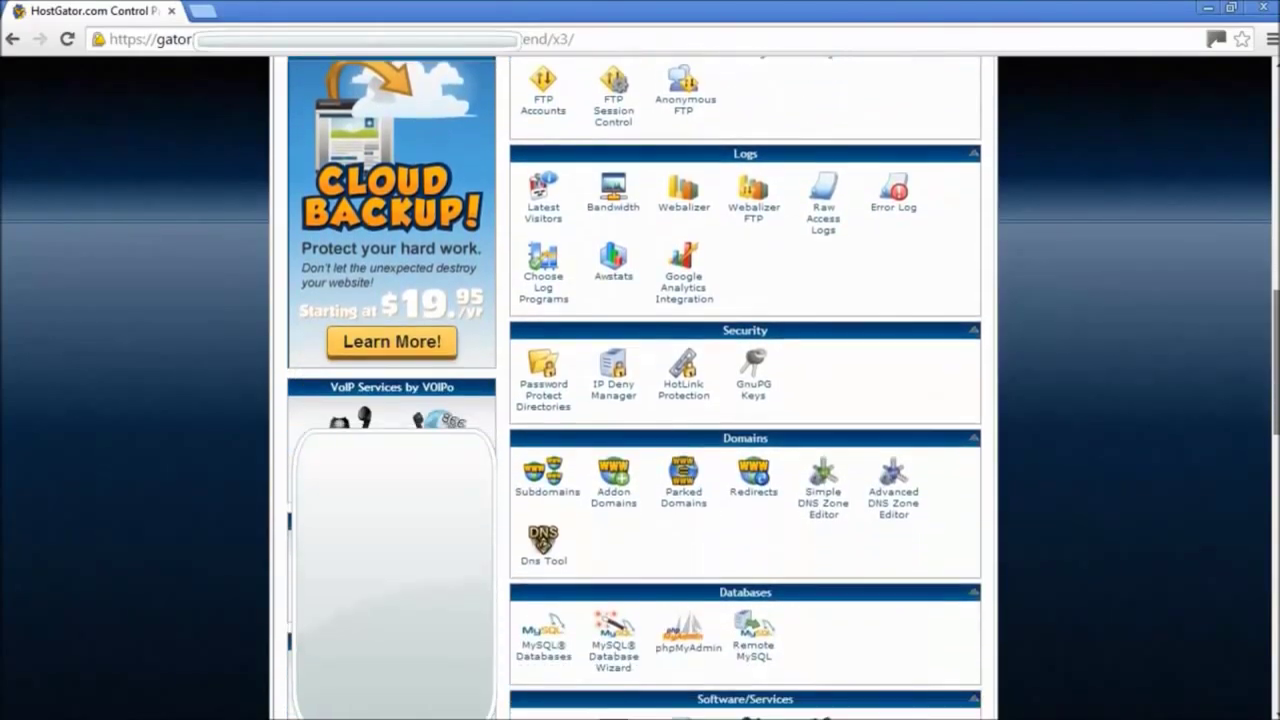
{"action": "scroll", "coordinate": [1128, 450], "scroll_direction": "down", "scroll_amount": 2}
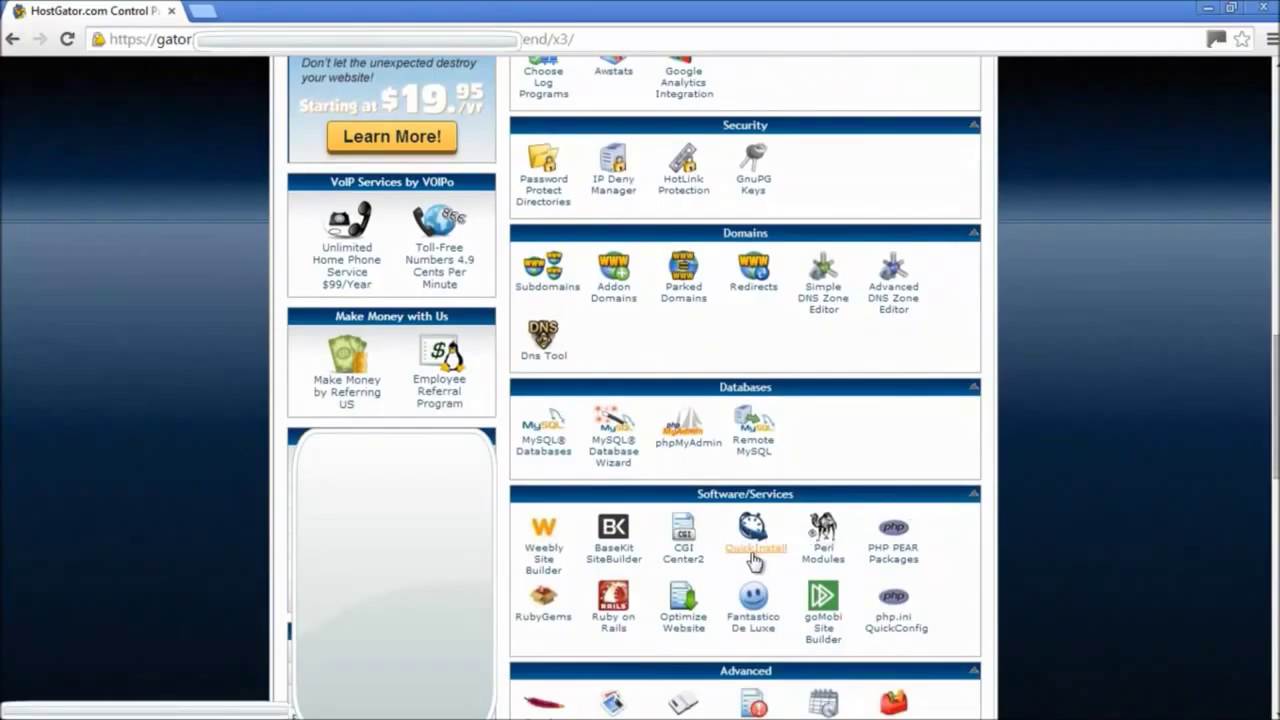
{"action": "left_click", "coordinate": [754, 558]}
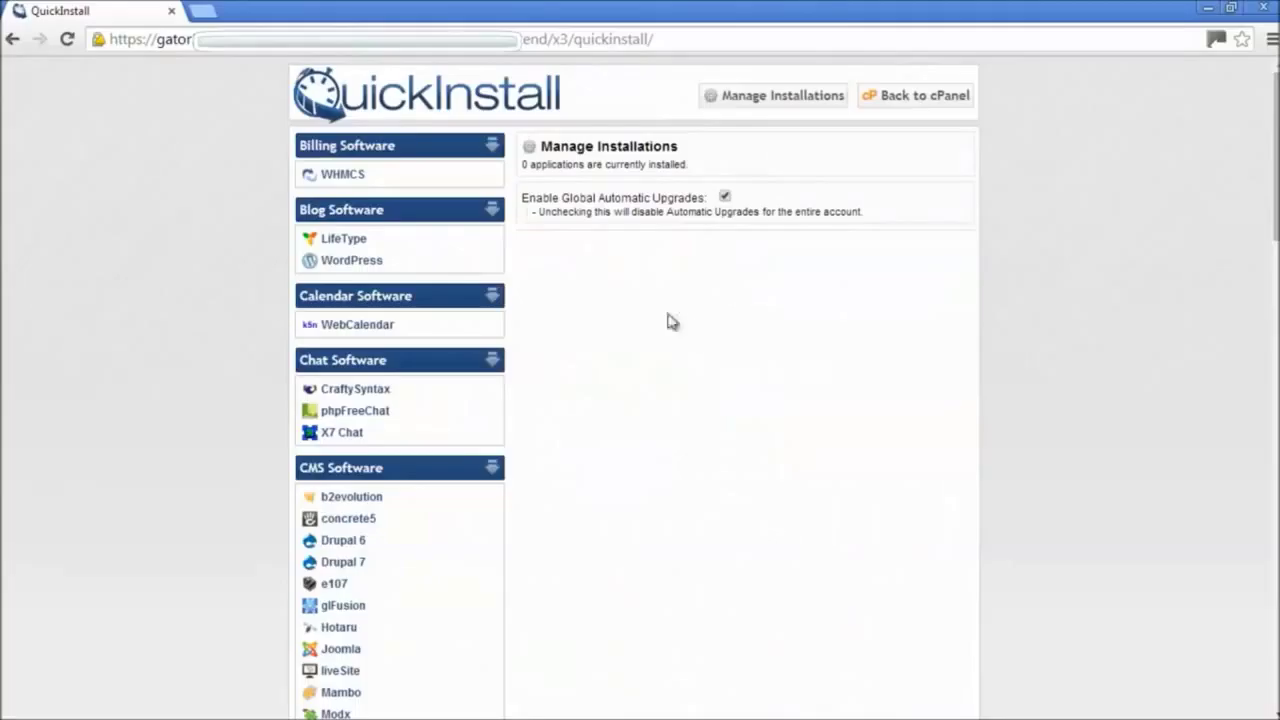
Step: Choose WordPress in QuickInstall and fill in the admin email address
{"action": "left_click", "coordinate": [348, 268]}
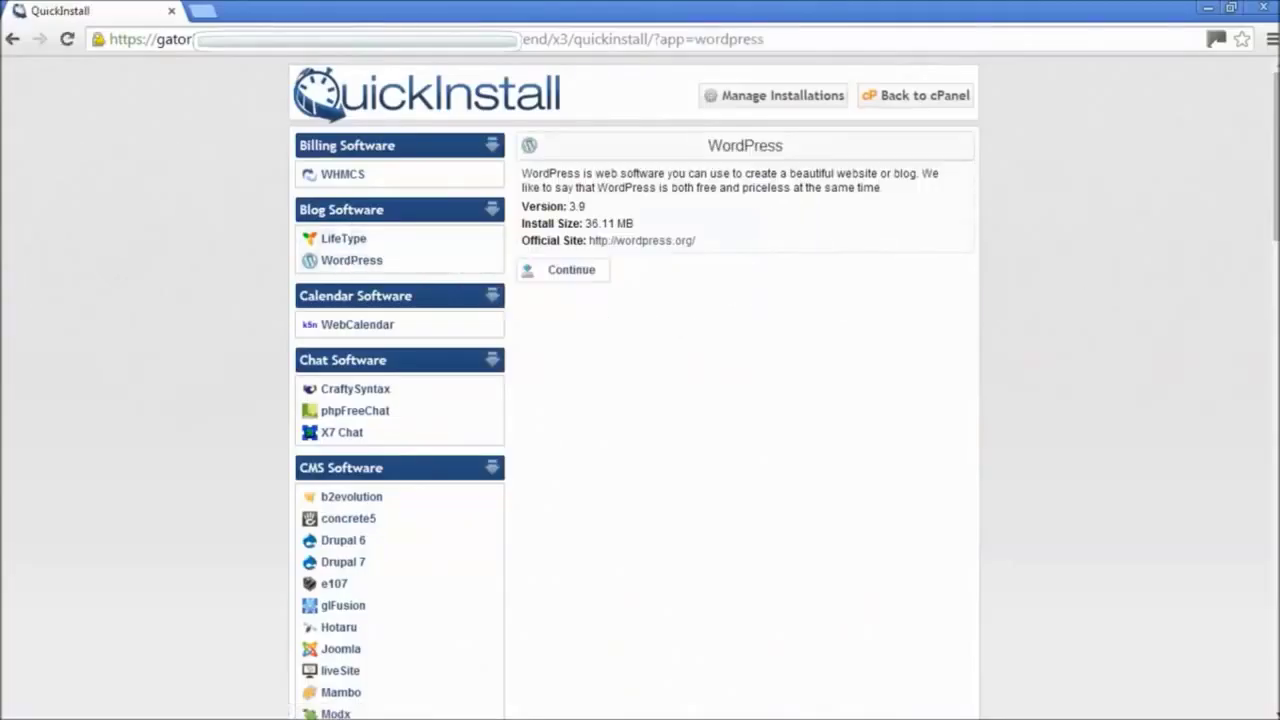
{"action": "left_click", "coordinate": [584, 275]}
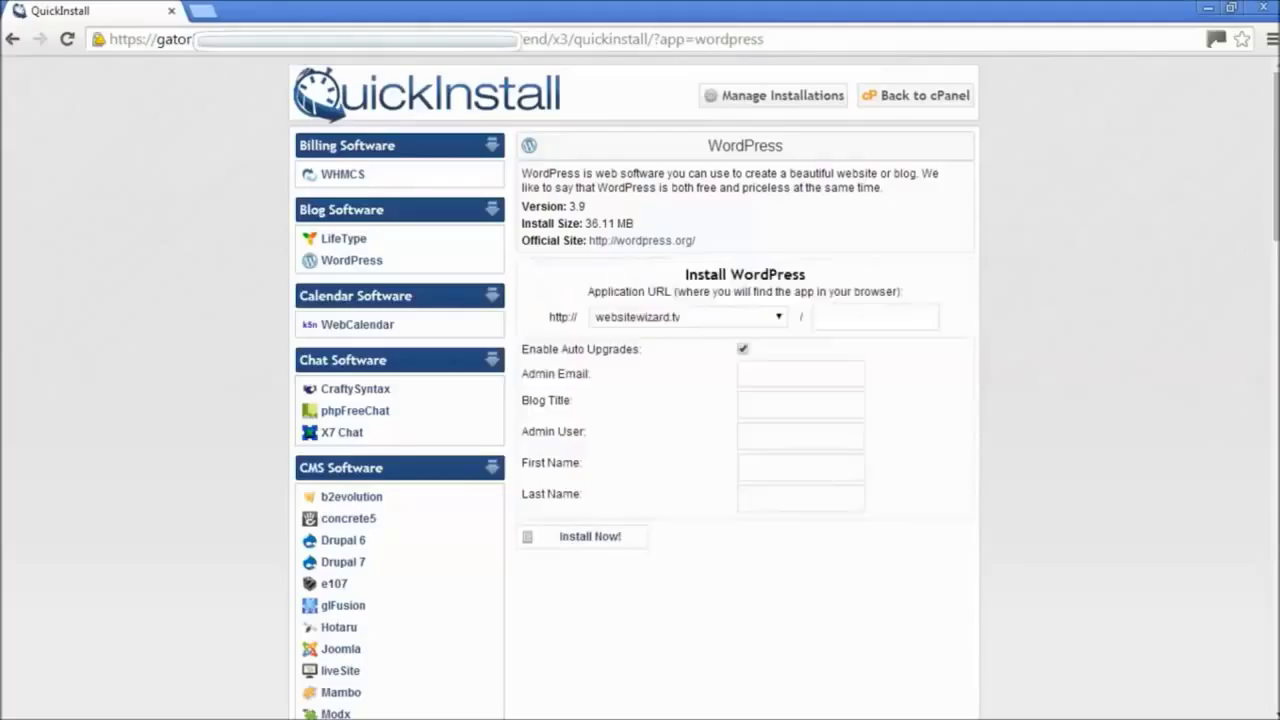
{"action": "left_click", "coordinate": [818, 382]}
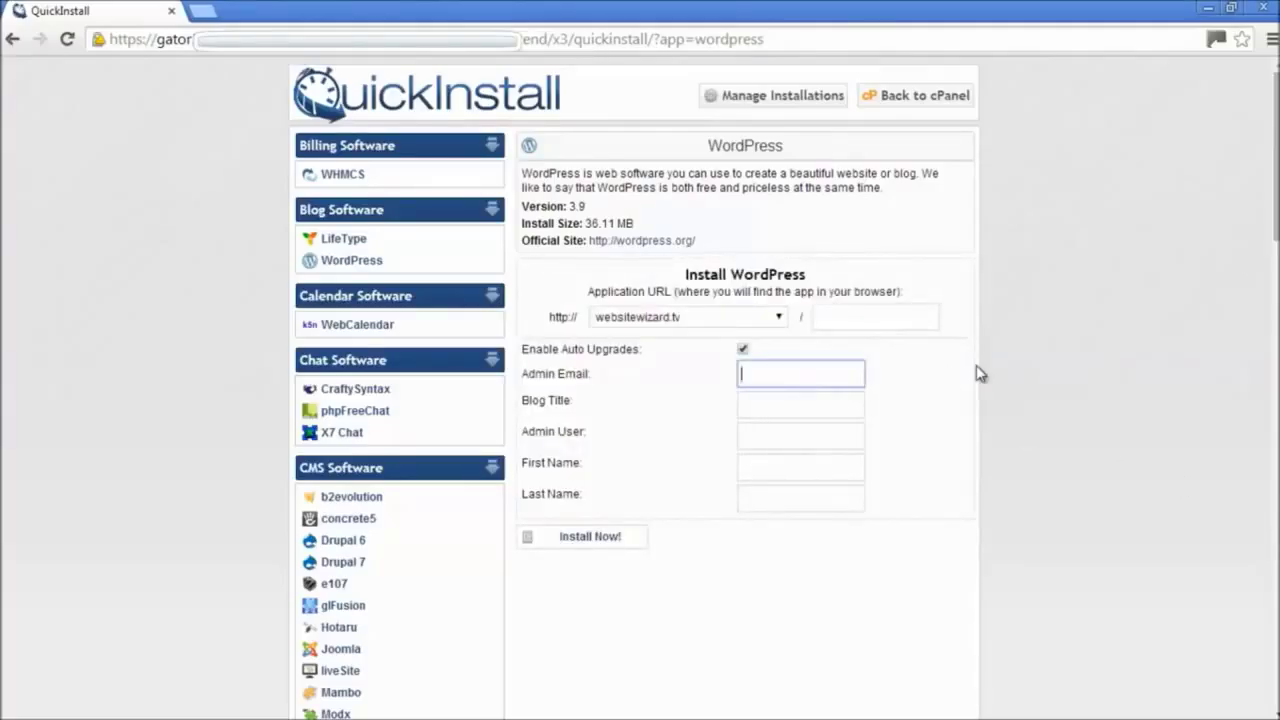
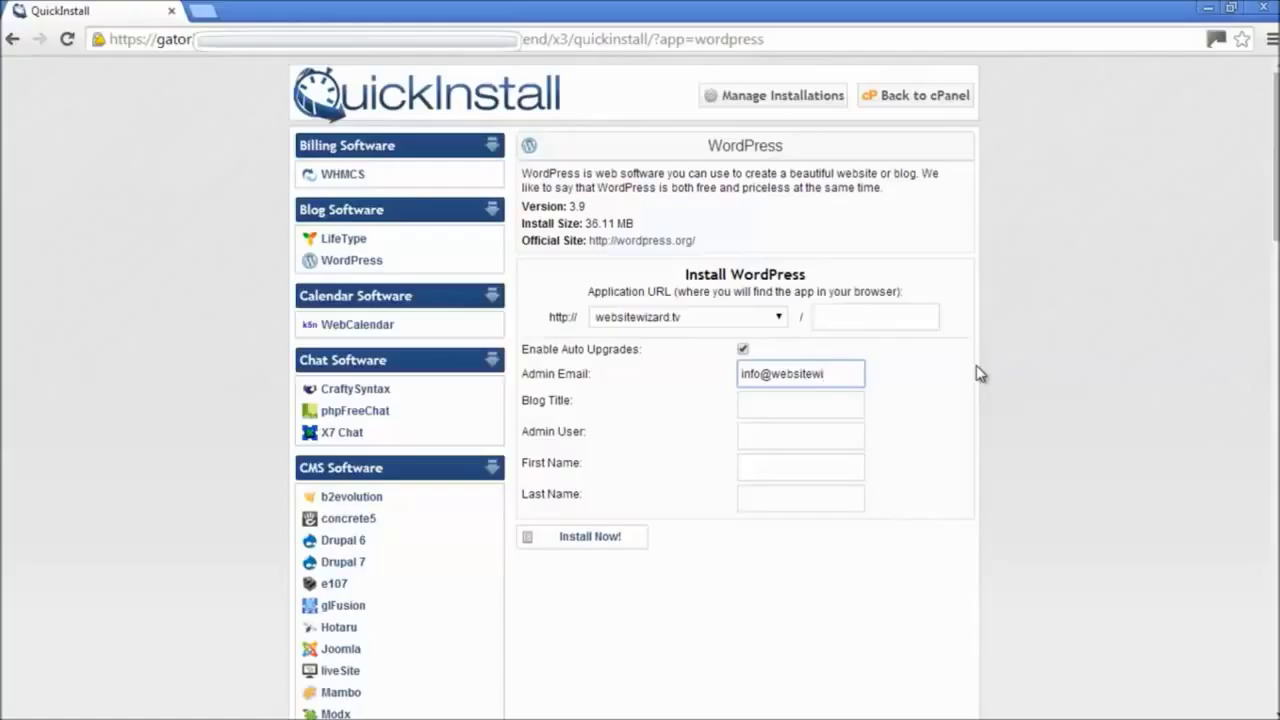
{"action": "left_click", "coordinate": [980, 373]}
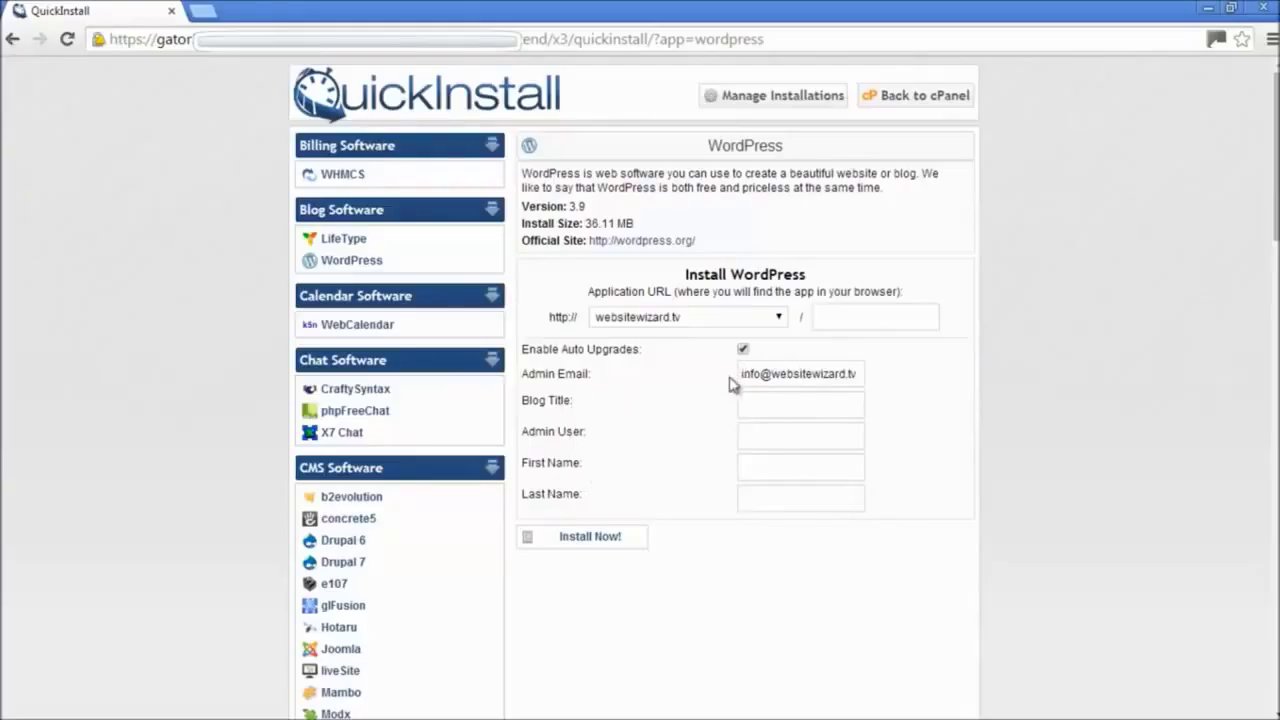
{"action": "left_click_drag", "start_coordinate": [745, 368], "coordinate": [923, 400]}
{"action": "left_click", "coordinate": [907, 417]}
Step: Enter blog title 'Website Wizard', admin user websiteadmin, the first name, and install
{"action": "left_click", "coordinate": [760, 413]}
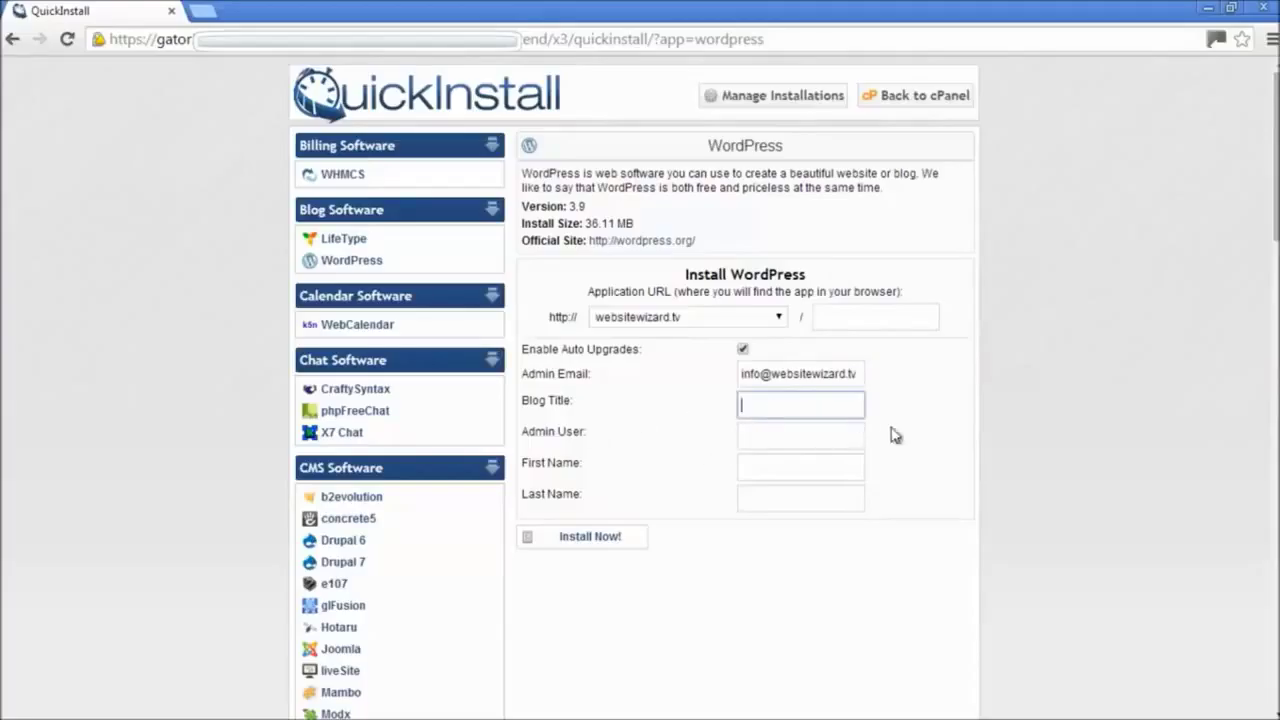
{"action": "type", "text": "Website Wizard"}
{"action": "left_click", "coordinate": [798, 438]}
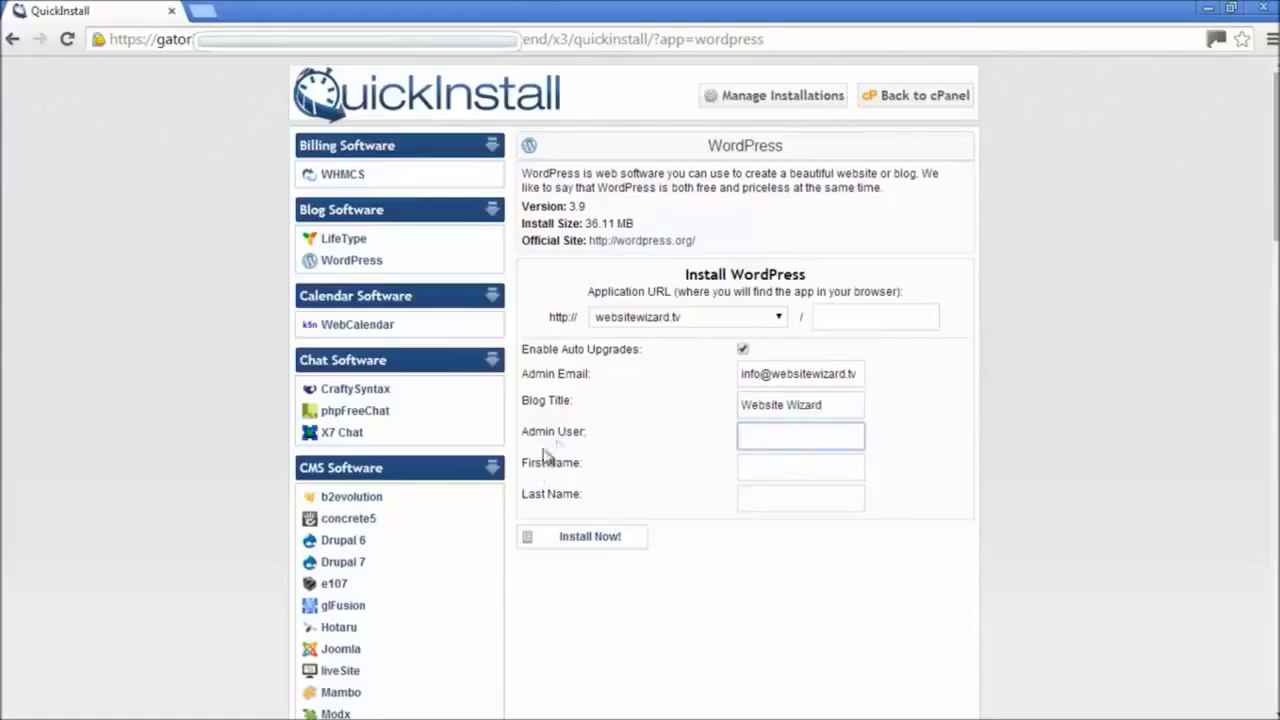
{"action": "left_click", "coordinate": [764, 467]}
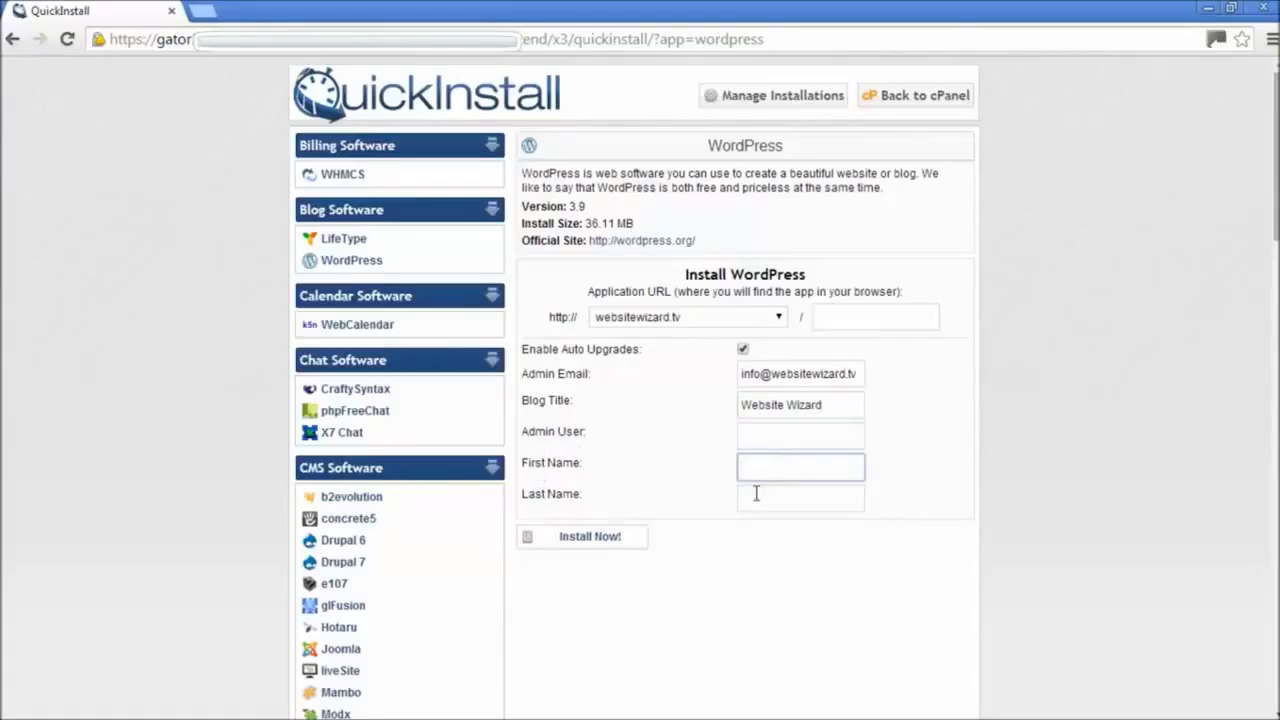
{"action": "left_click", "coordinate": [756, 493]}
{"action": "left_click", "coordinate": [777, 427]}
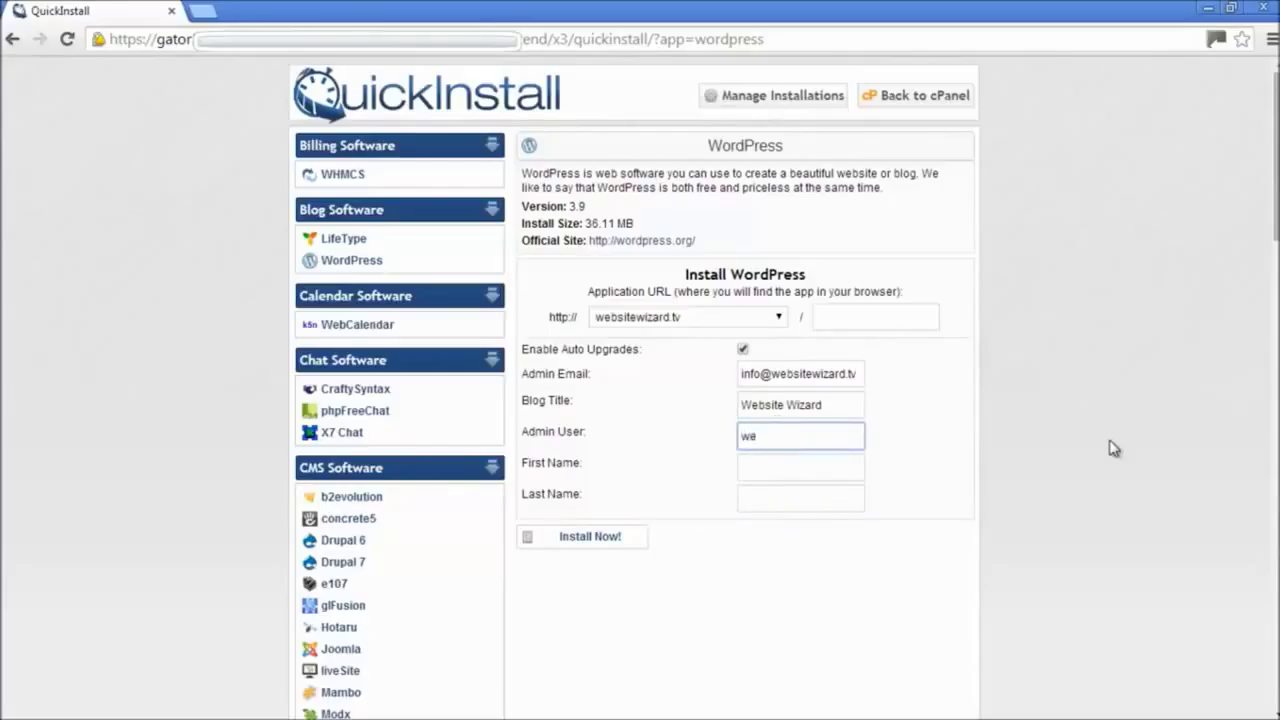
{"action": "type", "text": "websiteadmin"}
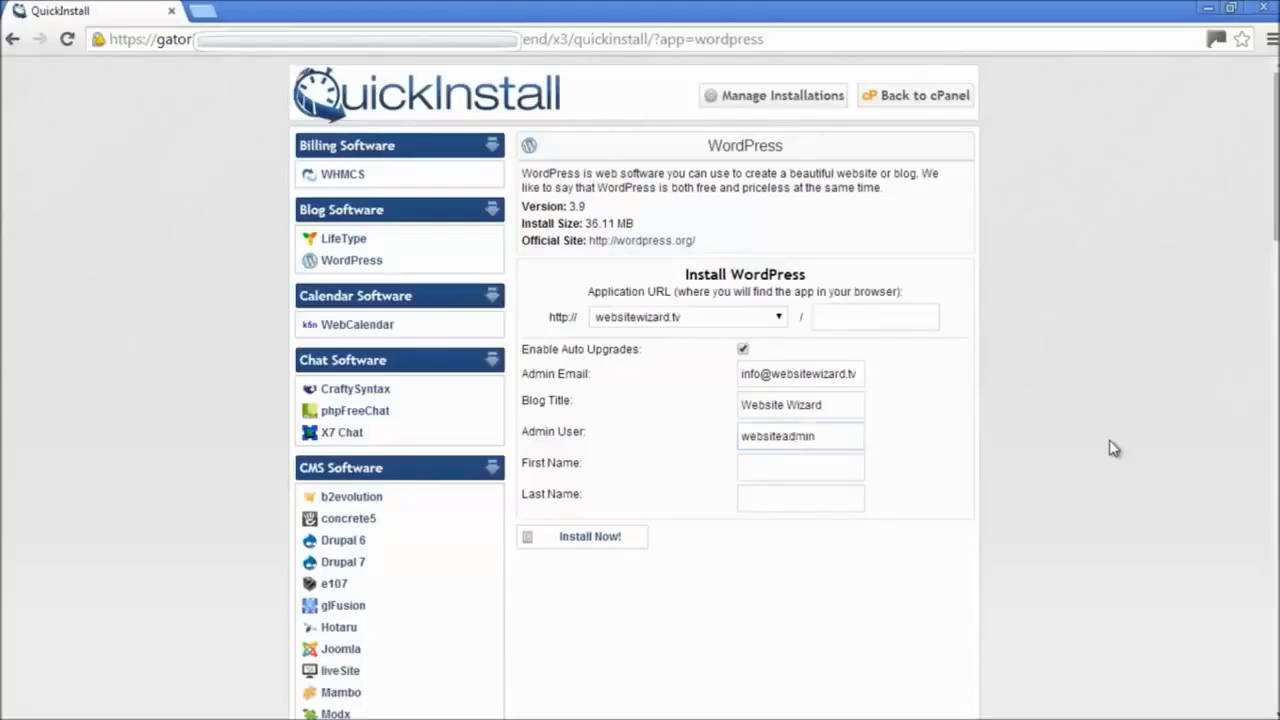
{"action": "left_click", "coordinate": [845, 466]}
{"action": "type", "text": "Chet"}
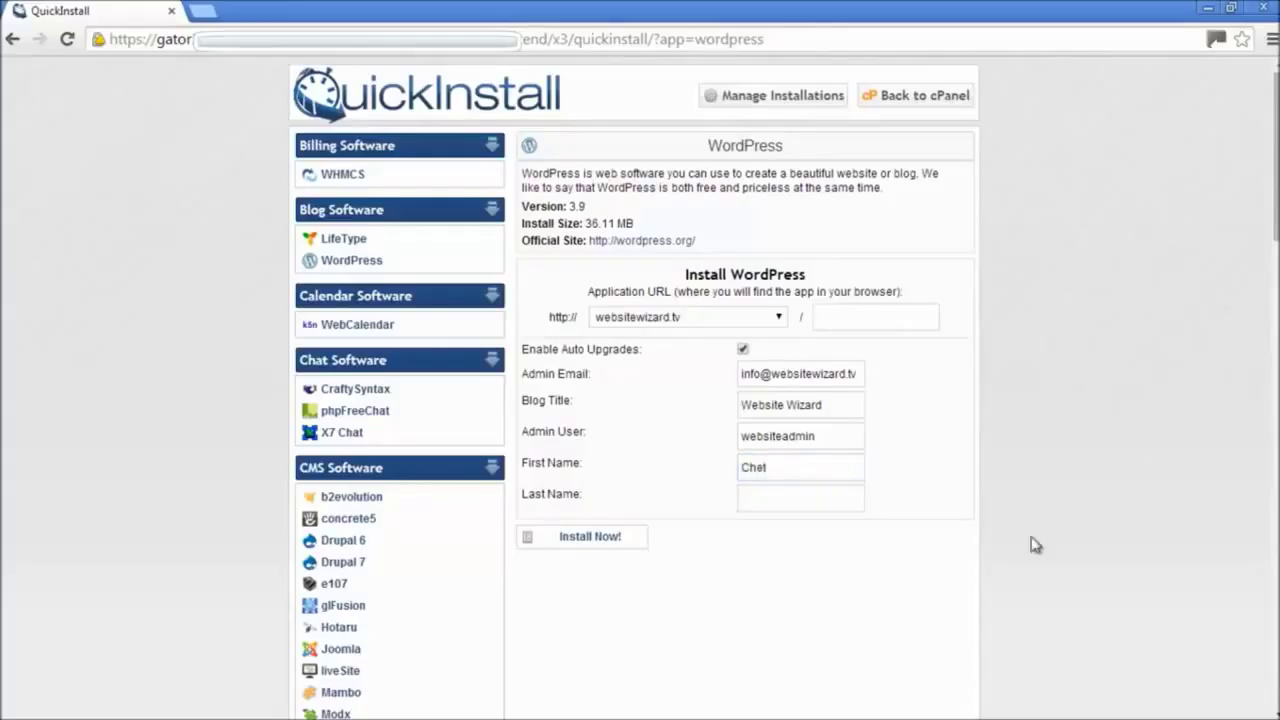
{"action": "left_click", "coordinate": [621, 540]}
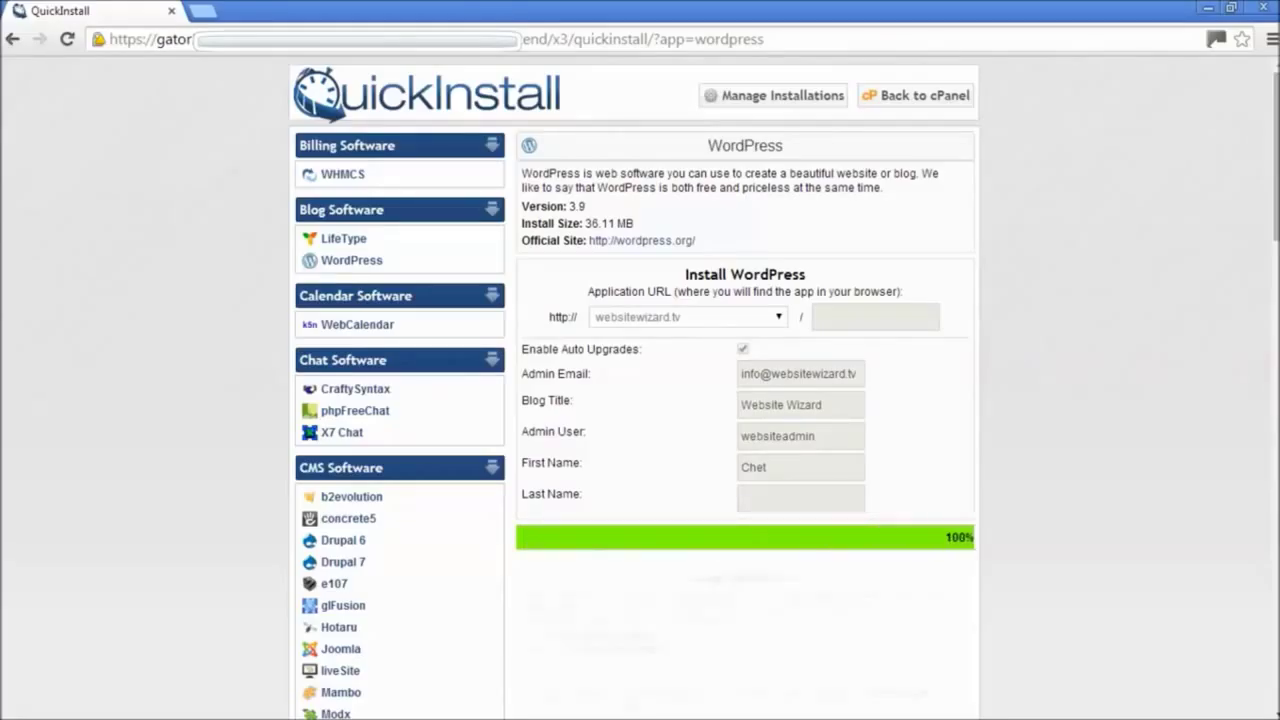
Step: Copy the generated admin password and open the WordPress Admin Area in a new tab
{"action": "scroll", "coordinate": [640, 400], "scroll_direction": "down", "scroll_amount": 4}
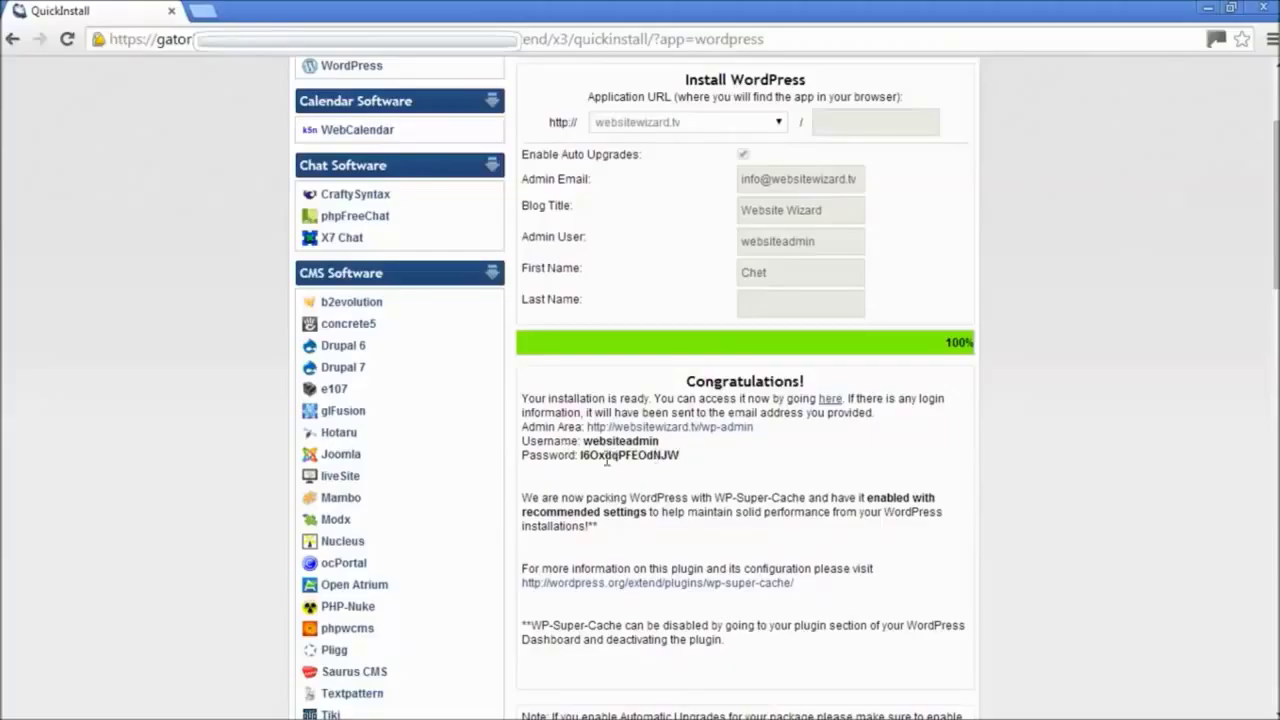
{"action": "left_click_drag", "start_coordinate": [692, 460], "coordinate": [522, 441]}
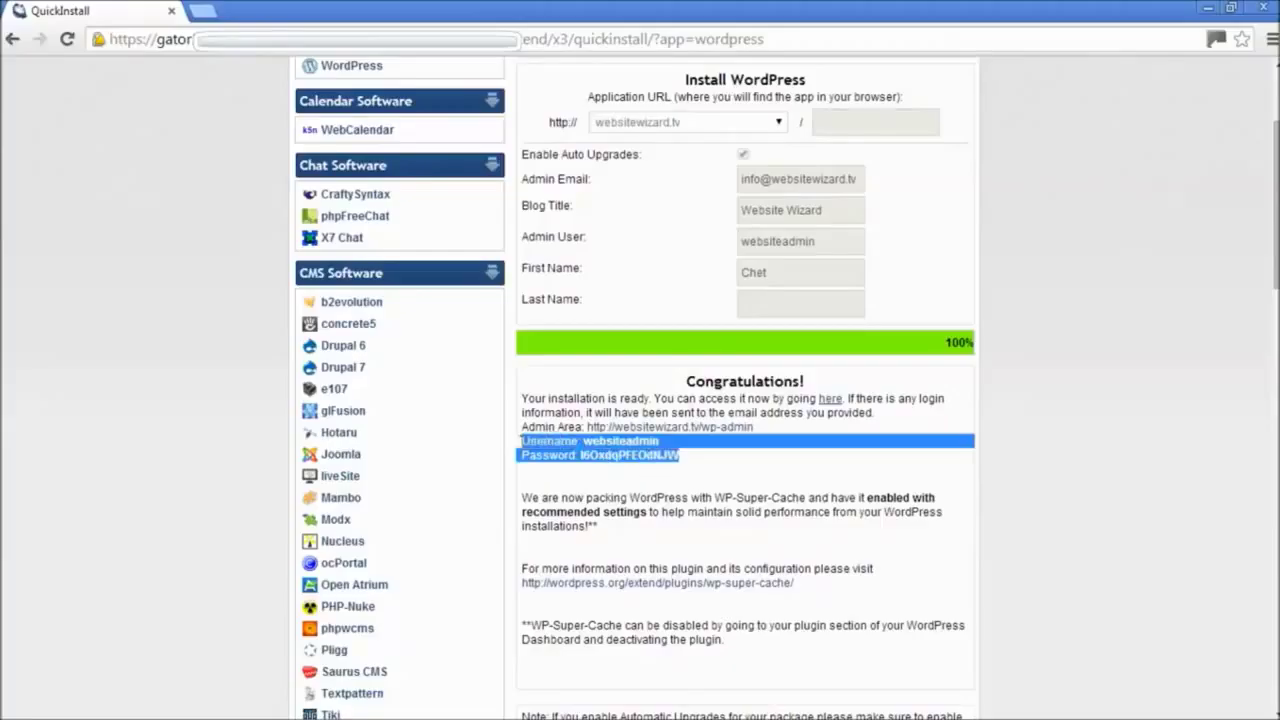
{"action": "left_click", "coordinate": [703, 480]}
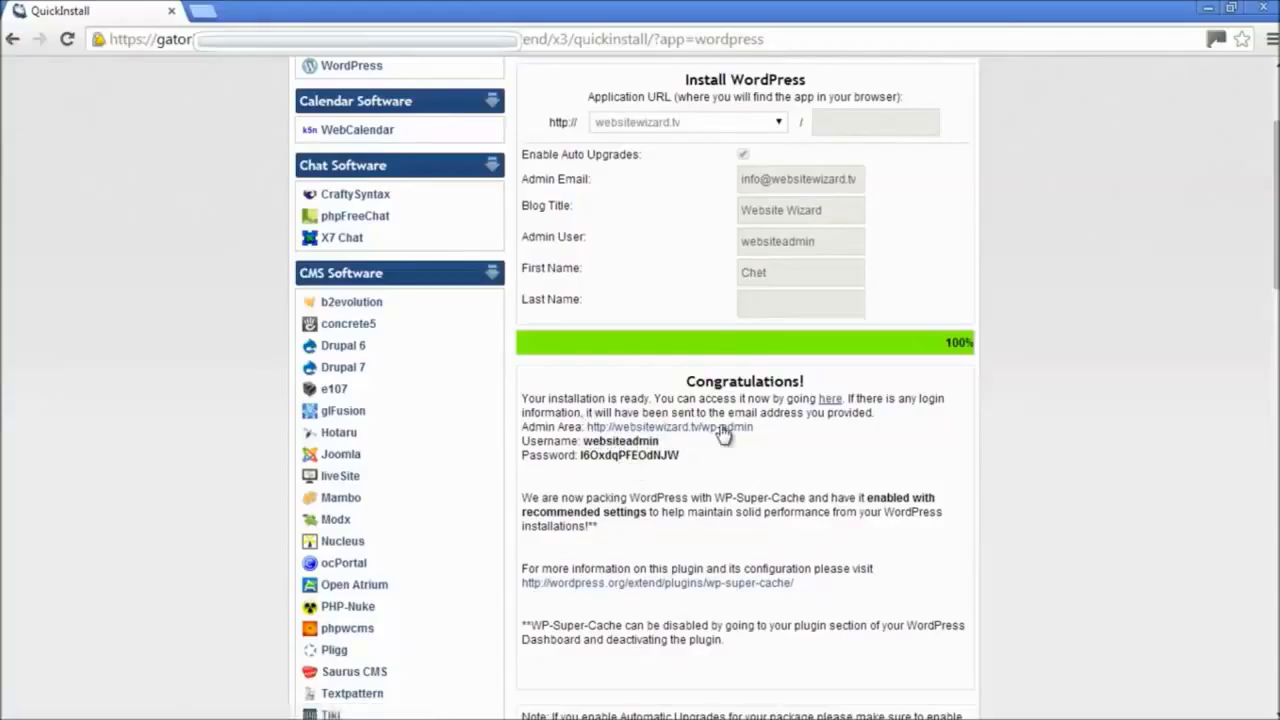
{"action": "left_click_drag", "start_coordinate": [680, 456], "coordinate": [521, 426]}
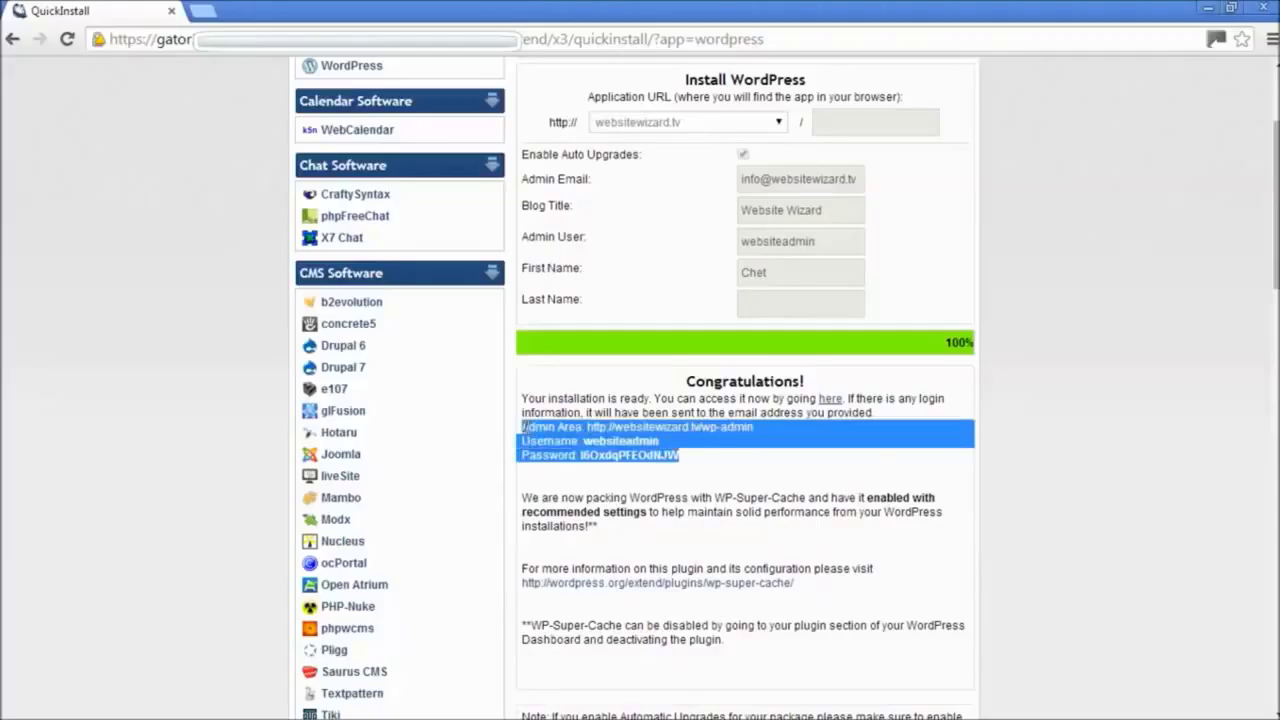
{"action": "left_click", "coordinate": [1072, 478]}
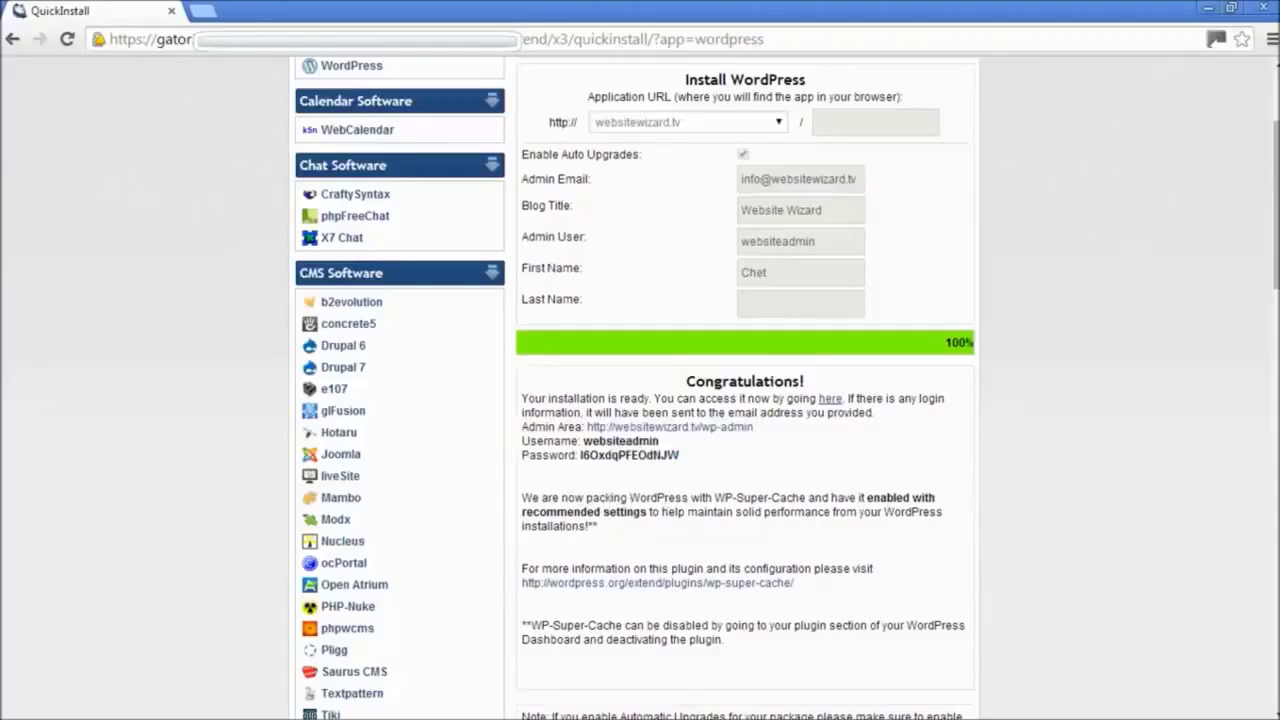
{"action": "left_click_drag", "start_coordinate": [680, 456], "coordinate": [579, 458]}
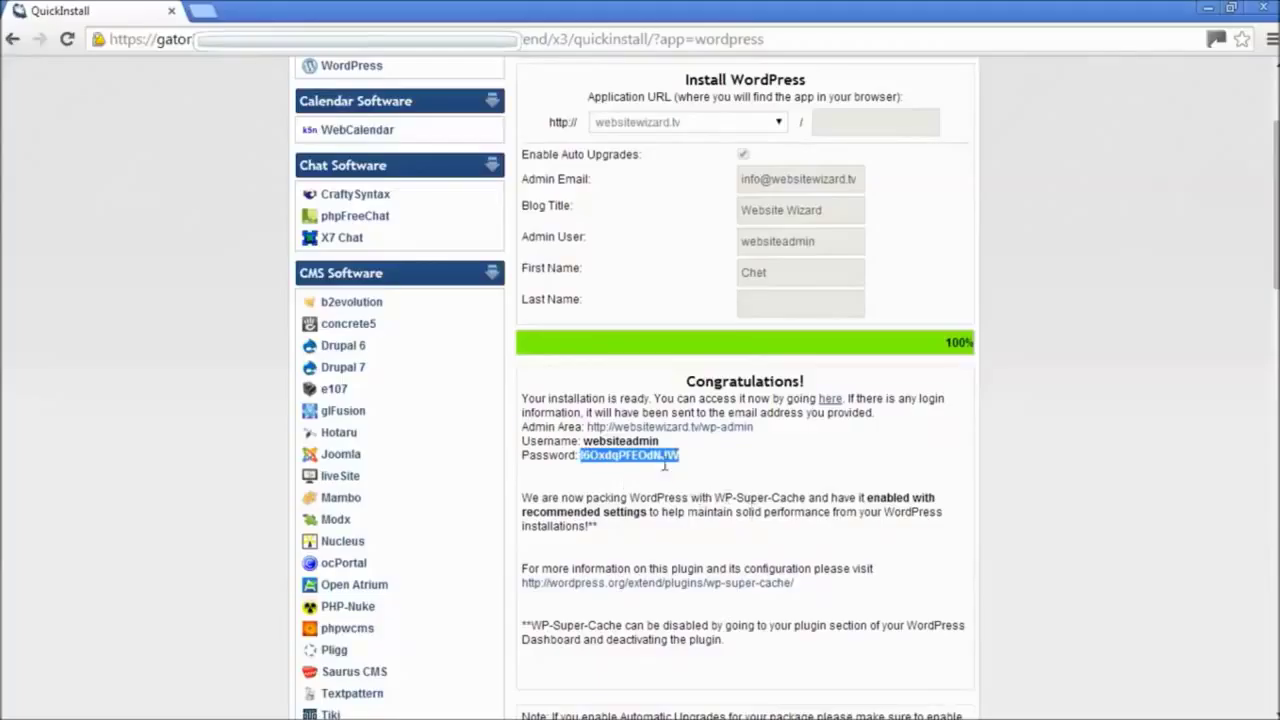
{"action": "right_click", "coordinate": [652, 454]}
{"action": "left_click", "coordinate": [690, 465]}
{"action": "left_click", "coordinate": [743, 455]}
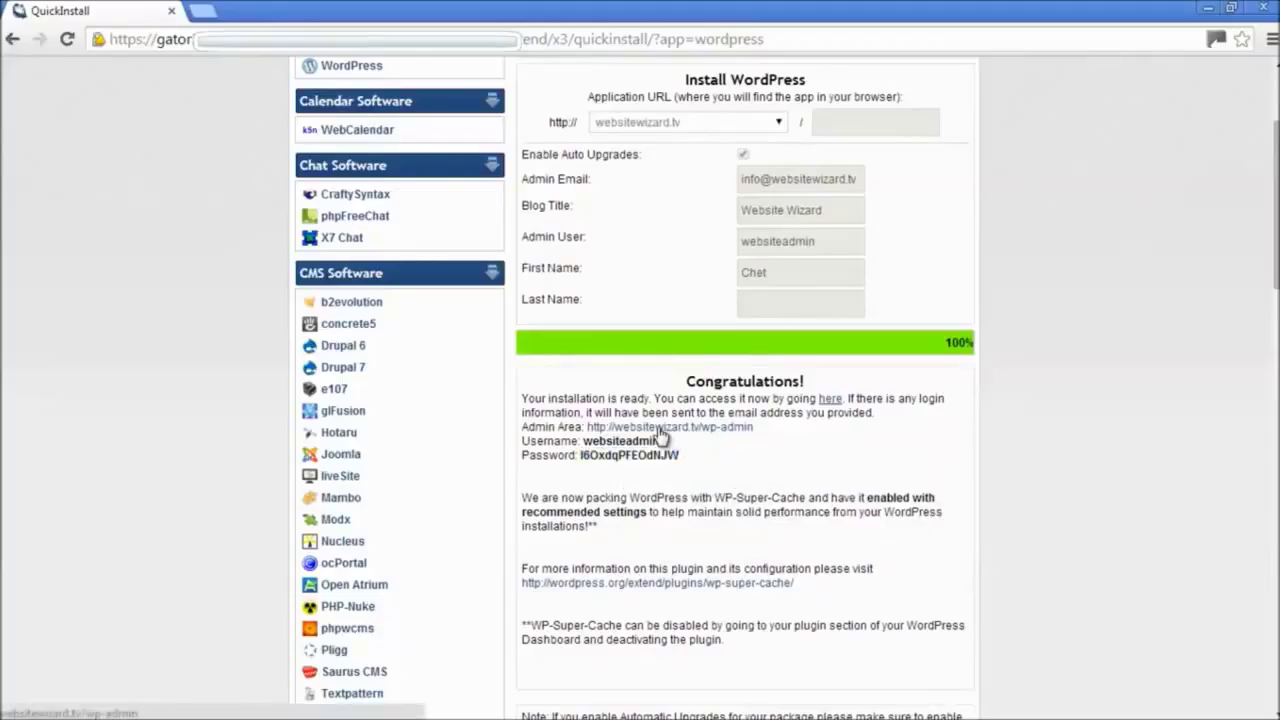
{"action": "left_click", "coordinate": [724, 433]}
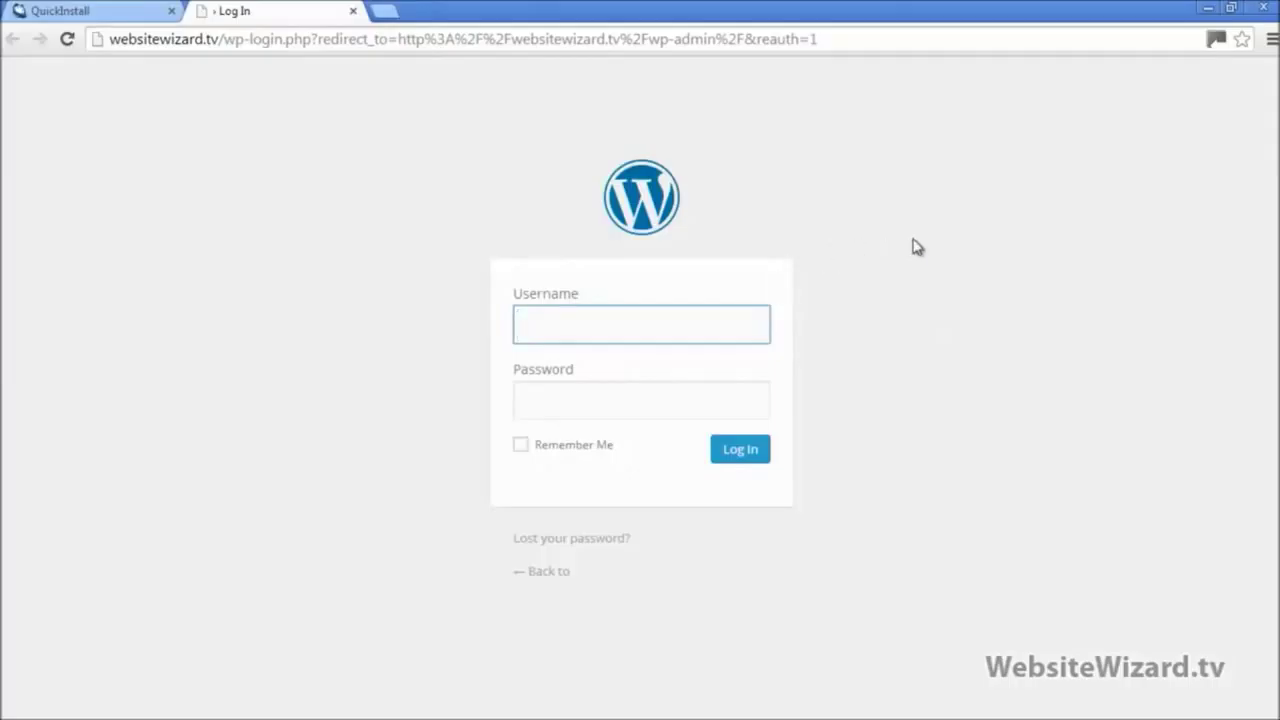
Step: Log in as websiteadmin with the copied admin password
{"action": "type", "text": "website"}
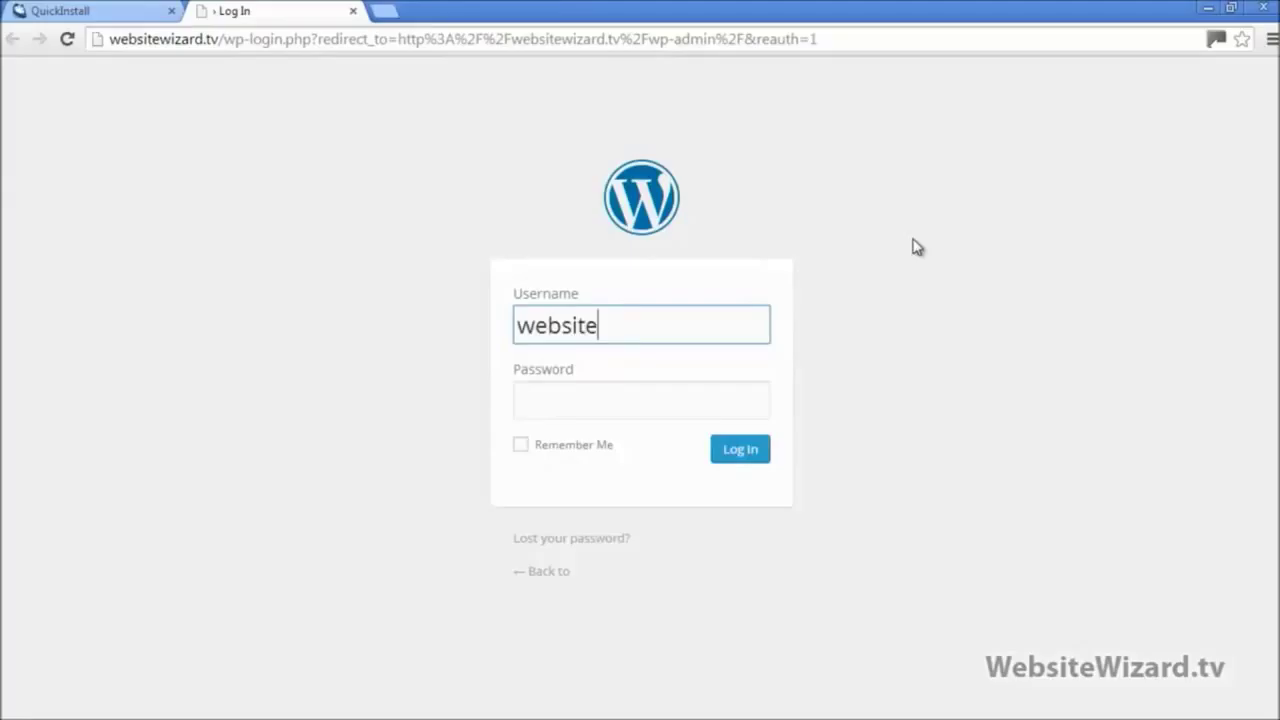
{"action": "type", "text": "admin"}
{"action": "key", "text": "Tab"}
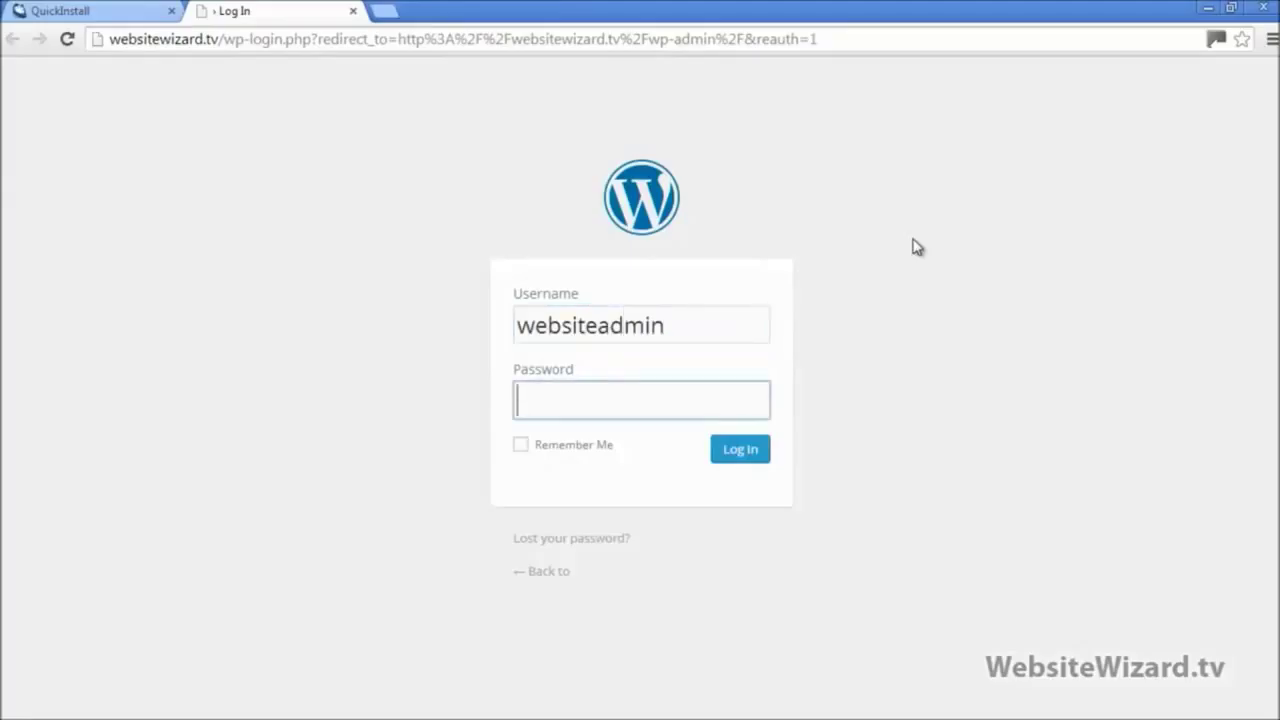
{"action": "type", "text": "••••••••••••••"}
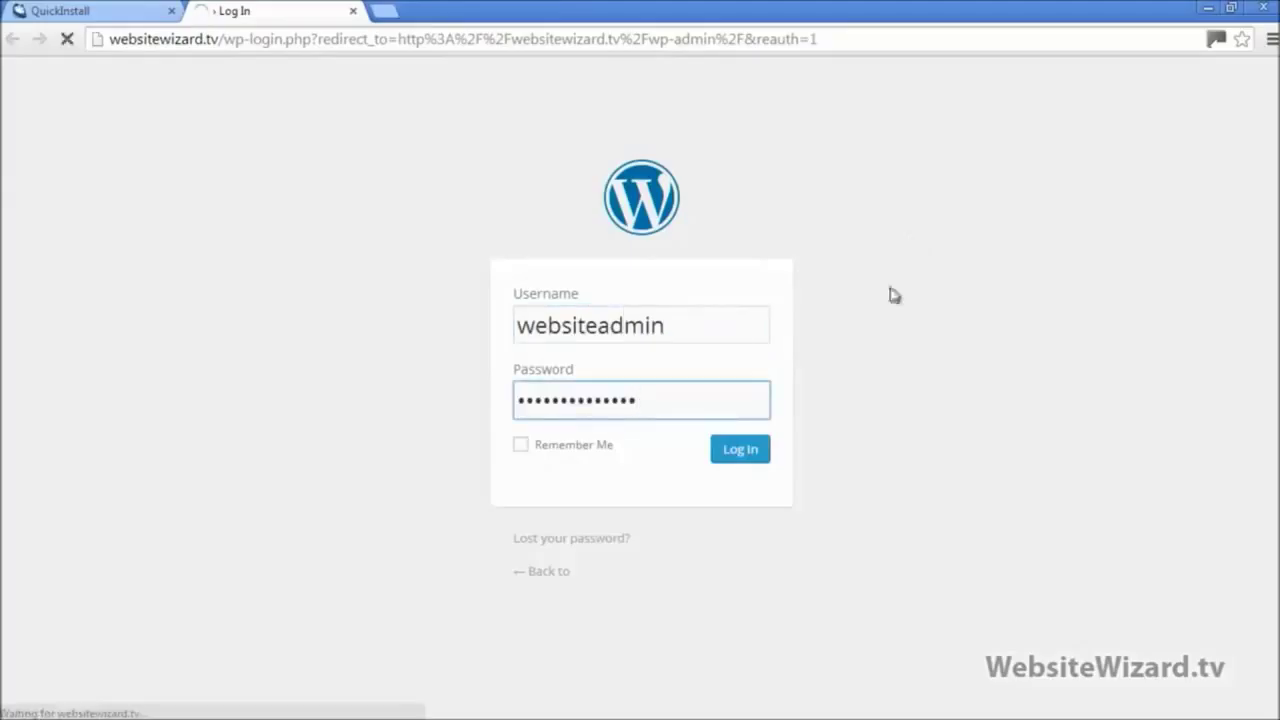
{"action": "left_click", "coordinate": [742, 452]}
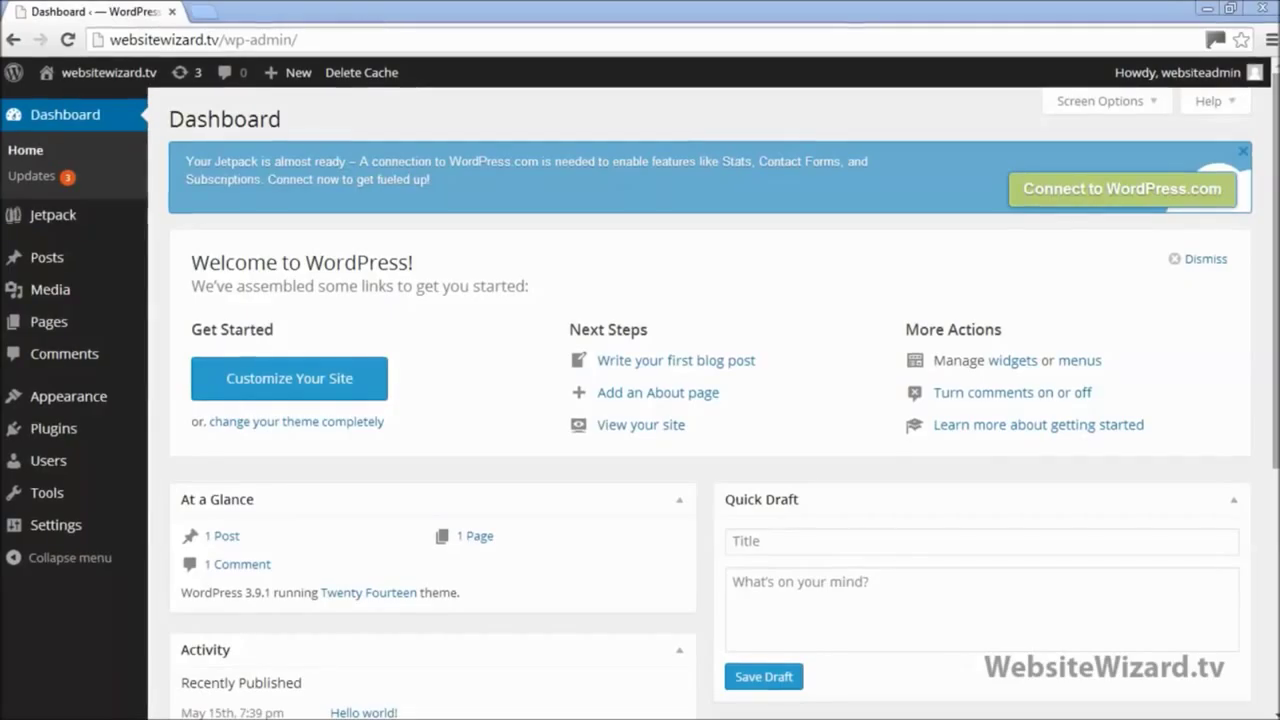
{"action": "left_click", "coordinate": [1234, 9]}
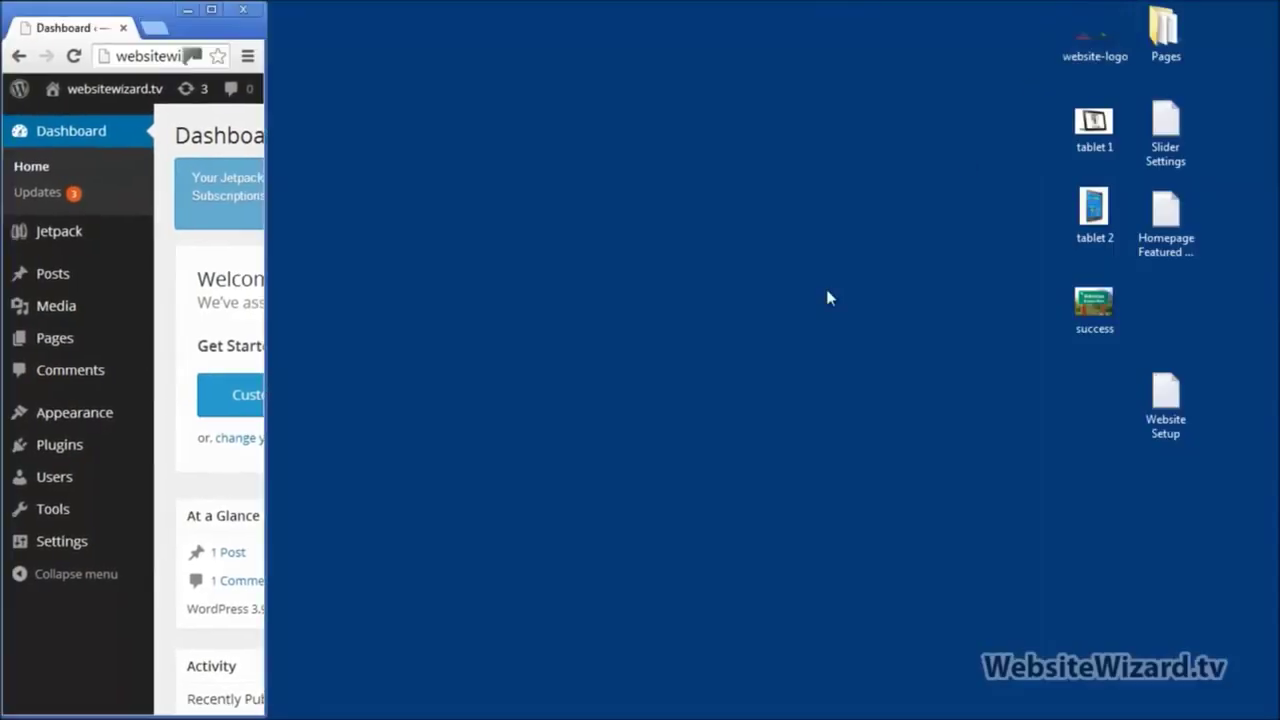
{"action": "double_click", "coordinate": [1152, 405]}
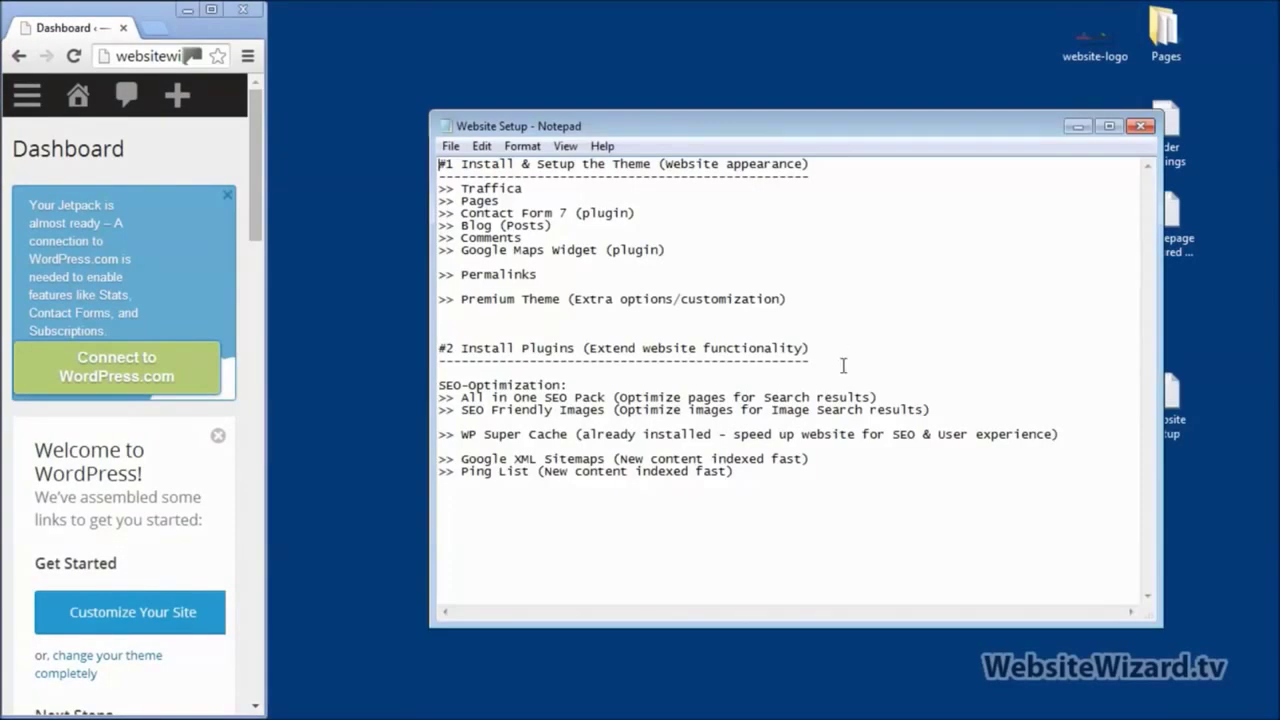
{"action": "left_click_drag", "start_coordinate": [658, 137], "coordinate": [424, 152]}
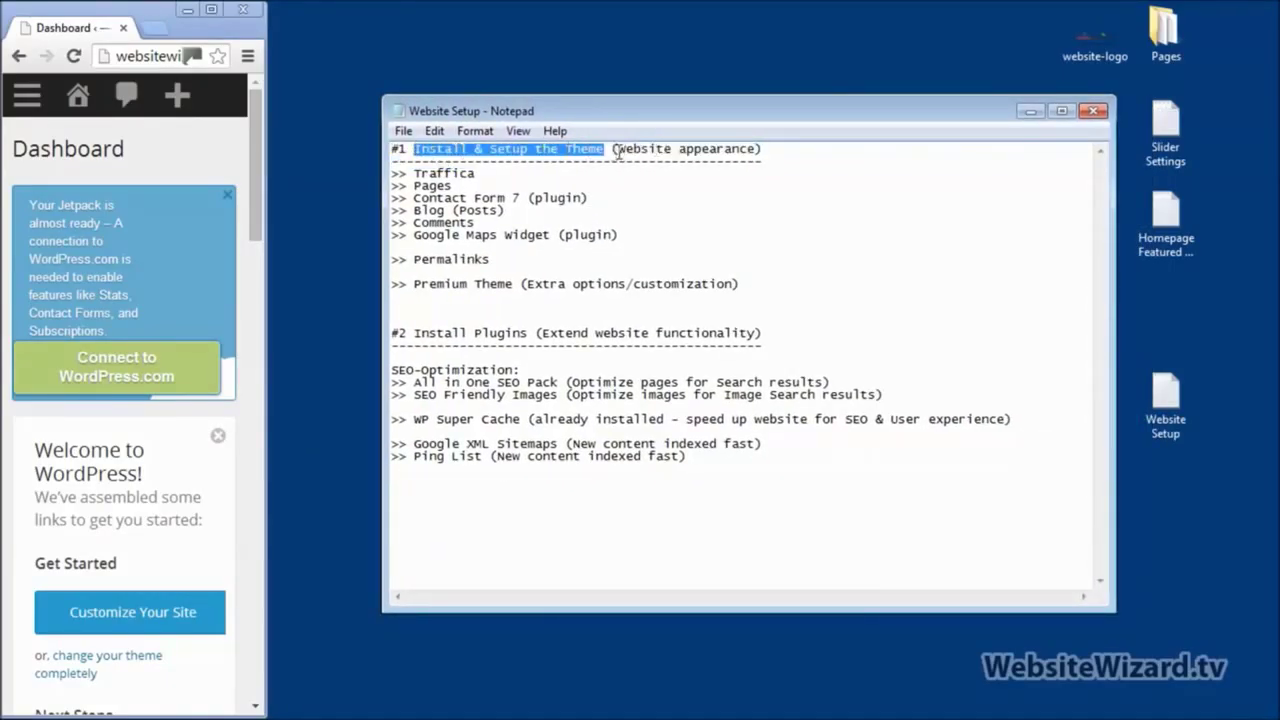
{"action": "left_click_drag", "start_coordinate": [617, 150], "coordinate": [755, 140]}
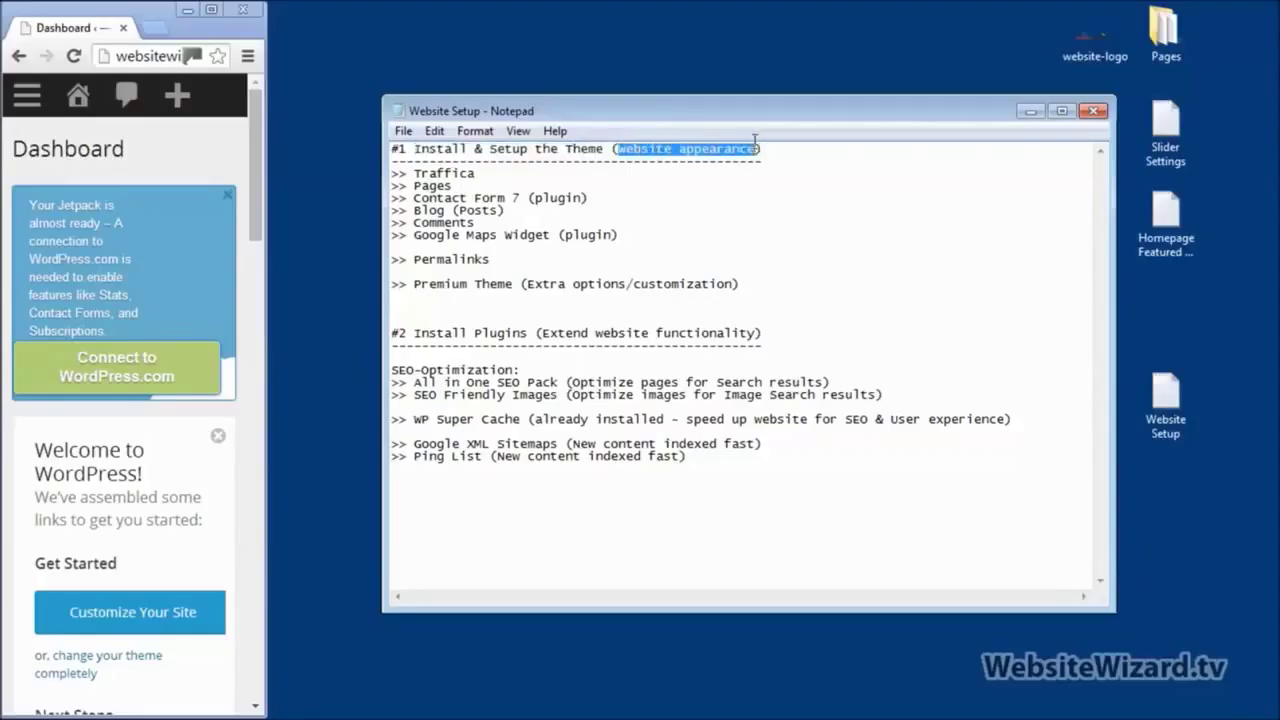
{"action": "left_click", "coordinate": [792, 200]}
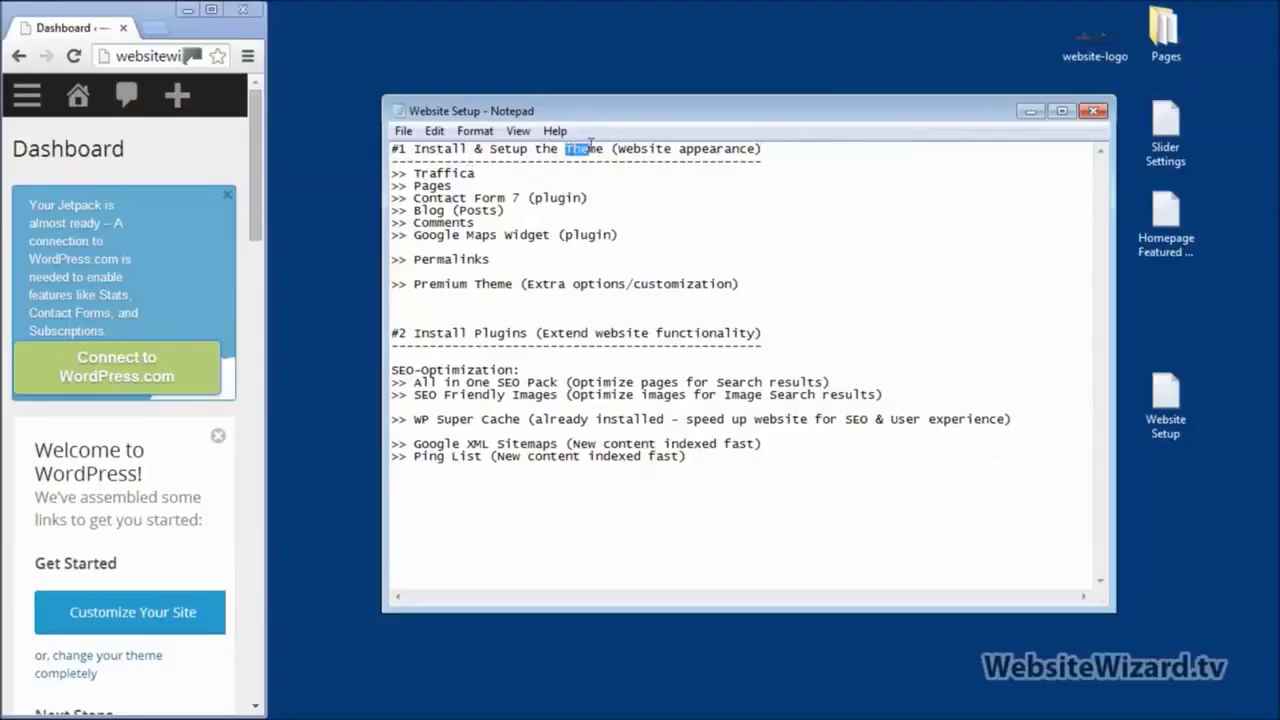
{"action": "left_click_drag", "start_coordinate": [590, 143], "coordinate": [610, 137]}
{"action": "left_click", "coordinate": [627, 206]}
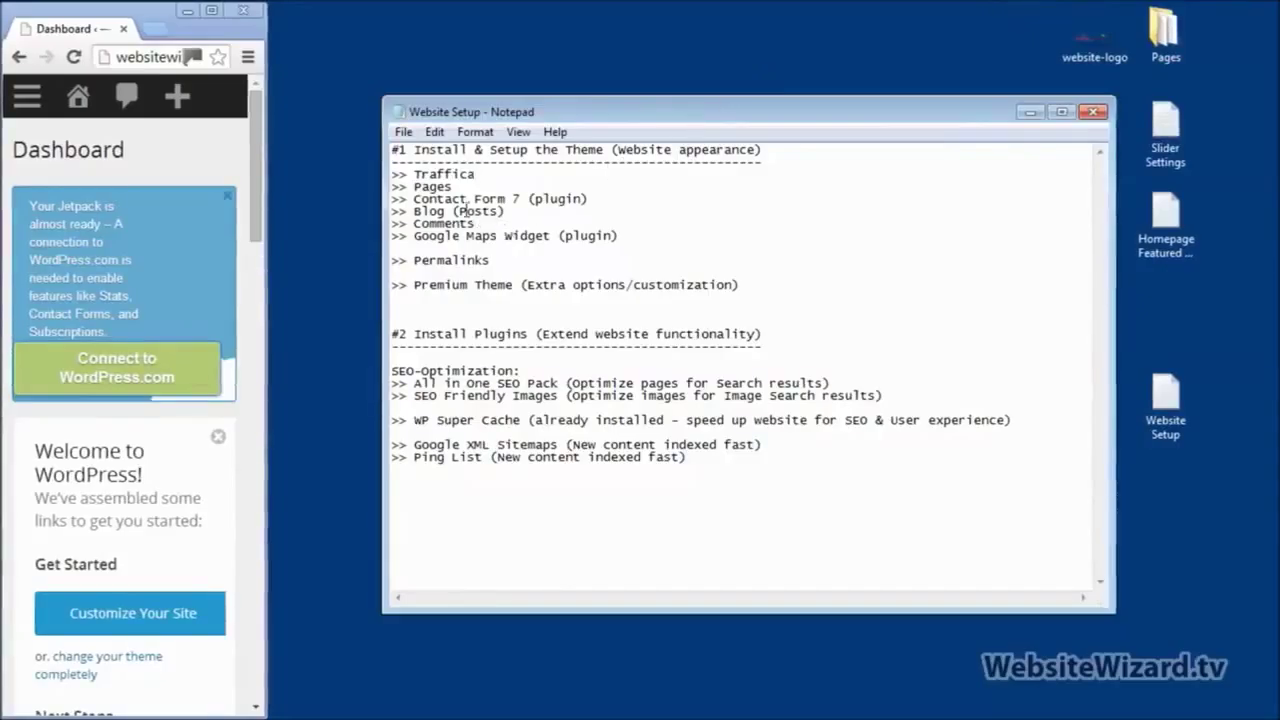
{"action": "left_click_drag", "start_coordinate": [416, 174], "coordinate": [468, 178]}
{"action": "left_click", "coordinate": [531, 225]}
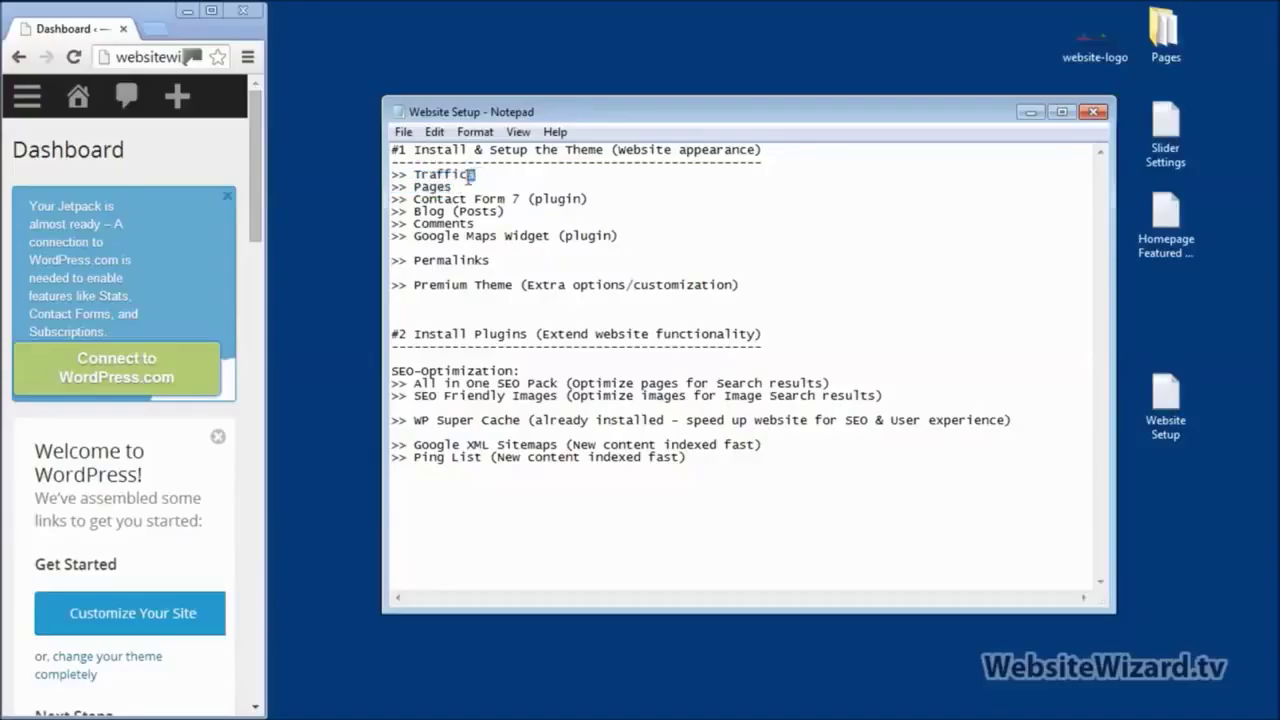
{"action": "left_click", "coordinate": [551, 249]}
{"action": "left_click", "coordinate": [1030, 111]}
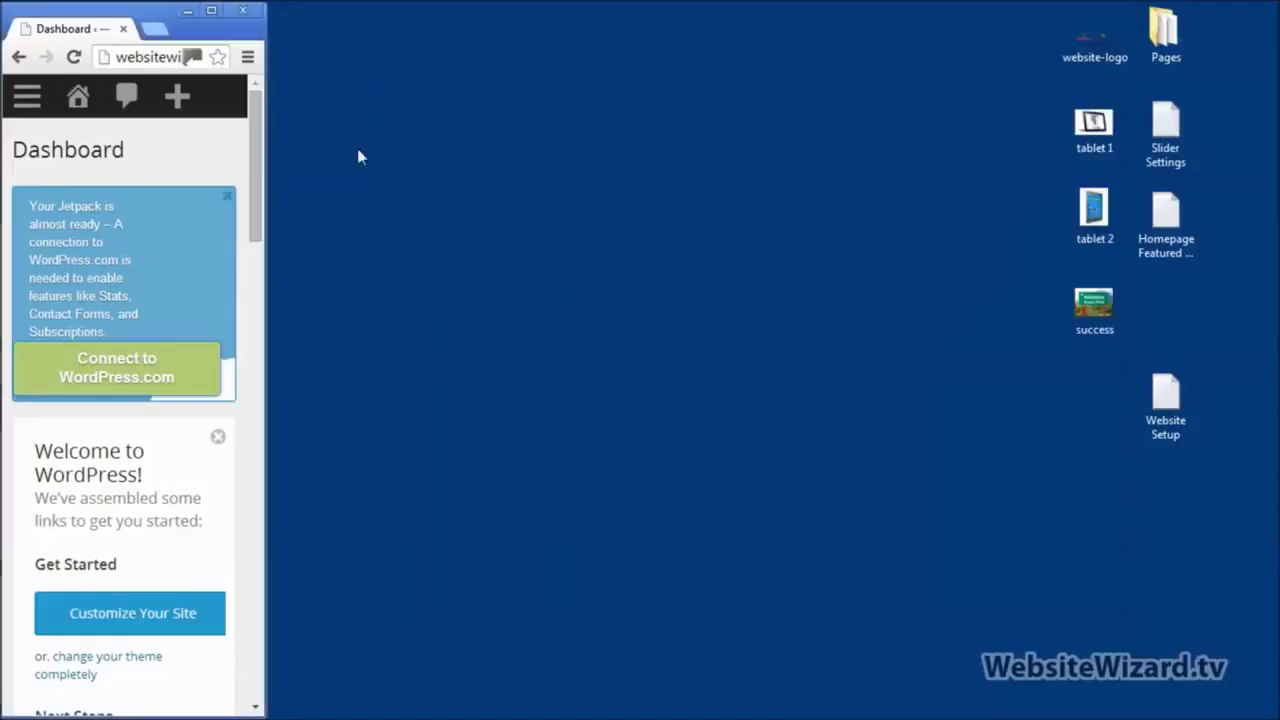
{"action": "left_click", "coordinate": [211, 10]}
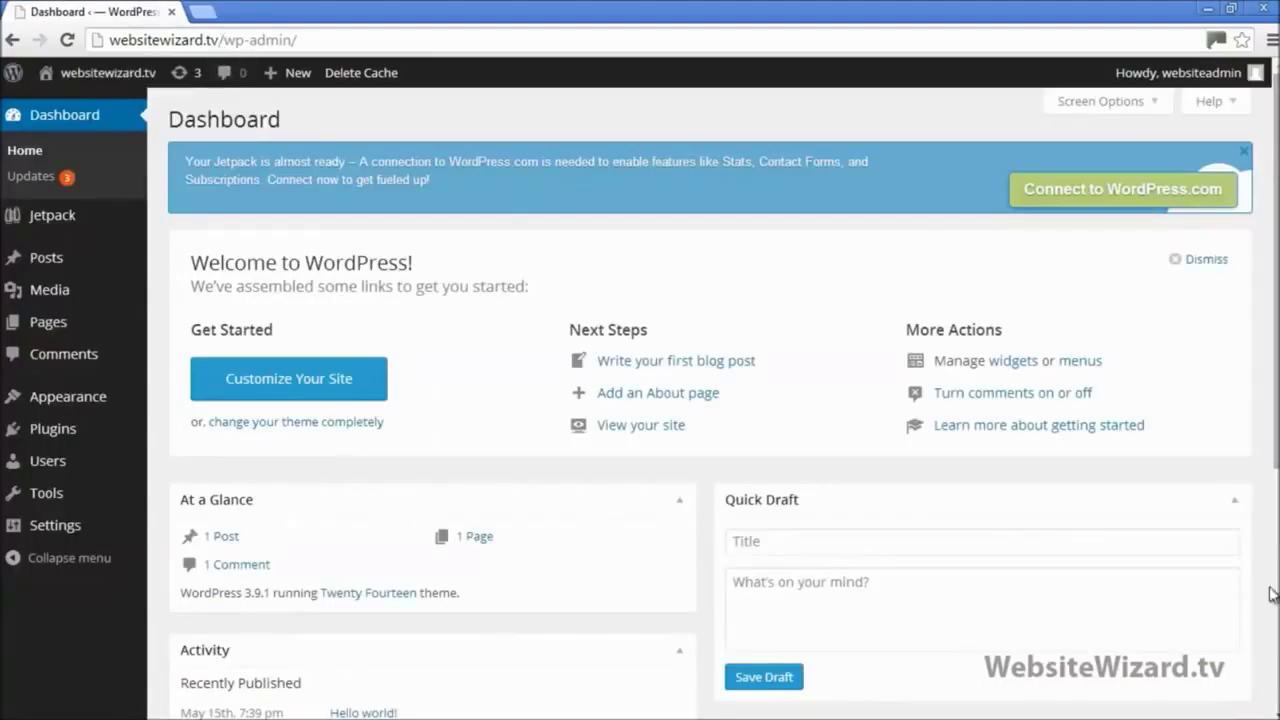
Step: Search Add Themes for 'traf' and install the Traffica 1.0.6 theme
{"action": "mouse_move", "coordinate": [93, 410]}
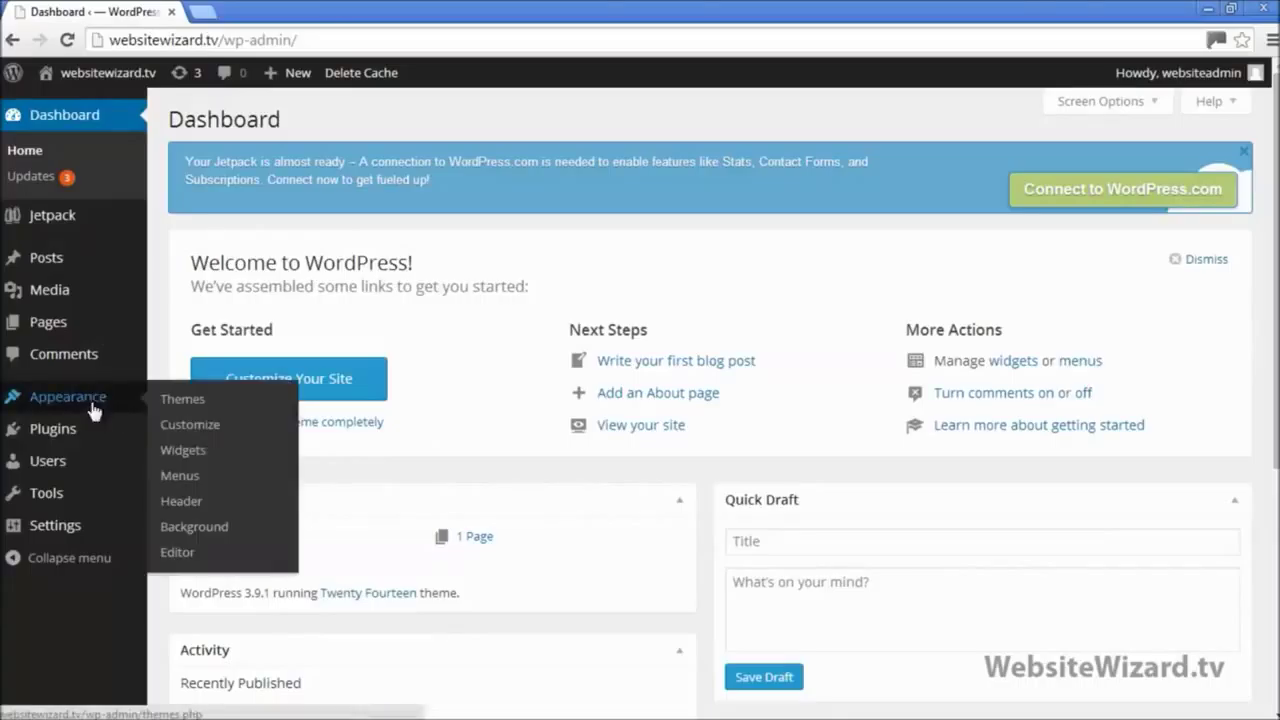
{"action": "left_click", "coordinate": [211, 404]}
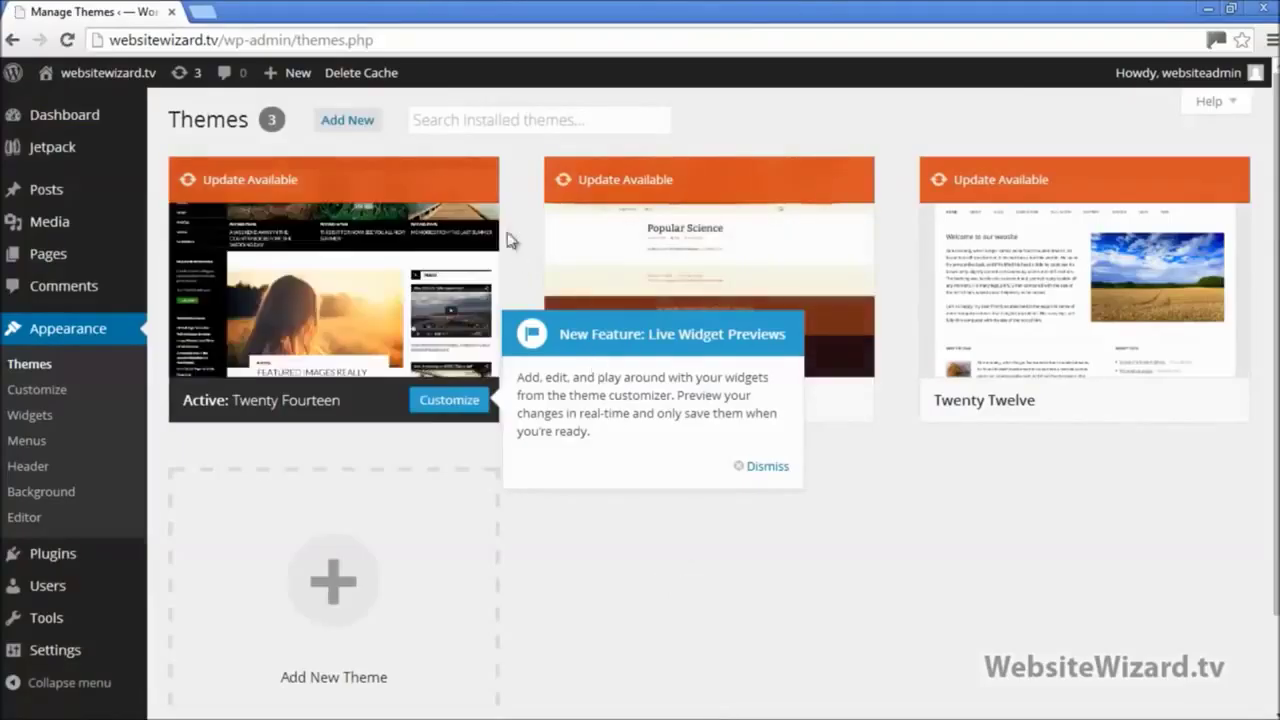
{"action": "left_click", "coordinate": [361, 130]}
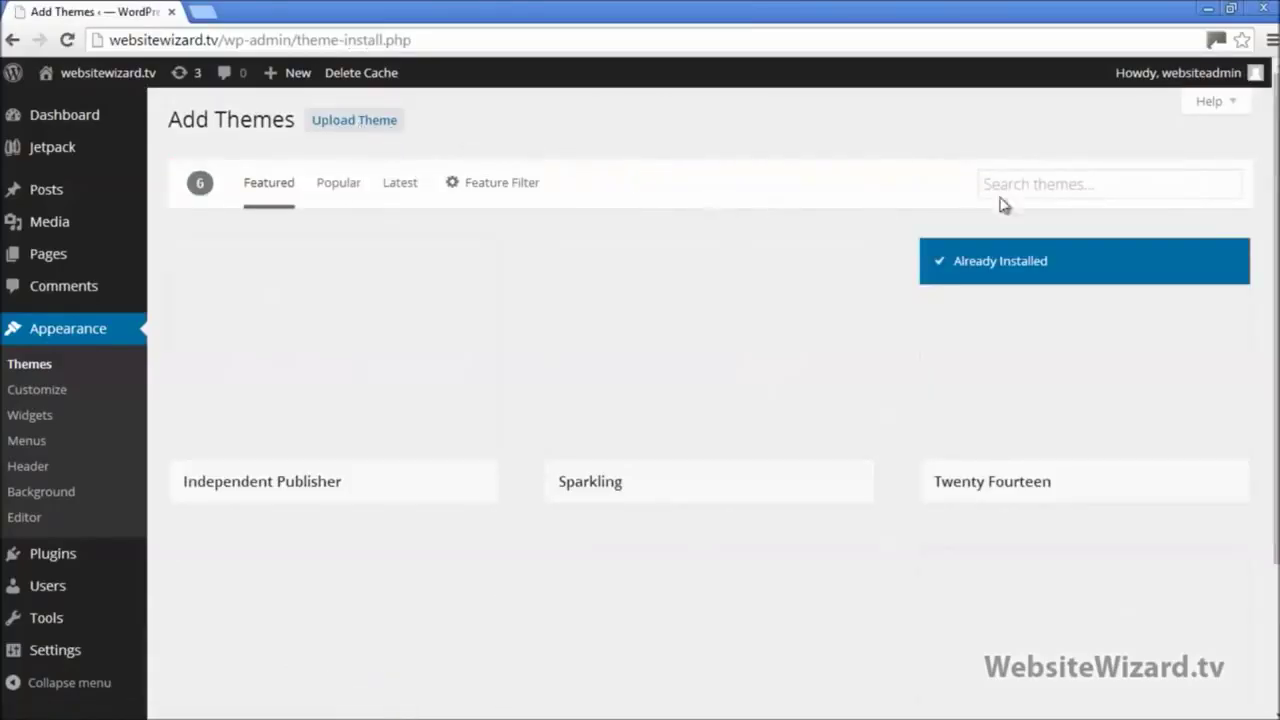
{"action": "left_click", "coordinate": [1043, 186]}
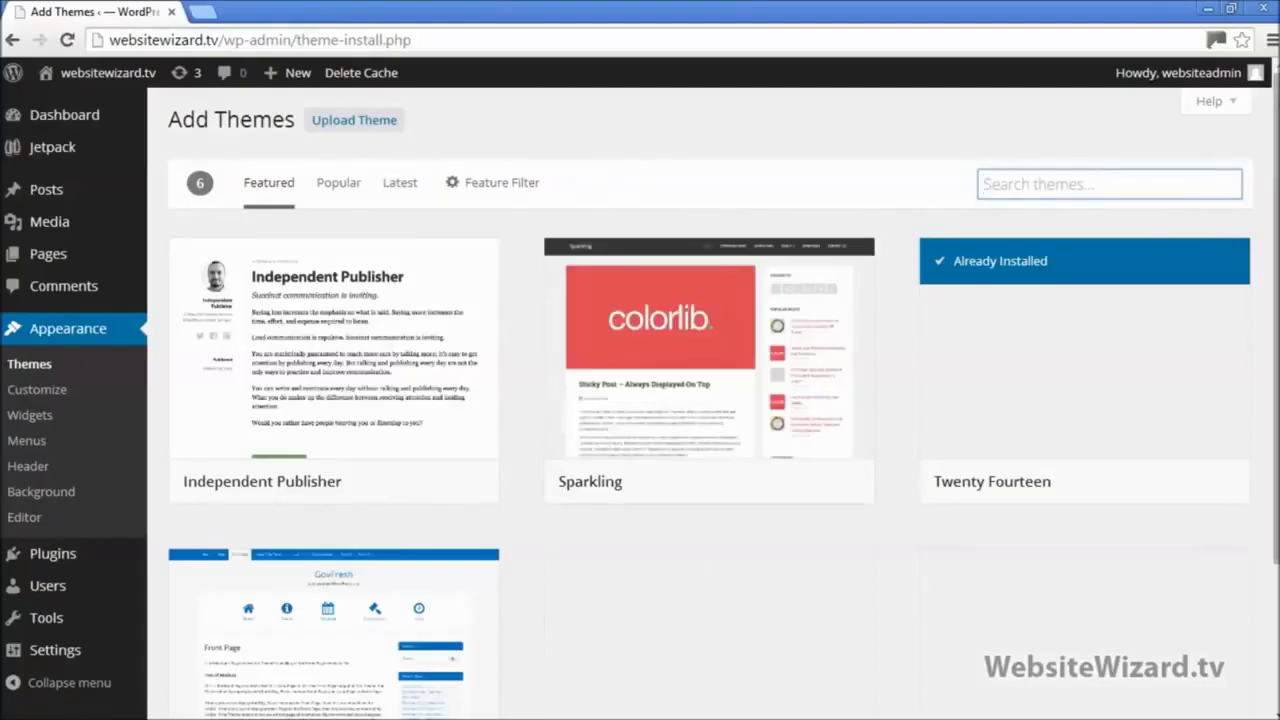
{"action": "type", "text": "traffica"}
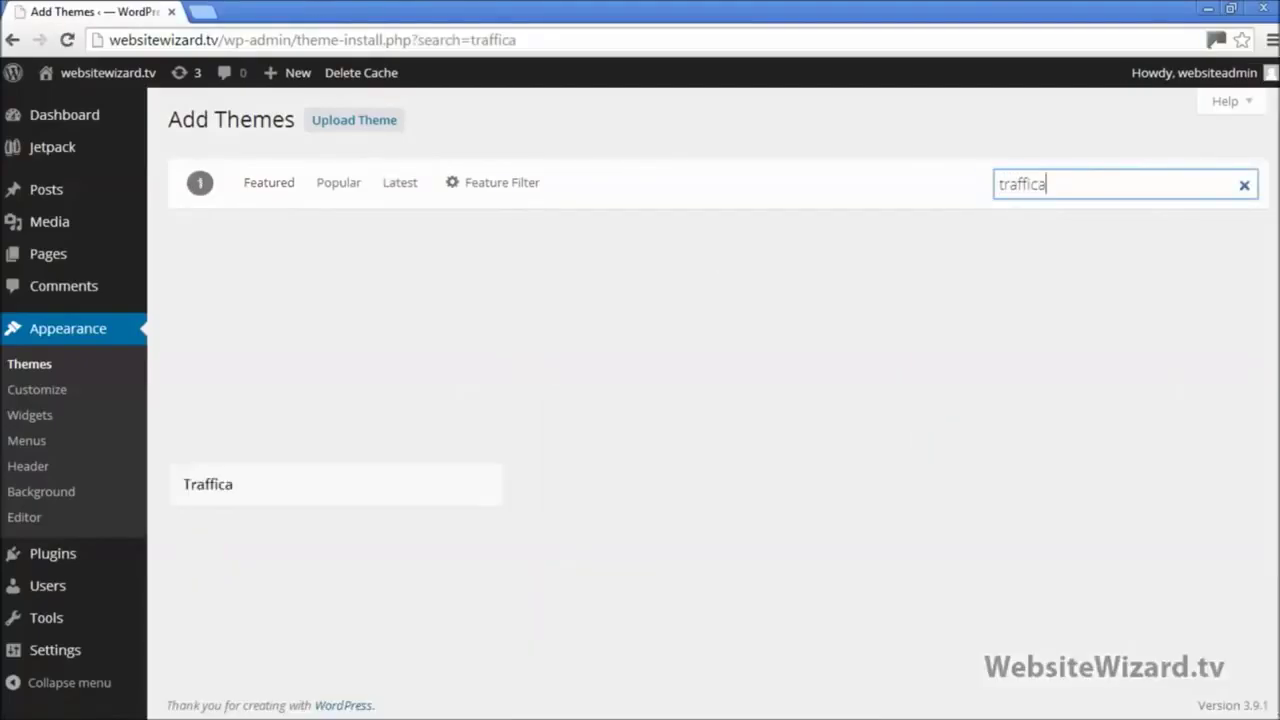
{"action": "mouse_move", "coordinate": [237, 434]}
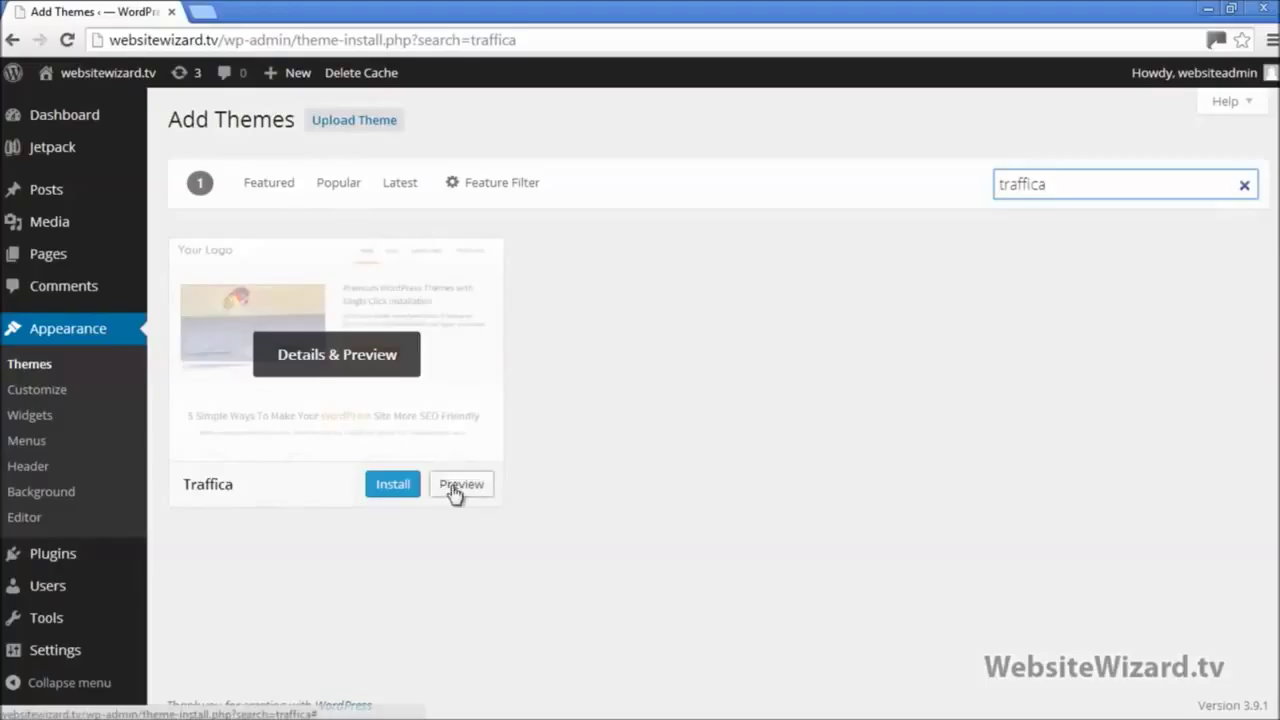
{"action": "left_click", "coordinate": [391, 490]}
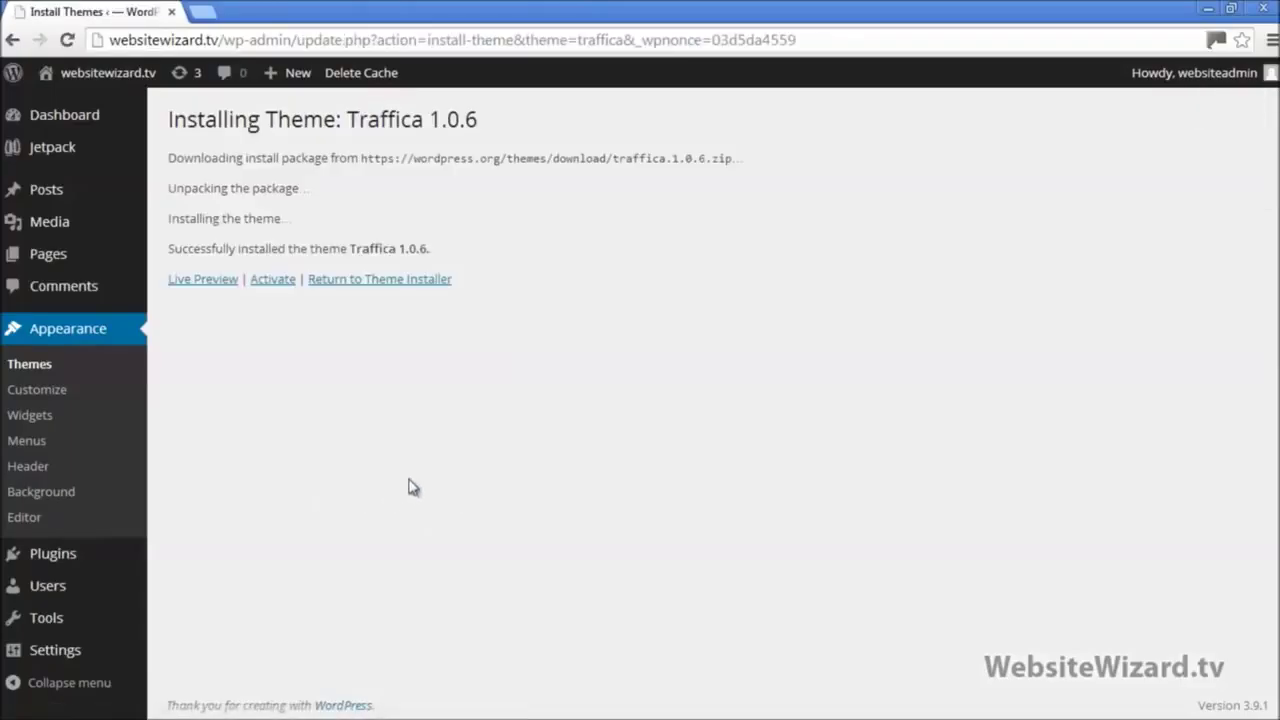
Step: Activate Traffica and view the live websitewizard.tv homepage in a new tab
{"action": "left_click", "coordinate": [272, 281]}
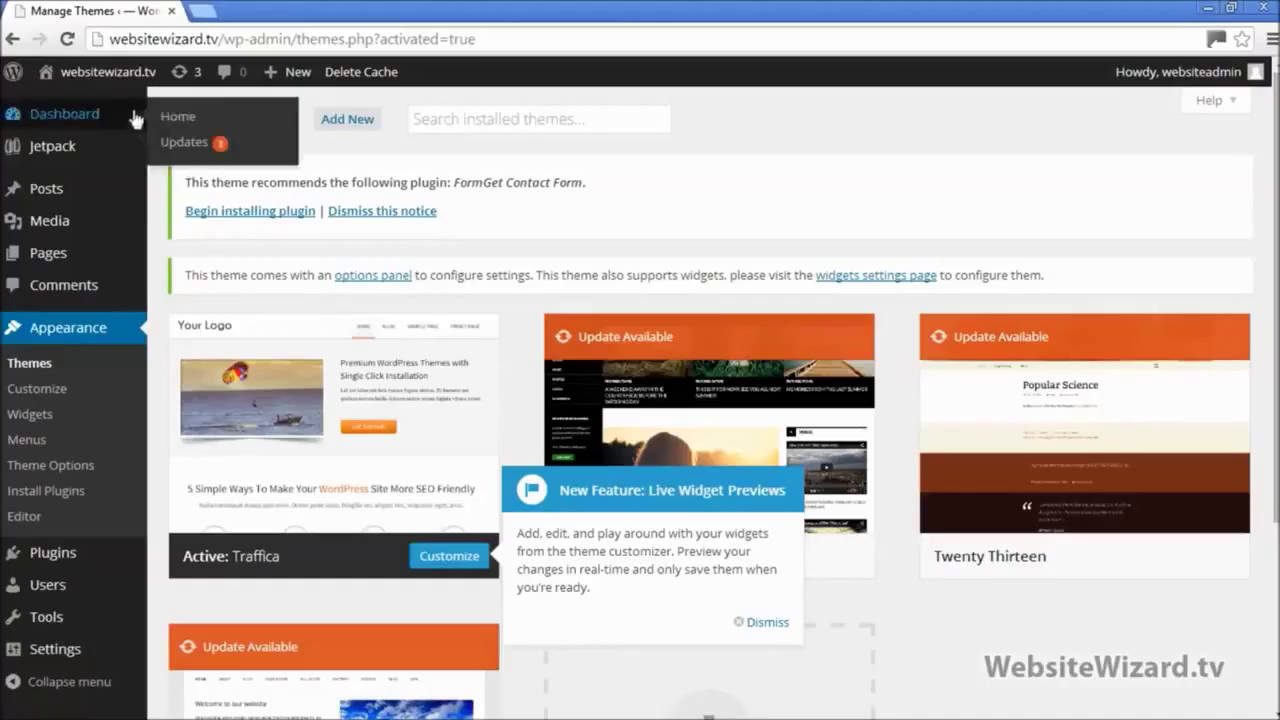
{"action": "mouse_move", "coordinate": [108, 78]}
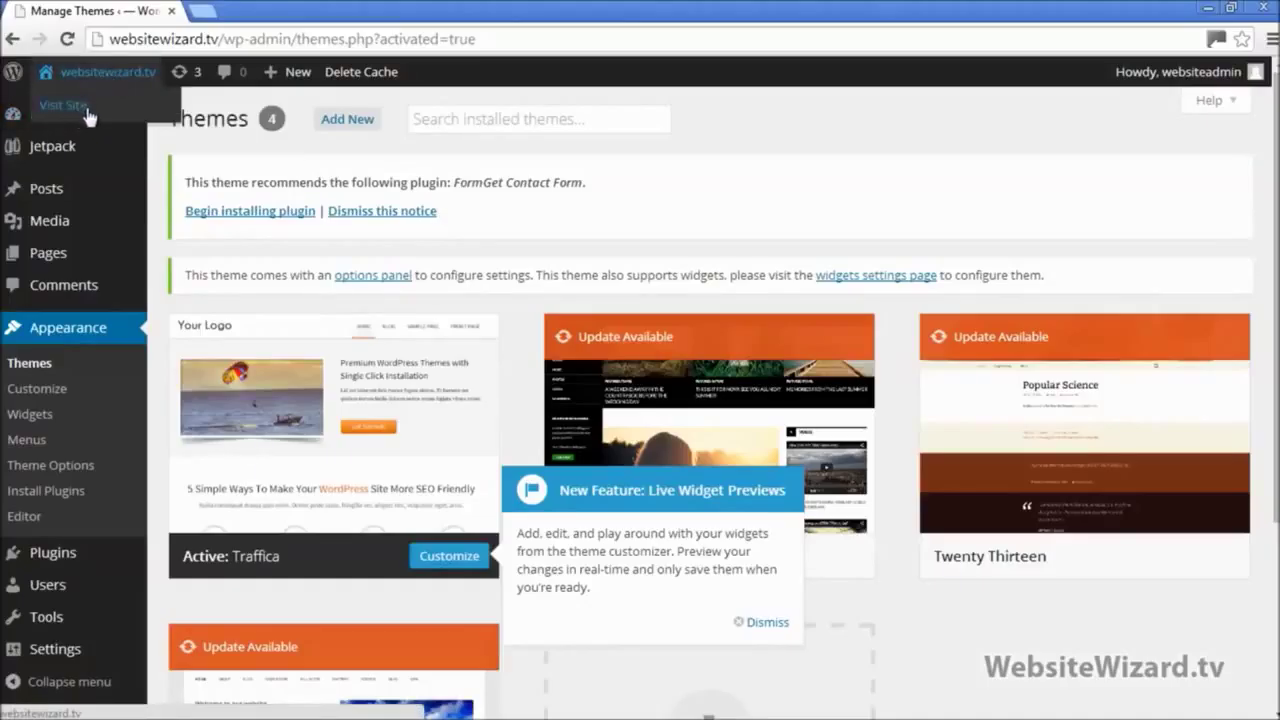
{"action": "right_click", "coordinate": [78, 112]}
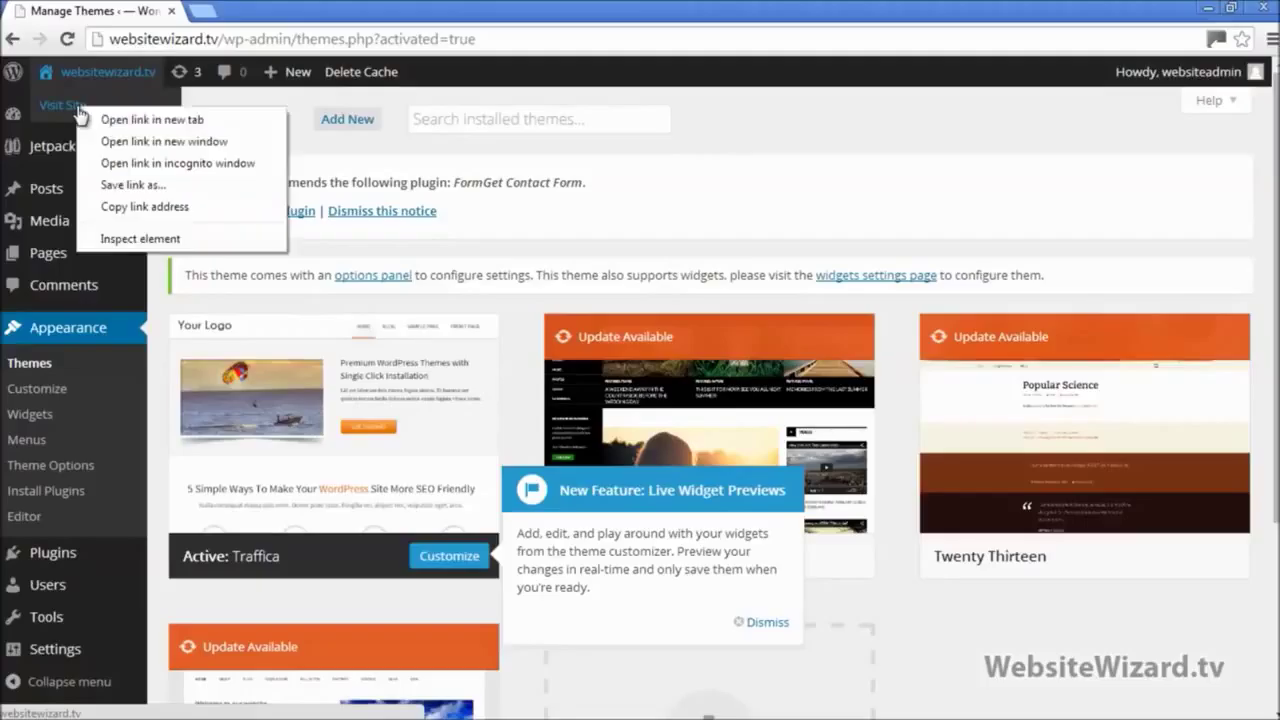
{"action": "left_click", "coordinate": [151, 120]}
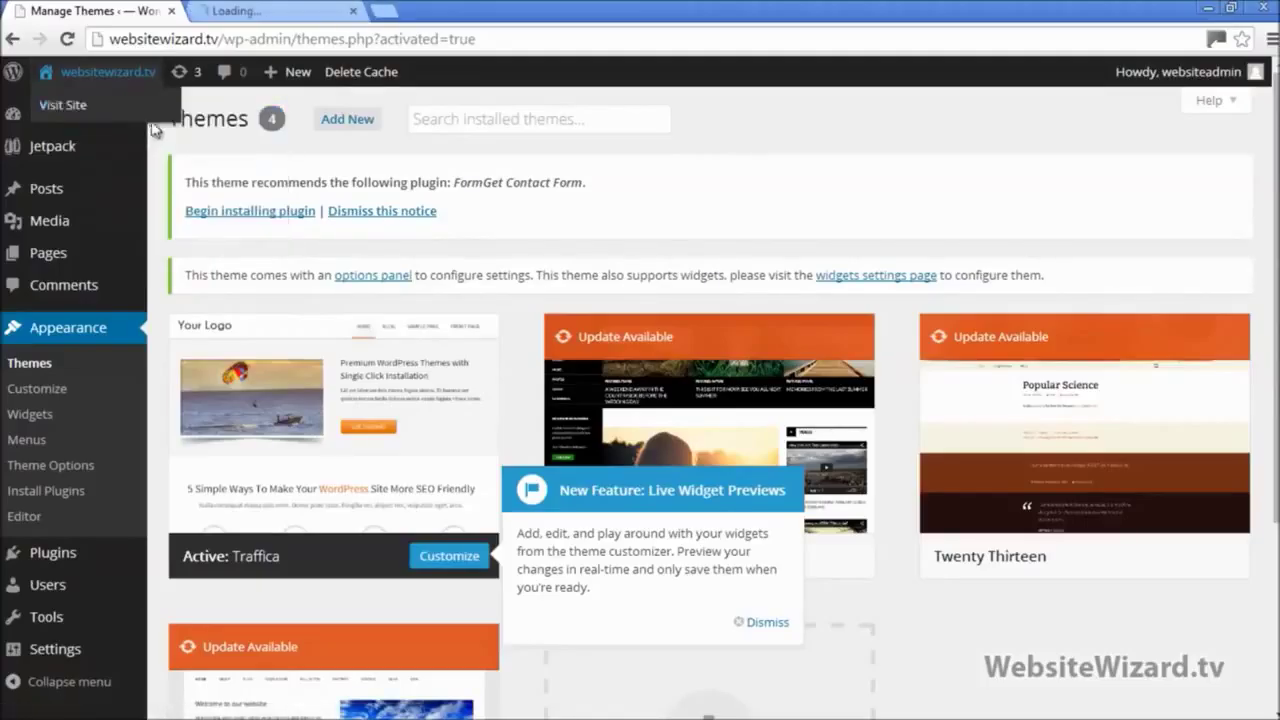
{"action": "left_click", "coordinate": [258, 9]}
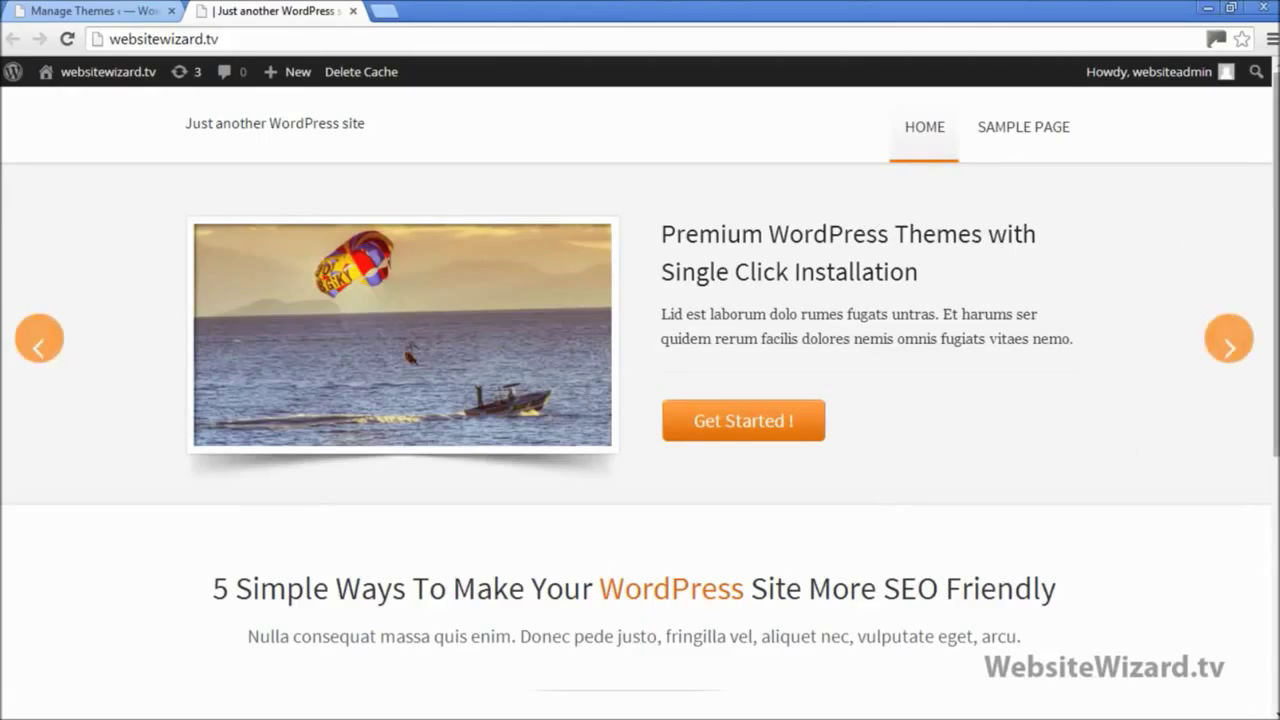
{"action": "scroll", "coordinate": [980, 238], "scroll_direction": "down", "scroll_amount": 2}
{"action": "scroll", "coordinate": [1186, 194], "scroll_direction": "down", "scroll_amount": 5}
{"action": "scroll", "coordinate": [1186, 194], "scroll_direction": "up", "scroll_amount": 7}
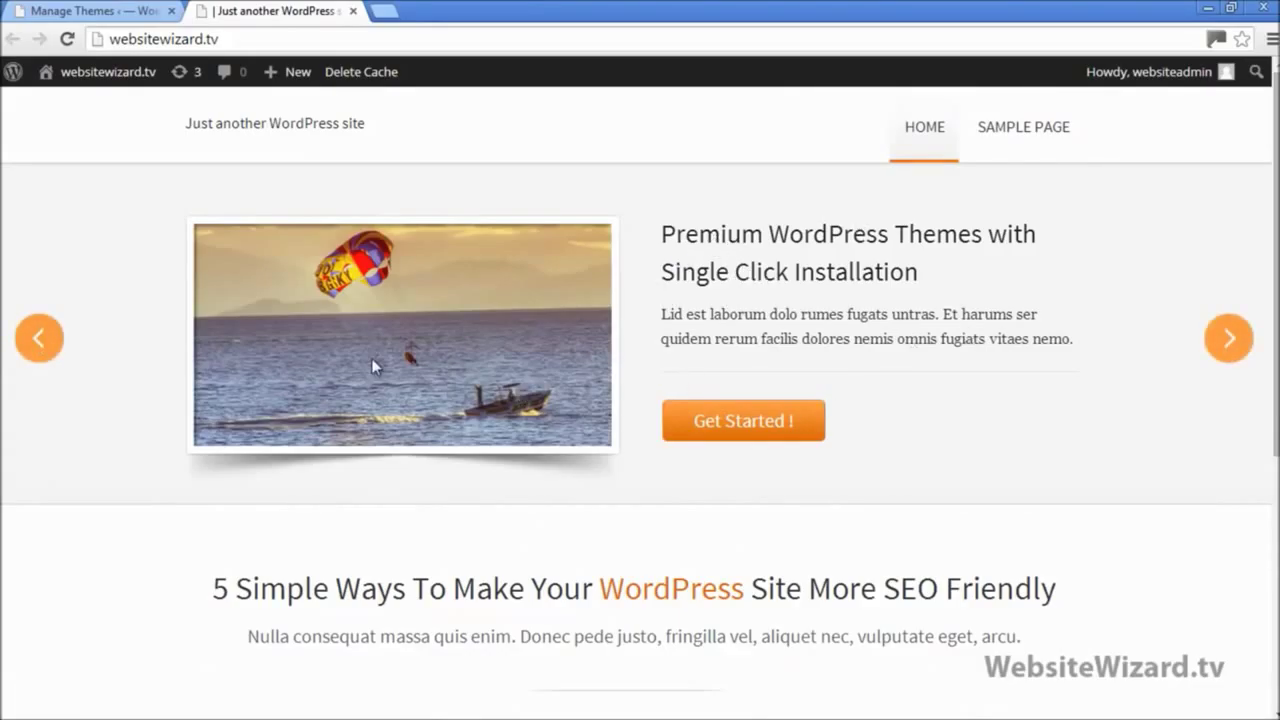
{"action": "scroll", "coordinate": [600, 320], "scroll_direction": "down", "scroll_amount": 1}
{"action": "scroll", "coordinate": [780, 230], "scroll_direction": "up", "scroll_amount": 1}
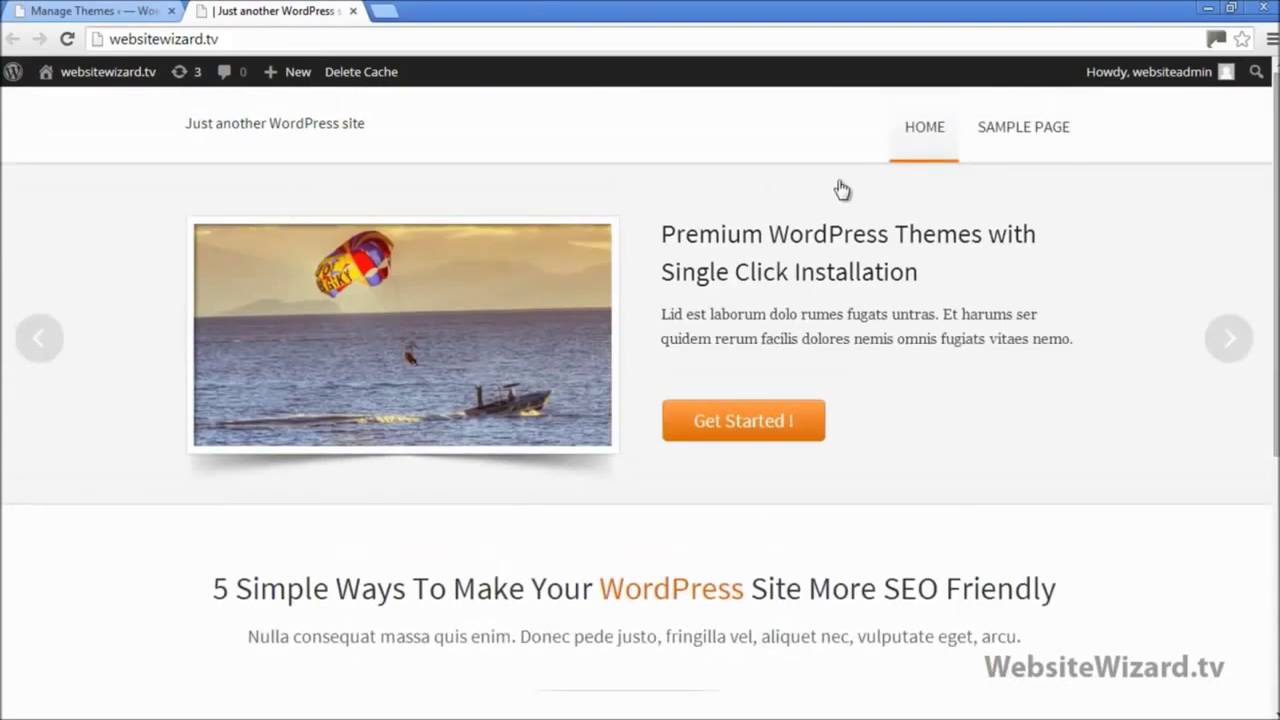
{"action": "left_click", "coordinate": [138, 10]}
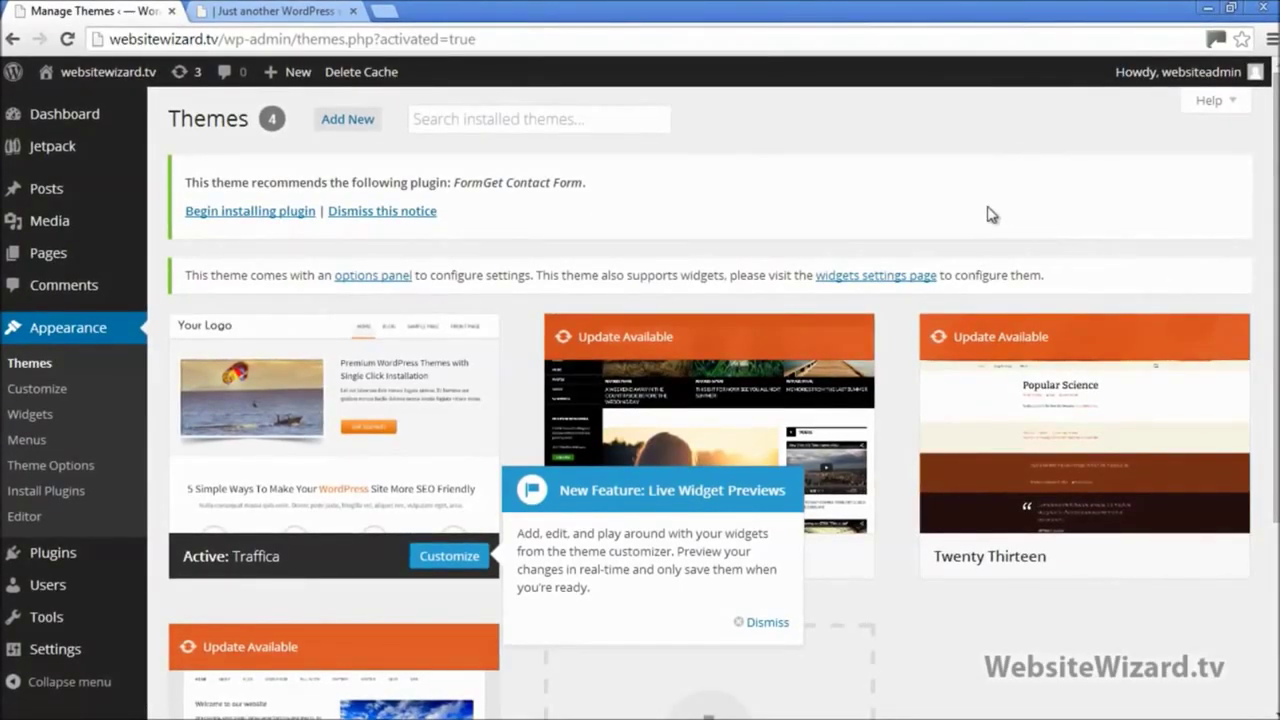
Step: Reopen the Website Setup notes and indent the Traffica line with Tab, then return to Chrome
{"action": "left_click", "coordinate": [1231, 8]}
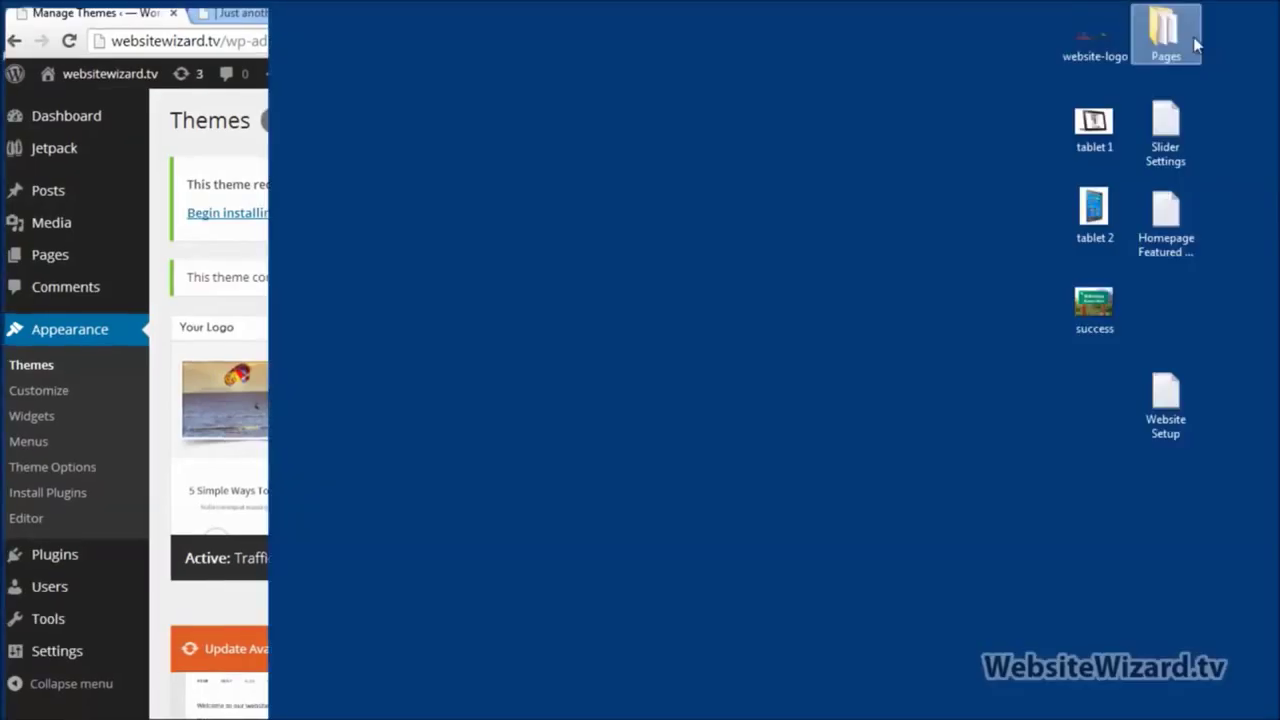
{"action": "double_click", "coordinate": [1174, 416]}
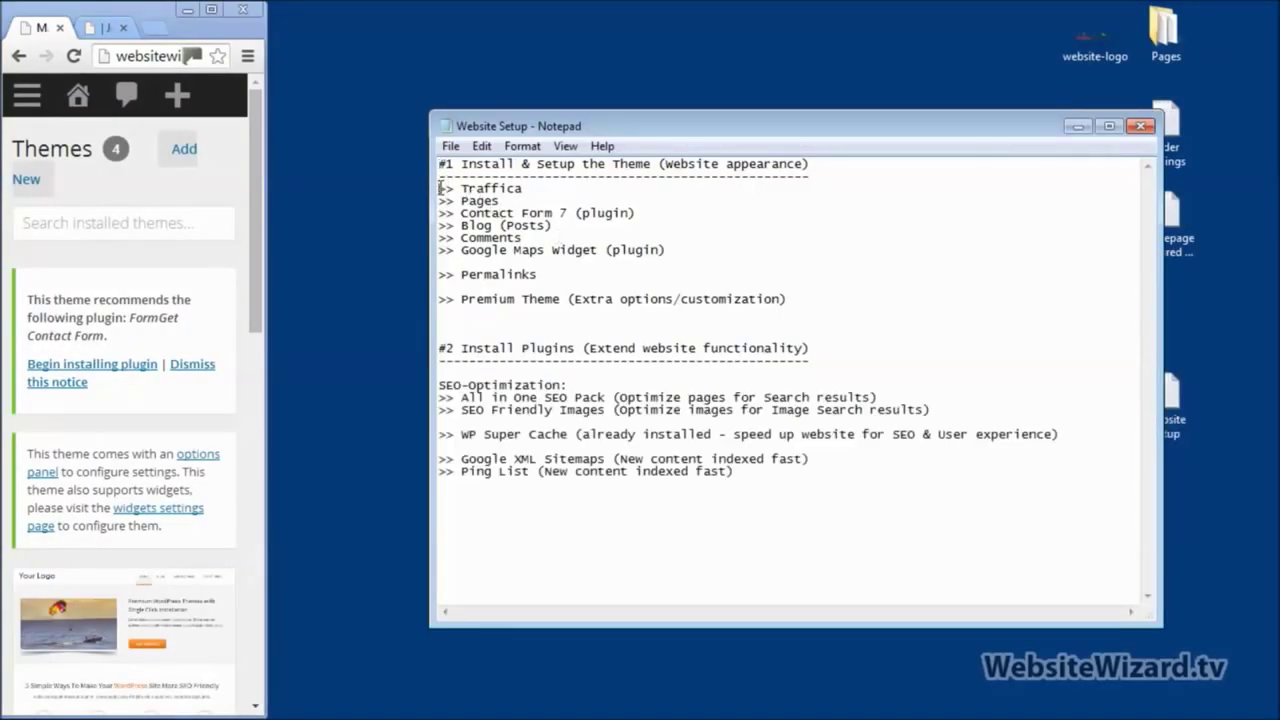
{"action": "key", "text": "Tab"}
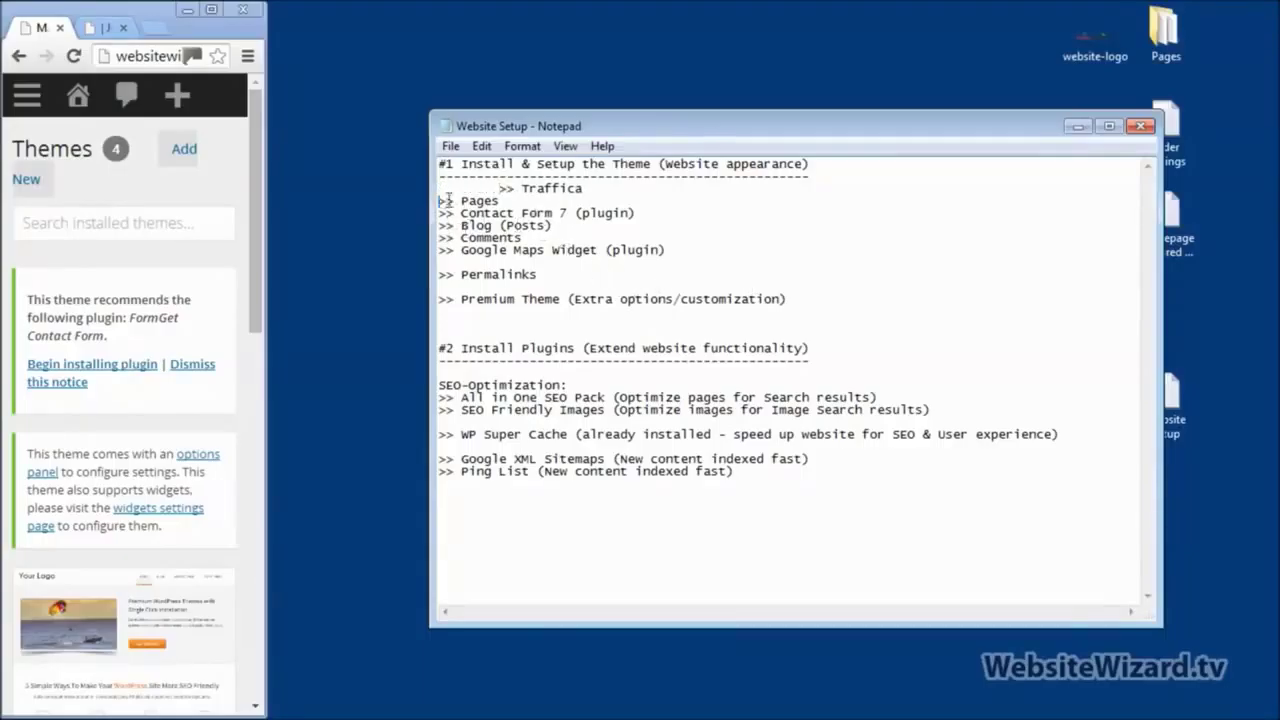
{"action": "left_click_drag", "start_coordinate": [440, 201], "coordinate": [513, 198]}
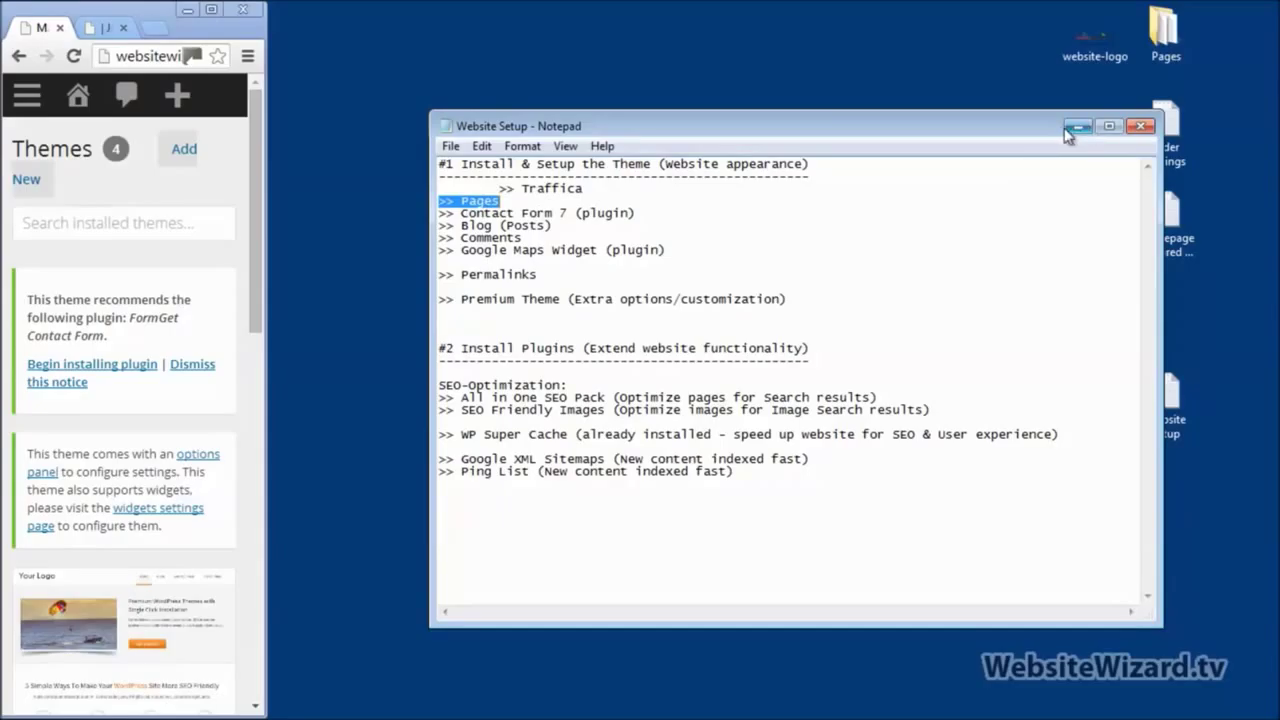
{"action": "left_click", "coordinate": [212, 14]}
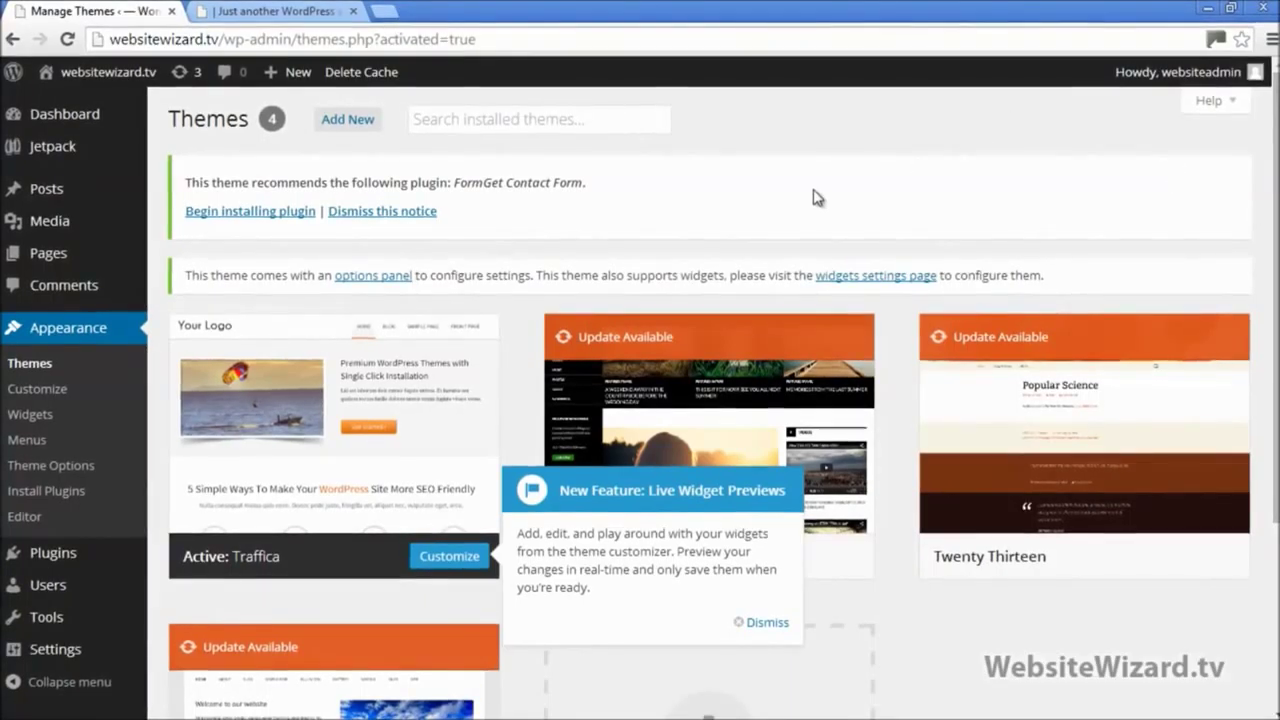
{"action": "left_click", "coordinate": [249, 17]}
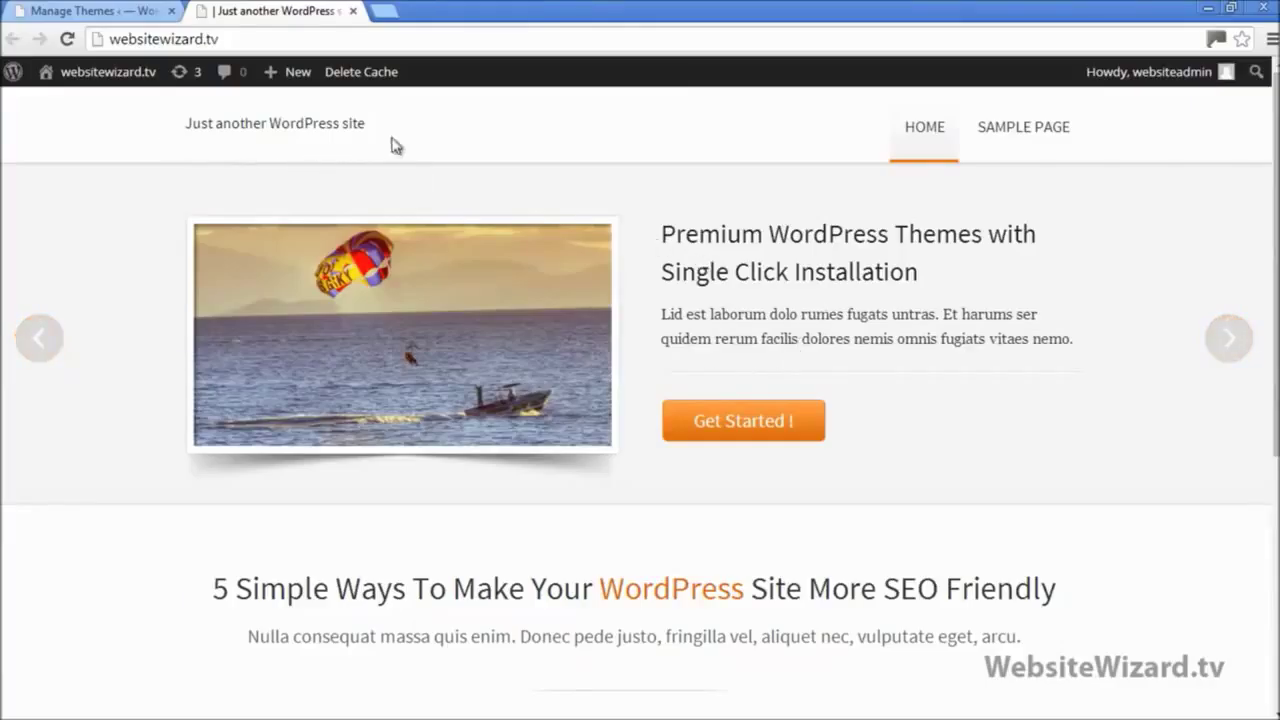
{"action": "left_click", "coordinate": [100, 11]}
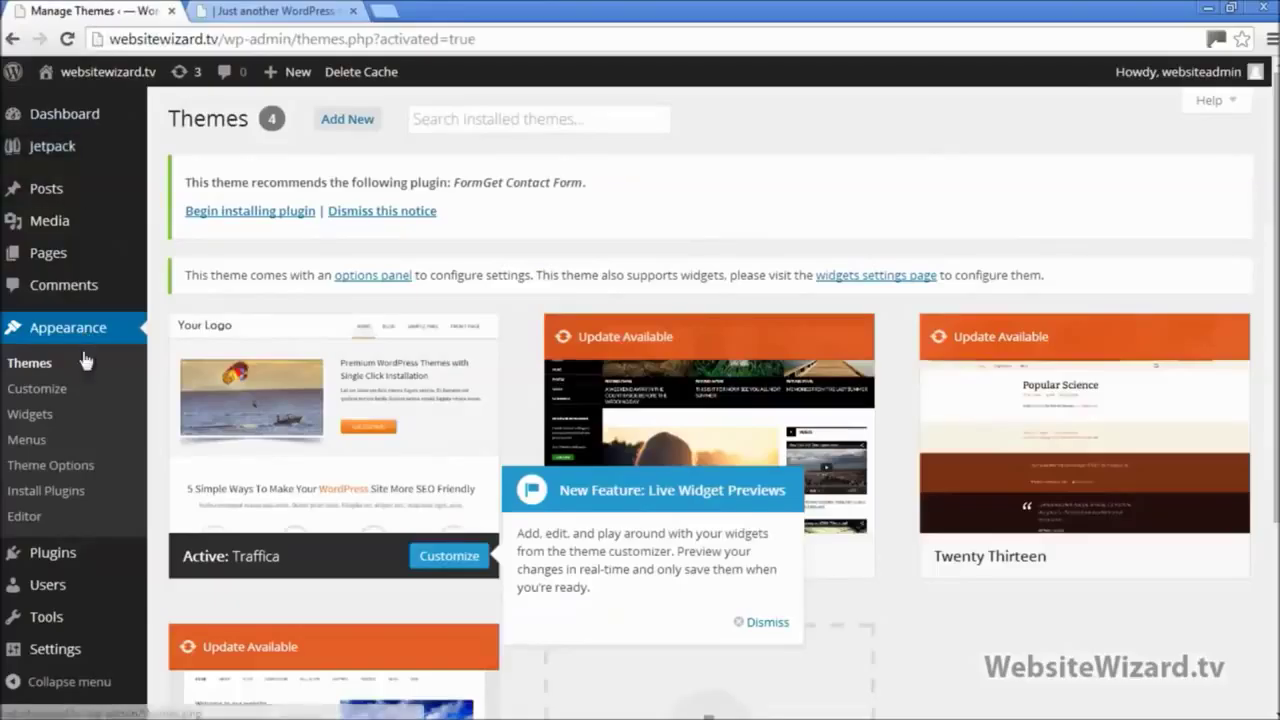
Step: Upload the website-logo image as the Custom Logo in Traffica Theme Options
{"action": "left_click", "coordinate": [37, 467]}
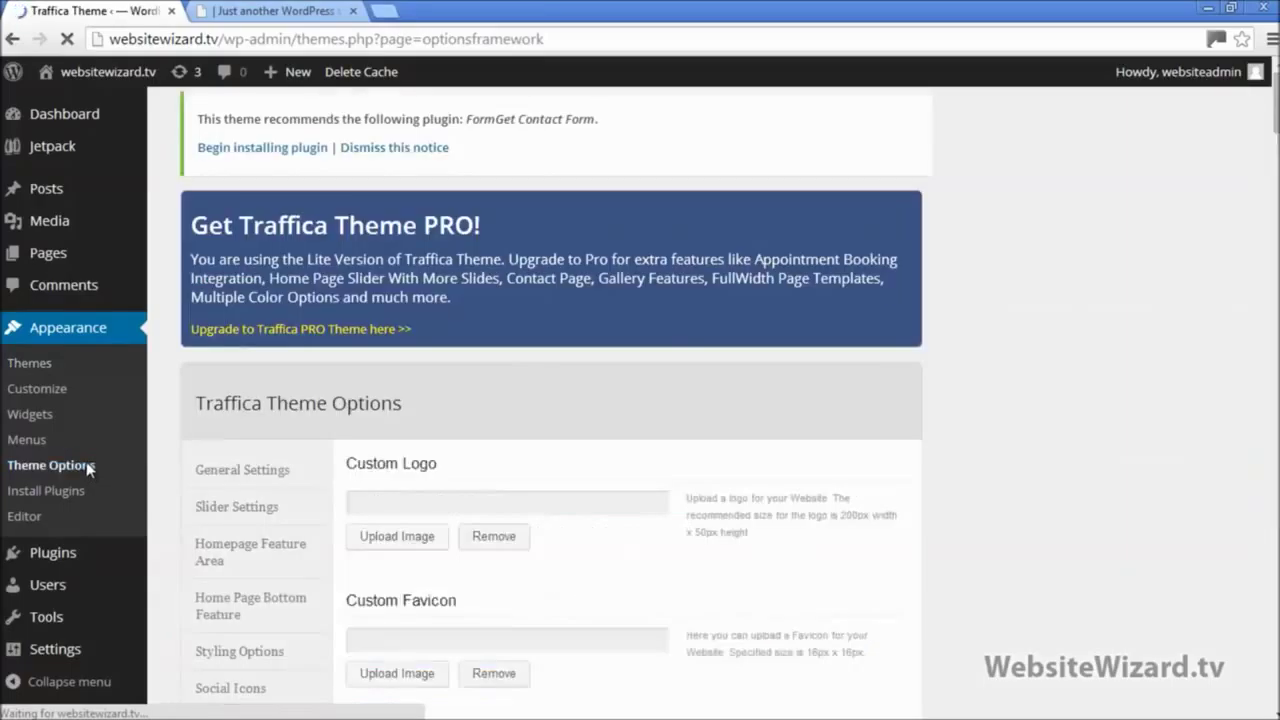
{"action": "scroll", "coordinate": [1276, 310], "scroll_direction": "down", "scroll_amount": 2}
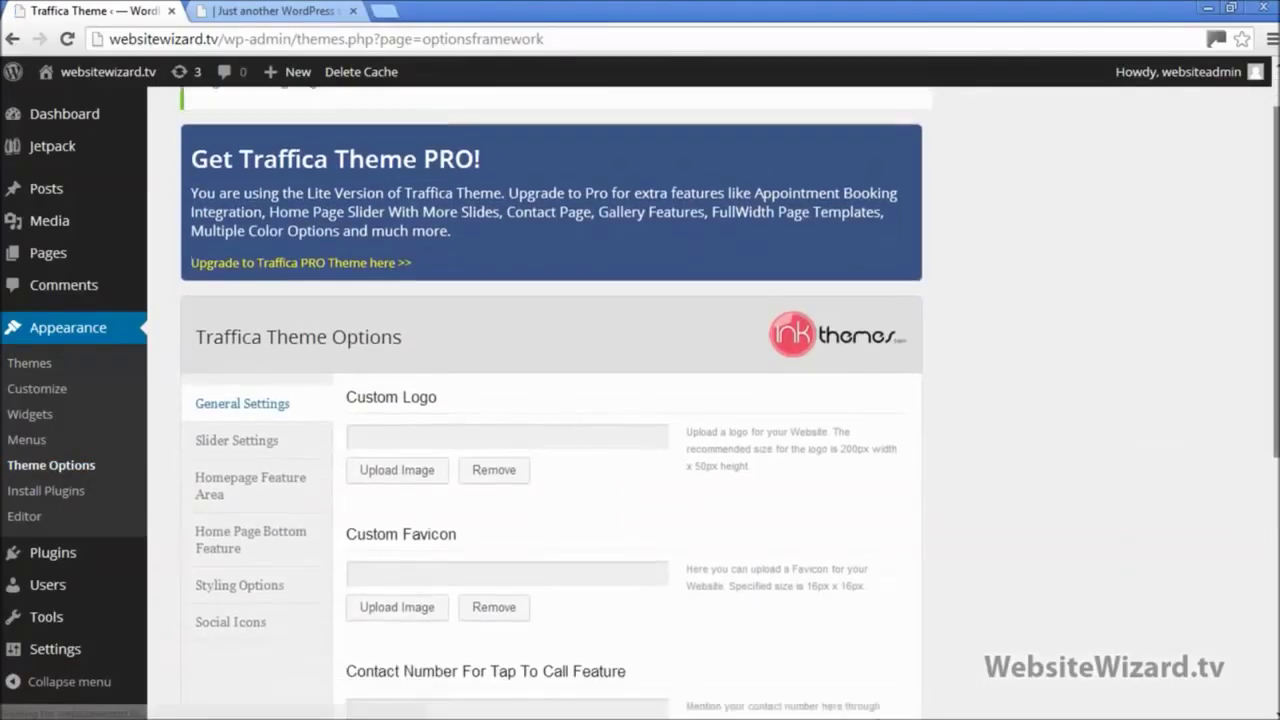
{"action": "scroll", "coordinate": [640, 400], "scroll_direction": "down", "scroll_amount": 2}
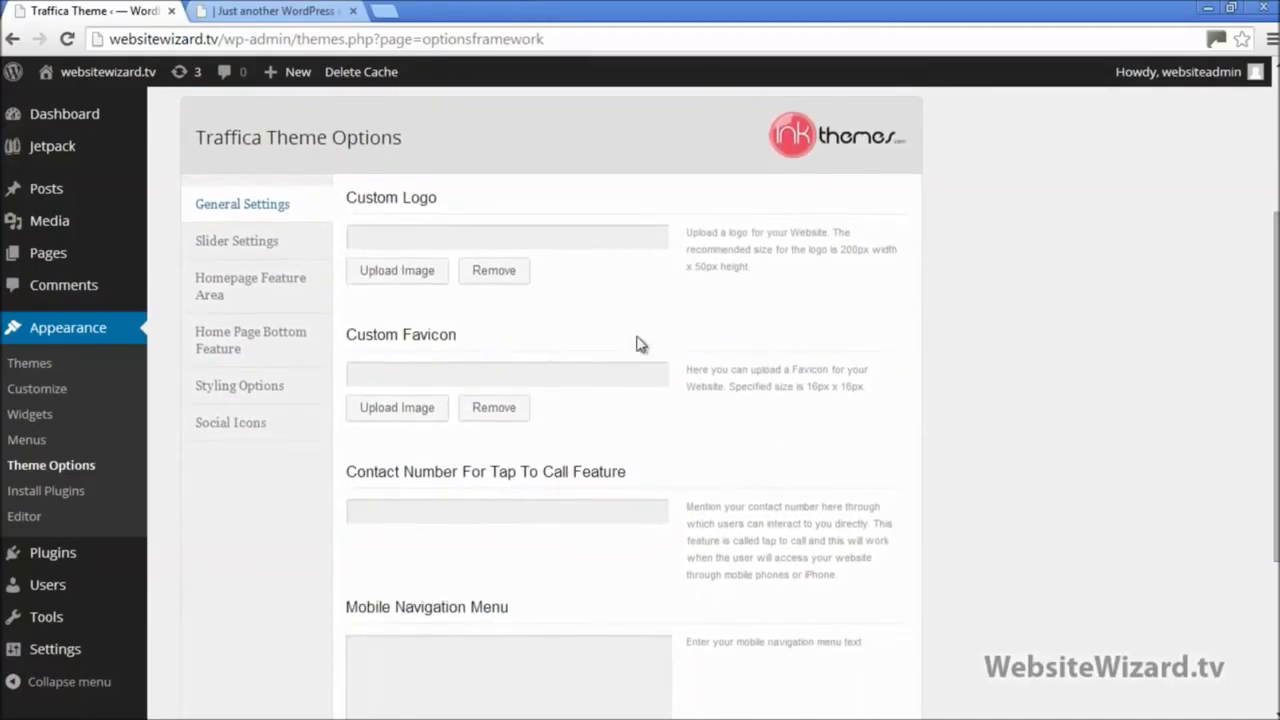
{"action": "triple_click", "coordinate": [399, 203]}
{"action": "left_click", "coordinate": [456, 231]}
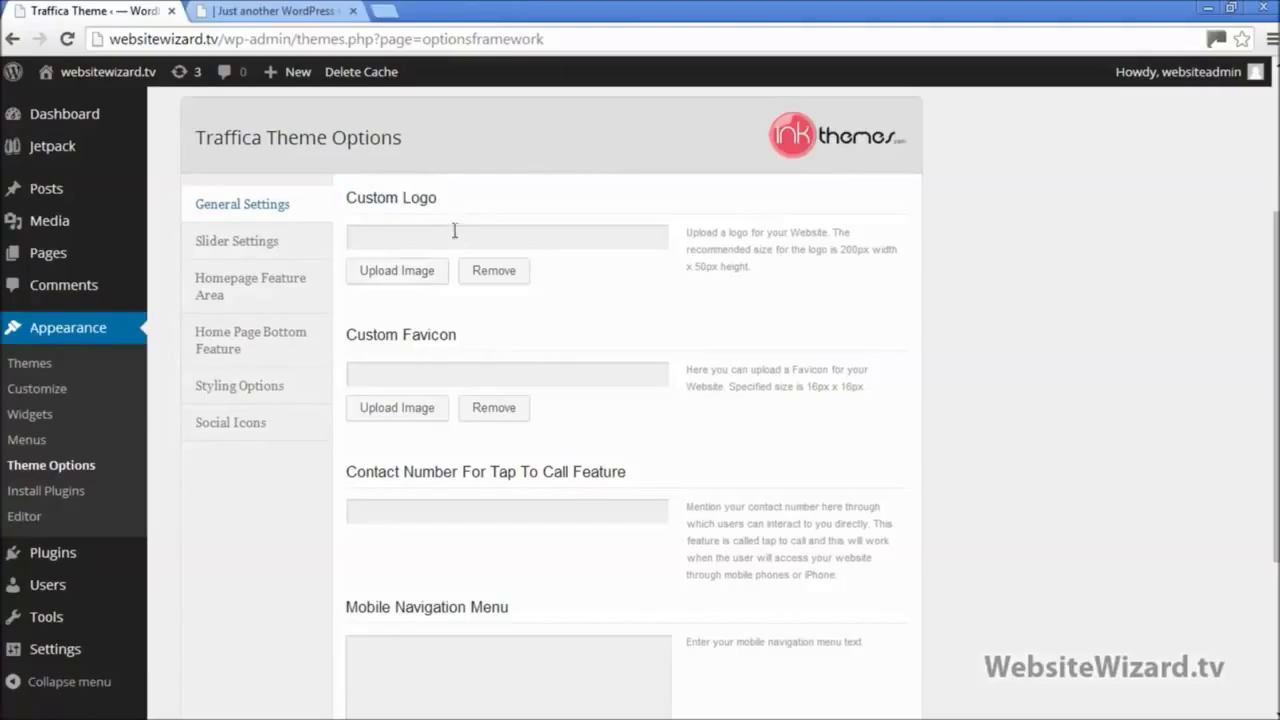
{"action": "left_click", "coordinate": [396, 283]}
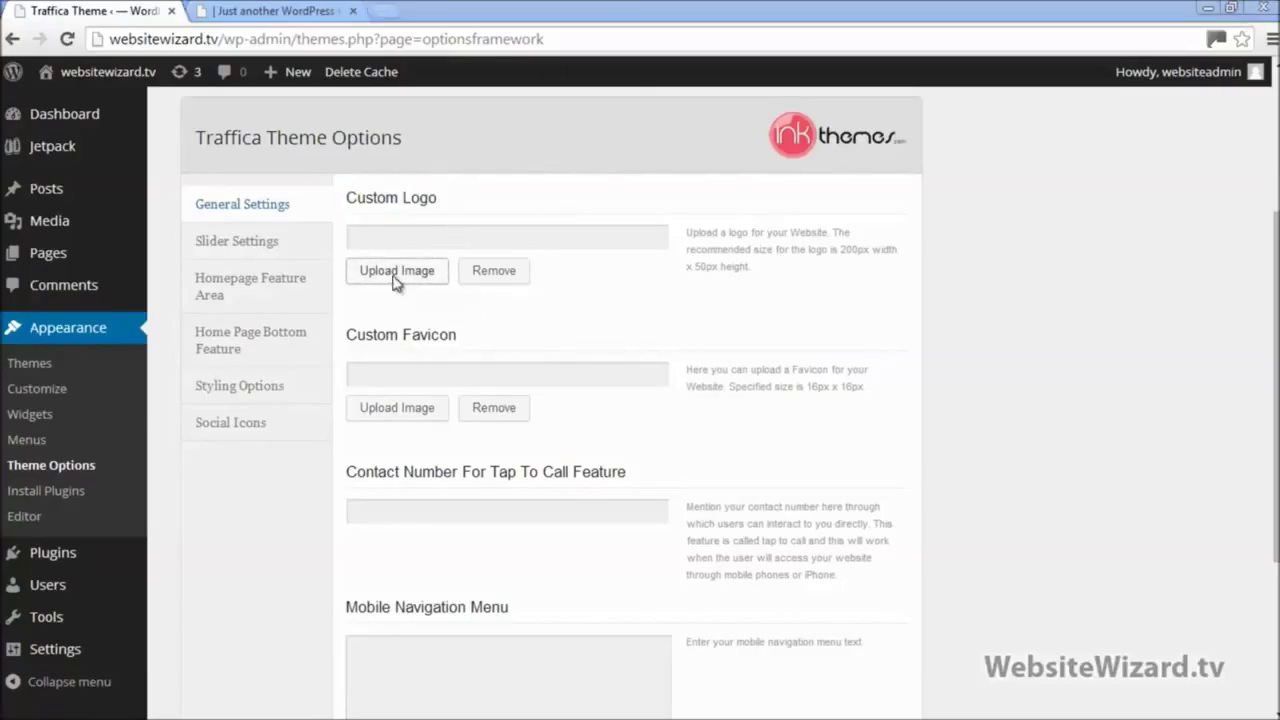
{"action": "left_click_drag", "start_coordinate": [630, 186], "coordinate": [651, 366]}
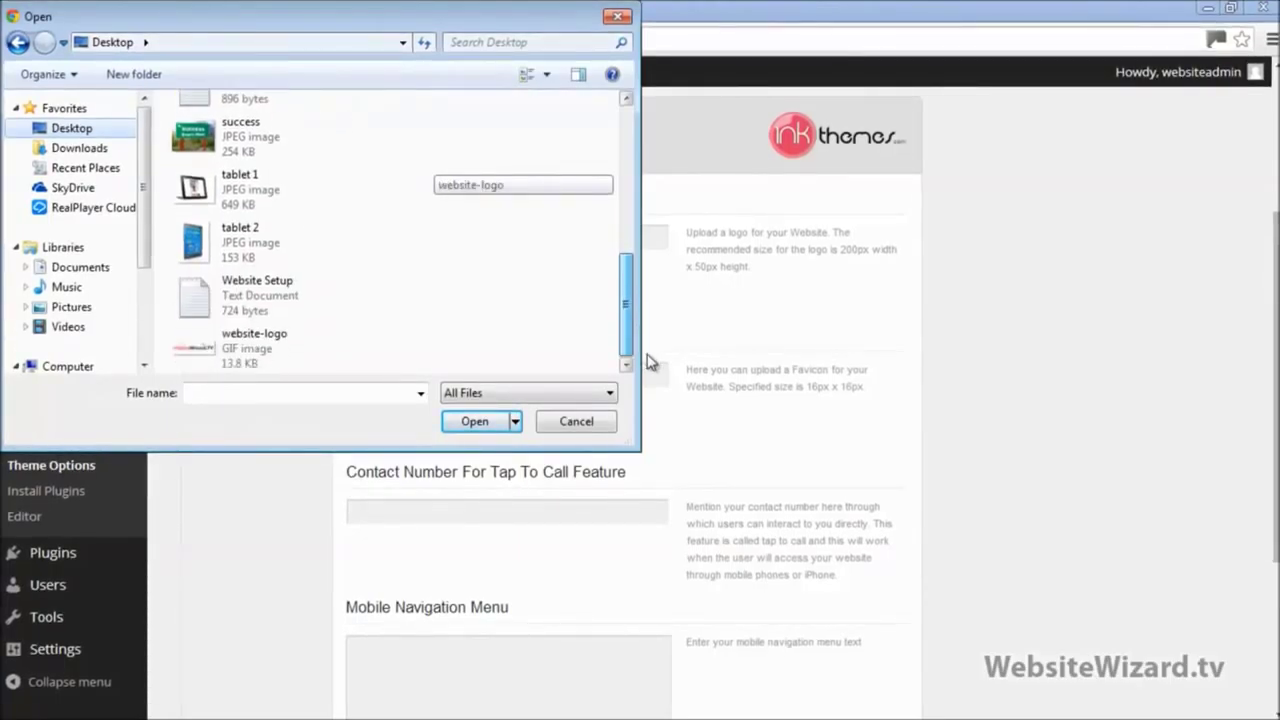
{"action": "double_click", "coordinate": [225, 355]}
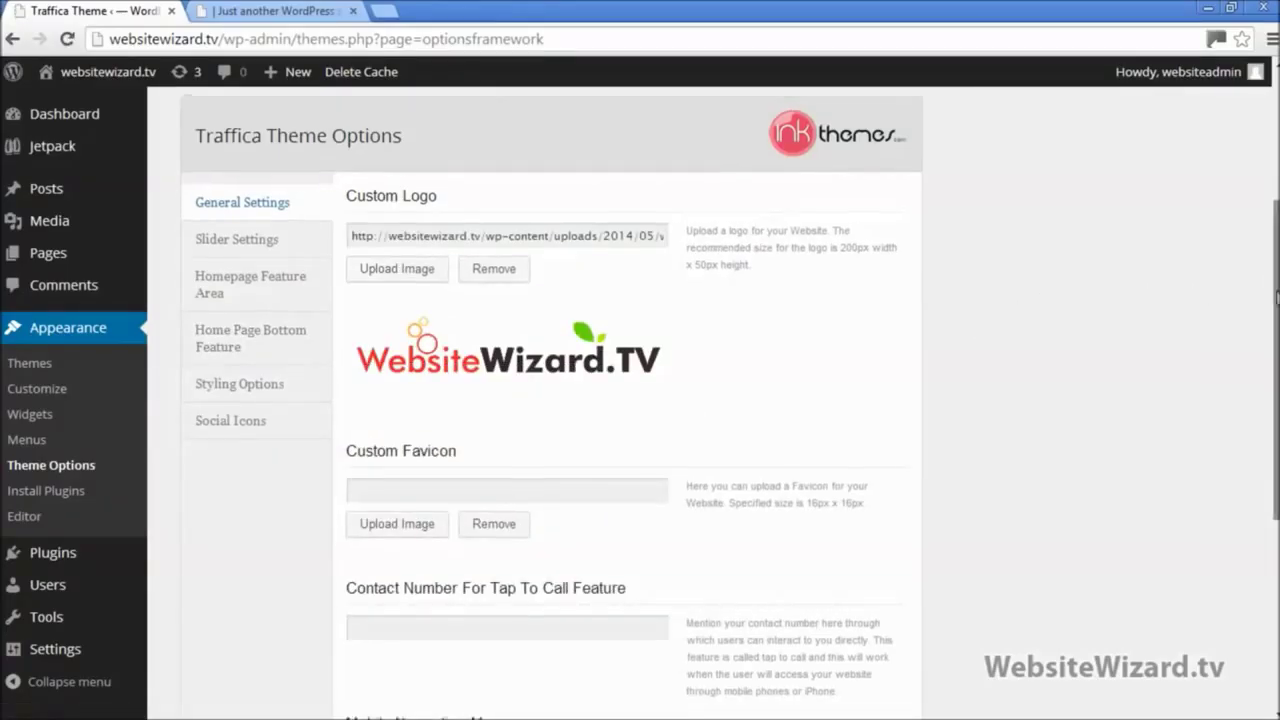
{"action": "left_click_drag", "start_coordinate": [1273, 285], "coordinate": [1273, 475]}
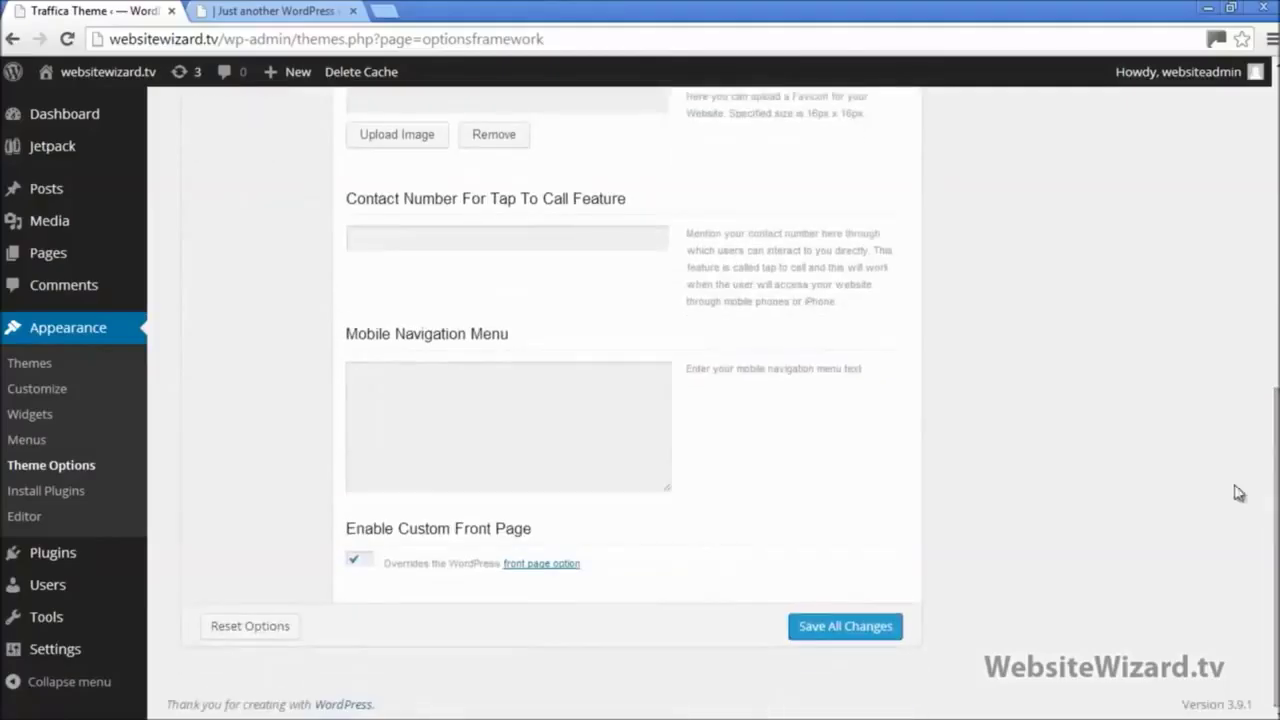
Step: Save all changes and reload the live site to see the WebsiteWizard.TV header logo
{"action": "left_click", "coordinate": [833, 628]}
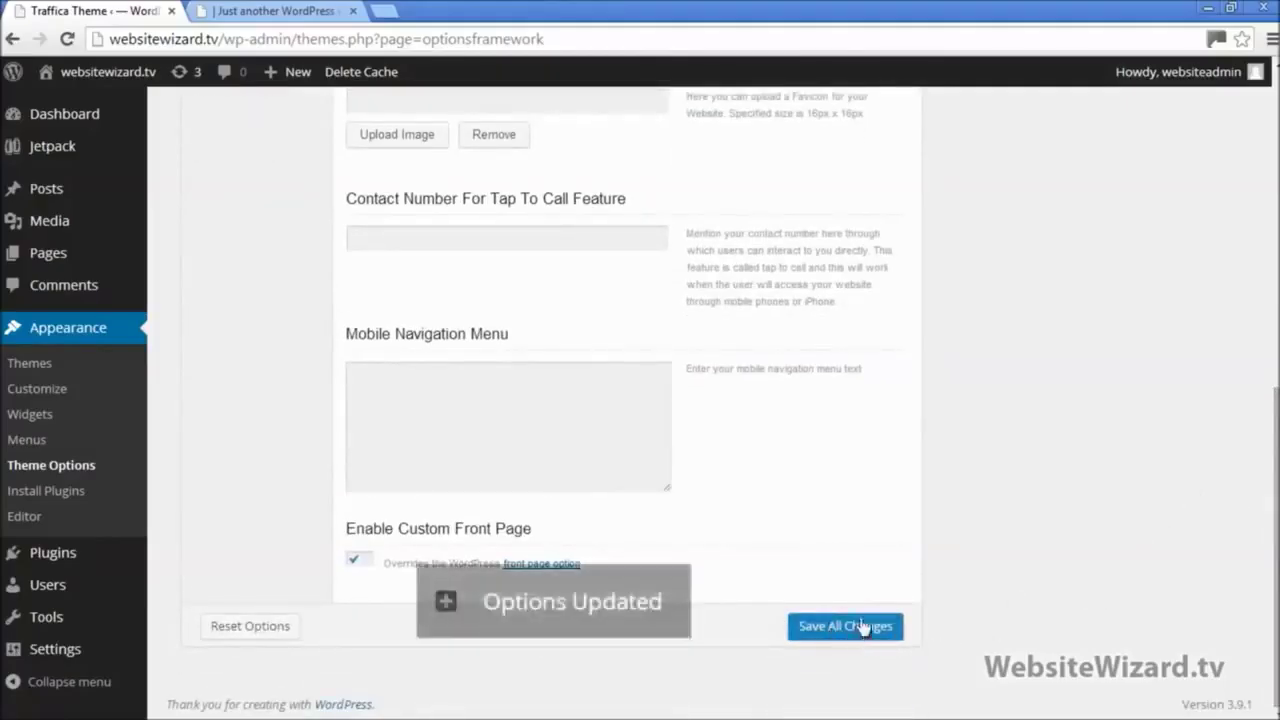
{"action": "left_click", "coordinate": [283, 16]}
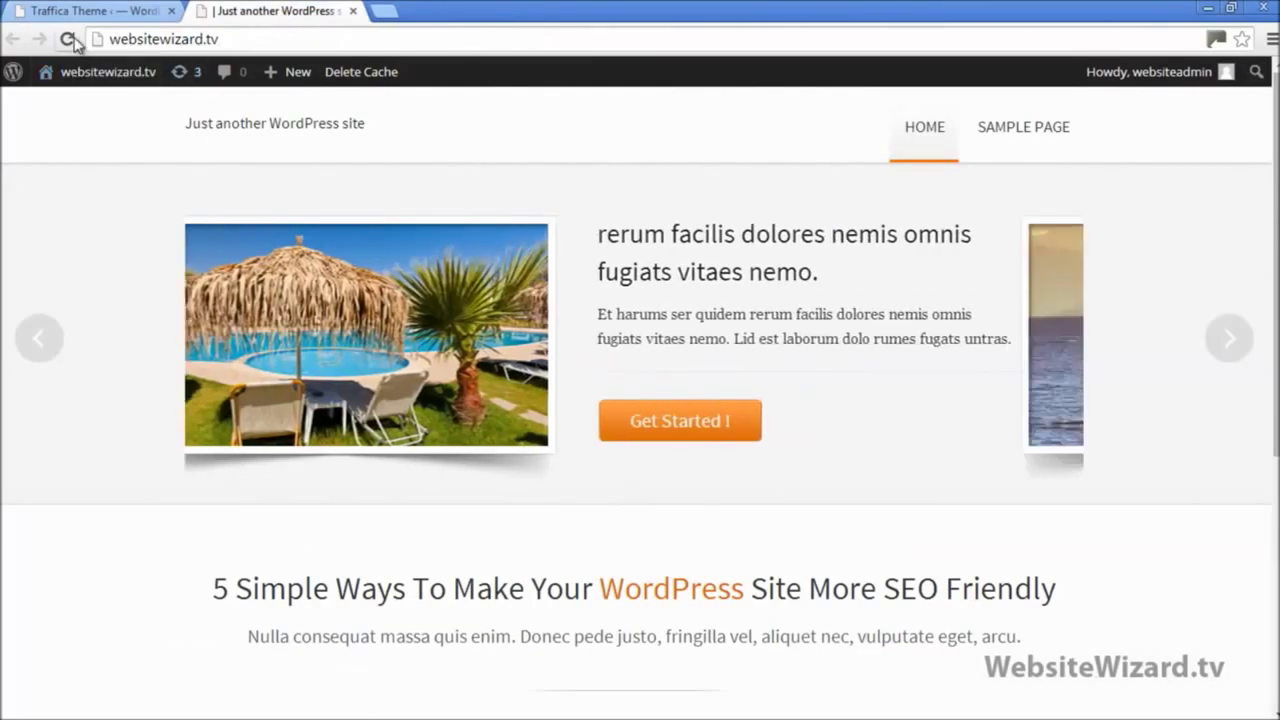
{"action": "left_click", "coordinate": [68, 40]}
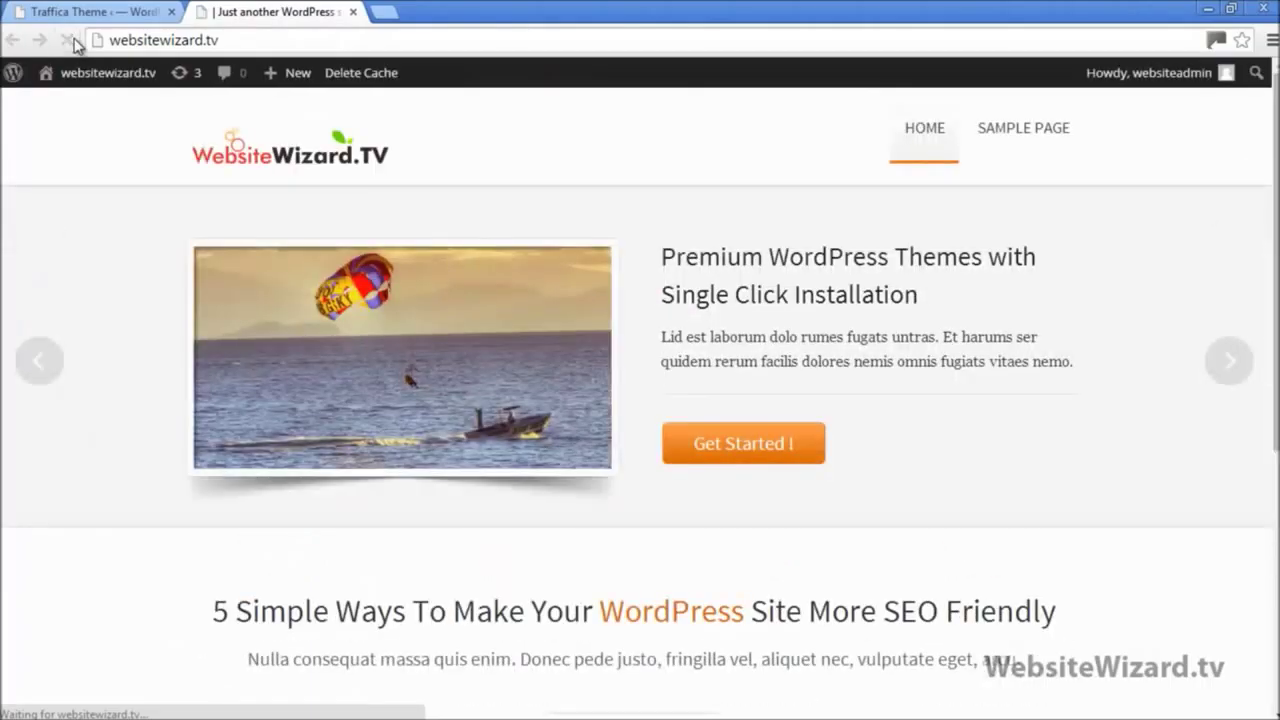
{"action": "left_click_drag", "start_coordinate": [433, 156], "coordinate": [278, 178]}
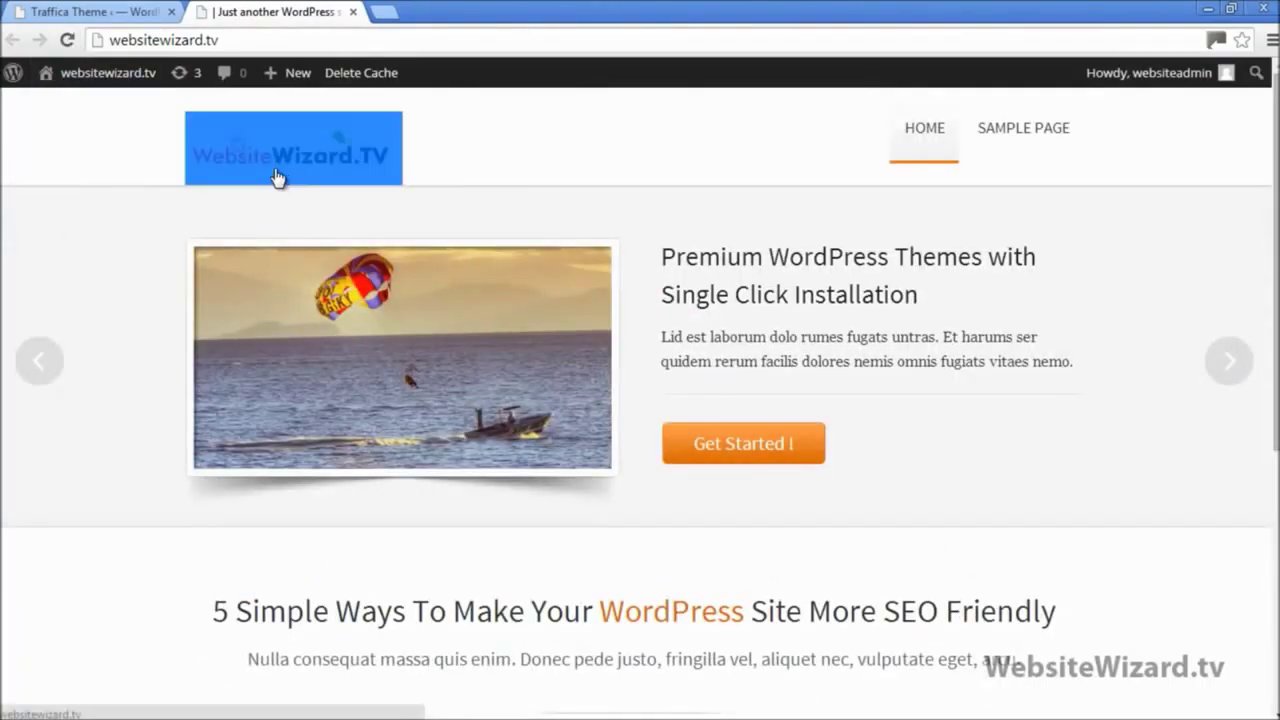
{"action": "left_click", "coordinate": [414, 170]}
{"action": "left_click_drag", "start_coordinate": [360, 168], "coordinate": [234, 166]}
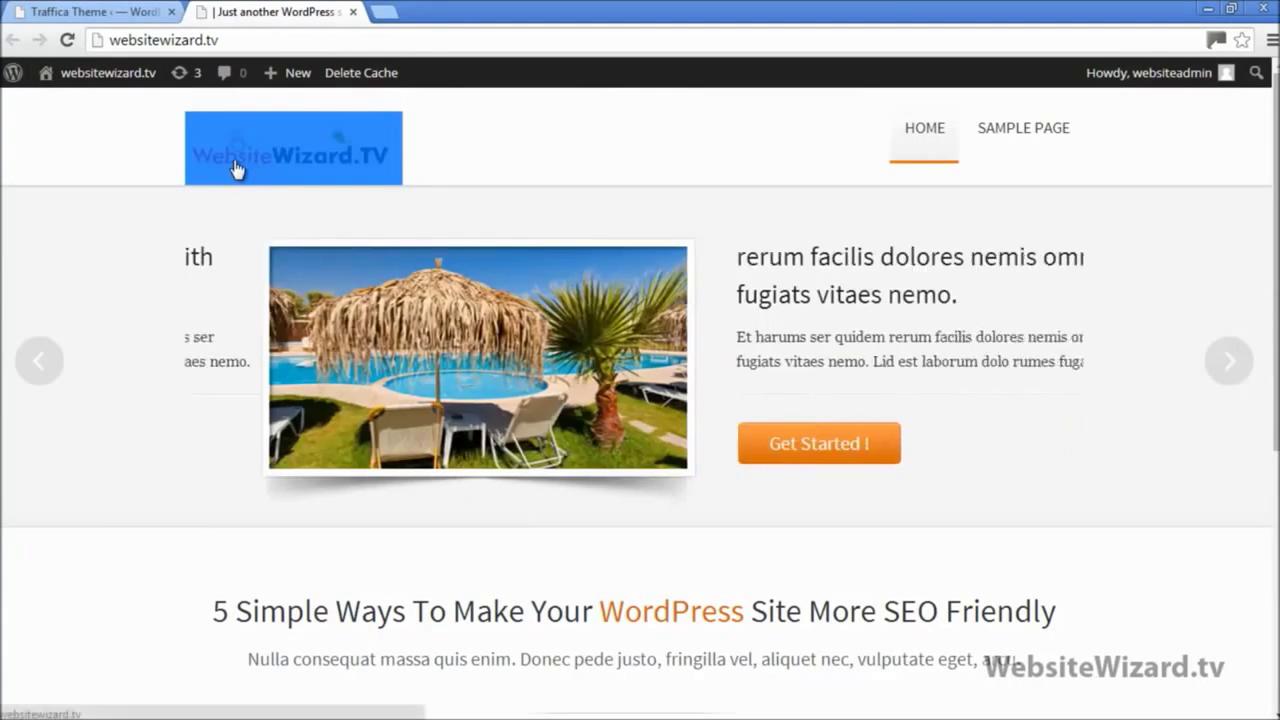
{"action": "left_click", "coordinate": [457, 143]}
{"action": "left_click_drag", "start_coordinate": [337, 172], "coordinate": [232, 156]}
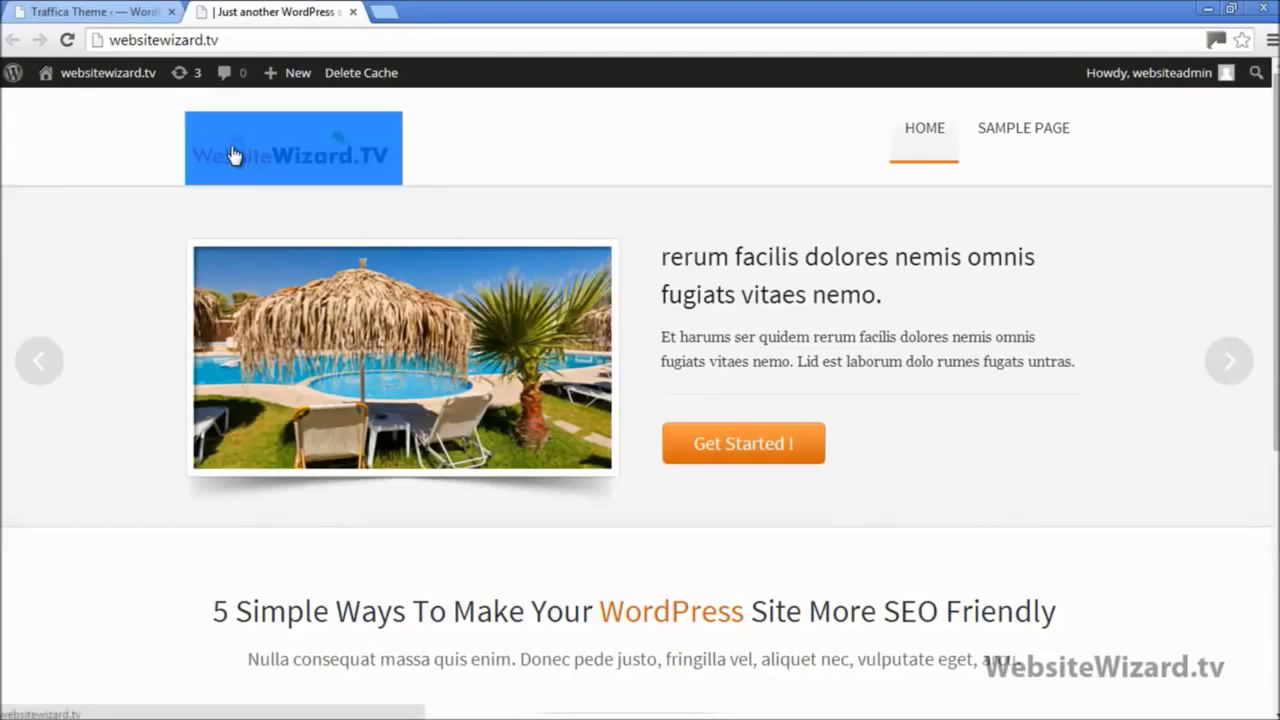
{"action": "left_click", "coordinate": [493, 142]}
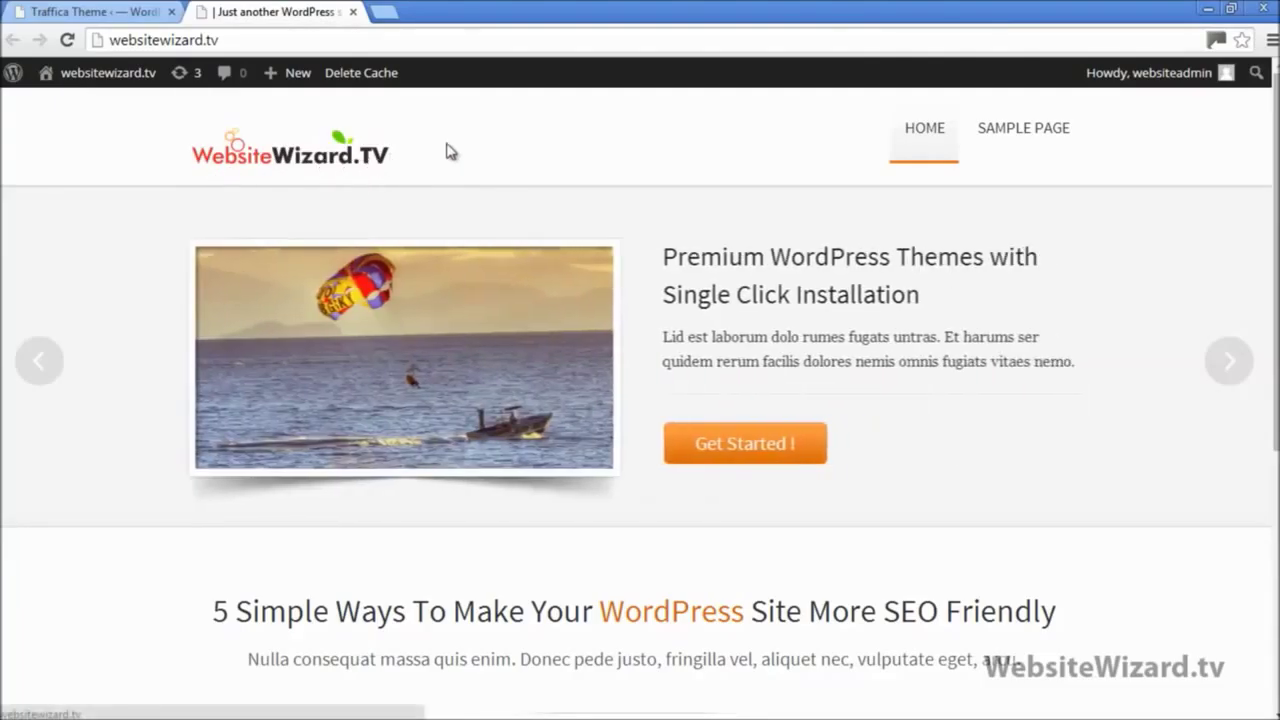
{"action": "left_click_drag", "start_coordinate": [263, 157], "coordinate": [227, 161]}
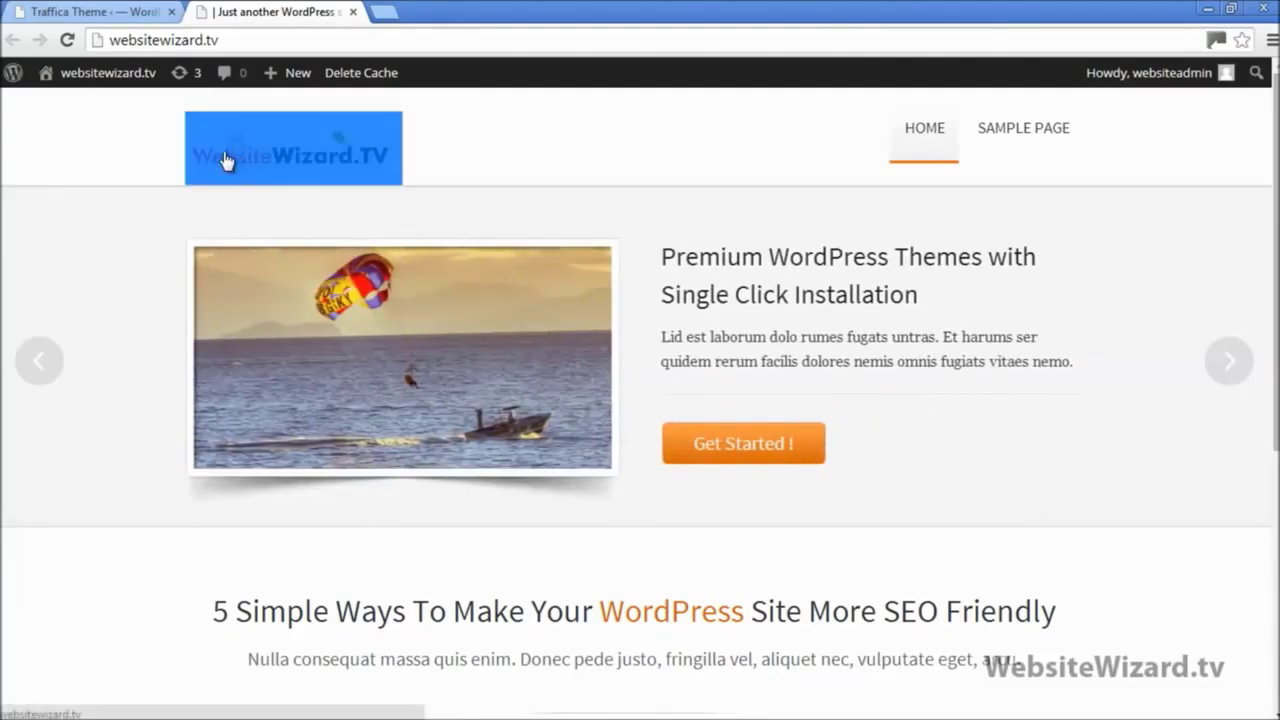
{"action": "left_click", "coordinate": [500, 142]}
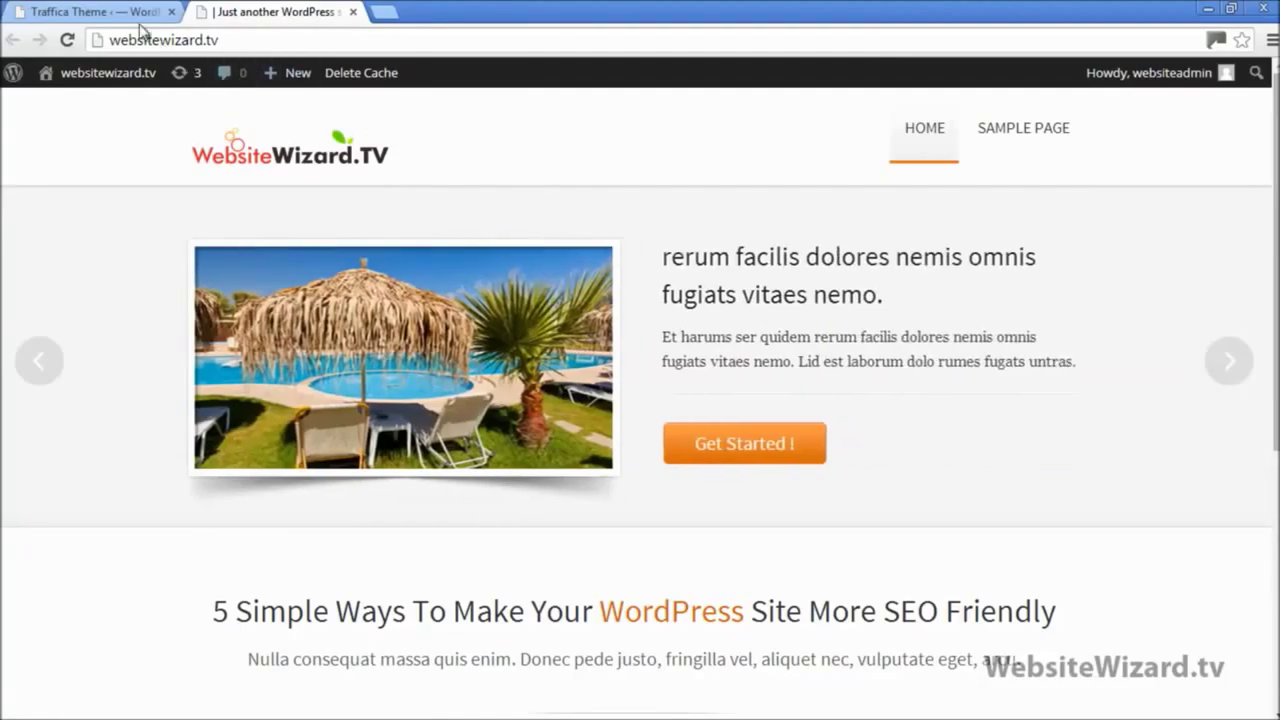
Step: Go back to the Traffica Theme Options tab and review the settings
{"action": "left_click", "coordinate": [115, 11]}
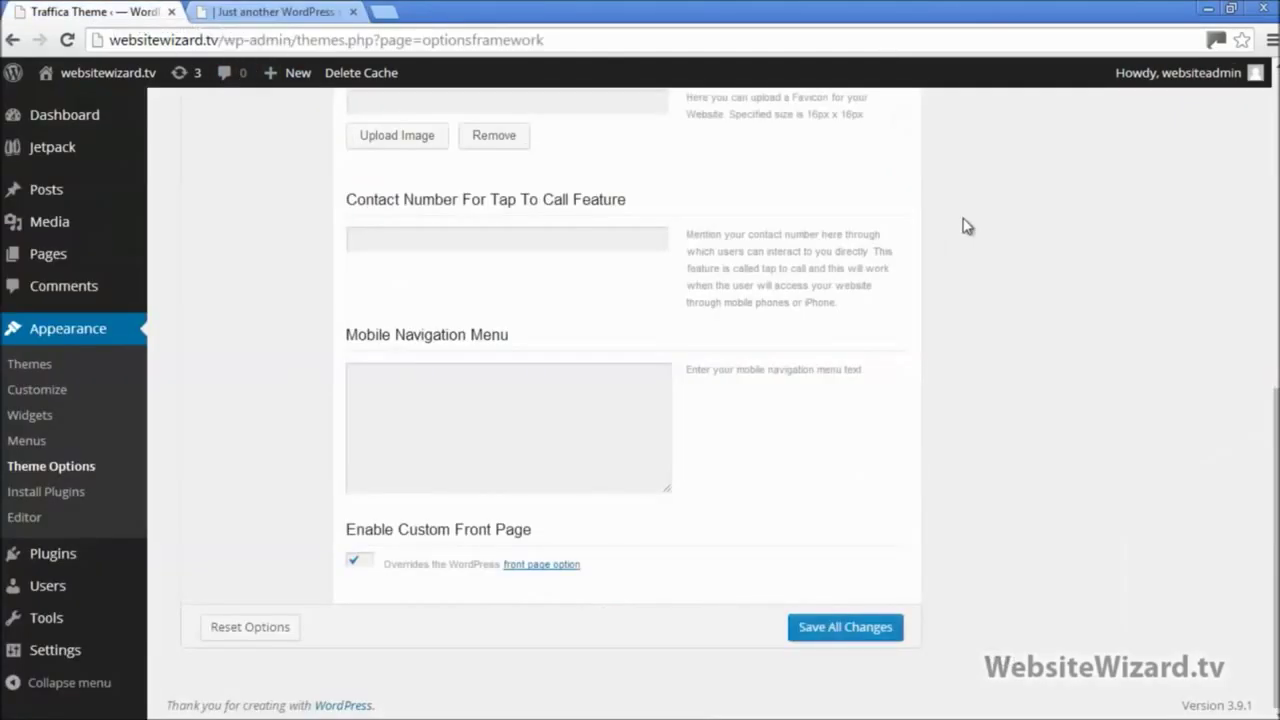
{"action": "scroll", "coordinate": [1275, 550], "scroll_direction": "up", "scroll_amount": 5}
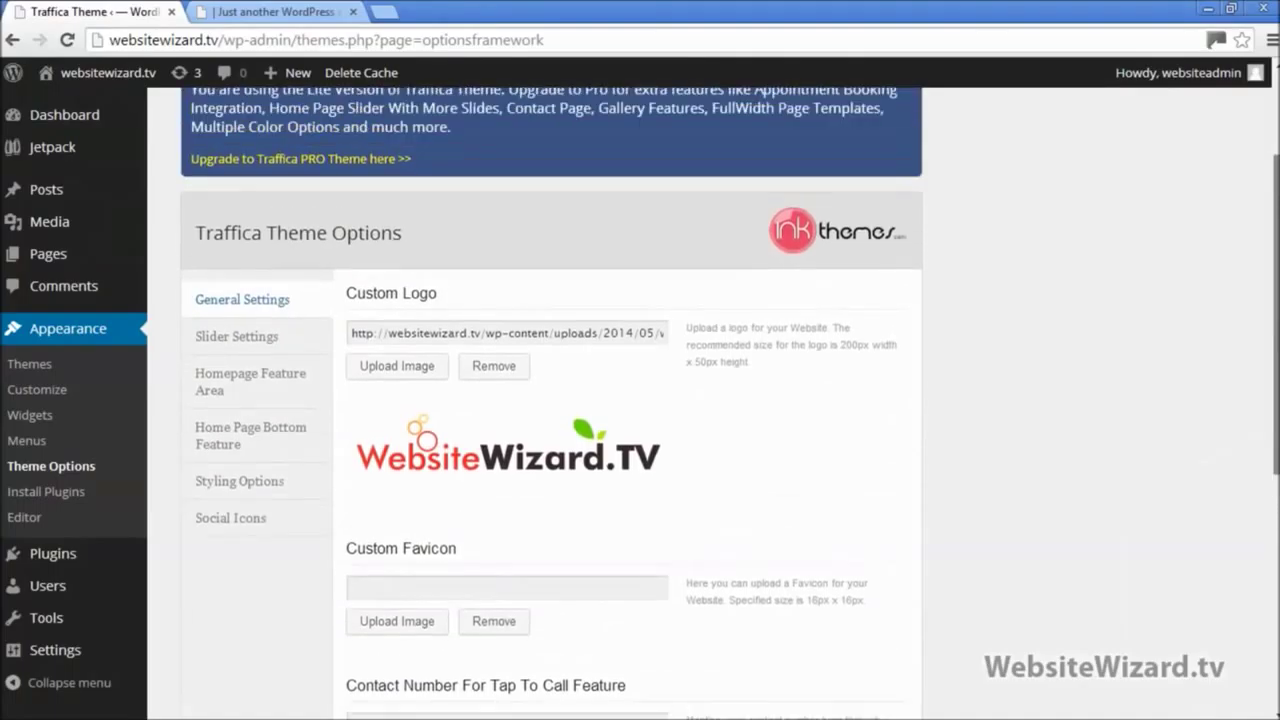
{"action": "scroll", "coordinate": [640, 400], "scroll_direction": "down", "scroll_amount": 2}
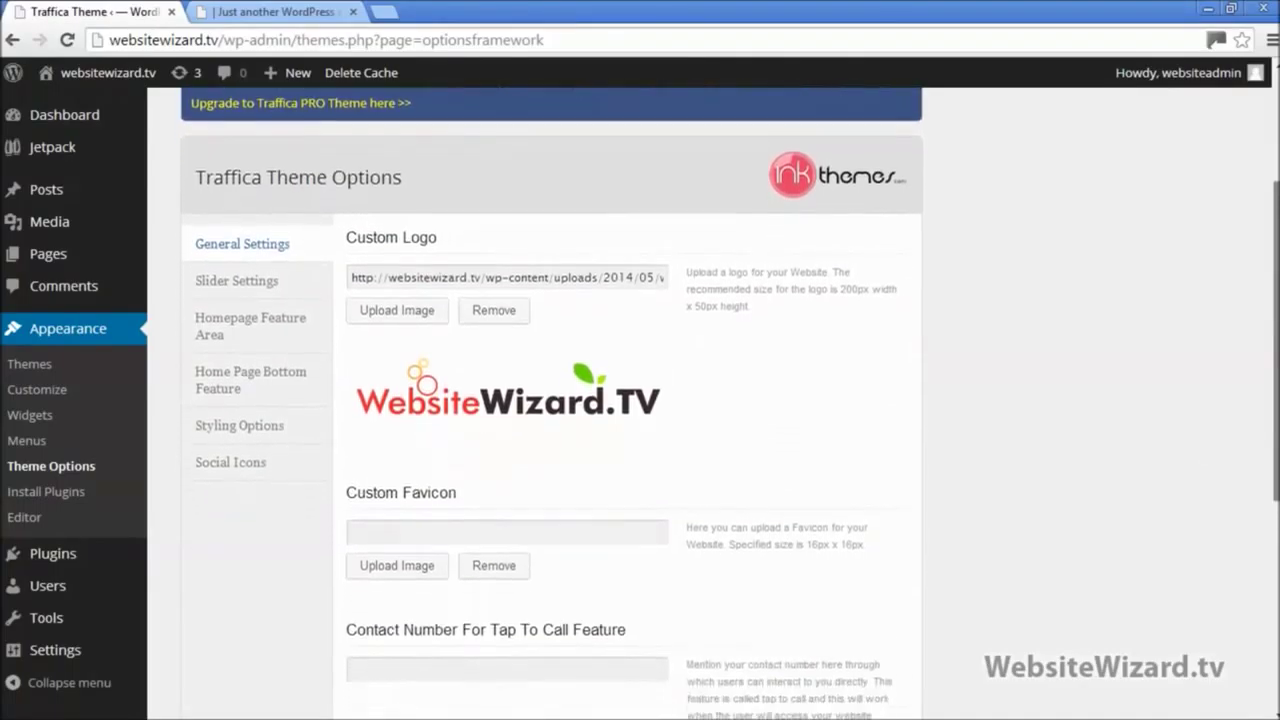
{"action": "scroll", "coordinate": [1276, 325], "scroll_direction": "down", "scroll_amount": 1}
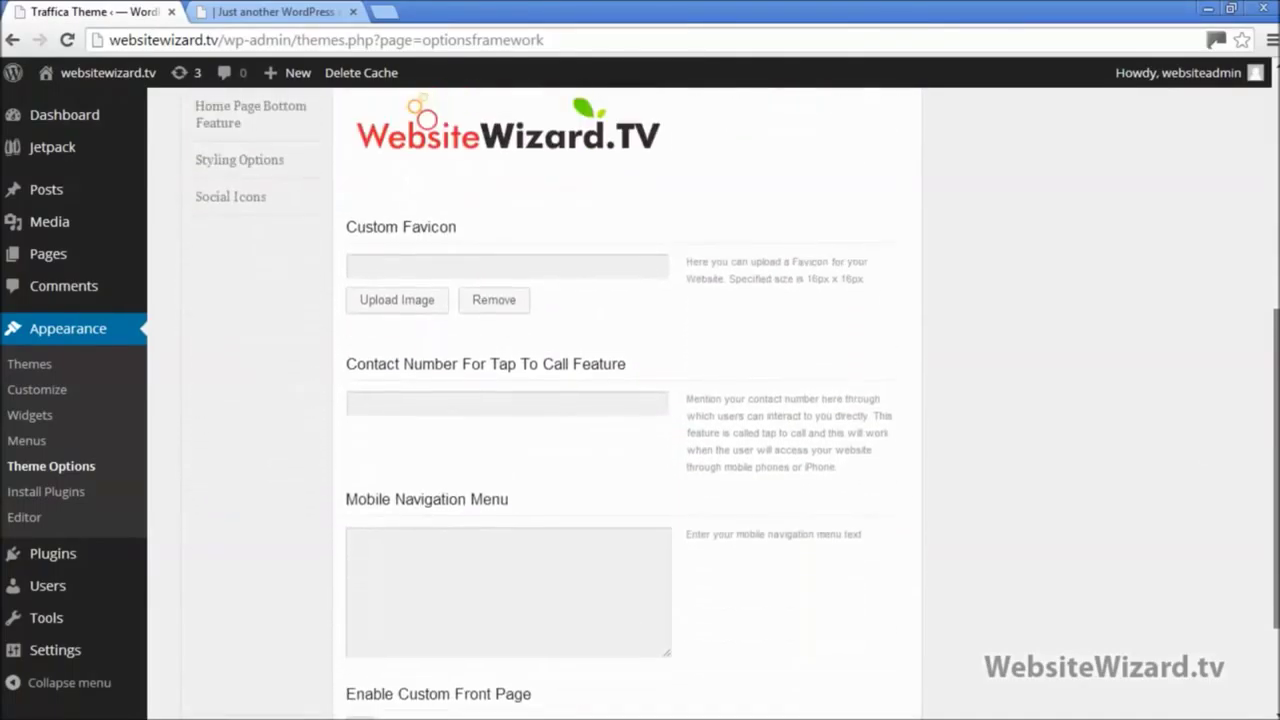
{"action": "scroll", "coordinate": [1276, 325], "scroll_direction": "up", "scroll_amount": 2}
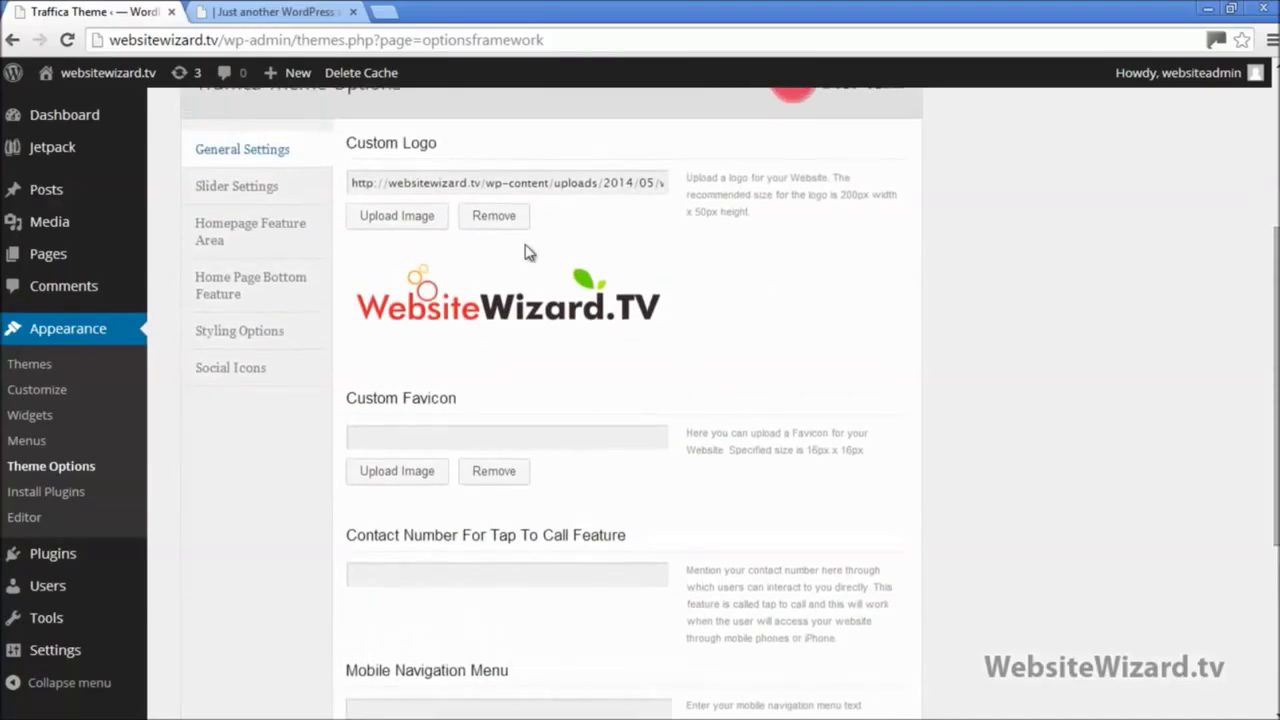
{"action": "left_click", "coordinate": [281, 191]}
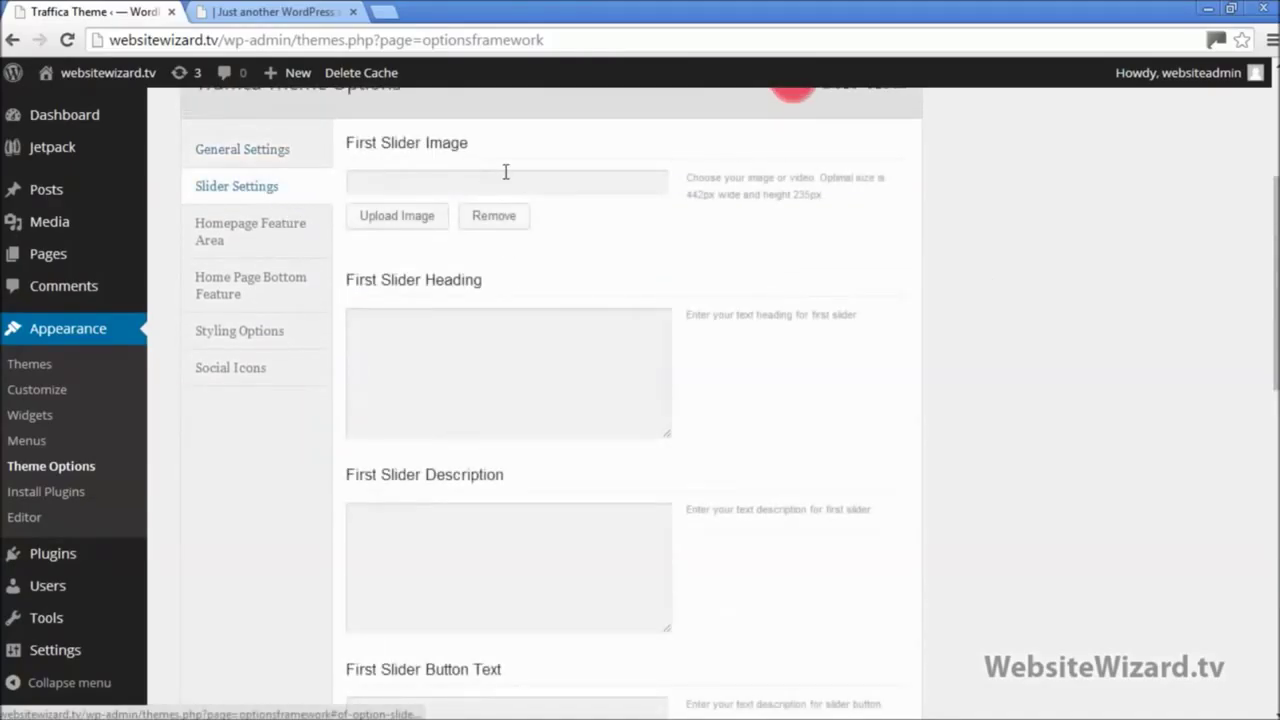
{"action": "scroll", "coordinate": [286, 191], "scroll_direction": "up", "scroll_amount": 1}
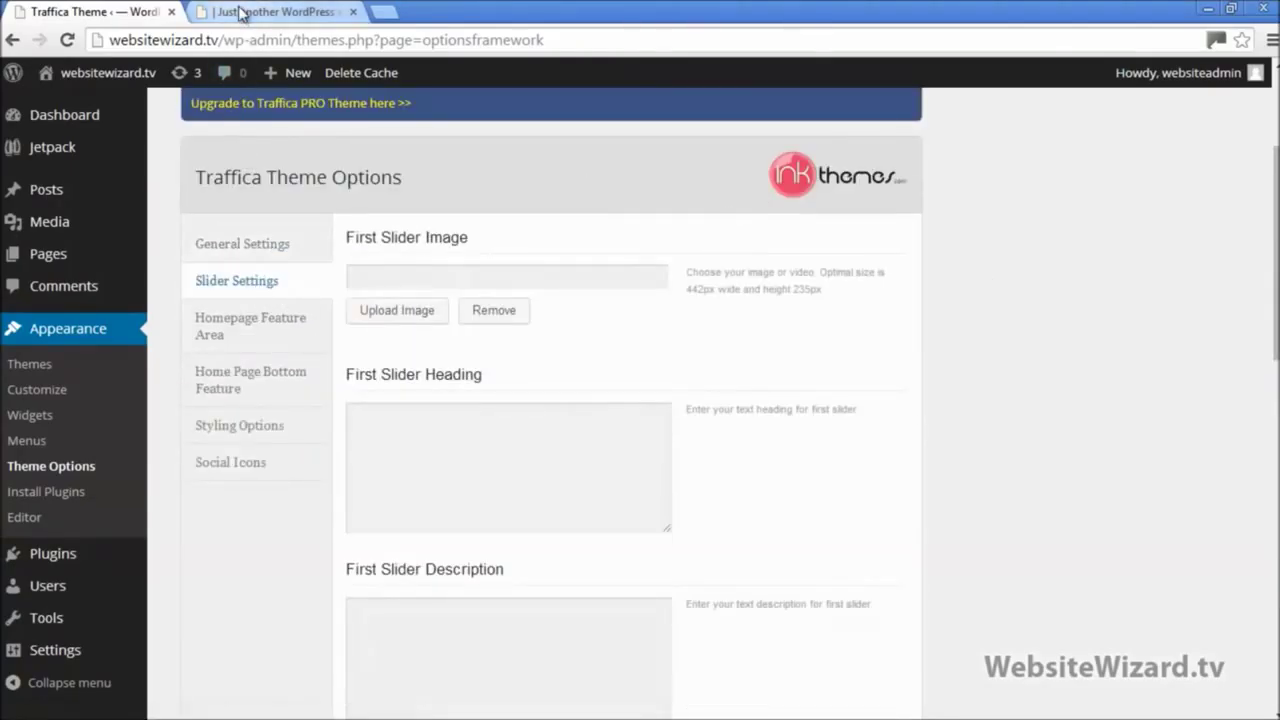
{"action": "left_click", "coordinate": [240, 12]}
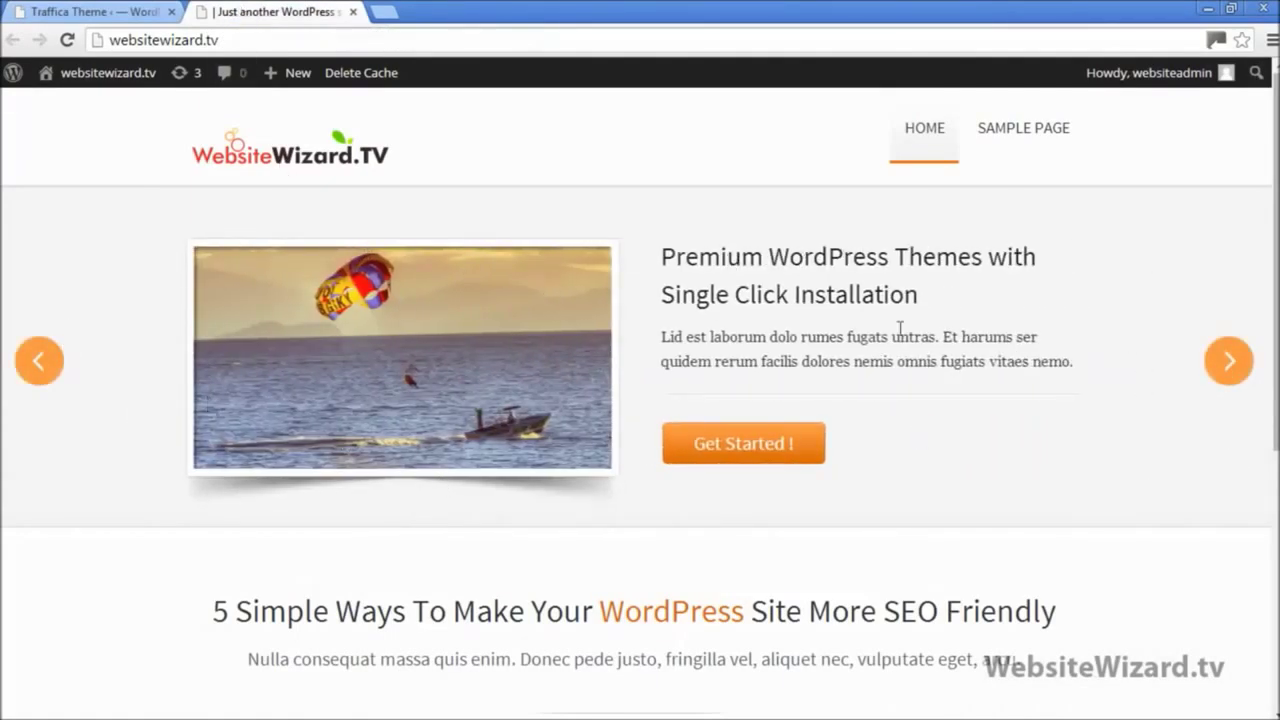
{"action": "left_click", "coordinate": [95, 12]}
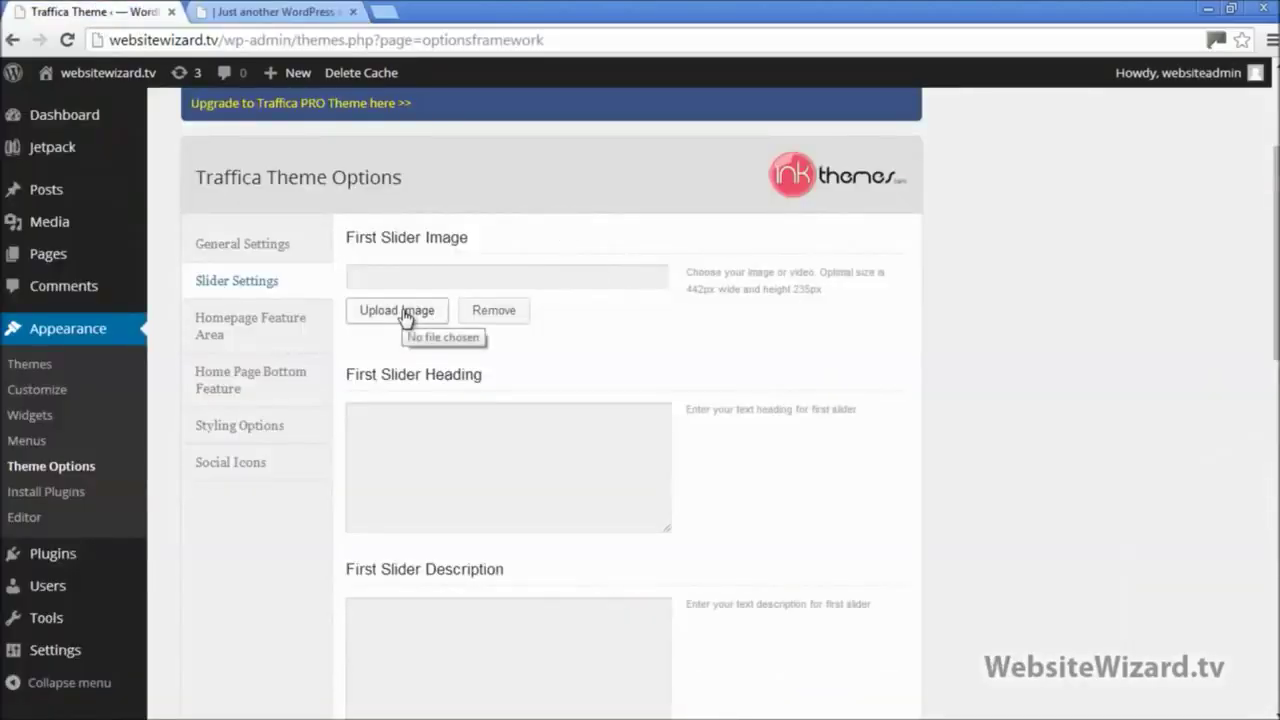
{"action": "left_click", "coordinate": [404, 312]}
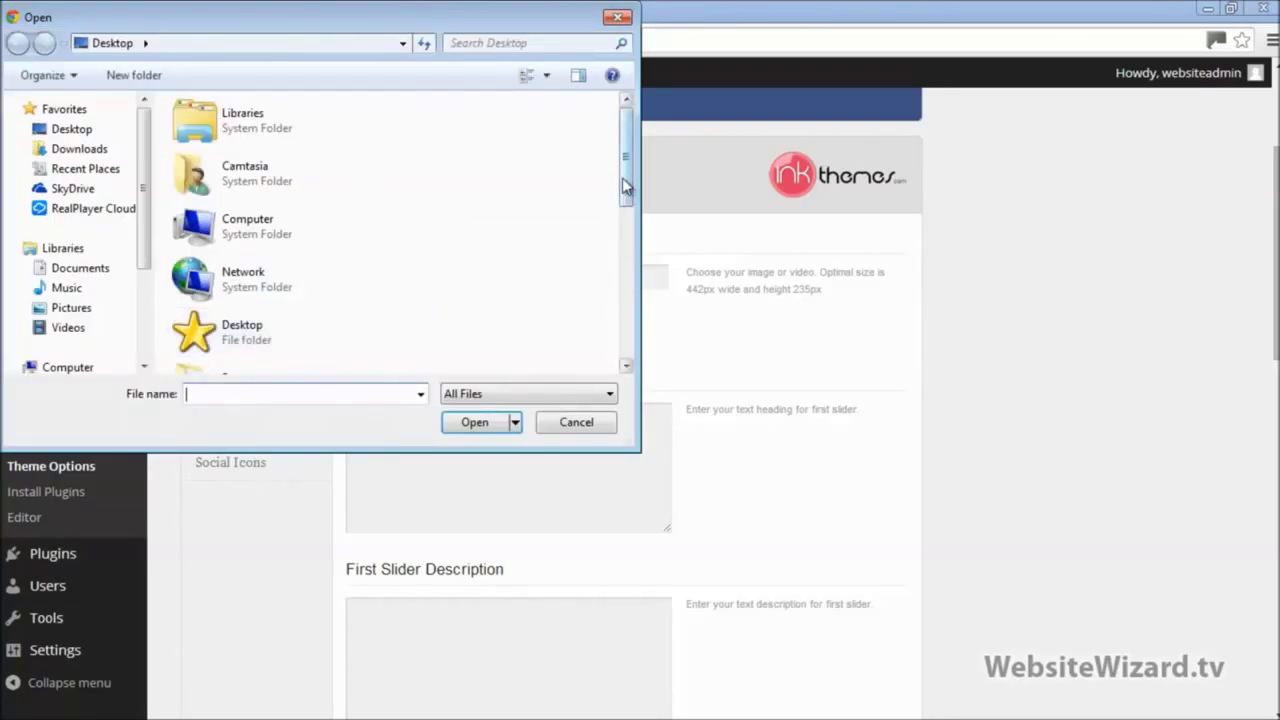
{"action": "left_click_drag", "start_coordinate": [628, 185], "coordinate": [636, 322]}
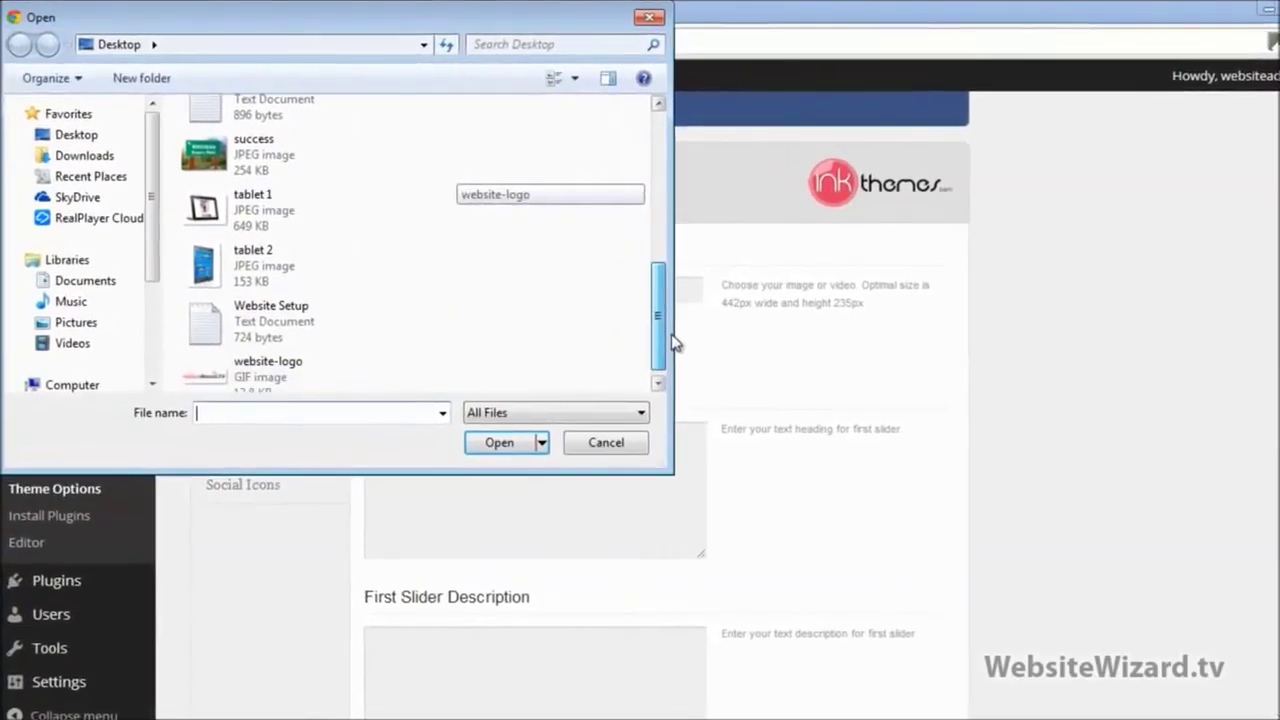
{"action": "double_click", "coordinate": [247, 203]}
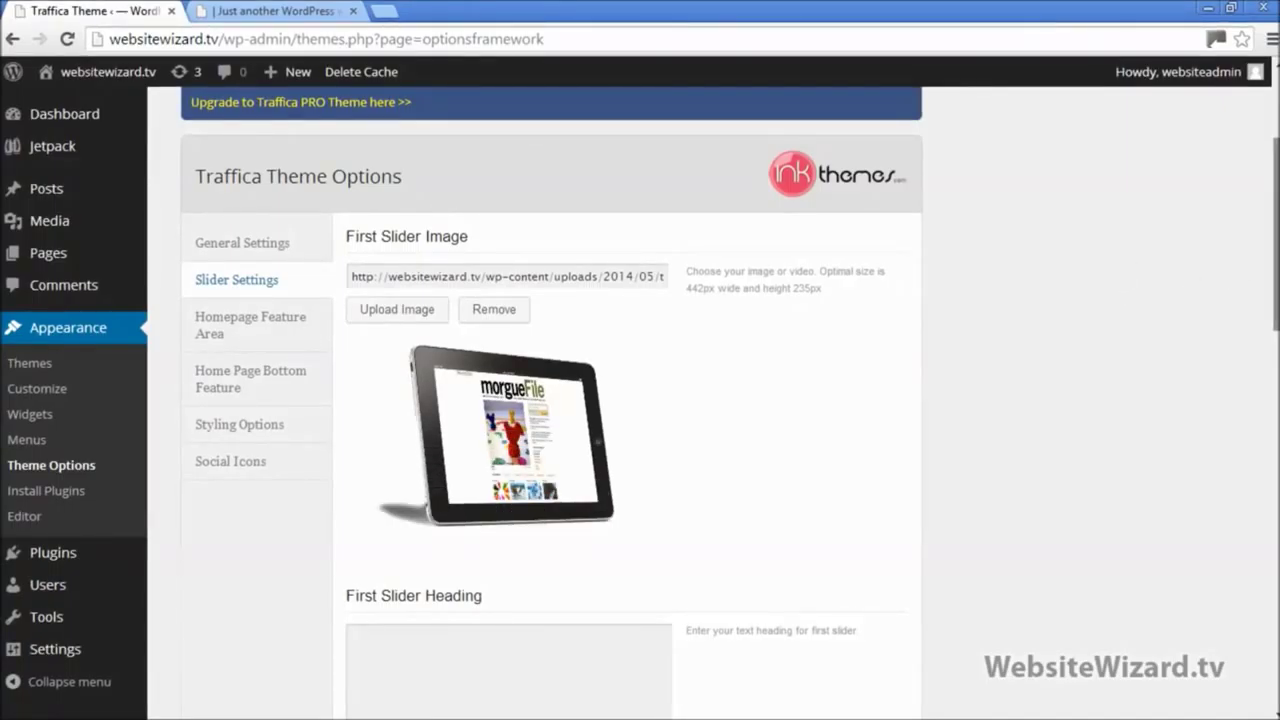
{"action": "scroll", "coordinate": [640, 400], "scroll_direction": "down", "scroll_amount": 7}
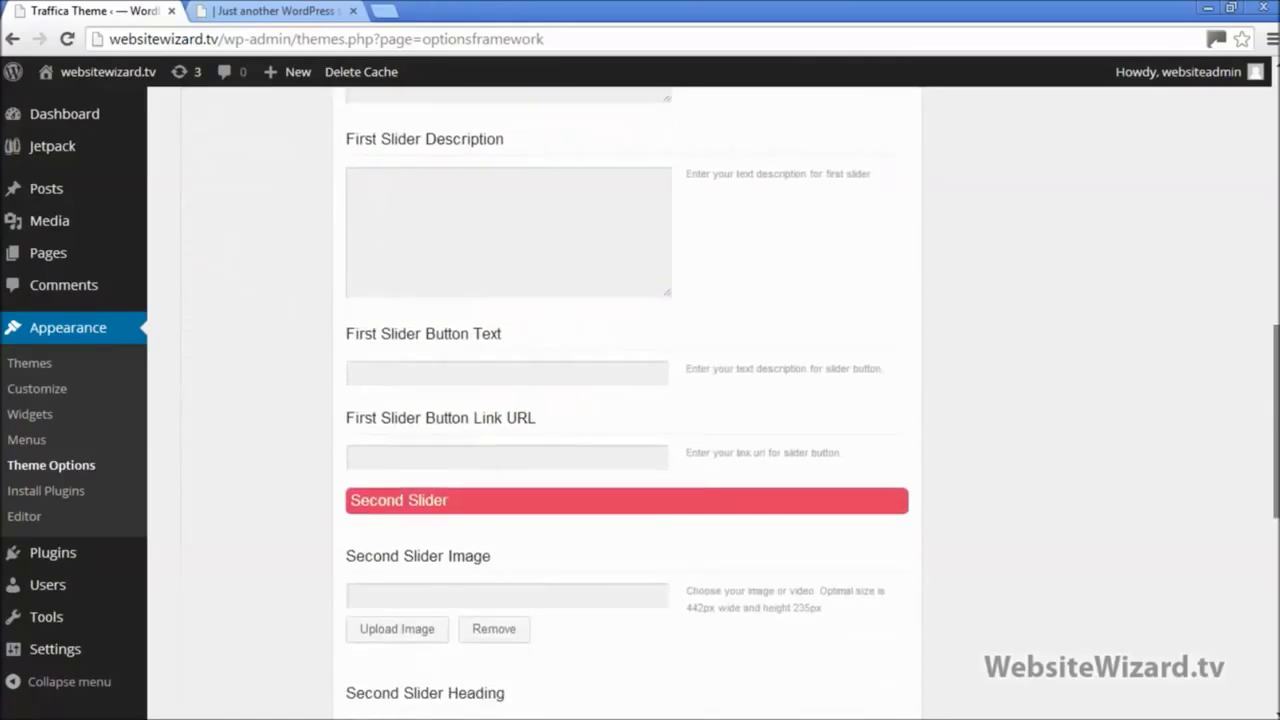
{"action": "scroll", "coordinate": [940, 645], "scroll_direction": "down", "scroll_amount": 6}
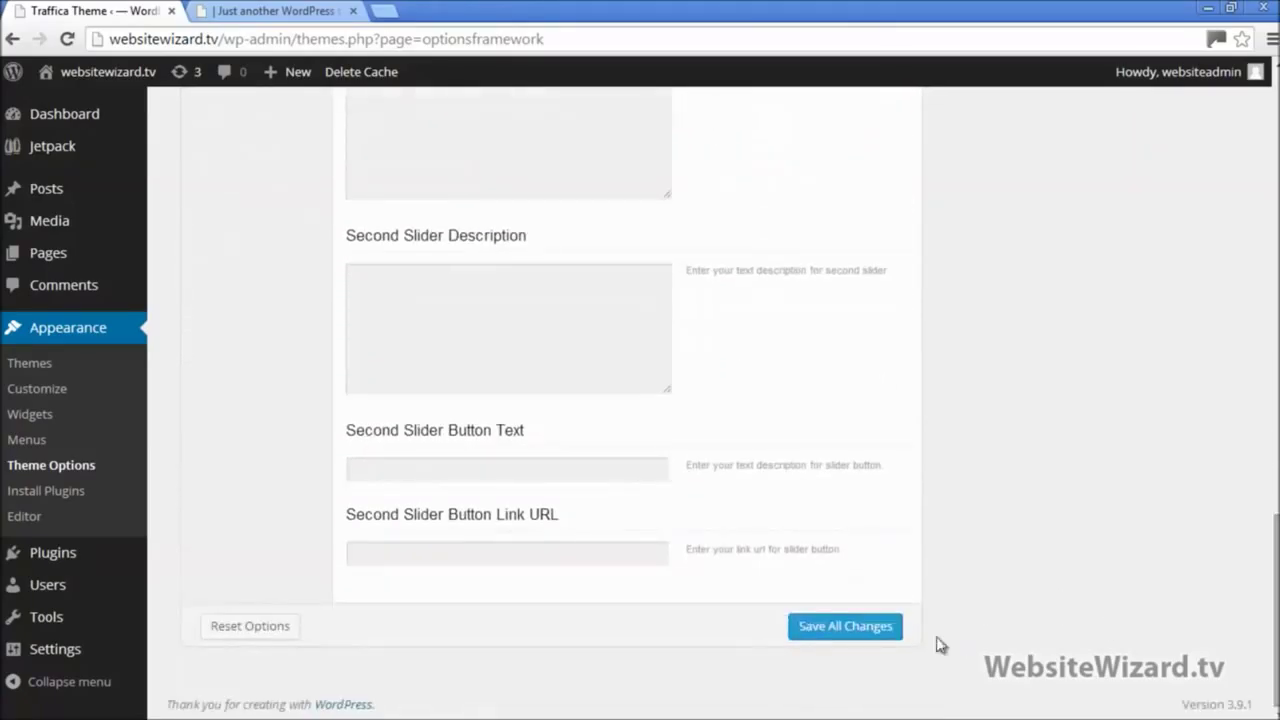
Step: Save the tablet 1 slider settings, reload the live homepage, and return to Theme Options
{"action": "left_click", "coordinate": [840, 630]}
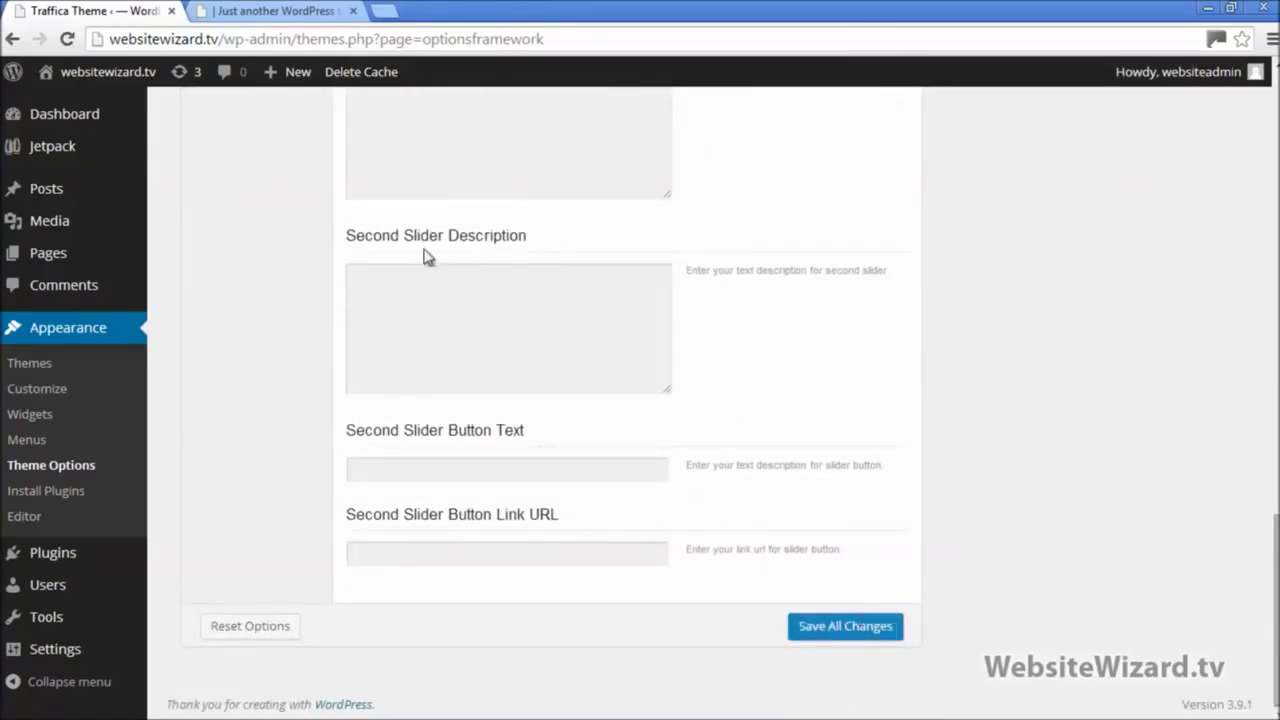
{"action": "left_click", "coordinate": [252, 12]}
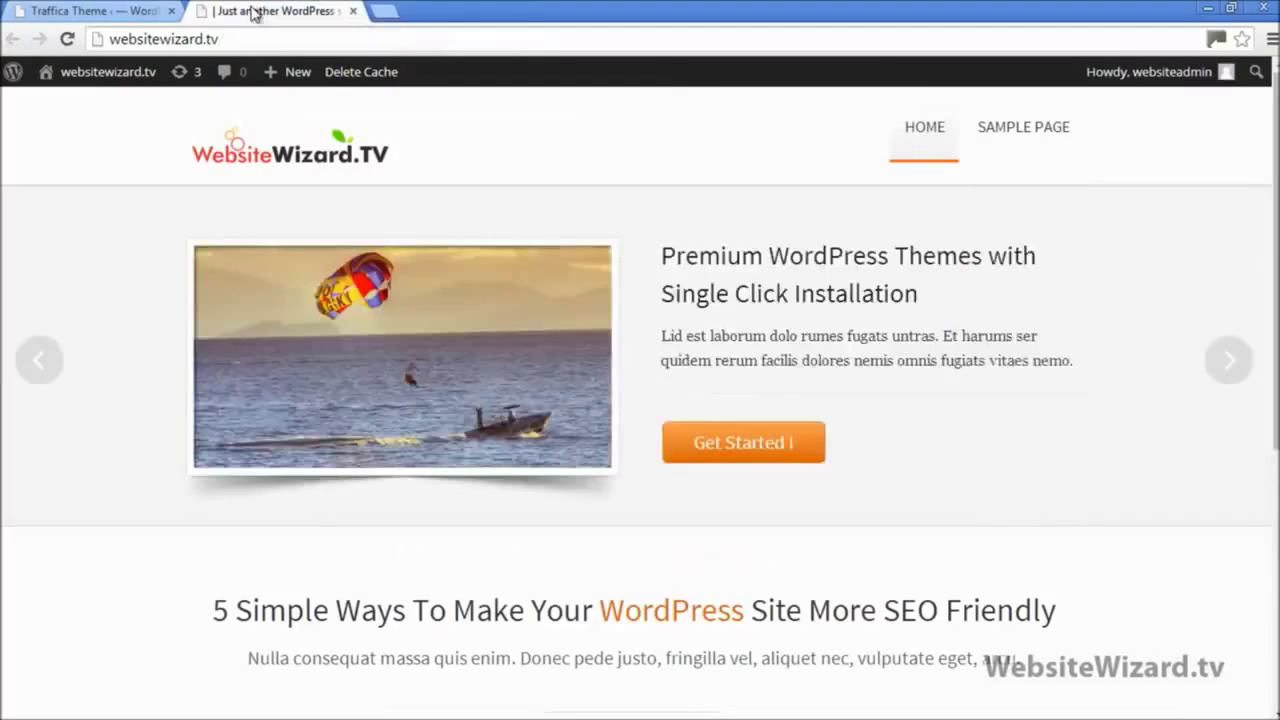
{"action": "left_click", "coordinate": [68, 40]}
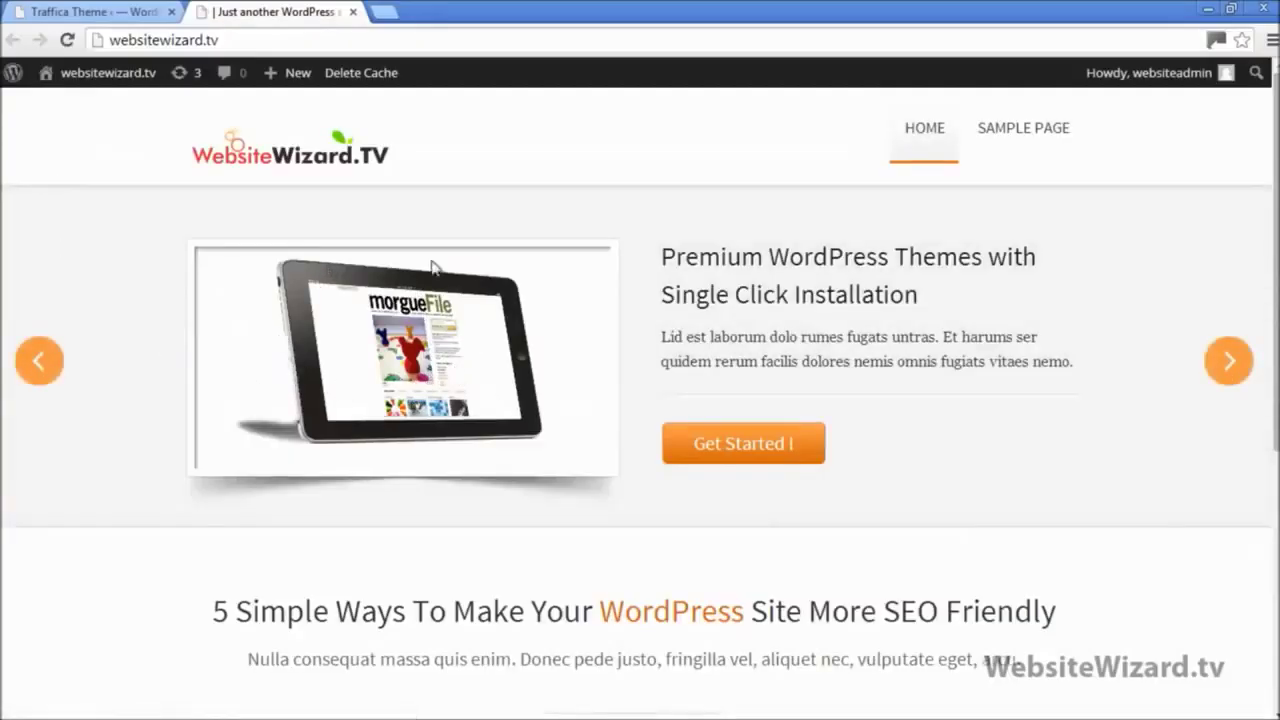
{"action": "left_click", "coordinate": [95, 12]}
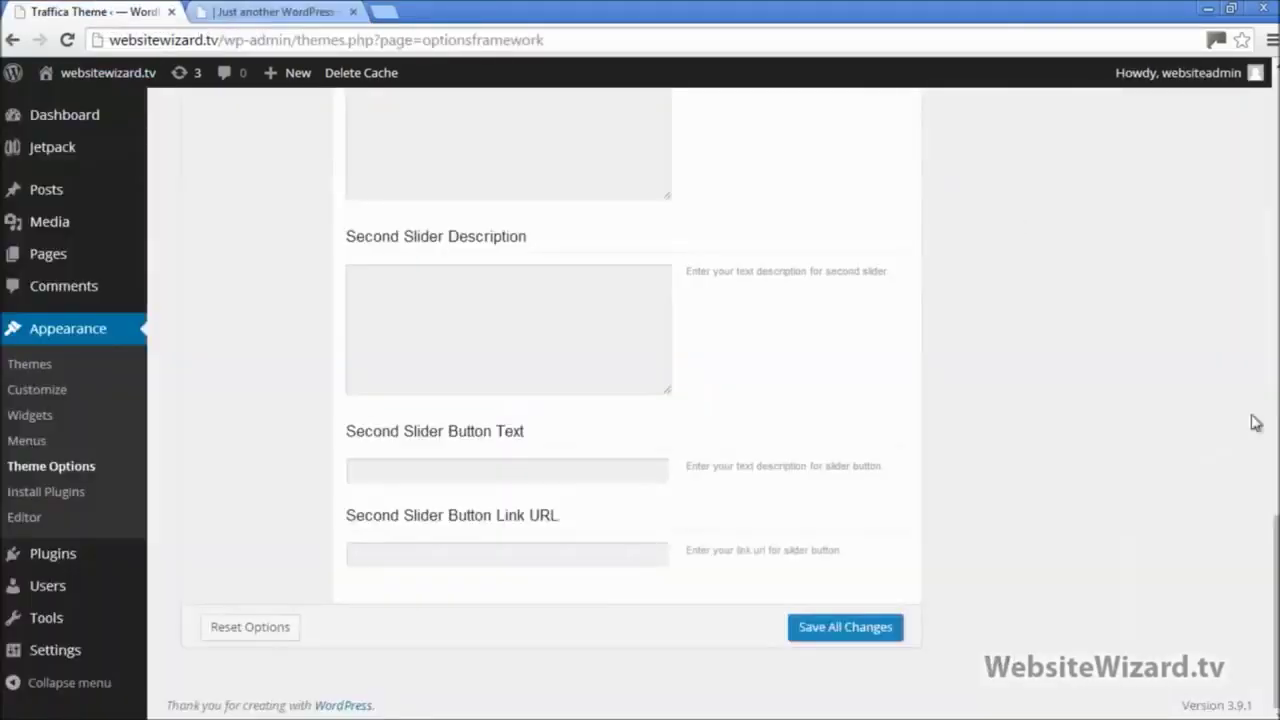
{"action": "scroll", "coordinate": [1256, 422], "scroll_direction": "up", "scroll_amount": 15}
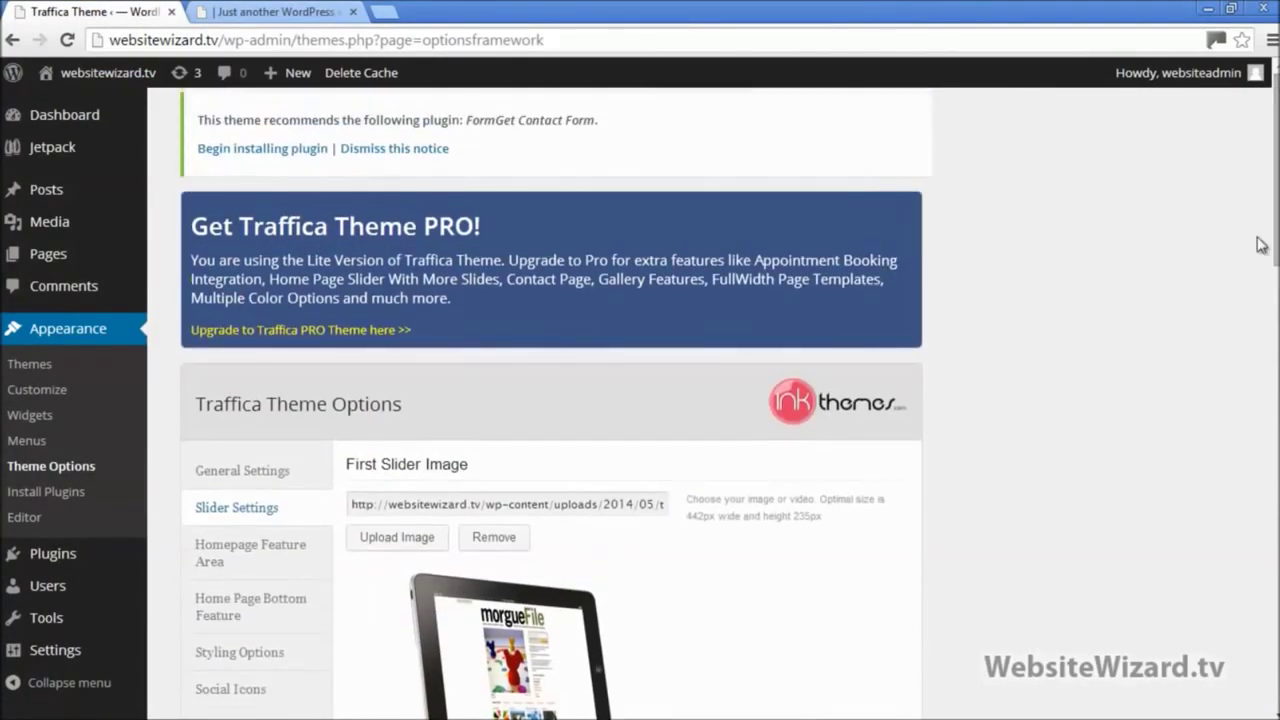
{"action": "scroll", "coordinate": [730, 396], "scroll_direction": "down", "scroll_amount": 4}
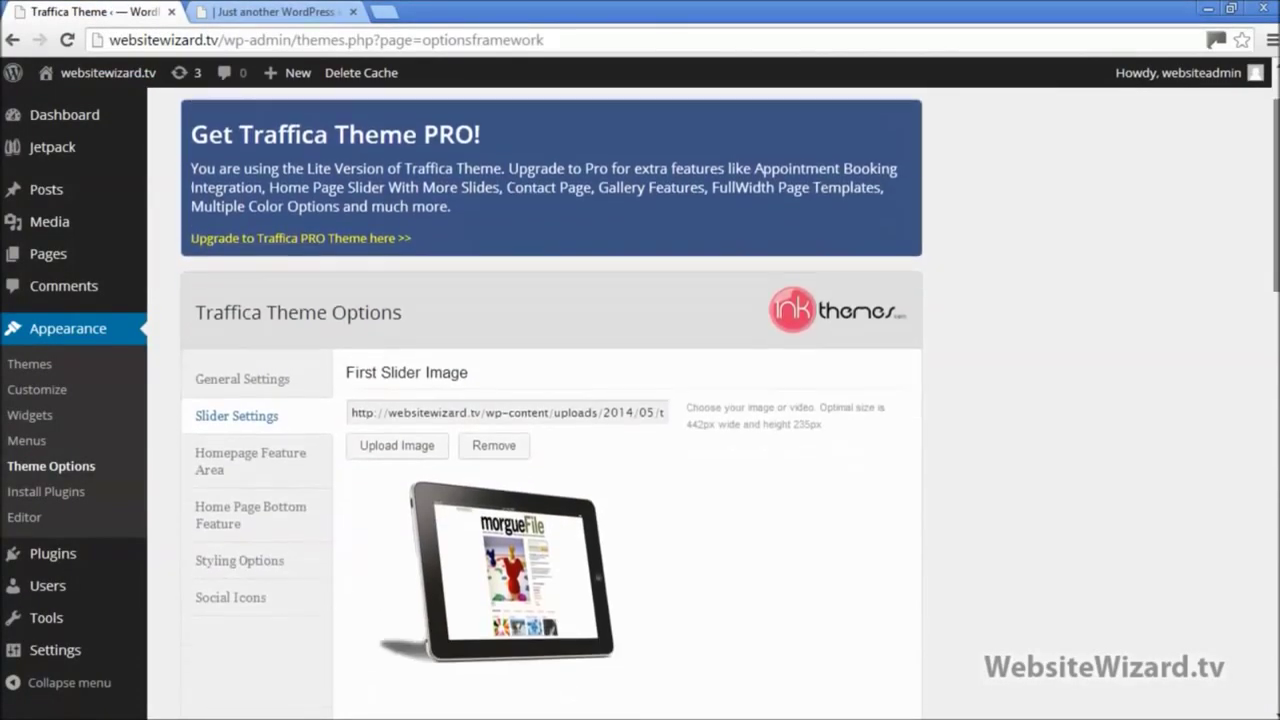
{"action": "scroll", "coordinate": [782, 380], "scroll_direction": "down", "scroll_amount": 1}
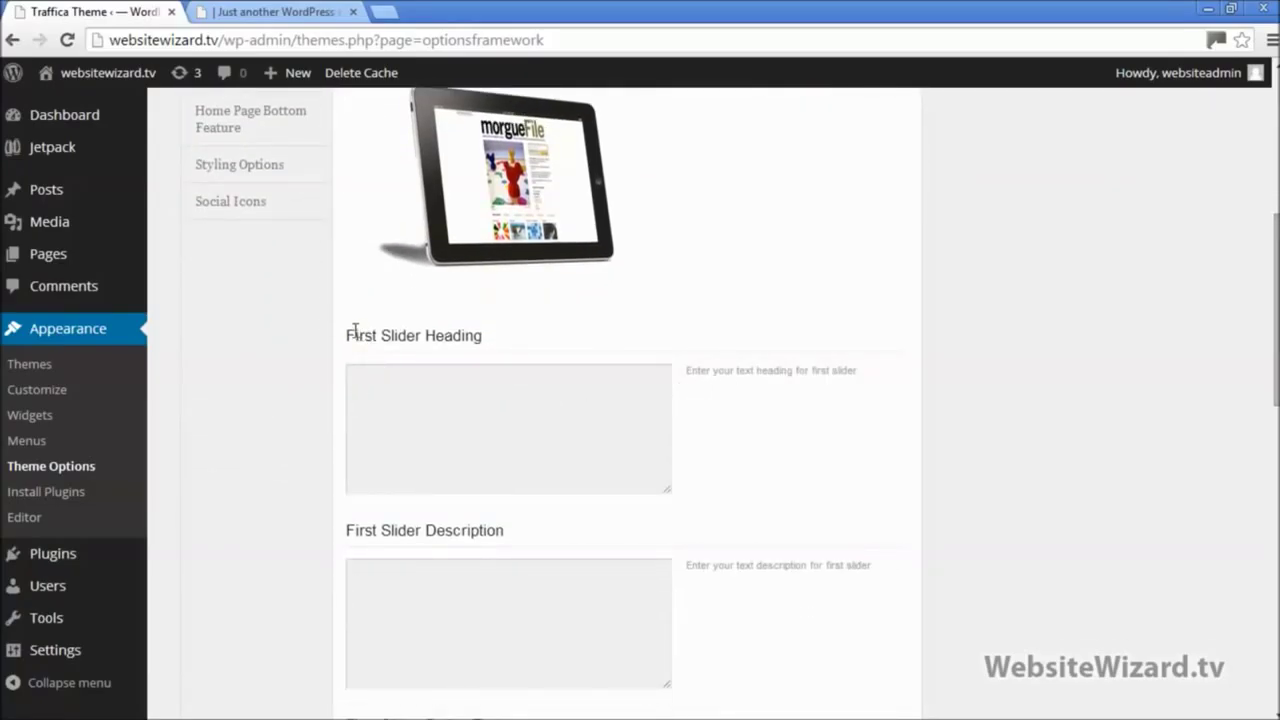
{"action": "left_click_drag", "start_coordinate": [360, 335], "coordinate": [495, 333]}
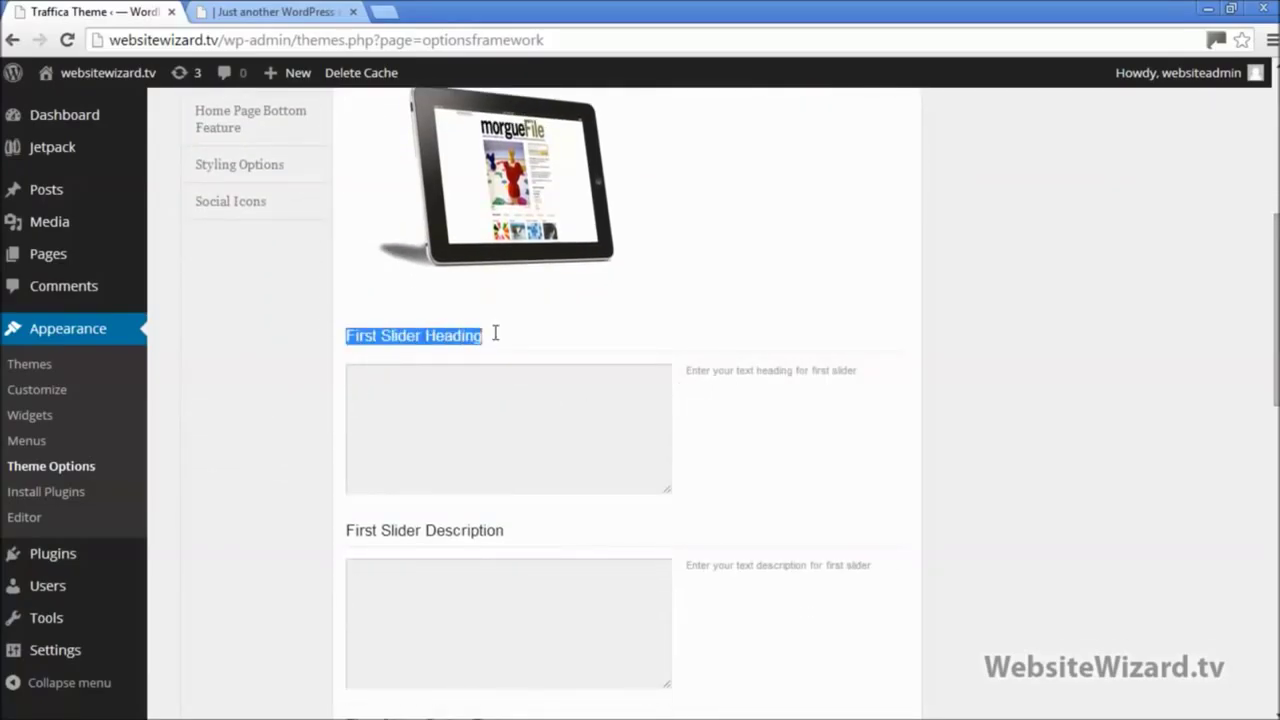
{"action": "left_click_drag", "start_coordinate": [346, 530], "coordinate": [506, 529]}
{"action": "left_click", "coordinate": [275, 12]}
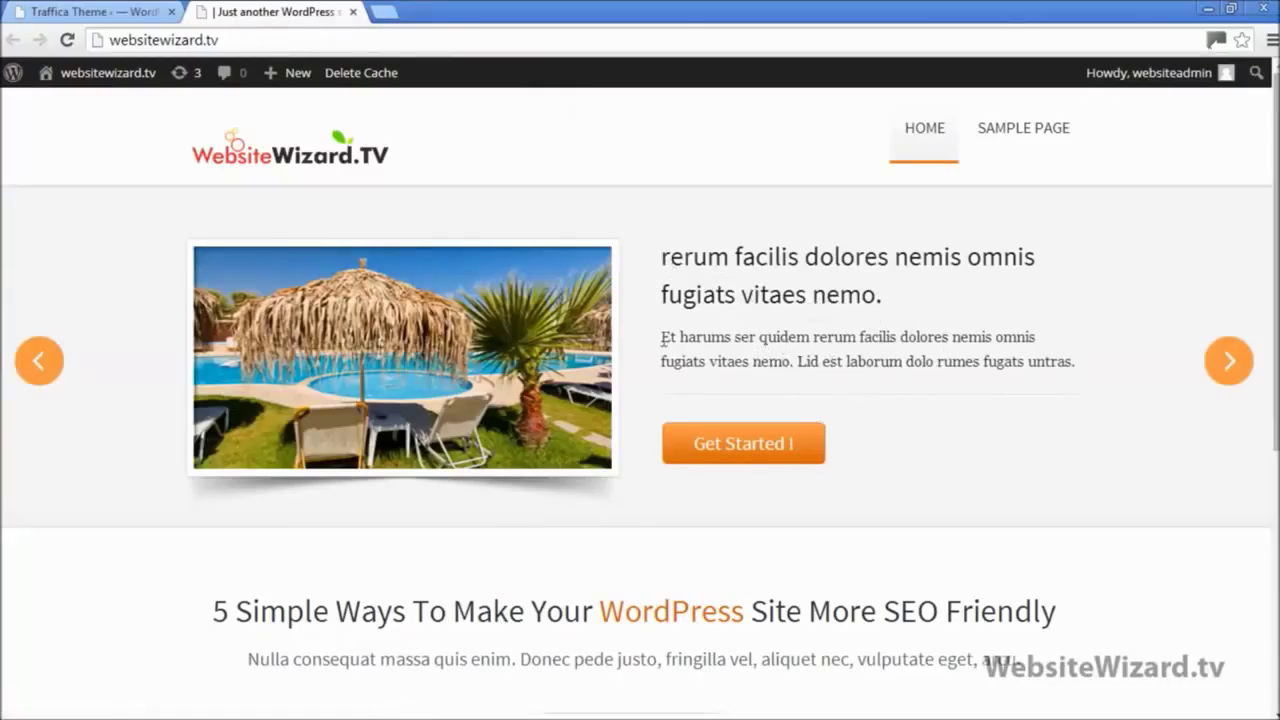
{"action": "left_click", "coordinate": [106, 11]}
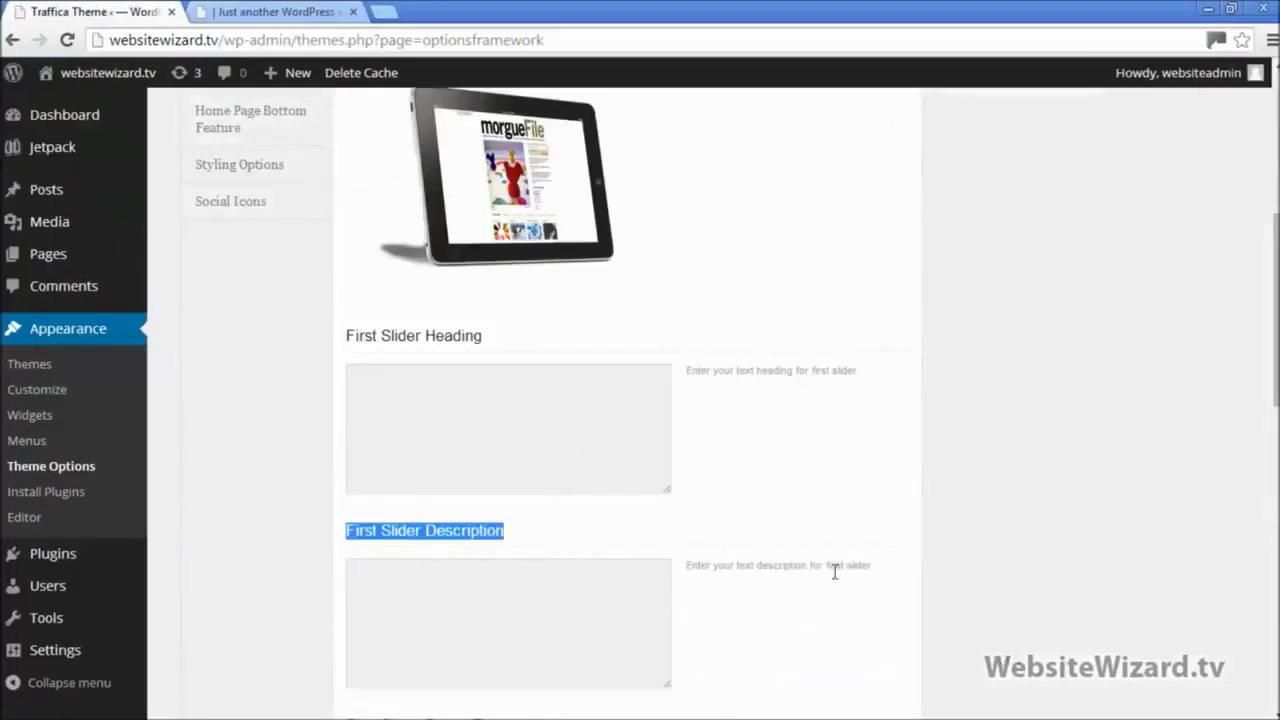
{"action": "left_click", "coordinate": [533, 432]}
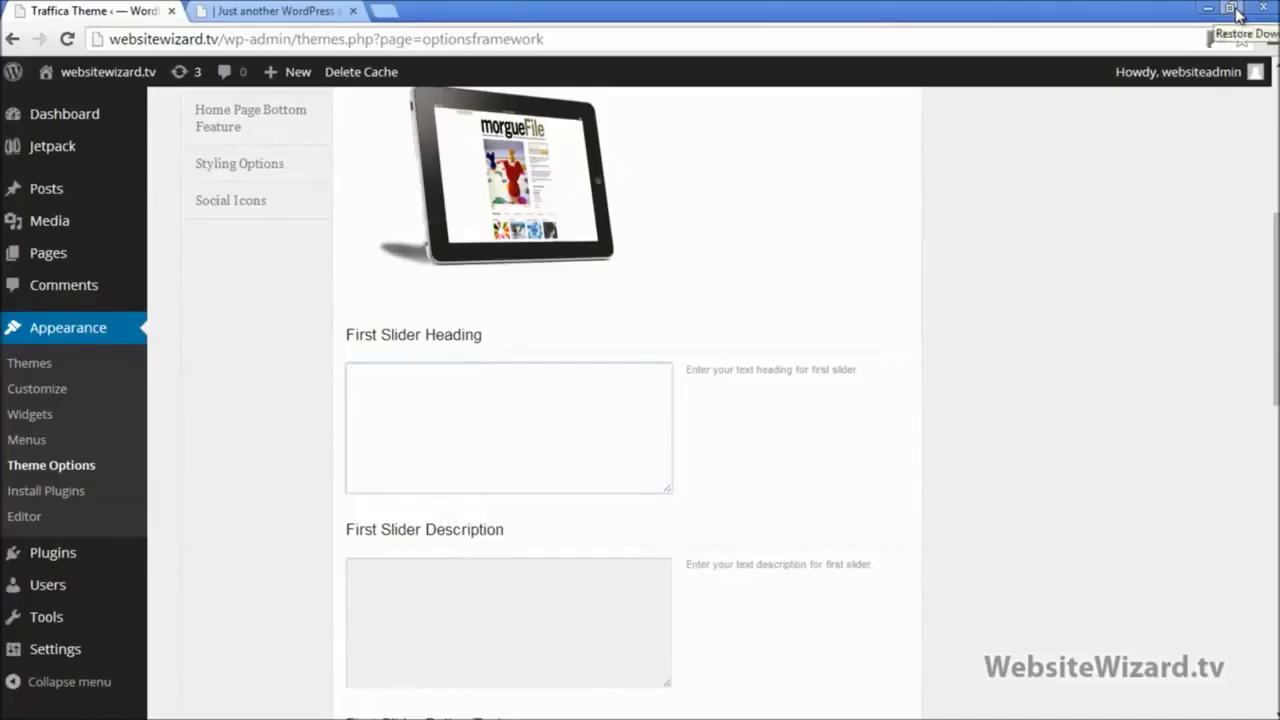
Step: Copy the Heading line from Slider Settings.txt into the First Slider Heading field
{"action": "key", "text": "super+Down"}
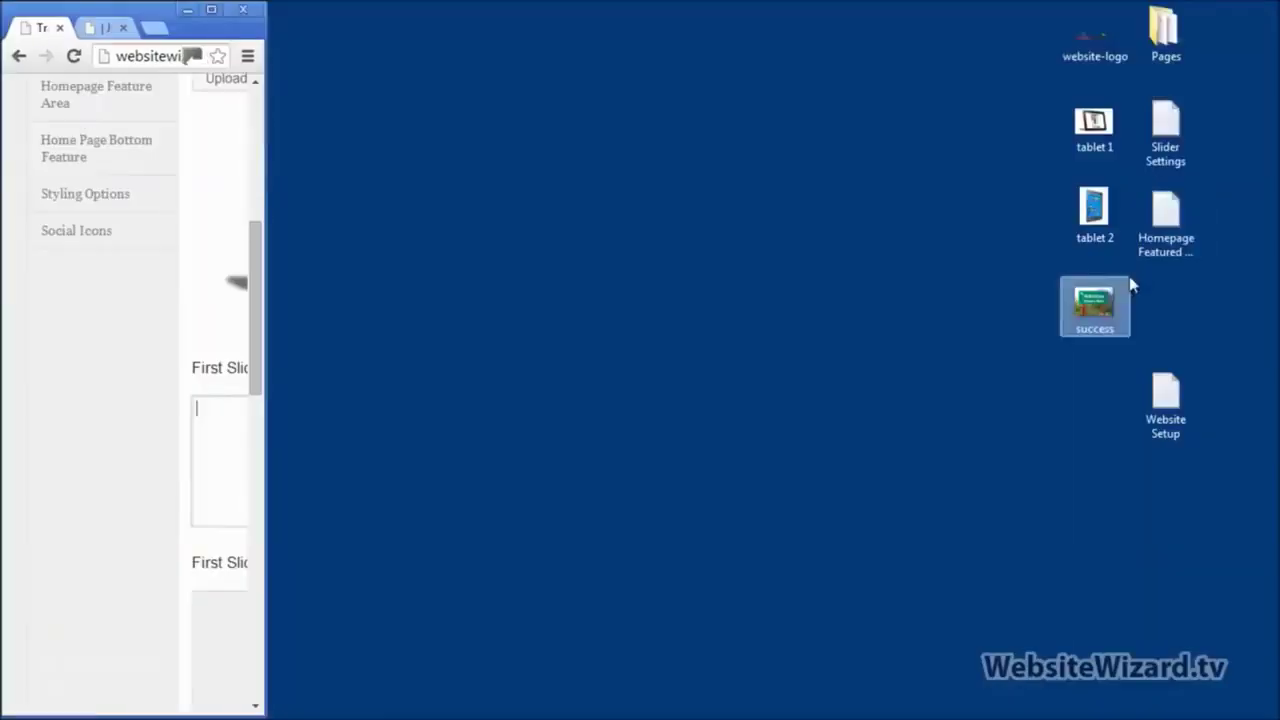
{"action": "double_click", "coordinate": [1167, 135]}
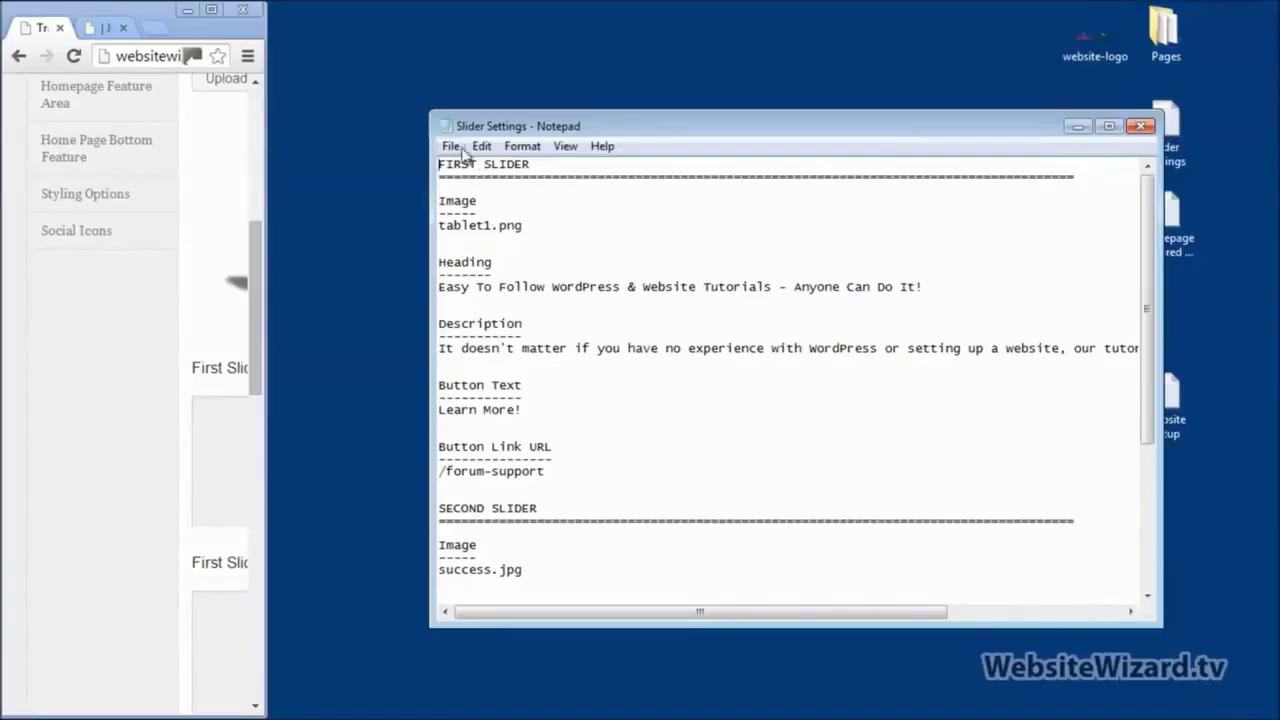
{"action": "left_click_drag", "start_coordinate": [545, 222], "coordinate": [466, 228]}
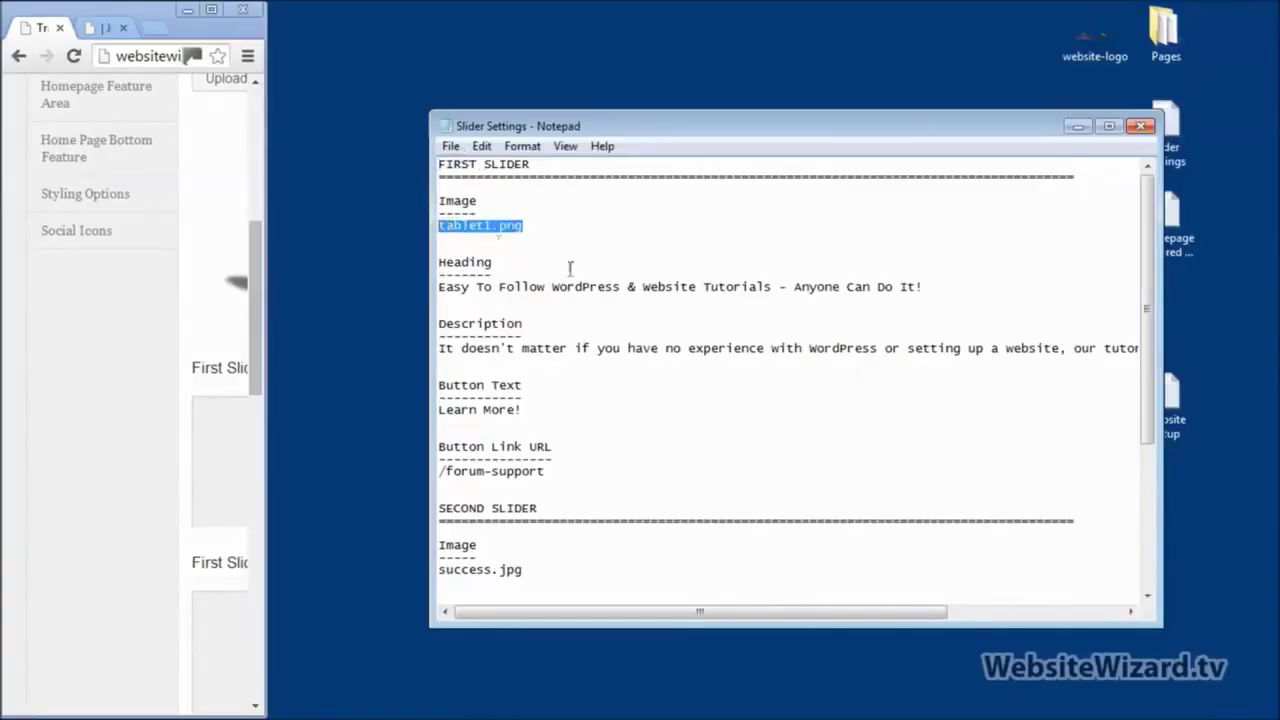
{"action": "left_click_drag", "start_coordinate": [926, 286], "coordinate": [437, 288]}
{"action": "key", "text": "ctrl+c"}
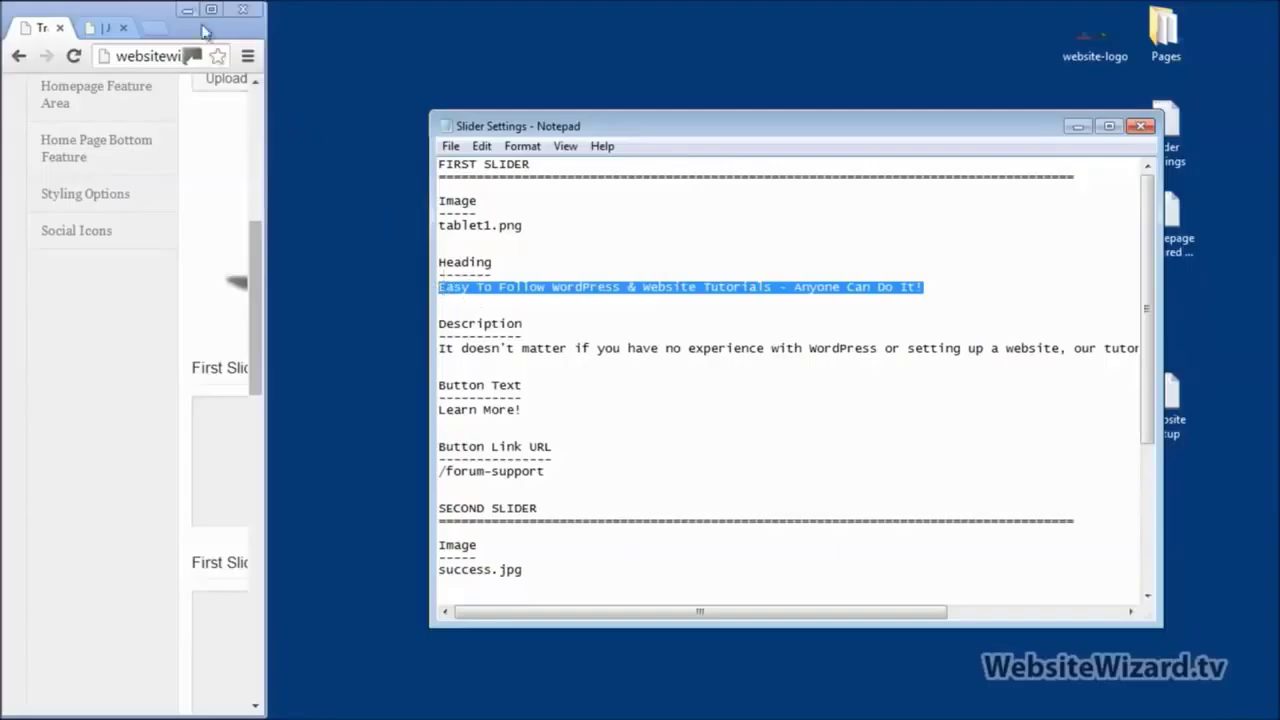
{"action": "left_click", "coordinate": [211, 10]}
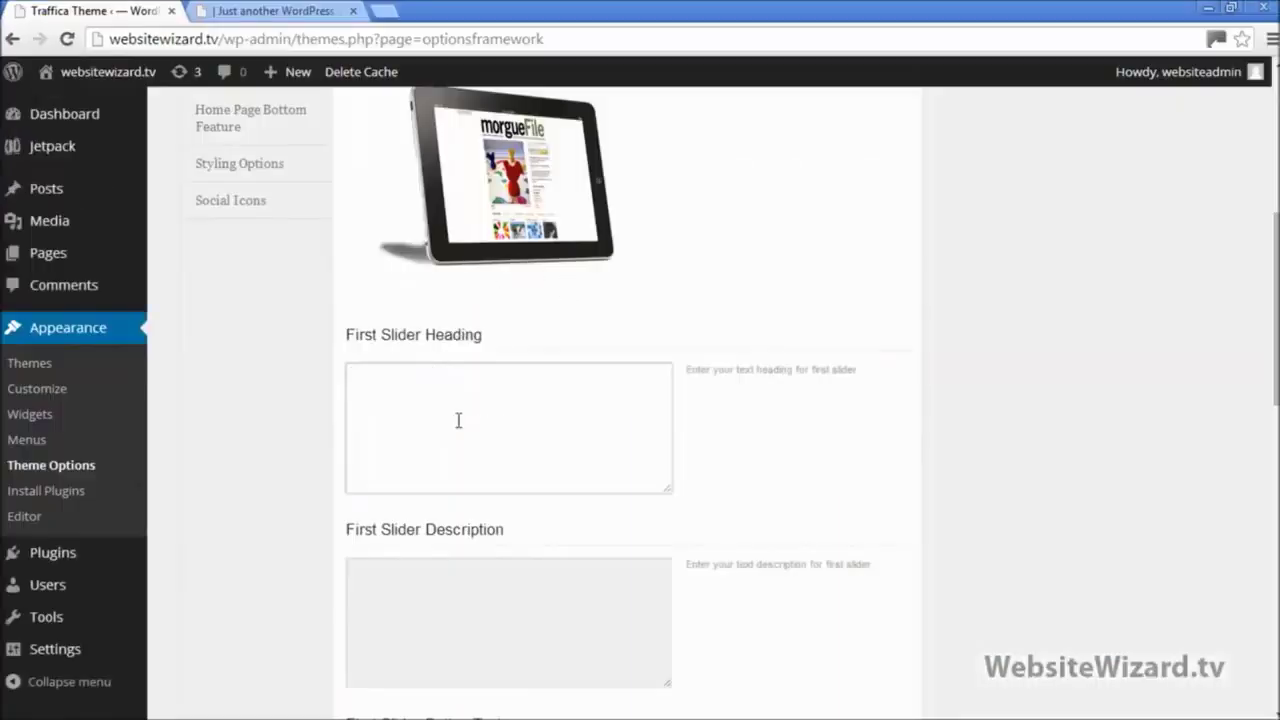
{"action": "key", "text": "ctrl+v"}
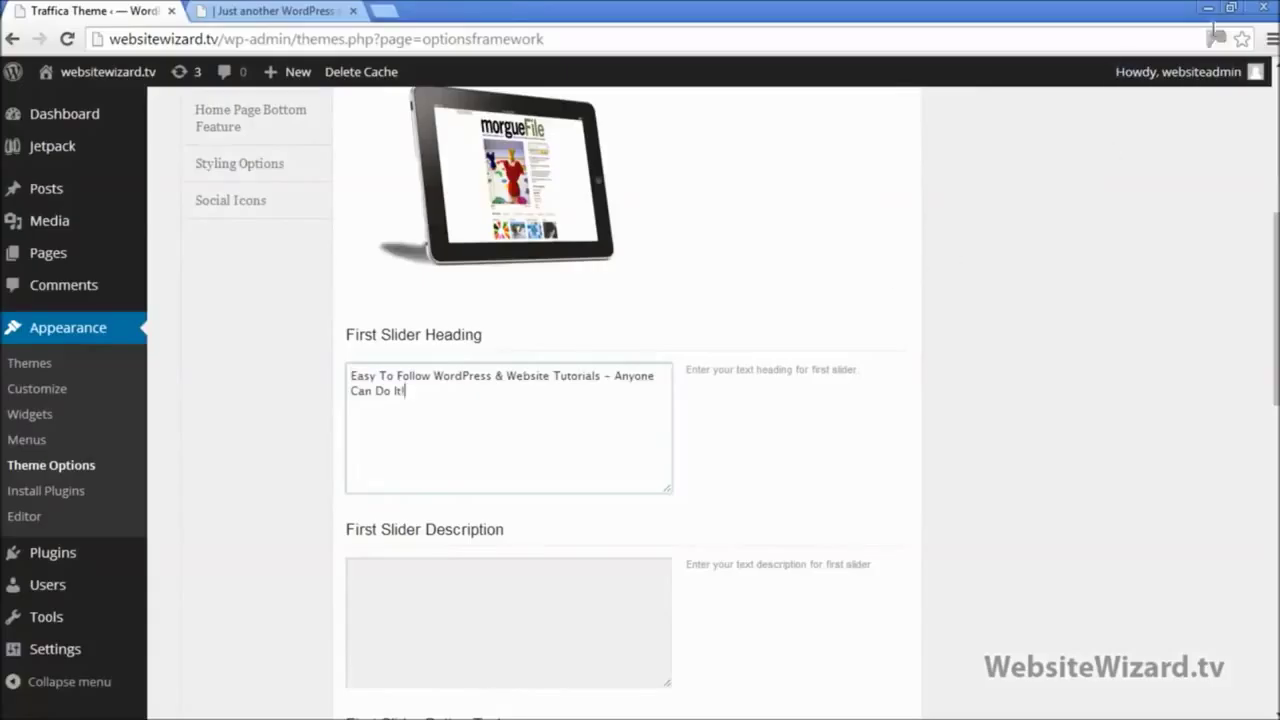
Step: Copy the Description line into First Slider Description and glance at the live homepage
{"action": "left_click", "coordinate": [1235, 8]}
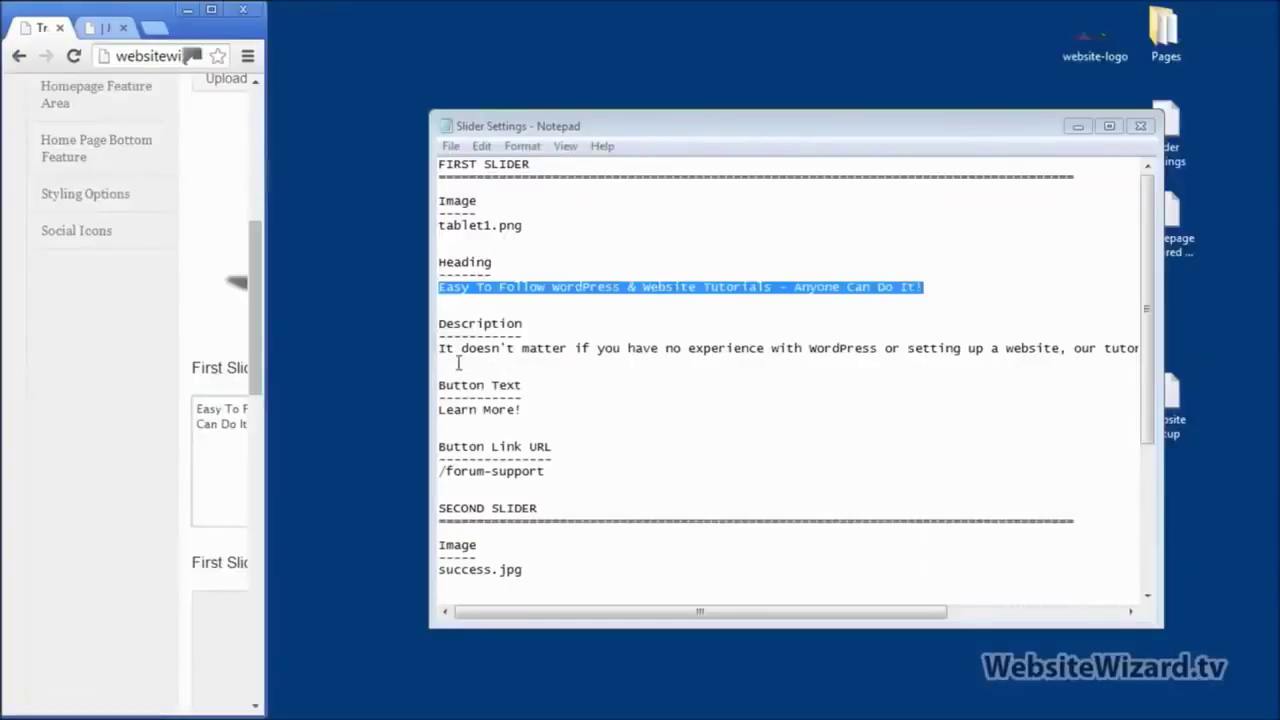
{"action": "left_click", "coordinate": [440, 350]}
{"action": "key", "text": "shift+Down"}
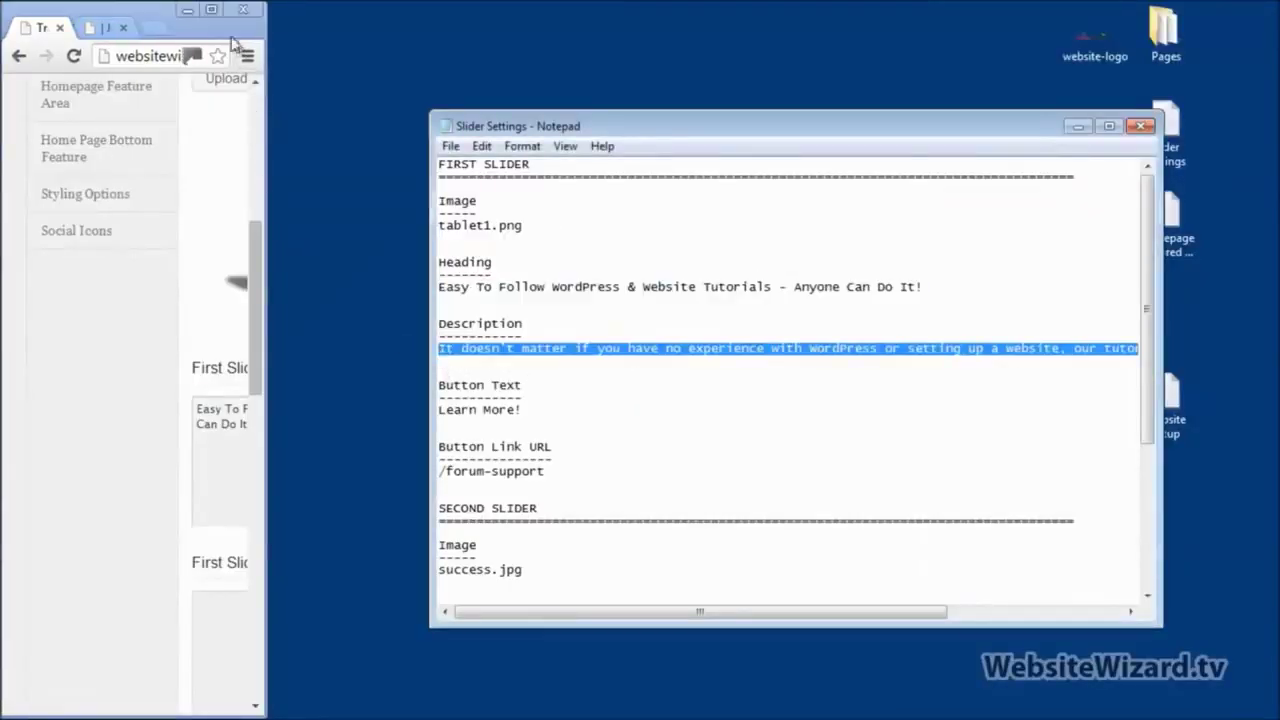
{"action": "left_click", "coordinate": [214, 18]}
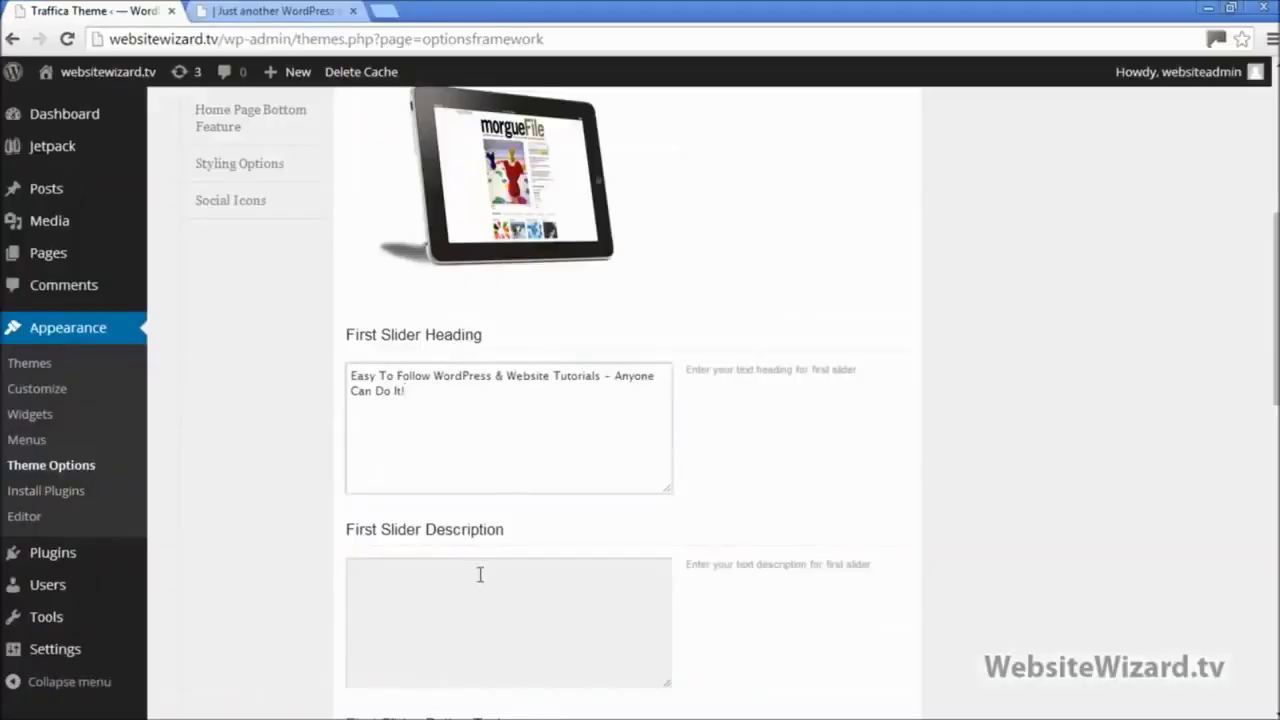
{"action": "scroll", "coordinate": [480, 575], "scroll_direction": "down", "scroll_amount": 1}
{"action": "left_click", "coordinate": [449, 526]}
{"action": "type", "text": "It doesn't matter if you have no experience with WordPress or setting up a website, our tutorials are SUPER Simple to follow!"}
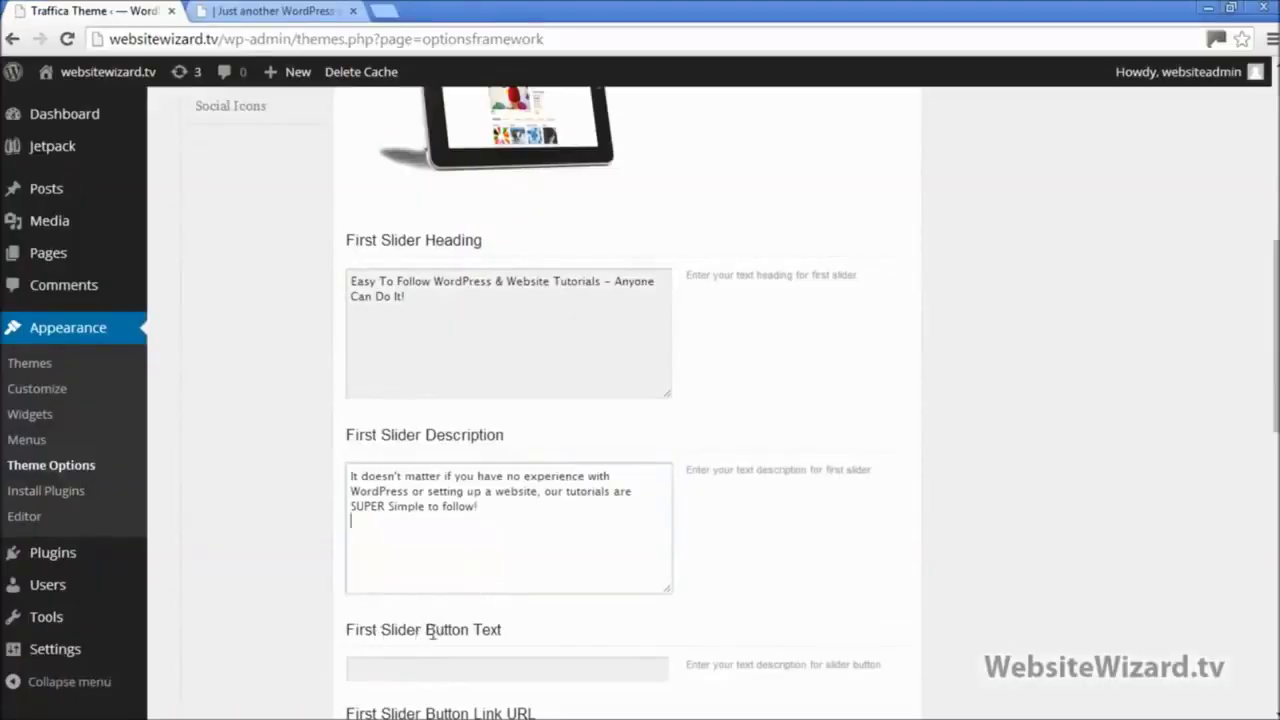
{"action": "left_click", "coordinate": [274, 12]}
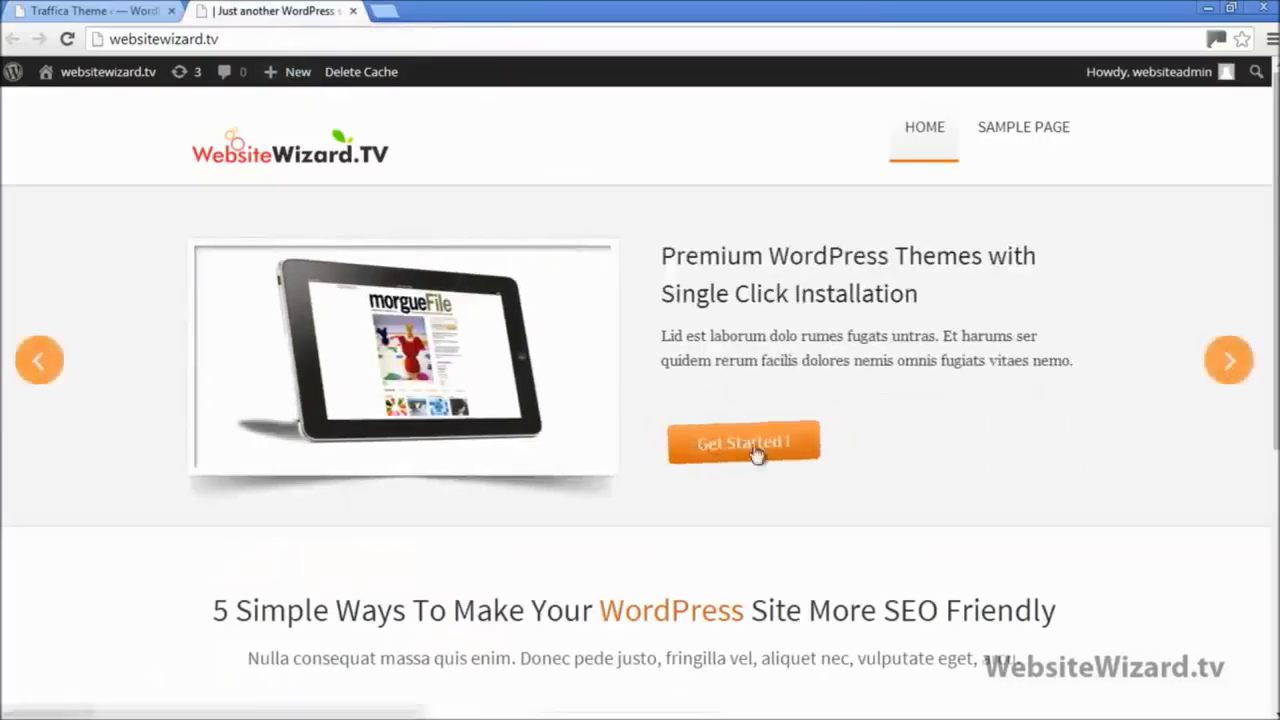
{"action": "left_click", "coordinate": [150, 11]}
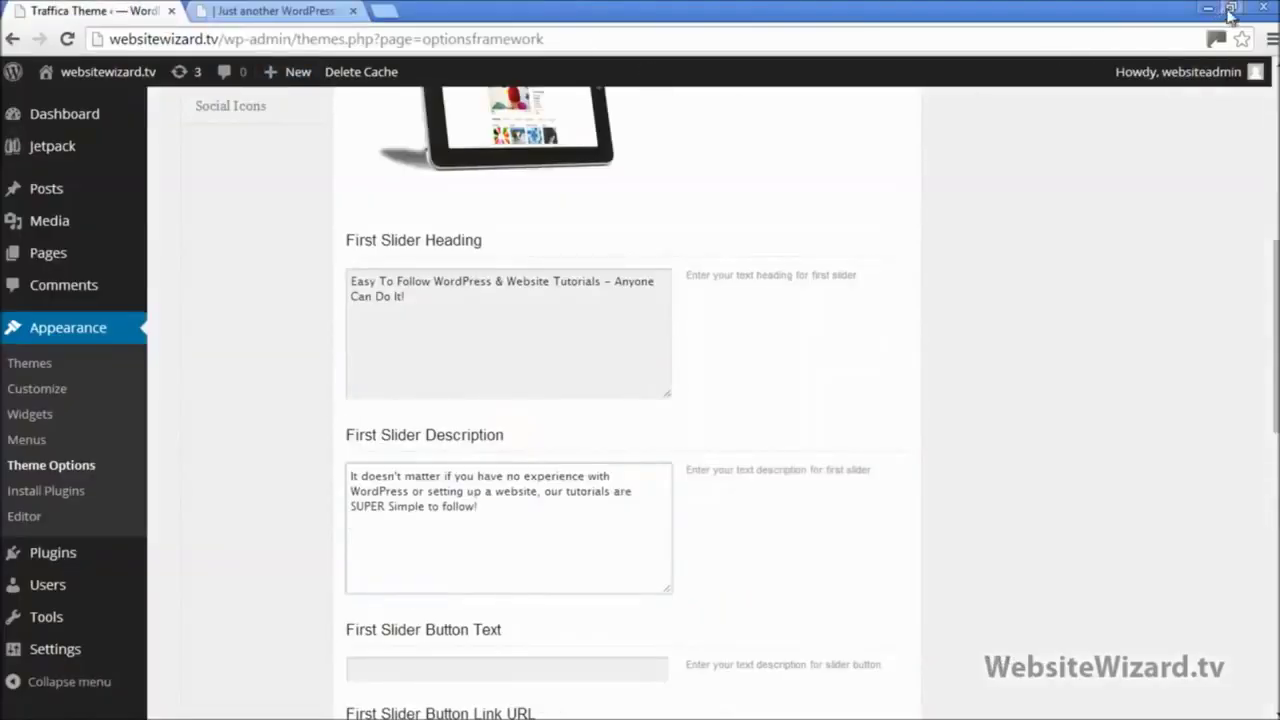
{"action": "left_click", "coordinate": [1231, 7]}
Step: Copy 'Learn More!' from Notepad into First Slider Button Text and save all changes
{"action": "left_click_drag", "start_coordinate": [526, 412], "coordinate": [440, 414]}
{"action": "key", "text": "ctrl+c"}
{"action": "scroll", "coordinate": [529, 558], "scroll_direction": "down", "scroll_amount": 3}
{"action": "left_click", "coordinate": [472, 382]}
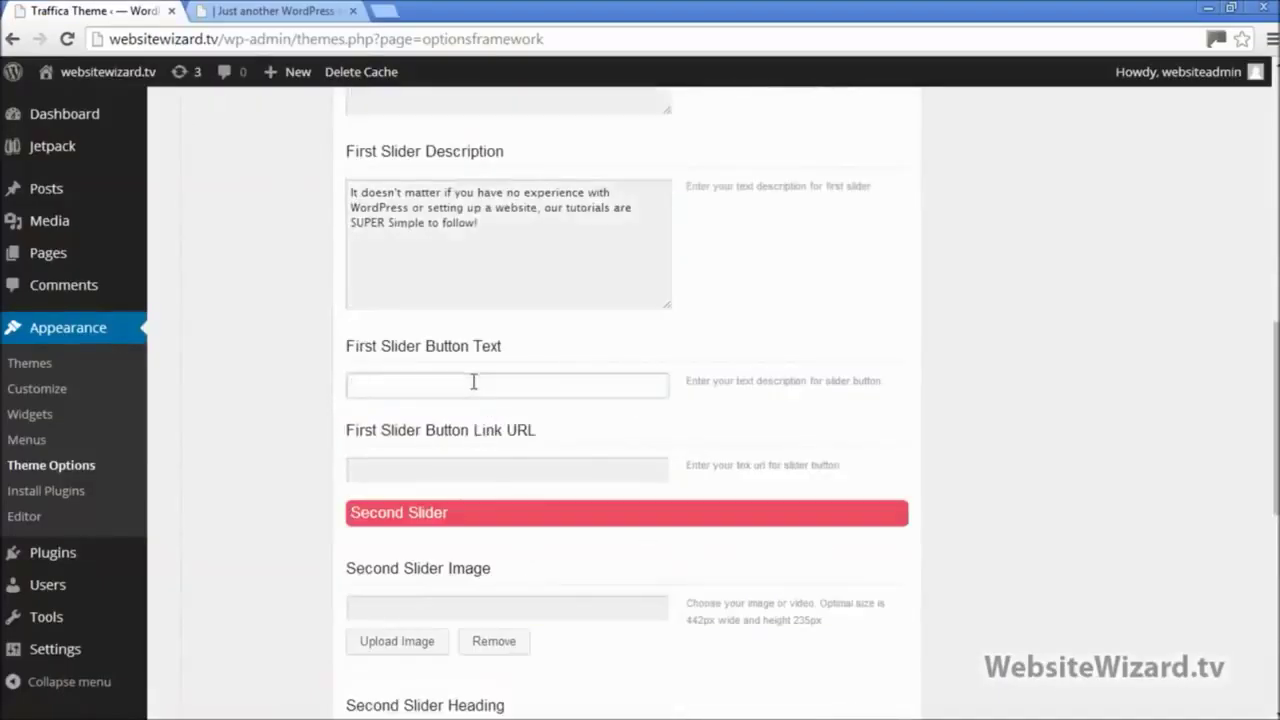
{"action": "key", "text": "ctrl+v"}
{"action": "left_click", "coordinate": [409, 467]}
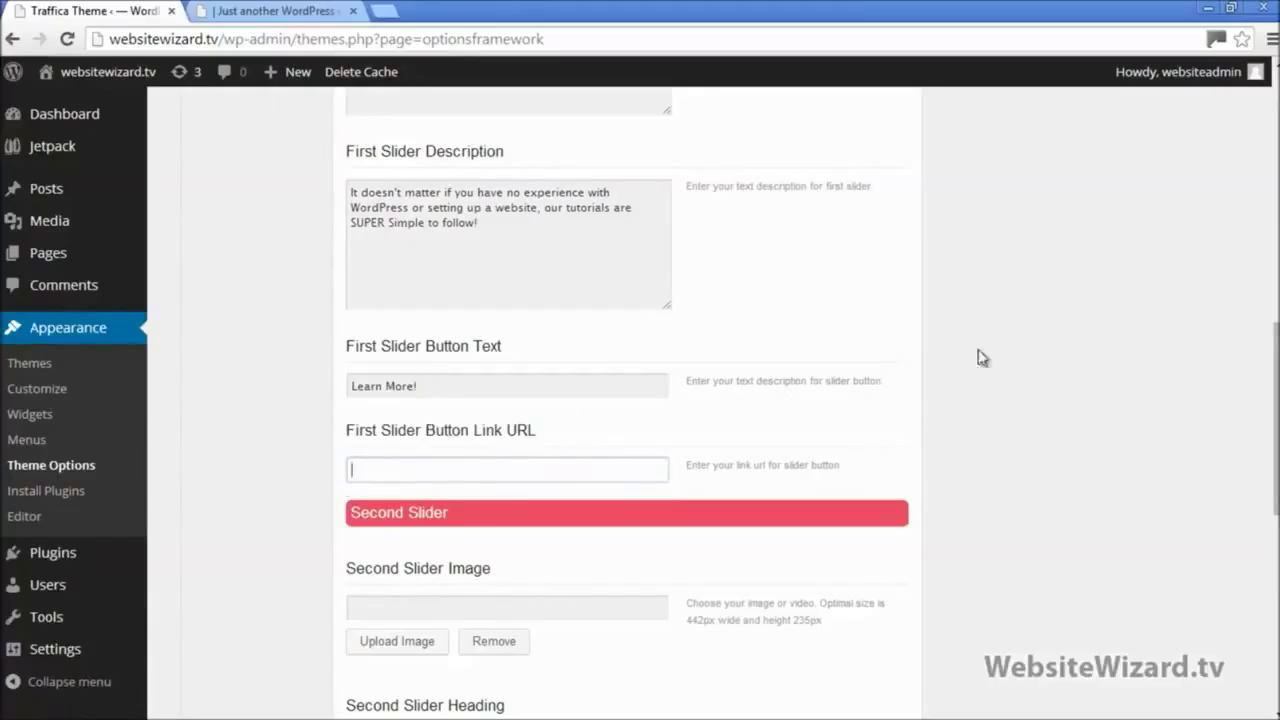
{"action": "scroll", "coordinate": [1270, 380], "scroll_direction": "down", "scroll_amount": 2}
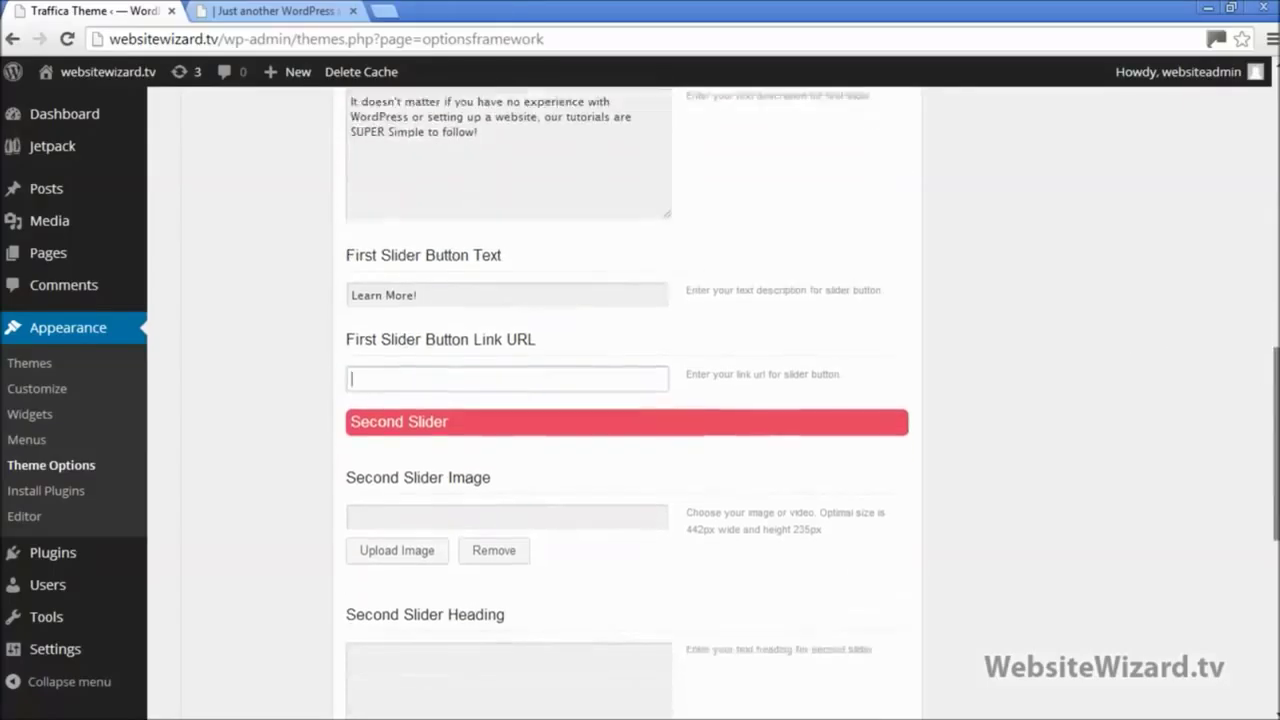
{"action": "scroll", "coordinate": [640, 400], "scroll_direction": "down", "scroll_amount": 2}
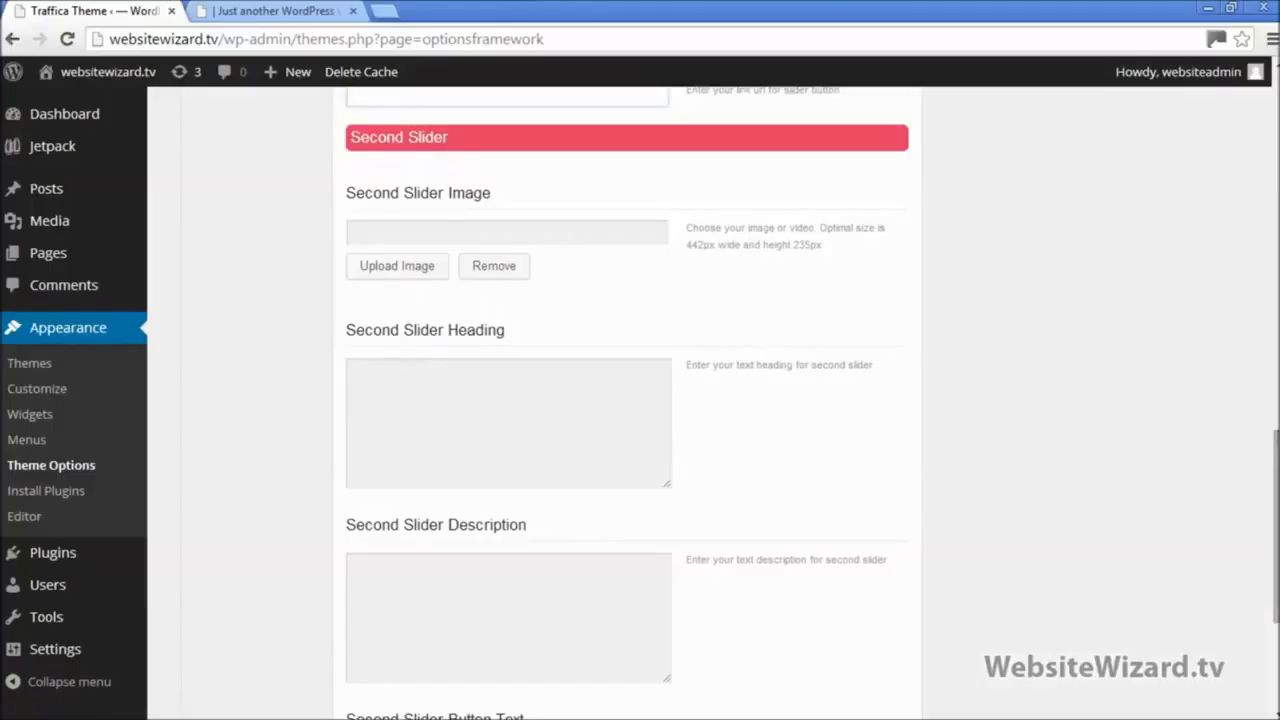
{"action": "scroll", "coordinate": [1100, 568], "scroll_direction": "down", "scroll_amount": 3}
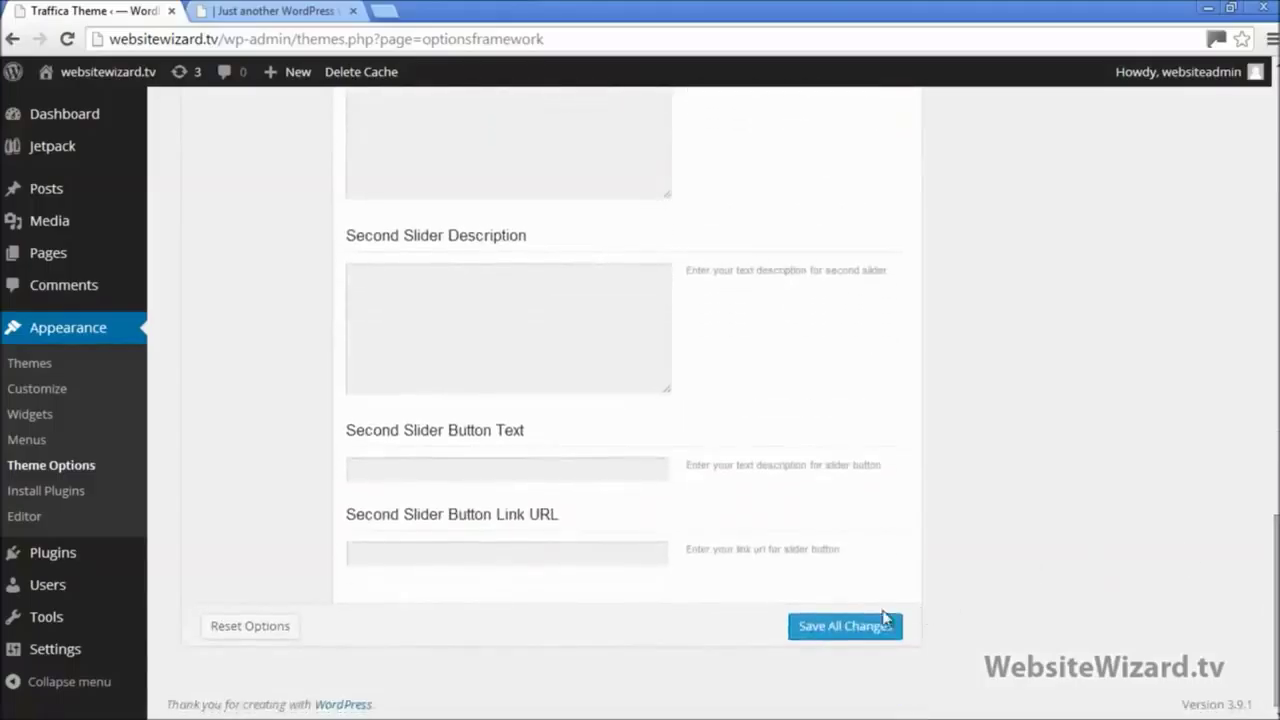
{"action": "left_click", "coordinate": [865, 625]}
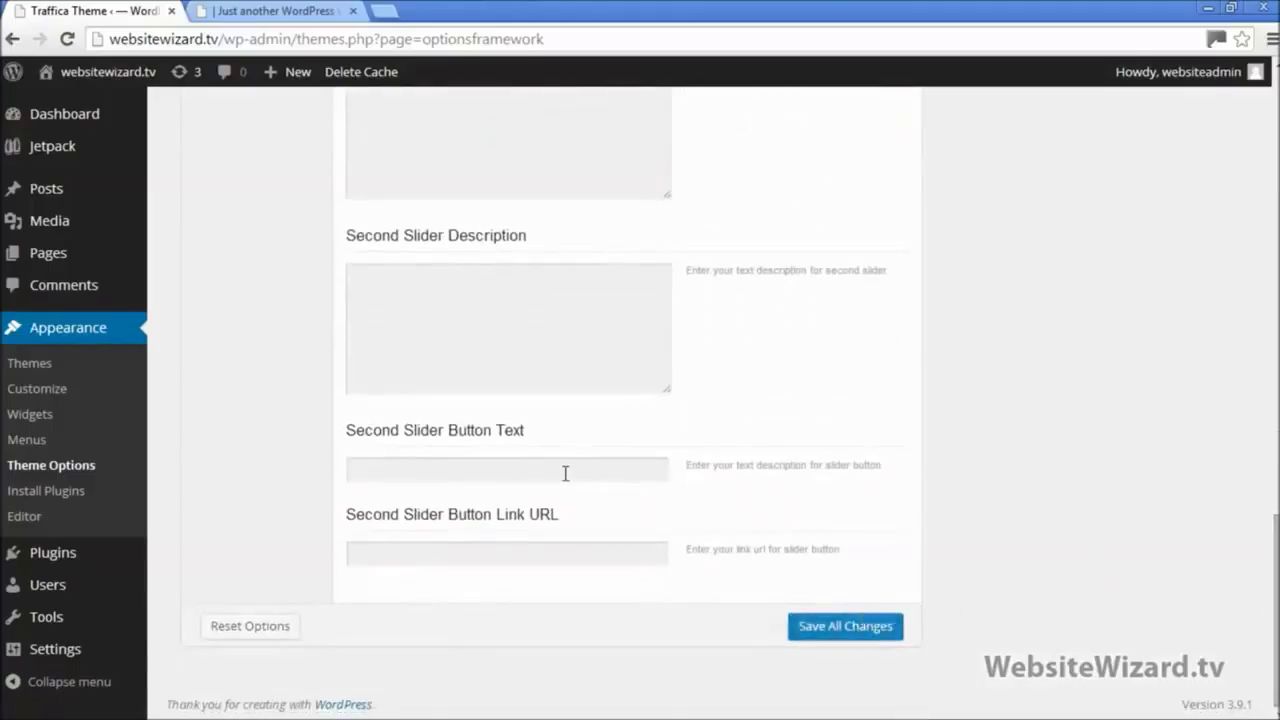
{"action": "left_click", "coordinate": [275, 11]}
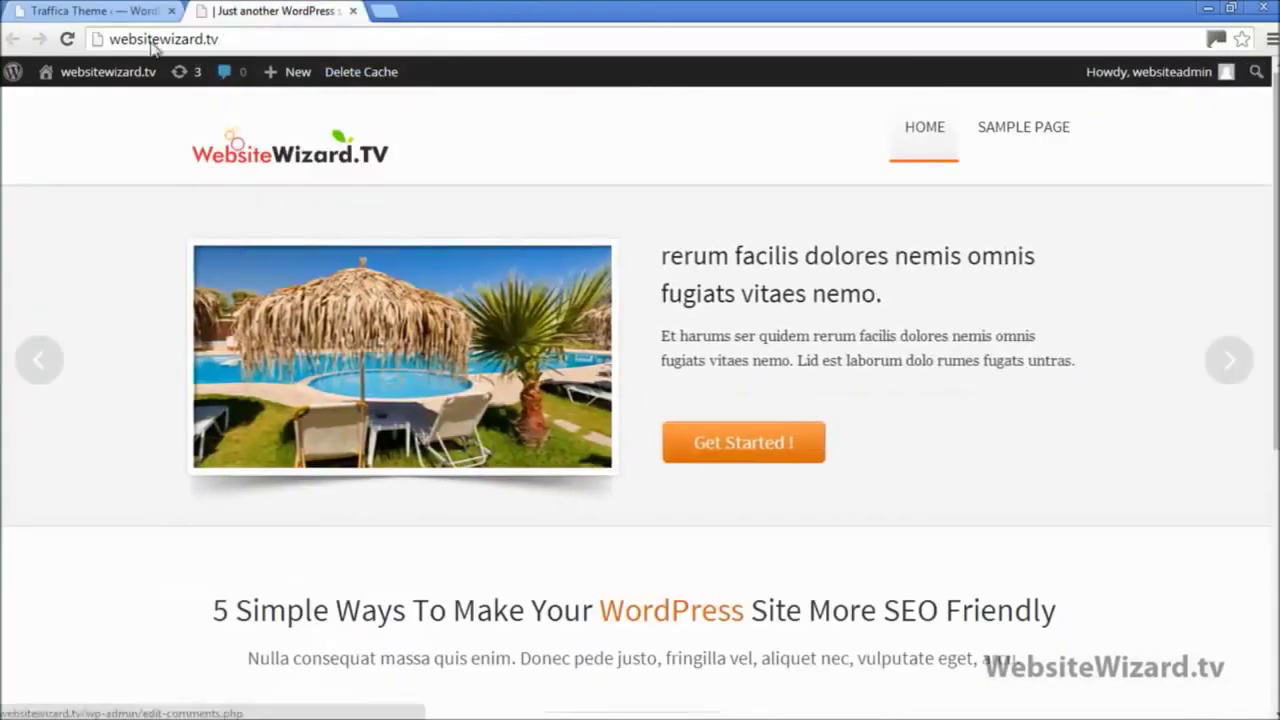
{"action": "left_click", "coordinate": [67, 39]}
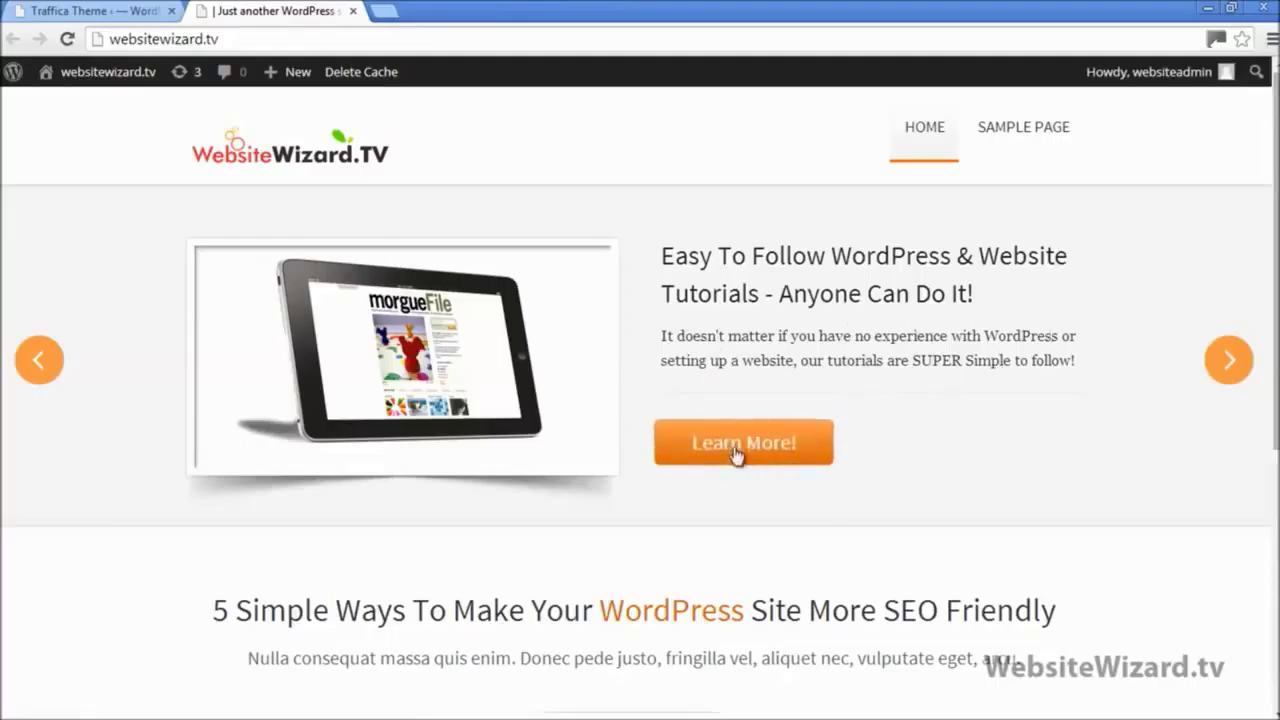
{"action": "left_click", "coordinate": [1229, 362]}
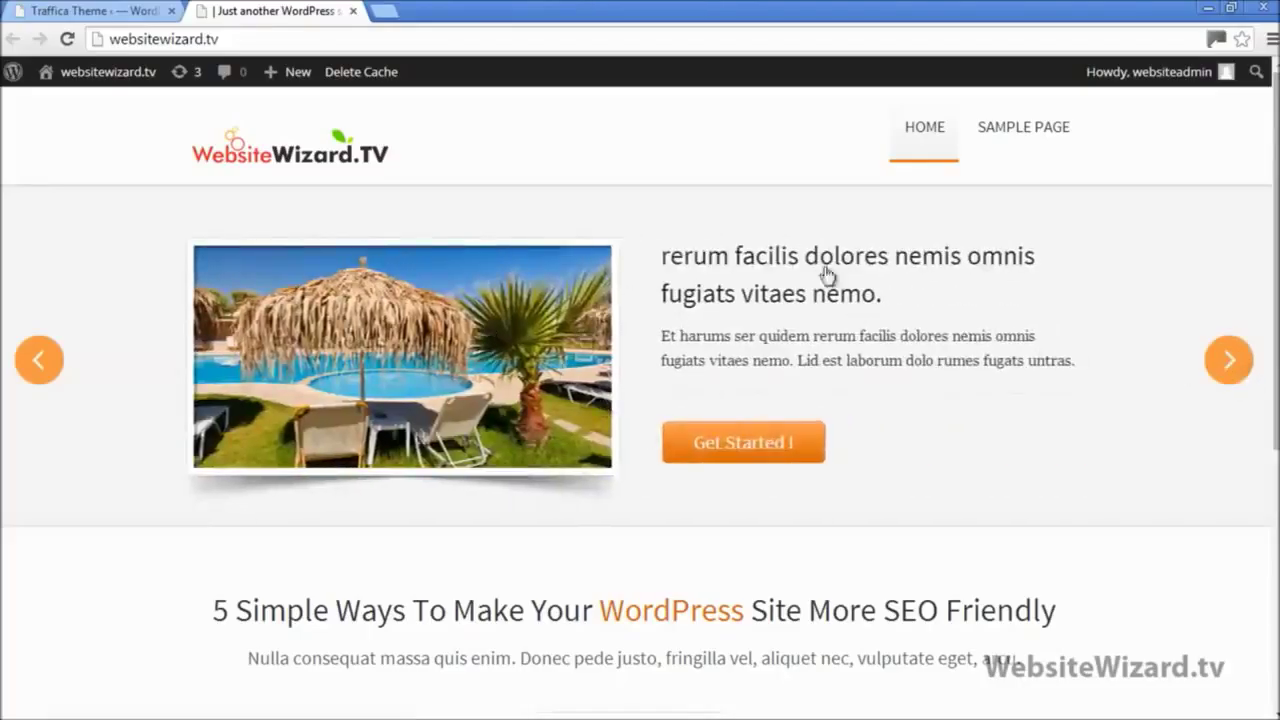
{"action": "left_click", "coordinate": [80, 11]}
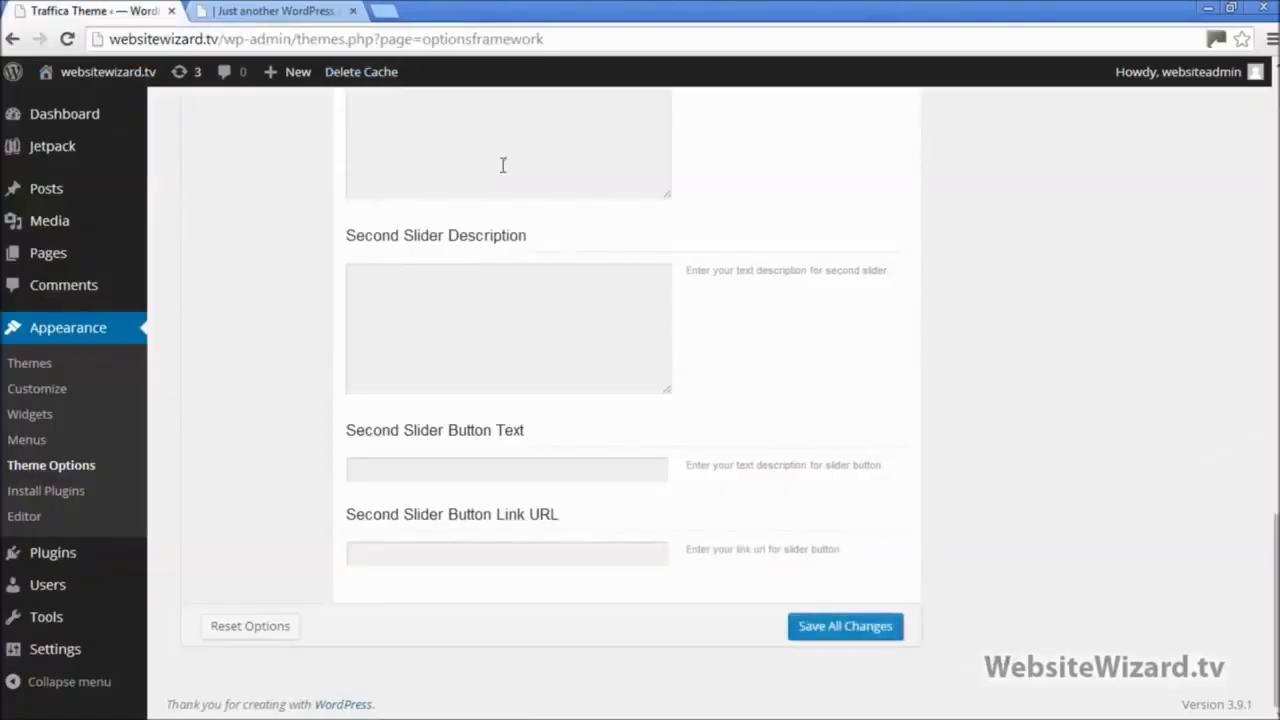
Step: Upload the 'success' image as the Second Slider Image and check the empty text fields
{"action": "left_click_drag", "start_coordinate": [1274, 622], "coordinate": [1274, 545]}
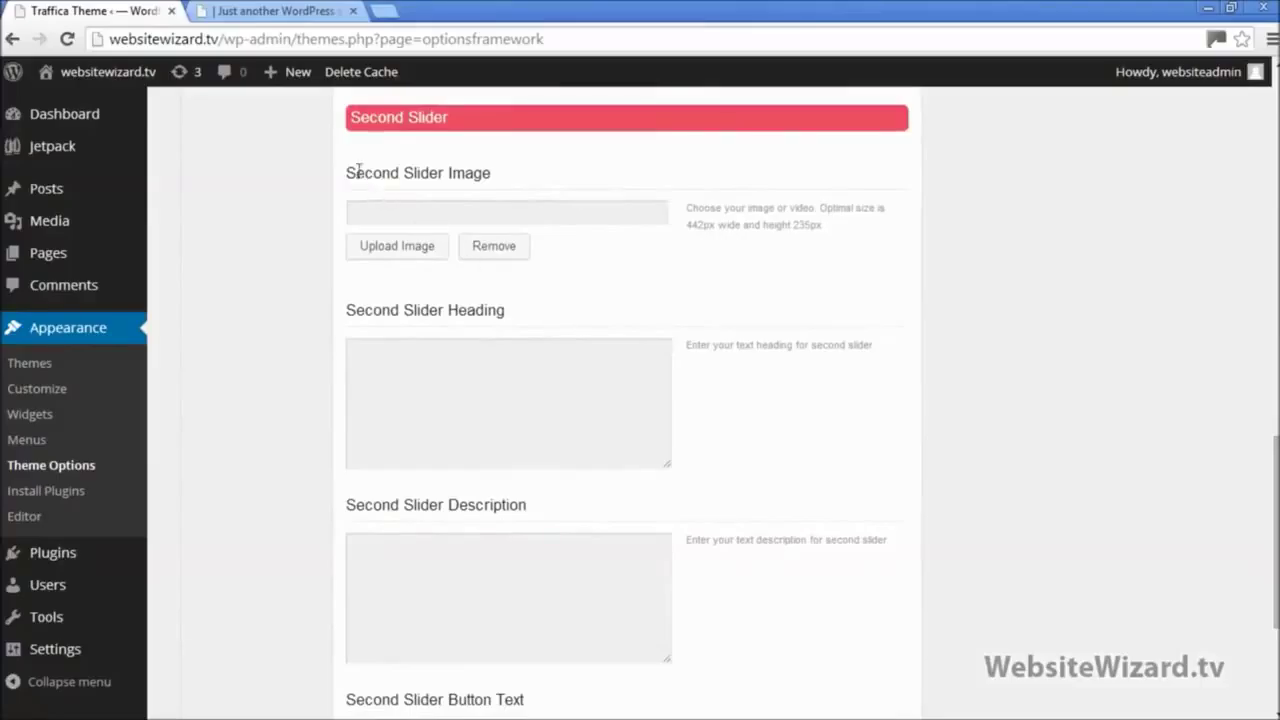
{"action": "left_click", "coordinate": [400, 252]}
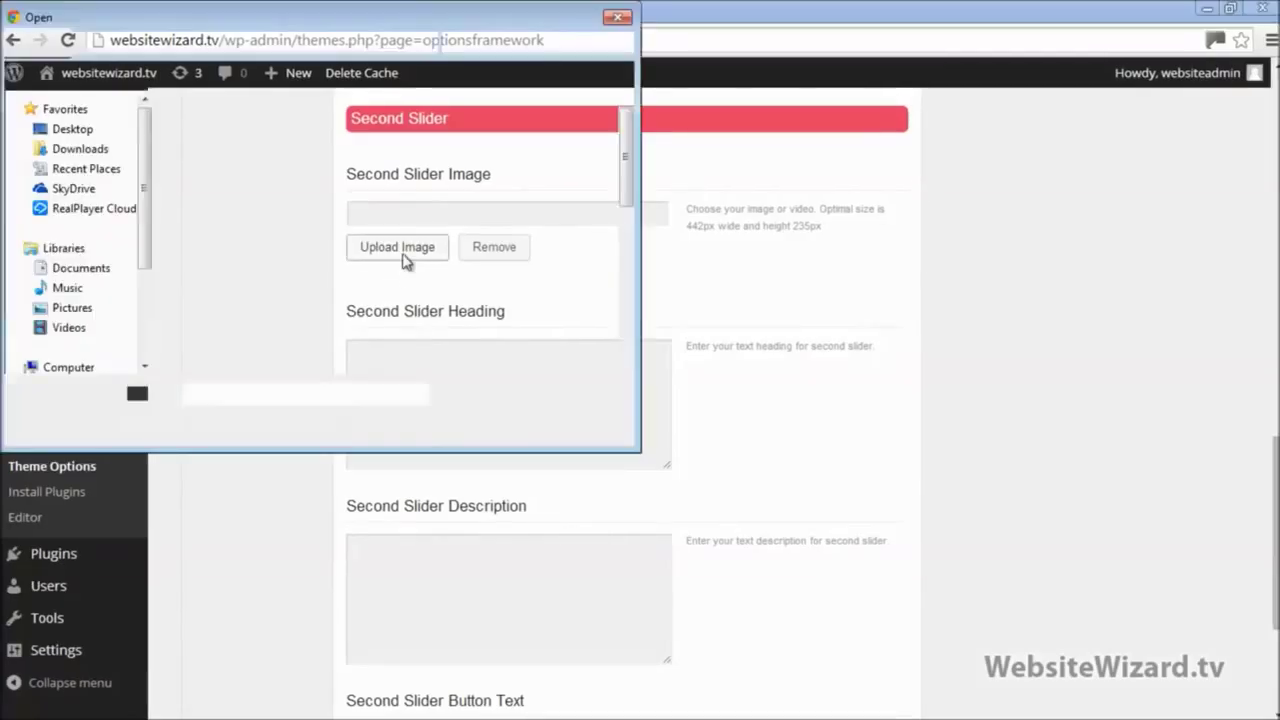
{"action": "scroll", "coordinate": [570, 213], "scroll_direction": "down", "scroll_amount": 10}
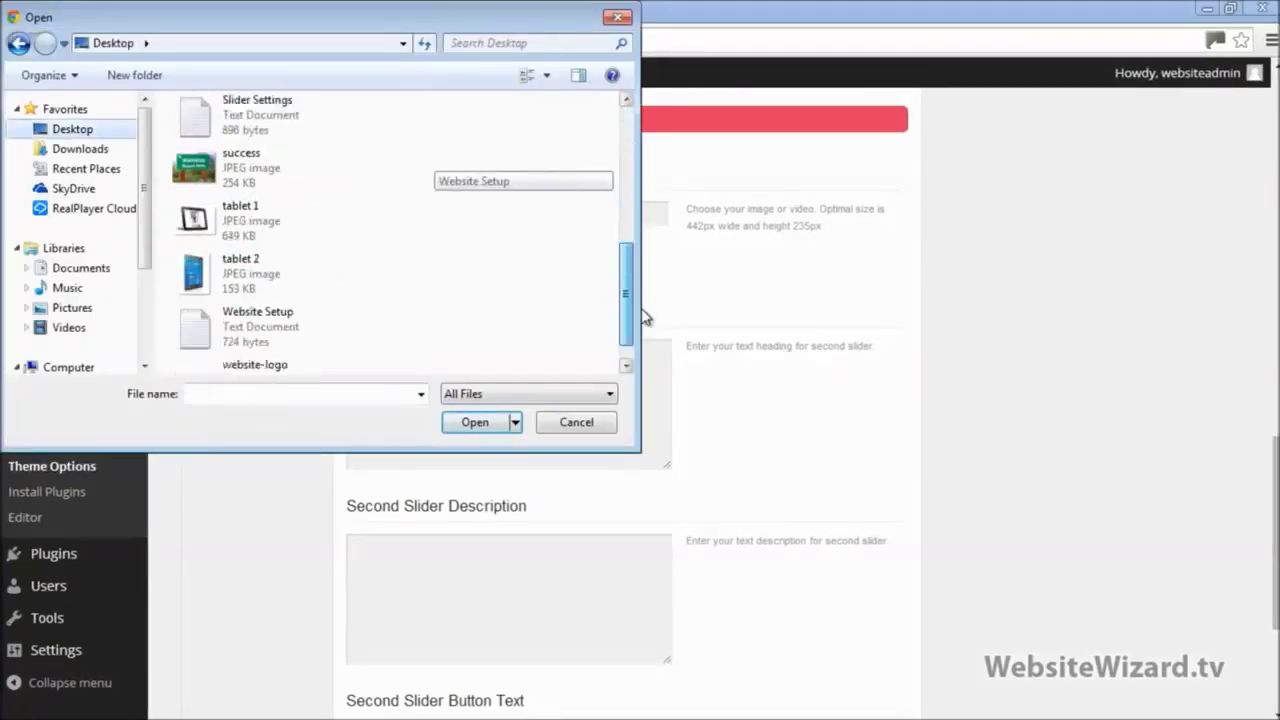
{"action": "double_click", "coordinate": [230, 135]}
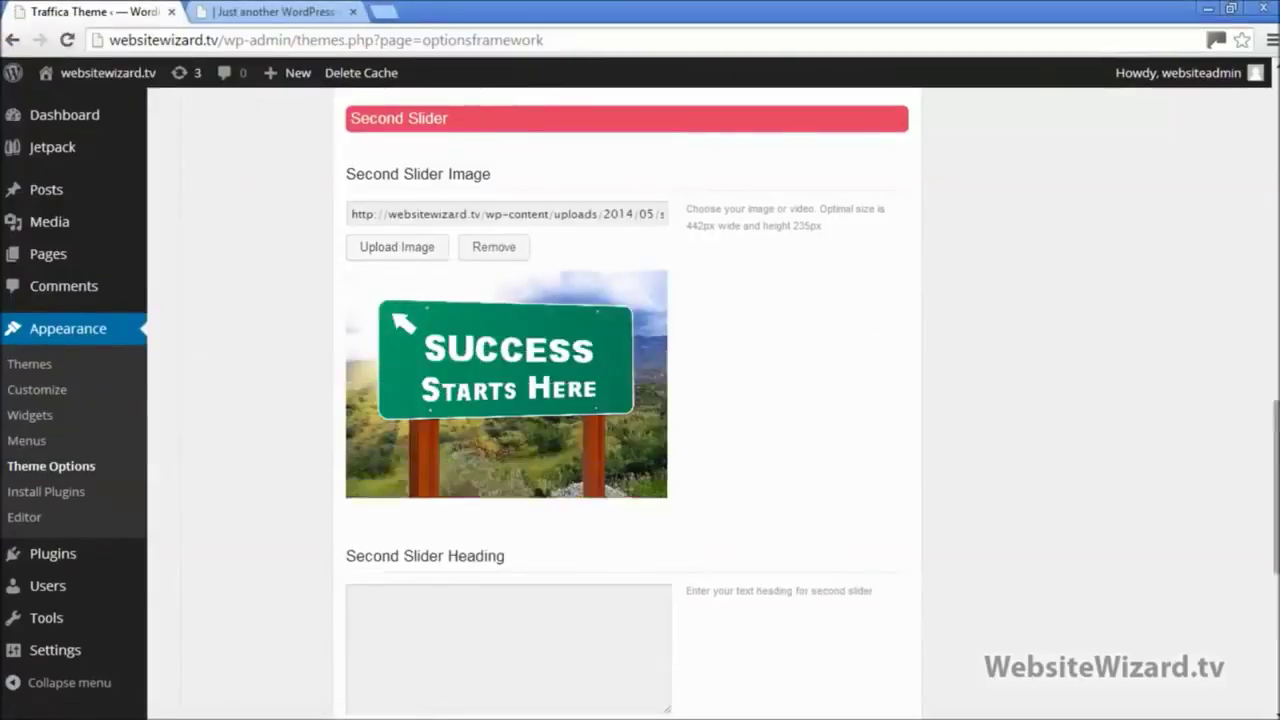
{"action": "scroll", "coordinate": [1157, 463], "scroll_direction": "down", "scroll_amount": 3}
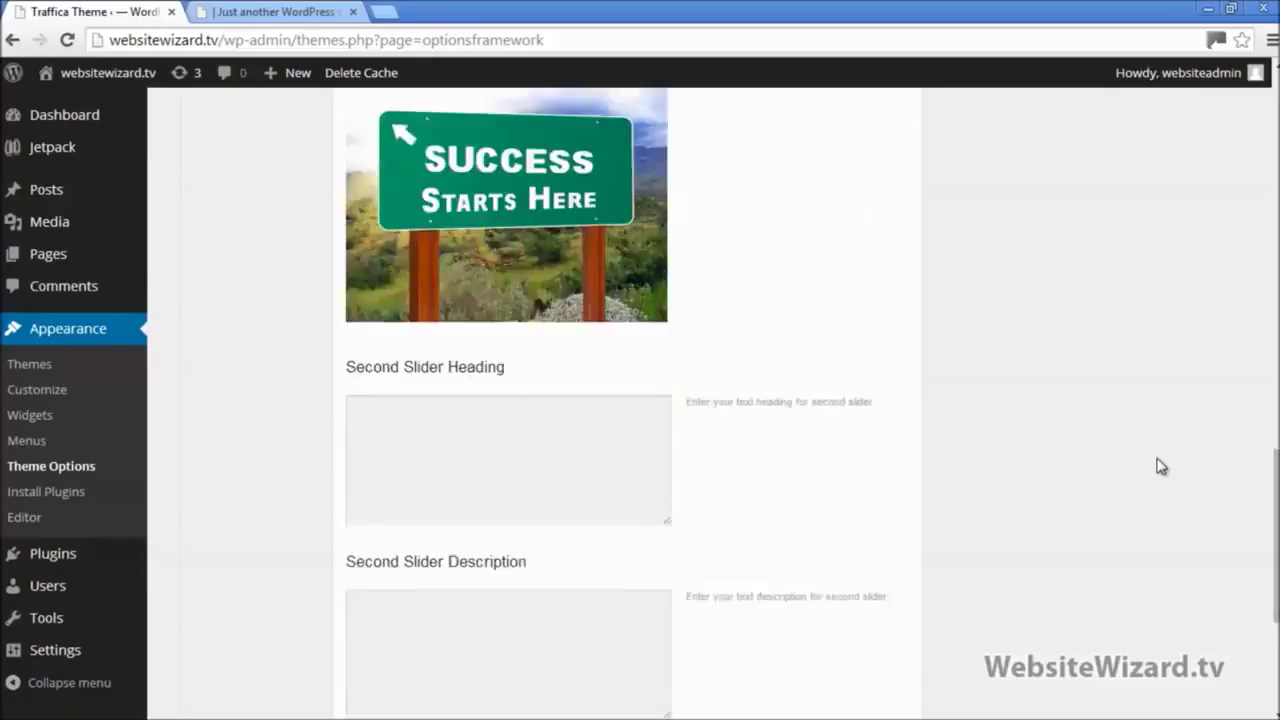
{"action": "scroll", "coordinate": [1092, 424], "scroll_direction": "down", "scroll_amount": 1}
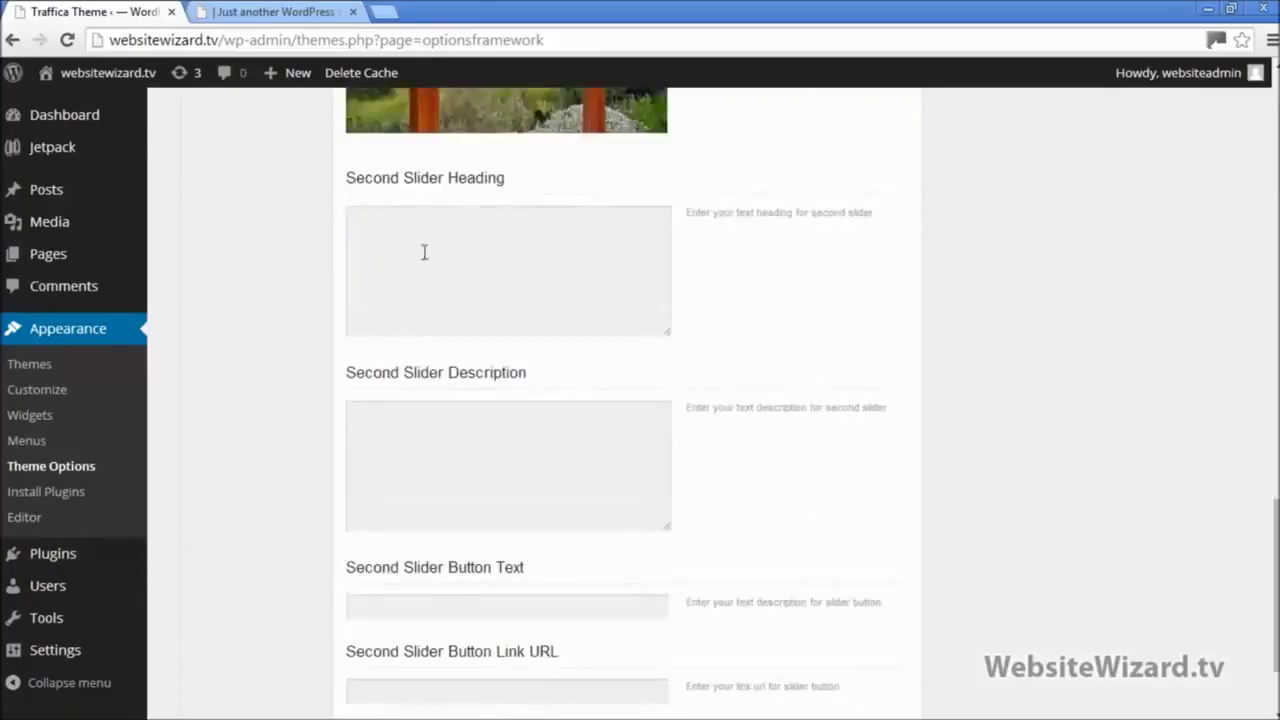
{"action": "left_click", "coordinate": [424, 252]}
{"action": "left_click", "coordinate": [420, 430]}
{"action": "left_click", "coordinate": [439, 605]}
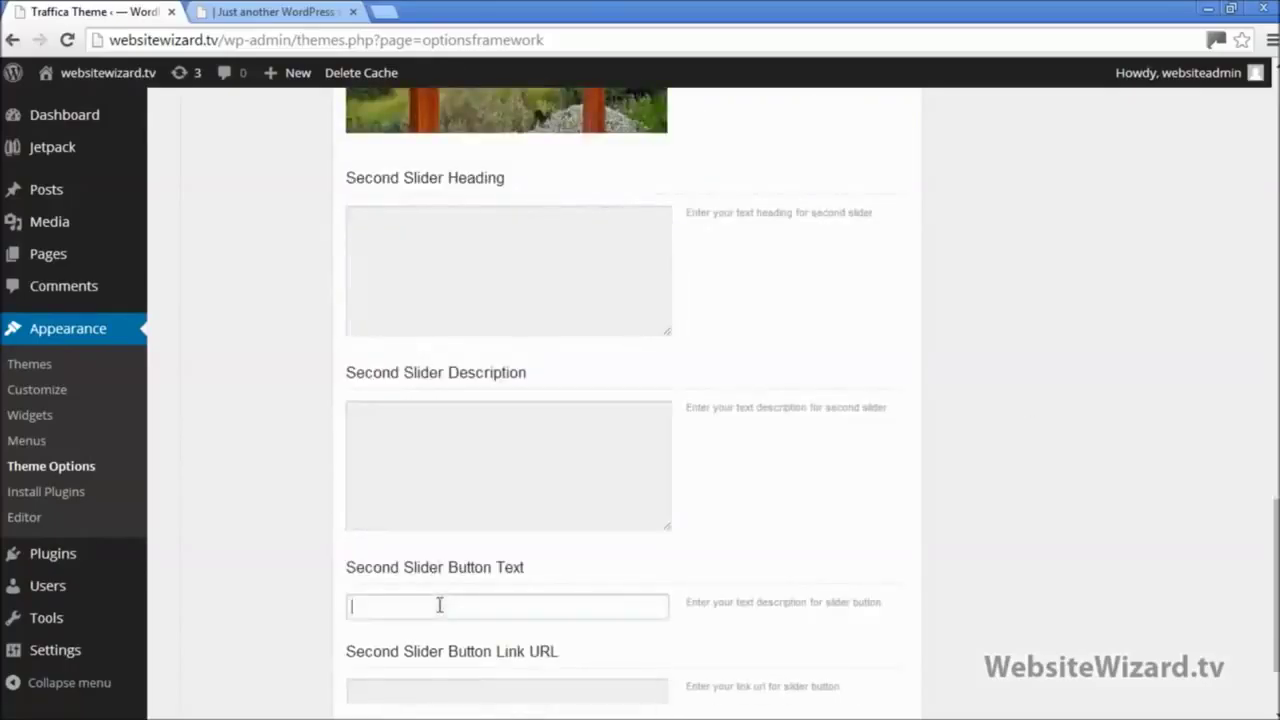
Step: Copy the second slider heading from Notepad into the Second Slider Heading field
{"action": "left_click", "coordinate": [1233, 8]}
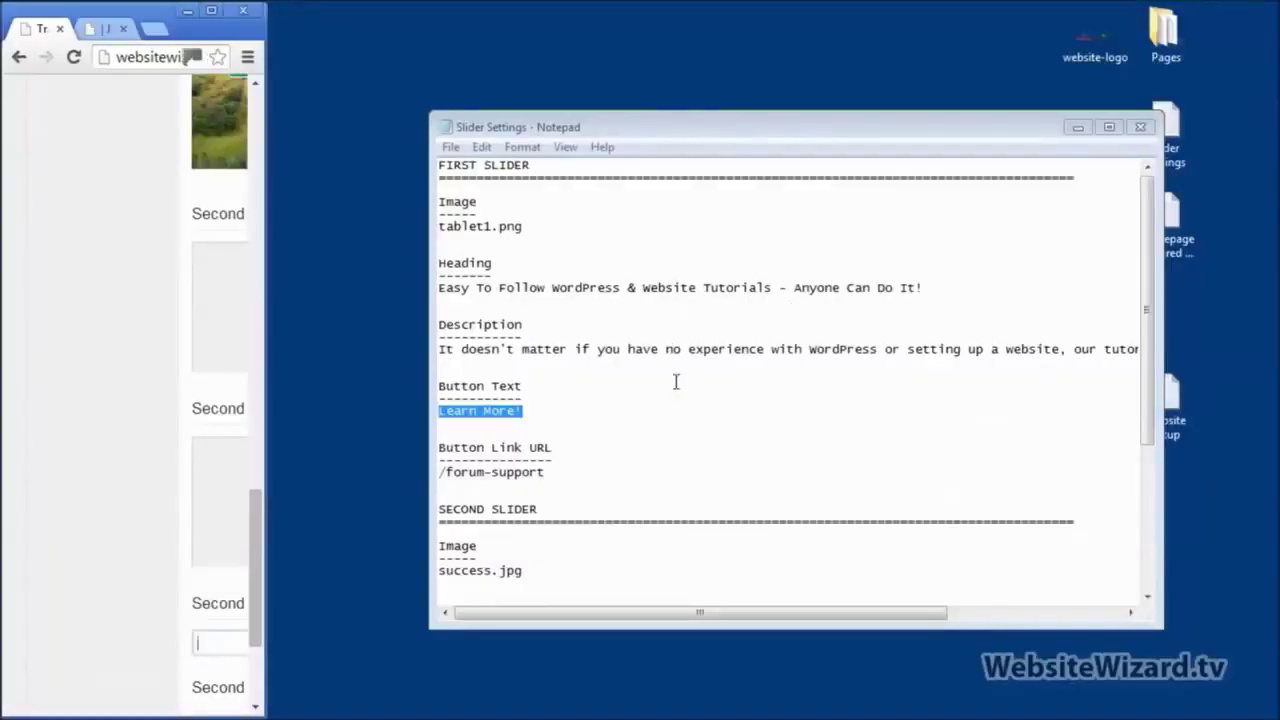
{"action": "left_click_drag", "start_coordinate": [1147, 330], "coordinate": [1149, 475]}
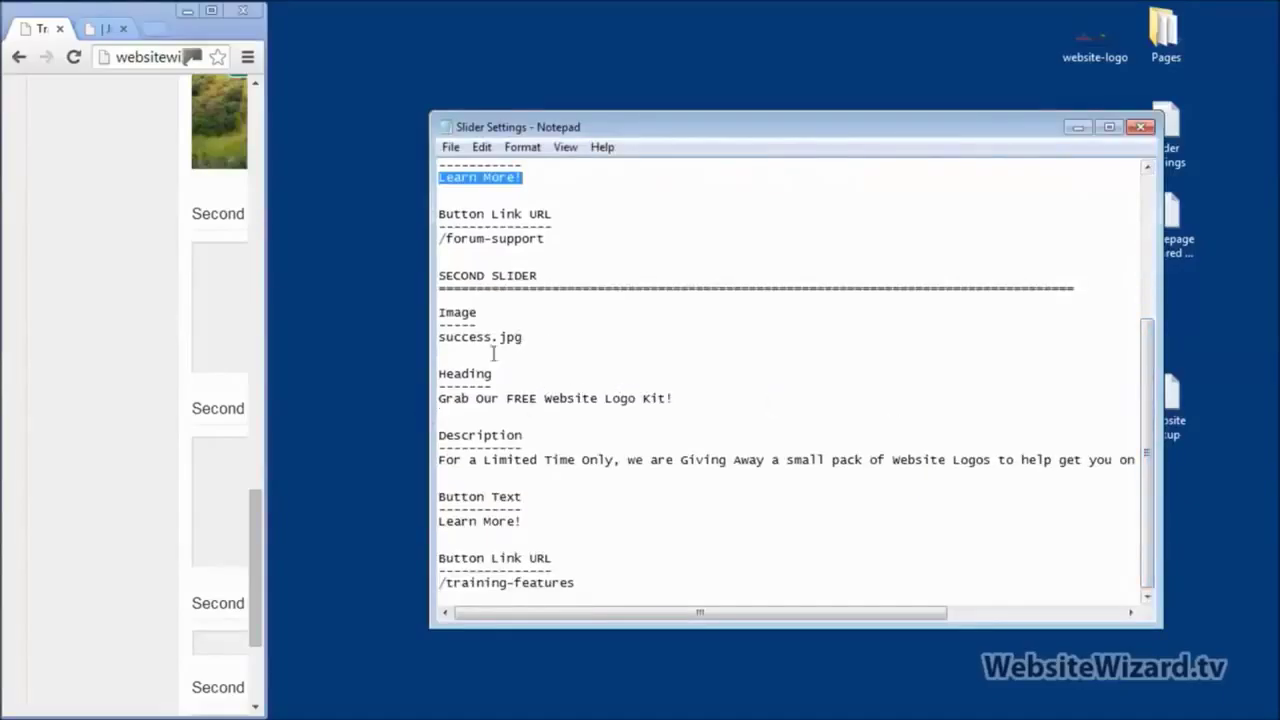
{"action": "left_click_drag", "start_coordinate": [531, 338], "coordinate": [425, 336]}
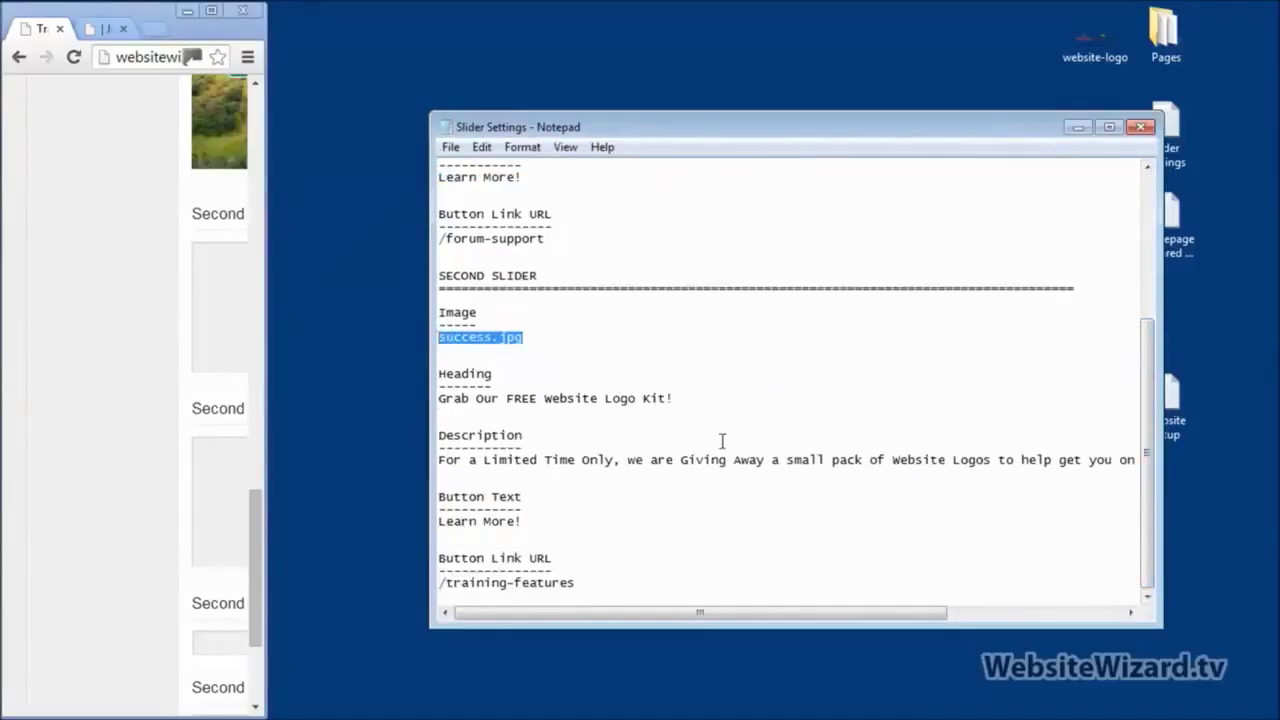
{"action": "left_click_drag", "start_coordinate": [684, 397], "coordinate": [433, 403]}
{"action": "key", "text": "ctrl+c"}
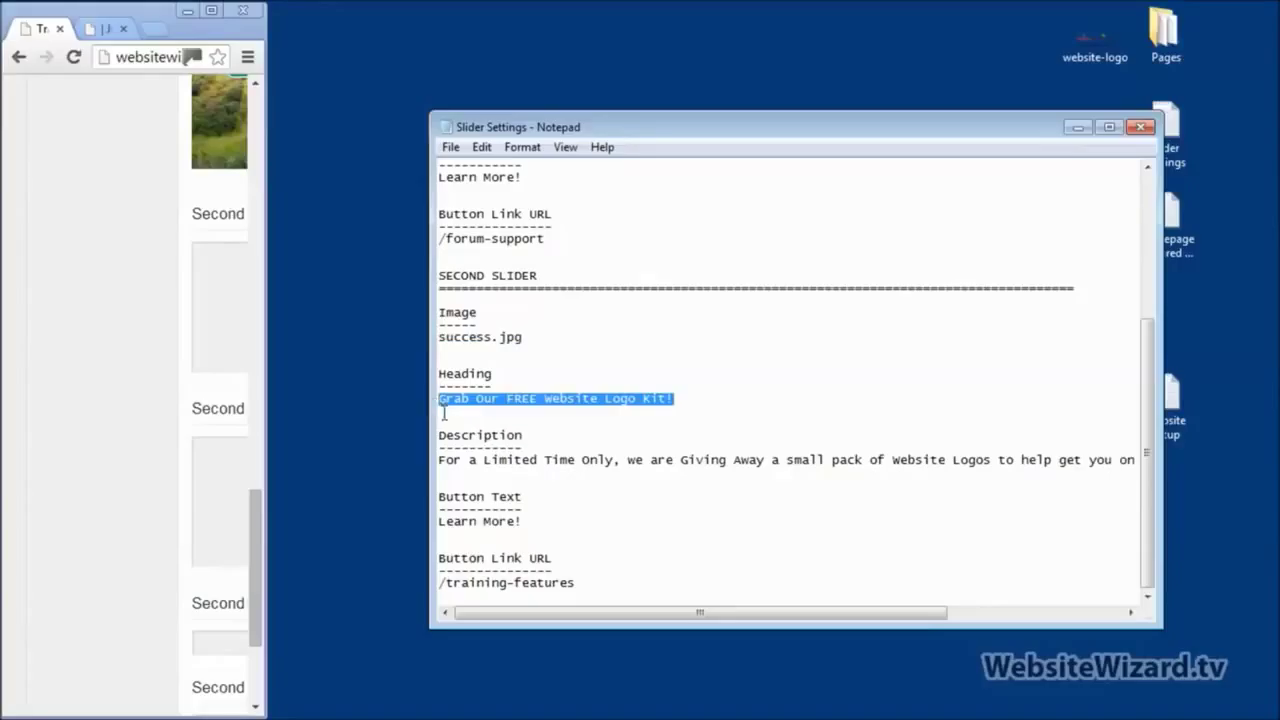
{"action": "left_click", "coordinate": [209, 12]}
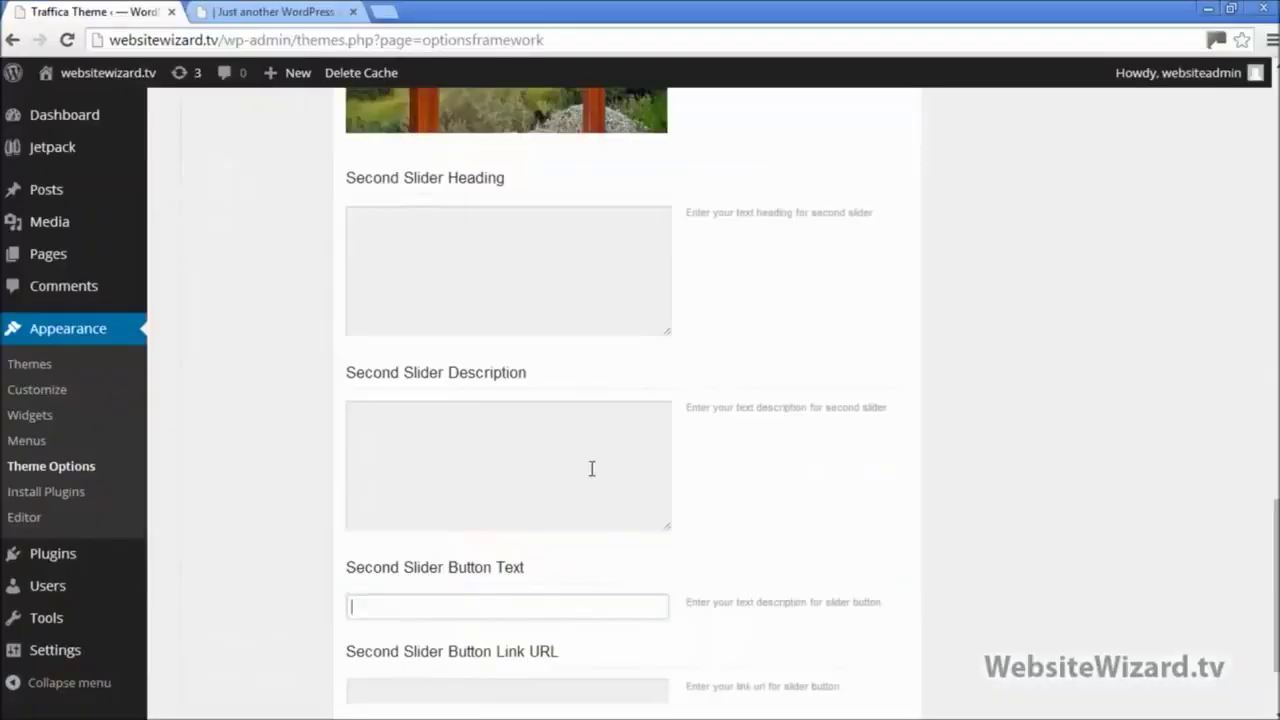
{"action": "left_click", "coordinate": [422, 289]}
{"action": "key", "text": "ctrl+v"}
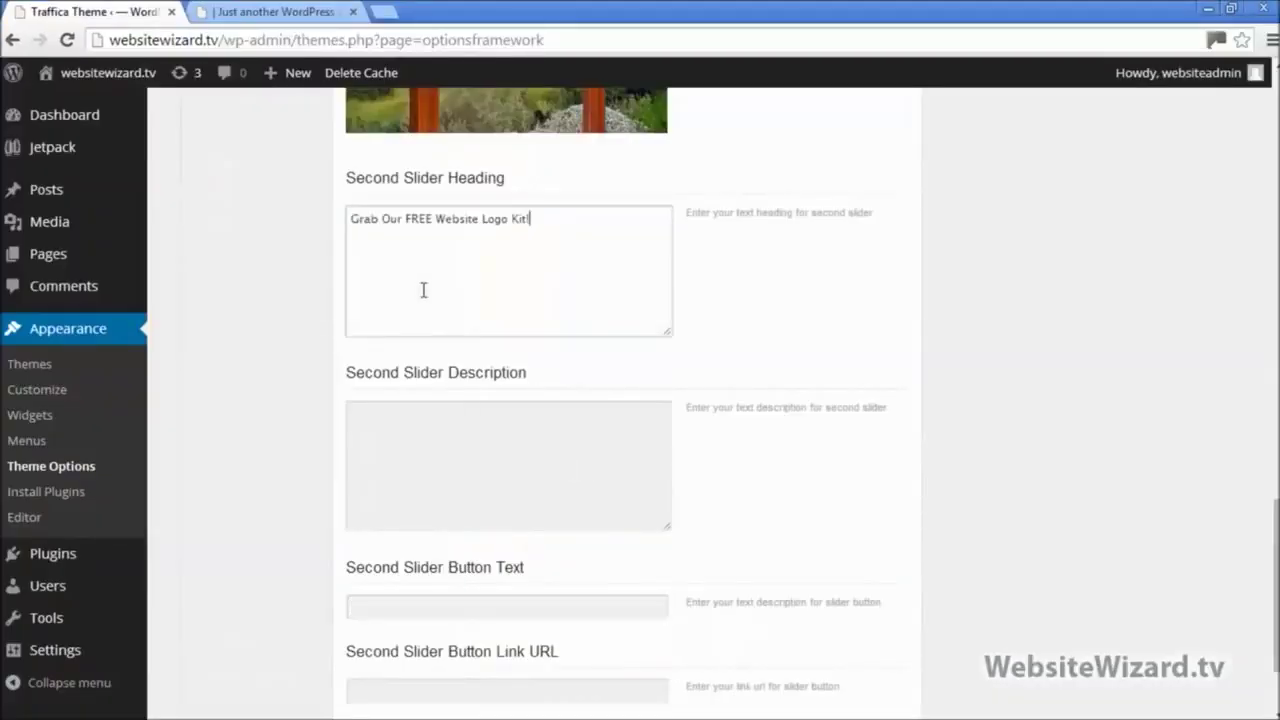
Step: Copy the second slider description line into the Second Slider Description field
{"action": "left_click", "coordinate": [1231, 9]}
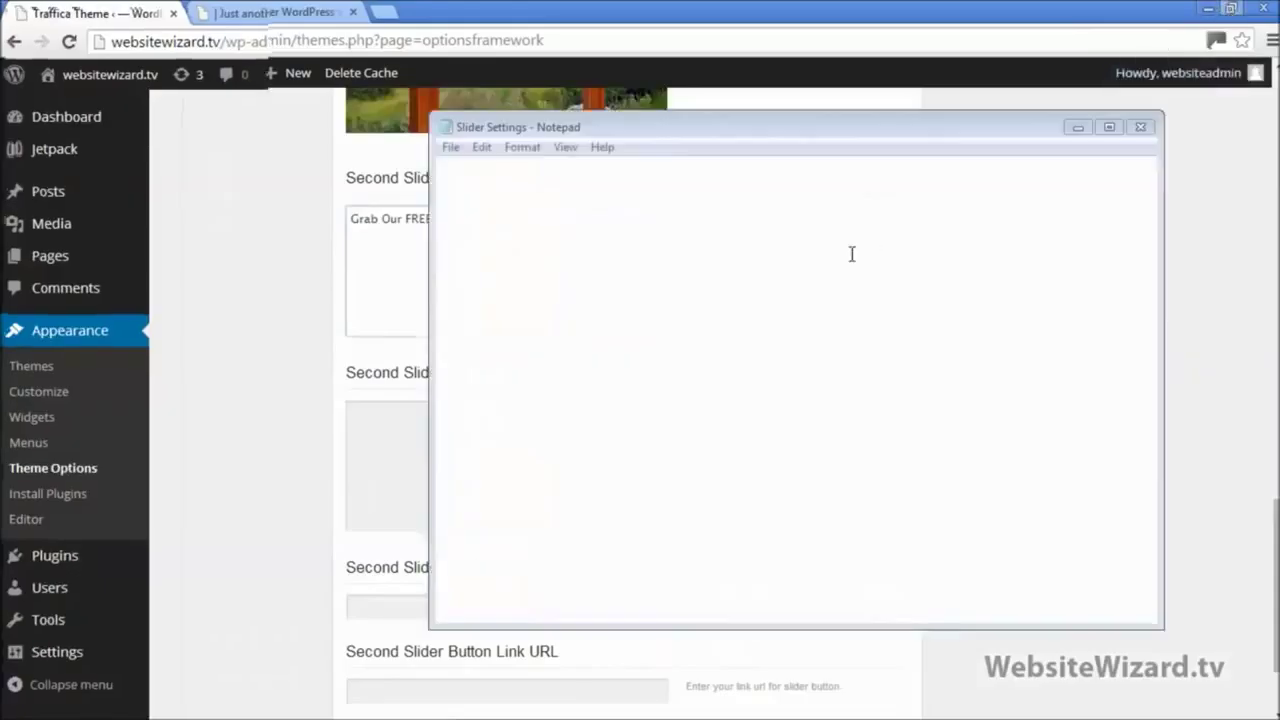
{"action": "left_click", "coordinate": [438, 460]}
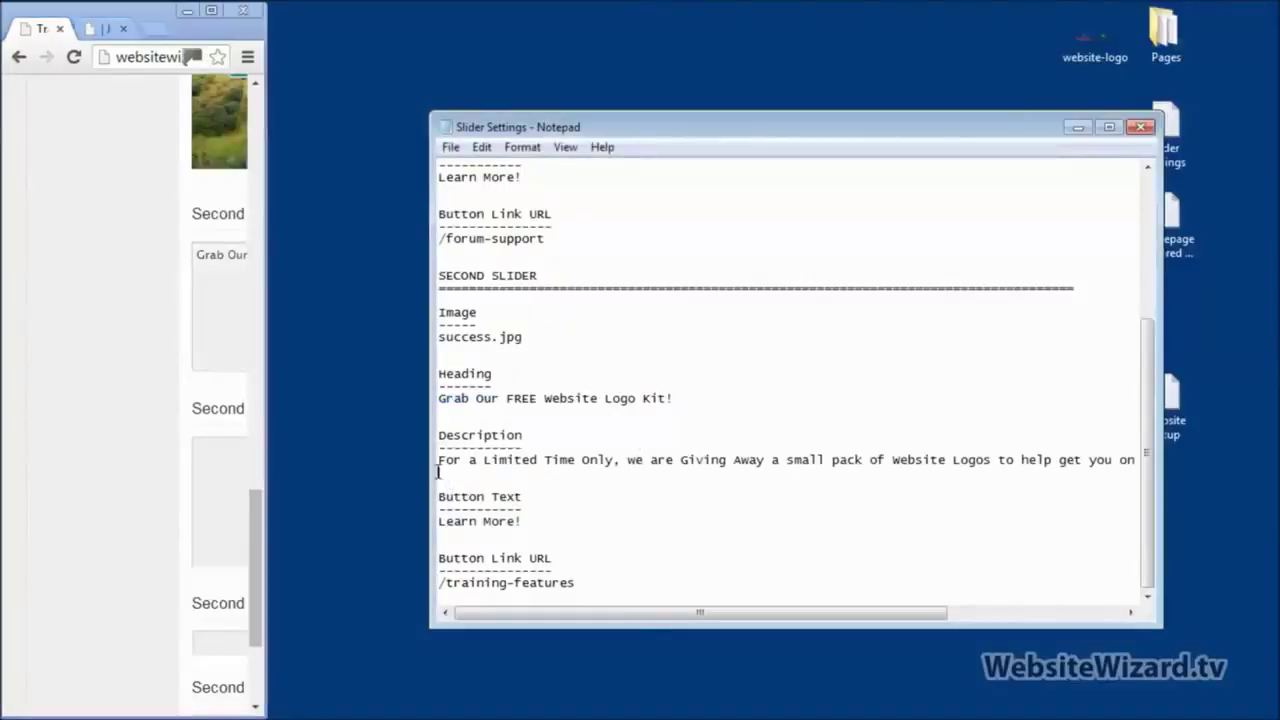
{"action": "key", "text": "shift+End"}
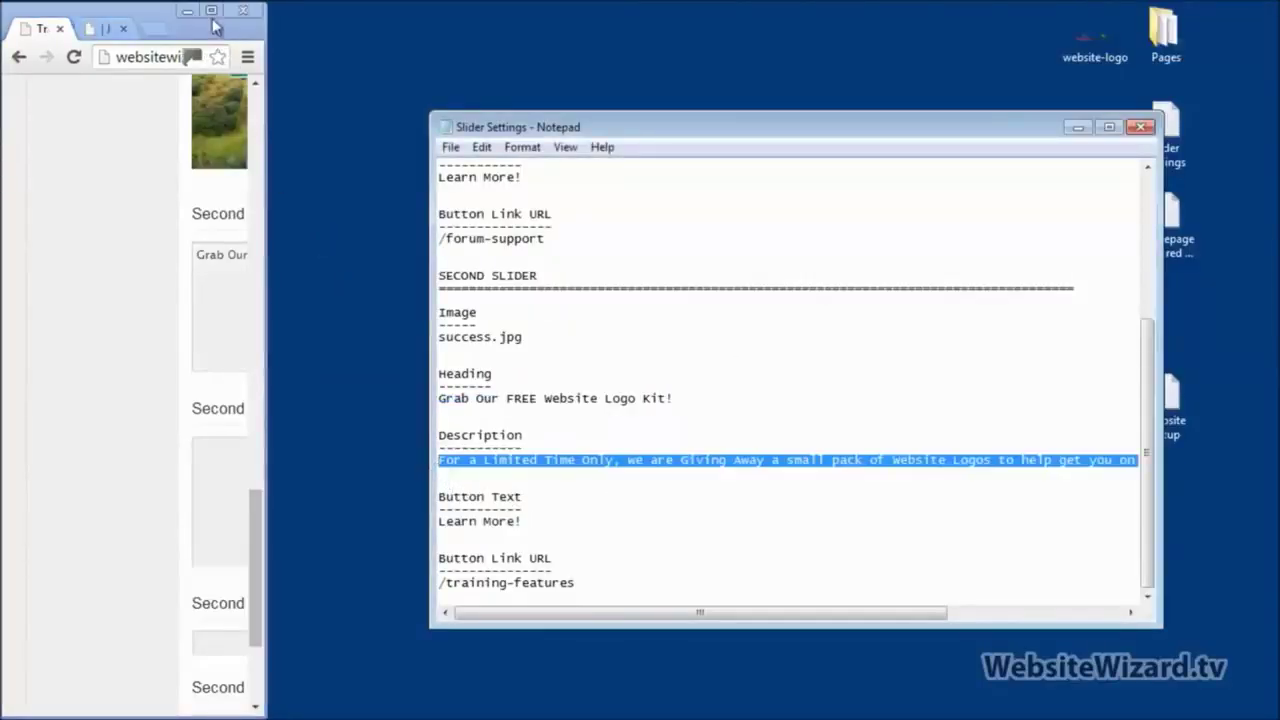
{"action": "left_click", "coordinate": [211, 10]}
{"action": "left_click", "coordinate": [489, 474]}
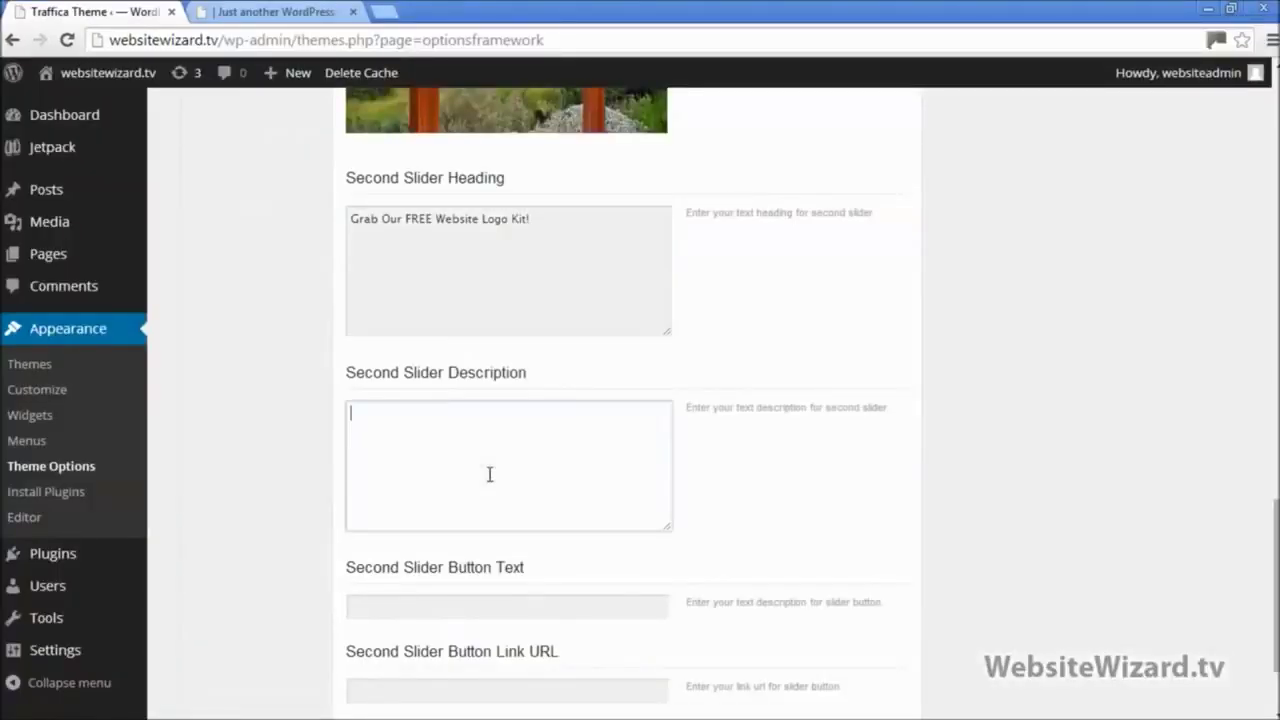
{"action": "type", "text": "For a Limited Time Only, we are Giving Away a small pack of Website Logos to help get you on your way!"}
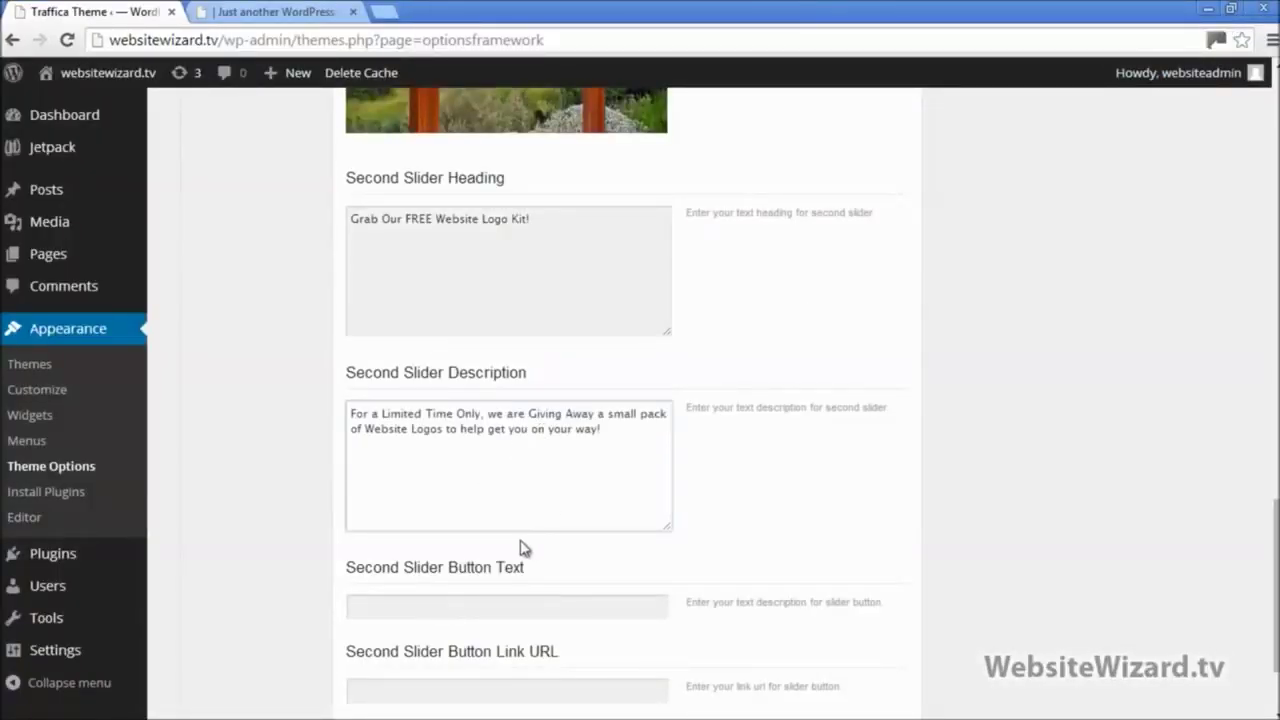
Step: Reuse the first slider's 'Learn More!' as Second Slider Button Text and save all changes
{"action": "scroll", "coordinate": [520, 548], "scroll_direction": "up", "scroll_amount": 6}
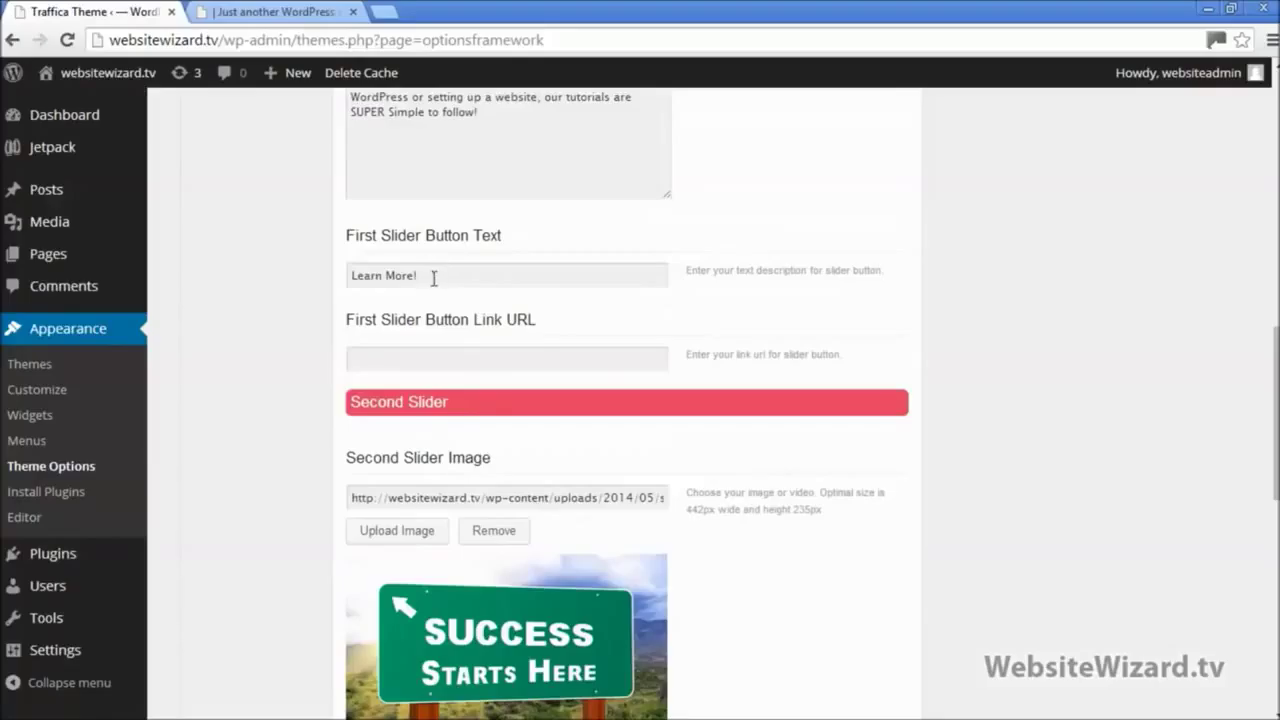
{"action": "left_click_drag", "start_coordinate": [434, 278], "coordinate": [336, 279]}
{"action": "key", "text": "ctrl+c"}
{"action": "scroll", "coordinate": [414, 323], "scroll_direction": "down", "scroll_amount": 8}
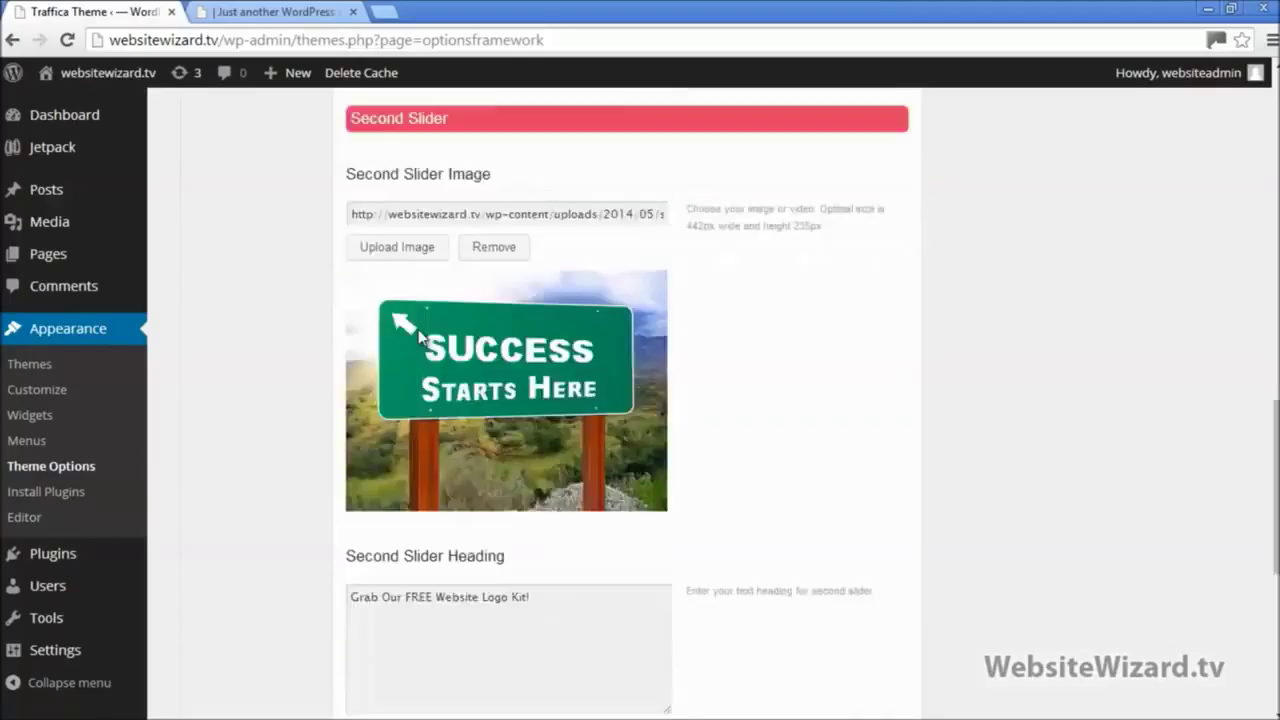
{"action": "left_click", "coordinate": [418, 480]}
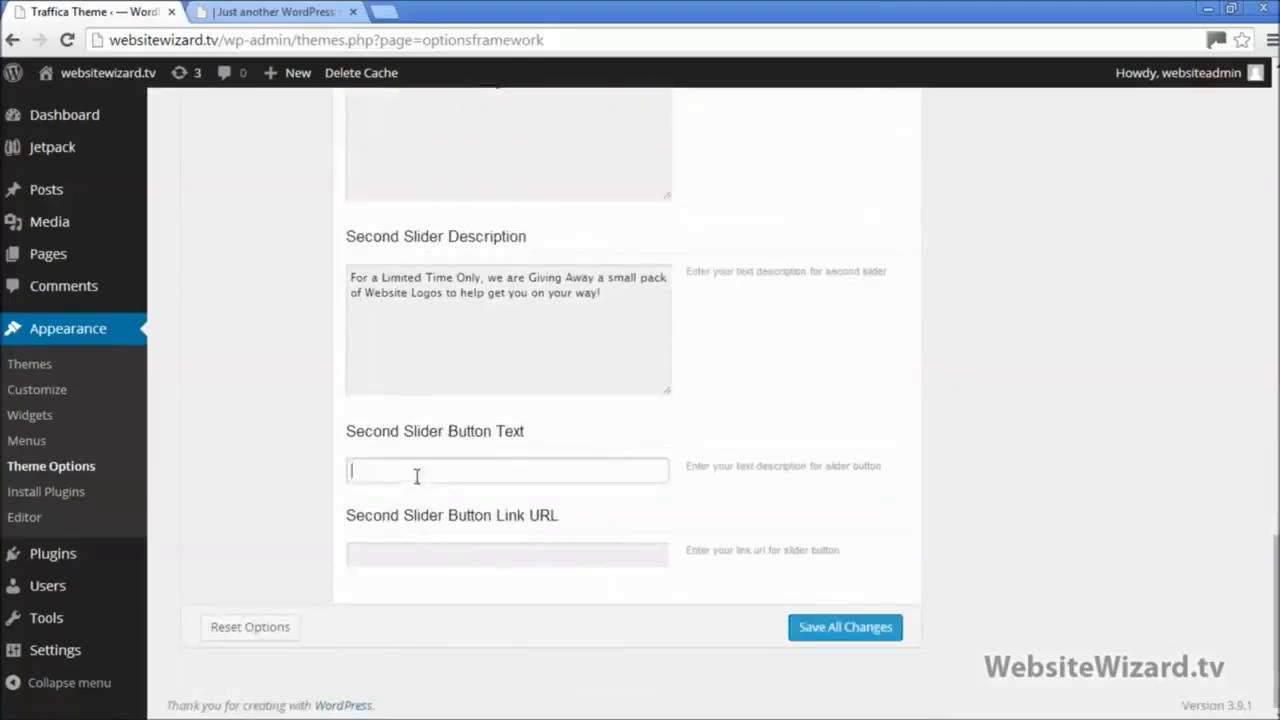
{"action": "key", "text": "ctrl+v"}
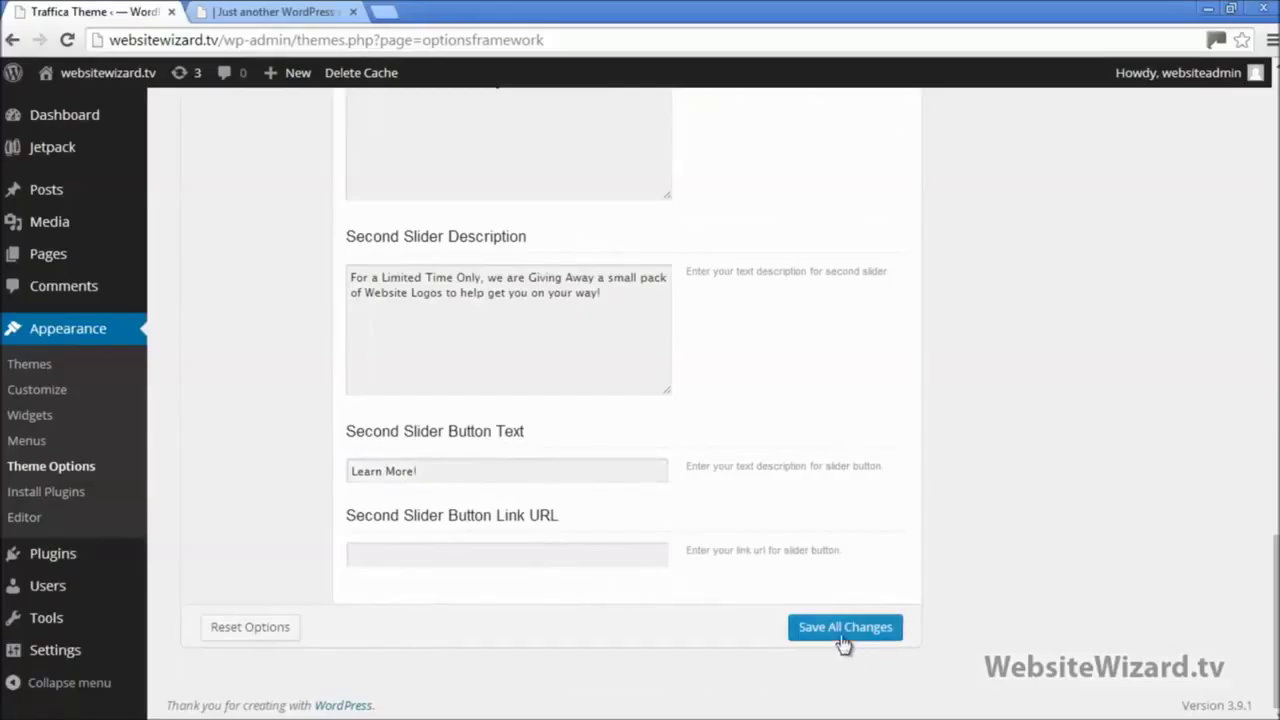
{"action": "left_click", "coordinate": [846, 638]}
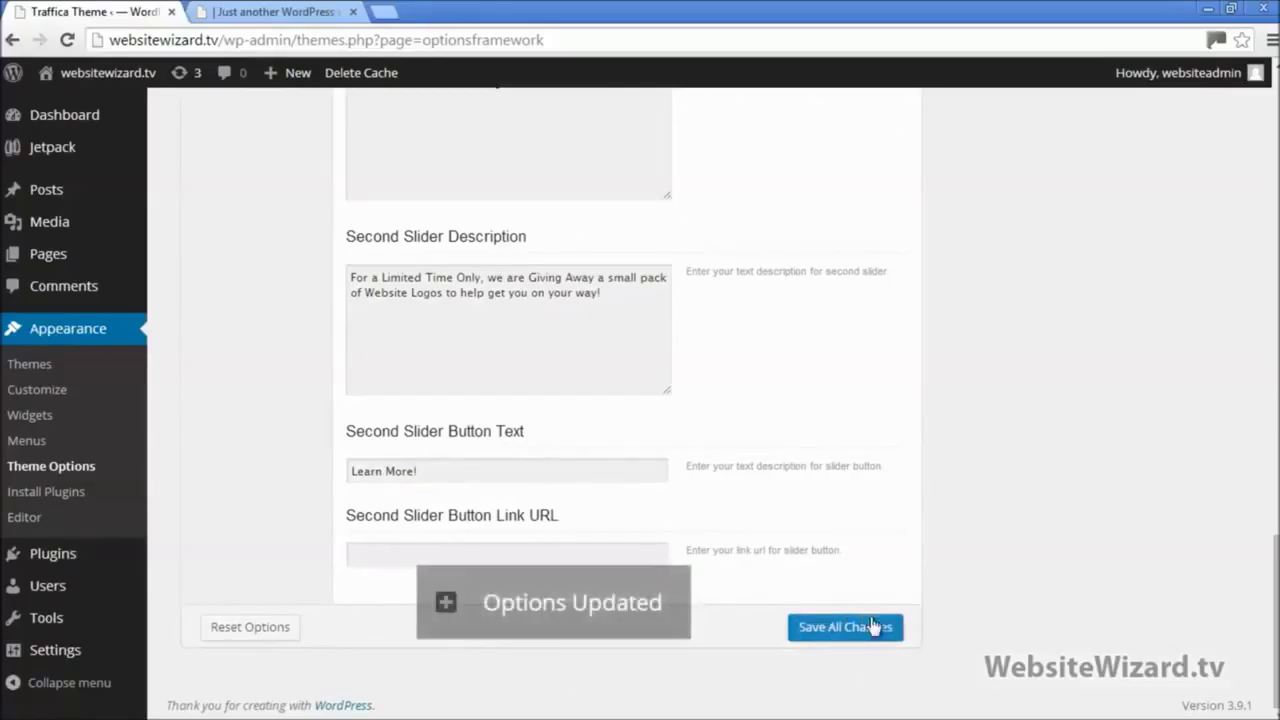
{"action": "left_click", "coordinate": [283, 10]}
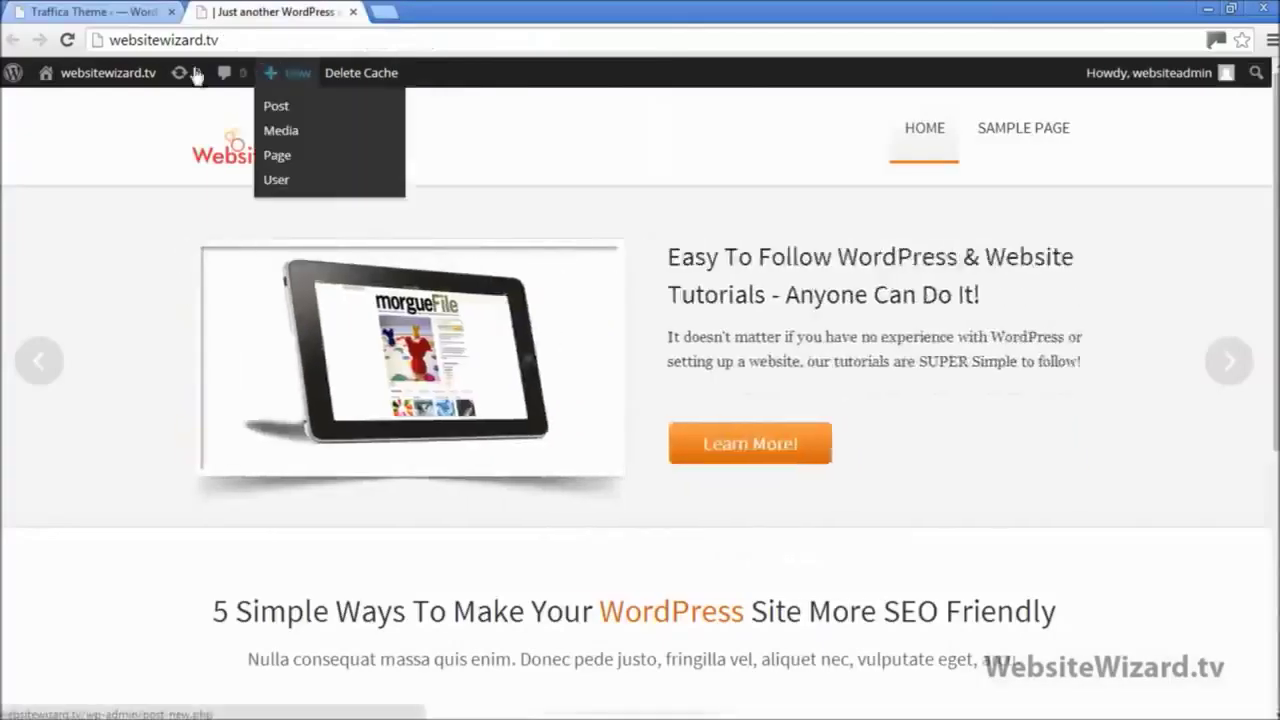
{"action": "left_click", "coordinate": [68, 40]}
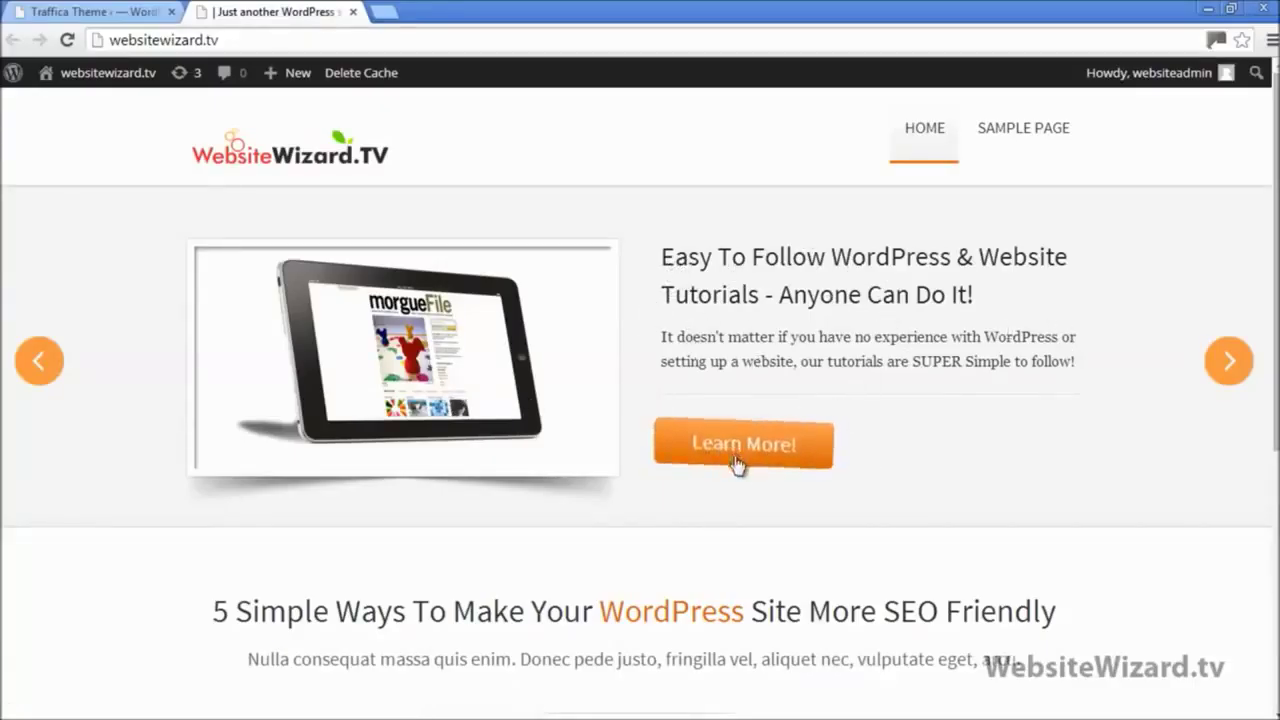
{"action": "left_click", "coordinate": [1228, 364]}
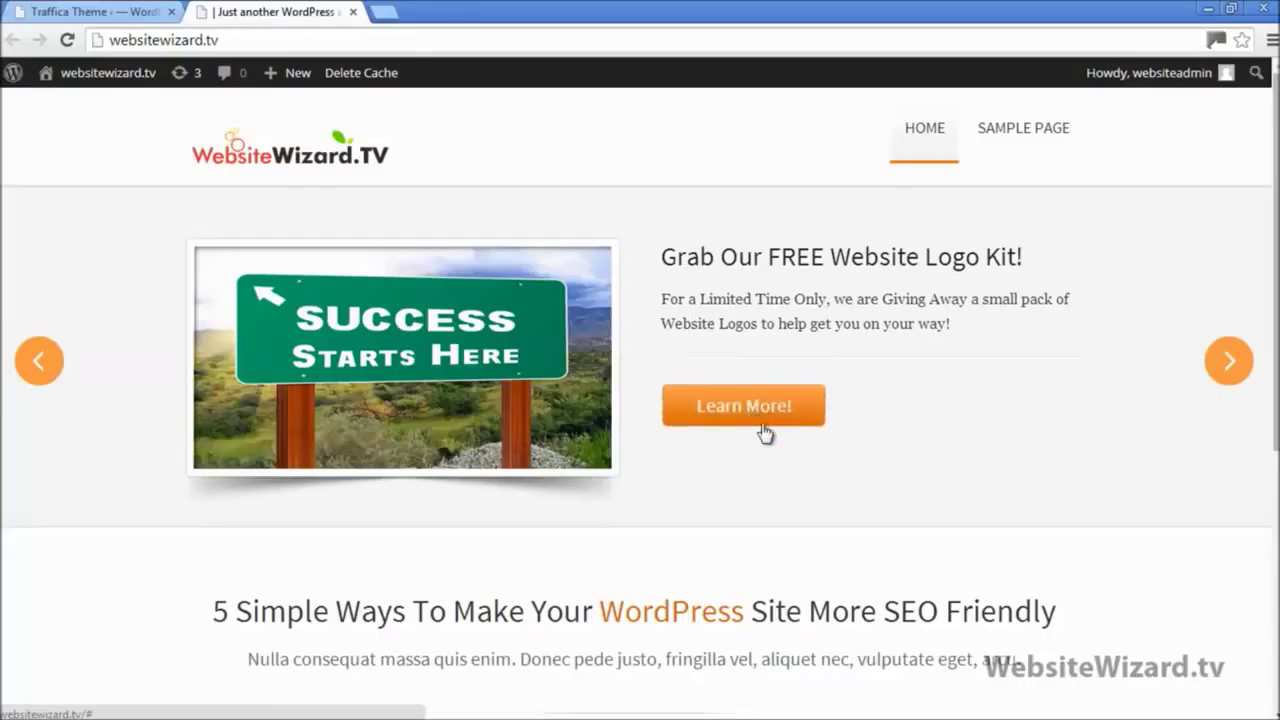
{"action": "left_click", "coordinate": [128, 10]}
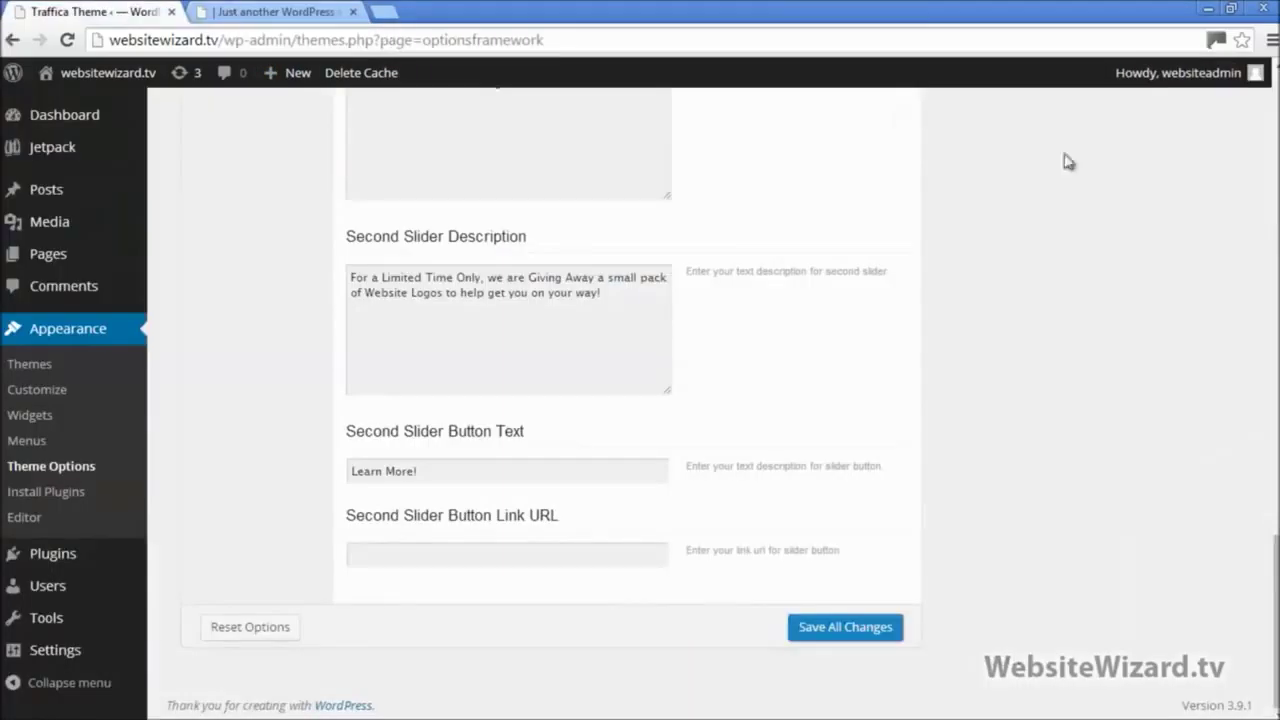
Step: Open Homepage Feature Area settings, close the Slider Settings notes, and open Homepage Featured Area notes
{"action": "scroll", "coordinate": [1146, 406], "scroll_direction": "up", "scroll_amount": 15}
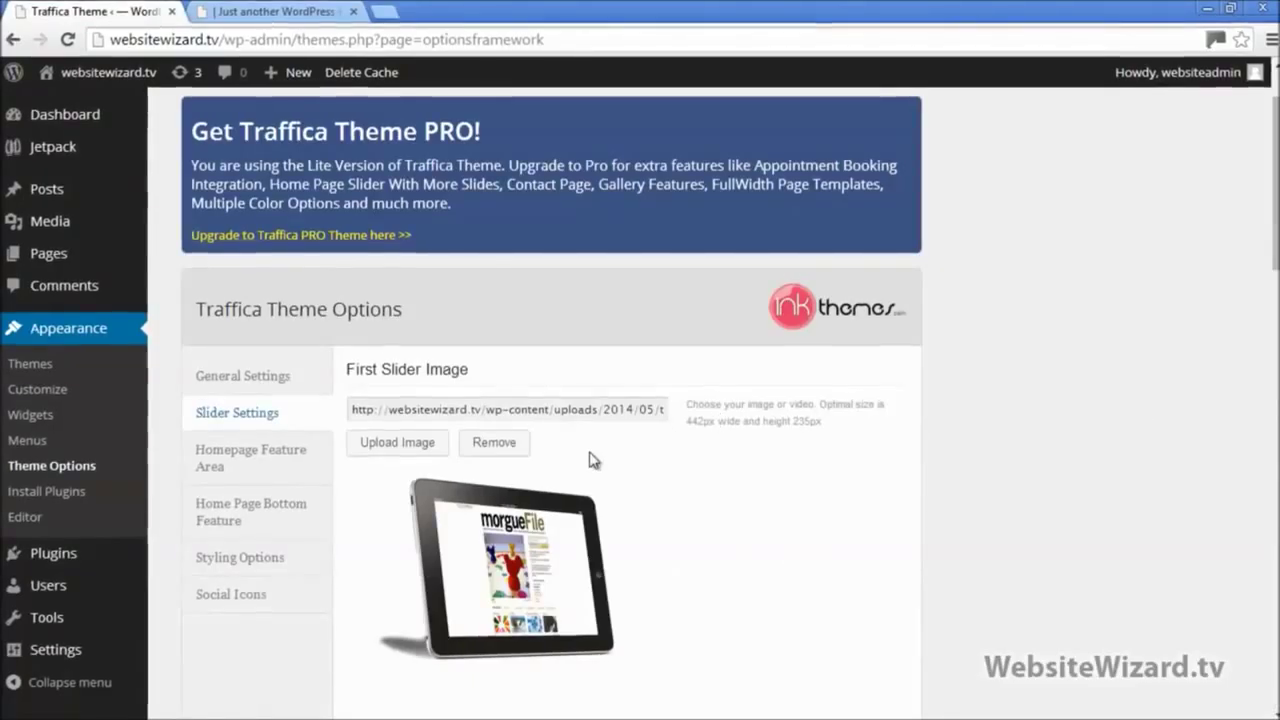
{"action": "left_click", "coordinate": [255, 465]}
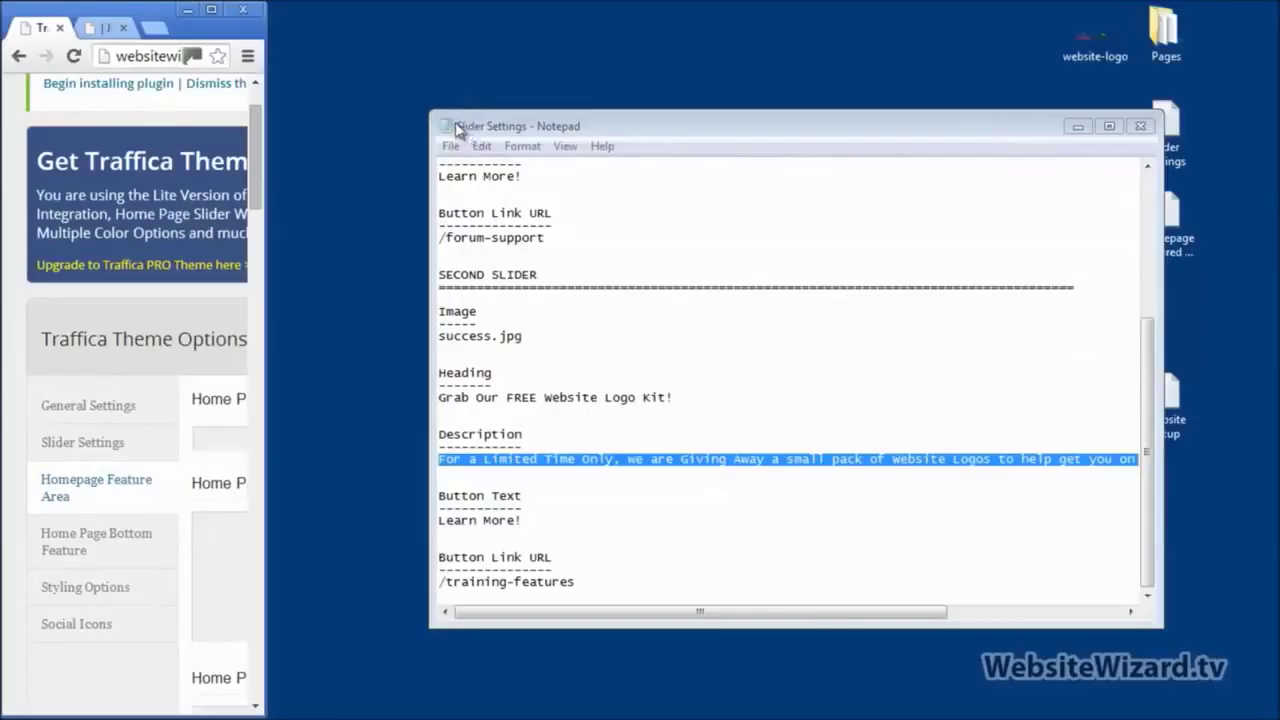
{"action": "left_click", "coordinate": [1140, 127]}
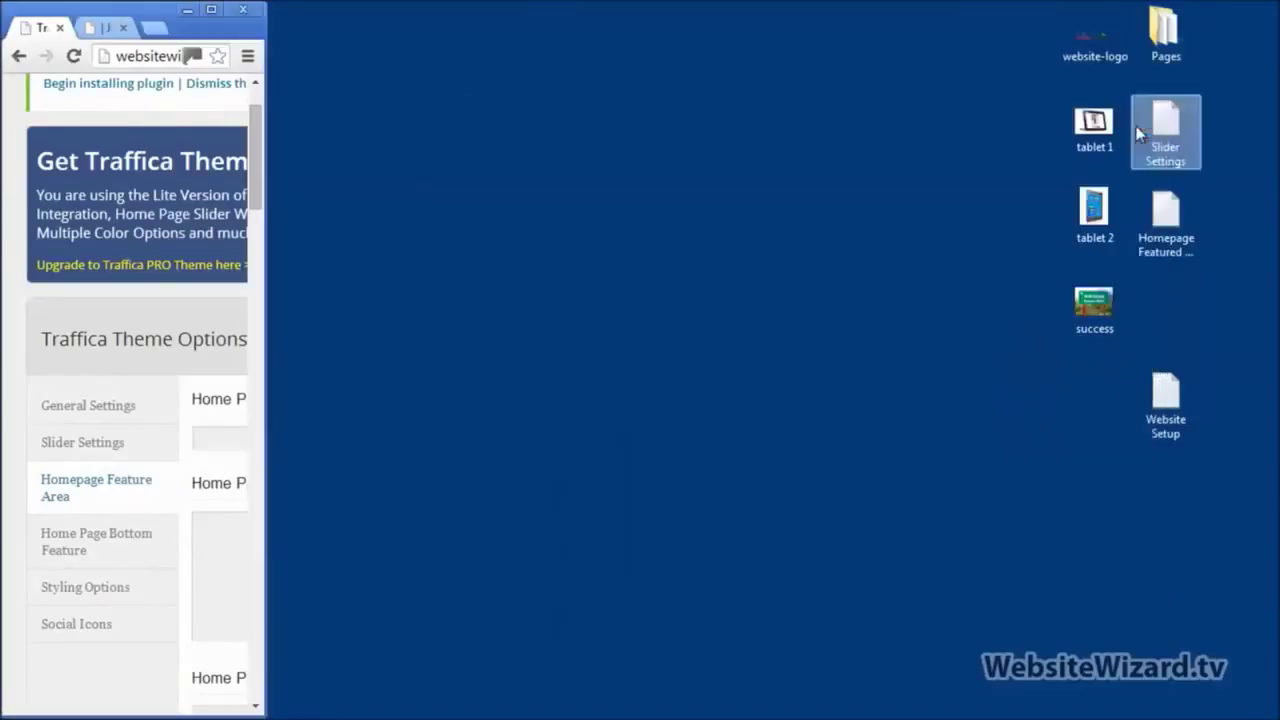
{"action": "double_click", "coordinate": [1157, 215]}
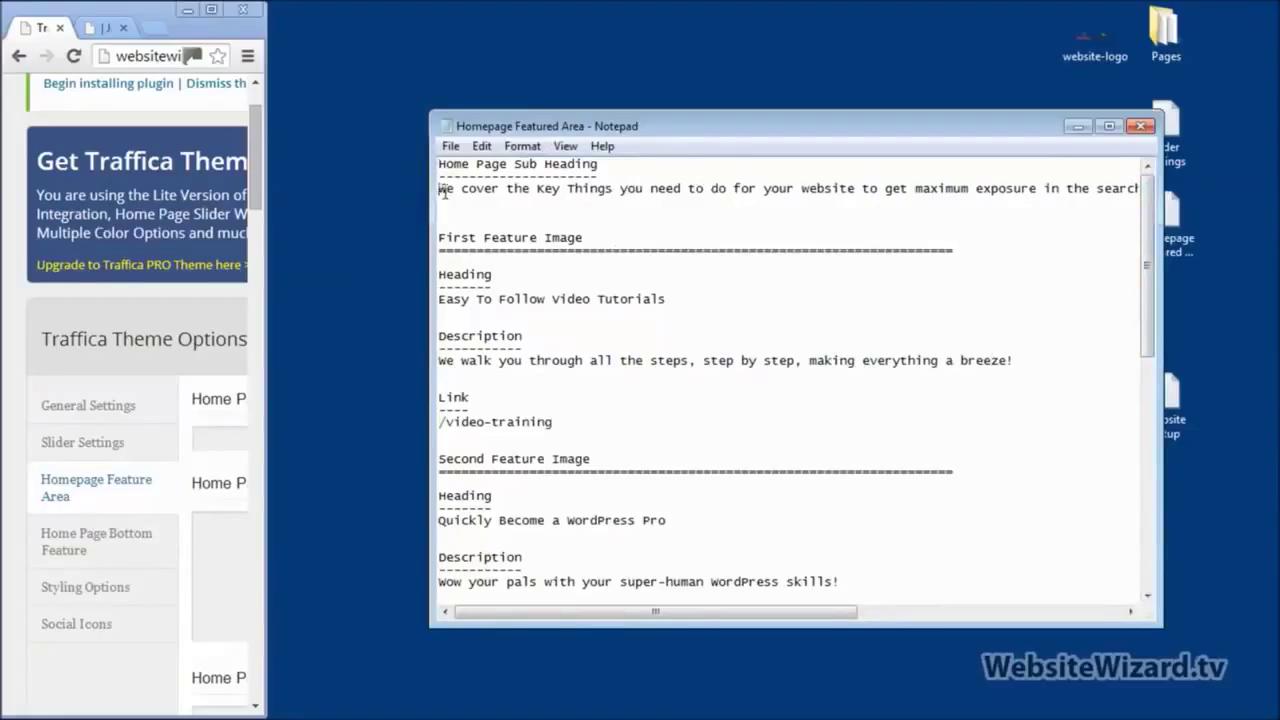
{"action": "left_click_drag", "start_coordinate": [444, 192], "coordinate": [468, 200]}
{"action": "left_click", "coordinate": [475, 207]}
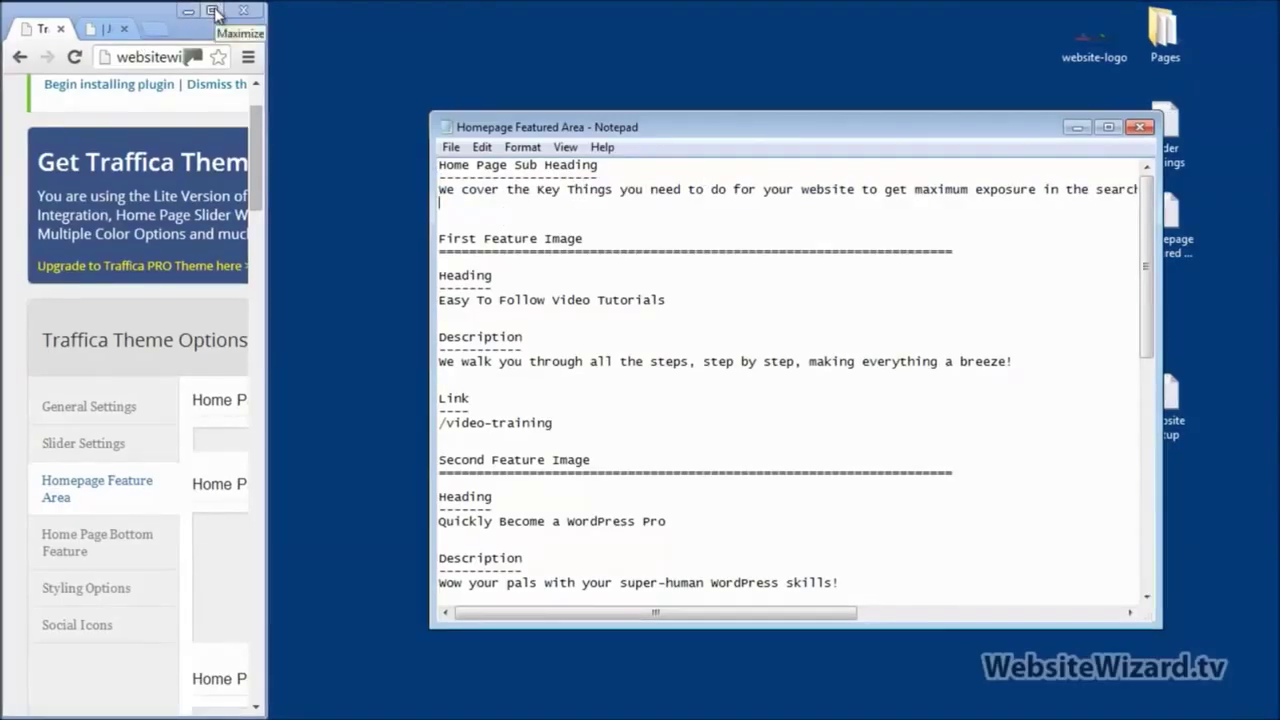
{"action": "left_click", "coordinate": [215, 12]}
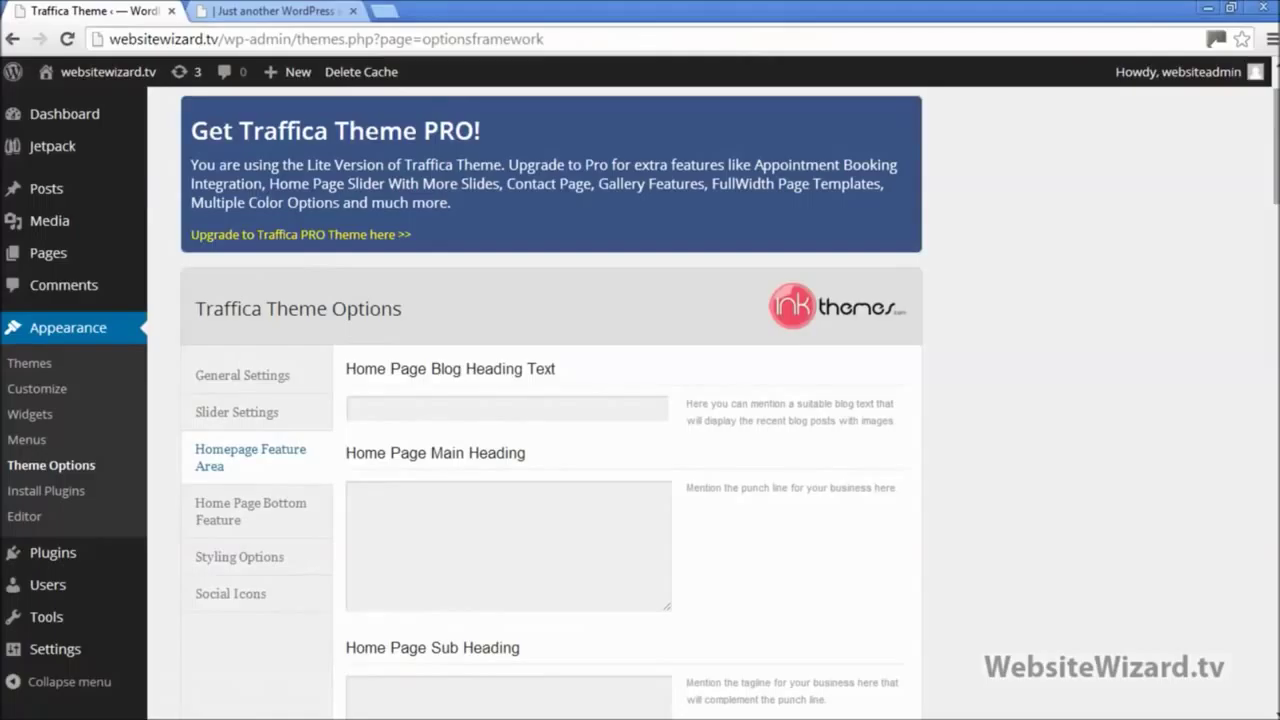
Step: Paste the maximum search-engine exposure sentence from Notepad into Home Page Sub Heading
{"action": "scroll", "coordinate": [640, 400], "scroll_direction": "down", "scroll_amount": 3}
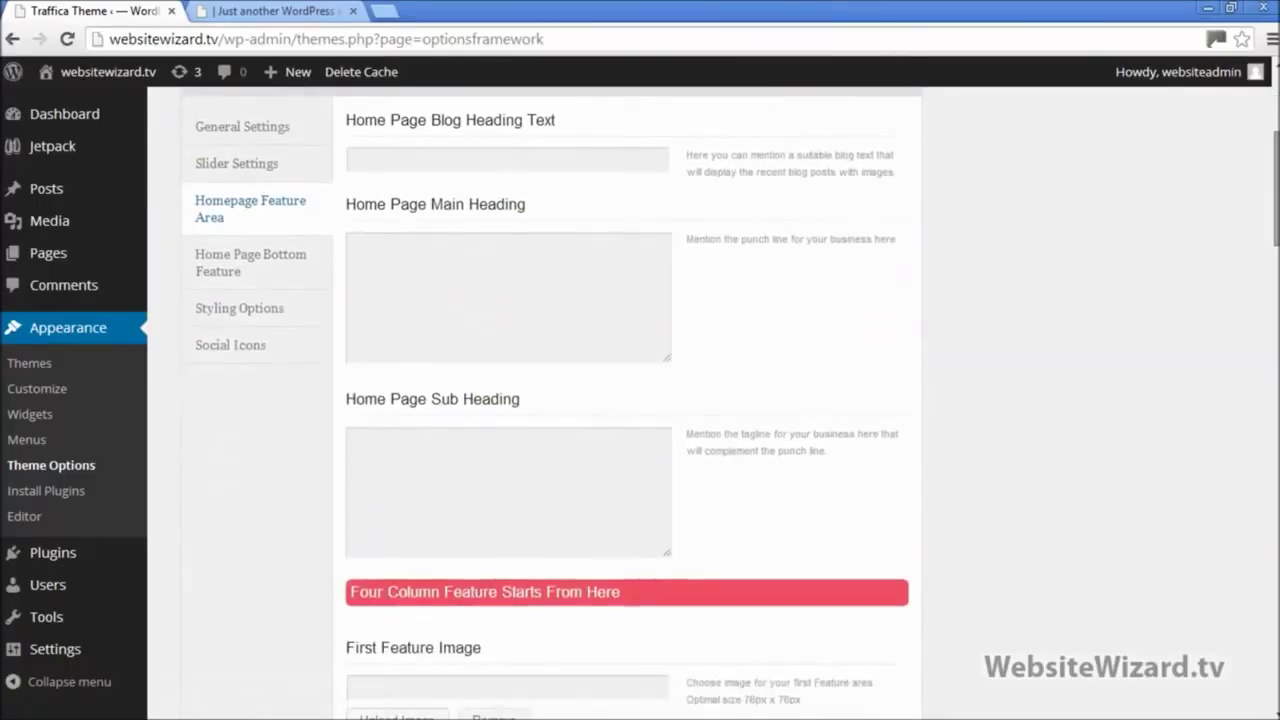
{"action": "left_click_drag", "start_coordinate": [433, 400], "coordinate": [534, 407]}
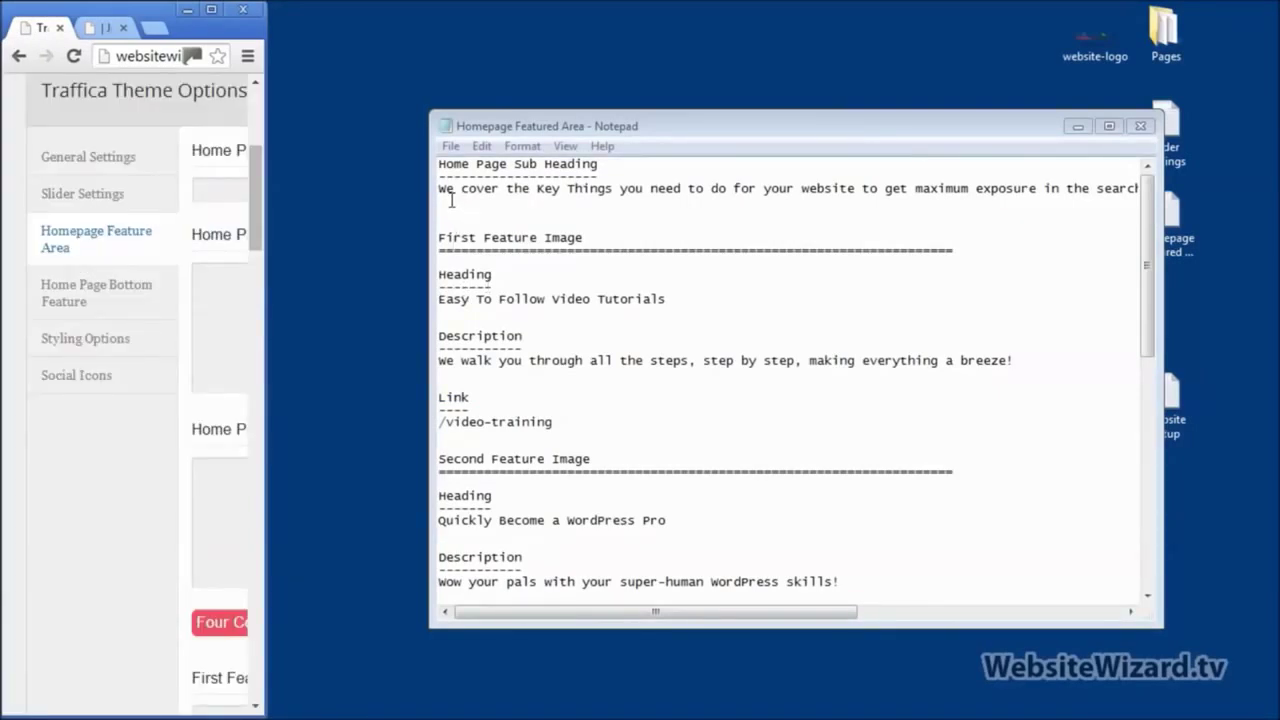
{"action": "left_click", "coordinate": [451, 200]}
{"action": "left_click_drag", "start_coordinate": [437, 188], "coordinate": [437, 200]}
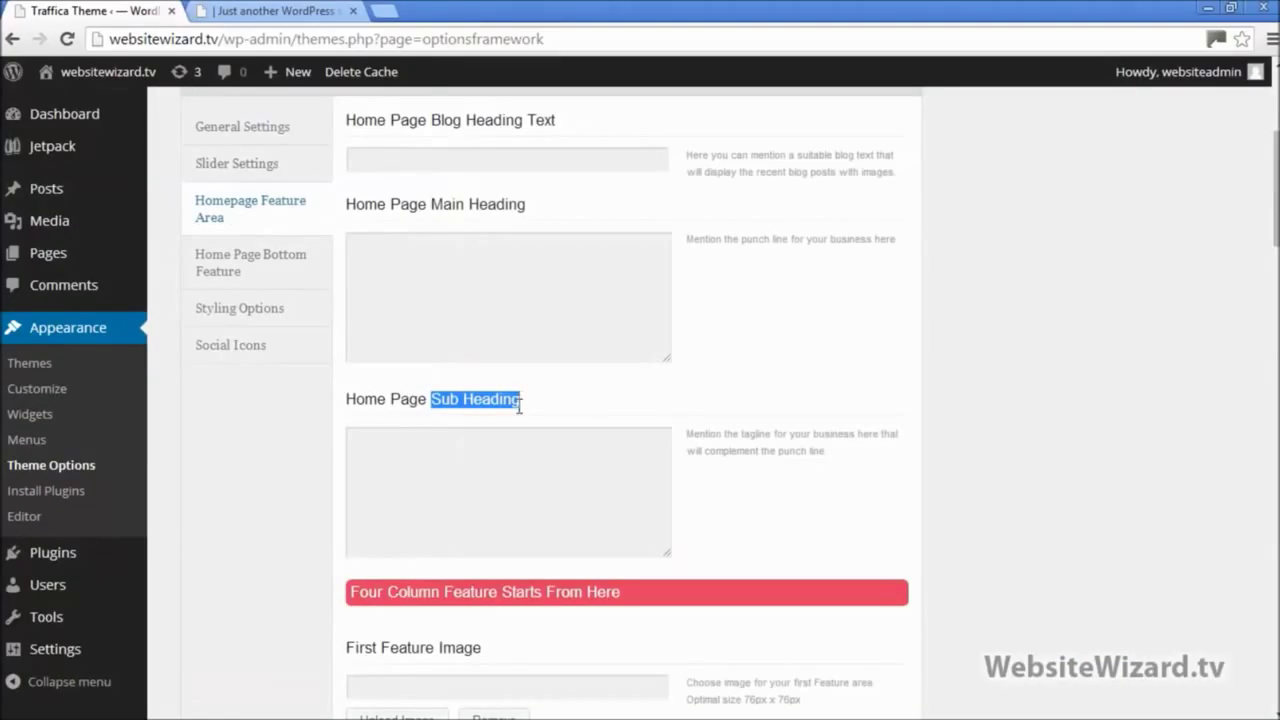
{"action": "left_click", "coordinate": [521, 467]}
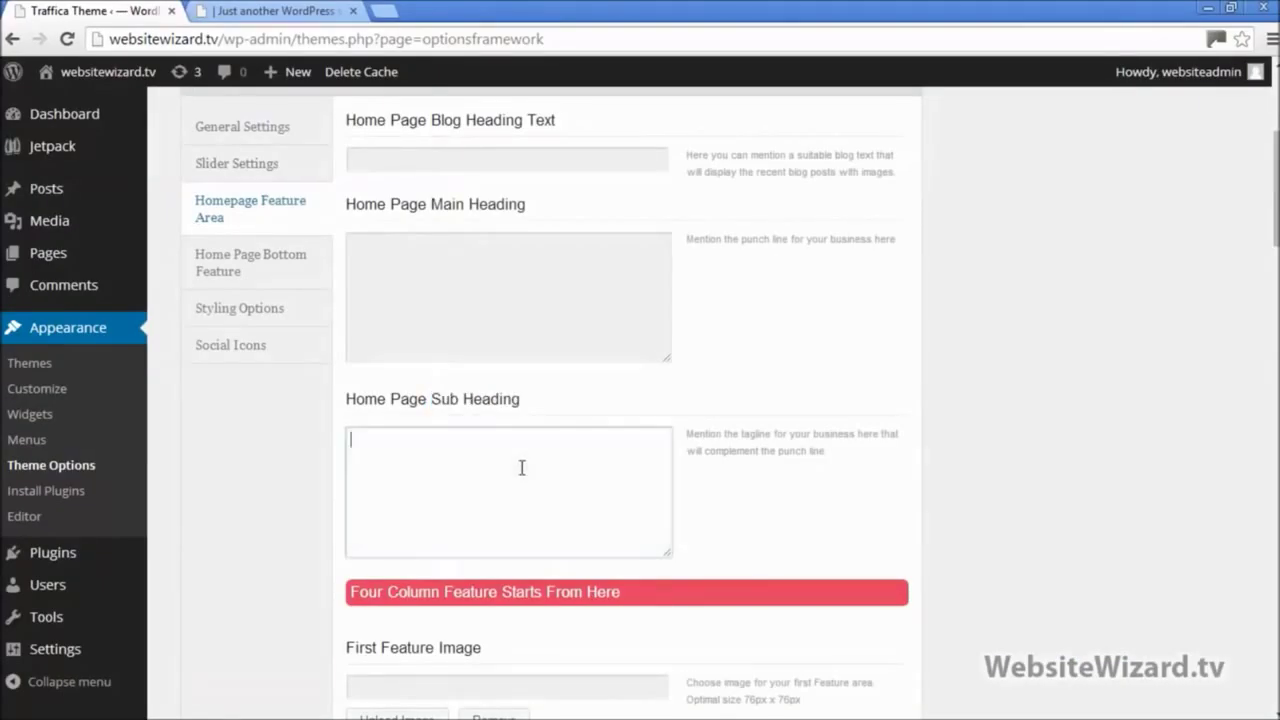
{"action": "type", "text": "We cover the Key Things you need to do for your website to get maximum exposure in the search engines, which ultimately means more traffic and prospects!"}
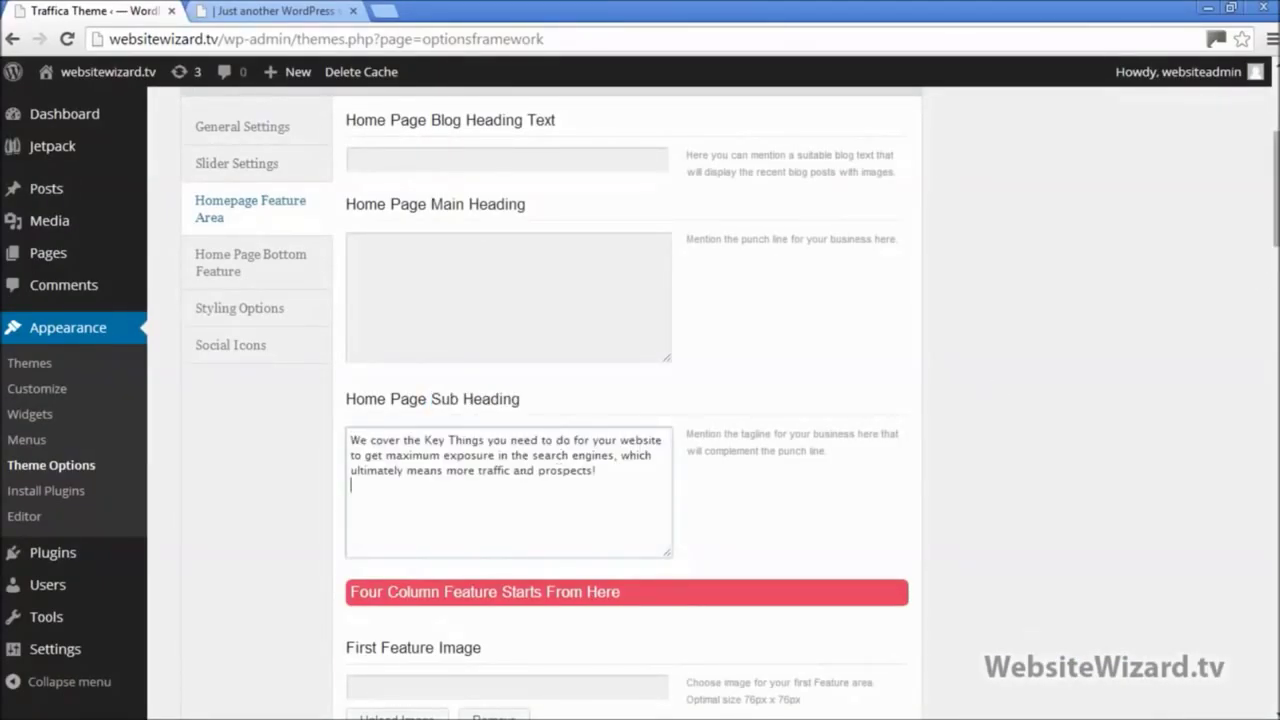
Step: Reload the live homepage to show the new sub heading
{"action": "scroll", "coordinate": [630, 400], "scroll_direction": "down", "scroll_amount": 20}
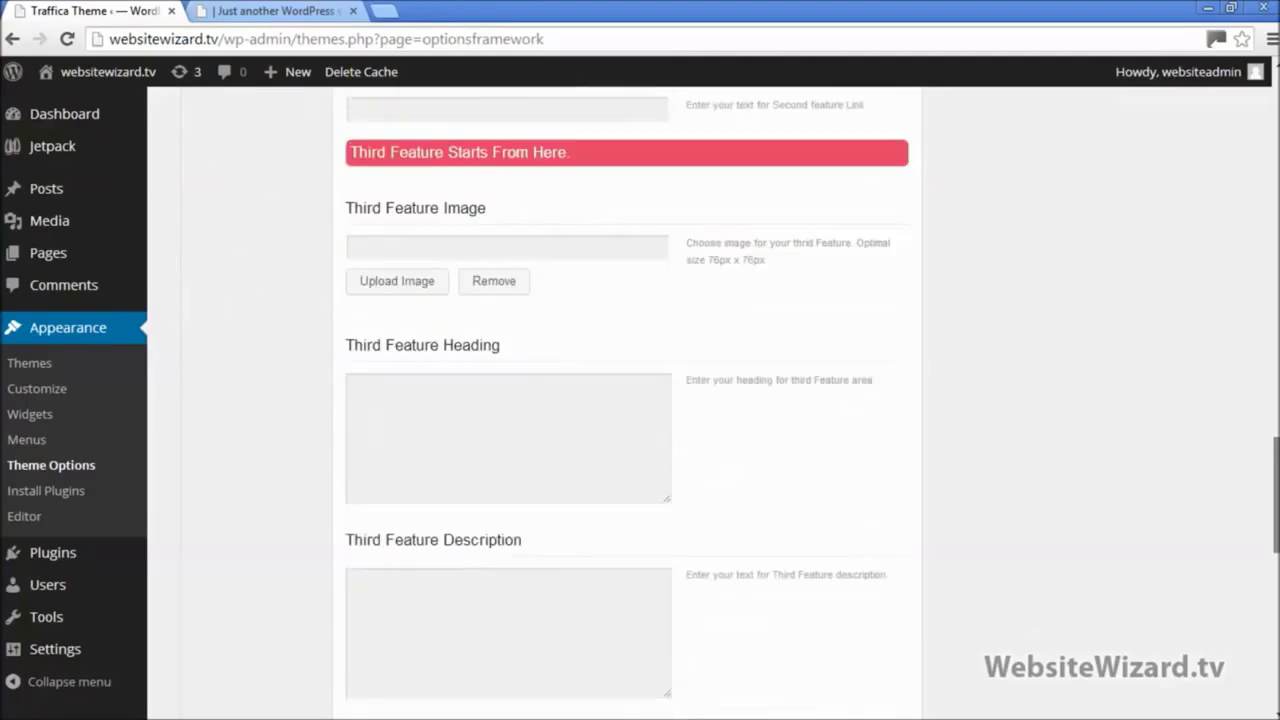
{"action": "scroll", "coordinate": [630, 400], "scroll_direction": "down", "scroll_amount": 5}
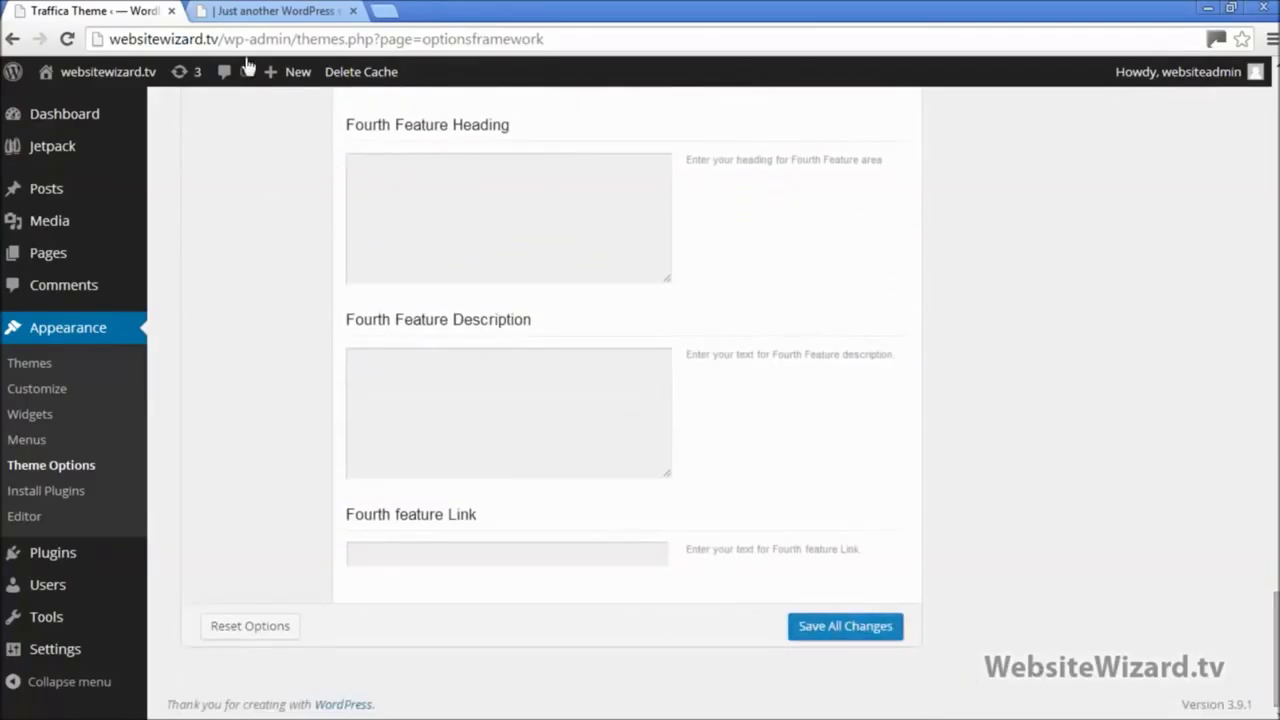
{"action": "left_click", "coordinate": [251, 11]}
{"action": "left_click", "coordinate": [67, 39]}
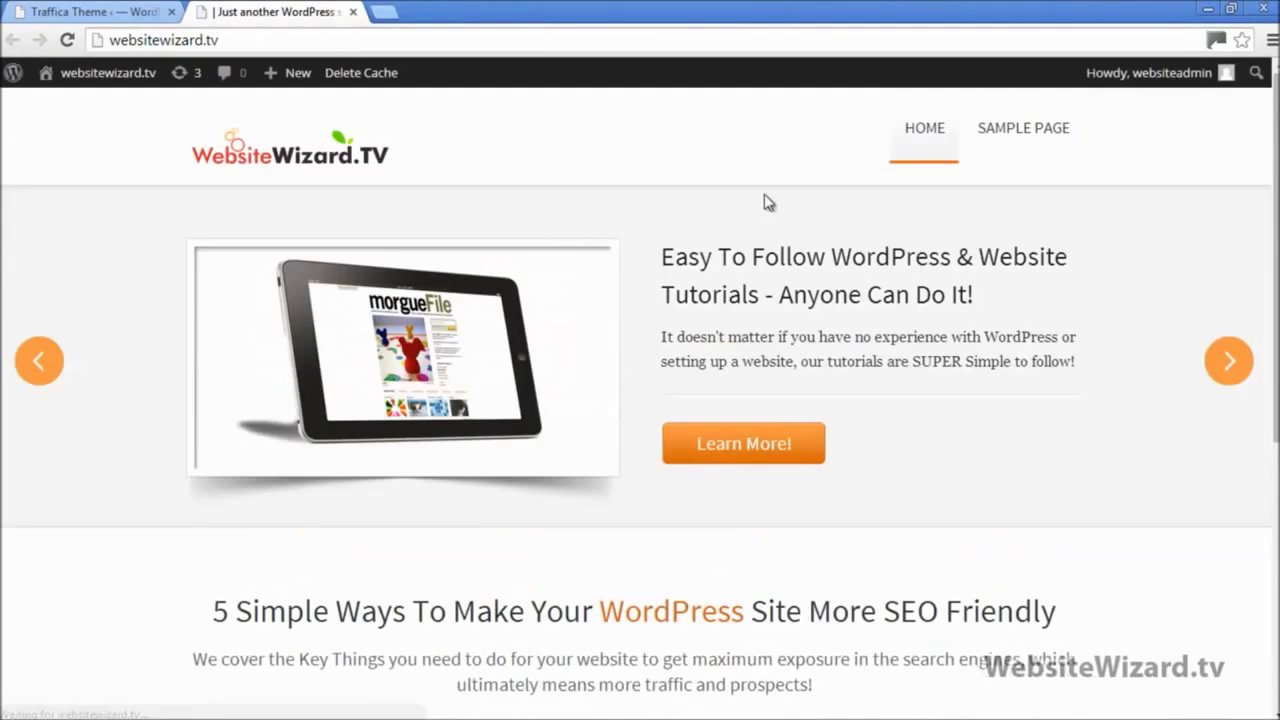
{"action": "scroll", "coordinate": [997, 274], "scroll_direction": "down", "scroll_amount": 3}
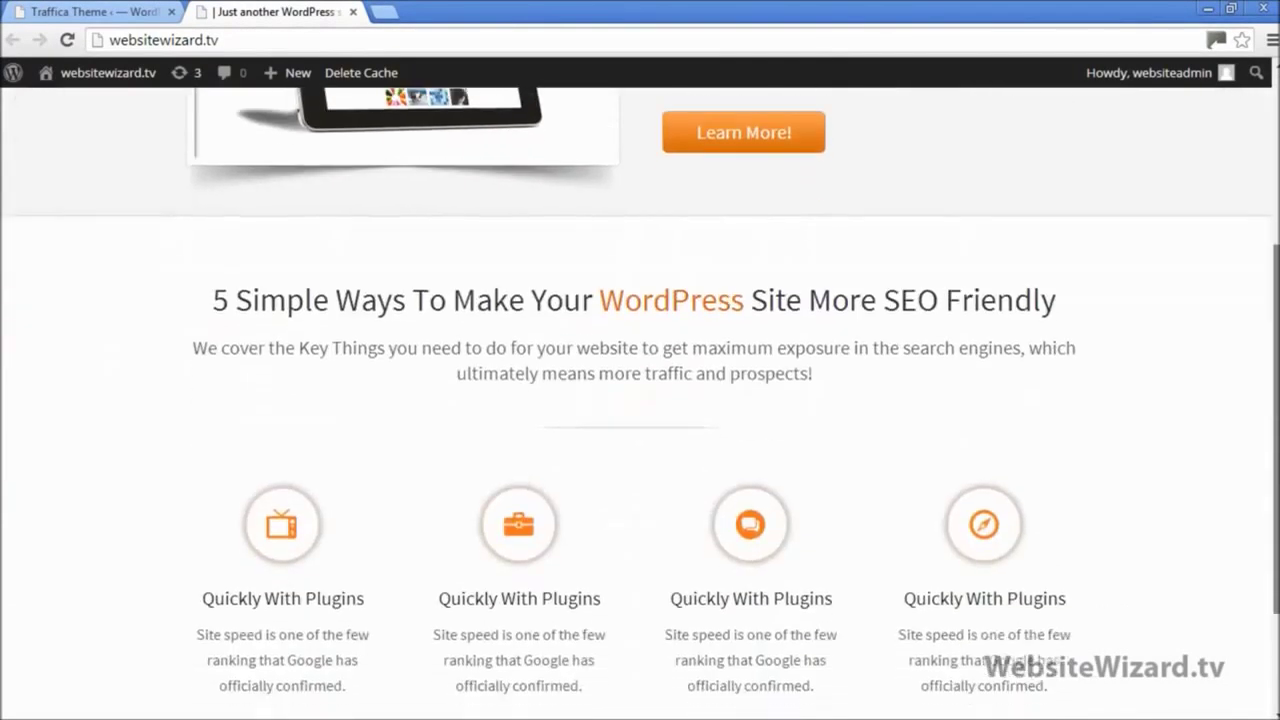
{"action": "scroll", "coordinate": [997, 274], "scroll_direction": "down", "scroll_amount": 2}
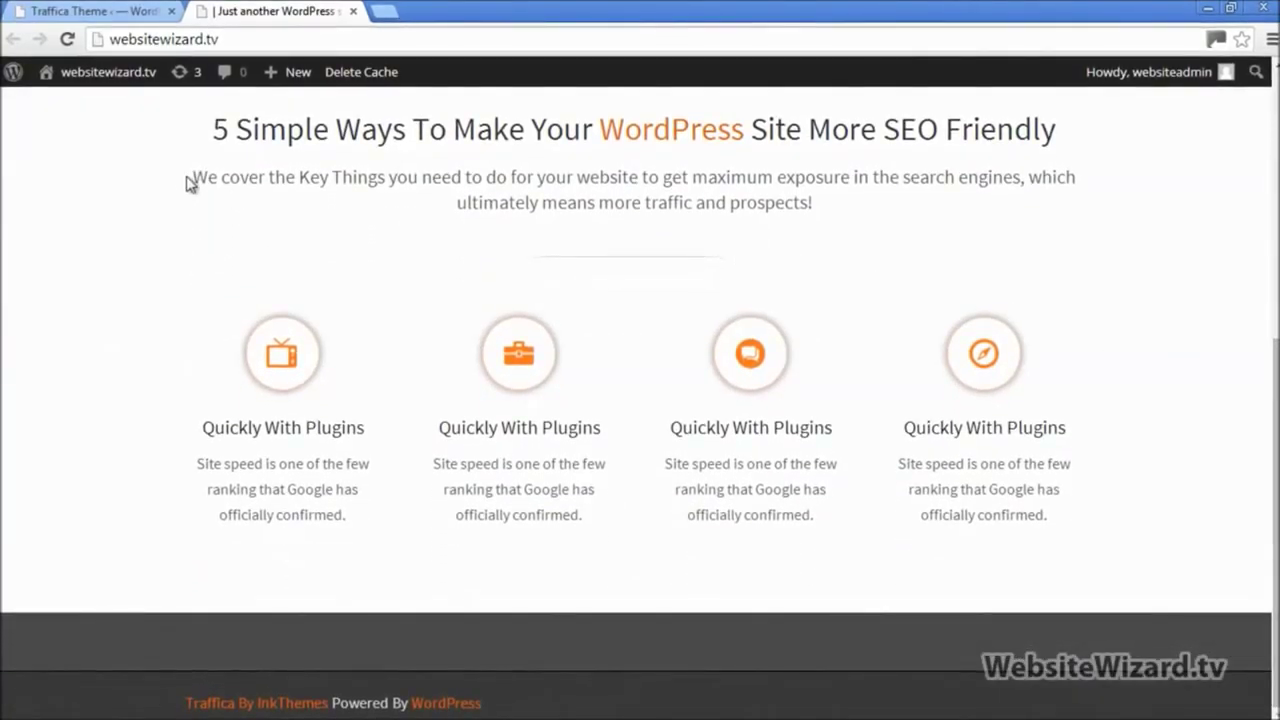
{"action": "mouse_move", "coordinate": [193, 180]}
{"action": "left_mouse_down"}
{"action": "mouse_move", "coordinate": [340, 200]}
{"action": "mouse_move", "coordinate": [655, 182]}
{"action": "mouse_move", "coordinate": [826, 201]}
{"action": "mouse_move", "coordinate": [189, 178]}
{"action": "left_mouse_up"}
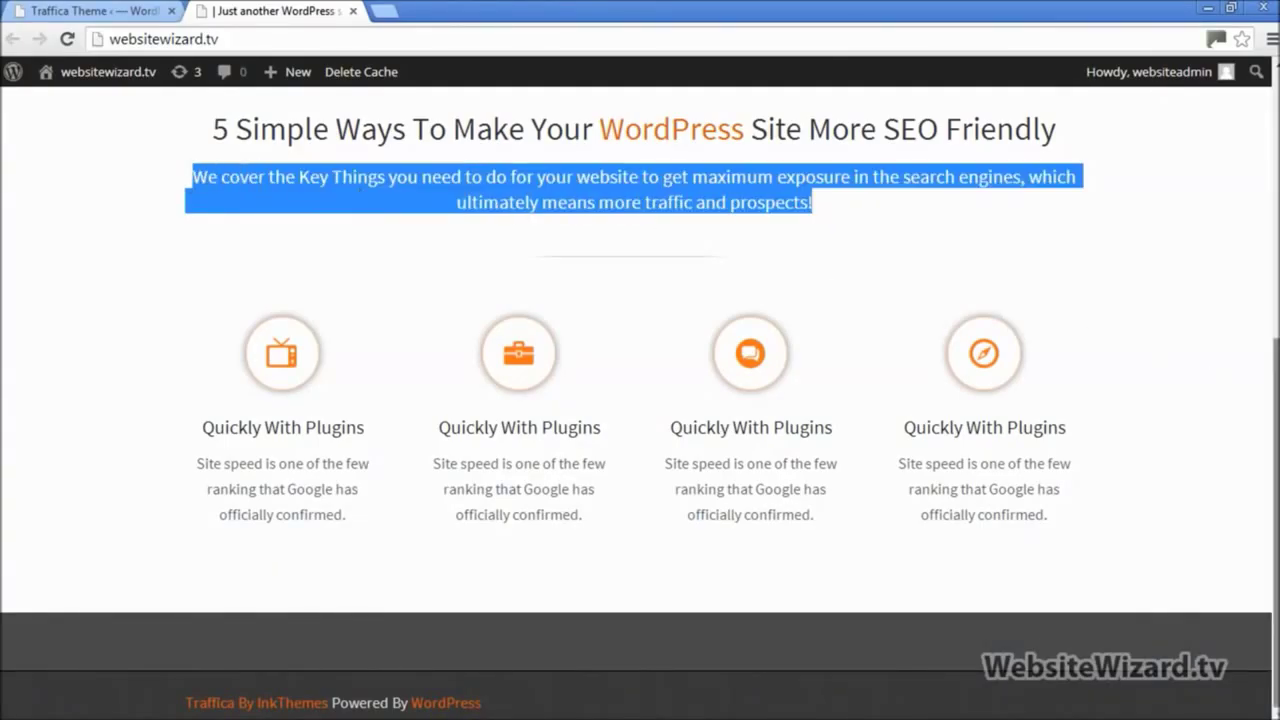
{"action": "left_click_drag", "start_coordinate": [1275, 480], "coordinate": [1275, 214]}
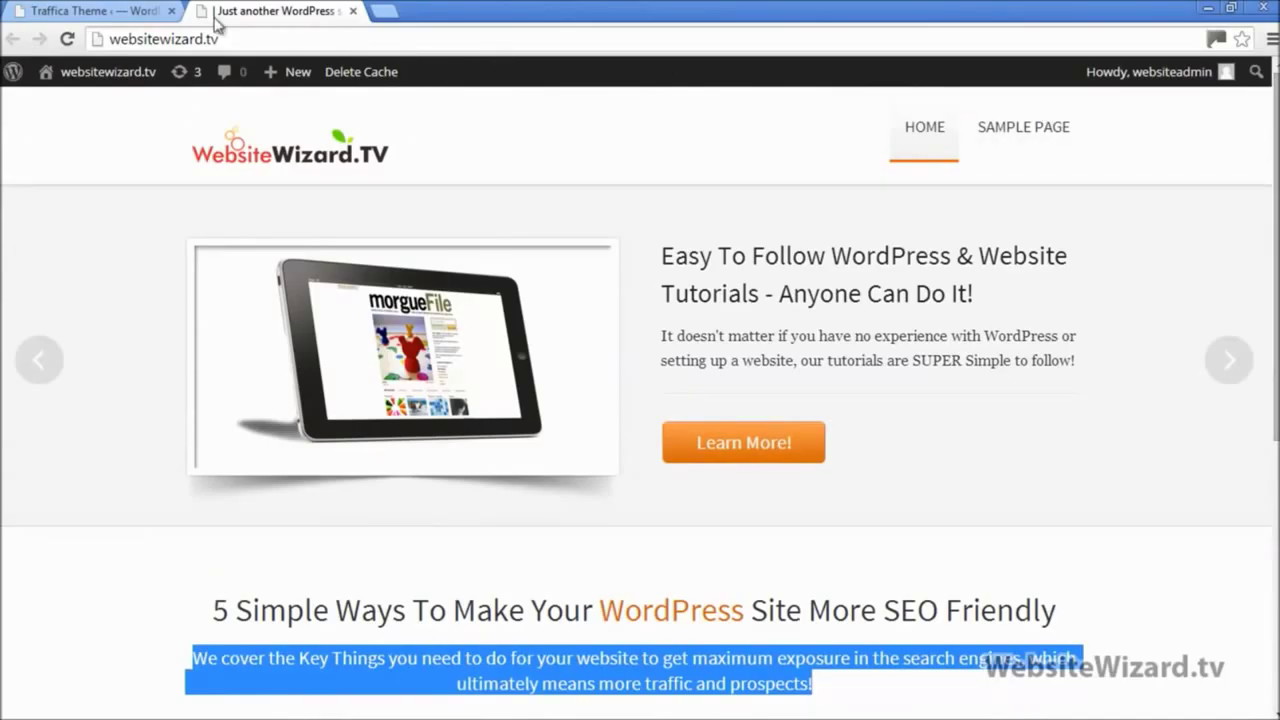
{"action": "scroll", "coordinate": [486, 329], "scroll_direction": "down", "scroll_amount": 1}
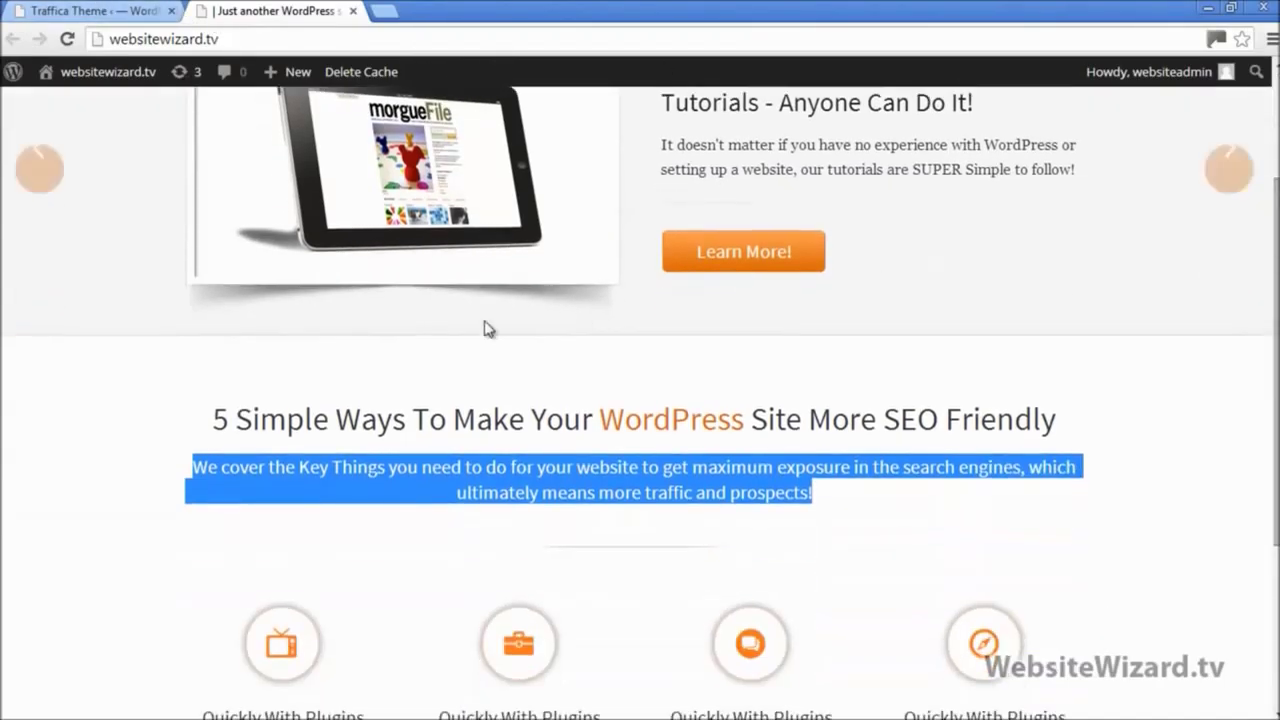
{"action": "left_click_drag", "start_coordinate": [212, 430], "coordinate": [1060, 421]}
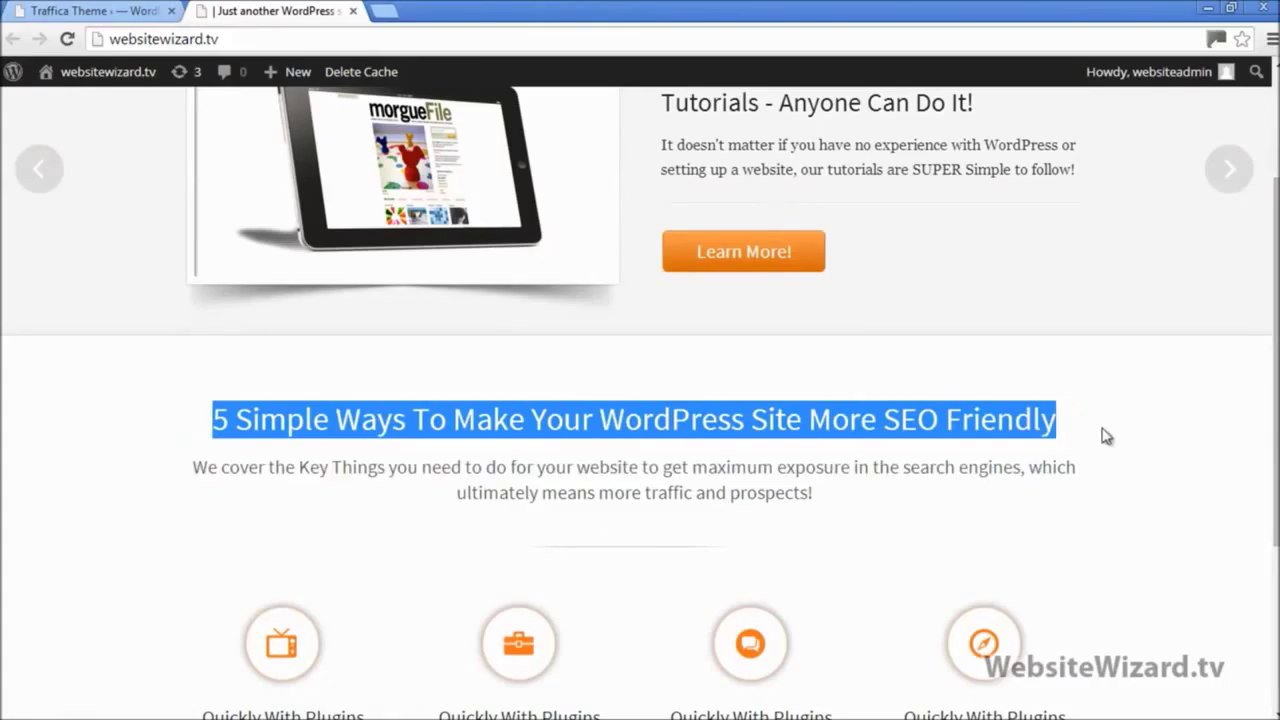
{"action": "left_click", "coordinate": [380, 380]}
{"action": "left_click_drag", "start_coordinate": [219, 420], "coordinate": [1087, 394]}
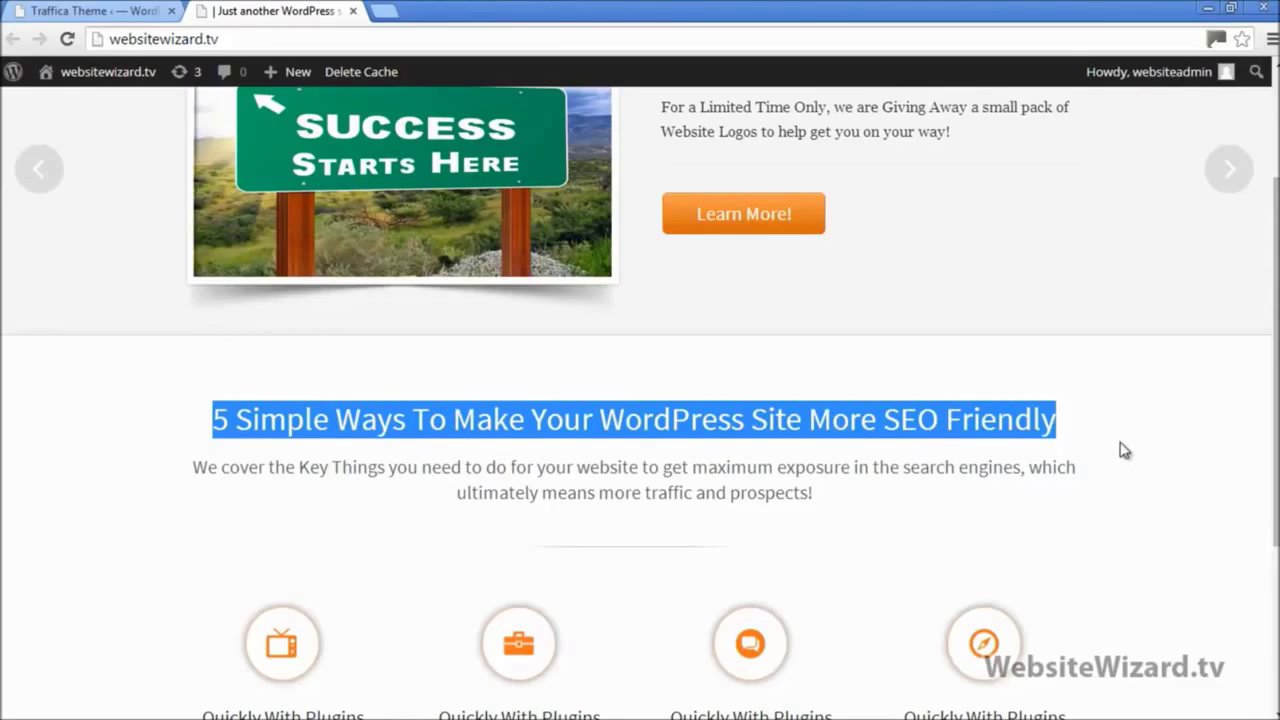
{"action": "left_click", "coordinate": [1118, 445]}
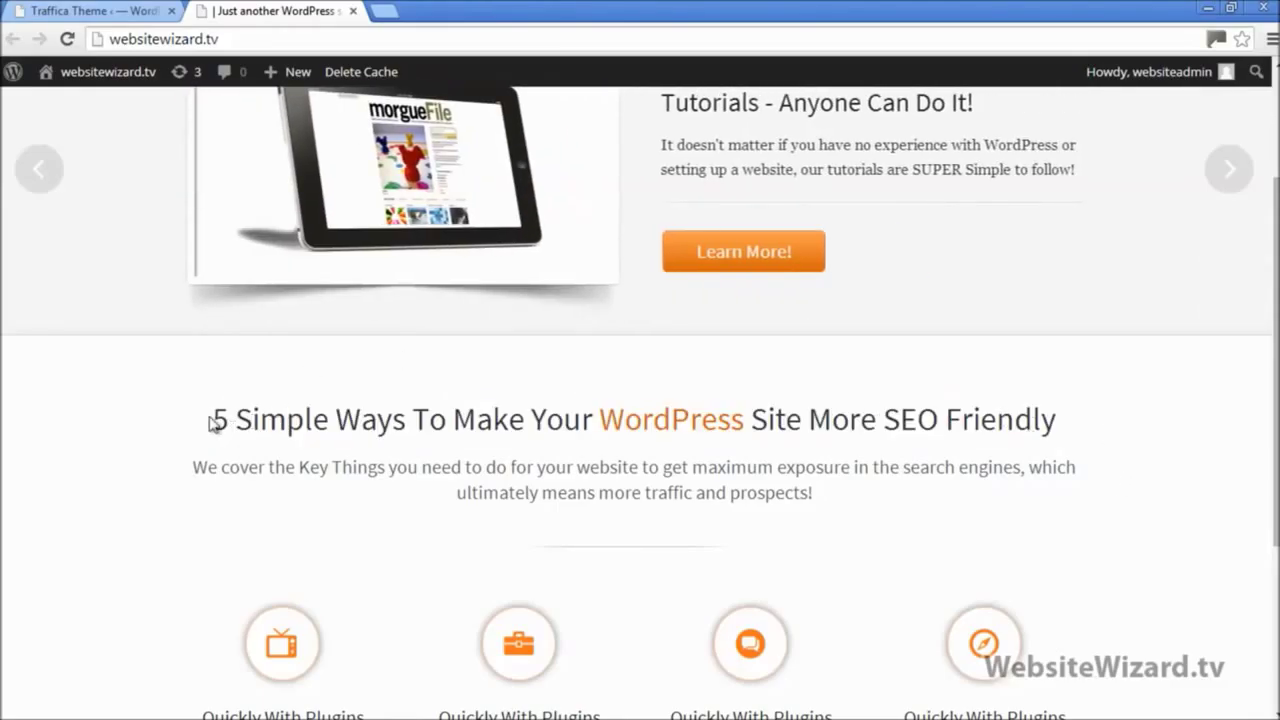
{"action": "left_click_drag", "start_coordinate": [213, 420], "coordinate": [1123, 417]}
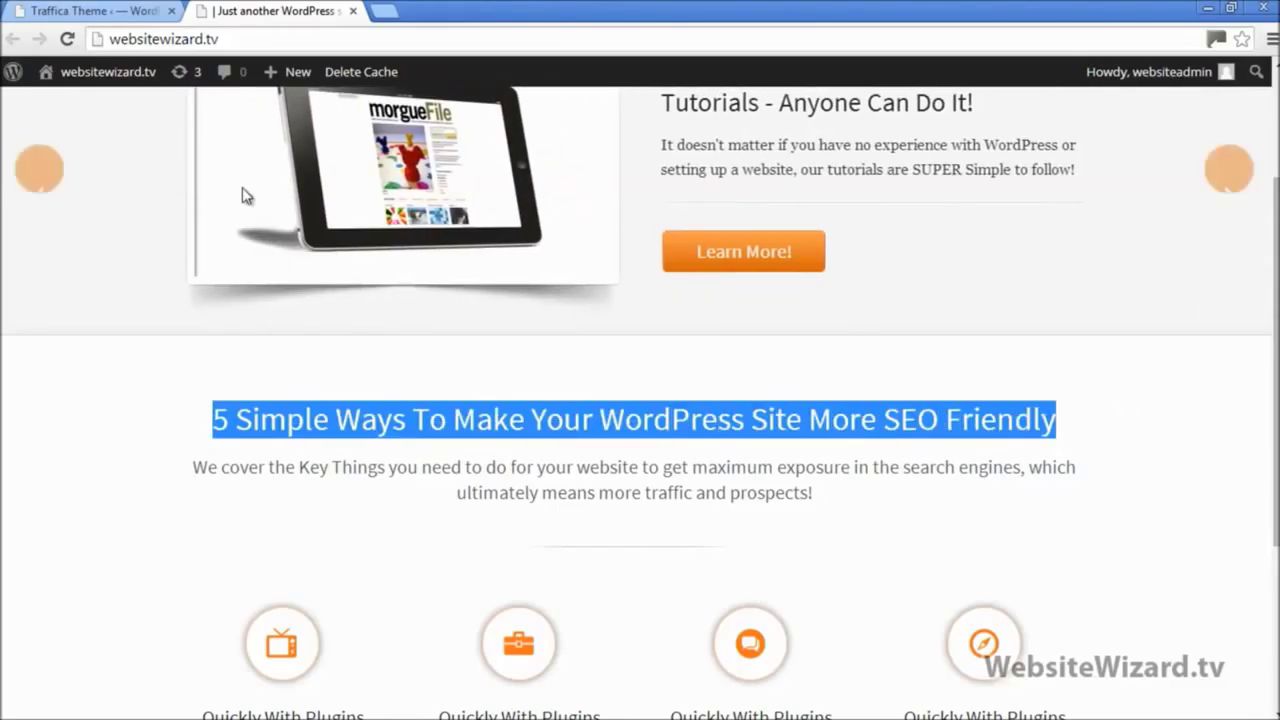
{"action": "left_click", "coordinate": [92, 10]}
{"action": "scroll", "coordinate": [866, 291], "scroll_direction": "up", "scroll_amount": 10}
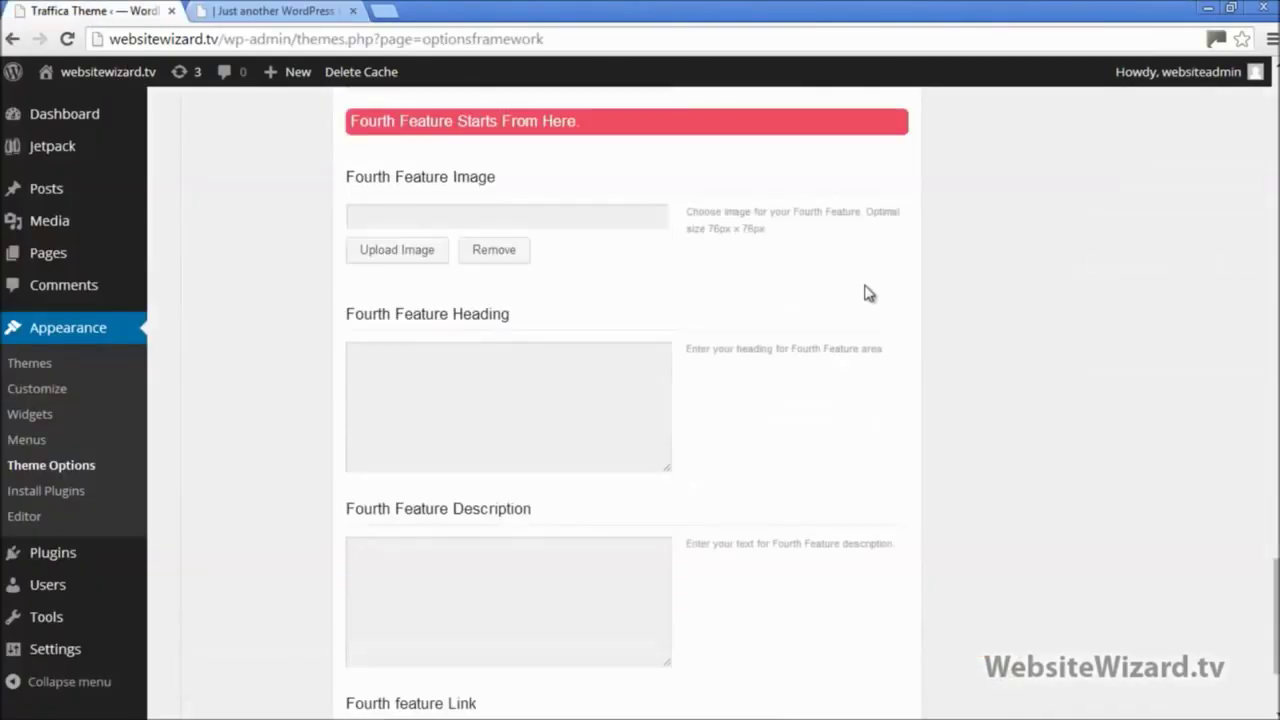
{"action": "scroll", "coordinate": [866, 291], "scroll_direction": "up", "scroll_amount": 15}
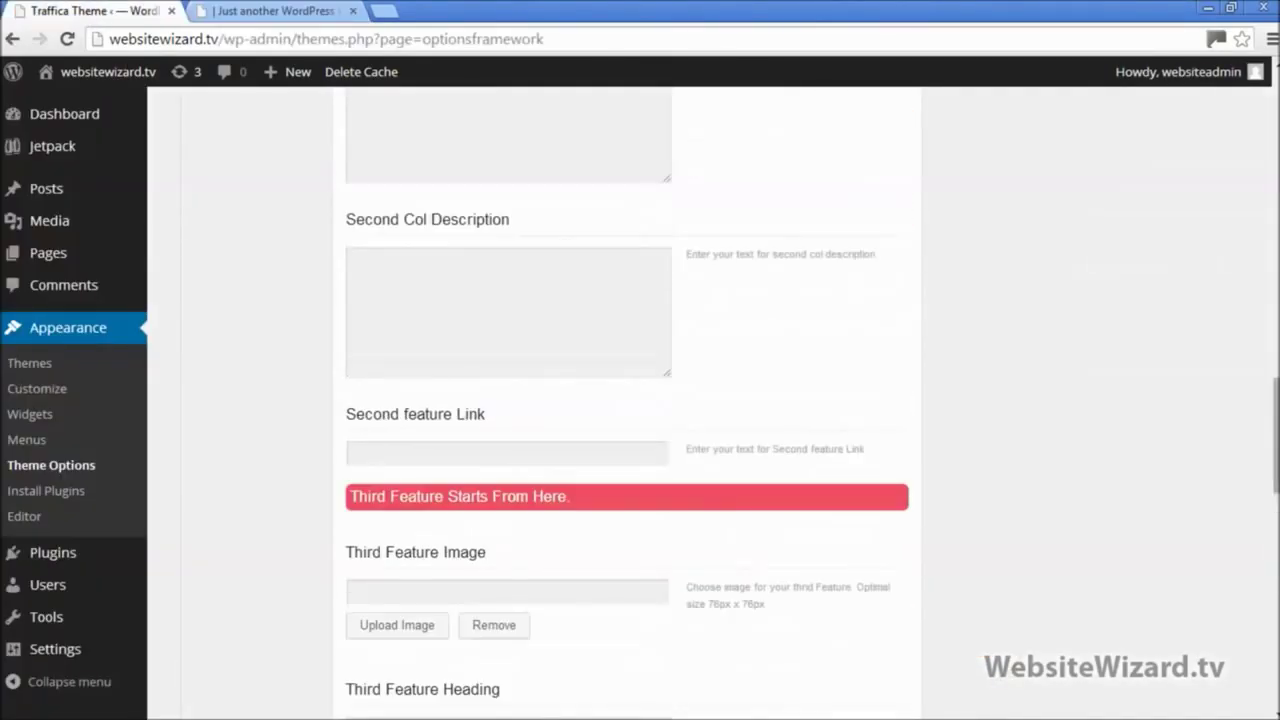
{"action": "scroll", "coordinate": [1240, 205], "scroll_direction": "up", "scroll_amount": 8}
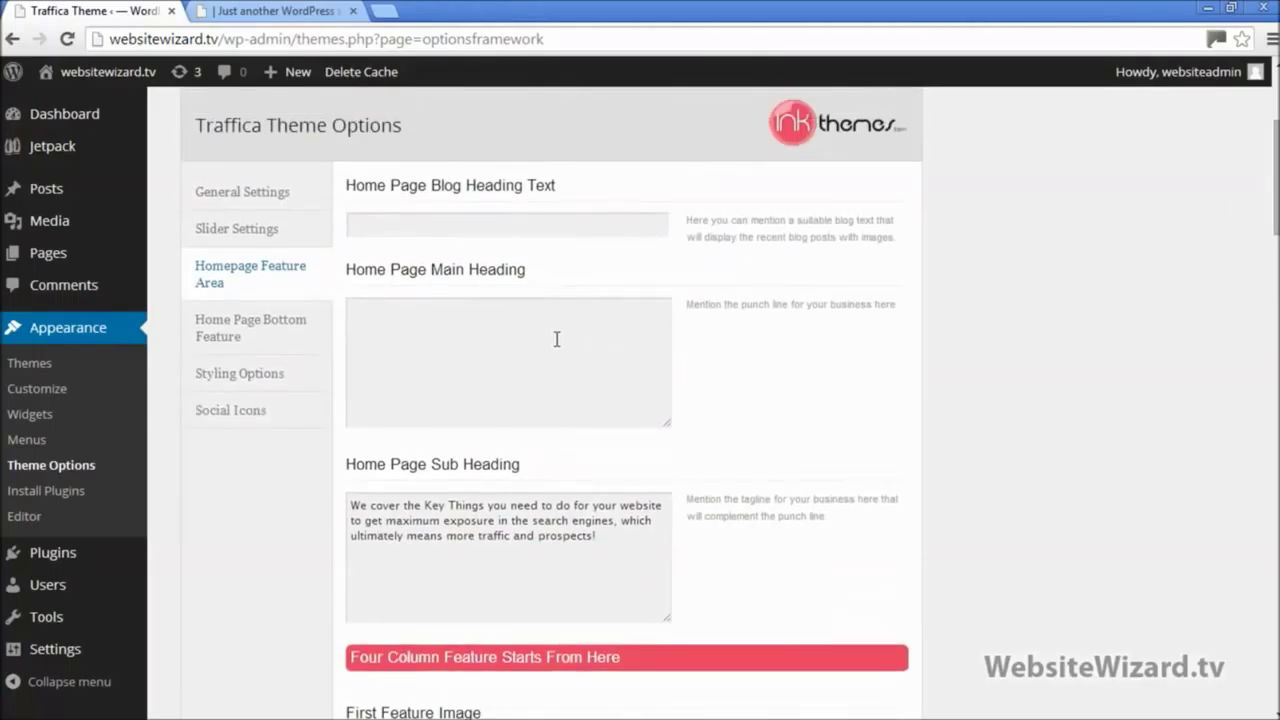
{"action": "left_click", "coordinate": [557, 339]}
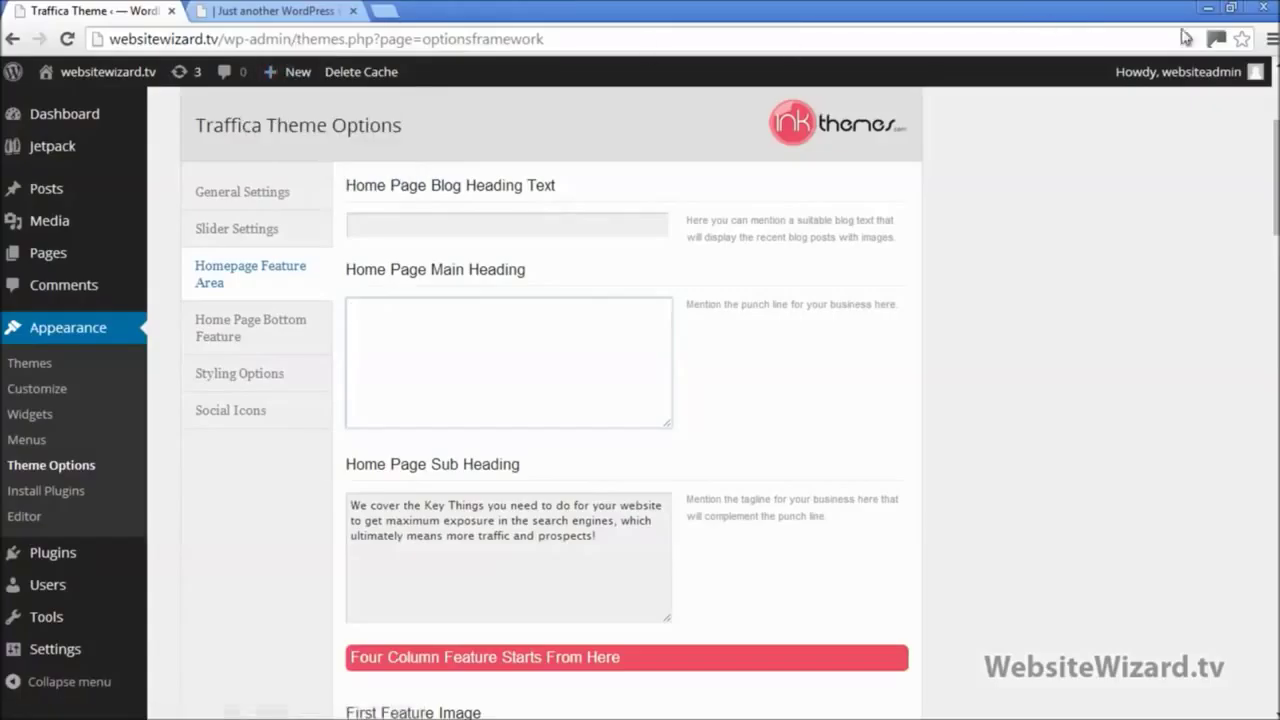
{"action": "left_click", "coordinate": [1235, 10]}
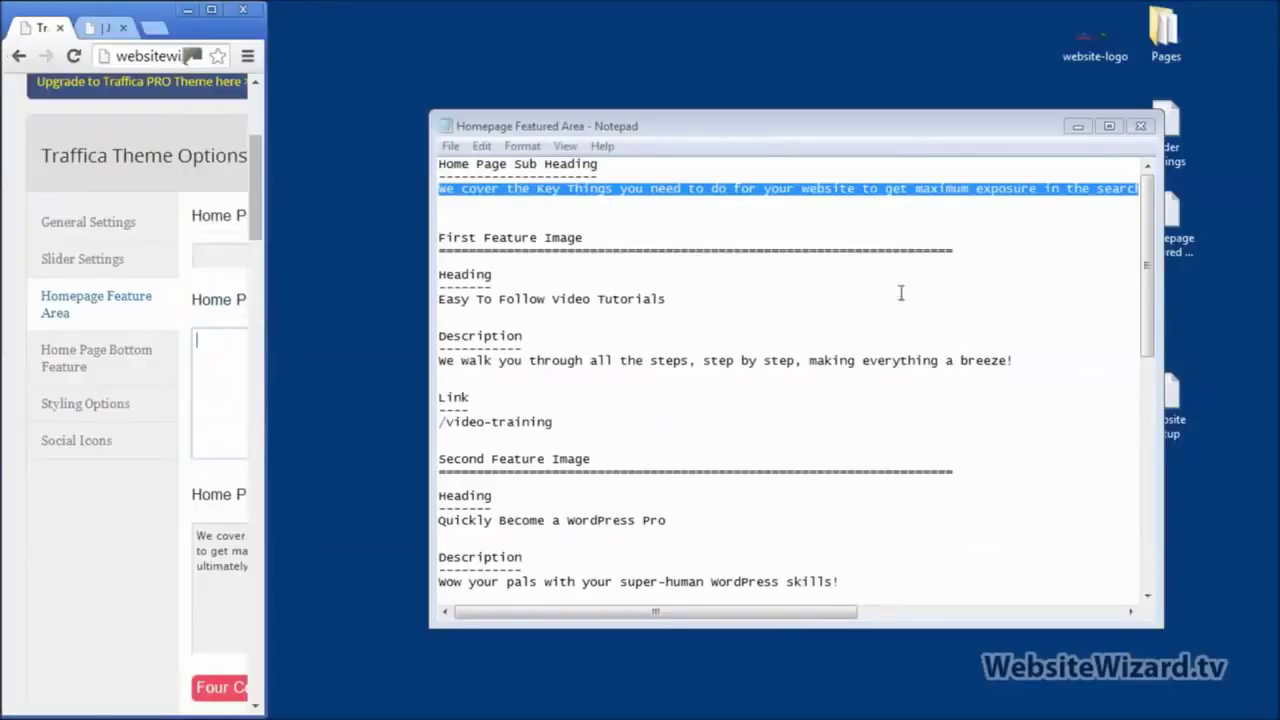
{"action": "left_click_drag", "start_coordinate": [590, 237], "coordinate": [437, 234]}
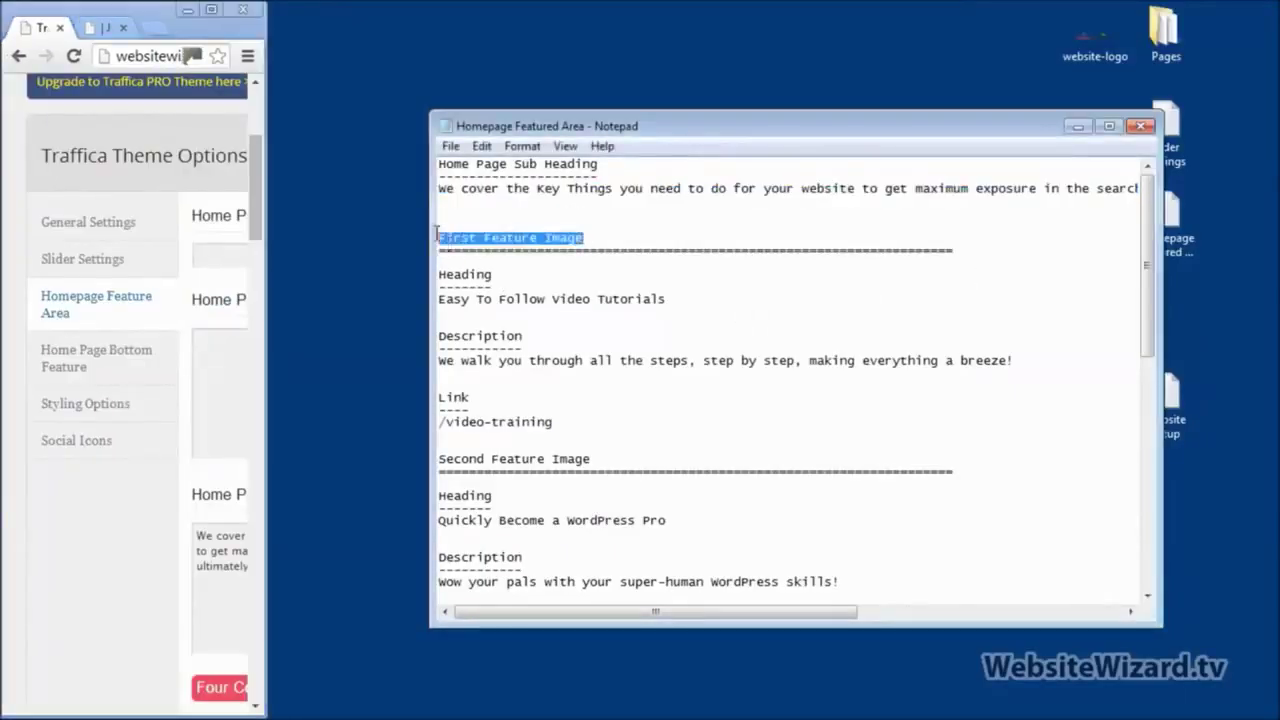
{"action": "left_click", "coordinate": [211, 12]}
{"action": "key", "text": "ctrl+Tab"}
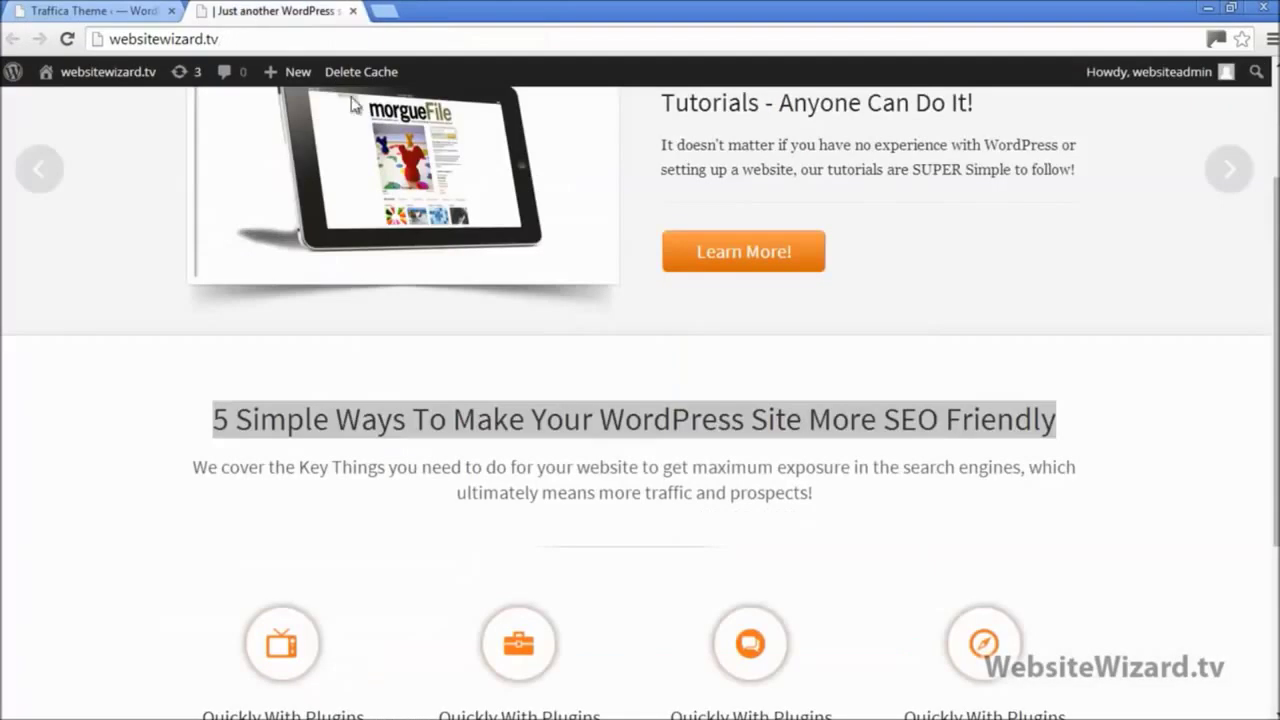
{"action": "scroll", "coordinate": [1134, 366], "scroll_direction": "down", "scroll_amount": 3}
{"action": "left_click", "coordinate": [1140, 370]}
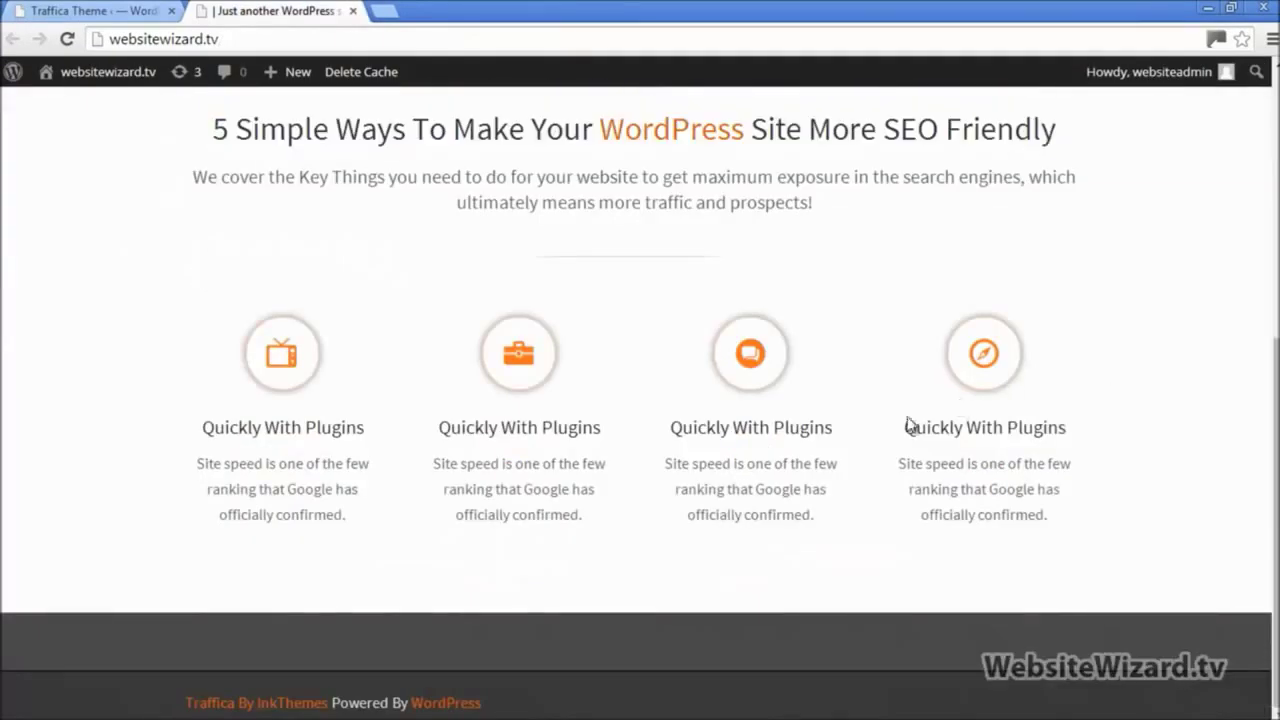
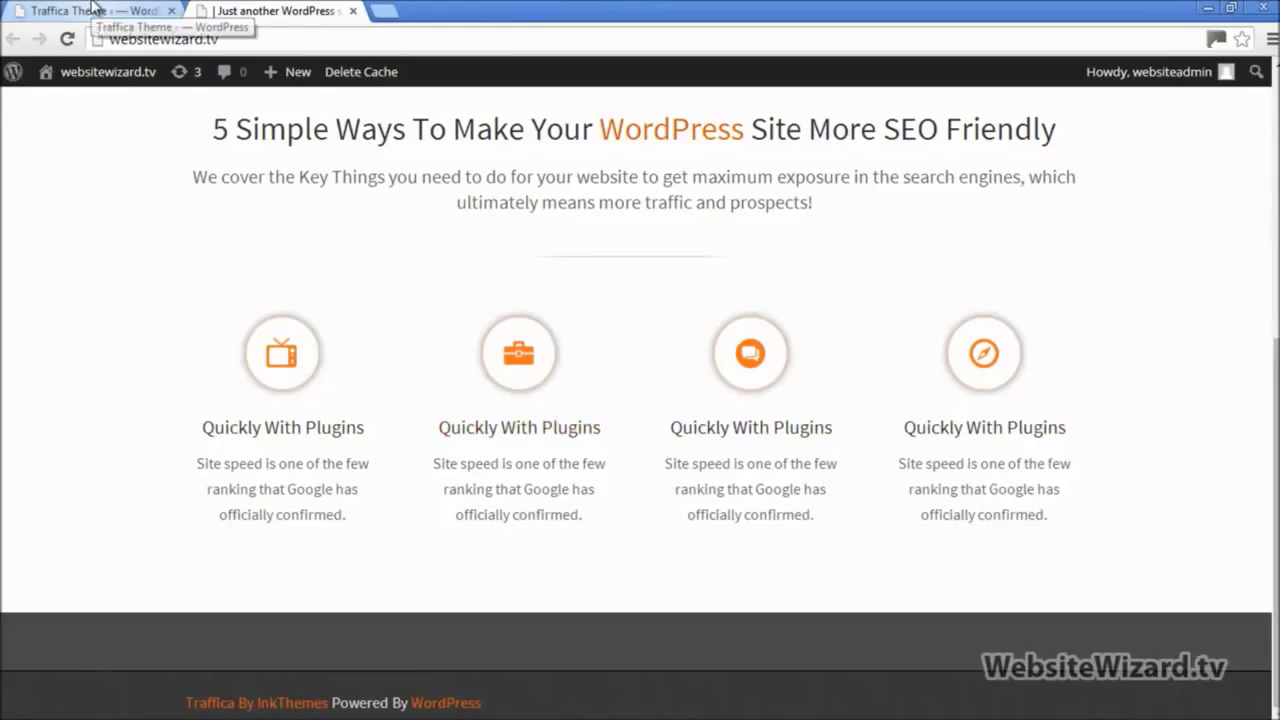
Step: Compare the live site's feature columns with Theme Options, then cancel the First Feature Image chooser
{"action": "left_click", "coordinate": [93, 8]}
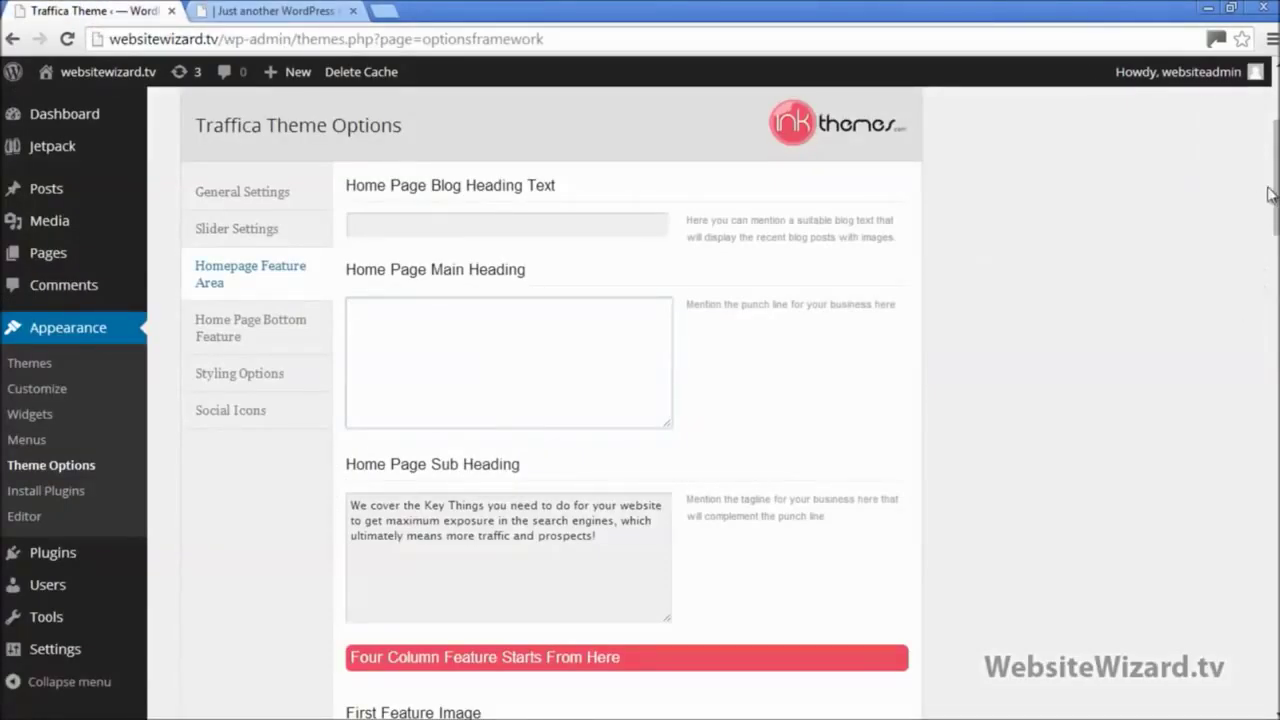
{"action": "left_click_drag", "start_coordinate": [1270, 193], "coordinate": [1270, 284]}
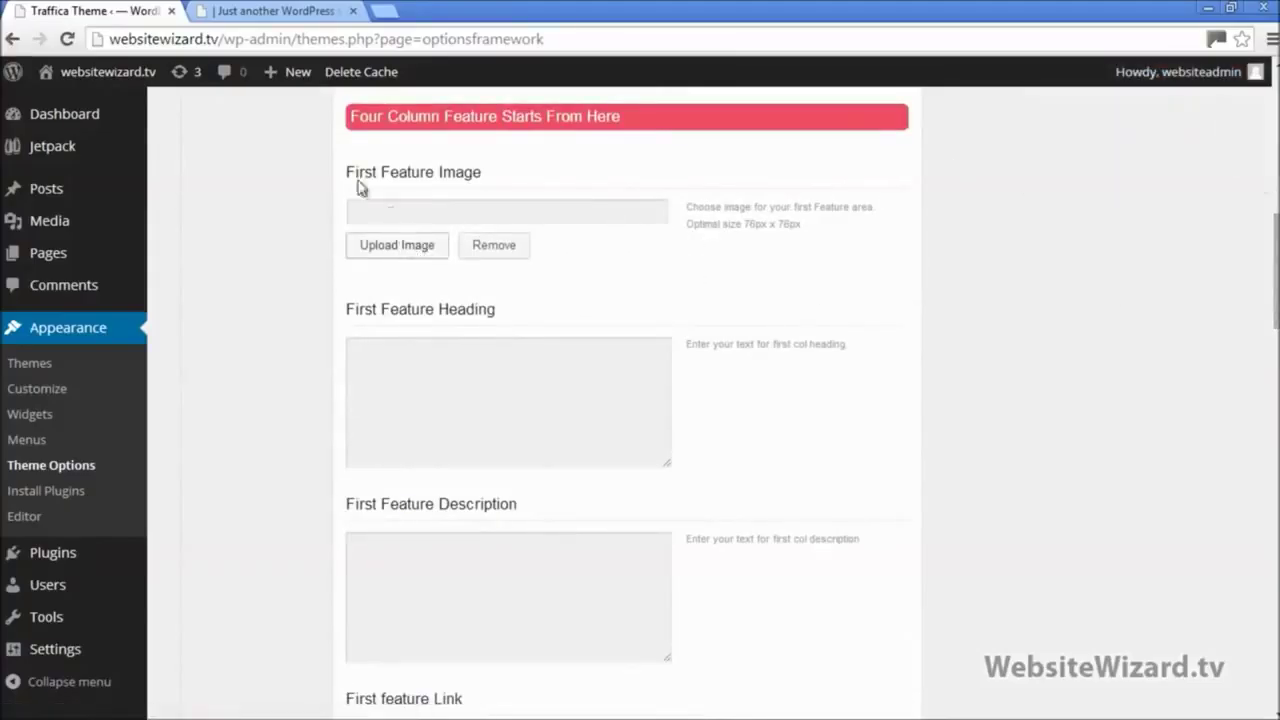
{"action": "left_click", "coordinate": [280, 11]}
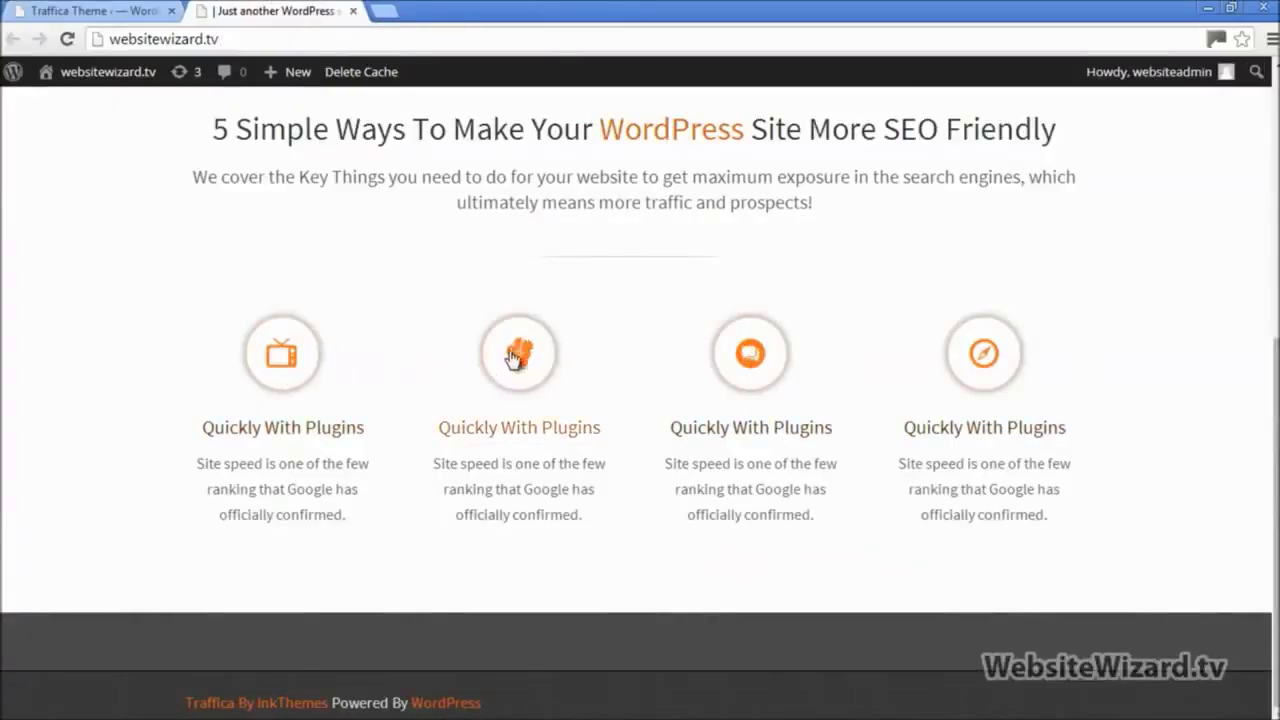
{"action": "left_click", "coordinate": [88, 9]}
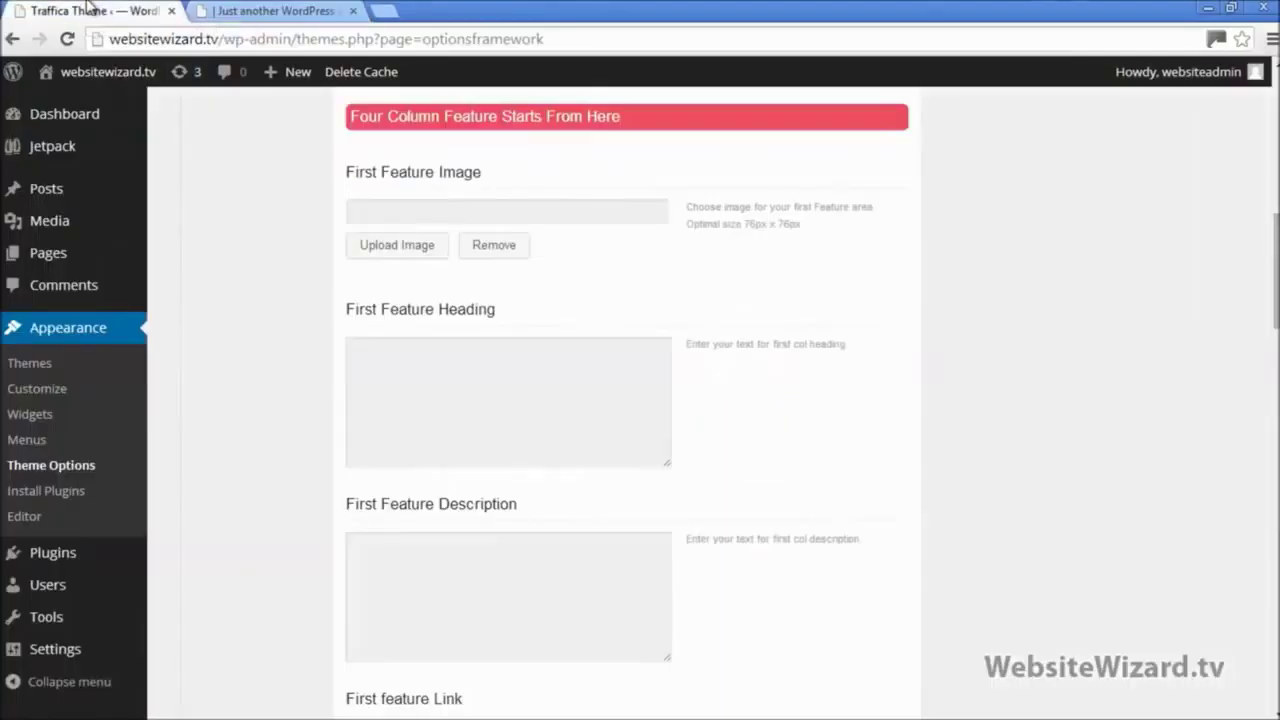
{"action": "left_click", "coordinate": [398, 252]}
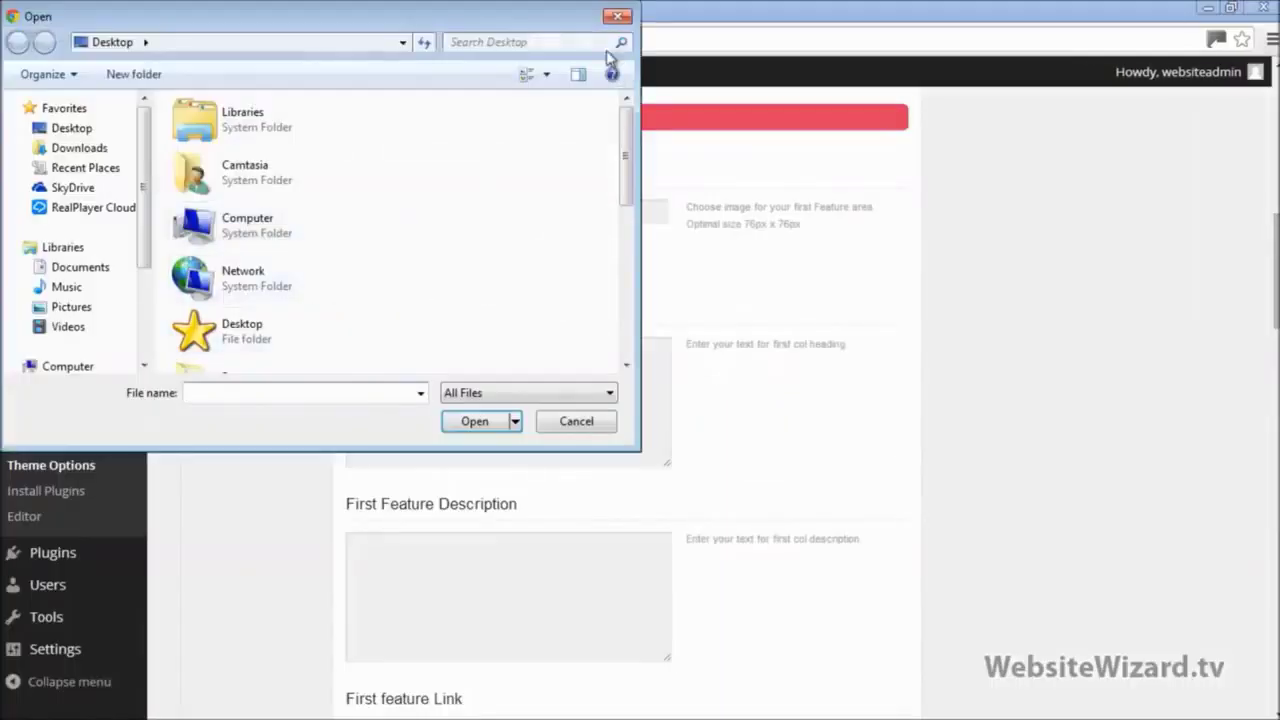
{"action": "left_click", "coordinate": [616, 18]}
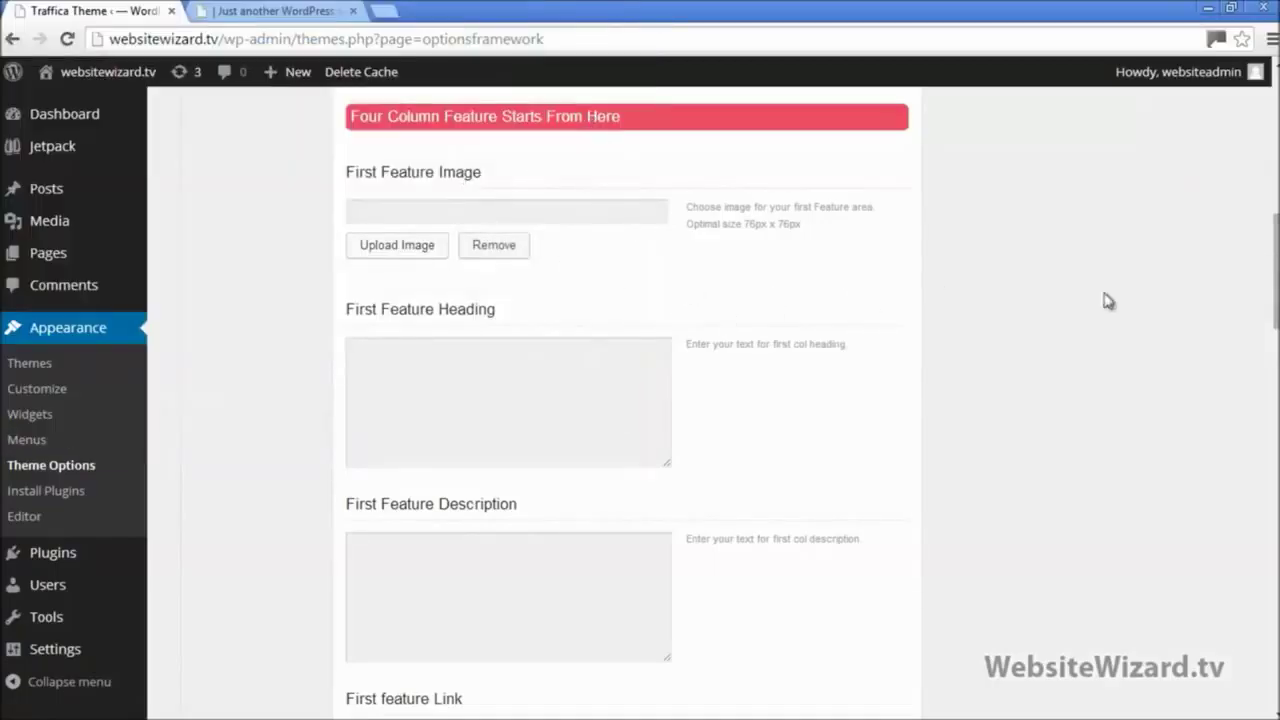
Step: Paste 'Easy To Follow Video Tutorials' from the notes into First Feature Heading
{"action": "left_click", "coordinate": [421, 383]}
{"action": "left_click", "coordinate": [437, 574]}
{"action": "left_click", "coordinate": [403, 349]}
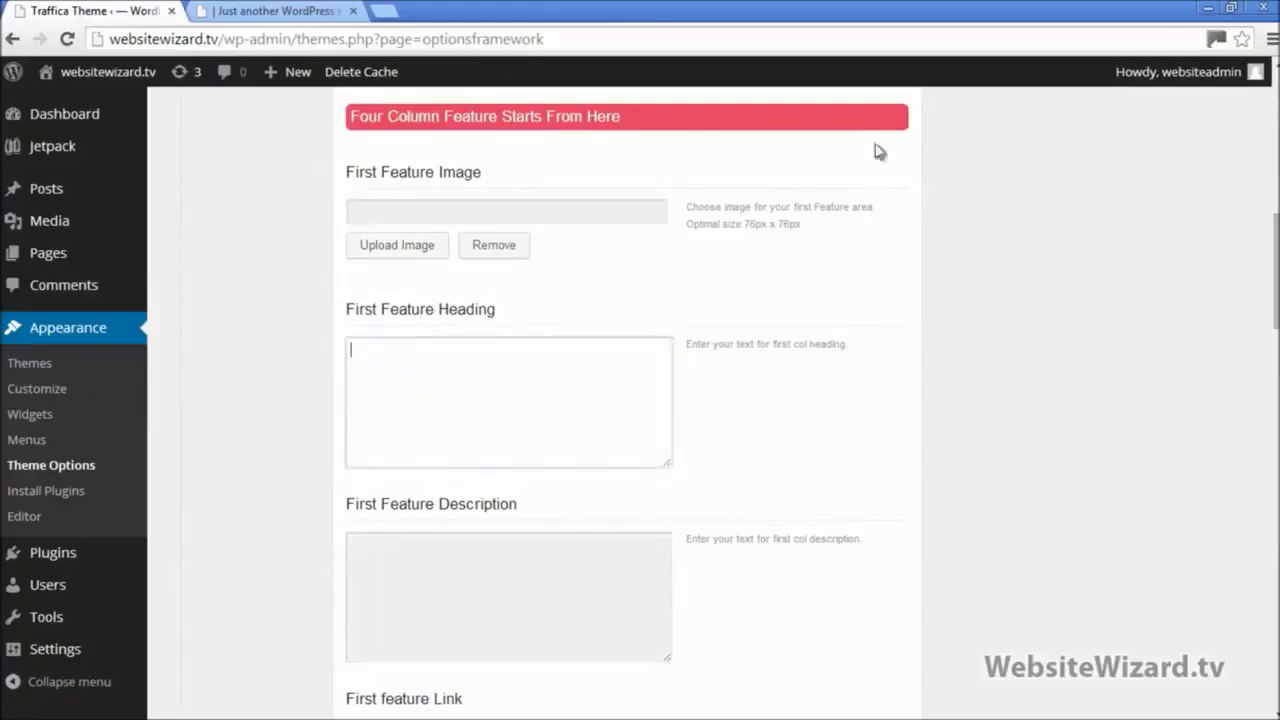
{"action": "left_click", "coordinate": [1231, 7]}
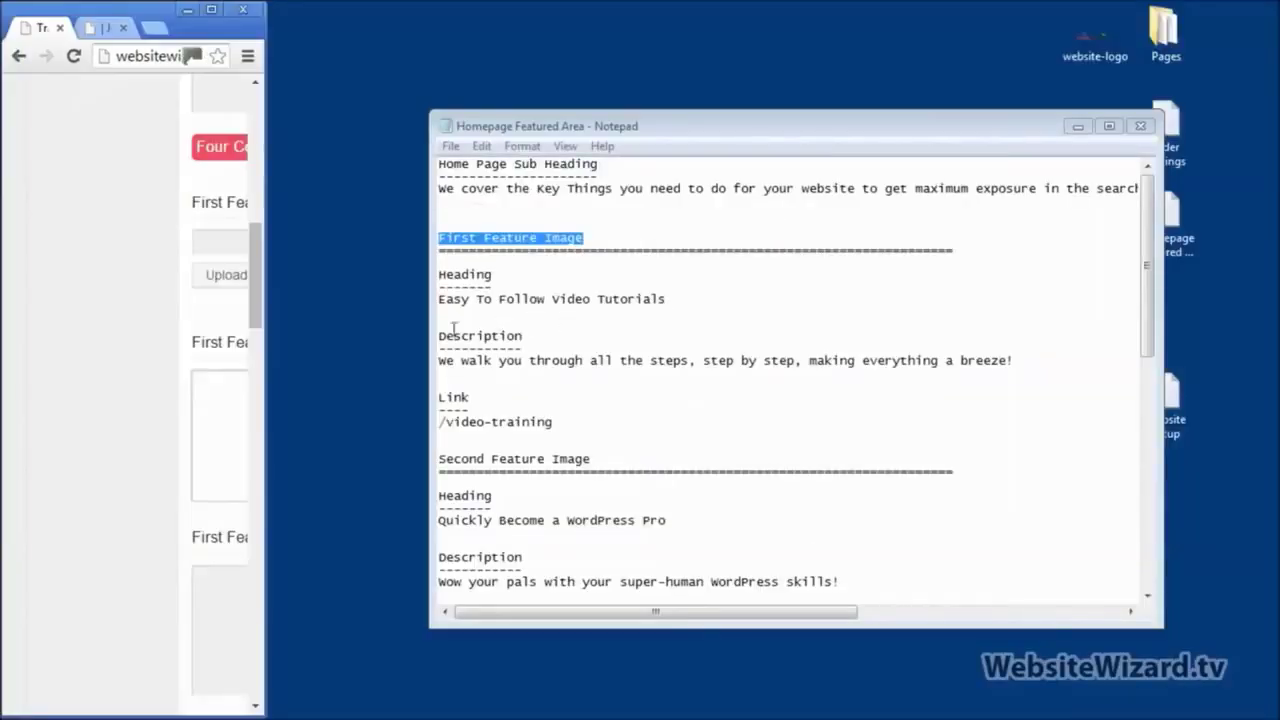
{"action": "left_click", "coordinate": [566, 298]}
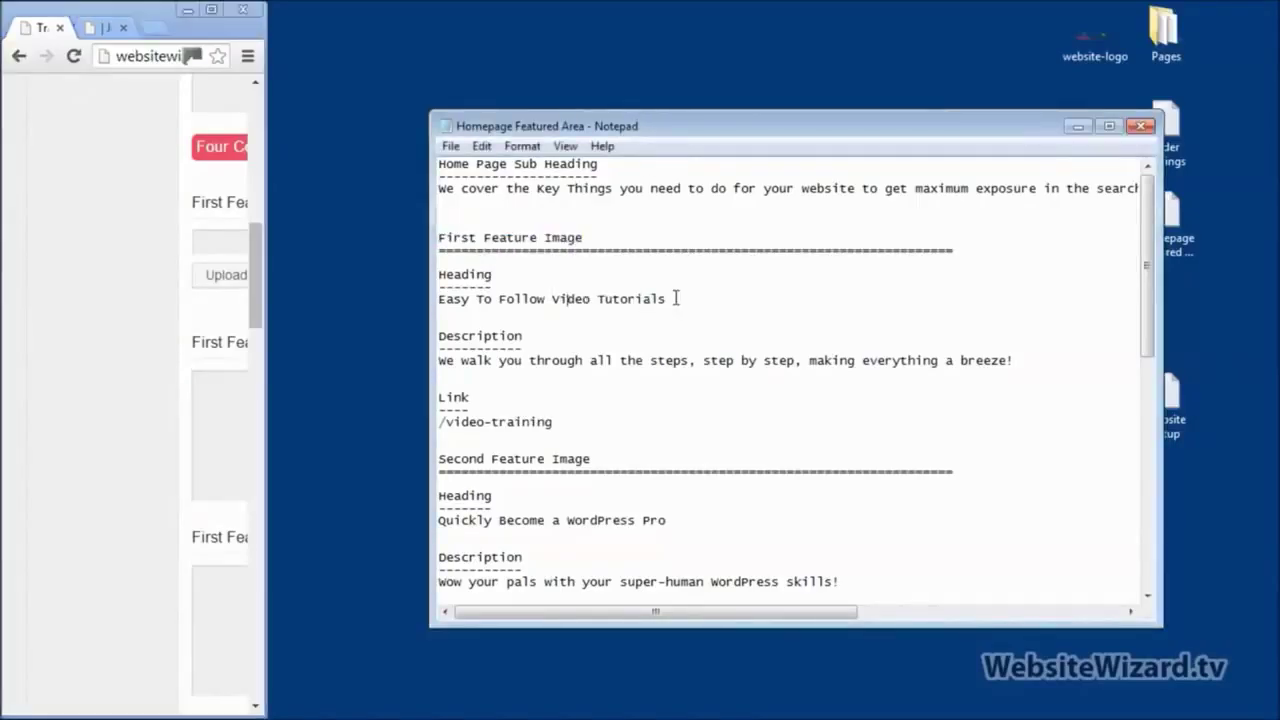
{"action": "left_click_drag", "start_coordinate": [507, 313], "coordinate": [444, 305]}
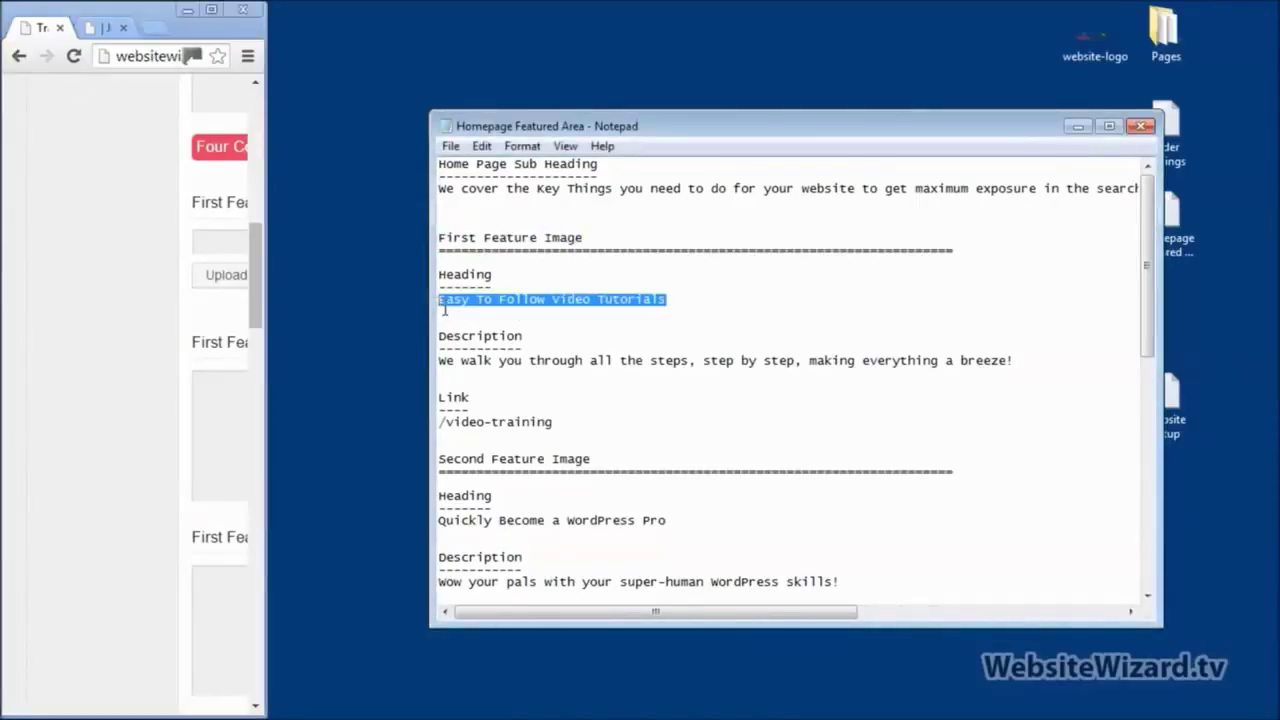
{"action": "left_click", "coordinate": [204, 11]}
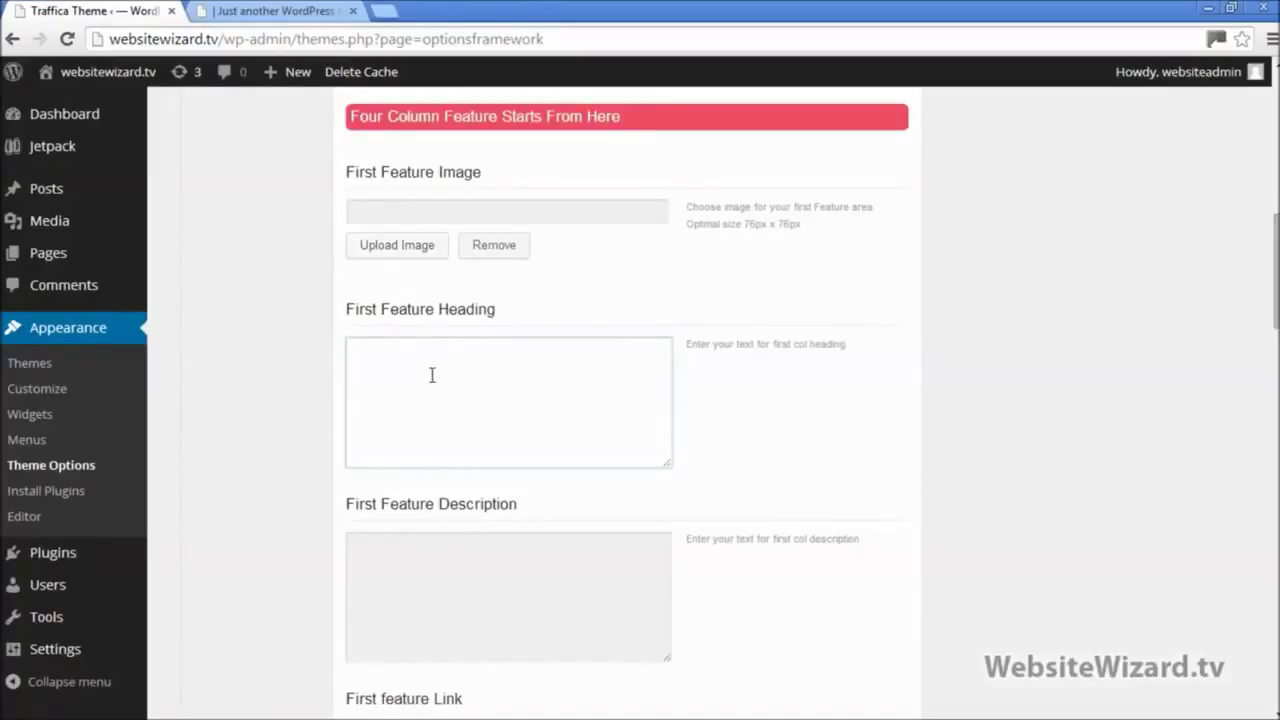
{"action": "left_click", "coordinate": [432, 375]}
{"action": "type", "text": "Easy To Follow Video Tutorials"}
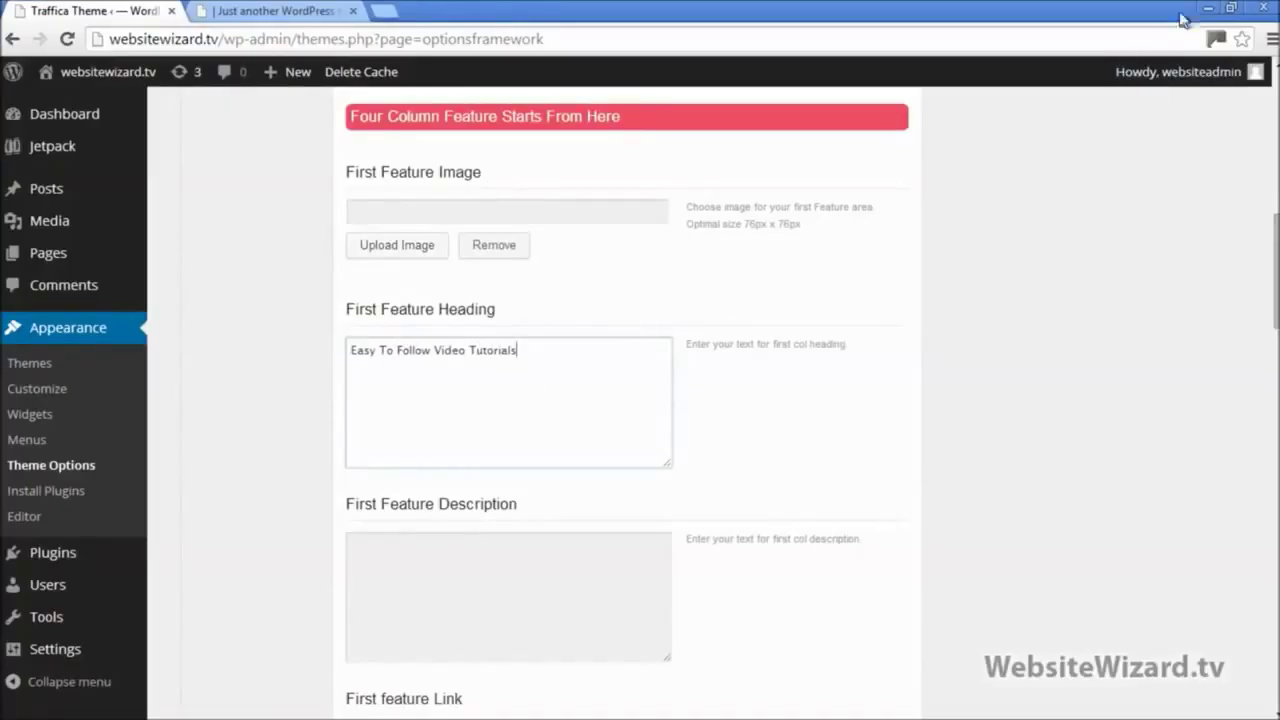
Step: Paste the step-by-step walkthrough sentence from the notes into First Feature Description
{"action": "left_click", "coordinate": [1232, 9]}
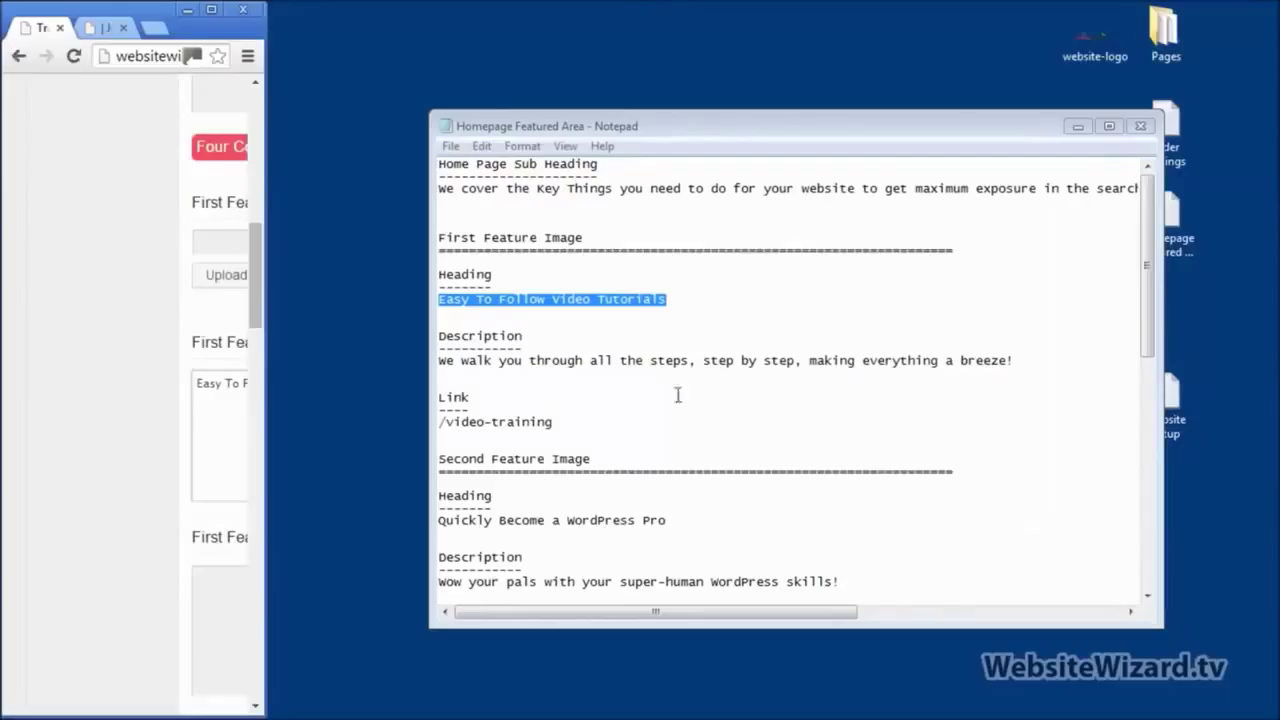
{"action": "left_click", "coordinate": [438, 362]}
{"action": "key", "text": "shift+End"}
{"action": "key", "text": "ctrl+c"}
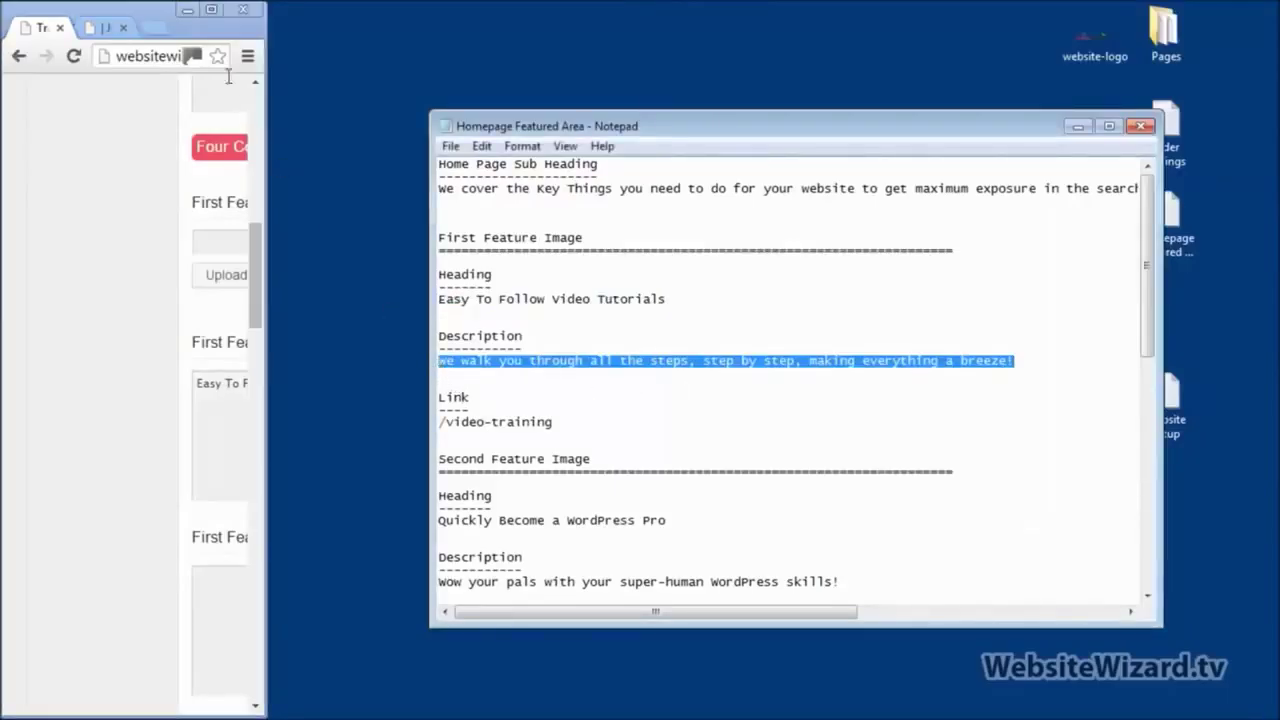
{"action": "left_click", "coordinate": [211, 10]}
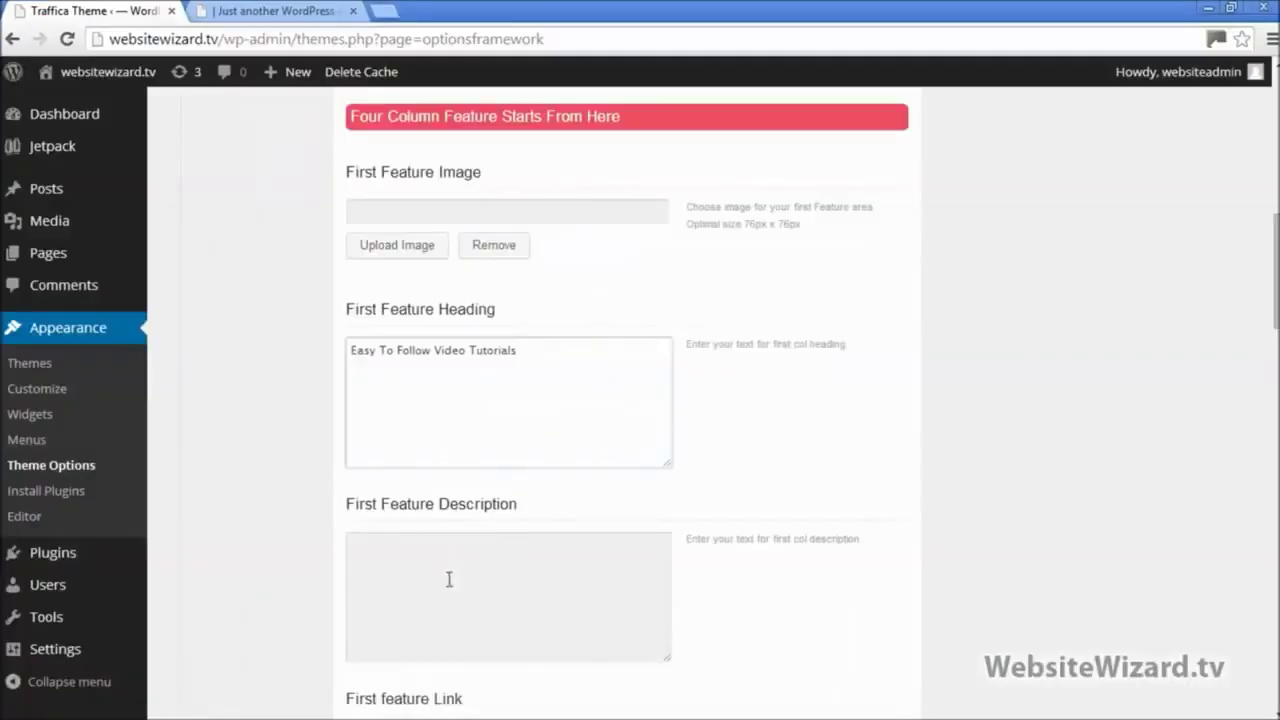
{"action": "left_click", "coordinate": [449, 579]}
{"action": "key", "text": "ctrl+v"}
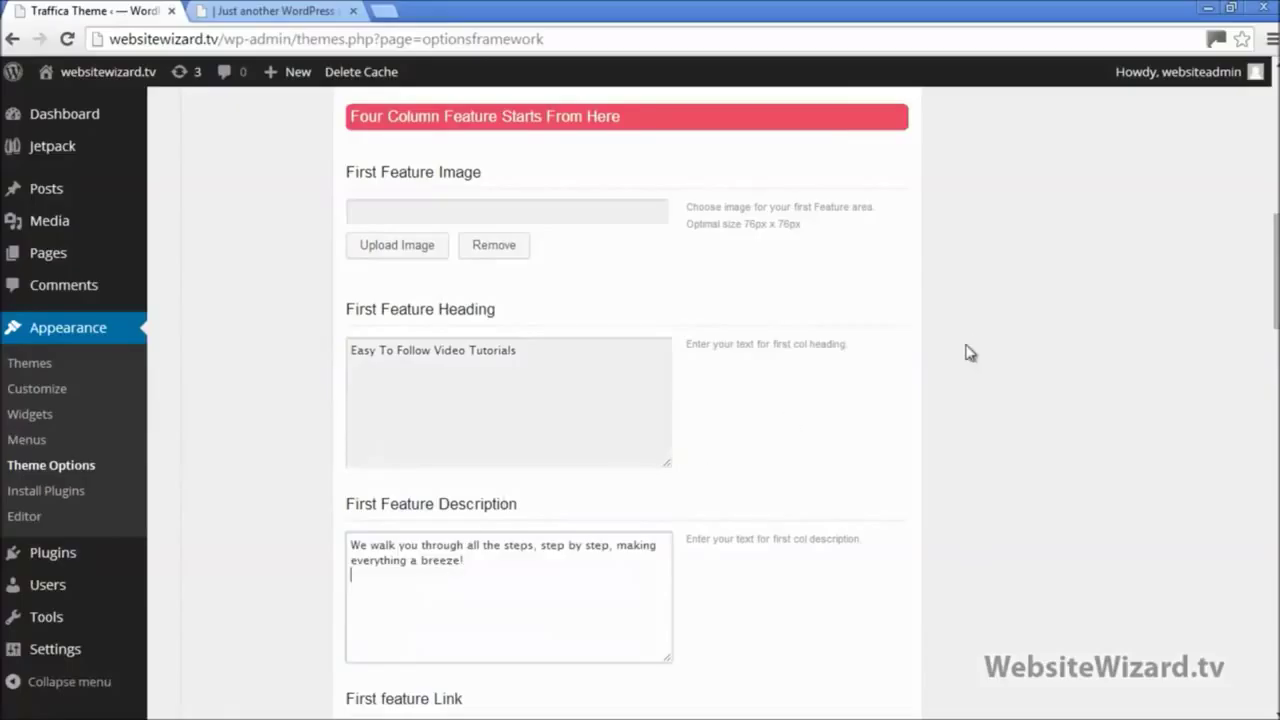
{"action": "scroll", "coordinate": [968, 352], "scroll_direction": "down", "scroll_amount": 3}
{"action": "left_click", "coordinate": [514, 453]}
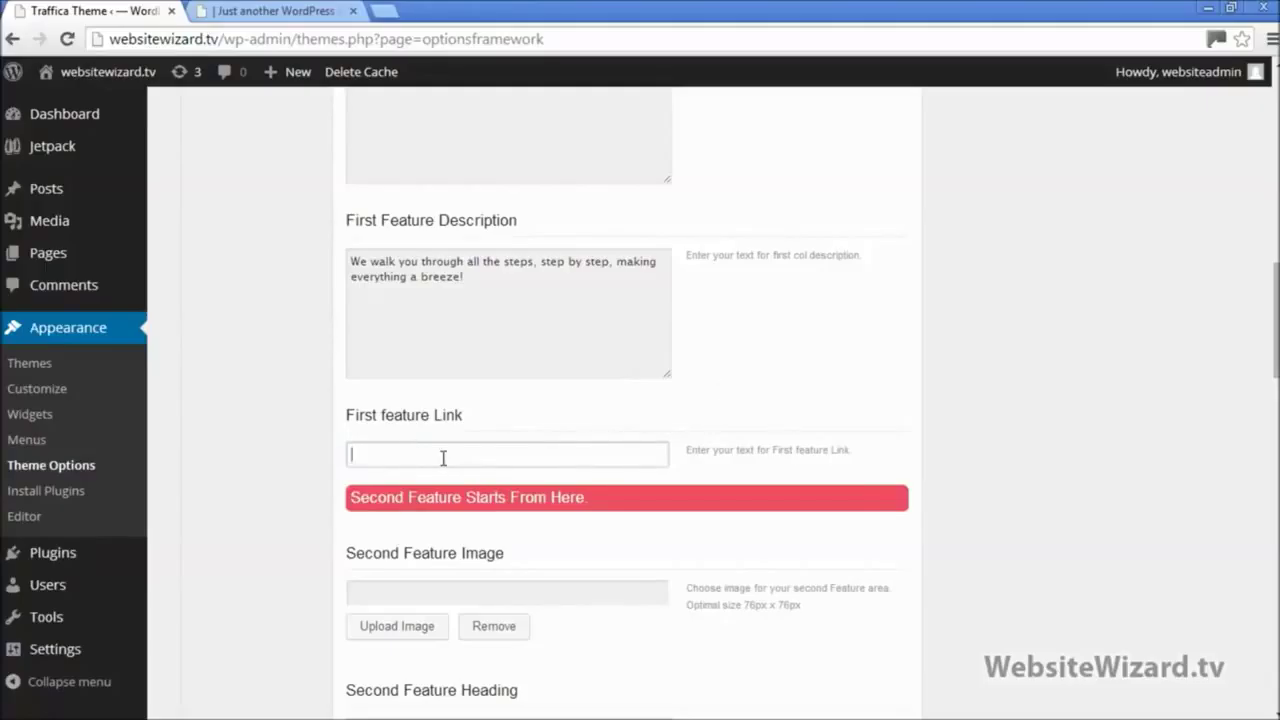
{"action": "scroll", "coordinate": [640, 400], "scroll_direction": "down", "scroll_amount": 3}
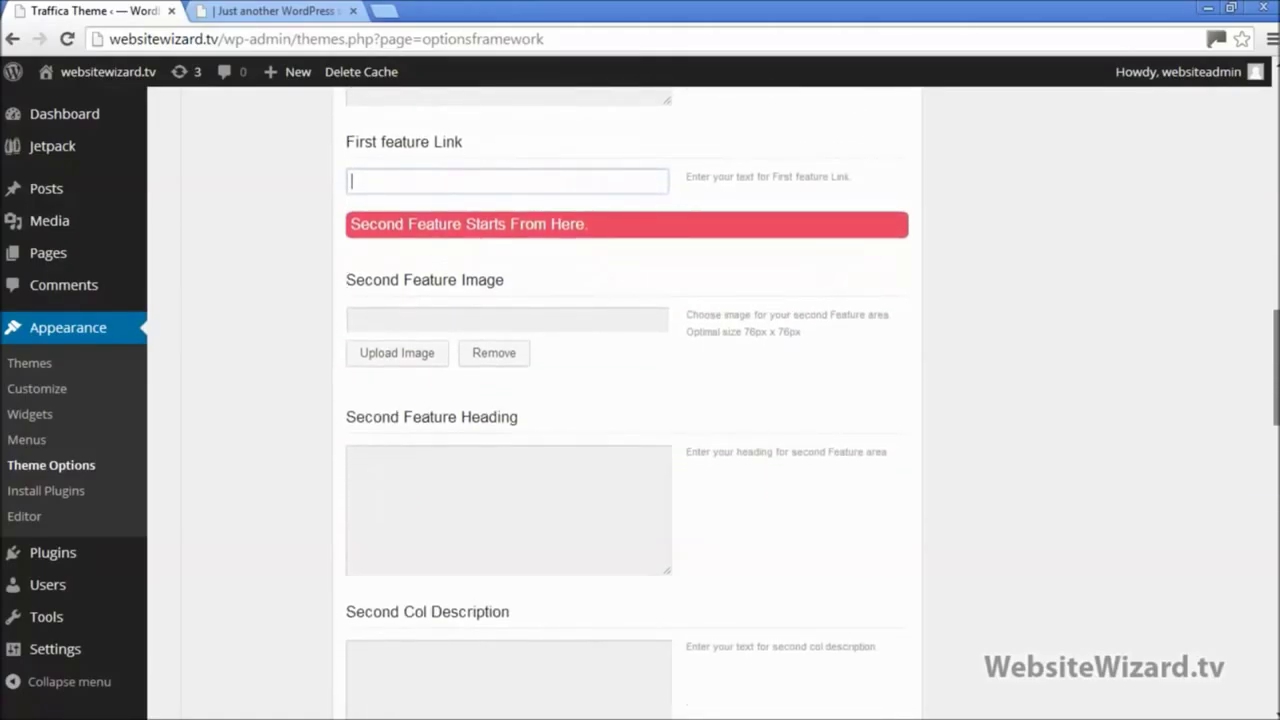
{"action": "scroll", "coordinate": [627, 391], "scroll_direction": "up", "scroll_amount": 3}
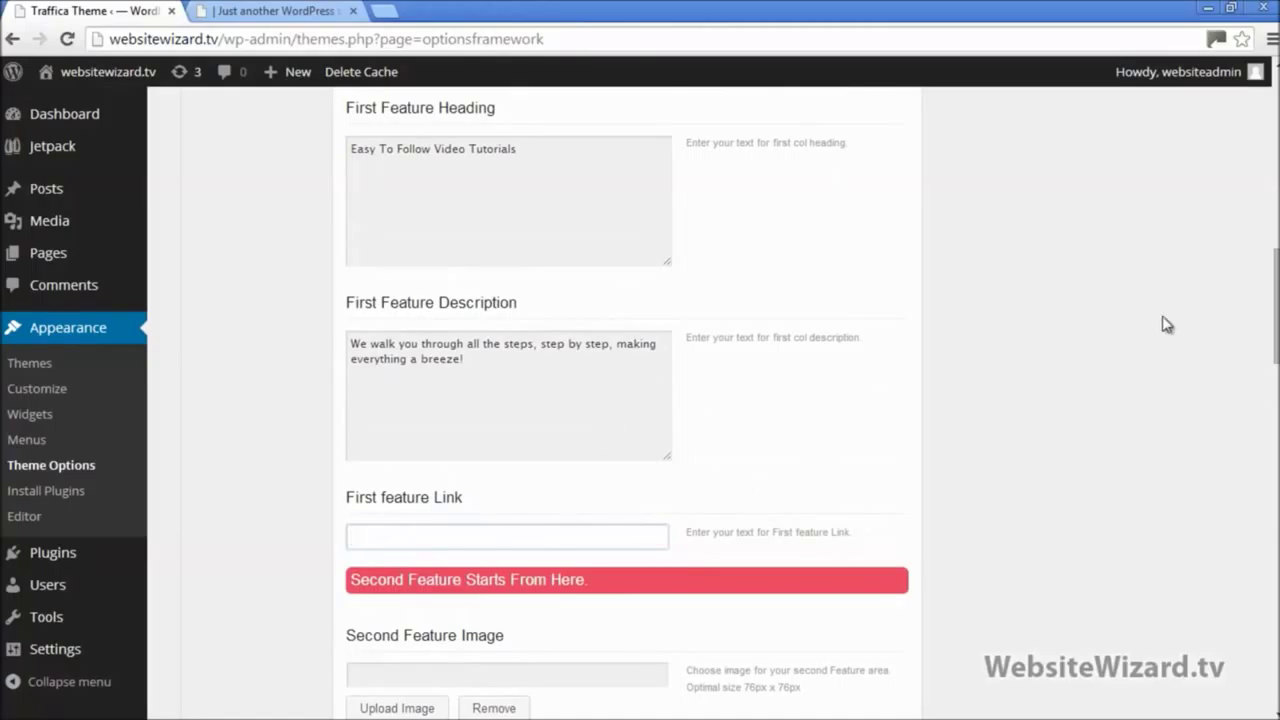
{"action": "left_click_drag", "start_coordinate": [1276, 318], "coordinate": [1276, 680]}
Step: Save all theme option changes
{"action": "left_click", "coordinate": [862, 625]}
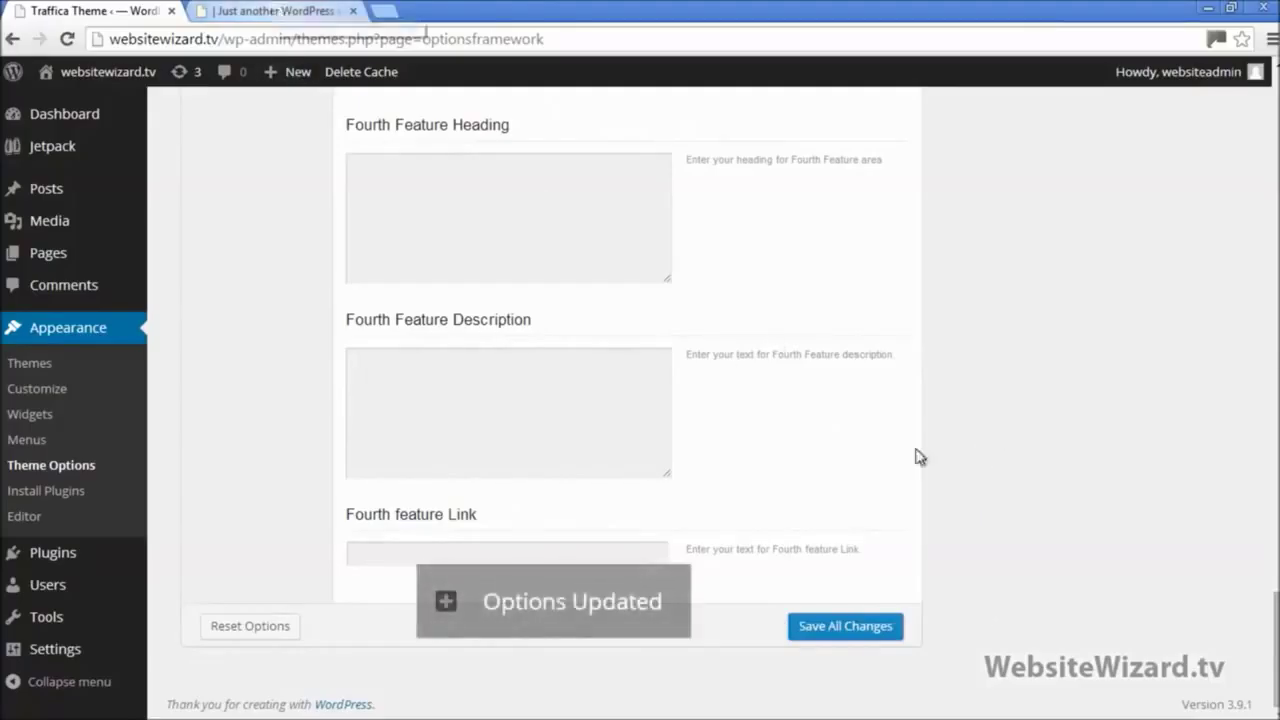
{"action": "left_click_drag", "start_coordinate": [1276, 625], "coordinate": [1276, 276]}
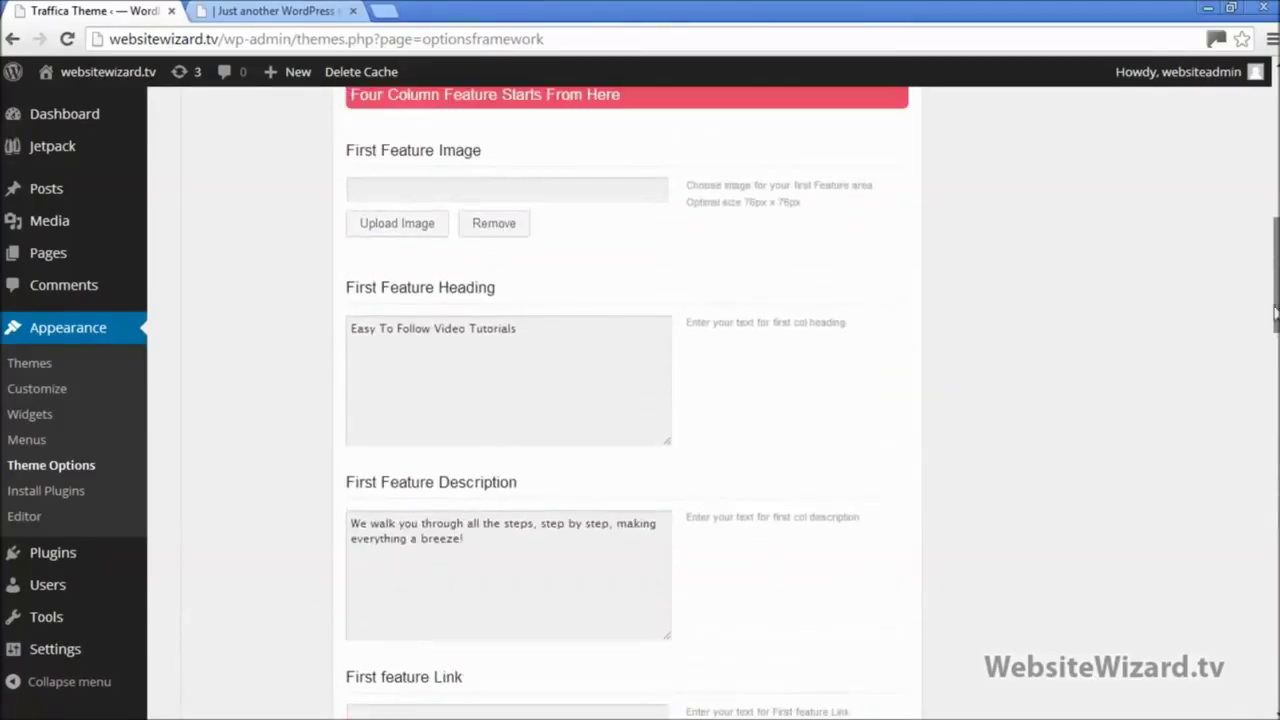
{"action": "left_click_drag", "start_coordinate": [571, 354], "coordinate": [310, 366]}
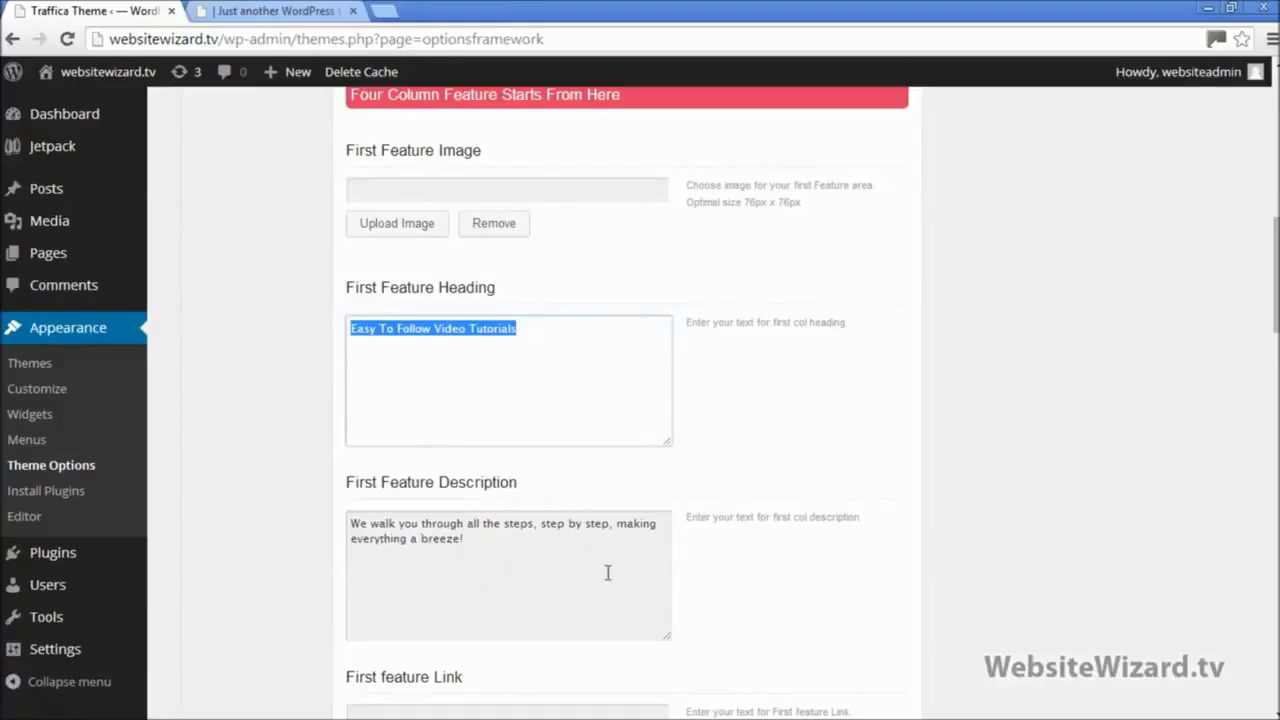
Step: Reload the live homepage and highlight the new first feature heading and description
{"action": "left_click", "coordinate": [266, 11]}
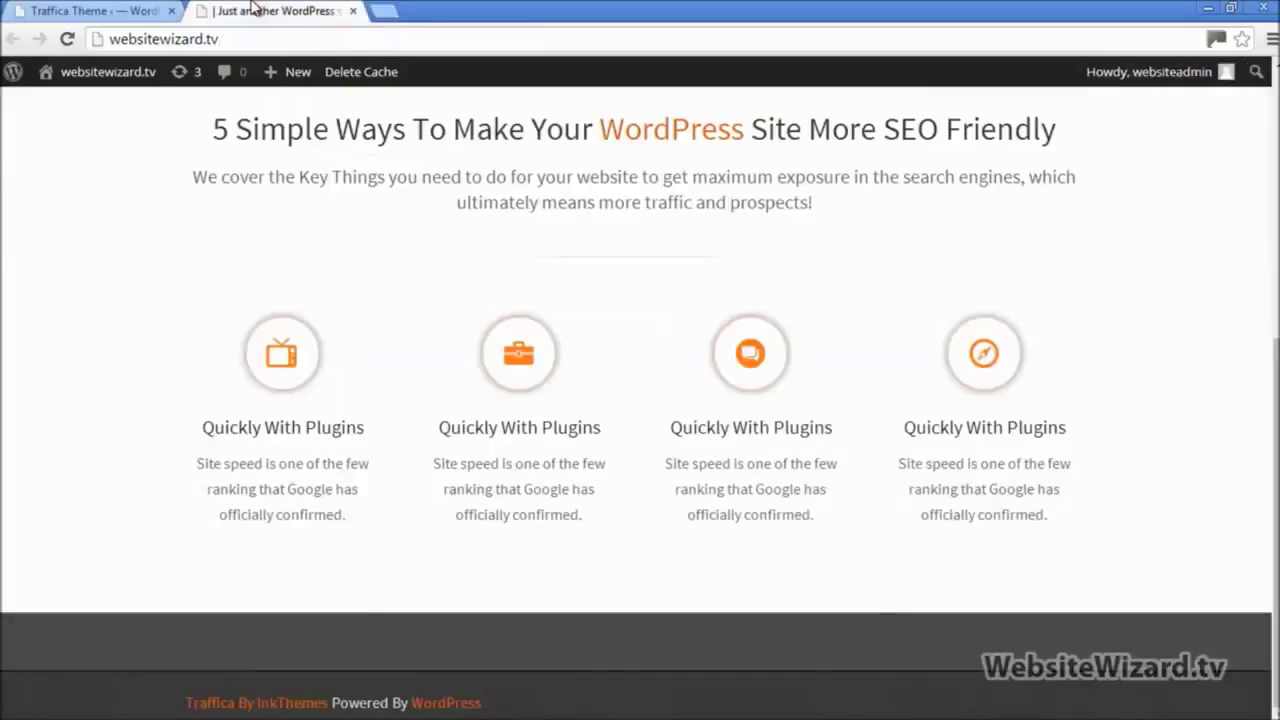
{"action": "left_click", "coordinate": [67, 39]}
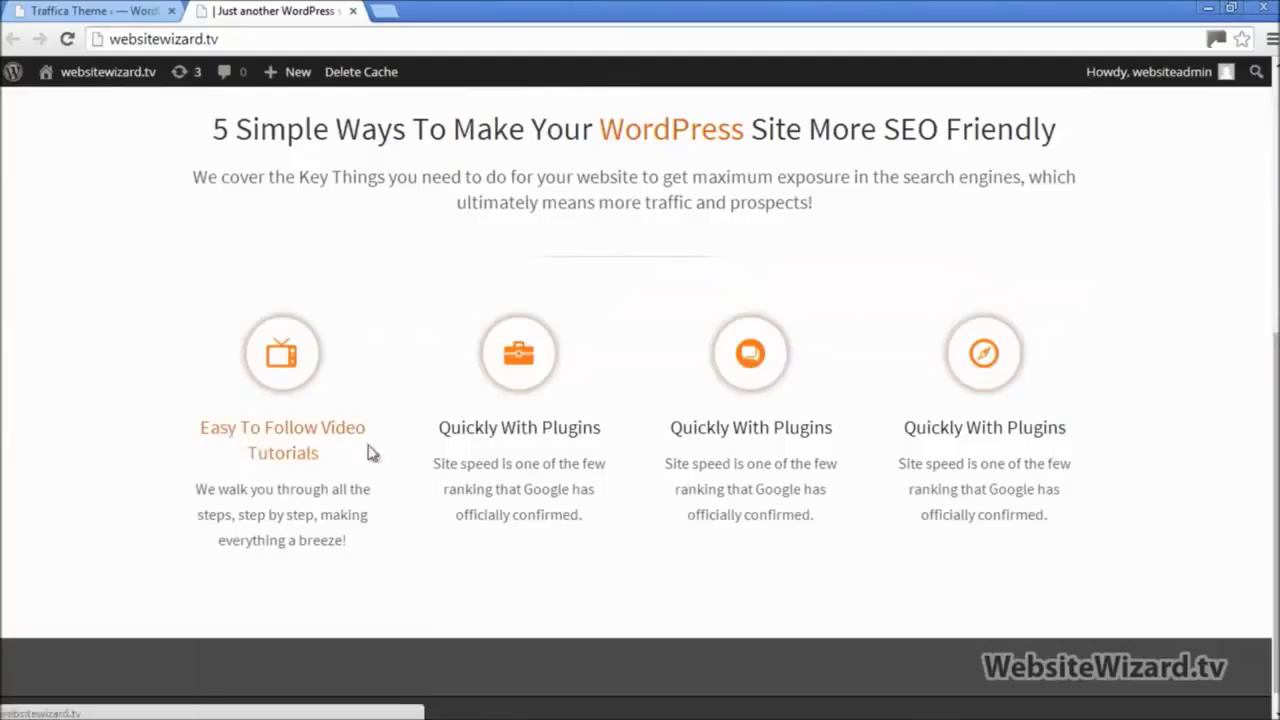
{"action": "left_click_drag", "start_coordinate": [340, 449], "coordinate": [196, 430]}
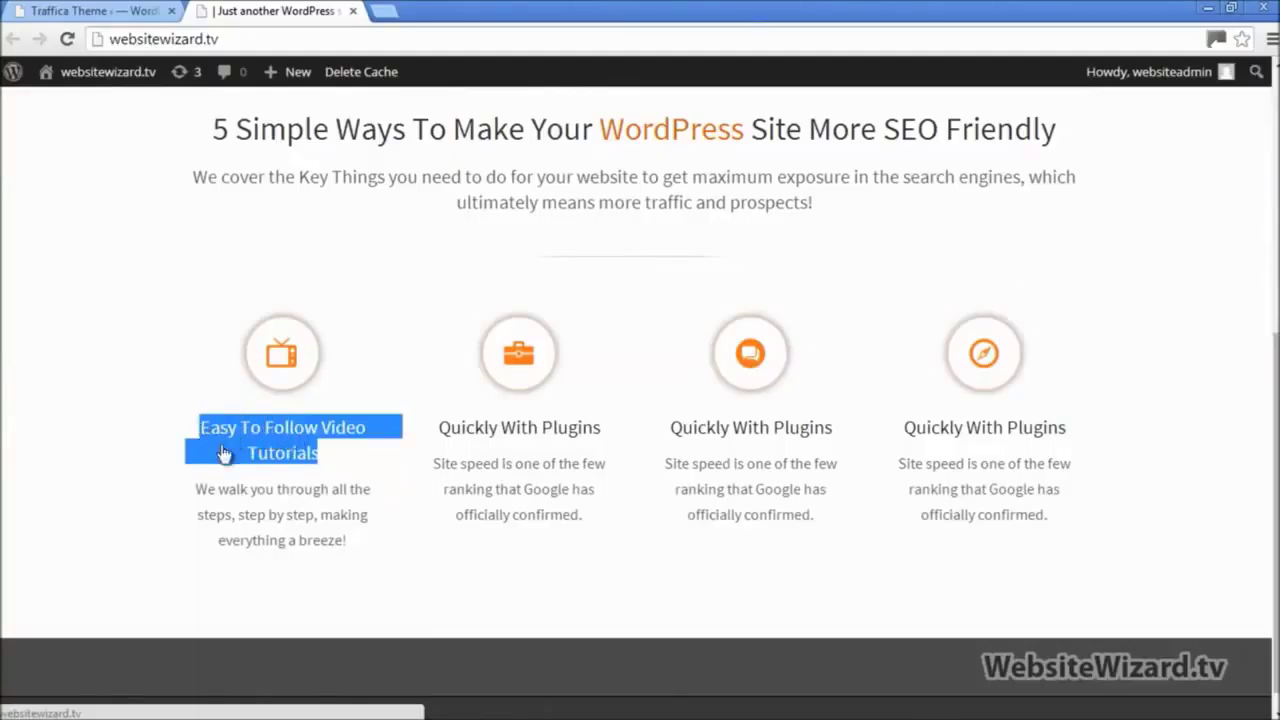
{"action": "left_click_drag", "start_coordinate": [365, 553], "coordinate": [205, 489]}
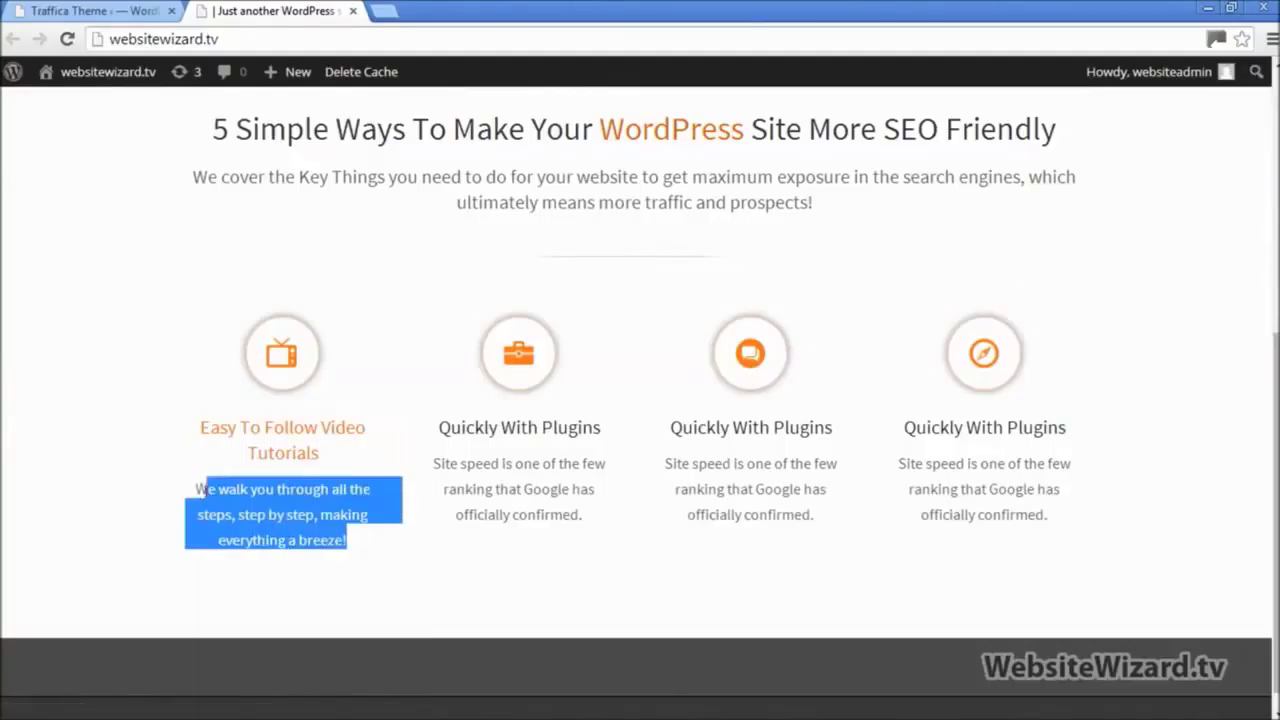
{"action": "left_click", "coordinate": [470, 604]}
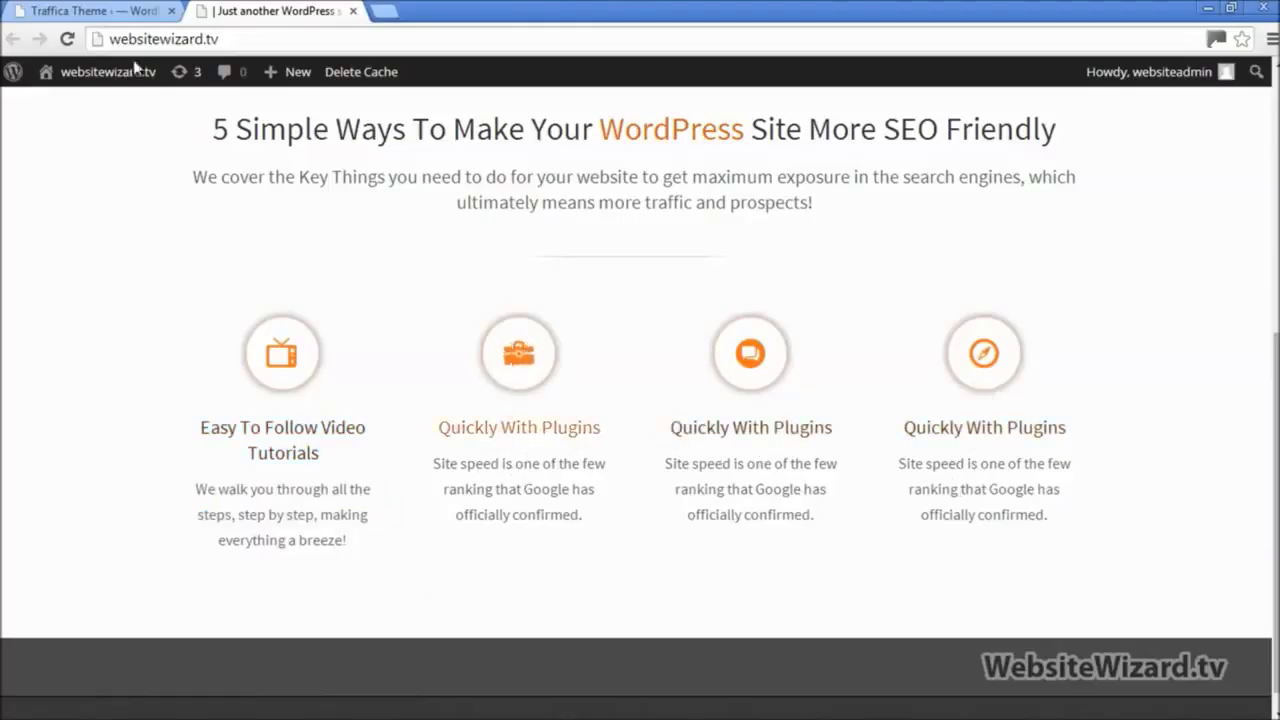
{"action": "left_click", "coordinate": [118, 11]}
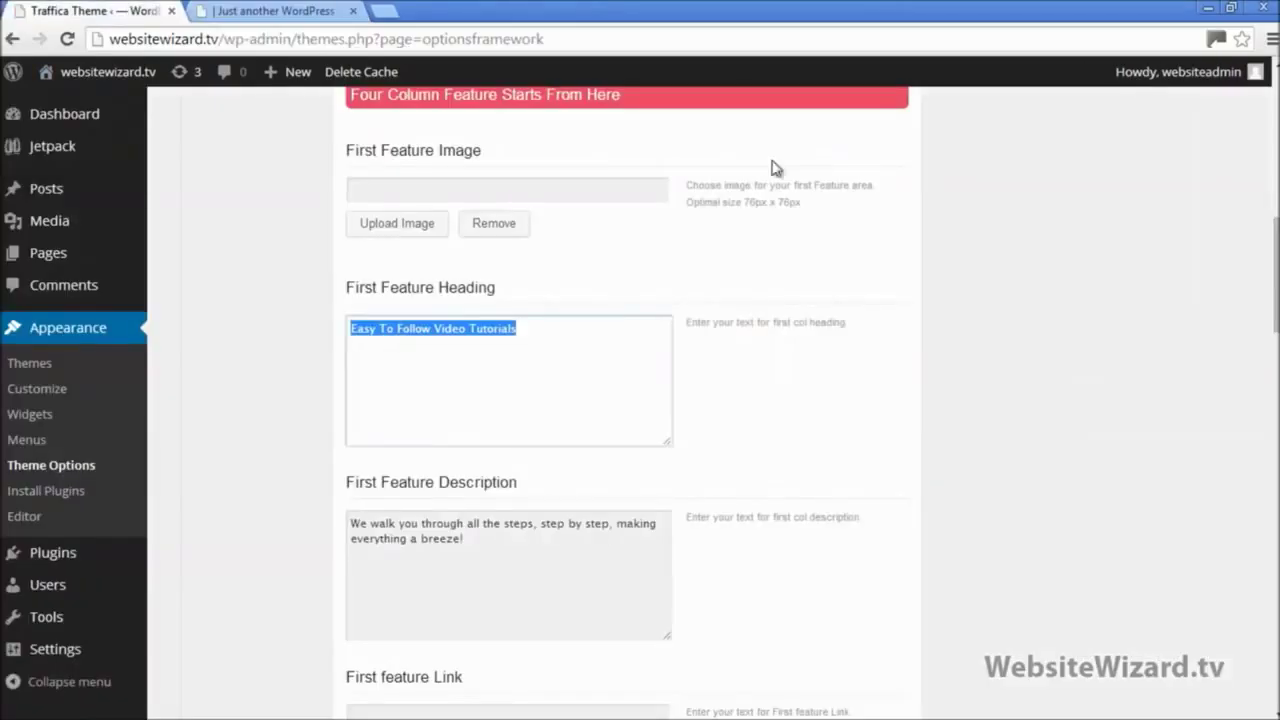
Step: Paste 'Quickly Become a WordPress Pro' from the notes into Second Feature Heading
{"action": "left_click_drag", "start_coordinate": [1276, 276], "coordinate": [1276, 388]}
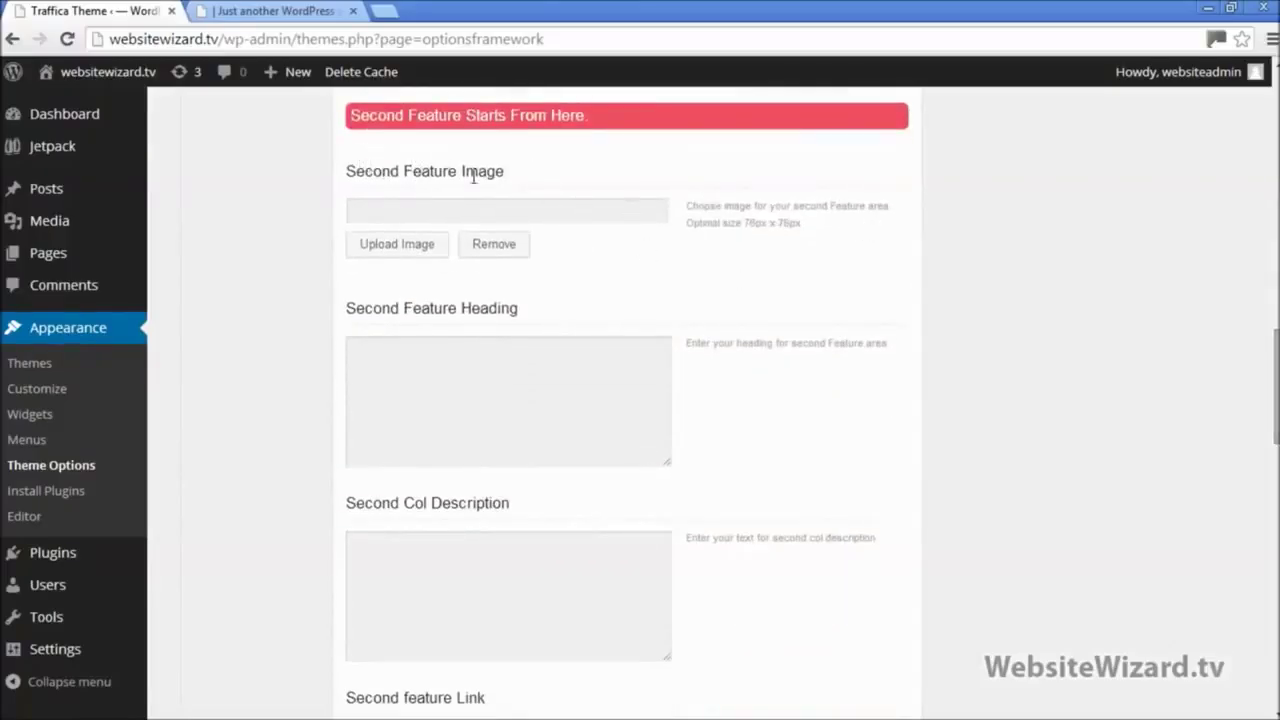
{"action": "left_click", "coordinate": [379, 207]}
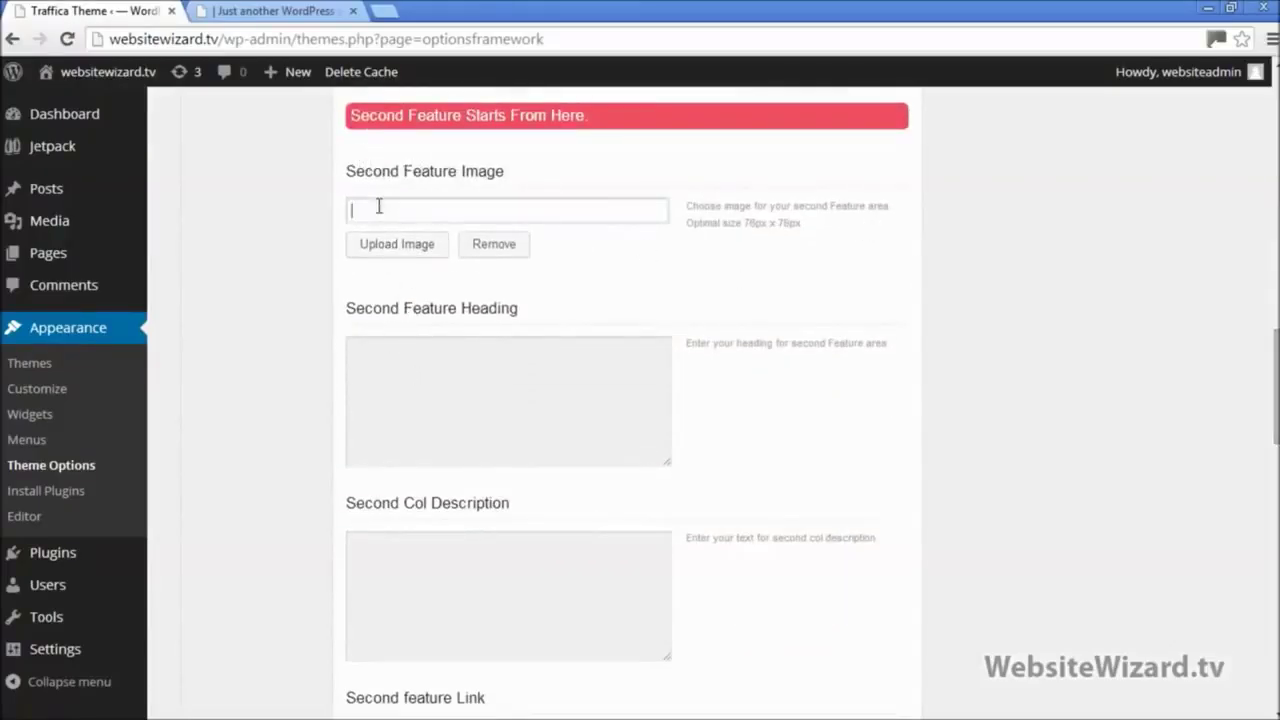
{"action": "left_click", "coordinate": [378, 369]}
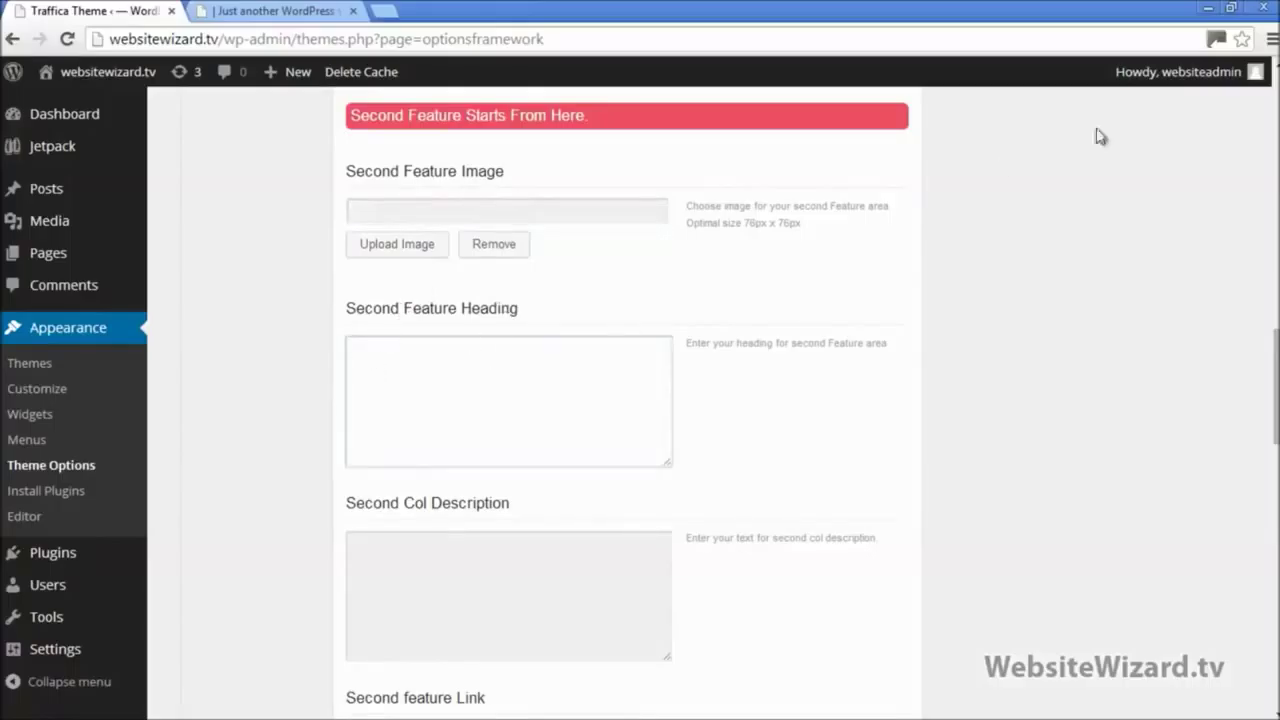
{"action": "left_click", "coordinate": [1231, 8]}
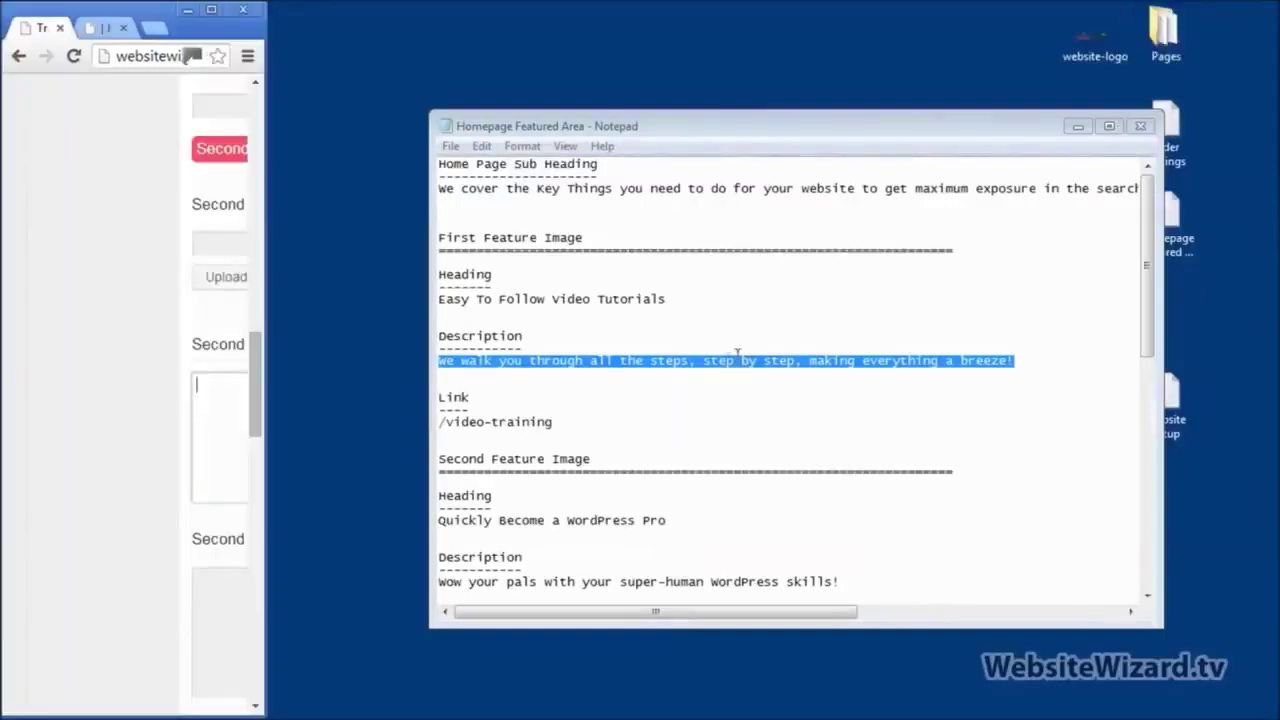
{"action": "left_click_drag", "start_coordinate": [1147, 264], "coordinate": [1168, 384]}
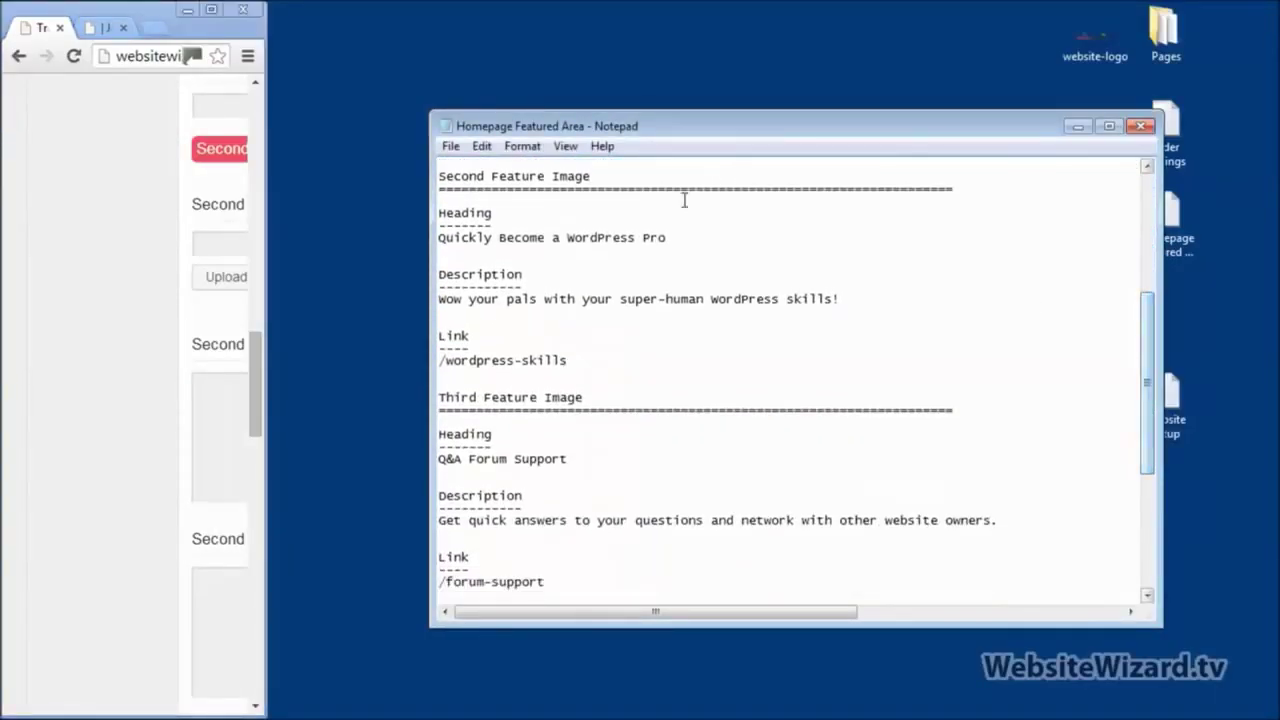
{"action": "key", "text": "shift+Up"}
{"action": "key", "text": "ctrl+c"}
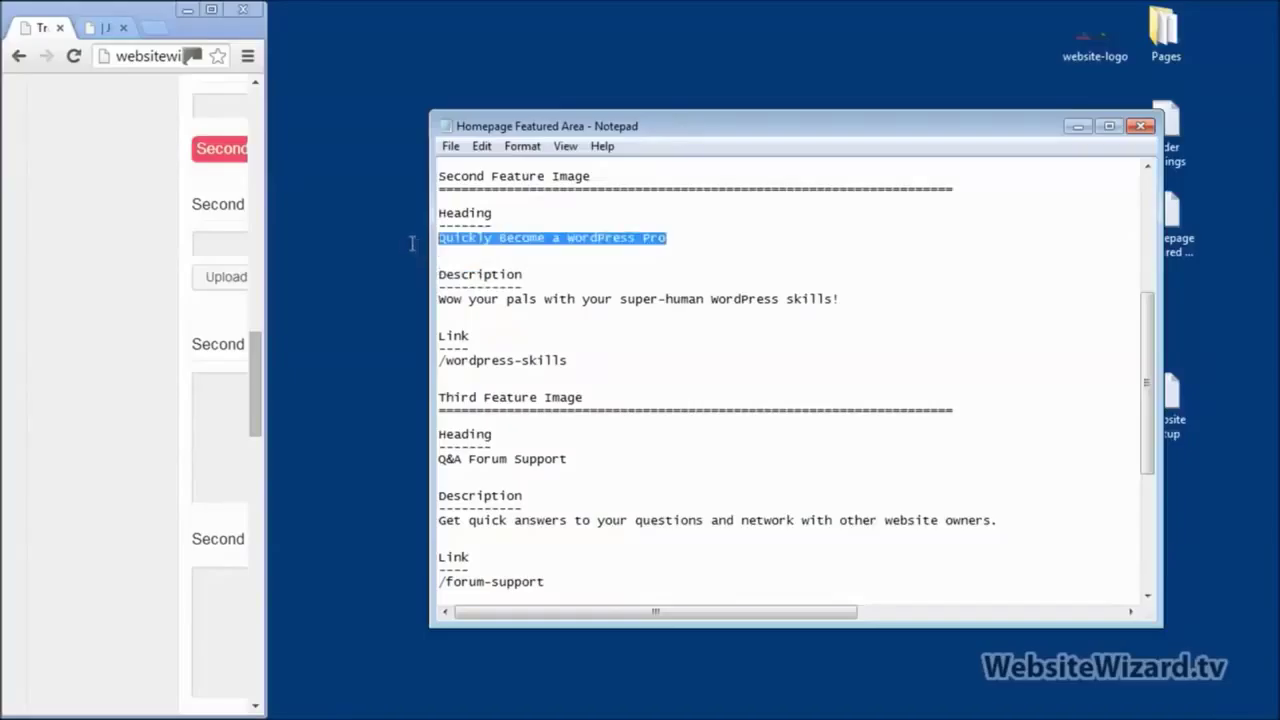
{"action": "left_click", "coordinate": [211, 9]}
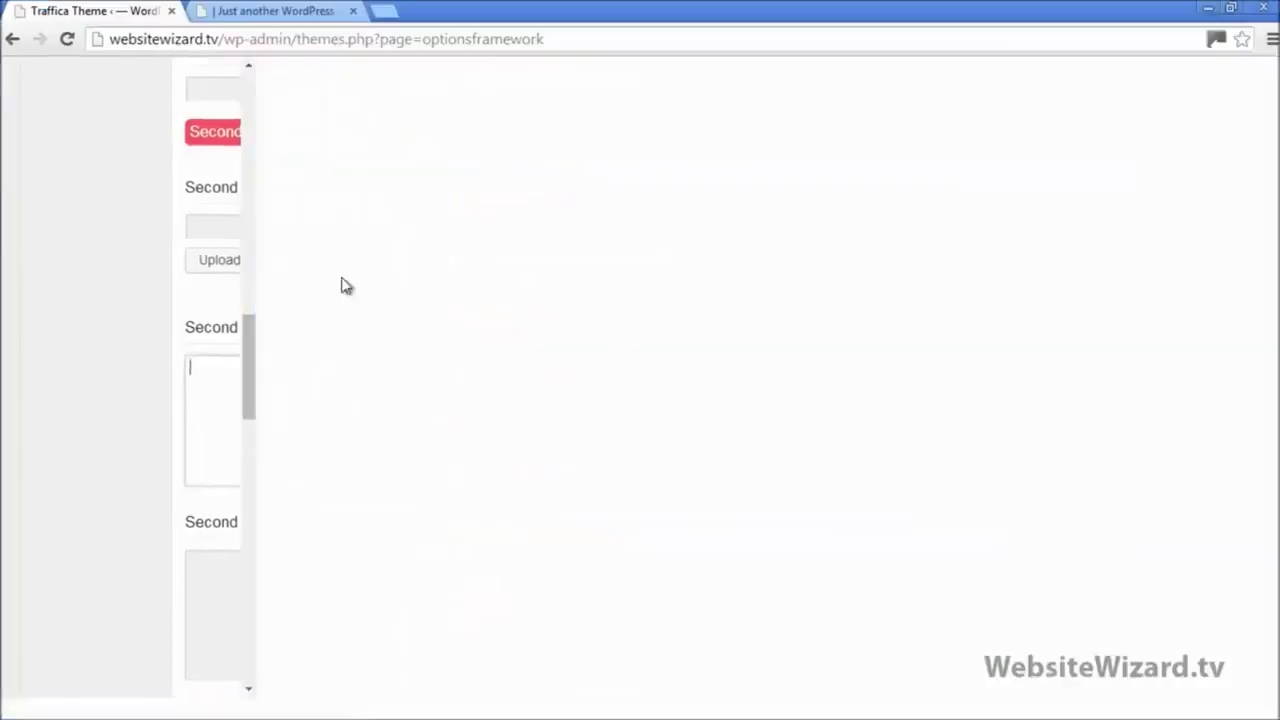
{"action": "key", "text": "ctrl+v"}
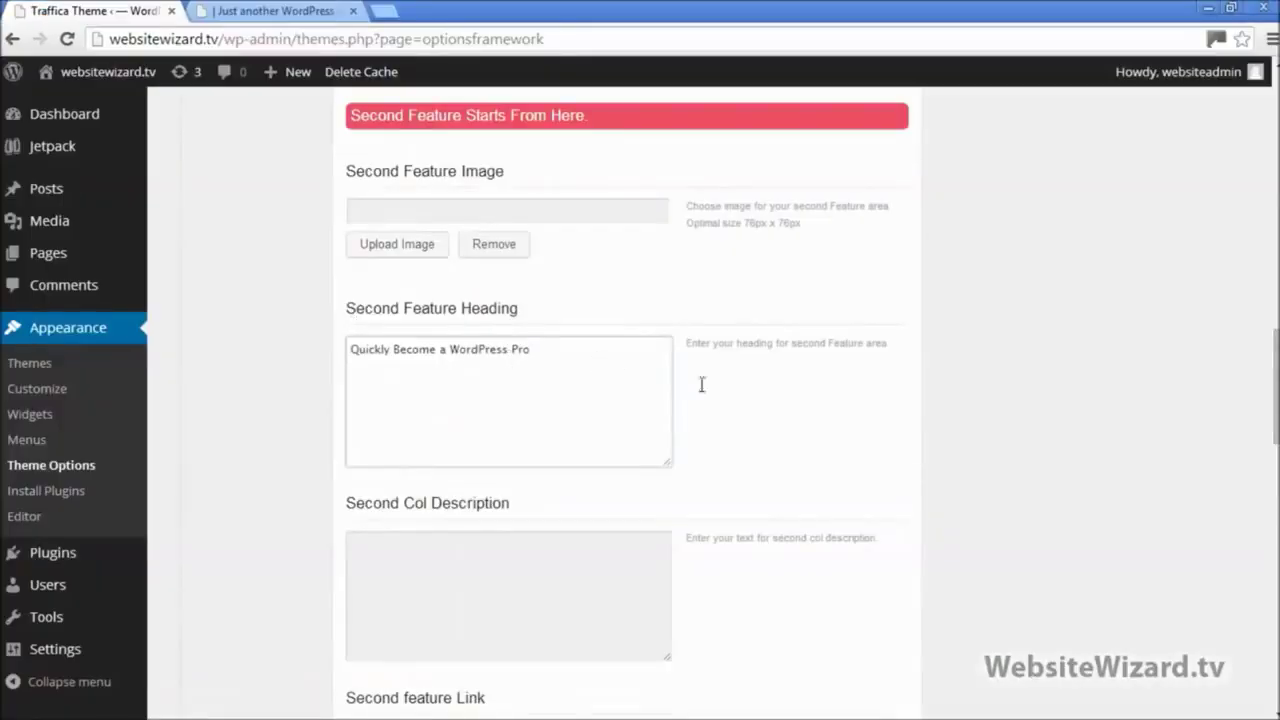
Step: Paste the 'Wow your pals' description into Second Col Description
{"action": "left_click", "coordinate": [1231, 8]}
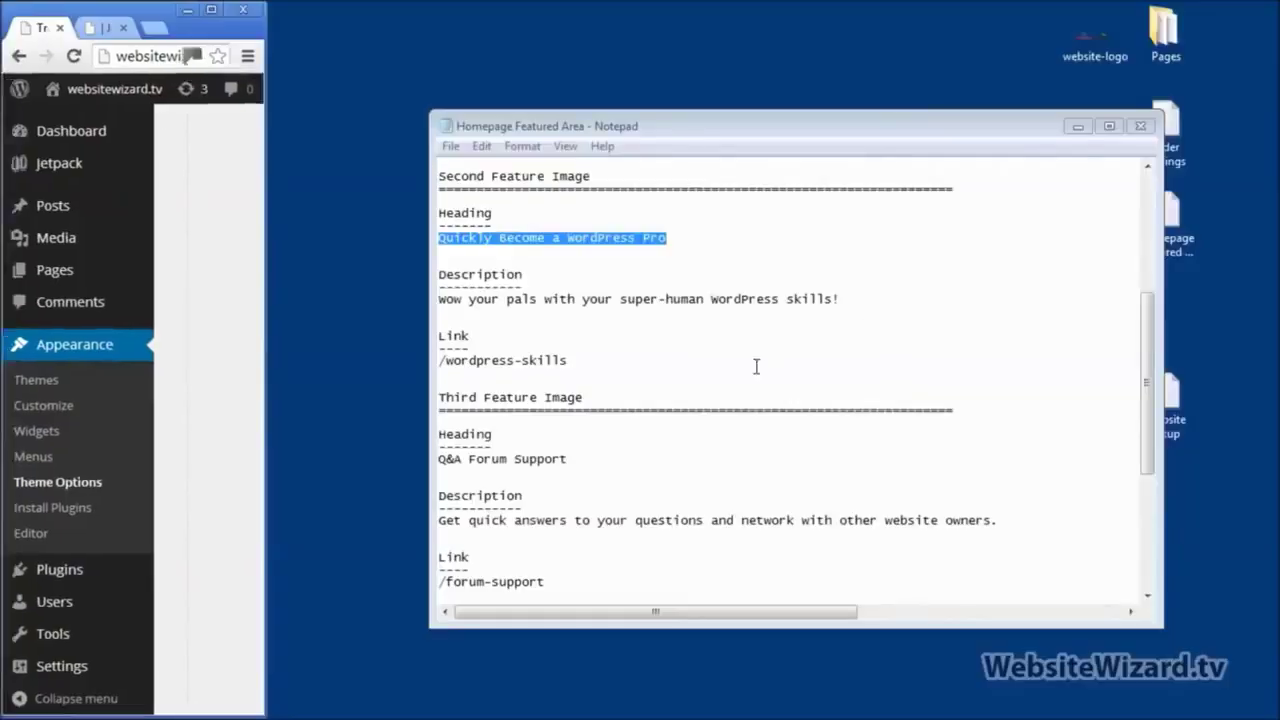
{"action": "left_click_drag", "start_coordinate": [855, 297], "coordinate": [444, 304]}
{"action": "key", "text": "ctrl+c"}
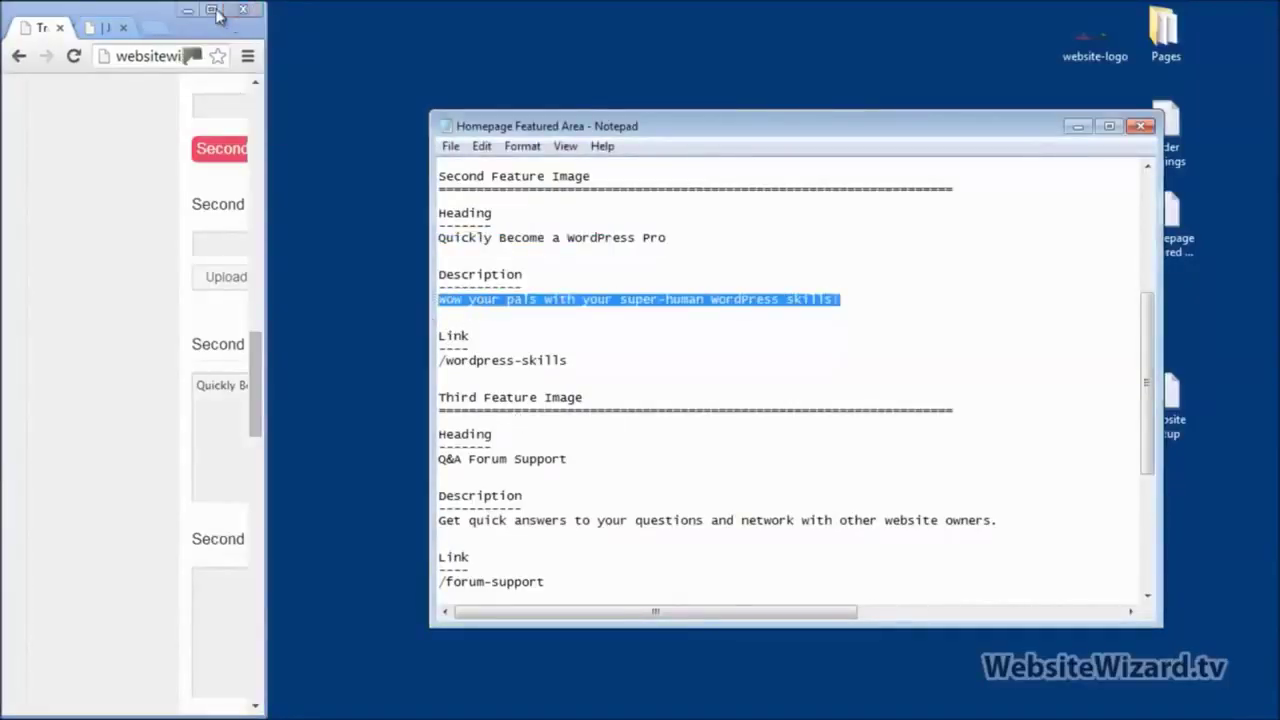
{"action": "left_click", "coordinate": [211, 9]}
{"action": "left_click", "coordinate": [435, 569]}
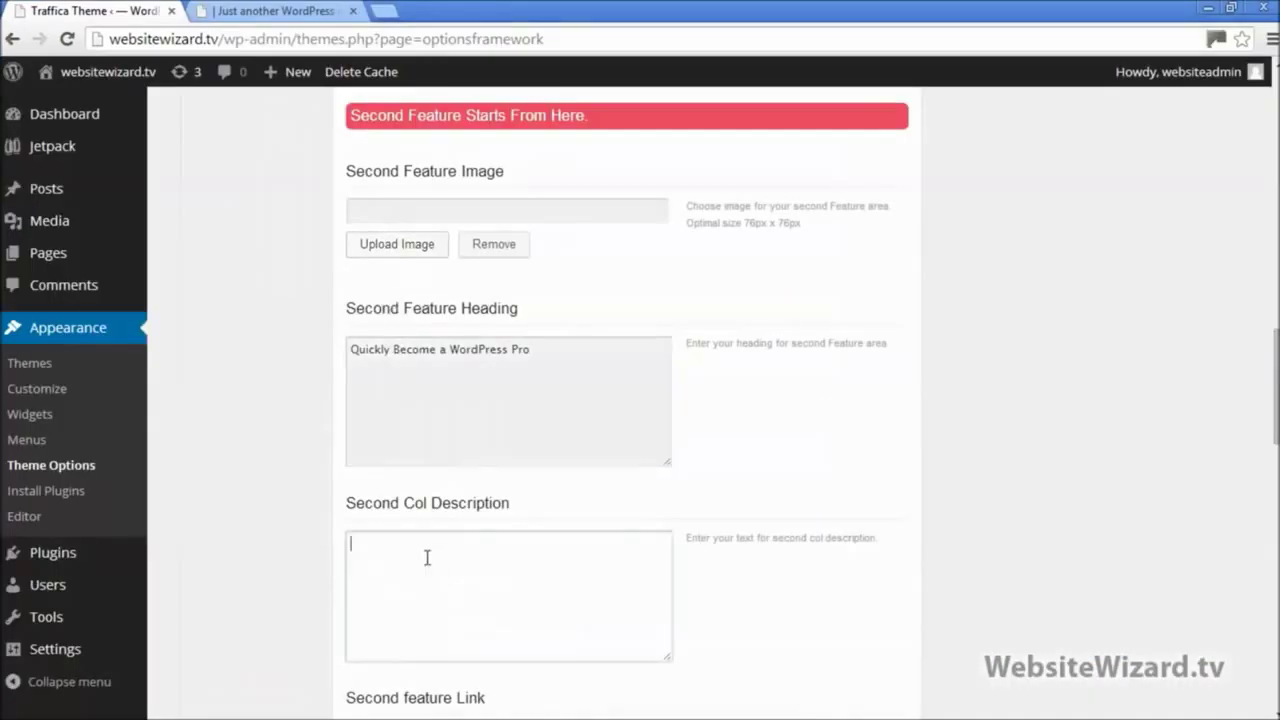
{"action": "key", "text": "ctrl+v"}
{"action": "scroll", "coordinate": [563, 463], "scroll_direction": "down", "scroll_amount": 3}
{"action": "scroll", "coordinate": [590, 450], "scroll_direction": "down", "scroll_amount": 4}
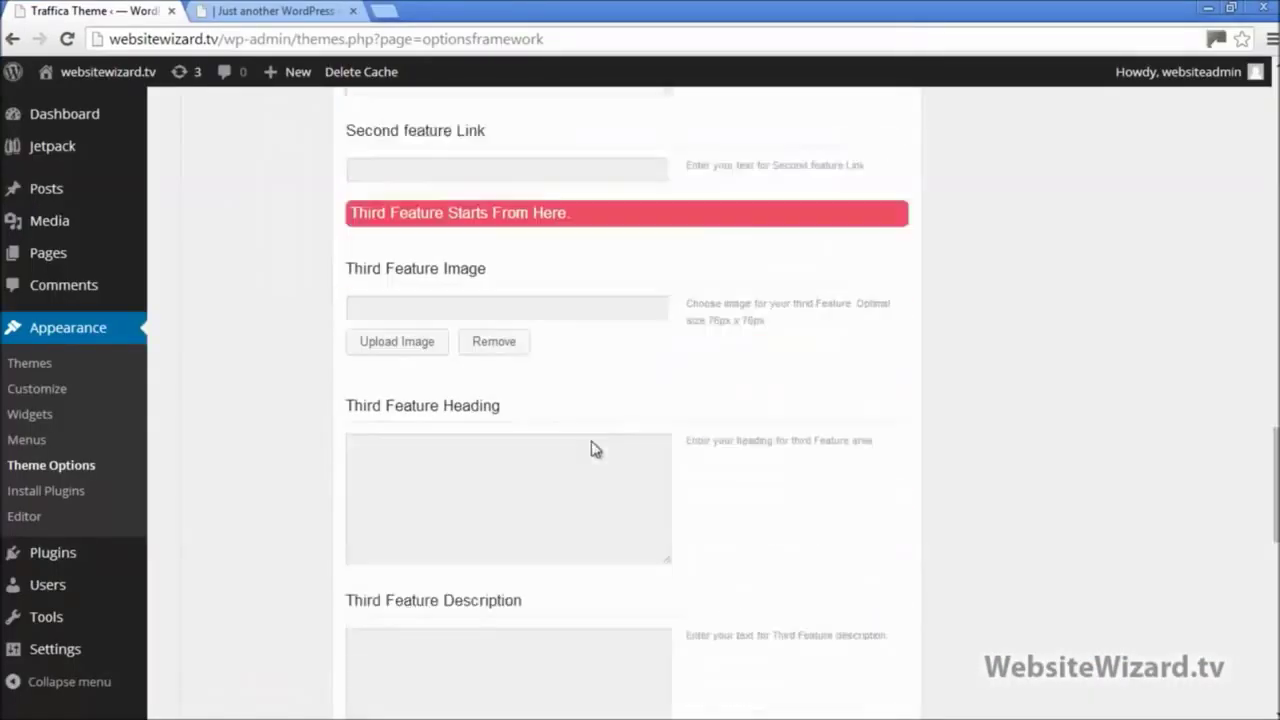
{"action": "scroll", "coordinate": [594, 437], "scroll_direction": "down", "scroll_amount": 1}
{"action": "scroll", "coordinate": [551, 363], "scroll_direction": "up", "scroll_amount": 1}
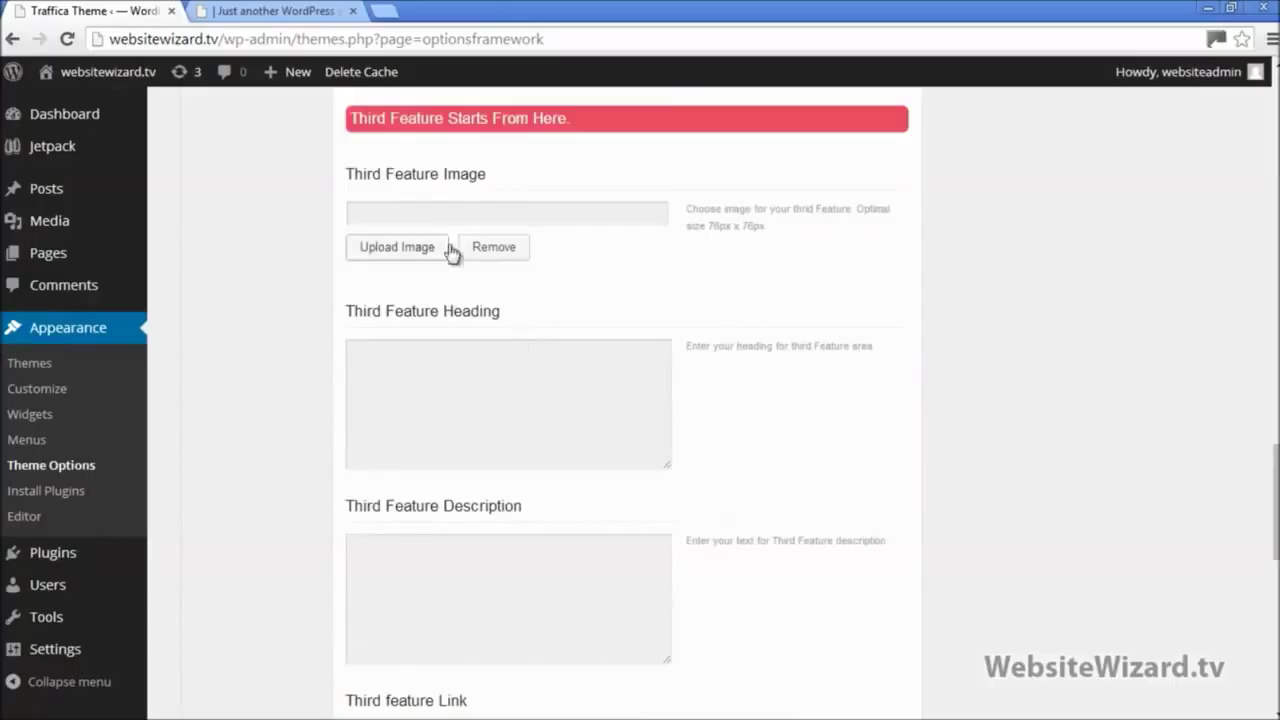
{"action": "left_click", "coordinate": [397, 394]}
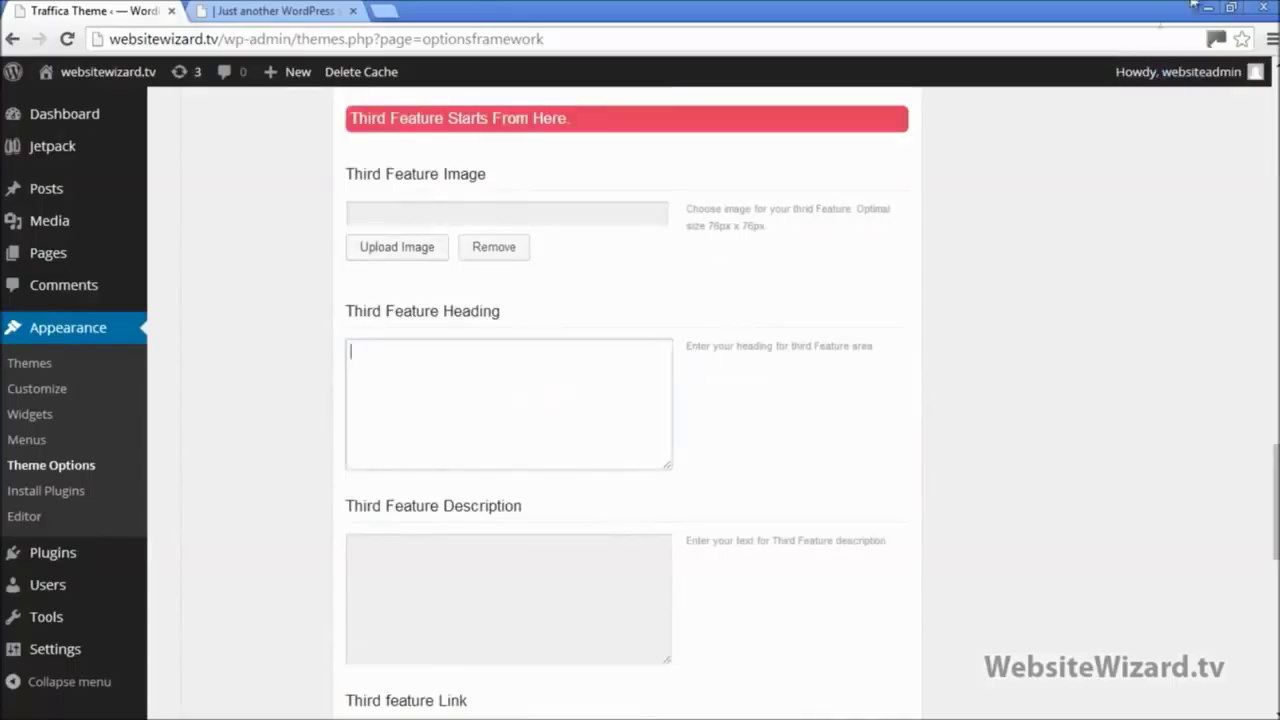
Step: Paste 'Q&A Forum Support' from the notes into Third Feature Heading
{"action": "left_click", "coordinate": [1231, 7]}
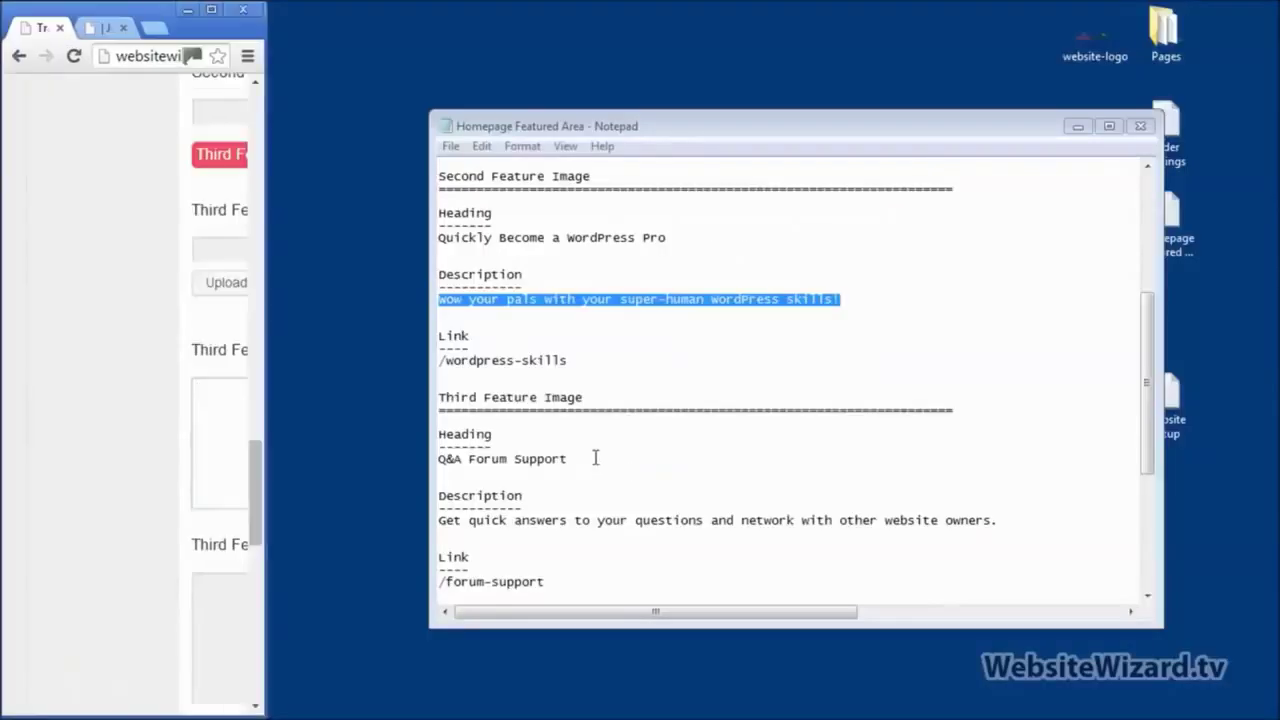
{"action": "left_click_drag", "start_coordinate": [569, 459], "coordinate": [403, 463]}
{"action": "key", "text": "ctrl+c"}
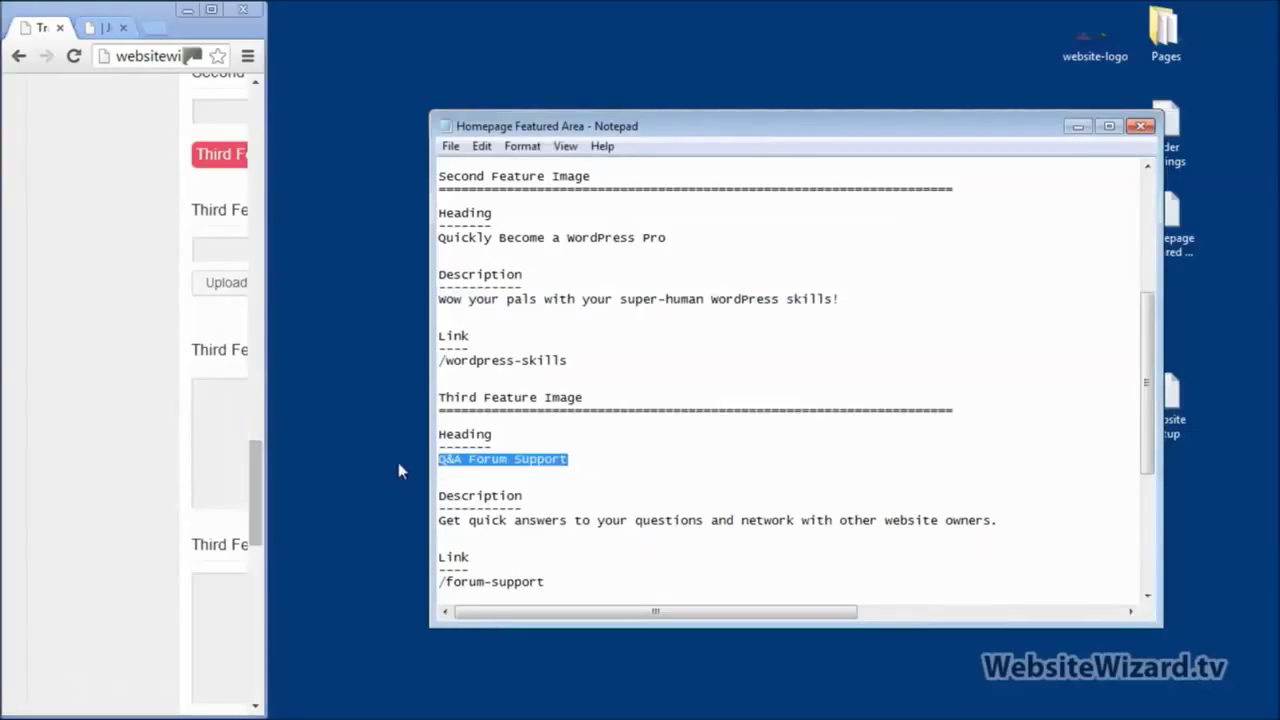
{"action": "left_click", "coordinate": [212, 10]}
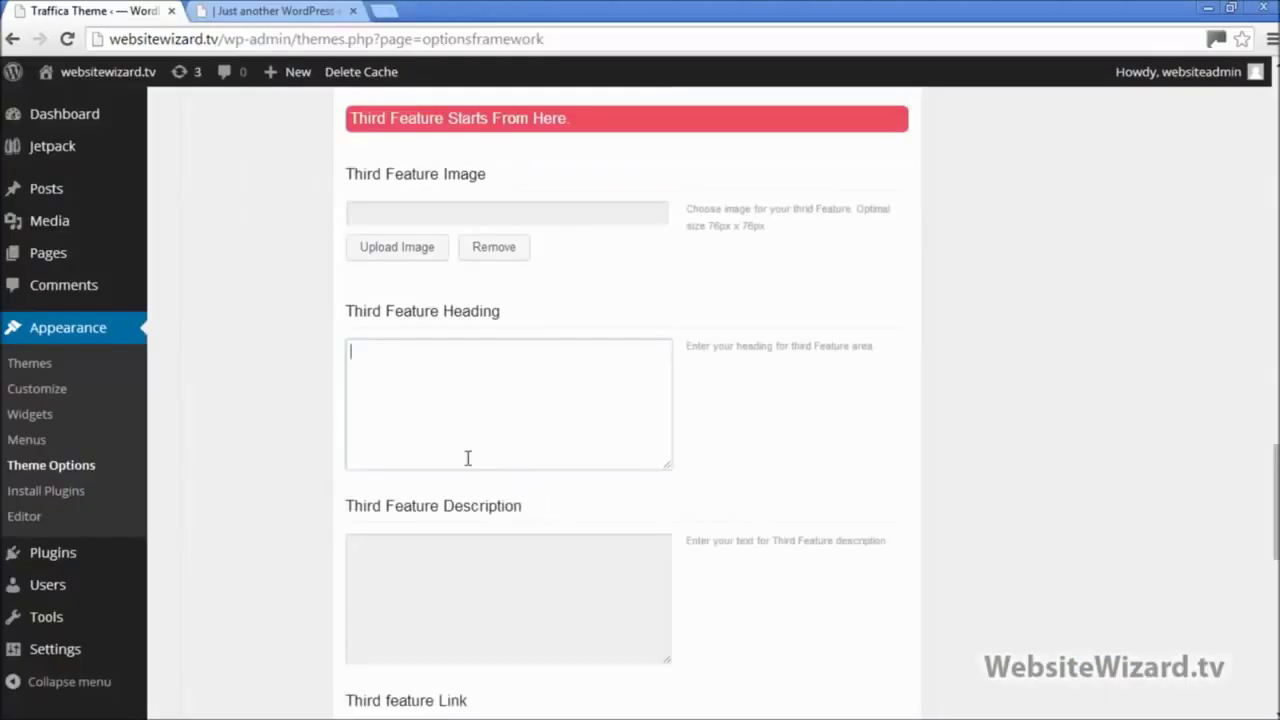
{"action": "left_click", "coordinate": [460, 449]}
{"action": "key", "text": "ctrl+v"}
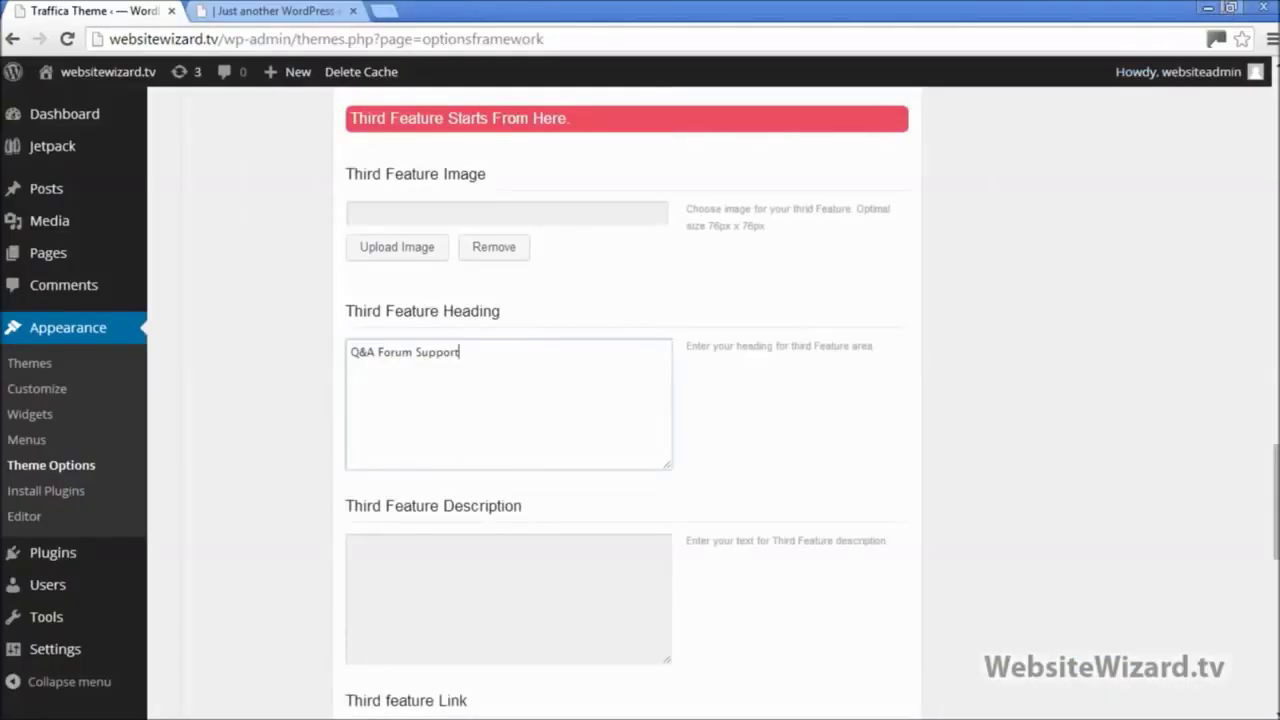
Step: Paste the quick-answers and networking sentence into Third Feature Description
{"action": "left_click", "coordinate": [1231, 7]}
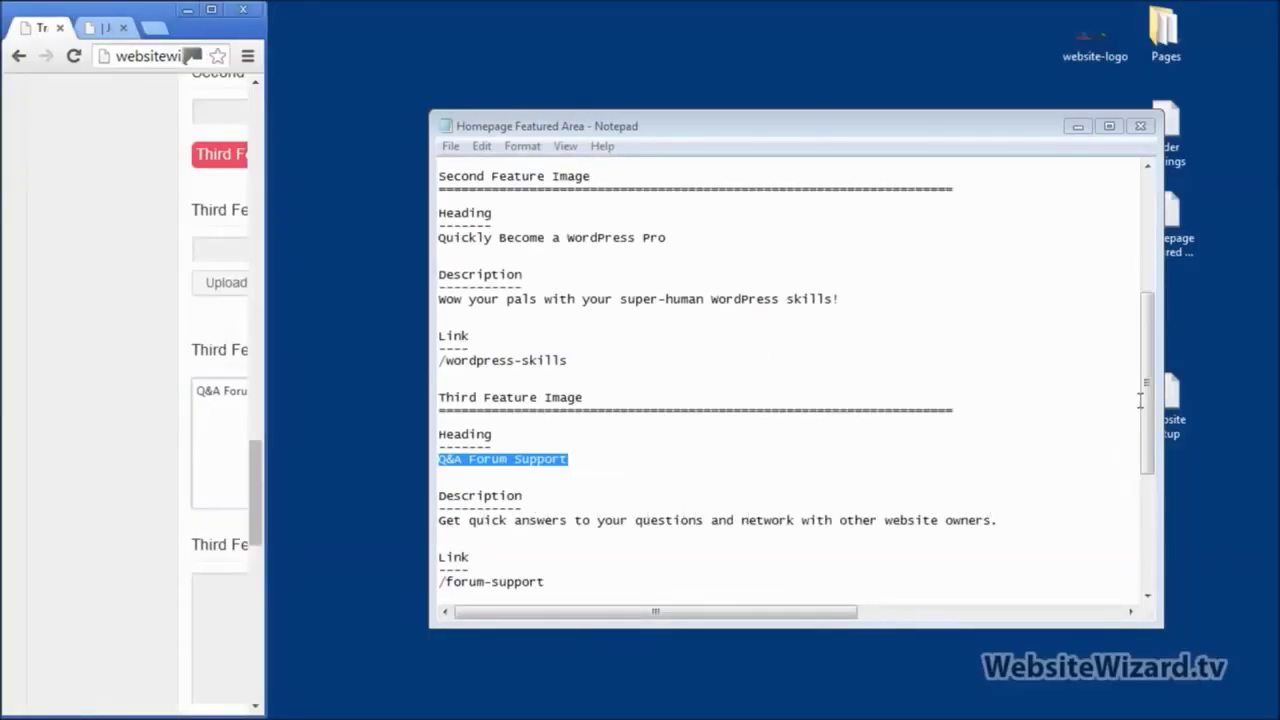
{"action": "left_click_drag", "start_coordinate": [1140, 400], "coordinate": [1146, 512]}
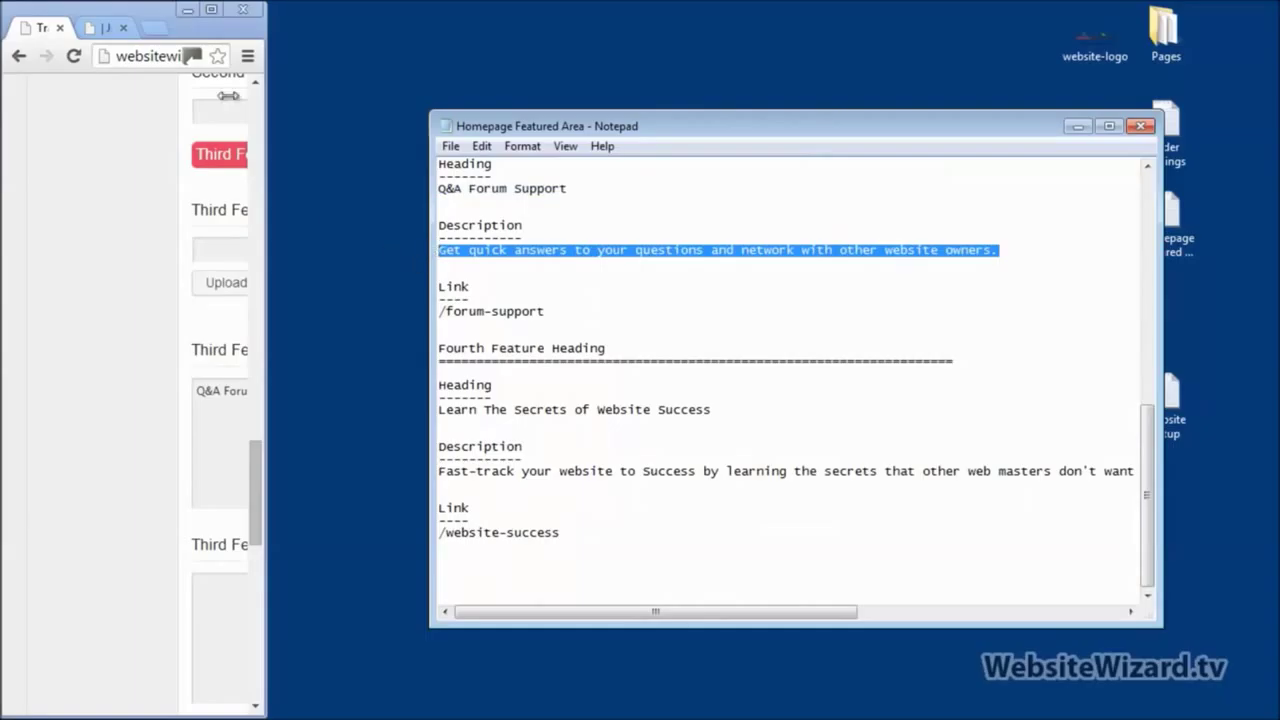
{"action": "left_click", "coordinate": [210, 10]}
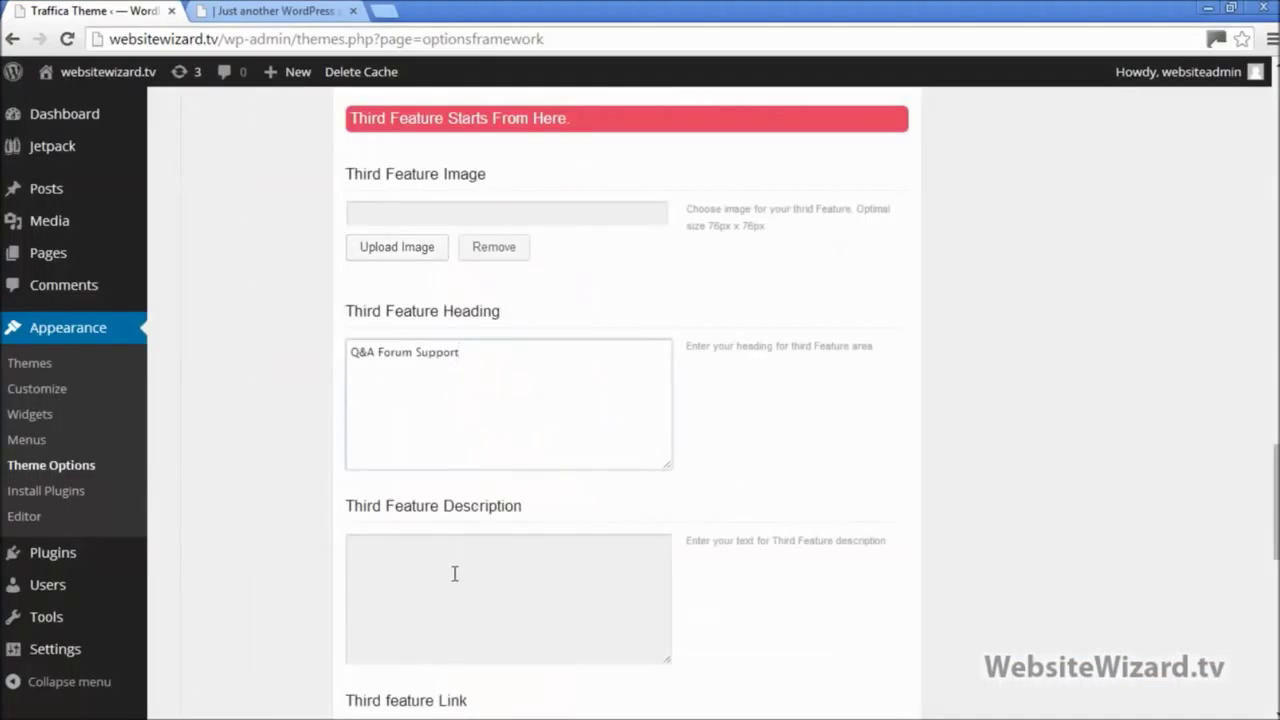
{"action": "left_click", "coordinate": [453, 574]}
{"action": "type", "text": "Get quick answers to your questions and network with other website owners."}
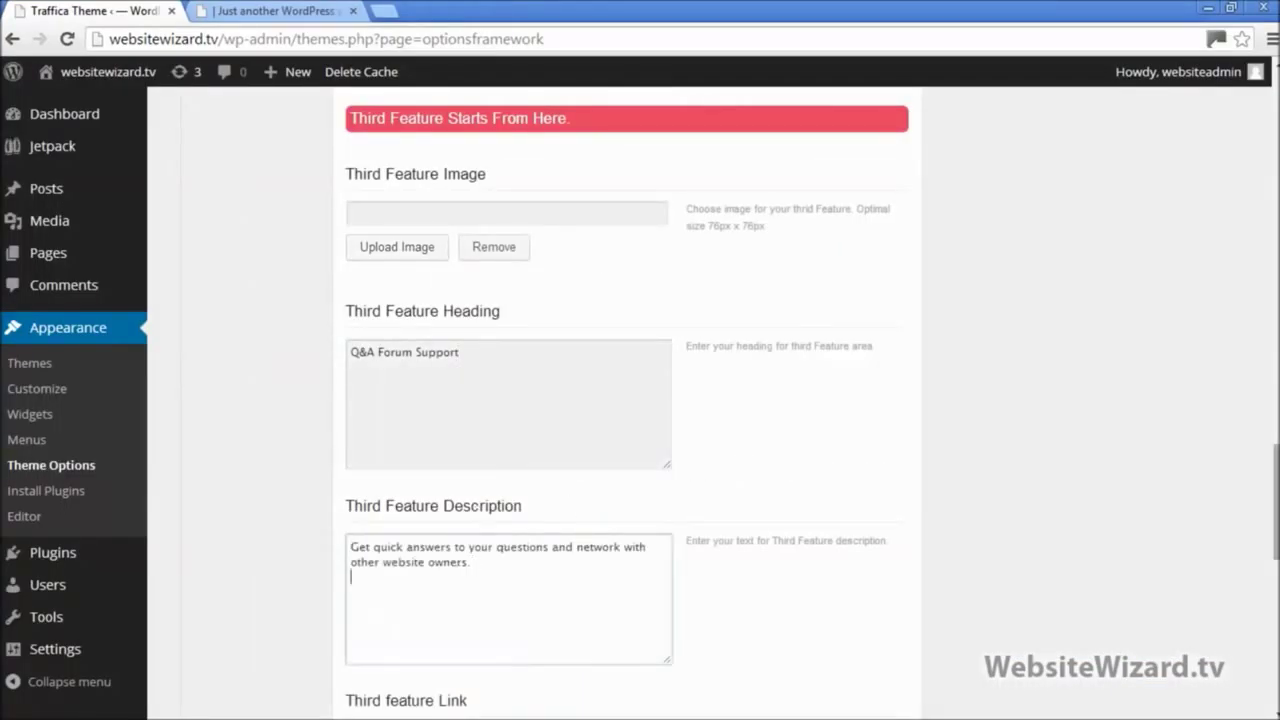
{"action": "scroll", "coordinate": [640, 400], "scroll_direction": "down", "scroll_amount": 8}
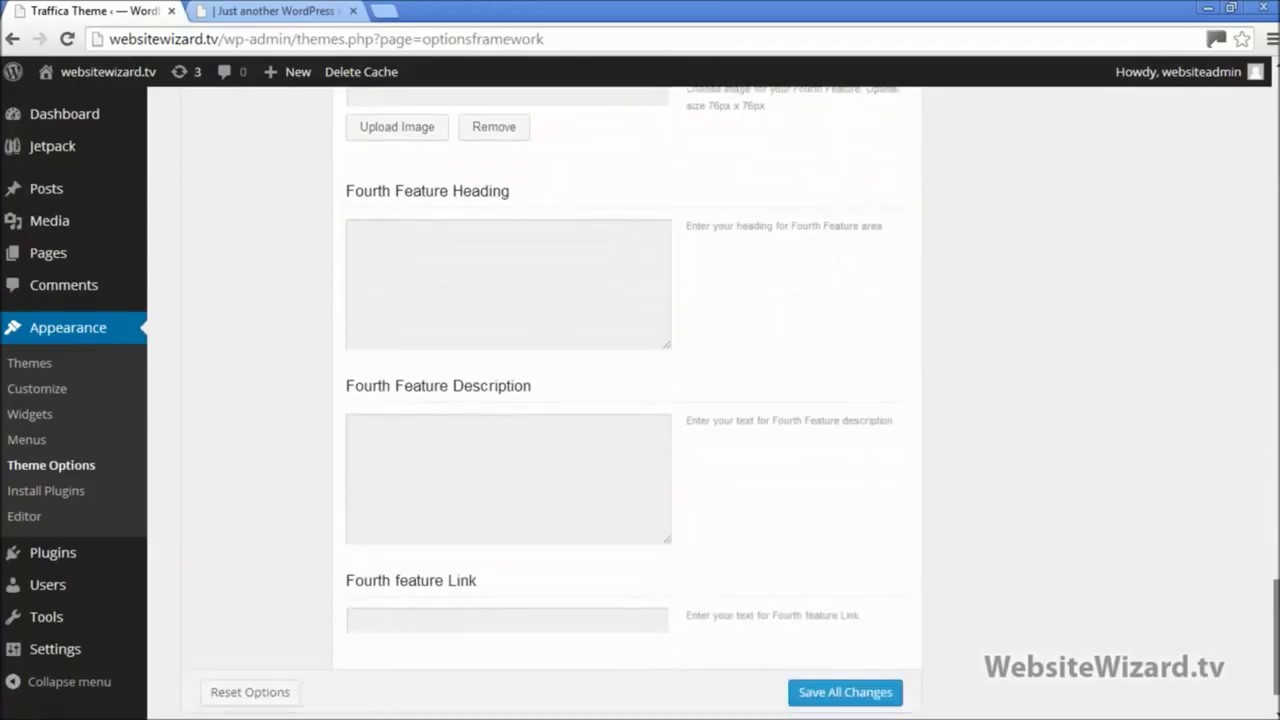
Step: Paste 'Learn The Secrets of Website Success' into Fourth Feature Heading
{"action": "scroll", "coordinate": [903, 418], "scroll_direction": "down", "scroll_amount": 1}
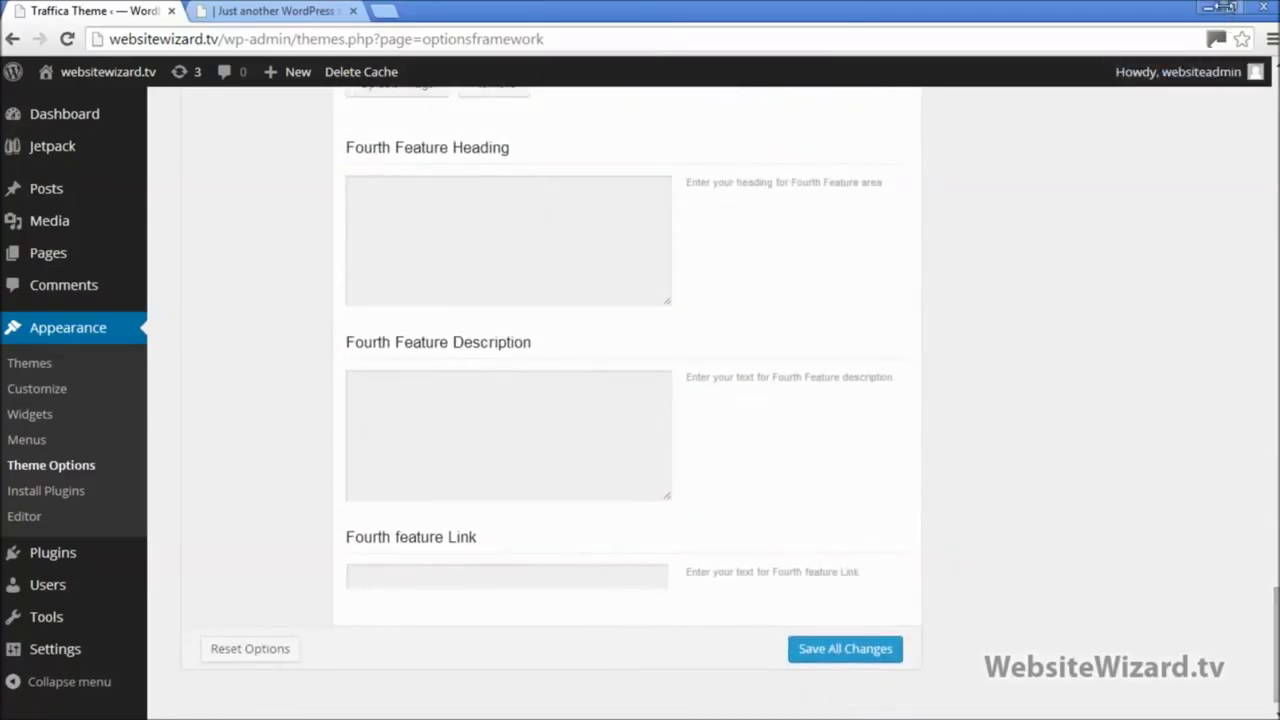
{"action": "left_click", "coordinate": [1228, 7]}
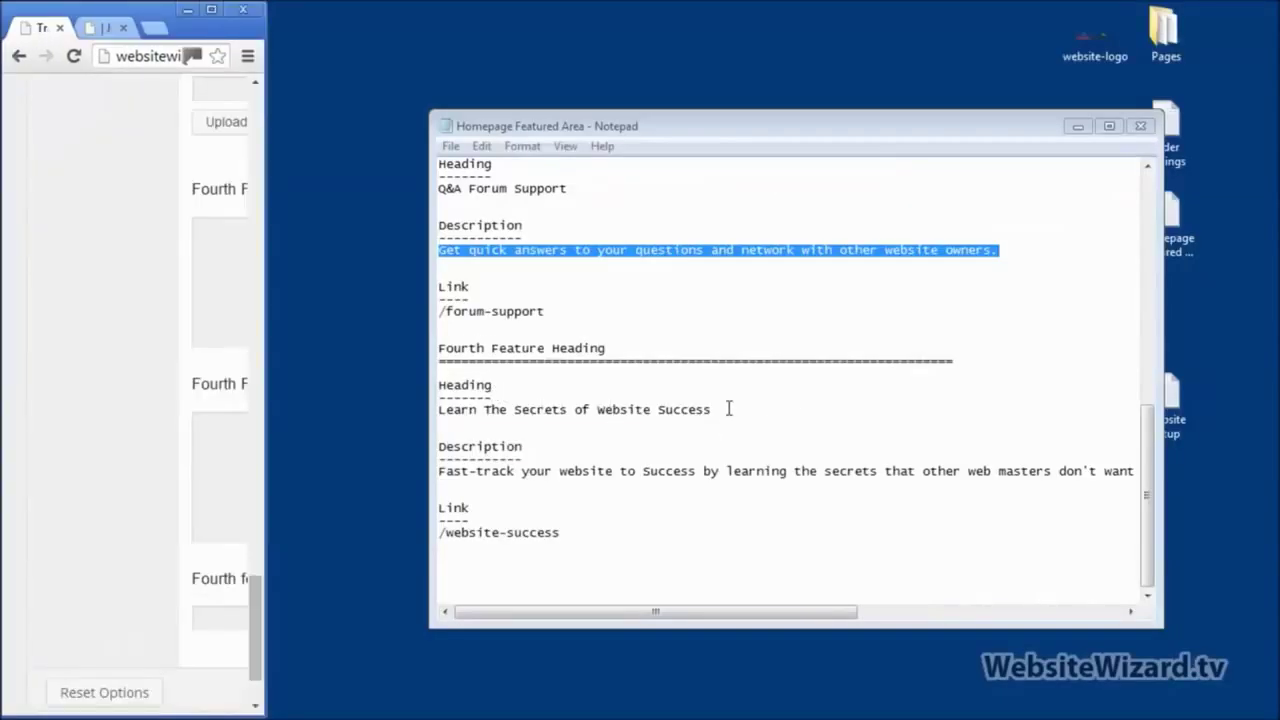
{"action": "left_click_drag", "start_coordinate": [729, 409], "coordinate": [436, 410]}
{"action": "key", "text": "ctrl+c"}
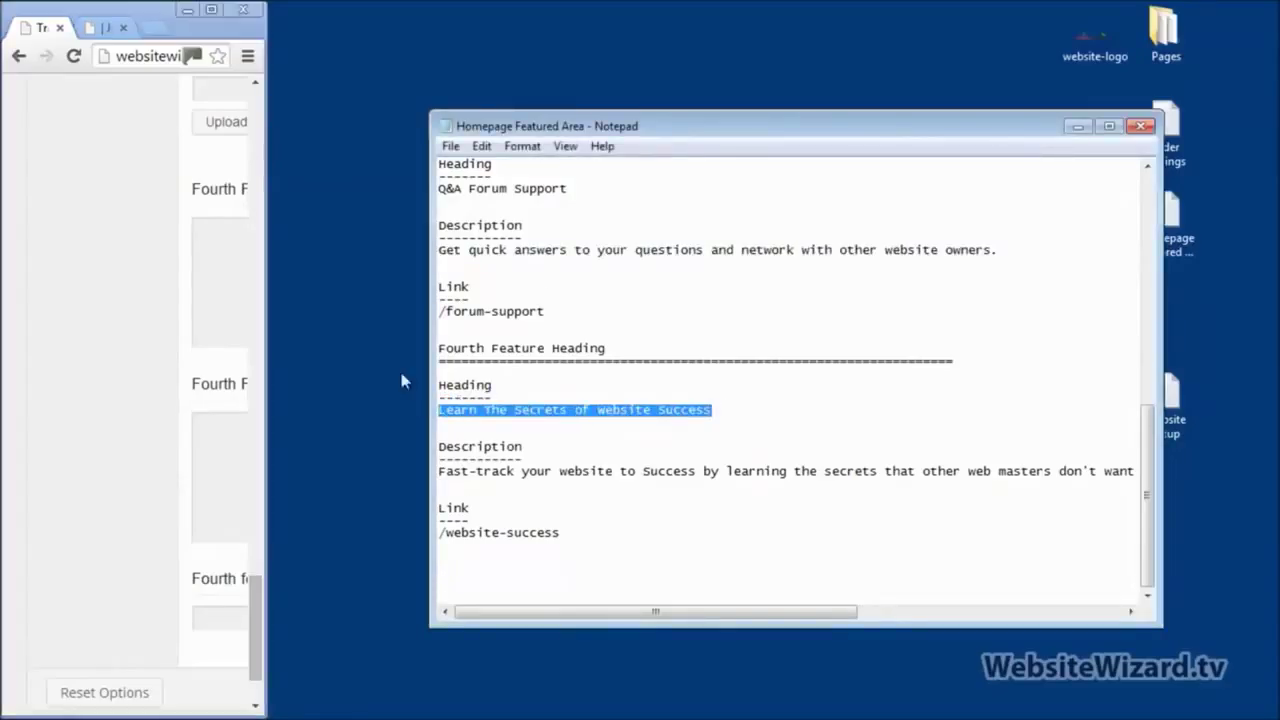
{"action": "left_click", "coordinate": [211, 9]}
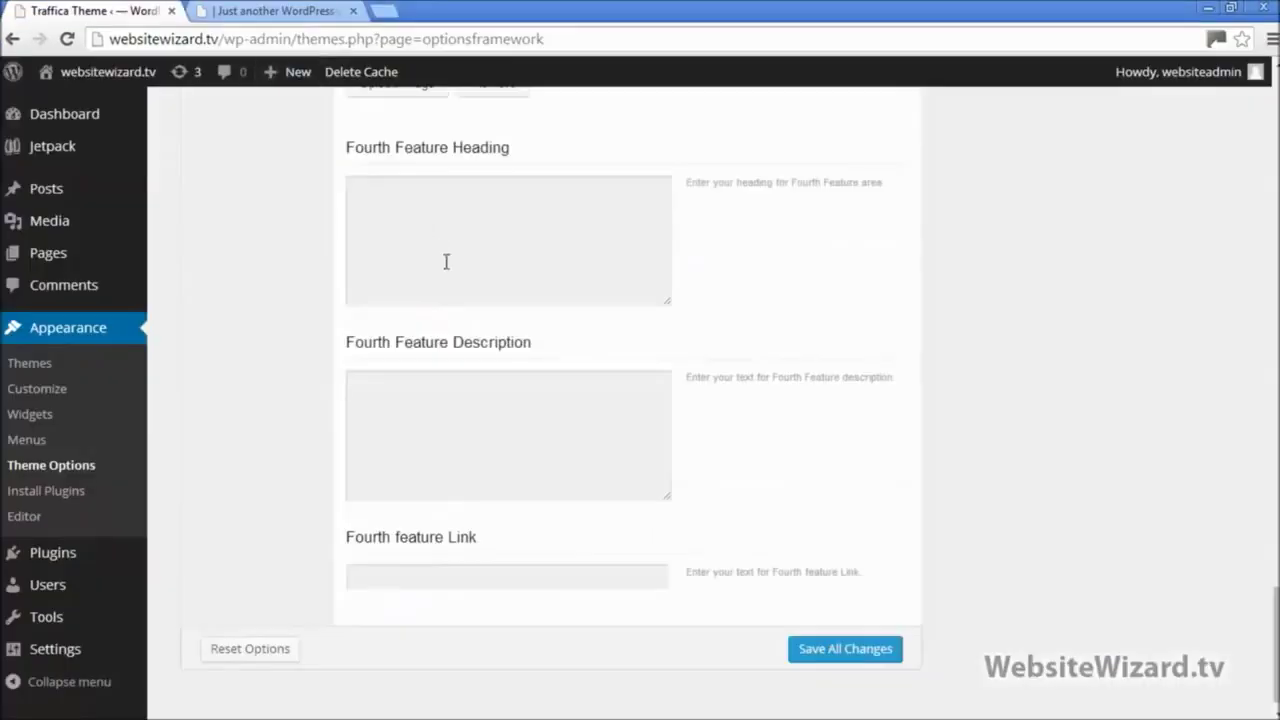
{"action": "left_click", "coordinate": [446, 262]}
{"action": "key", "text": "ctrl+v"}
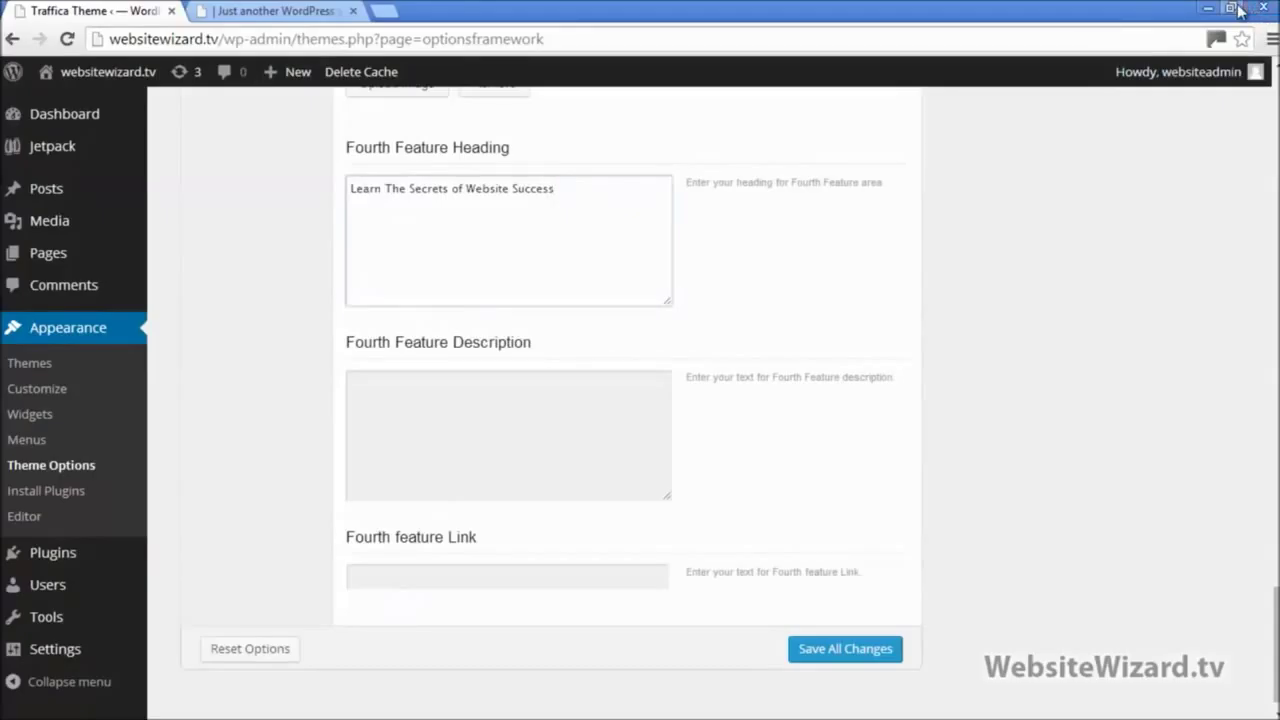
Step: Paste the fourth feature's description from the notes and save all theme option changes
{"action": "left_click", "coordinate": [1232, 8]}
{"action": "left_click_drag", "start_coordinate": [476, 491], "coordinate": [418, 474]}
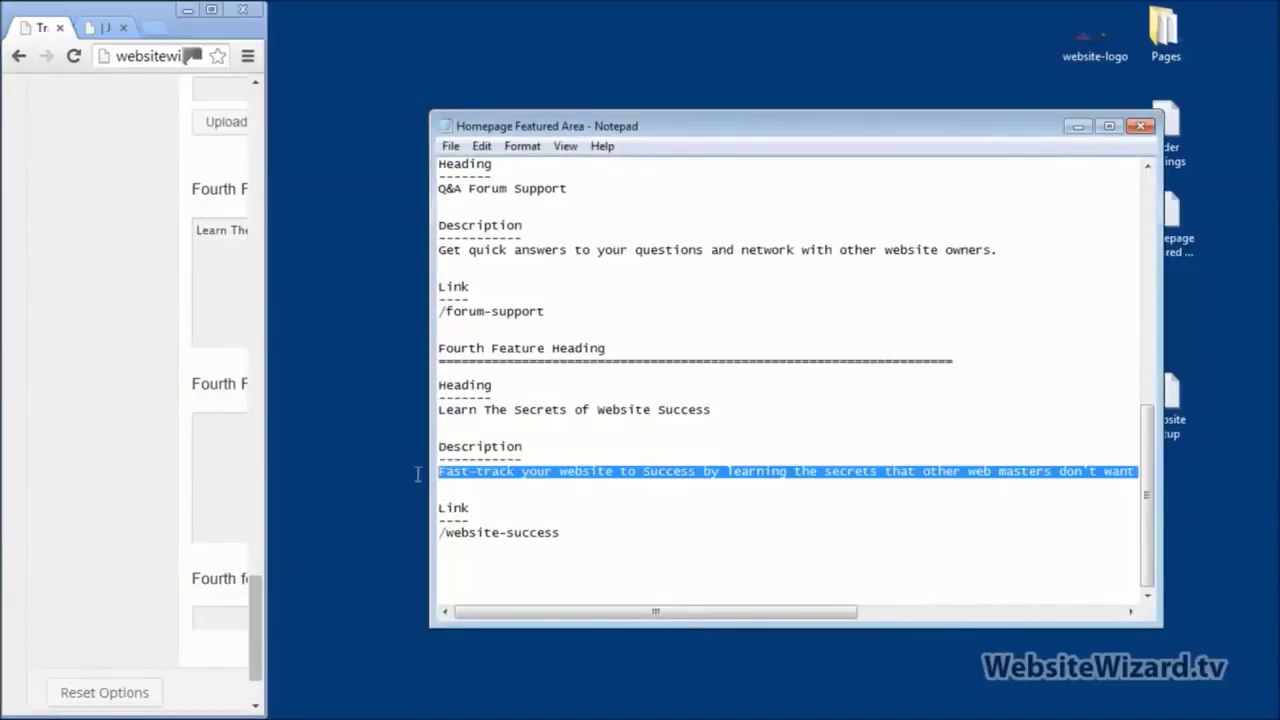
{"action": "left_click", "coordinate": [211, 10]}
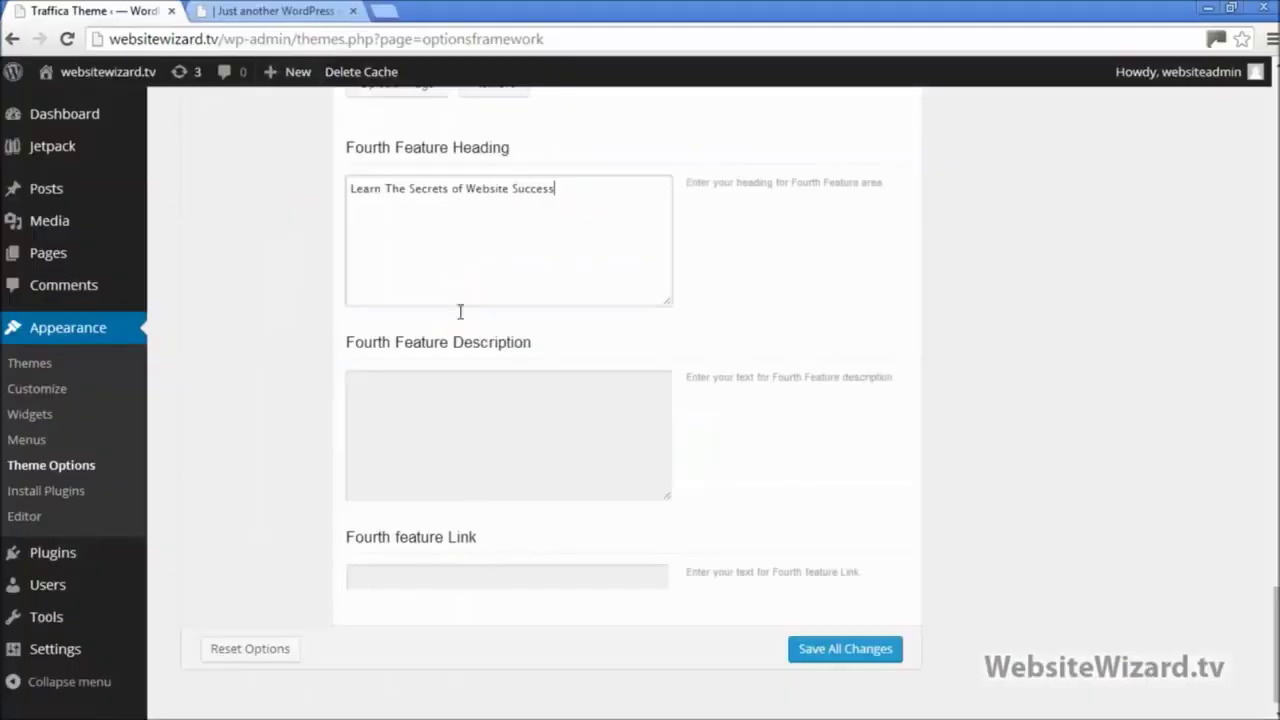
{"action": "left_click", "coordinate": [480, 431]}
{"action": "type", "text": "Fast-track your website to Success by learning the secrets that other web masters don't want you to know!"}
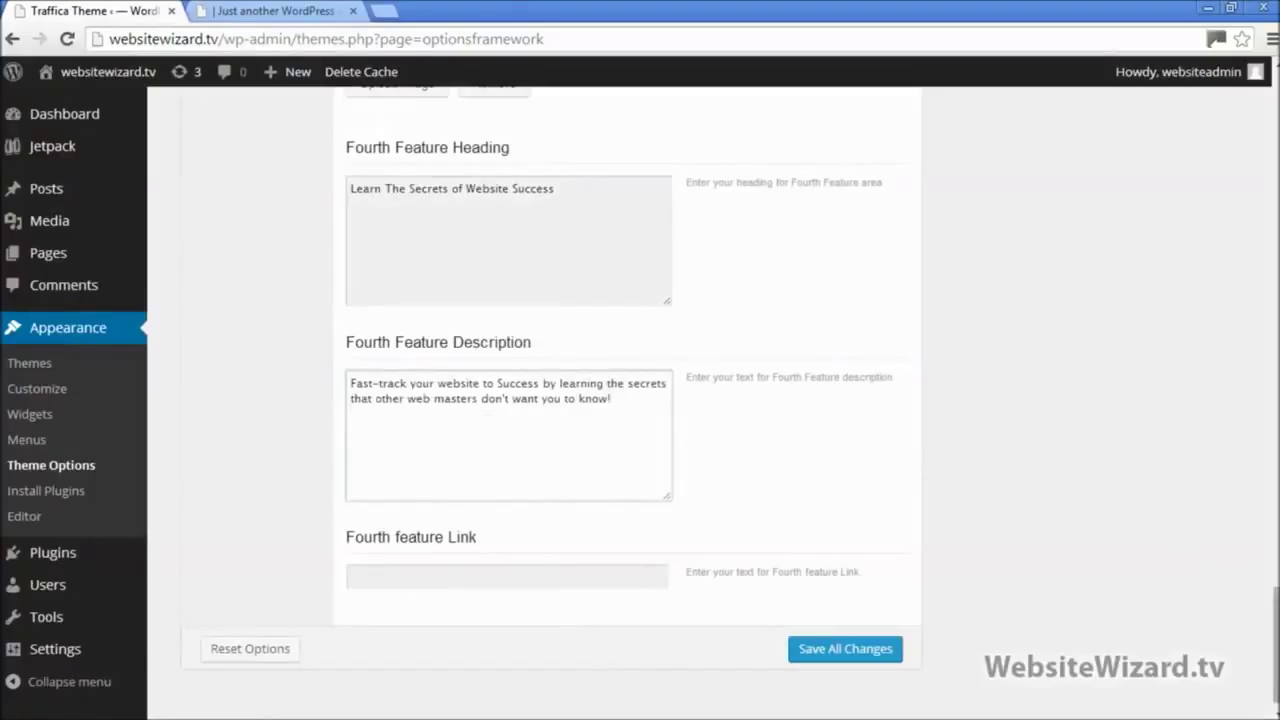
{"action": "left_click", "coordinate": [845, 648]}
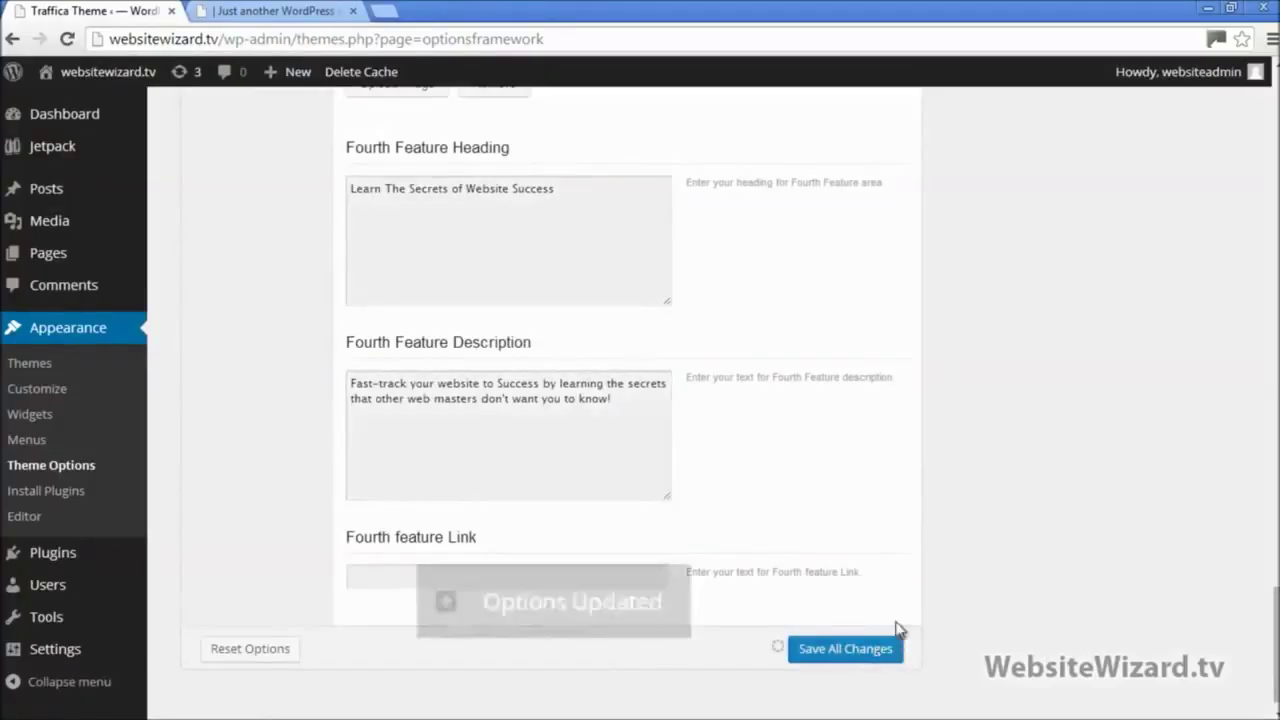
{"action": "left_click", "coordinate": [292, 14]}
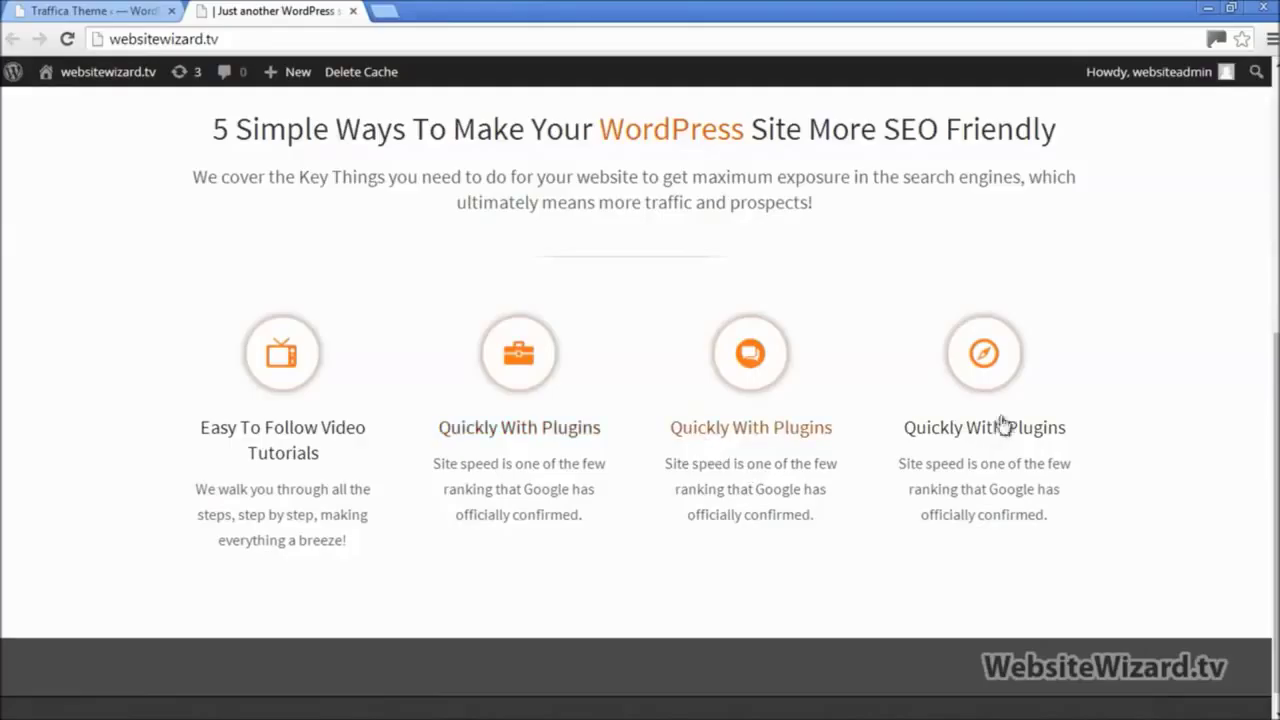
Step: Reload the live homepage and scroll through all four updated feature columns
{"action": "left_click", "coordinate": [68, 39]}
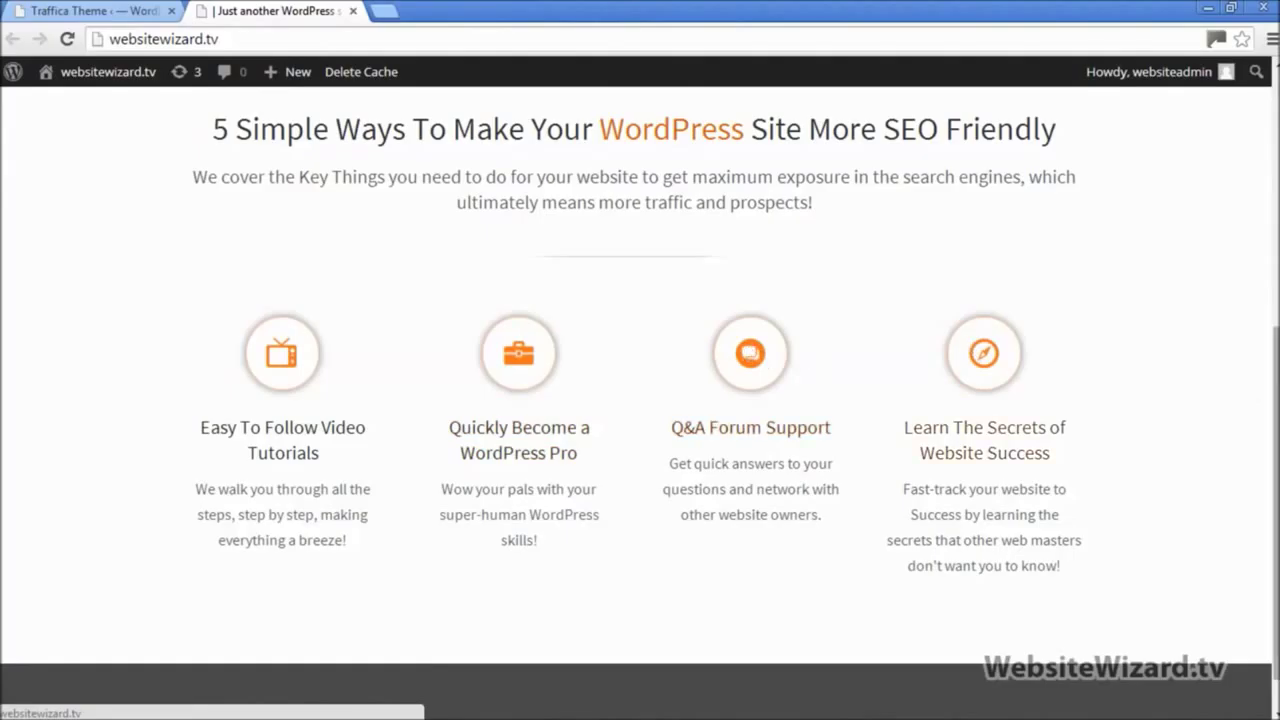
{"action": "scroll", "coordinate": [640, 400], "scroll_direction": "up", "scroll_amount": 3}
{"action": "scroll", "coordinate": [640, 400], "scroll_direction": "down", "scroll_amount": 3}
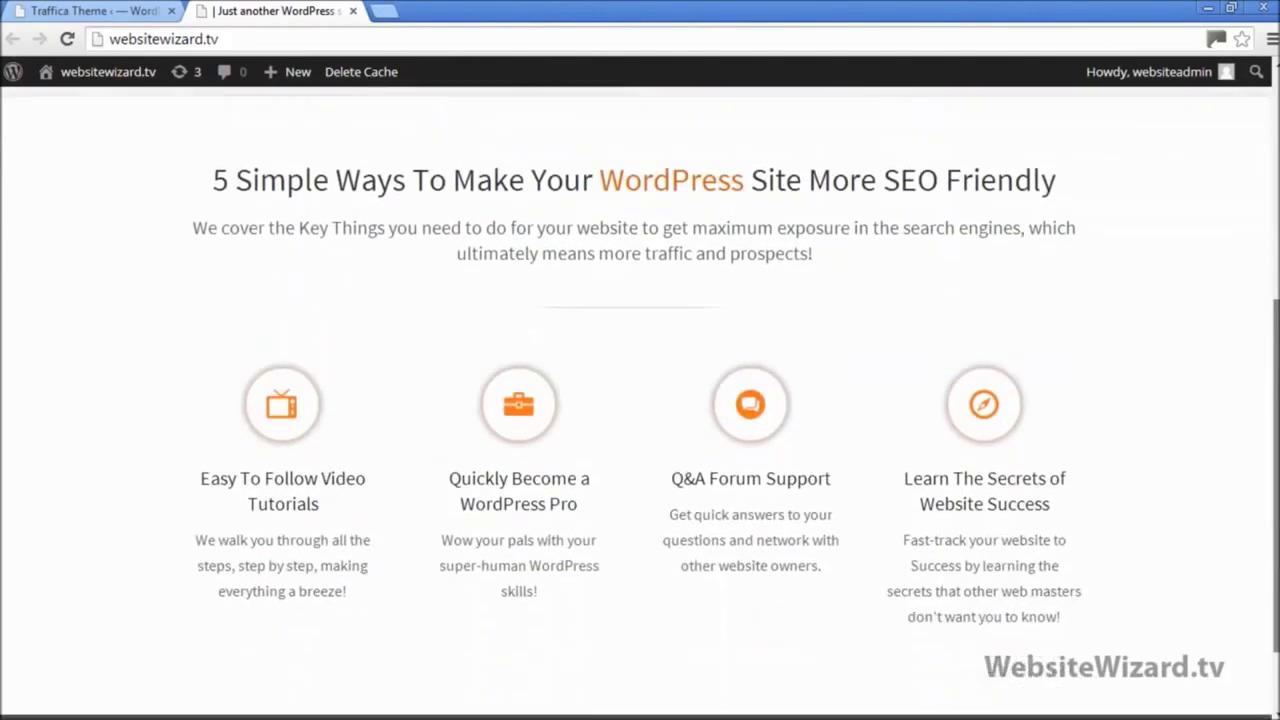
{"action": "scroll", "coordinate": [640, 400], "scroll_direction": "up", "scroll_amount": 5}
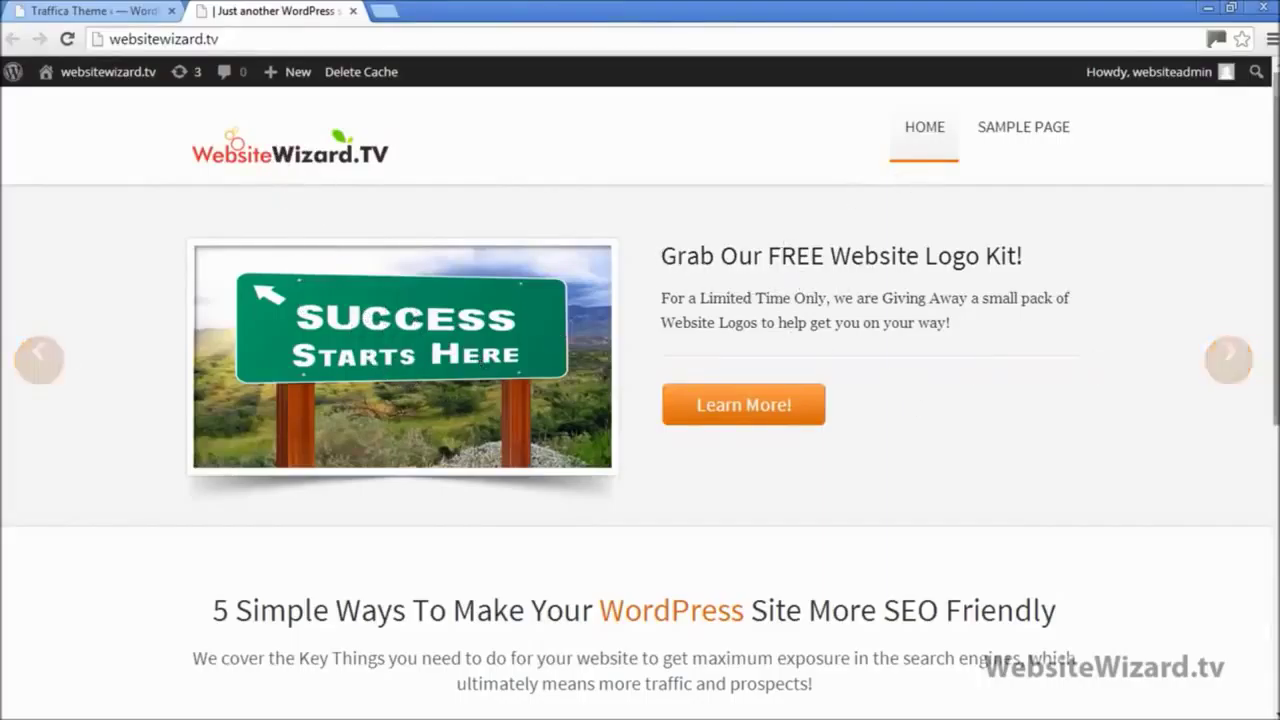
{"action": "scroll", "coordinate": [463, 258], "scroll_direction": "down", "scroll_amount": 3}
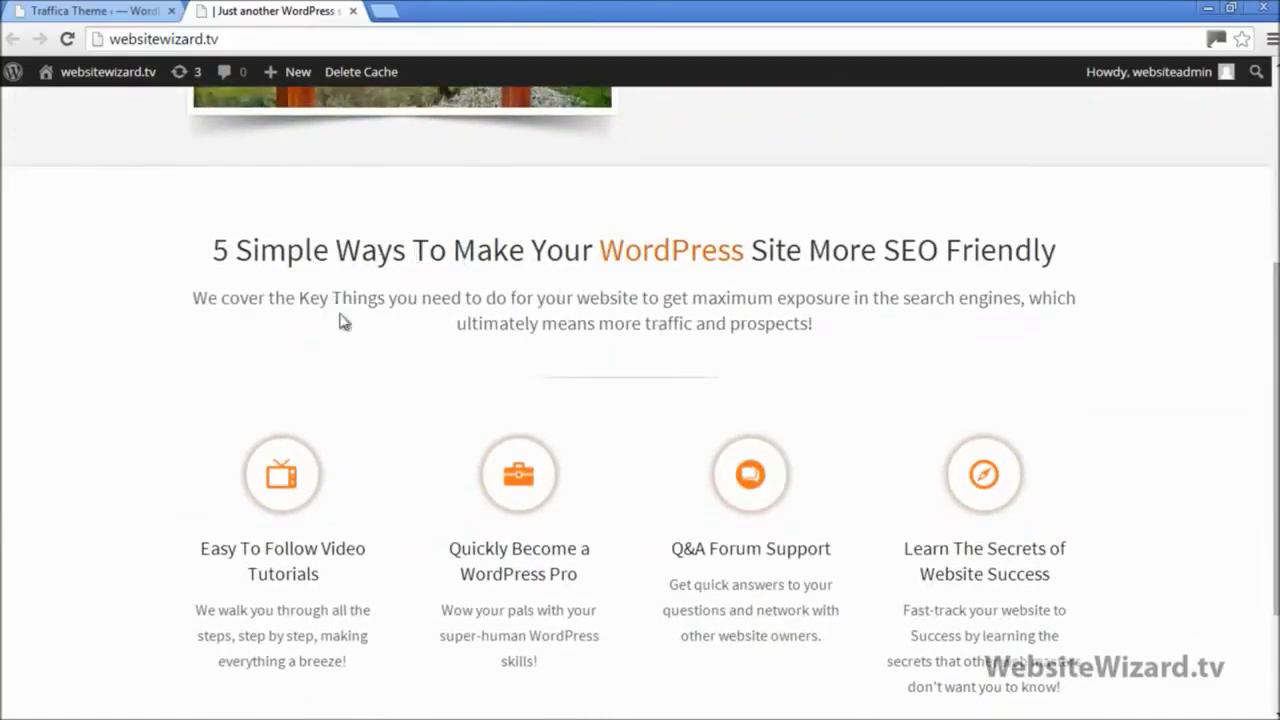
{"action": "scroll", "coordinate": [782, 357], "scroll_direction": "down", "scroll_amount": 1}
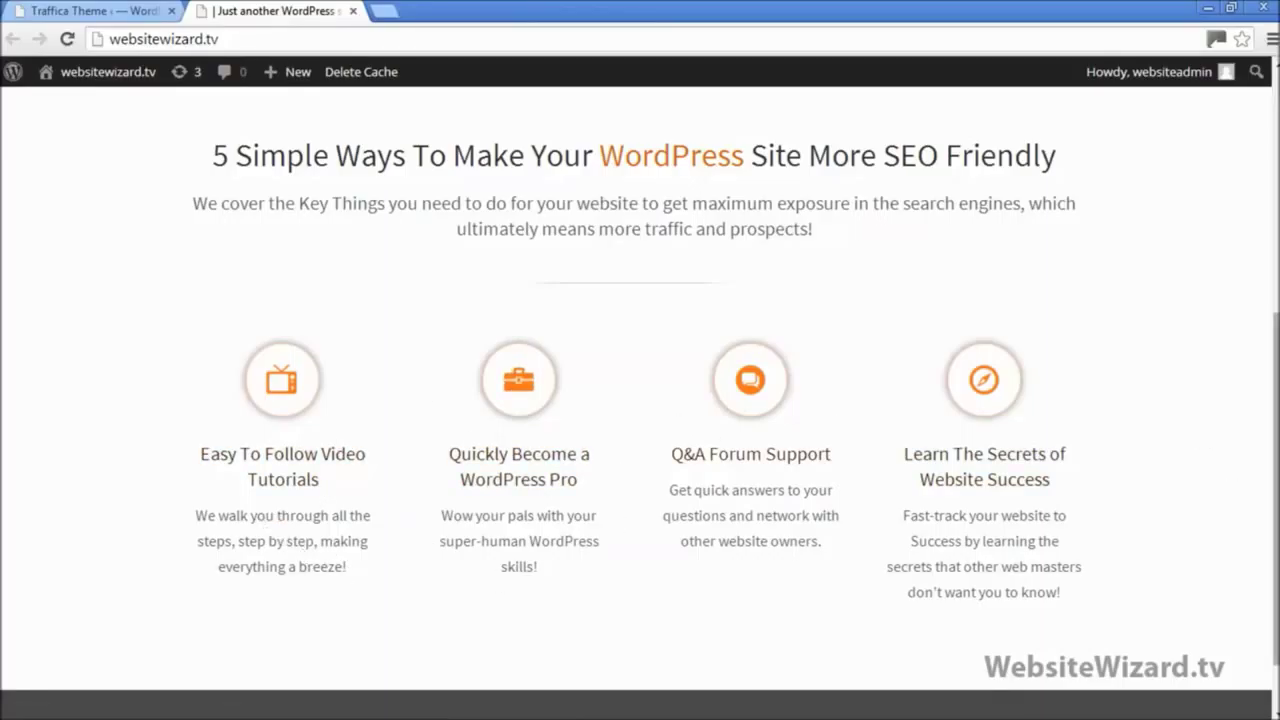
{"action": "scroll", "coordinate": [1270, 400], "scroll_direction": "up", "scroll_amount": 5}
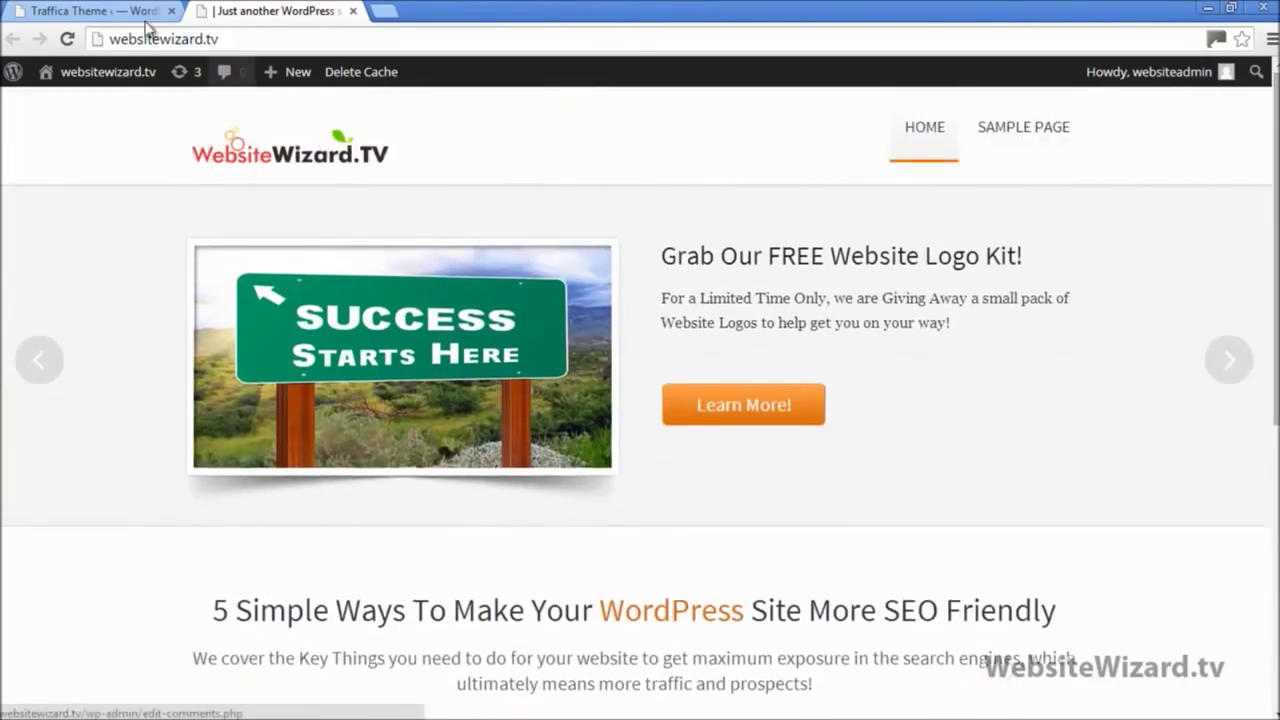
{"action": "left_click", "coordinate": [146, 16]}
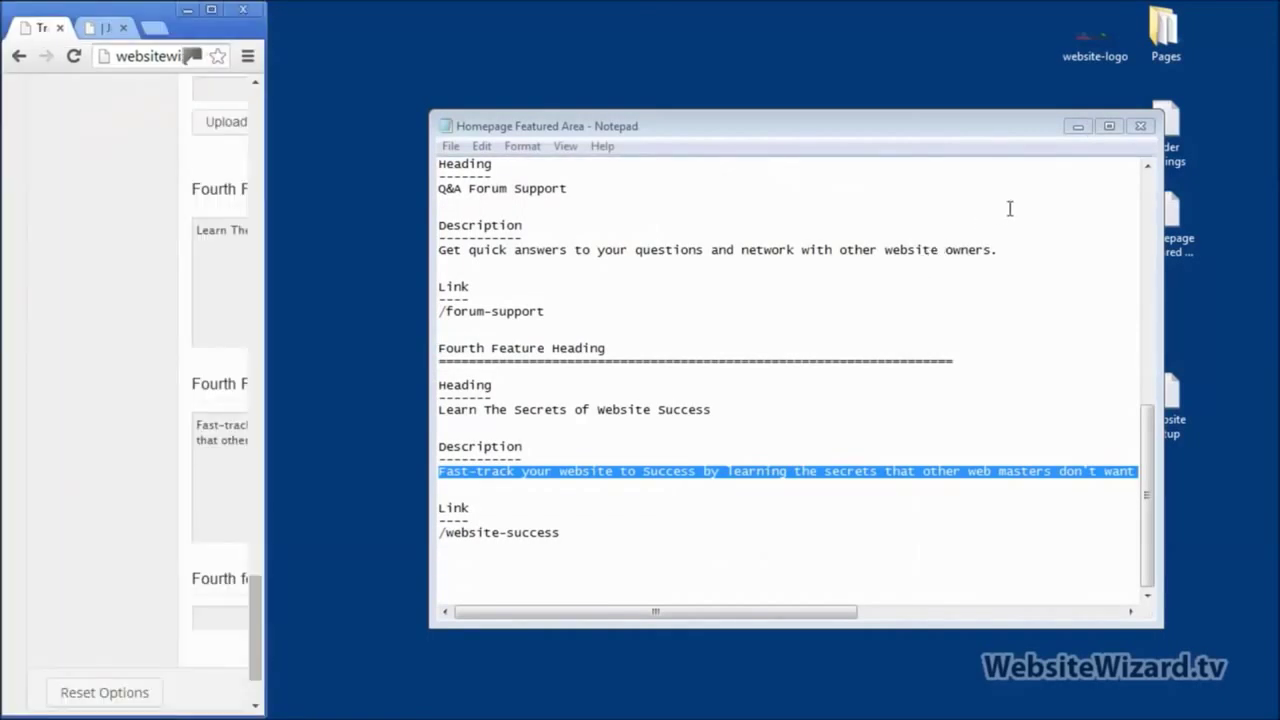
Step: Close the feature notes, open the About text file from the Pages folder, and restore Theme Options
{"action": "left_click", "coordinate": [1143, 127]}
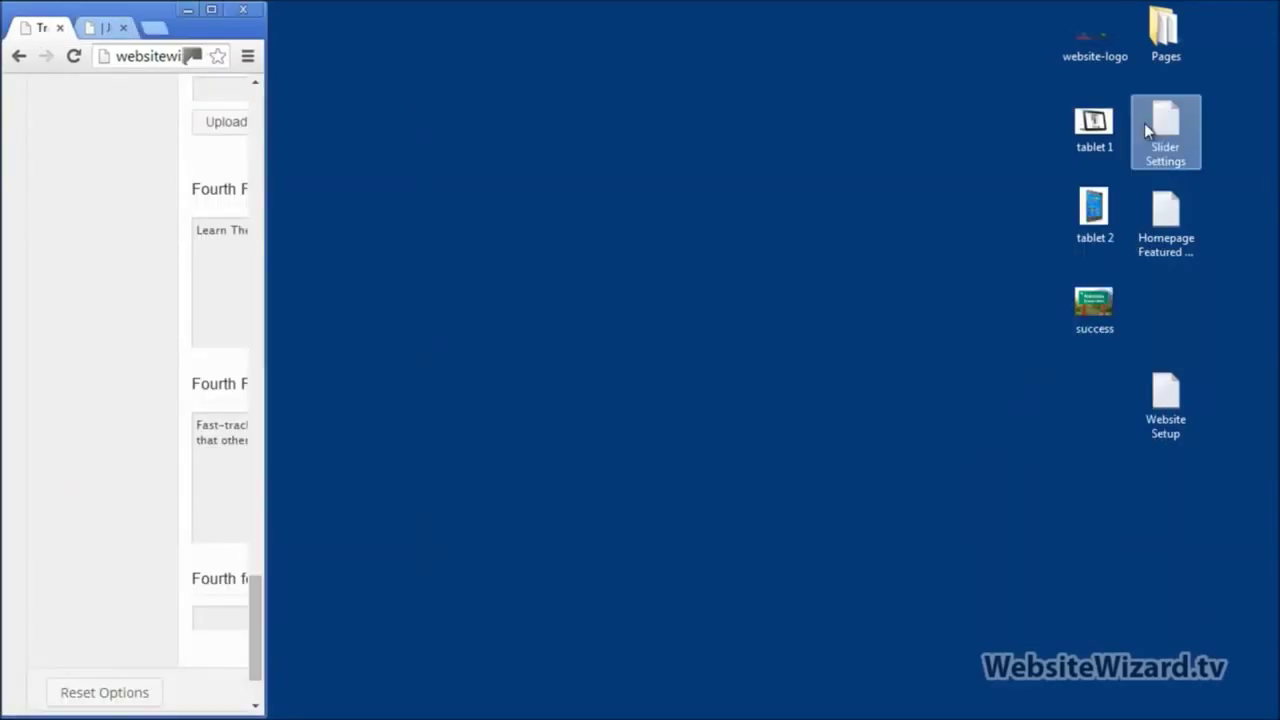
{"action": "double_click", "coordinate": [1160, 38]}
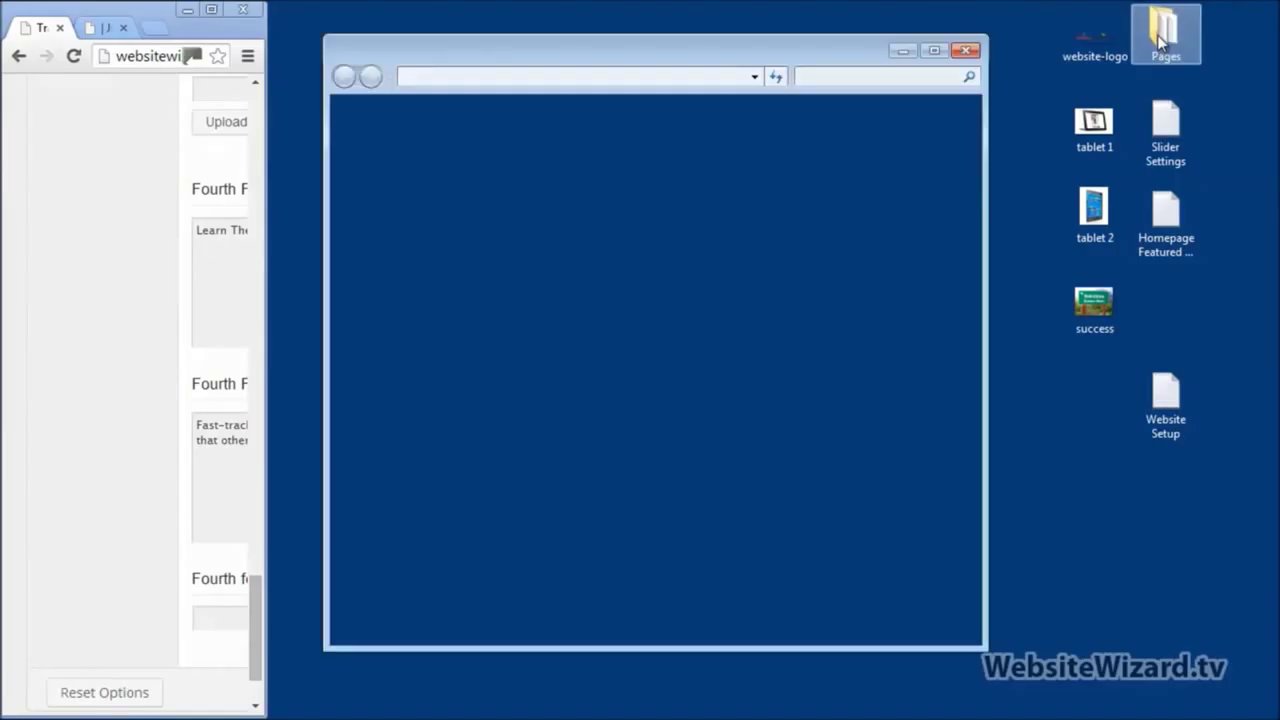
{"action": "left_click_drag", "start_coordinate": [677, 57], "coordinate": [722, 68]}
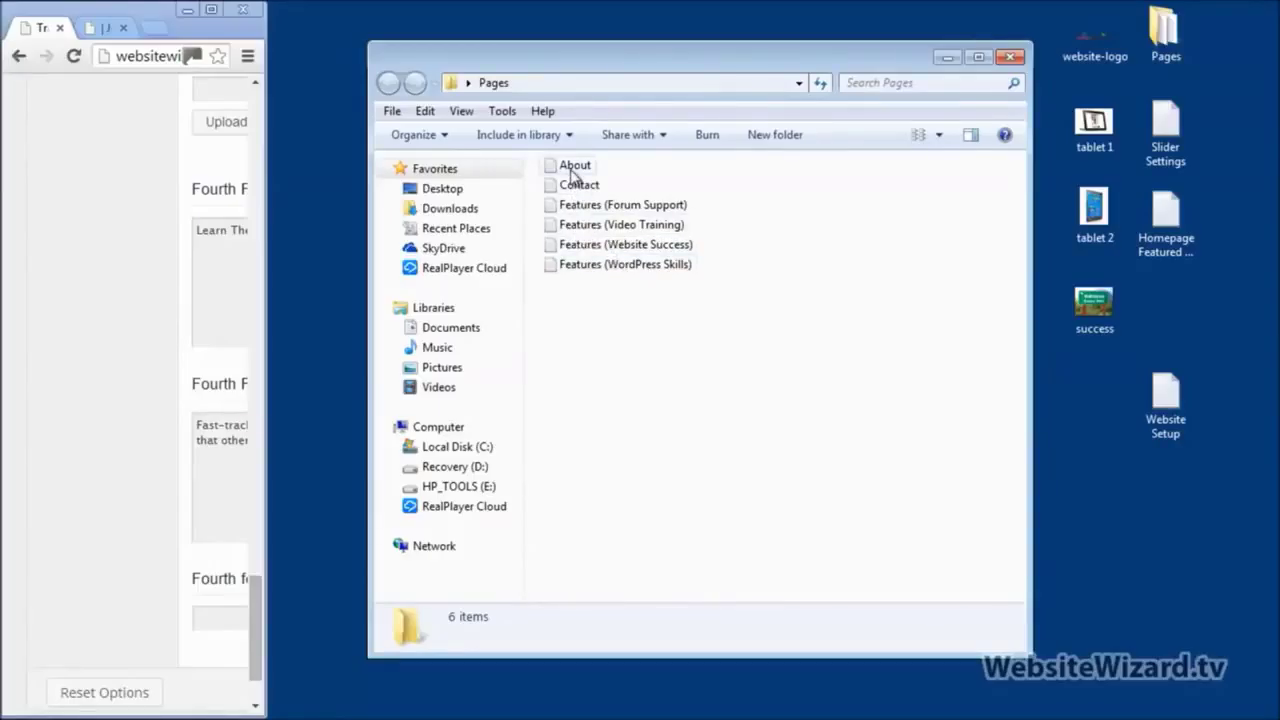
{"action": "left_click", "coordinate": [574, 172]}
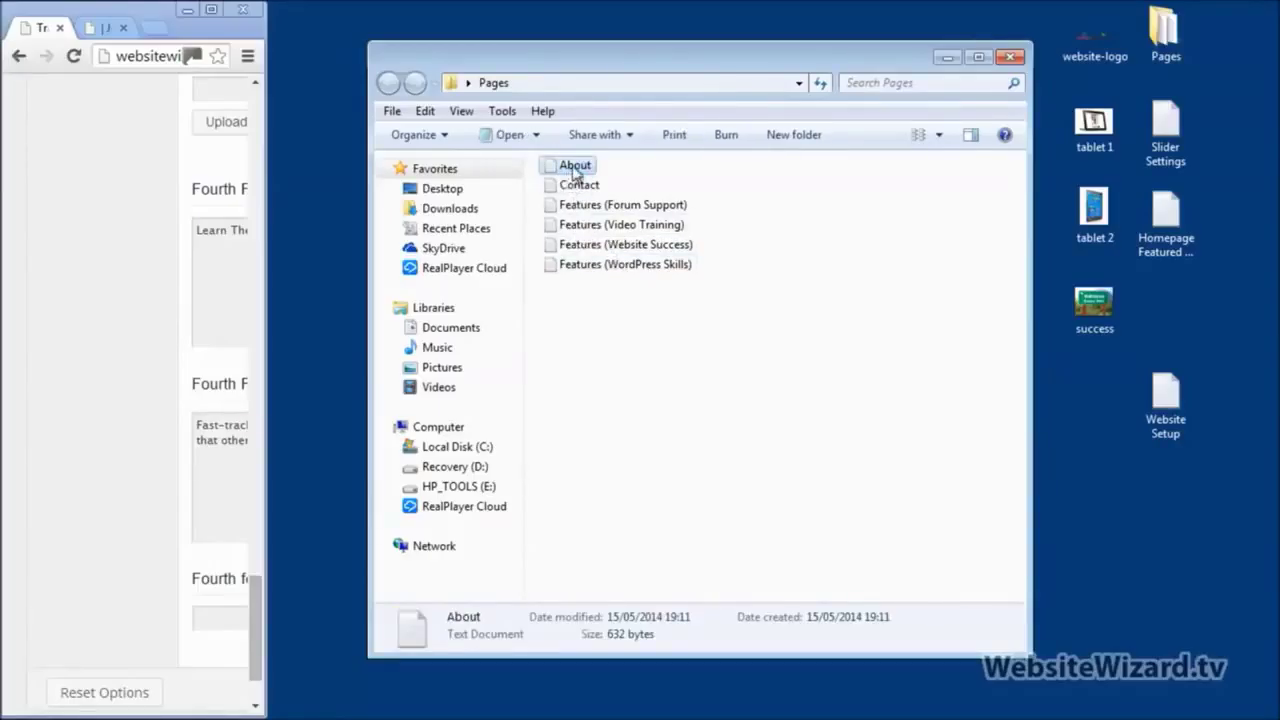
{"action": "double_click", "coordinate": [574, 168]}
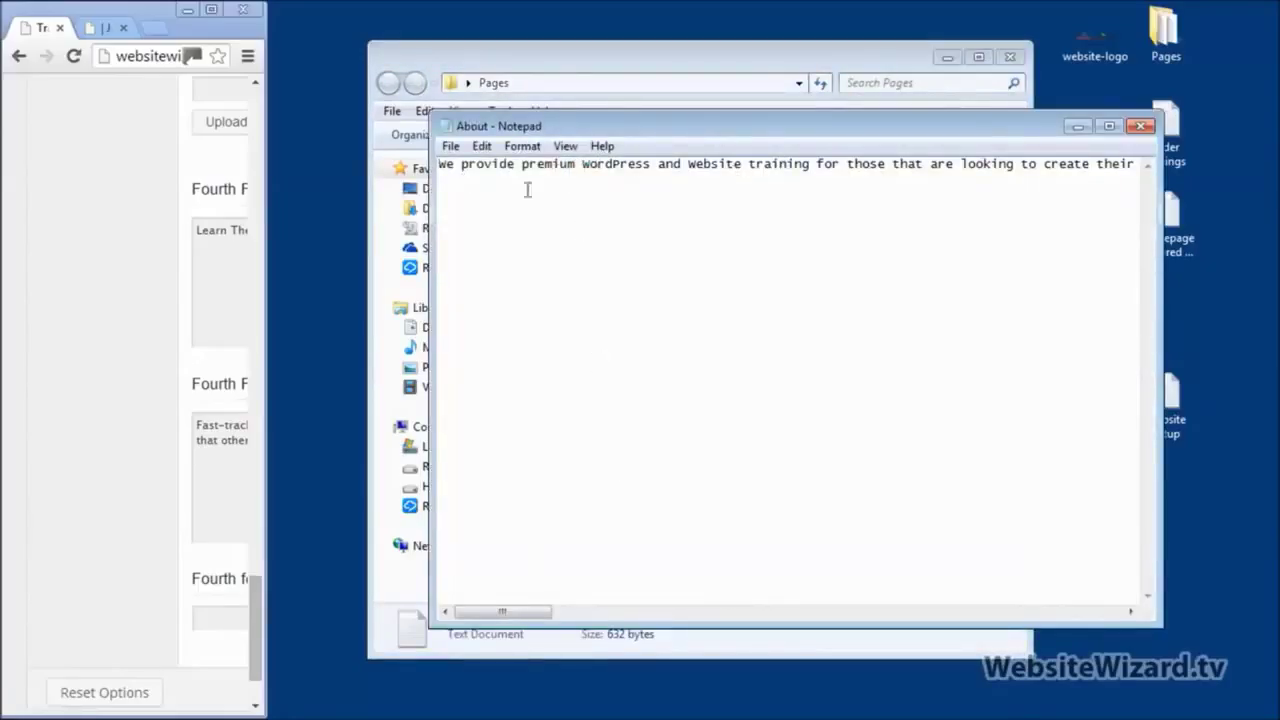
{"action": "left_click", "coordinate": [211, 9]}
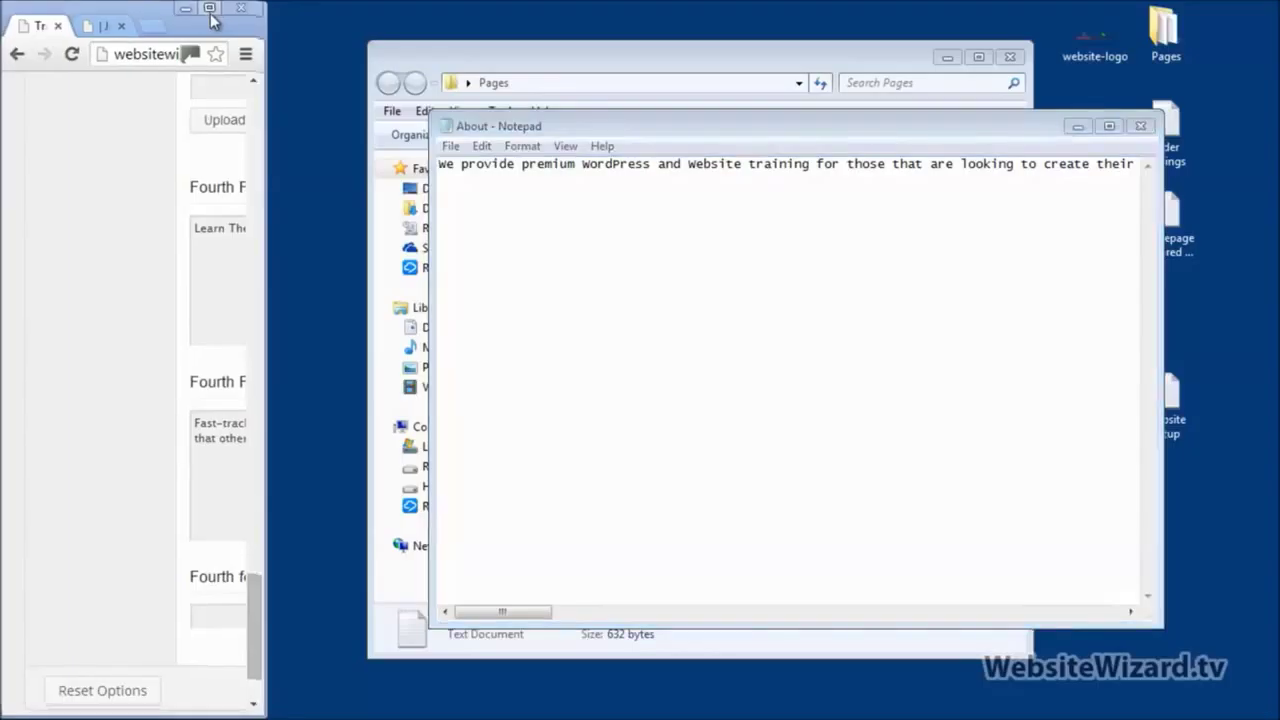
{"action": "left_click_drag", "start_coordinate": [1275, 610], "coordinate": [1275, 106]}
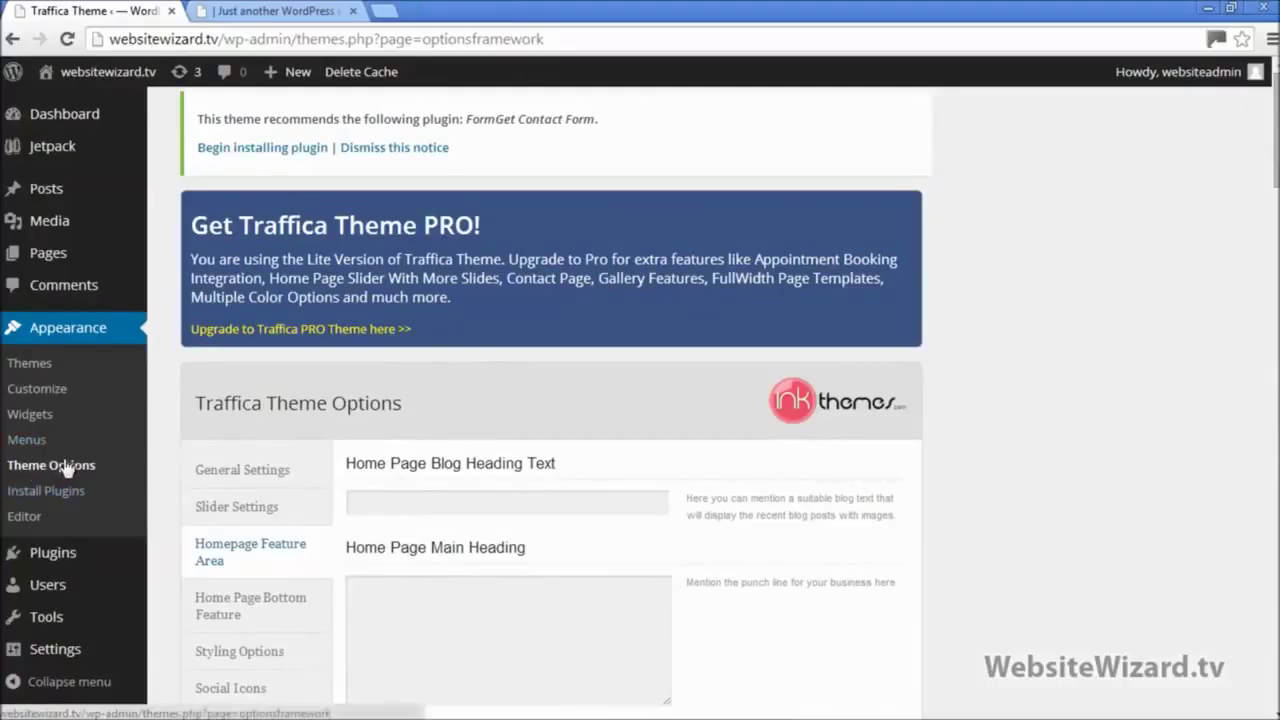
Step: Trash the default Sample Page from All Pages, then start a new page with Add New
{"action": "mouse_move", "coordinate": [48, 258]}
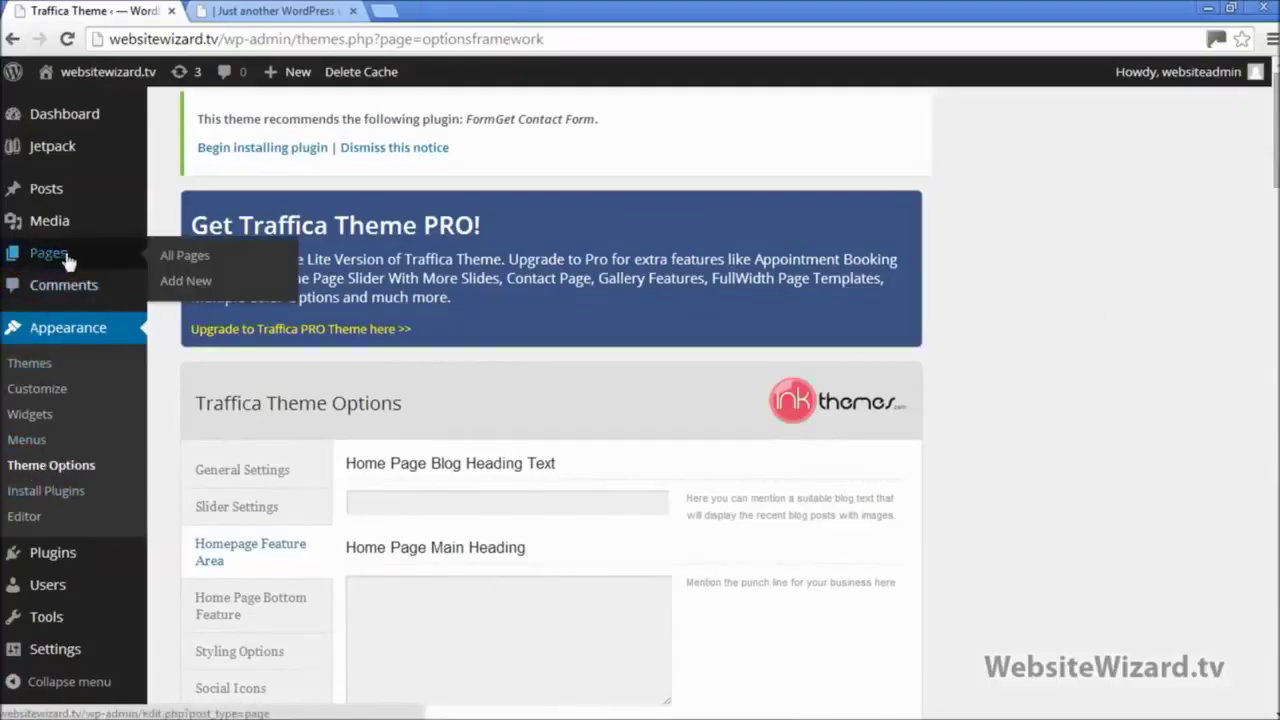
{"action": "left_click", "coordinate": [72, 260]}
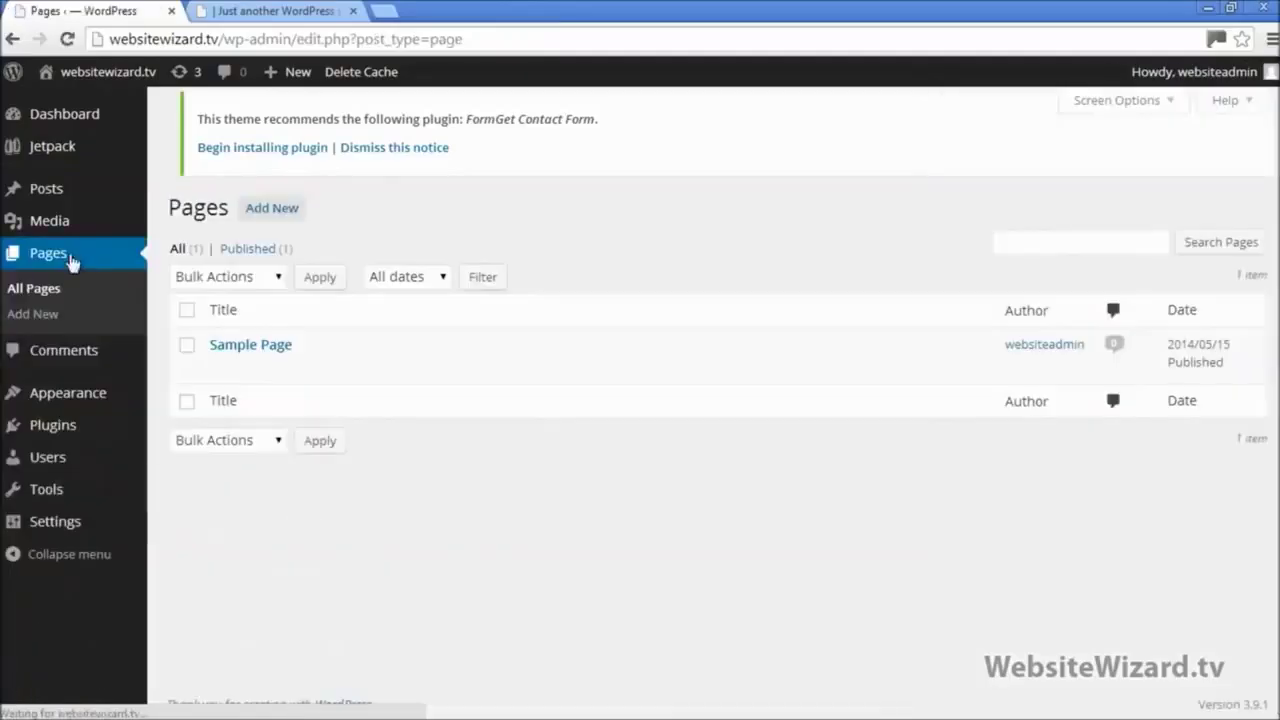
{"action": "mouse_move", "coordinate": [286, 388]}
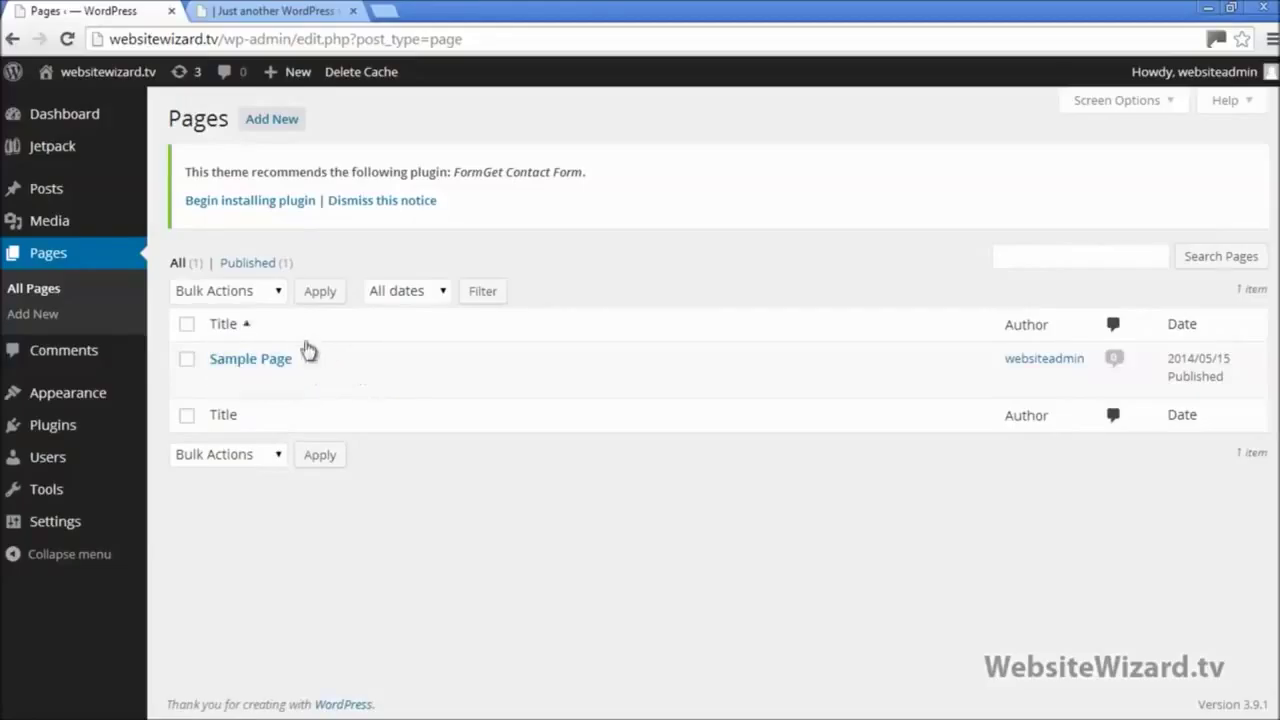
{"action": "left_click", "coordinate": [187, 359]}
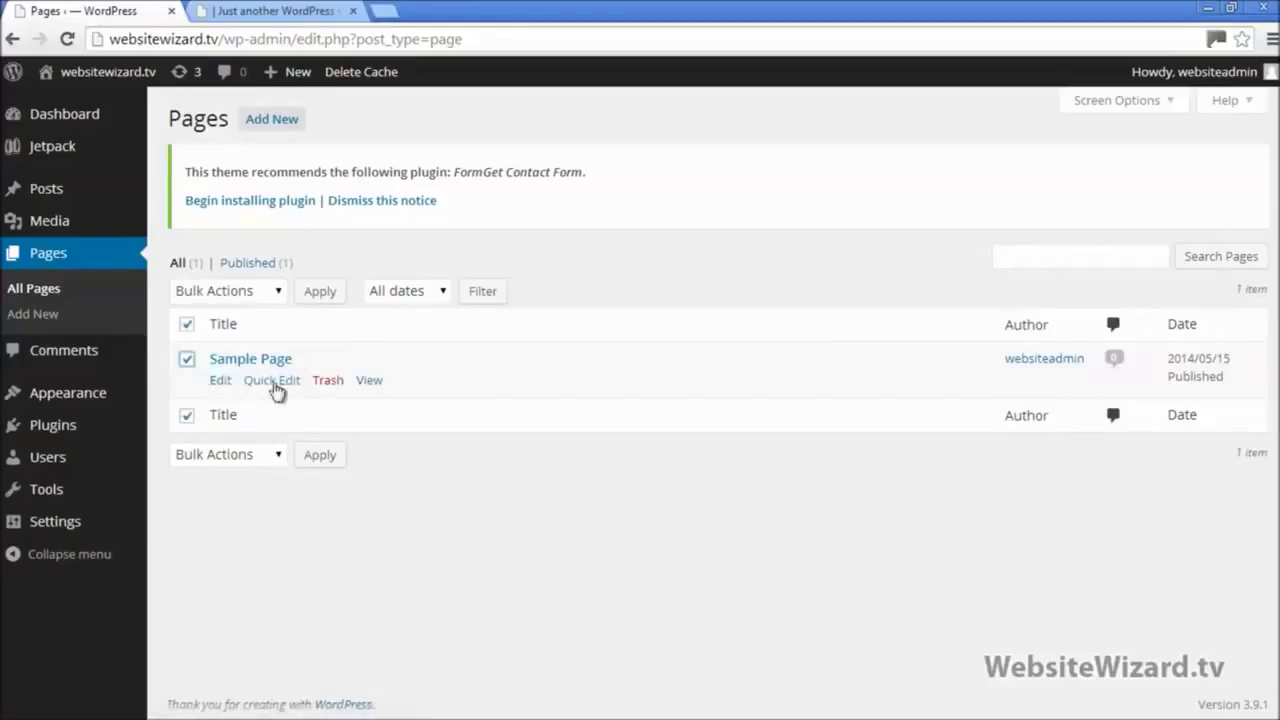
{"action": "left_click", "coordinate": [329, 382]}
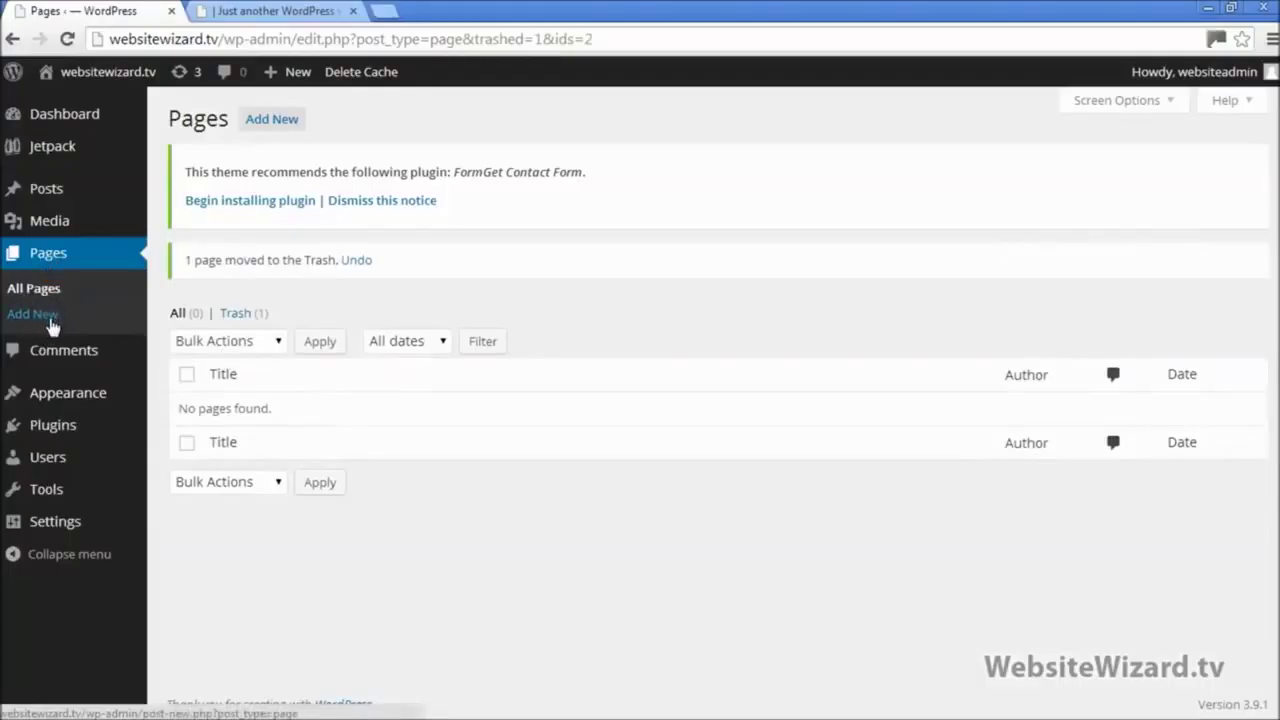
{"action": "left_click", "coordinate": [52, 325]}
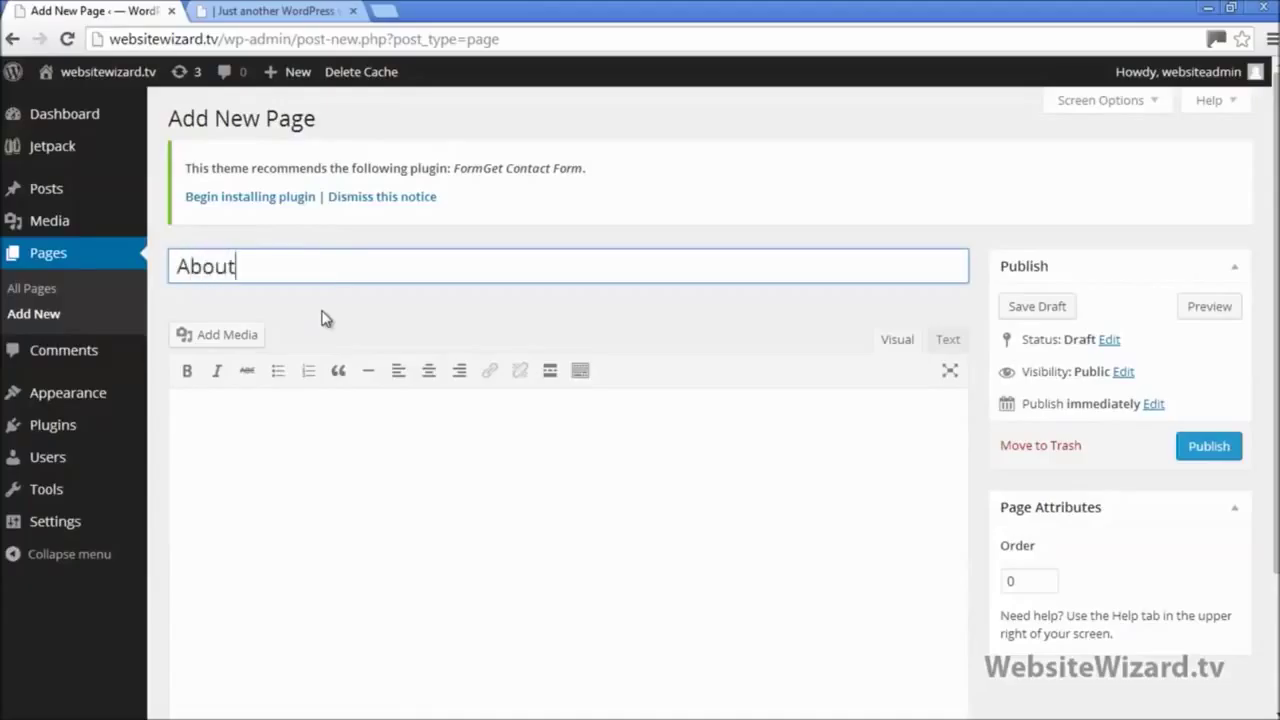
Step: Copy all the About file's text into the page body and add the test line 'fhdgfhgd'
{"action": "left_click", "coordinate": [280, 428]}
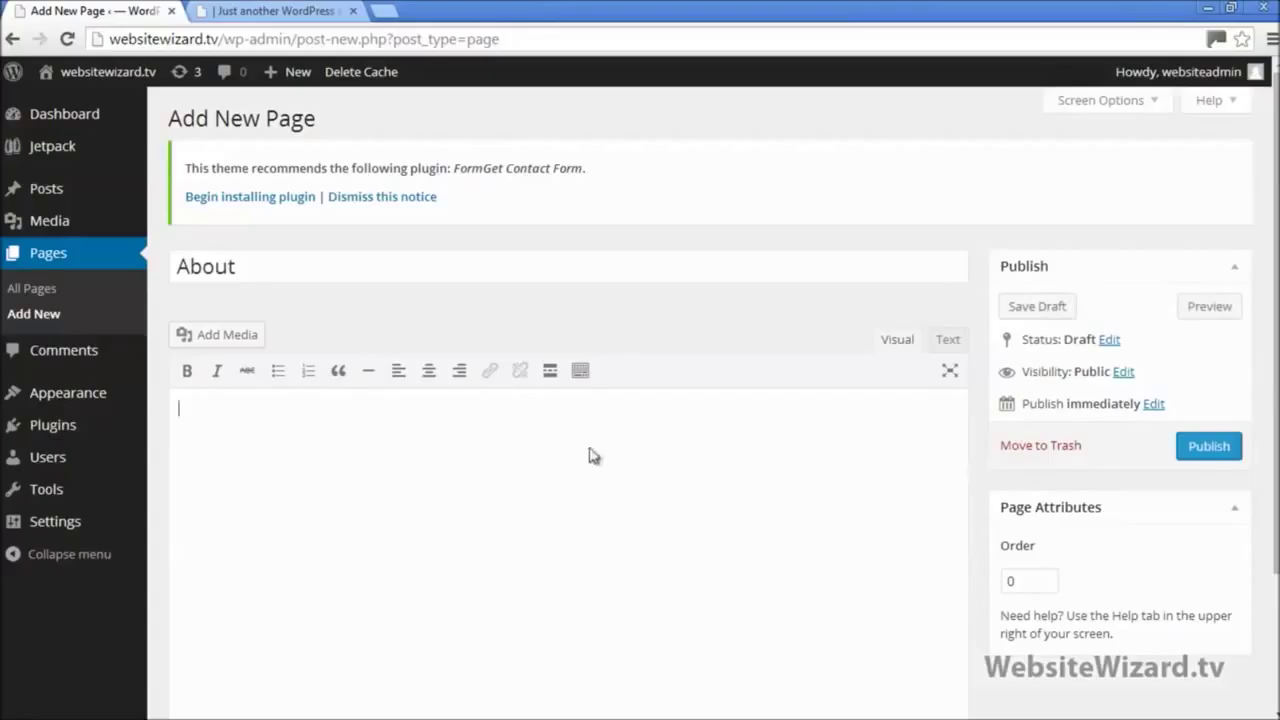
{"action": "left_click", "coordinate": [1230, 7]}
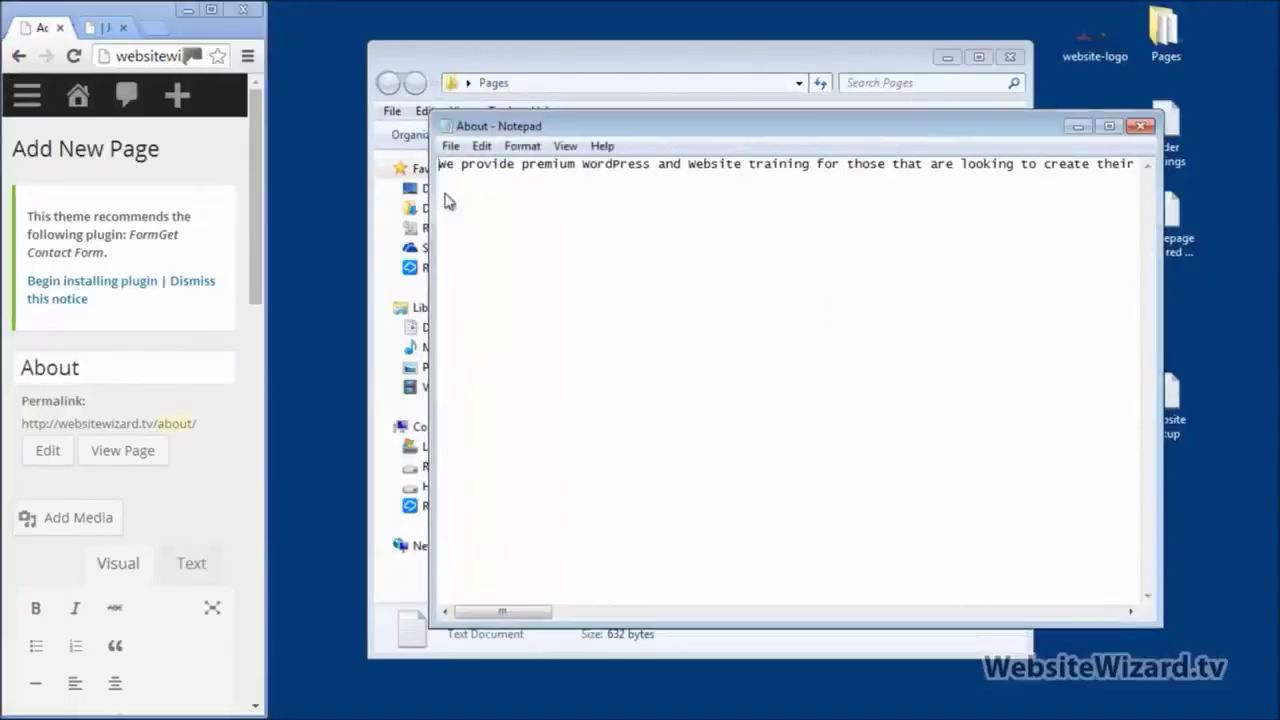
{"action": "right_click", "coordinate": [443, 195]}
{"action": "left_click", "coordinate": [486, 325]}
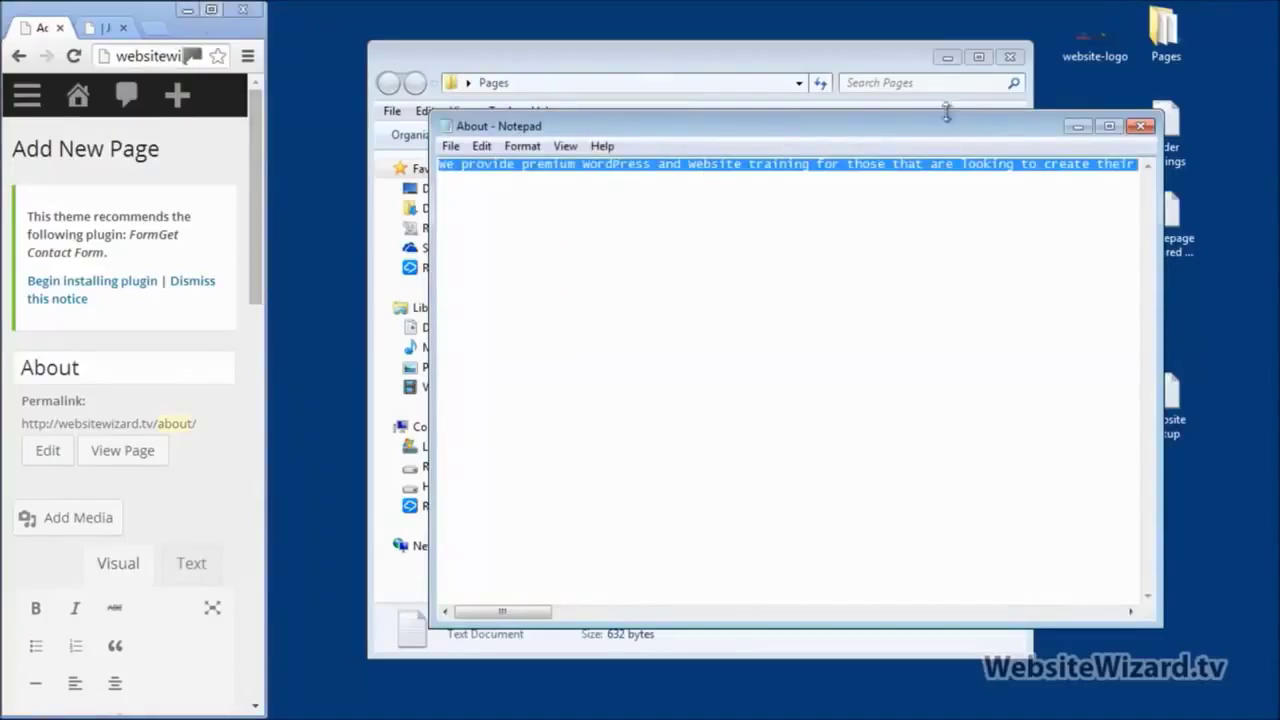
{"action": "left_click", "coordinate": [1141, 126]}
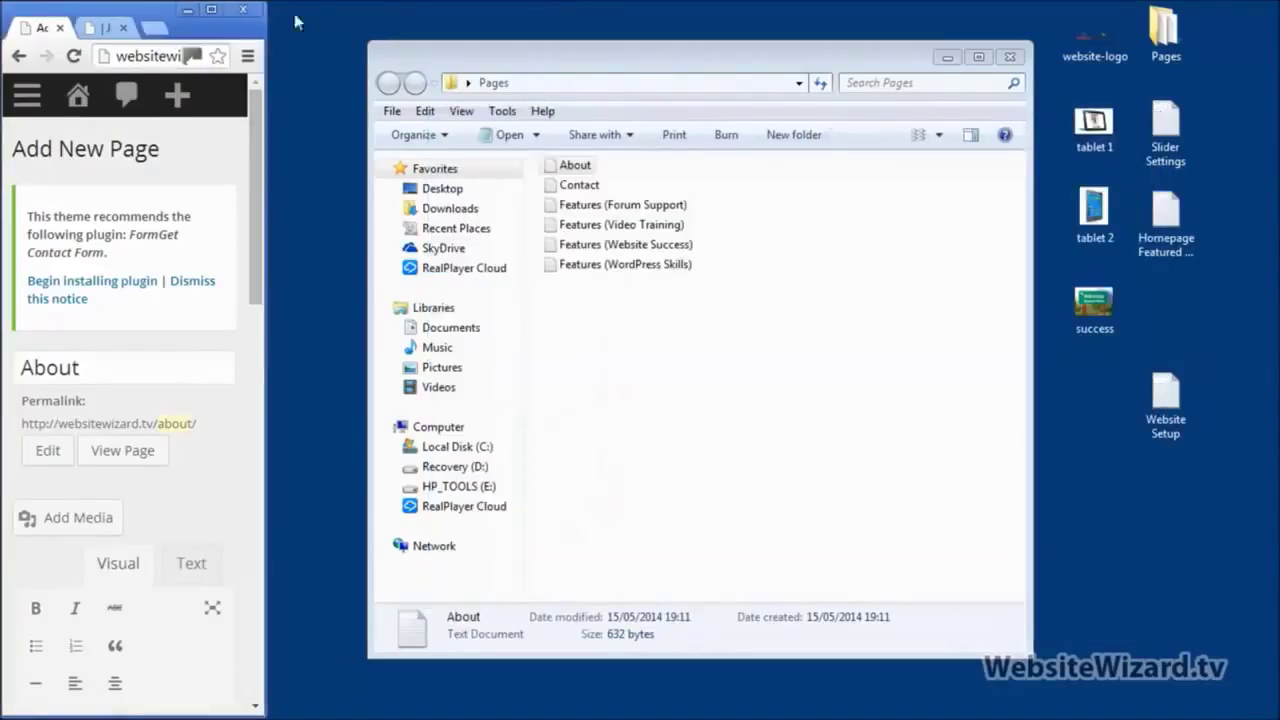
{"action": "left_click", "coordinate": [214, 11]}
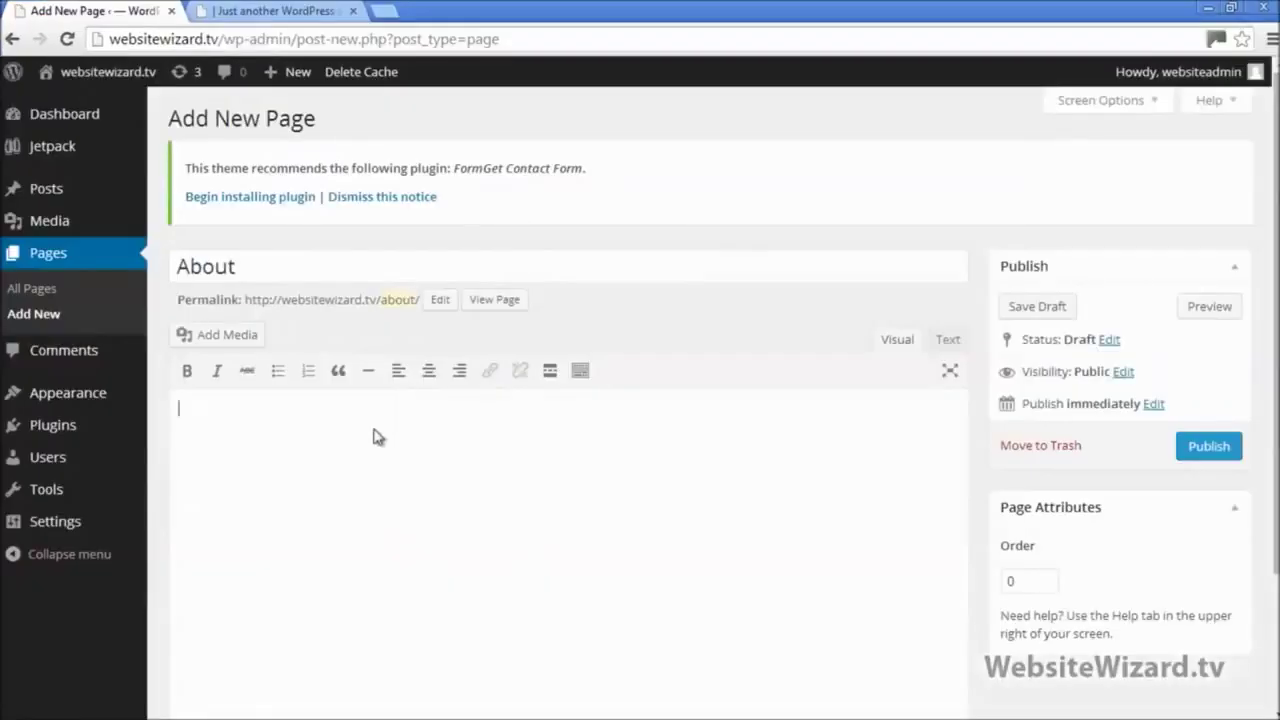
{"action": "left_click", "coordinate": [366, 432]}
{"action": "type", "text": "We provide premium WordPress and Website training for those that are looking to create their own websites or maximize the performance of their existing websites. Our tutorial videos are simple and easy to follow so that they are completely newbie friendly! We have thousands of happy members, so feel free to check out our training videos and don't forget to grab our free website logo pack which is available for a limited time only. The forum community on our site creates a place for members to share their ideas and success stories with each other, and also get quick answers to their questions from experts in the field."}
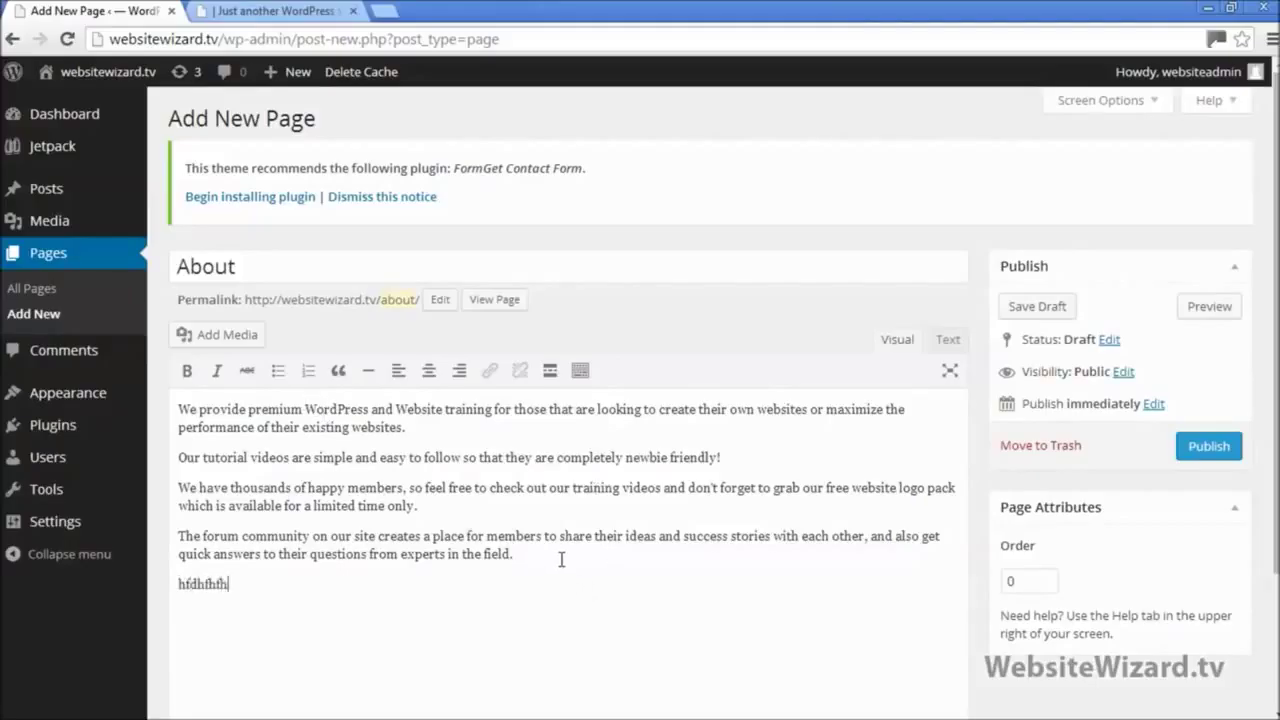
{"action": "type", "text": "fhdgfhgd"}
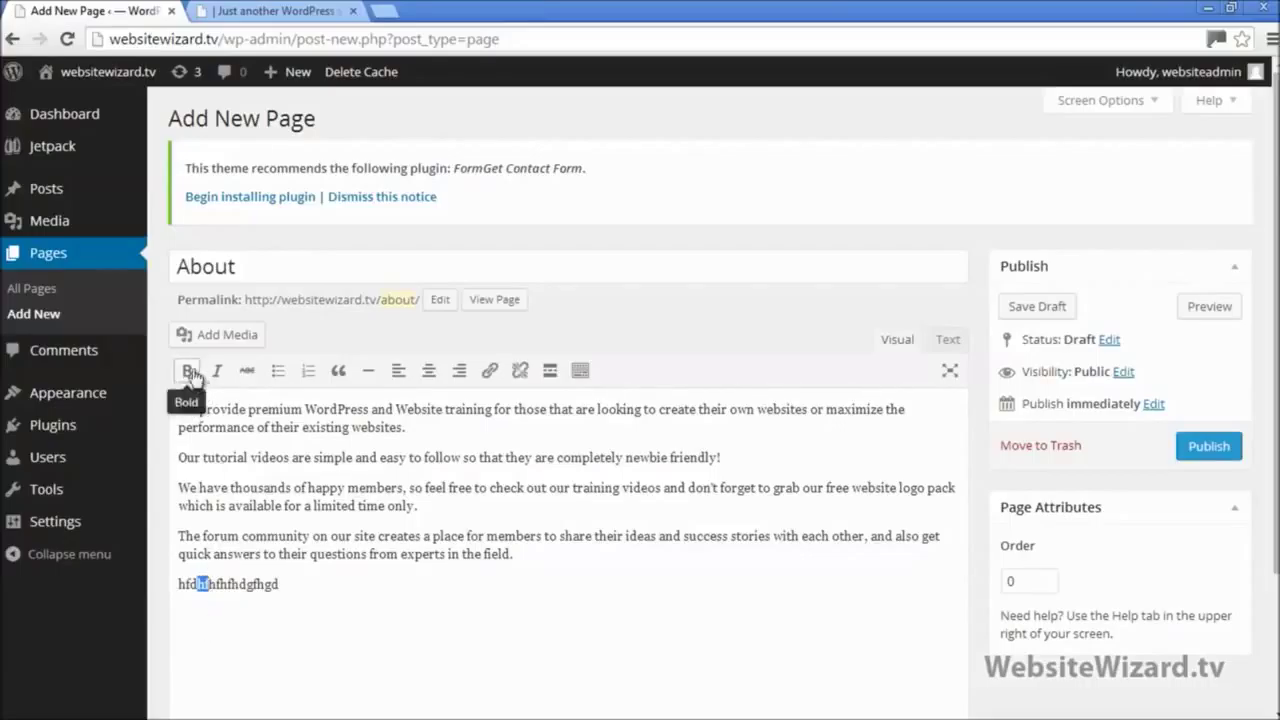
Step: Try bold, bullet list, blockquote and underline formatting on the About page's test line
{"action": "left_click", "coordinate": [187, 371]}
{"action": "left_click", "coordinate": [252, 622]}
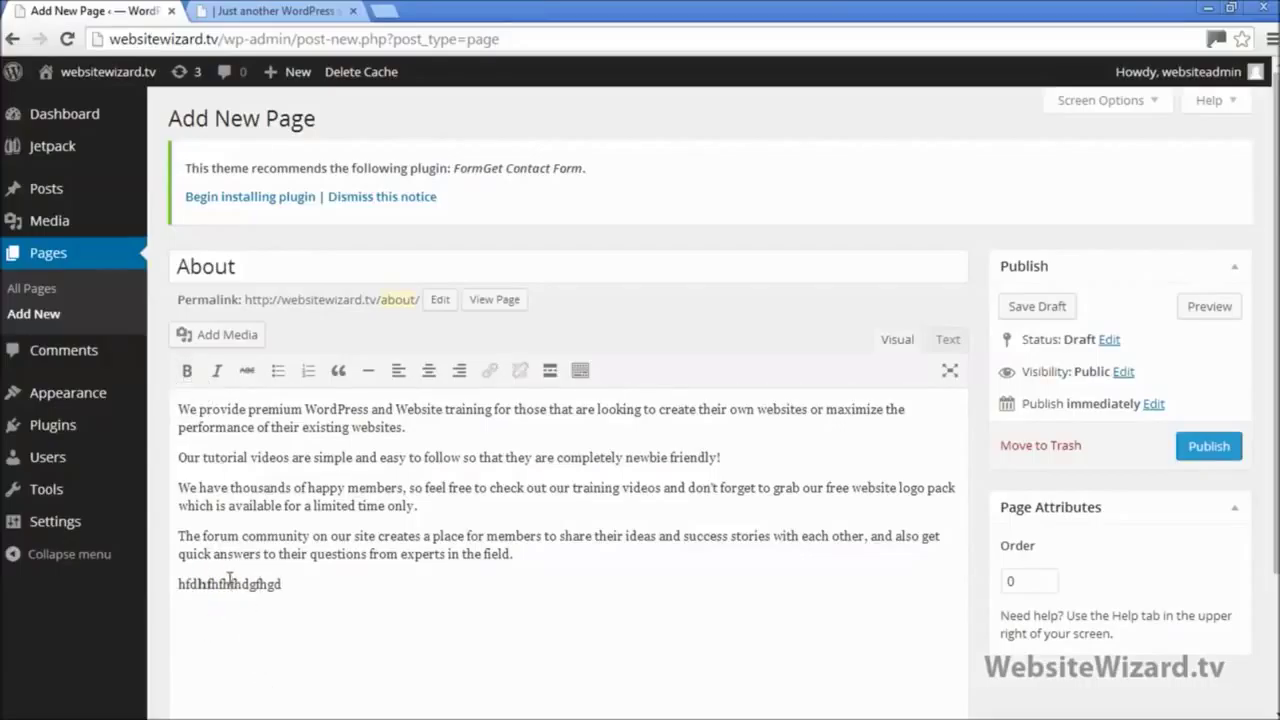
{"action": "left_click_drag", "start_coordinate": [243, 584], "coordinate": [241, 584]}
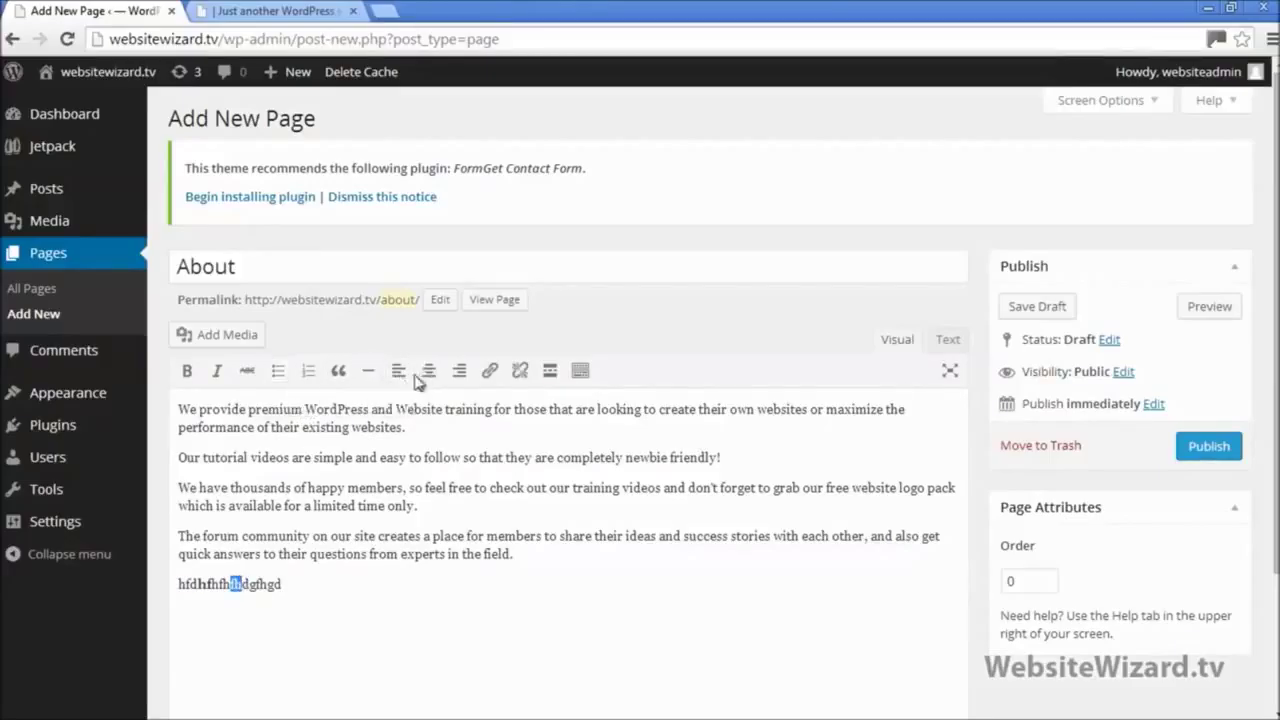
{"action": "left_click", "coordinate": [278, 371]}
{"action": "left_click", "coordinate": [278, 371]}
{"action": "left_click", "coordinate": [340, 372]}
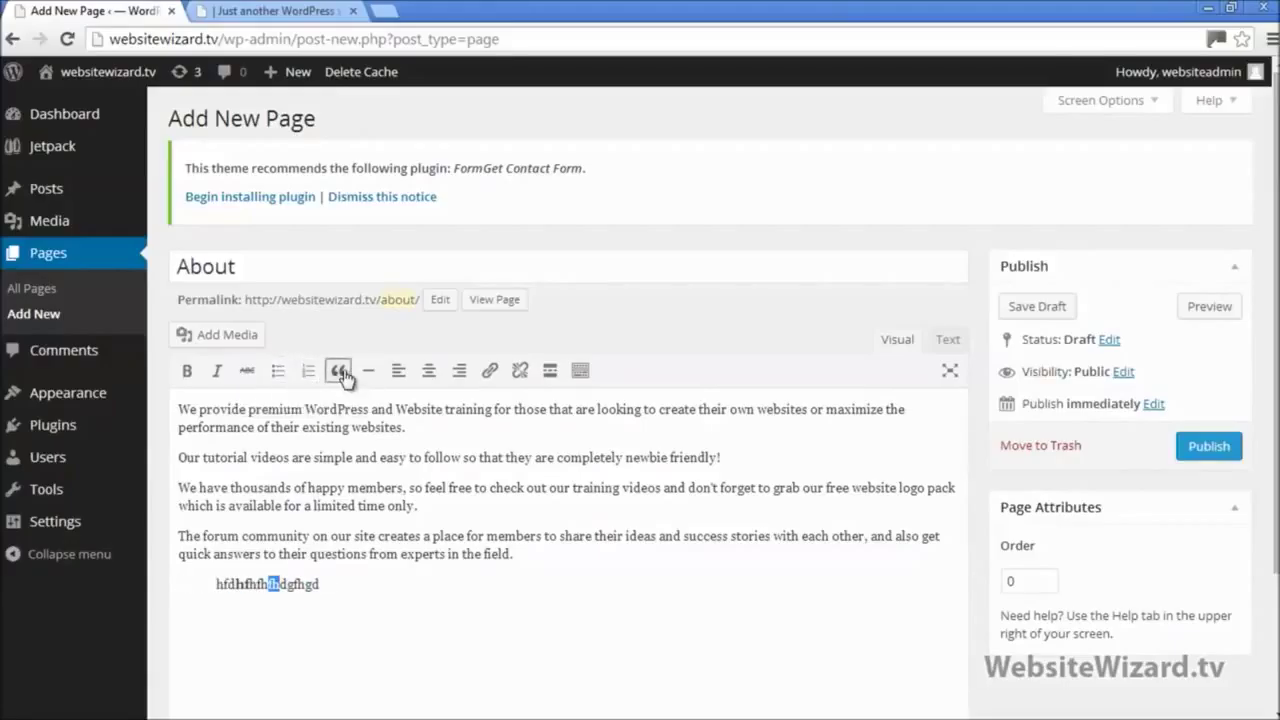
{"action": "left_click", "coordinate": [342, 374]}
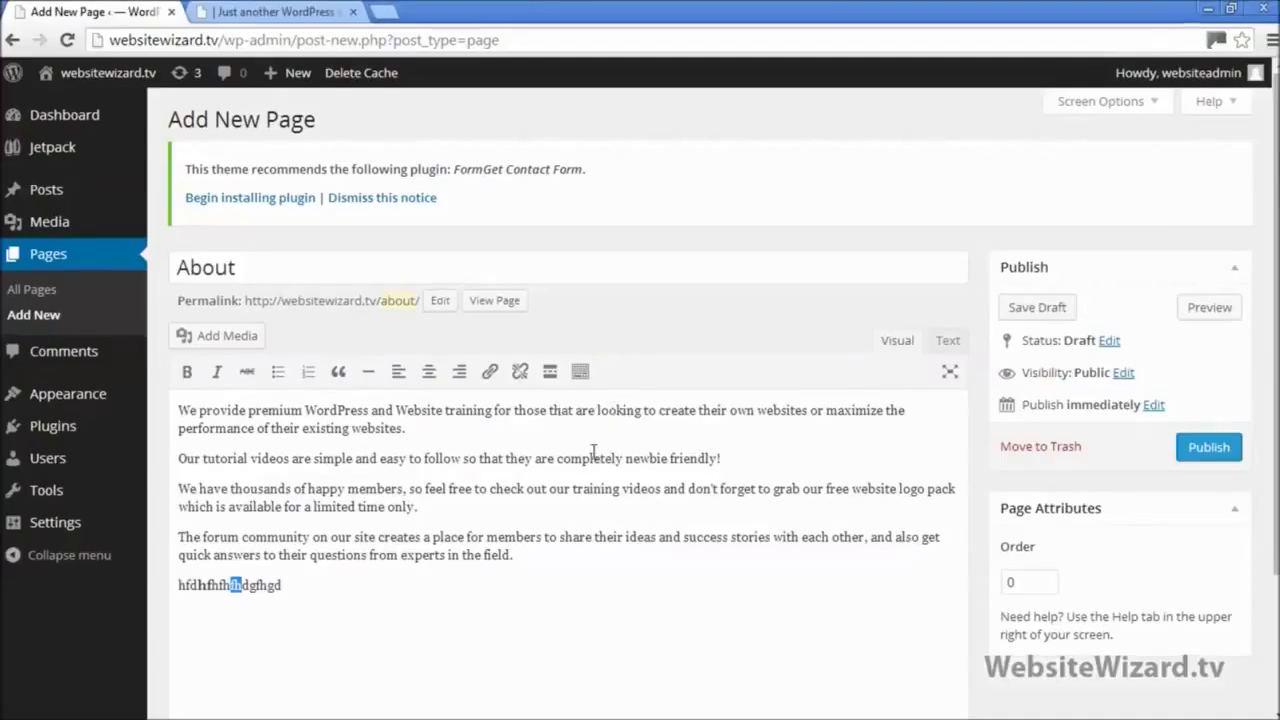
{"action": "left_click", "coordinate": [580, 372]}
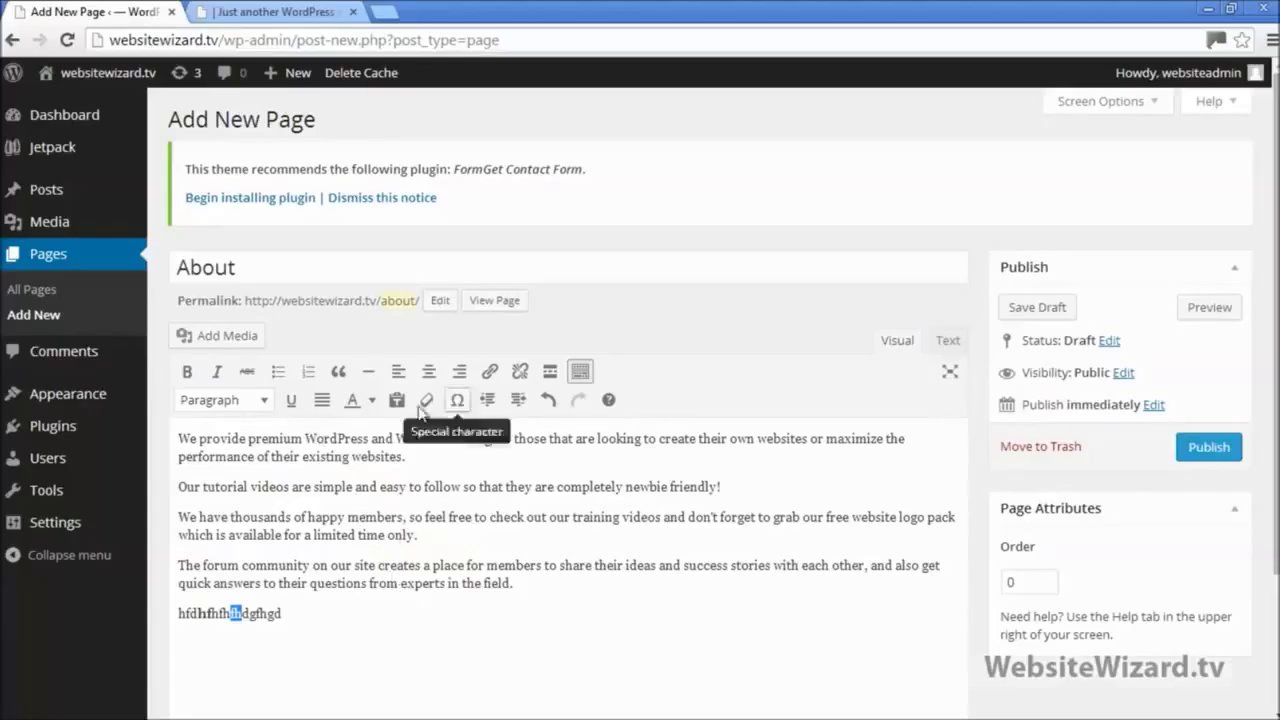
{"action": "left_click", "coordinate": [289, 403]}
Step: Delete the test line, publish the About page and bring up the live homepage
{"action": "left_click", "coordinate": [312, 616]}
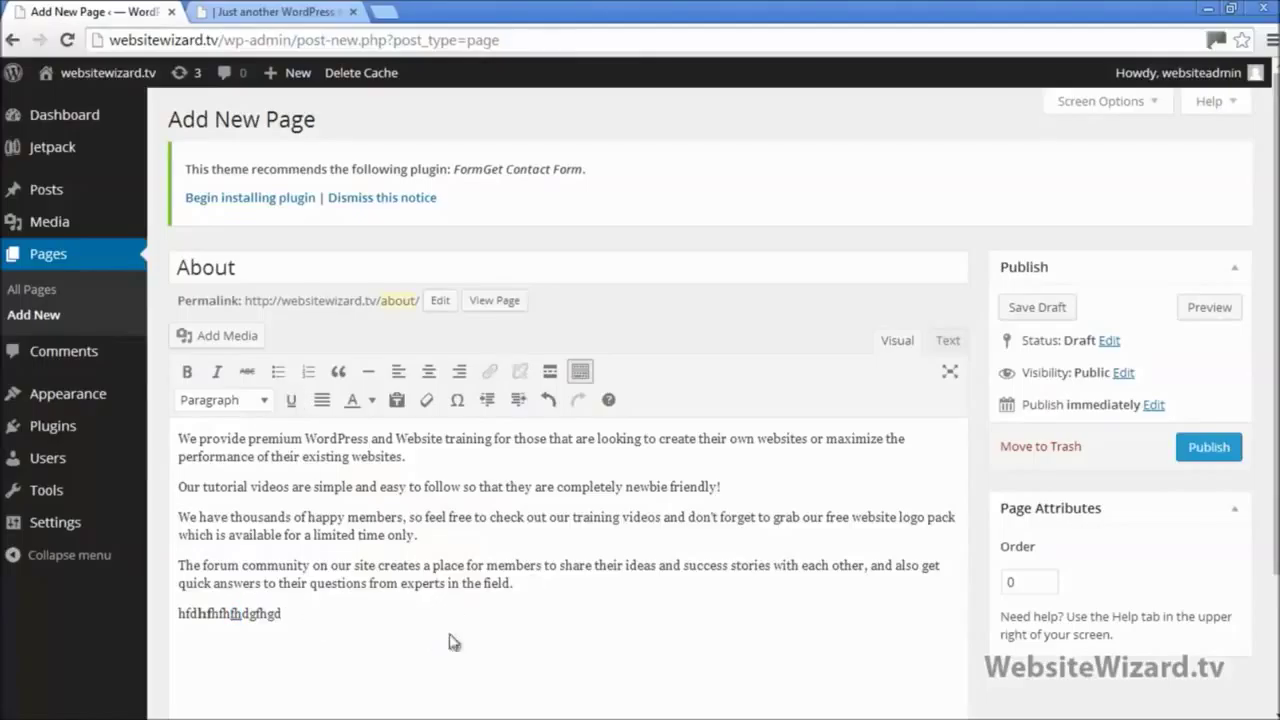
{"action": "left_click_drag", "start_coordinate": [259, 610], "coordinate": [177, 613]}
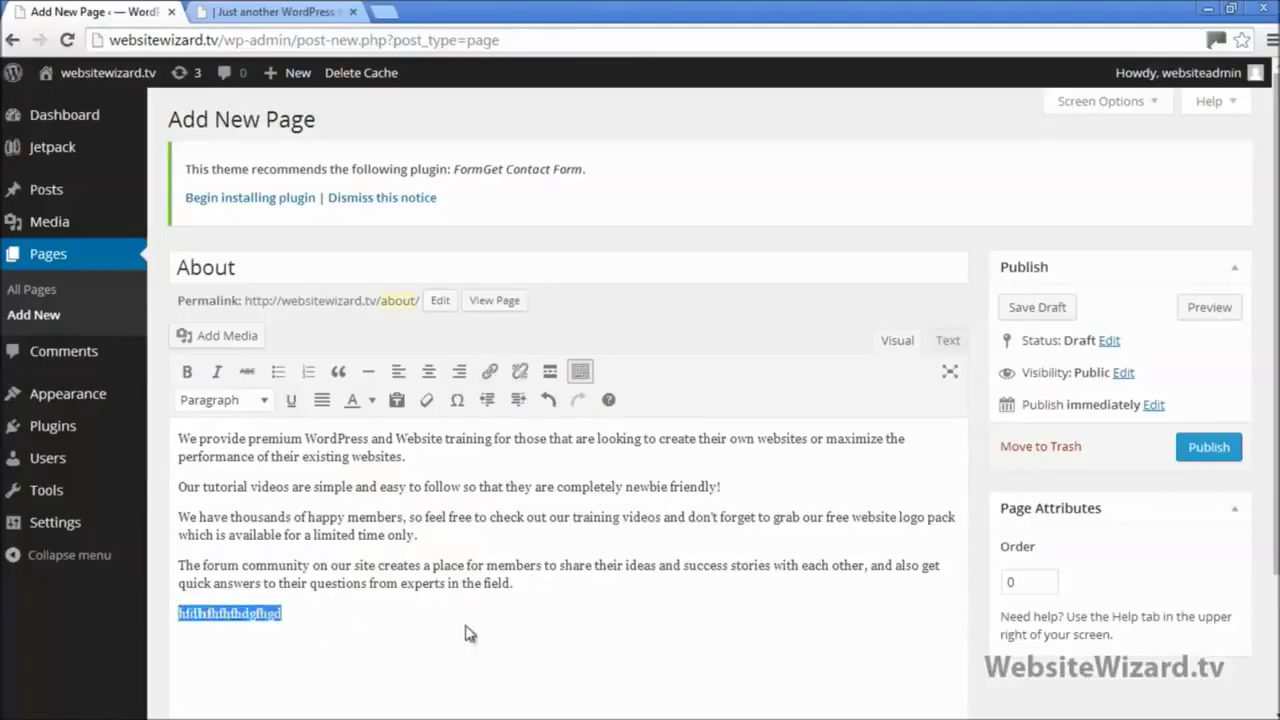
{"action": "key", "text": "BackSpace"}
{"action": "left_click", "coordinate": [245, 265]}
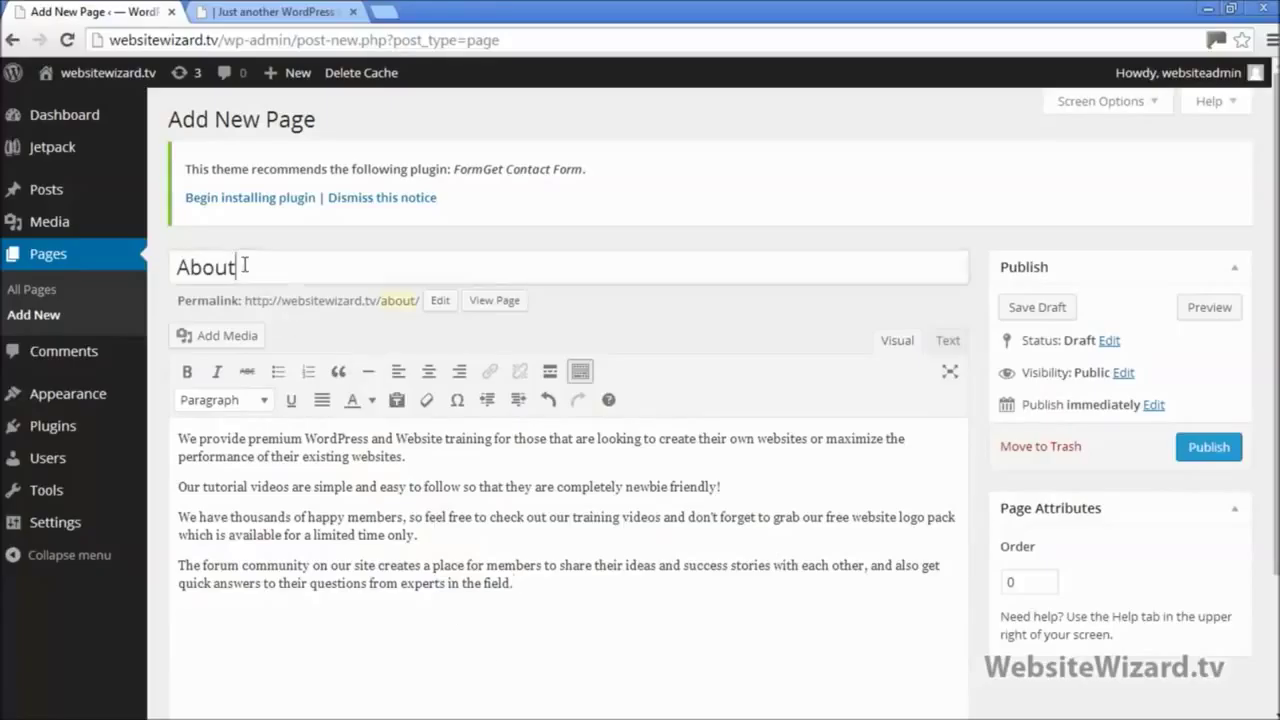
{"action": "left_click_drag", "start_coordinate": [295, 267], "coordinate": [166, 279]}
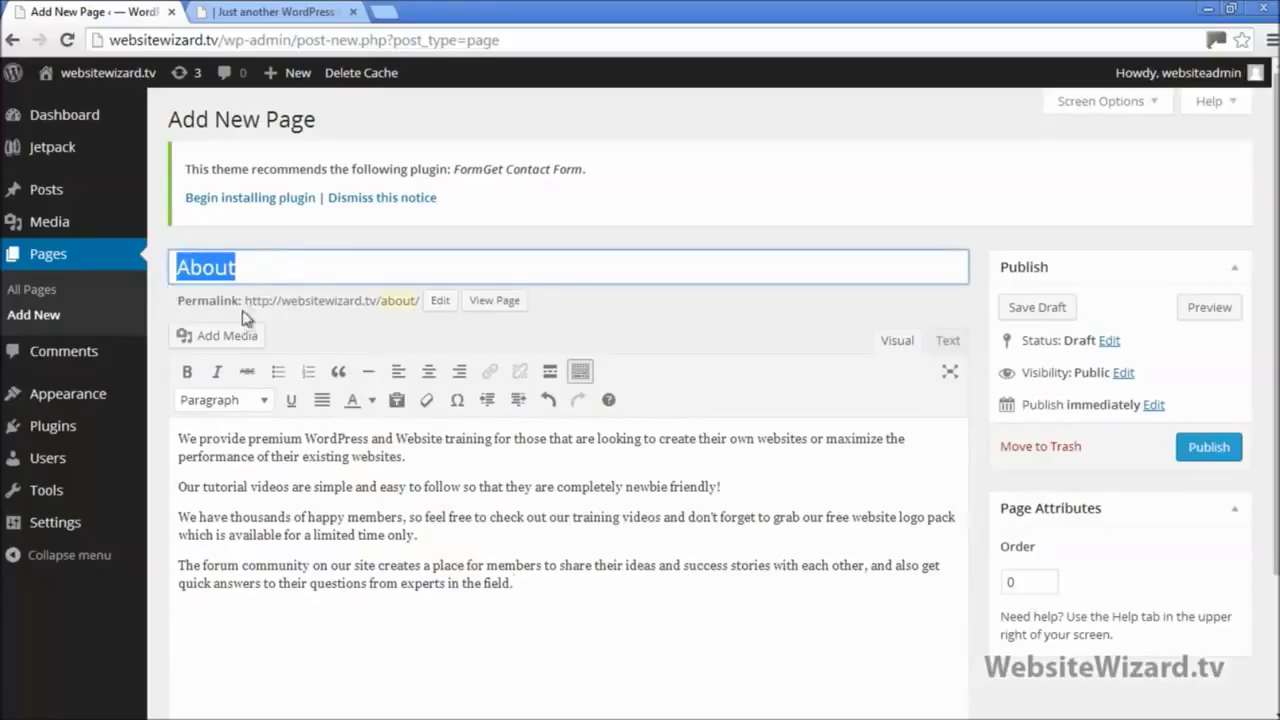
{"action": "left_click", "coordinate": [536, 587]}
{"action": "key", "text": "ctrl+a"}
{"action": "left_click", "coordinate": [790, 628]}
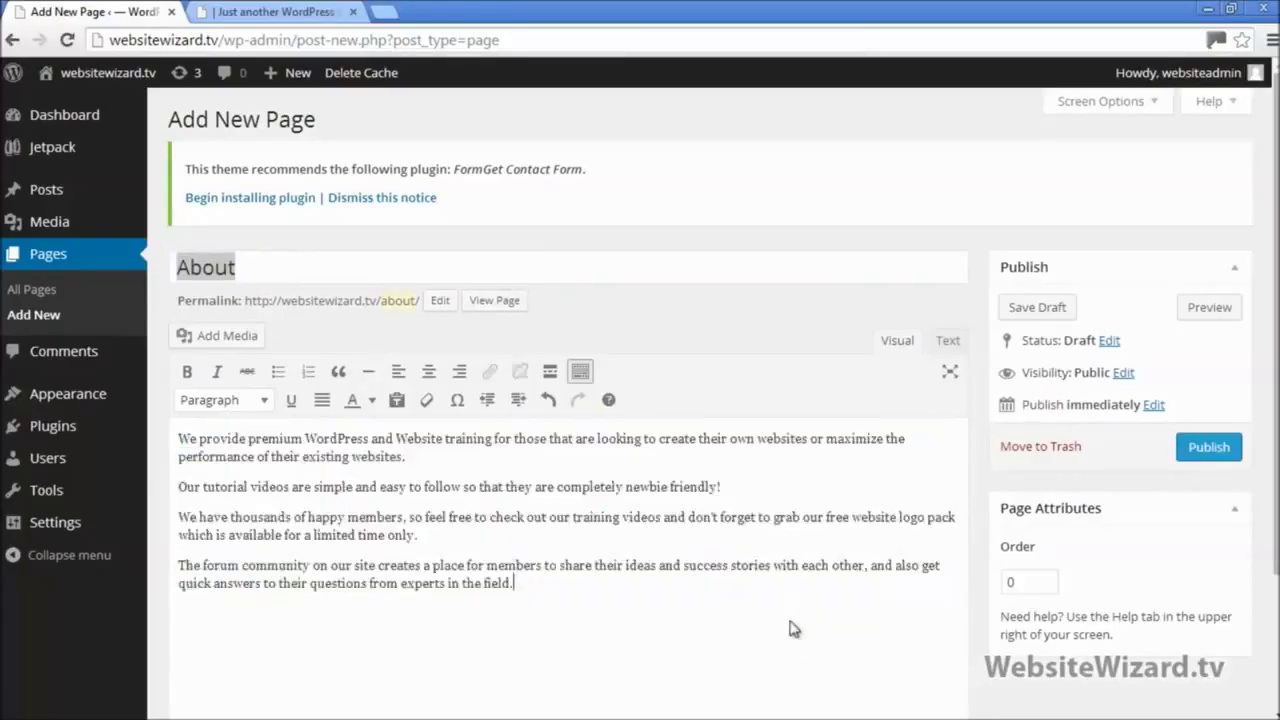
{"action": "left_click", "coordinate": [1211, 449]}
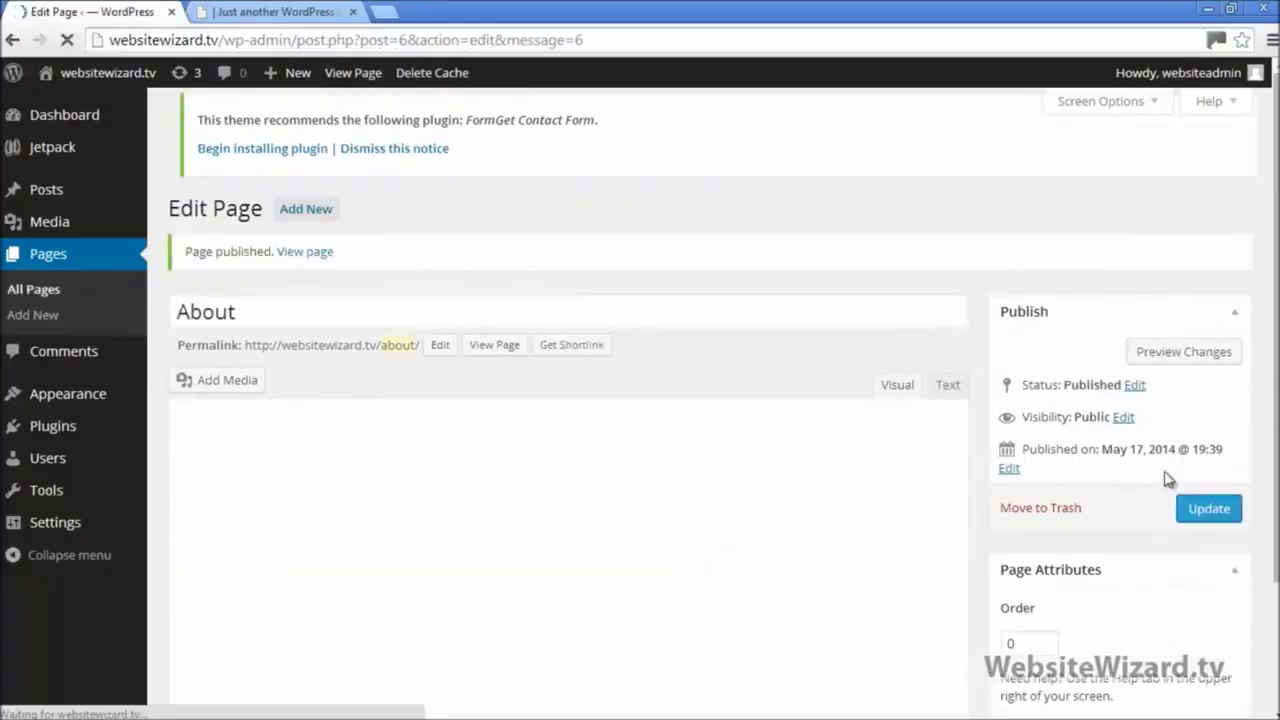
{"action": "left_click", "coordinate": [268, 14]}
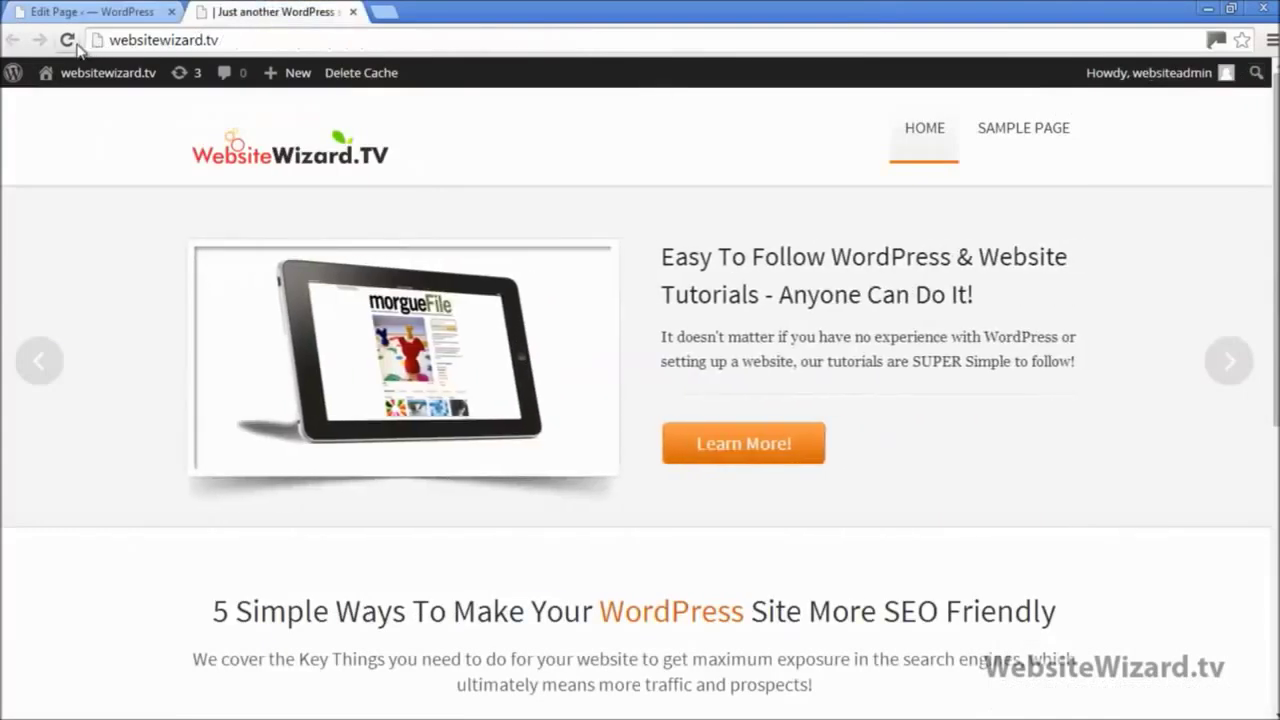
Step: Reload the homepage, open ABOUT from the menu and review its heading and four paragraphs
{"action": "left_click", "coordinate": [68, 41]}
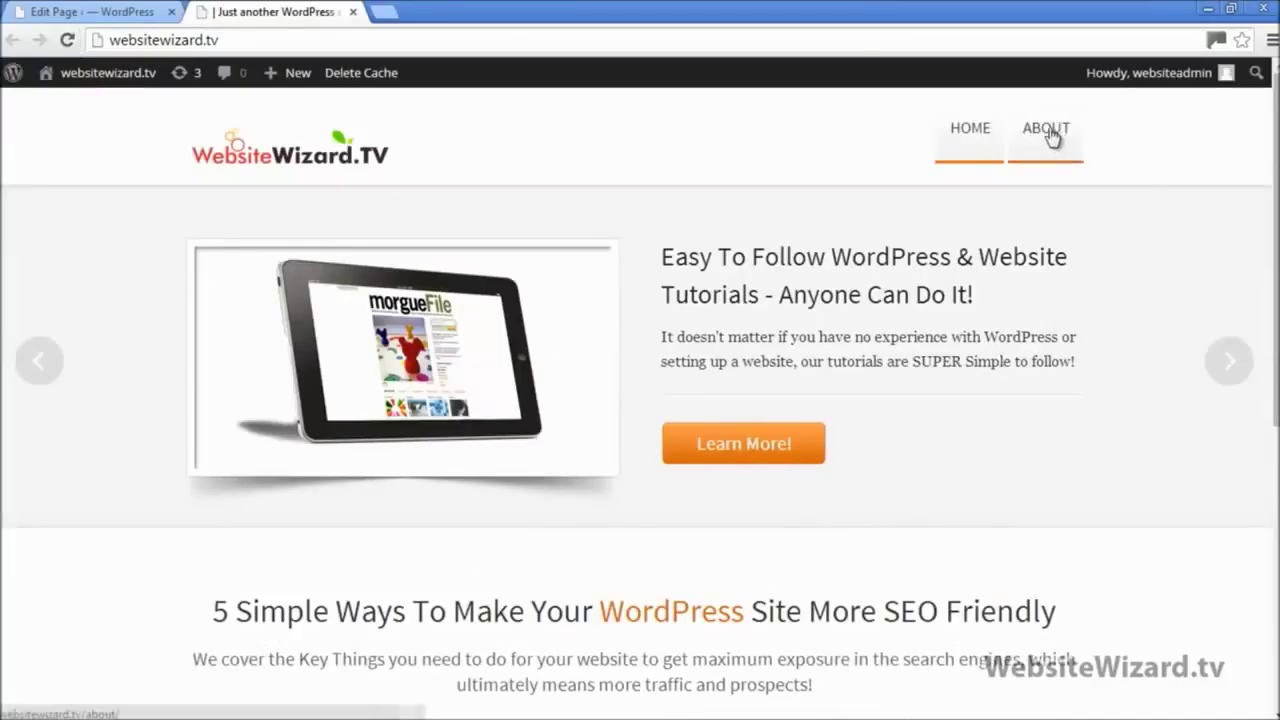
{"action": "left_click", "coordinate": [1051, 134]}
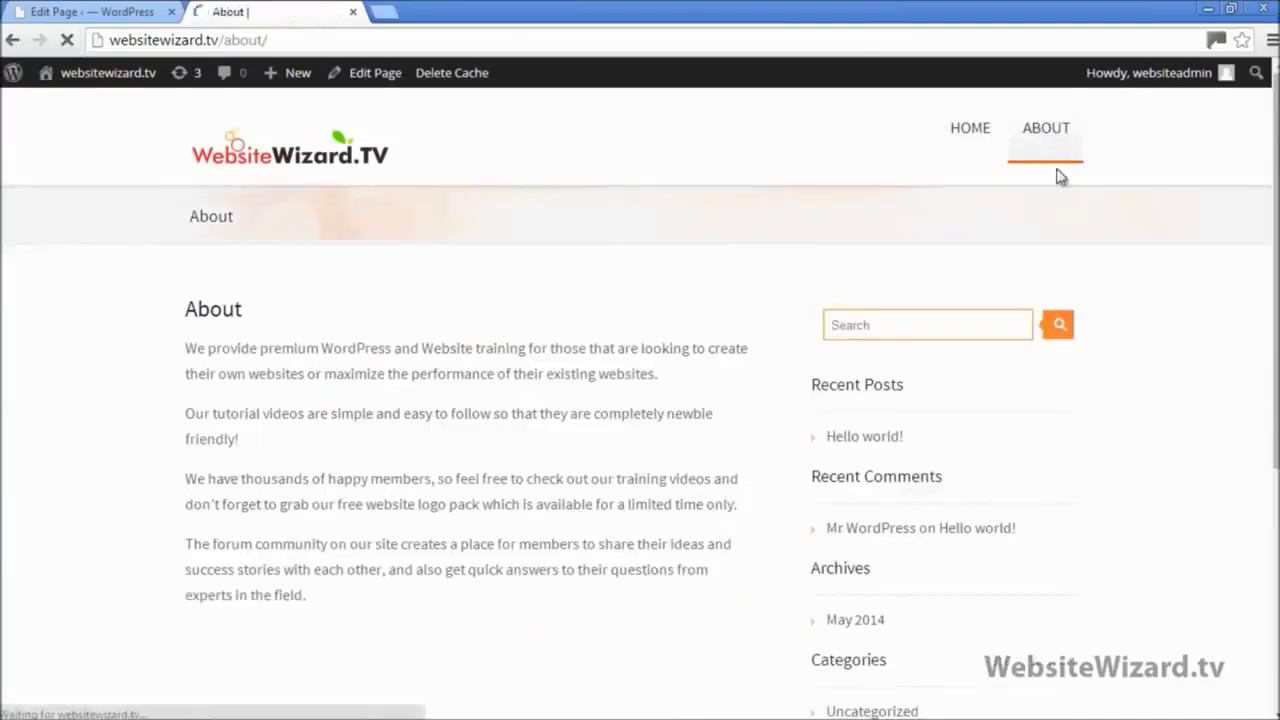
{"action": "left_click_drag", "start_coordinate": [189, 312], "coordinate": [257, 314]}
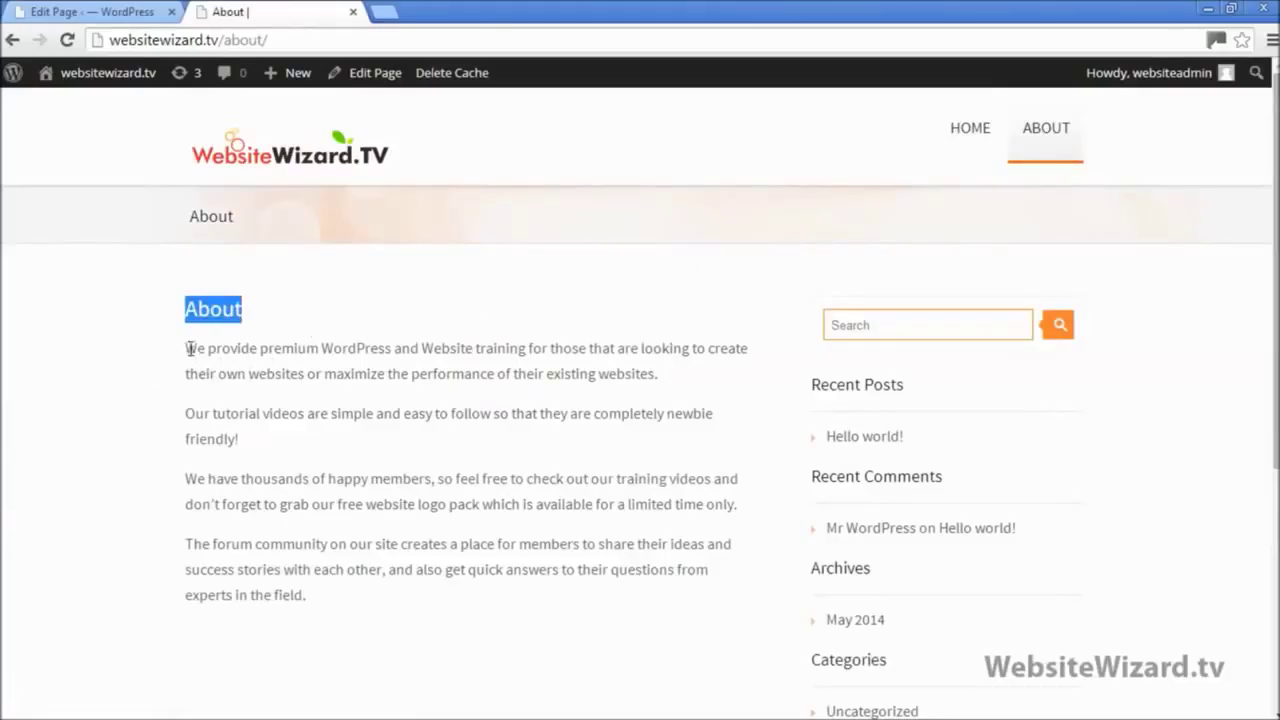
{"action": "mouse_move", "coordinate": [190, 348]}
{"action": "left_mouse_down"}
{"action": "mouse_move", "coordinate": [343, 592]}
{"action": "mouse_move", "coordinate": [160, 391]}
{"action": "mouse_move", "coordinate": [185, 340]}
{"action": "left_mouse_up"}
{"action": "left_click", "coordinate": [330, 595]}
{"action": "left_click", "coordinate": [487, 550]}
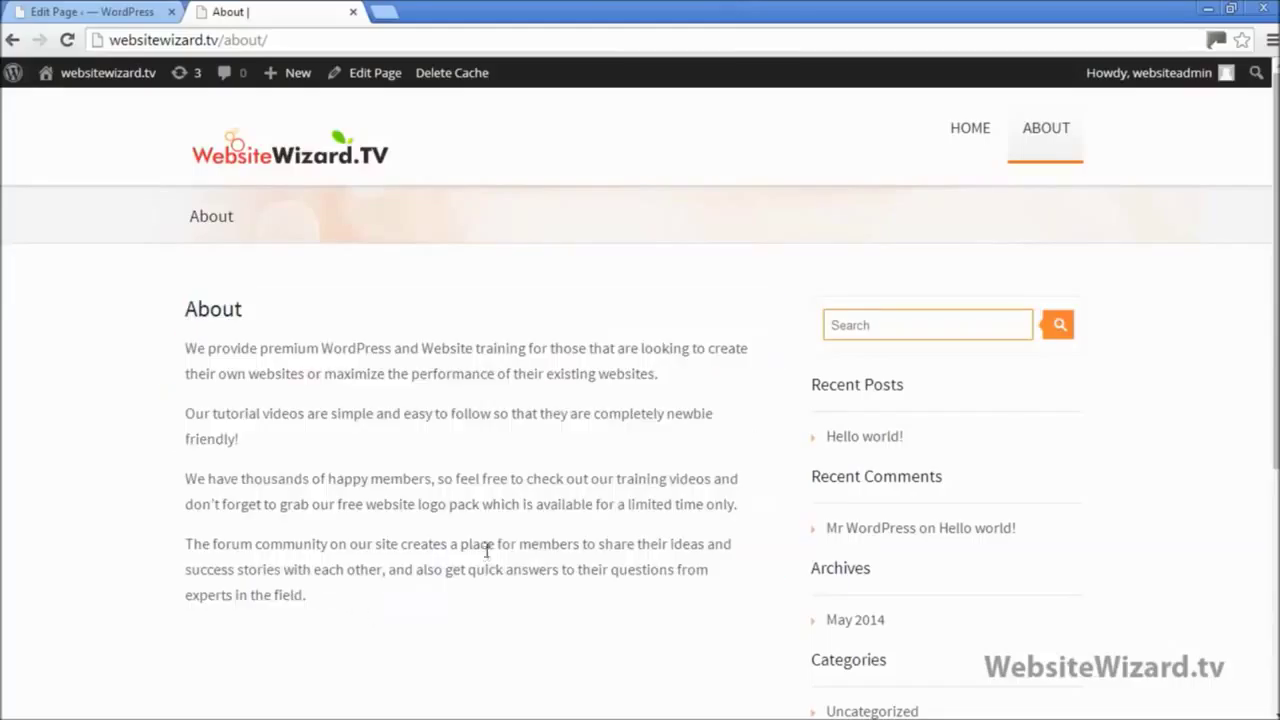
{"action": "left_click", "coordinate": [1230, 10]}
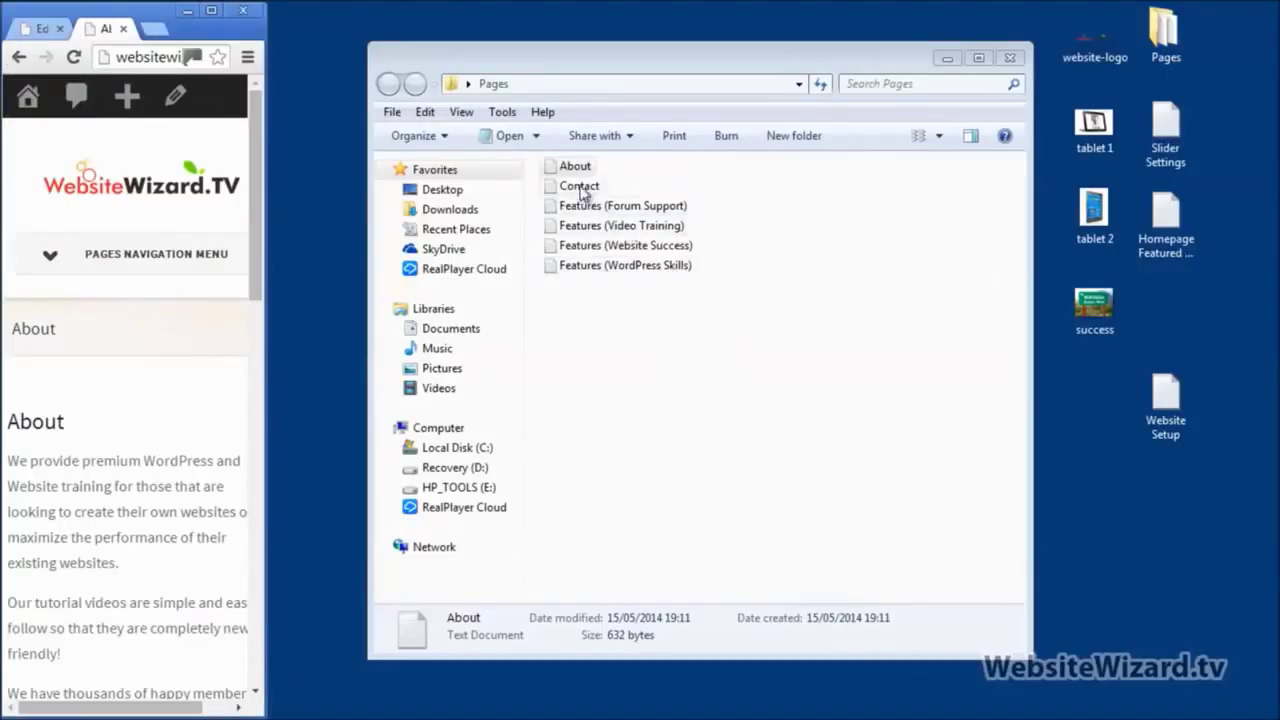
{"action": "left_click", "coordinate": [582, 188]}
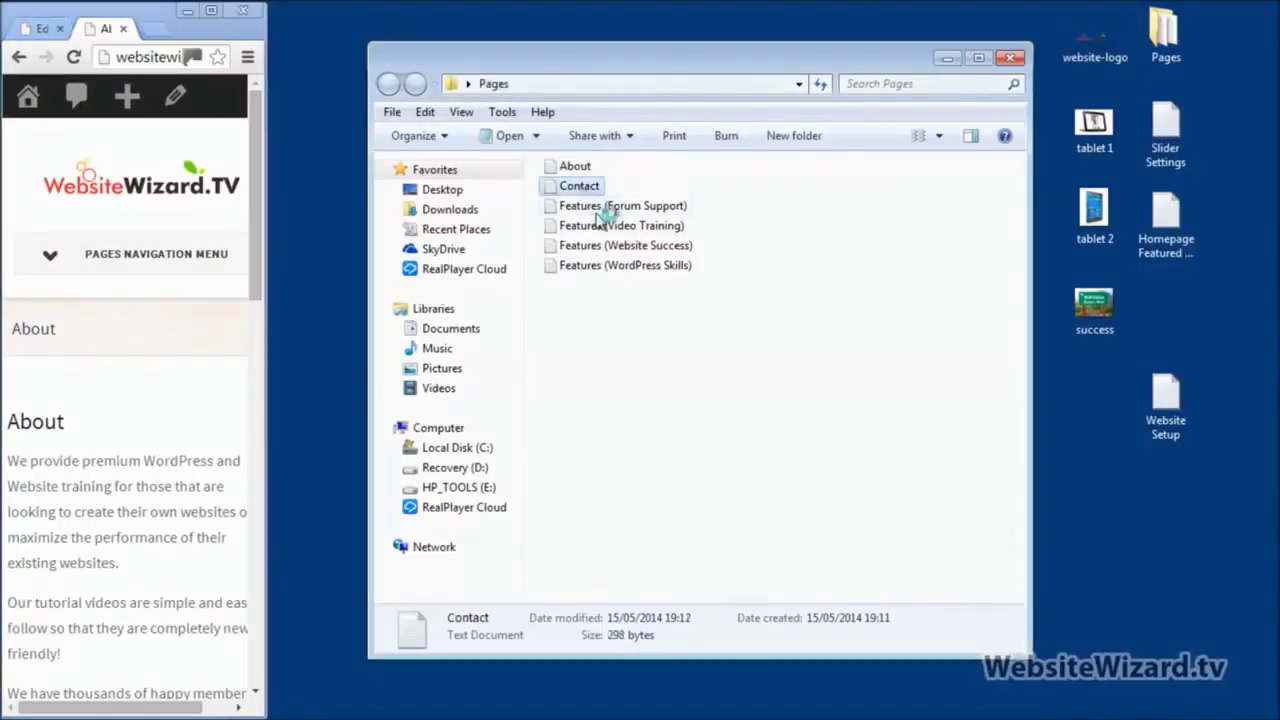
{"action": "left_click", "coordinate": [211, 11]}
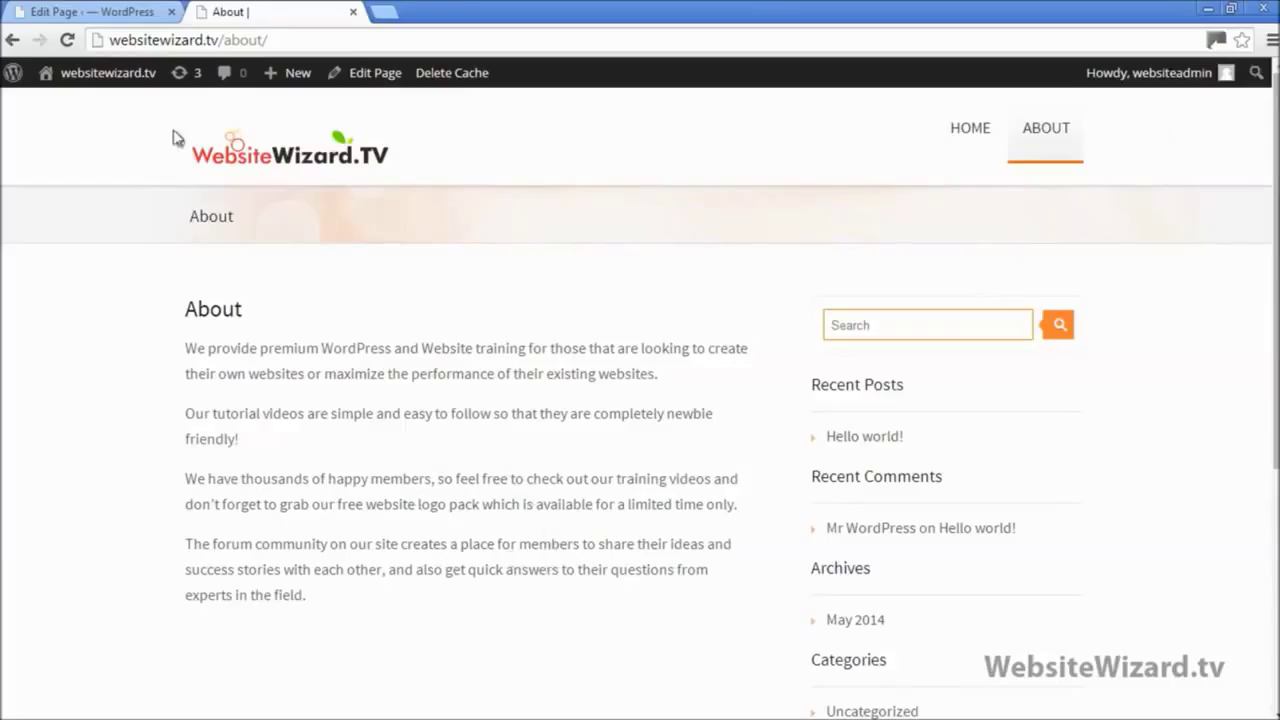
{"action": "left_click", "coordinate": [58, 9]}
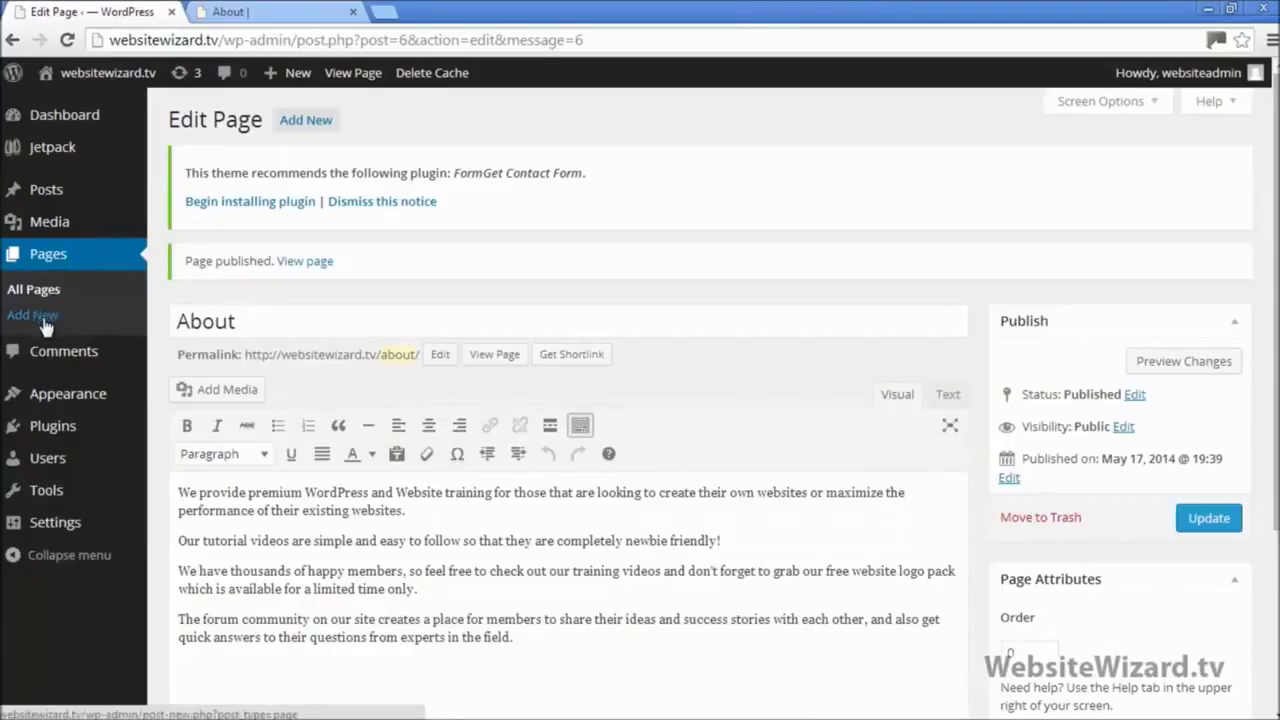
Step: Add a new page titled 'Contact' with an empty body and publish it
{"action": "left_click", "coordinate": [44, 320]}
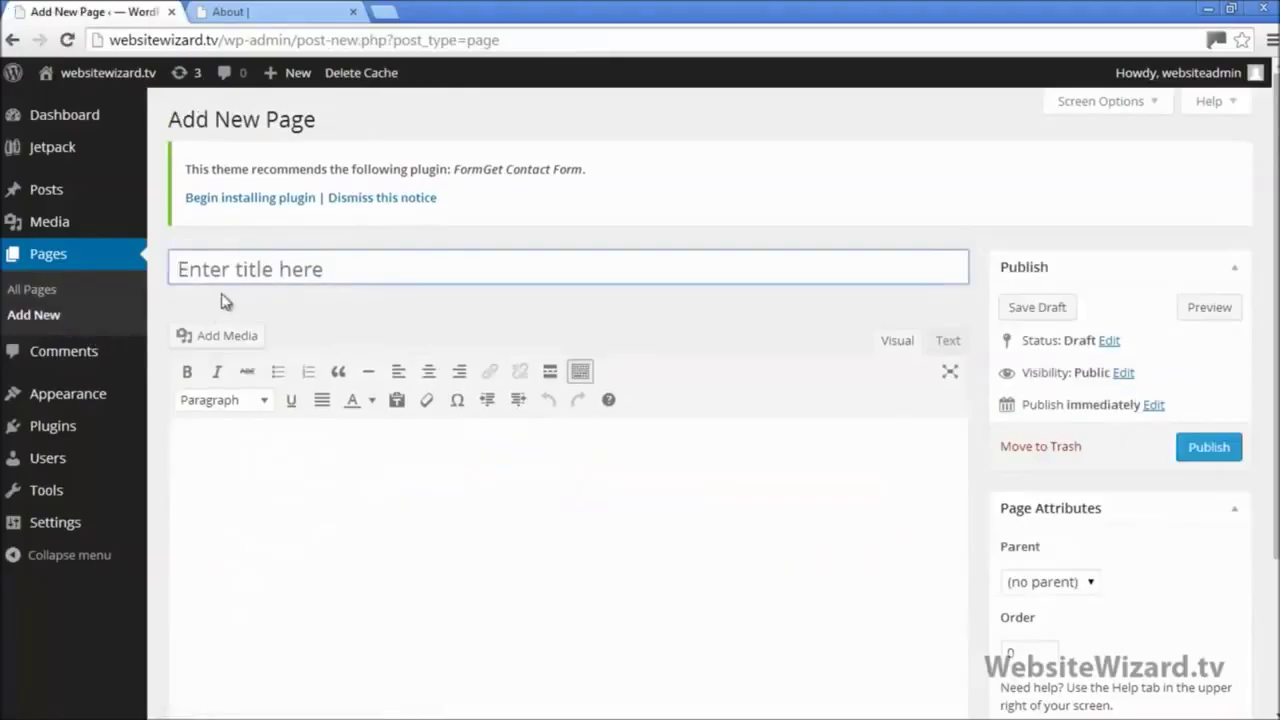
{"action": "key", "text": "shift"}
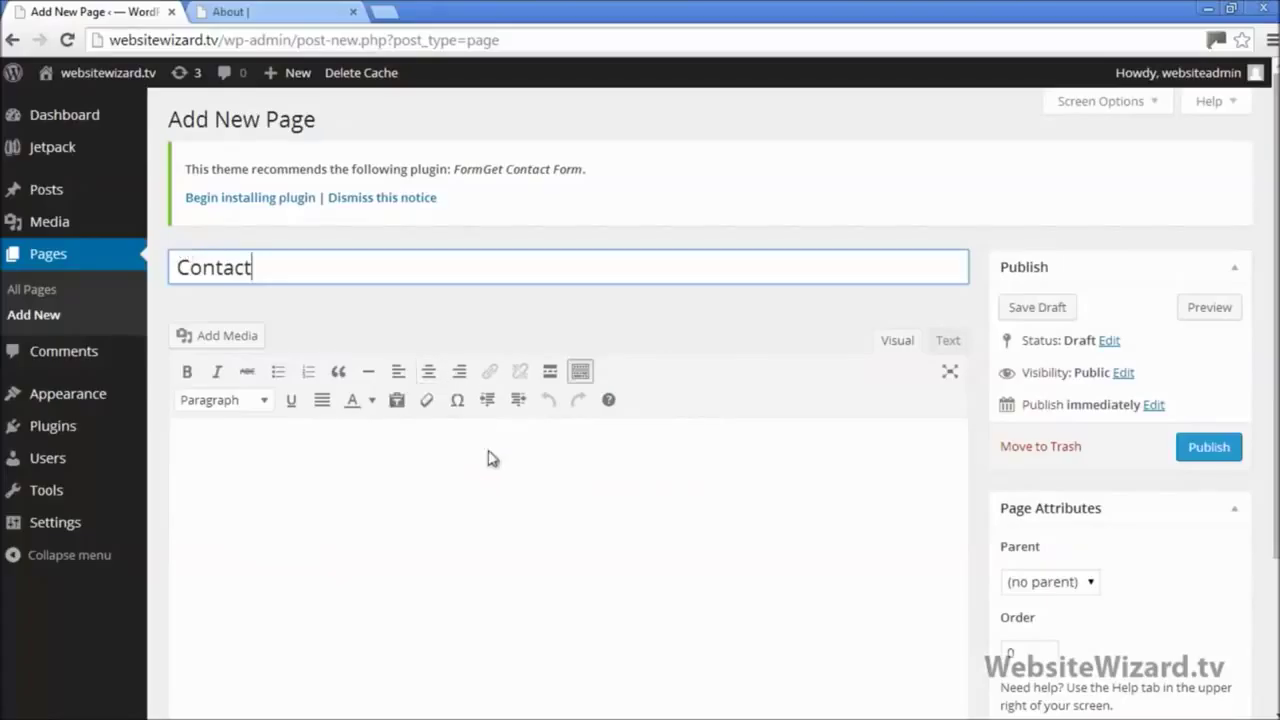
{"action": "left_click", "coordinate": [533, 482]}
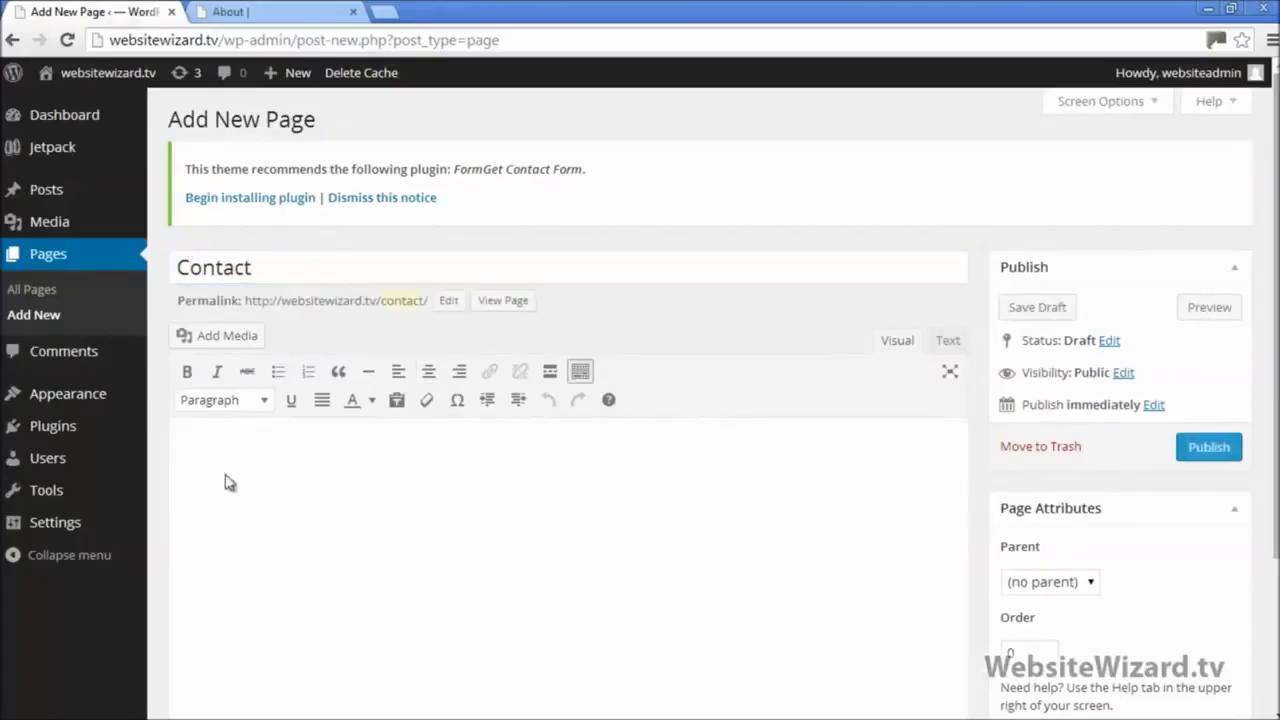
{"action": "left_click", "coordinate": [1182, 448]}
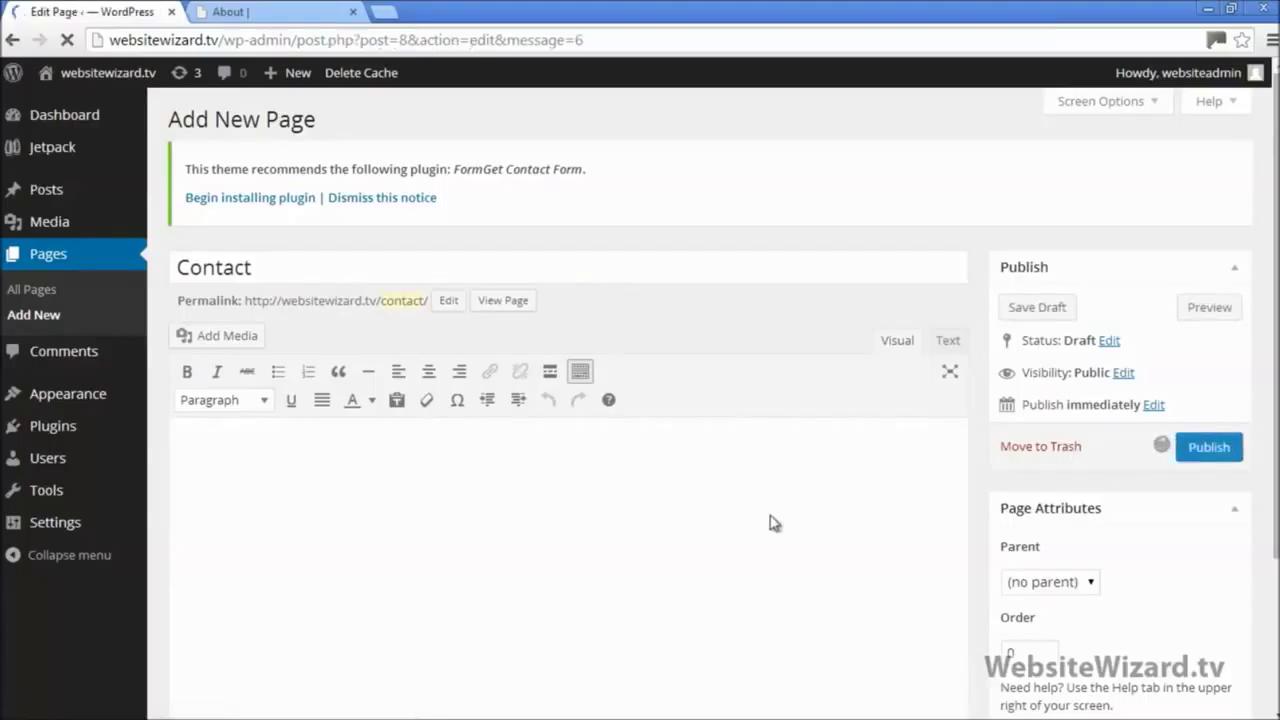
Step: Reload the live site and open the new CONTACT menu link to see its empty page
{"action": "left_click", "coordinate": [265, 12]}
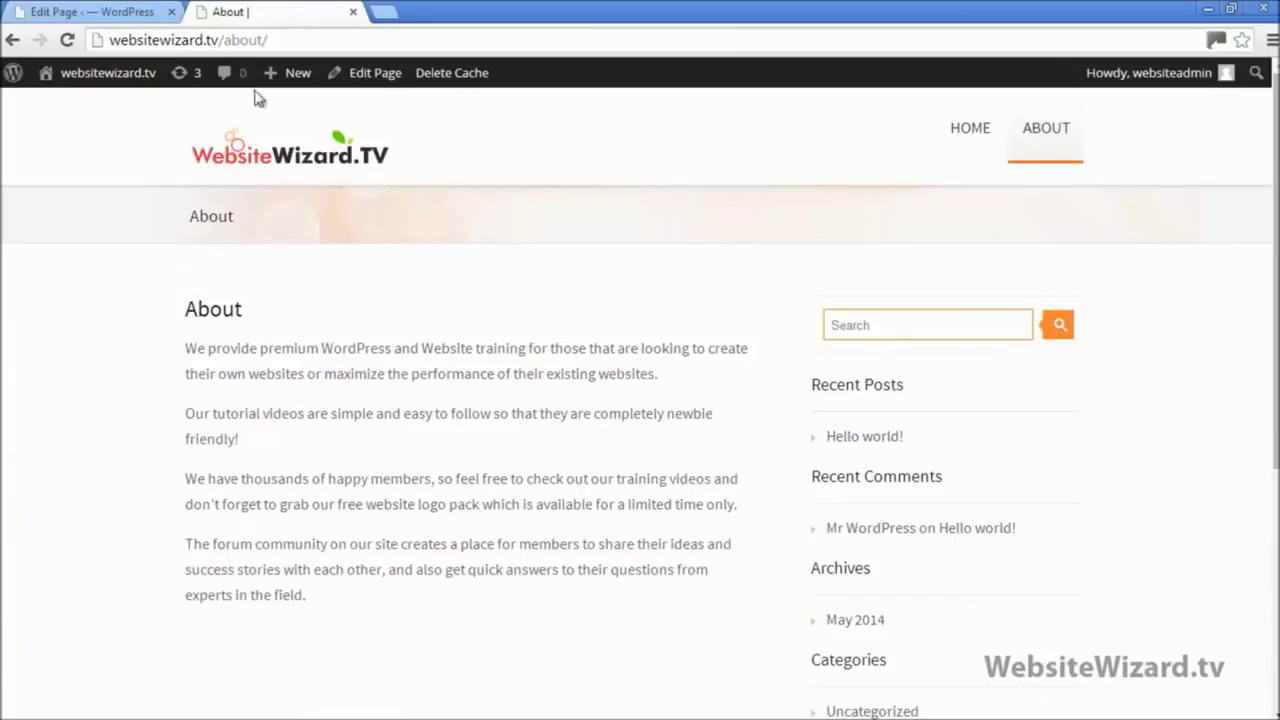
{"action": "left_click", "coordinate": [68, 40]}
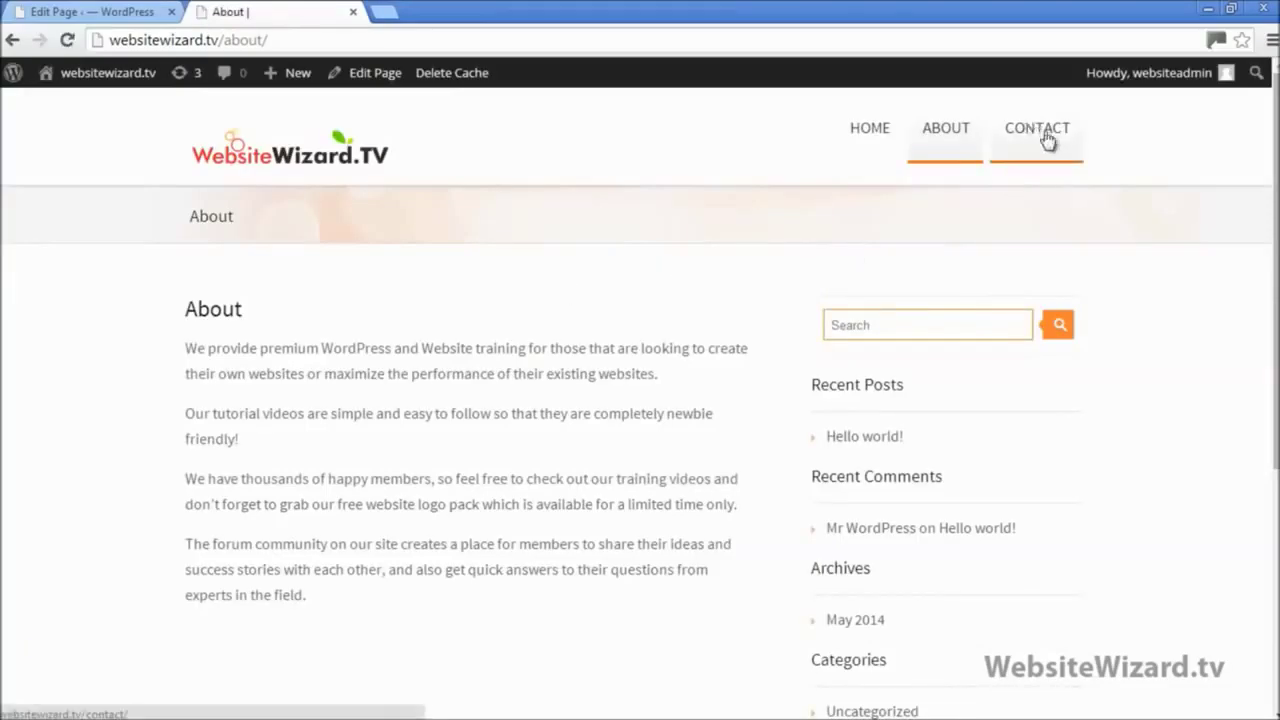
{"action": "left_click", "coordinate": [1041, 135]}
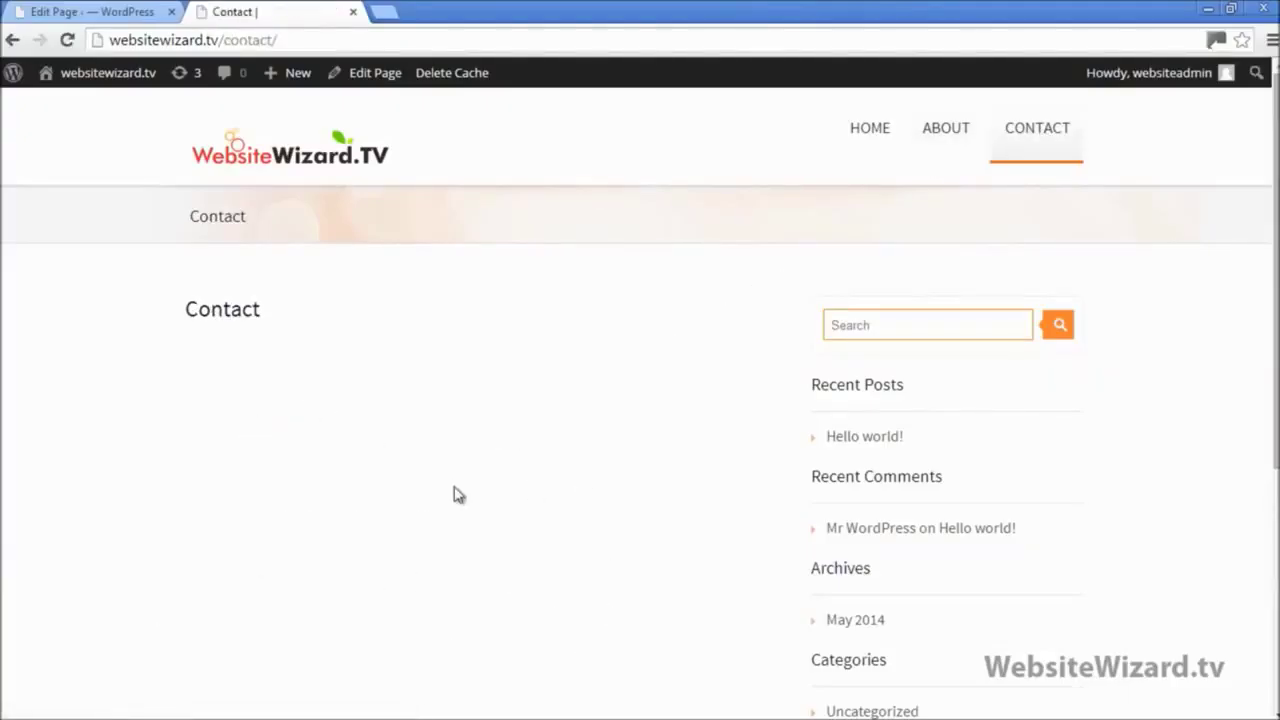
{"action": "left_click", "coordinate": [104, 11]}
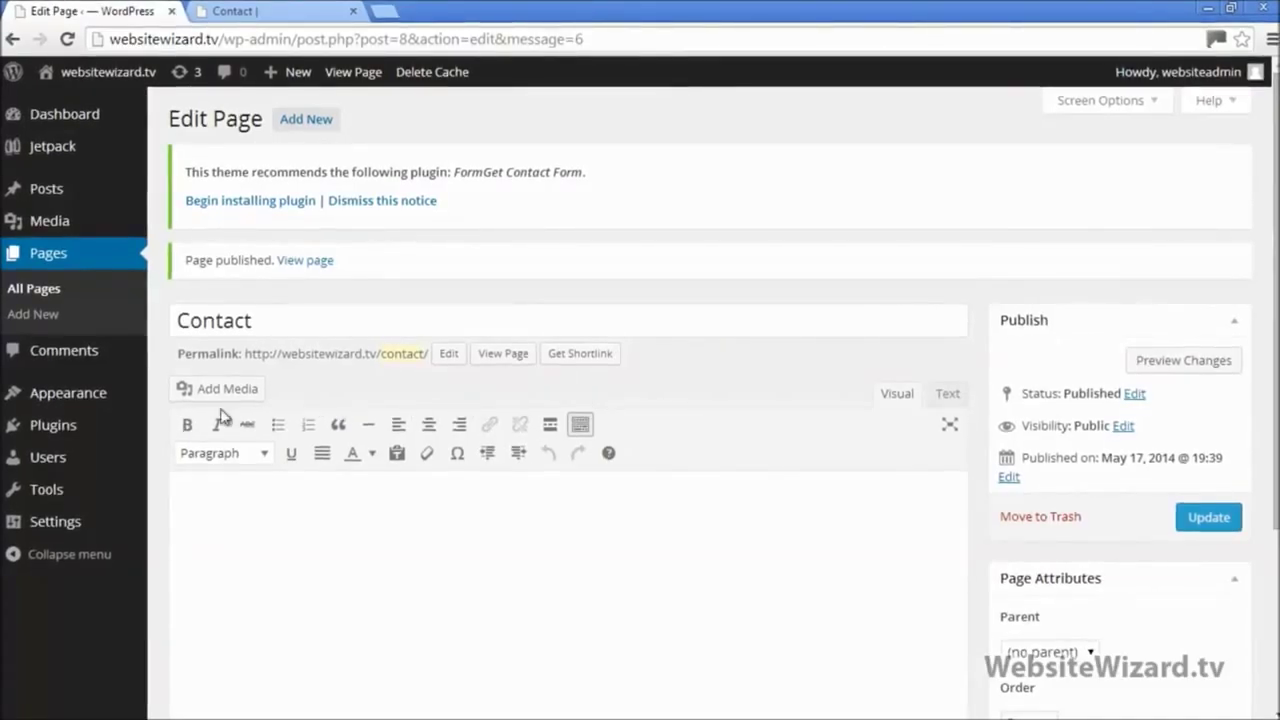
Step: Search the plugin directory for 'contact form 7' and install Contact Form 7
{"action": "mouse_move", "coordinate": [57, 436]}
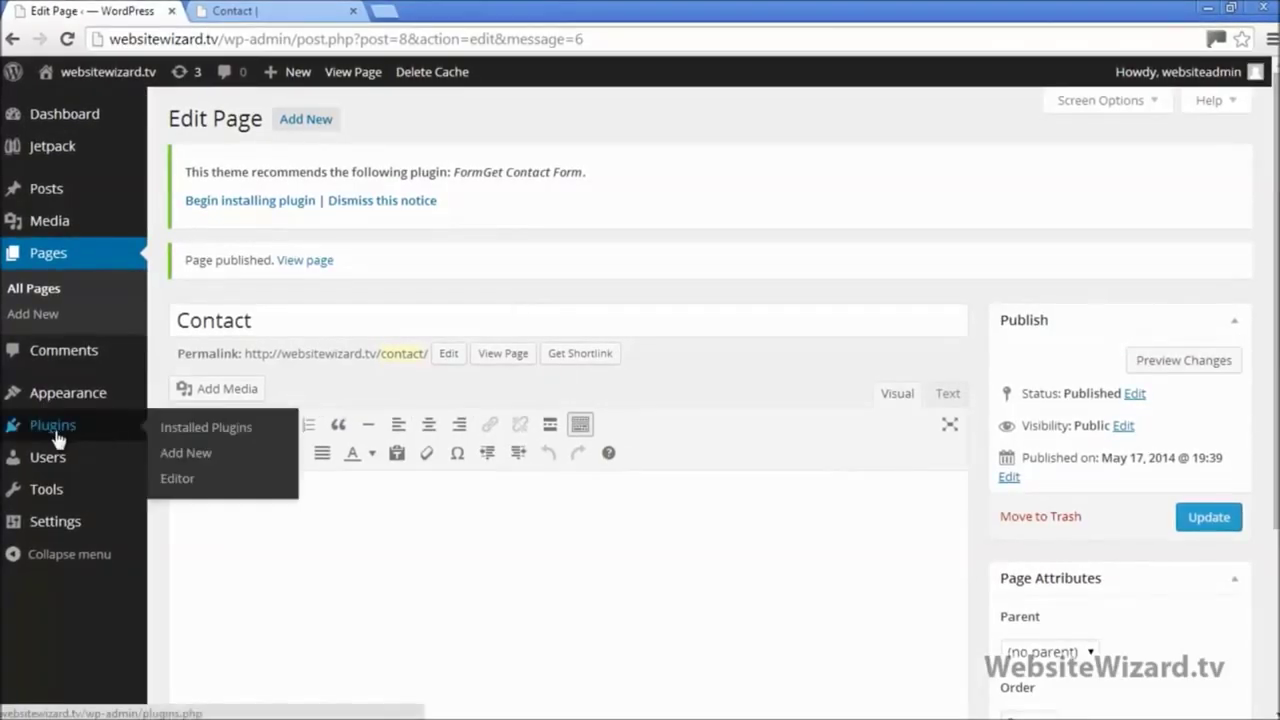
{"action": "left_click", "coordinate": [207, 453]}
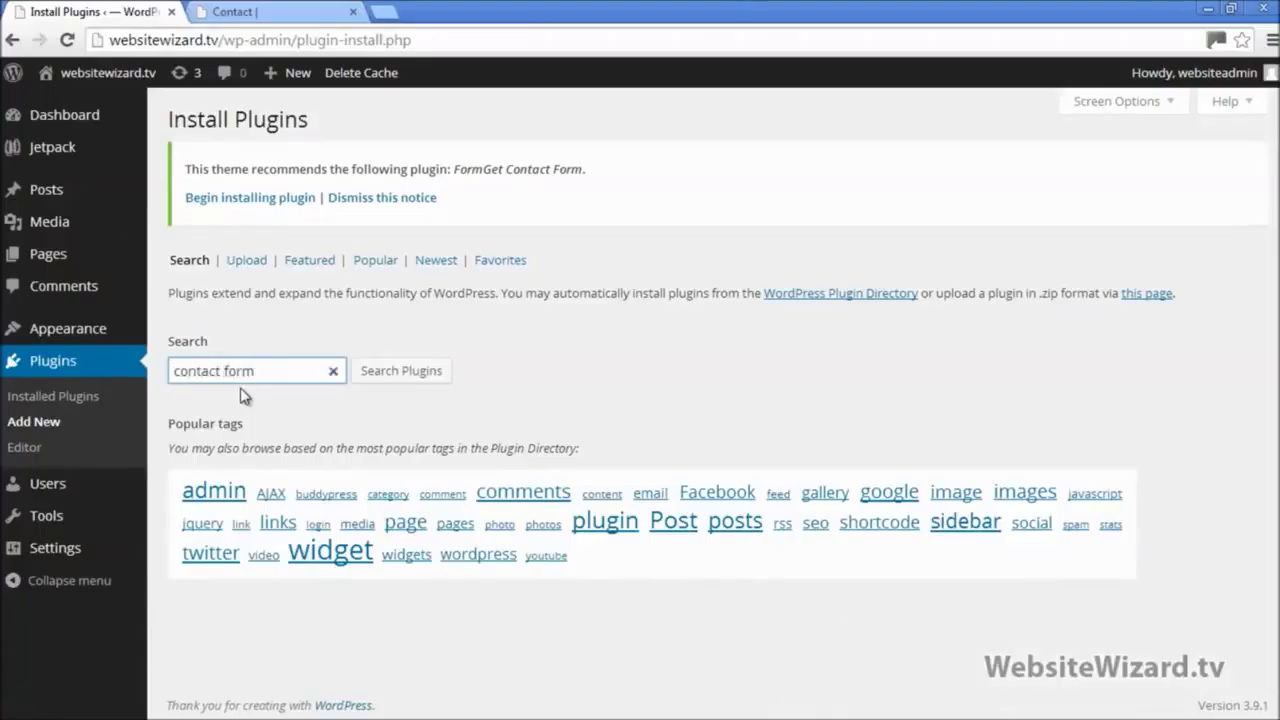
{"action": "left_click", "coordinate": [412, 371]}
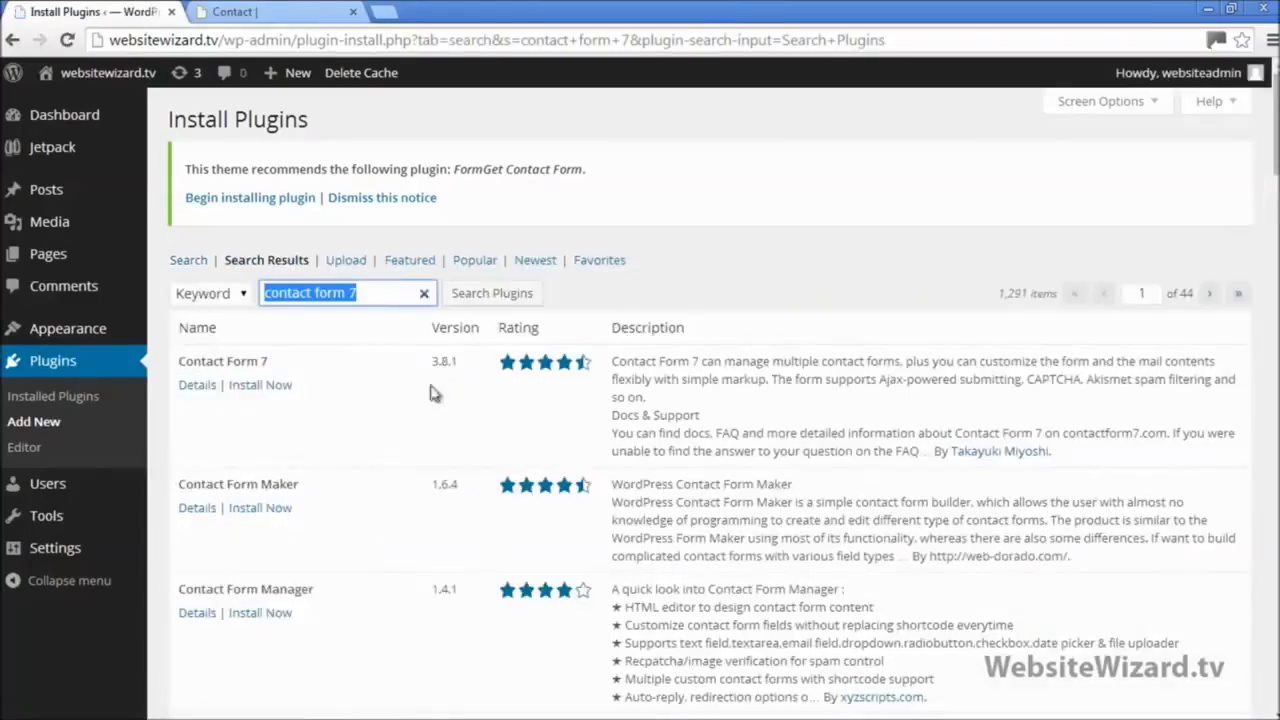
{"action": "left_click_drag", "start_coordinate": [182, 361], "coordinate": [285, 360]}
{"action": "left_click", "coordinate": [325, 400]}
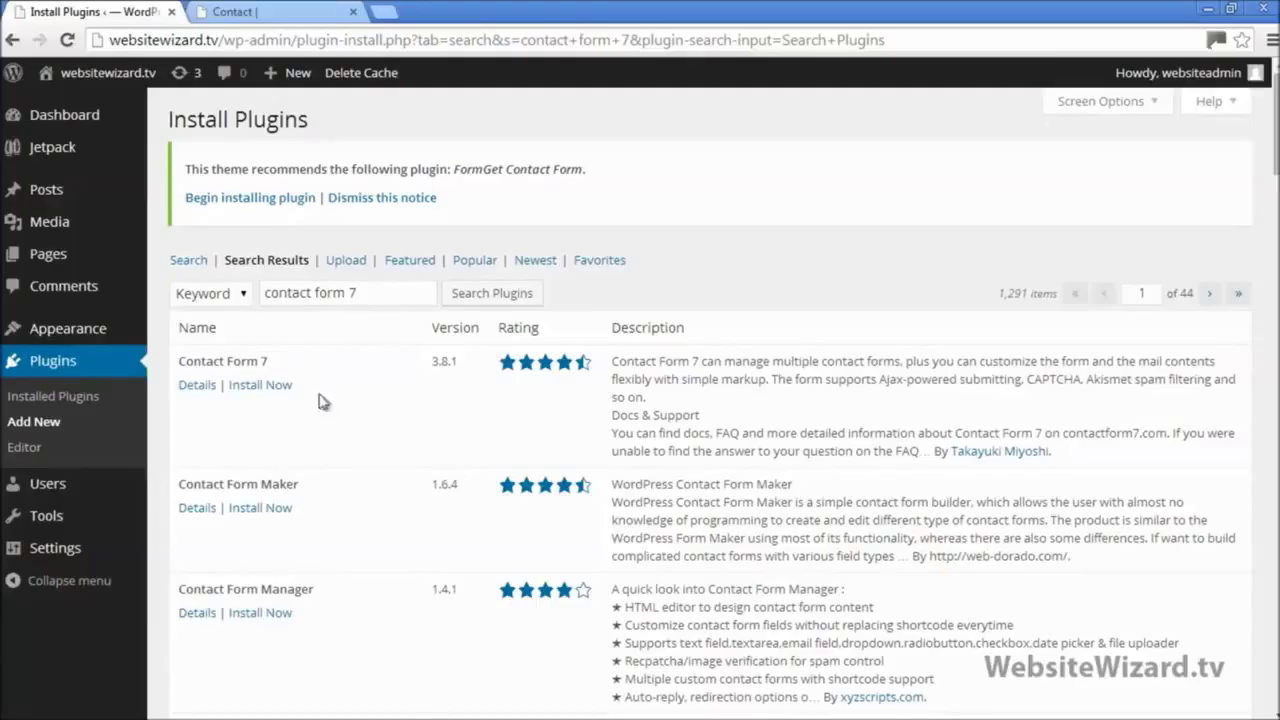
{"action": "left_click", "coordinate": [262, 386]}
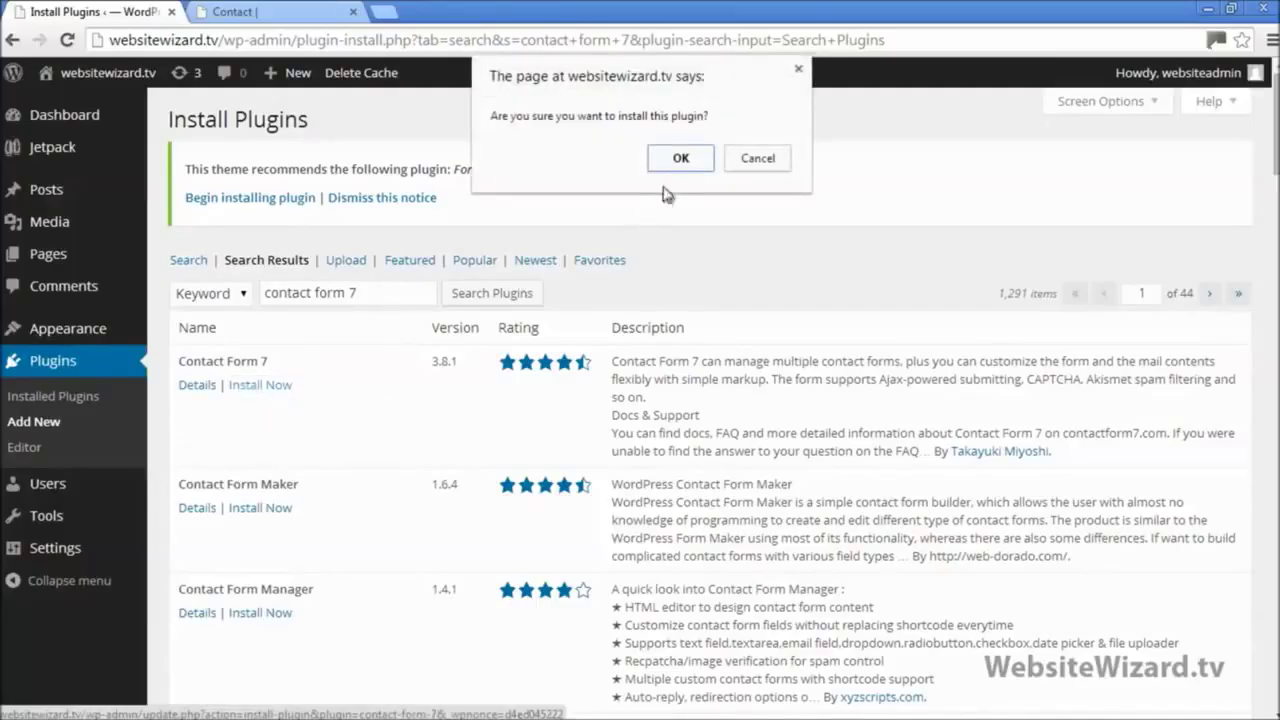
{"action": "left_click", "coordinate": [678, 159]}
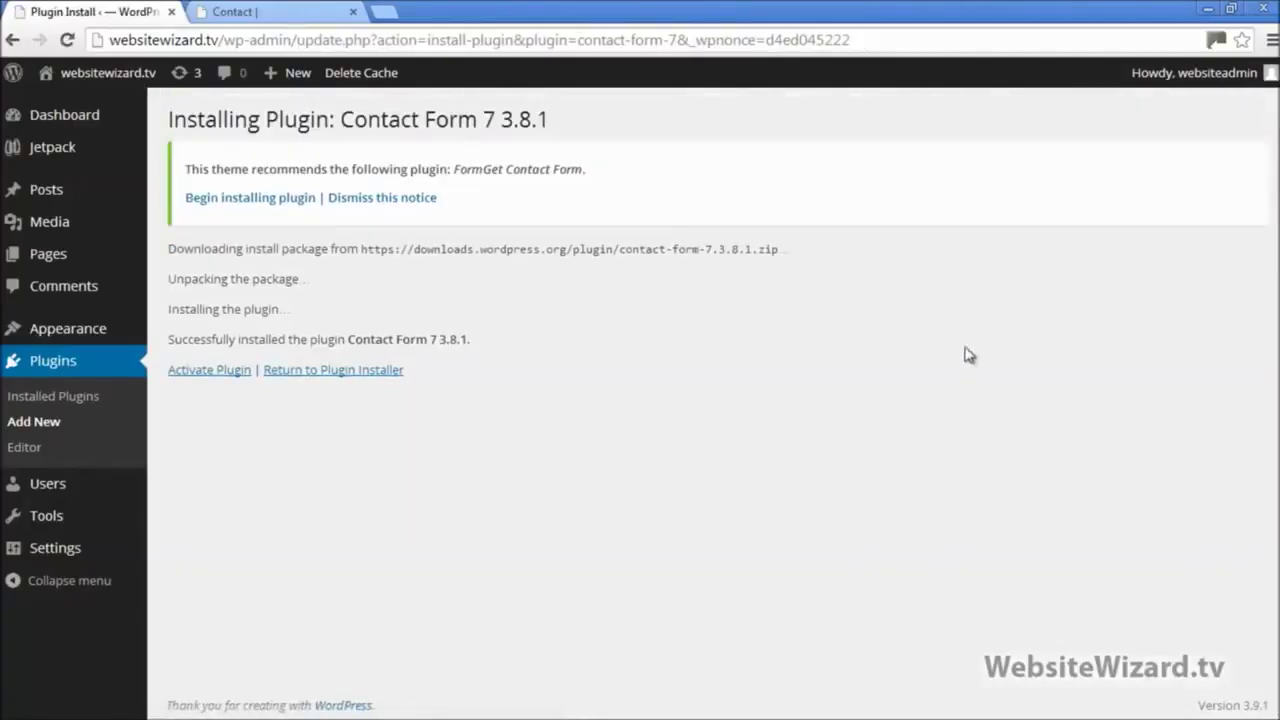
Step: Activate Contact Form 7 and go to its list of contact forms
{"action": "left_click", "coordinate": [212, 376]}
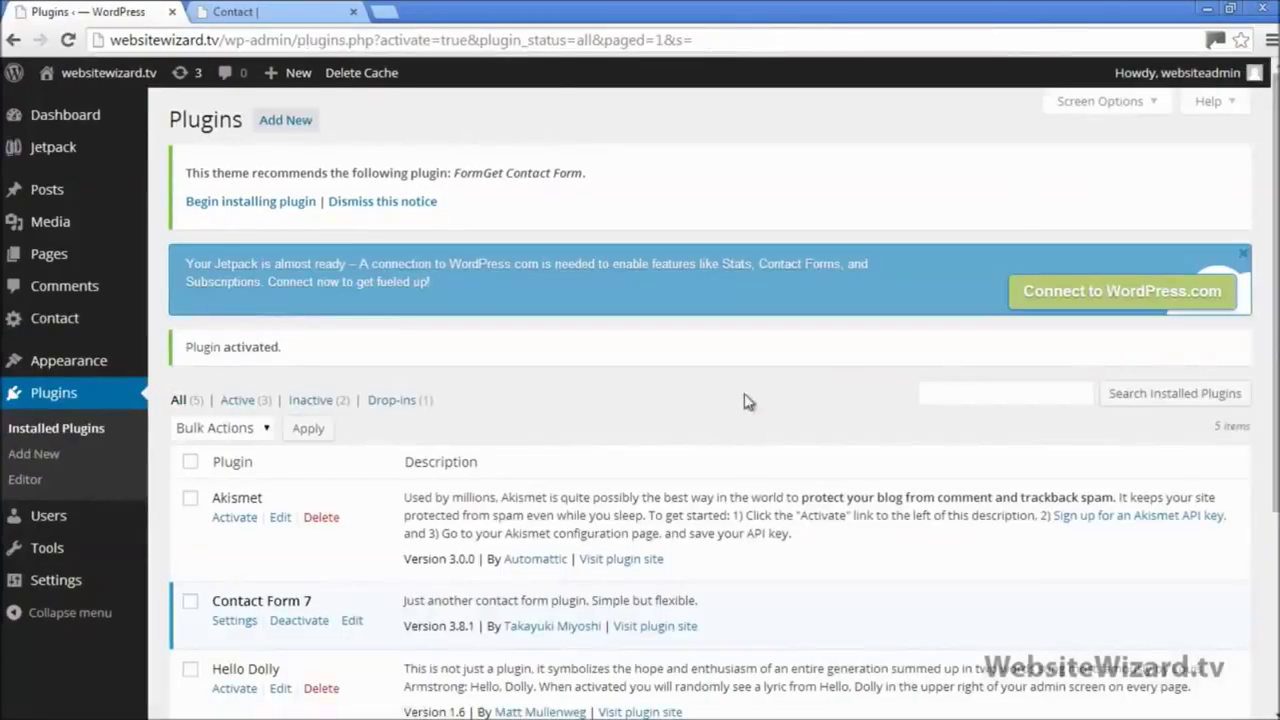
{"action": "mouse_move", "coordinate": [48, 320]}
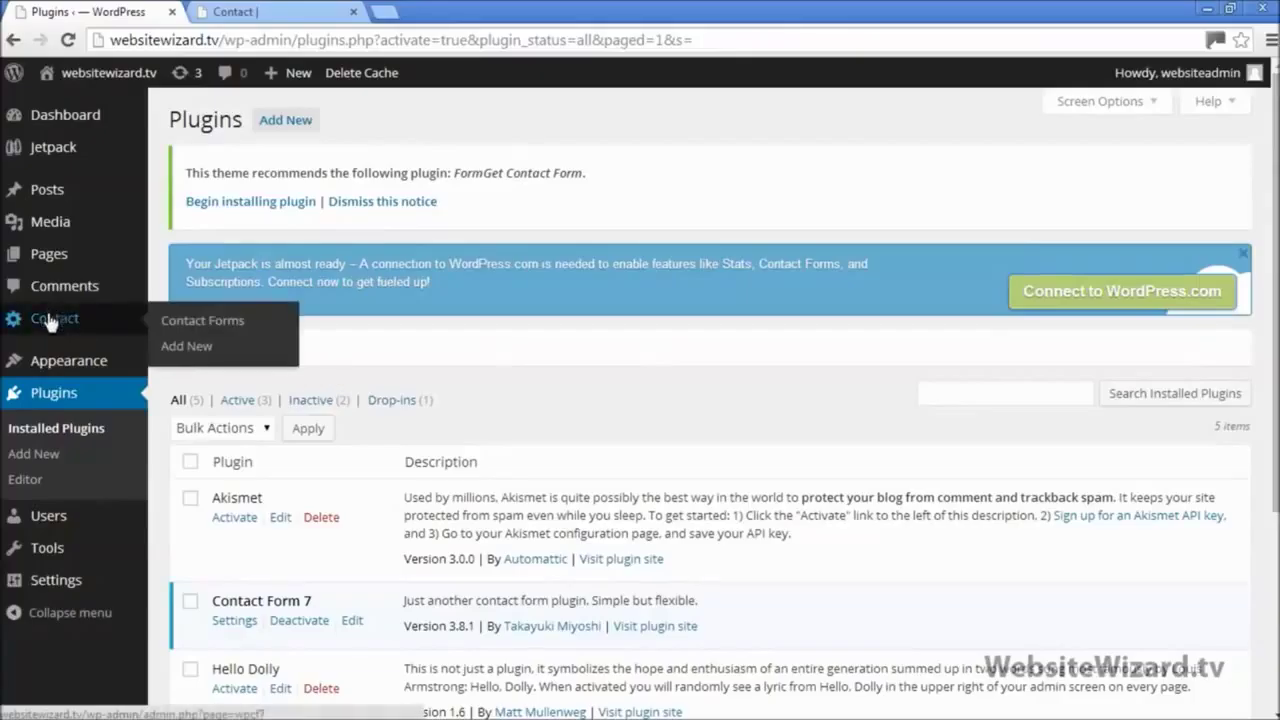
{"action": "left_click", "coordinate": [190, 345]}
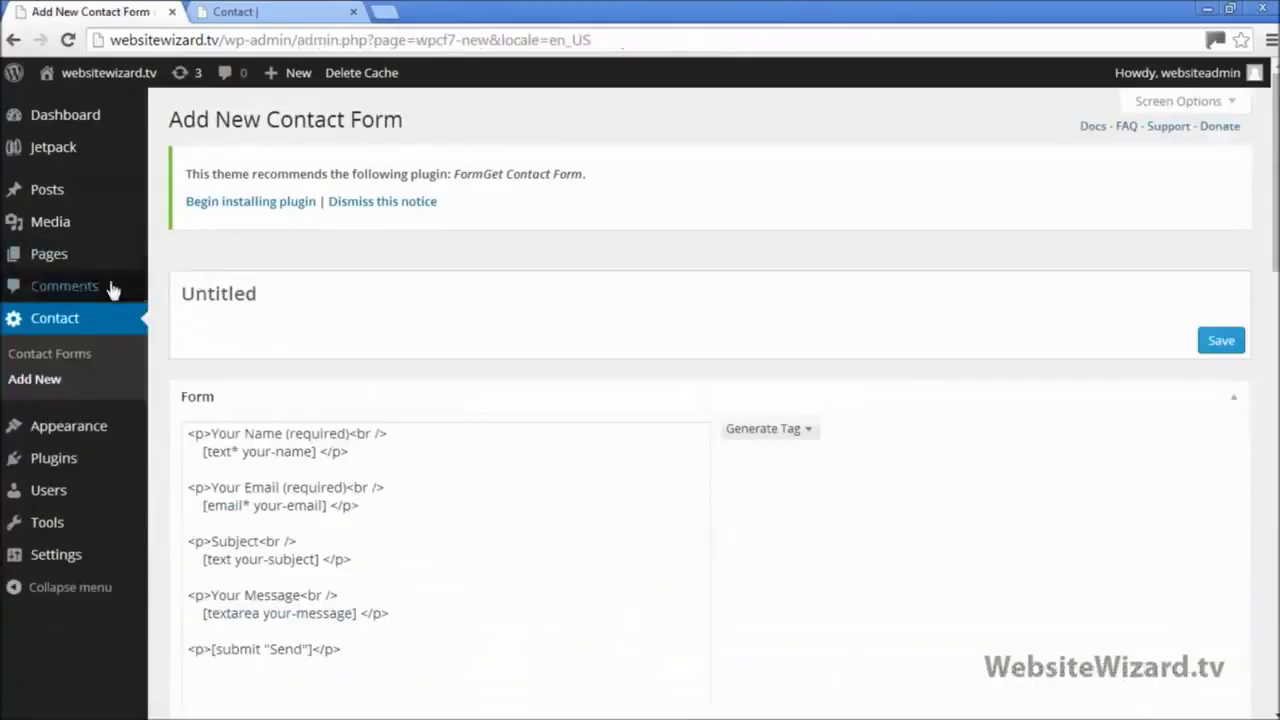
{"action": "left_click", "coordinate": [87, 356]}
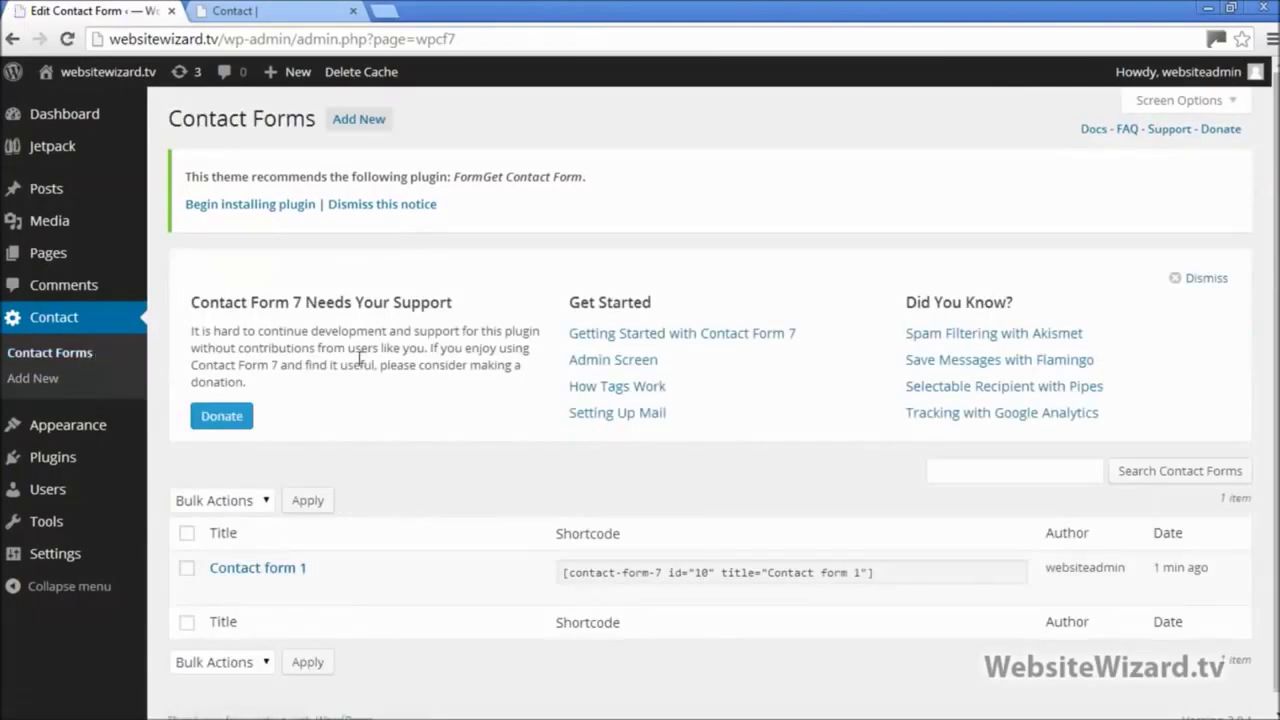
Step: Copy the shortcode [contact-form-7 id="10" title="Contact form 1"] from the forms list
{"action": "scroll", "coordinate": [1100, 430], "scroll_direction": "down", "scroll_amount": 1}
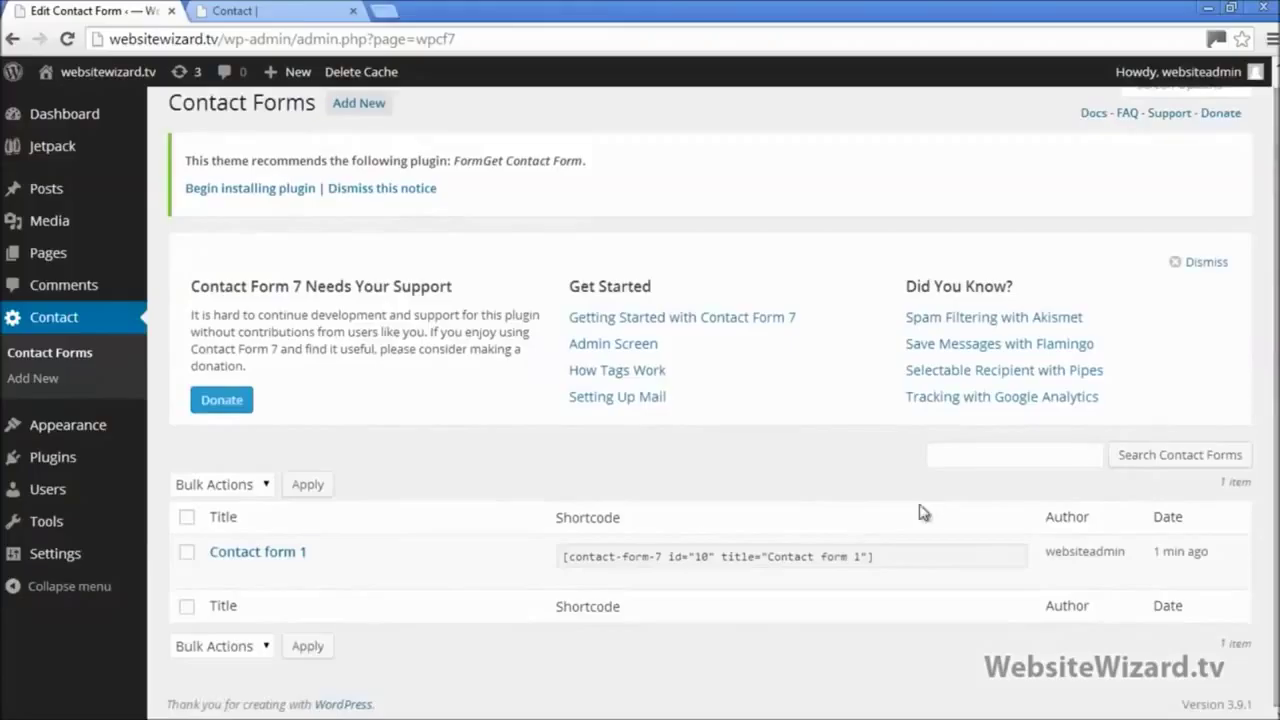
{"action": "mouse_move", "coordinate": [895, 562]}
{"action": "left_click_drag", "start_coordinate": [880, 563], "coordinate": [562, 560]}
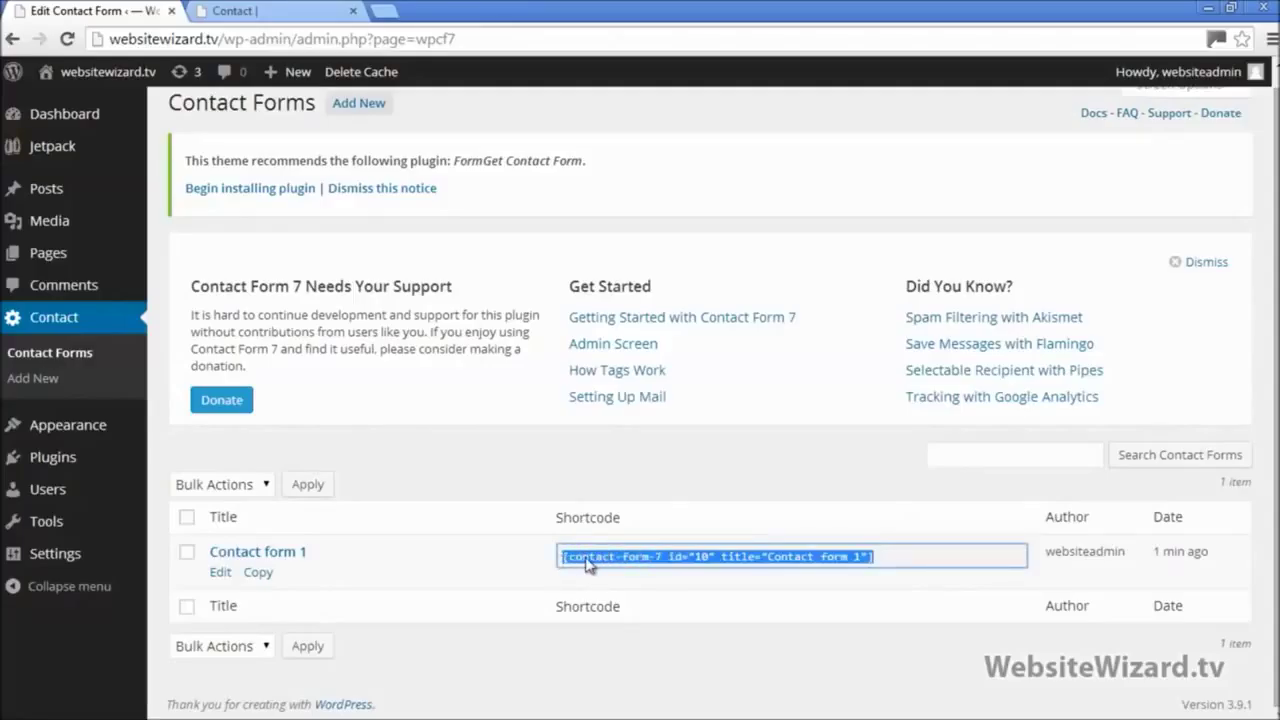
{"action": "right_click", "coordinate": [588, 565]}
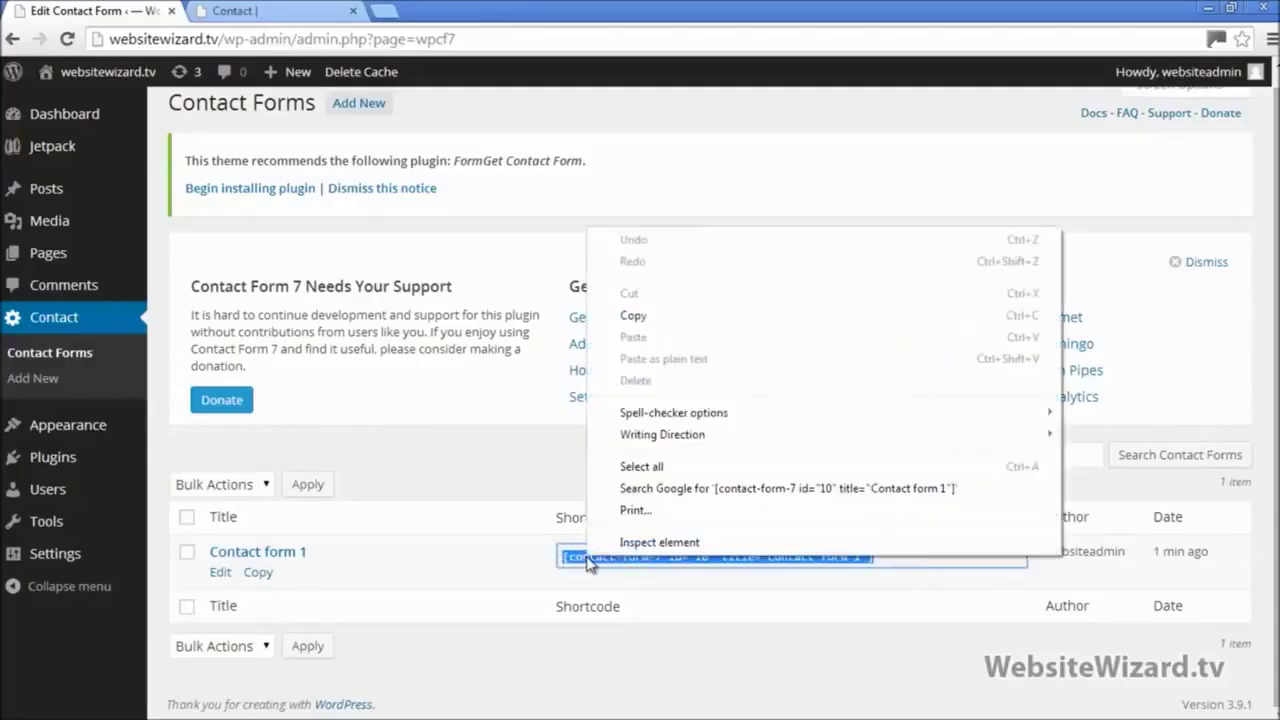
{"action": "left_click", "coordinate": [645, 316]}
{"action": "scroll", "coordinate": [503, 444], "scroll_direction": "up", "scroll_amount": 1}
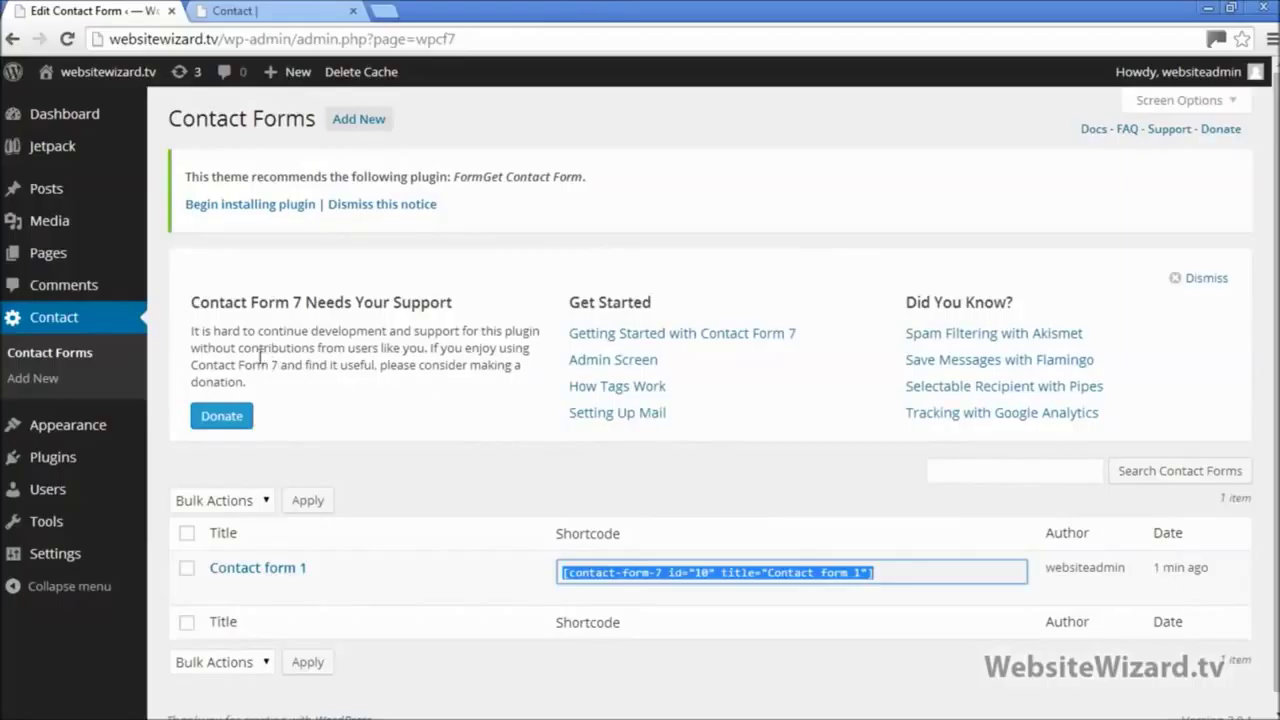
{"action": "mouse_move", "coordinate": [64, 262]}
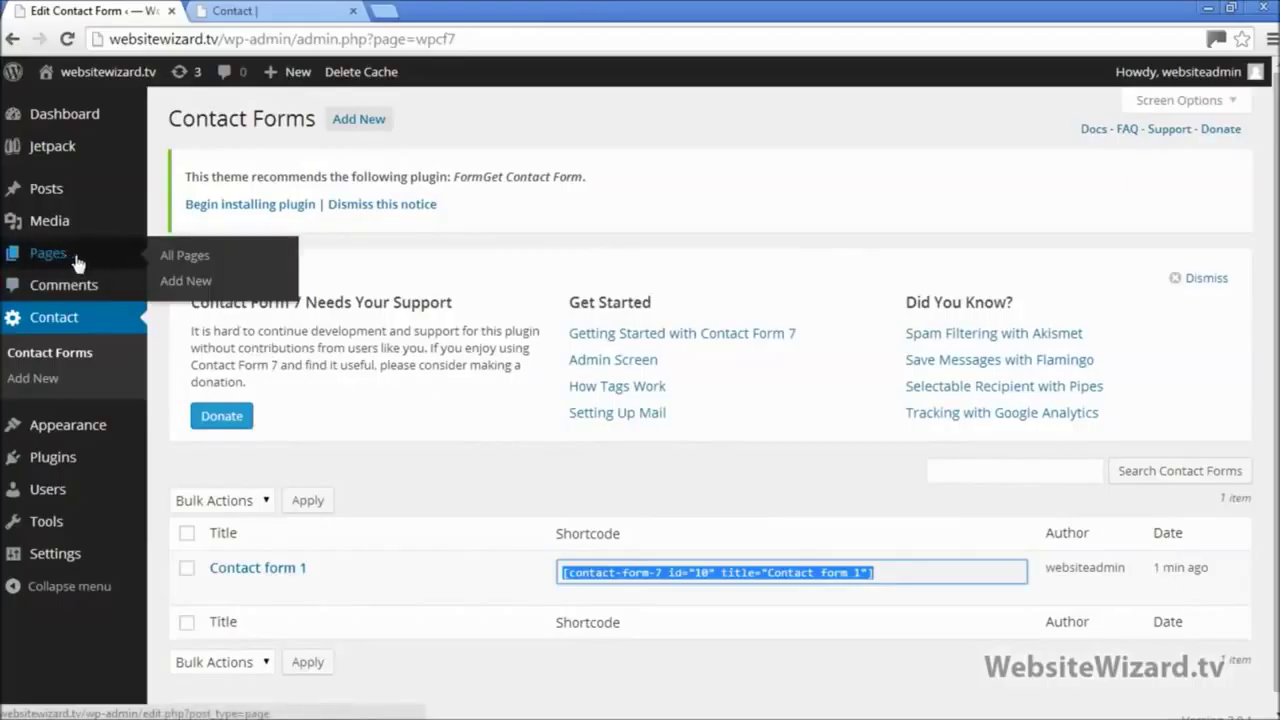
Step: Open the Contact page from All Pages and try pasting into its empty body
{"action": "left_click", "coordinate": [209, 262]}
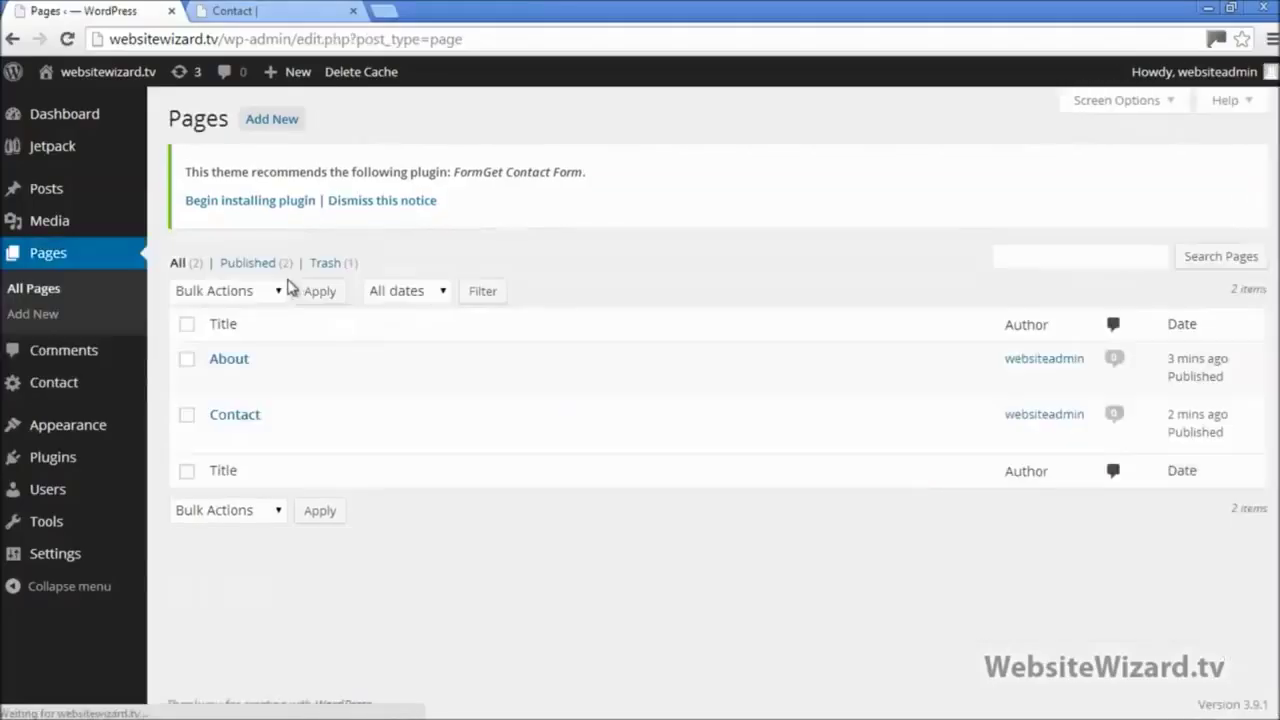
{"action": "mouse_move", "coordinate": [251, 434]}
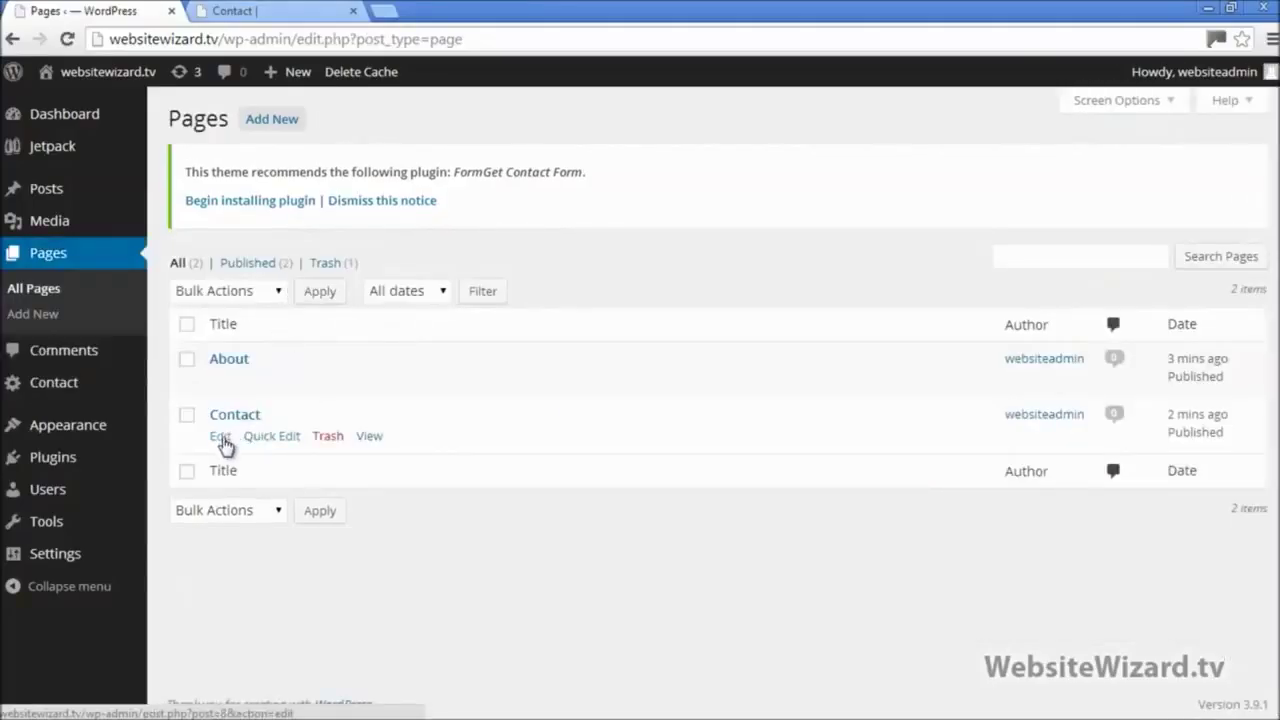
{"action": "left_click", "coordinate": [222, 442]}
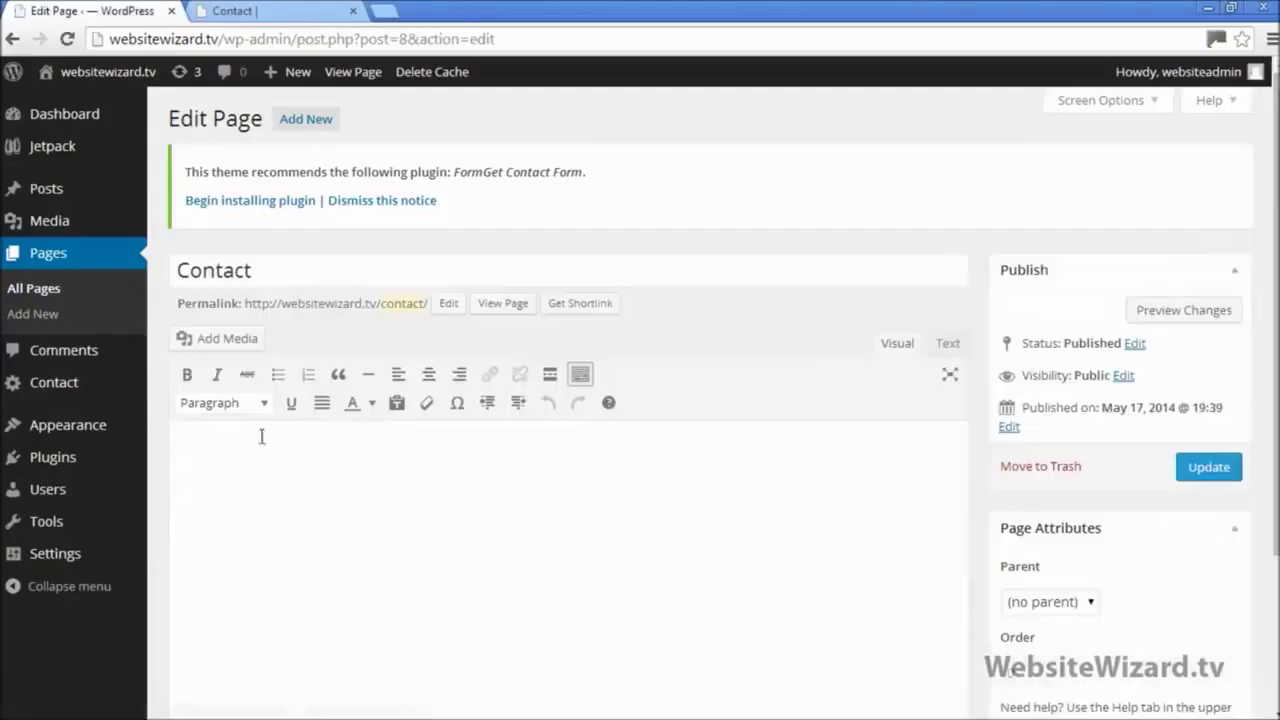
{"action": "right_click", "coordinate": [267, 455]}
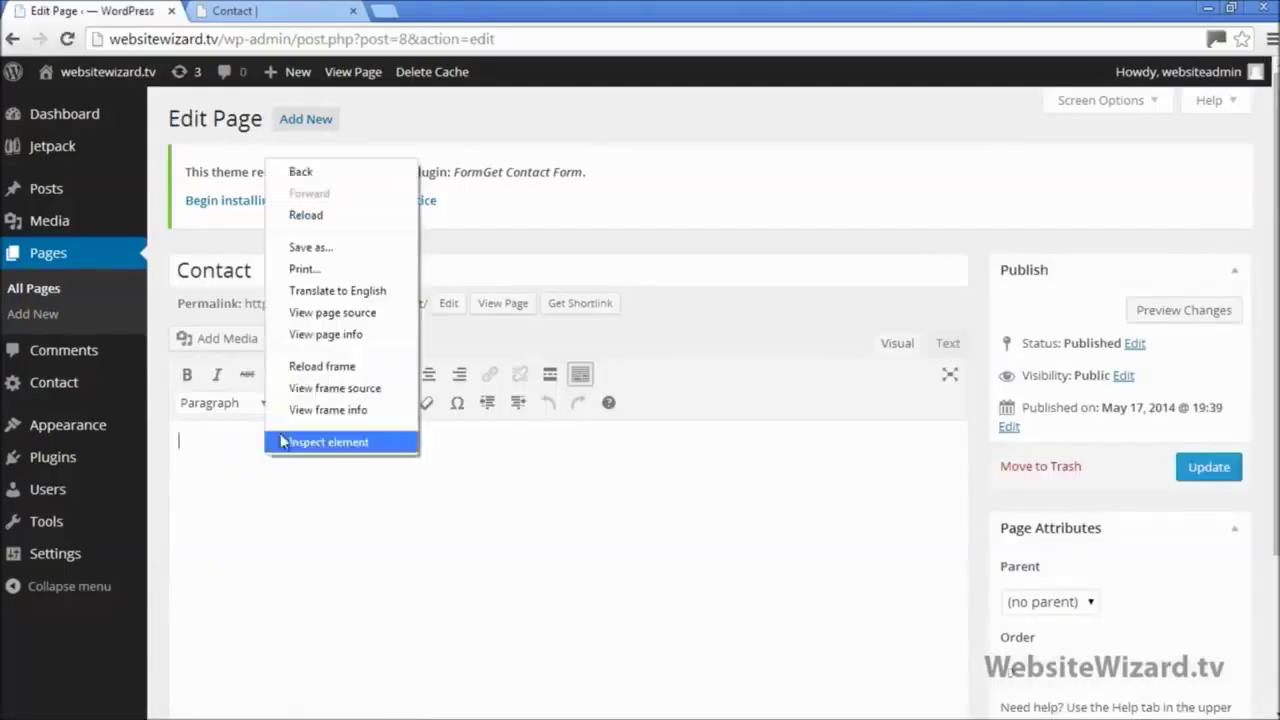
{"action": "left_click", "coordinate": [234, 467]}
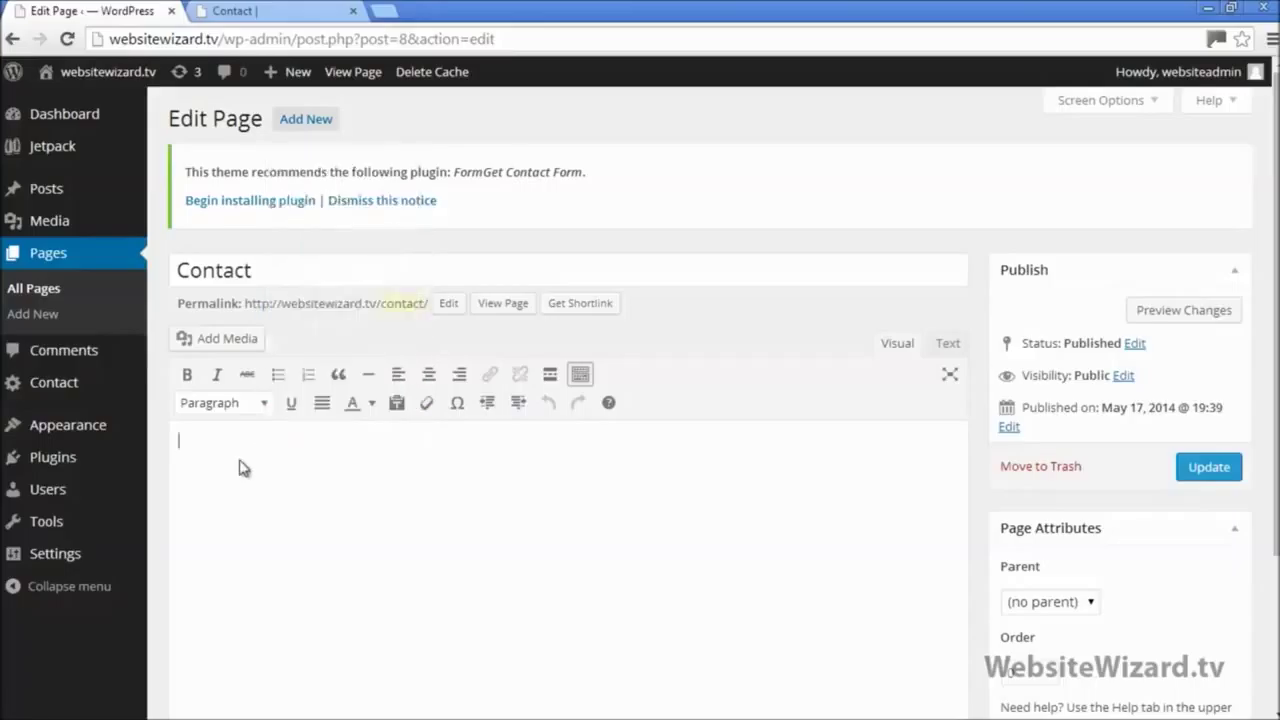
{"action": "right_click", "coordinate": [240, 463]}
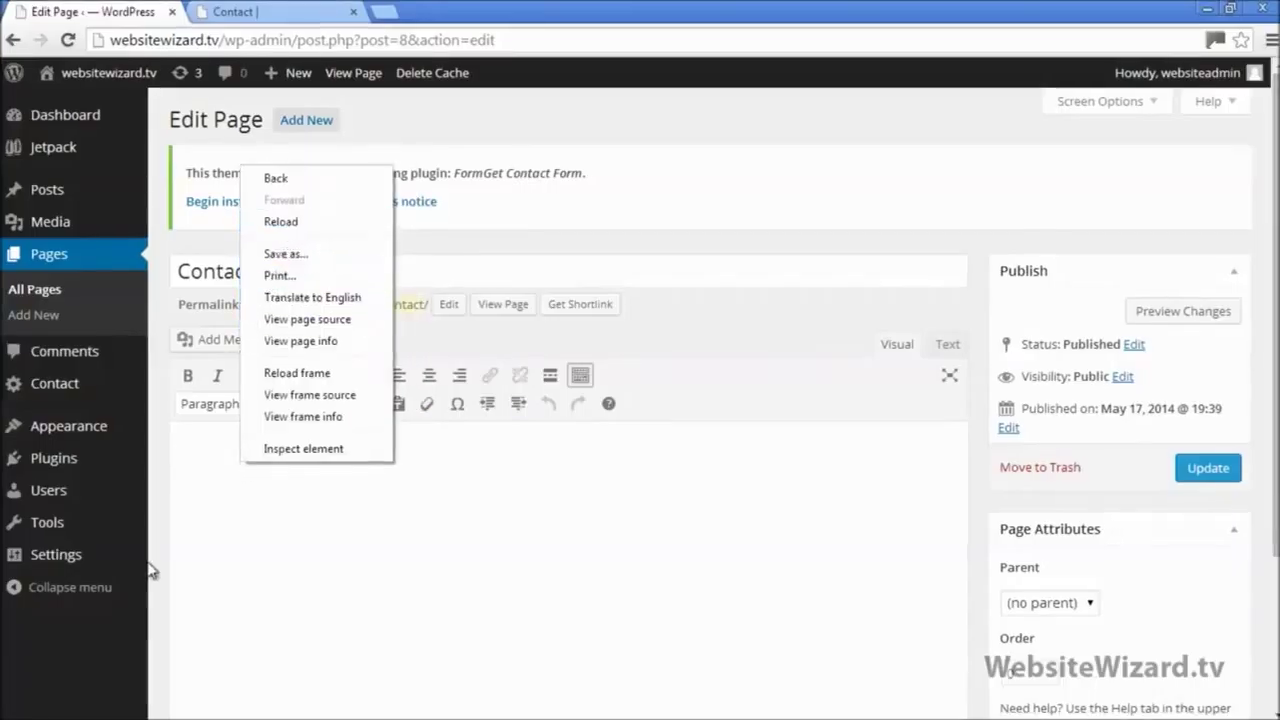
Step: Re-copy the Contact form 1 shortcode from the Contact Forms list
{"action": "left_click", "coordinate": [50, 381]}
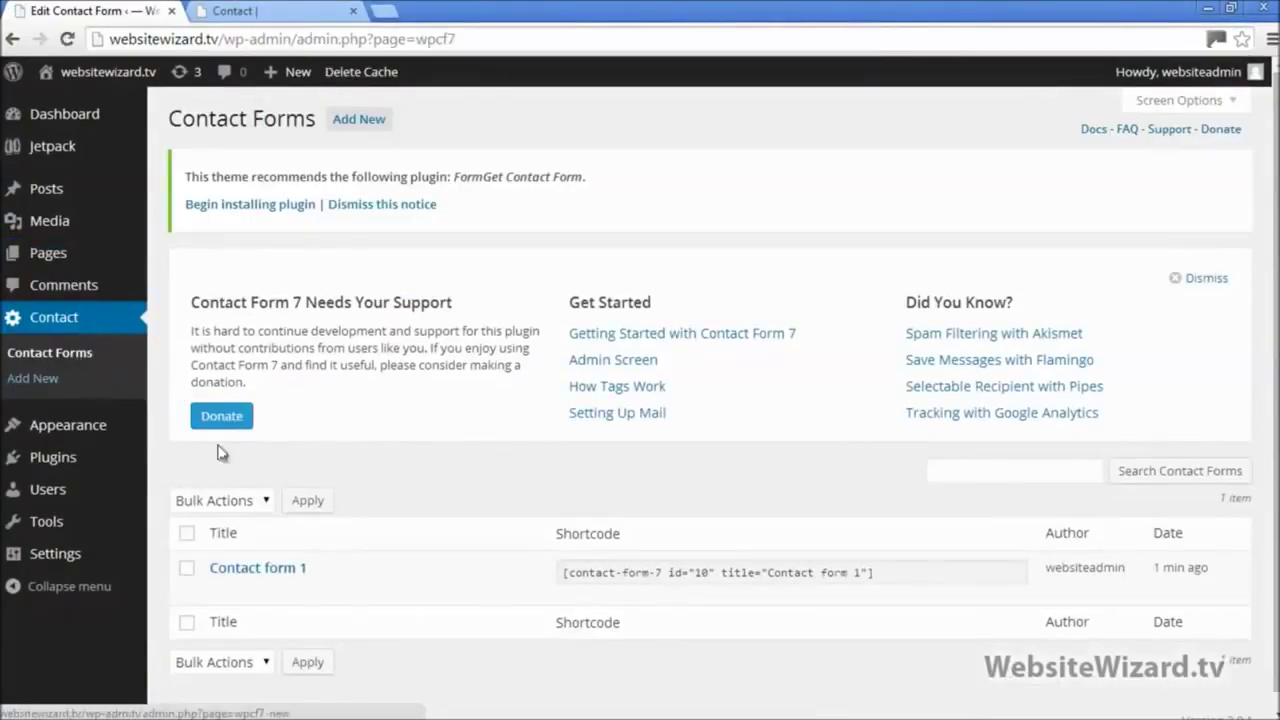
{"action": "left_click_drag", "start_coordinate": [880, 577], "coordinate": [550, 585]}
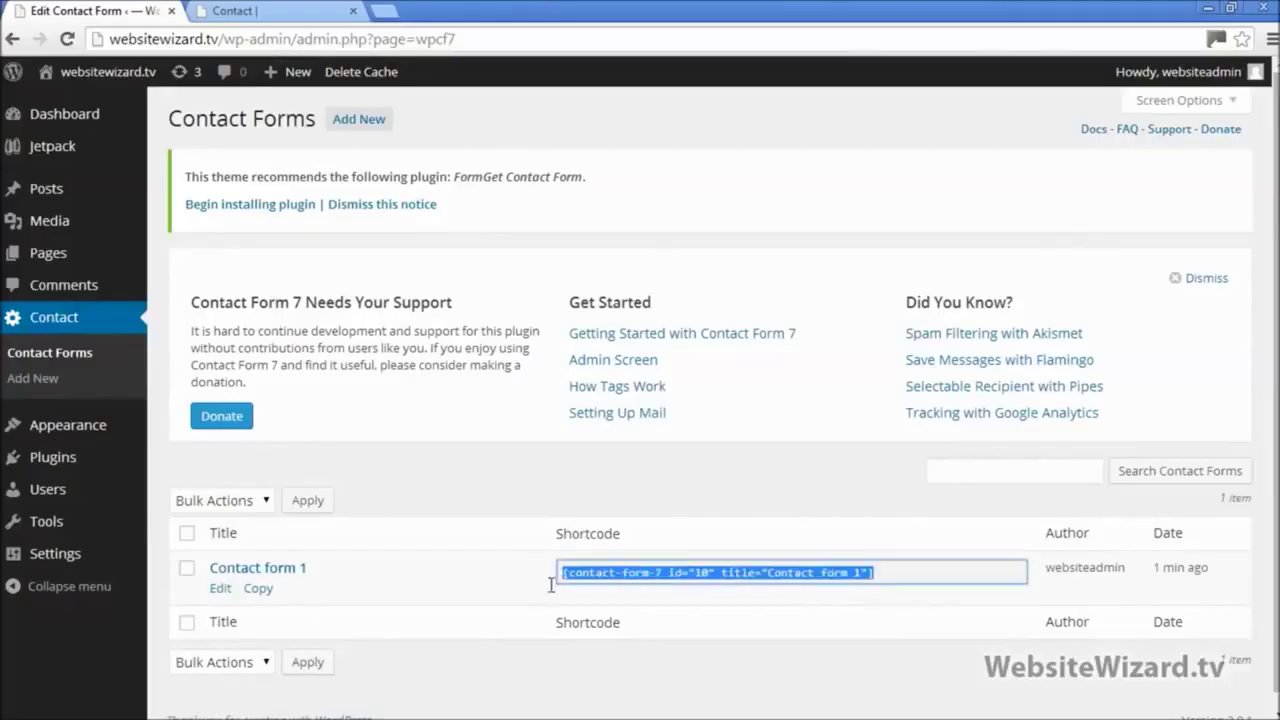
{"action": "right_click", "coordinate": [601, 574]}
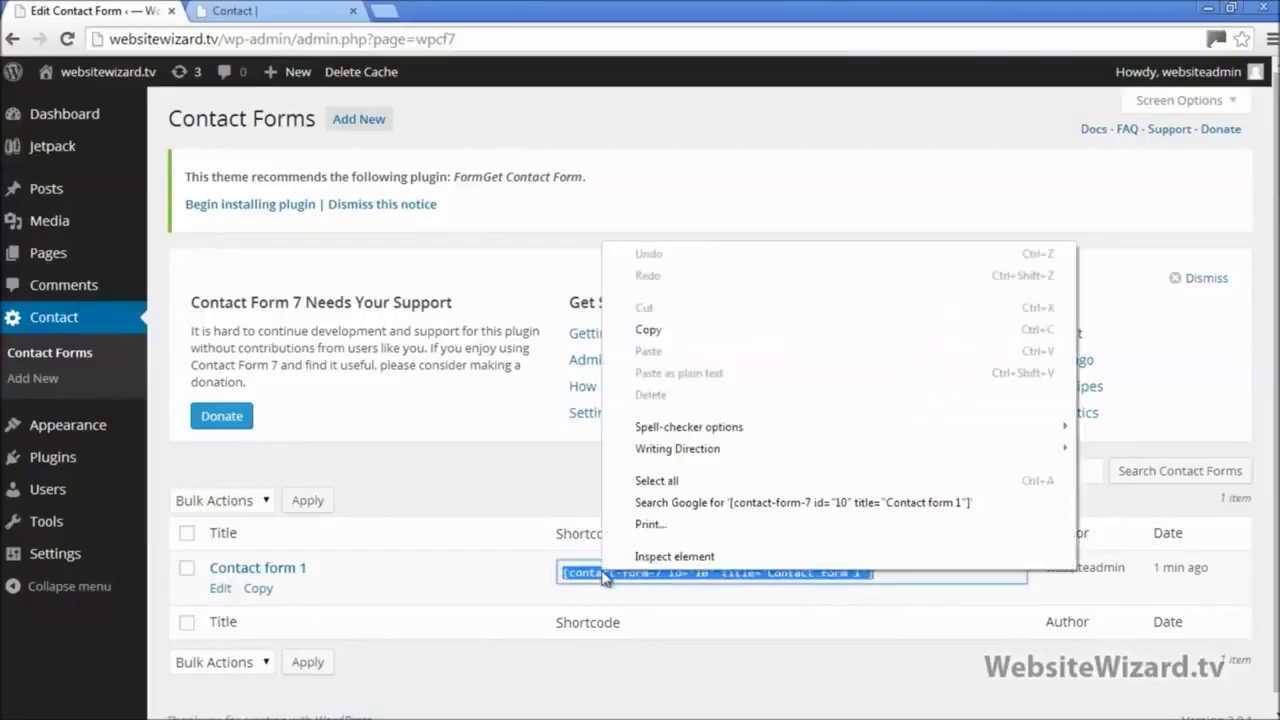
{"action": "left_click", "coordinate": [656, 333]}
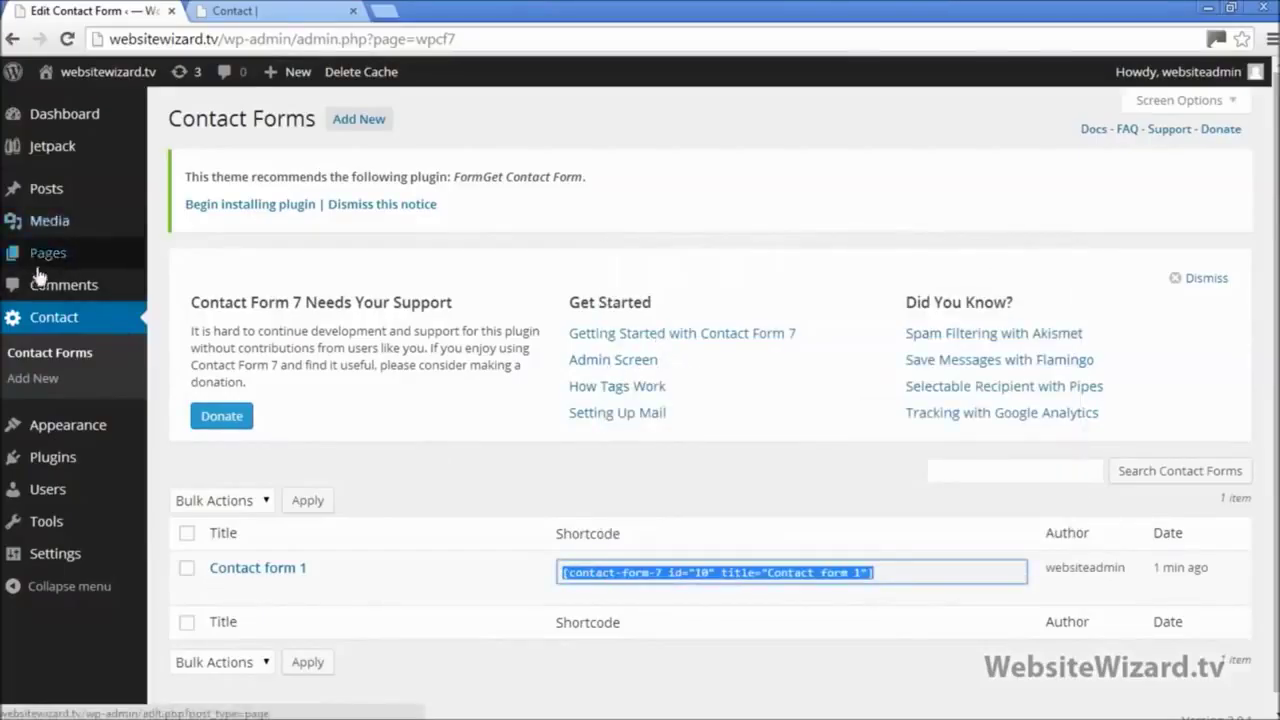
Step: Reopen the Contact page editor from All Pages and focus its empty body
{"action": "mouse_move", "coordinate": [50, 258]}
{"action": "left_click", "coordinate": [190, 259]}
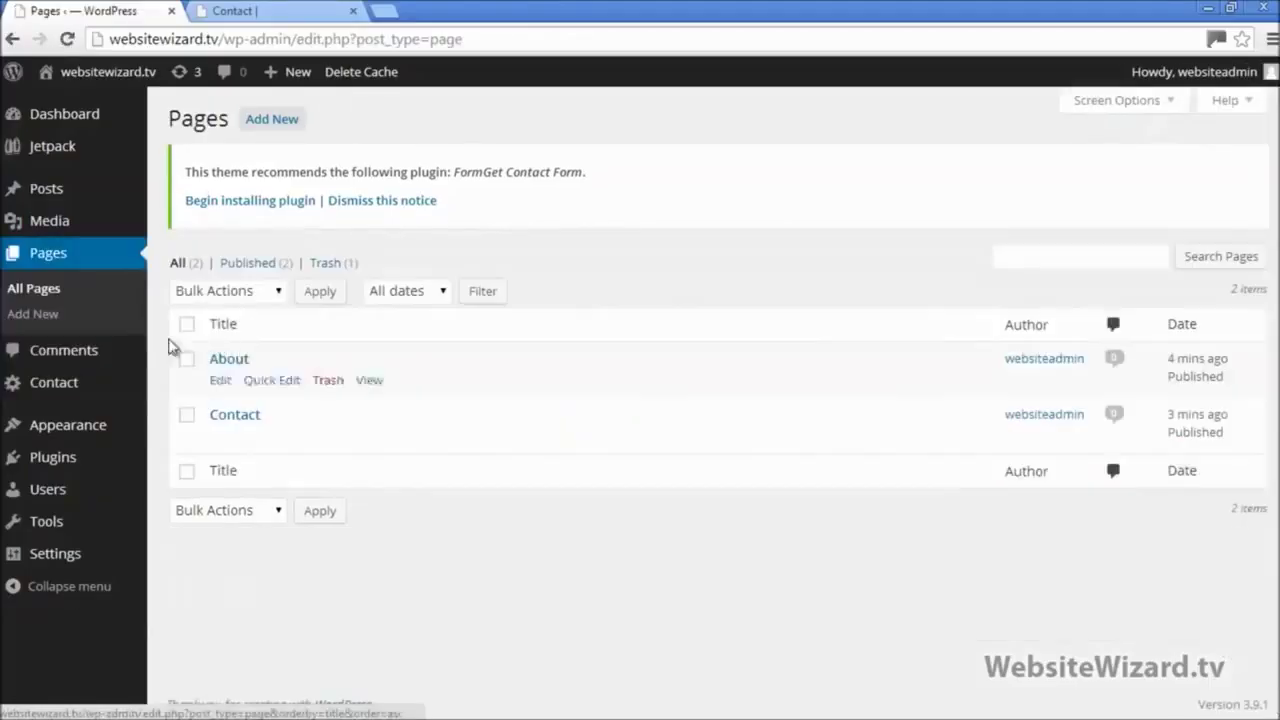
{"action": "mouse_move", "coordinate": [215, 430]}
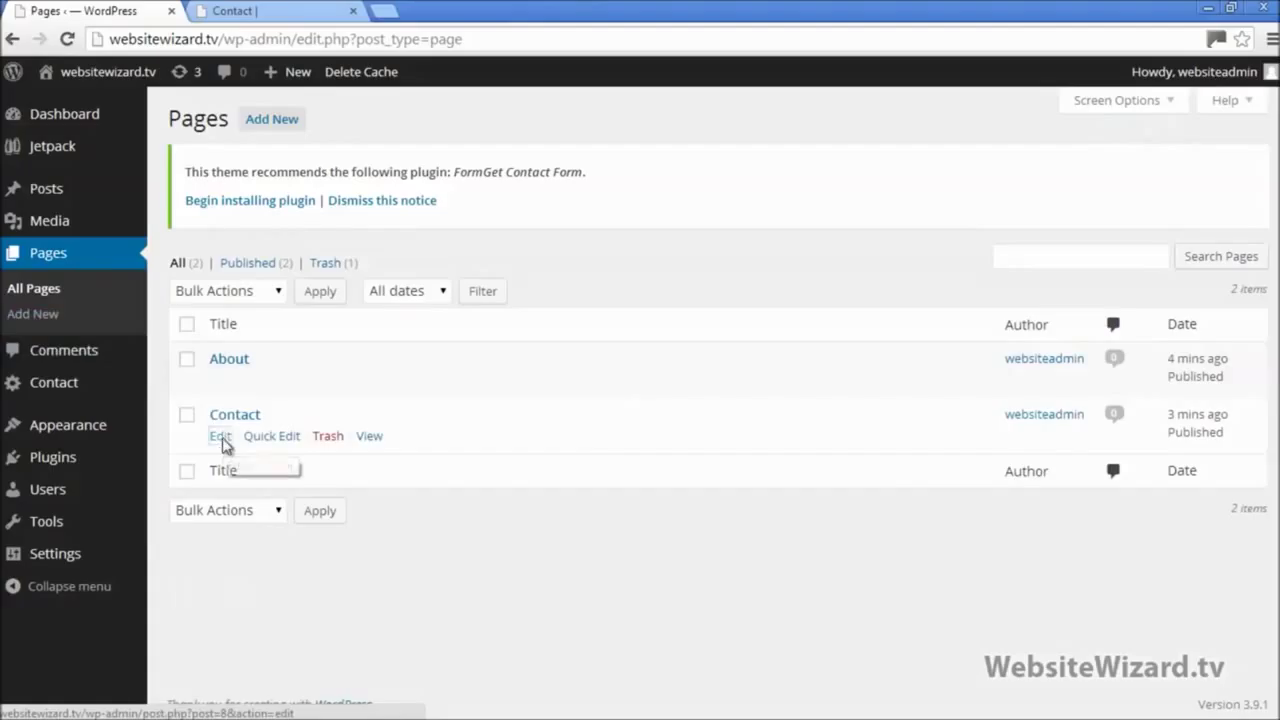
{"action": "left_click", "coordinate": [221, 437]}
{"action": "right_click", "coordinate": [395, 480]}
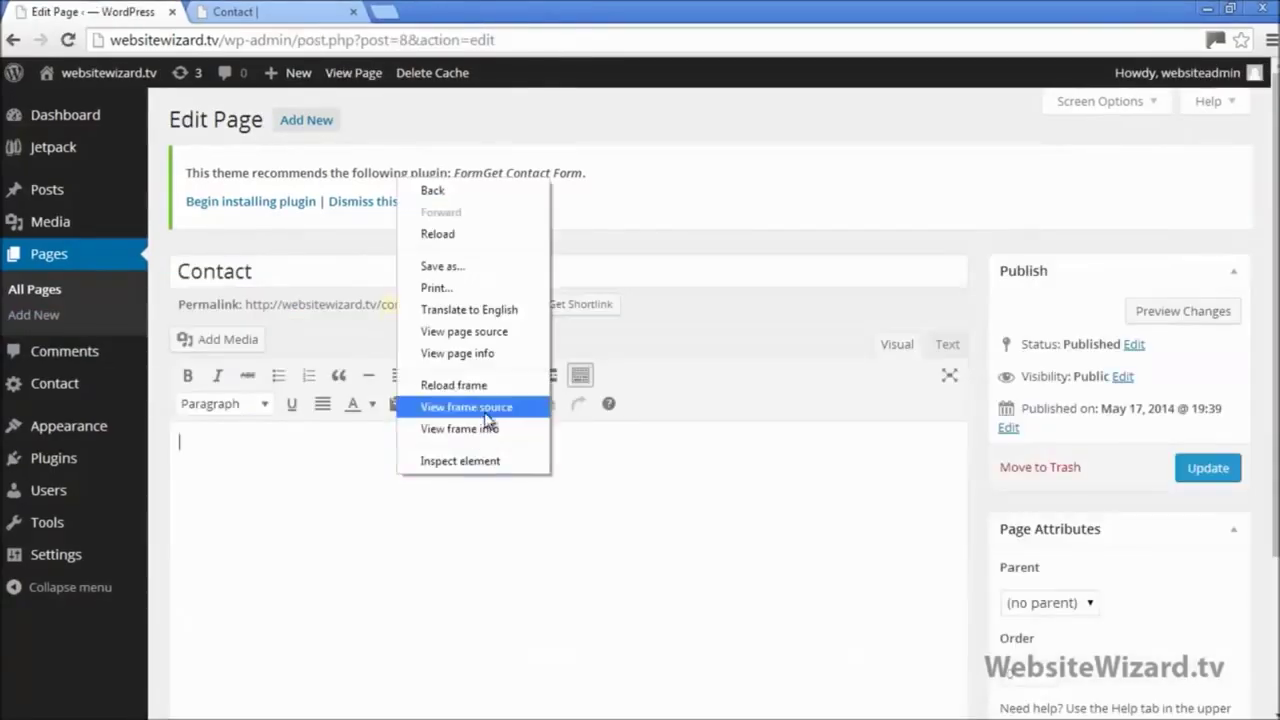
{"action": "right_click", "coordinate": [320, 516]}
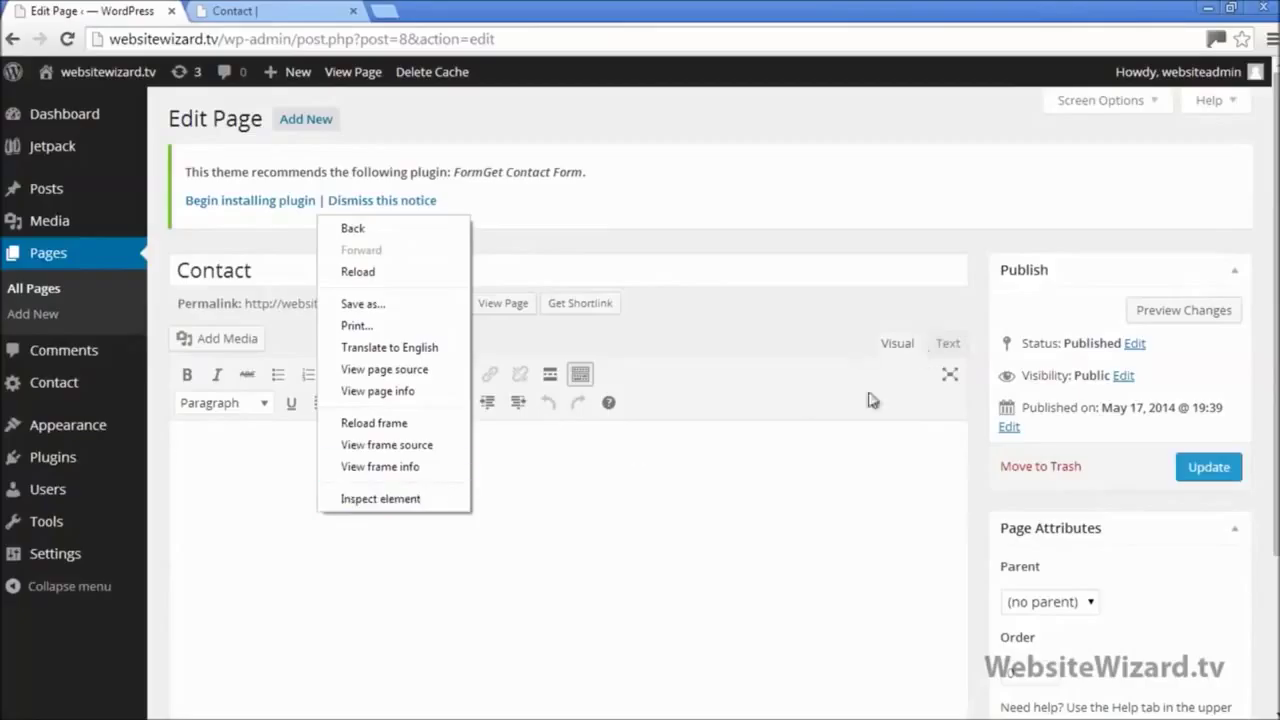
{"action": "left_click", "coordinate": [795, 490]}
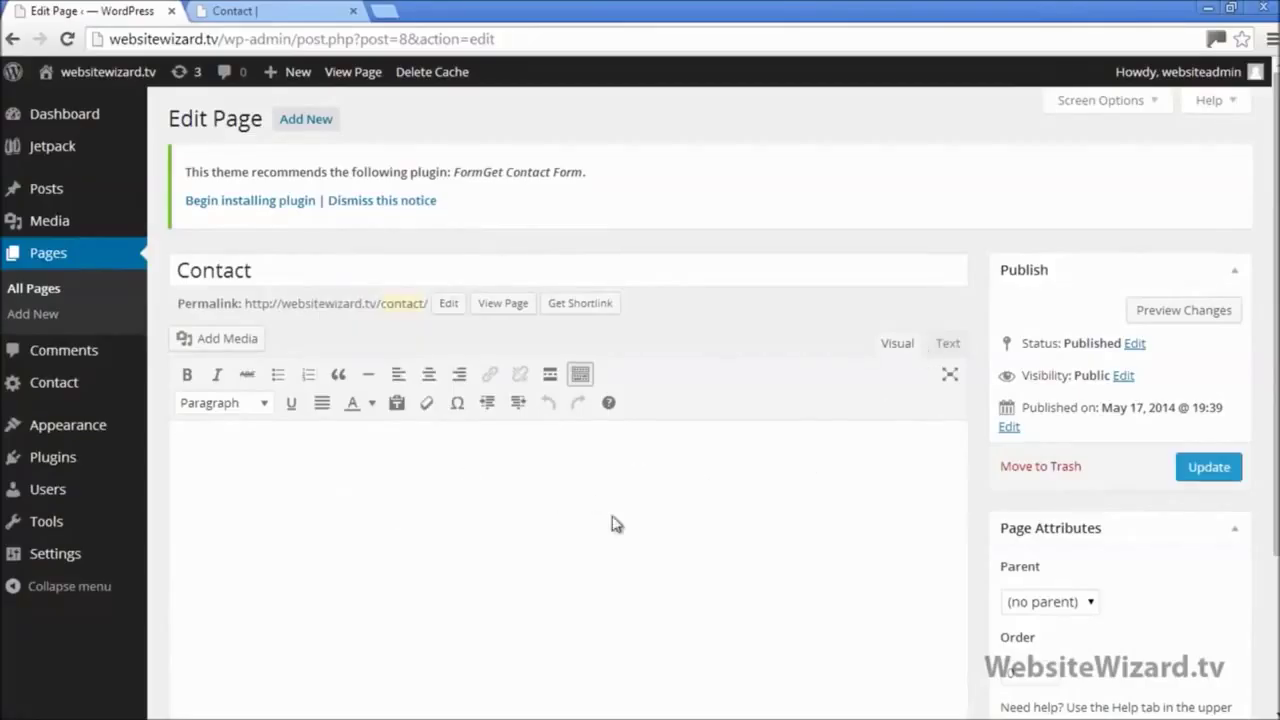
Step: Paste the Contact form 1 shortcode into the Contact page in Text mode and update it
{"action": "left_click", "coordinate": [947, 344]}
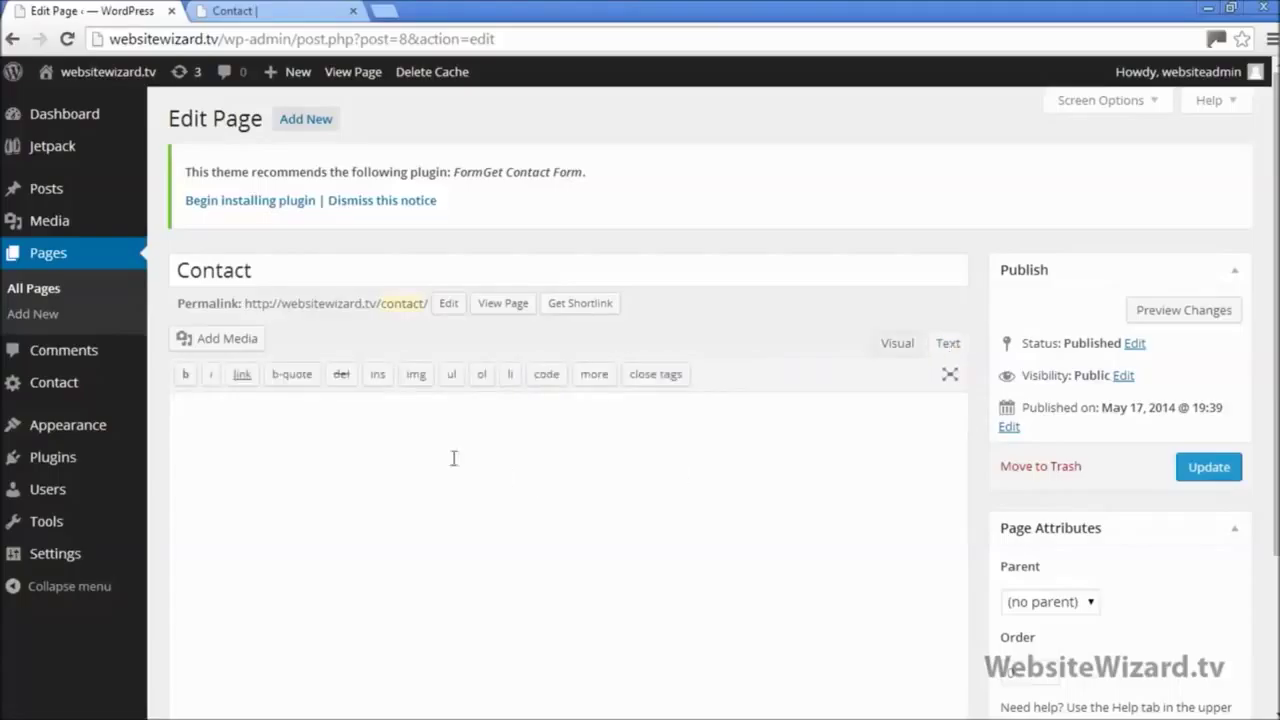
{"action": "right_click", "coordinate": [387, 448]}
{"action": "left_click", "coordinate": [420, 267]}
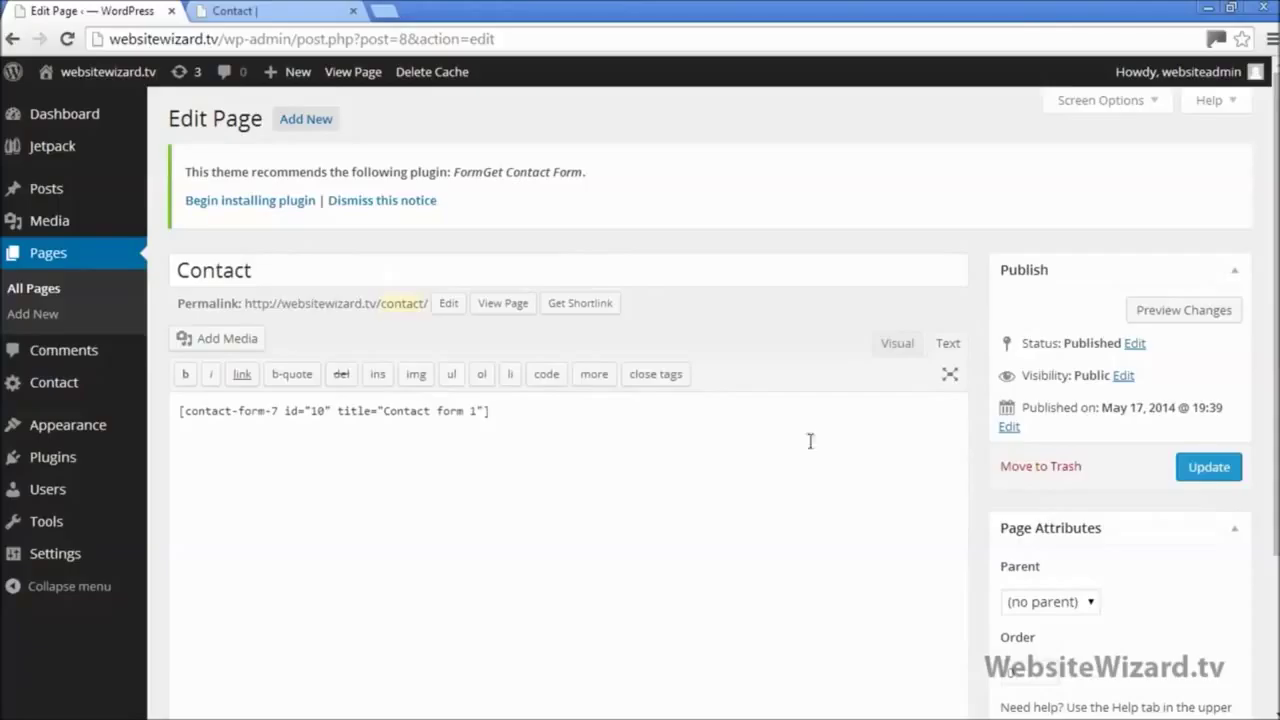
{"action": "left_click", "coordinate": [1210, 470]}
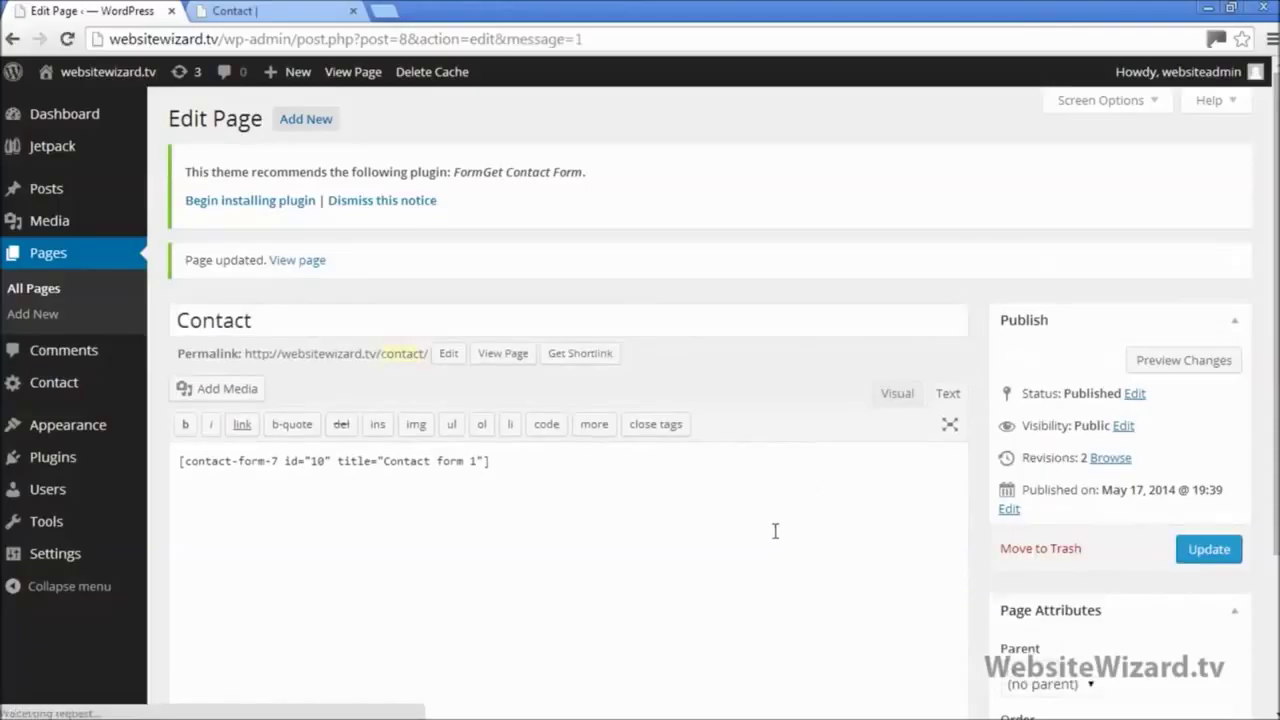
Step: Reload the live Contact page to confirm the contact form now appears
{"action": "left_click", "coordinate": [255, 11]}
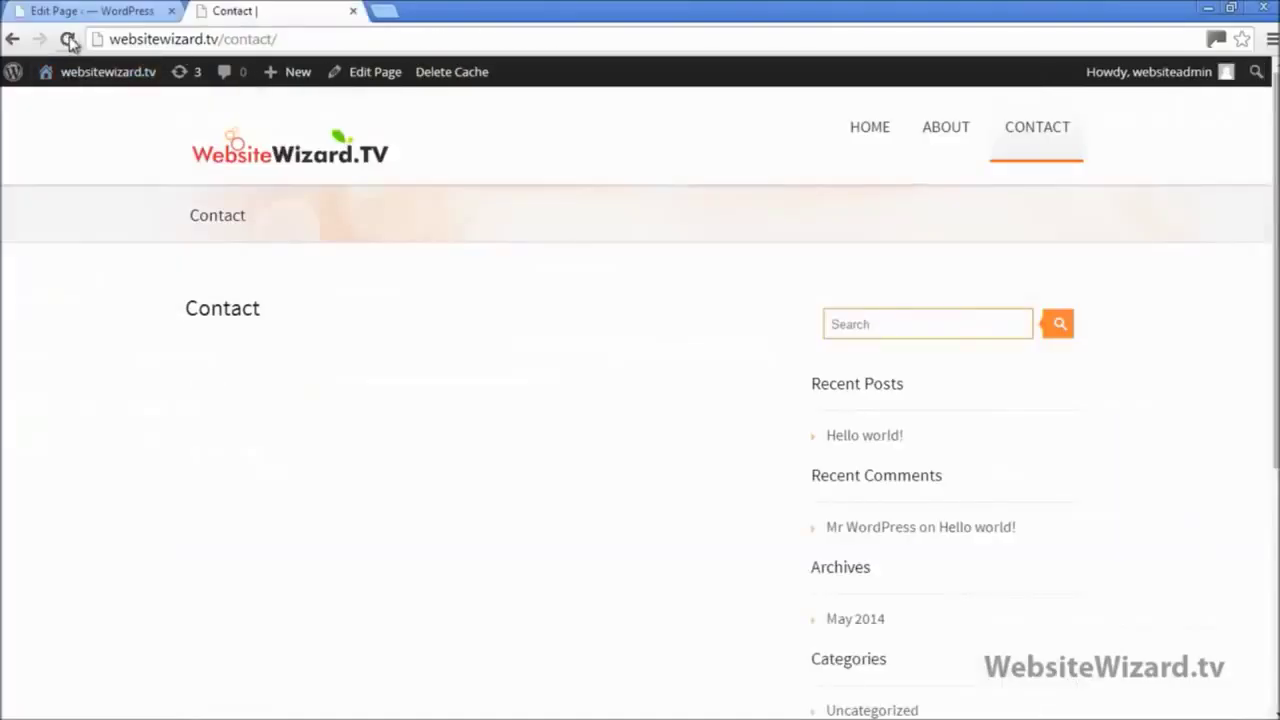
{"action": "left_click", "coordinate": [68, 39]}
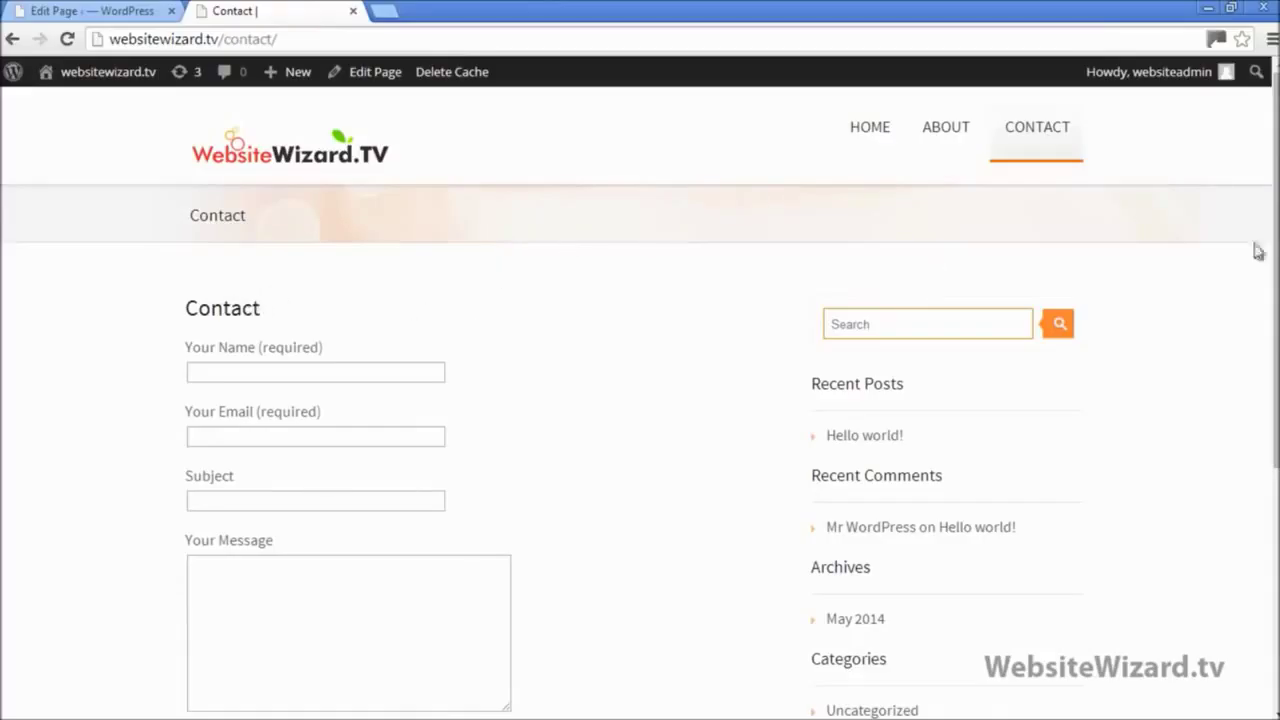
{"action": "scroll", "coordinate": [783, 318], "scroll_direction": "down", "scroll_amount": 1}
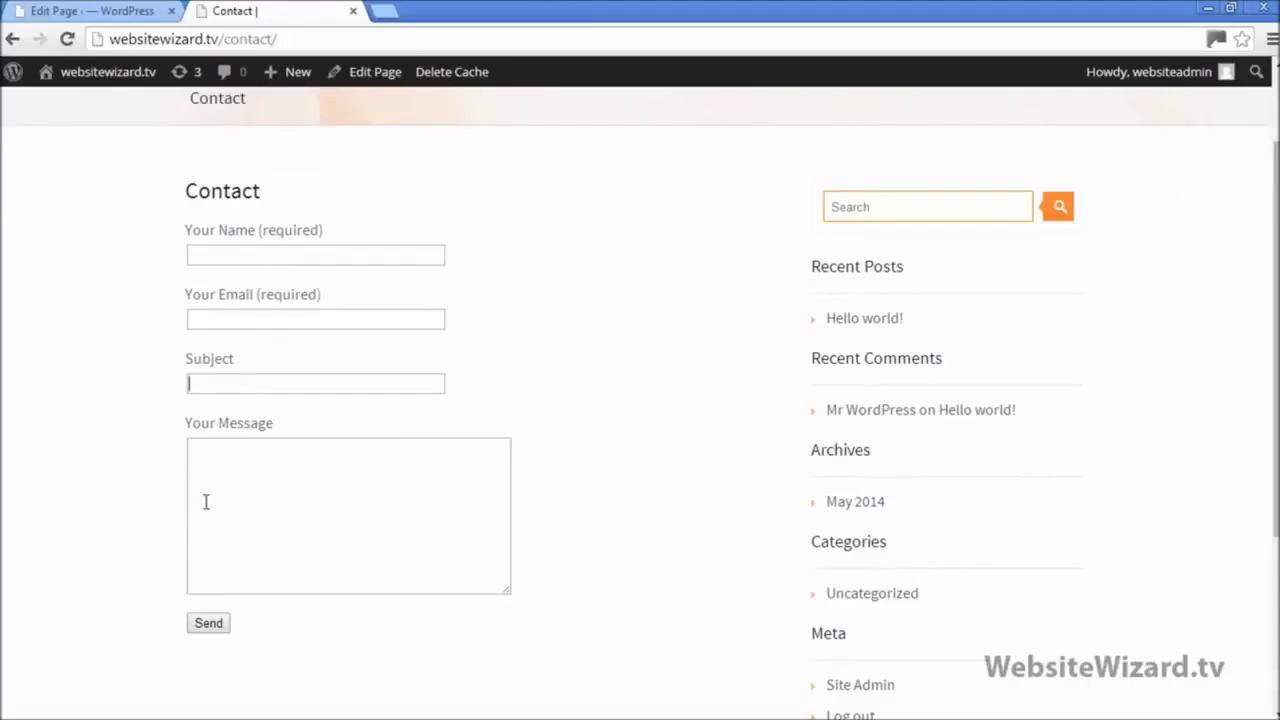
{"action": "scroll", "coordinate": [440, 572], "scroll_direction": "up", "scroll_amount": 1}
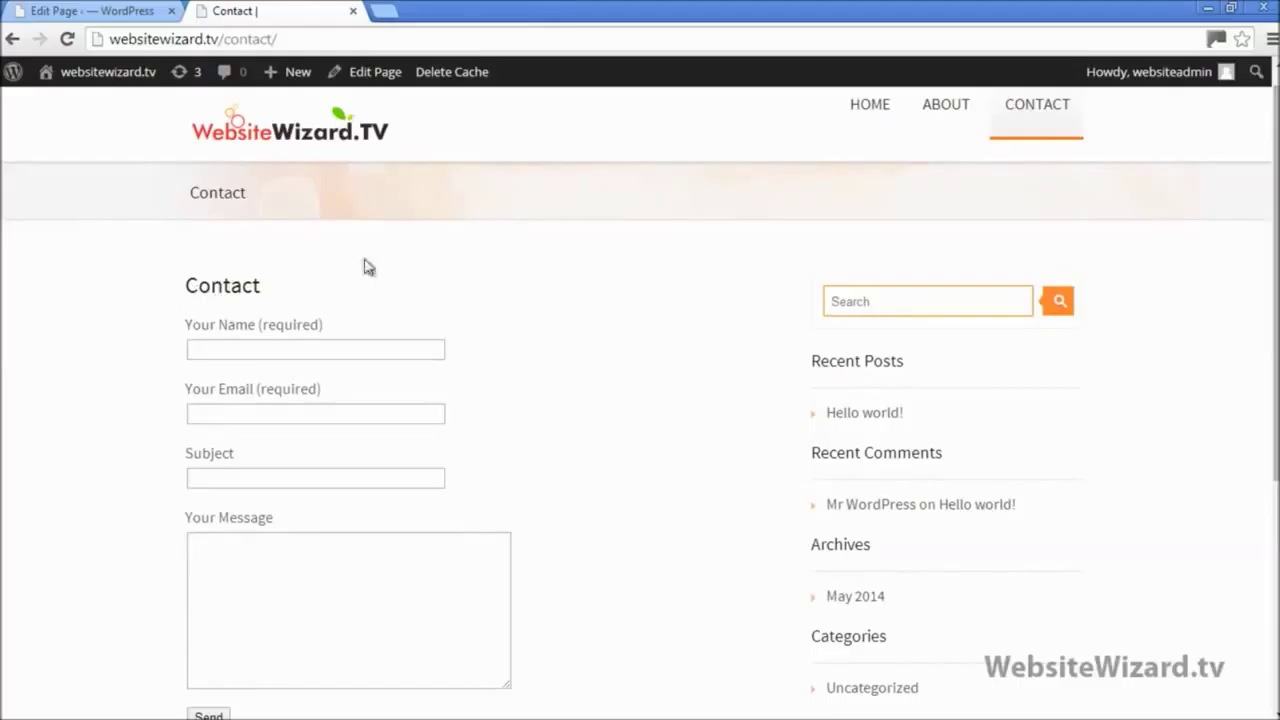
{"action": "left_click", "coordinate": [105, 12]}
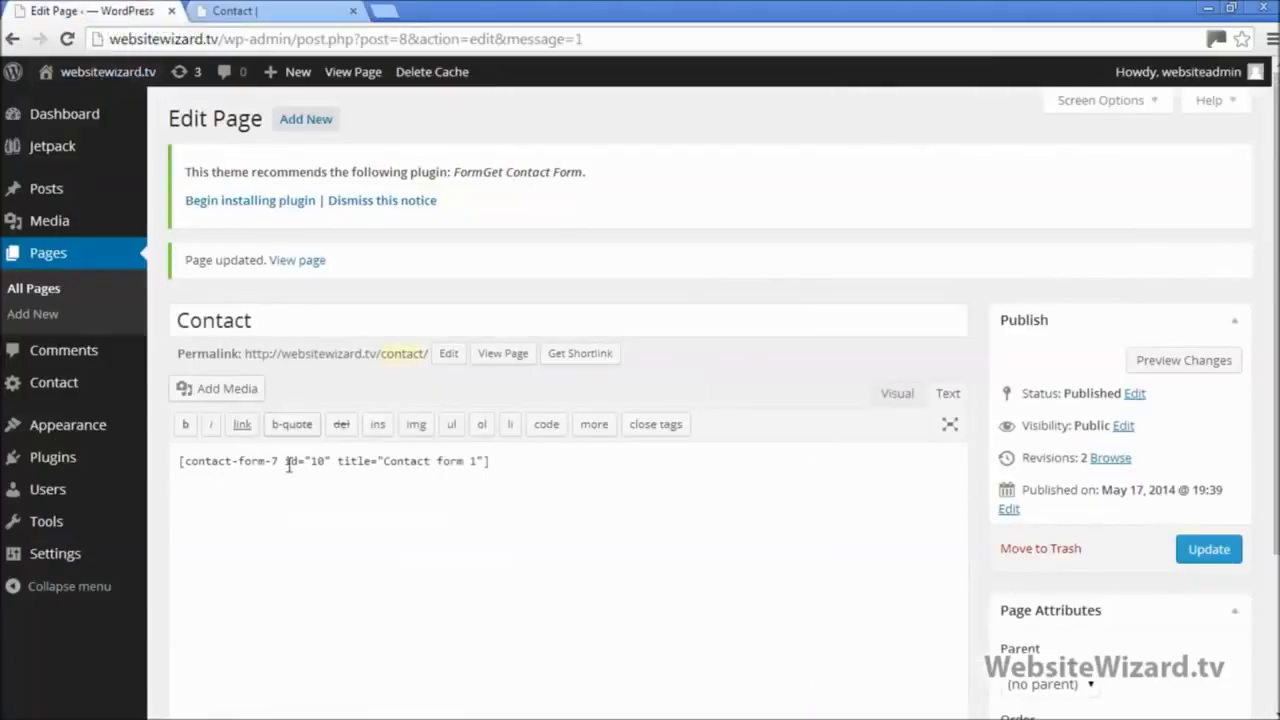
Step: Remove the old contact-form-7 shortcode from the Contact note in Notepad
{"action": "left_click", "coordinate": [1231, 7]}
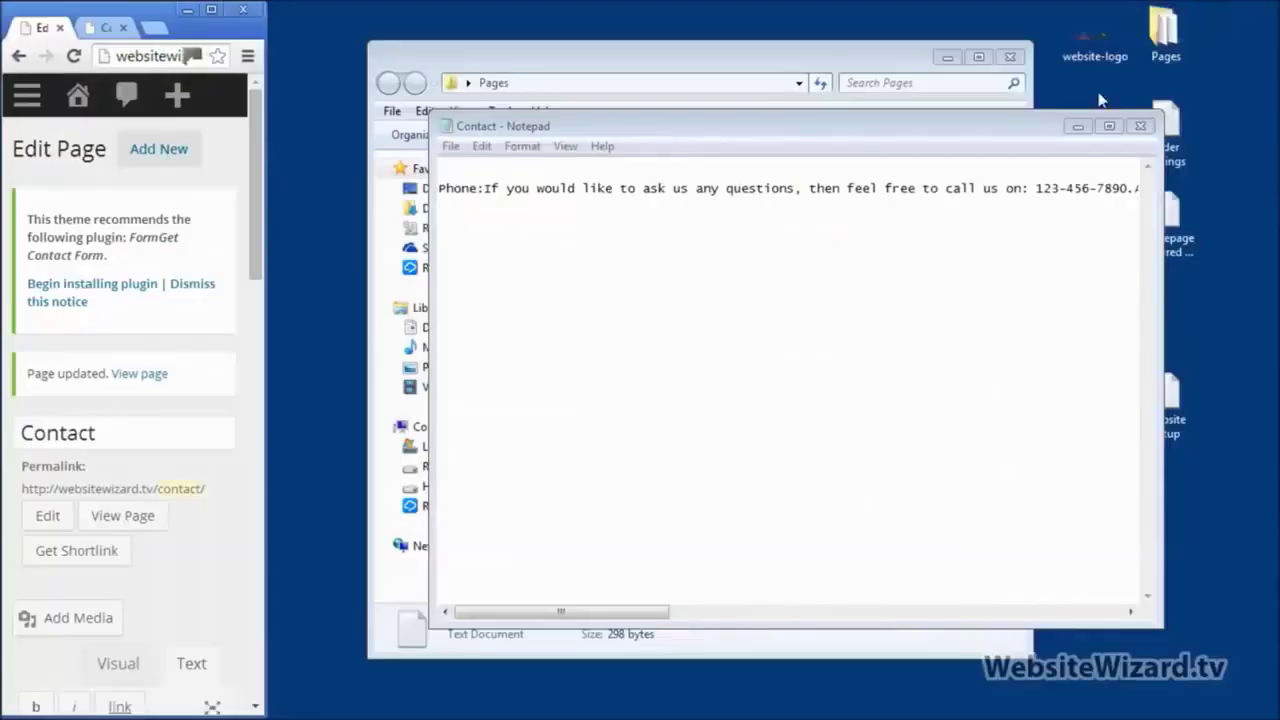
{"action": "left_click_drag", "start_coordinate": [446, 197], "coordinate": [438, 196]}
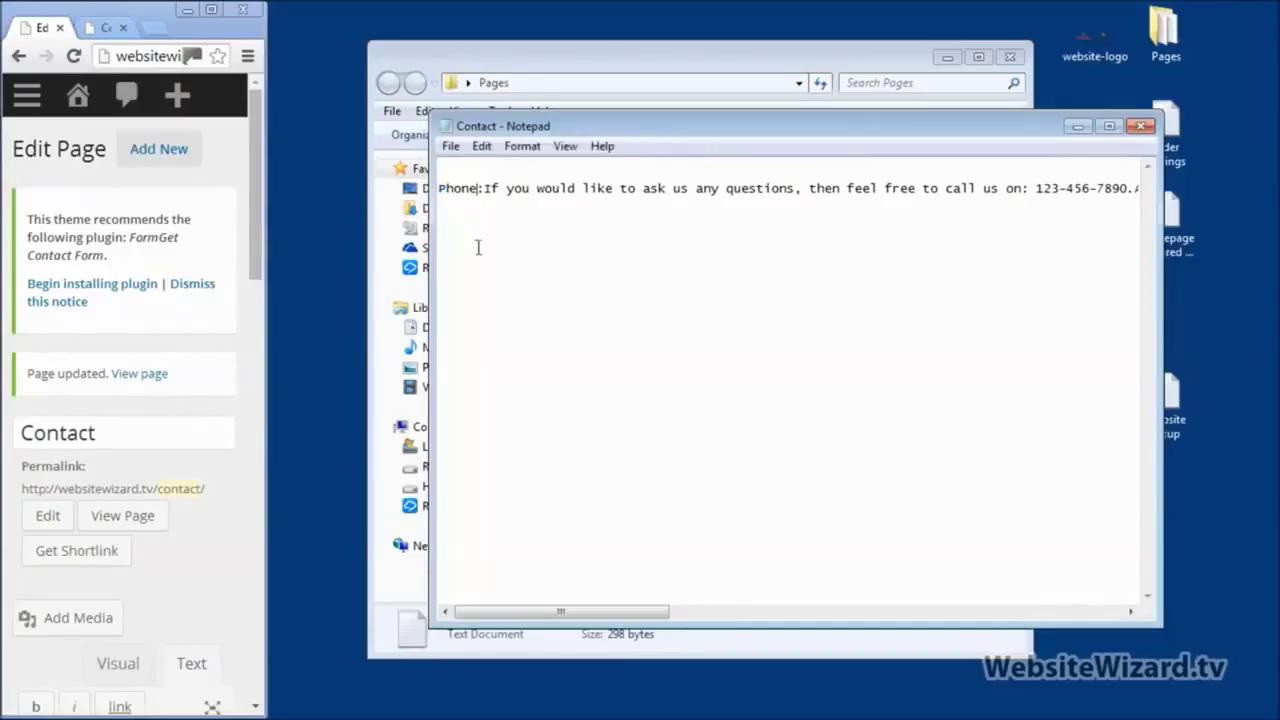
{"action": "left_click_drag", "start_coordinate": [599, 619], "coordinate": [1071, 554]}
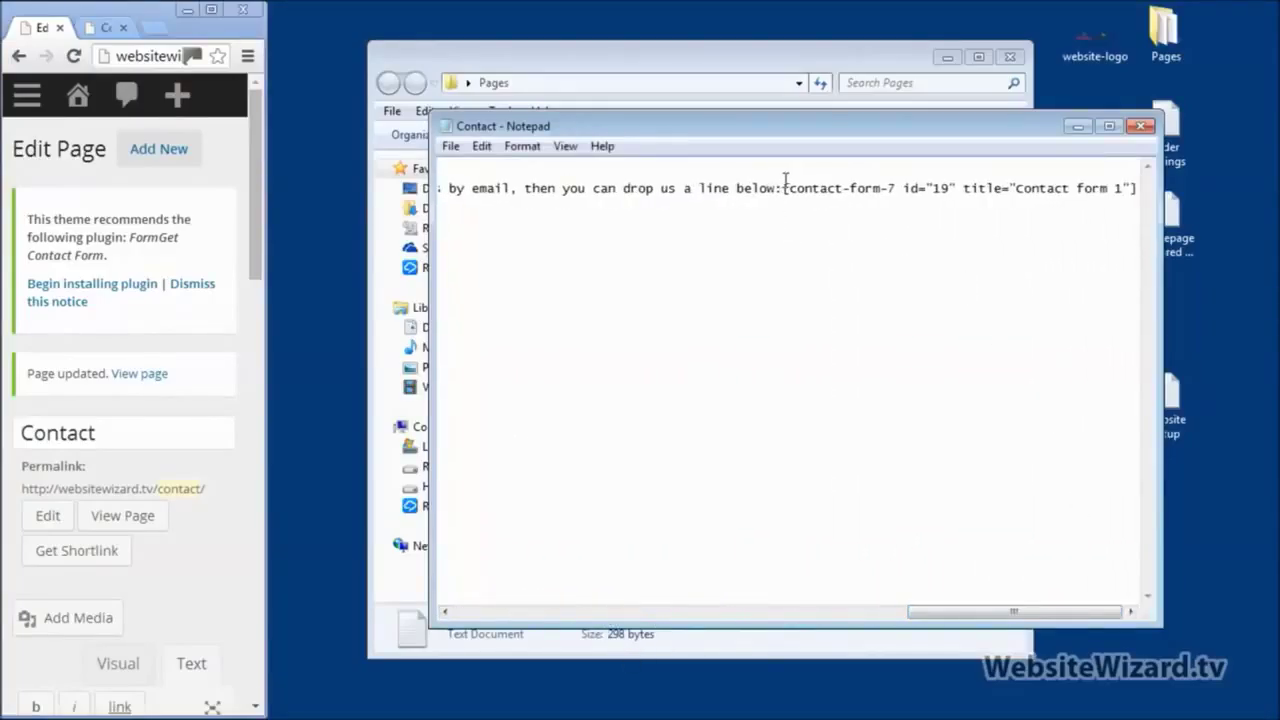
{"action": "left_click_drag", "start_coordinate": [785, 188], "coordinate": [1183, 197]}
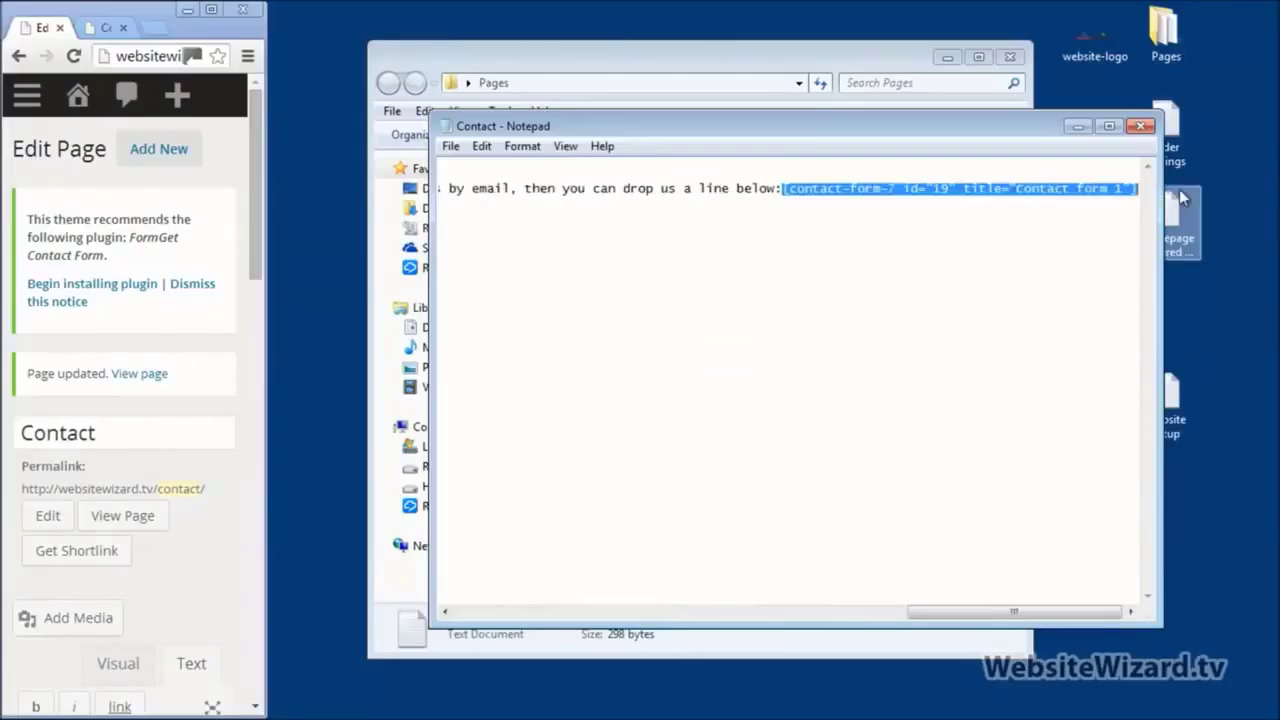
{"action": "key", "text": "ctrl+x"}
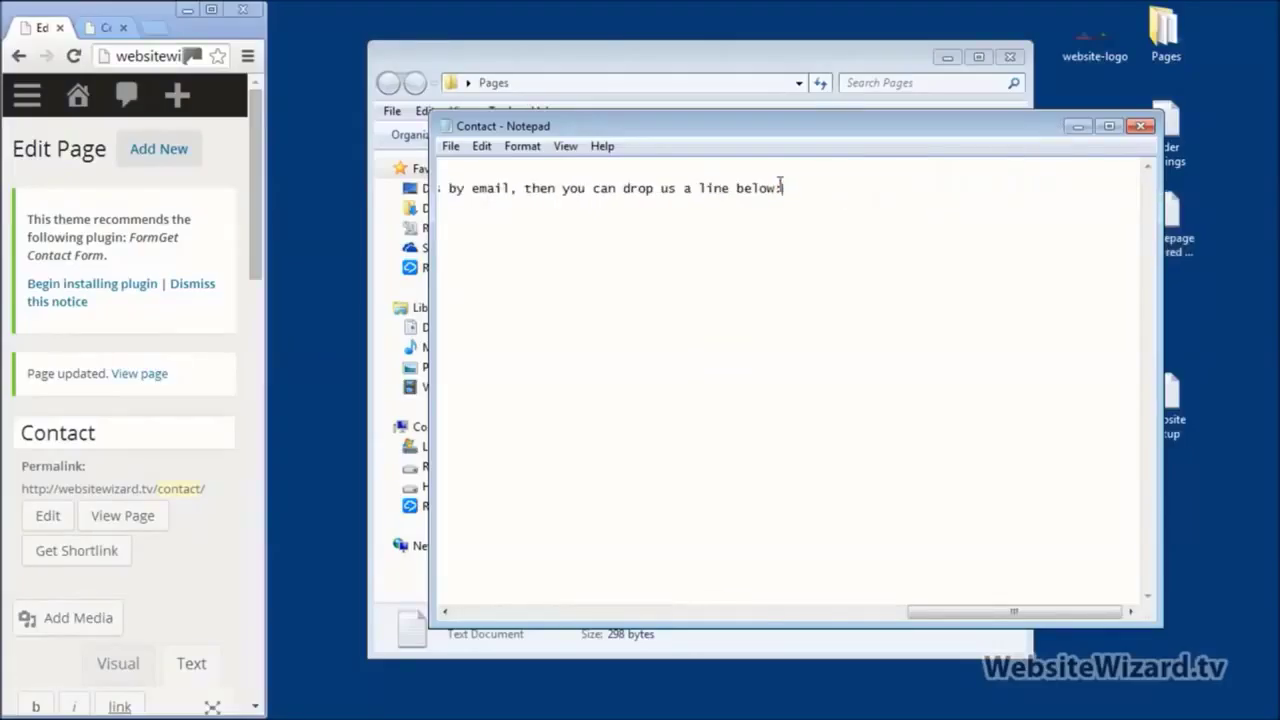
Step: Clear all the remaining contact text from the note and return to the WordPress editor
{"action": "key", "text": "Home"}
{"action": "key", "text": "ctrl+a"}
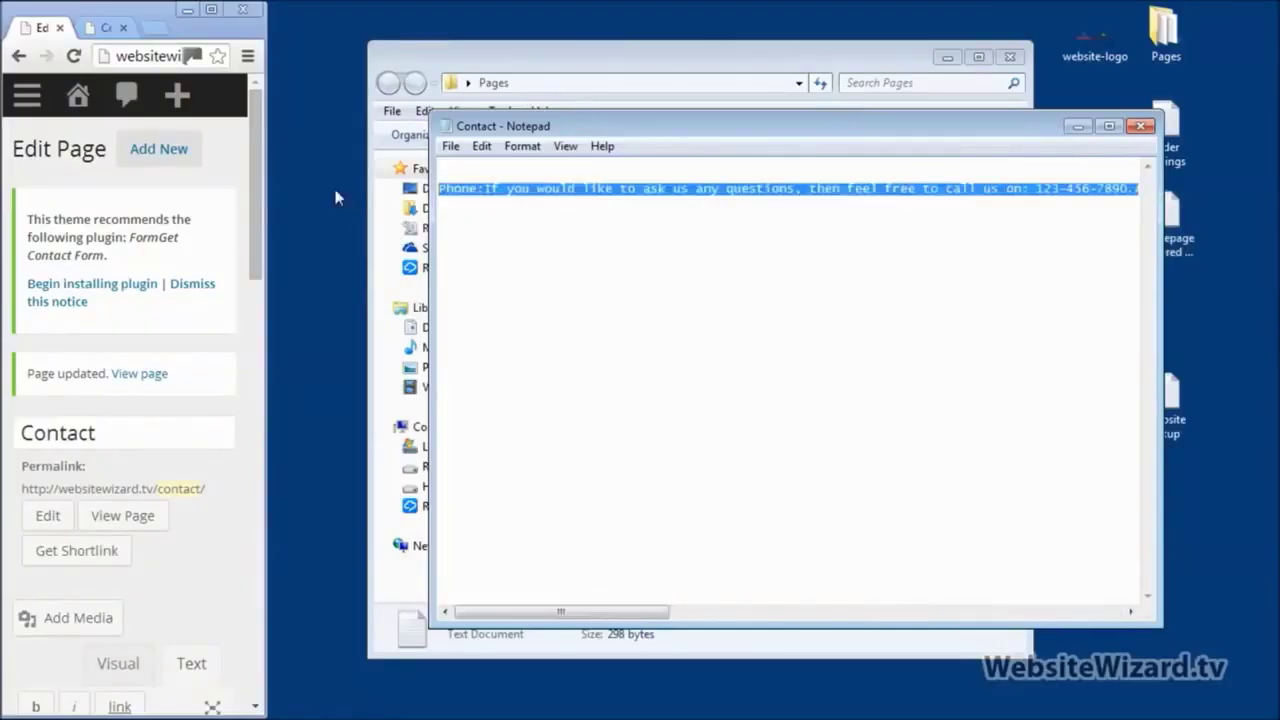
{"action": "key", "text": "Delete"}
{"action": "left_click", "coordinate": [211, 9]}
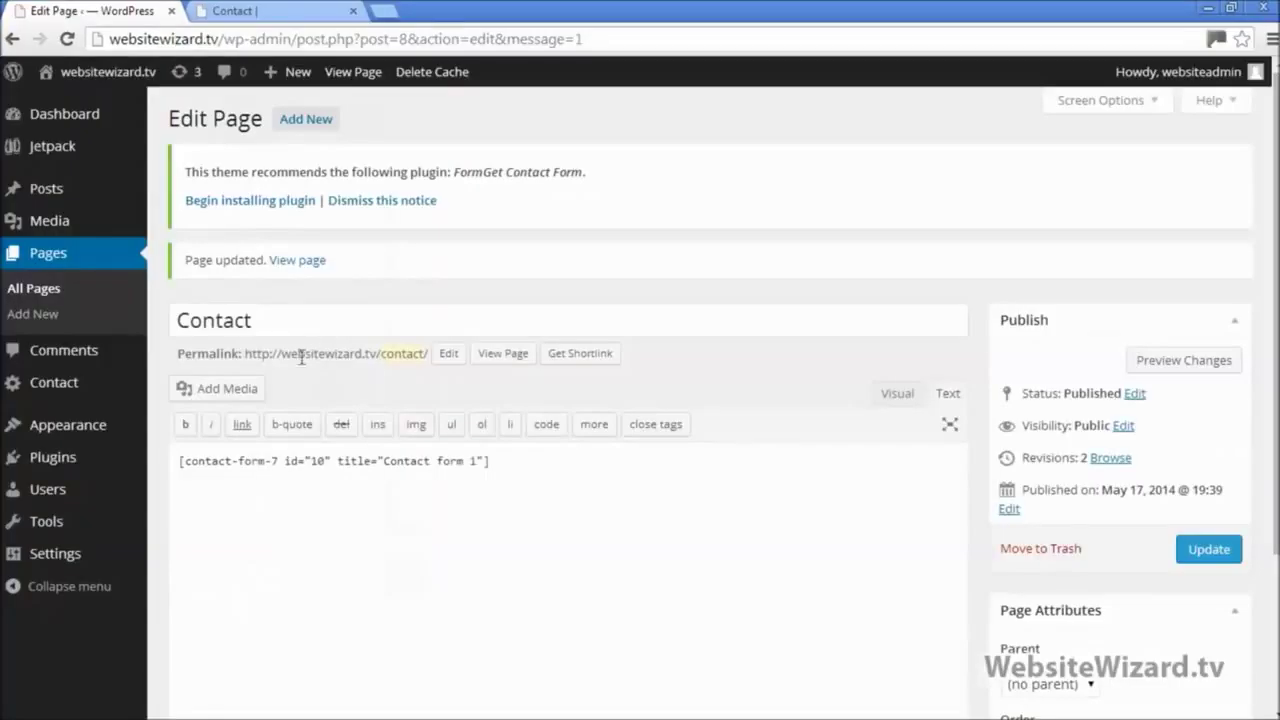
Step: Paste the Phone, Address and Email text above the form shortcode and update the page
{"action": "left_click", "coordinate": [176, 466]}
{"action": "key", "text": "Return"}
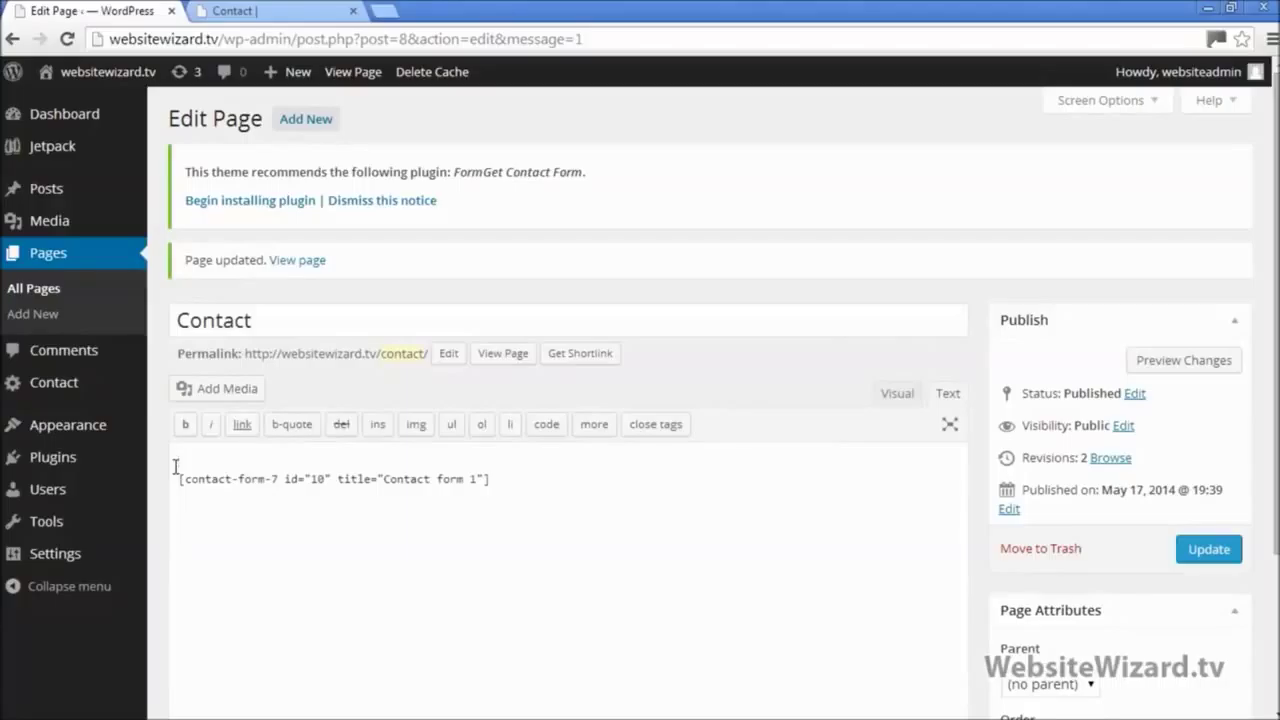
{"action": "key", "text": "ctrl+v"}
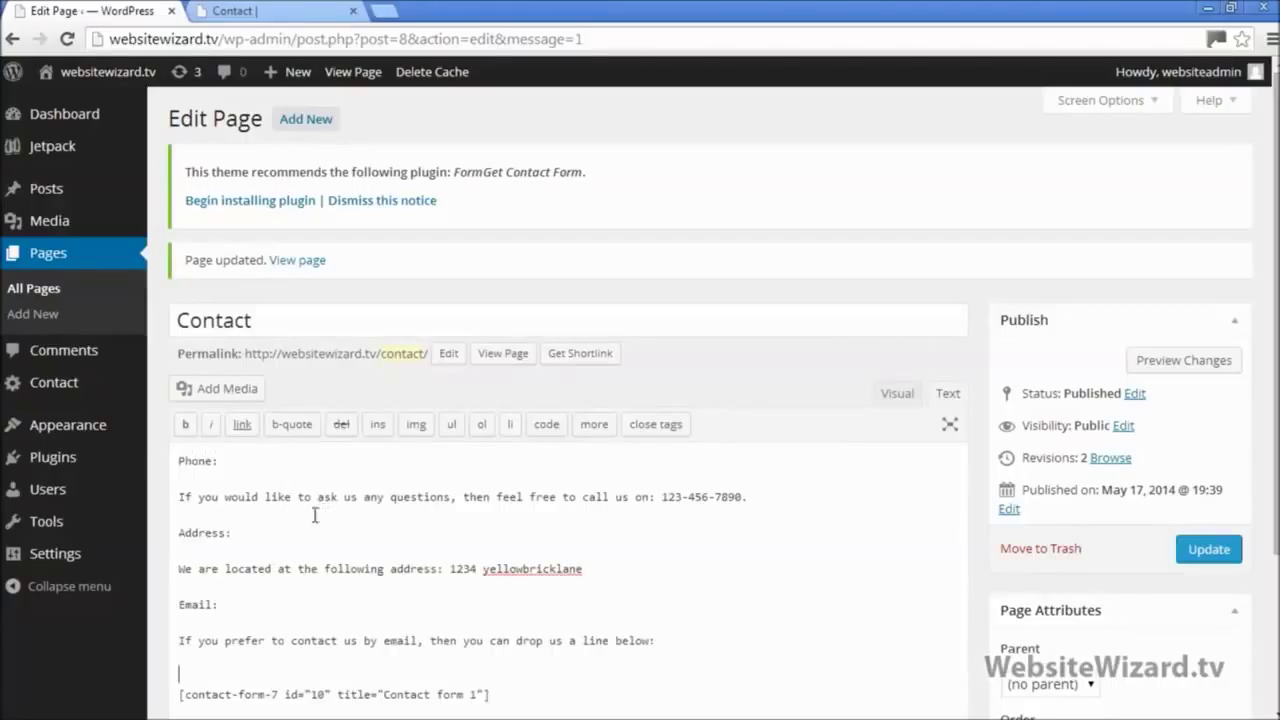
{"action": "left_click_drag", "start_coordinate": [226, 463], "coordinate": [167, 465]}
{"action": "left_click_drag", "start_coordinate": [765, 494], "coordinate": [136, 496]}
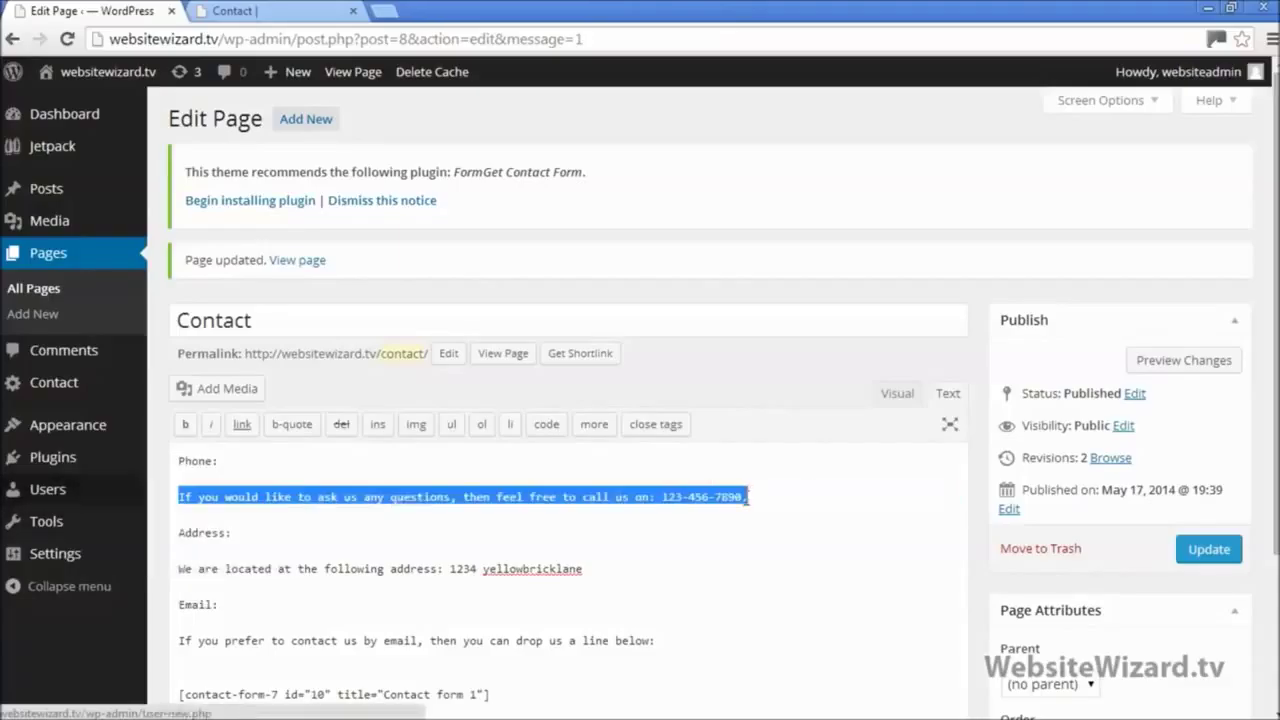
{"action": "left_click", "coordinate": [1222, 562]}
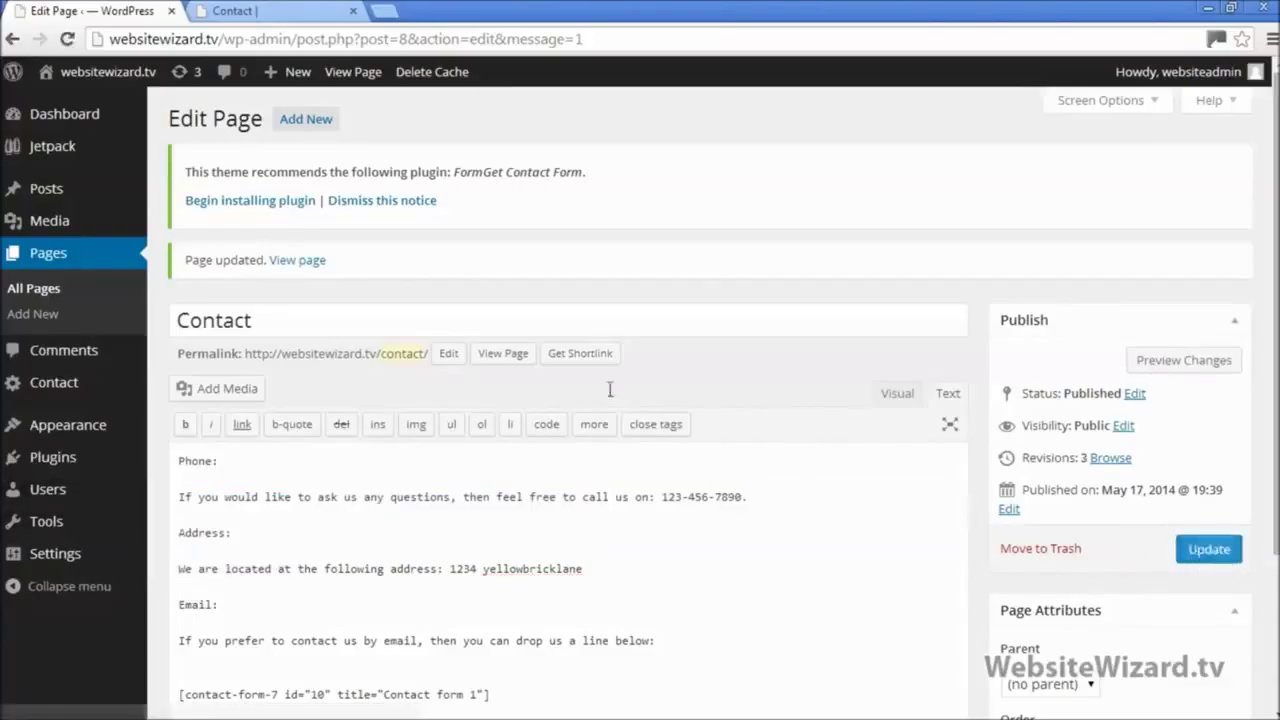
Step: Reload the live Contact page to check the new Phone and Address sections
{"action": "left_click", "coordinate": [275, 11]}
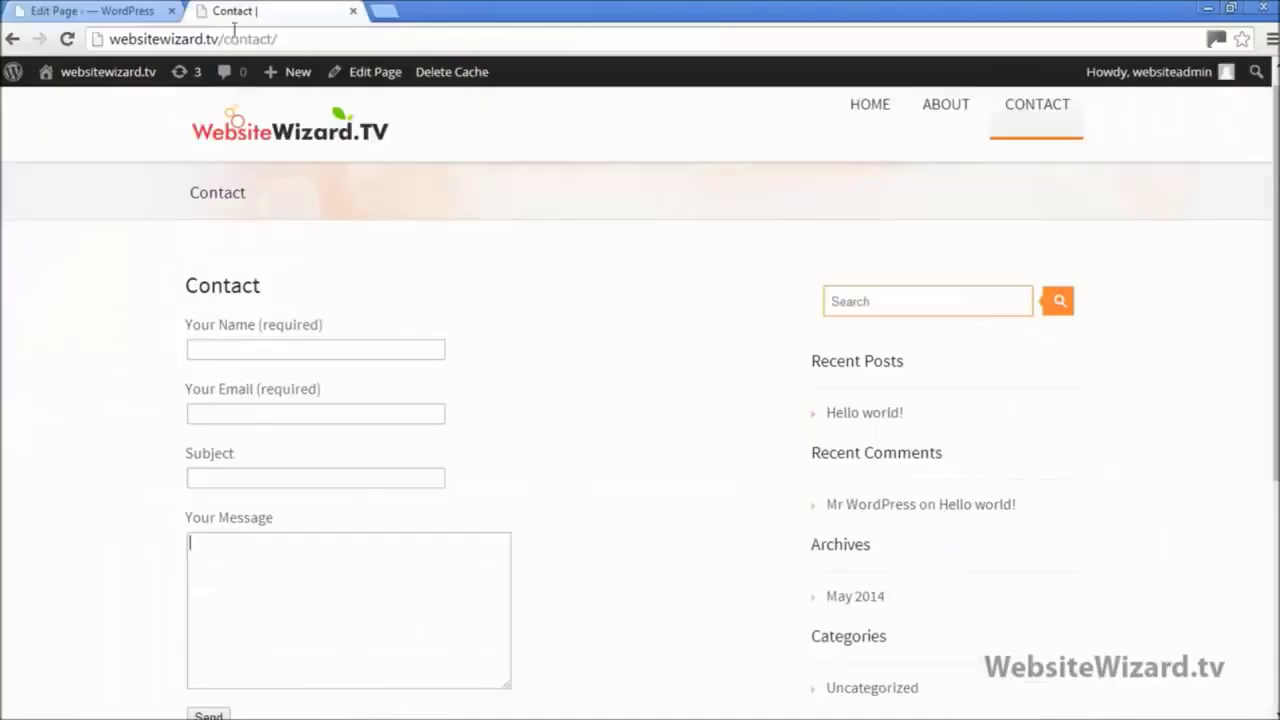
{"action": "left_click", "coordinate": [67, 39]}
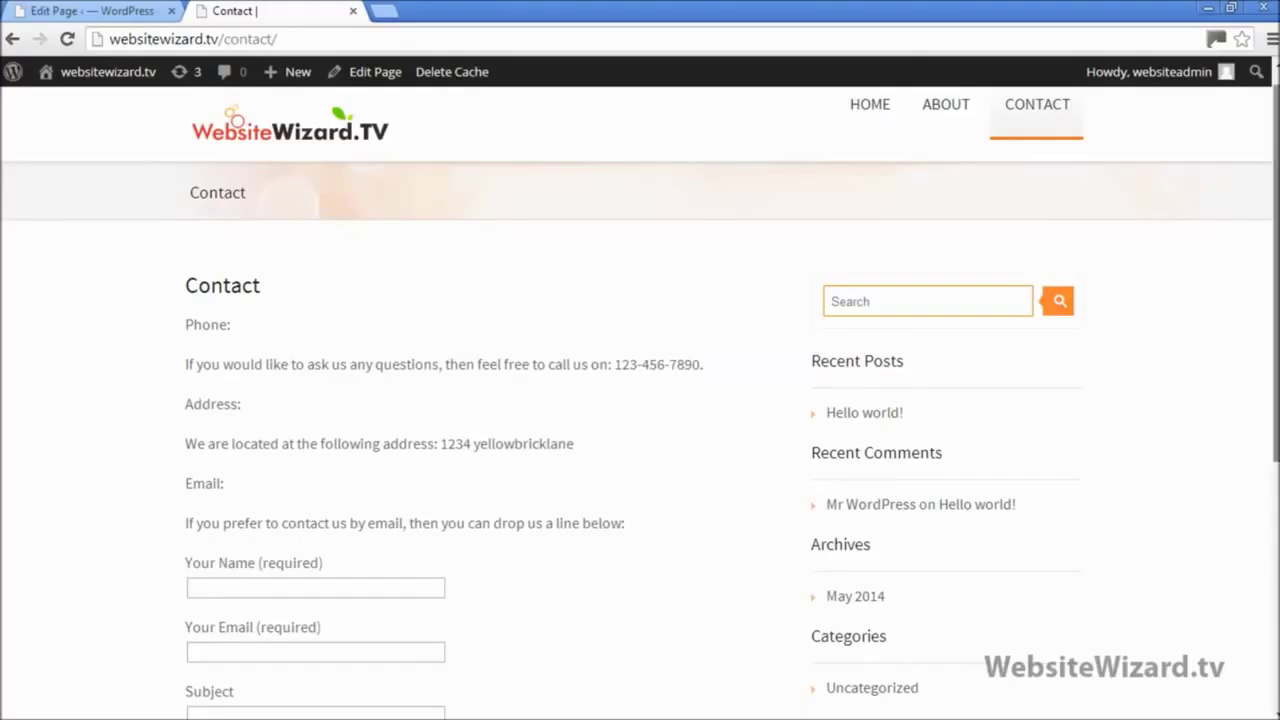
{"action": "left_click_drag", "start_coordinate": [1275, 287], "coordinate": [1275, 340]}
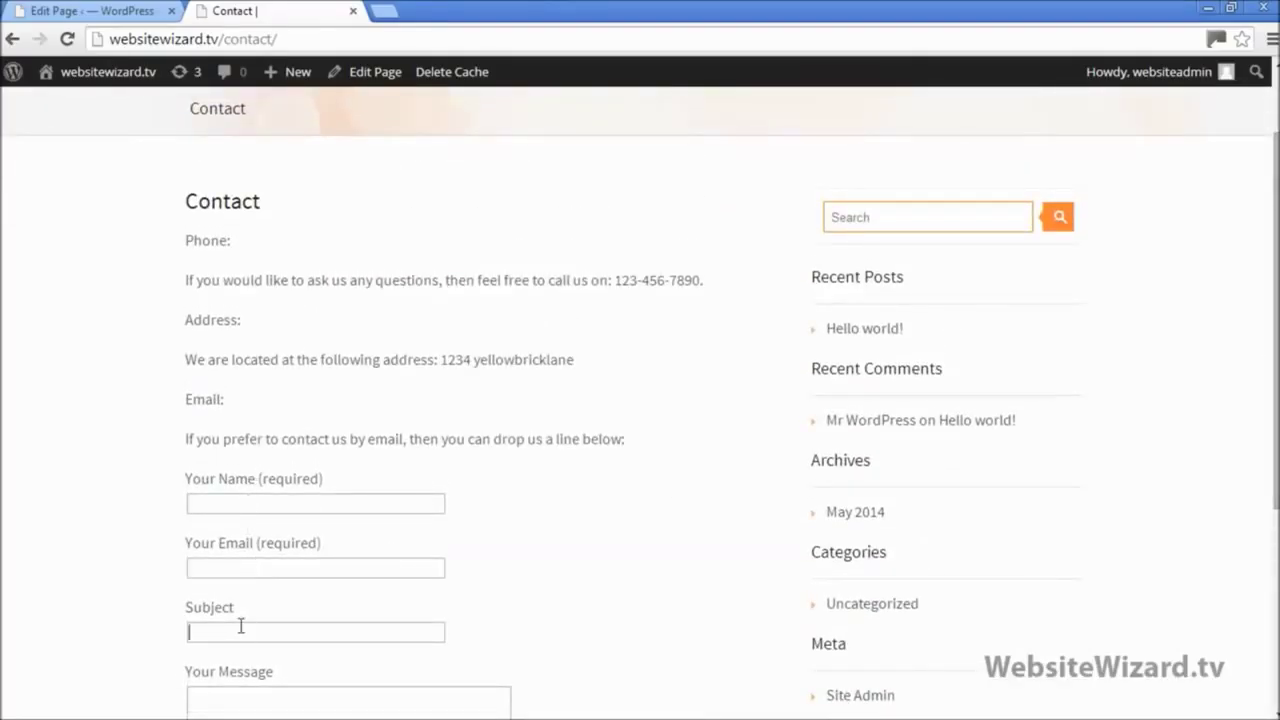
{"action": "left_click_drag", "start_coordinate": [186, 236], "coordinate": [698, 287]}
{"action": "left_click_drag", "start_coordinate": [180, 320], "coordinate": [193, 250]}
{"action": "left_click", "coordinate": [582, 416]}
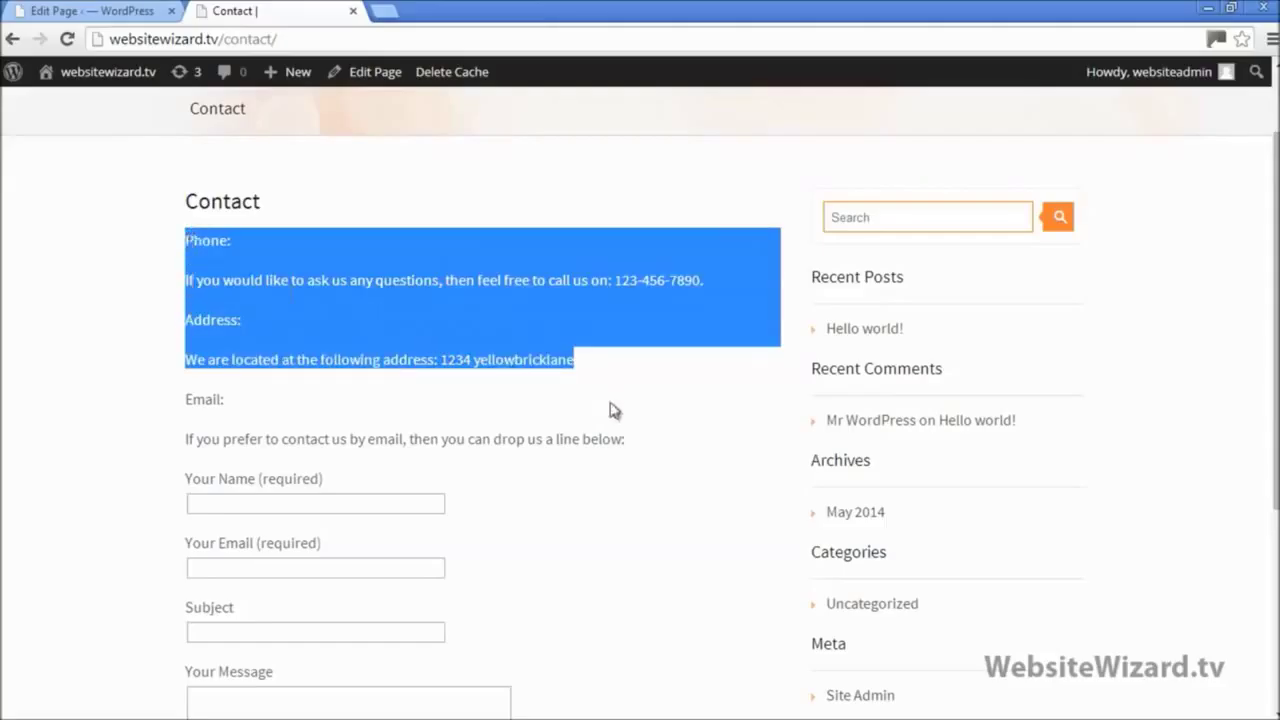
{"action": "left_click", "coordinate": [610, 415]}
{"action": "scroll", "coordinate": [609, 420], "scroll_direction": "up", "scroll_amount": 2}
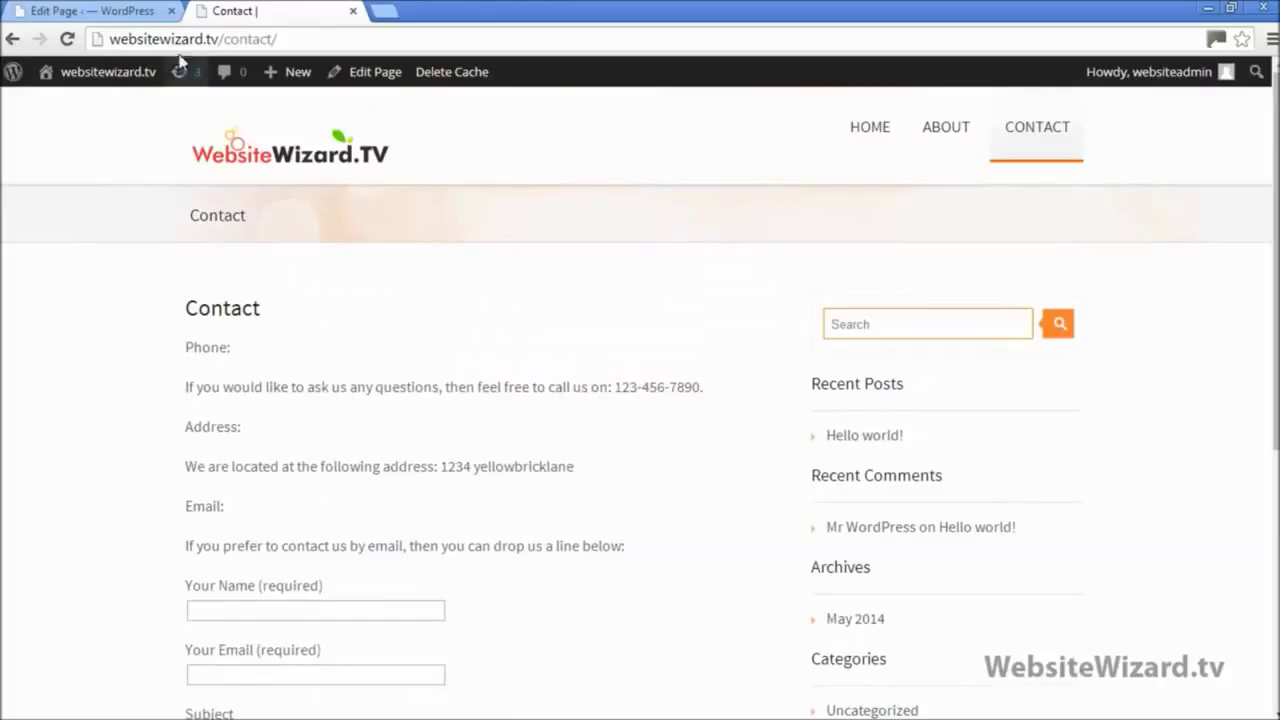
{"action": "left_click", "coordinate": [131, 10]}
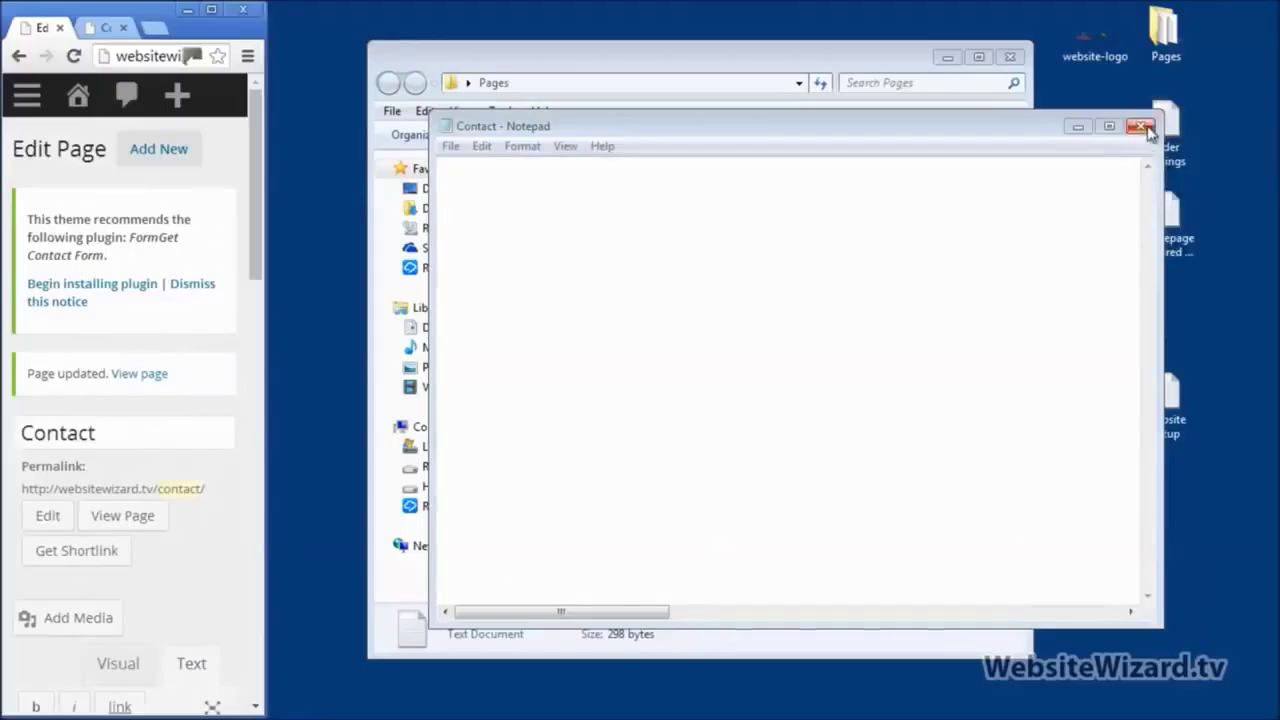
Step: Close the emptied Contact note without saving and delete the About and Contact files
{"action": "left_click", "coordinate": [1140, 126]}
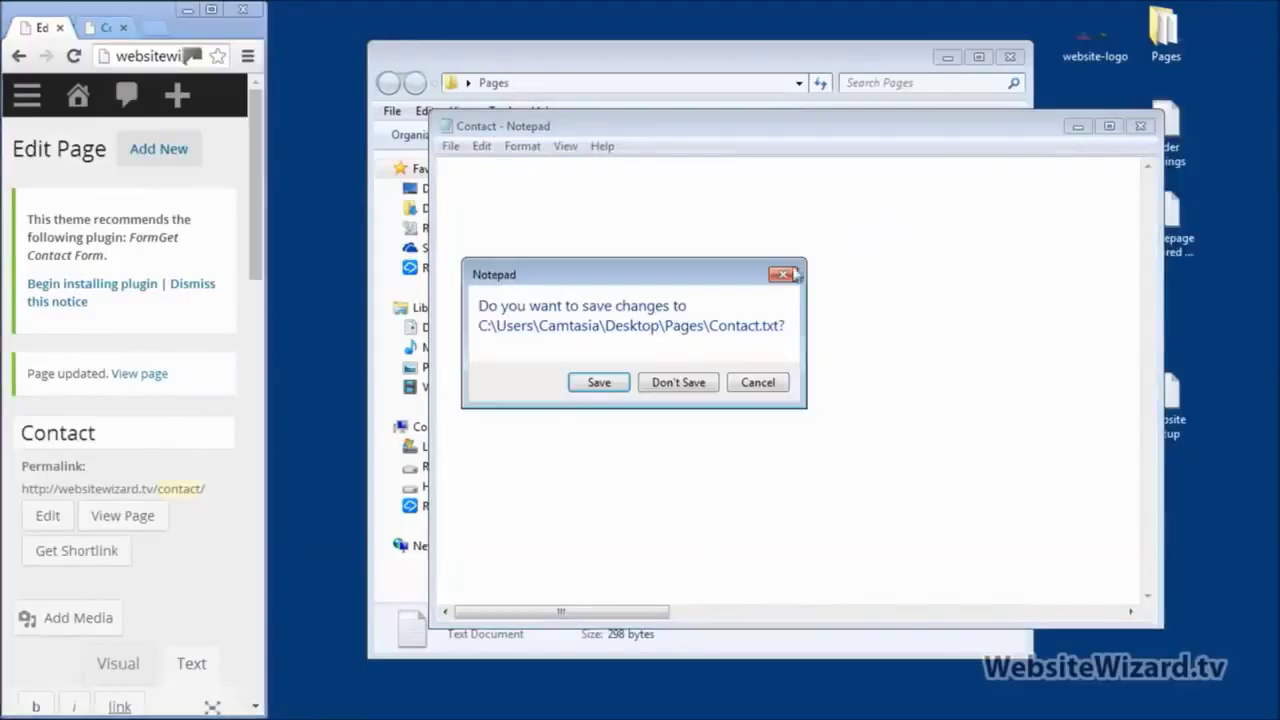
{"action": "left_click", "coordinate": [665, 393]}
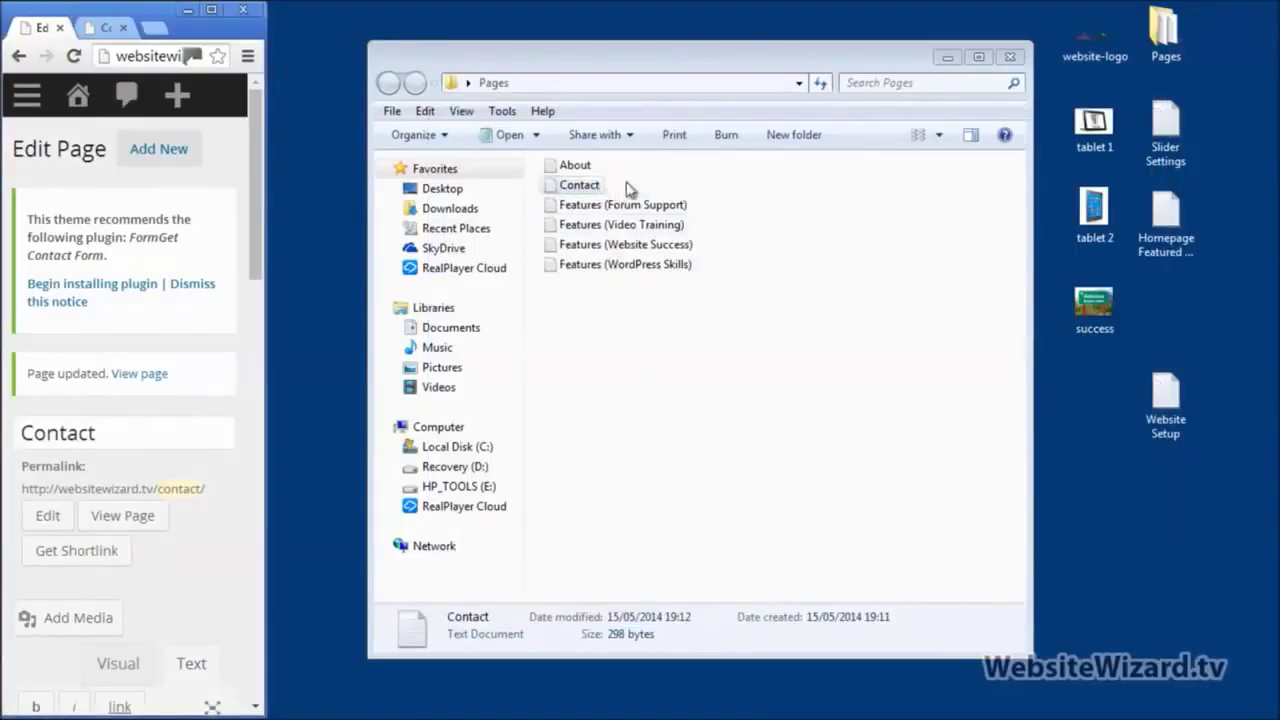
{"action": "left_click_drag", "start_coordinate": [628, 189], "coordinate": [562, 162]}
{"action": "right_click", "coordinate": [563, 166]}
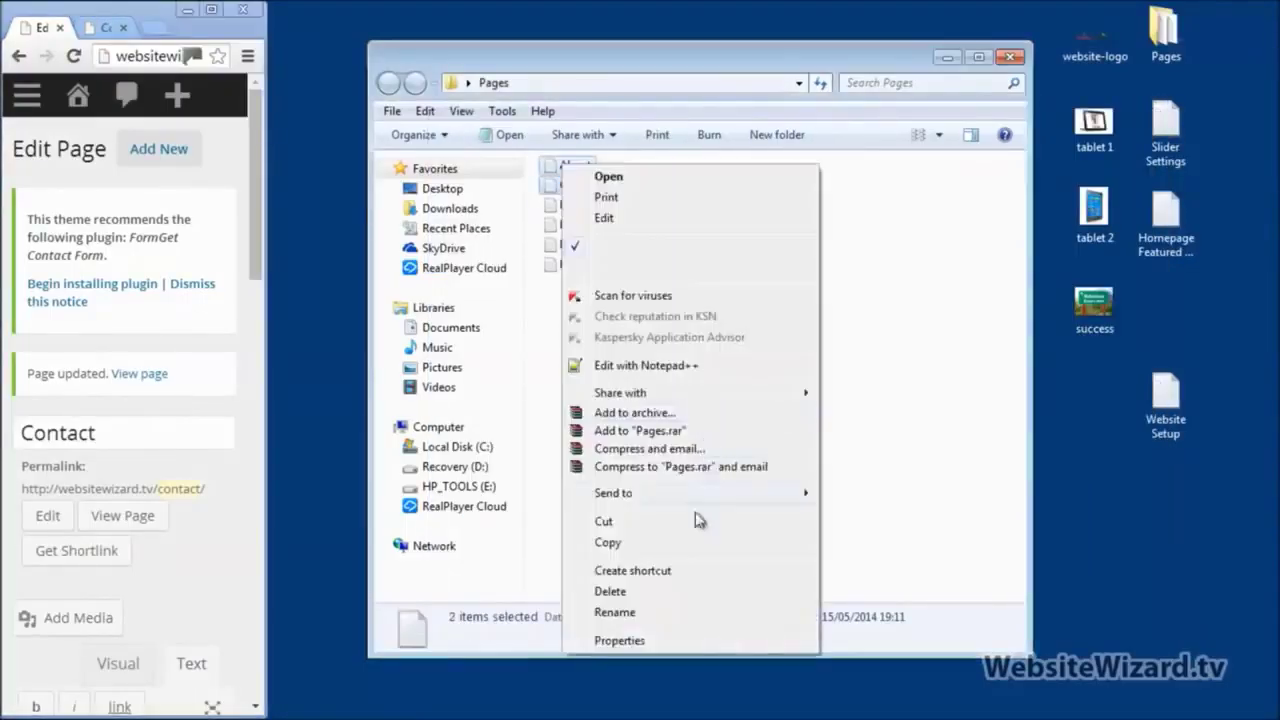
{"action": "left_click", "coordinate": [642, 591]}
{"action": "left_click", "coordinate": [723, 389]}
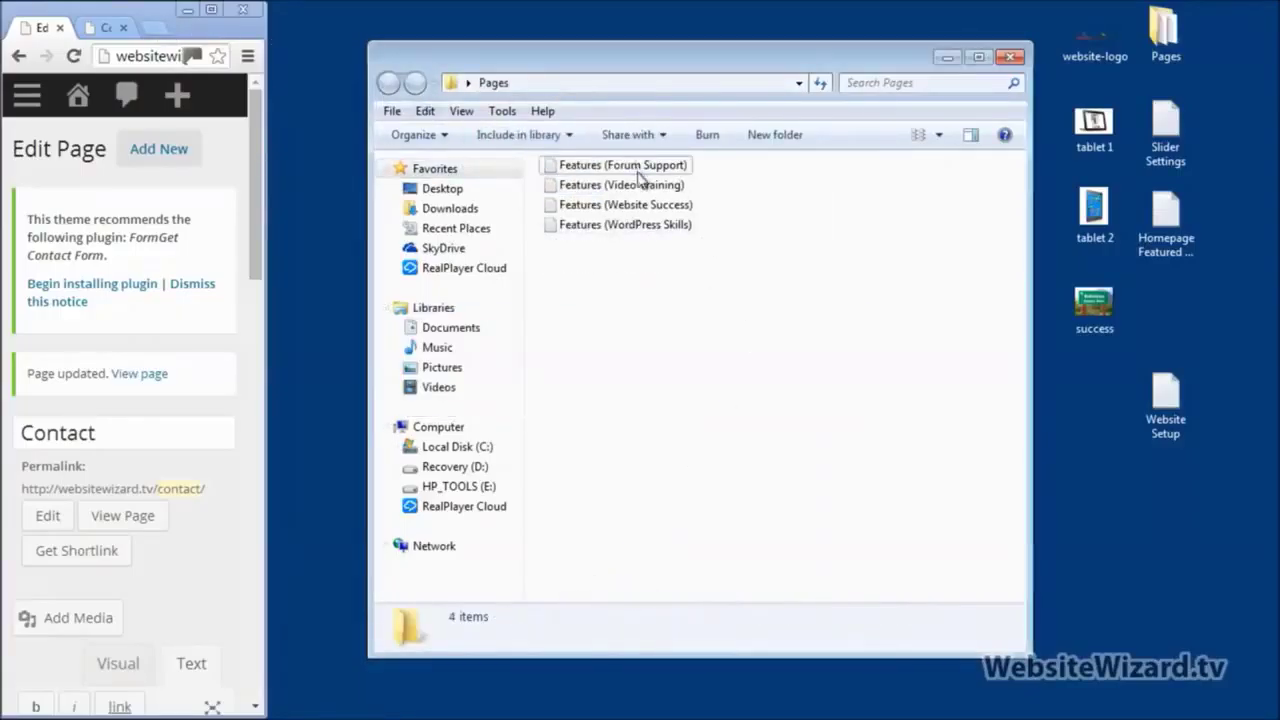
Step: Bring the browser forward and back to its narrow size, then go through the Features files one by one
{"action": "left_click", "coordinate": [209, 14]}
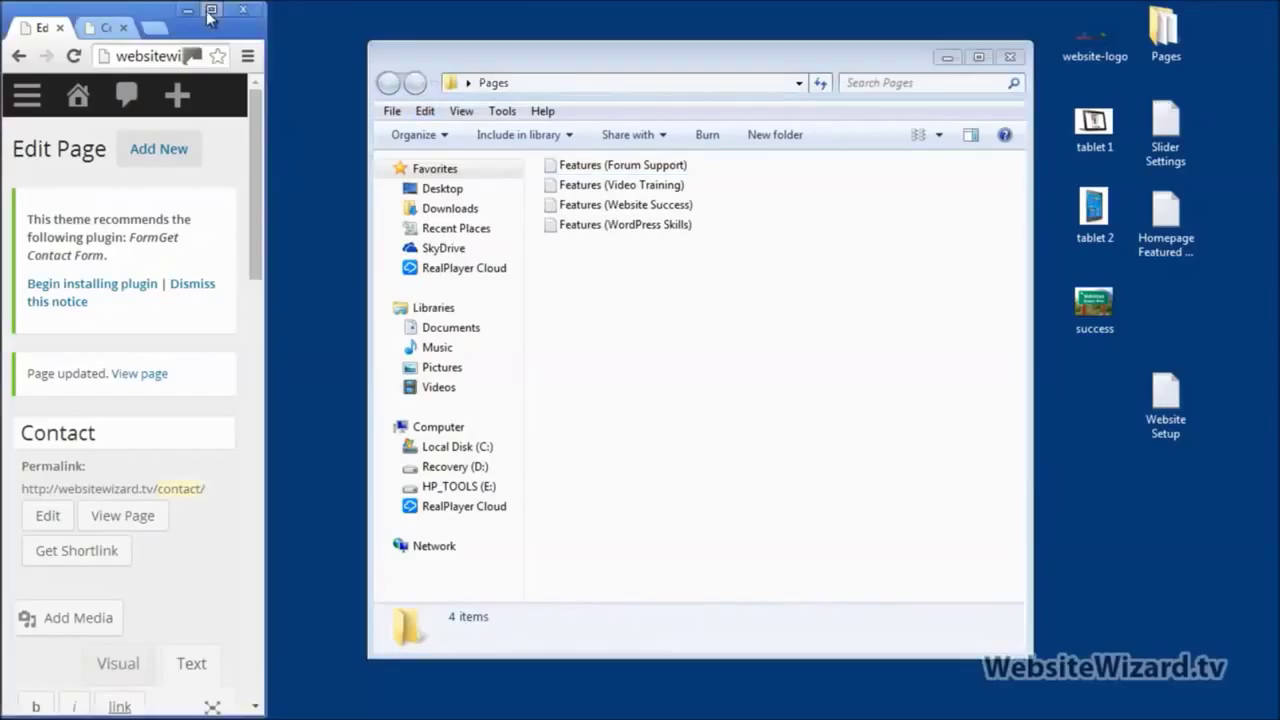
{"action": "left_click", "coordinate": [210, 12]}
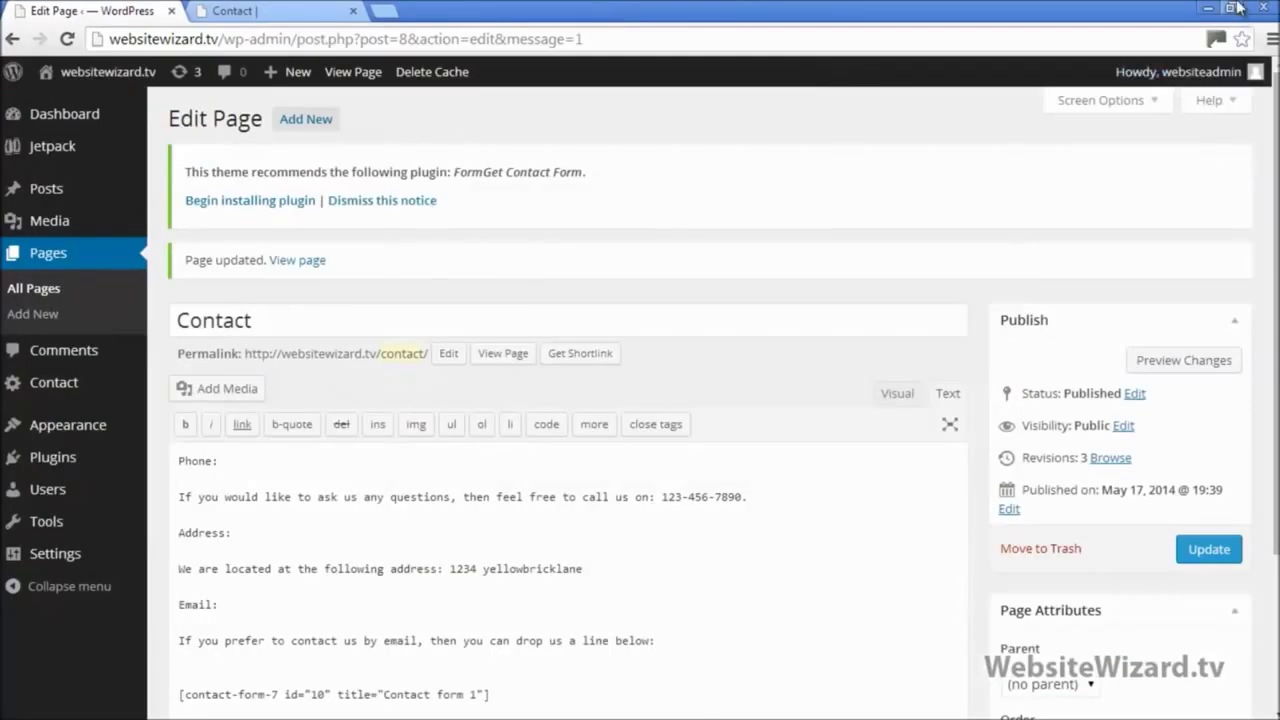
{"action": "left_click", "coordinate": [1238, 8]}
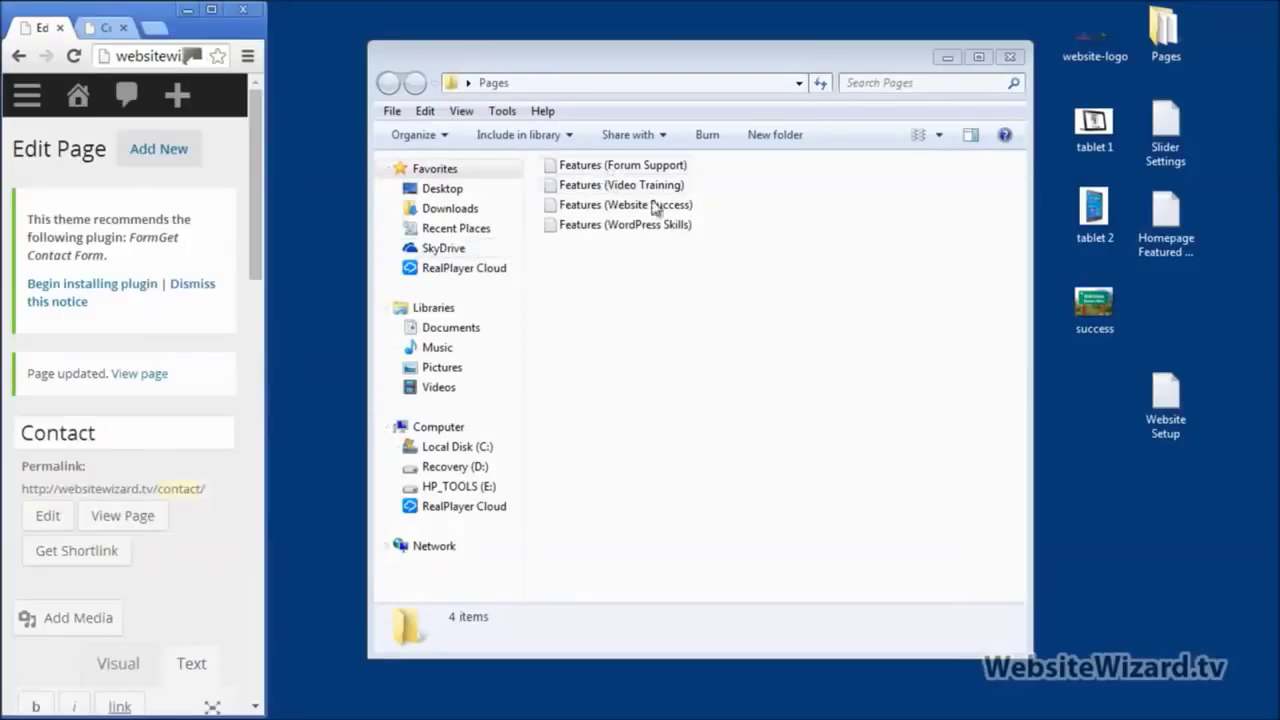
{"action": "left_click", "coordinate": [650, 168]}
{"action": "left_click", "coordinate": [660, 187]}
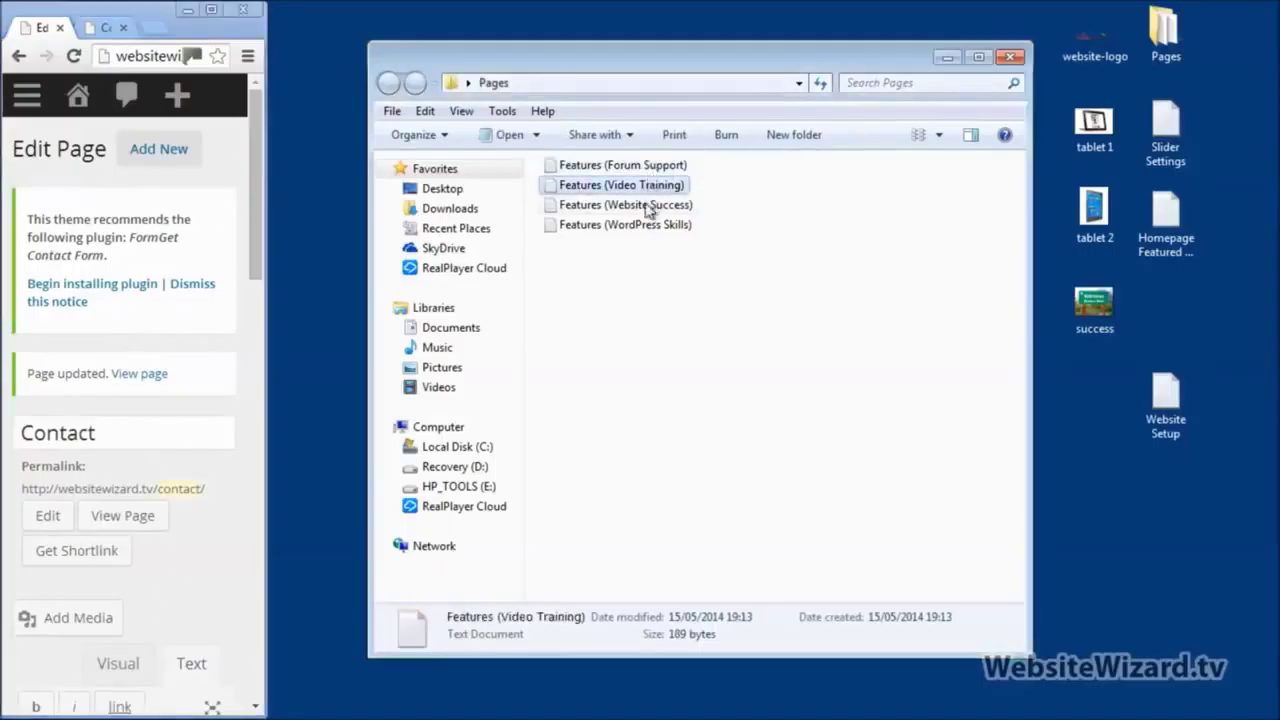
{"action": "left_click", "coordinate": [648, 207]}
{"action": "left_click", "coordinate": [640, 226]}
Step: Select all four Features files together in Pages, then clear the selection
{"action": "left_click", "coordinate": [645, 168]}
{"action": "left_click", "coordinate": [641, 188]}
{"action": "left_click", "coordinate": [638, 214]}
{"action": "left_click", "coordinate": [626, 202]}
{"action": "left_click", "coordinate": [628, 226]}
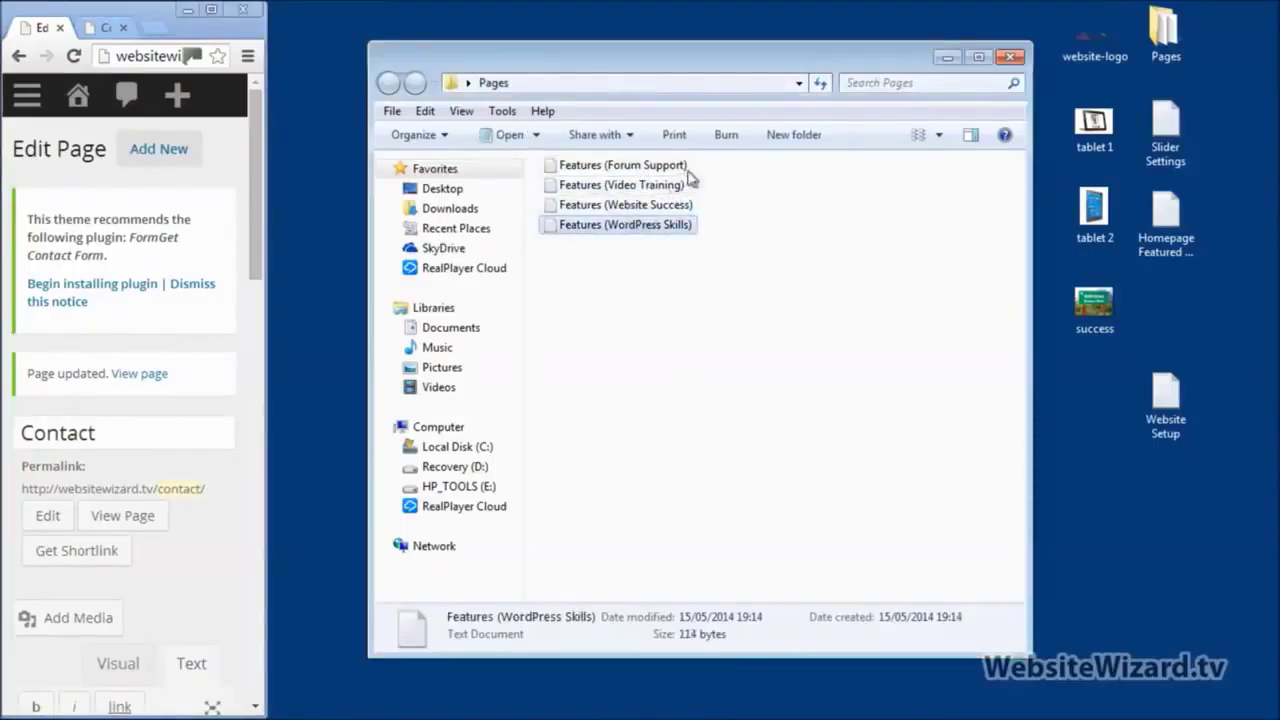
{"action": "left_click_drag", "start_coordinate": [708, 164], "coordinate": [636, 232]}
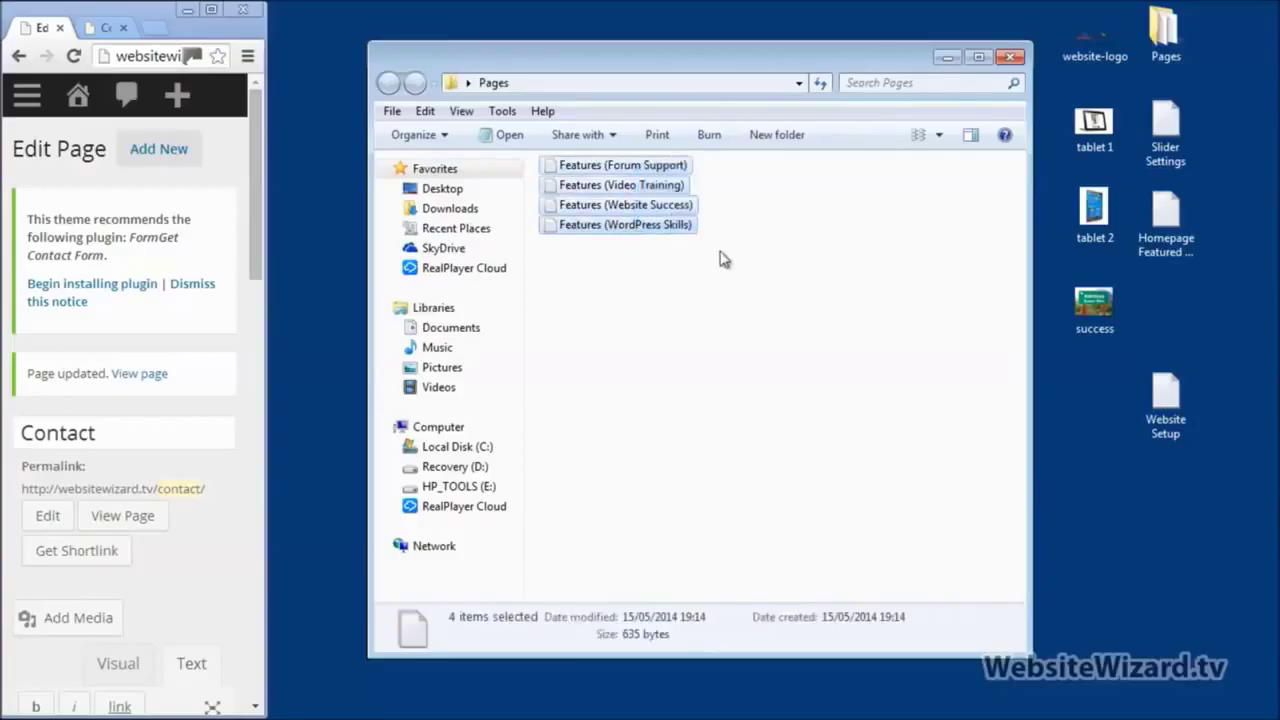
{"action": "left_click", "coordinate": [724, 259]}
{"action": "left_click_drag", "start_coordinate": [728, 158], "coordinate": [545, 238]}
{"action": "left_click", "coordinate": [800, 222]}
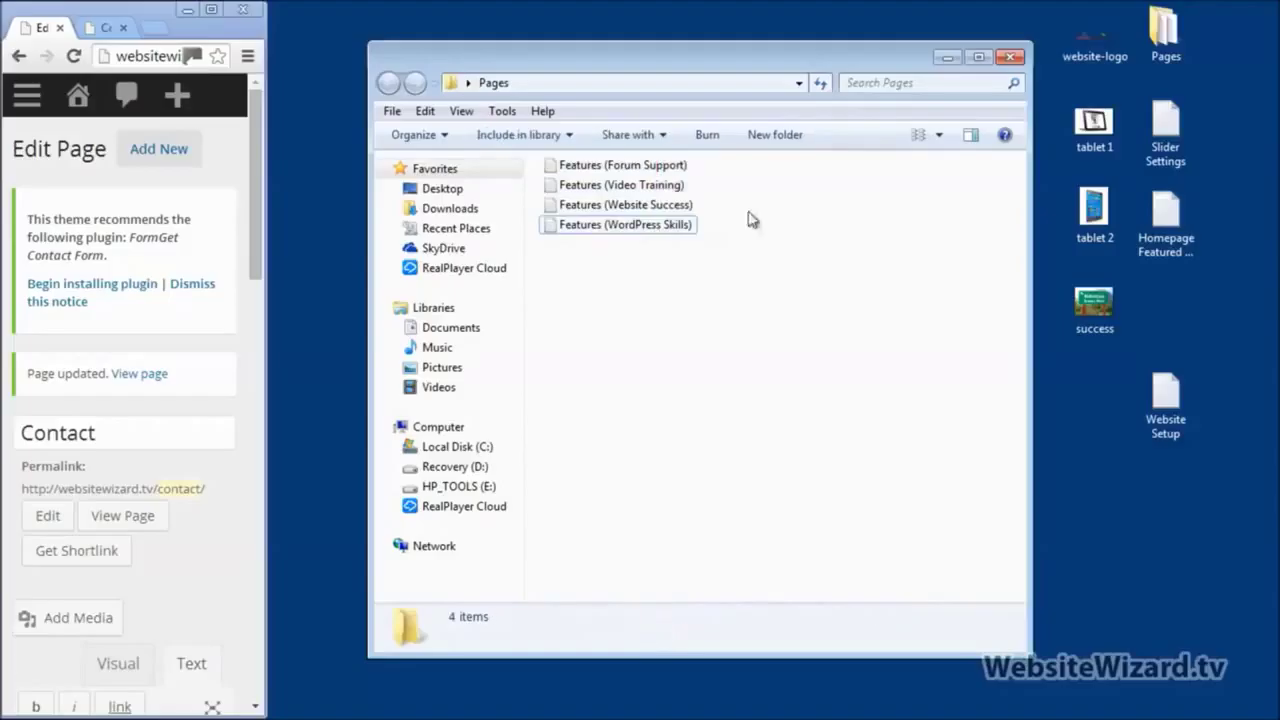
Step: Load the live homepage from the Contact tab and scroll through its four feature columns
{"action": "left_click", "coordinate": [212, 10]}
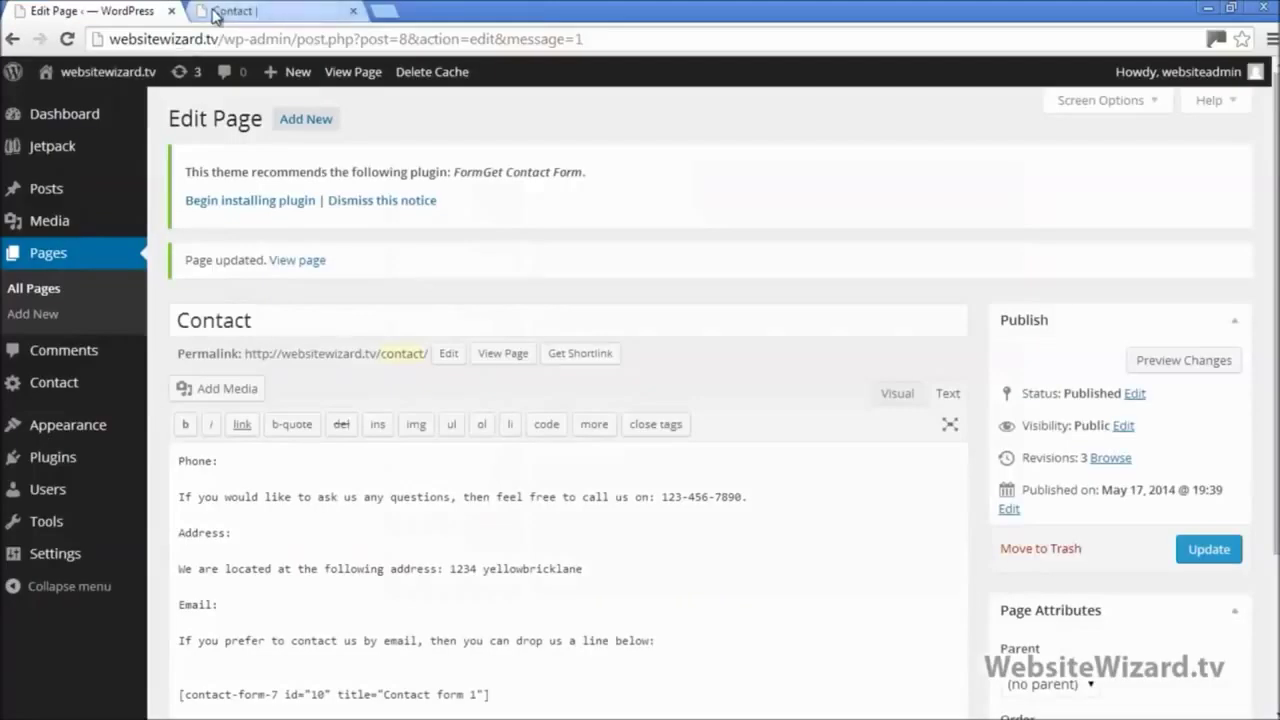
{"action": "left_click", "coordinate": [290, 11]}
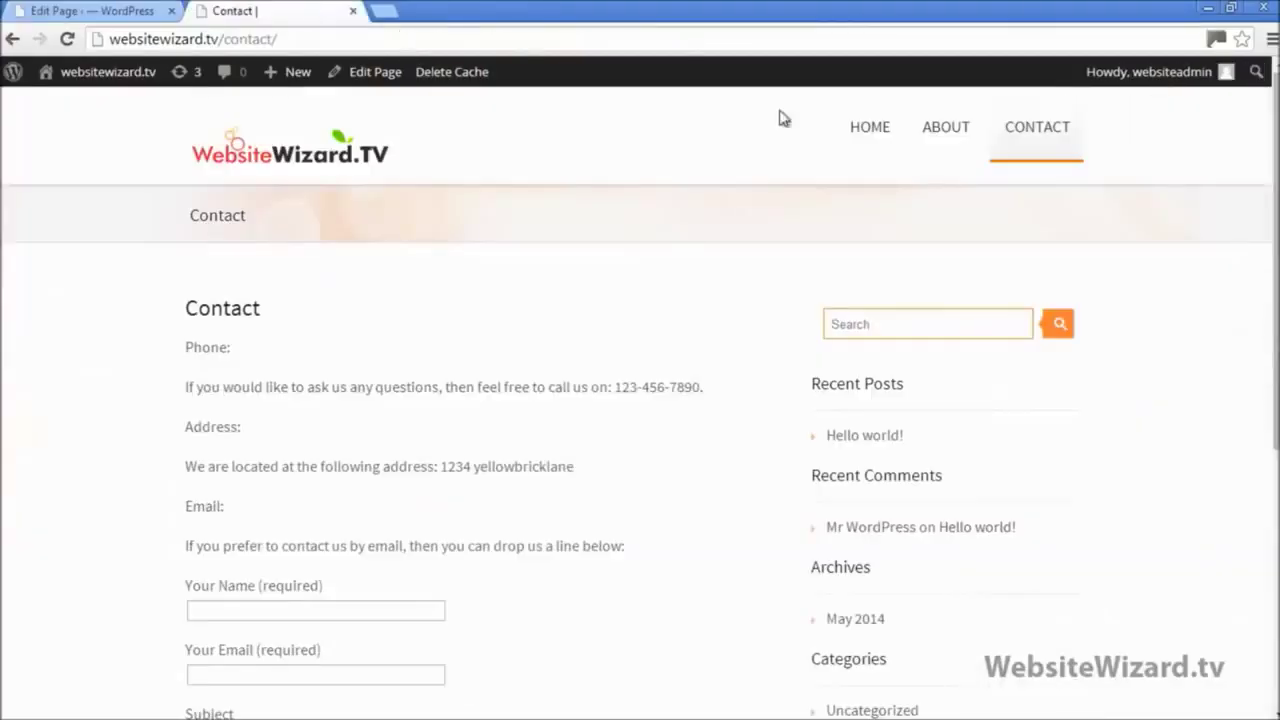
{"action": "left_click", "coordinate": [288, 162]}
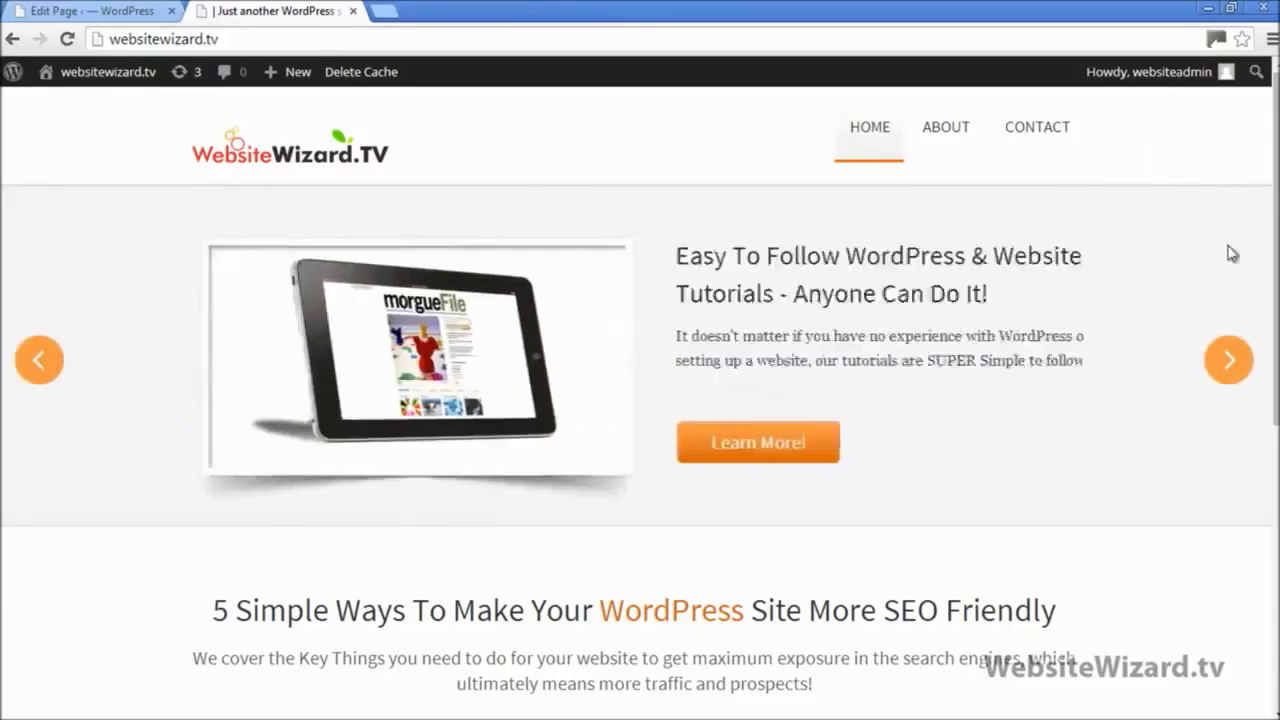
{"action": "scroll", "coordinate": [1196, 295], "scroll_direction": "down", "scroll_amount": 5}
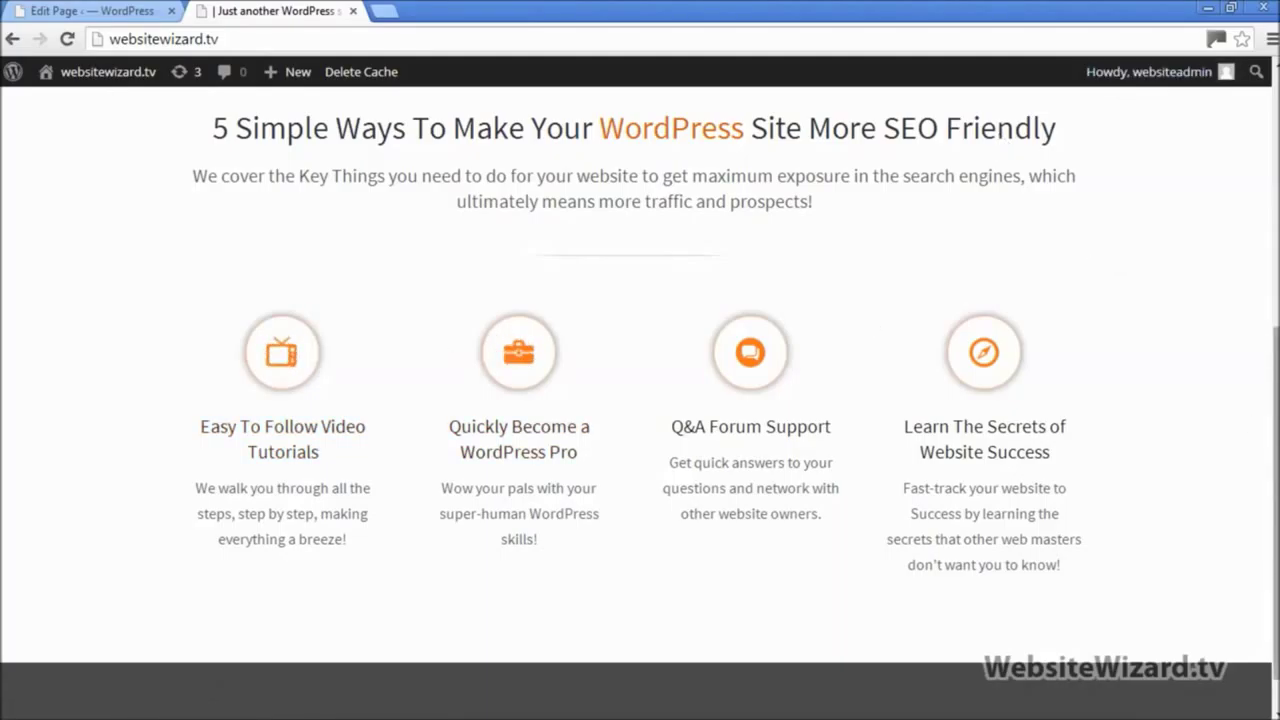
{"action": "scroll", "coordinate": [1257, 214], "scroll_direction": "up", "scroll_amount": 5}
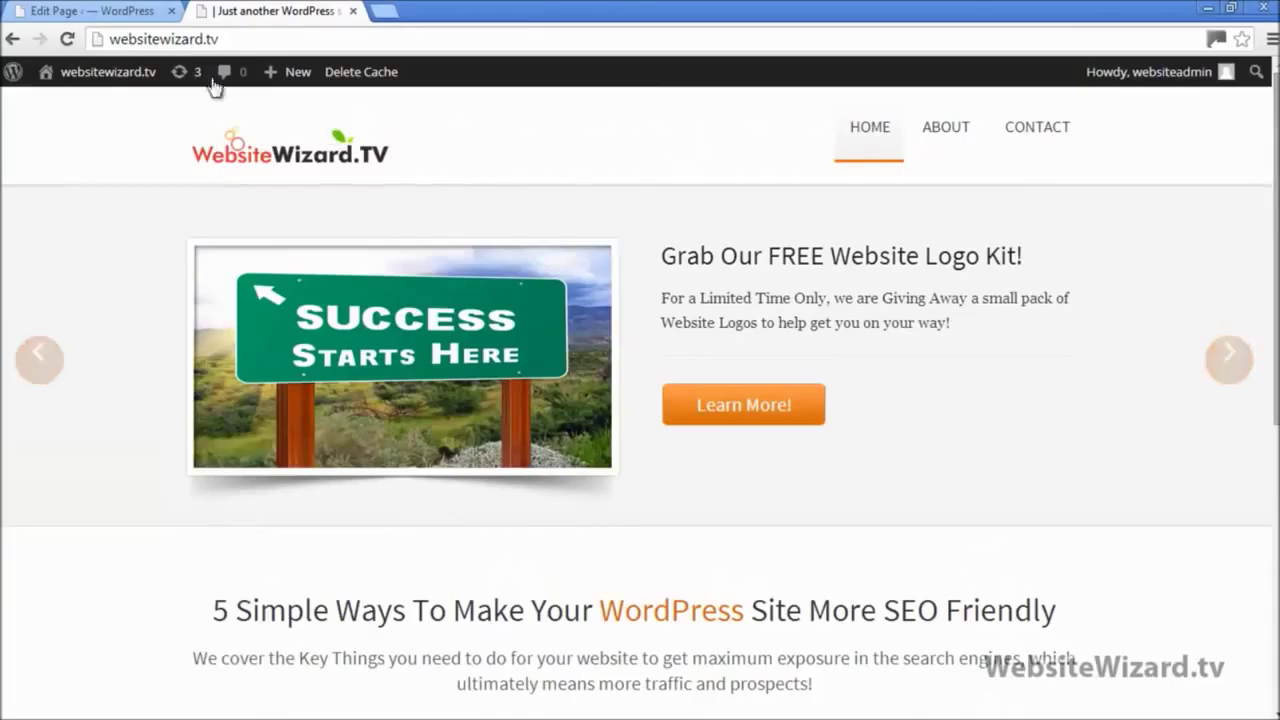
Step: Create and publish an empty page titled Features
{"action": "left_click", "coordinate": [88, 8]}
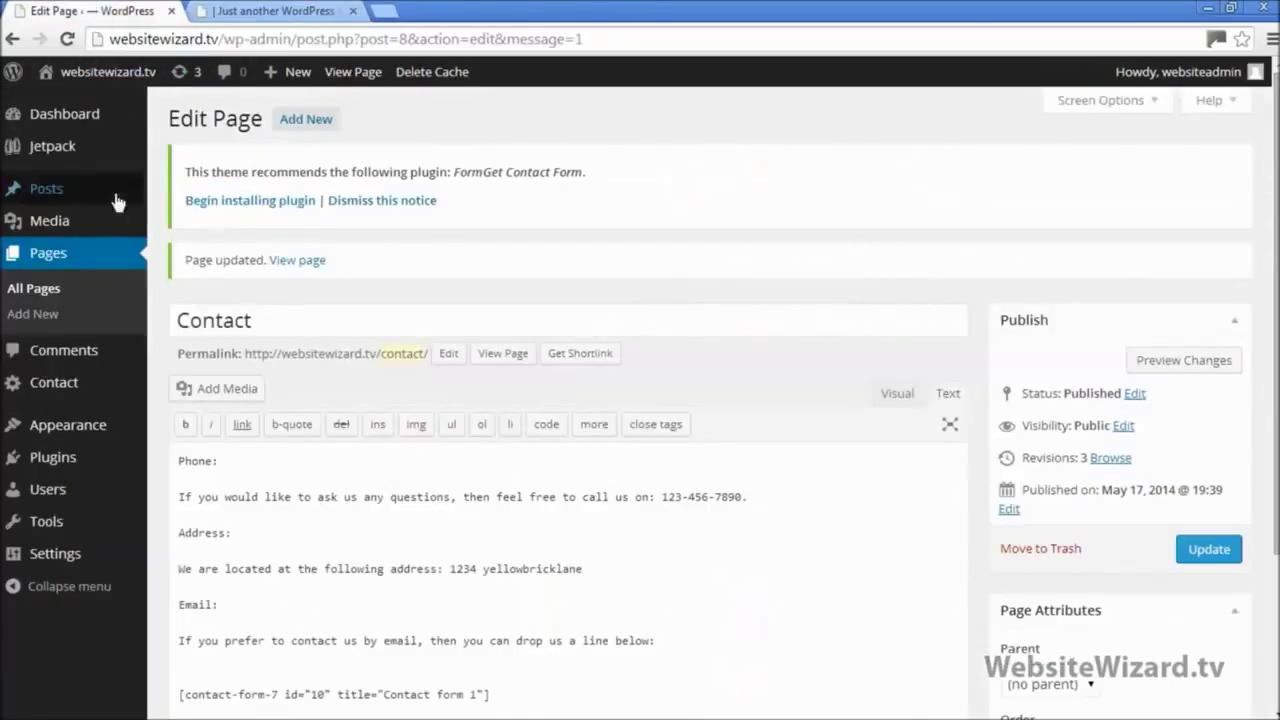
{"action": "left_click", "coordinate": [33, 314]}
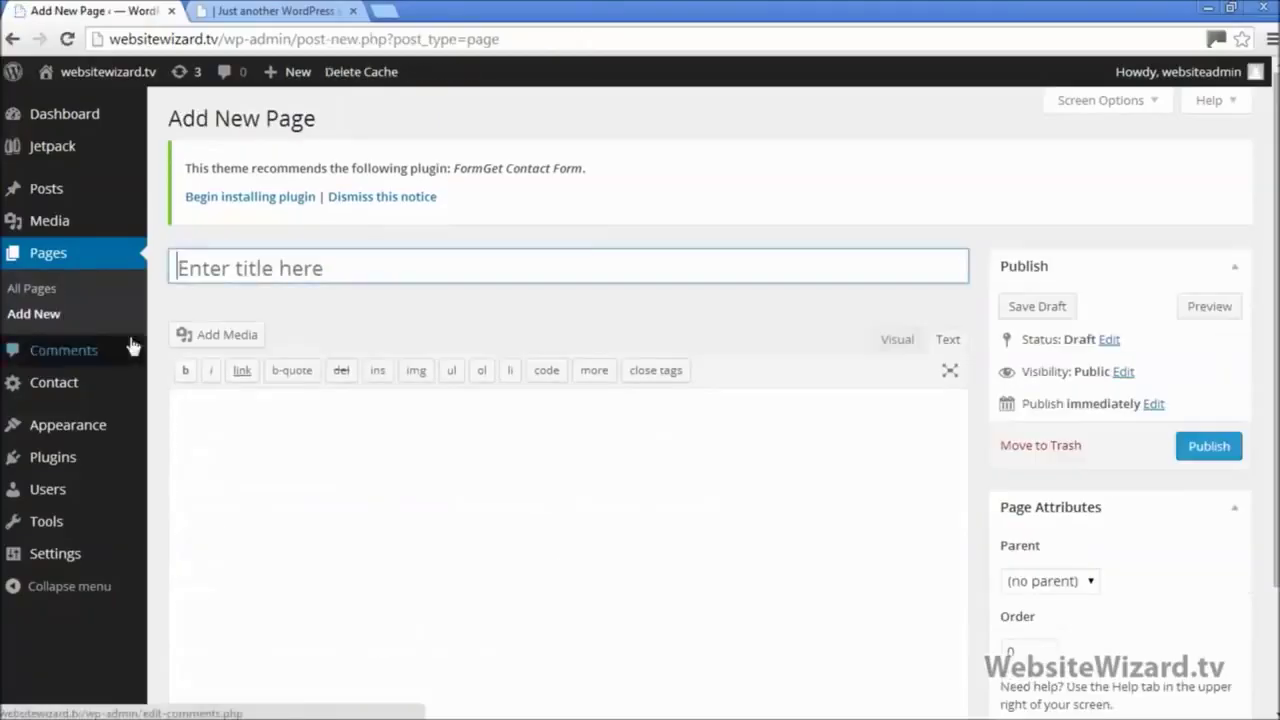
{"action": "type", "text": "Features"}
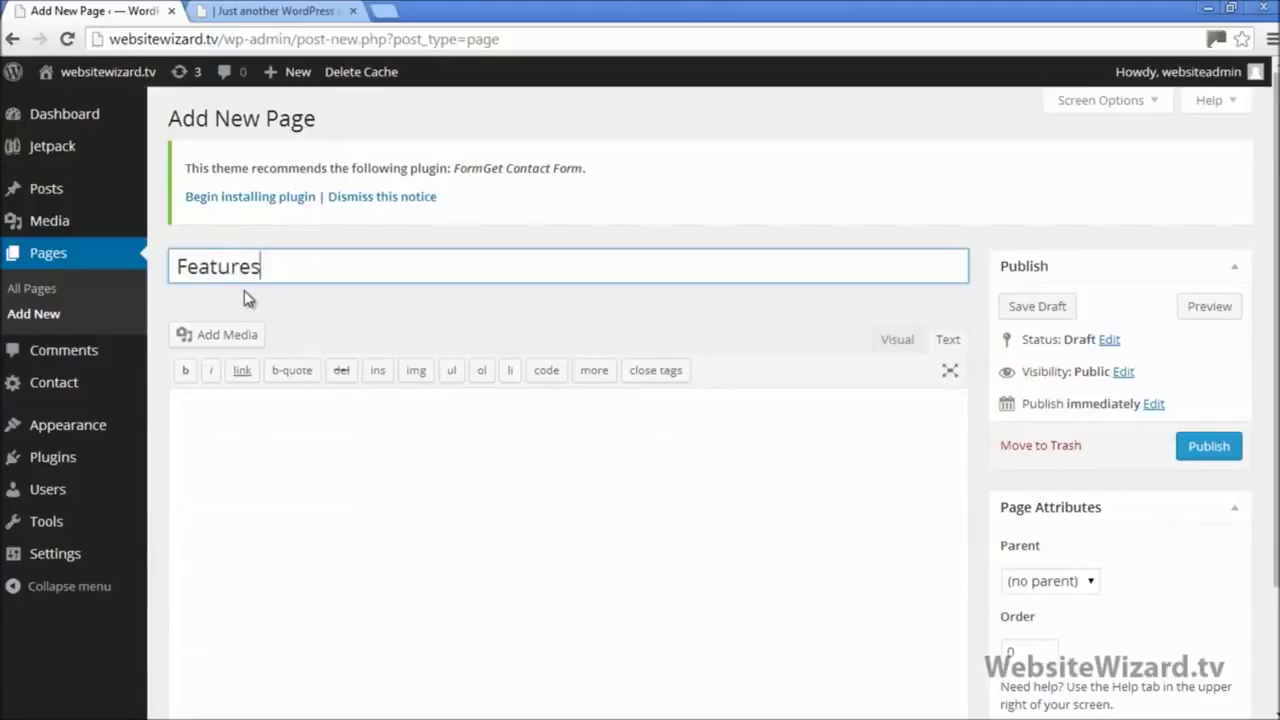
{"action": "left_click", "coordinate": [1208, 446]}
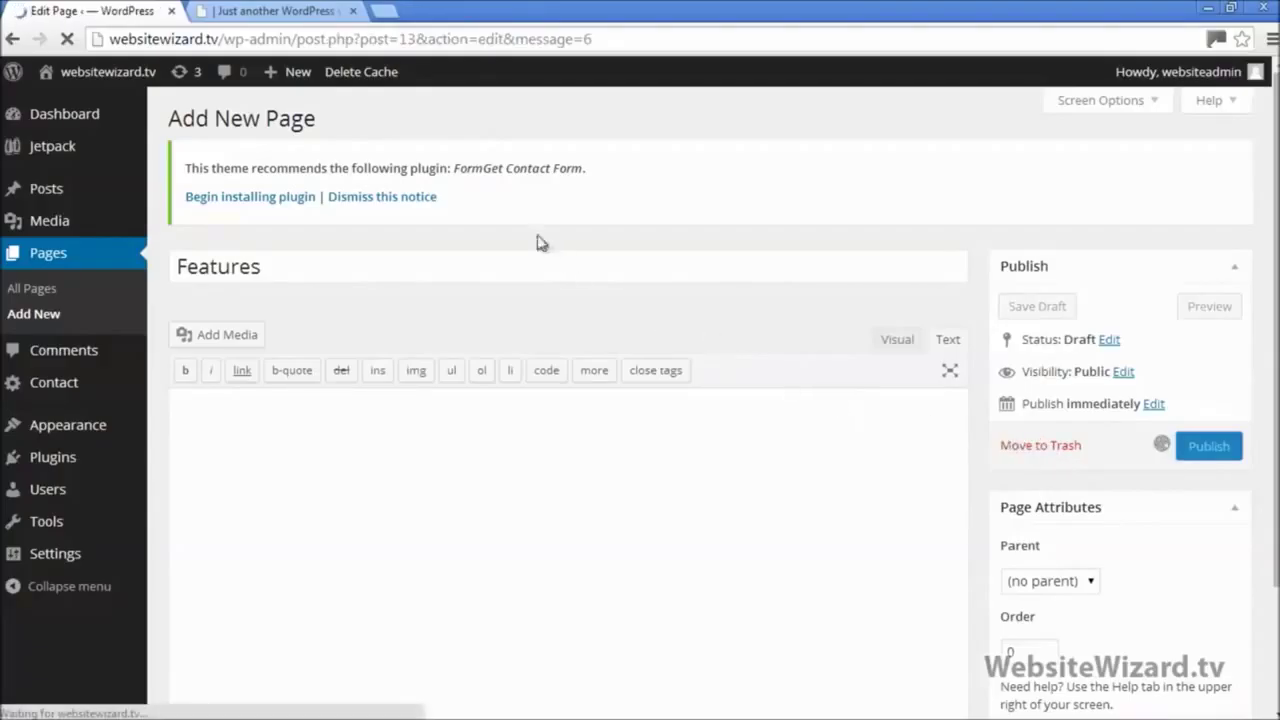
Step: Confirm the empty Features page on the reloaded live site, then start another new page
{"action": "left_click", "coordinate": [272, 11]}
{"action": "left_click", "coordinate": [66, 40]}
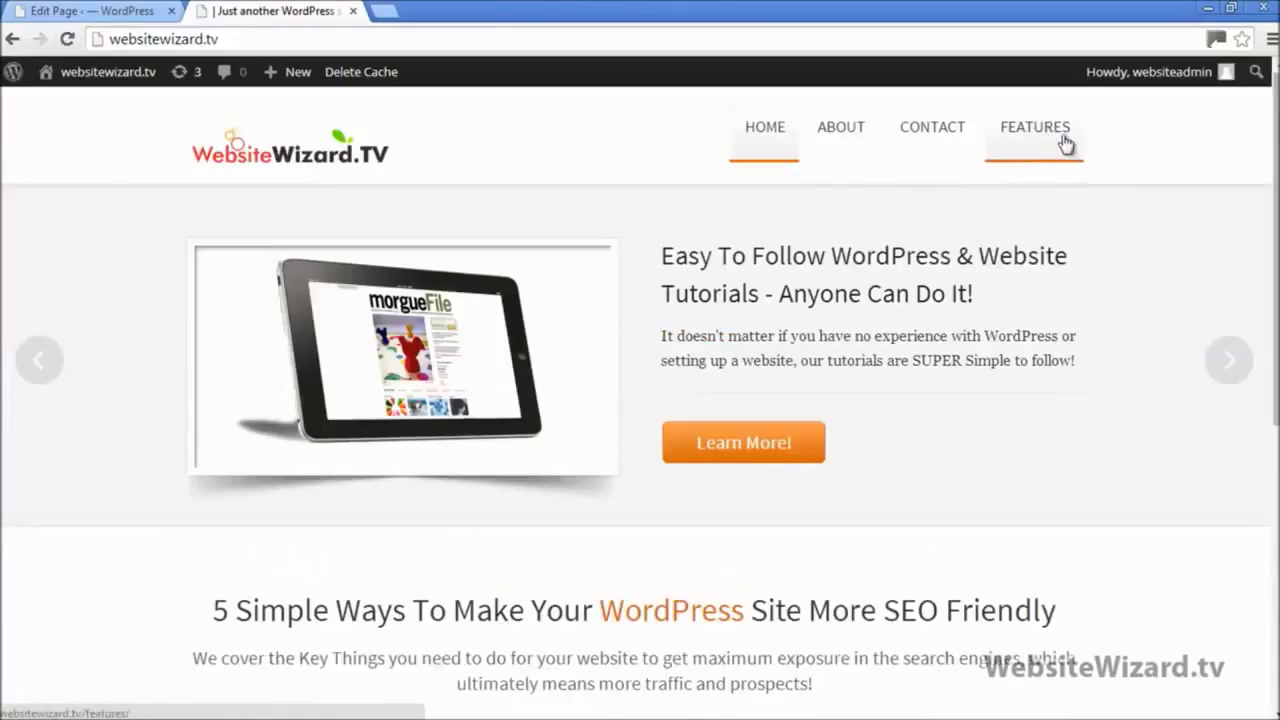
{"action": "left_click", "coordinate": [1048, 140]}
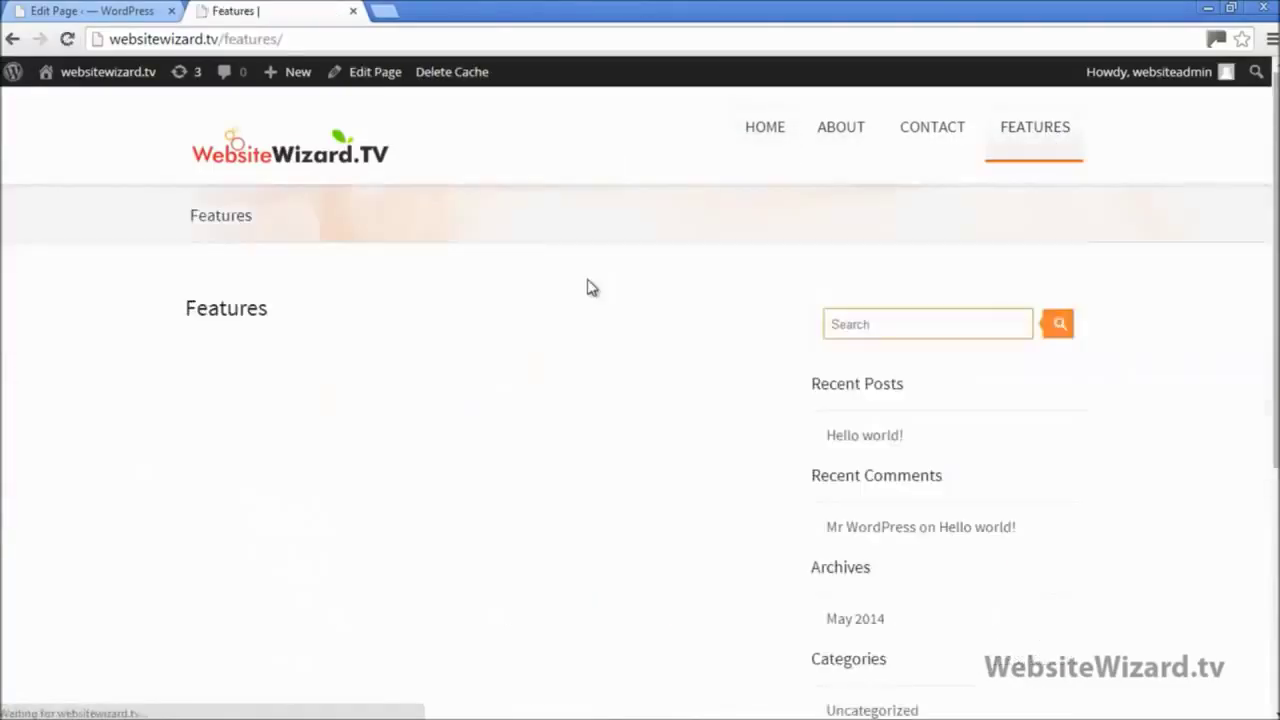
{"action": "left_click", "coordinate": [292, 162]}
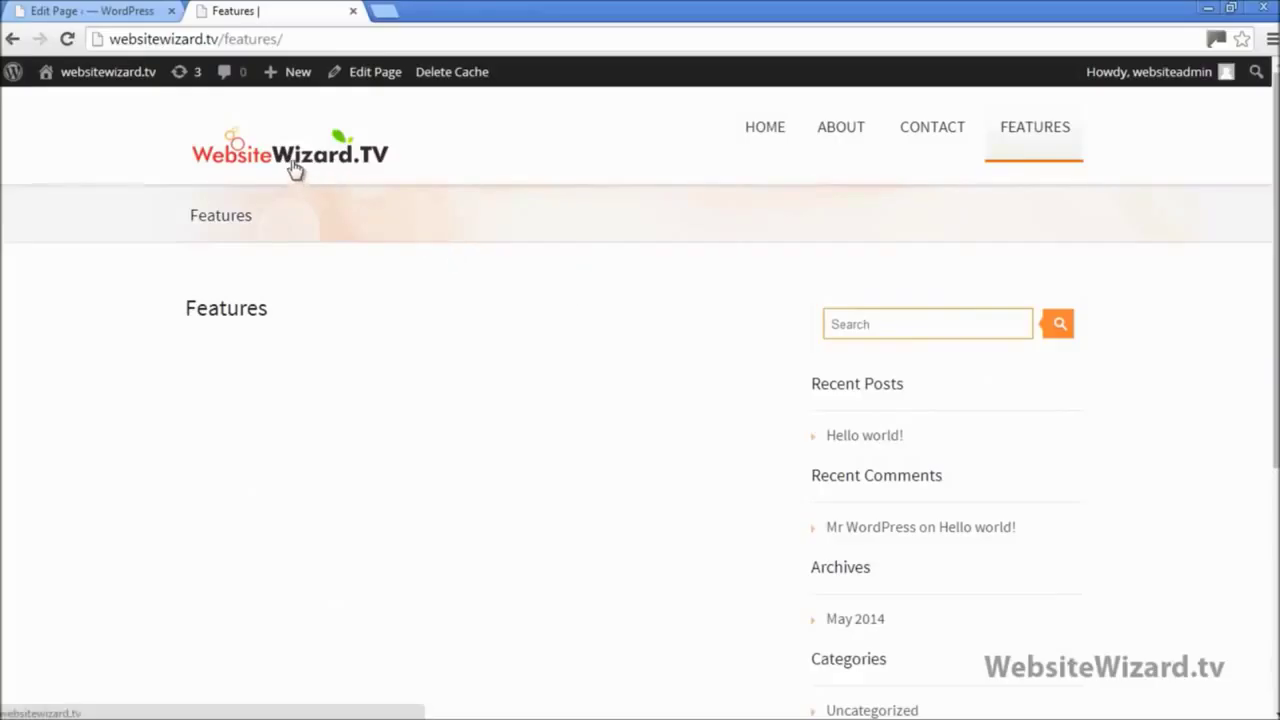
{"action": "left_click", "coordinate": [85, 11]}
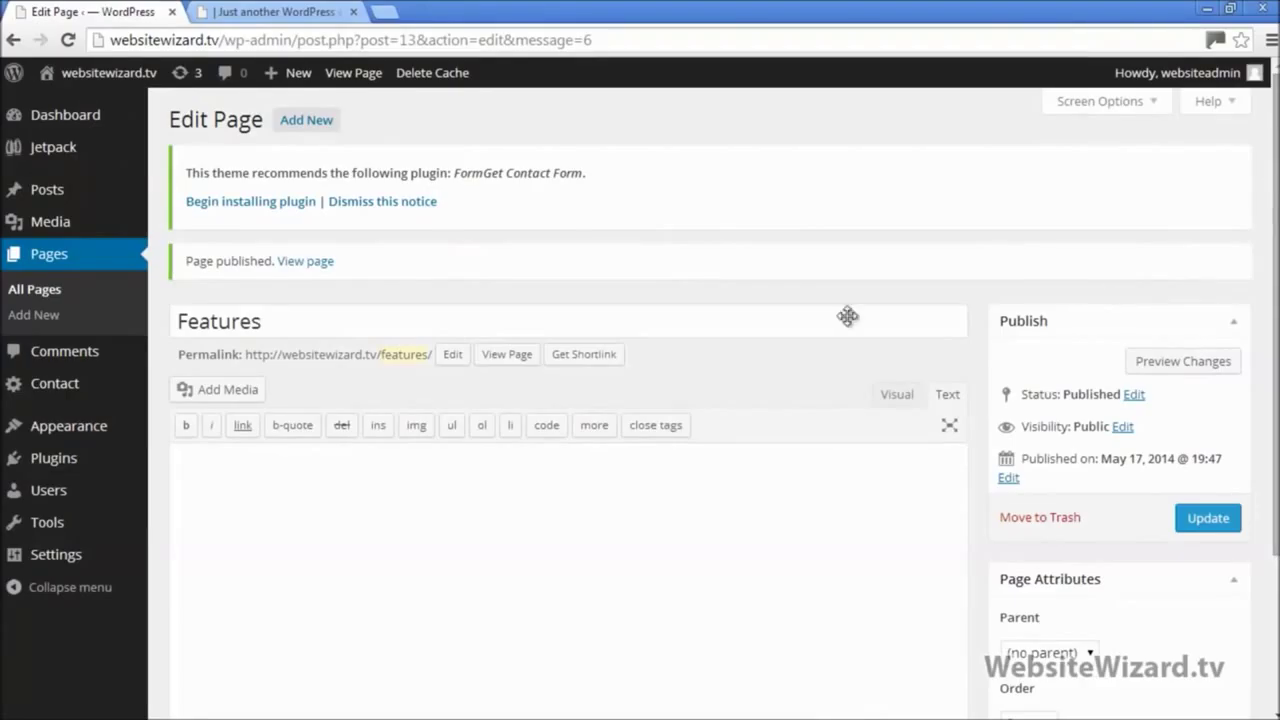
{"action": "left_click", "coordinate": [45, 313]}
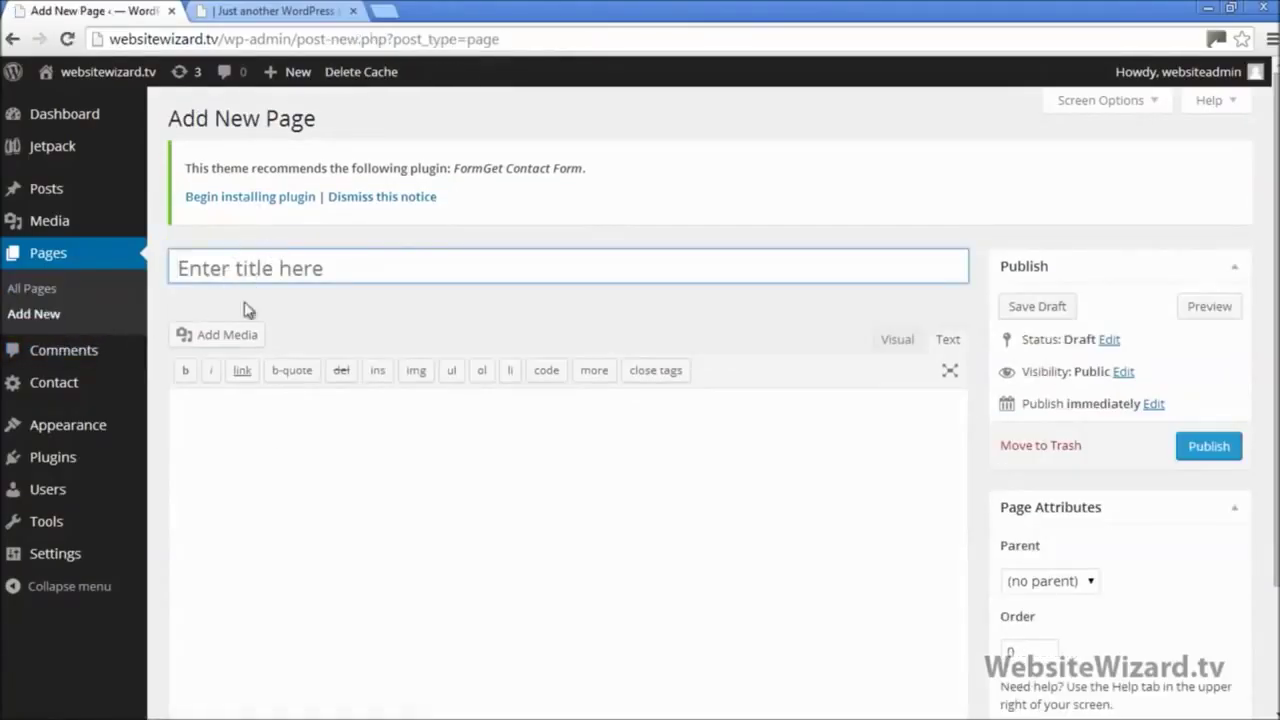
Step: Glance at the live homepage, then pick the Features (Video Training) file in the Pages folder
{"action": "left_click", "coordinate": [272, 11]}
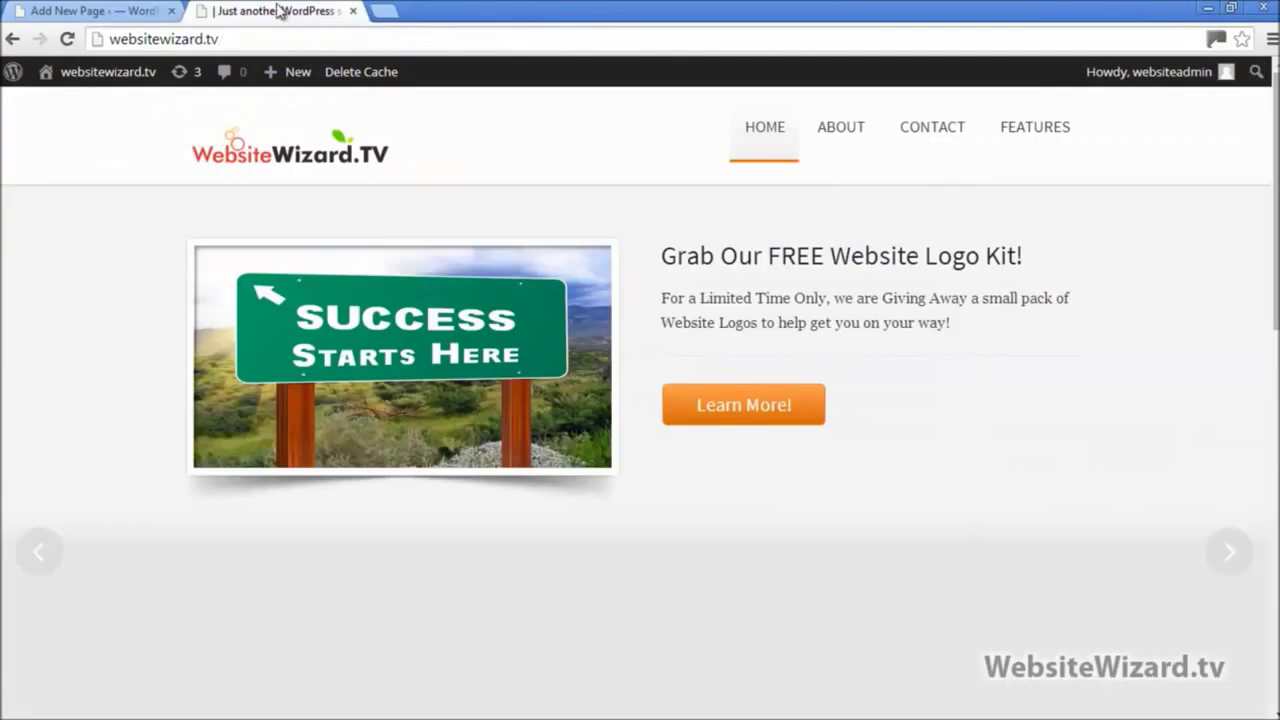
{"action": "scroll", "coordinate": [1277, 440], "scroll_direction": "down", "scroll_amount": 4}
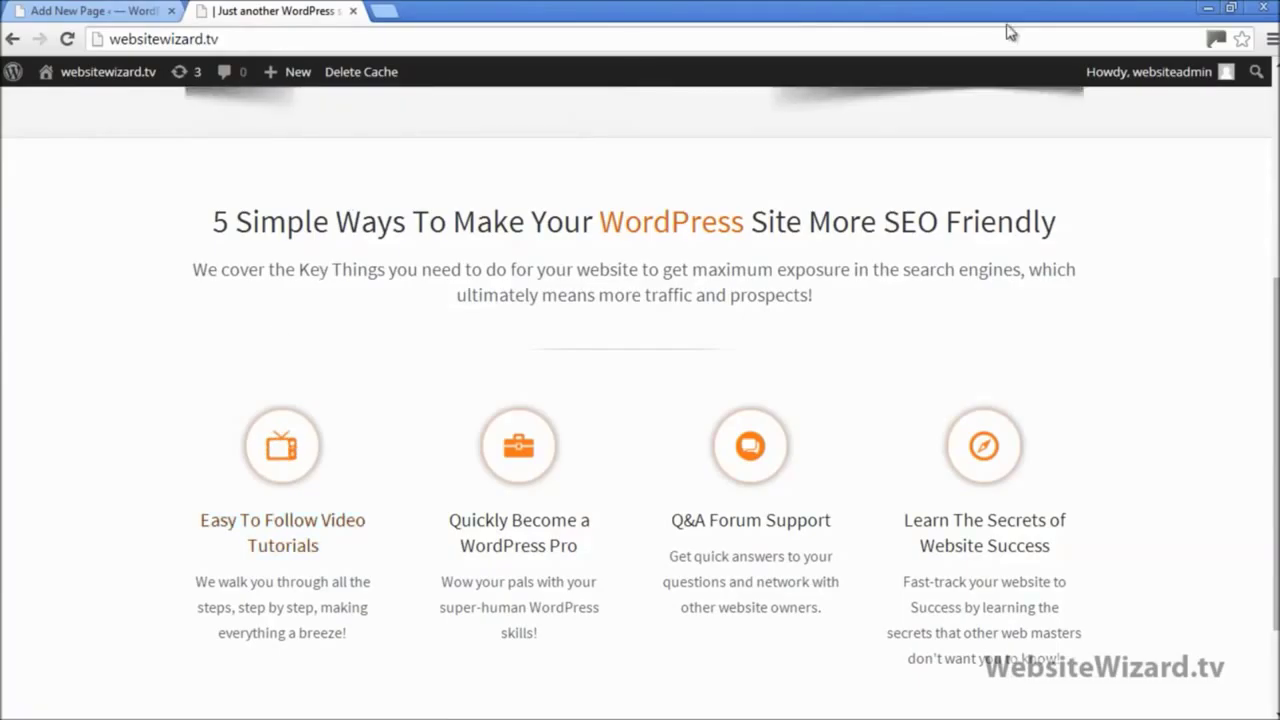
{"action": "left_click", "coordinate": [1231, 8]}
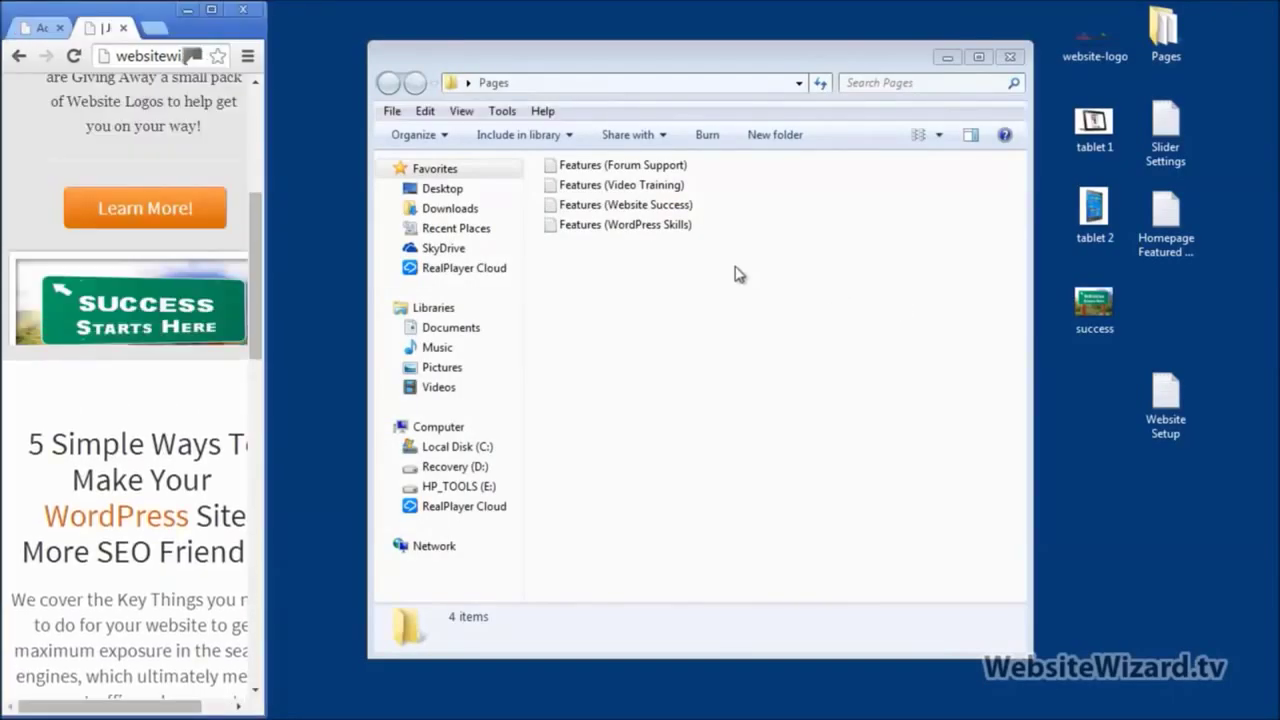
{"action": "left_click", "coordinate": [632, 188]}
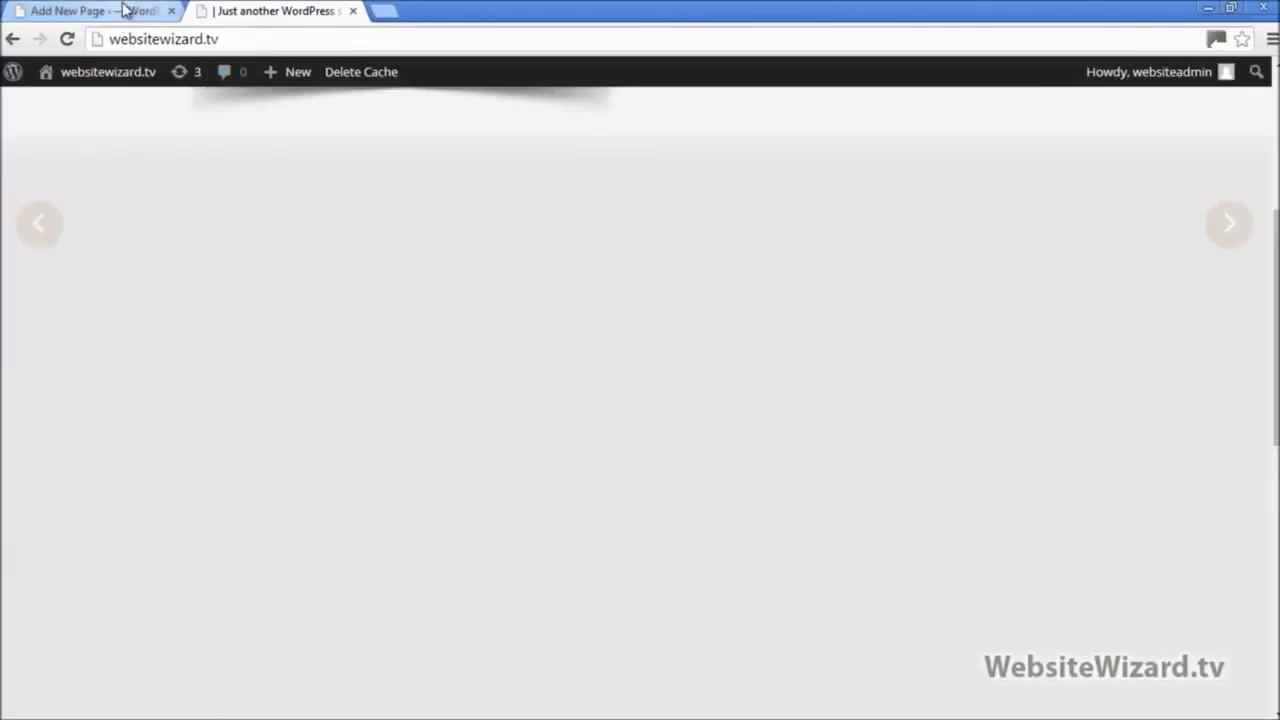
Step: Title the new page 'Video Training', then return to the top of the live homepage
{"action": "left_click", "coordinate": [123, 10]}
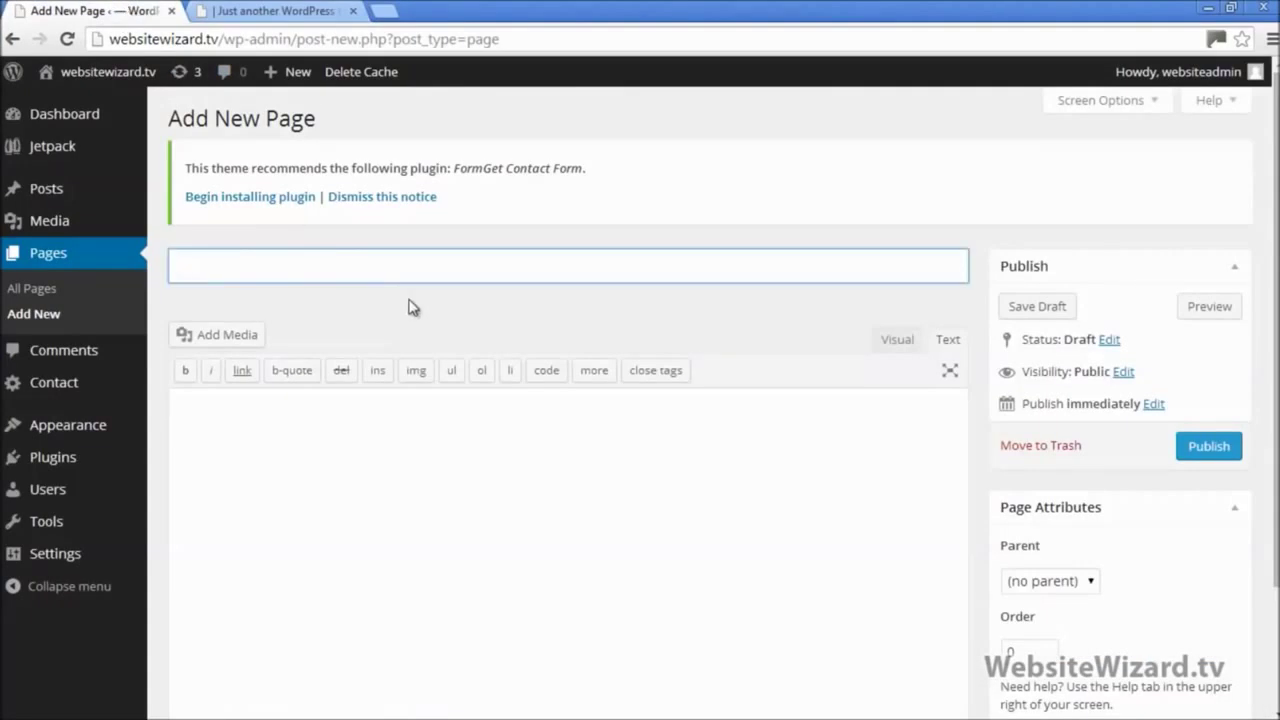
{"action": "type", "text": "Video Training"}
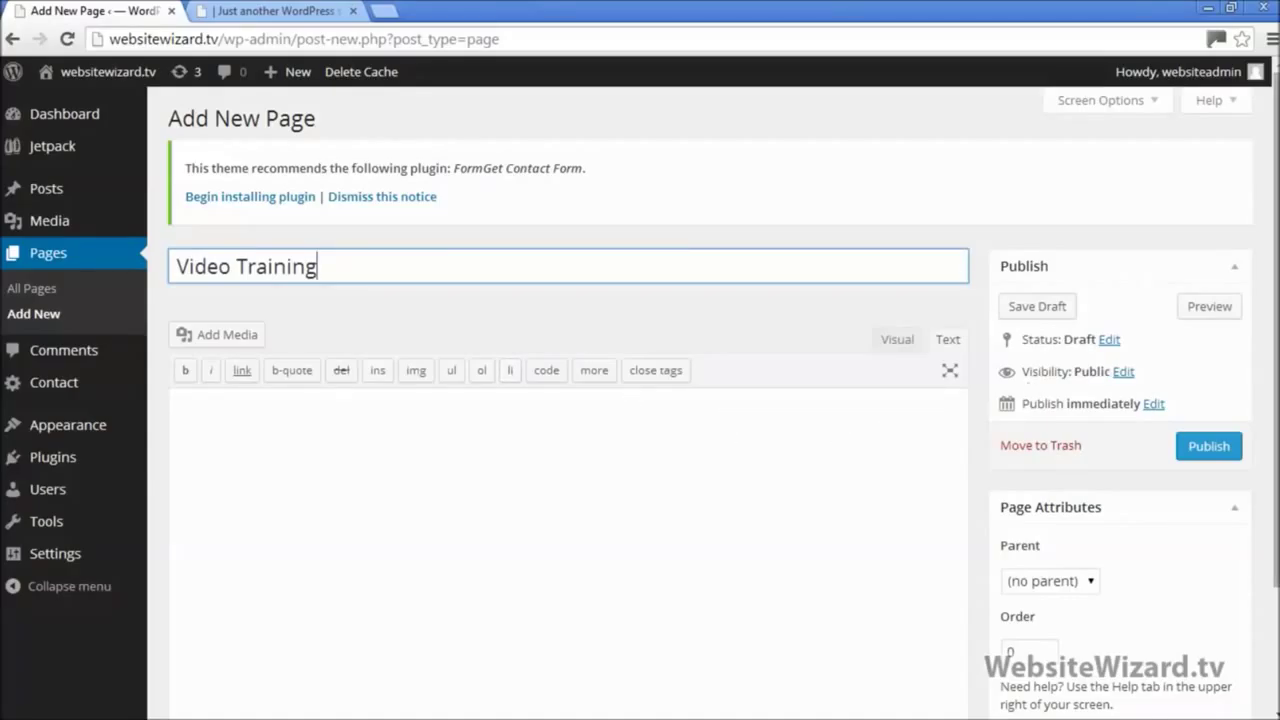
{"action": "left_click", "coordinate": [277, 10]}
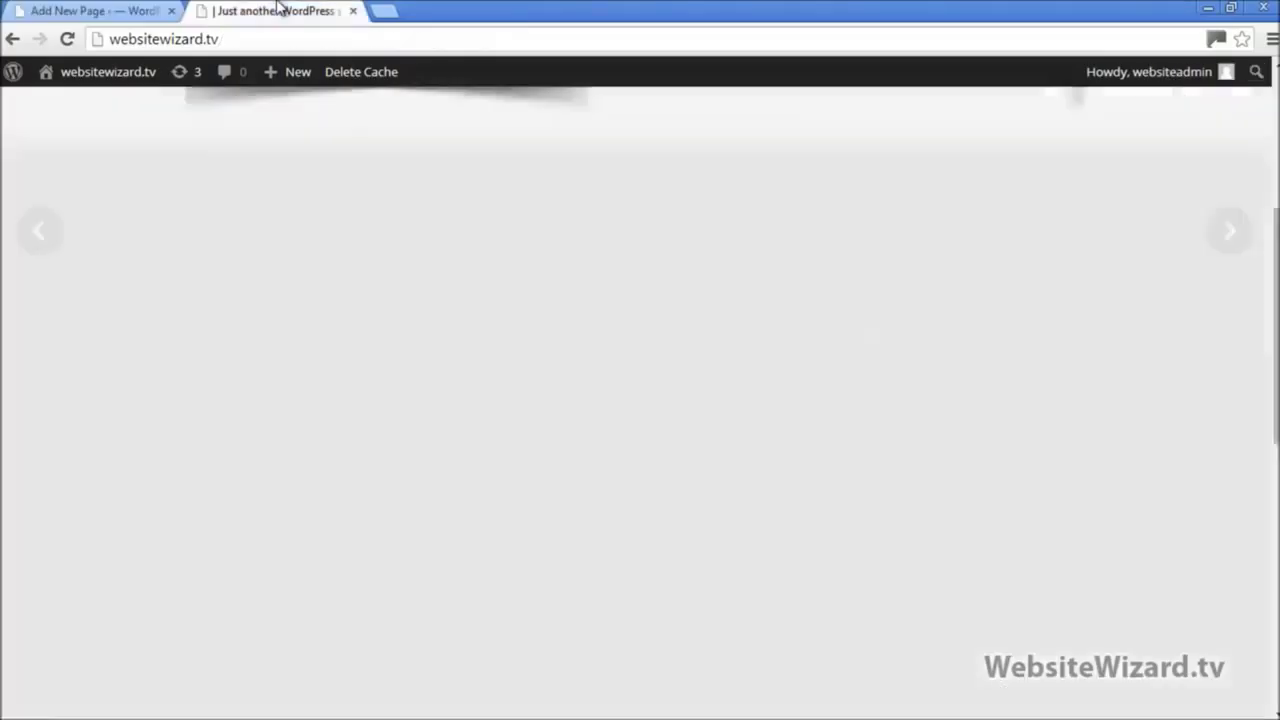
{"action": "scroll", "coordinate": [646, 212], "scroll_direction": "up", "scroll_amount": 4}
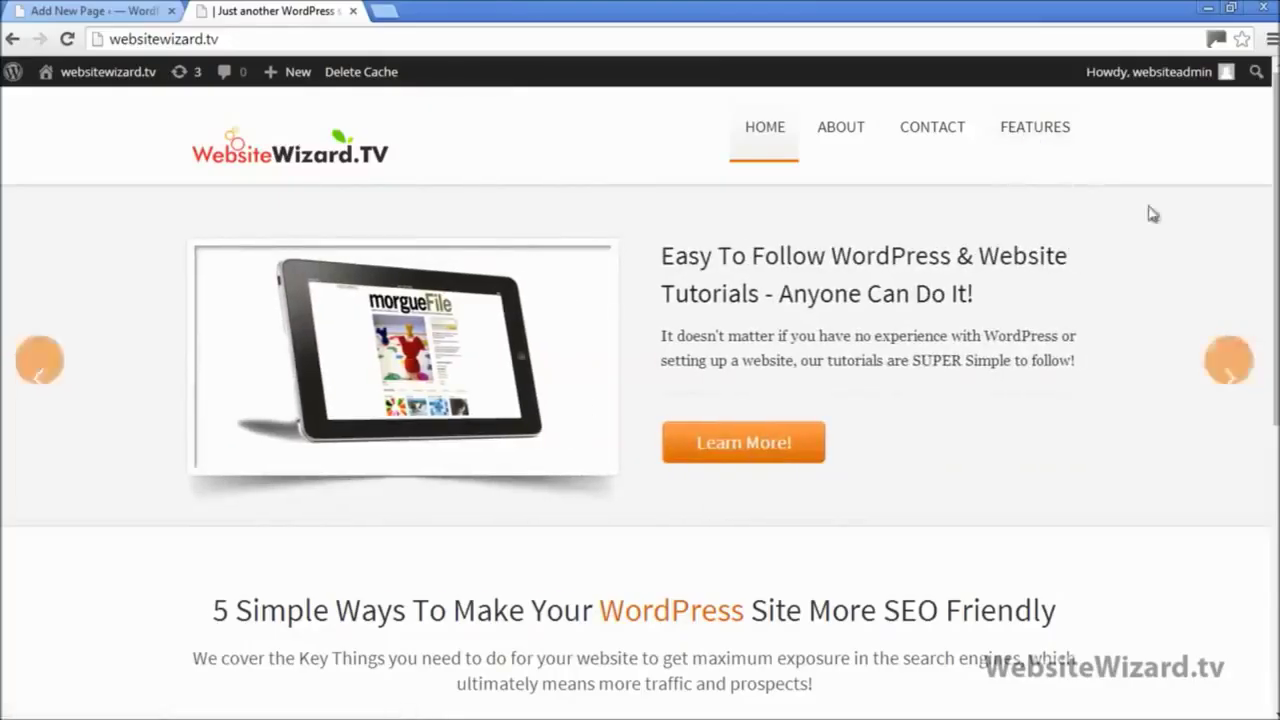
Step: Choose Features as the parent page in Page Attributes and publish 'Video Training'
{"action": "left_click", "coordinate": [95, 11]}
{"action": "left_click_drag", "start_coordinate": [334, 267], "coordinate": [173, 268]}
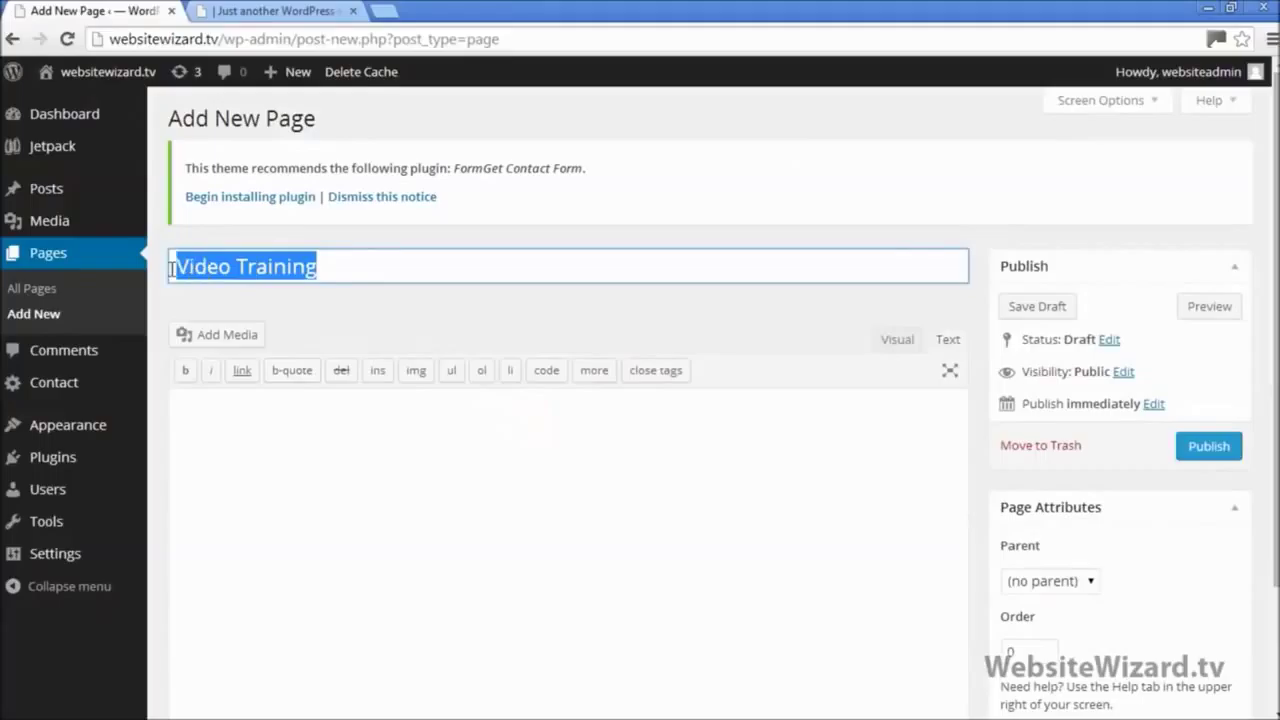
{"action": "left_click_drag", "start_coordinate": [334, 266], "coordinate": [174, 264]}
{"action": "scroll", "coordinate": [1210, 440], "scroll_direction": "down", "scroll_amount": 2}
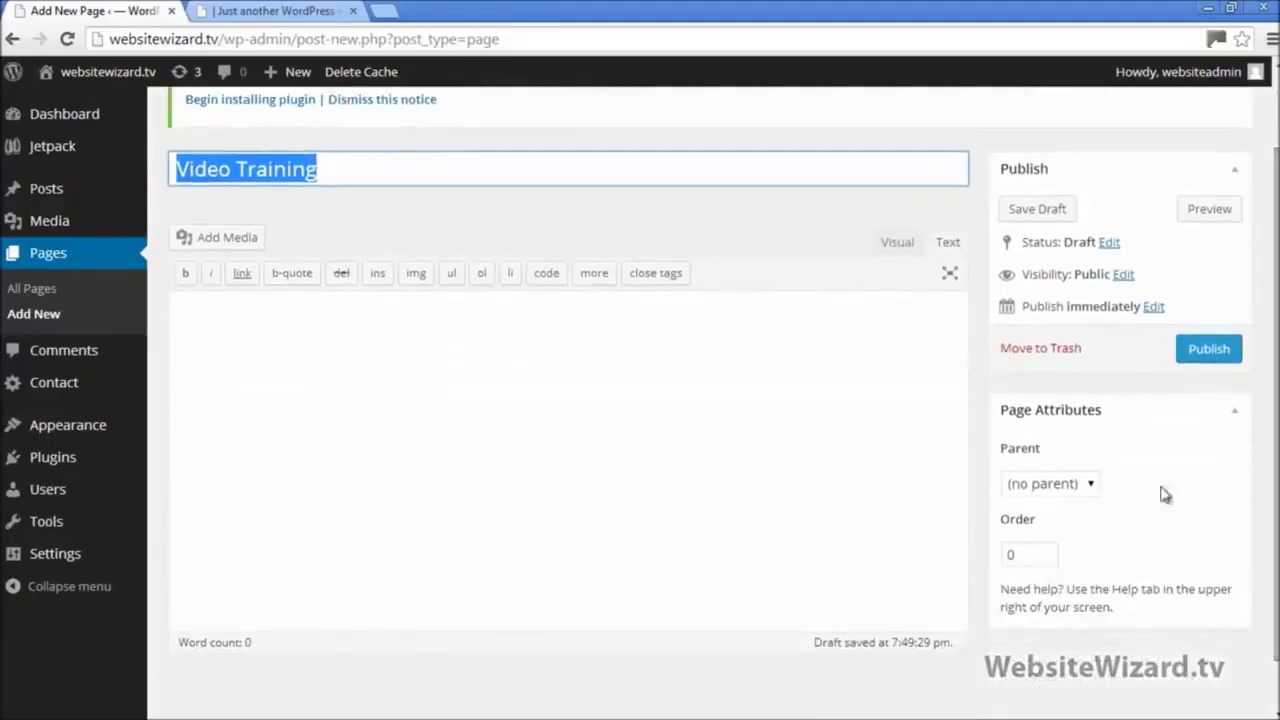
{"action": "left_click", "coordinate": [1088, 487]}
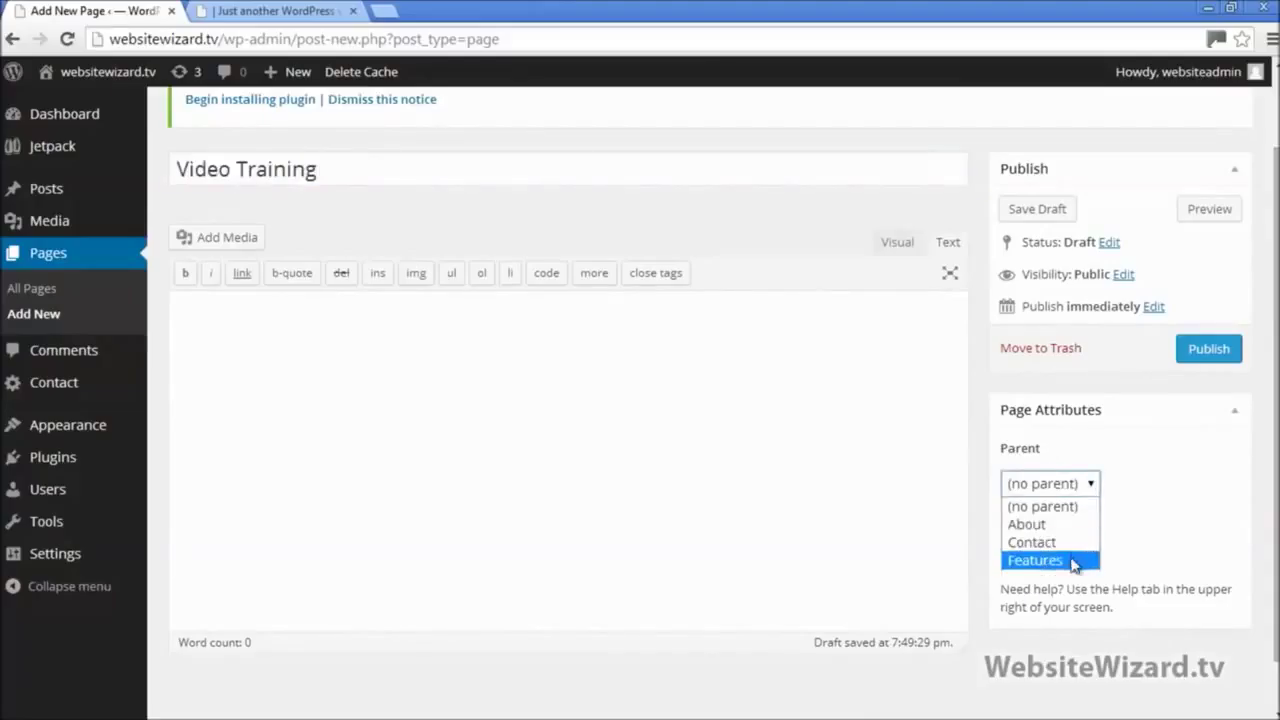
{"action": "left_click", "coordinate": [1073, 562]}
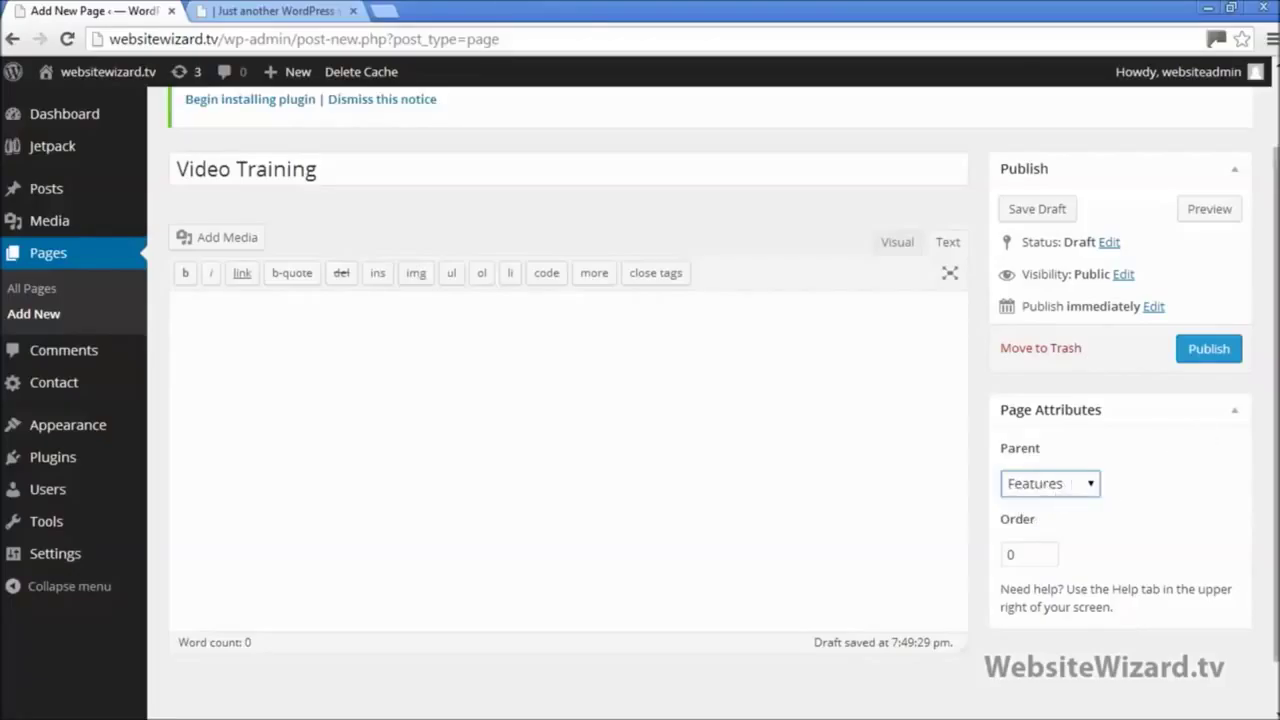
{"action": "scroll", "coordinate": [1270, 450], "scroll_direction": "up", "scroll_amount": 1}
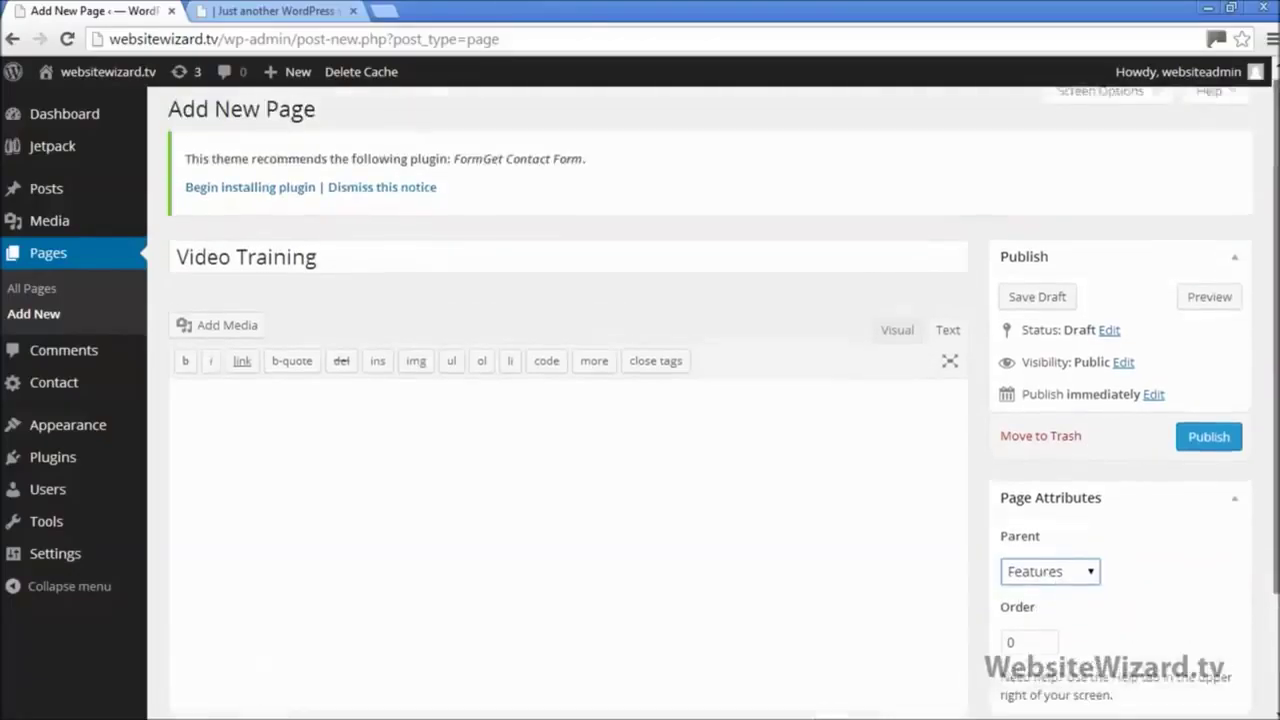
{"action": "left_click", "coordinate": [1212, 443]}
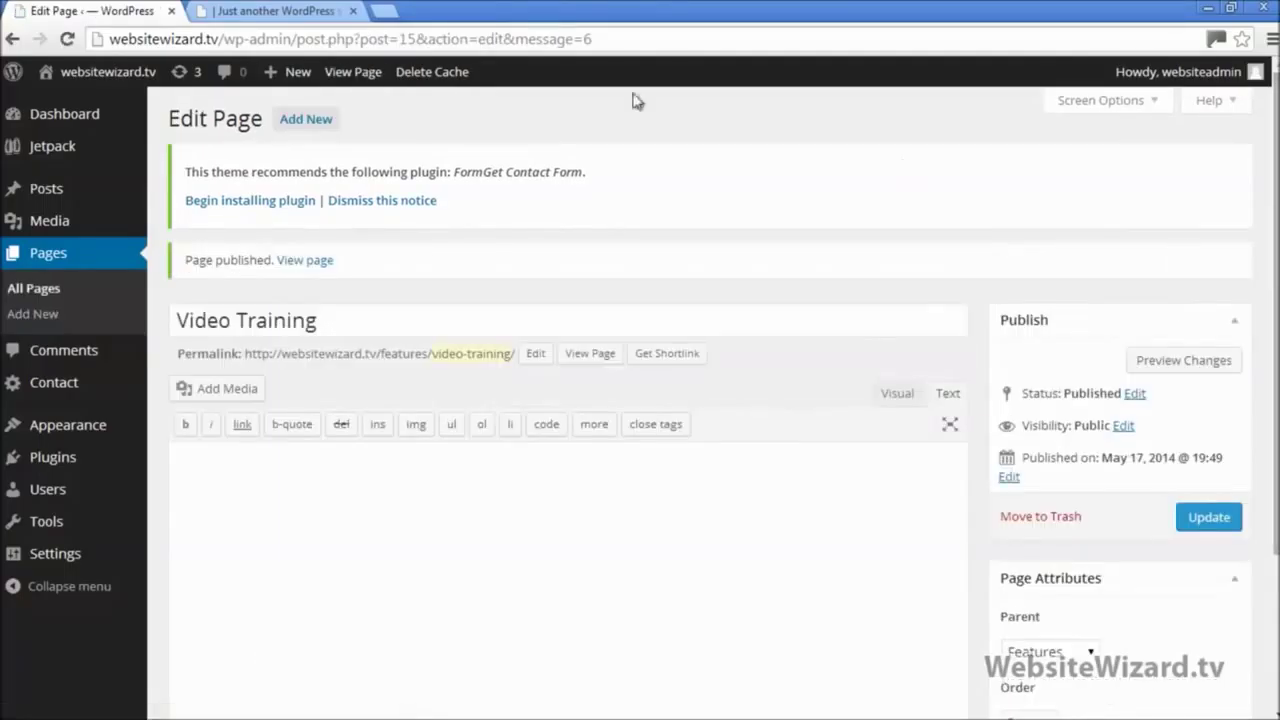
Step: Reload the live homepage to confirm Video Training is listed under the FEATURES menu, then return to the editor
{"action": "left_click", "coordinate": [290, 11]}
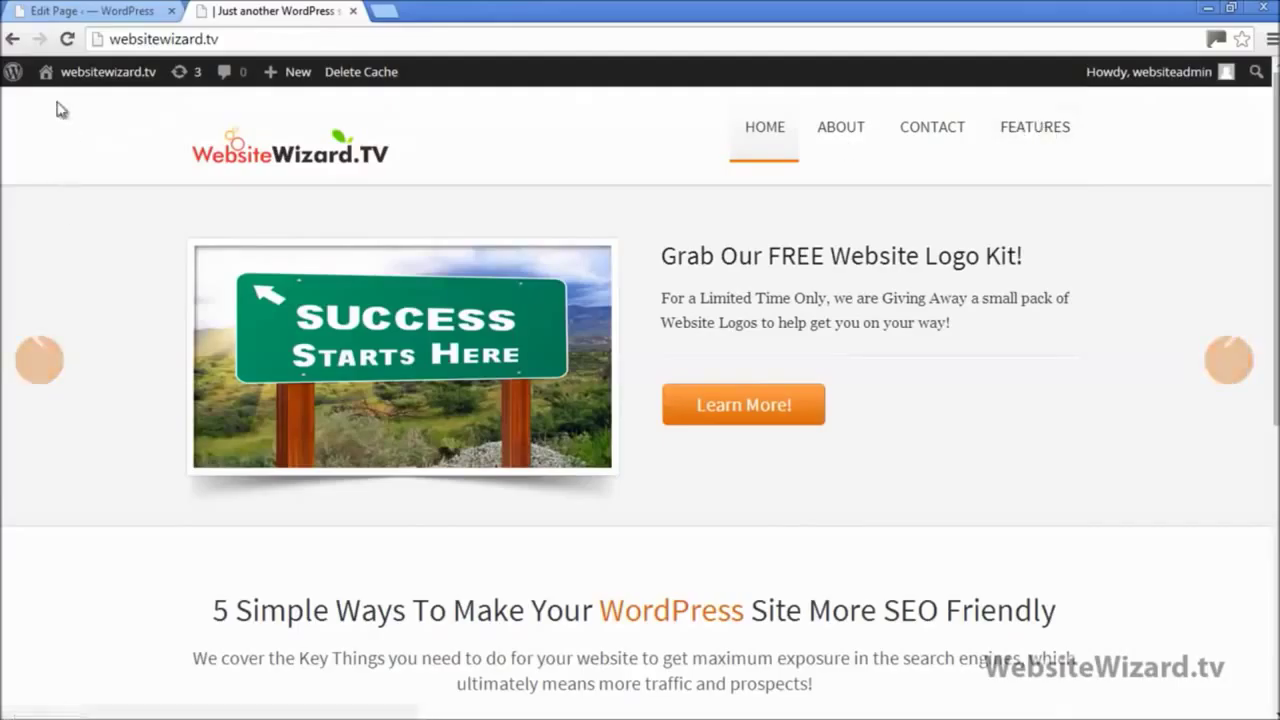
{"action": "left_click", "coordinate": [68, 39]}
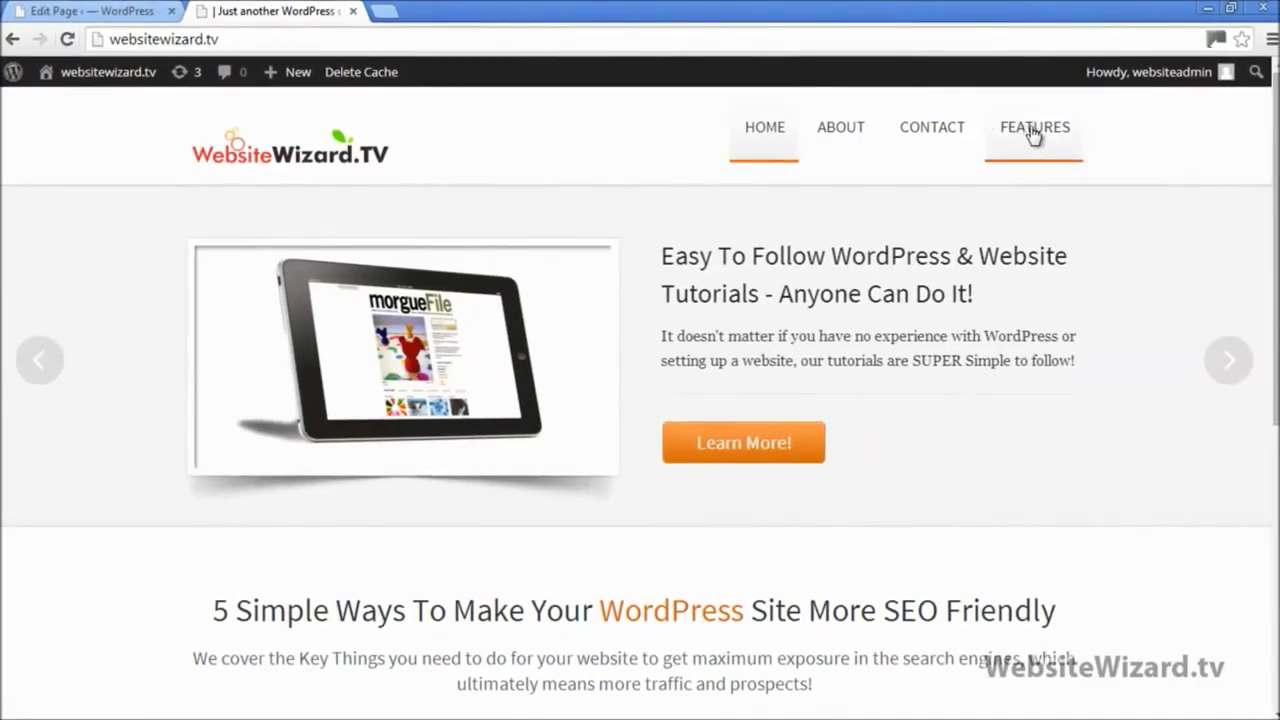
{"action": "mouse_move", "coordinate": [1006, 131]}
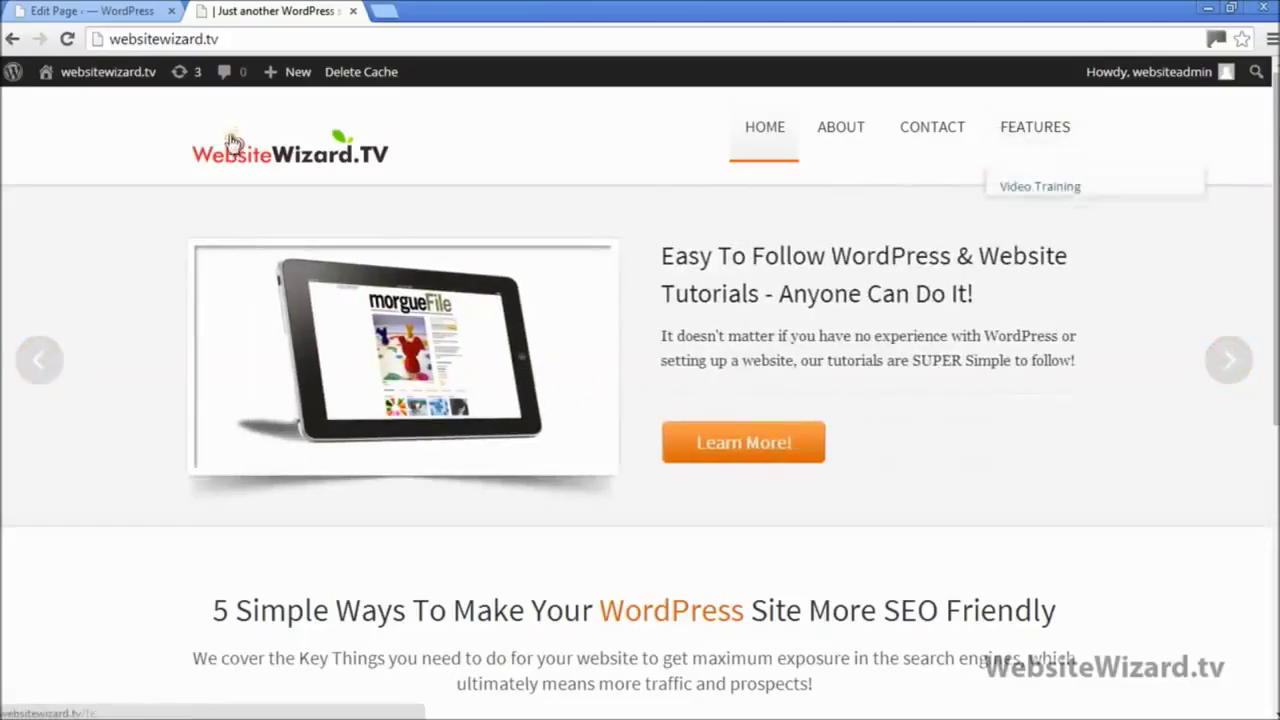
{"action": "left_click", "coordinate": [113, 8]}
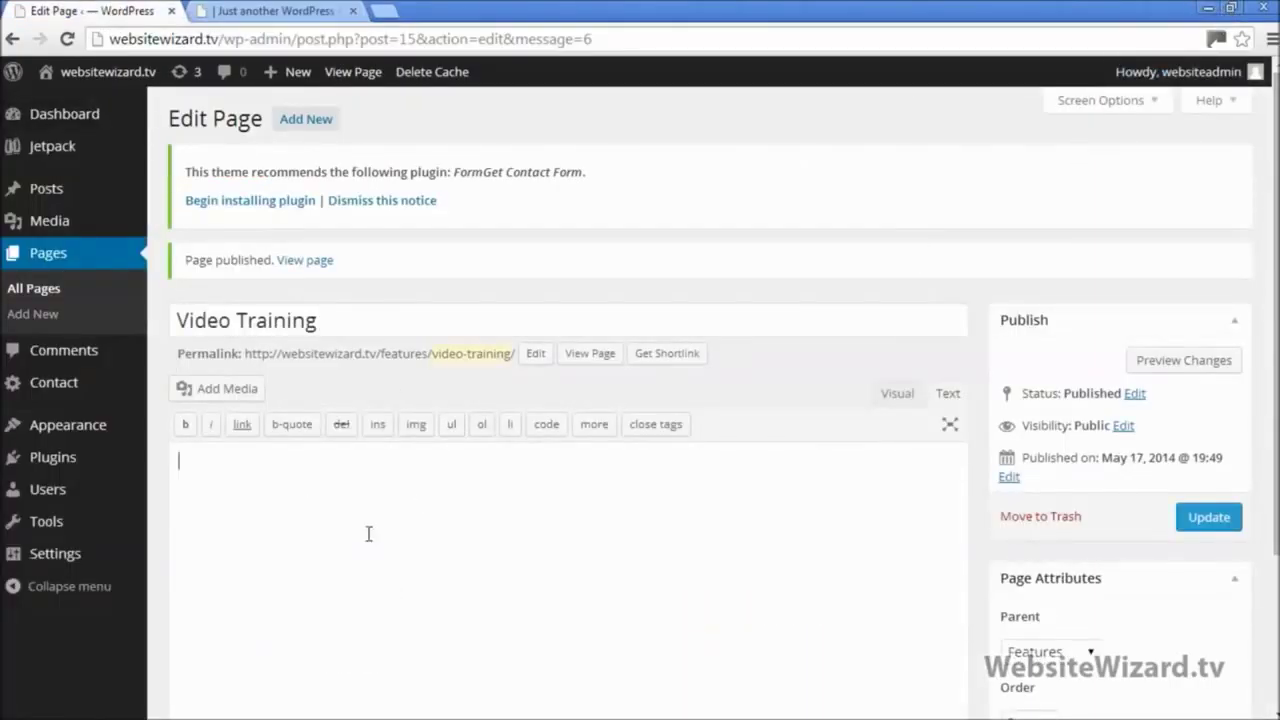
Step: Cut the intro text from the Features (Video Training) file into the page body and update the page
{"action": "left_click", "coordinate": [1230, 10]}
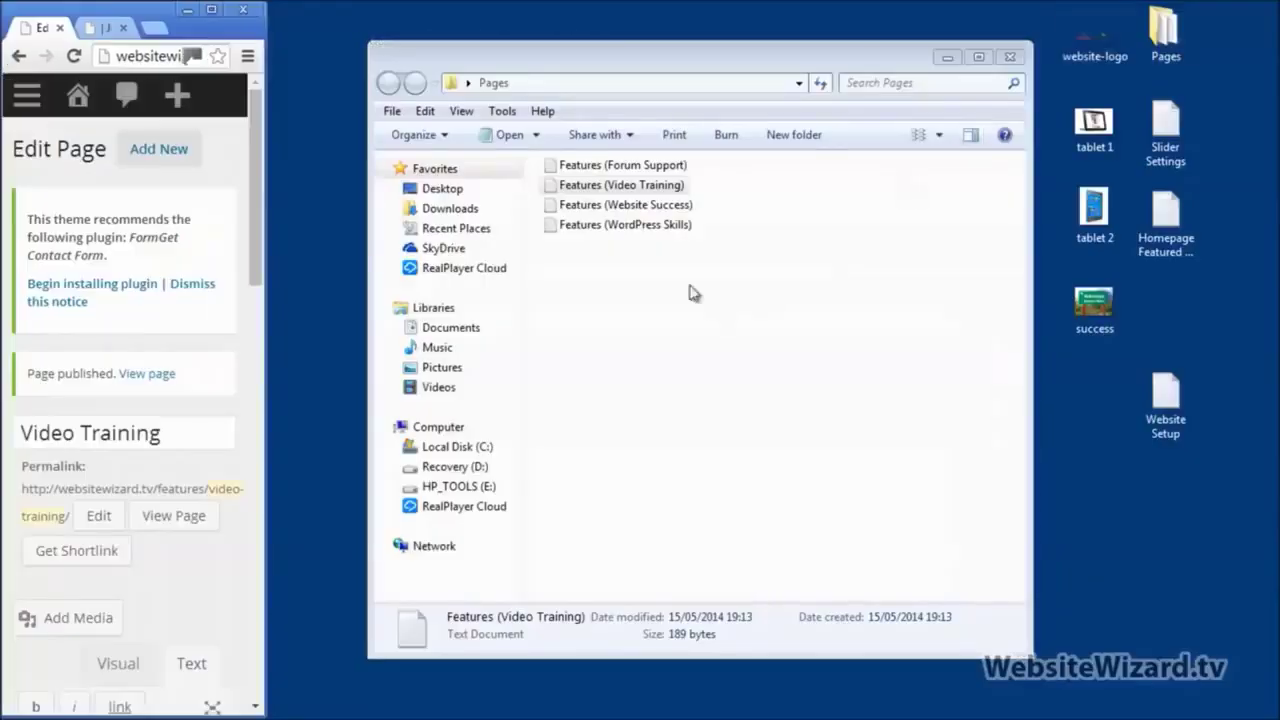
{"action": "double_click", "coordinate": [621, 185]}
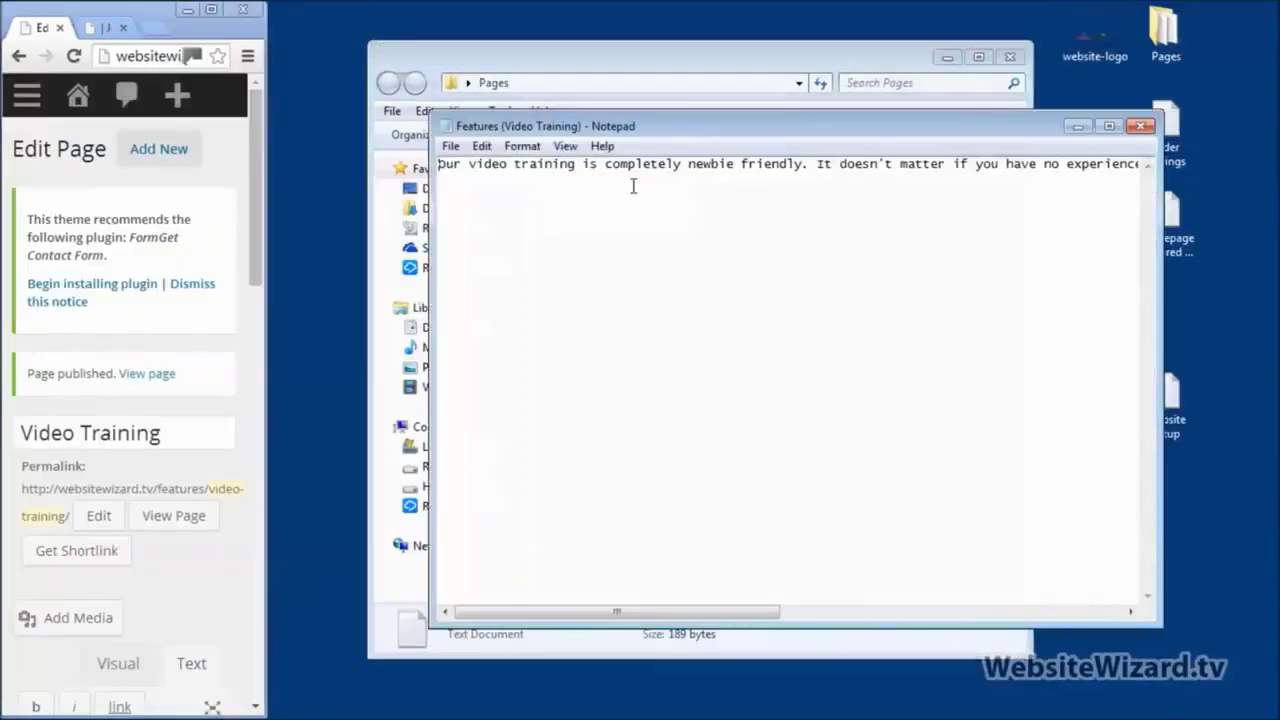
{"action": "right_click", "coordinate": [470, 186]}
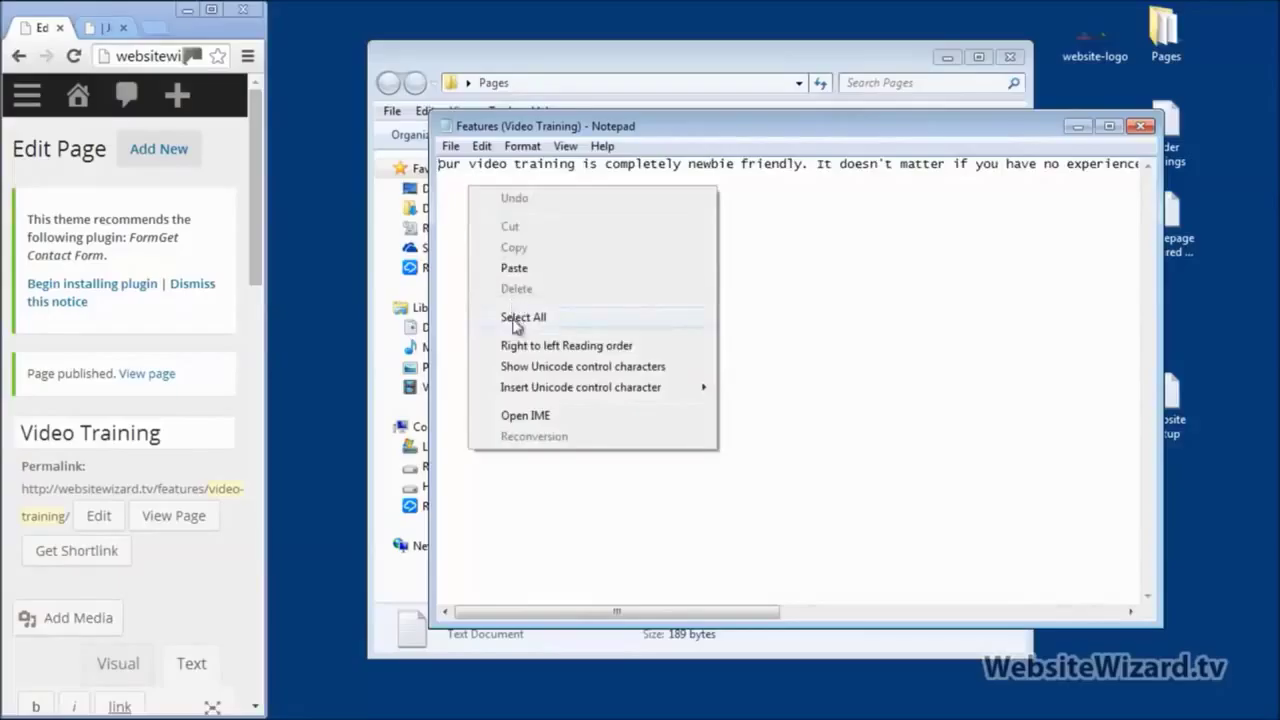
{"action": "left_click", "coordinate": [512, 319]}
{"action": "key", "text": "ctrl+x"}
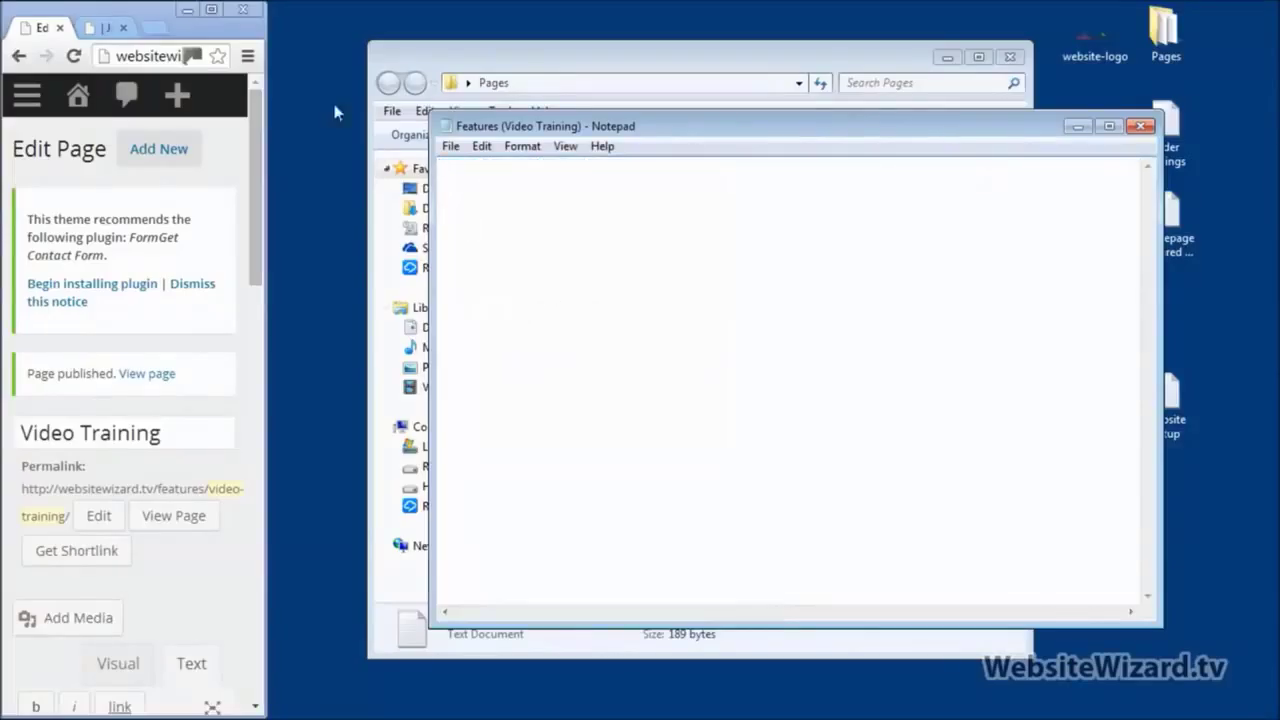
{"action": "left_click", "coordinate": [208, 12]}
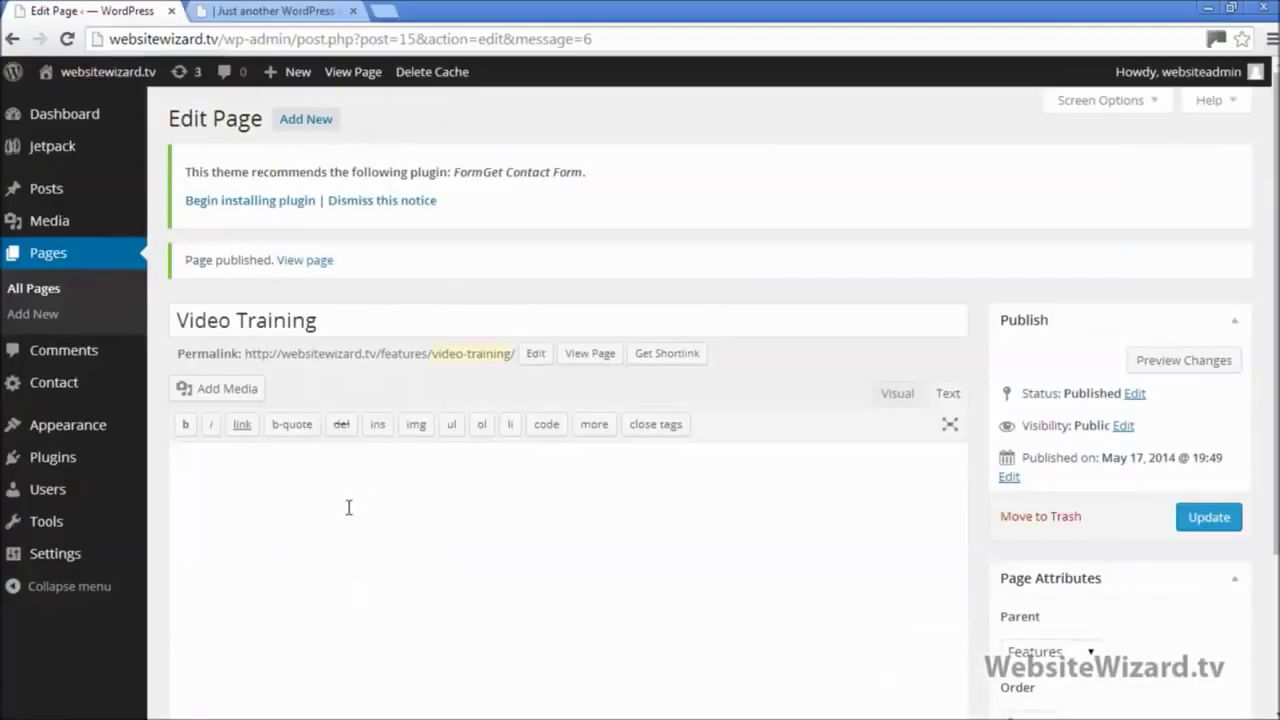
{"action": "key", "text": "ctrl+v"}
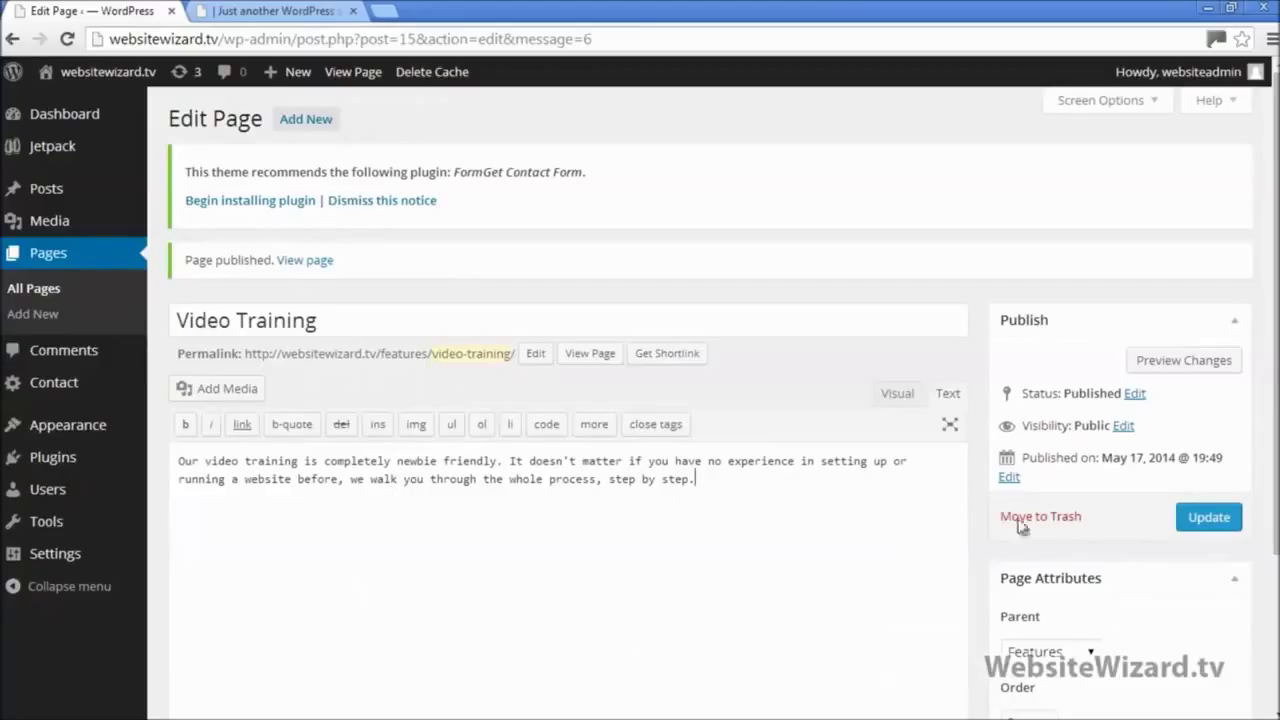
{"action": "left_click", "coordinate": [1207, 517]}
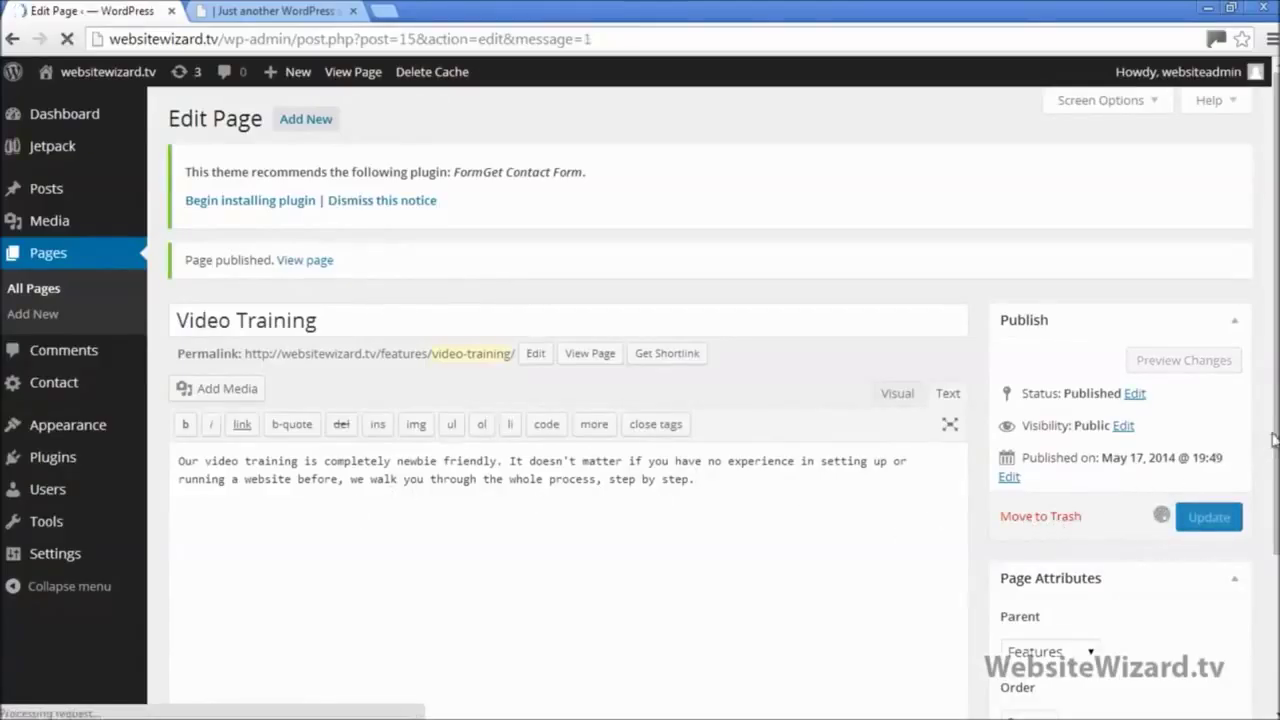
{"action": "left_click", "coordinate": [265, 11]}
Step: Open the live Video Training page and check its heading and intro paragraph
{"action": "left_click", "coordinate": [67, 39]}
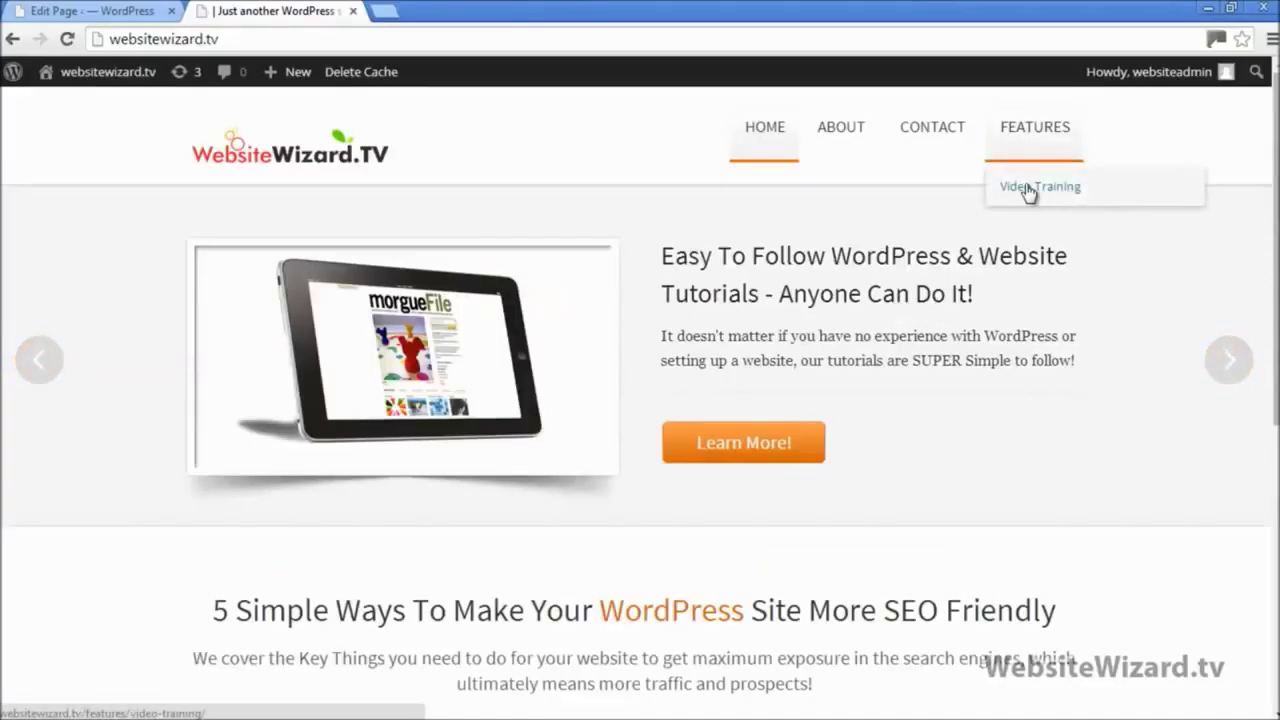
{"action": "left_click", "coordinate": [1028, 188]}
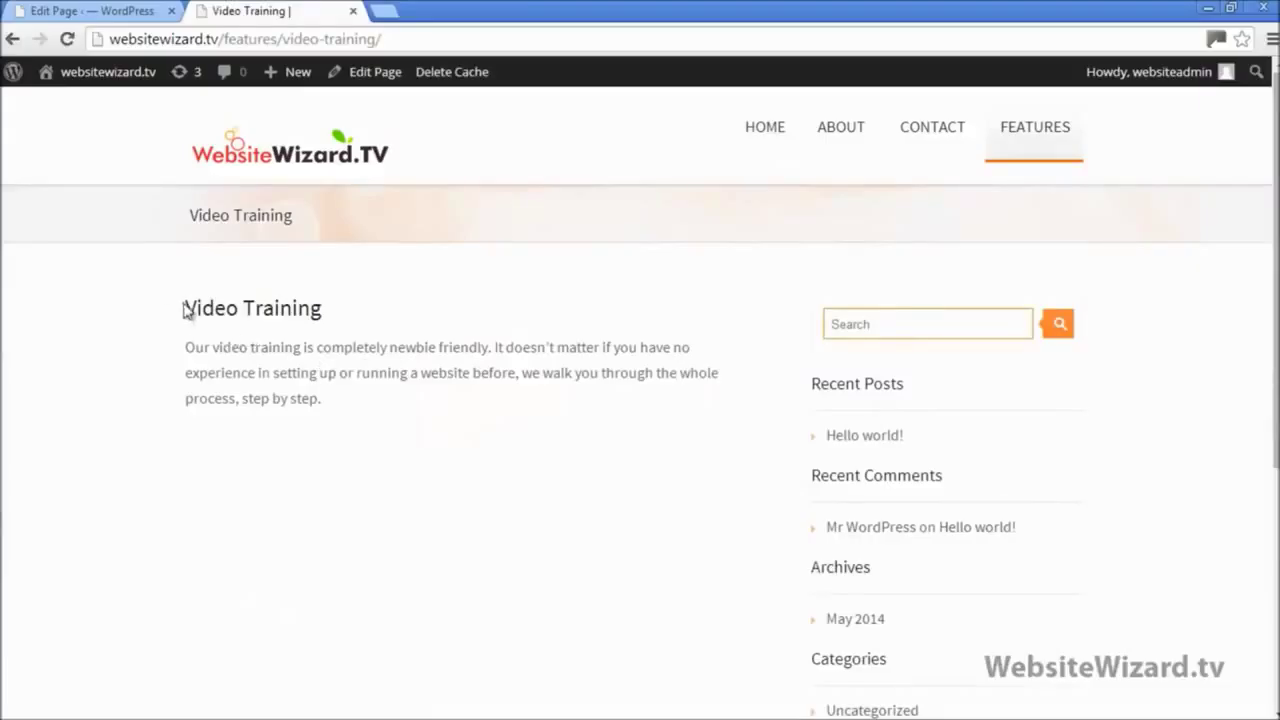
{"action": "left_click_drag", "start_coordinate": [187, 307], "coordinate": [322, 310]}
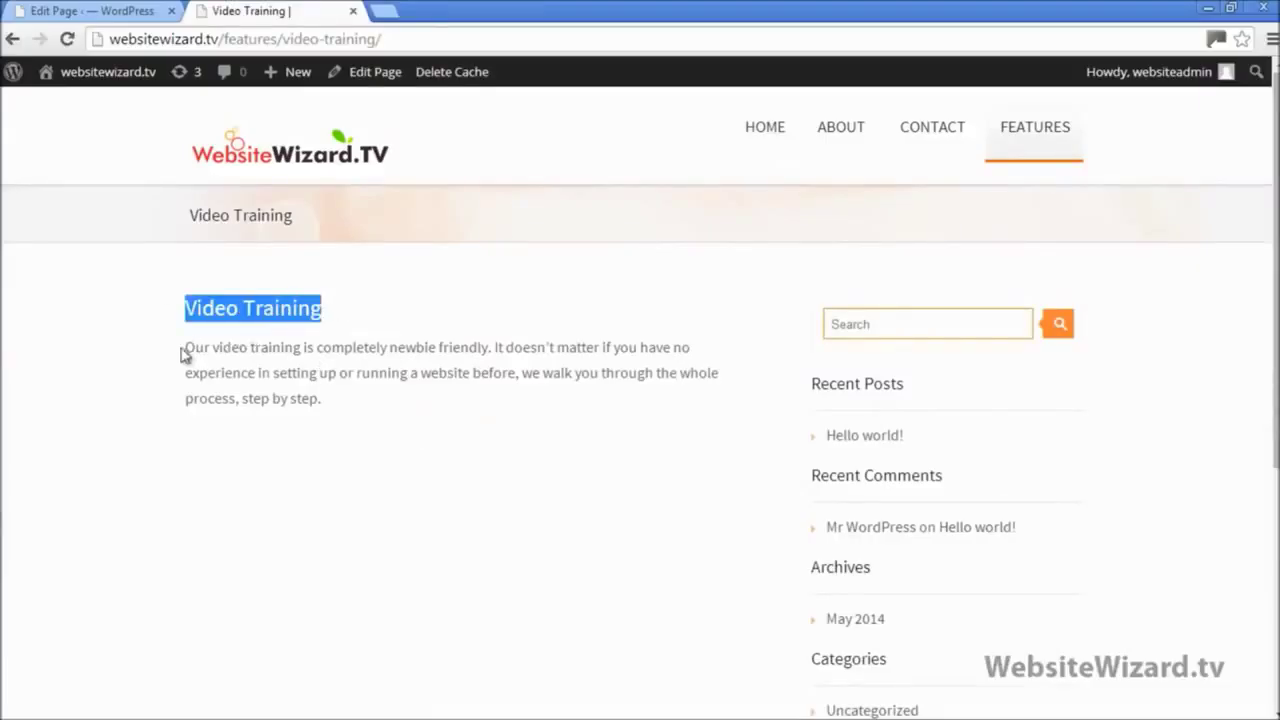
{"action": "left_click_drag", "start_coordinate": [189, 347], "coordinate": [365, 410]}
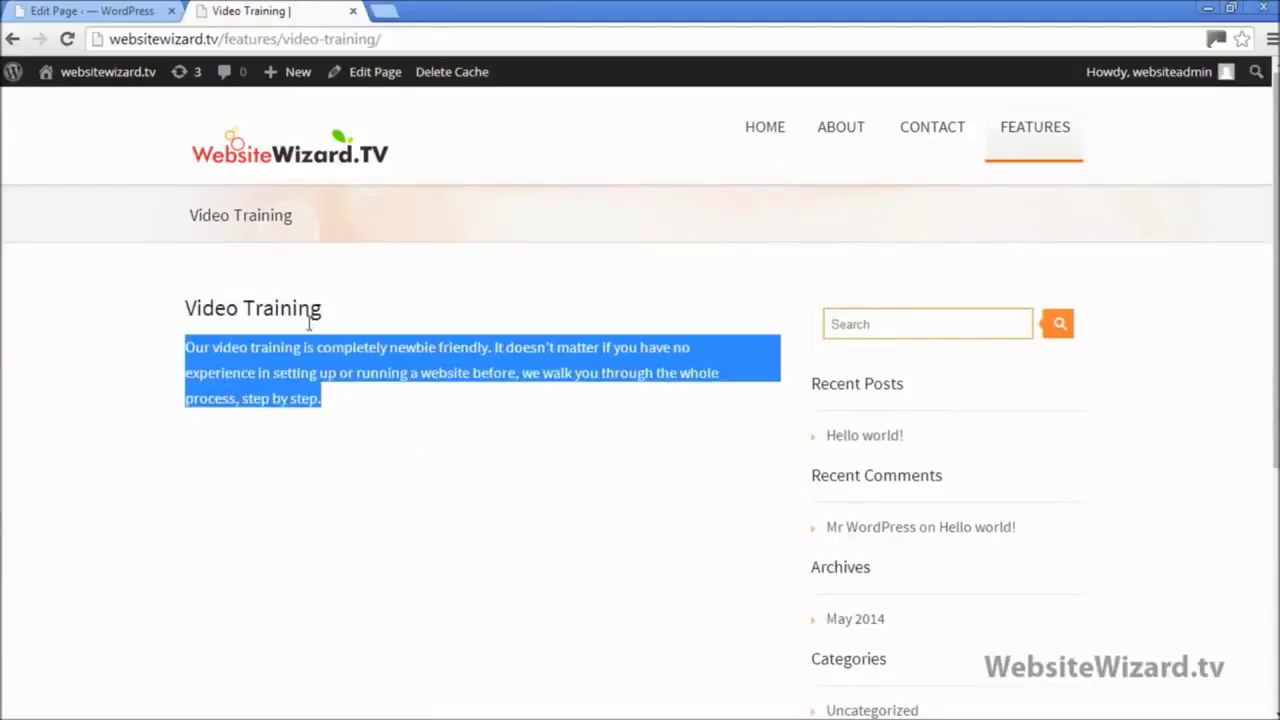
Step: Switch the editor to the Visual view, compare it with the live page, and return to editing
{"action": "left_click", "coordinate": [92, 11]}
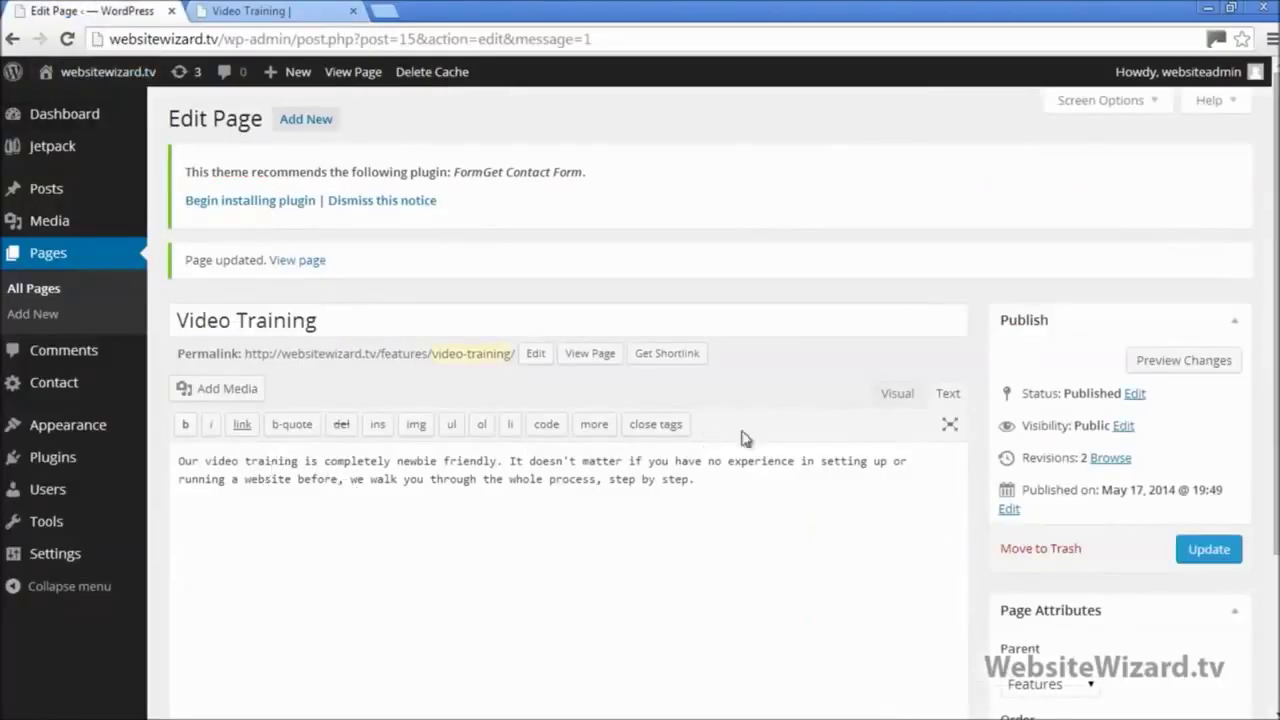
{"action": "left_click", "coordinate": [880, 398]}
{"action": "scroll", "coordinate": [380, 549], "scroll_direction": "down", "scroll_amount": 1}
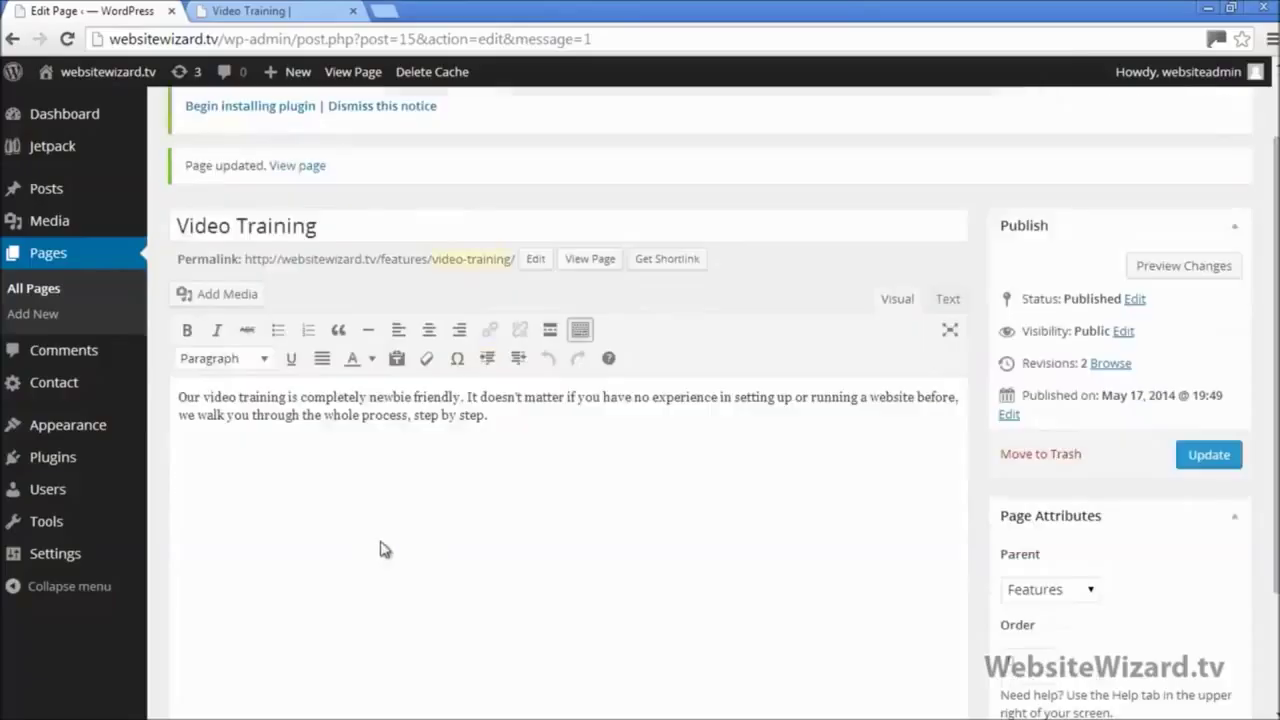
{"action": "scroll", "coordinate": [386, 549], "scroll_direction": "up", "scroll_amount": 1}
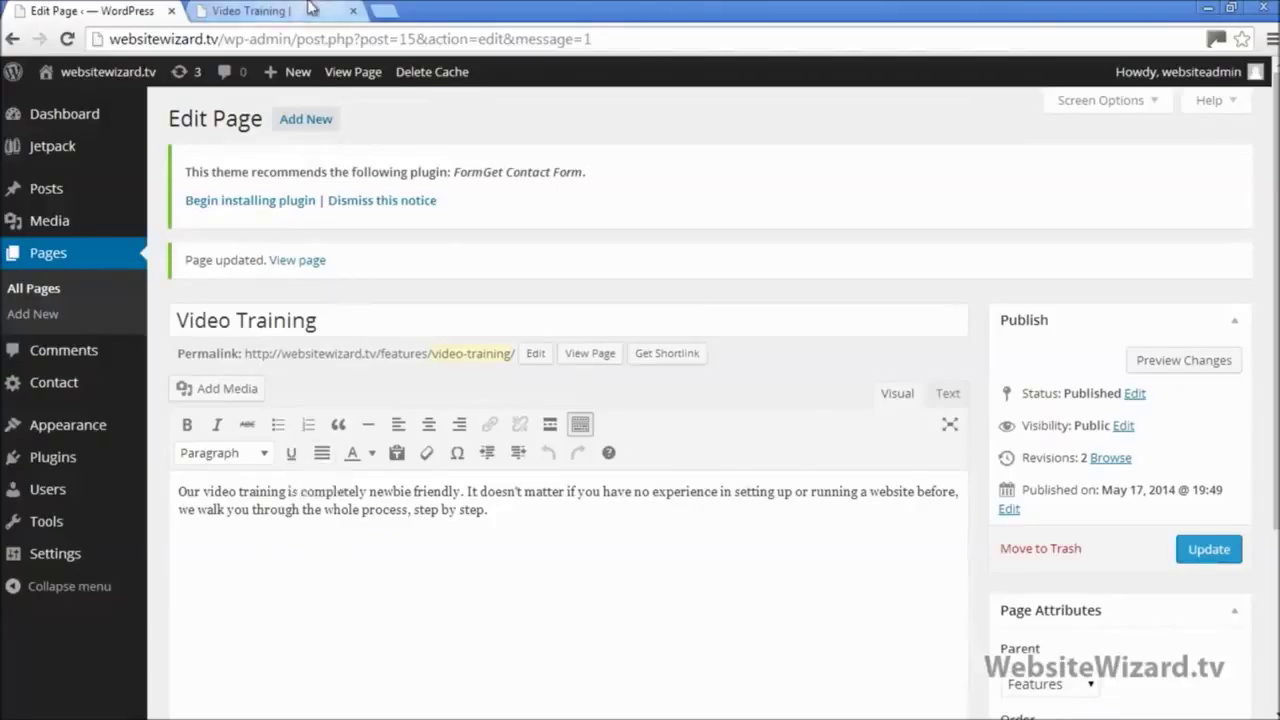
{"action": "key", "text": "ctrl+Tab"}
{"action": "left_click", "coordinate": [343, 408]}
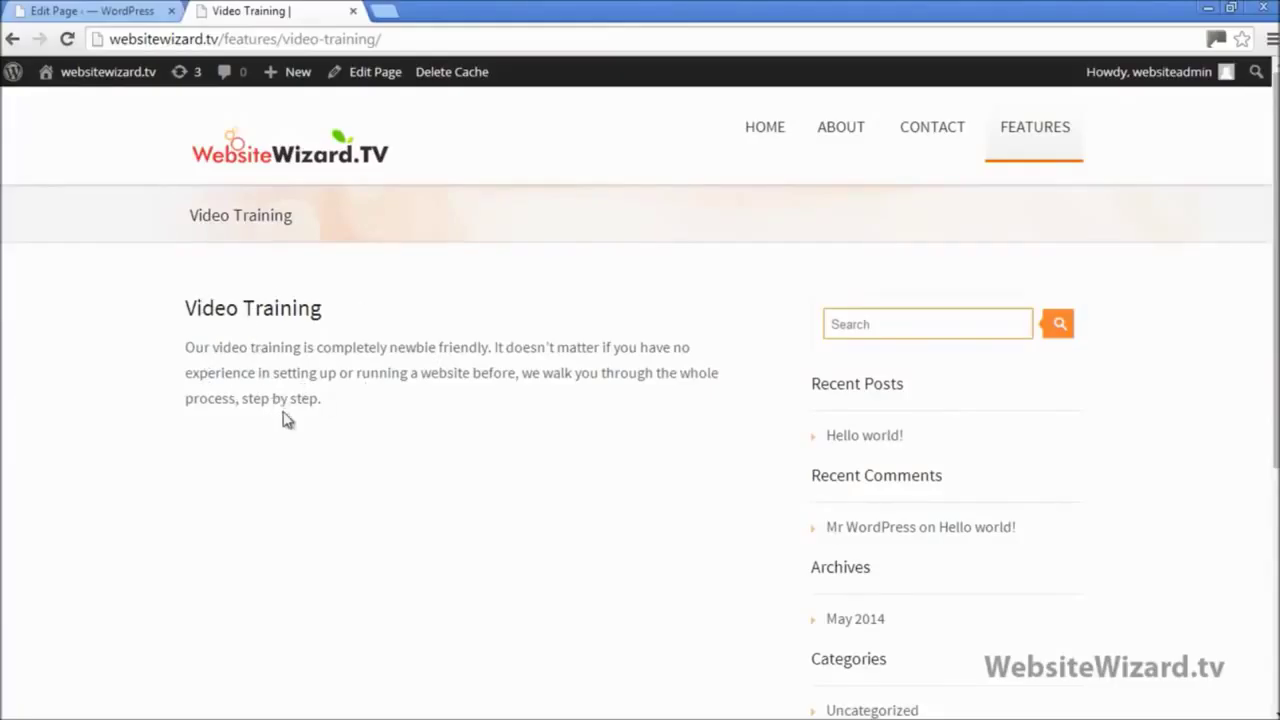
{"action": "left_click", "coordinate": [112, 12]}
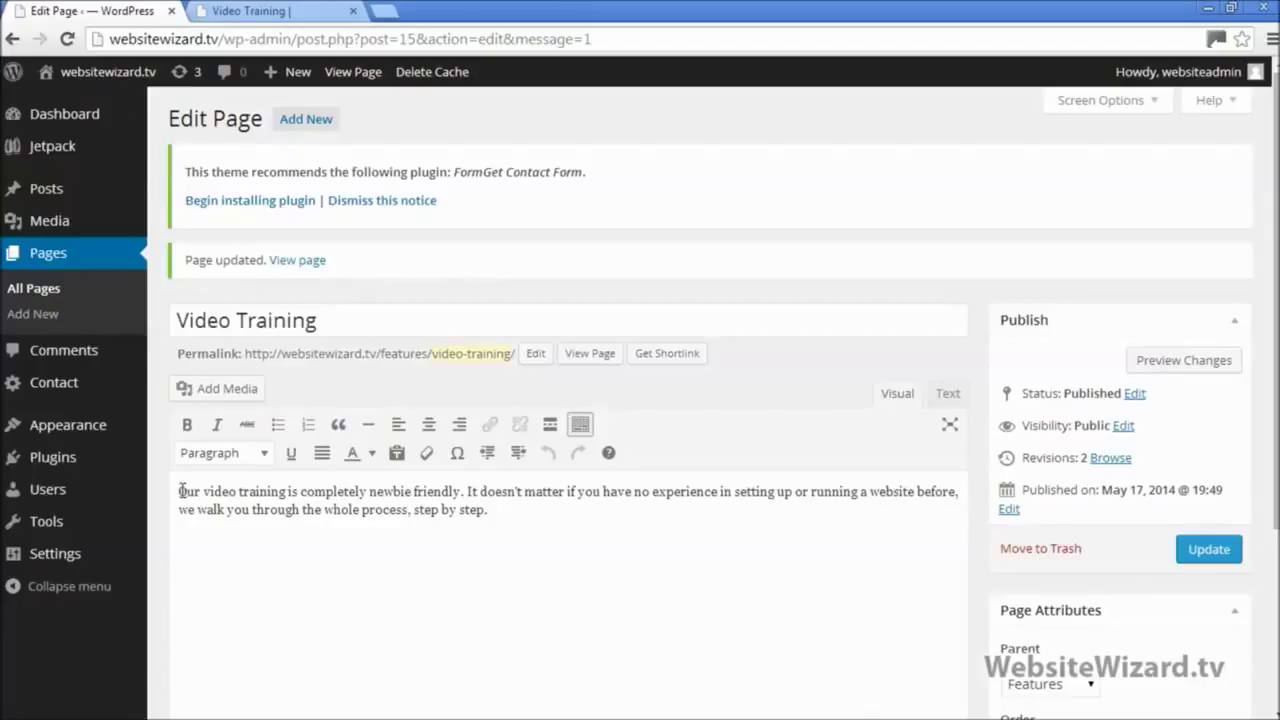
Step: Start adding media, then save and close the Notepad notes and resize the browser to expose the desktop
{"action": "left_click", "coordinate": [244, 396]}
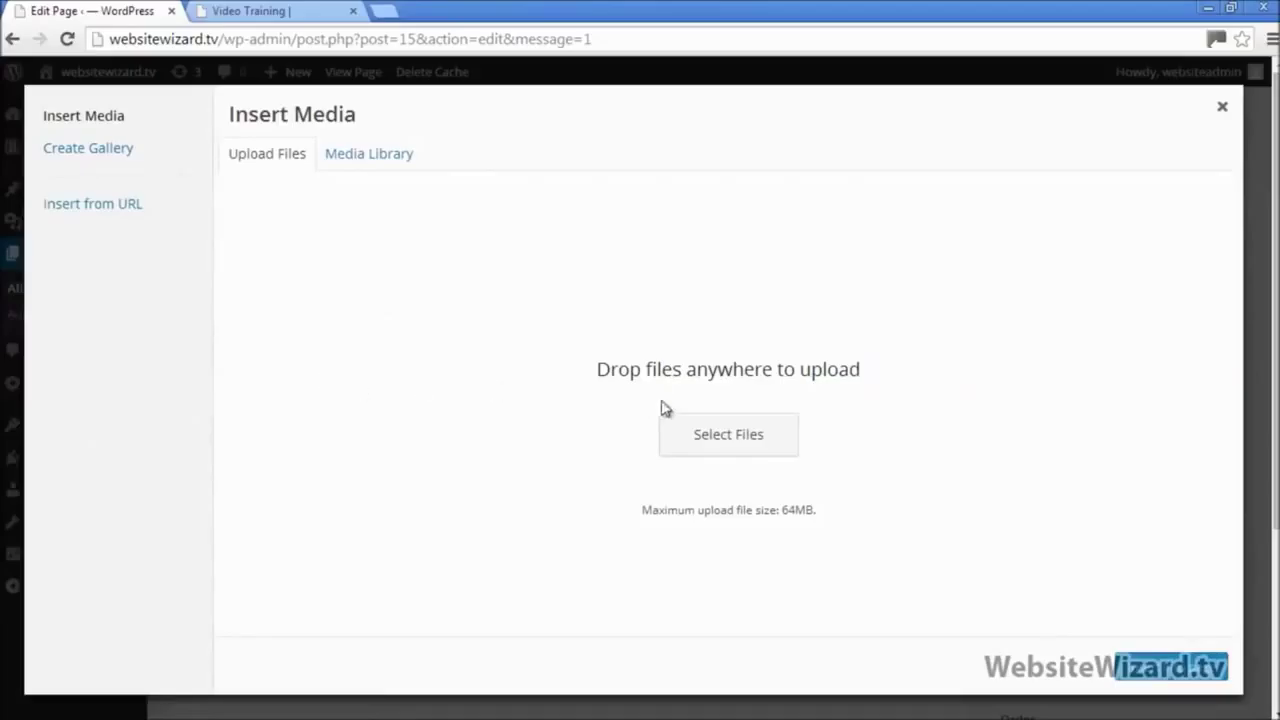
{"action": "left_click", "coordinate": [359, 160]}
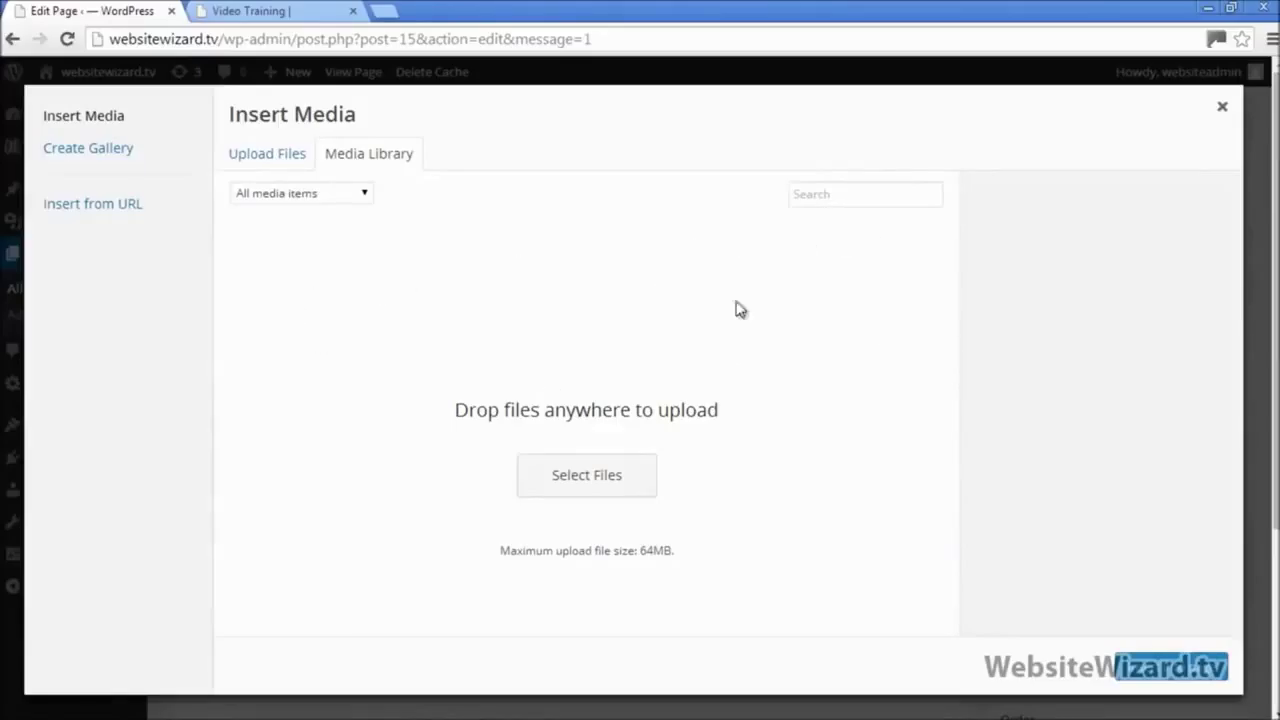
{"action": "left_click", "coordinate": [274, 158]}
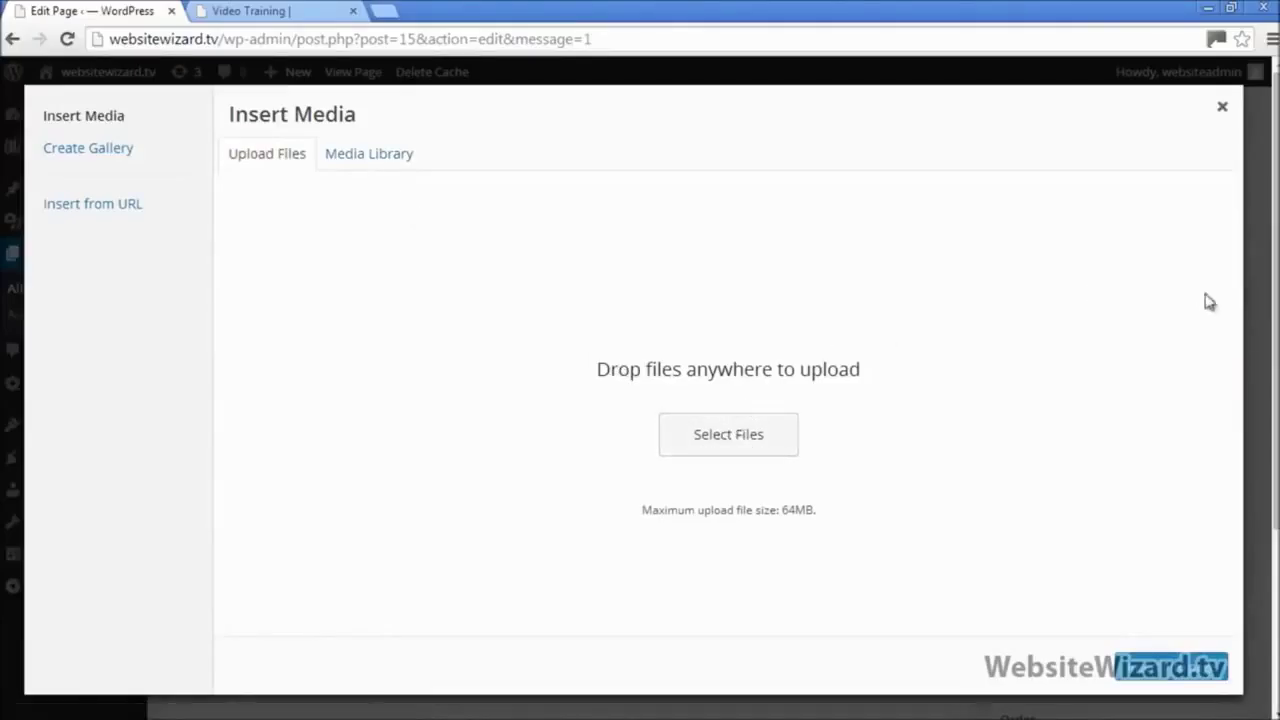
{"action": "left_click", "coordinate": [1230, 8]}
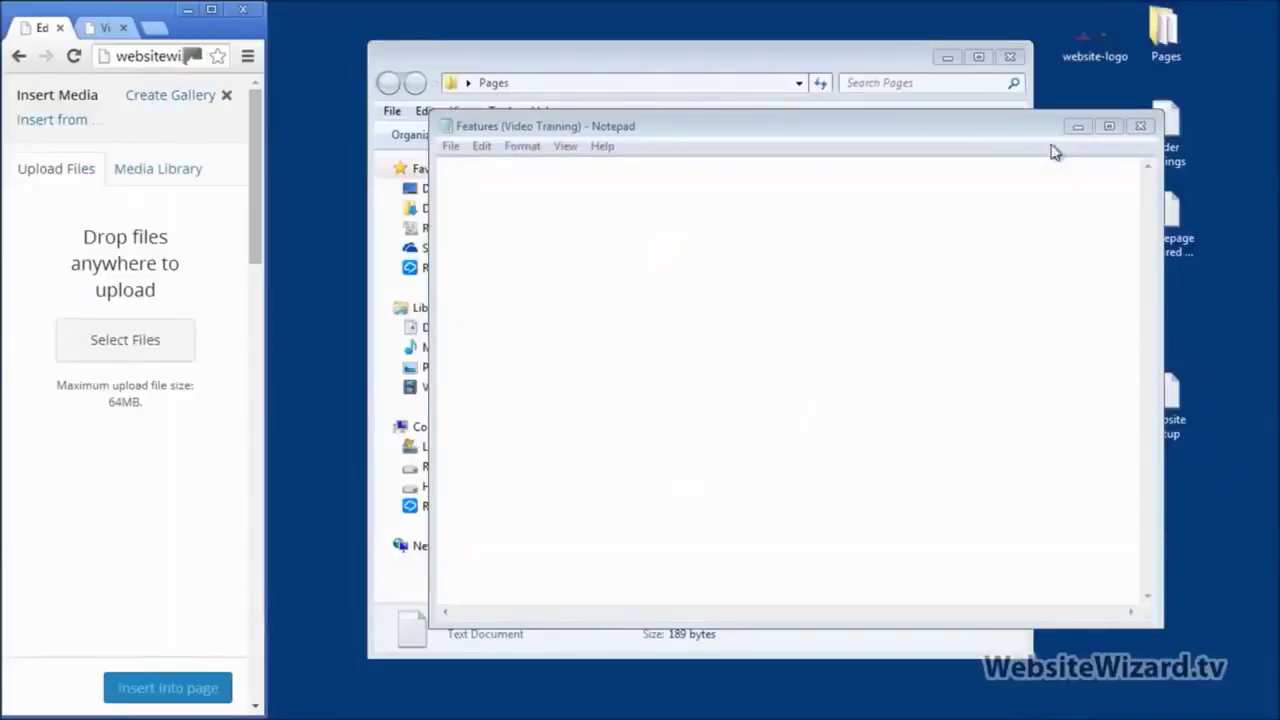
{"action": "left_click", "coordinate": [1140, 126]}
{"action": "left_click", "coordinate": [600, 397]}
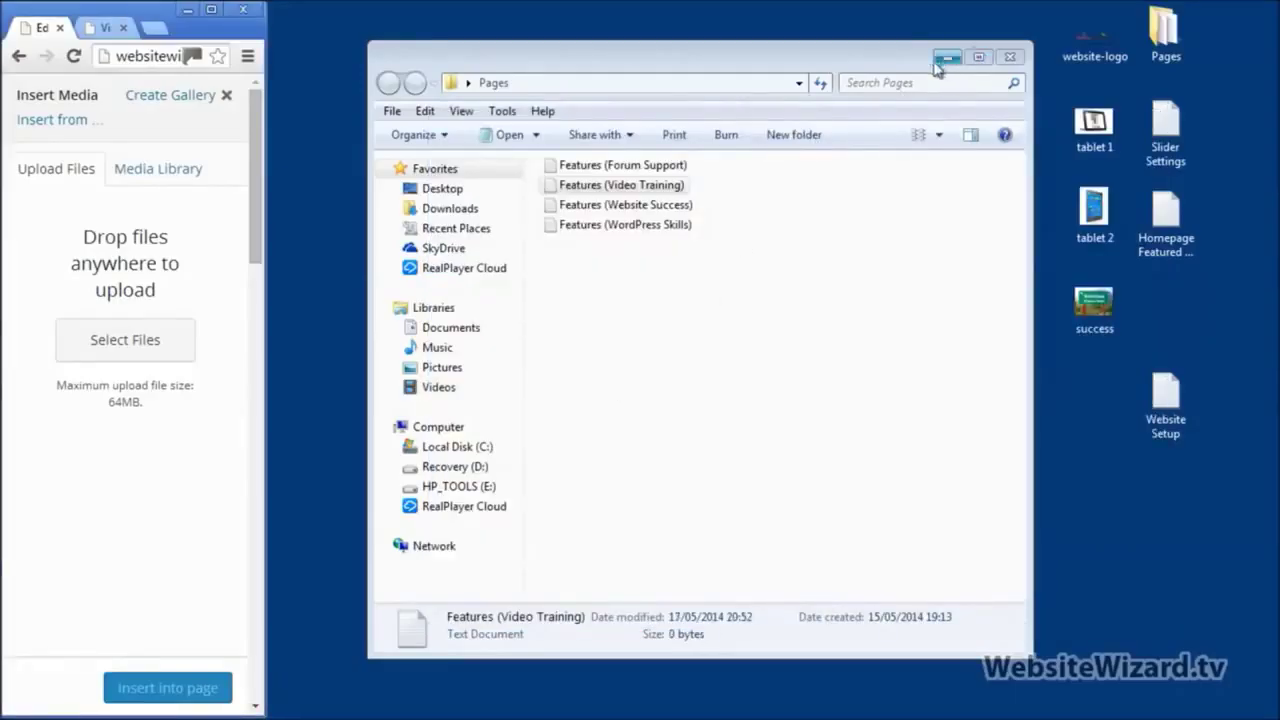
{"action": "left_click_drag", "start_coordinate": [266, 270], "coordinate": [321, 275]}
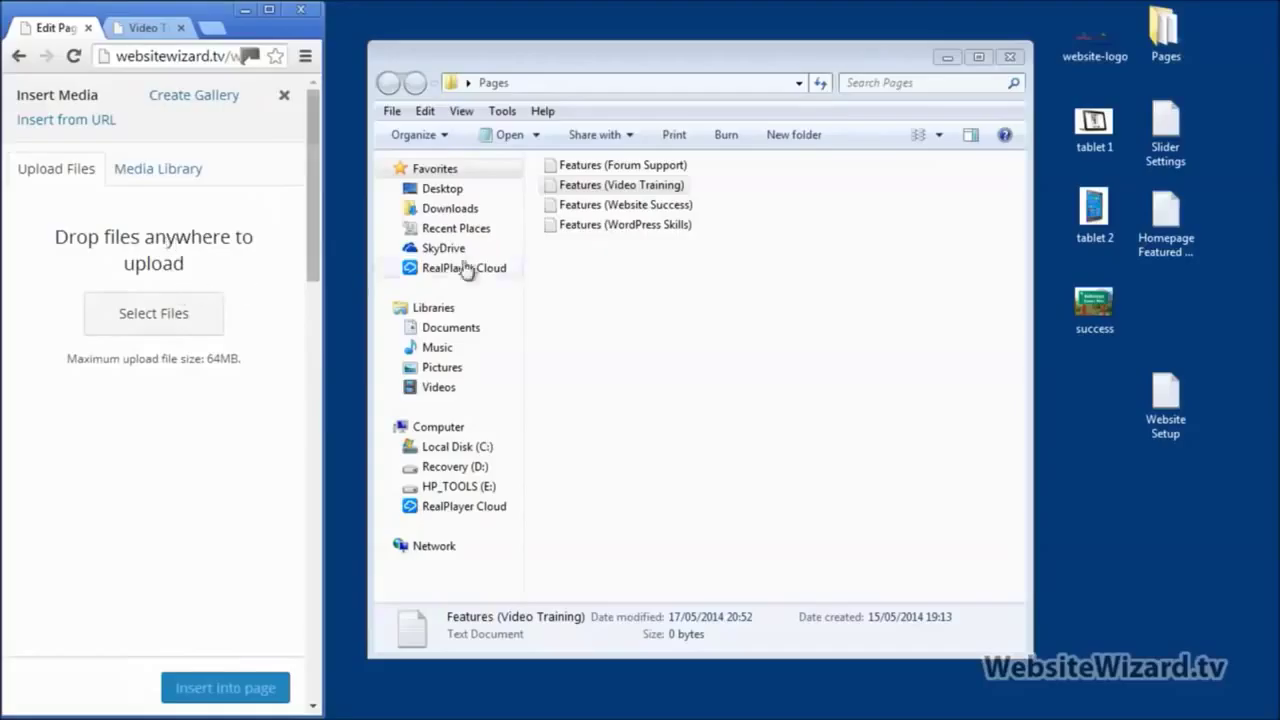
Step: Upload tablet 1 from the desktop and insert it at medium 300×203 before the intro paragraph
{"action": "left_click", "coordinate": [1098, 120]}
{"action": "left_click_drag", "start_coordinate": [1100, 120], "coordinate": [152, 234]}
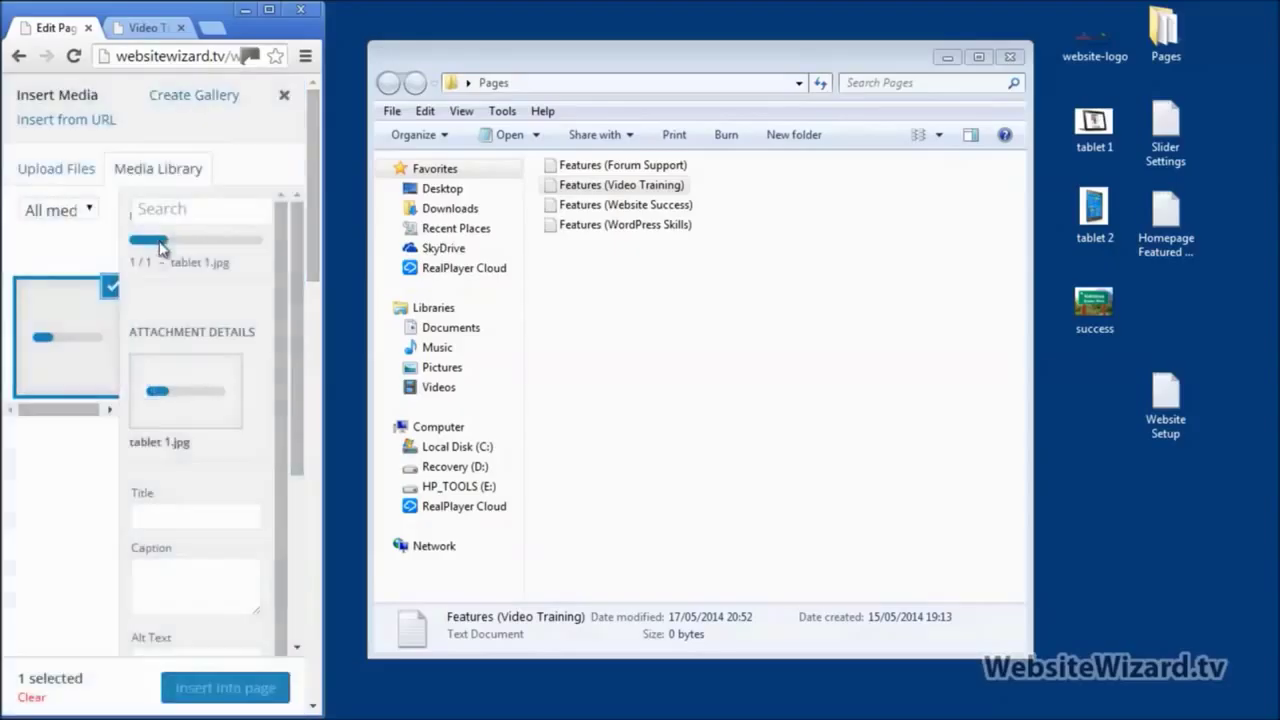
{"action": "left_click", "coordinate": [268, 12]}
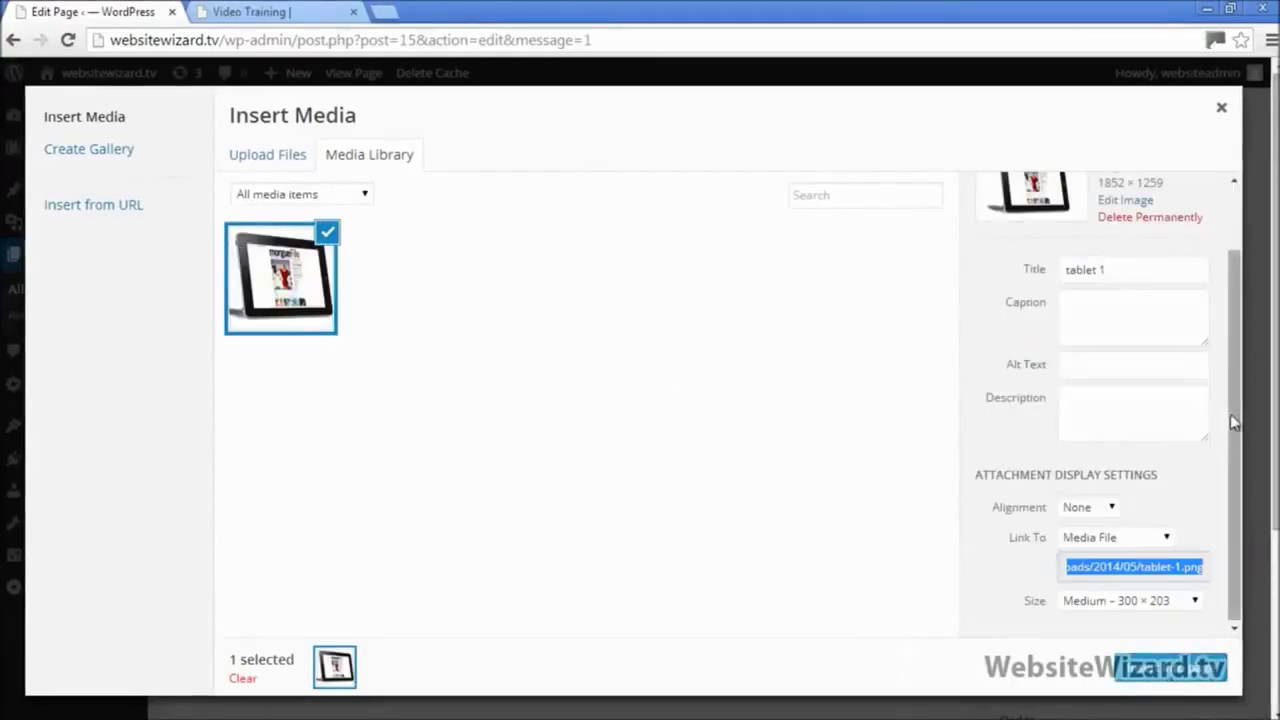
{"action": "mouse_move", "coordinate": [1234, 425]}
{"action": "left_mouse_down"}
{"action": "mouse_move", "coordinate": [1228, 358]}
{"action": "mouse_move", "coordinate": [1231, 423]}
{"action": "left_mouse_up"}
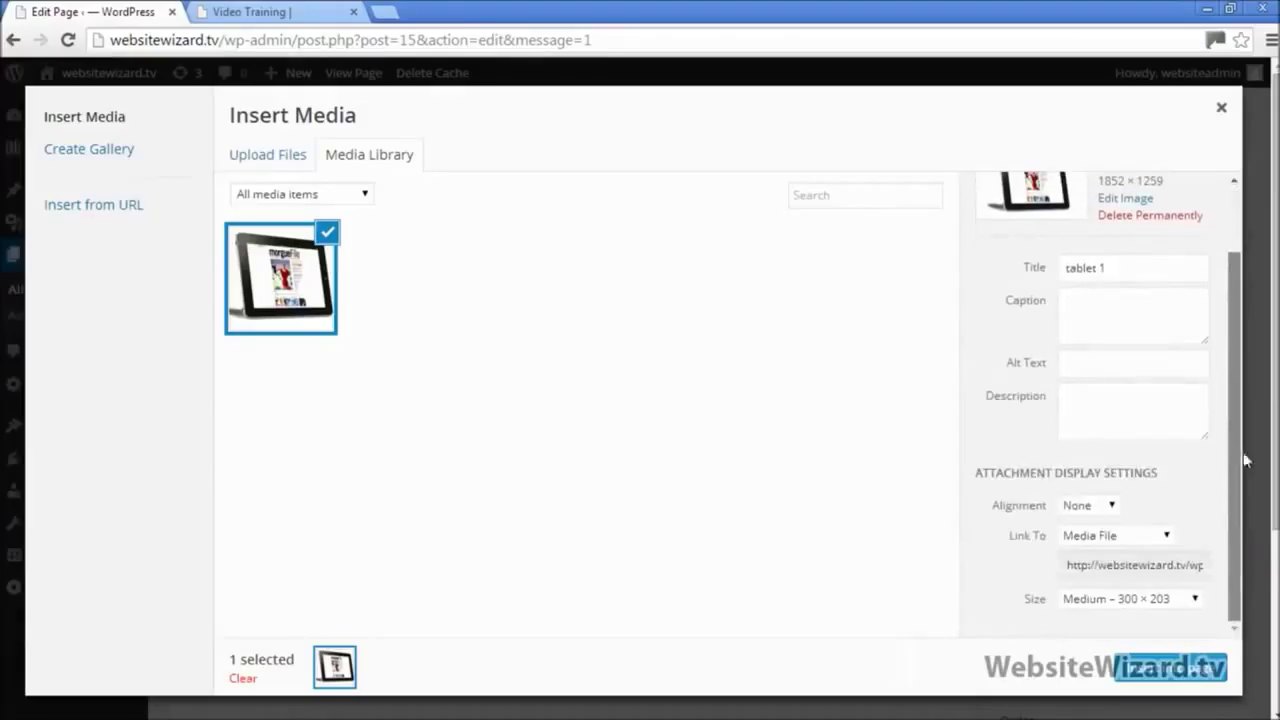
{"action": "left_click", "coordinate": [1157, 678]}
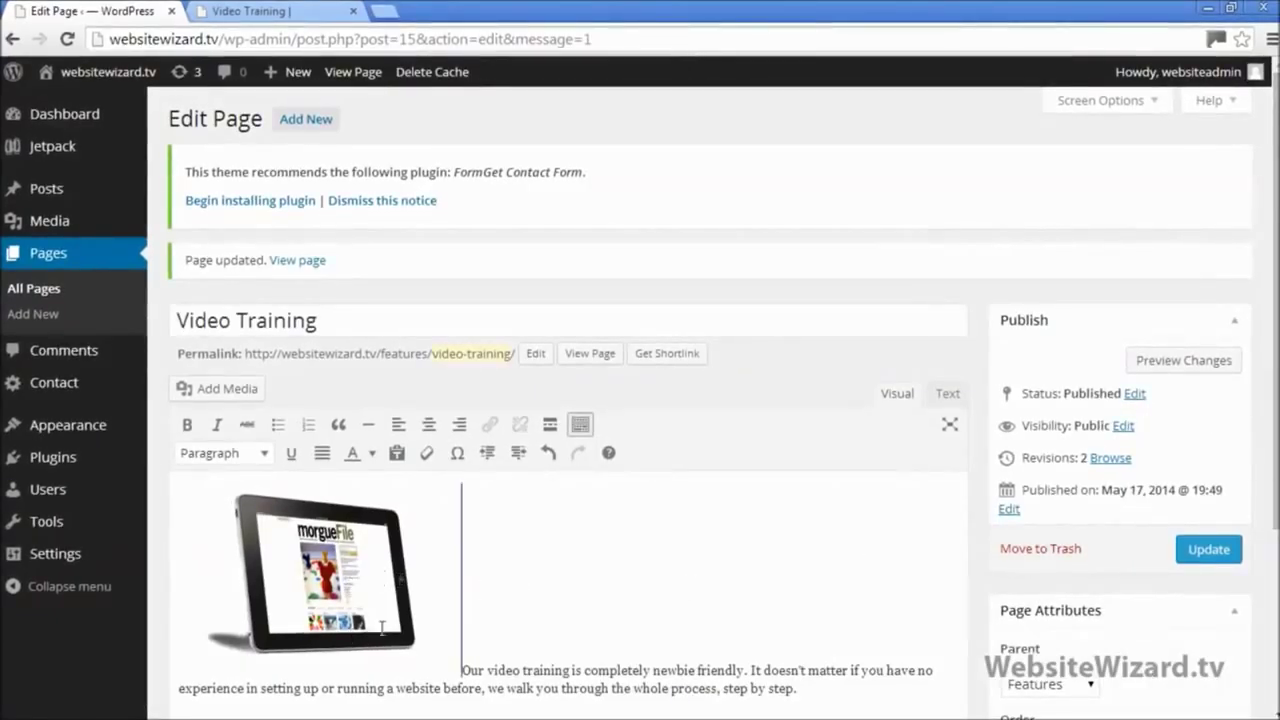
Step: Update the page and reload the live Video Training page to see the tablet image above the intro
{"action": "left_click", "coordinate": [1210, 553]}
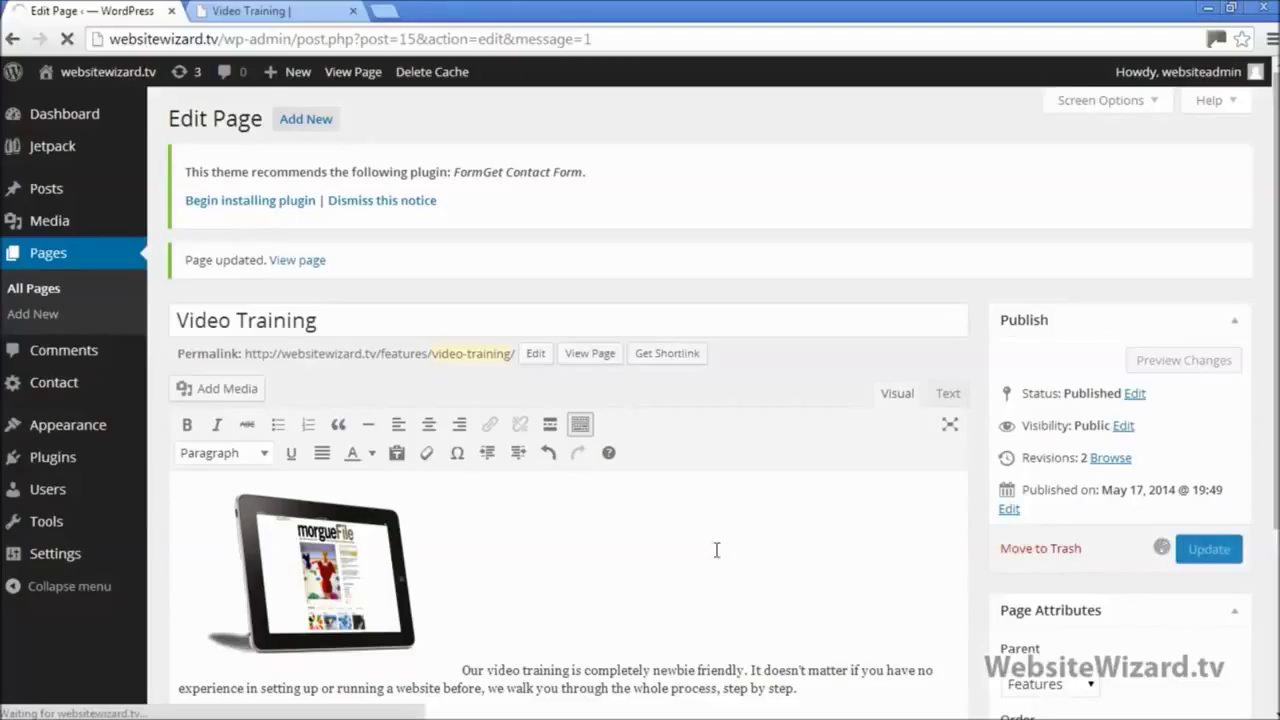
{"action": "left_click", "coordinate": [255, 11]}
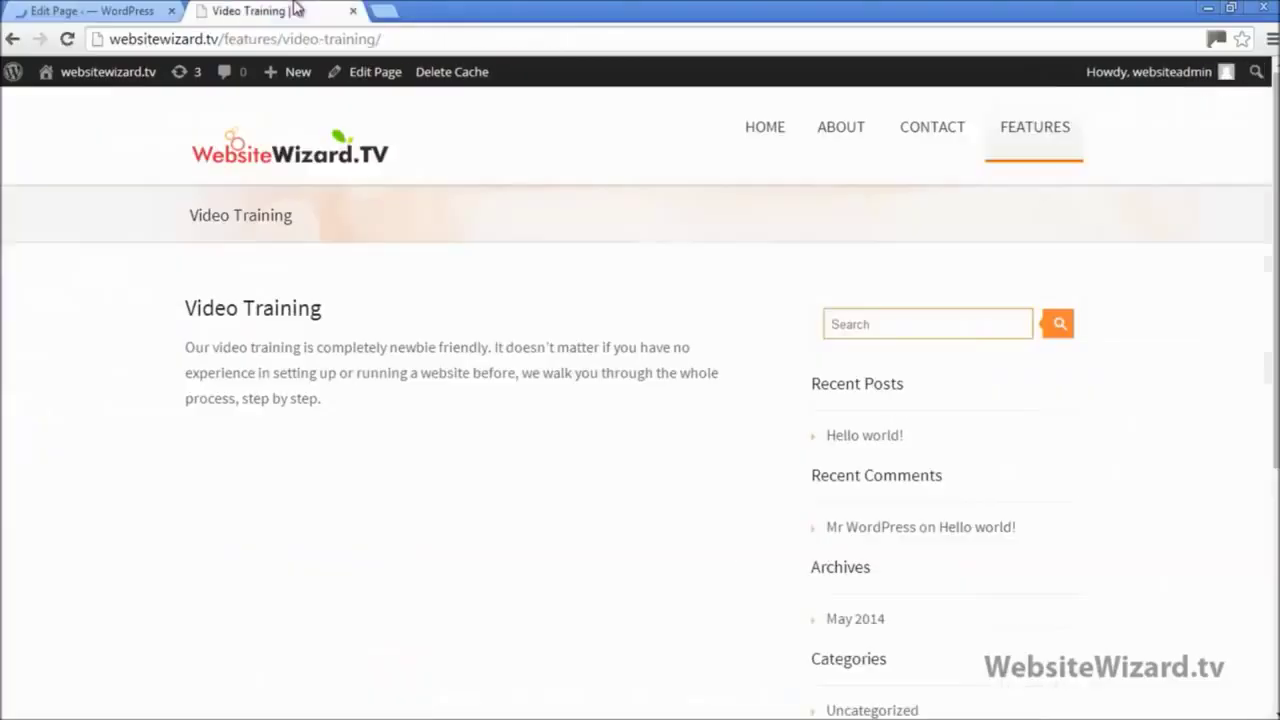
{"action": "left_click", "coordinate": [67, 39]}
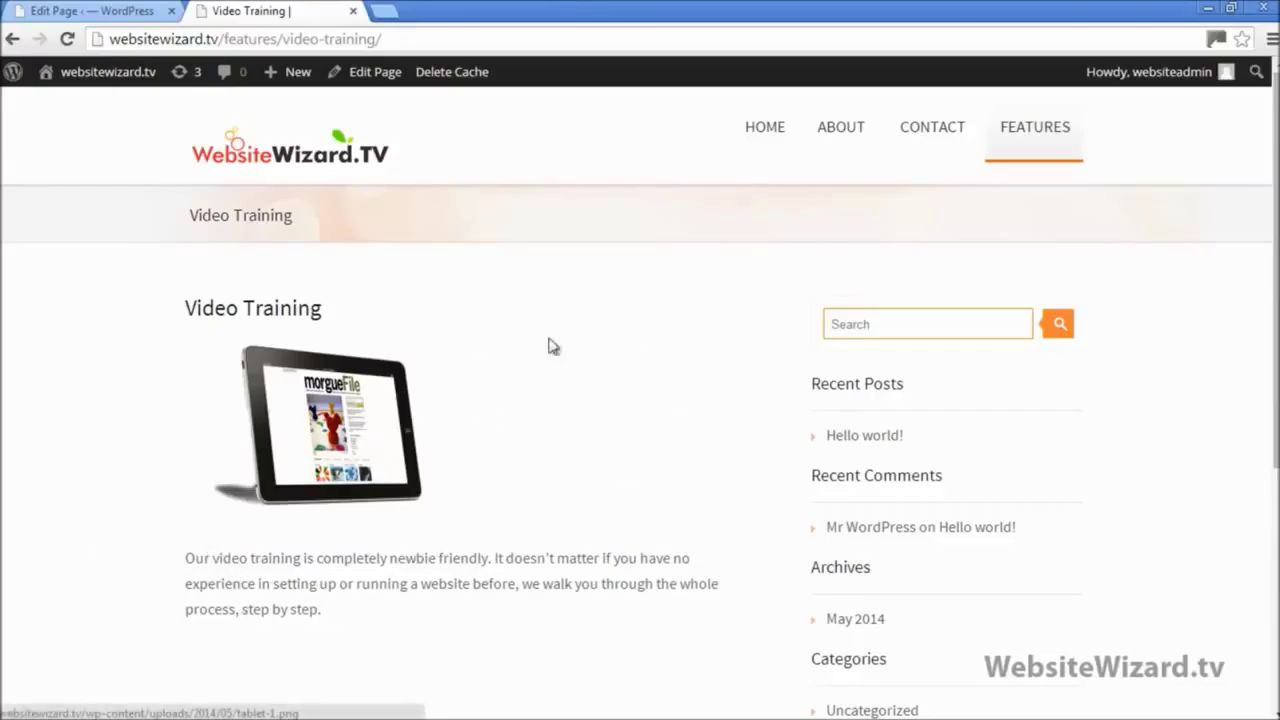
{"action": "left_click", "coordinate": [88, 10]}
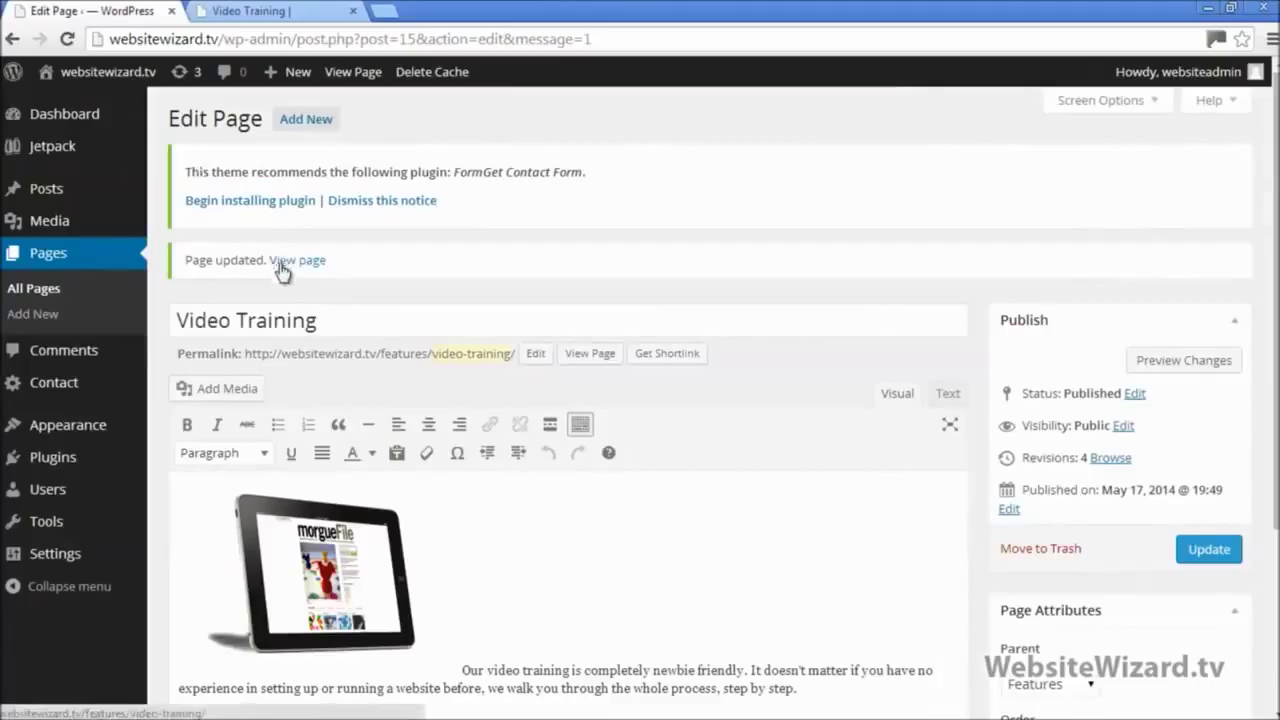
{"action": "scroll", "coordinate": [298, 418], "scroll_direction": "down", "scroll_amount": 1}
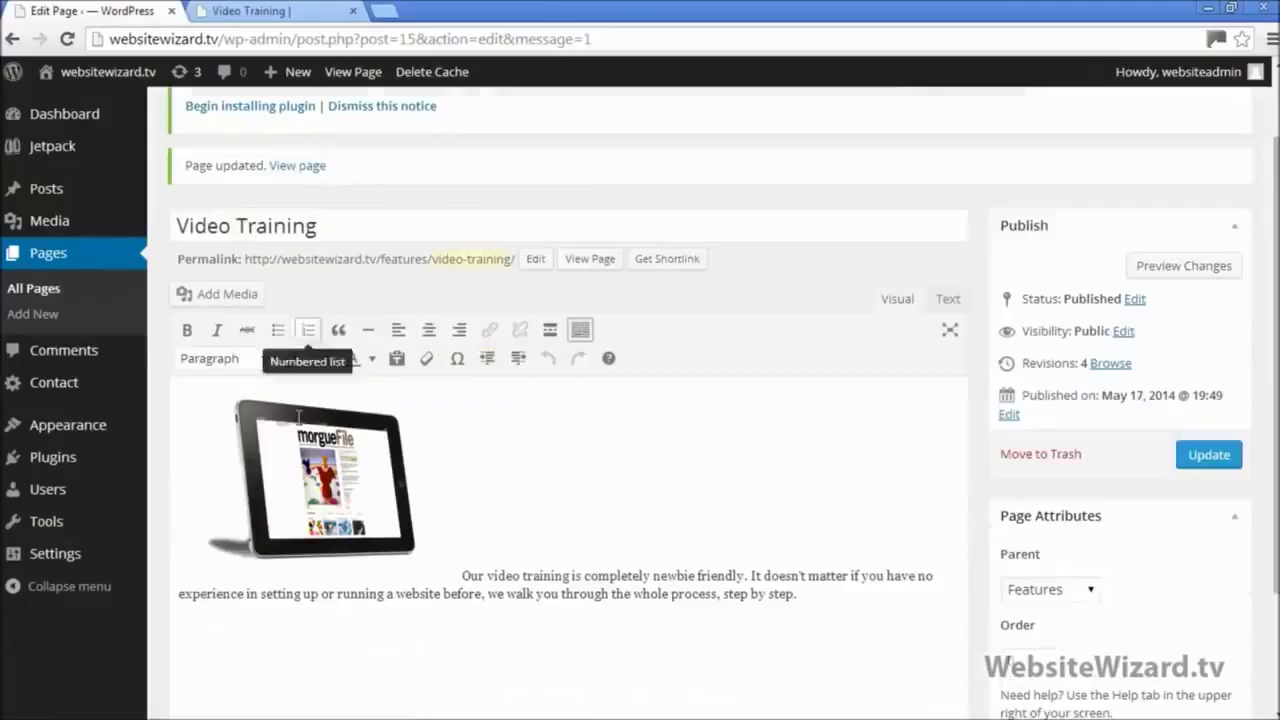
Step: Set the tablet image's alignment to Left in its display settings
{"action": "left_click", "coordinate": [298, 519]}
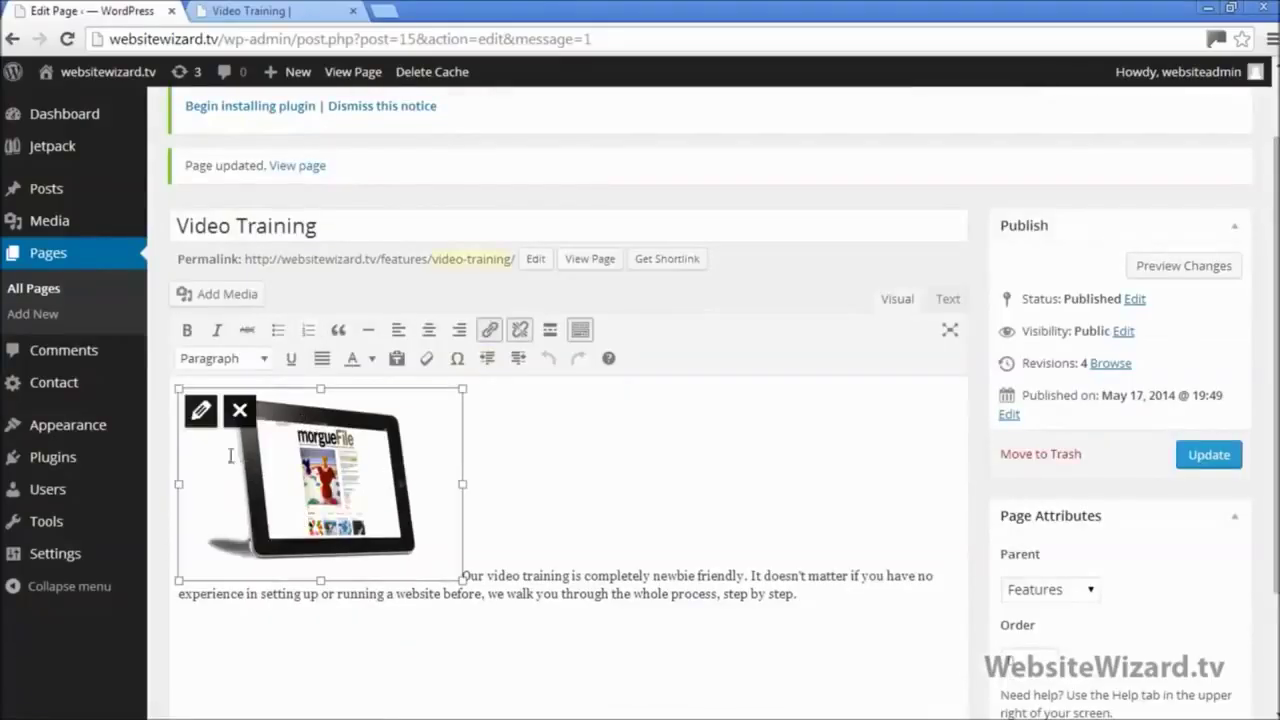
{"action": "left_click", "coordinate": [200, 410]}
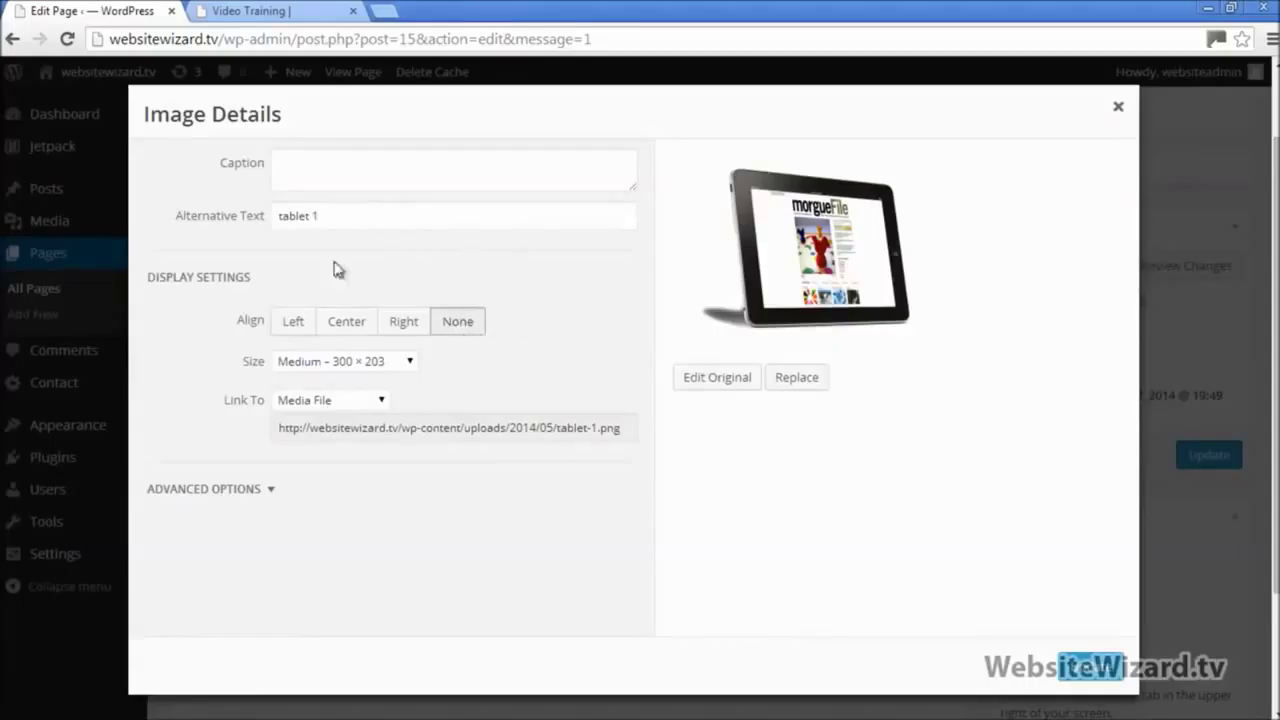
{"action": "left_click", "coordinate": [300, 324]}
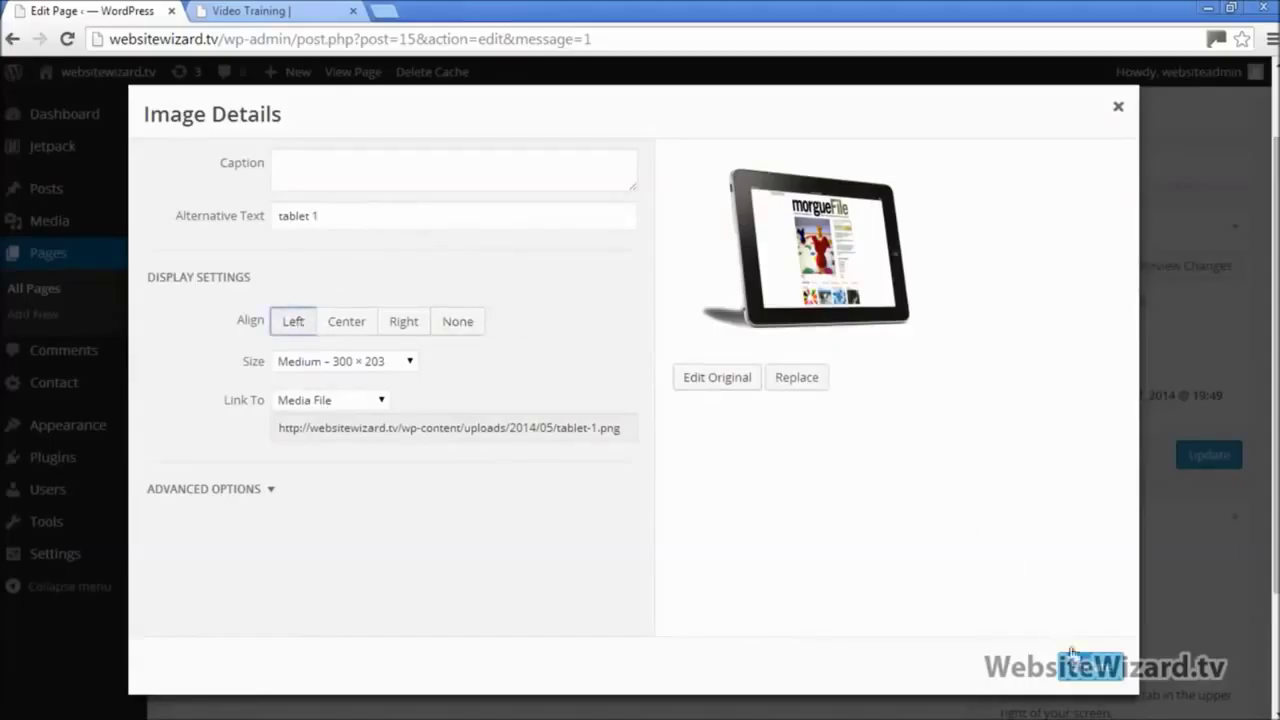
{"action": "left_click", "coordinate": [1110, 662]}
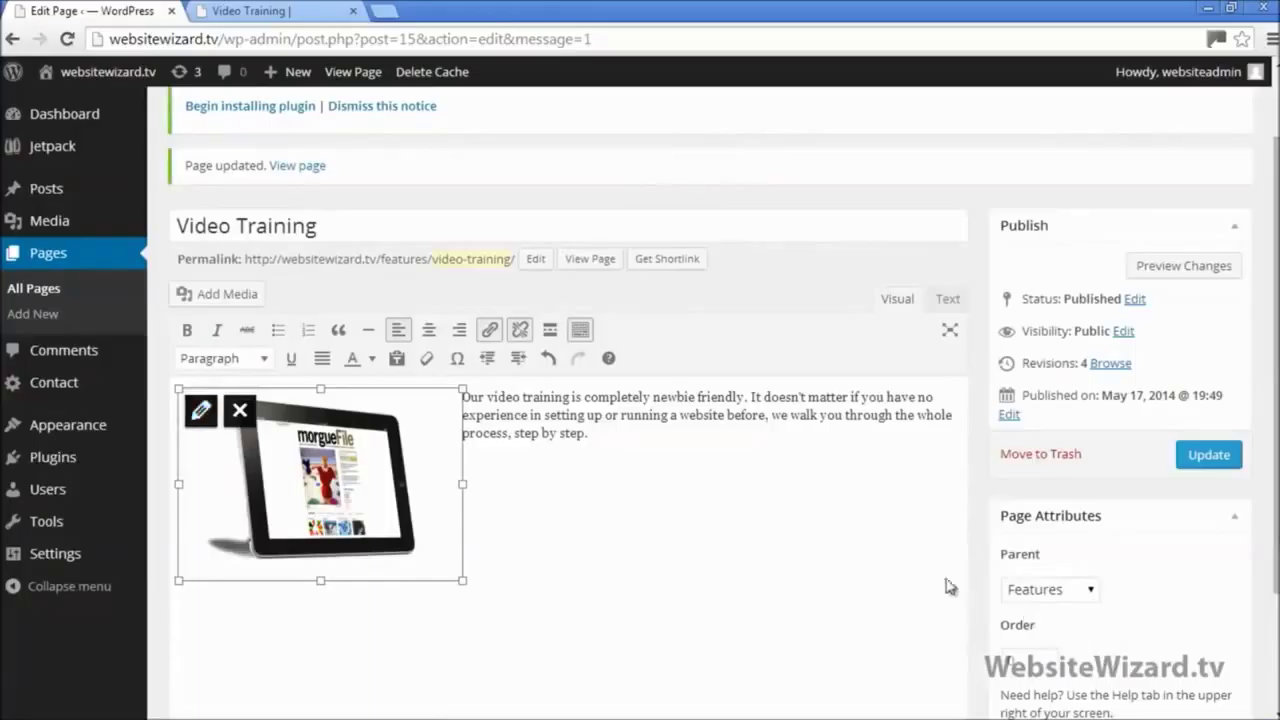
Step: Update the Video Training page and reload the live page to see the text wrapping the image
{"action": "left_click", "coordinate": [594, 466]}
{"action": "left_click_drag", "start_coordinate": [603, 431], "coordinate": [459, 398]}
{"action": "left_click", "coordinate": [674, 463]}
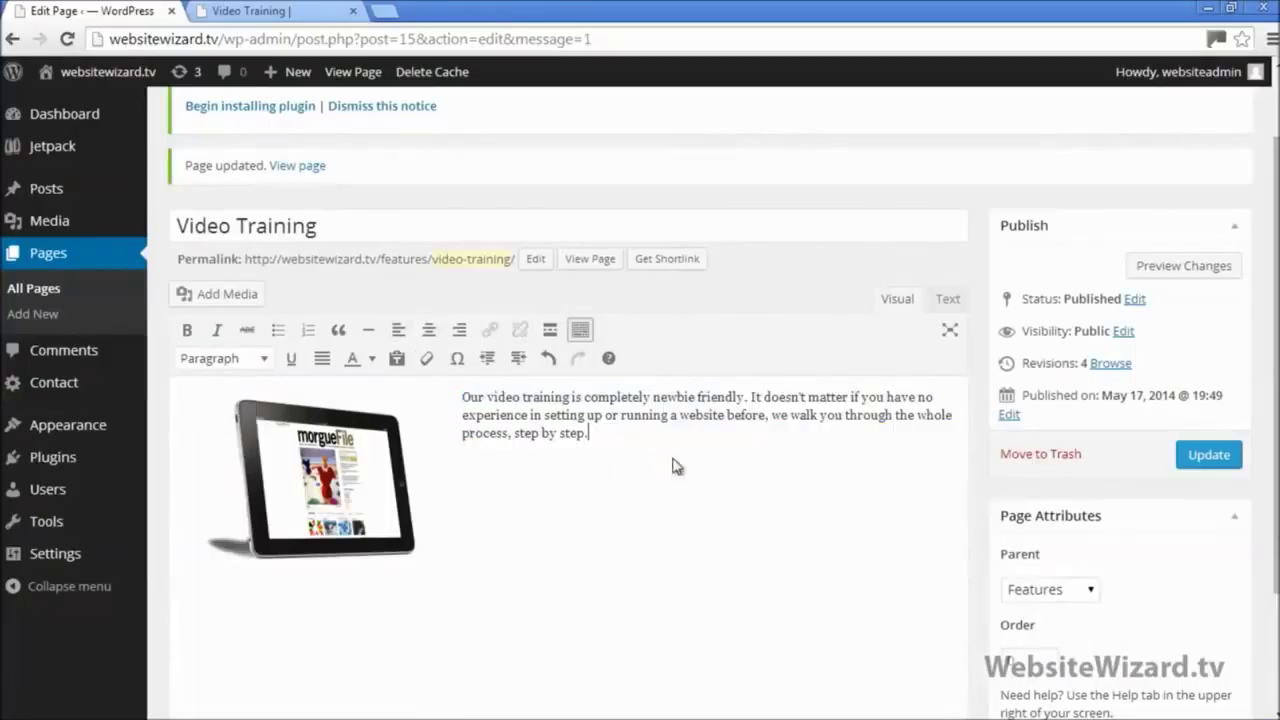
{"action": "left_click", "coordinate": [1222, 456]}
{"action": "left_click", "coordinate": [250, 11]}
{"action": "left_click", "coordinate": [68, 40]}
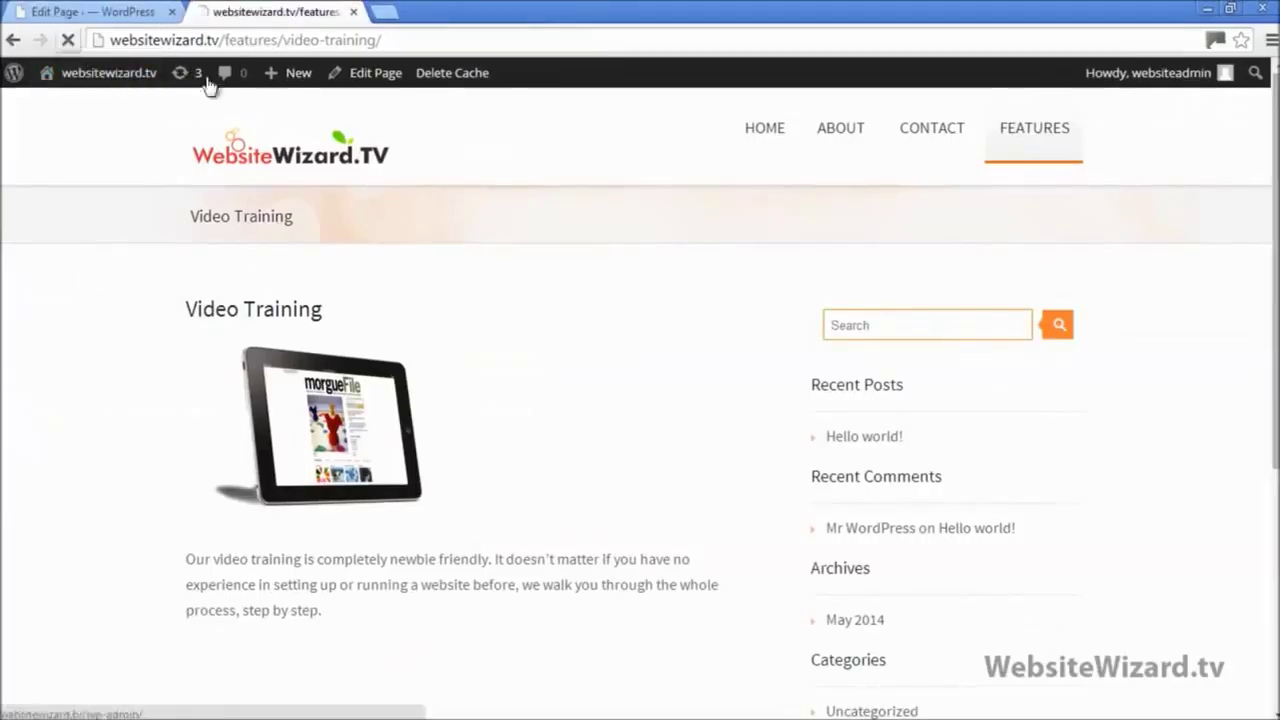
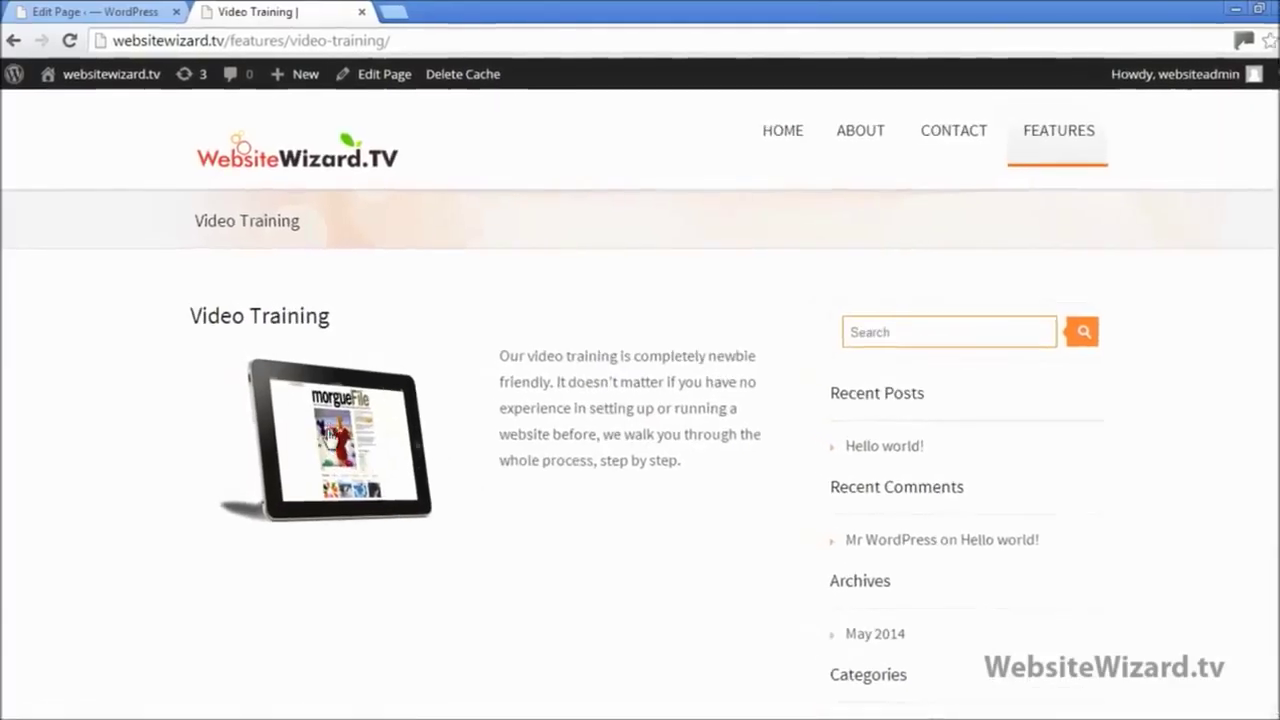
Step: Check that the live tablet image links to the full-size tablet-1.png, then return to editing Video Training
{"action": "left_click", "coordinate": [304, 422]}
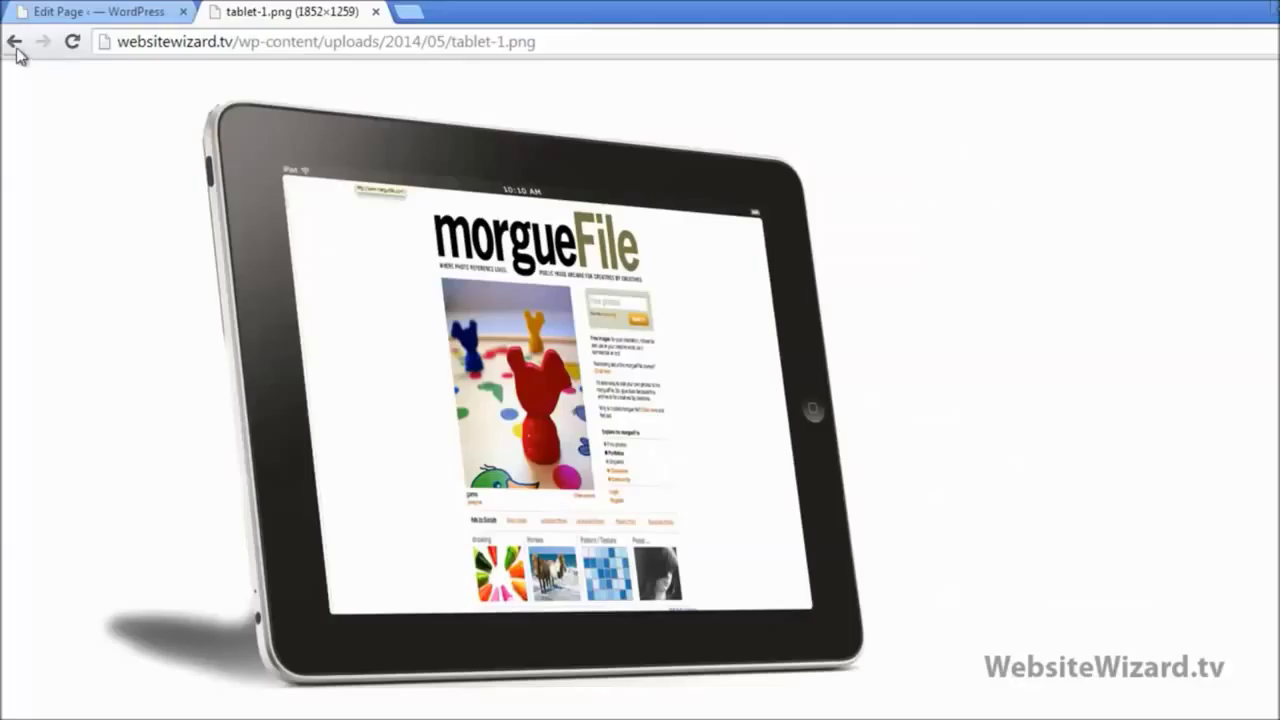
{"action": "left_click", "coordinate": [14, 42]}
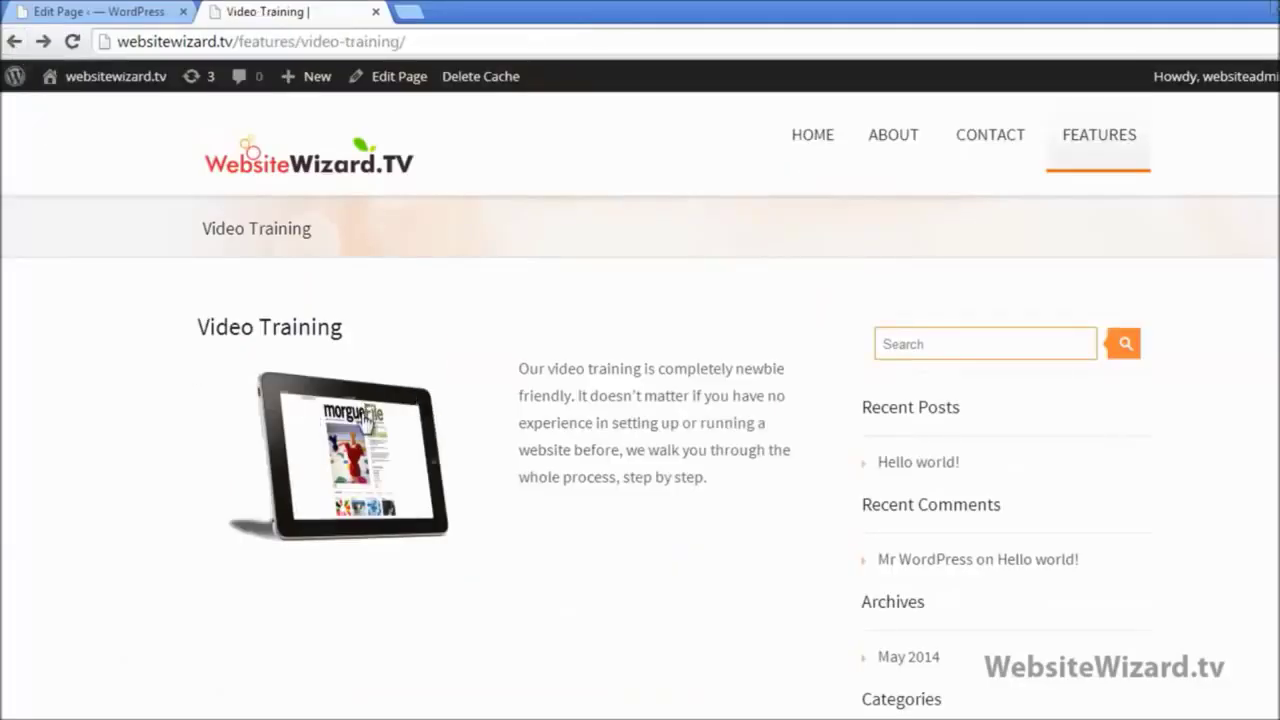
{"action": "left_click", "coordinate": [113, 18]}
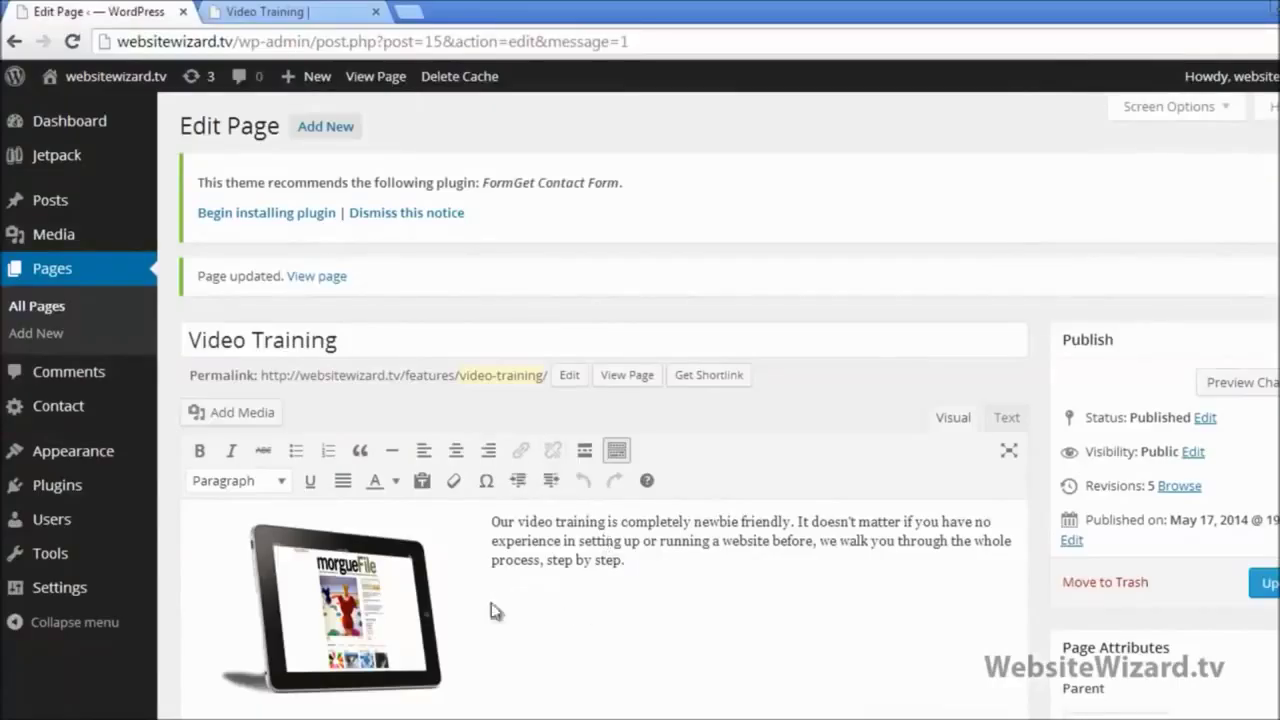
Step: Set the tablet image's Link To option to None in its image details
{"action": "left_click", "coordinate": [342, 620]}
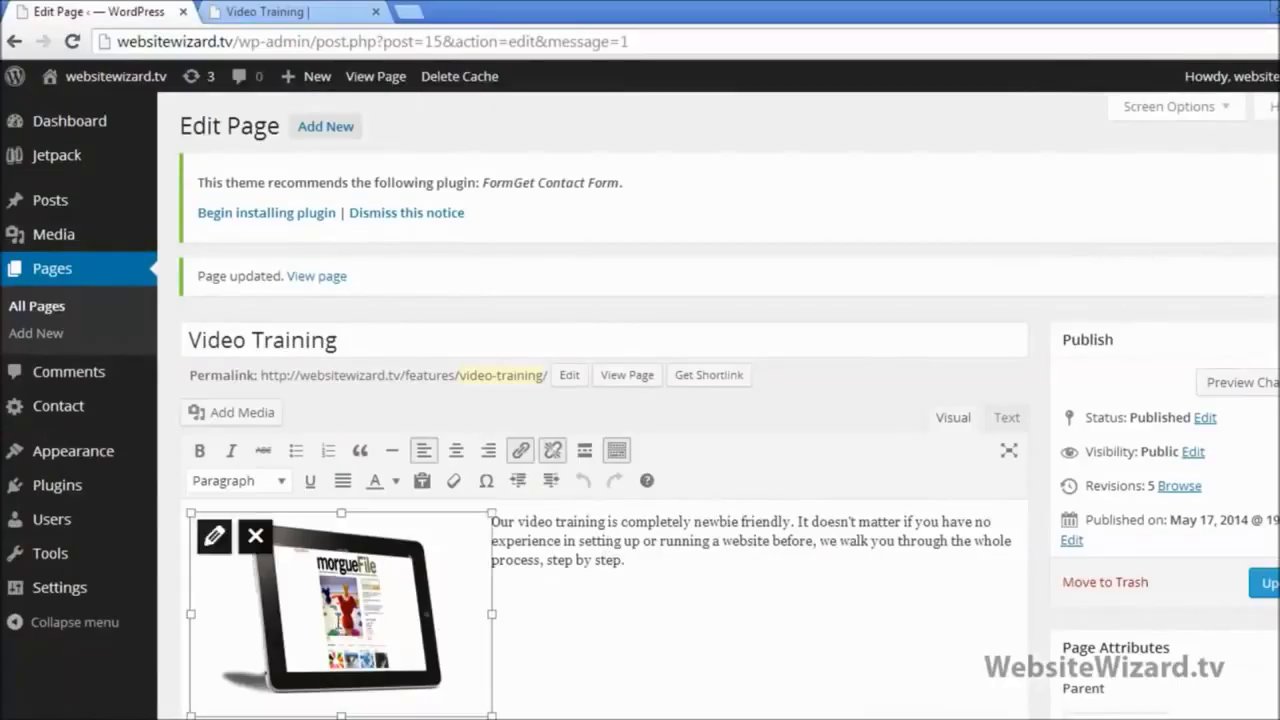
{"action": "left_click", "coordinate": [214, 536]}
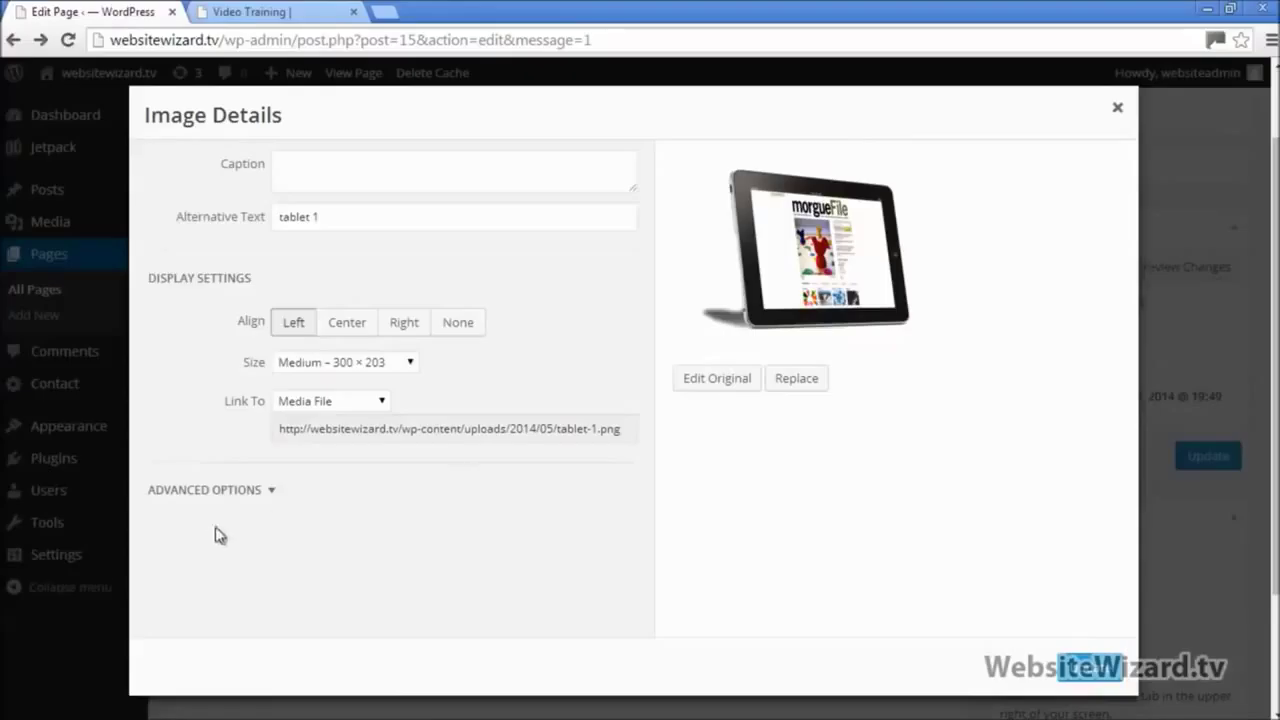
{"action": "left_click", "coordinate": [285, 494]}
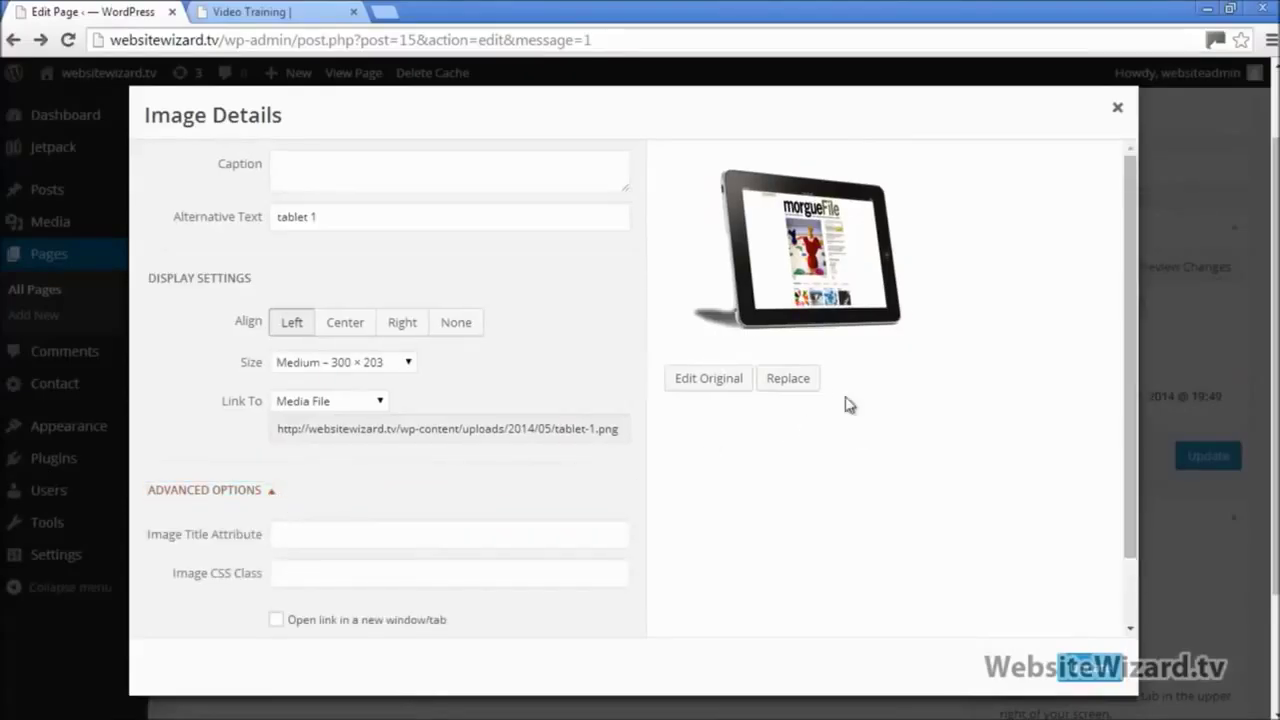
{"action": "left_click", "coordinate": [280, 491]}
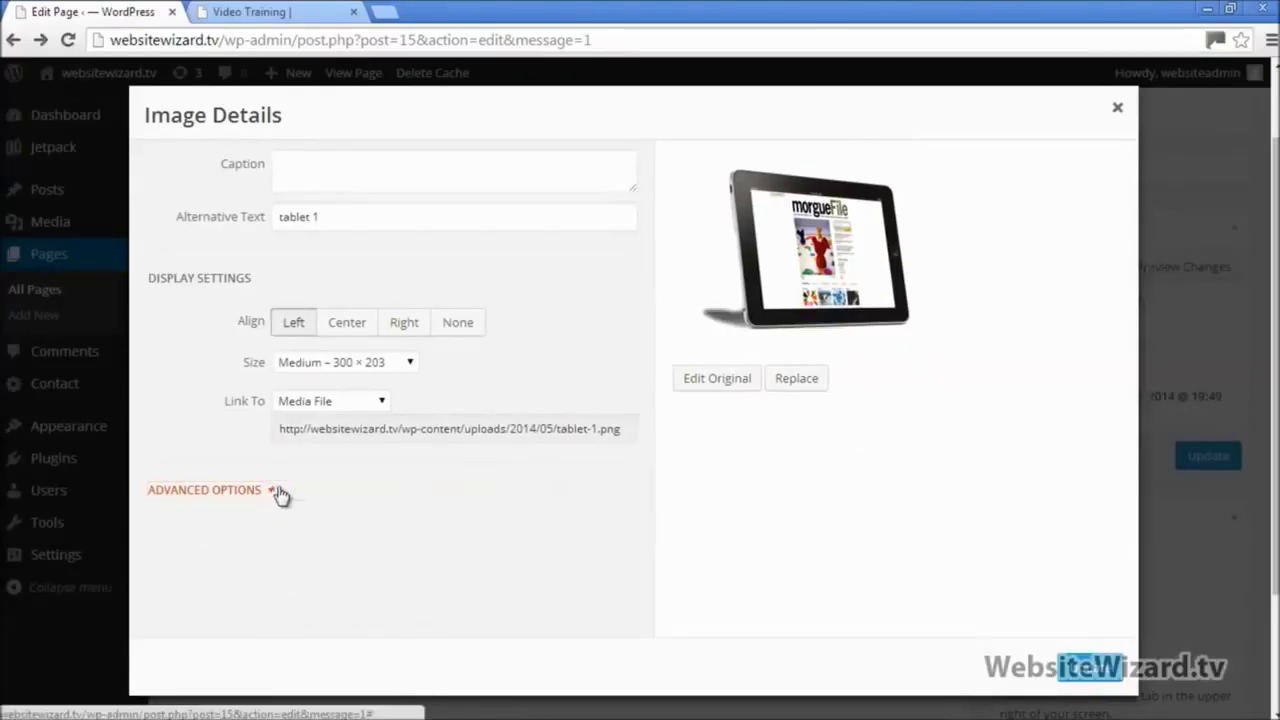
{"action": "left_click", "coordinate": [379, 404]}
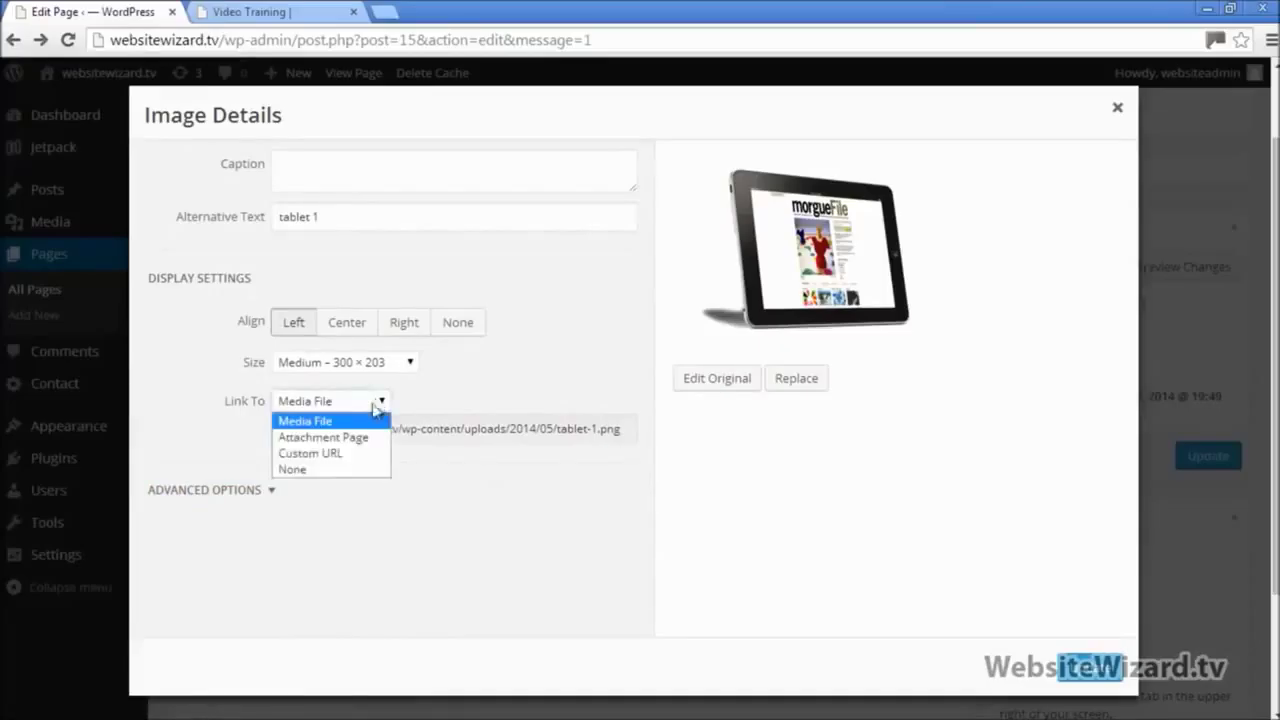
{"action": "left_click", "coordinate": [300, 470]}
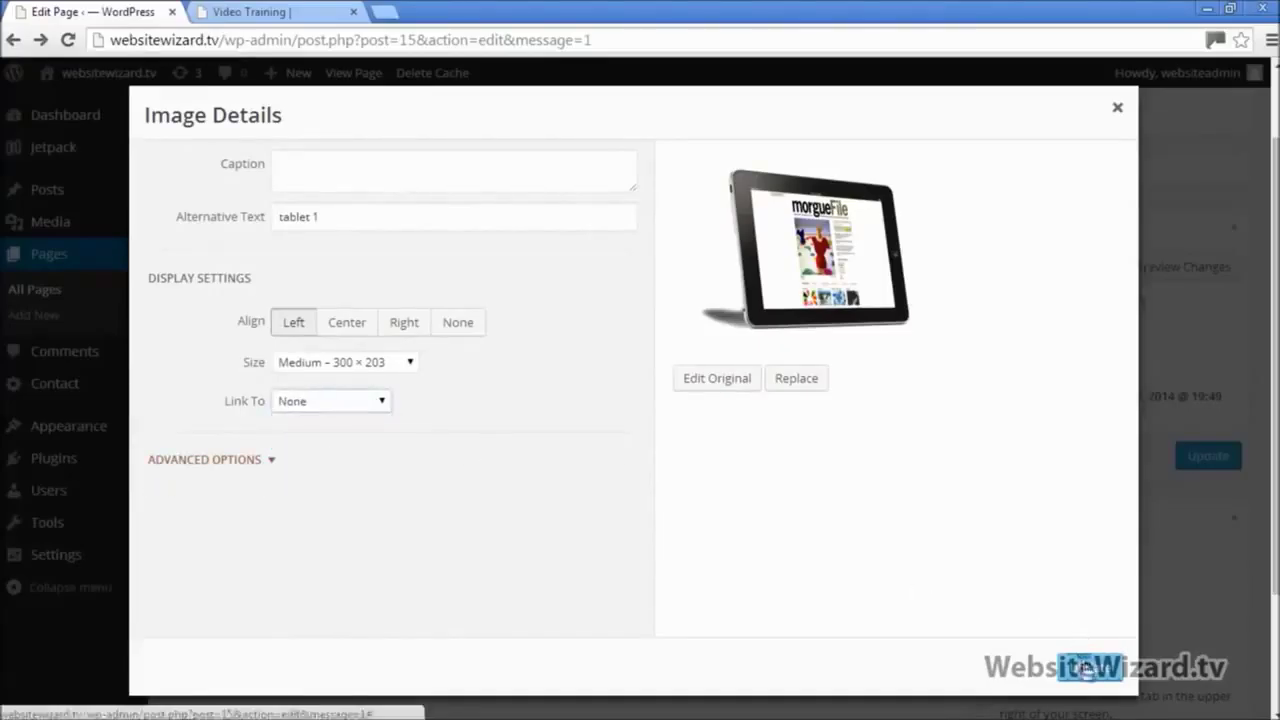
{"action": "left_click", "coordinate": [1087, 668]}
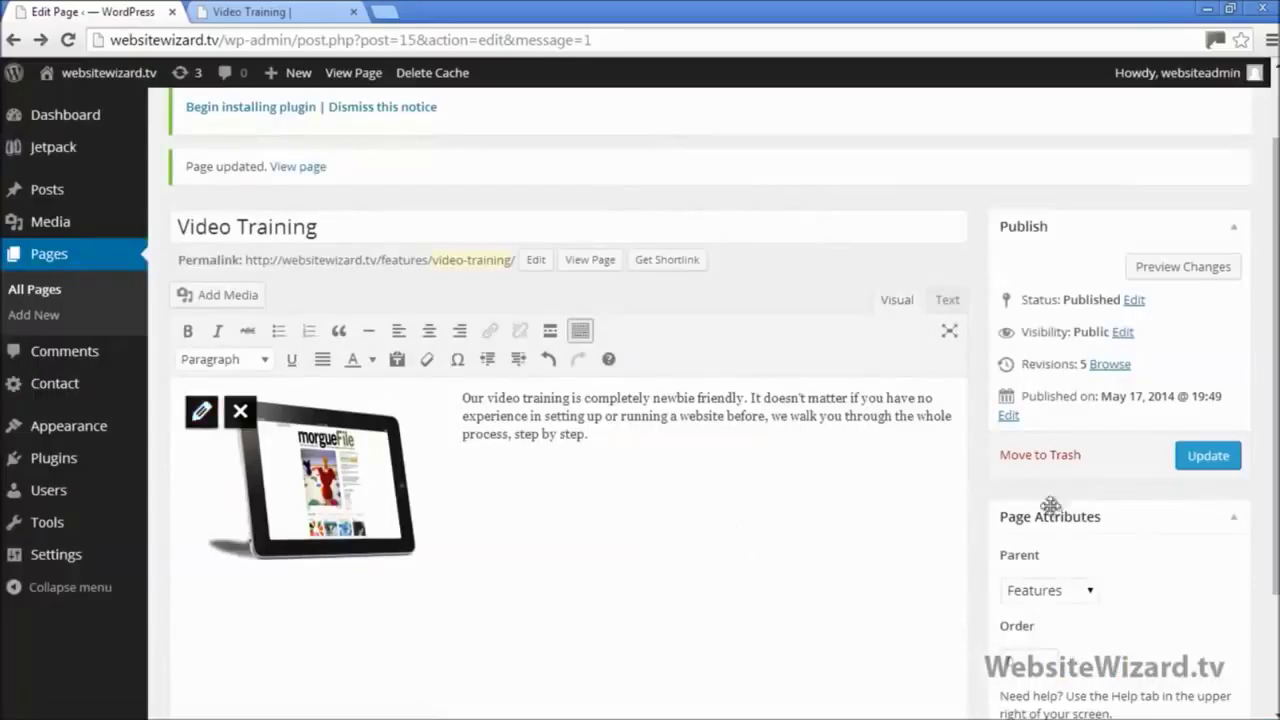
Step: Update the Video Training page and reload the live page to confirm the image no longer links
{"action": "left_click", "coordinate": [1207, 458]}
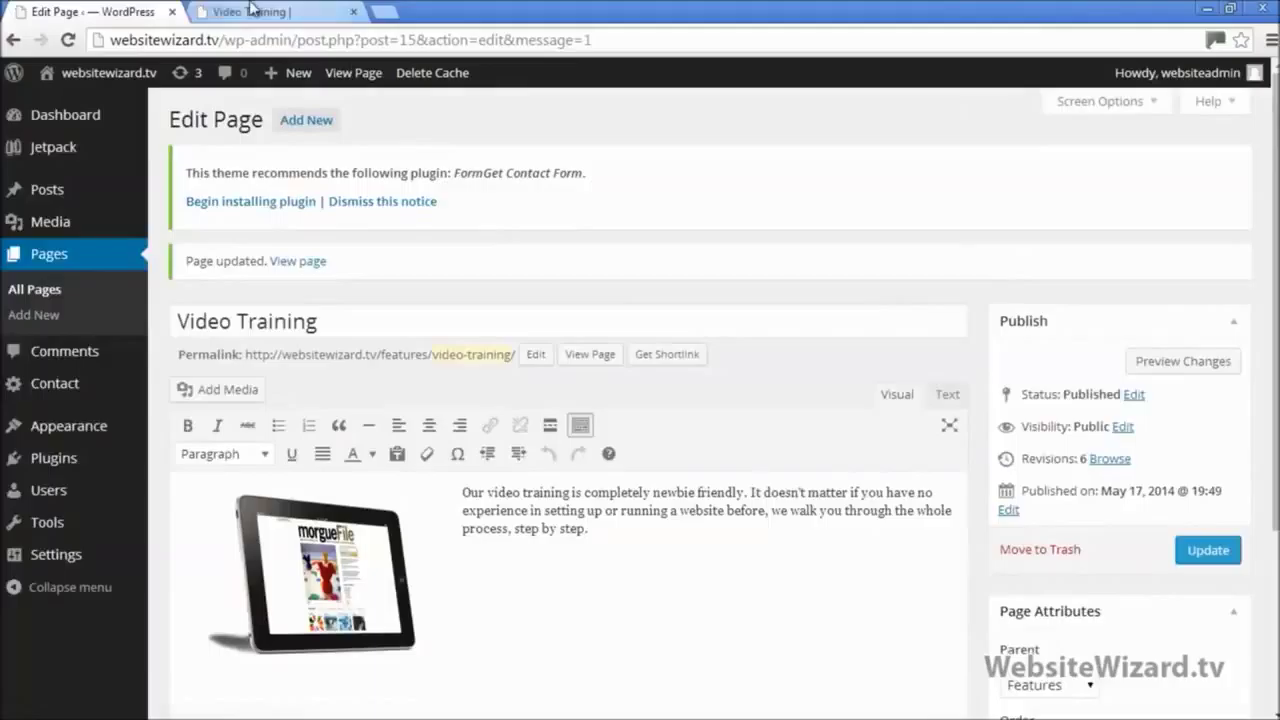
{"action": "left_click", "coordinate": [252, 10]}
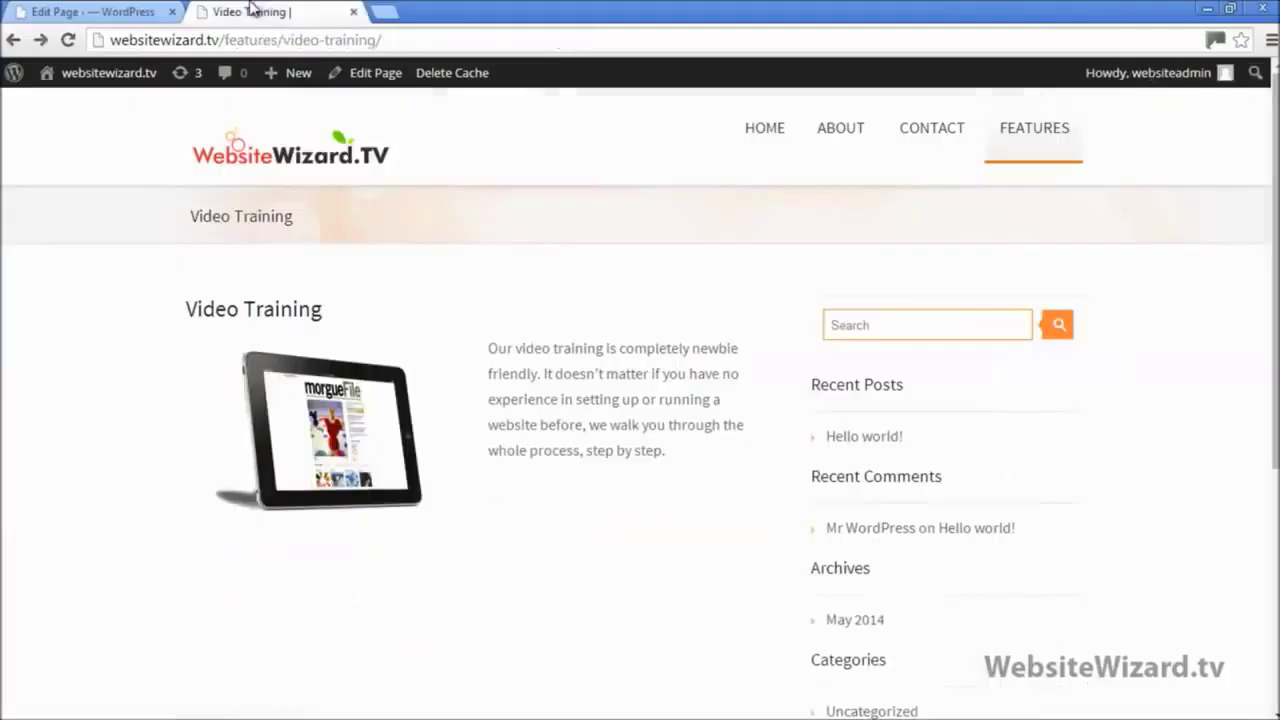
{"action": "left_click", "coordinate": [68, 40]}
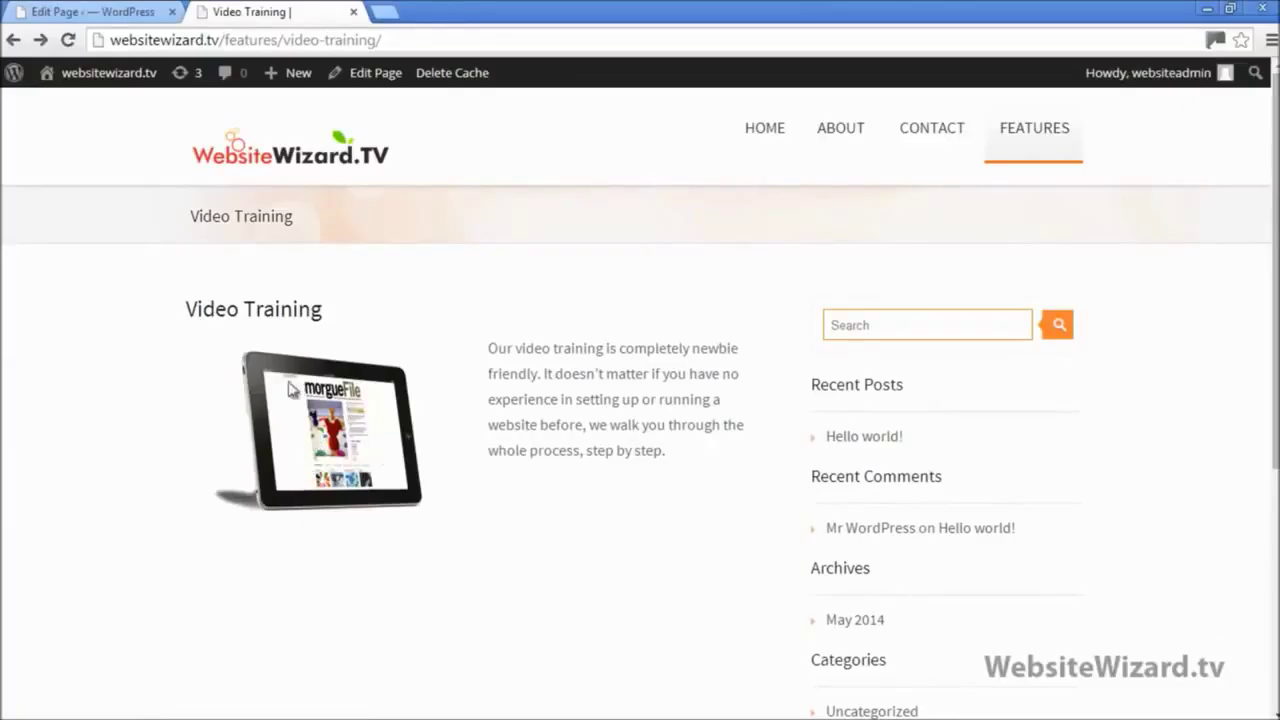
{"action": "left_click", "coordinate": [94, 14]}
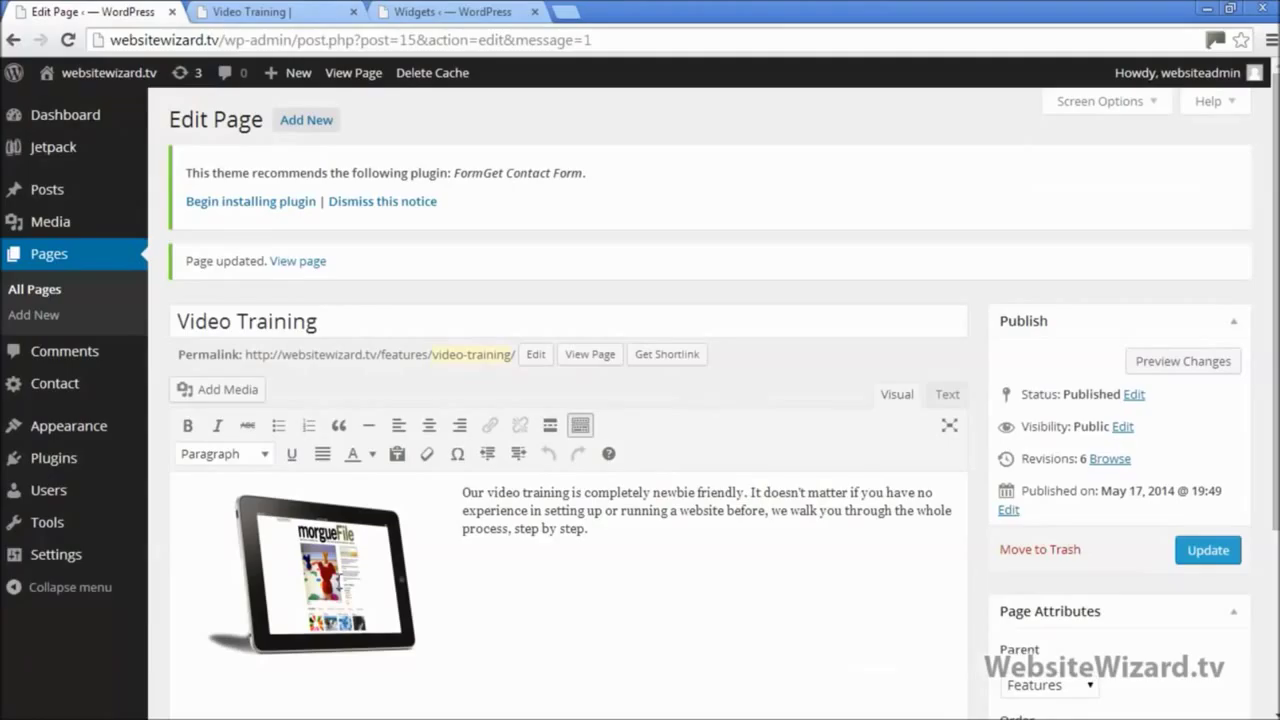
Step: Delete the tablet image from the Video Training page and update it
{"action": "left_click", "coordinate": [338, 583]}
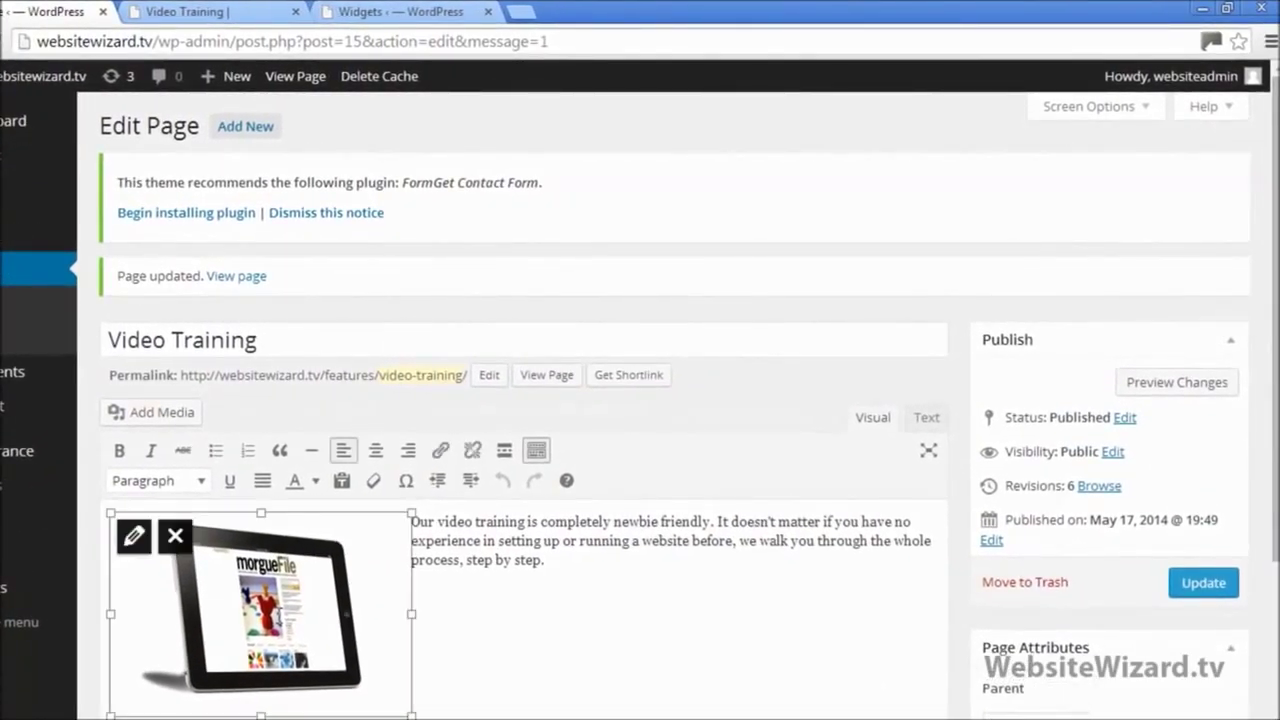
{"action": "left_click", "coordinate": [175, 538]}
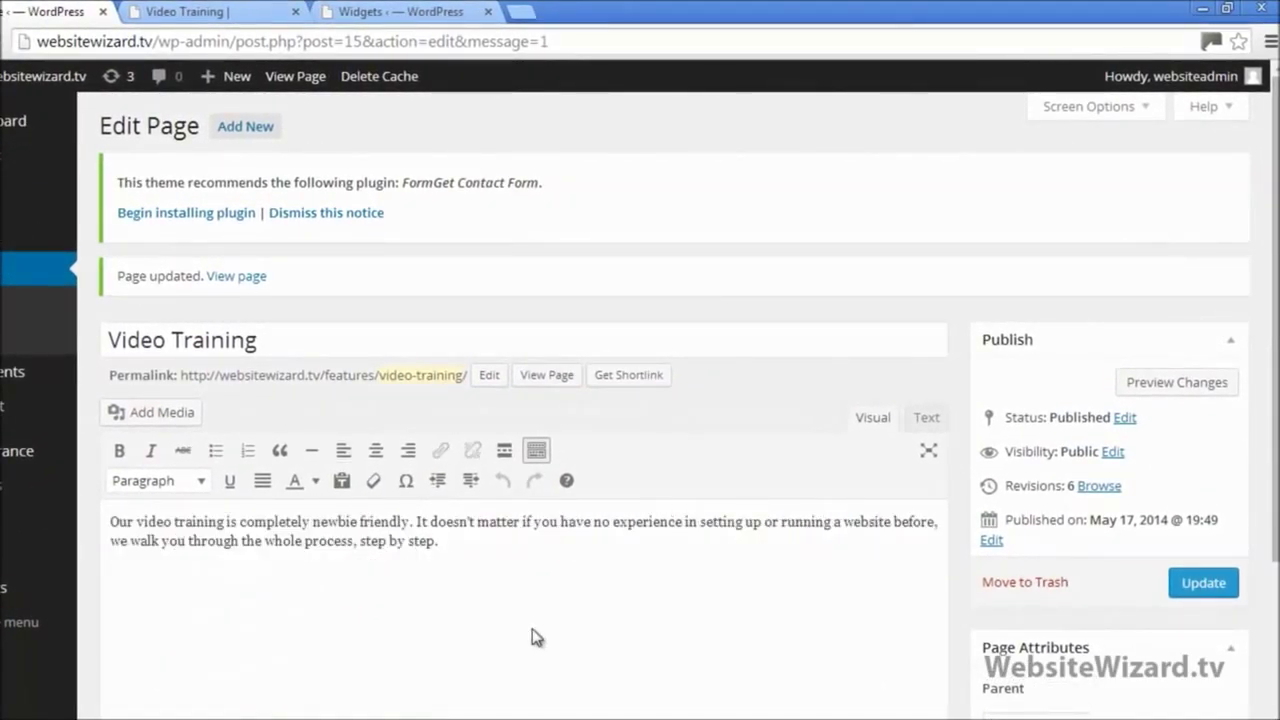
{"action": "left_click", "coordinate": [1195, 583]}
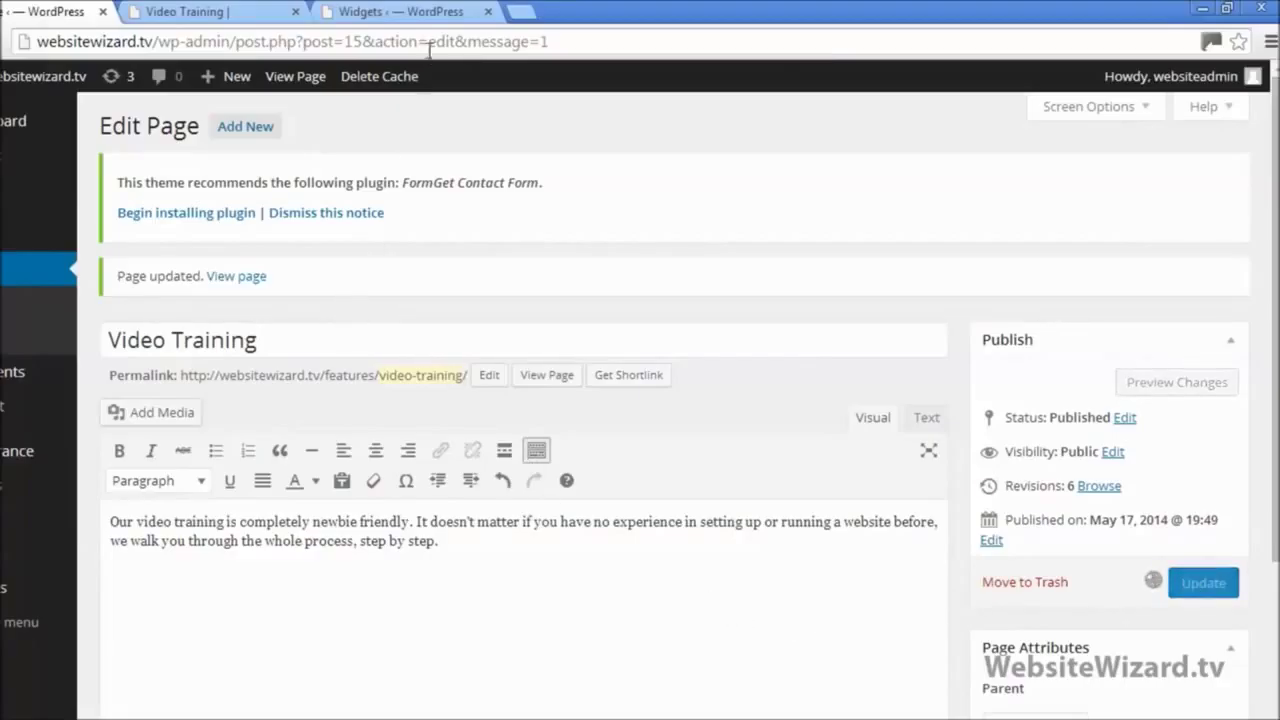
Step: Reload the live Video Training page to confirm the image is gone, then select the page title in the editor
{"action": "left_click", "coordinate": [487, 11]}
{"action": "left_click", "coordinate": [210, 11]}
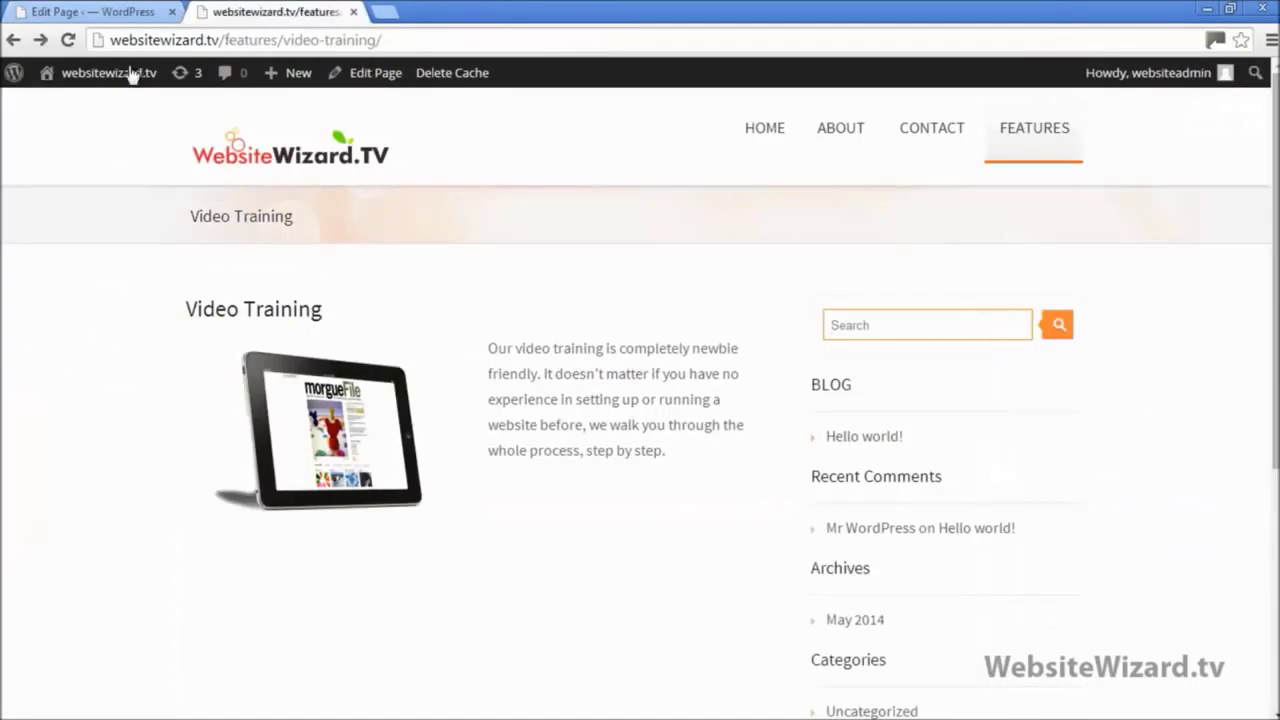
{"action": "key", "text": "F5"}
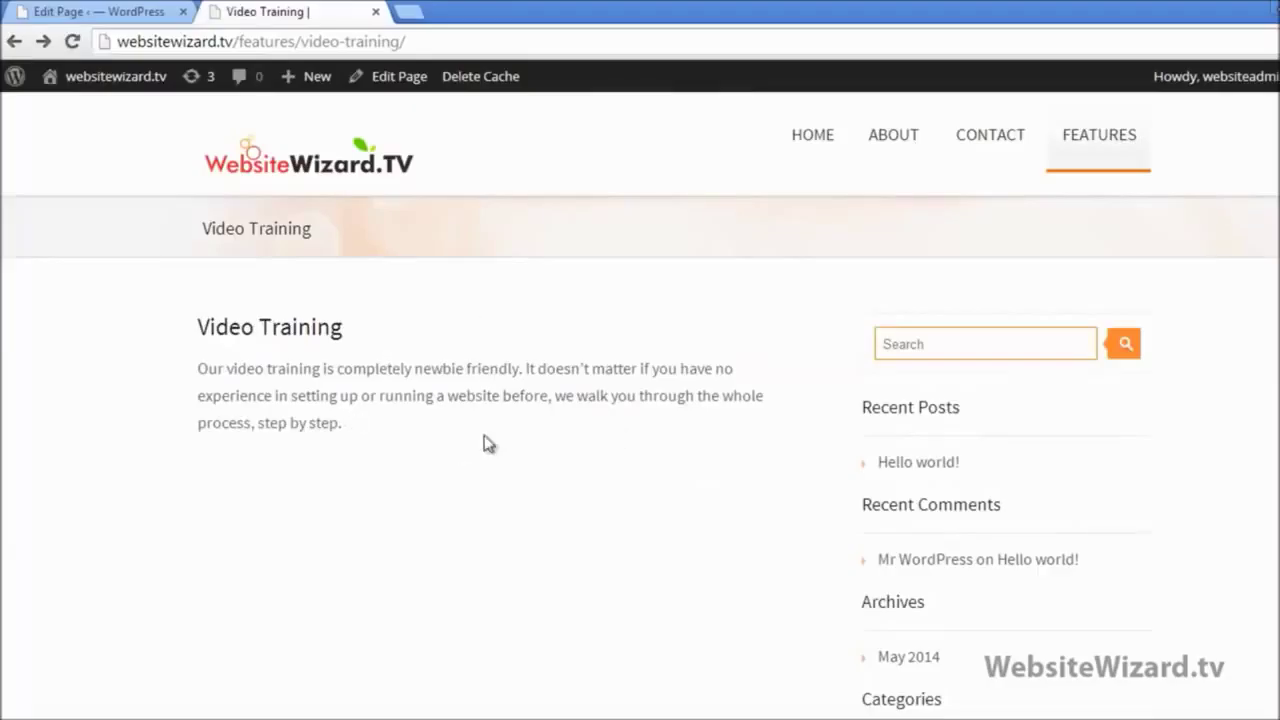
{"action": "left_click", "coordinate": [140, 12]}
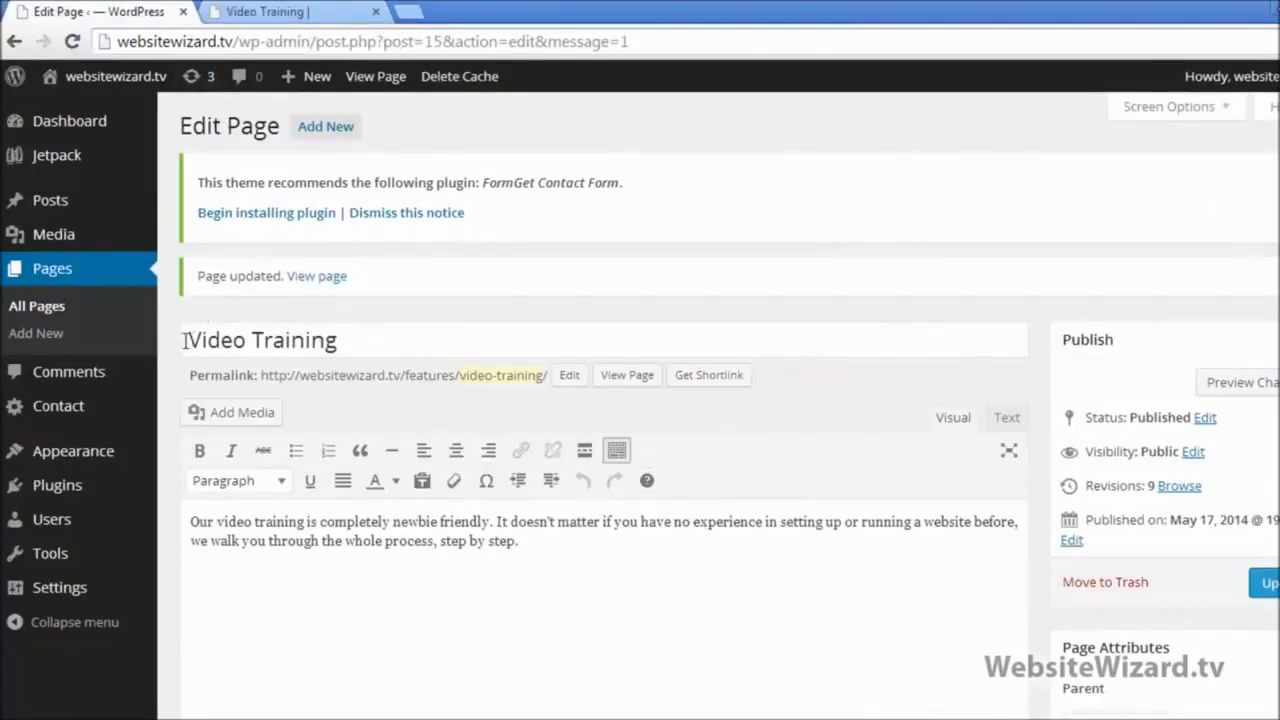
{"action": "left_click_drag", "start_coordinate": [190, 340], "coordinate": [158, 347]}
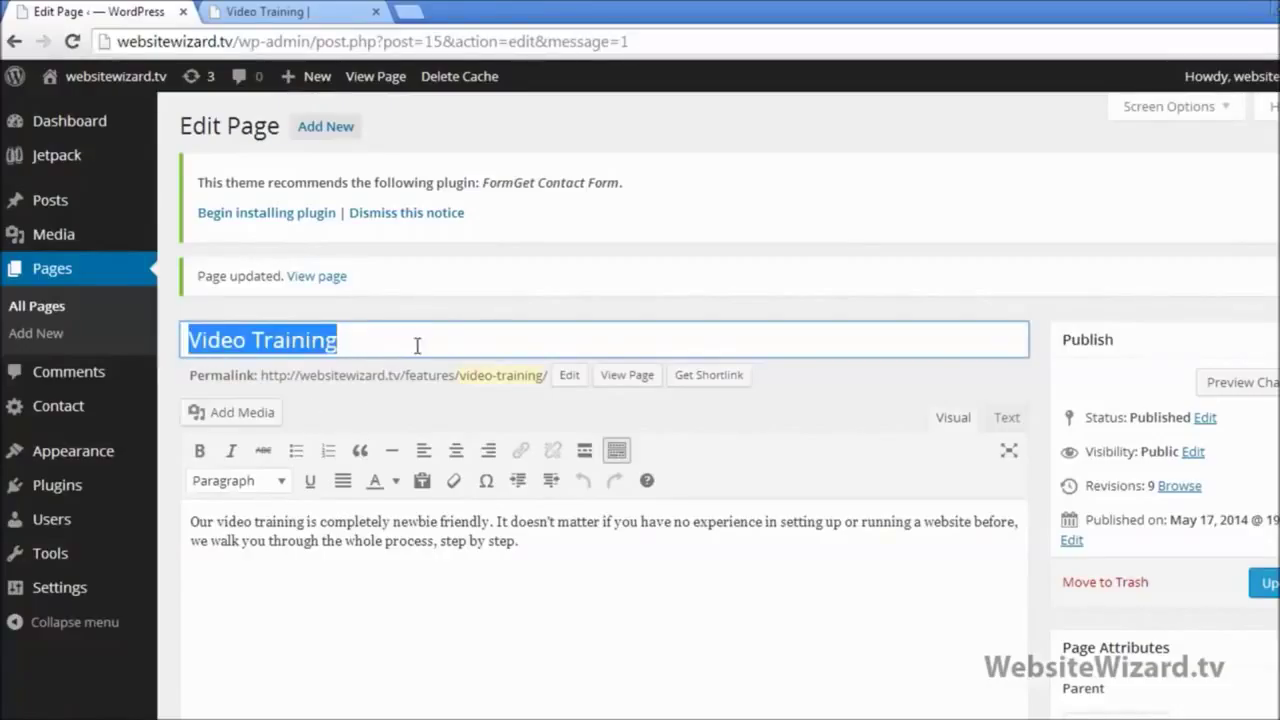
{"action": "left_click", "coordinate": [551, 654]}
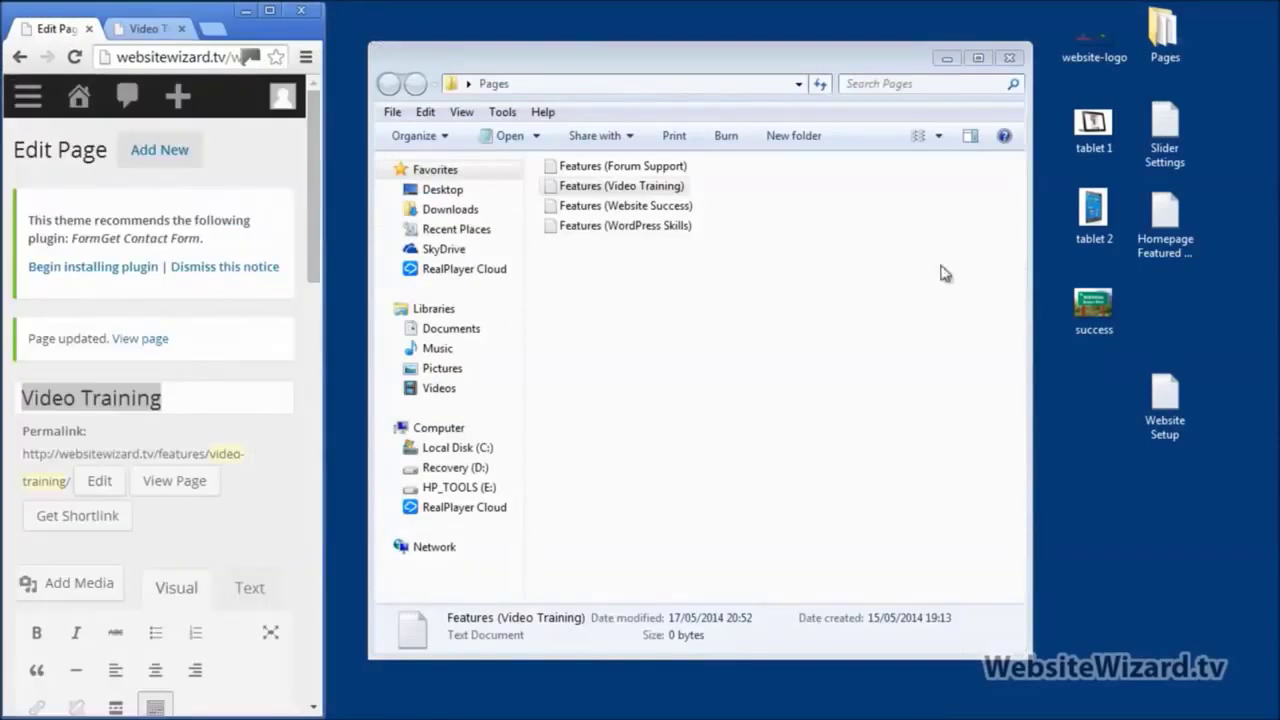
Step: Send the Features (Video Training) note to the Recycle Bin and maximize the browser
{"action": "right_click", "coordinate": [637, 190]}
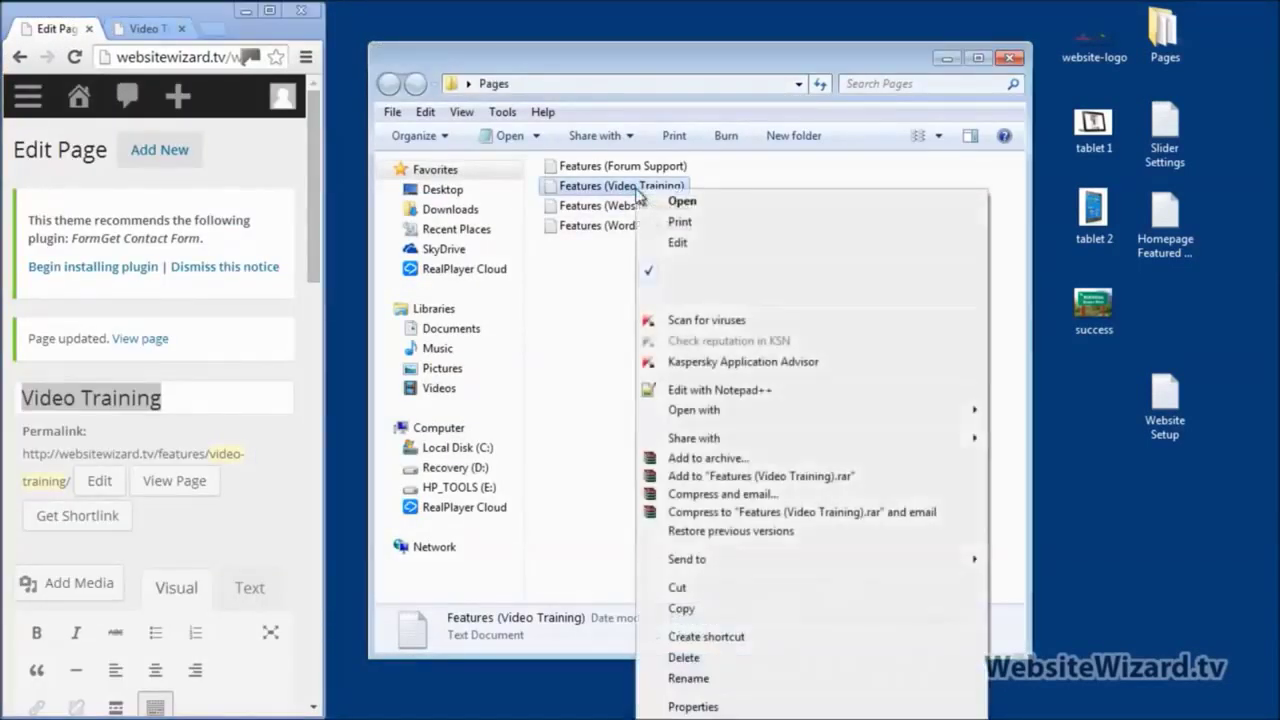
{"action": "left_click", "coordinate": [708, 658]}
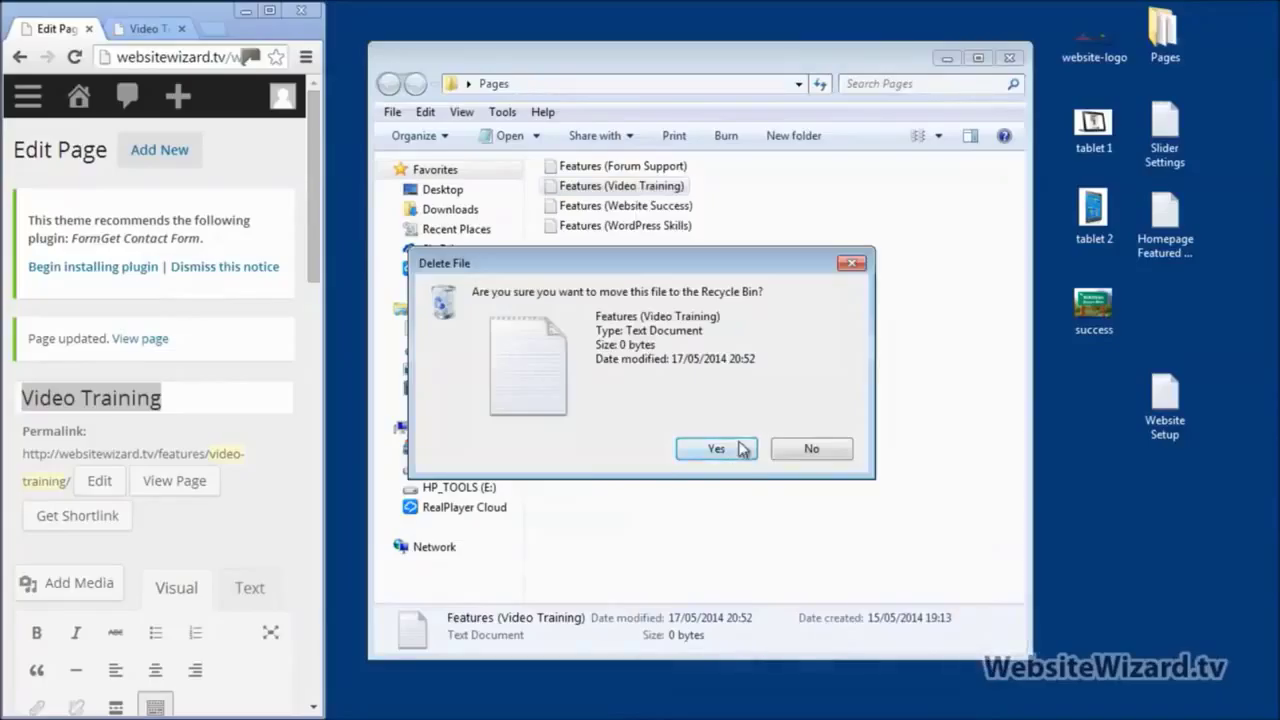
{"action": "left_click", "coordinate": [716, 448]}
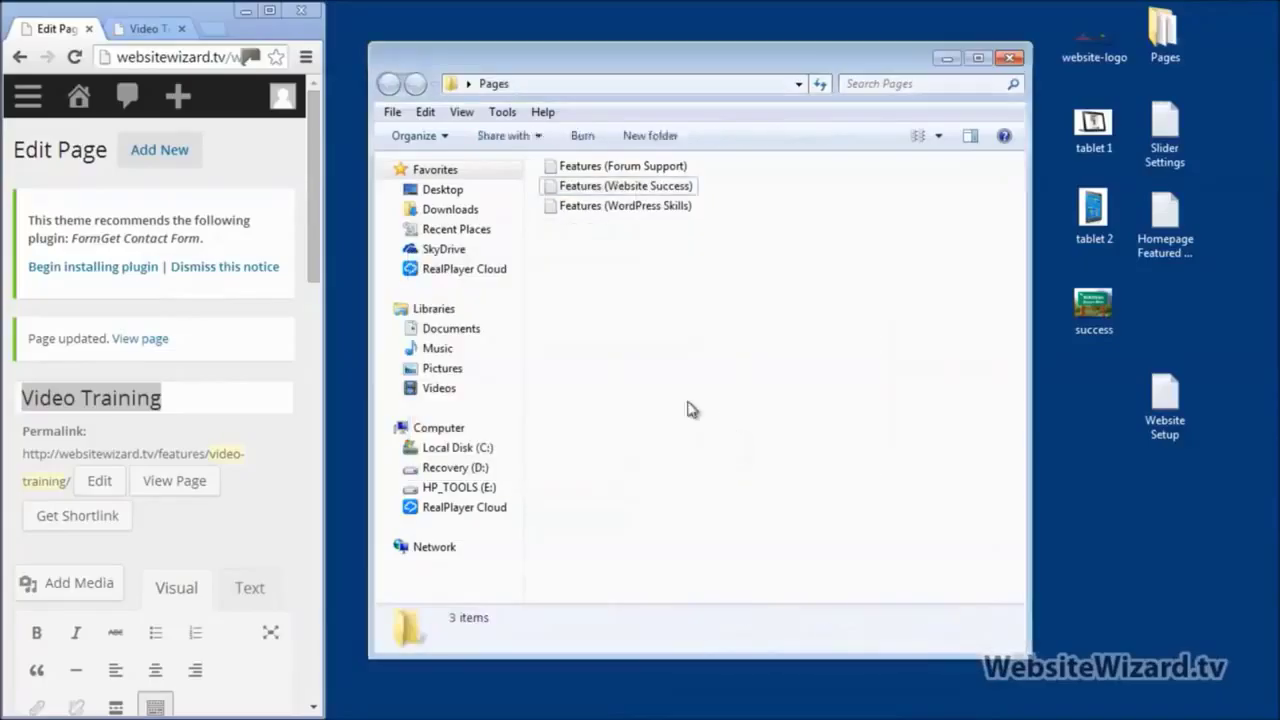
{"action": "left_click", "coordinate": [271, 11]}
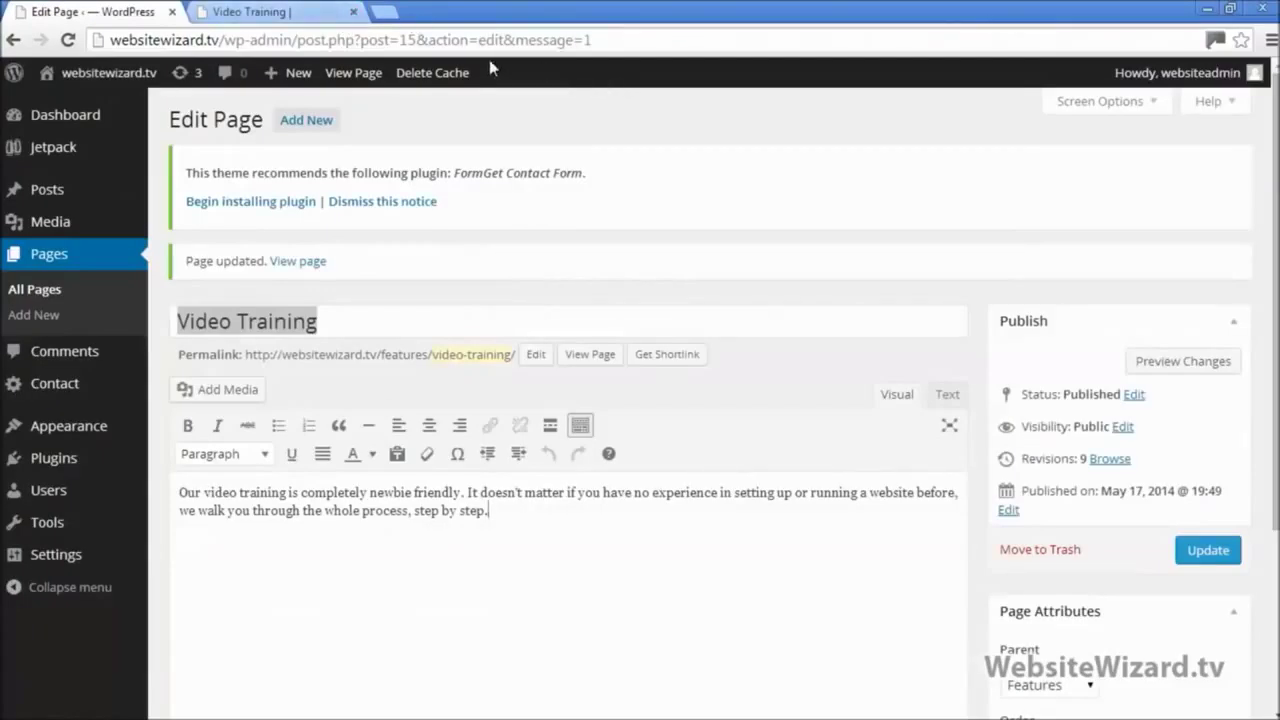
Step: Go to the live site's home page and scroll down it
{"action": "left_click", "coordinate": [280, 10]}
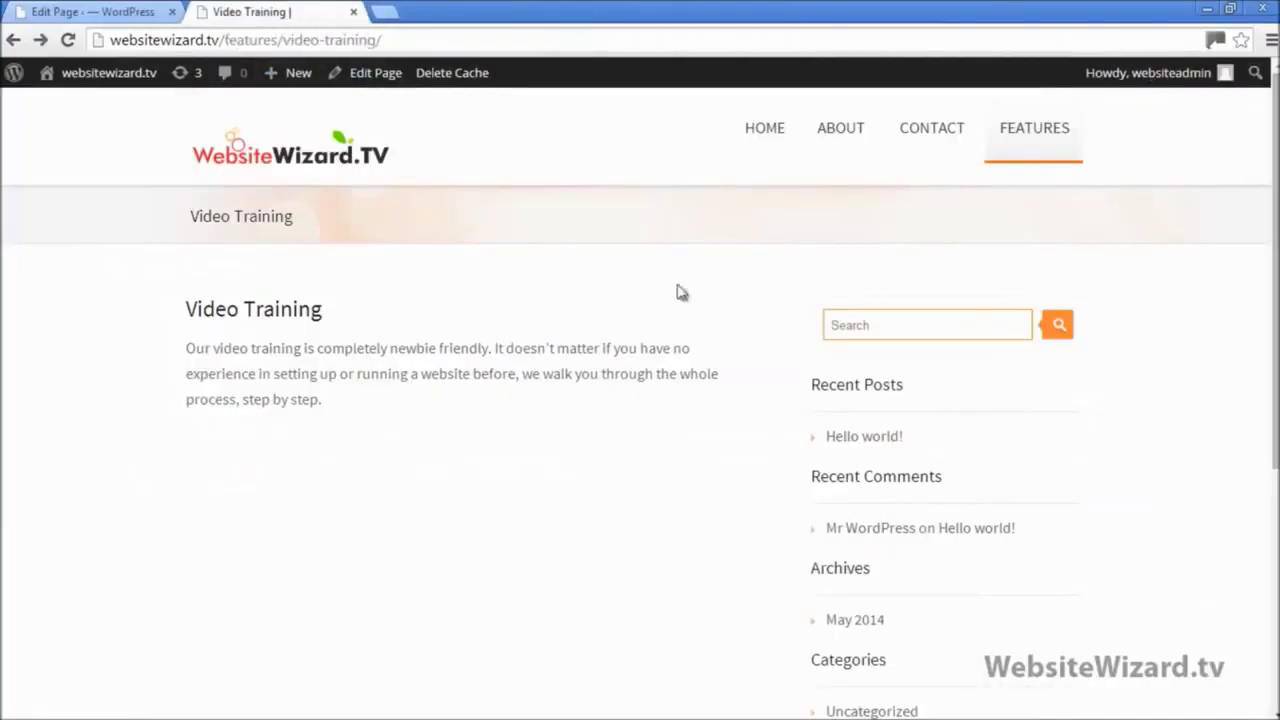
{"action": "left_click", "coordinate": [292, 150]}
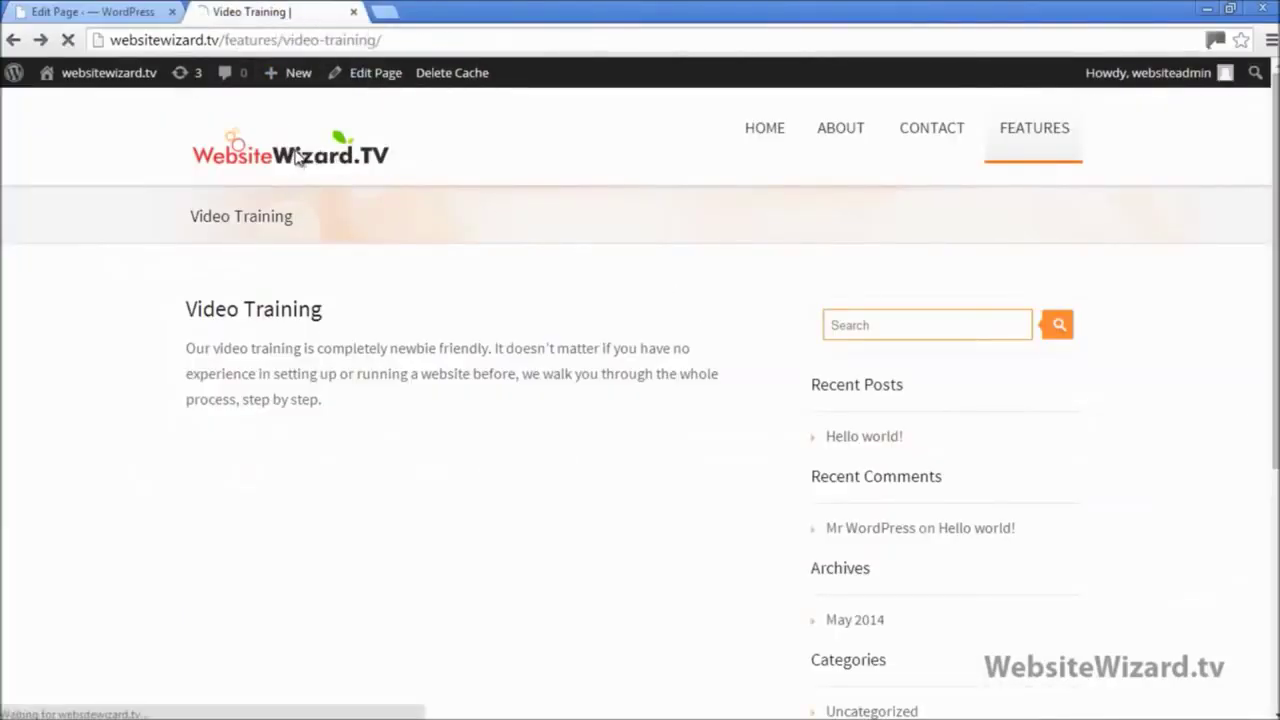
{"action": "scroll", "coordinate": [551, 177], "scroll_direction": "down", "scroll_amount": 4}
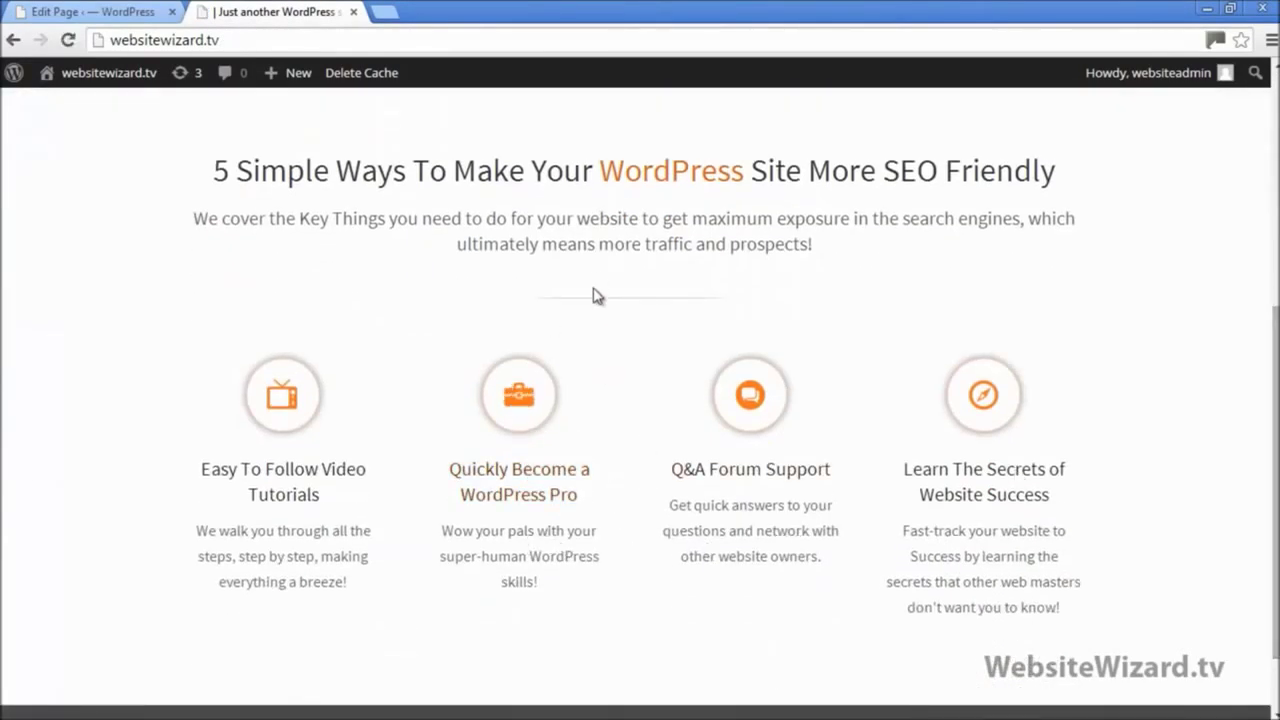
Step: Select the Features (Website Success) note, then bring back the full-screen WordPress page editor
{"action": "left_click", "coordinate": [1231, 9]}
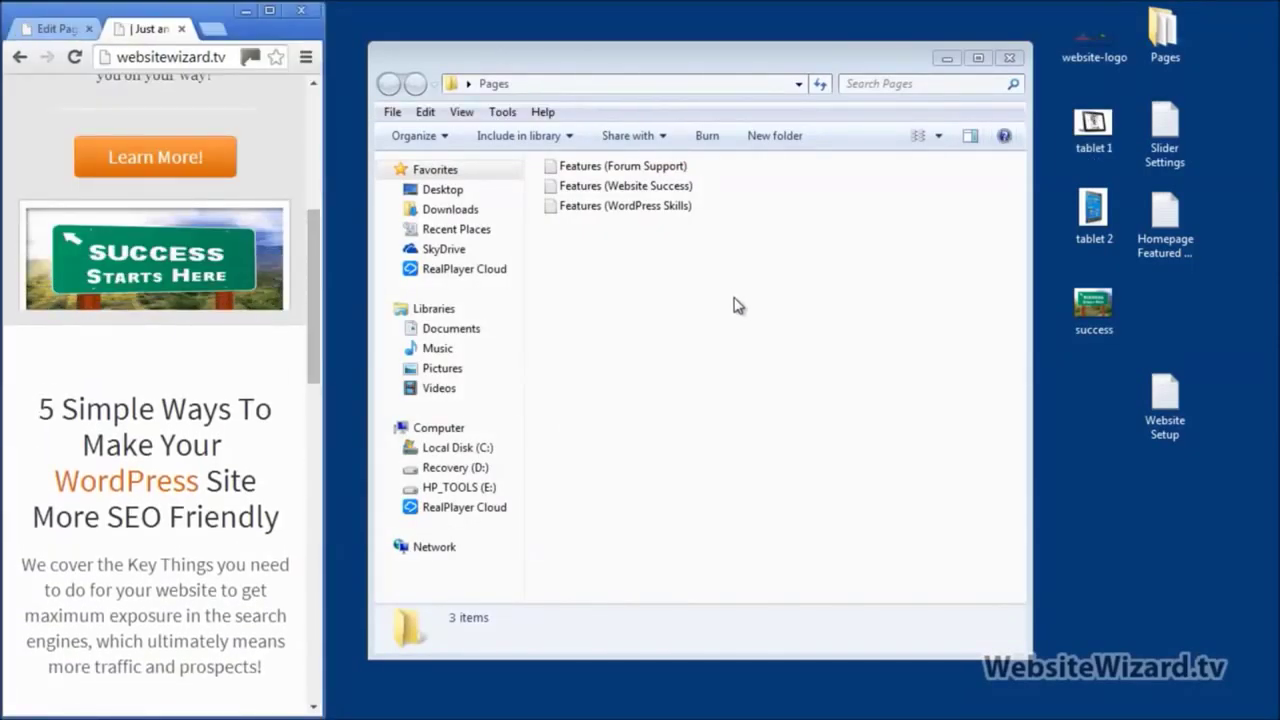
{"action": "left_click", "coordinate": [588, 185]}
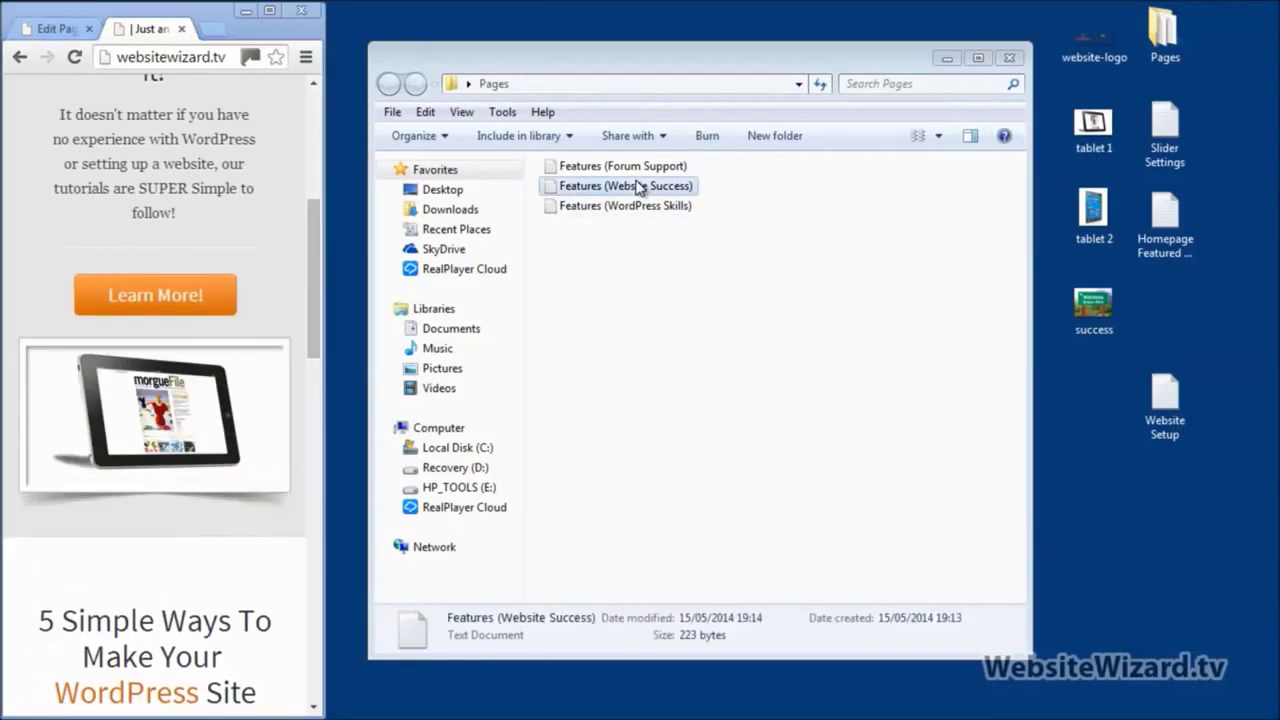
{"action": "left_click", "coordinate": [269, 22]}
{"action": "left_click", "coordinate": [269, 10]}
{"action": "left_click", "coordinate": [70, 12]}
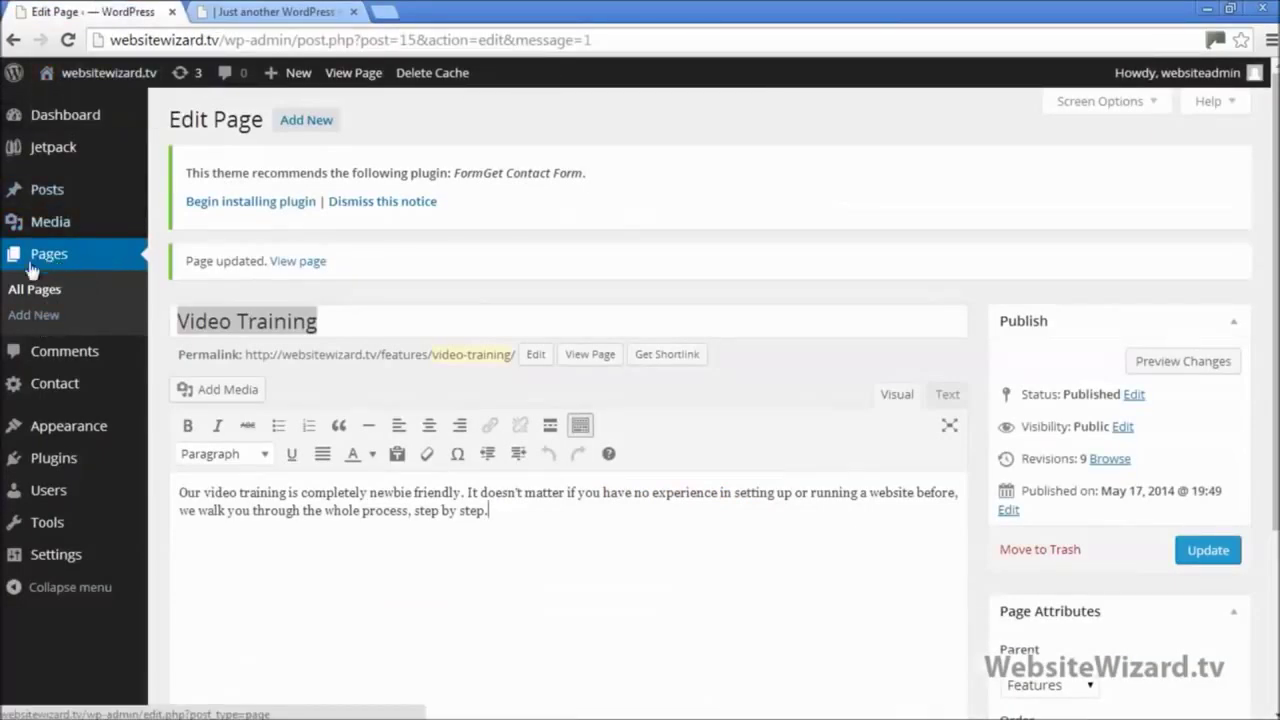
Step: Start a new page titled 'Website Success' and cut the description text from its Notepad note
{"action": "left_click", "coordinate": [40, 314]}
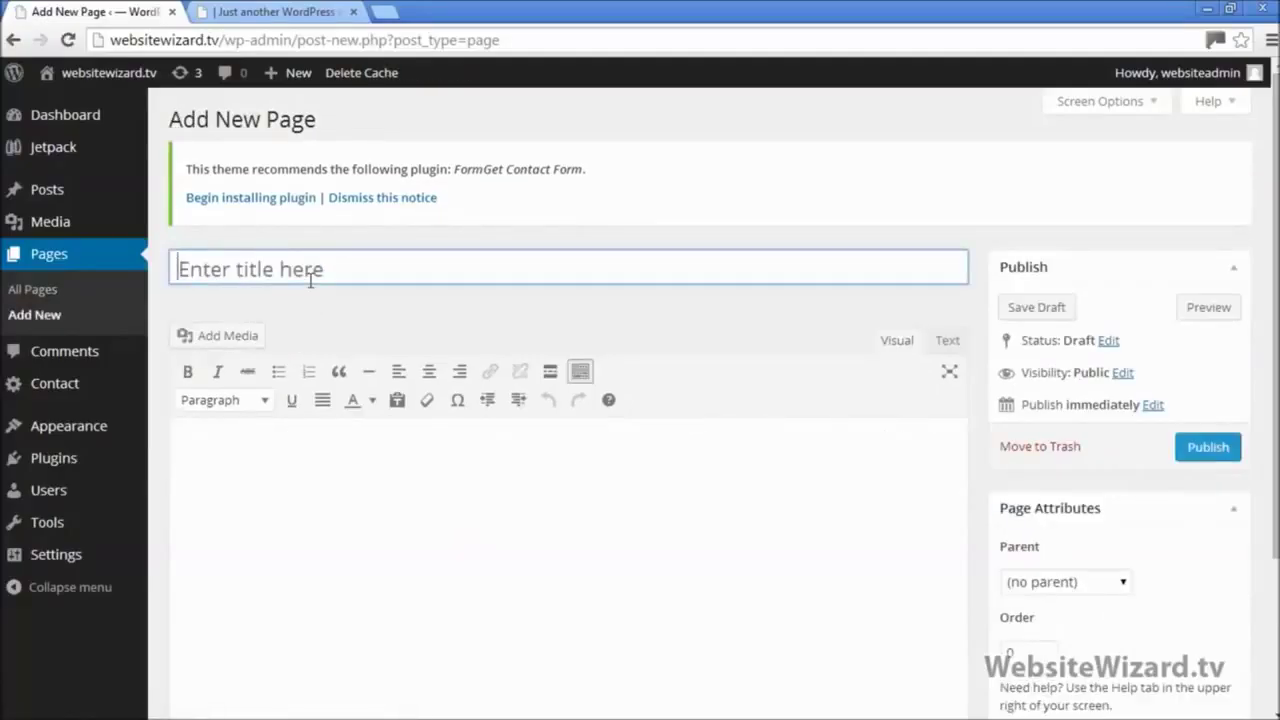
{"action": "type", "text": "Website Success"}
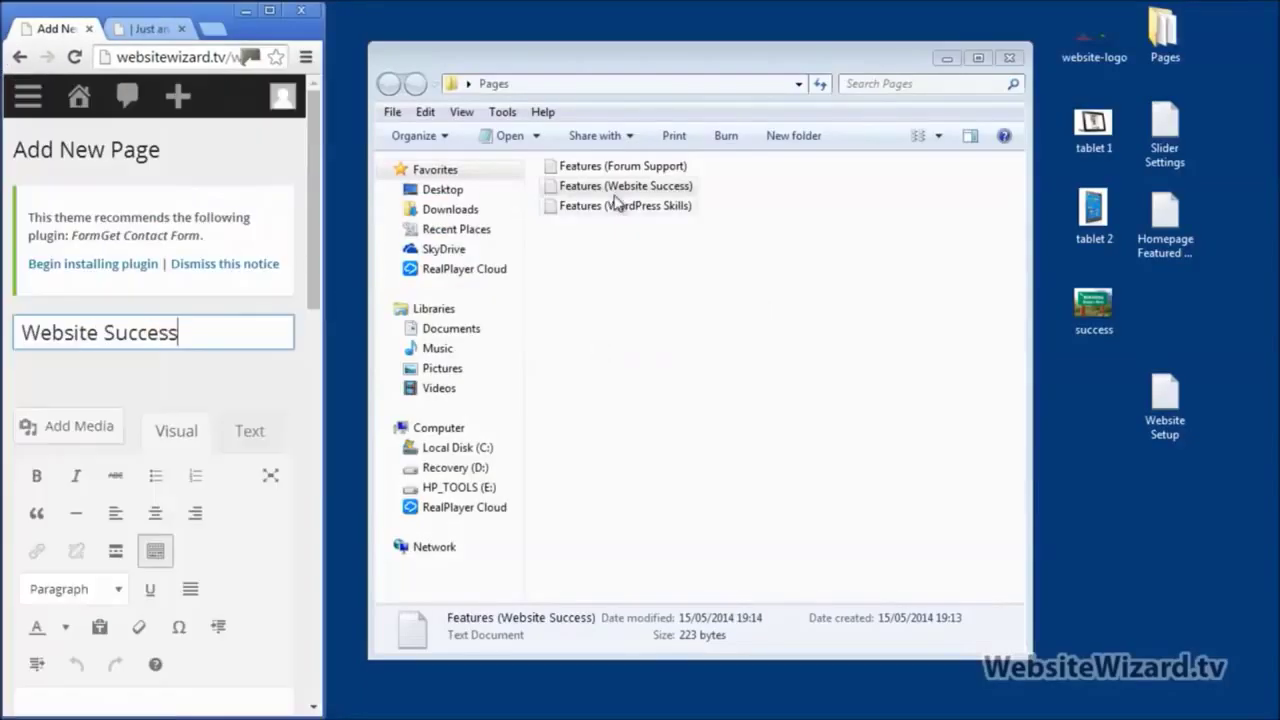
{"action": "double_click", "coordinate": [615, 190]}
{"action": "right_click", "coordinate": [534, 266]}
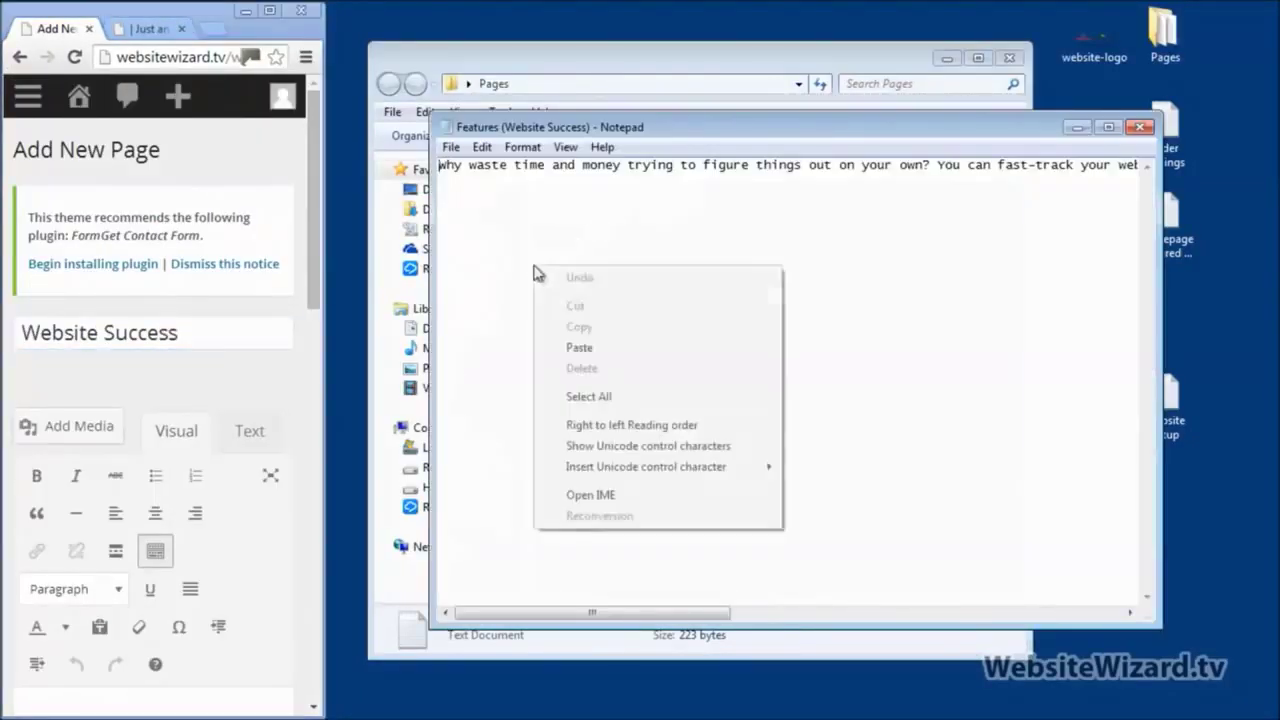
{"action": "left_click", "coordinate": [598, 396]}
{"action": "key", "text": "Delete"}
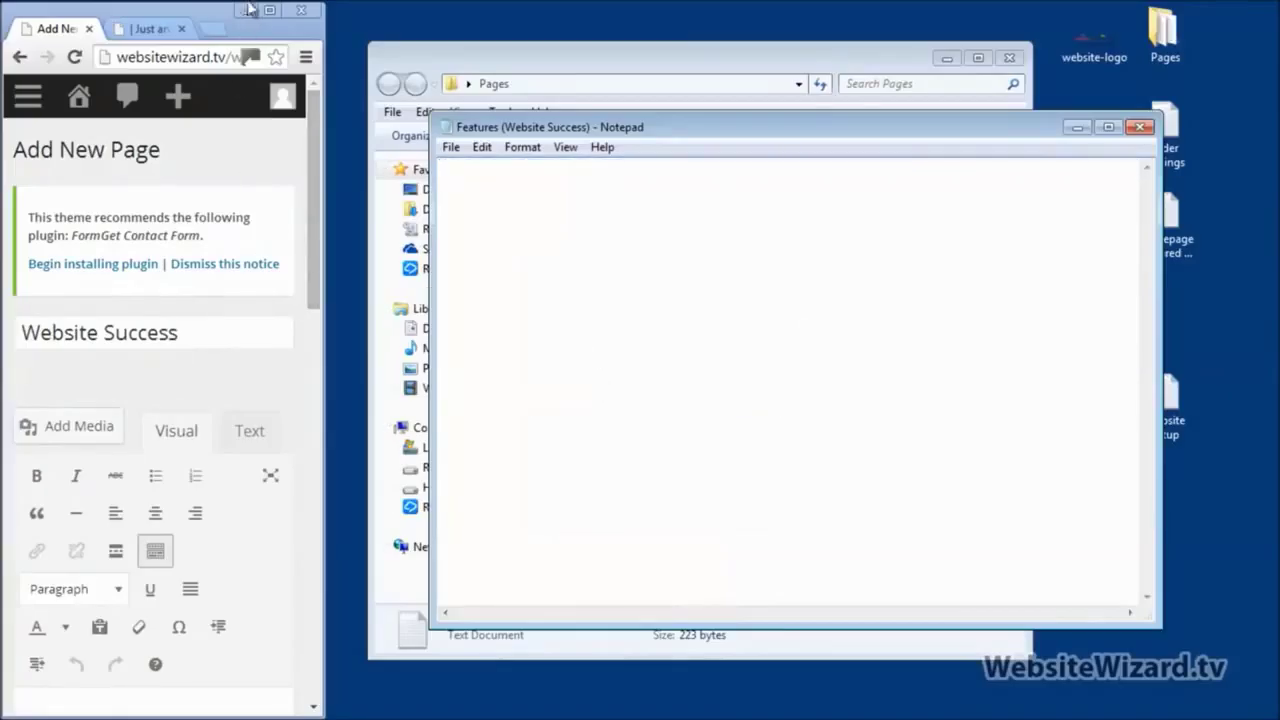
Step: Paste the 'Why waste time and money…' paragraph into the Text tab body and publish the page
{"action": "left_click", "coordinate": [266, 14]}
{"action": "left_click", "coordinate": [443, 496]}
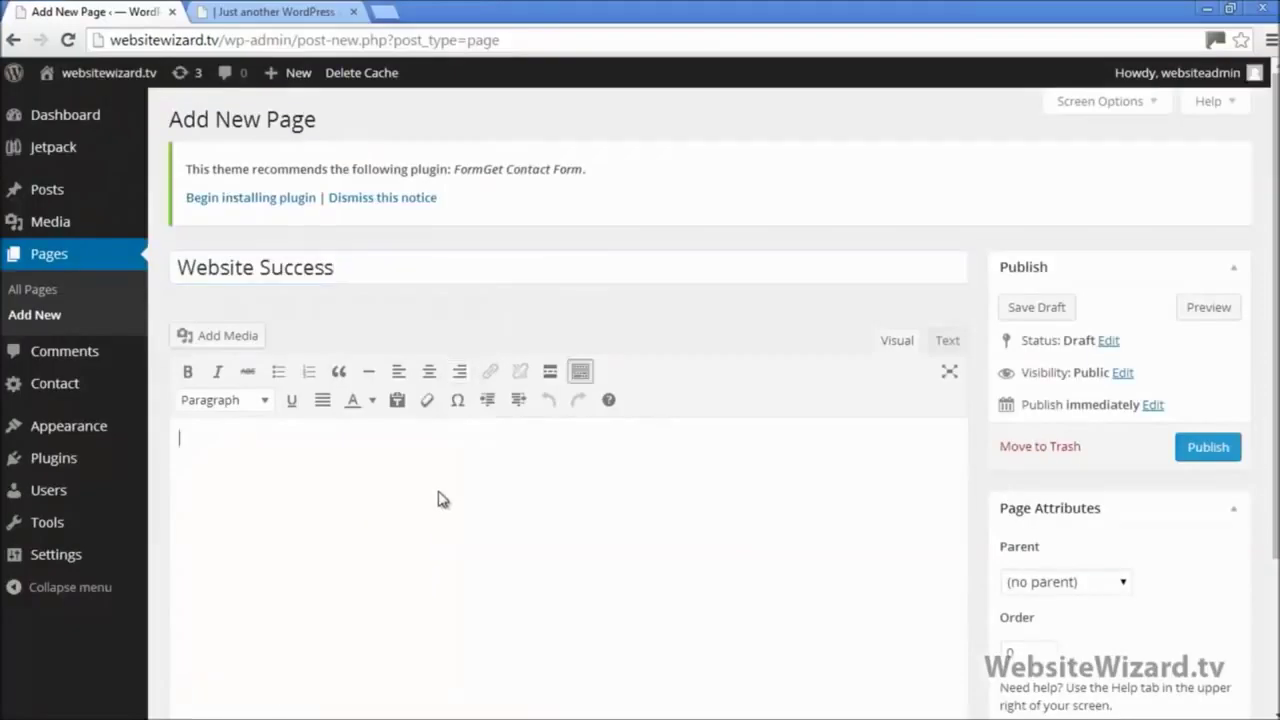
{"action": "right_click", "coordinate": [440, 494]}
{"action": "left_click", "coordinate": [383, 471]}
{"action": "right_click", "coordinate": [555, 495]}
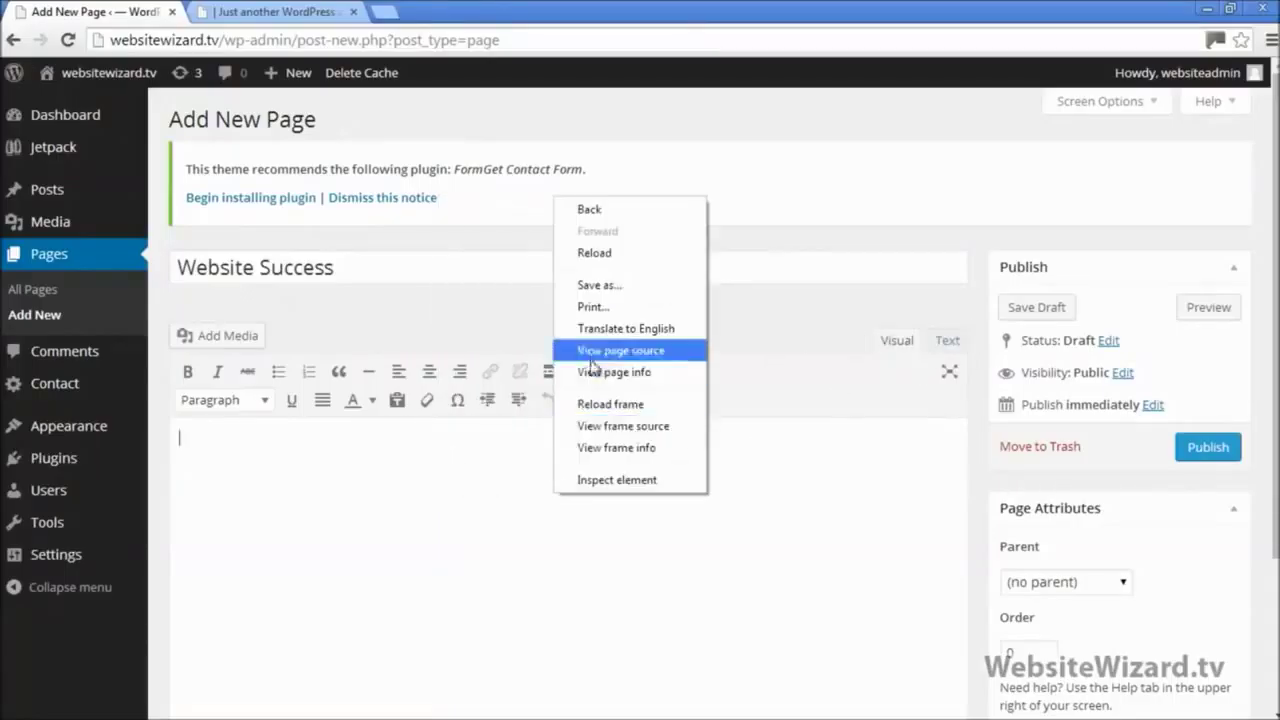
{"action": "left_click", "coordinate": [835, 479]}
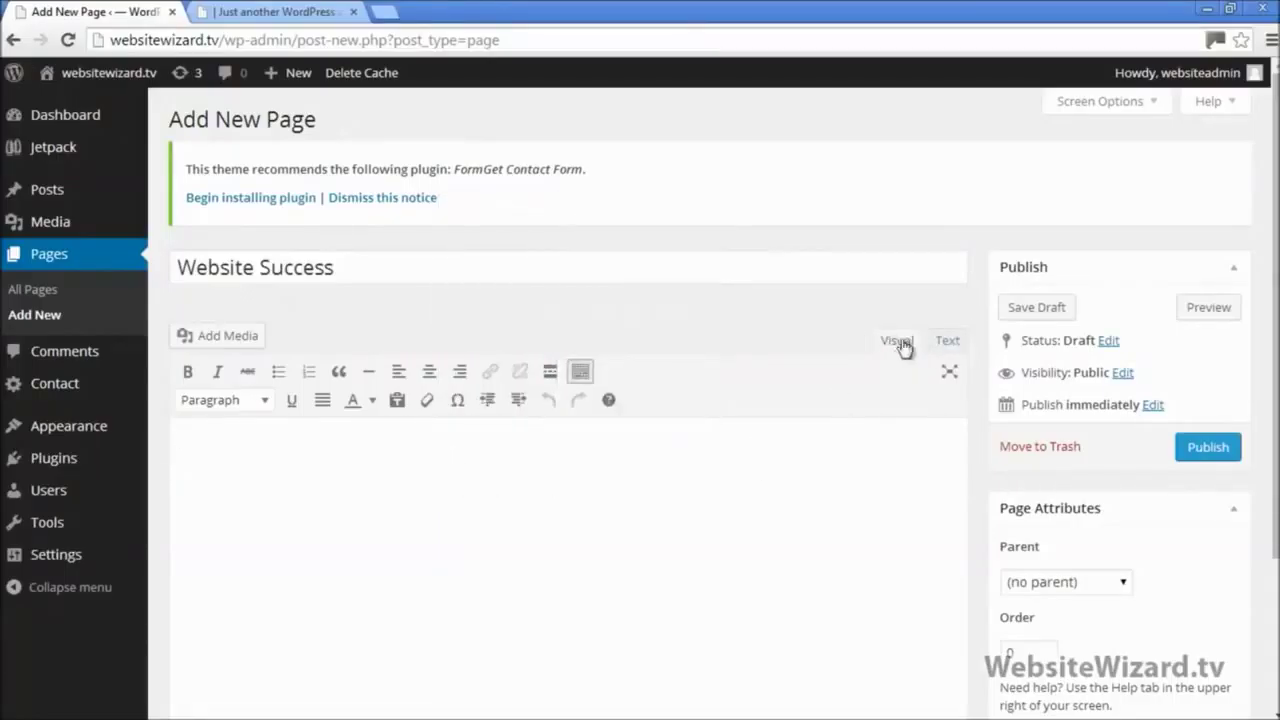
{"action": "left_click", "coordinate": [947, 342]}
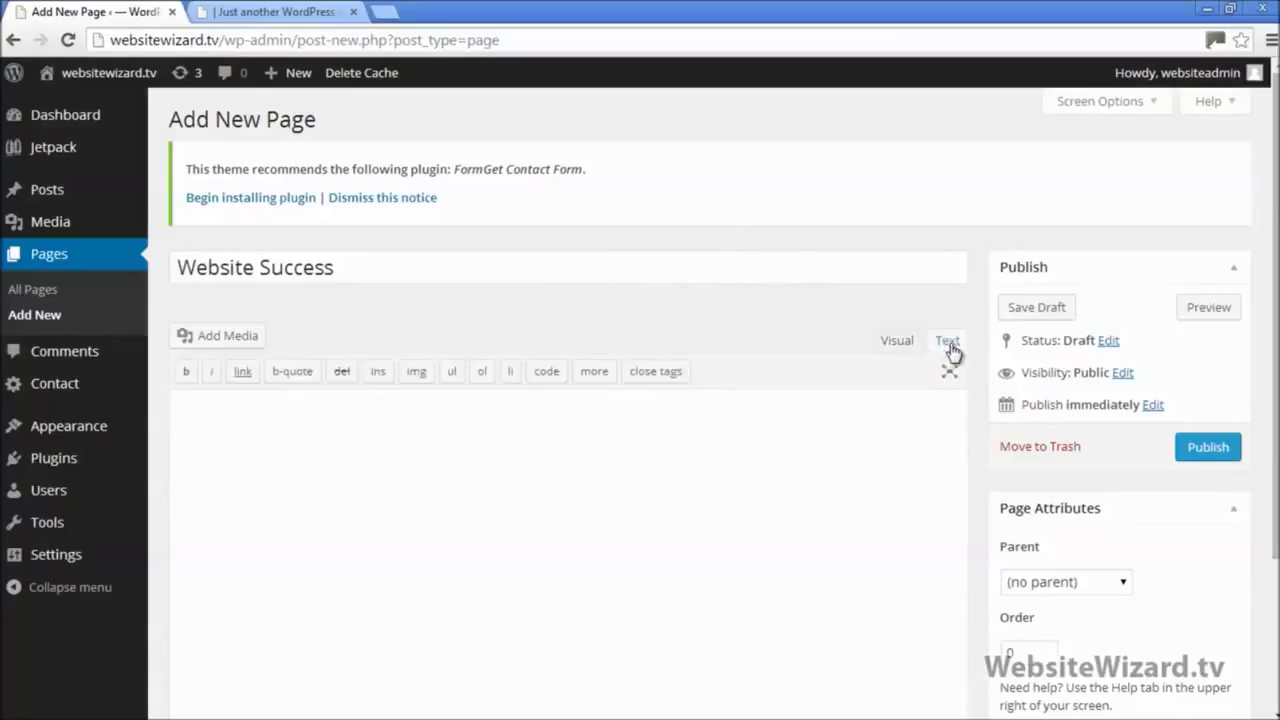
{"action": "right_click", "coordinate": [571, 473]}
{"action": "left_click", "coordinate": [600, 279]}
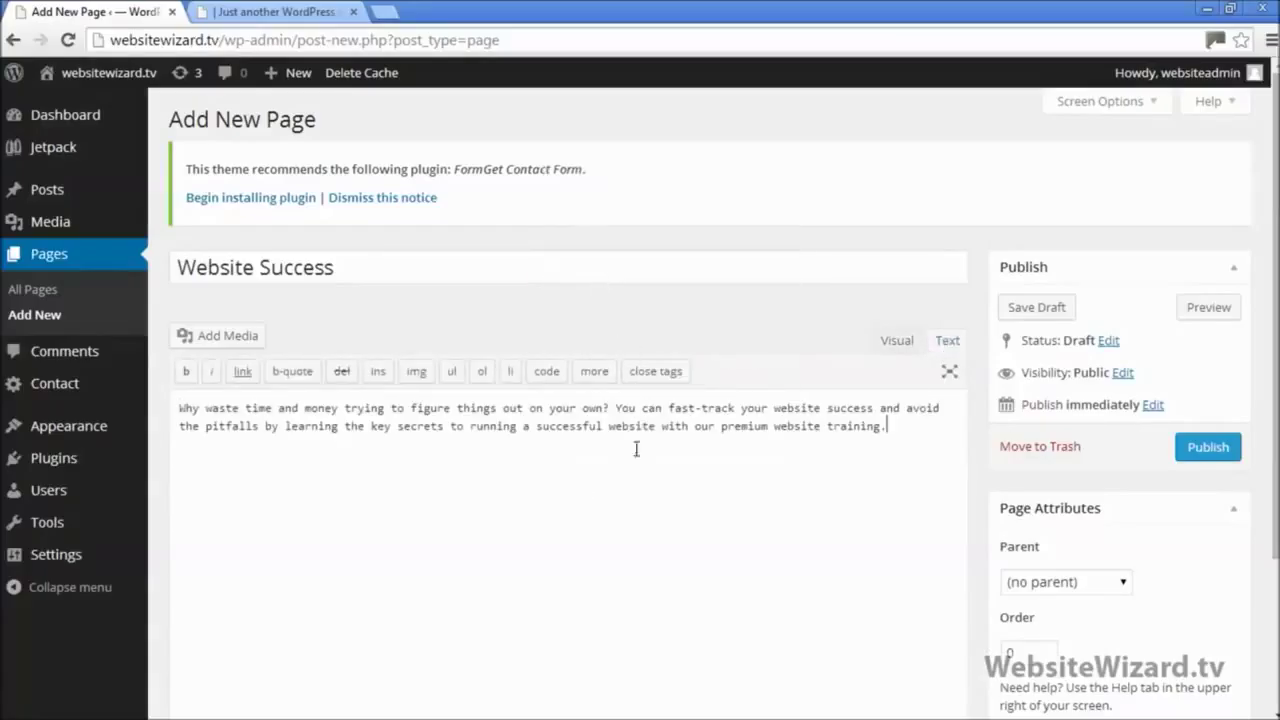
{"action": "left_click", "coordinate": [1200, 447]}
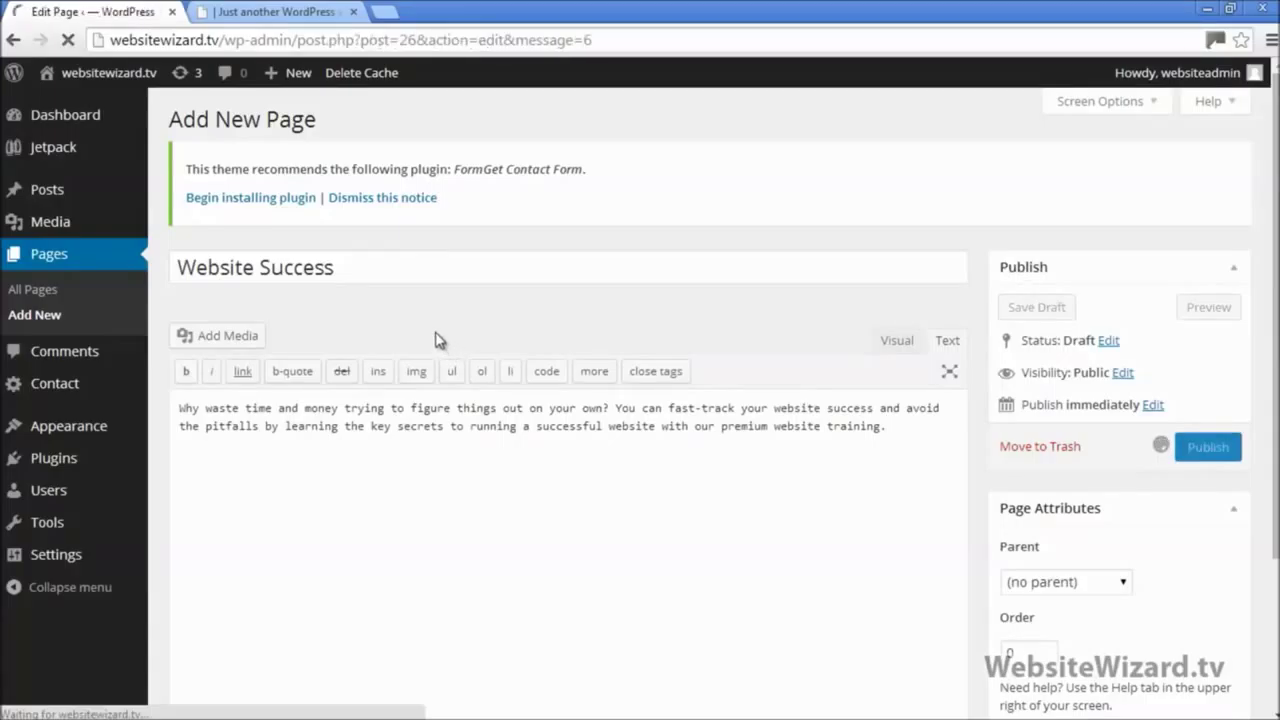
Step: Reload the live homepage and check that Website Success appears in the top menu
{"action": "left_click", "coordinate": [285, 10]}
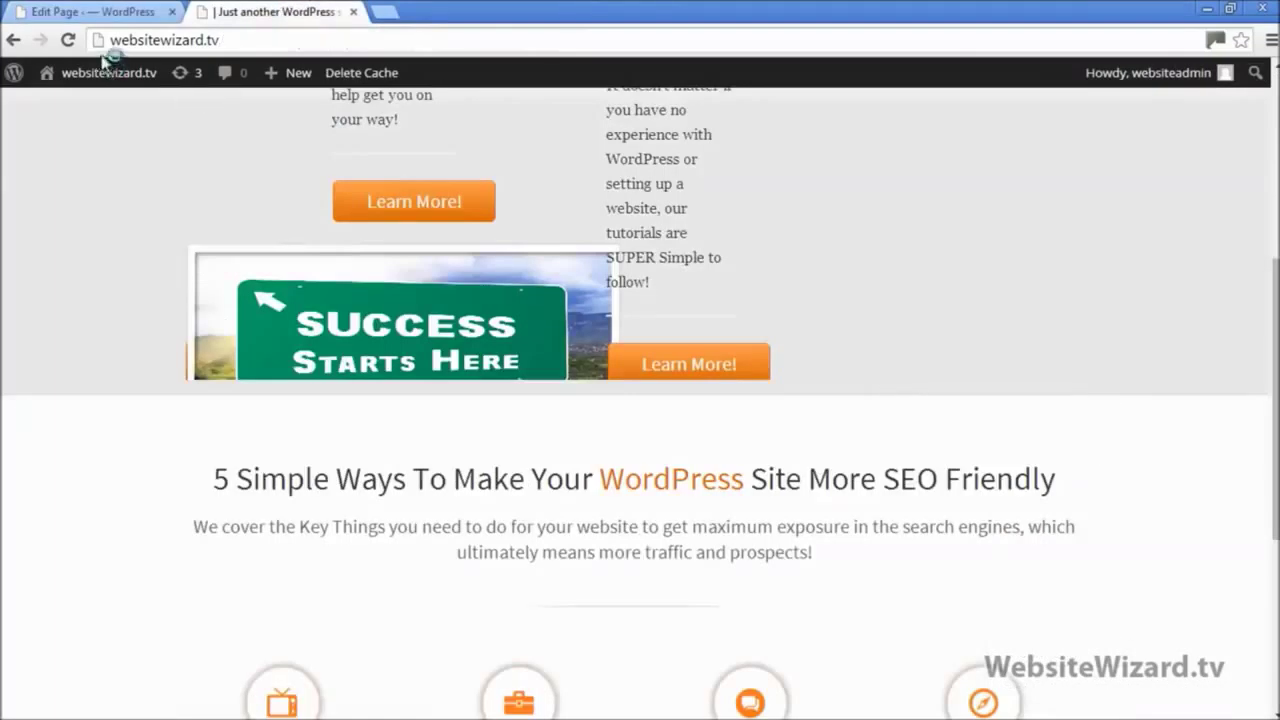
{"action": "scroll", "coordinate": [134, 171], "scroll_direction": "up", "scroll_amount": 5}
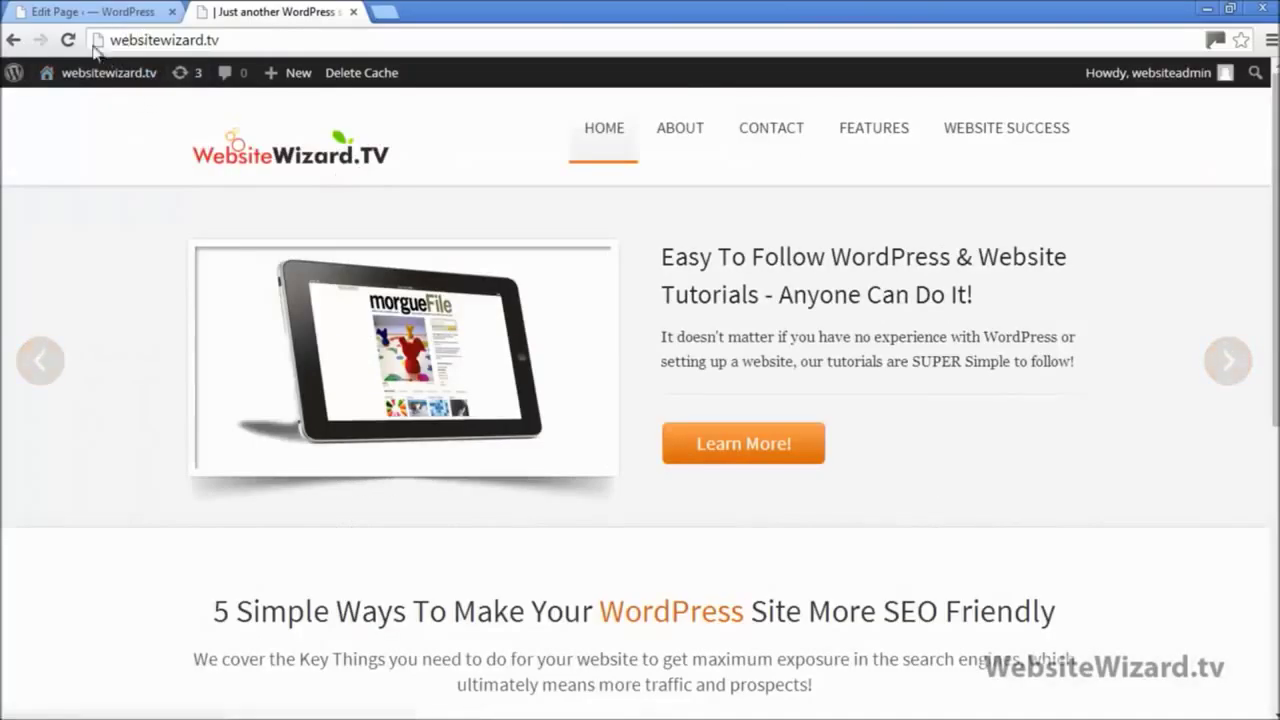
{"action": "left_click", "coordinate": [68, 40]}
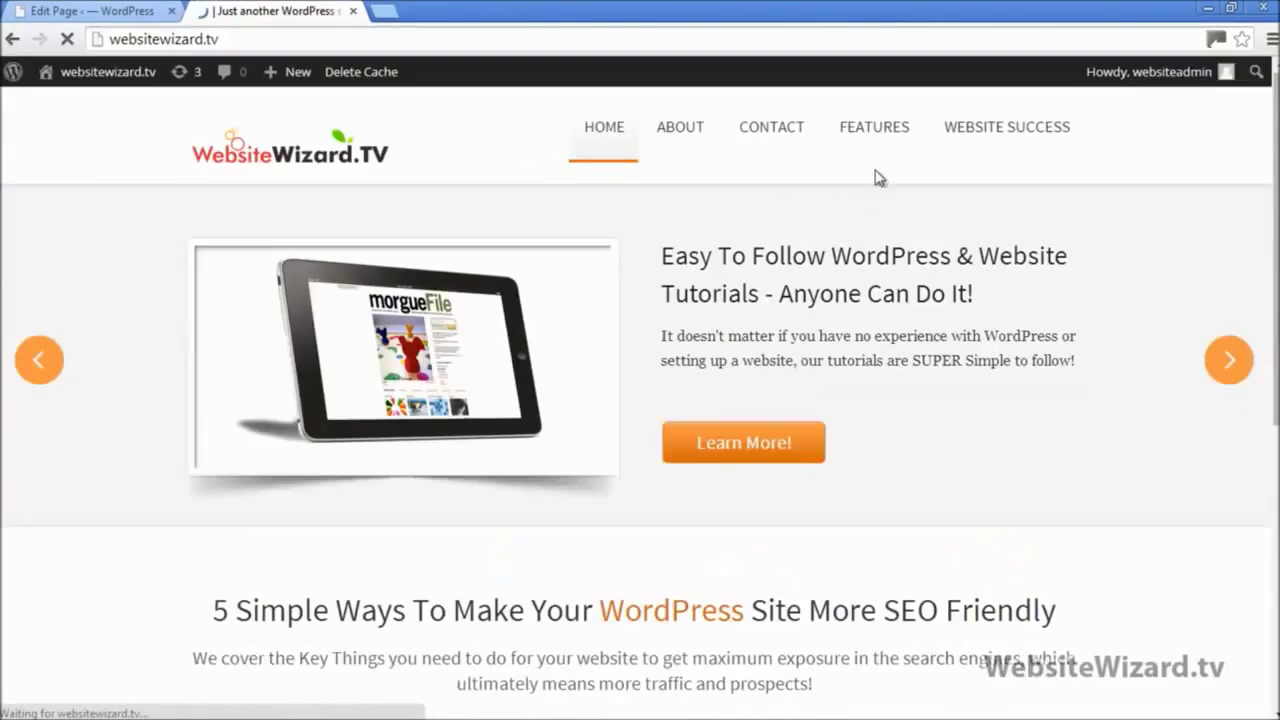
{"action": "mouse_move", "coordinate": [873, 167]}
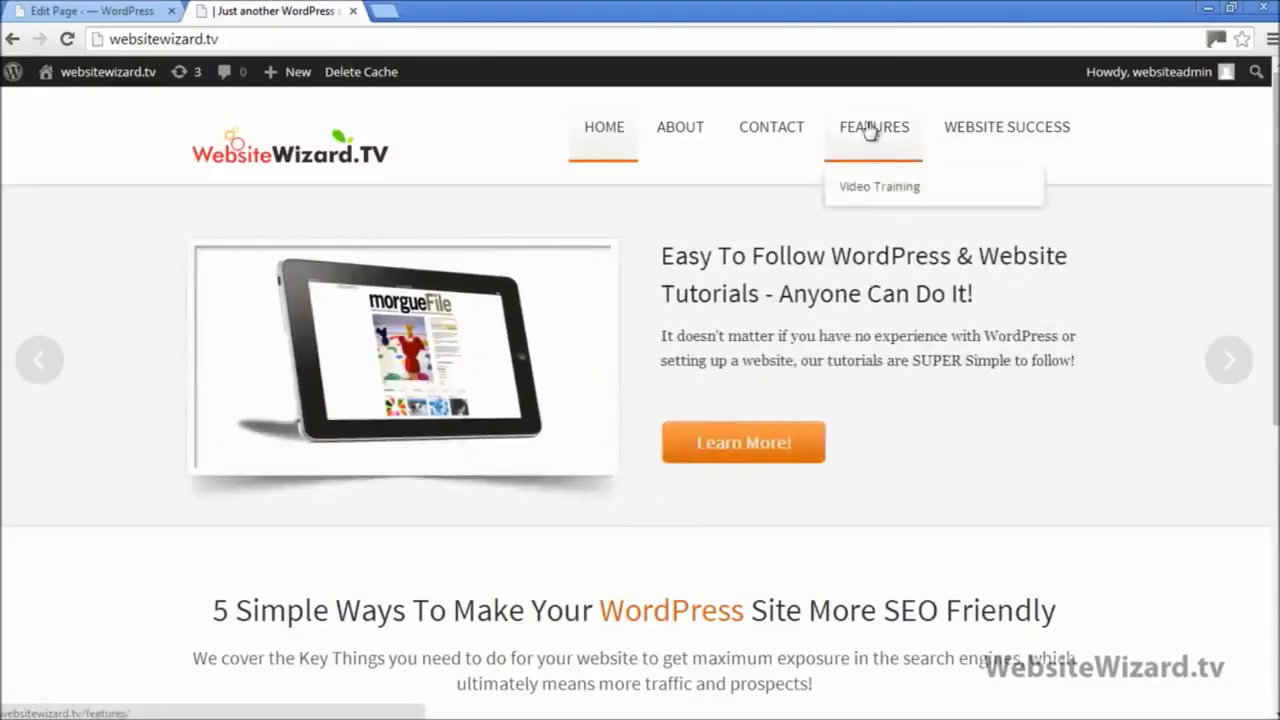
{"action": "left_click", "coordinate": [92, 11]}
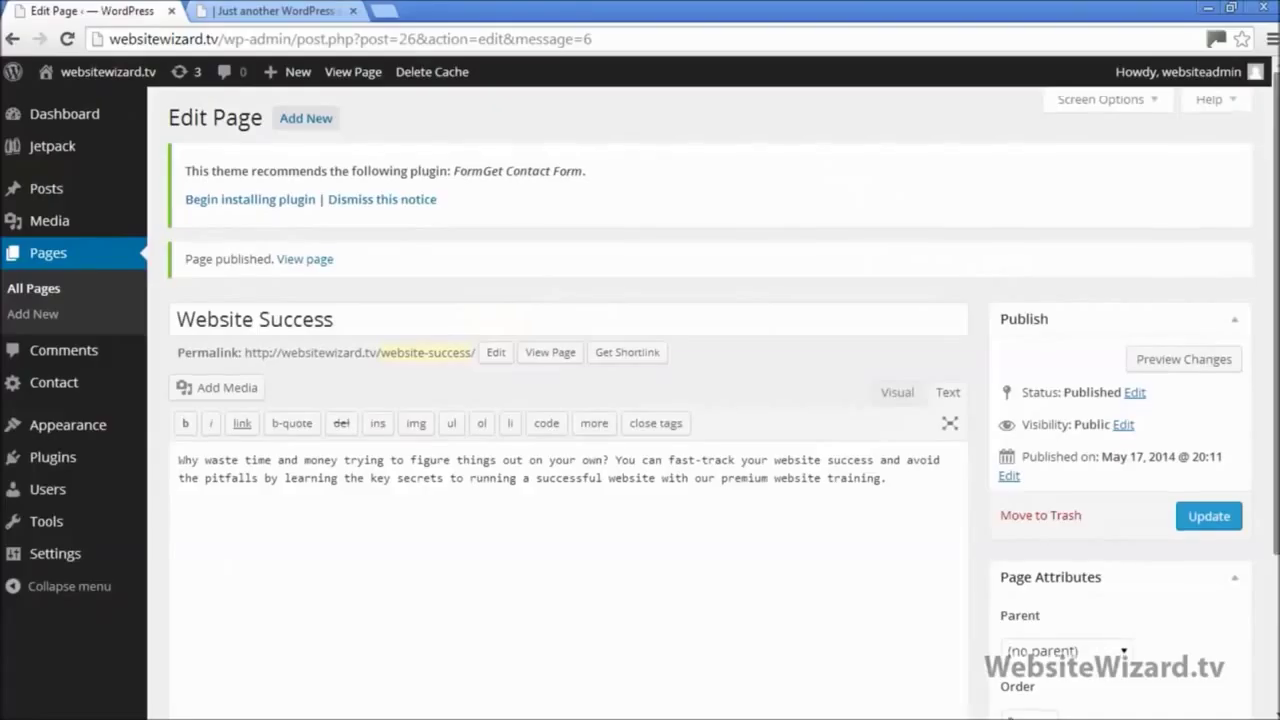
Step: Set the Website Success page's Parent to Features in Page Attributes and update it
{"action": "scroll", "coordinate": [1240, 480], "scroll_direction": "down", "scroll_amount": 1}
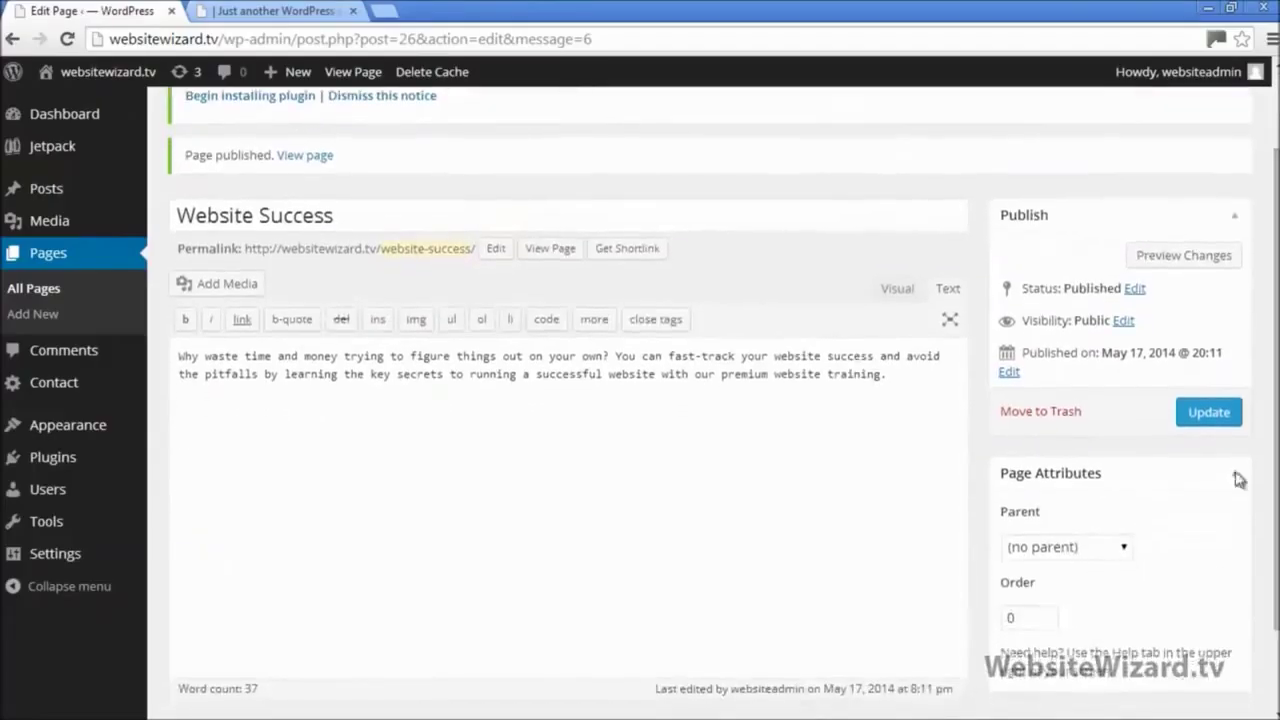
{"action": "double_click", "coordinate": [1037, 515]}
{"action": "left_click", "coordinate": [1120, 546]}
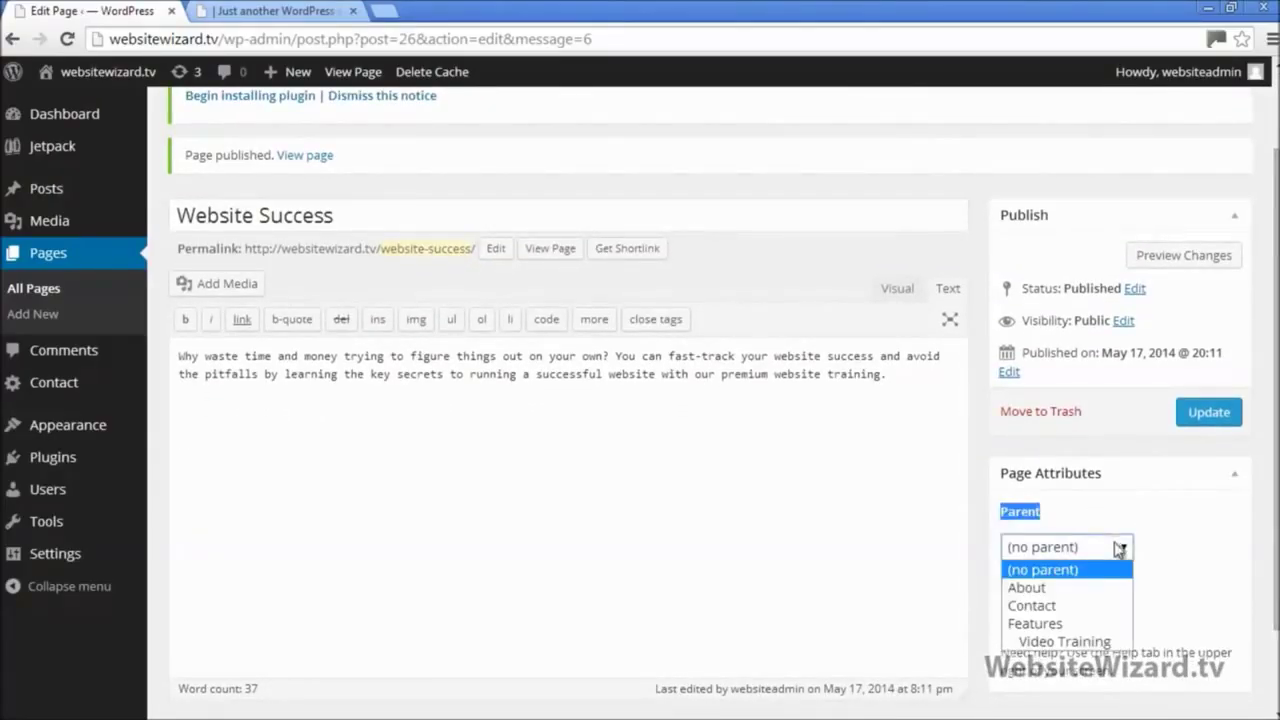
{"action": "left_click", "coordinate": [1060, 624]}
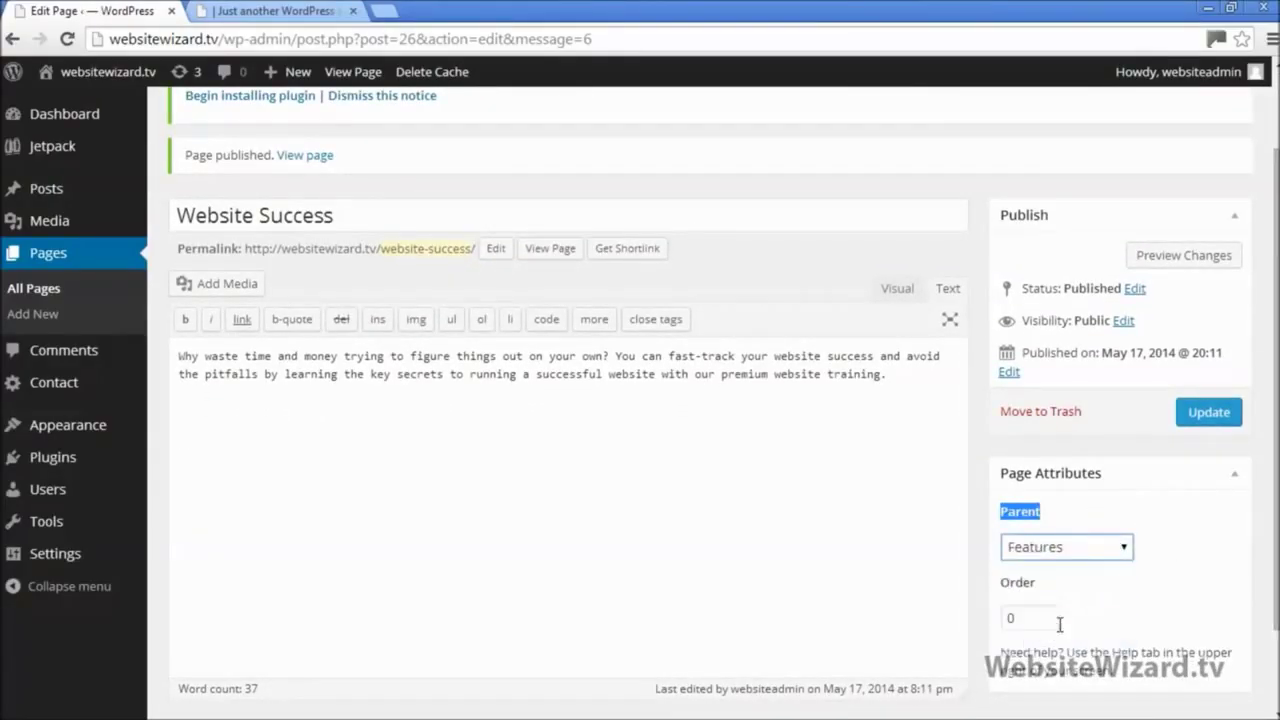
{"action": "left_click", "coordinate": [1195, 420]}
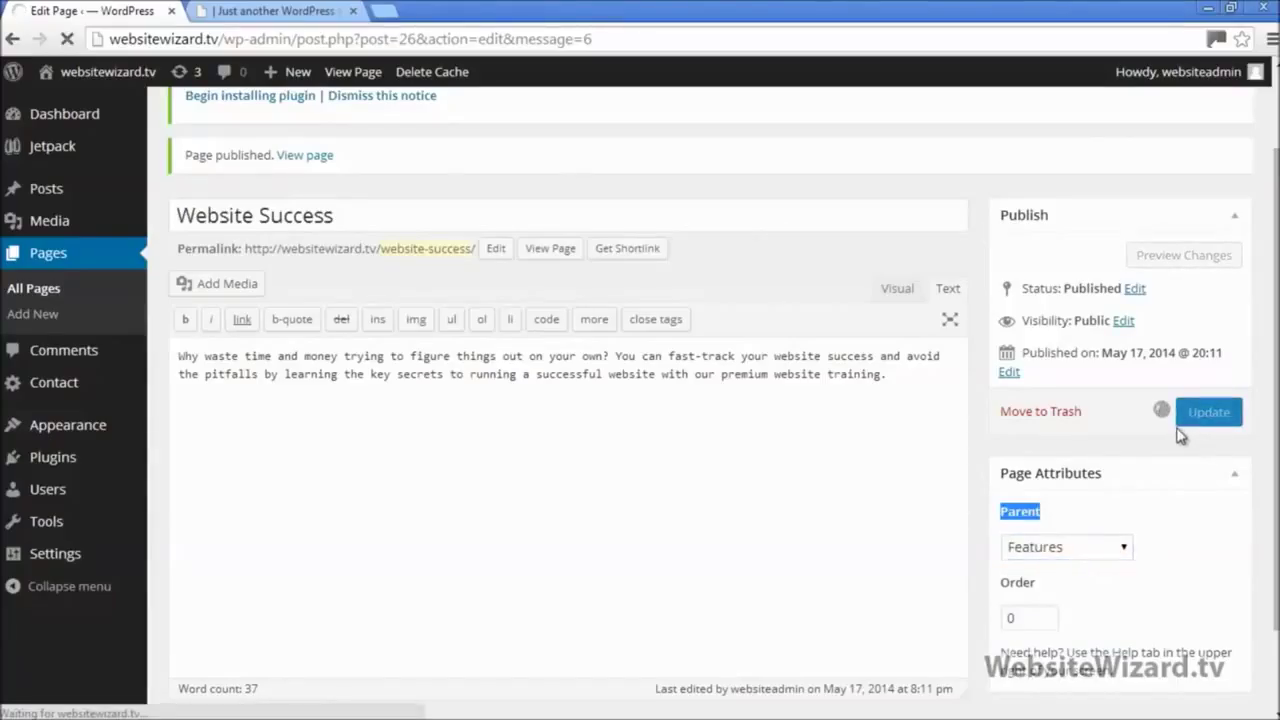
{"action": "left_click", "coordinate": [270, 11]}
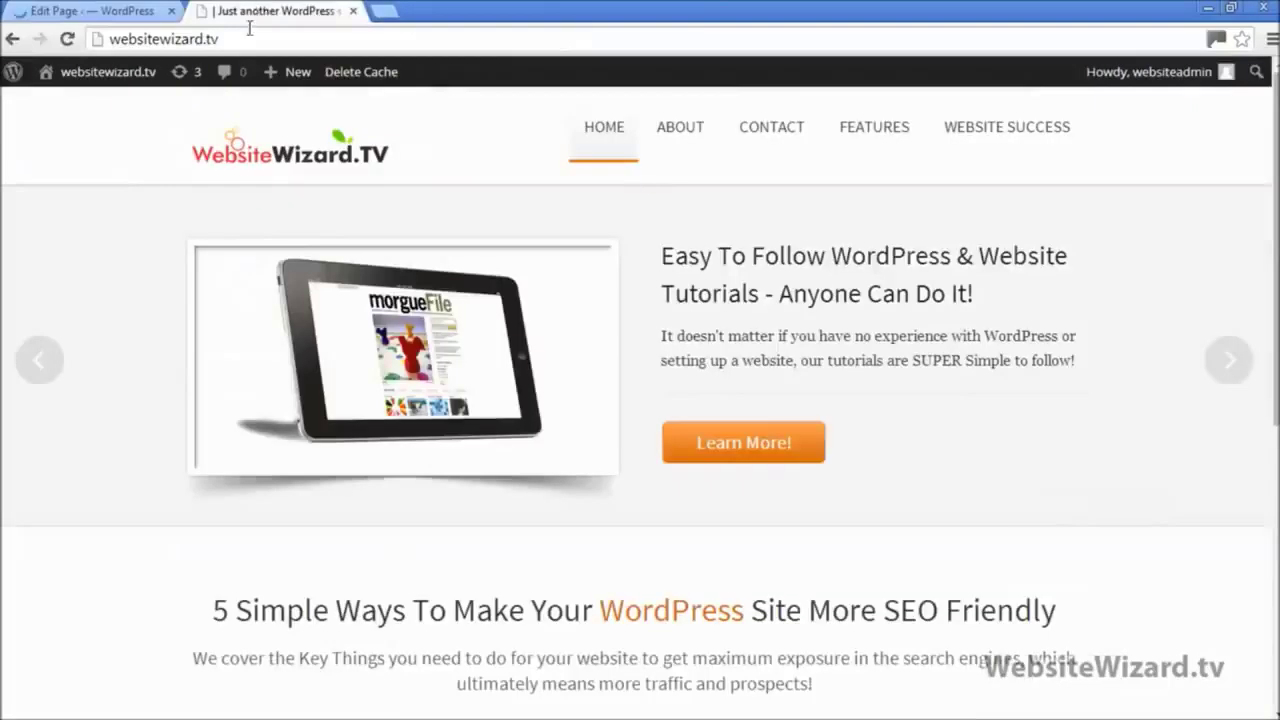
Step: Reload the homepage and confirm the FEATURES submenu lists Video Training and Website Success
{"action": "left_click", "coordinate": [67, 40]}
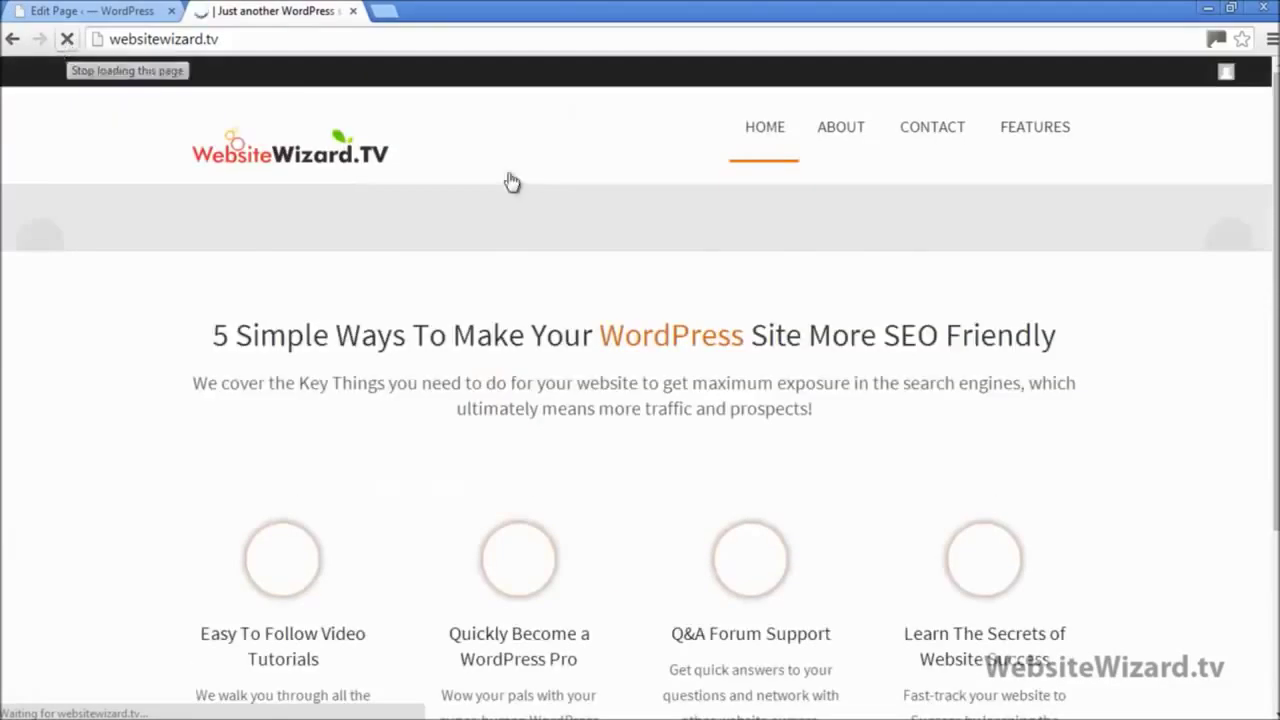
{"action": "mouse_move", "coordinate": [1008, 131]}
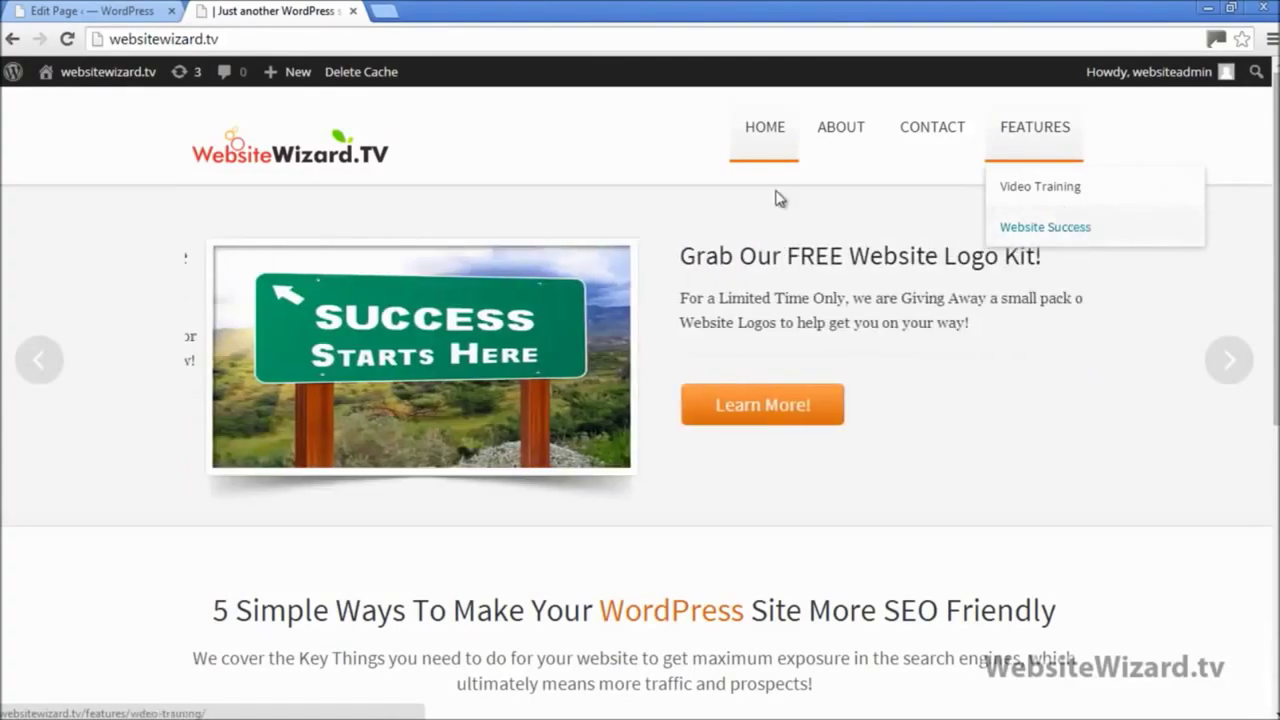
{"action": "left_click", "coordinate": [120, 11]}
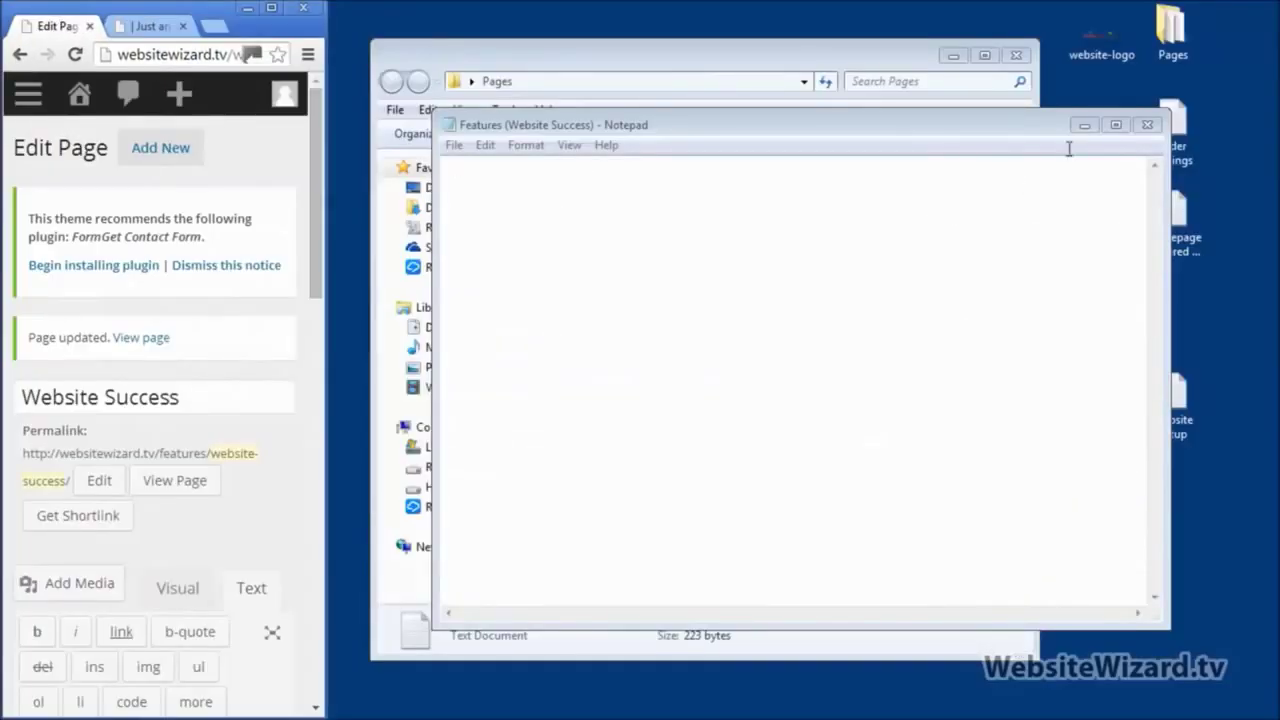
Step: Close the emptied Website Success note without saving and delete its file to the Recycle Bin
{"action": "left_click", "coordinate": [1145, 125]}
{"action": "left_click", "coordinate": [684, 399]}
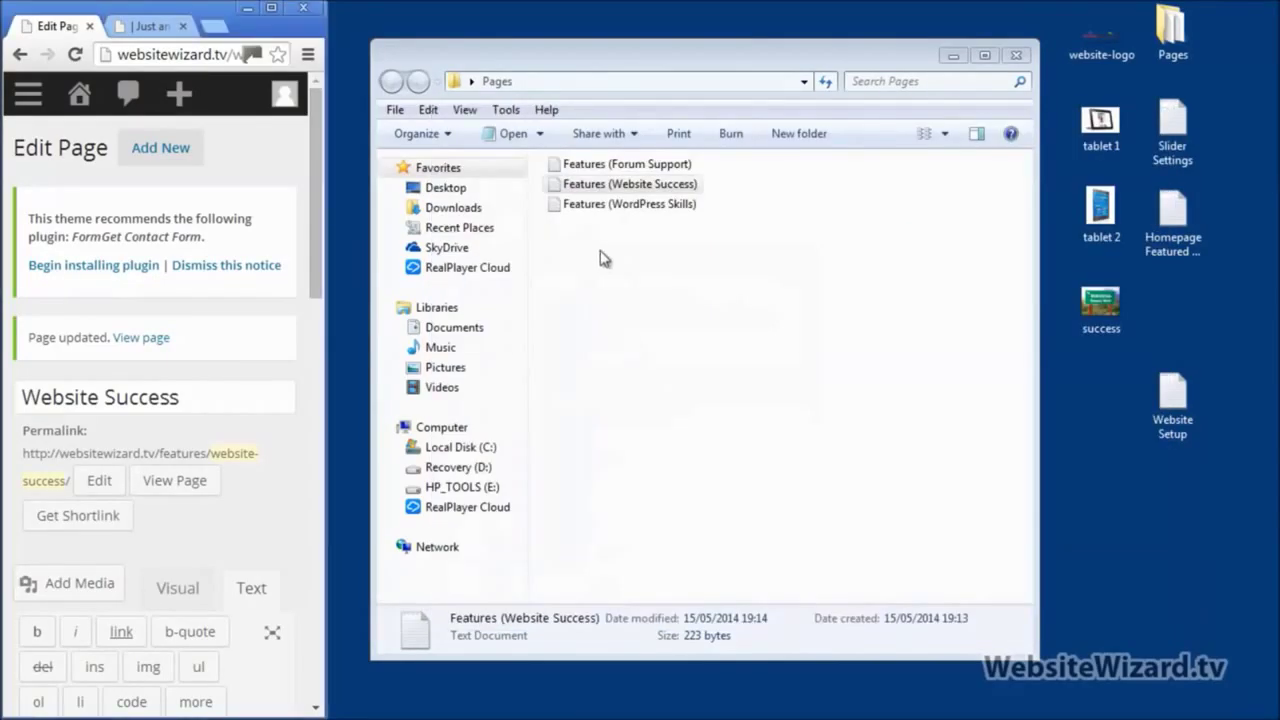
{"action": "right_click", "coordinate": [636, 184]}
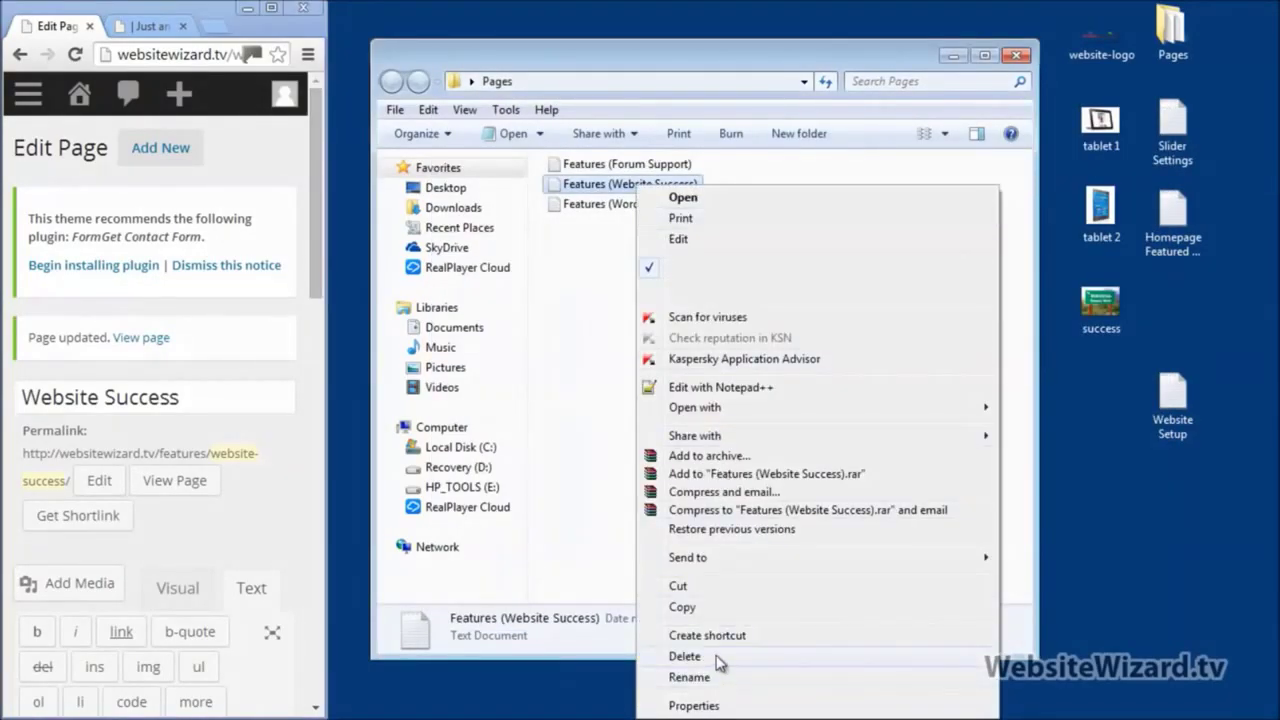
{"action": "left_click", "coordinate": [700, 656]}
{"action": "left_click", "coordinate": [728, 447]}
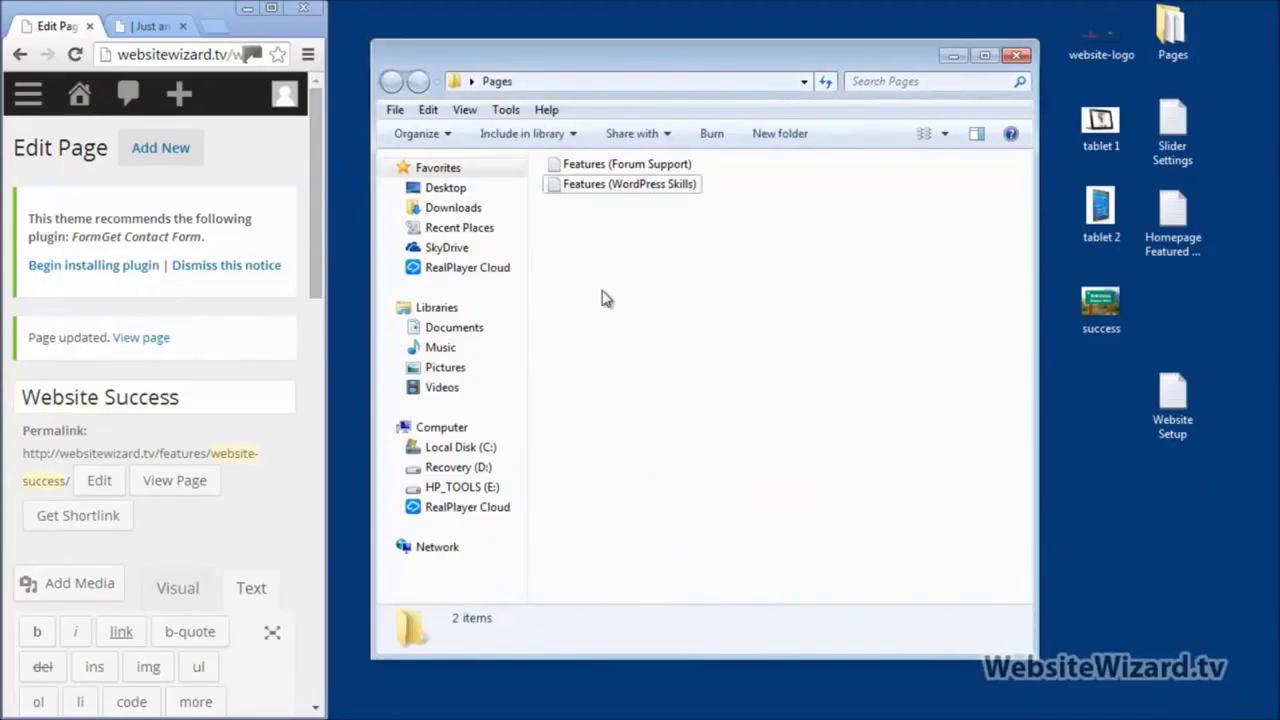
Step: Cut all the text from the Features (Forum Support) note and return the browser to full screen
{"action": "double_click", "coordinate": [648, 172]}
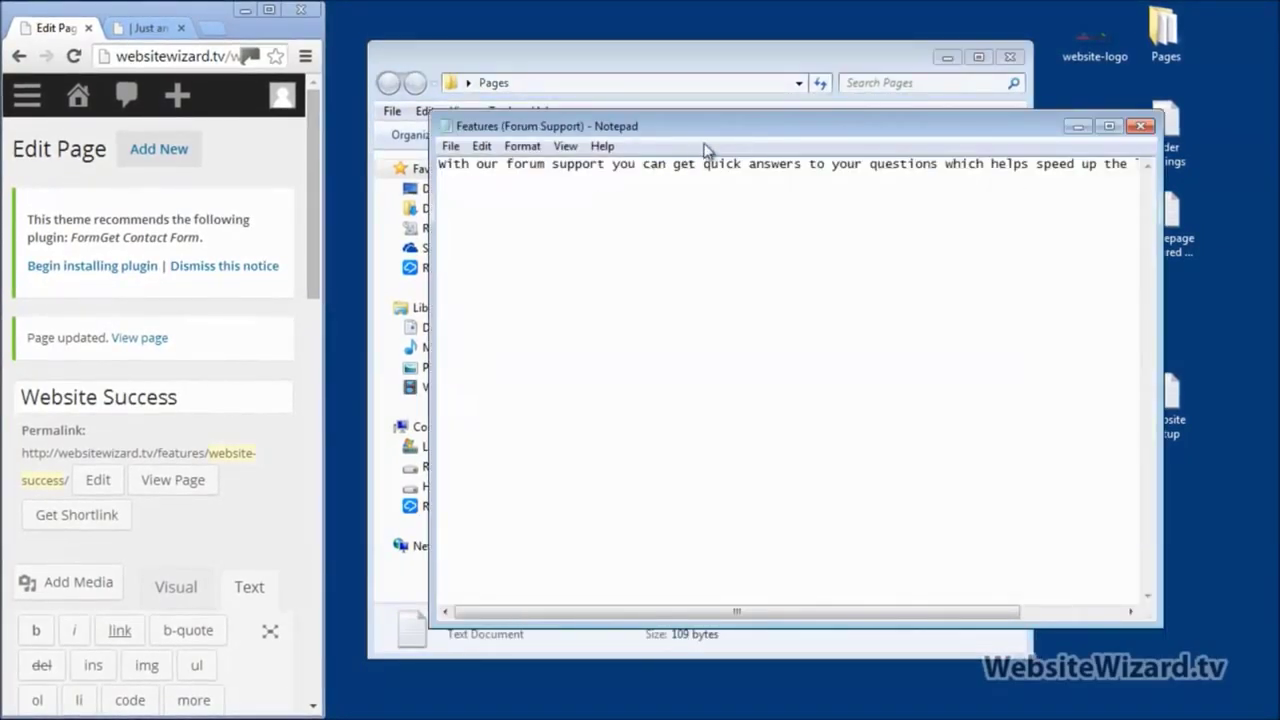
{"action": "right_click", "coordinate": [528, 200]}
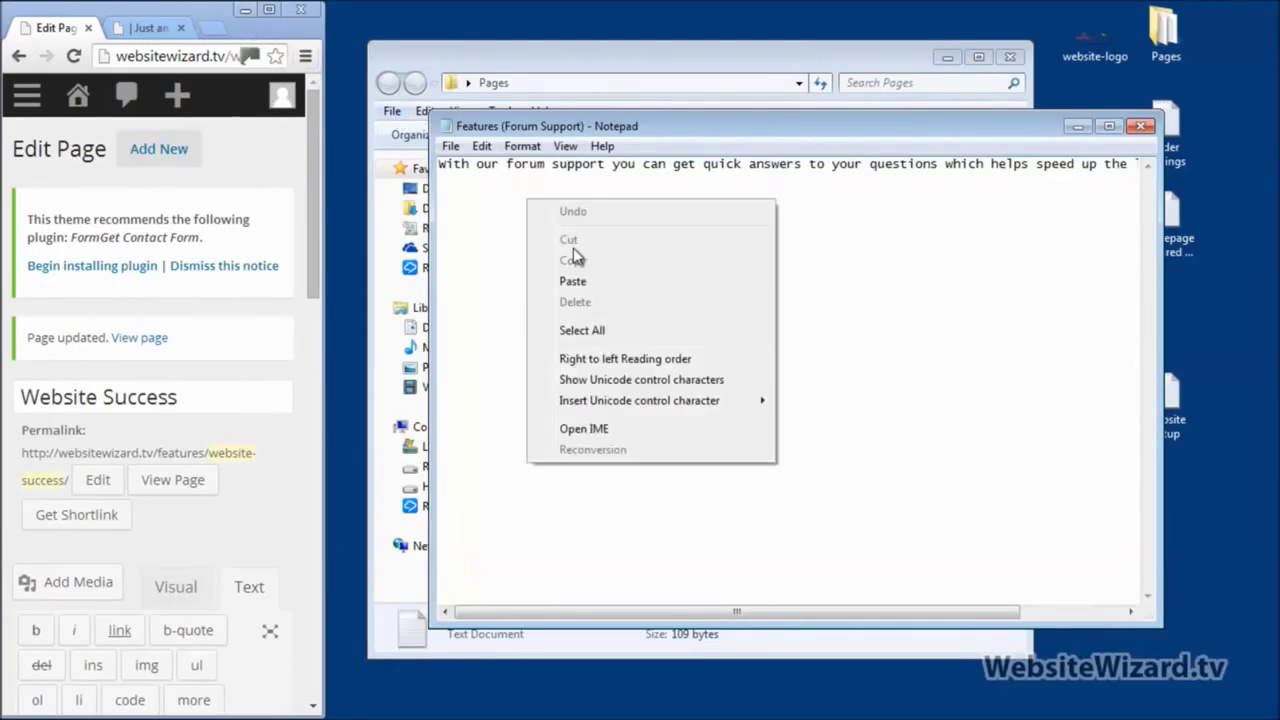
{"action": "left_click", "coordinate": [626, 330]}
{"action": "key", "text": "Delete"}
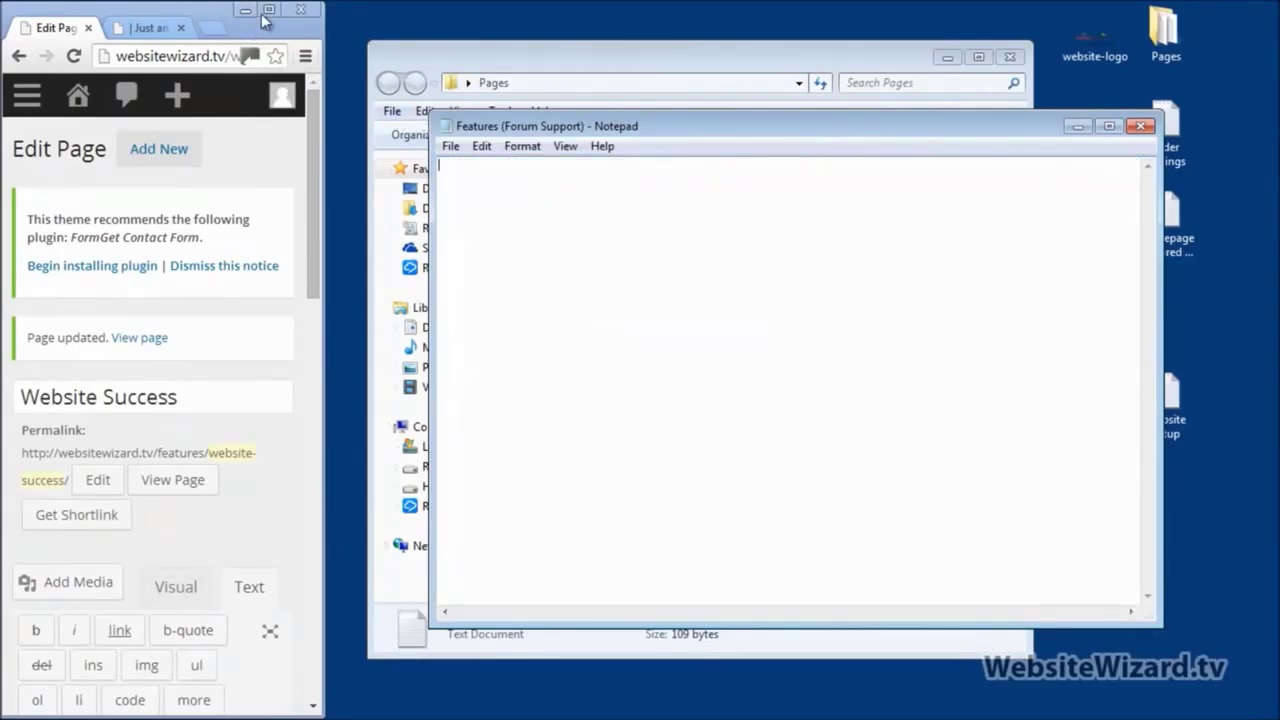
{"action": "left_click_drag", "start_coordinate": [640, 127], "coordinate": [657, 205]}
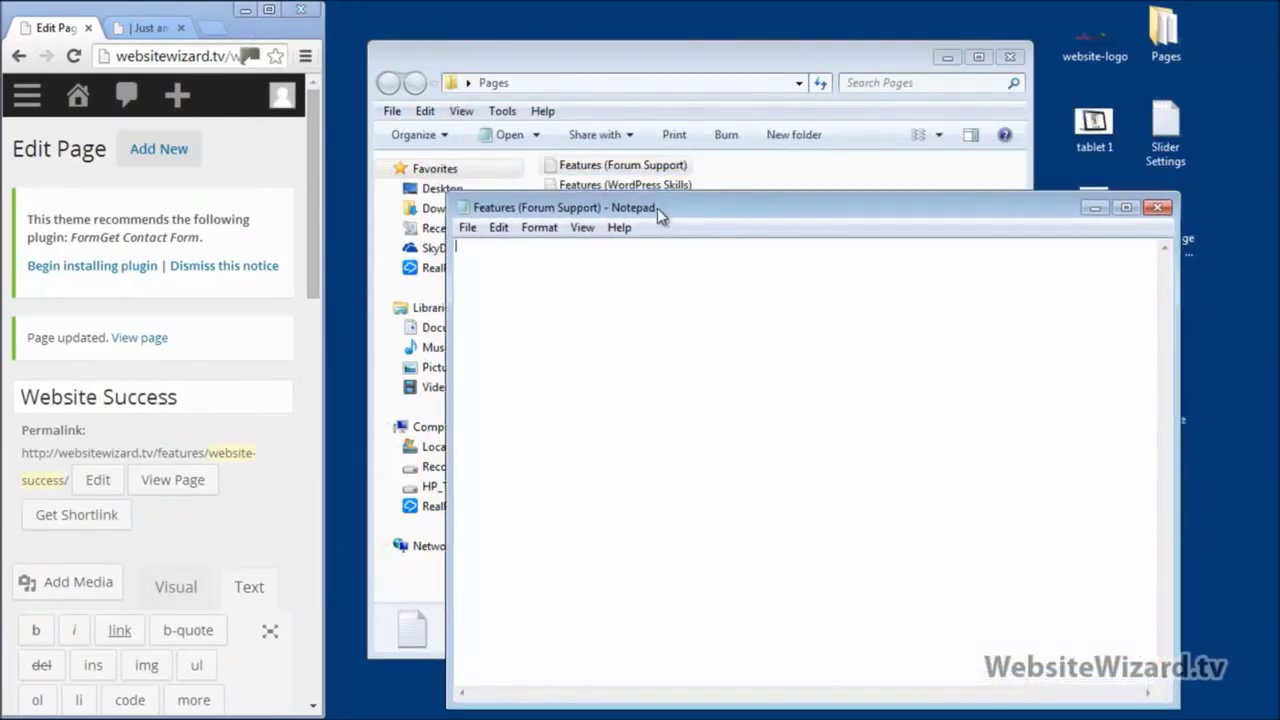
{"action": "left_click", "coordinate": [269, 10]}
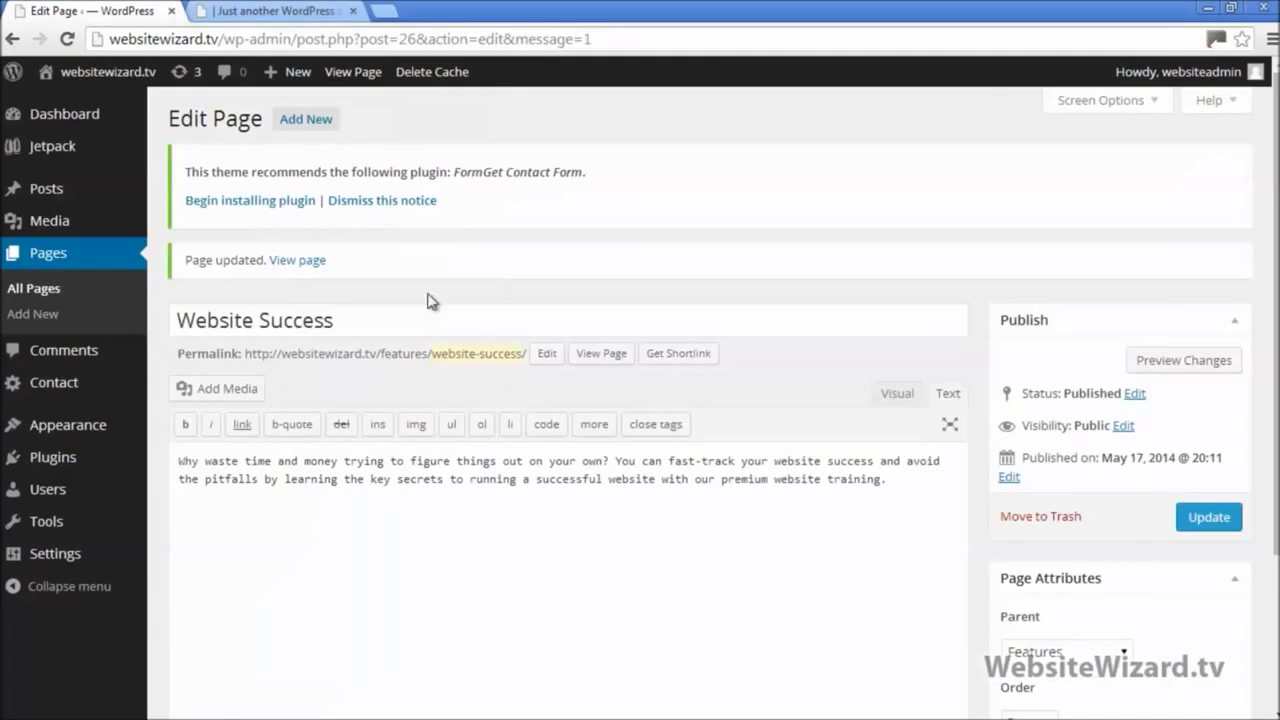
Step: Start a new page titled 'Forum Support' and paste its description into the body
{"action": "left_click", "coordinate": [52, 316]}
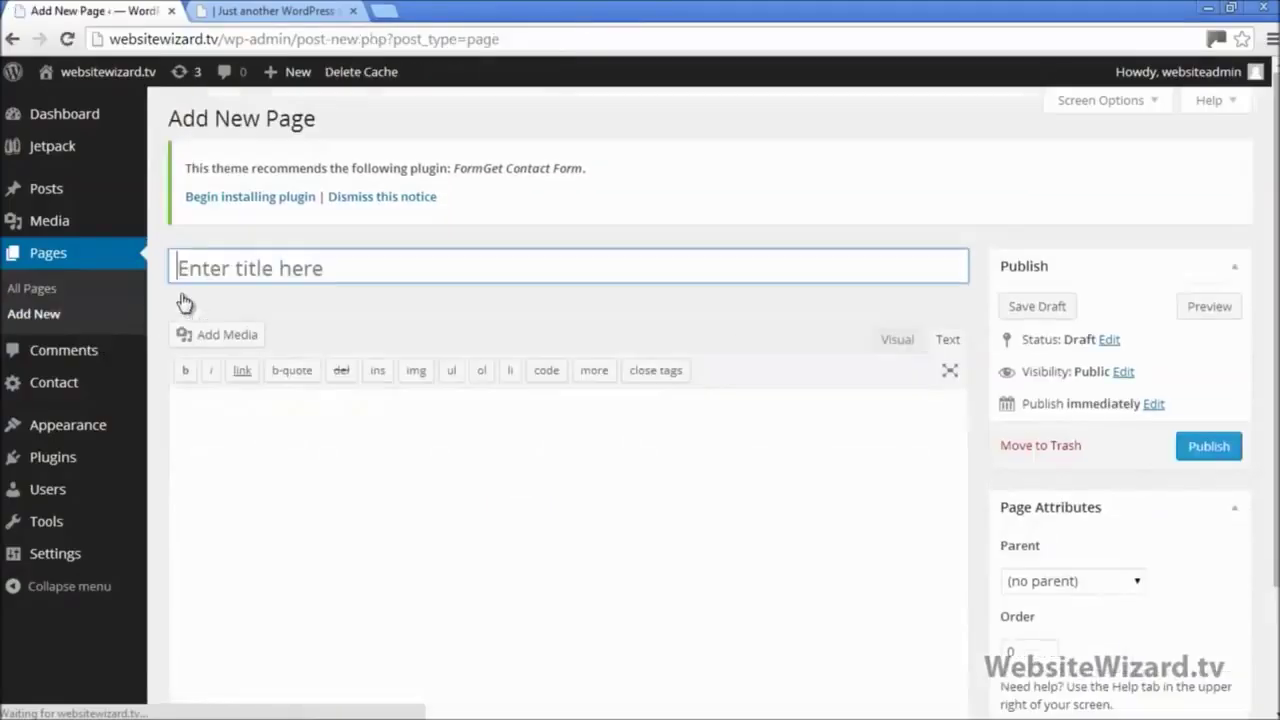
{"action": "type", "text": "Foru"}
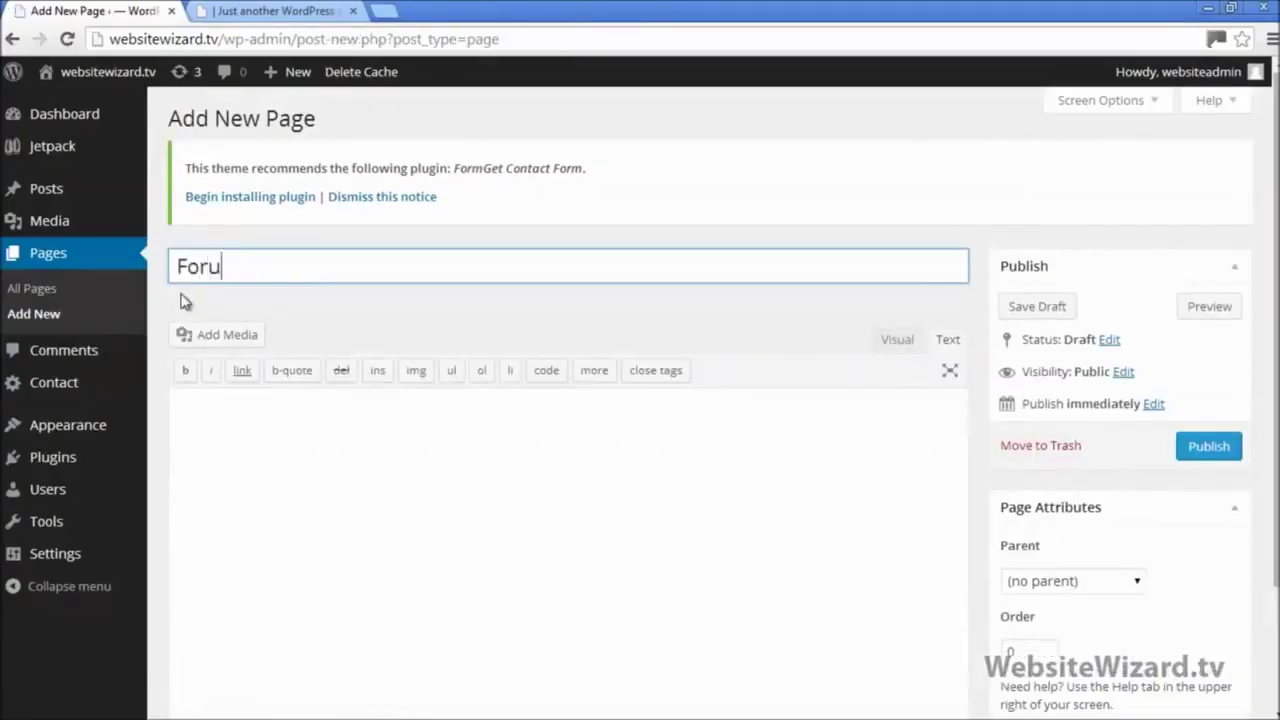
{"action": "type", "text": "m Support"}
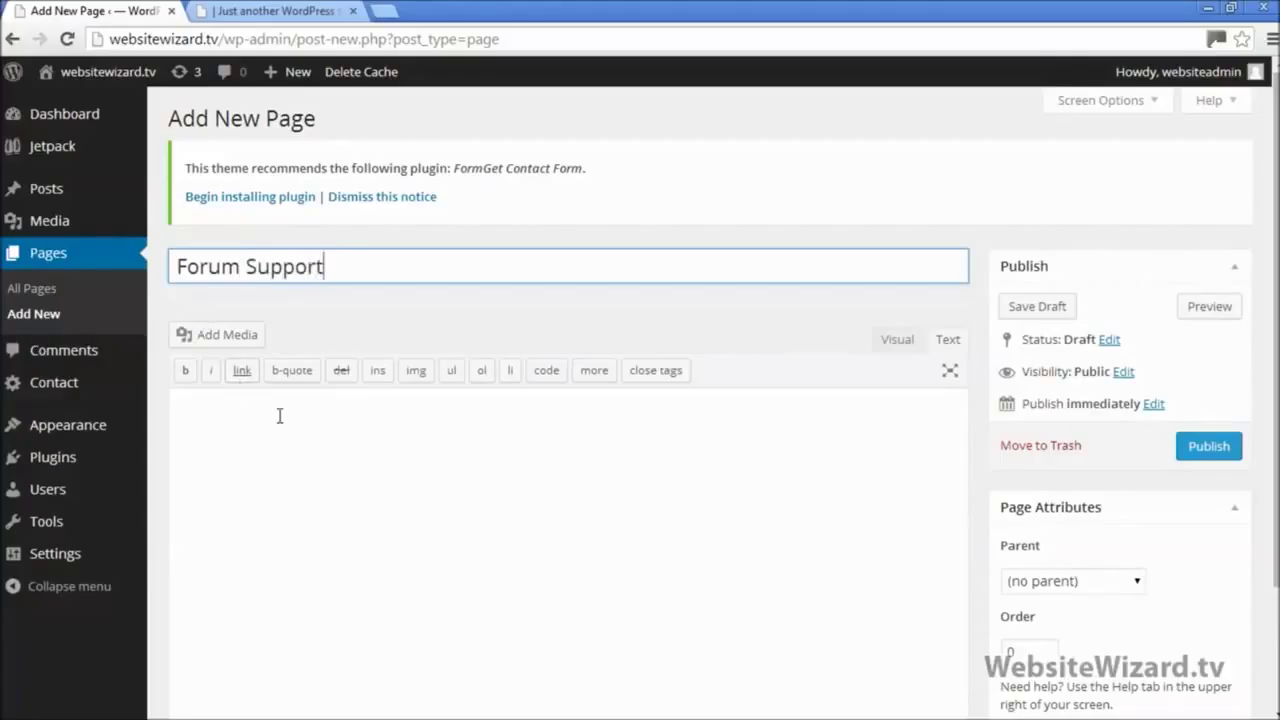
{"action": "left_click", "coordinate": [280, 416]}
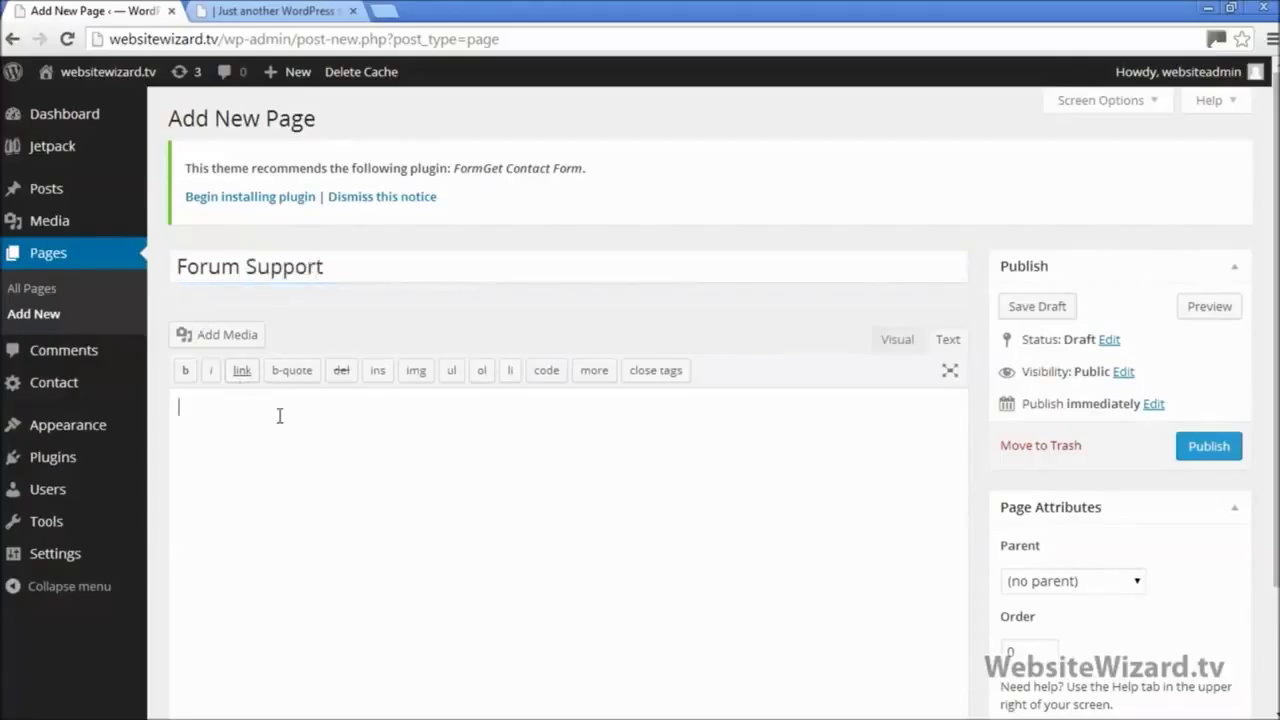
{"action": "right_click", "coordinate": [281, 424]}
{"action": "left_click", "coordinate": [326, 534]}
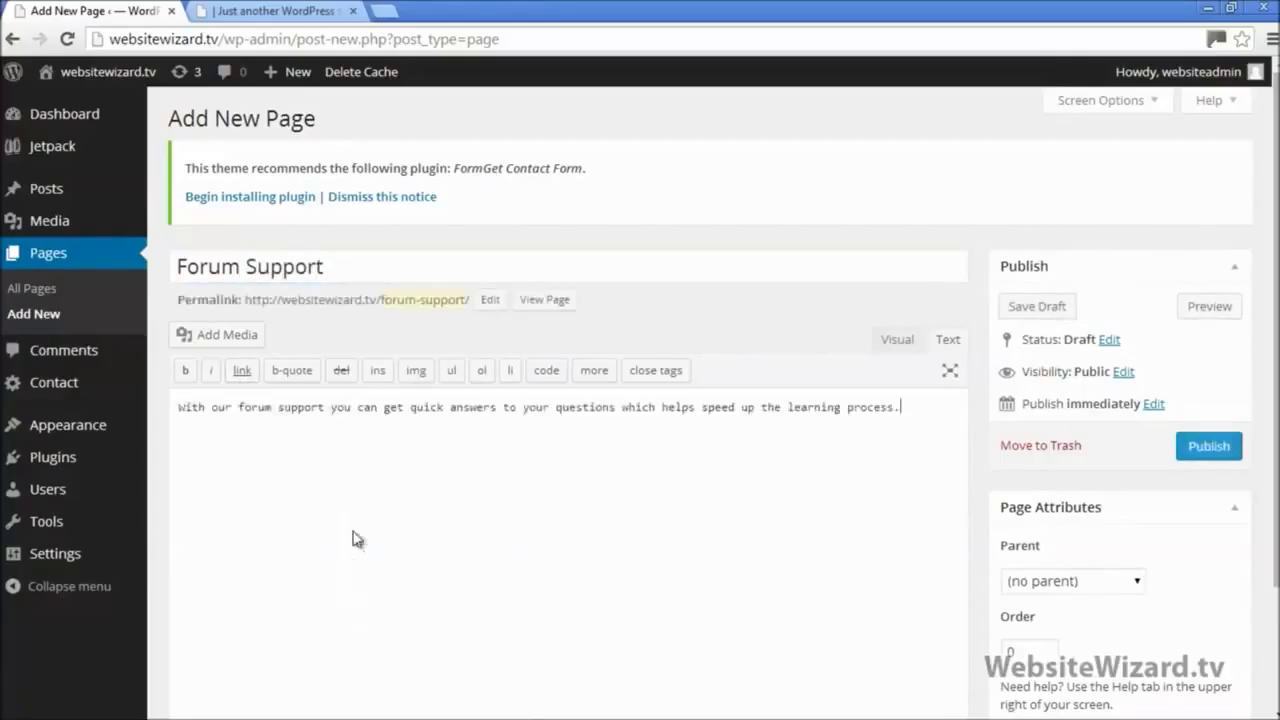
{"action": "left_click", "coordinate": [884, 342]}
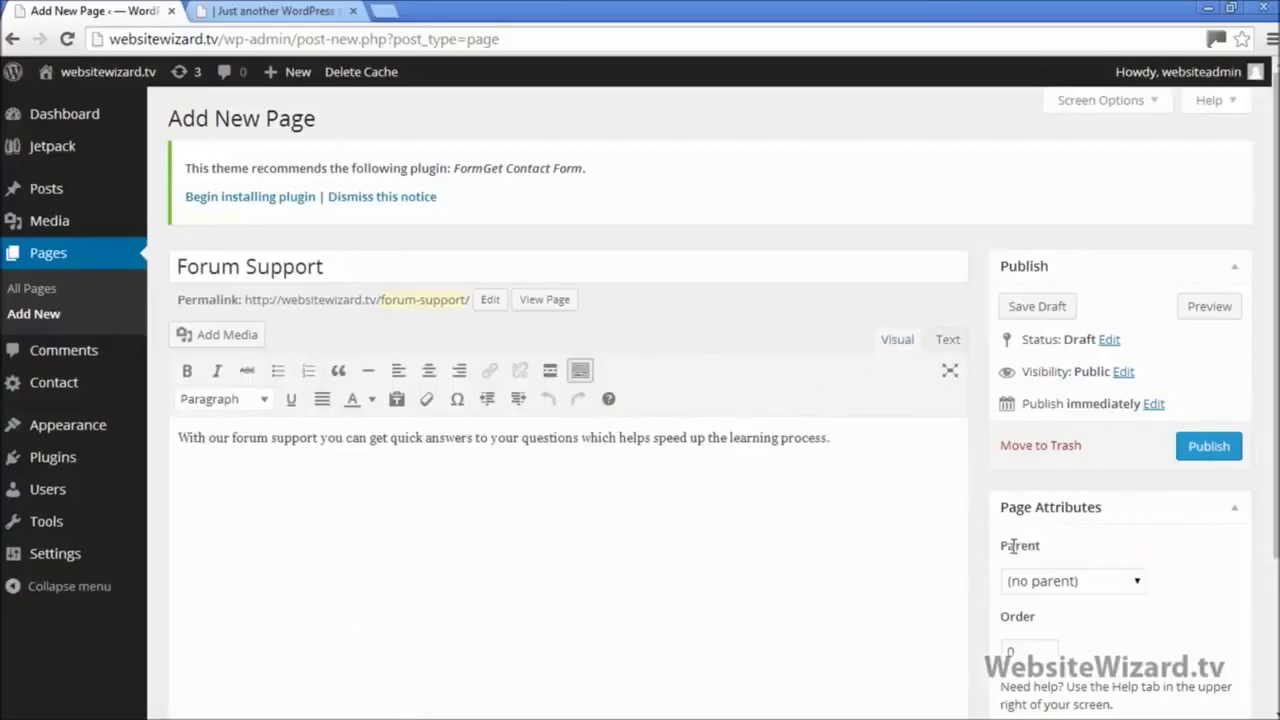
Step: Set the page's parent to Features and publish it, then go to the live site
{"action": "left_click", "coordinate": [1089, 587]}
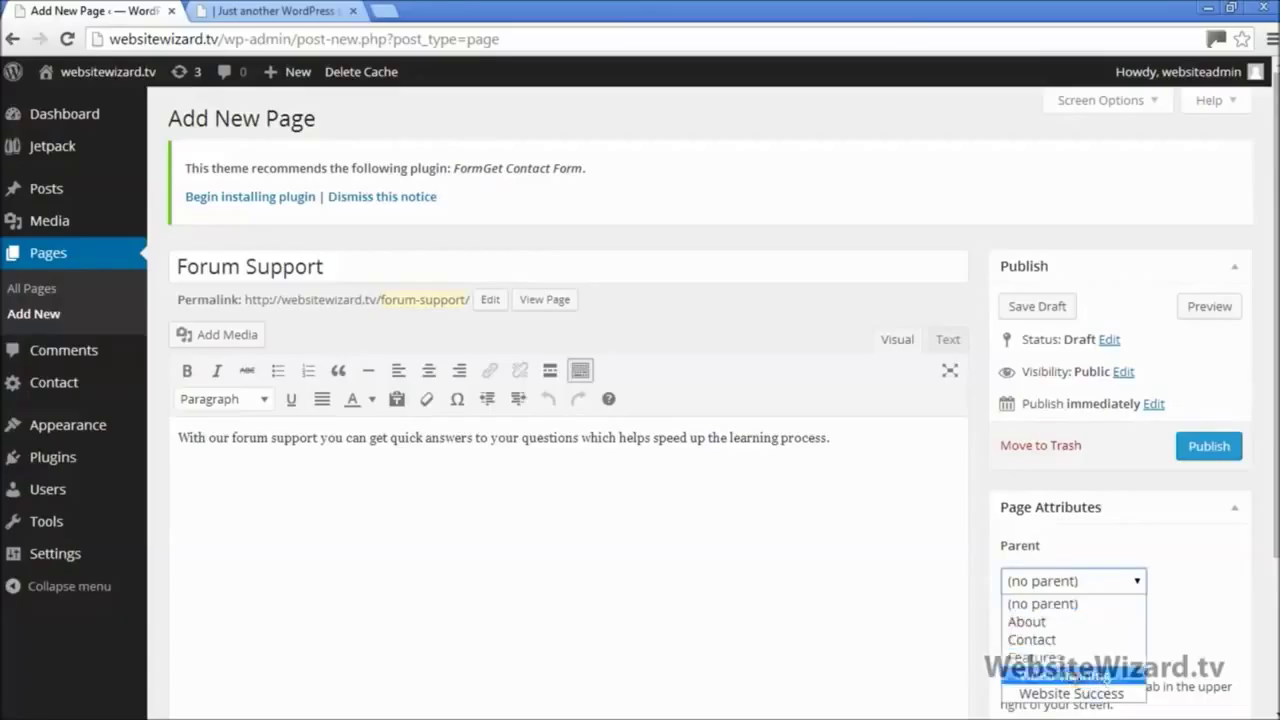
{"action": "left_click", "coordinate": [1120, 658]}
{"action": "left_click", "coordinate": [1205, 447]}
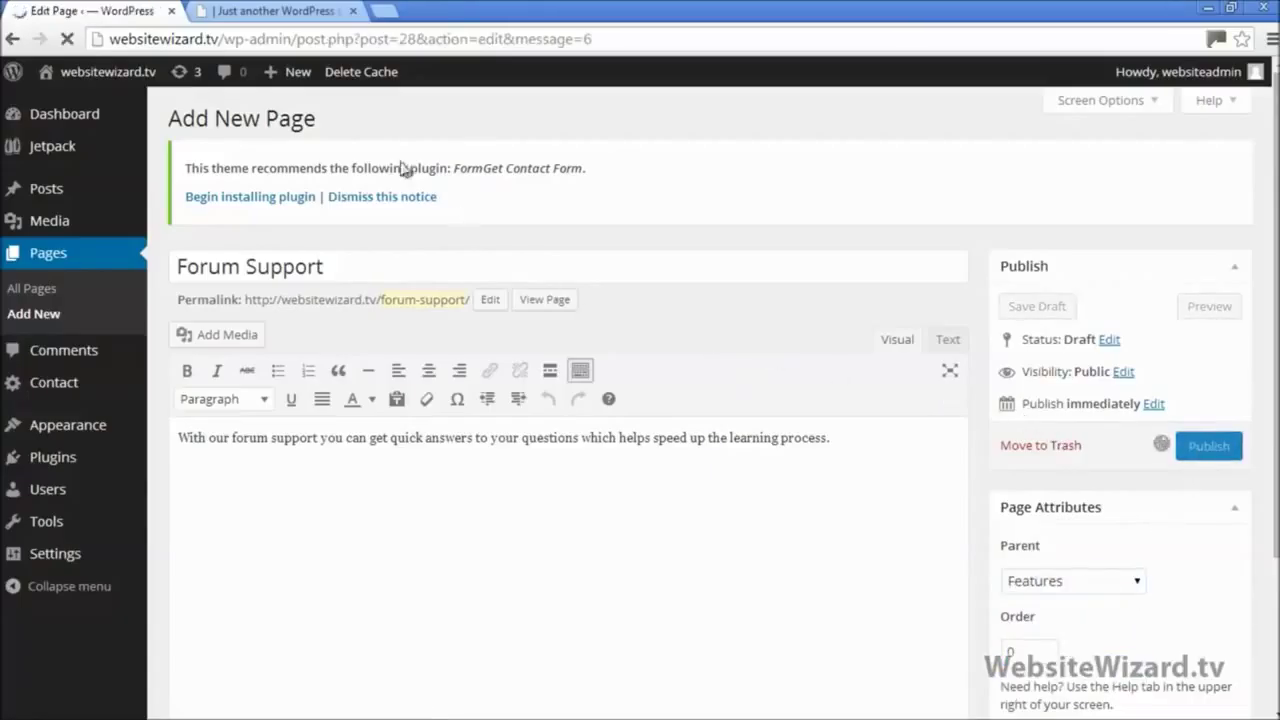
{"action": "left_click", "coordinate": [300, 11]}
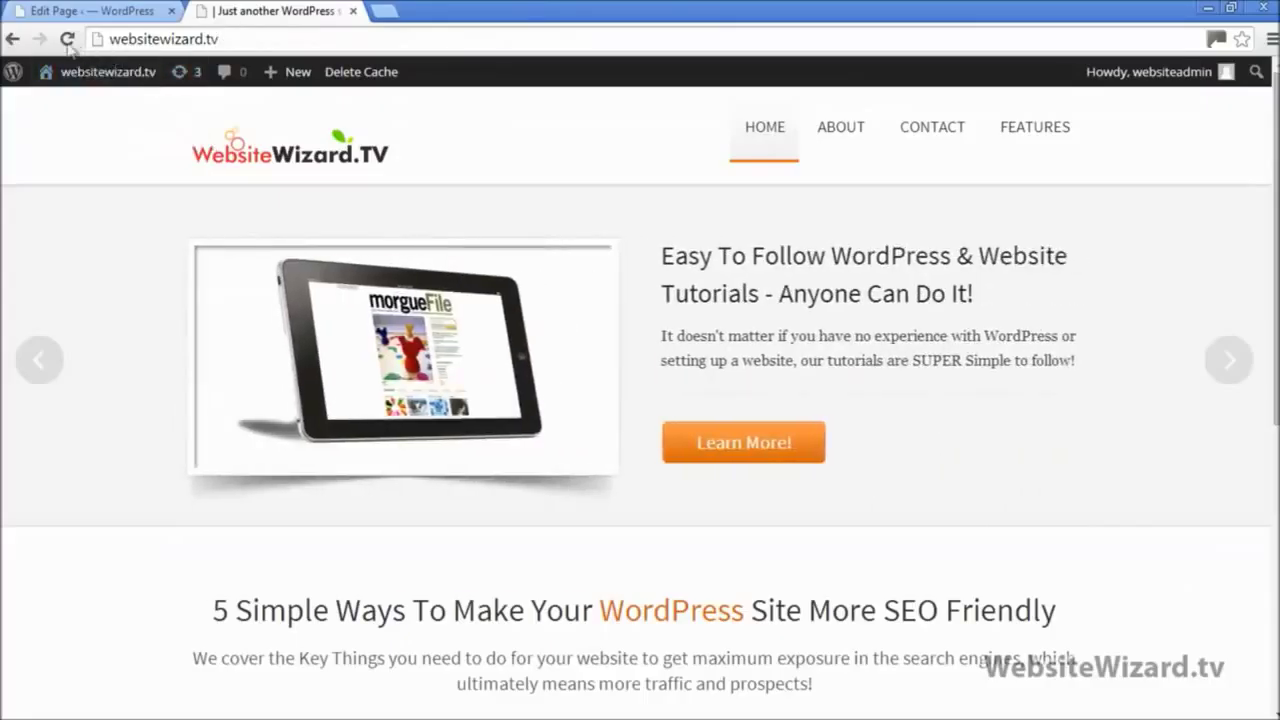
Step: Reload the live site and open Forum Support from the FEATURES menu
{"action": "left_click", "coordinate": [67, 39]}
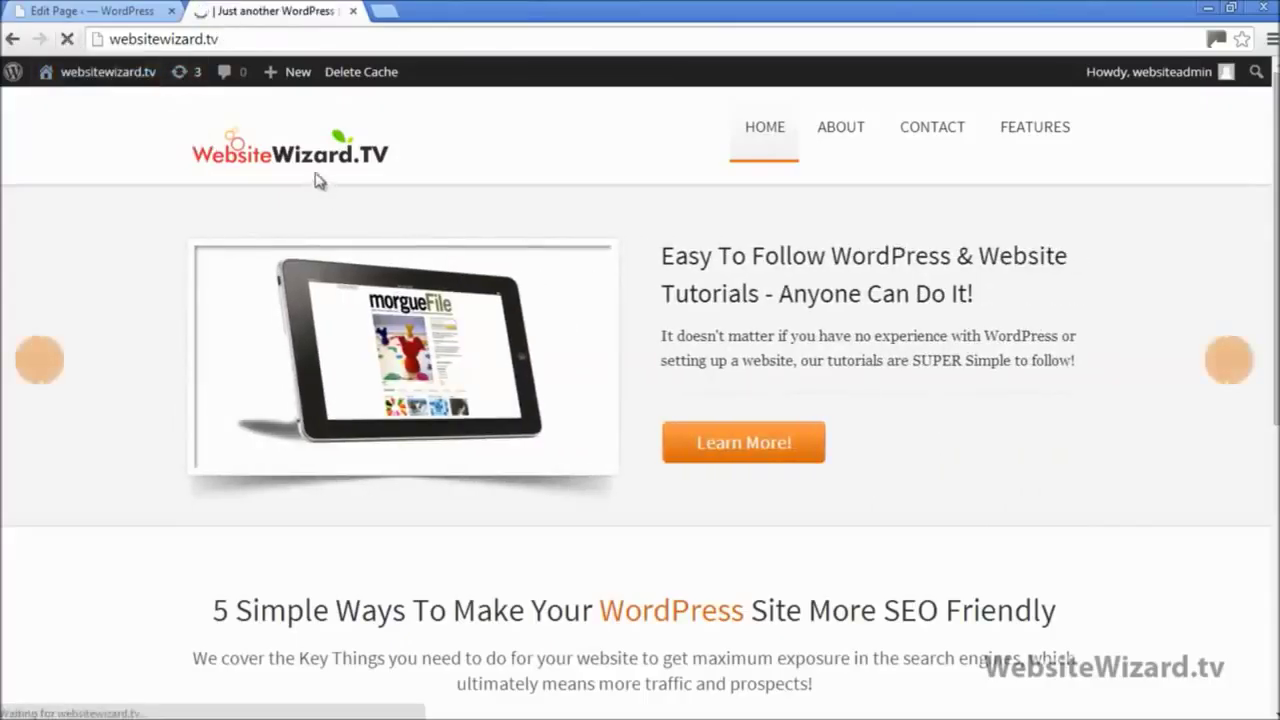
{"action": "mouse_move", "coordinate": [1045, 130]}
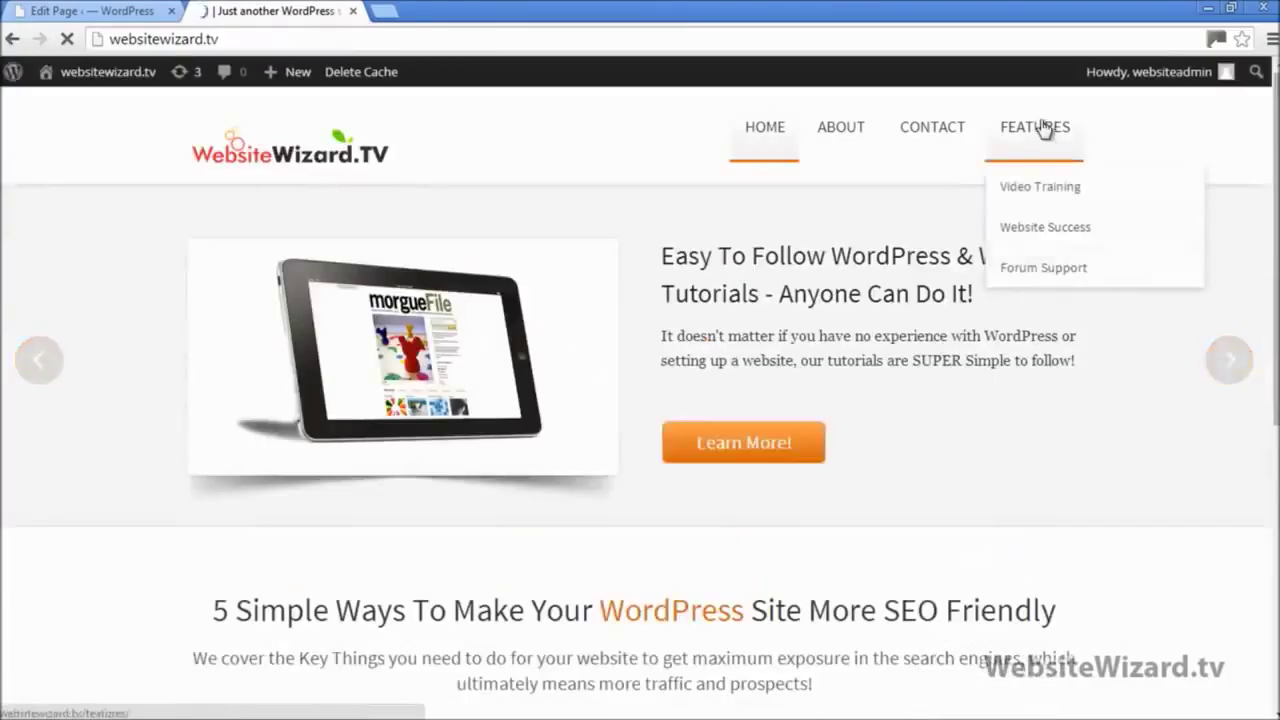
{"action": "left_click", "coordinate": [1045, 273]}
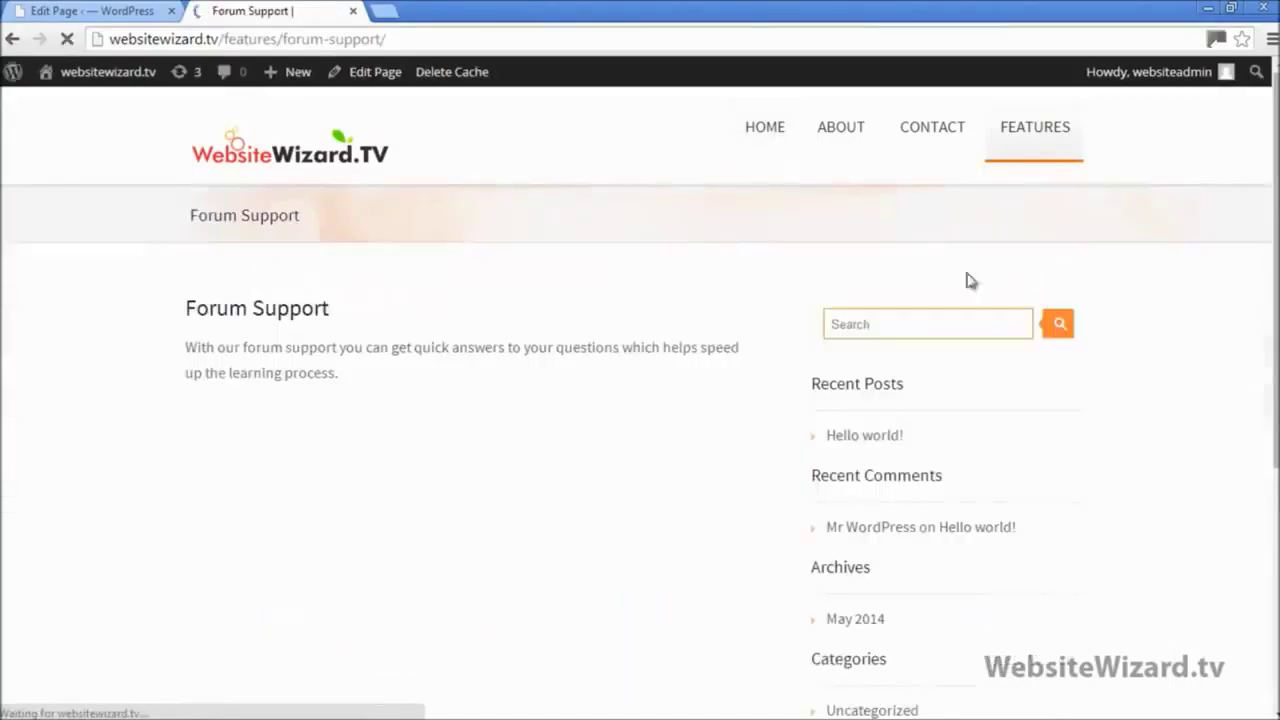
Step: Highlight the Forum Support heading and description to check them, then return to the editor
{"action": "left_click_drag", "start_coordinate": [186, 312], "coordinate": [396, 316]}
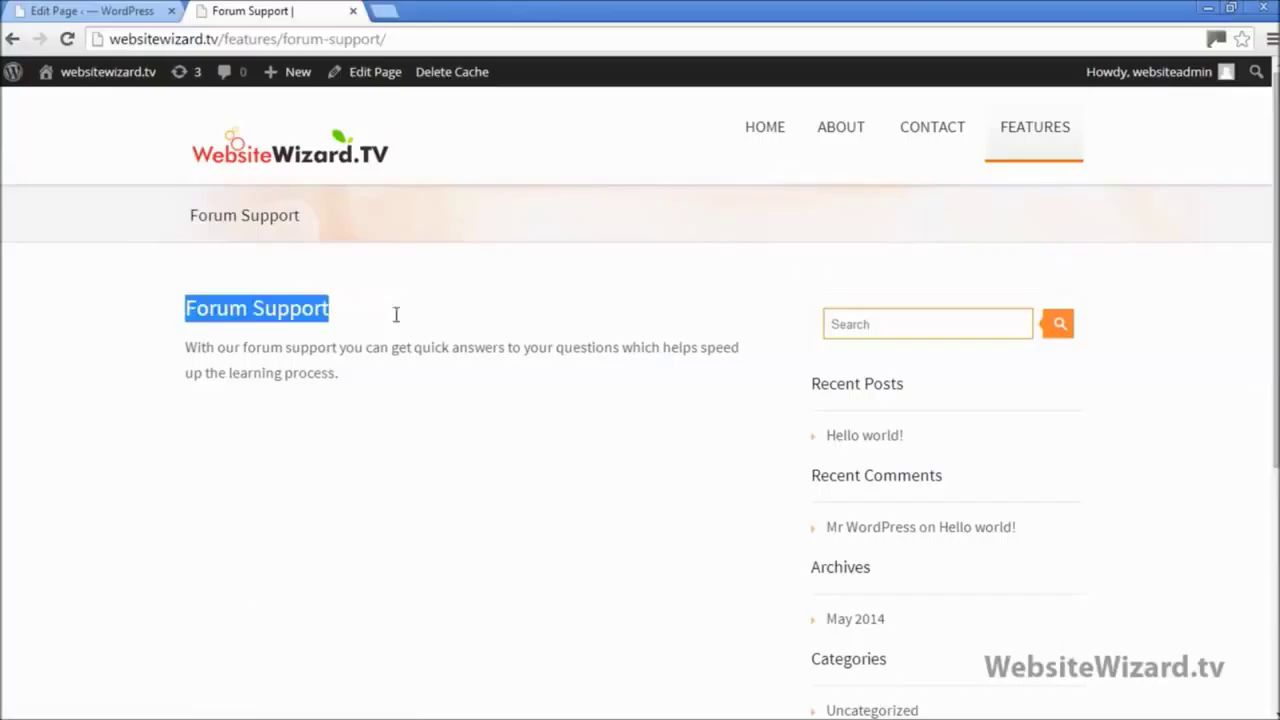
{"action": "left_click", "coordinate": [250, 377]}
{"action": "left_click_drag", "start_coordinate": [186, 352], "coordinate": [414, 391]}
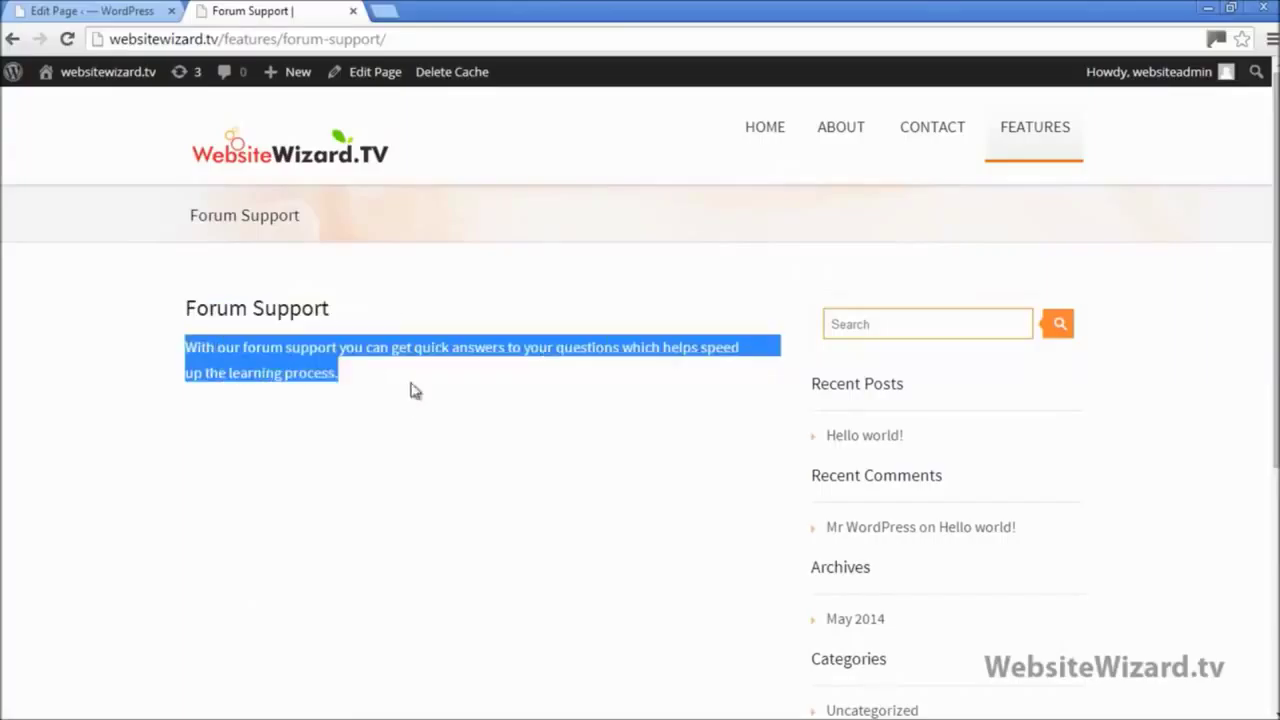
{"action": "left_click", "coordinate": [414, 398]}
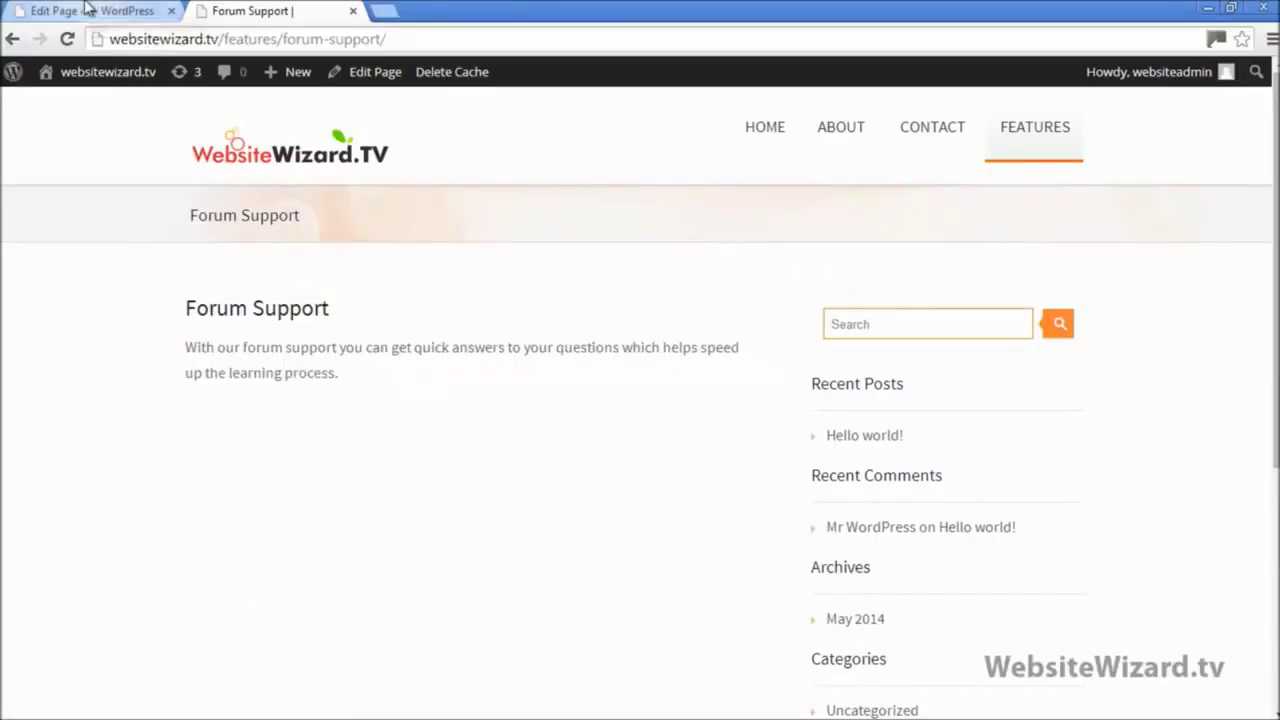
{"action": "left_click", "coordinate": [120, 12]}
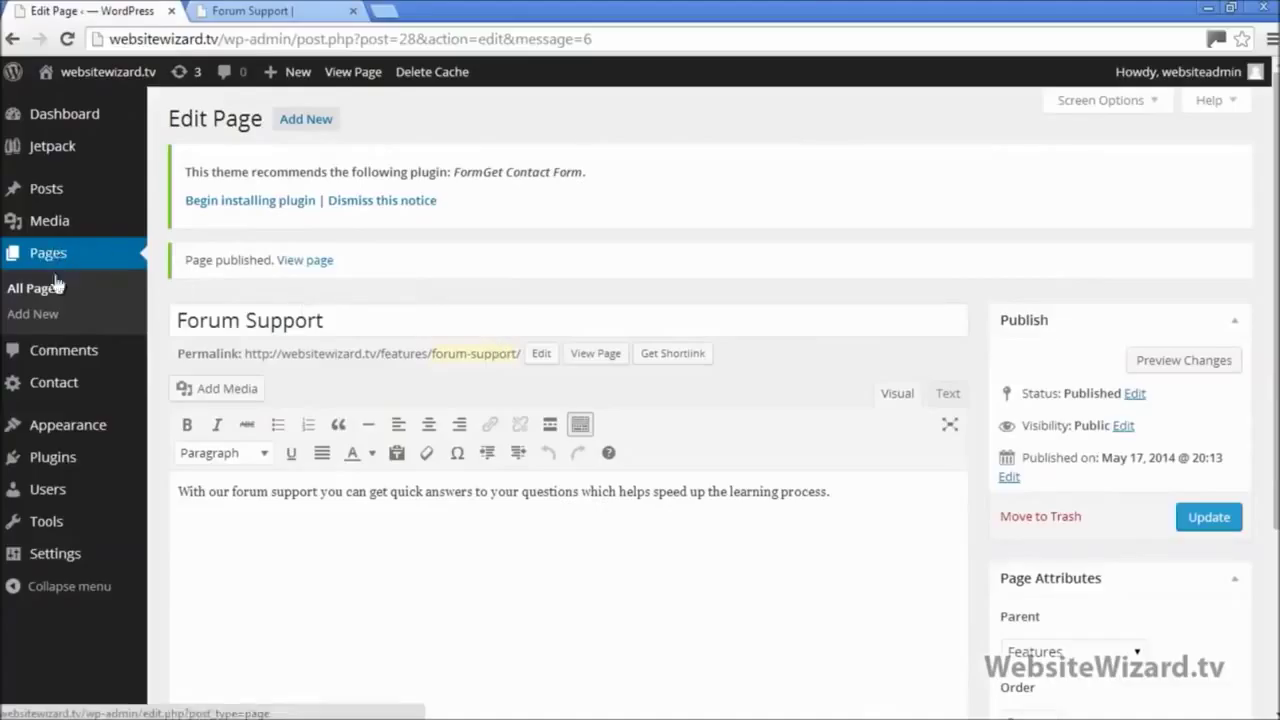
Step: Start another new page and close the emptied Forum Support note without saving
{"action": "left_click", "coordinate": [50, 323]}
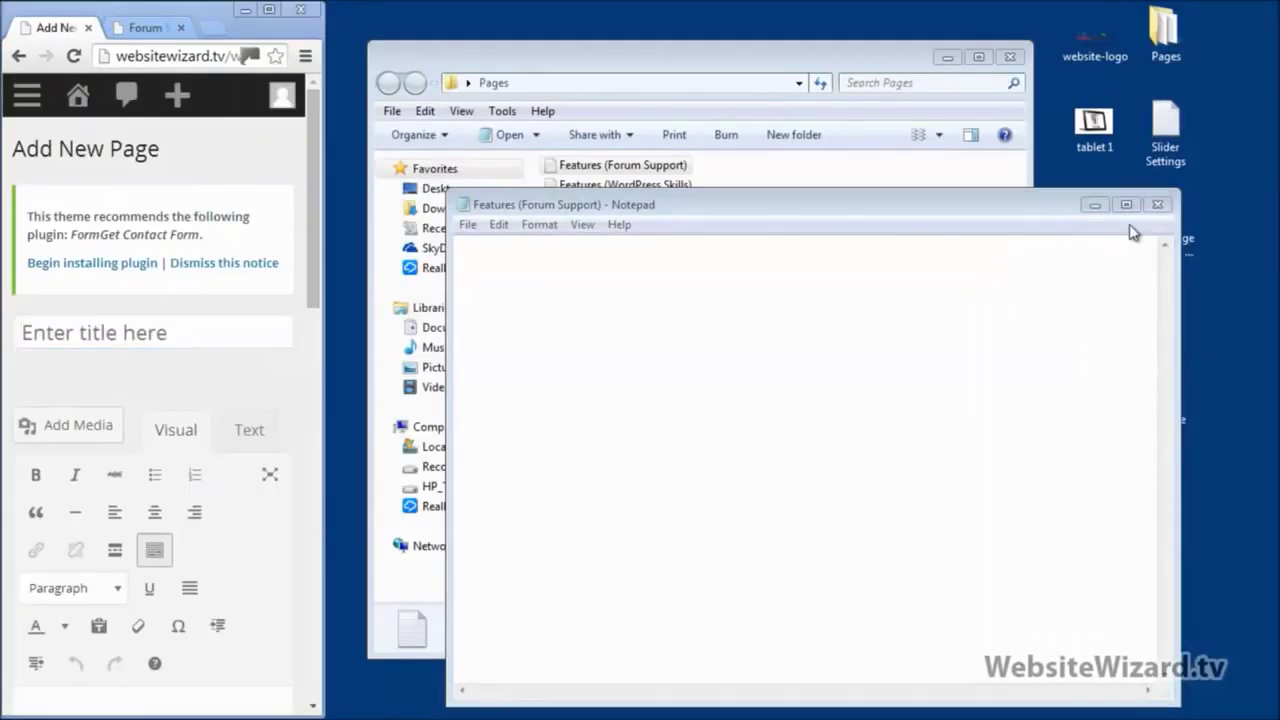
{"action": "left_click", "coordinate": [1157, 204]}
{"action": "left_click", "coordinate": [677, 393]}
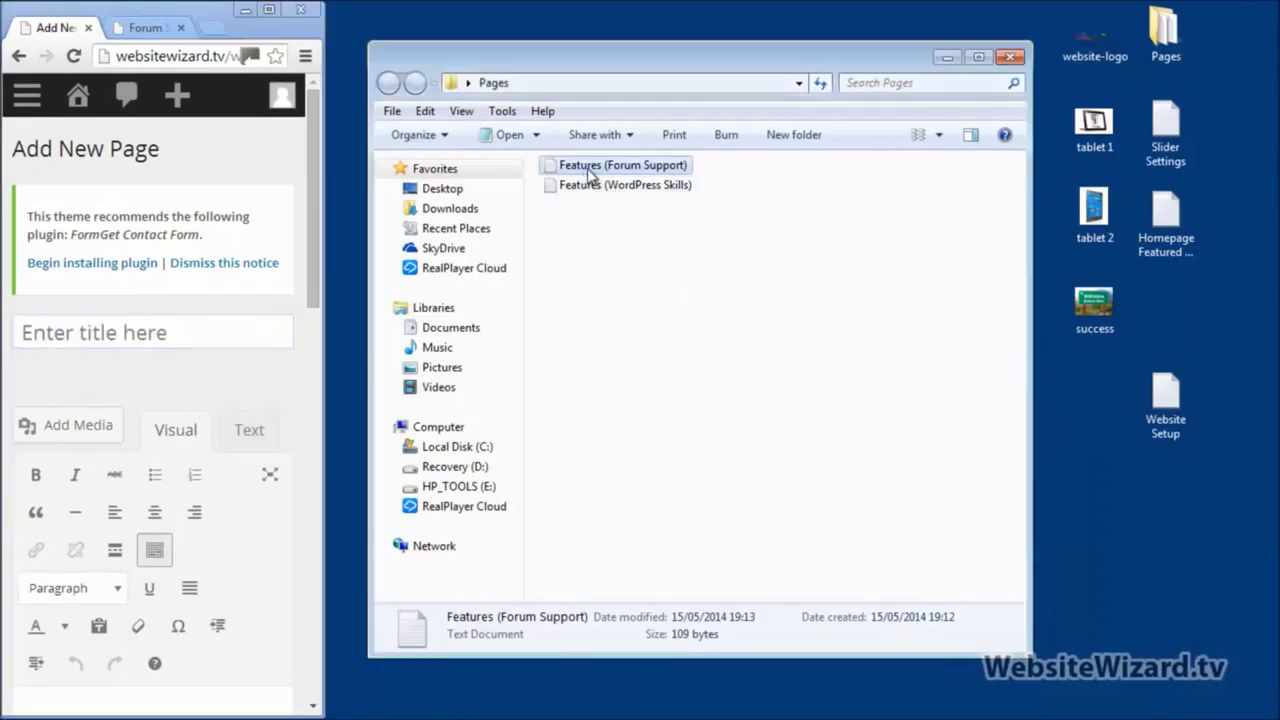
Step: Delete the Forum Support text file to the Recycle Bin
{"action": "right_click", "coordinate": [587, 172]}
{"action": "left_click", "coordinate": [638, 640]}
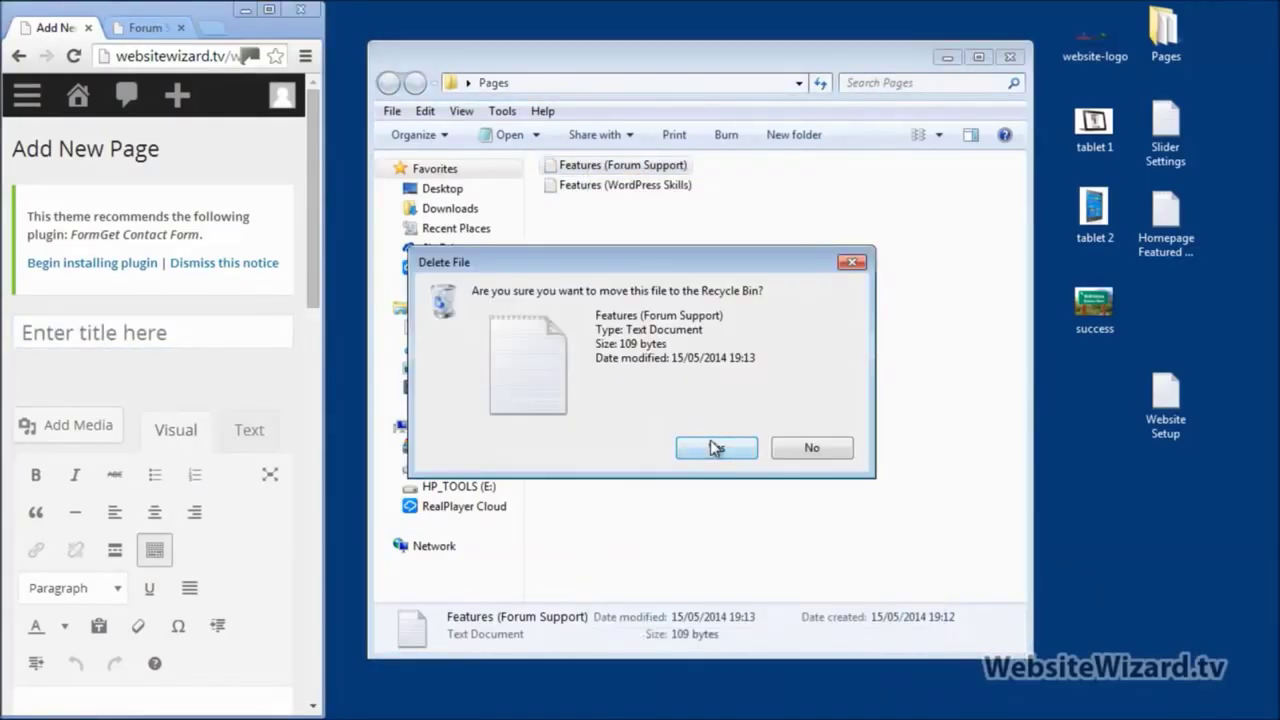
{"action": "left_click", "coordinate": [714, 448]}
Step: Open the WordPress Skills note and take out all its text
{"action": "double_click", "coordinate": [621, 168]}
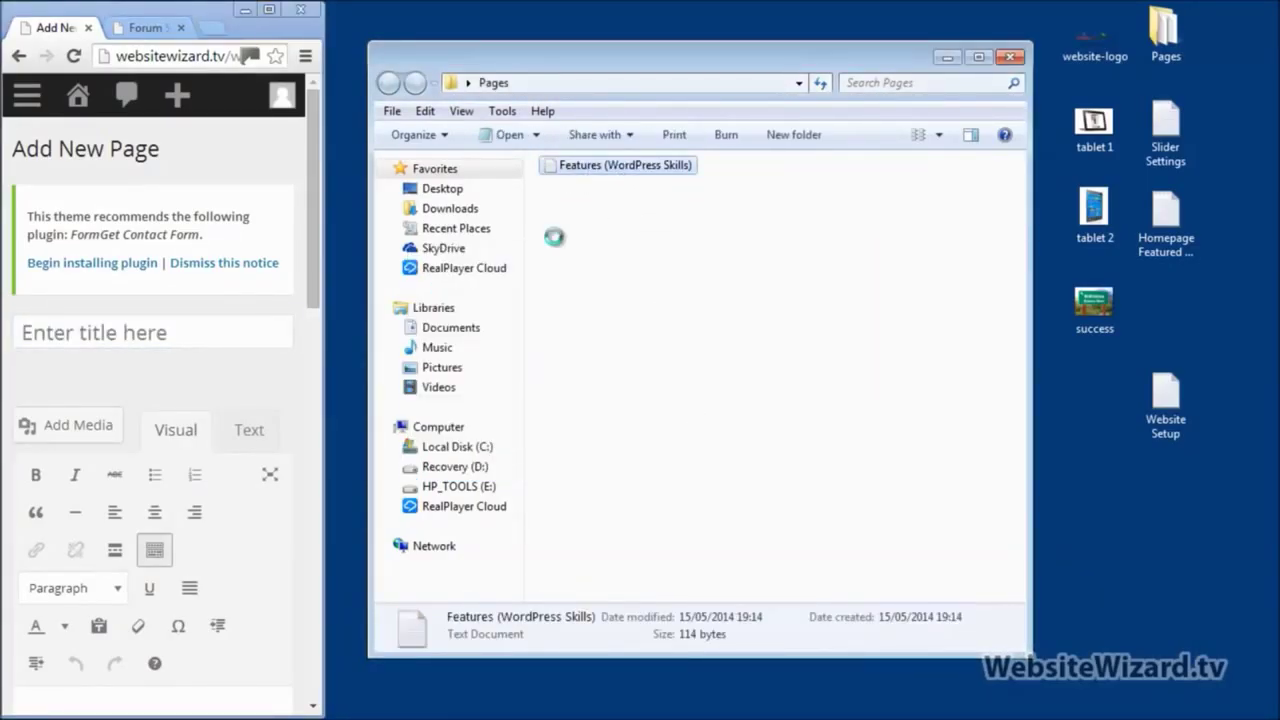
{"action": "right_click", "coordinate": [562, 300]}
{"action": "left_click", "coordinate": [666, 436]}
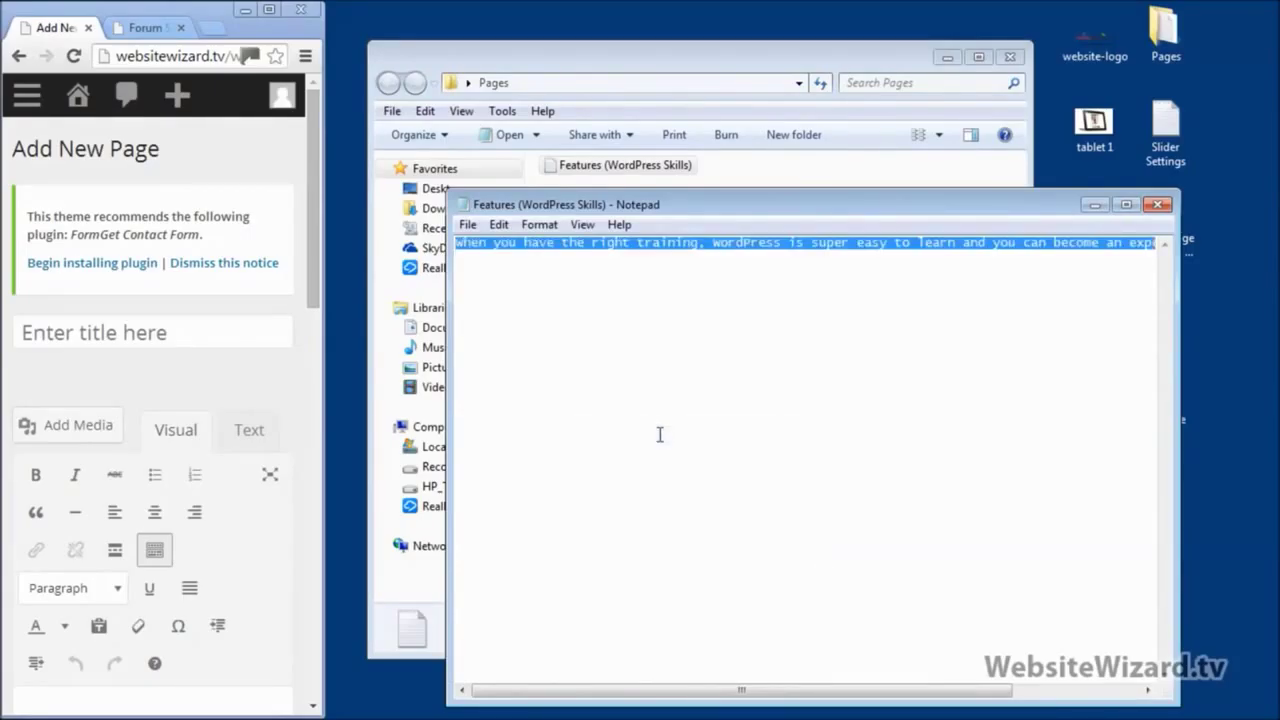
{"action": "key", "text": "Delete"}
{"action": "left_click", "coordinate": [269, 8]}
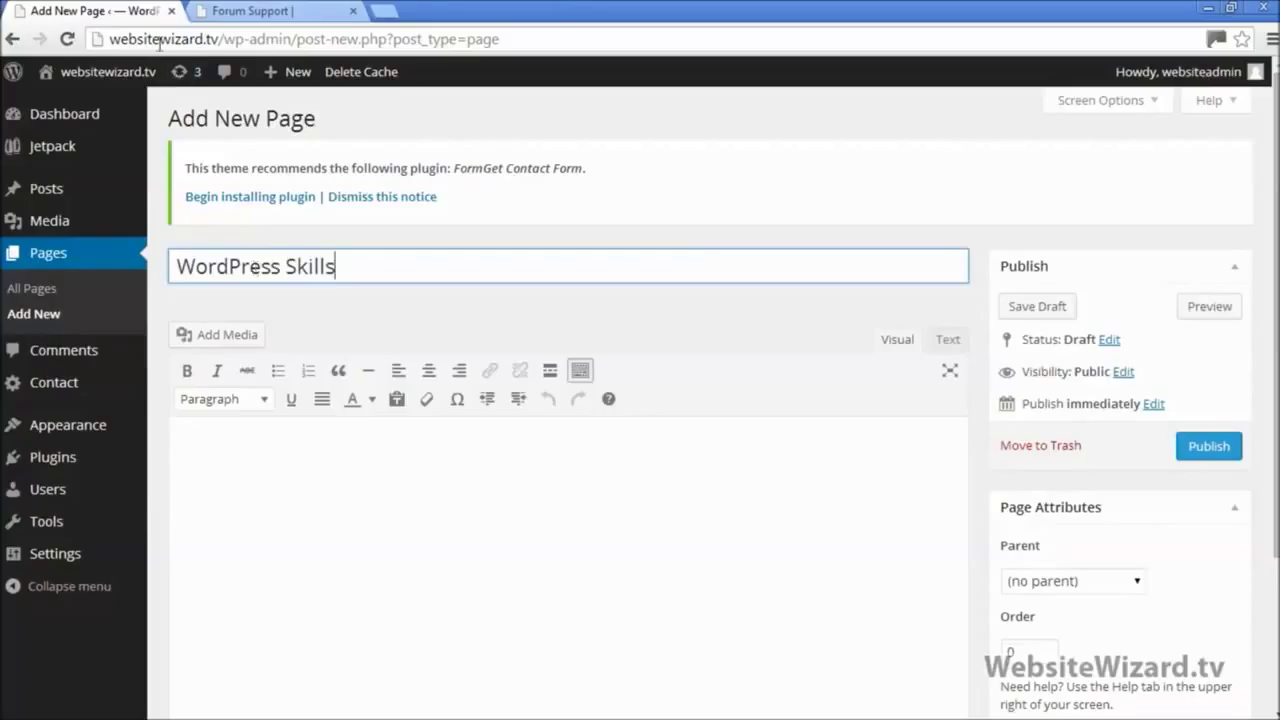
Step: Paste the WordPress Skills description into the page body in the Text view
{"action": "left_click", "coordinate": [443, 500]}
{"action": "right_click", "coordinate": [444, 496]}
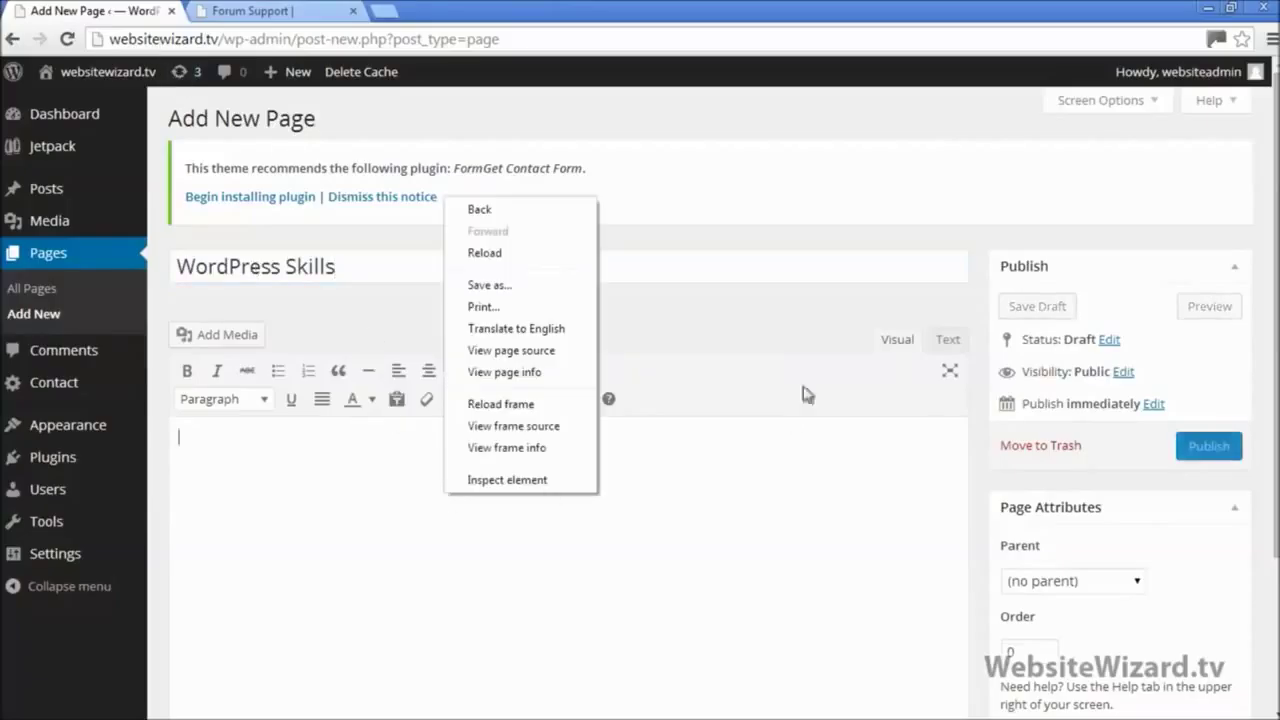
{"action": "left_click", "coordinate": [948, 350]}
{"action": "left_click", "coordinate": [948, 345]}
{"action": "right_click", "coordinate": [600, 466]}
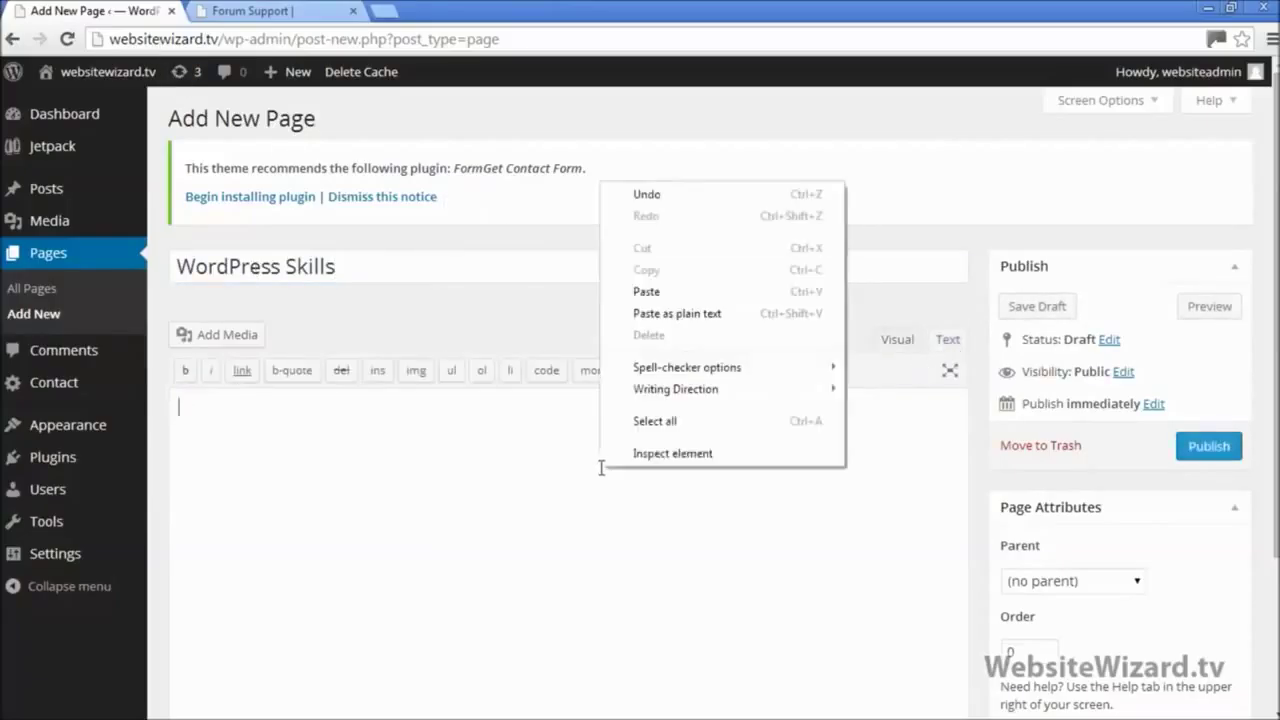
{"action": "left_click", "coordinate": [648, 292]}
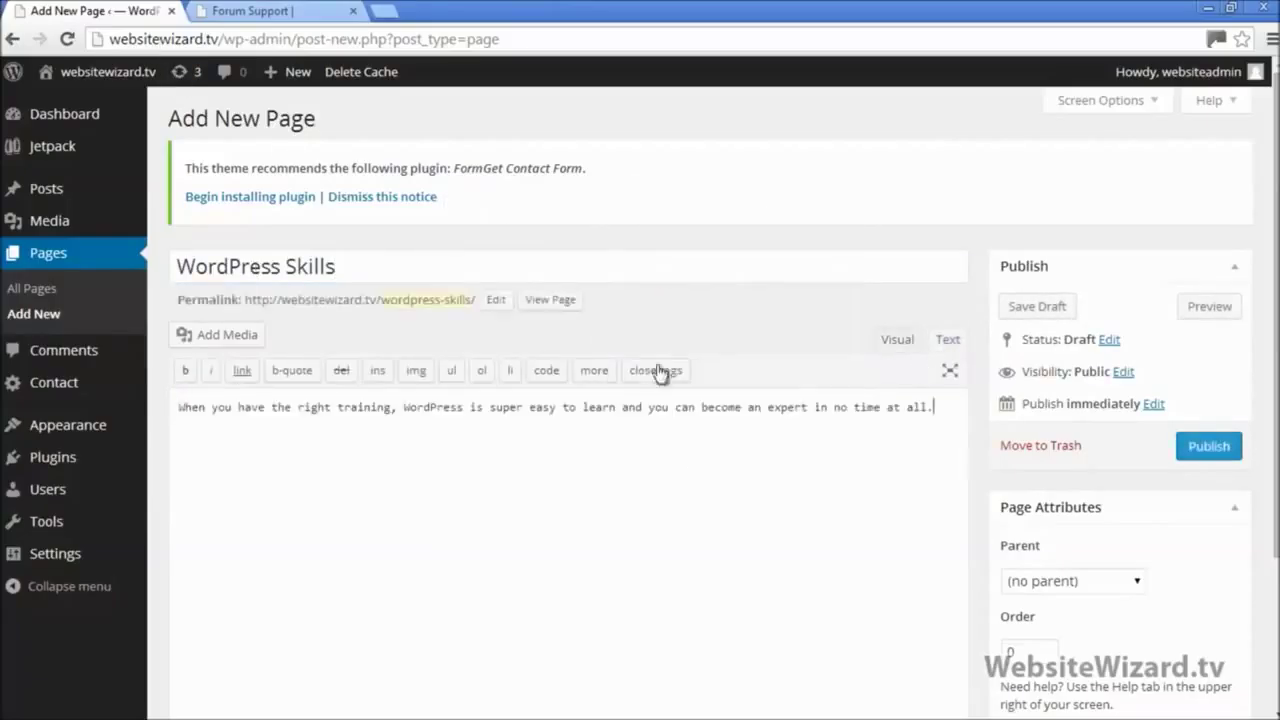
Step: Set the parent to Features and publish the WordPress Skills page
{"action": "left_click", "coordinate": [1115, 587]}
{"action": "left_click", "coordinate": [1066, 652]}
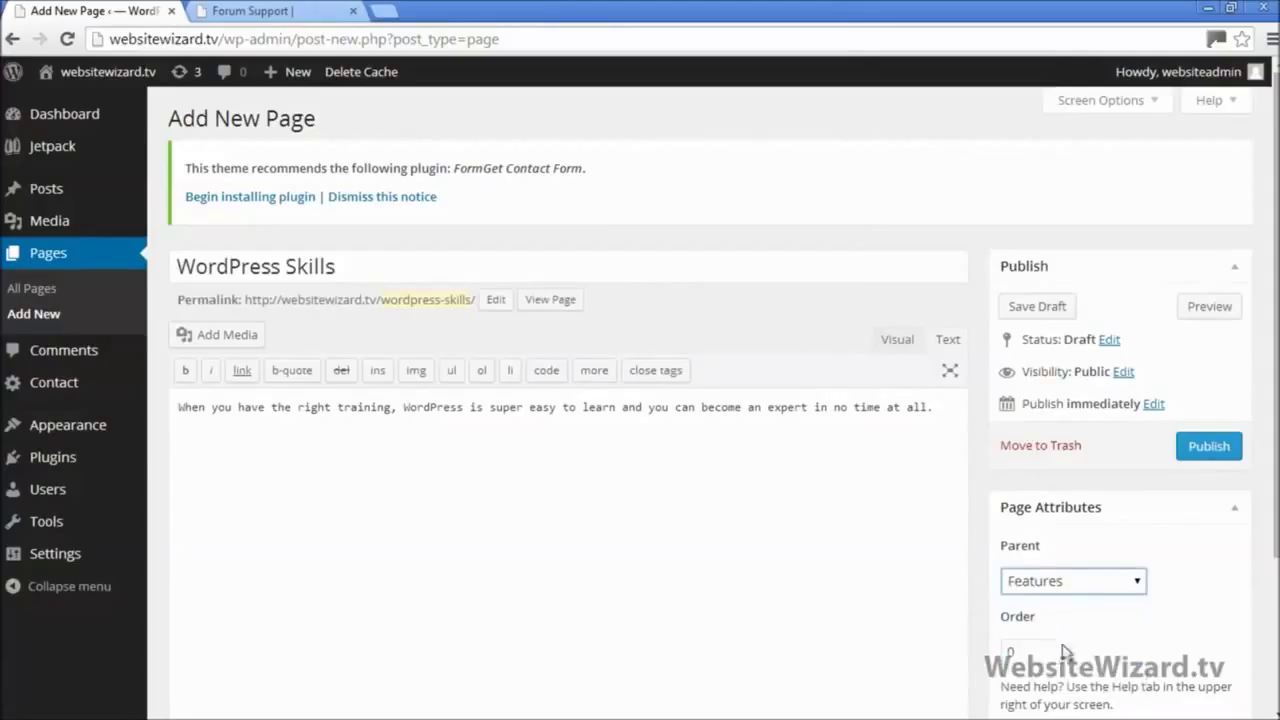
{"action": "left_click", "coordinate": [1200, 446]}
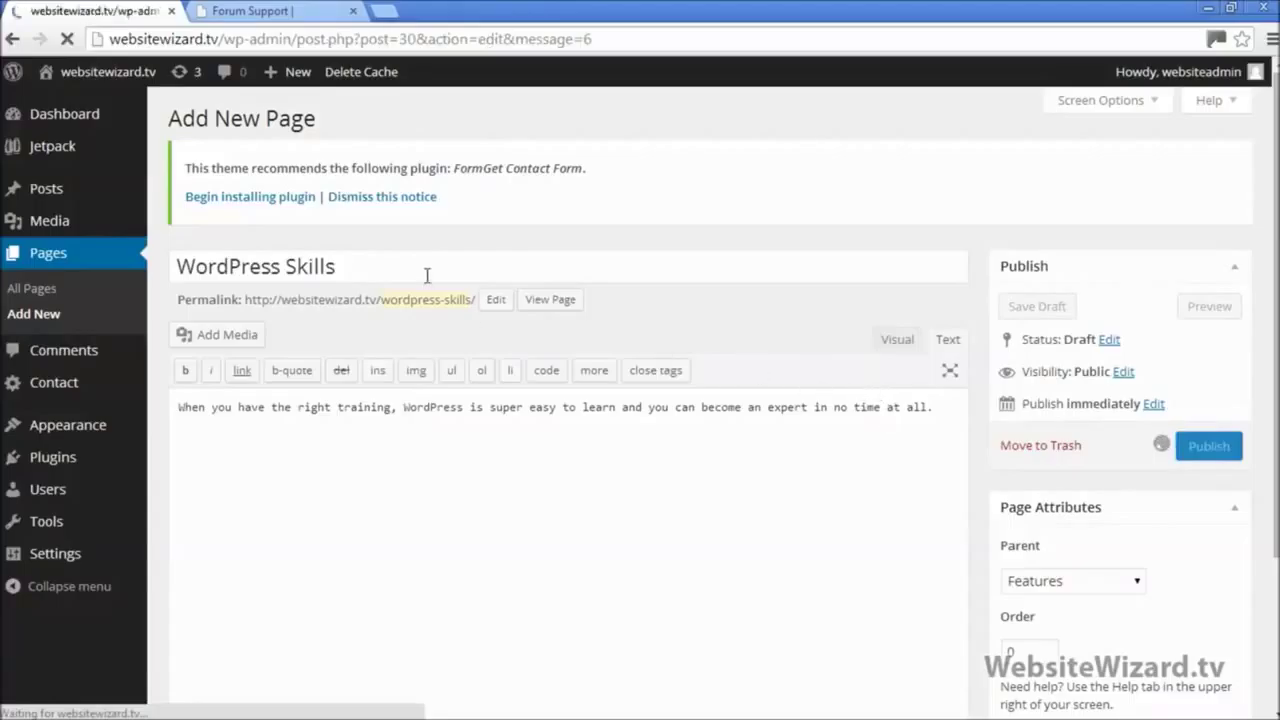
{"action": "left_click", "coordinate": [260, 10]}
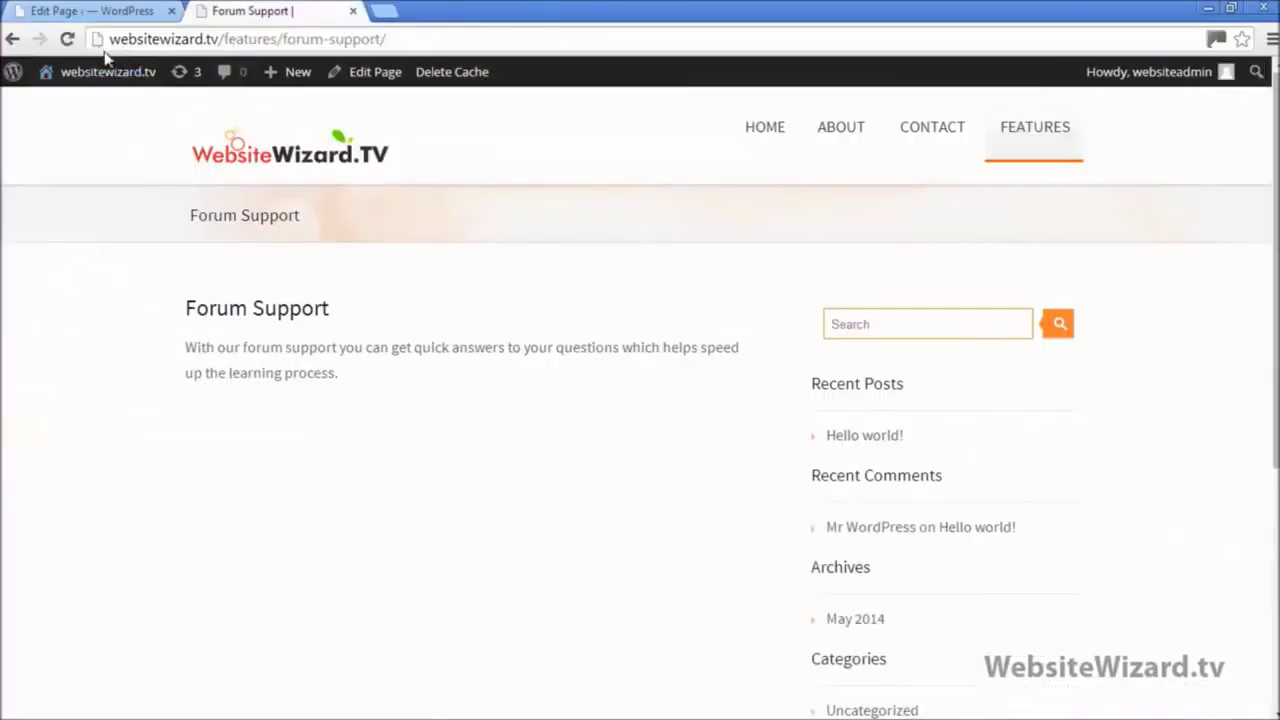
Step: Reload the live site and go to its home page
{"action": "left_click", "coordinate": [67, 39]}
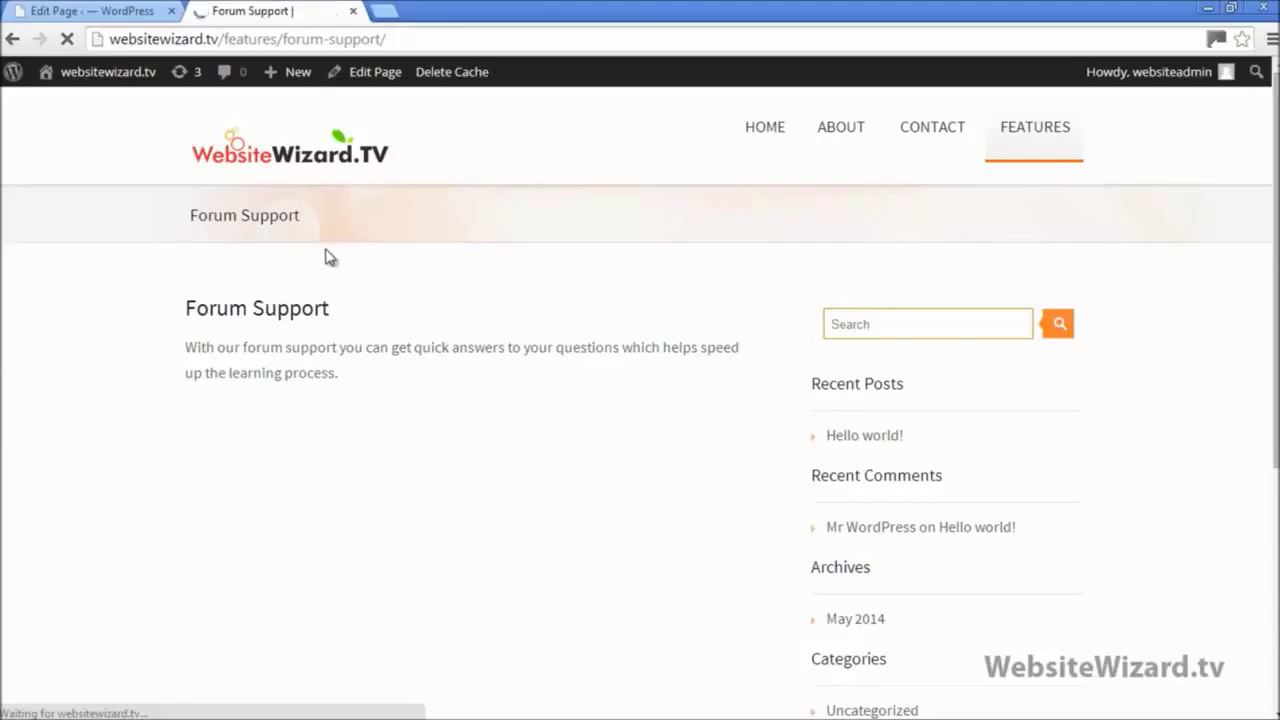
{"action": "mouse_move", "coordinate": [1050, 117]}
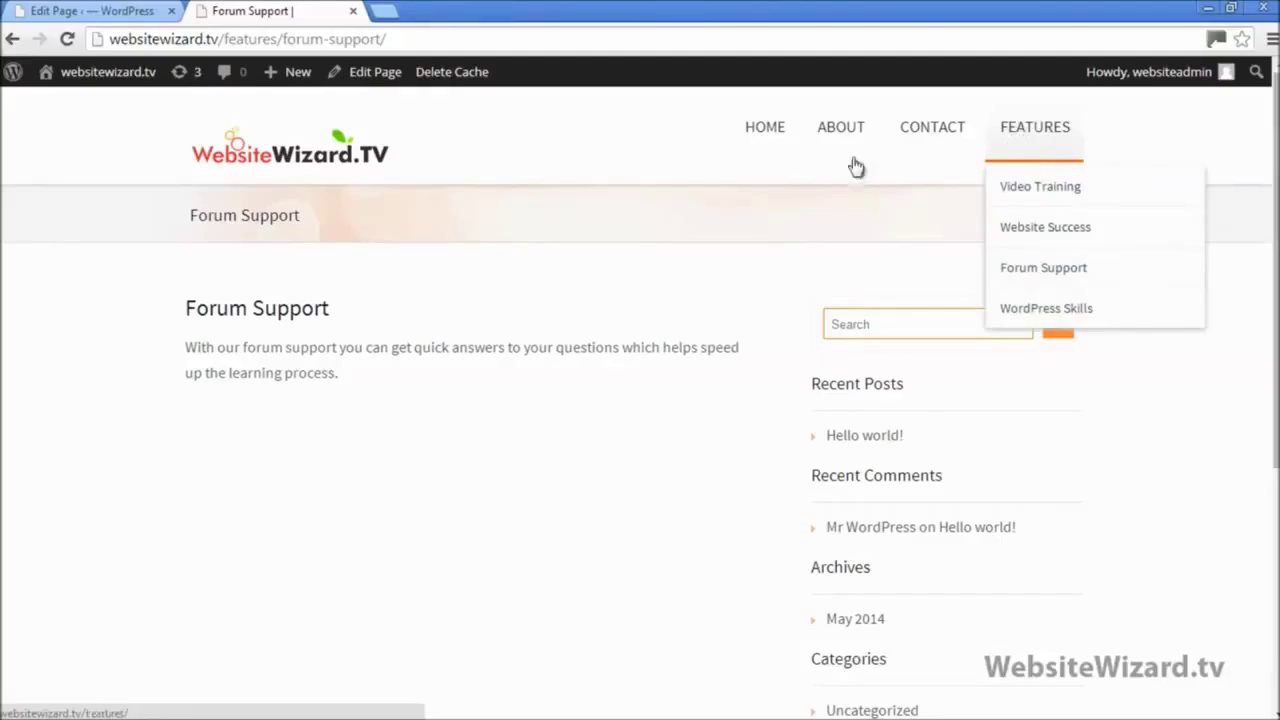
{"action": "left_click", "coordinate": [307, 166]}
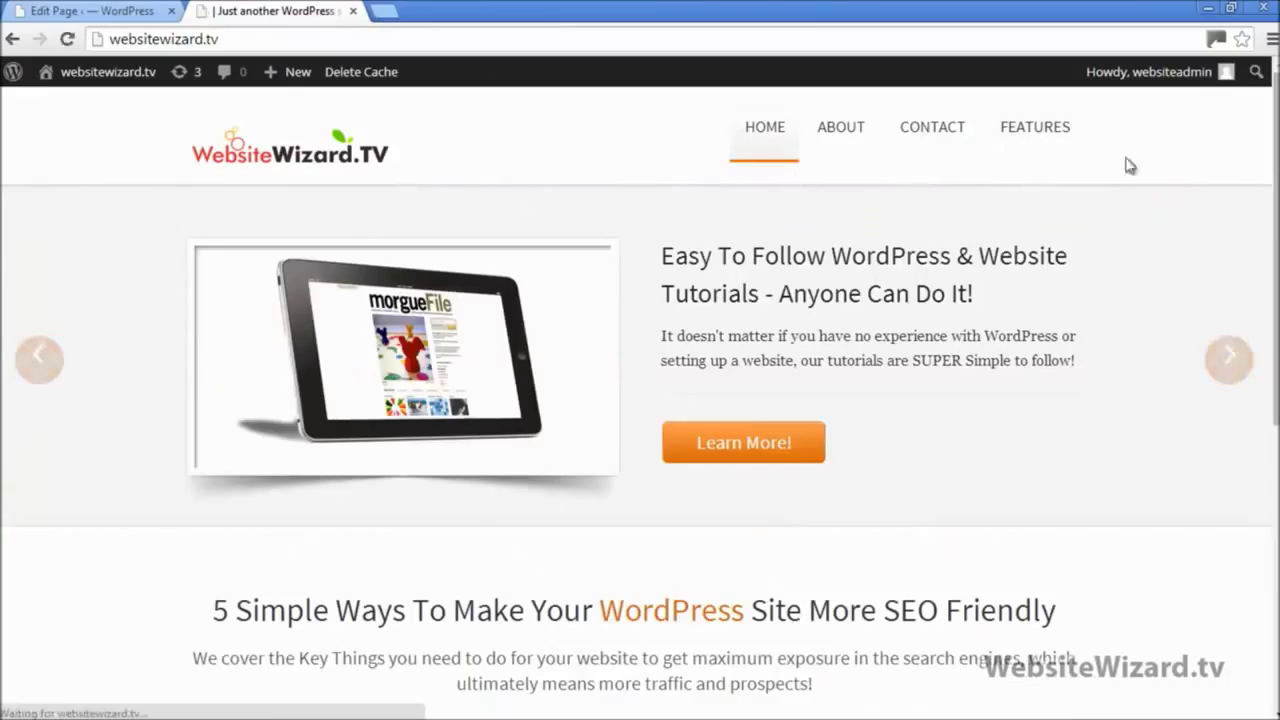
{"action": "scroll", "coordinate": [1121, 411], "scroll_direction": "down", "scroll_amount": 5}
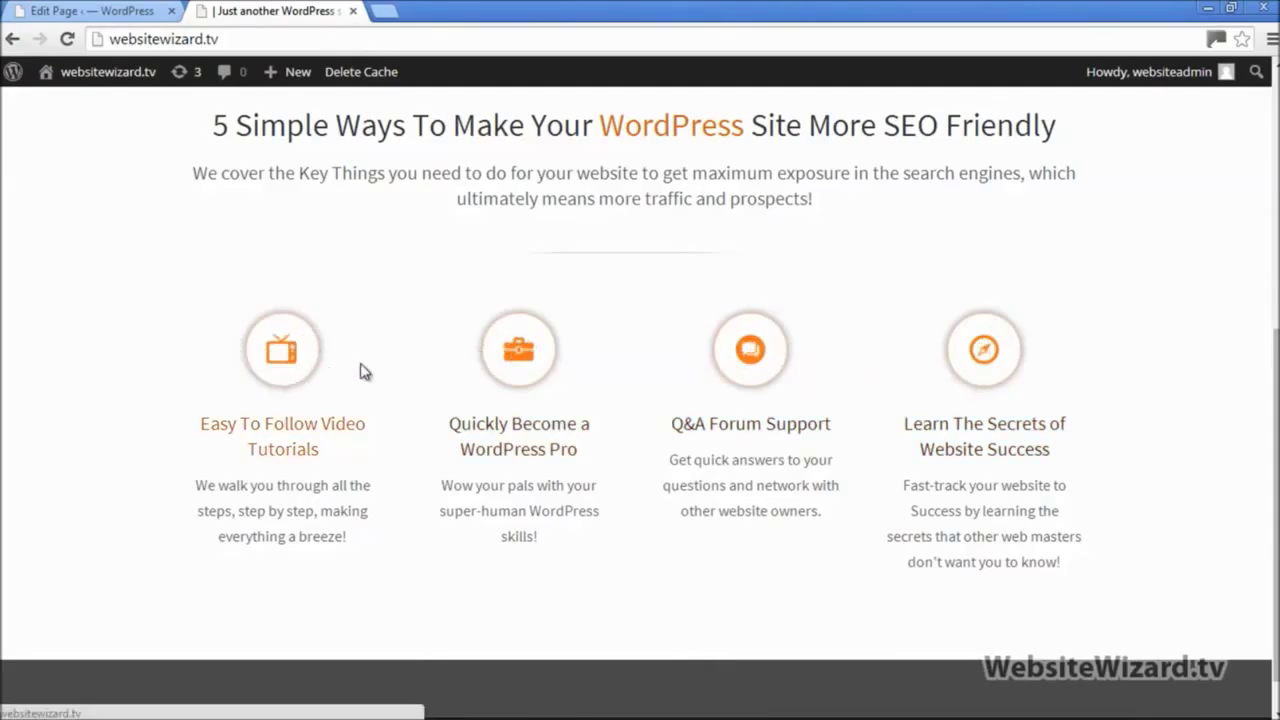
{"action": "scroll", "coordinate": [403, 354], "scroll_direction": "up", "scroll_amount": 5}
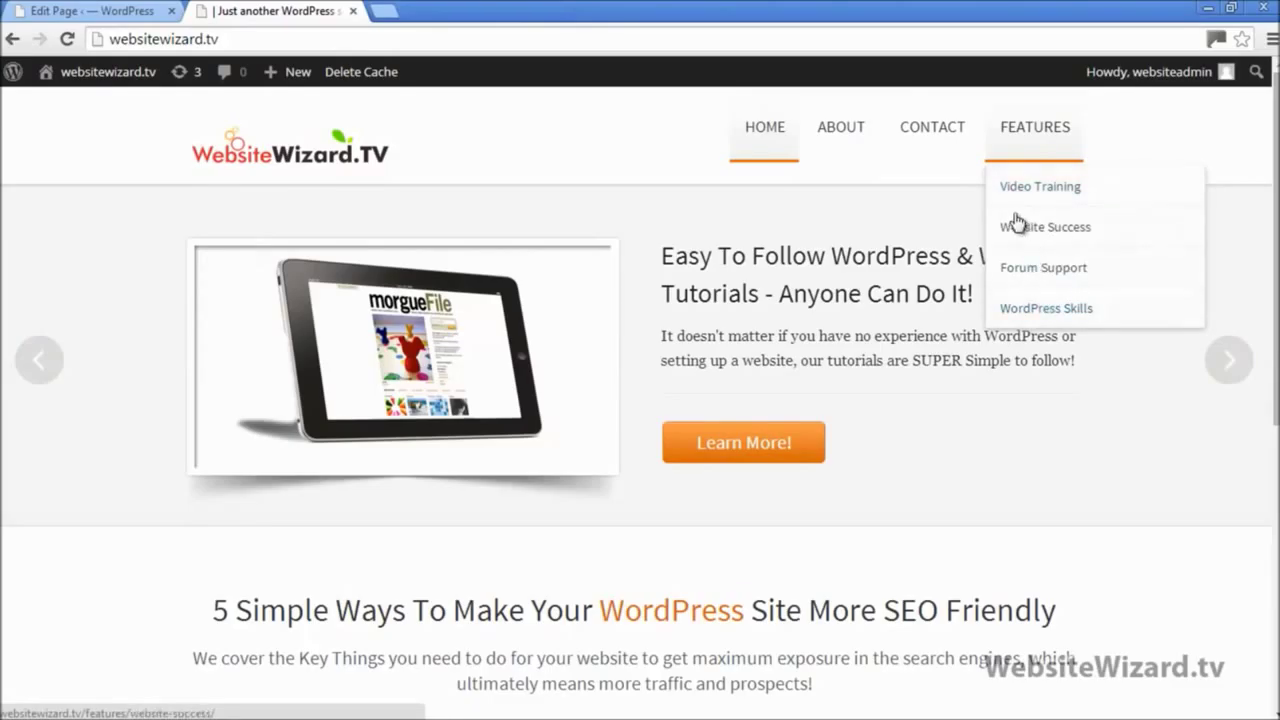
{"action": "scroll", "coordinate": [640, 400], "scroll_direction": "down", "scroll_amount": 4}
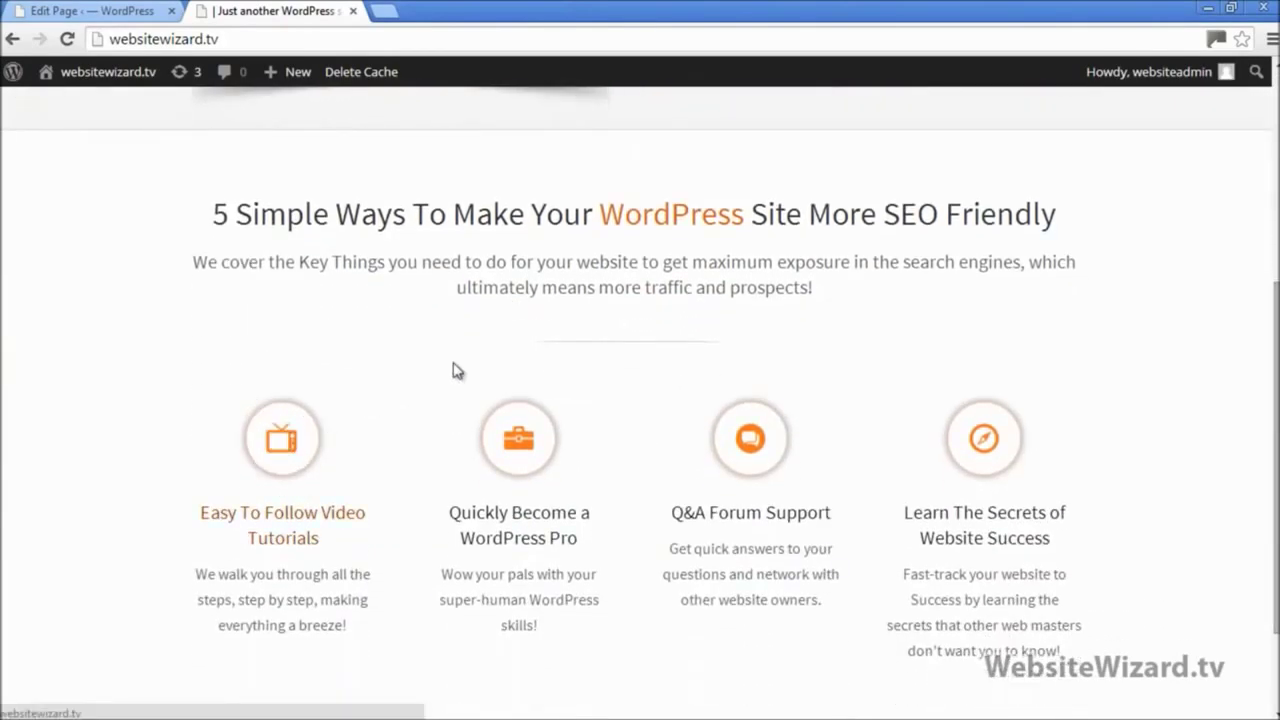
{"action": "scroll", "coordinate": [651, 333], "scroll_direction": "up", "scroll_amount": 4}
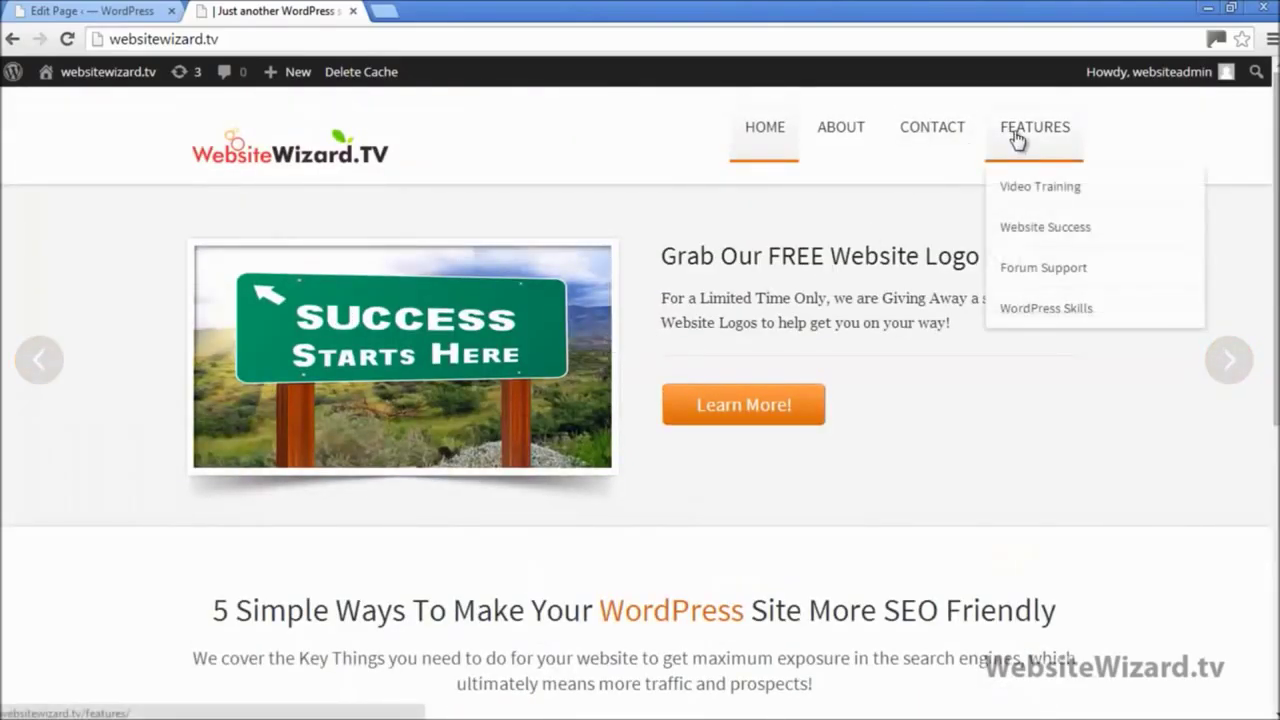
Step: Open Video Training in a new tab and copy its page address
{"action": "right_click", "coordinate": [1026, 195]}
{"action": "left_click", "coordinate": [1049, 203]}
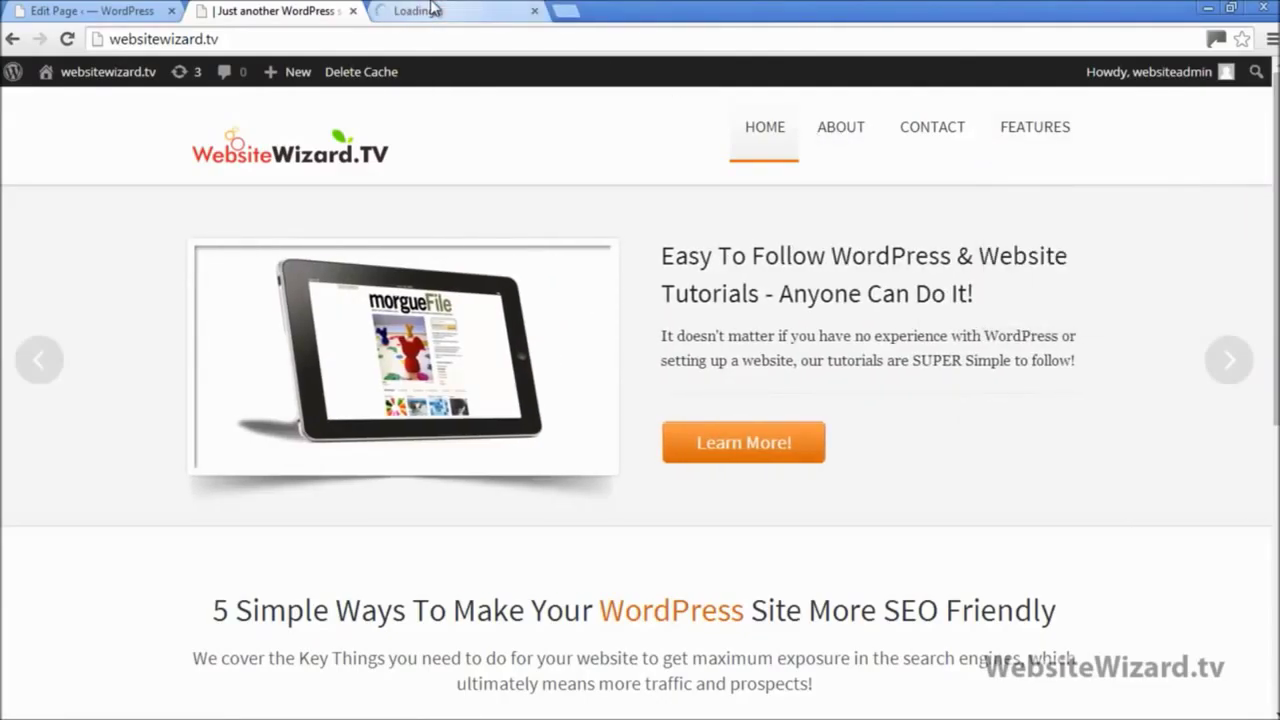
{"action": "left_click", "coordinate": [432, 10]}
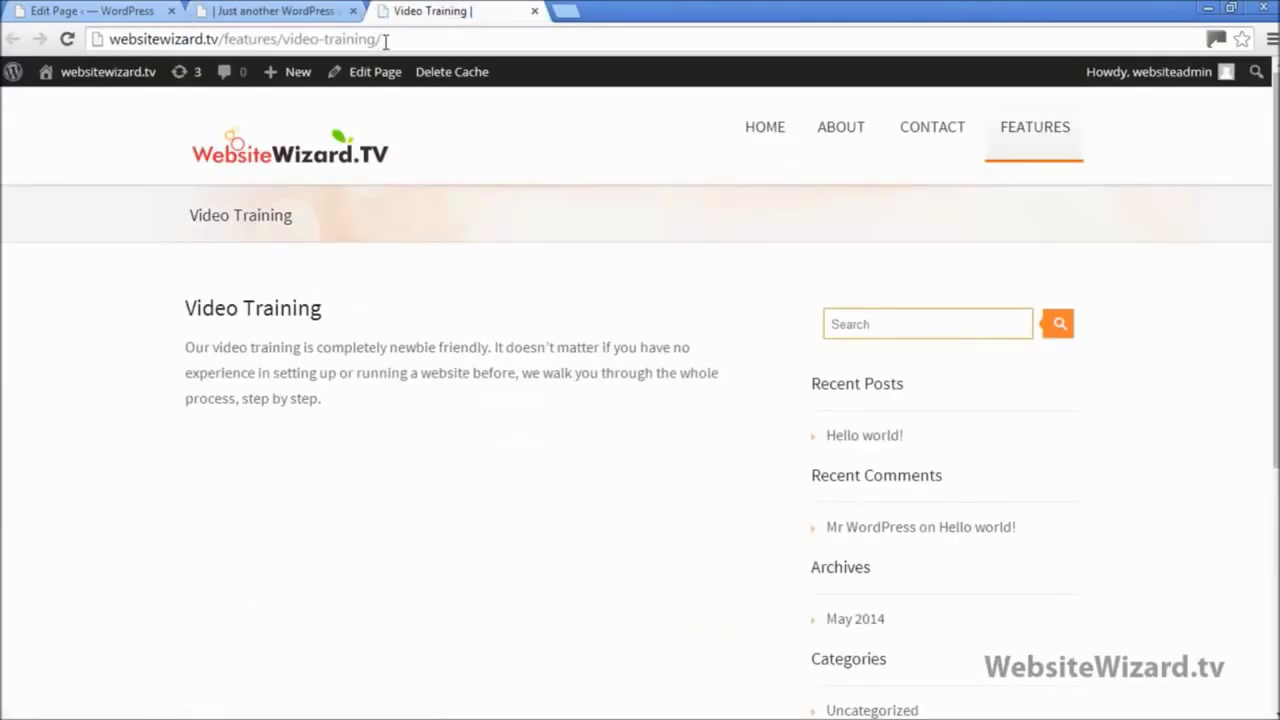
{"action": "left_click_drag", "start_coordinate": [384, 40], "coordinate": [110, 40]}
{"action": "key", "text": "ctrl+c"}
{"action": "key", "text": "ctrl+1"}
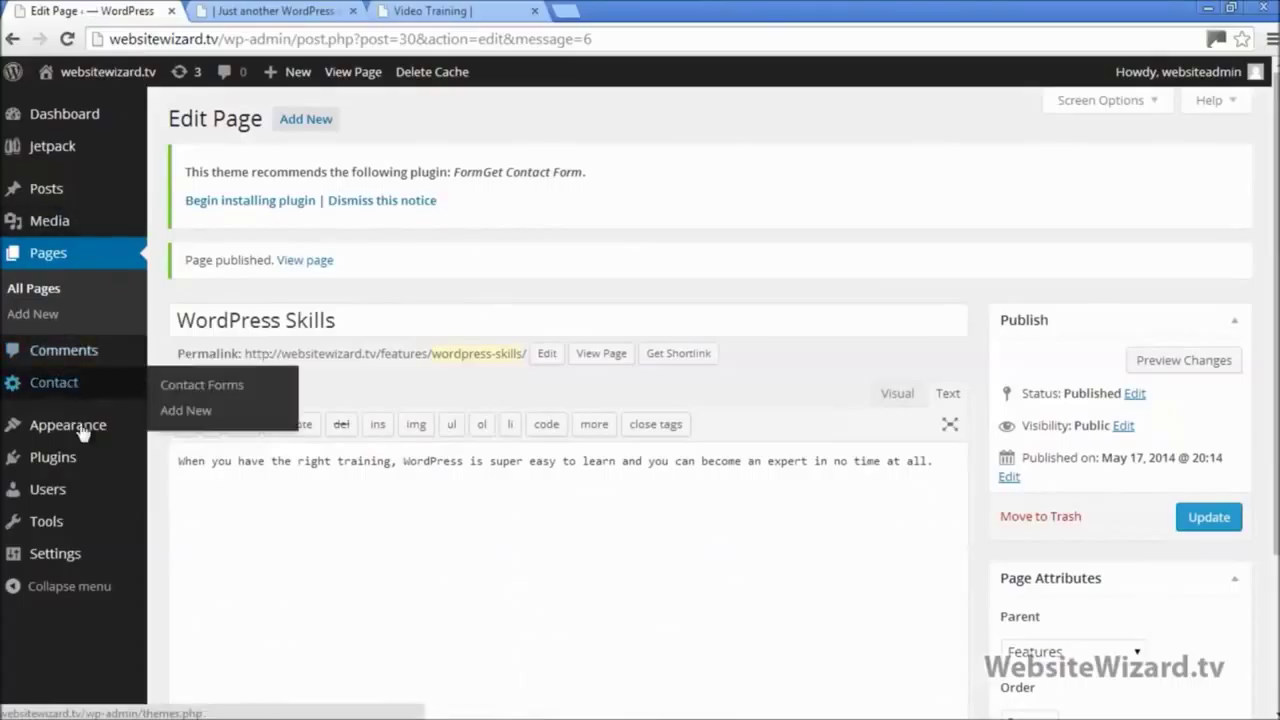
Step: Open Theme Options' Homepage Feature Area and click into the First feature Link field
{"action": "mouse_move", "coordinate": [83, 428]}
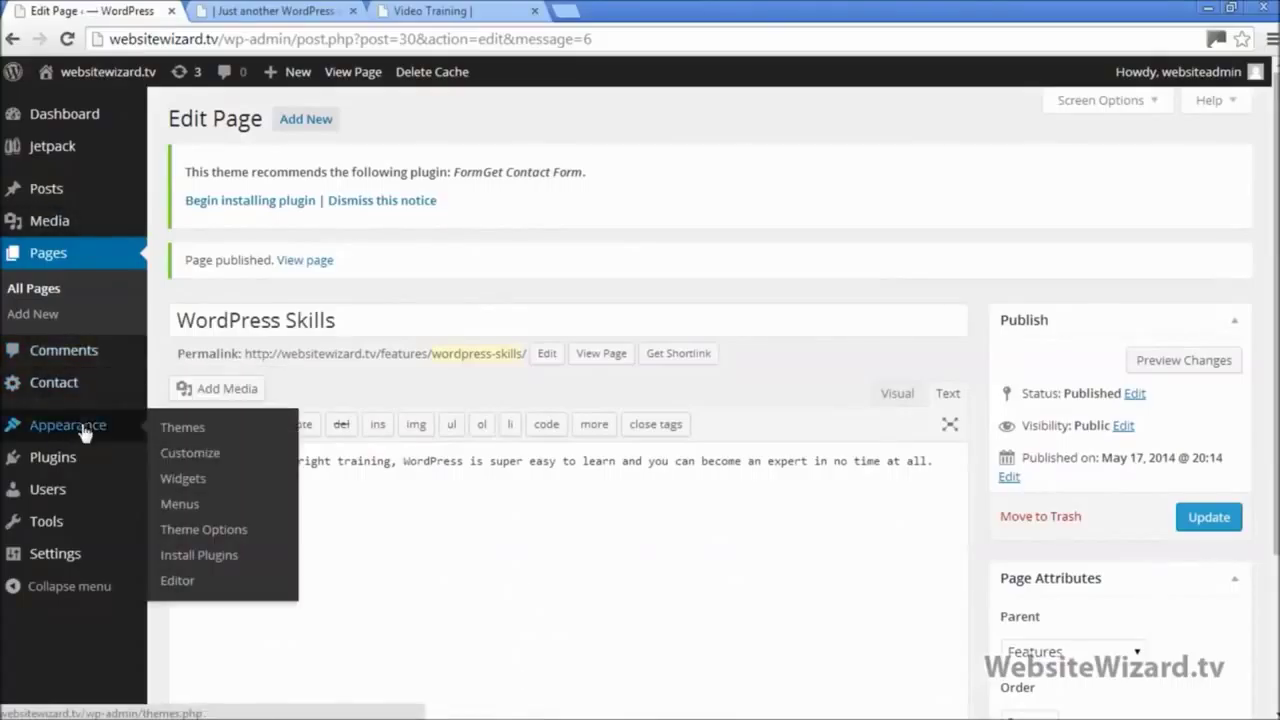
{"action": "left_click", "coordinate": [242, 535]}
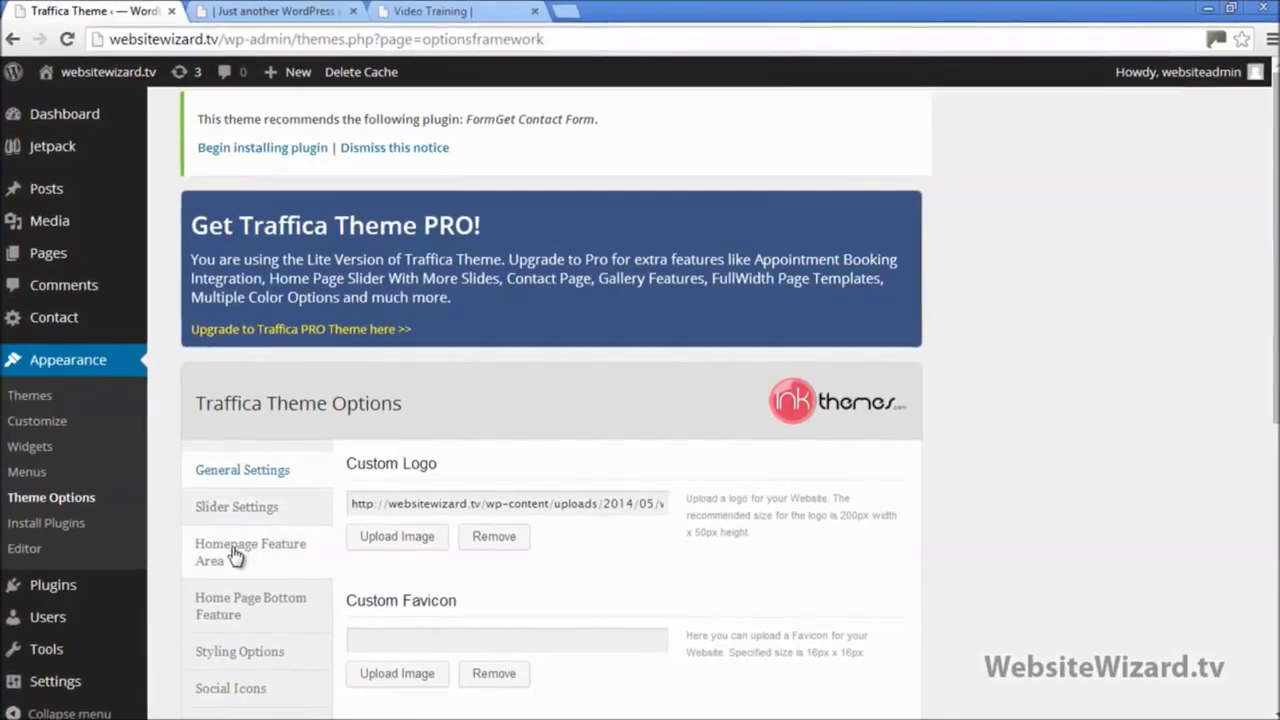
{"action": "left_click", "coordinate": [228, 560]}
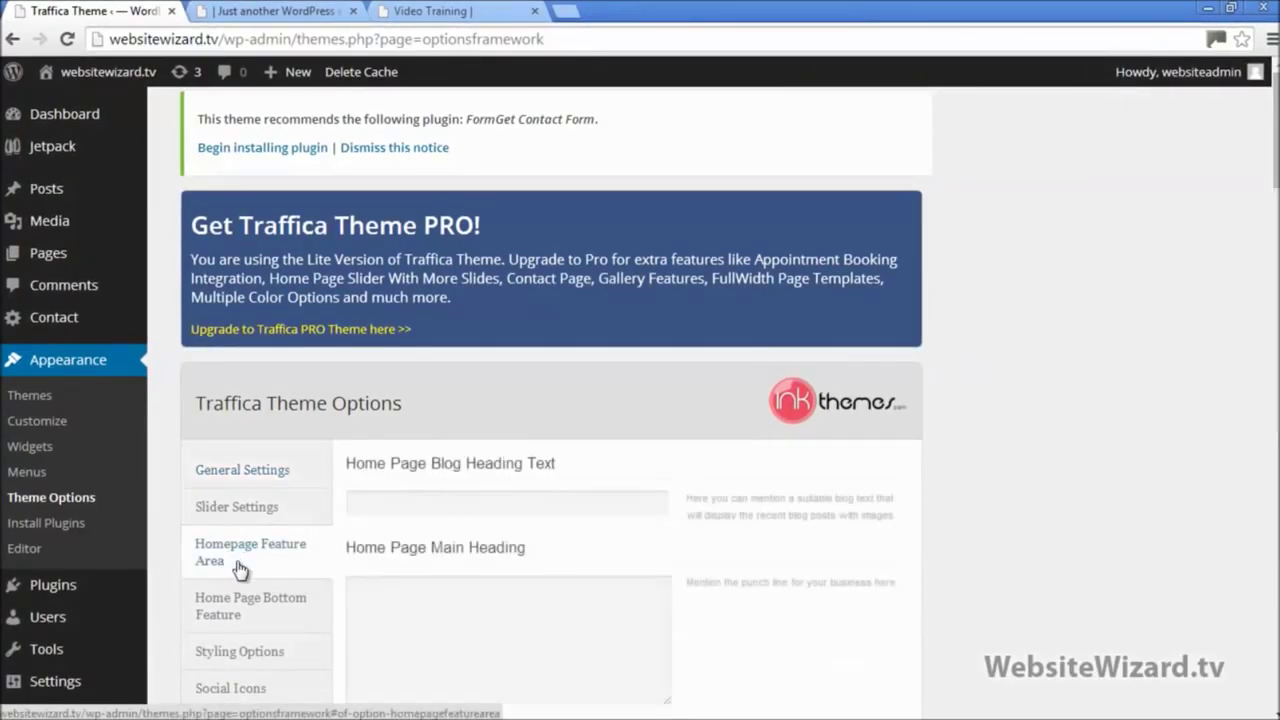
{"action": "scroll", "coordinate": [838, 400], "scroll_direction": "down", "scroll_amount": 5}
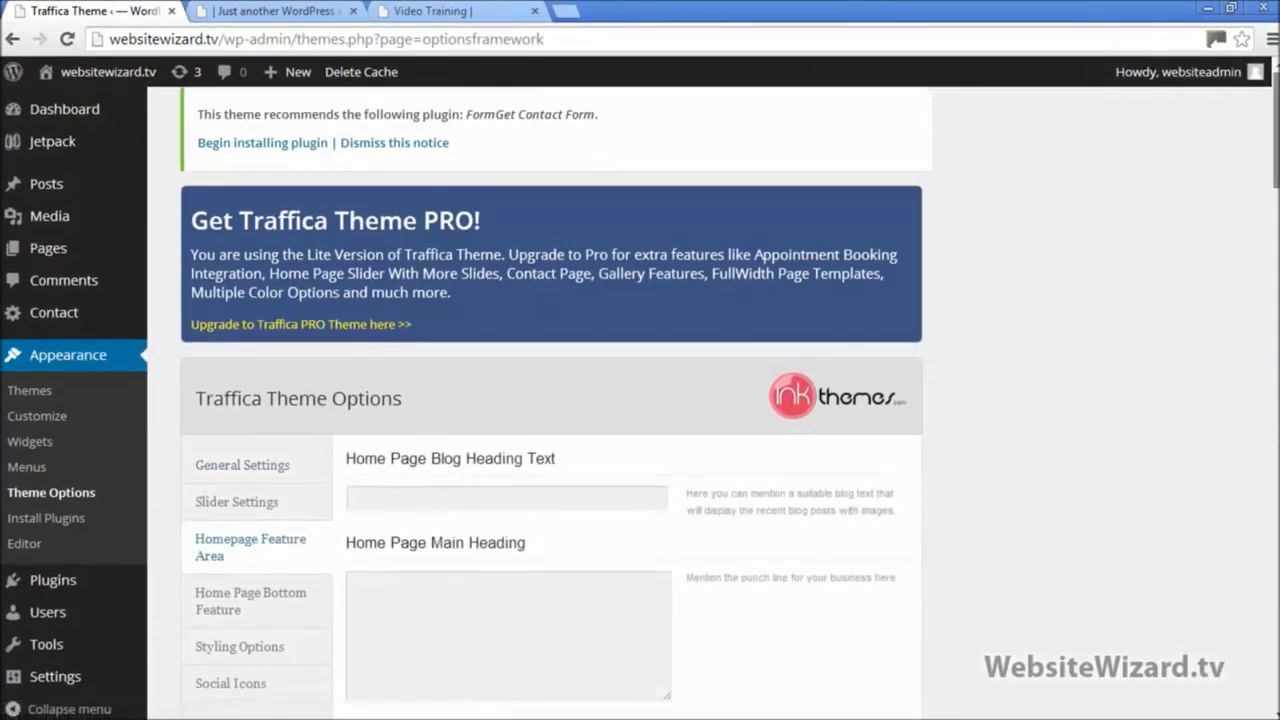
{"action": "scroll", "coordinate": [640, 400], "scroll_direction": "down", "scroll_amount": 3}
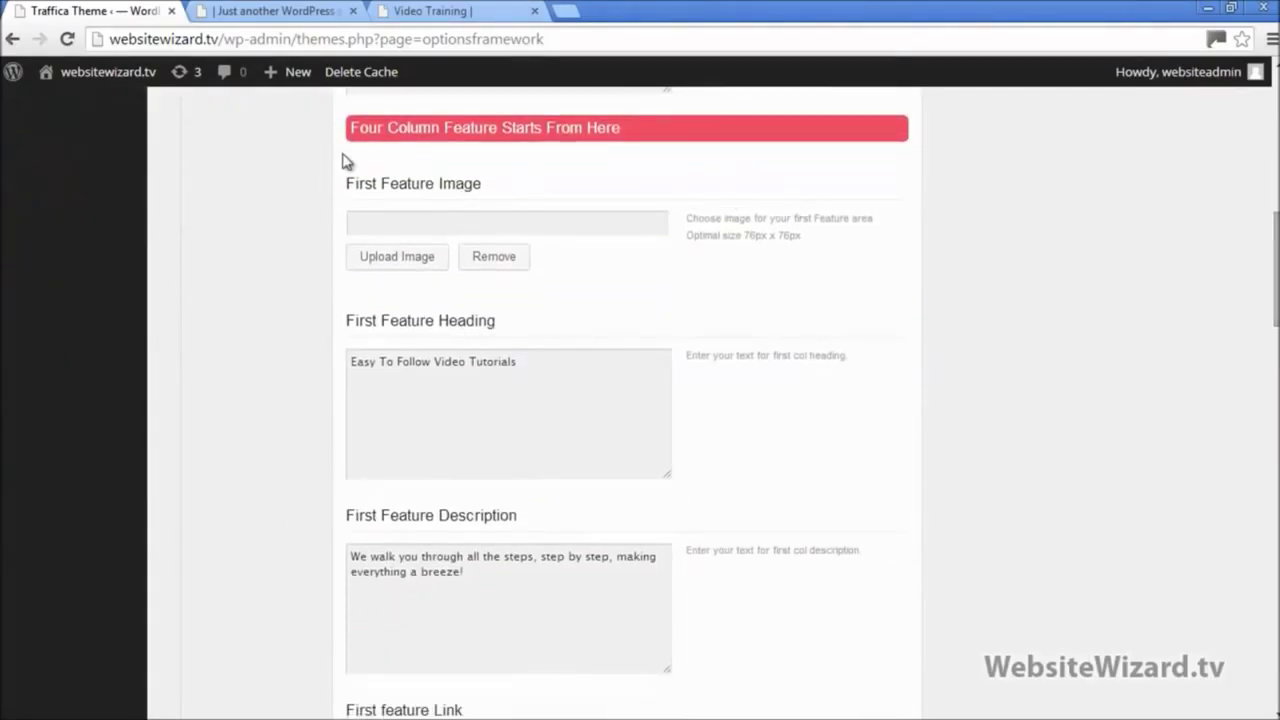
{"action": "scroll", "coordinate": [467, 284], "scroll_direction": "down", "scroll_amount": 1}
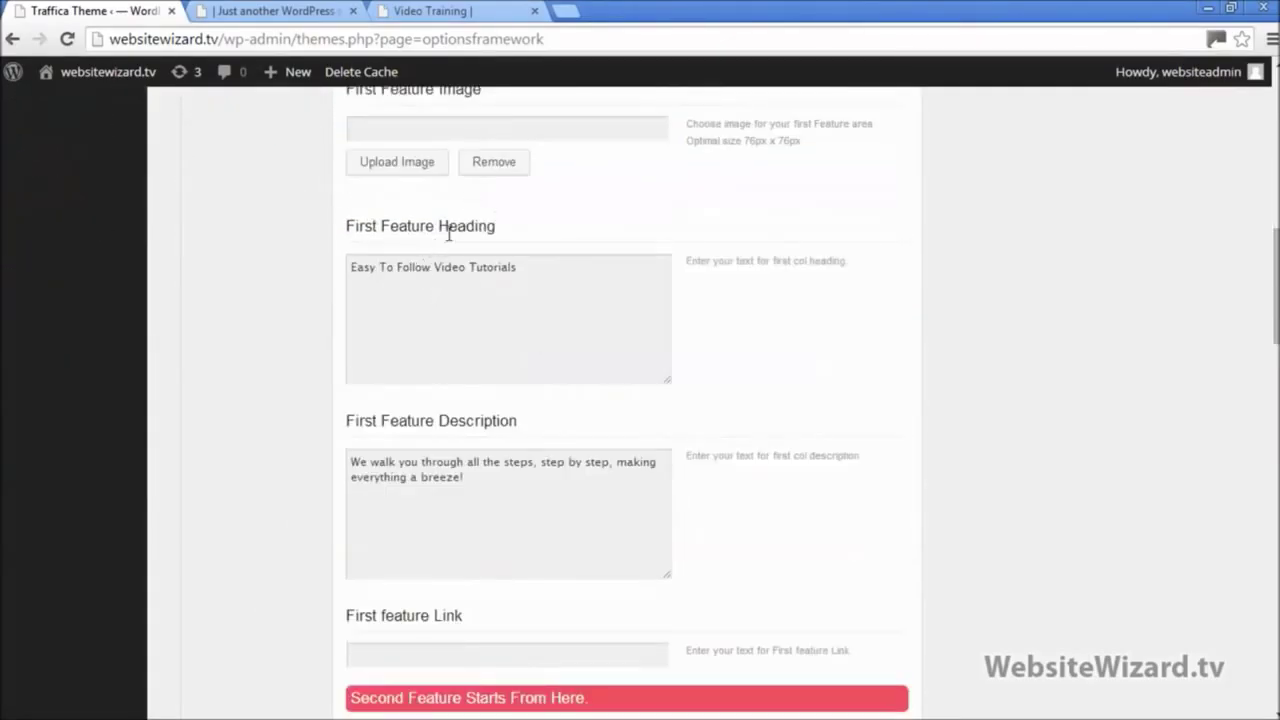
{"action": "scroll", "coordinate": [455, 300], "scroll_direction": "down", "scroll_amount": 1}
{"action": "scroll", "coordinate": [465, 416], "scroll_direction": "down", "scroll_amount": 1}
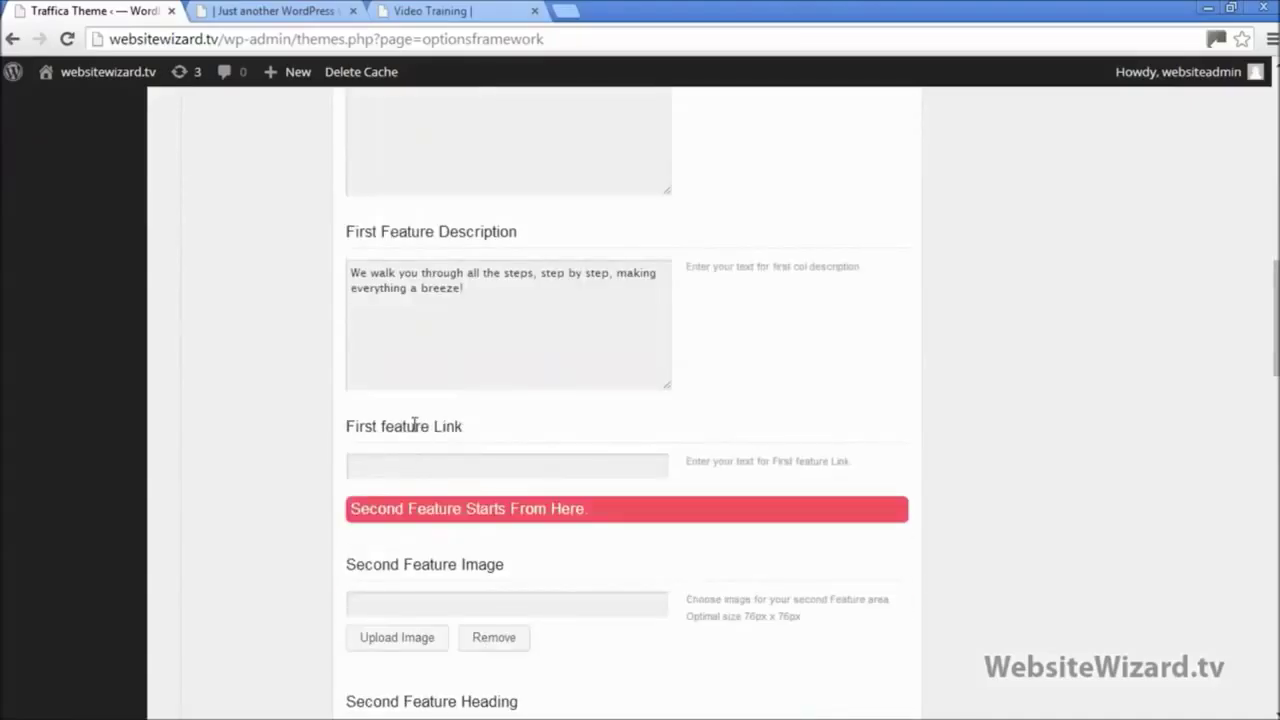
{"action": "left_click_drag", "start_coordinate": [475, 426], "coordinate": [377, 424]}
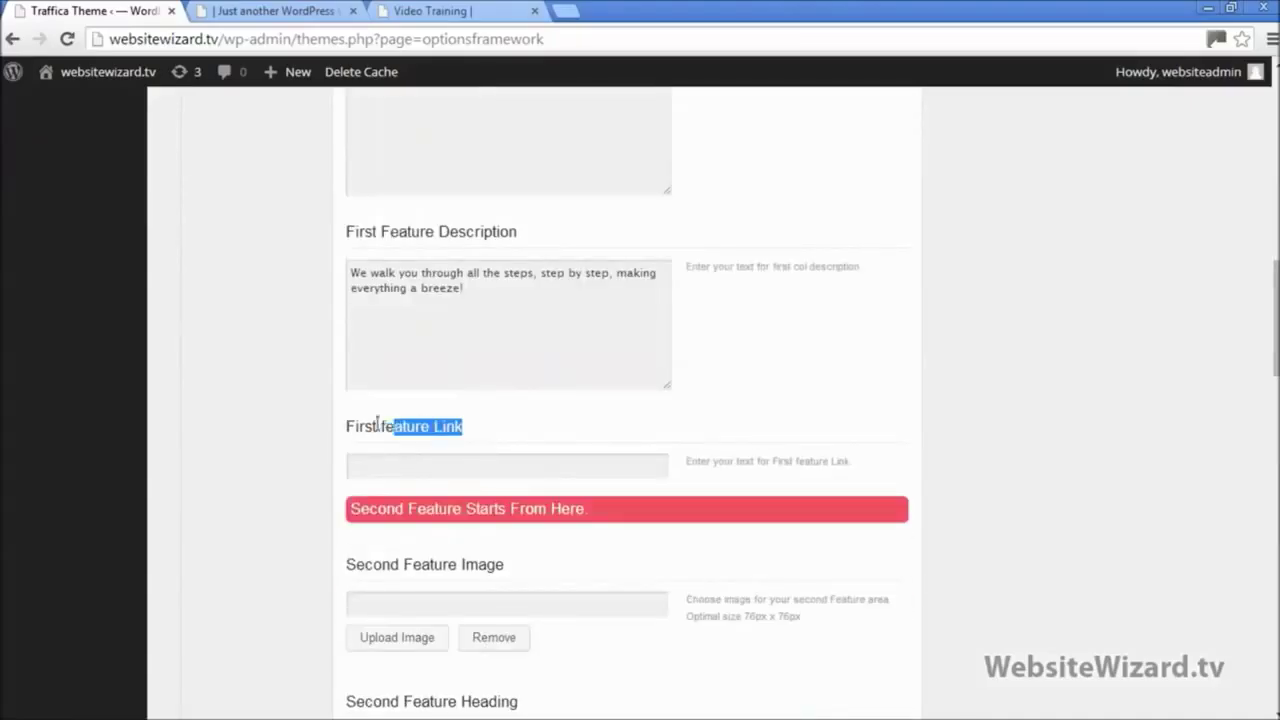
{"action": "left_click", "coordinate": [432, 463]}
Step: Copy the Video Training page address from its browser tab
{"action": "left_click", "coordinate": [284, 12]}
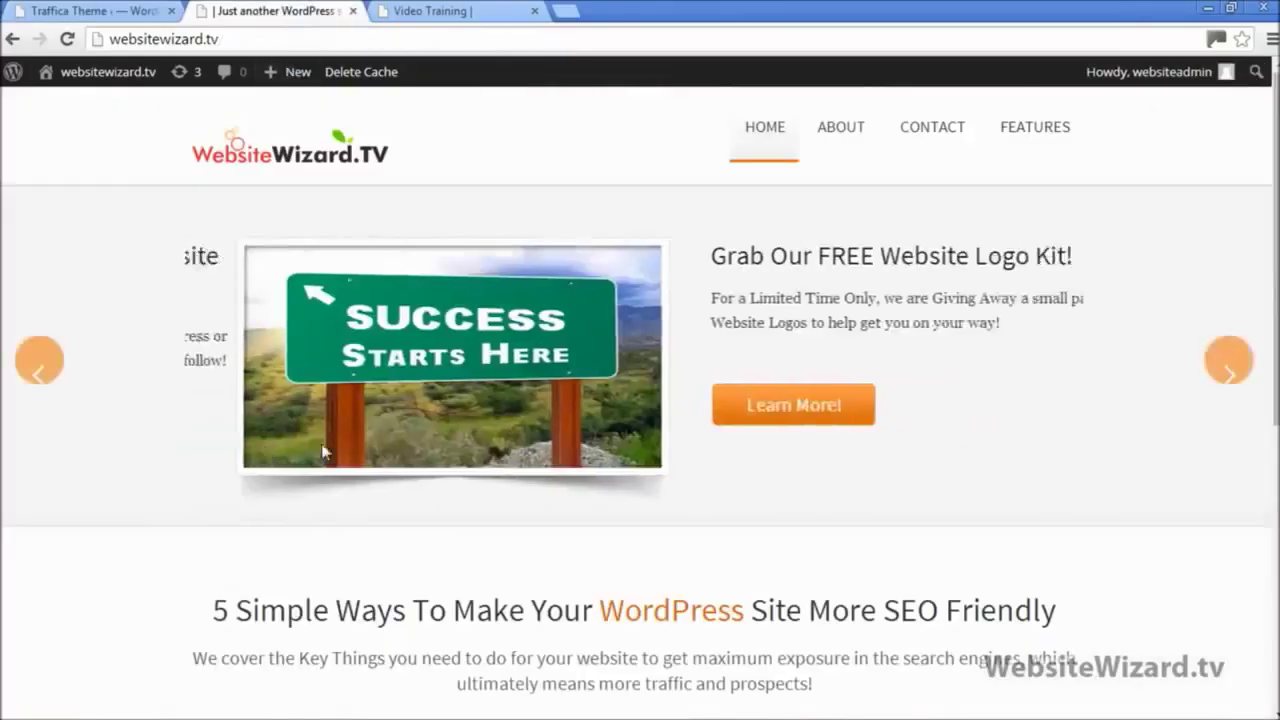
{"action": "scroll", "coordinate": [357, 428], "scroll_direction": "down", "scroll_amount": 3}
{"action": "scroll", "coordinate": [357, 428], "scroll_direction": "down", "scroll_amount": 2}
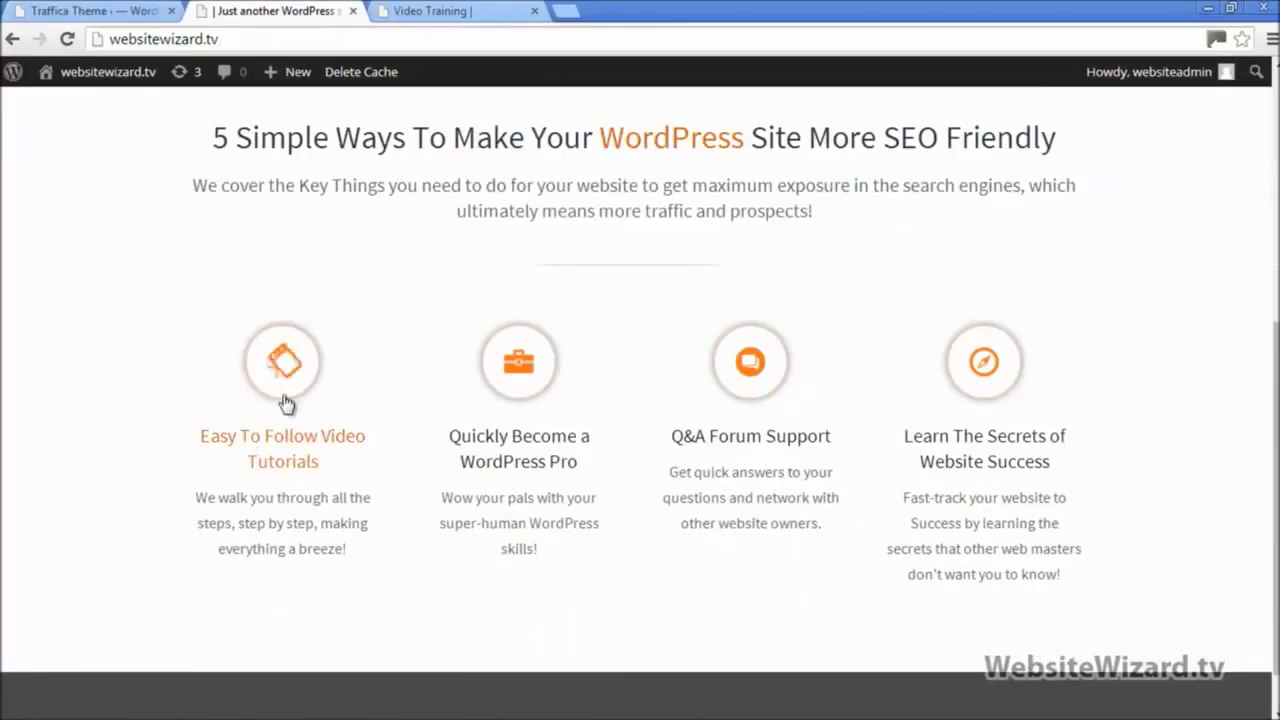
{"action": "left_click", "coordinate": [420, 10]}
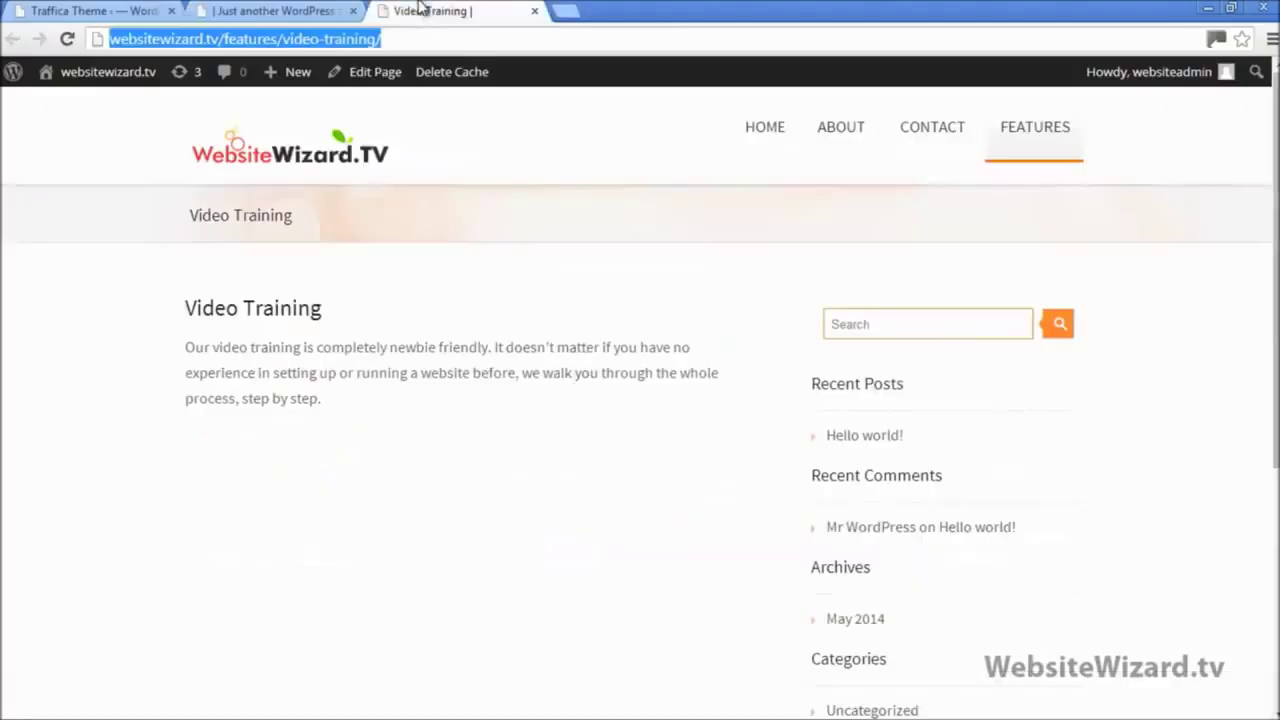
{"action": "right_click", "coordinate": [339, 46]}
{"action": "left_click", "coordinate": [396, 118]}
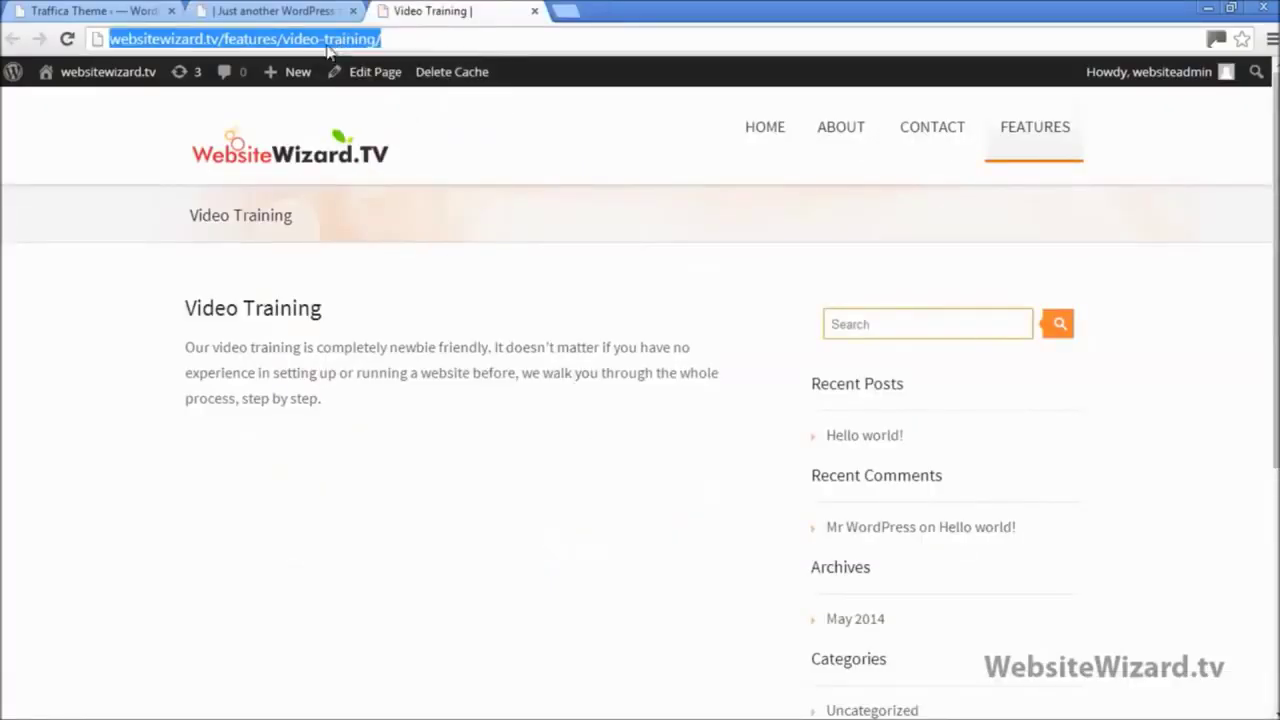
{"action": "left_click", "coordinate": [136, 10]}
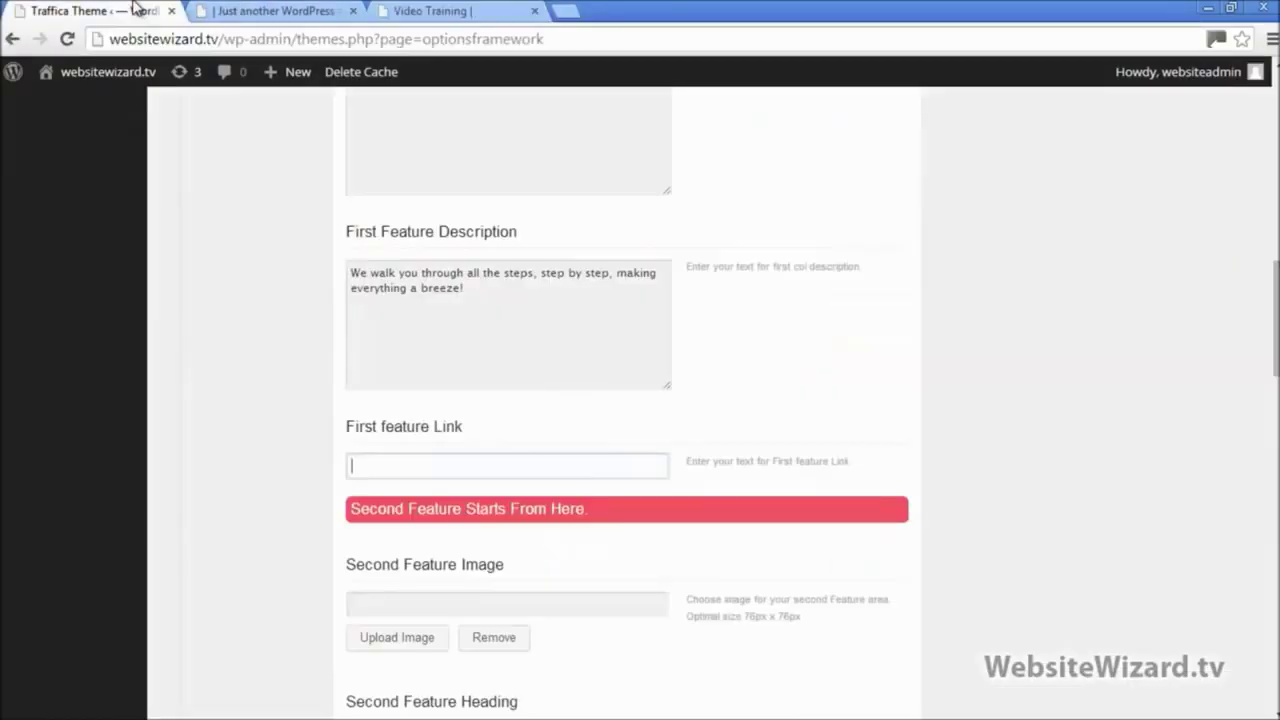
{"action": "right_click", "coordinate": [432, 462]}
{"action": "left_click", "coordinate": [486, 249]}
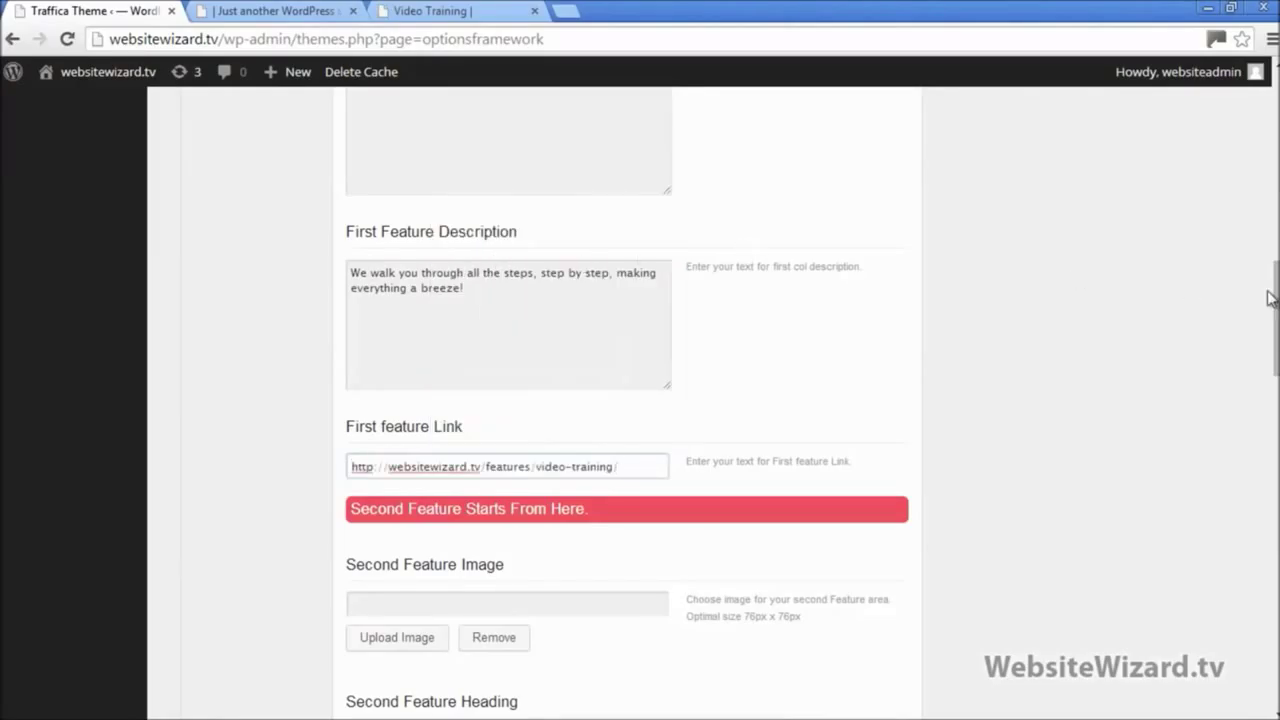
{"action": "left_click_drag", "start_coordinate": [1268, 297], "coordinate": [1269, 627]}
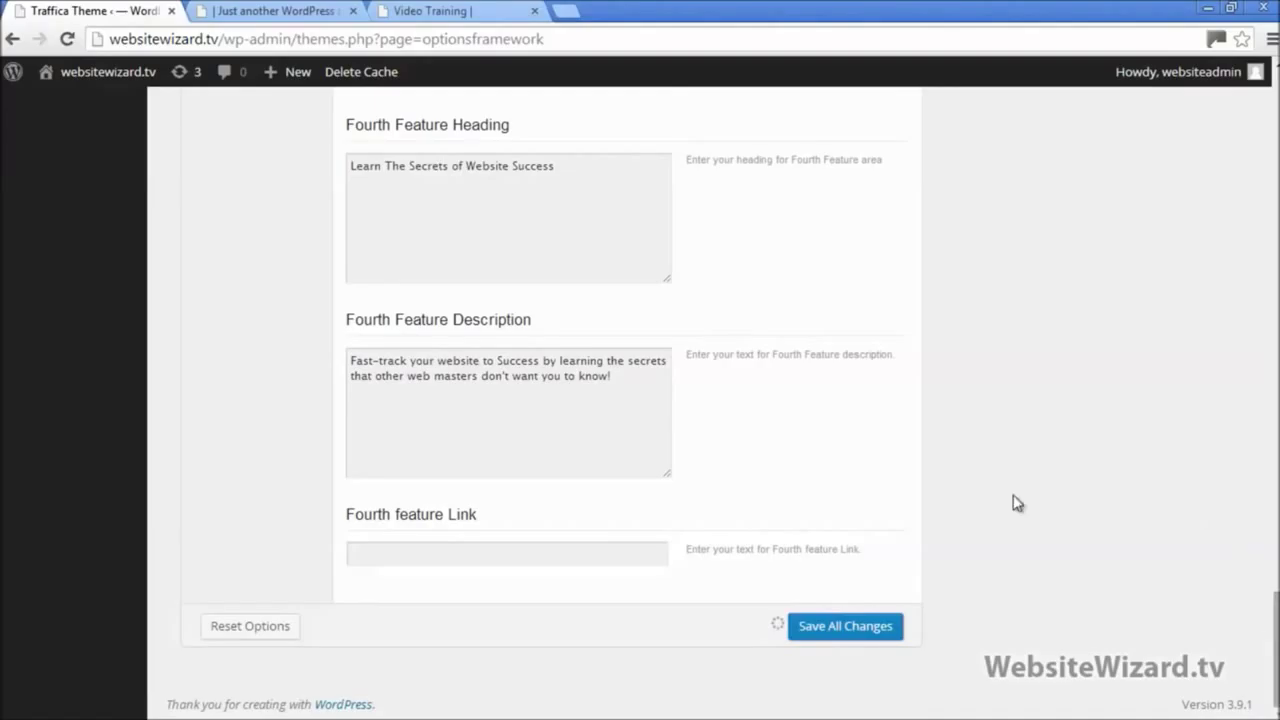
{"action": "left_click", "coordinate": [250, 11]}
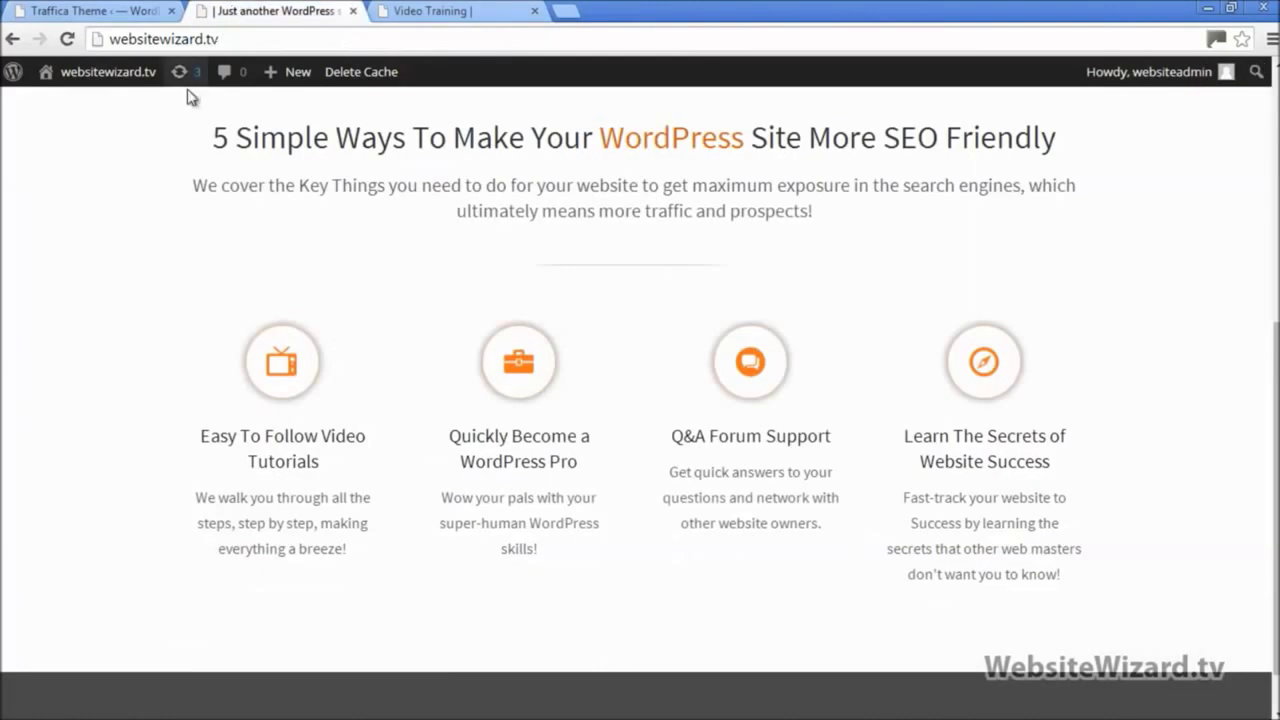
Step: Reload the homepage, confirm the video tutorials feature opens Video Training, and return to theme options
{"action": "left_click", "coordinate": [67, 39]}
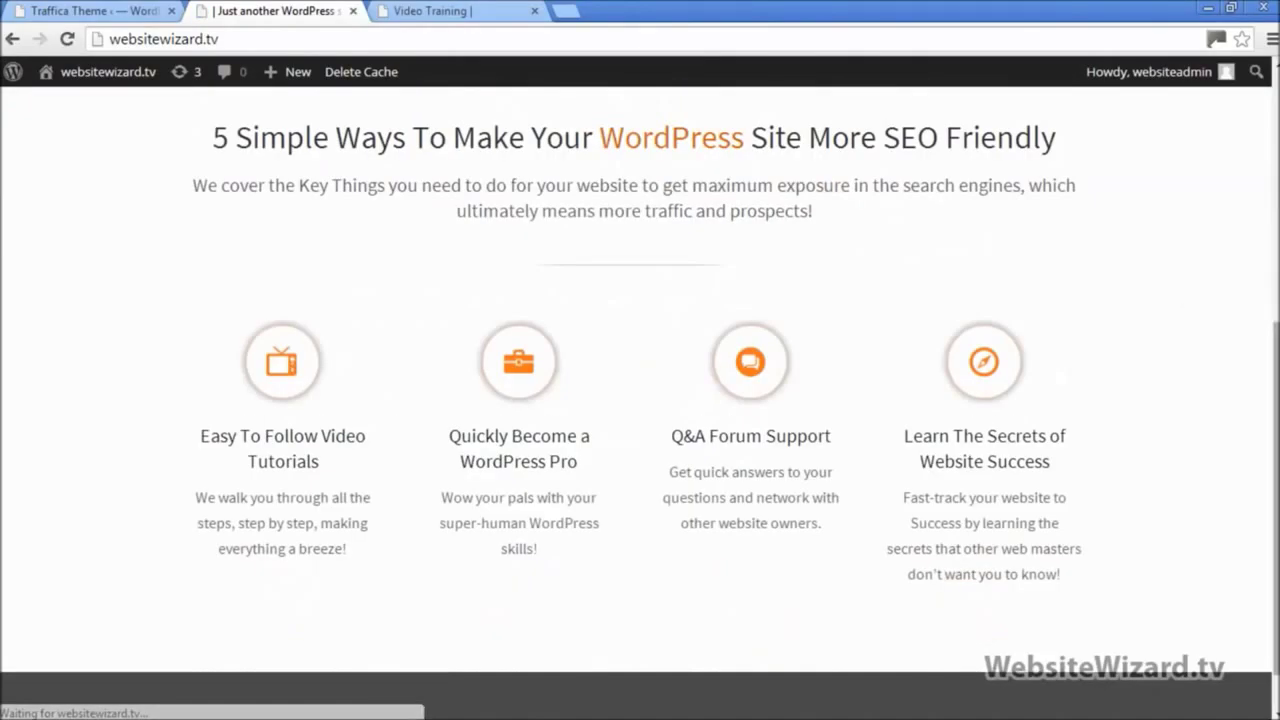
{"action": "scroll", "coordinate": [640, 400], "scroll_direction": "up", "scroll_amount": 5}
{"action": "mouse_move", "coordinate": [1025, 135]}
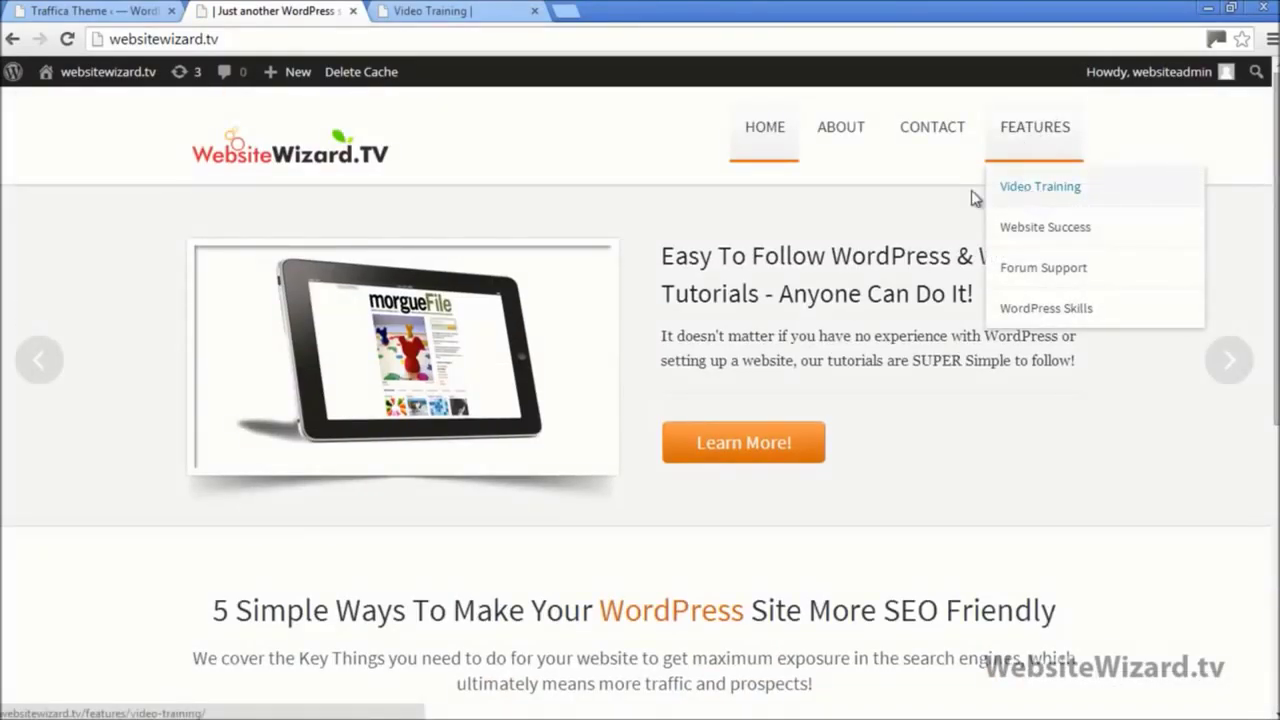
{"action": "scroll", "coordinate": [686, 249], "scroll_direction": "down", "scroll_amount": 5}
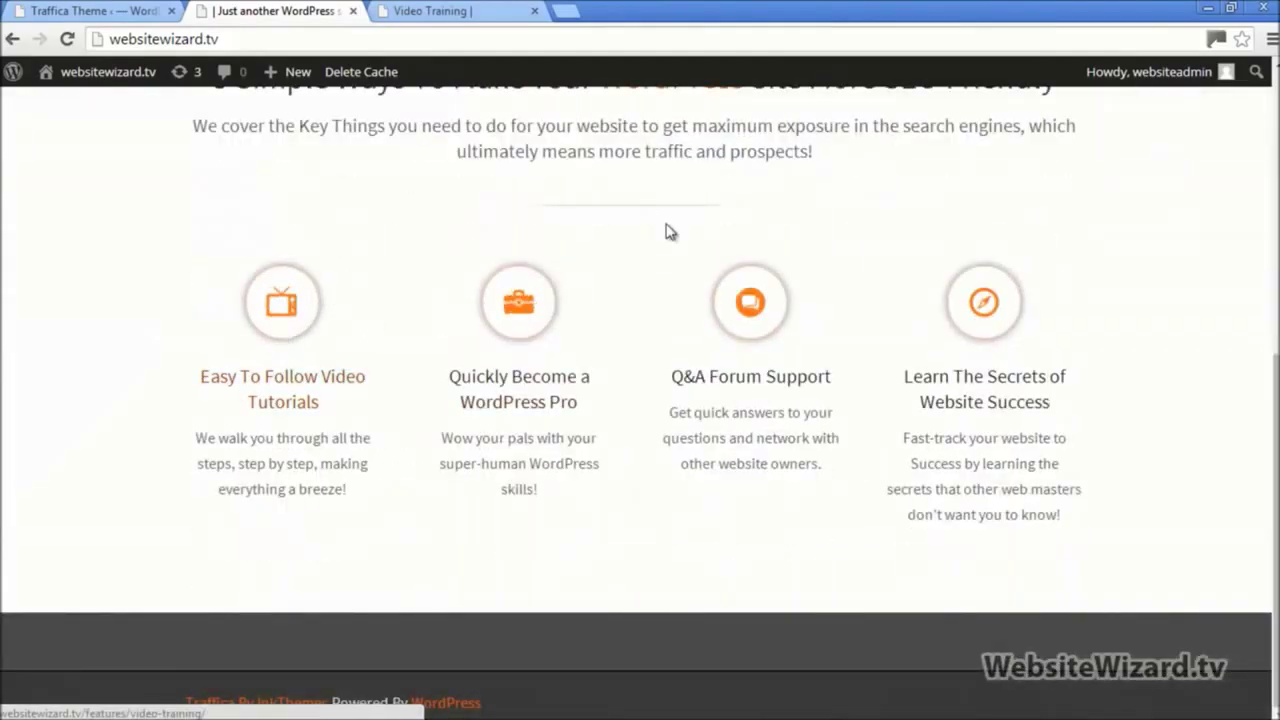
{"action": "scroll", "coordinate": [670, 232], "scroll_direction": "up", "scroll_amount": 5}
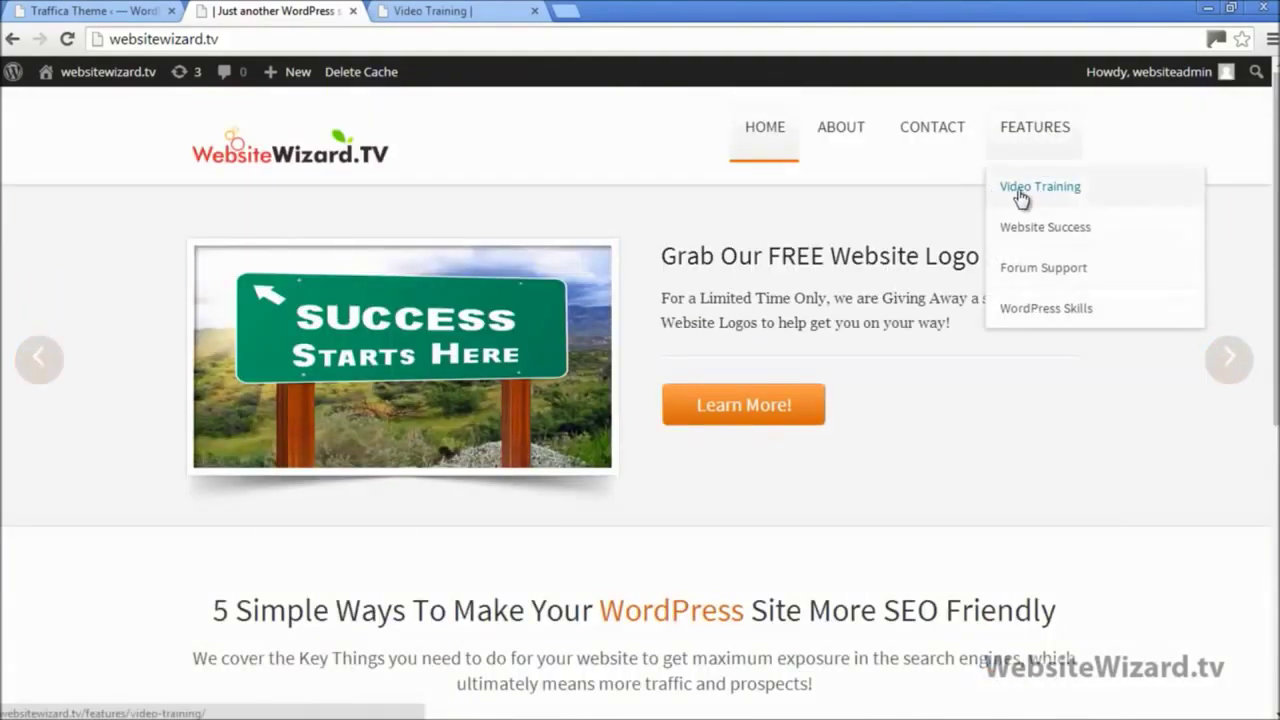
{"action": "scroll", "coordinate": [680, 280], "scroll_direction": "down", "scroll_amount": 5}
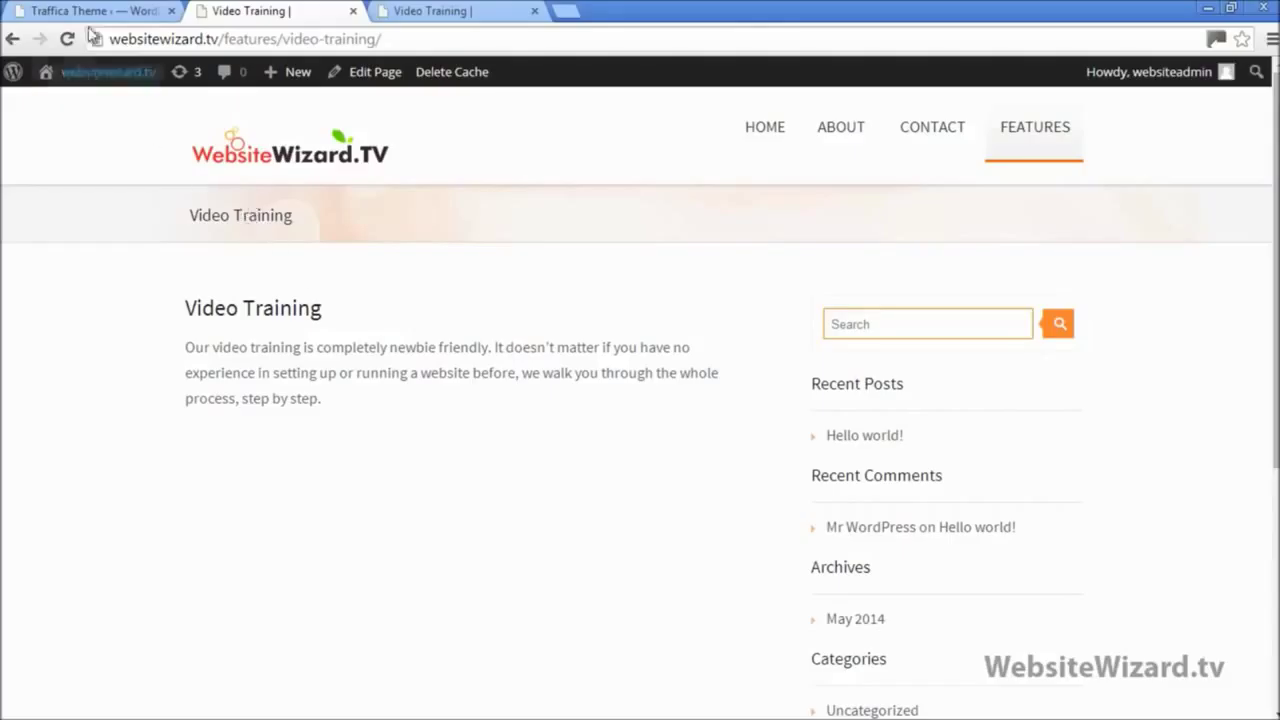
{"action": "left_click", "coordinate": [243, 172]}
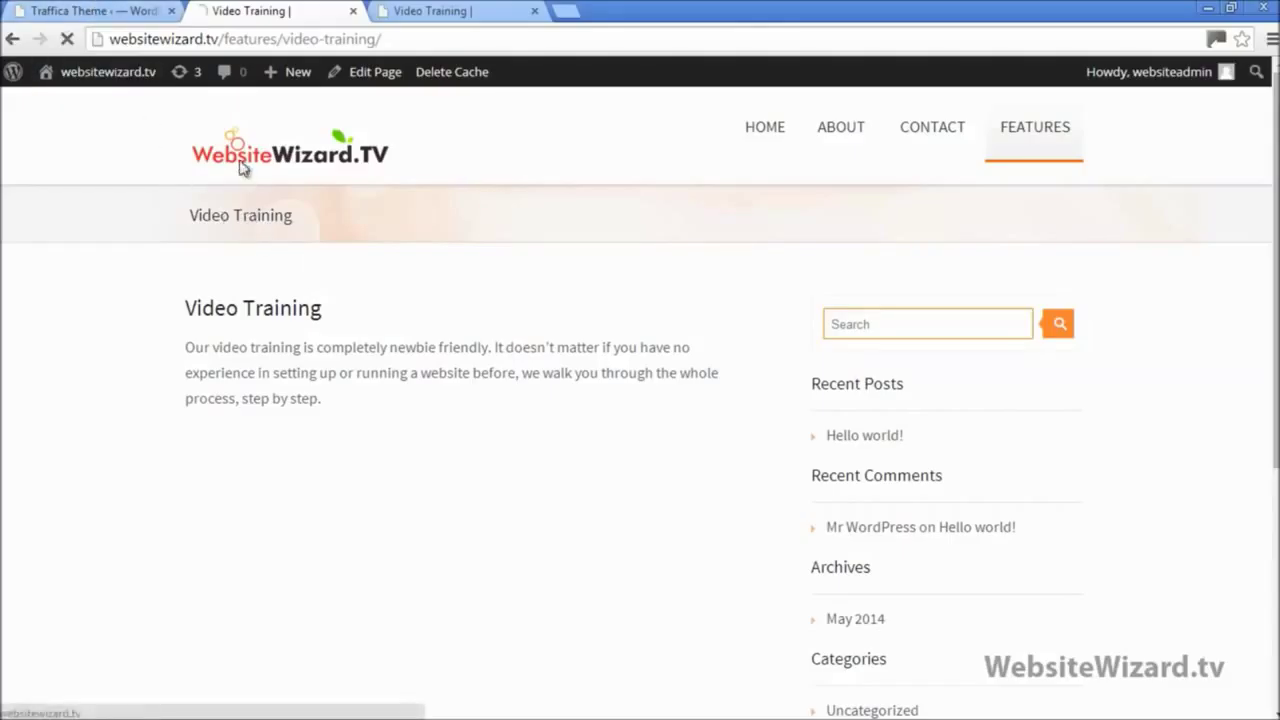
{"action": "left_click", "coordinate": [112, 12]}
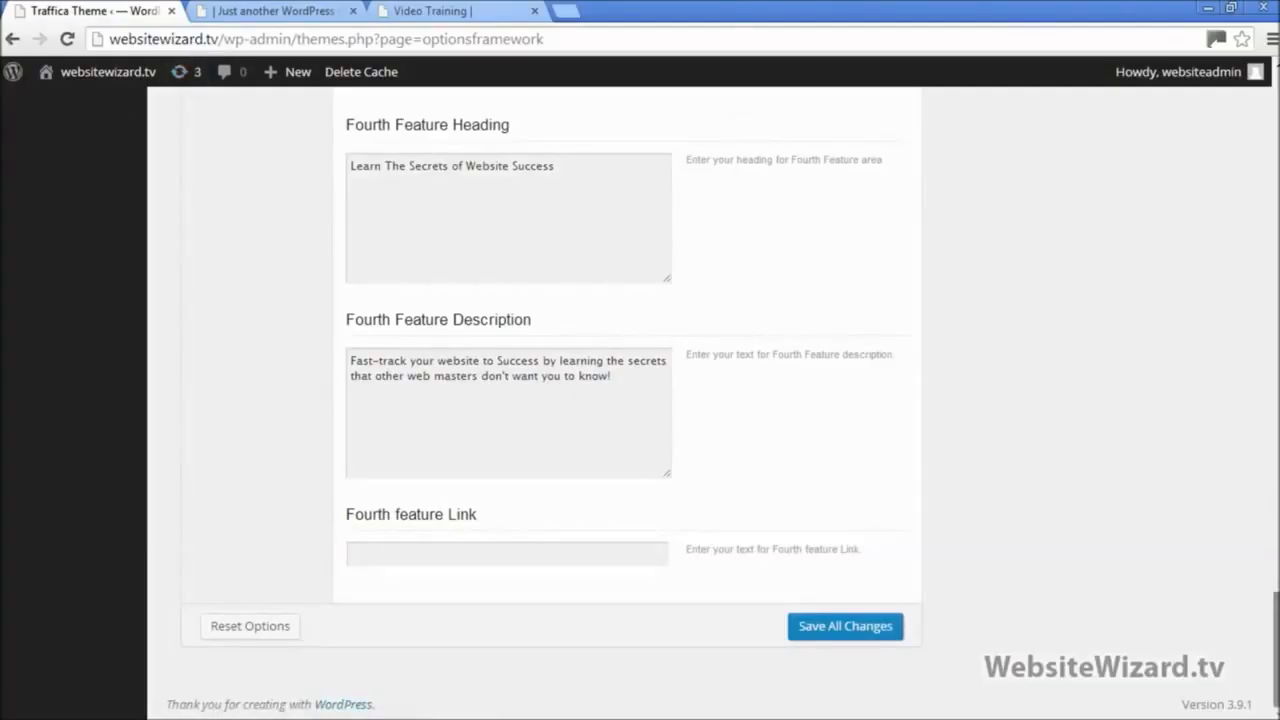
Step: Open WordPress Skills from the live Features menu in a new tab
{"action": "scroll", "coordinate": [1250, 445], "scroll_direction": "up", "scroll_amount": 10}
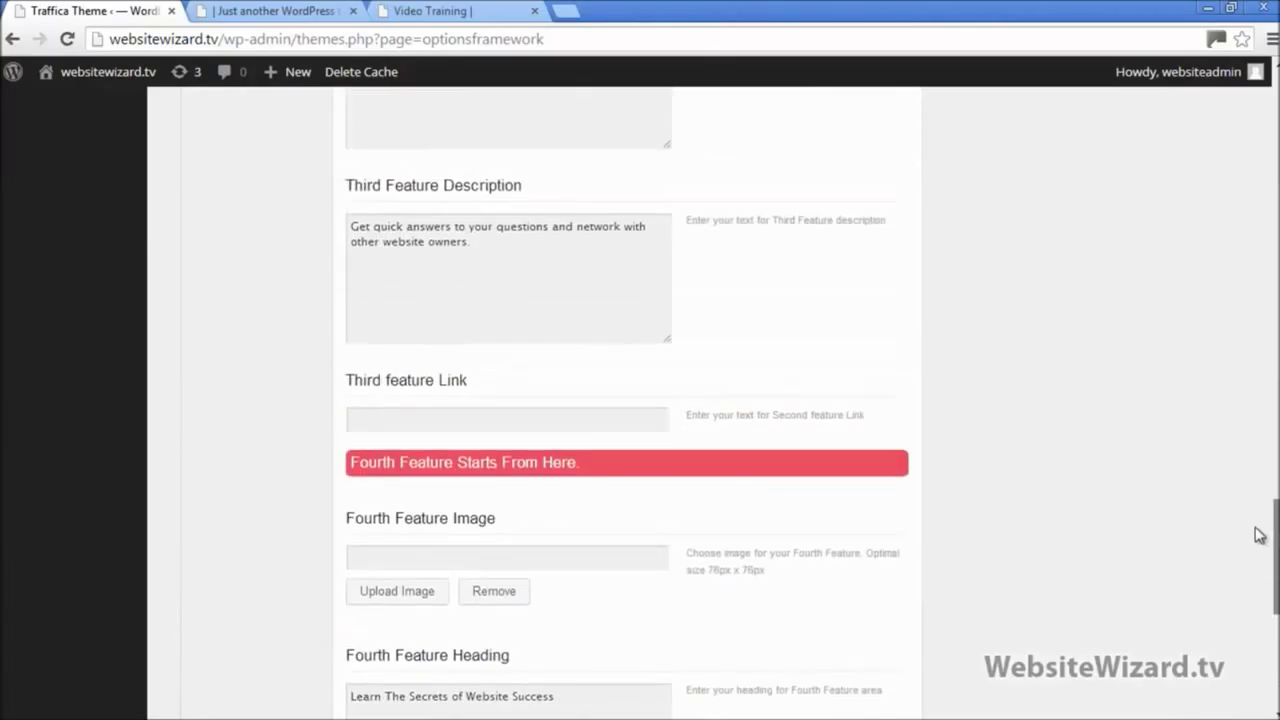
{"action": "scroll", "coordinate": [1250, 445], "scroll_direction": "up", "scroll_amount": 5}
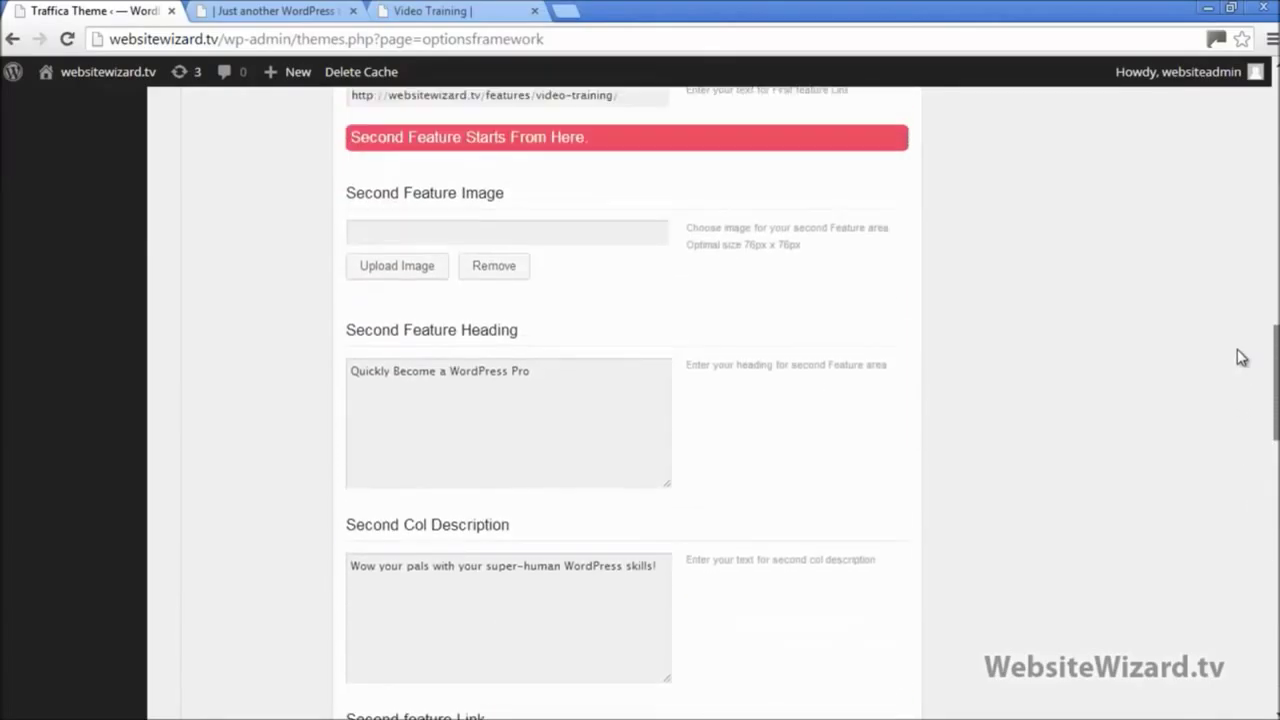
{"action": "scroll", "coordinate": [1257, 365], "scroll_direction": "down", "scroll_amount": 1}
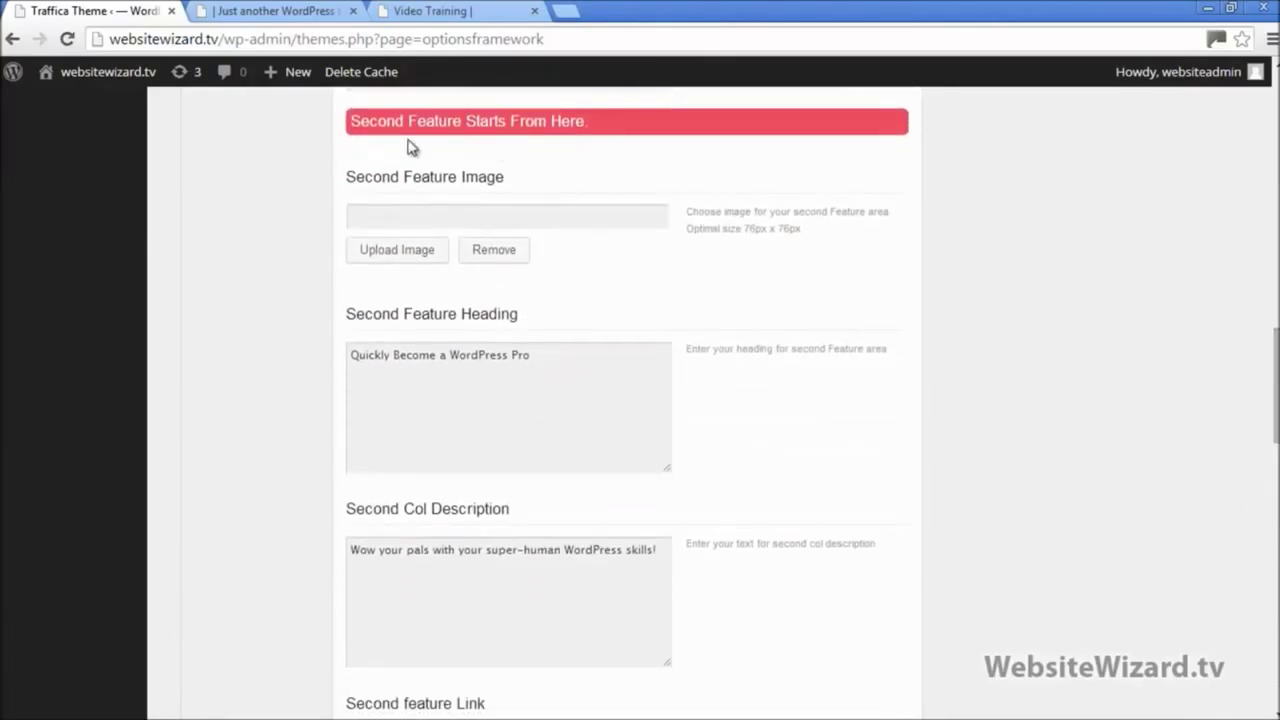
{"action": "left_click", "coordinate": [268, 8]}
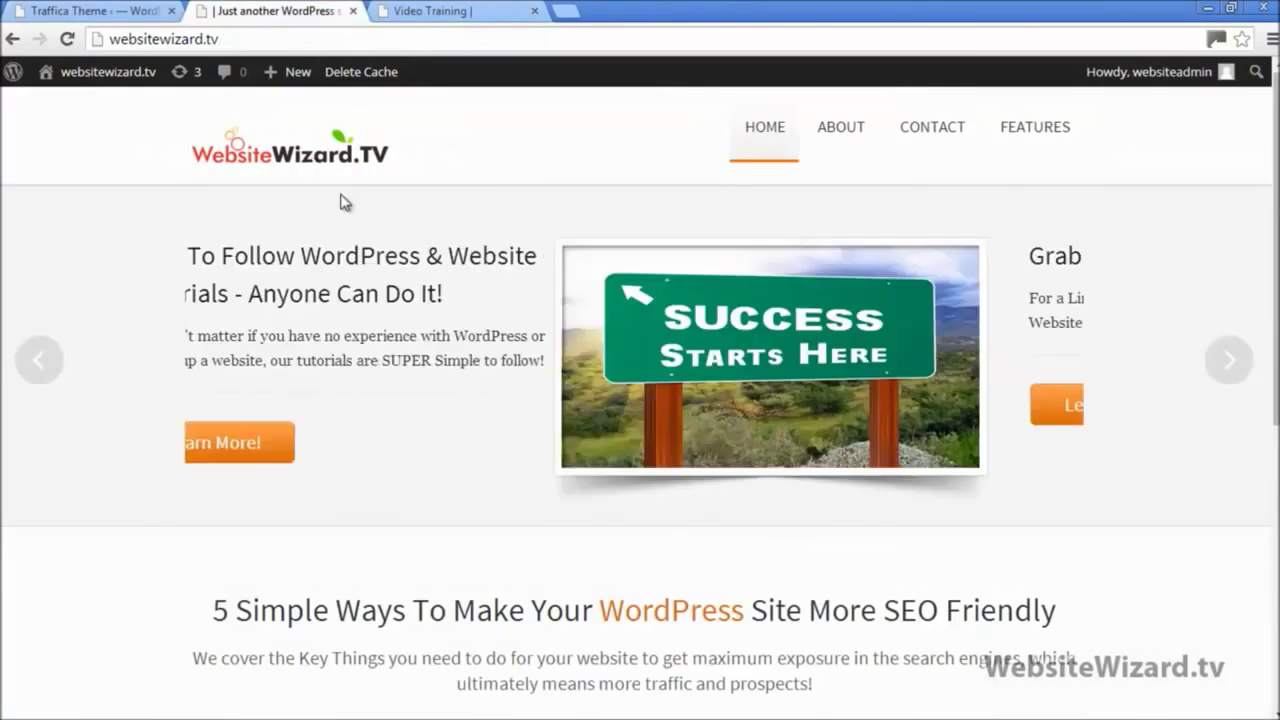
{"action": "scroll", "coordinate": [380, 237], "scroll_direction": "down", "scroll_amount": 5}
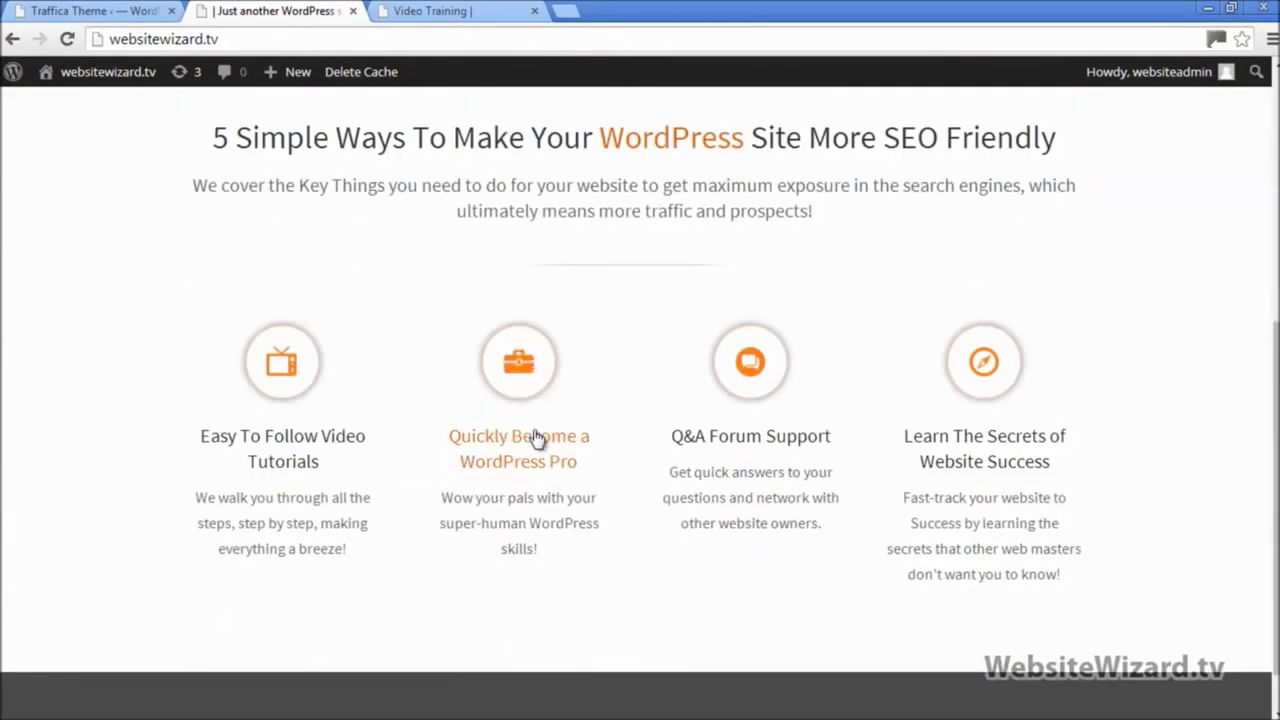
{"action": "scroll", "coordinate": [528, 367], "scroll_direction": "up", "scroll_amount": 5}
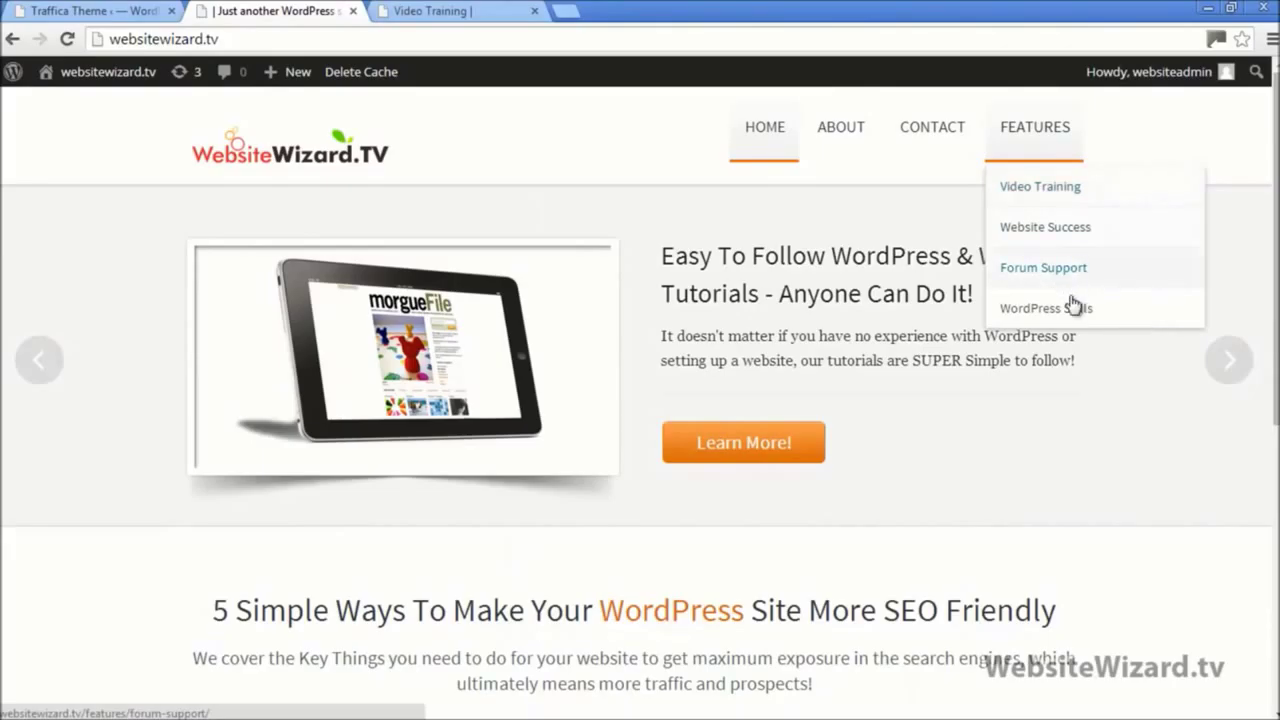
{"action": "scroll", "coordinate": [640, 400], "scroll_direction": "down", "scroll_amount": 4}
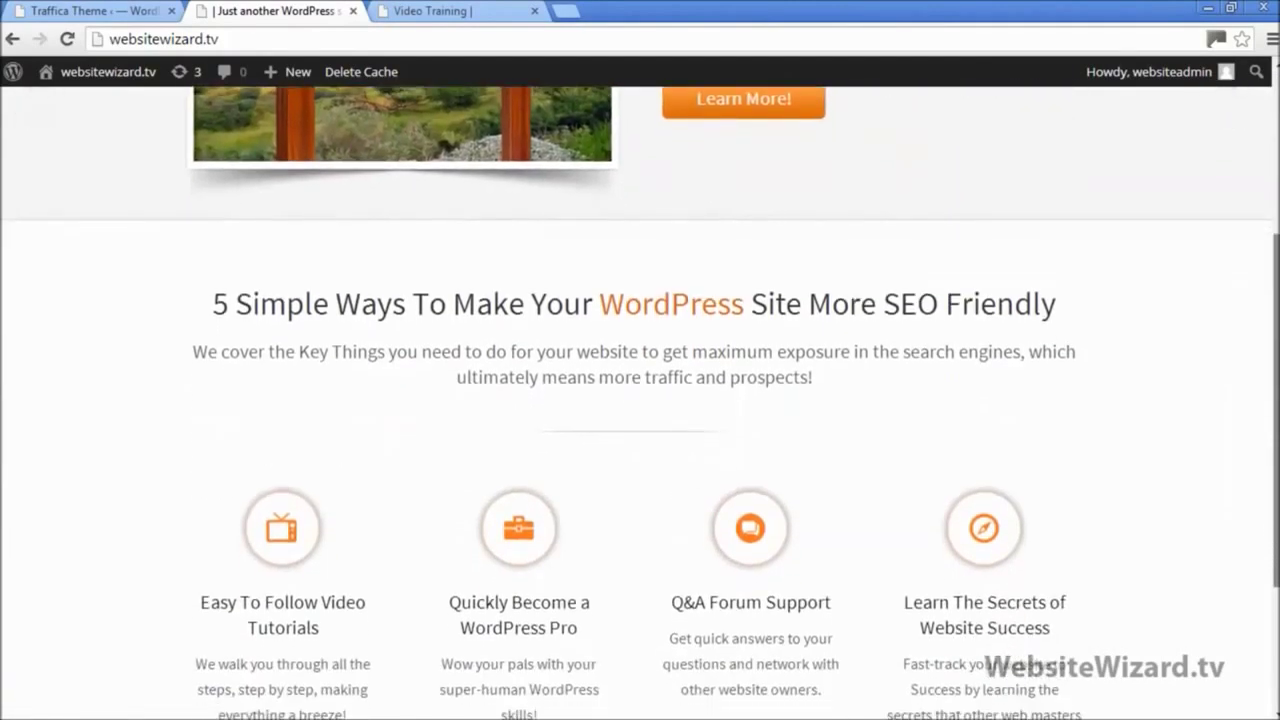
{"action": "scroll", "coordinate": [640, 400], "scroll_direction": "up", "scroll_amount": 4}
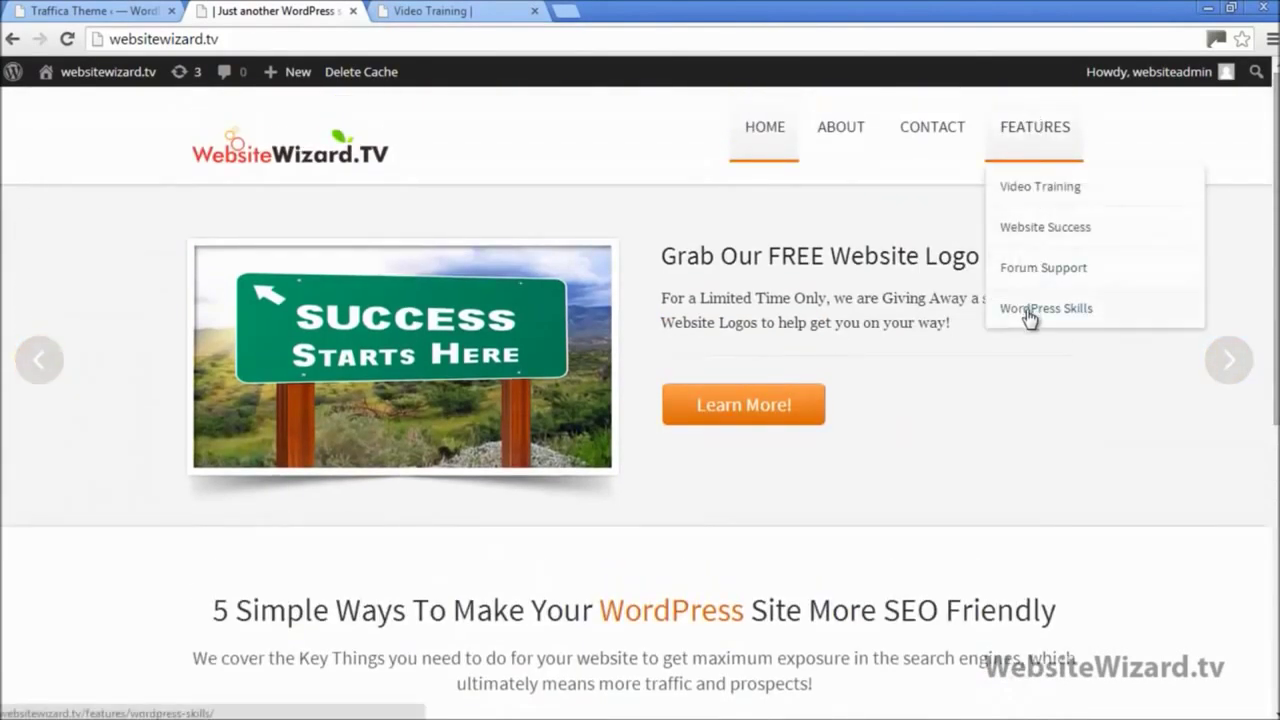
{"action": "right_click", "coordinate": [1030, 316]}
{"action": "left_click", "coordinate": [1065, 325]}
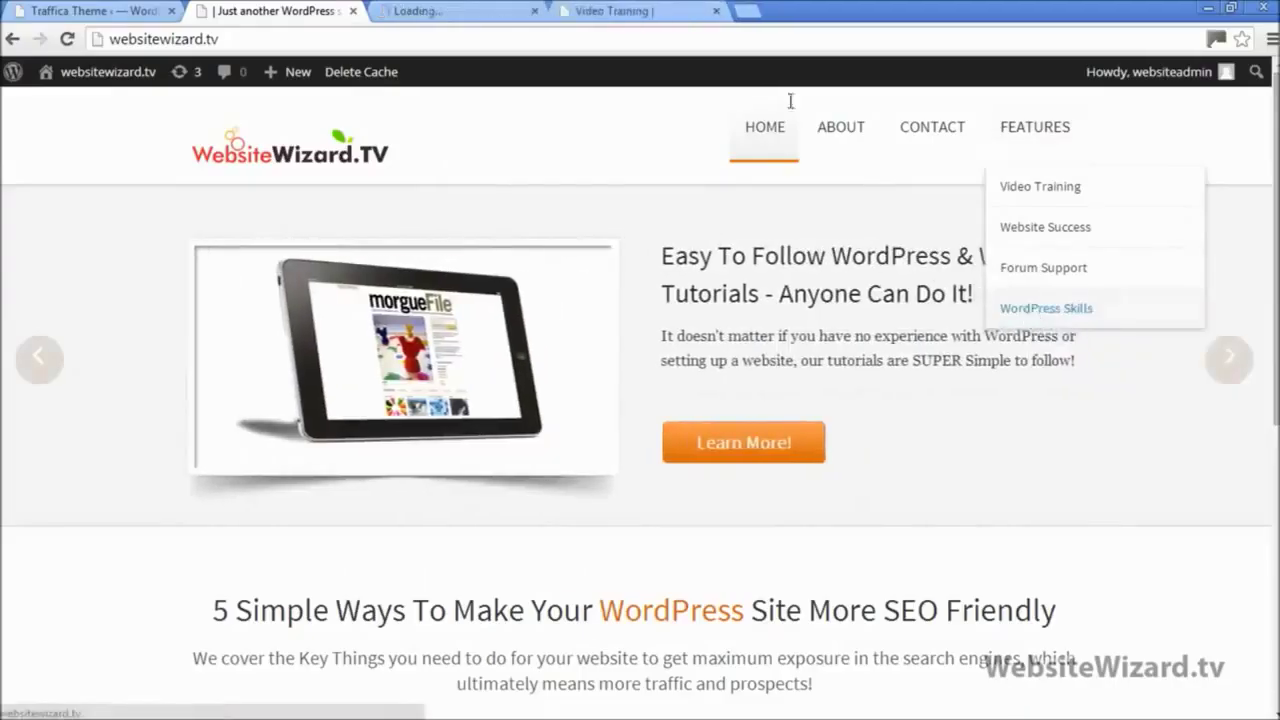
Step: Copy the WordPress Skills page address and close the extra tabs
{"action": "left_click", "coordinate": [716, 11]}
{"action": "left_click", "coordinate": [455, 11]}
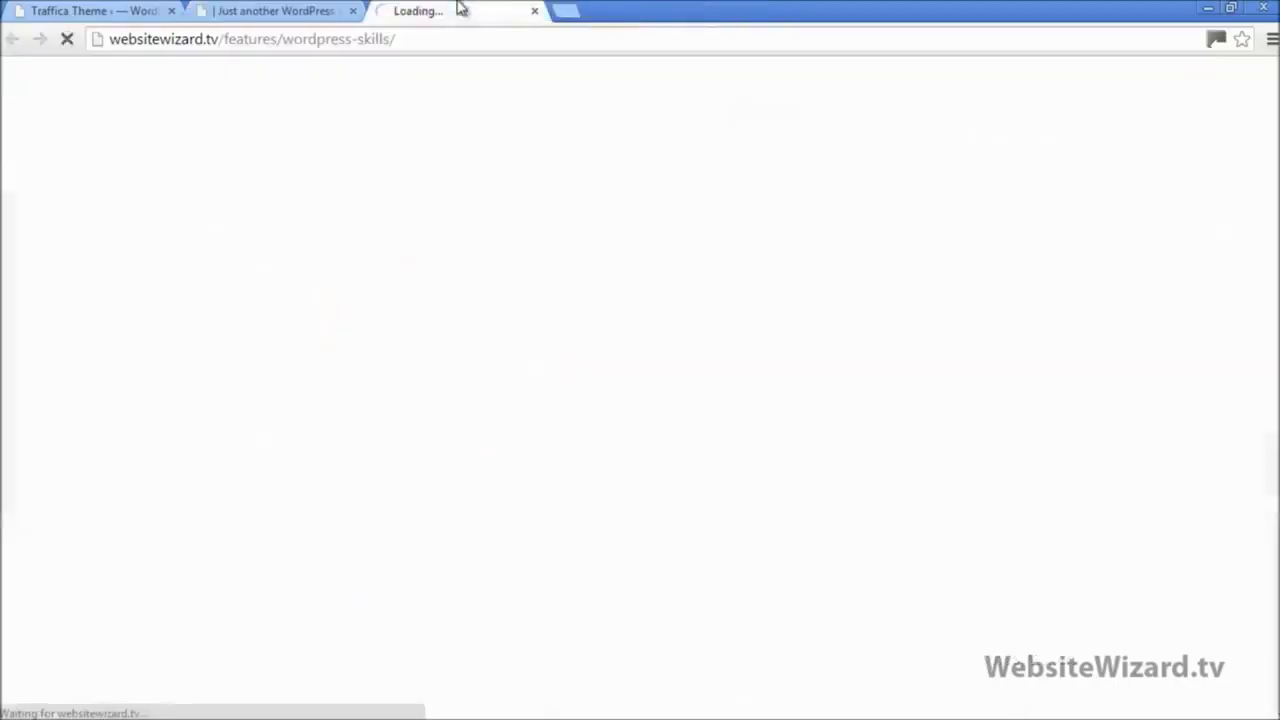
{"action": "left_click", "coordinate": [383, 39]}
{"action": "right_click", "coordinate": [380, 38]}
{"action": "left_click", "coordinate": [400, 105]}
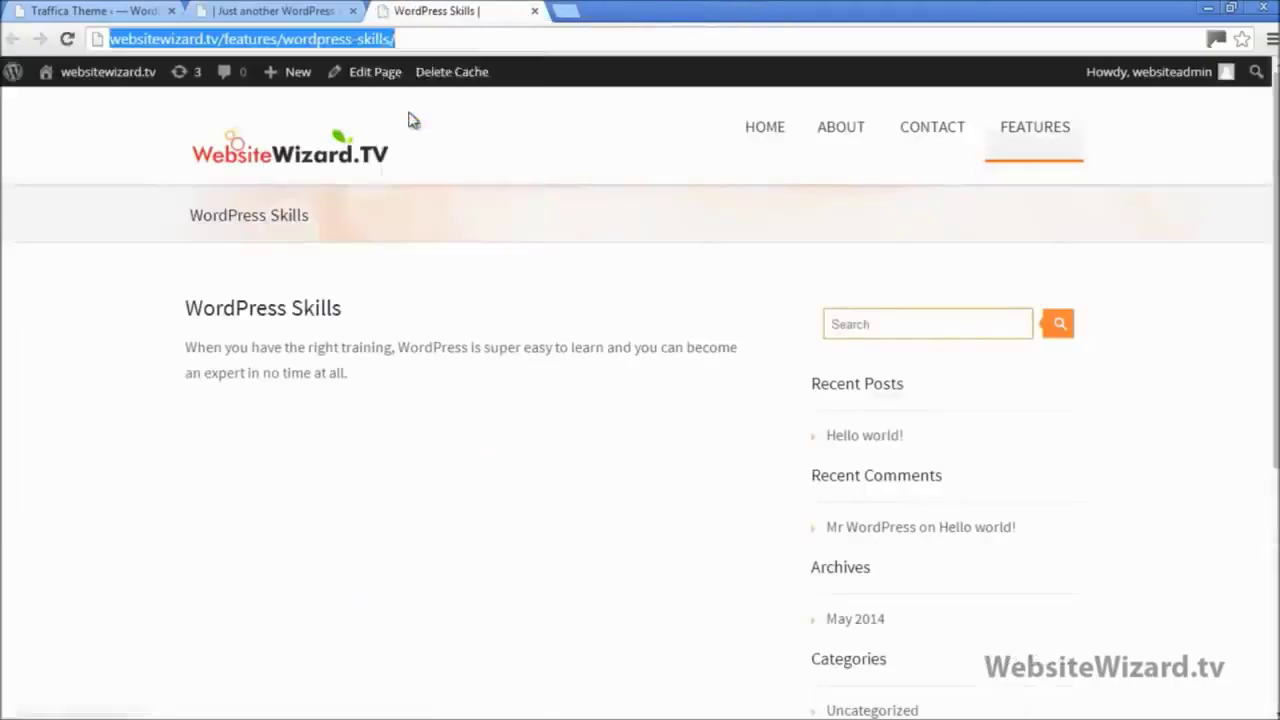
{"action": "left_click", "coordinate": [535, 12]}
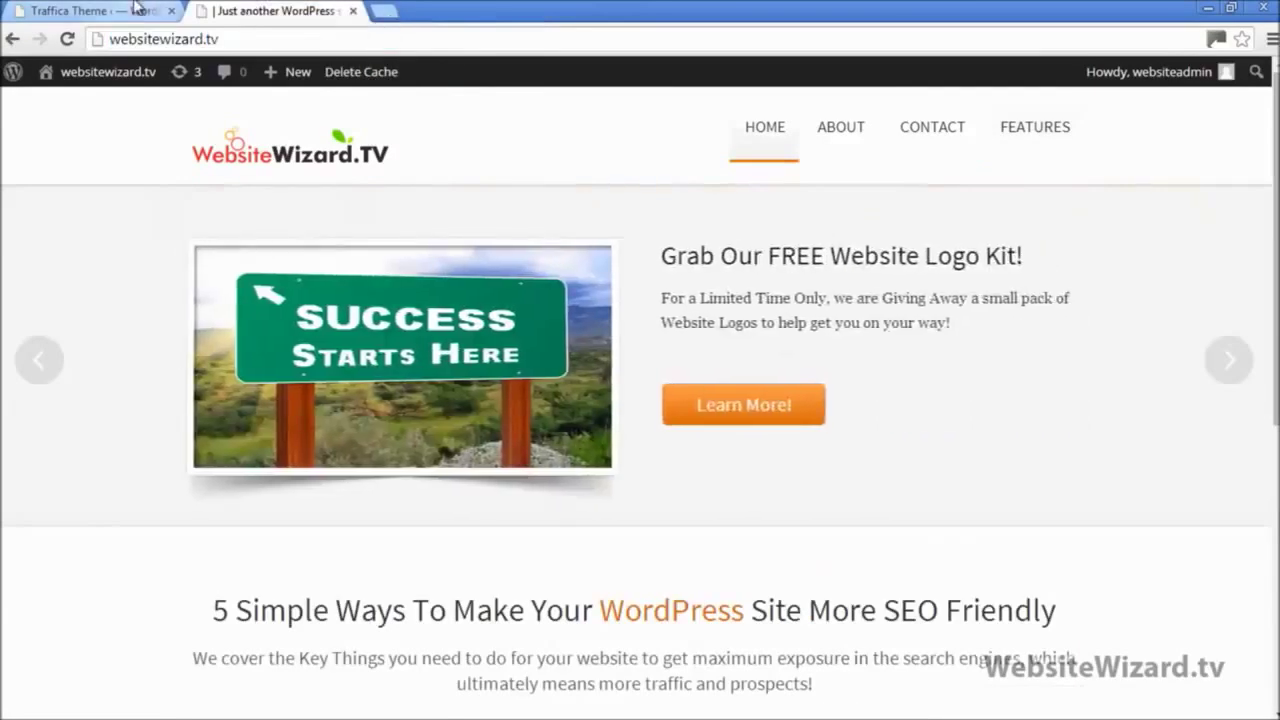
{"action": "left_click", "coordinate": [137, 9]}
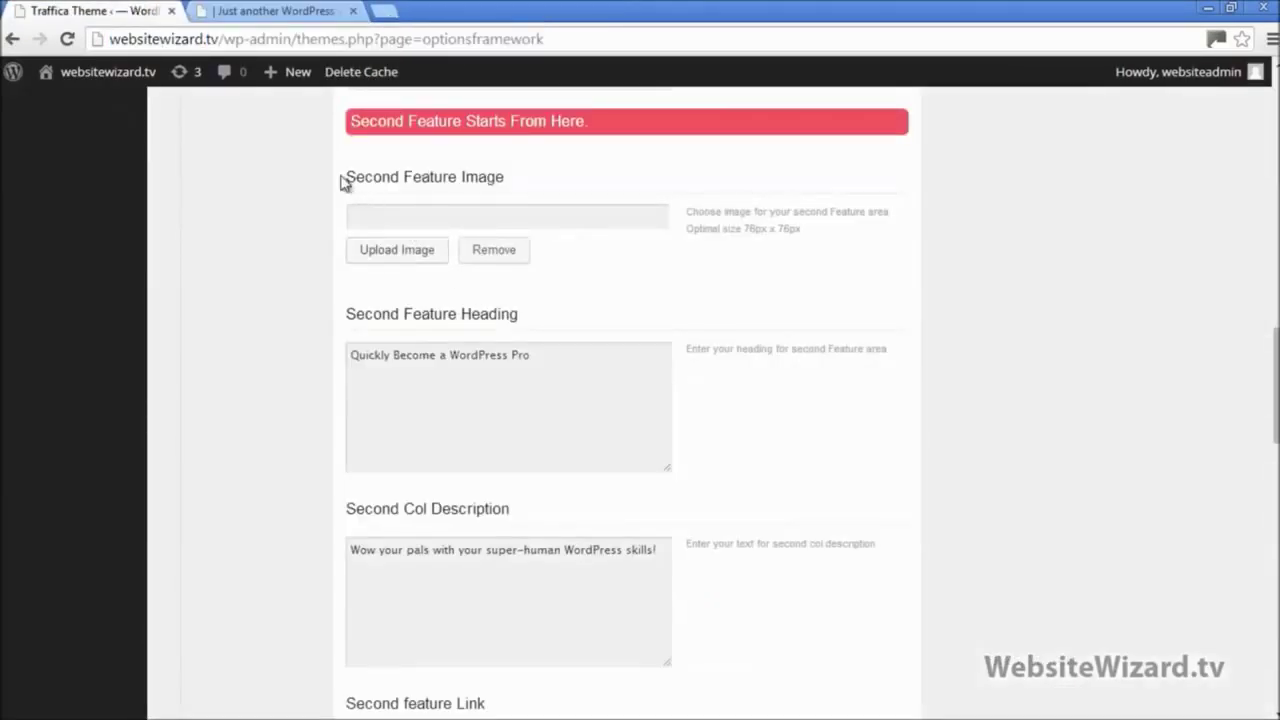
{"action": "scroll", "coordinate": [451, 340], "scroll_direction": "down", "scroll_amount": 2}
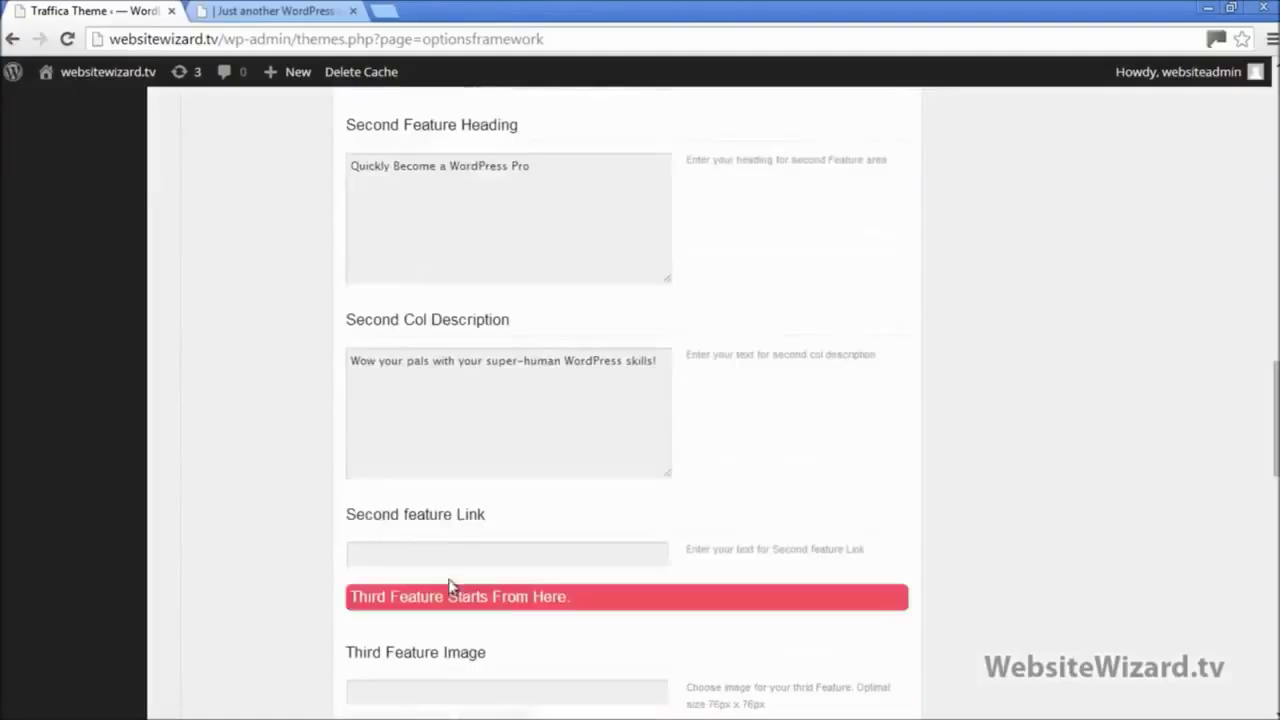
{"action": "left_click_drag", "start_coordinate": [358, 516], "coordinate": [519, 501]}
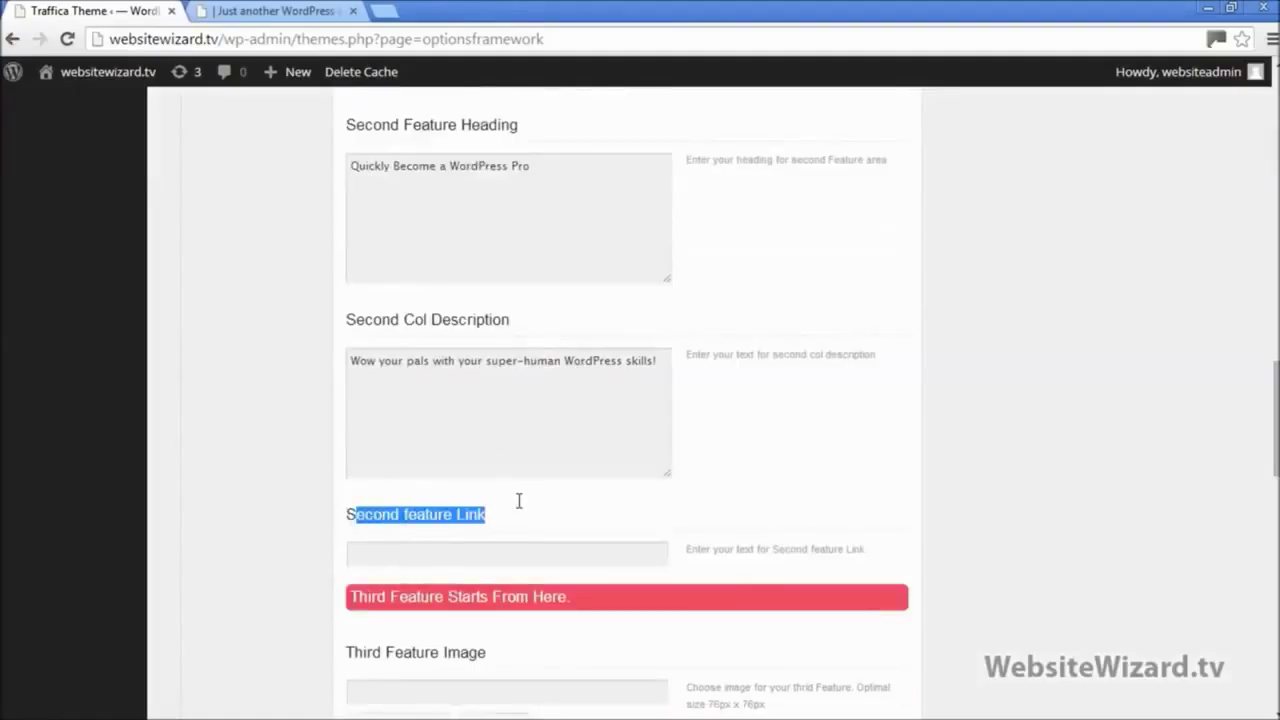
{"action": "left_click", "coordinate": [410, 563]}
{"action": "right_click", "coordinate": [410, 561]}
{"action": "left_click", "coordinate": [457, 352]}
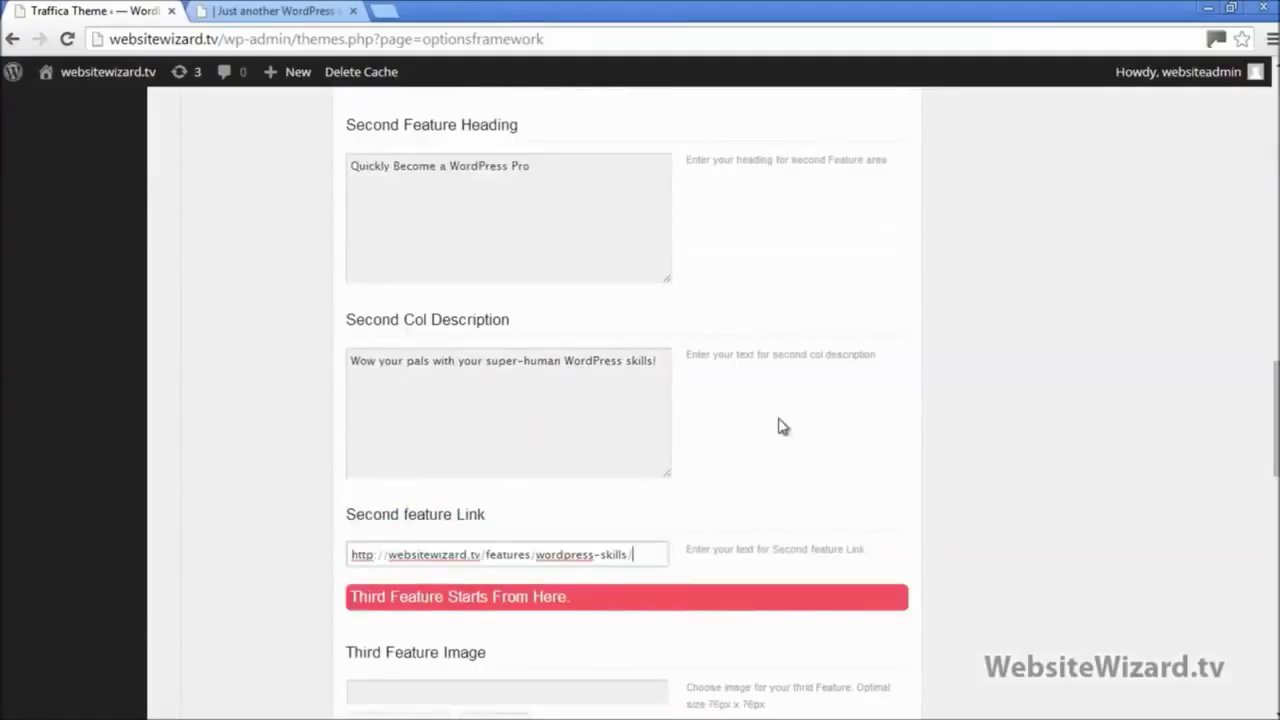
Step: Open Forum Support from the live Features menu in a separate tab
{"action": "scroll", "coordinate": [1260, 535], "scroll_direction": "down", "scroll_amount": 8}
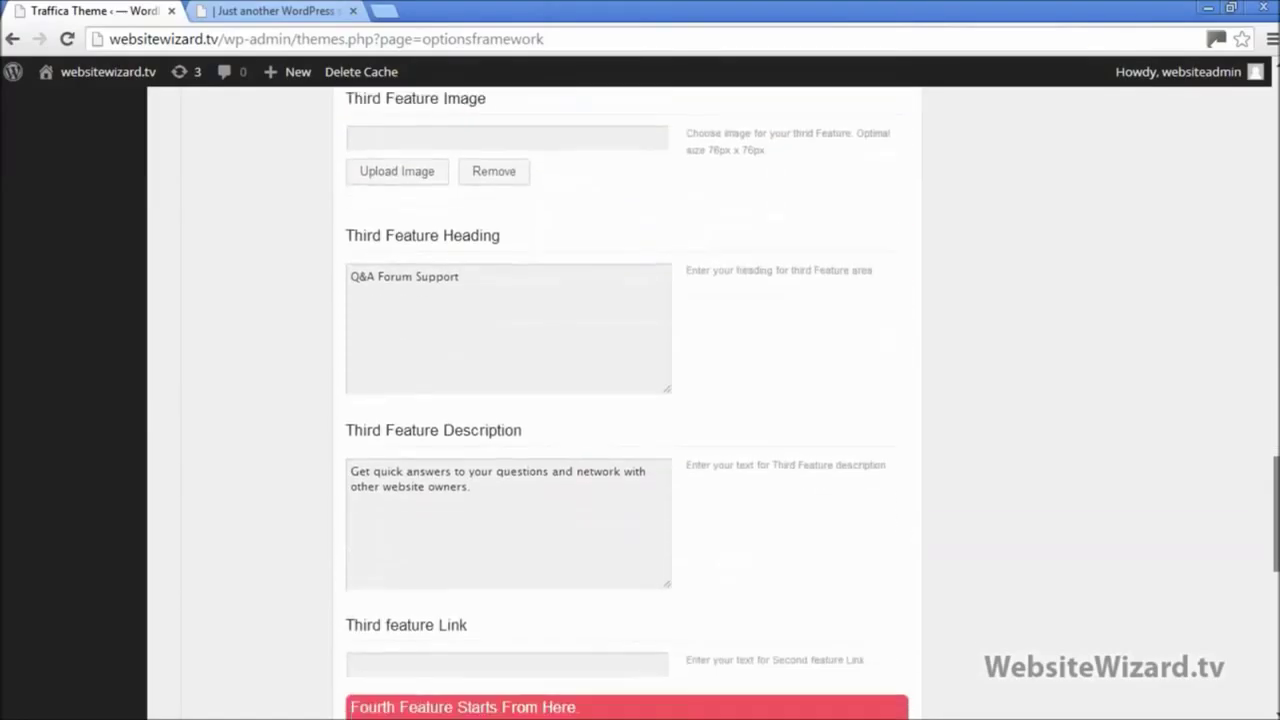
{"action": "left_click", "coordinate": [509, 407]}
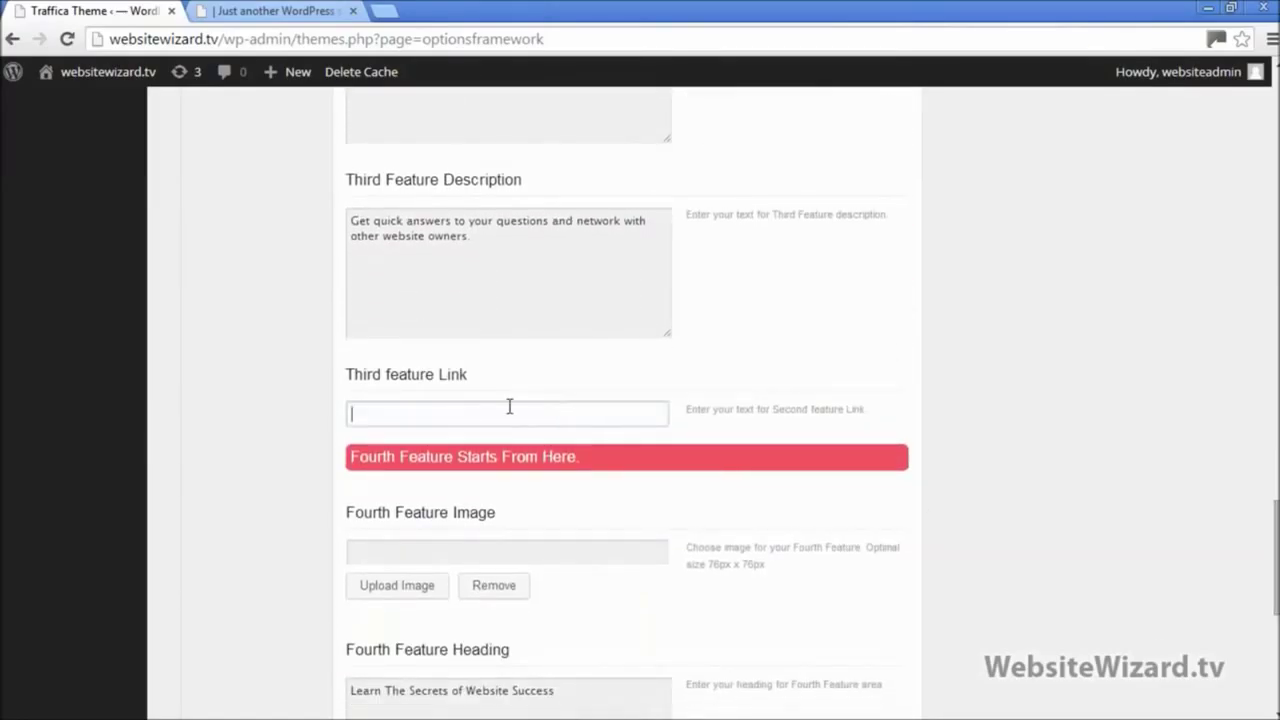
{"action": "left_click", "coordinate": [300, 11]}
{"action": "scroll", "coordinate": [774, 511], "scroll_direction": "down", "scroll_amount": 5}
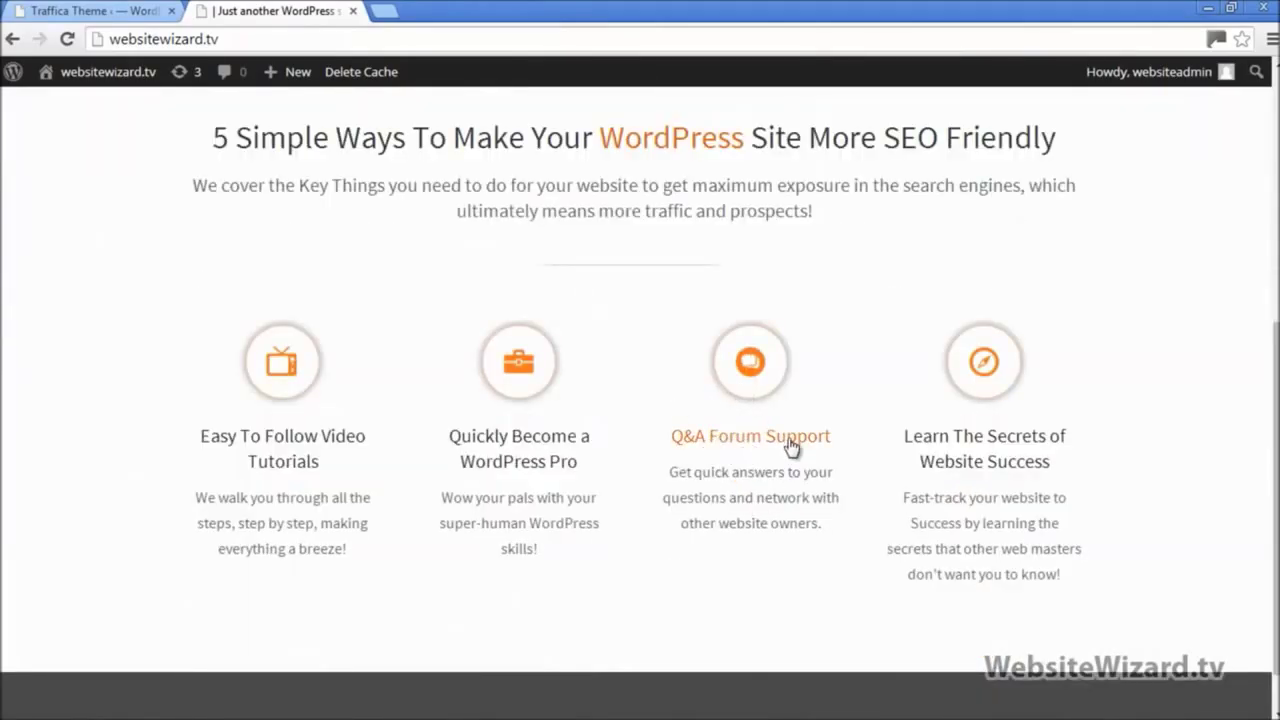
{"action": "scroll", "coordinate": [765, 417], "scroll_direction": "up", "scroll_amount": 5}
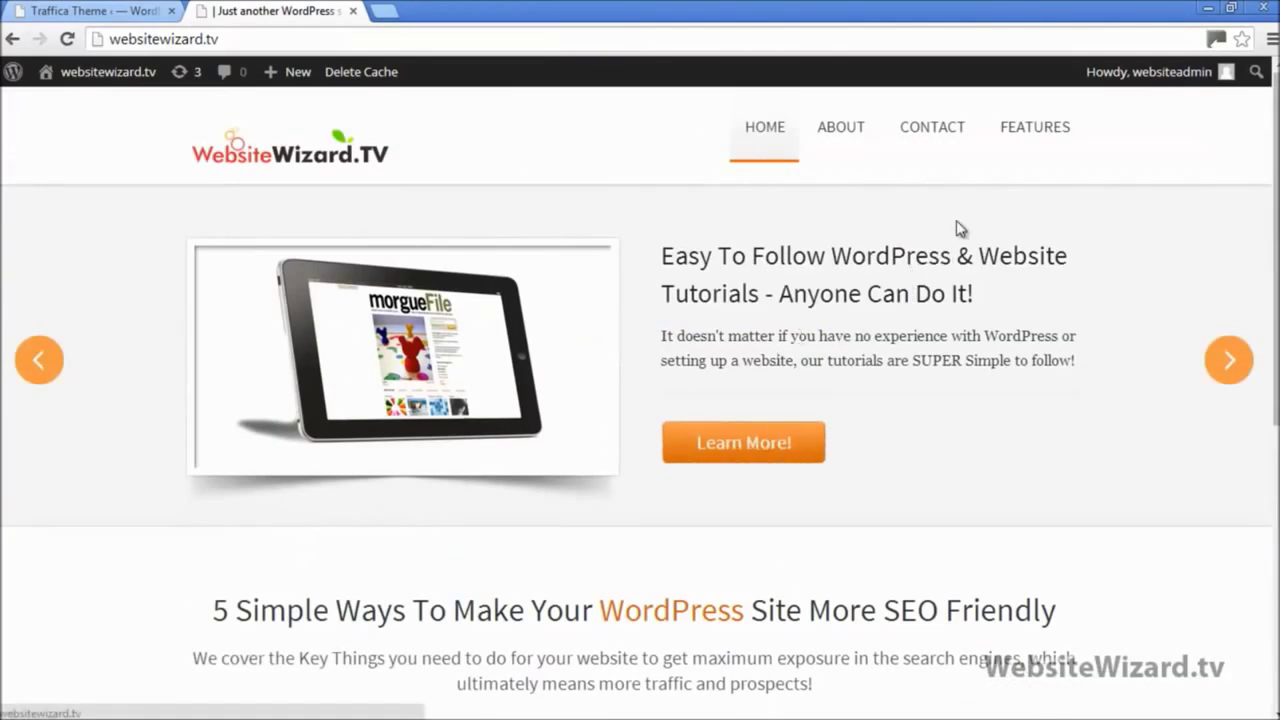
{"action": "mouse_move", "coordinate": [1040, 125]}
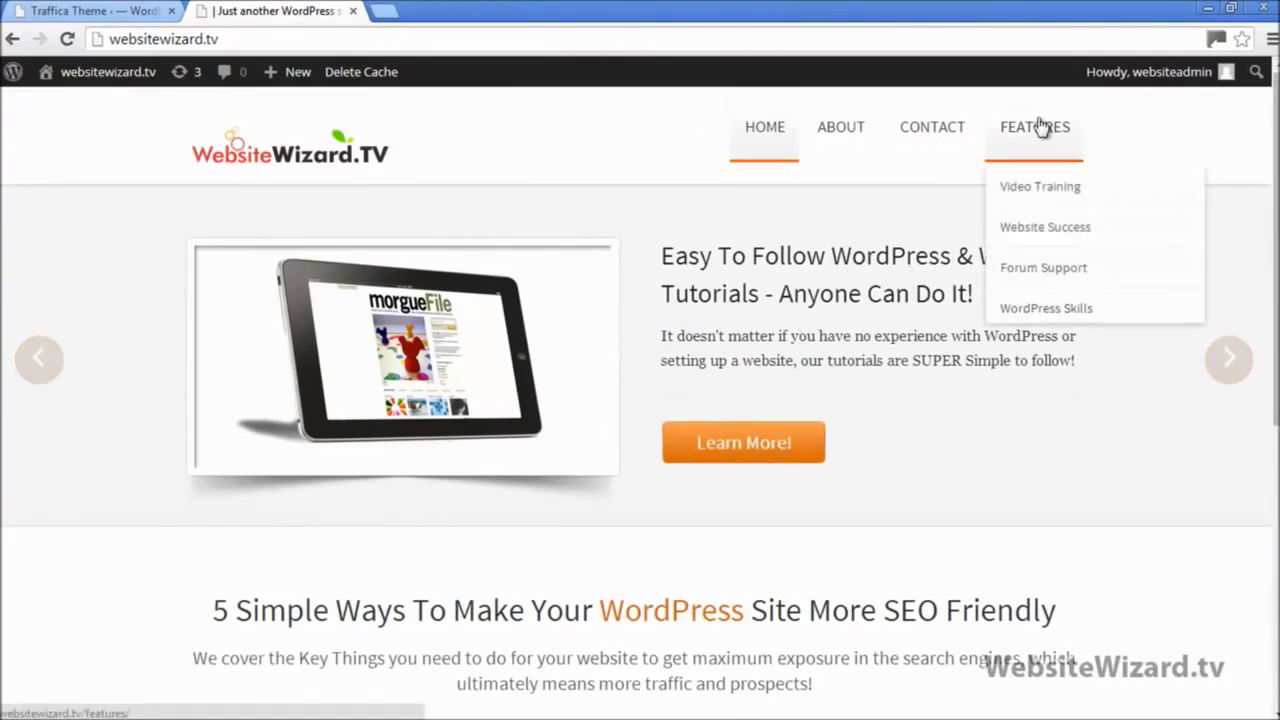
{"action": "right_click", "coordinate": [1022, 276]}
{"action": "left_click", "coordinate": [1048, 281]}
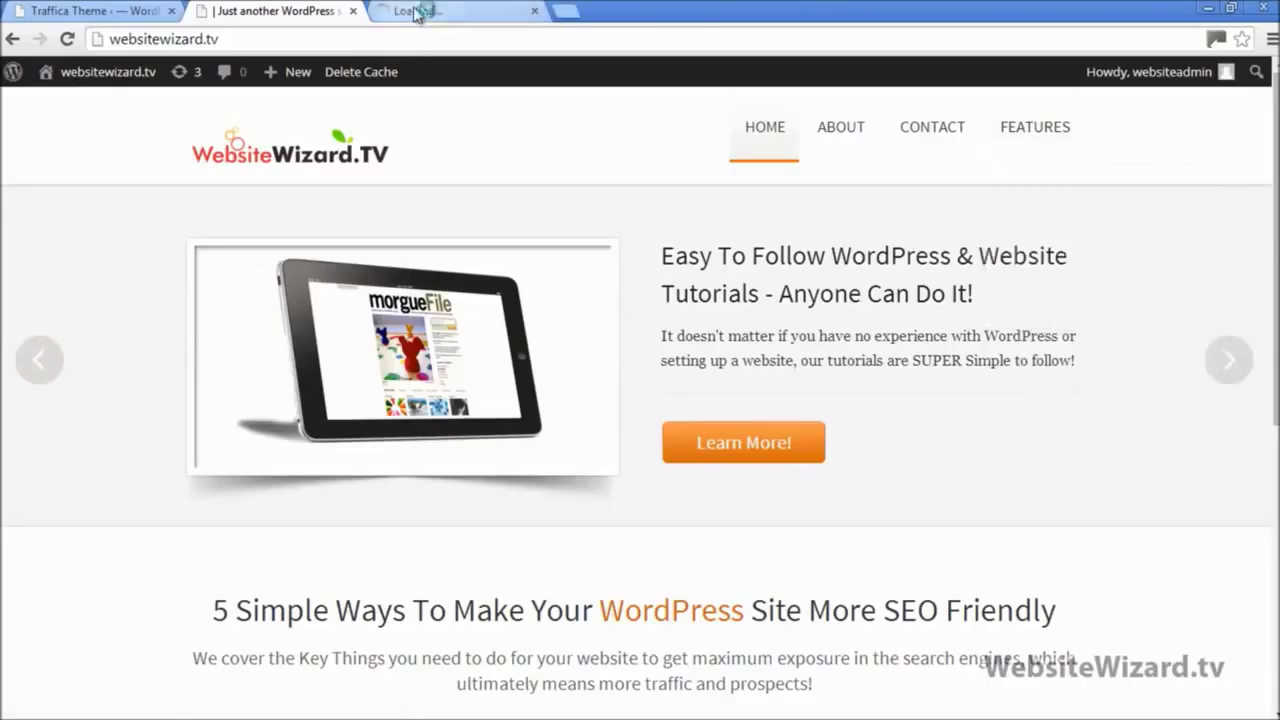
Step: Copy the Forum Support address and paste it into the Third feature Link field
{"action": "left_click", "coordinate": [415, 12]}
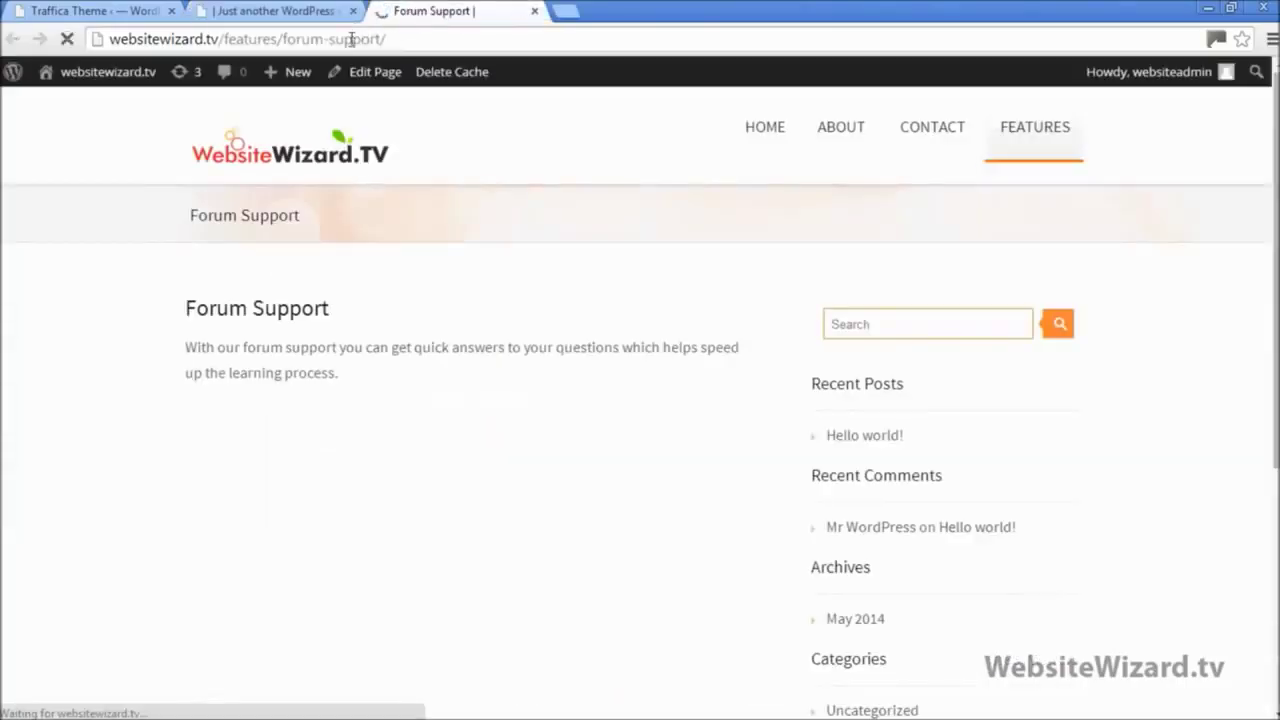
{"action": "left_click", "coordinate": [355, 39]}
{"action": "right_click", "coordinate": [352, 40]}
{"action": "left_click", "coordinate": [388, 106]}
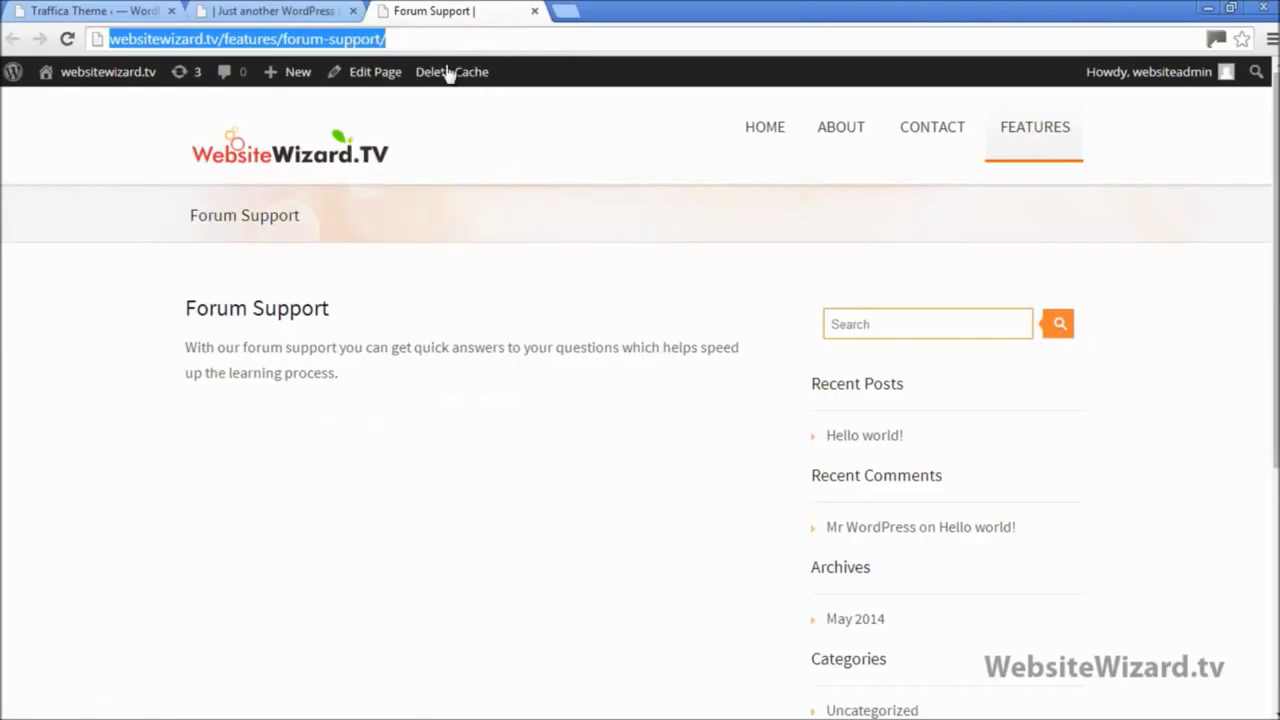
{"action": "left_click", "coordinate": [536, 11]}
{"action": "left_click", "coordinate": [100, 11]}
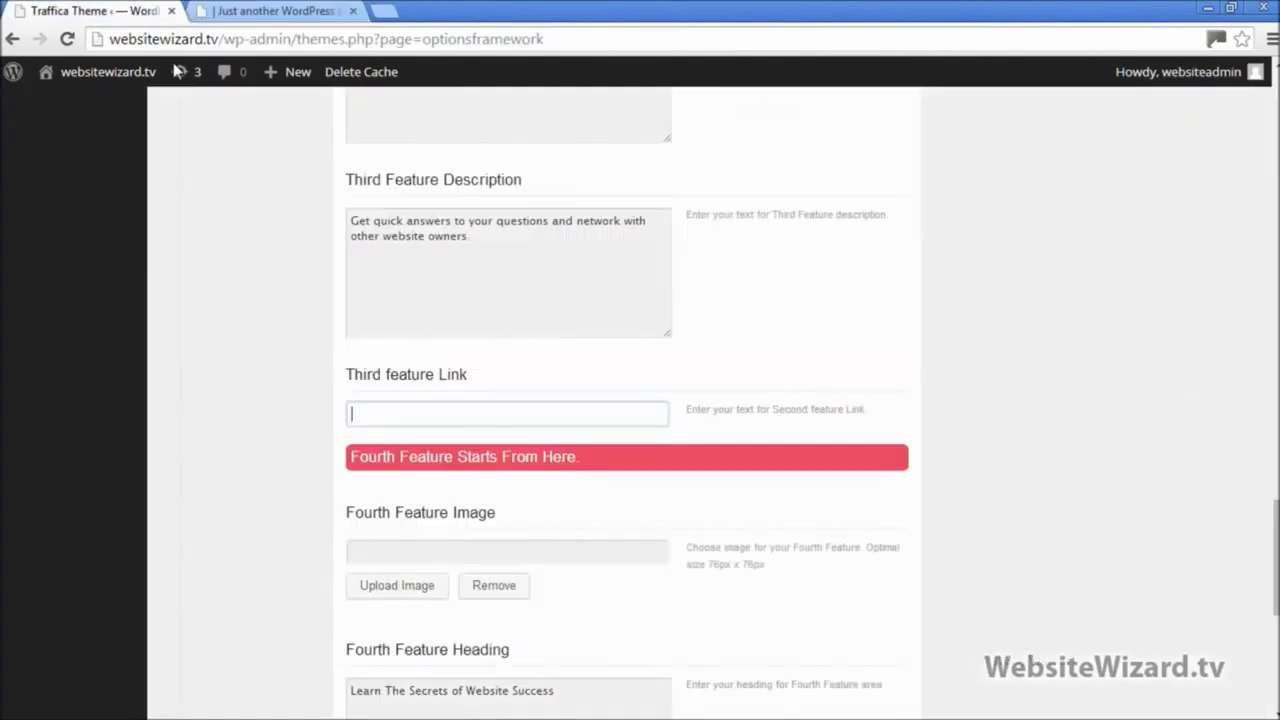
{"action": "right_click", "coordinate": [420, 414]}
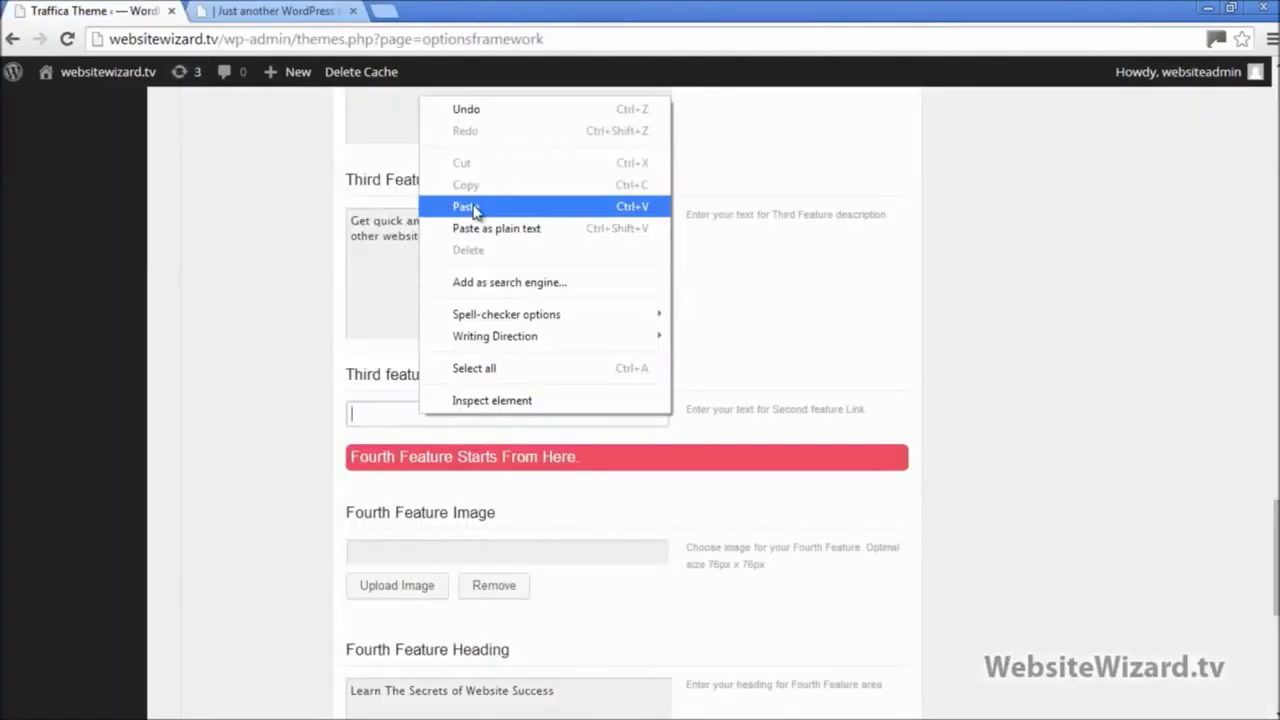
{"action": "left_click", "coordinate": [468, 206]}
{"action": "scroll", "coordinate": [1232, 510], "scroll_direction": "down", "scroll_amount": 5}
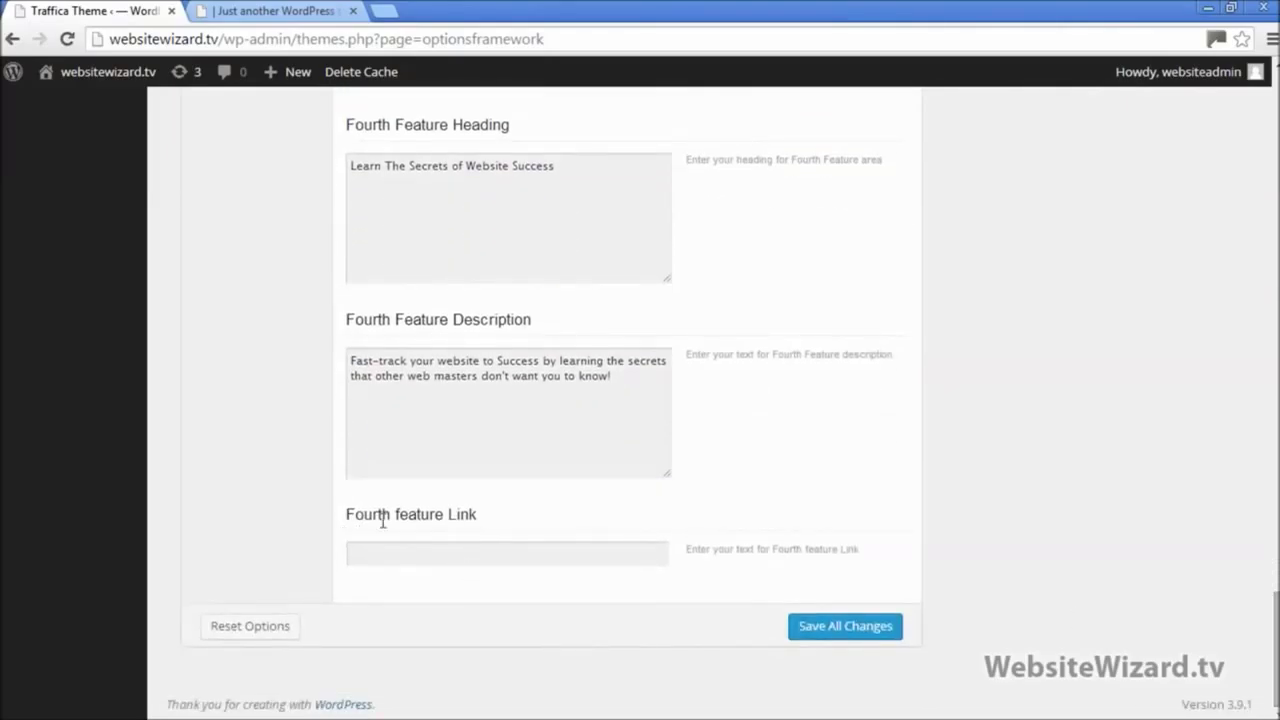
{"action": "left_click", "coordinate": [407, 550]}
{"action": "left_click", "coordinate": [230, 16]}
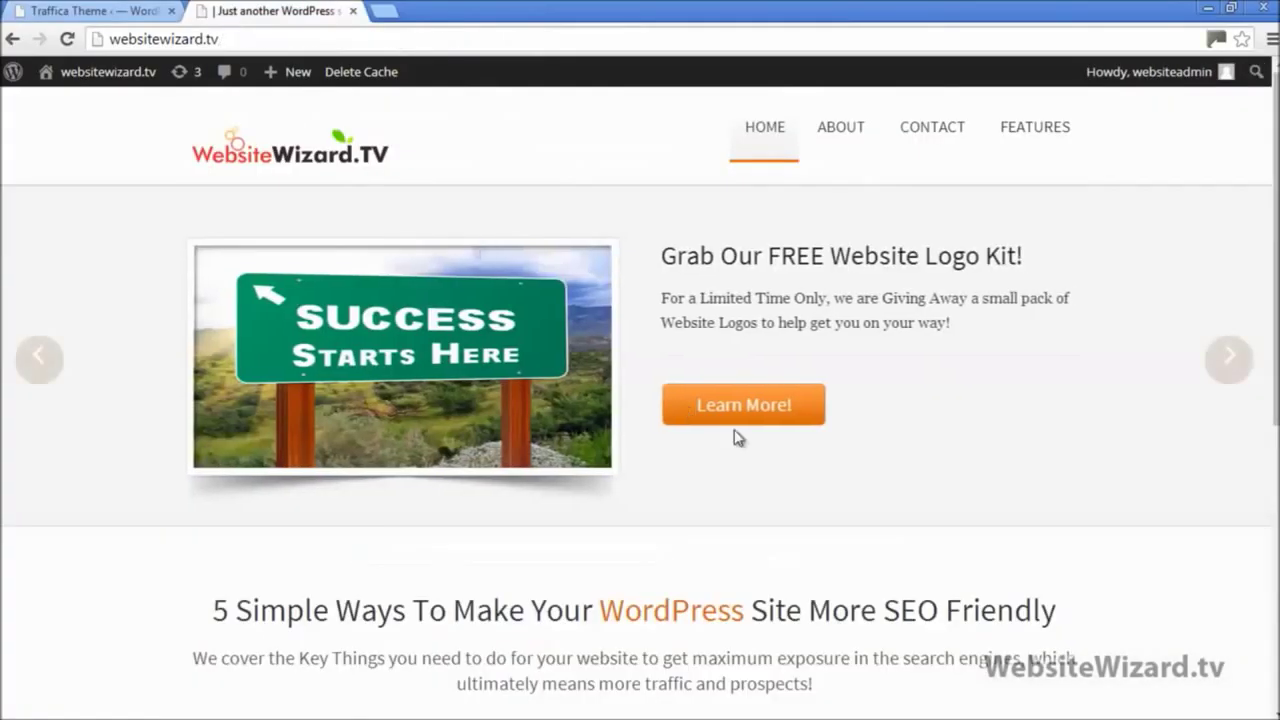
{"action": "scroll", "coordinate": [737, 434], "scroll_direction": "down", "scroll_amount": 5}
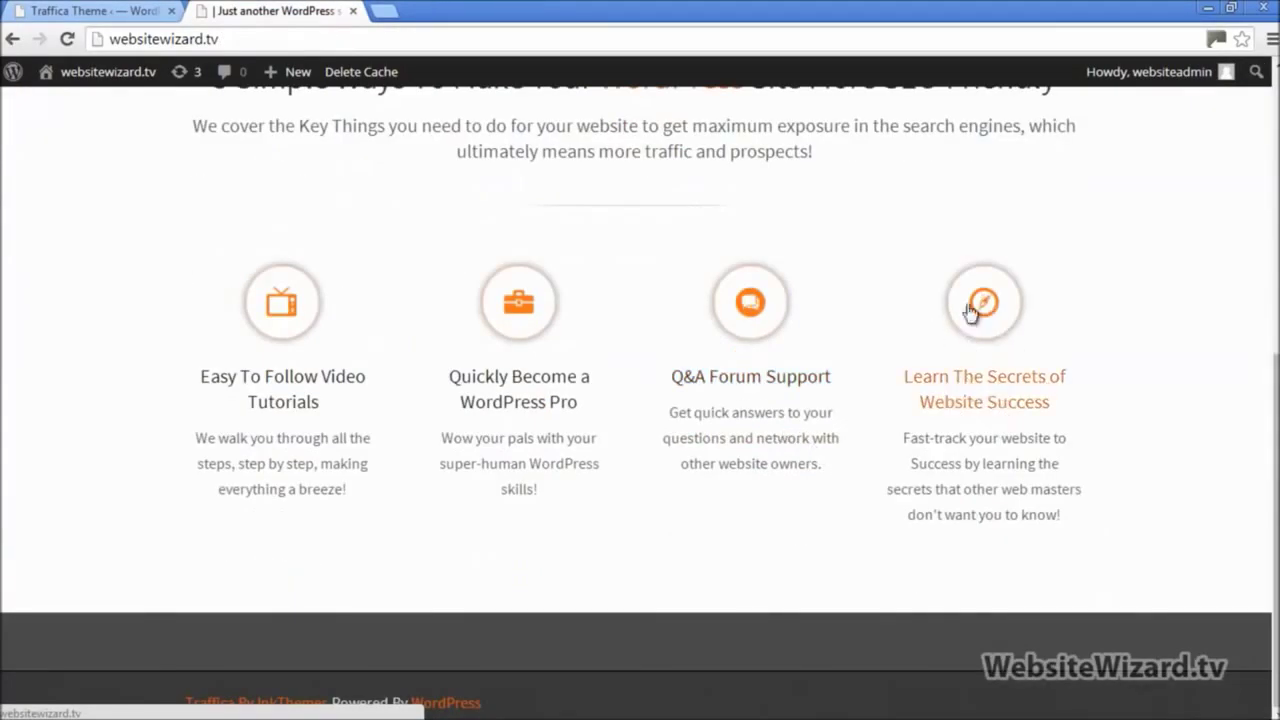
{"action": "scroll", "coordinate": [1018, 418], "scroll_direction": "up", "scroll_amount": 1}
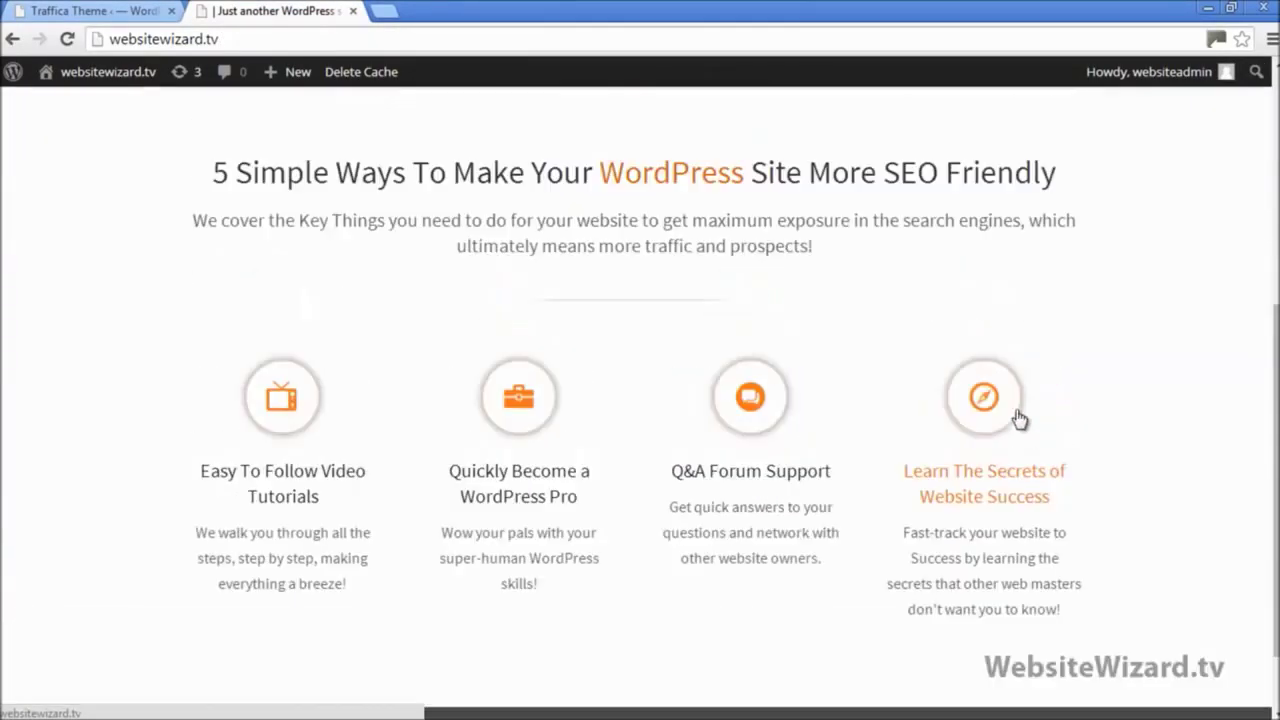
{"action": "scroll", "coordinate": [1022, 427], "scroll_direction": "up", "scroll_amount": 5}
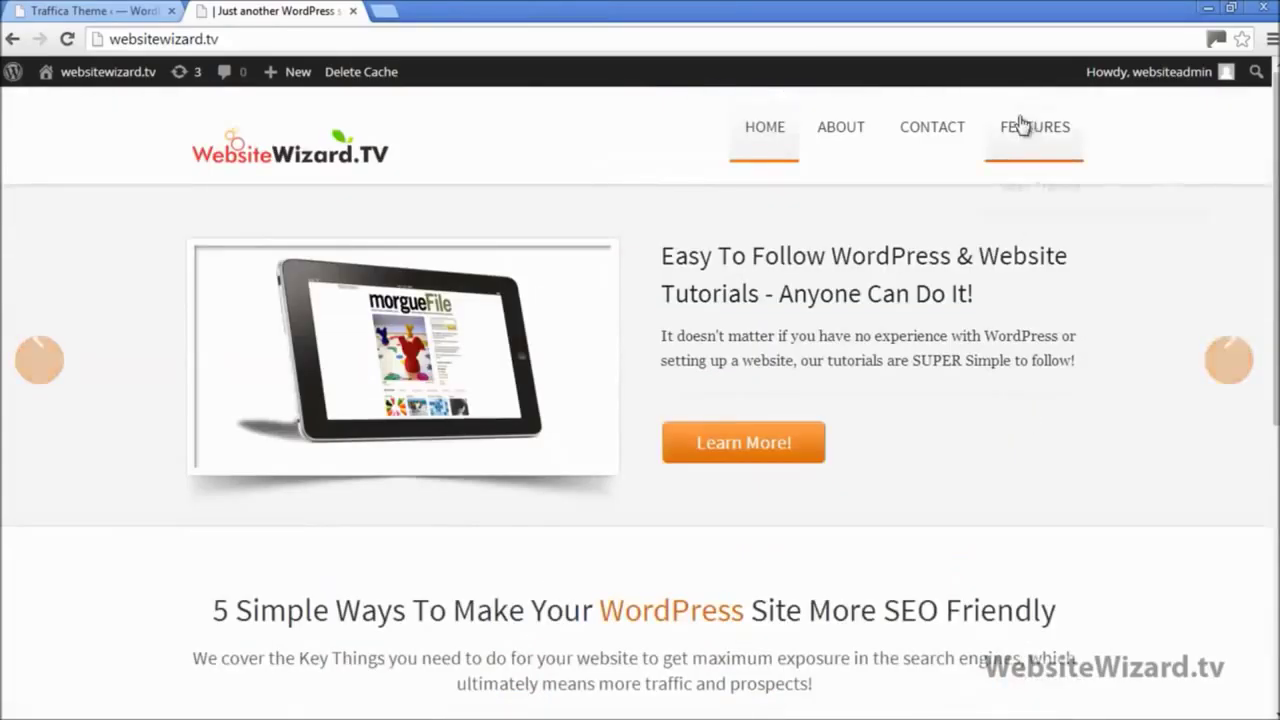
{"action": "mouse_move", "coordinate": [1014, 128]}
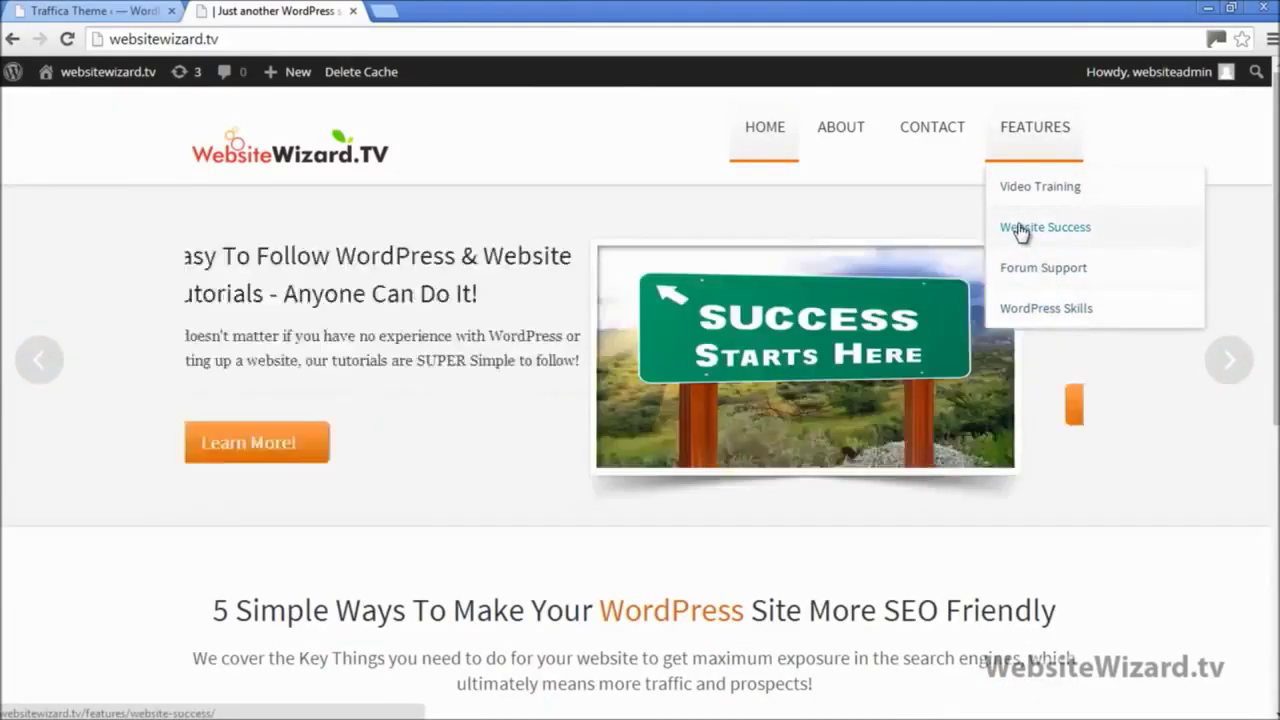
{"action": "right_click", "coordinate": [1019, 229]}
{"action": "left_click", "coordinate": [1093, 237]}
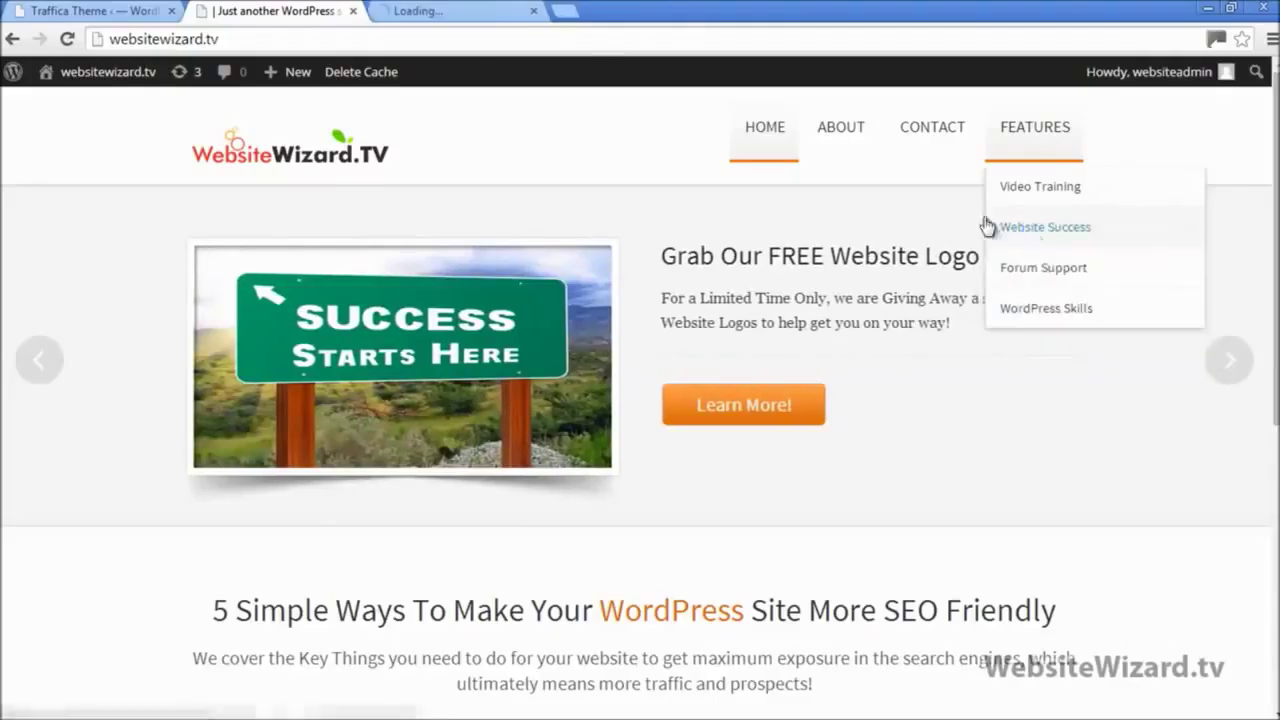
{"action": "left_click", "coordinate": [430, 11]}
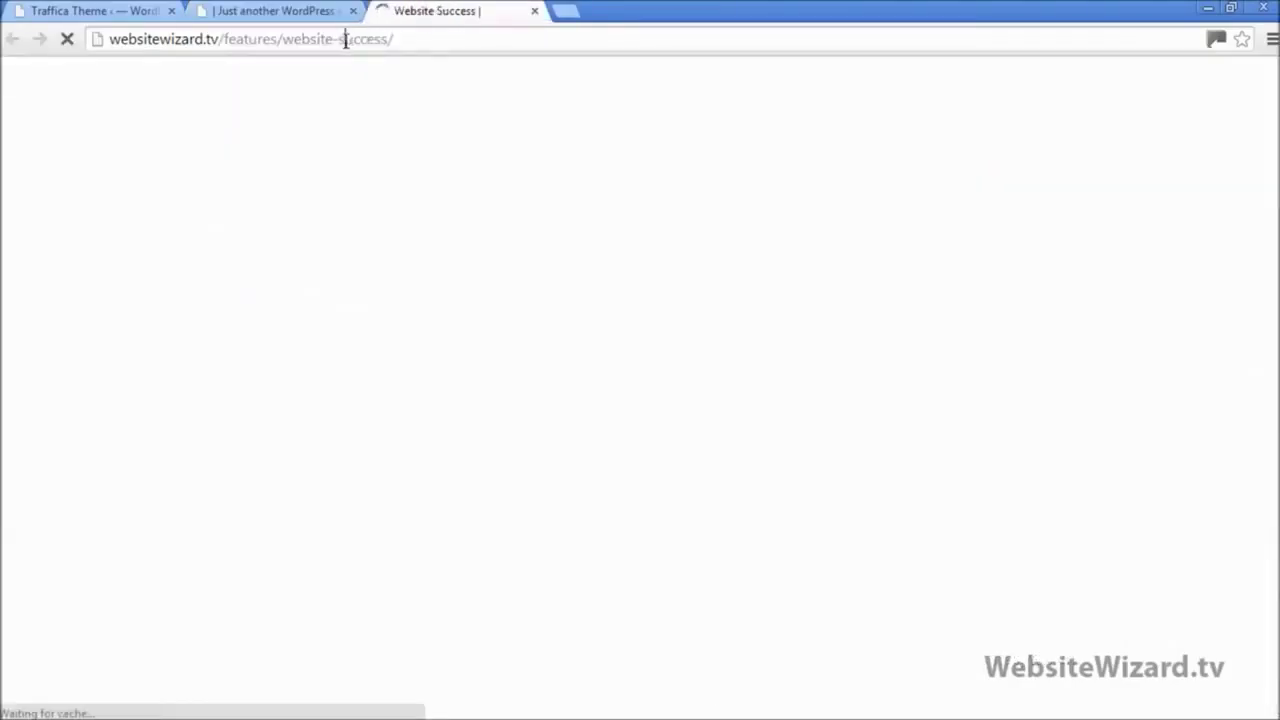
{"action": "left_click", "coordinate": [347, 39]}
{"action": "right_click", "coordinate": [348, 40]}
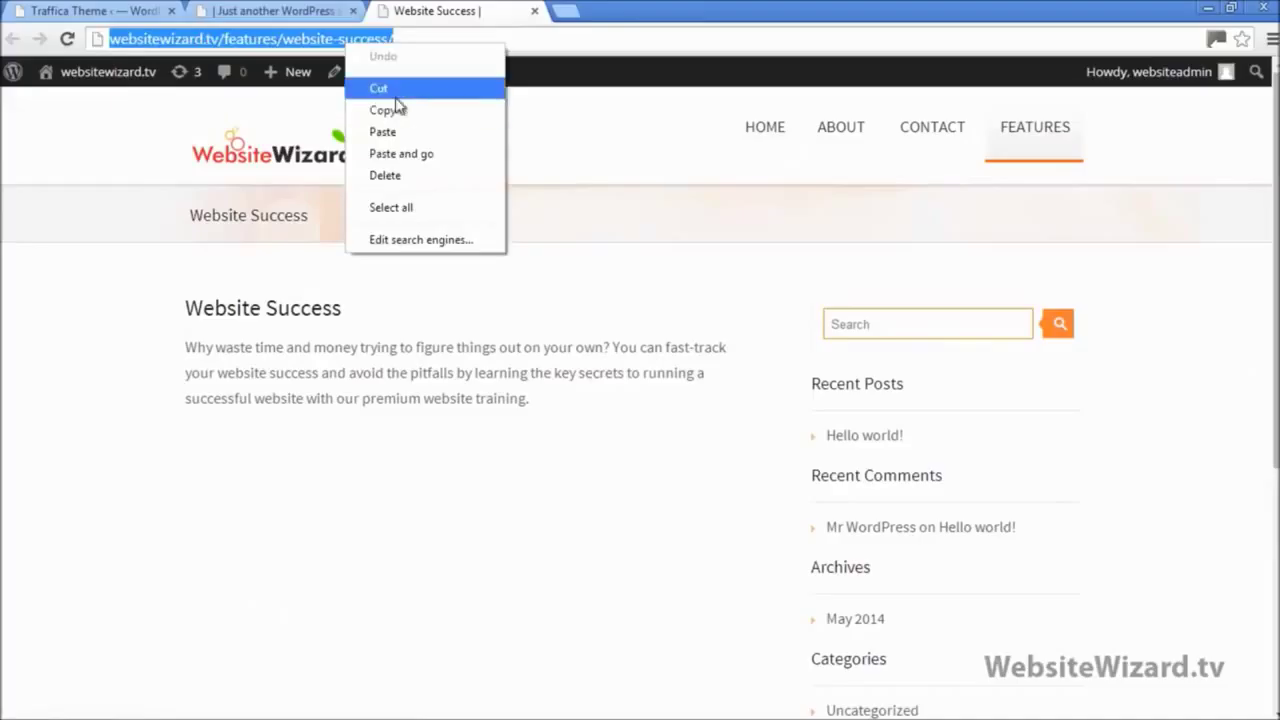
{"action": "left_click", "coordinate": [395, 96]}
Step: Paste the address into the Fourth feature Link field and save all theme option changes
{"action": "left_click", "coordinate": [534, 11]}
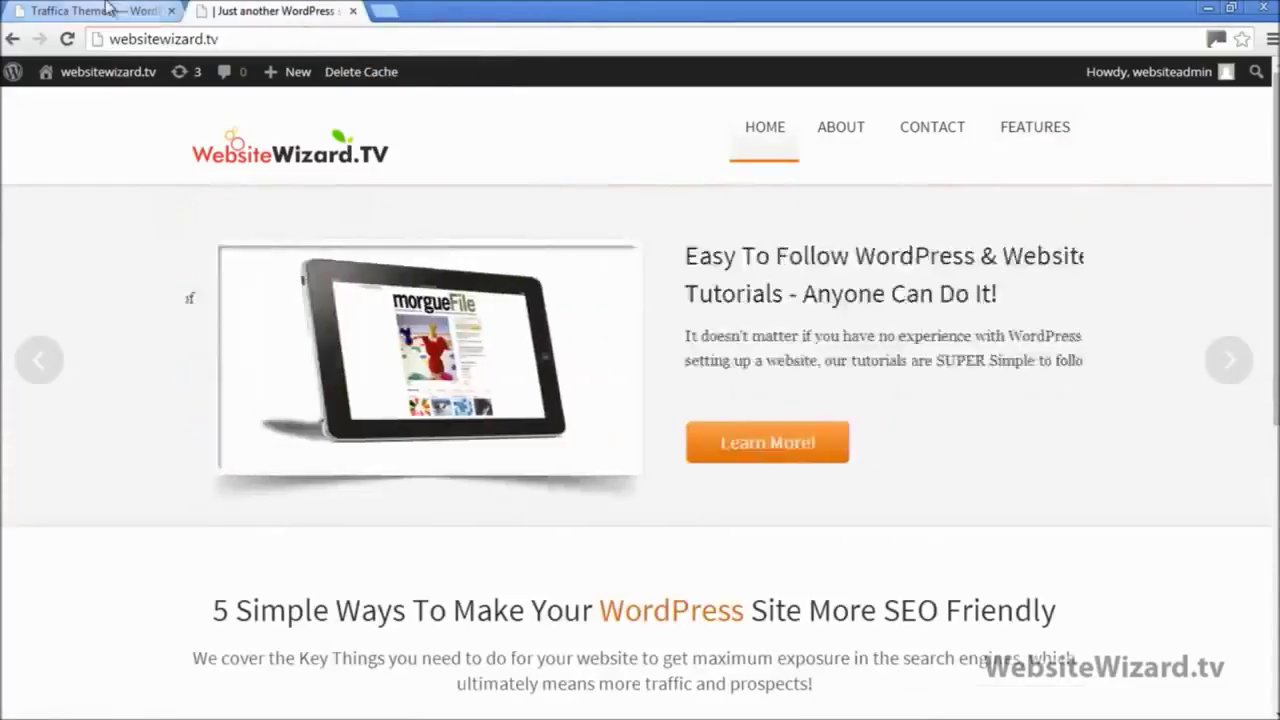
{"action": "left_click", "coordinate": [105, 11]}
{"action": "right_click", "coordinate": [515, 552]}
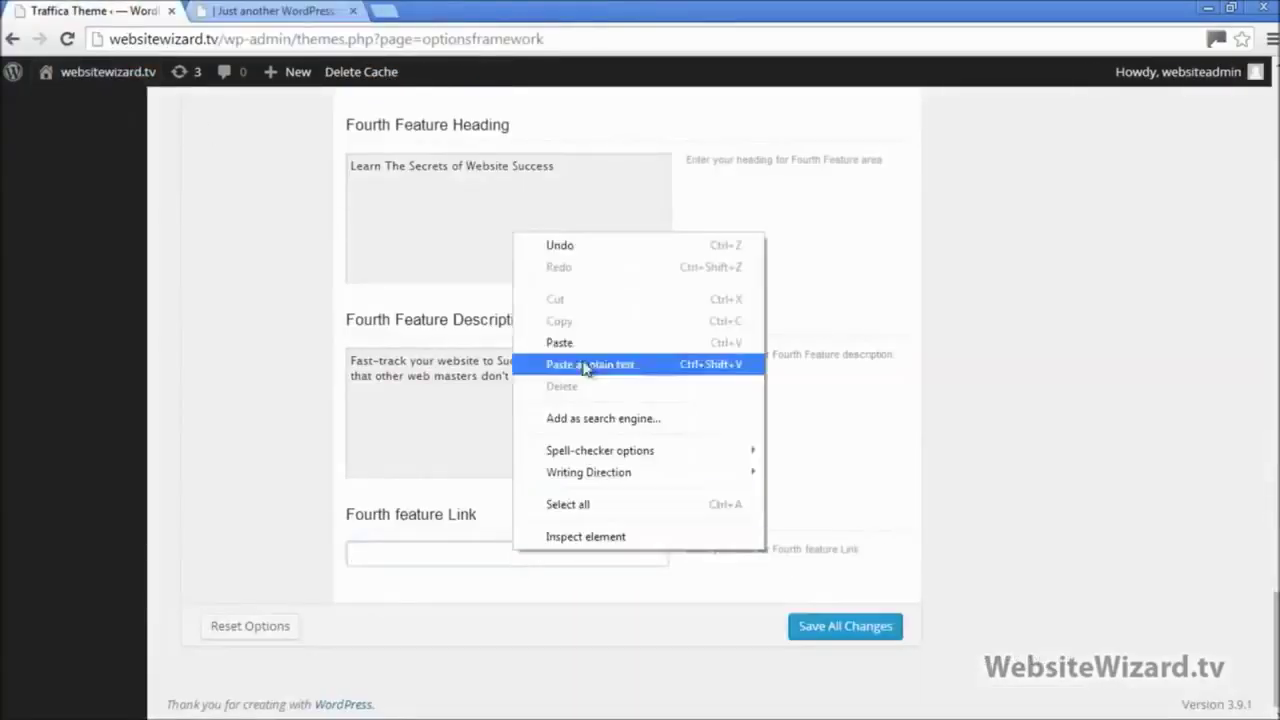
{"action": "left_click", "coordinate": [571, 342]}
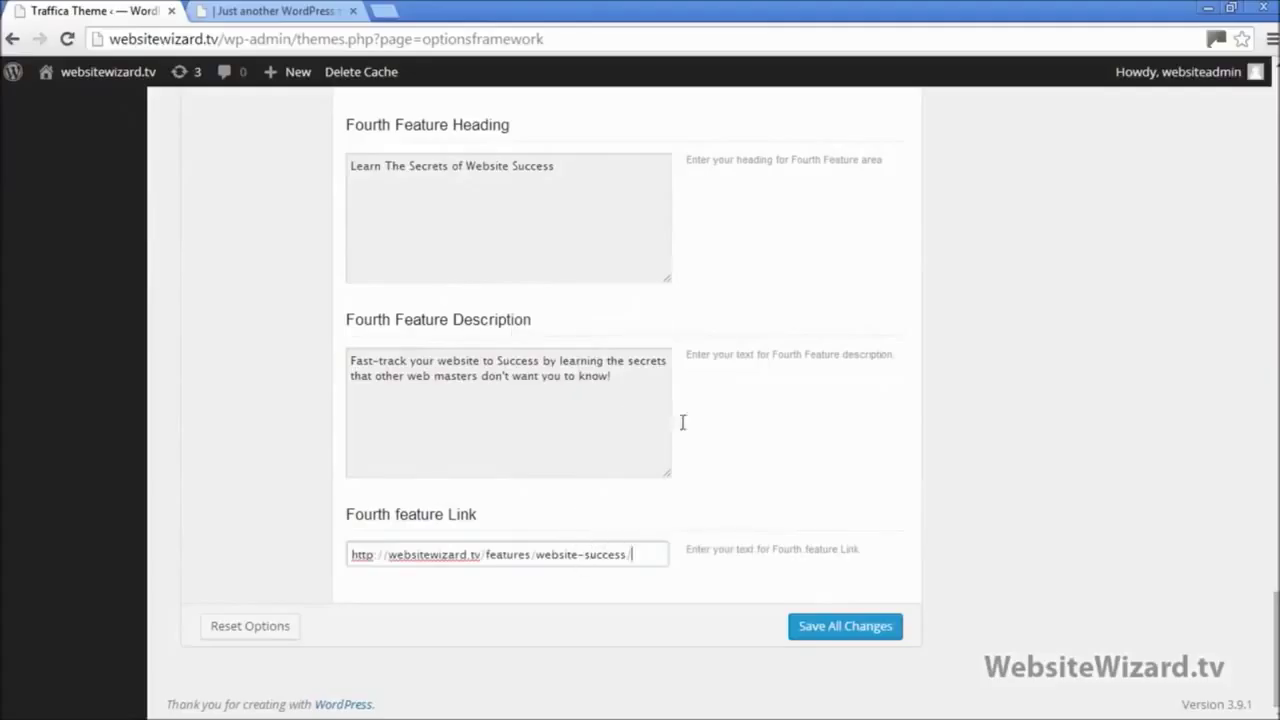
{"action": "left_click", "coordinate": [866, 637]}
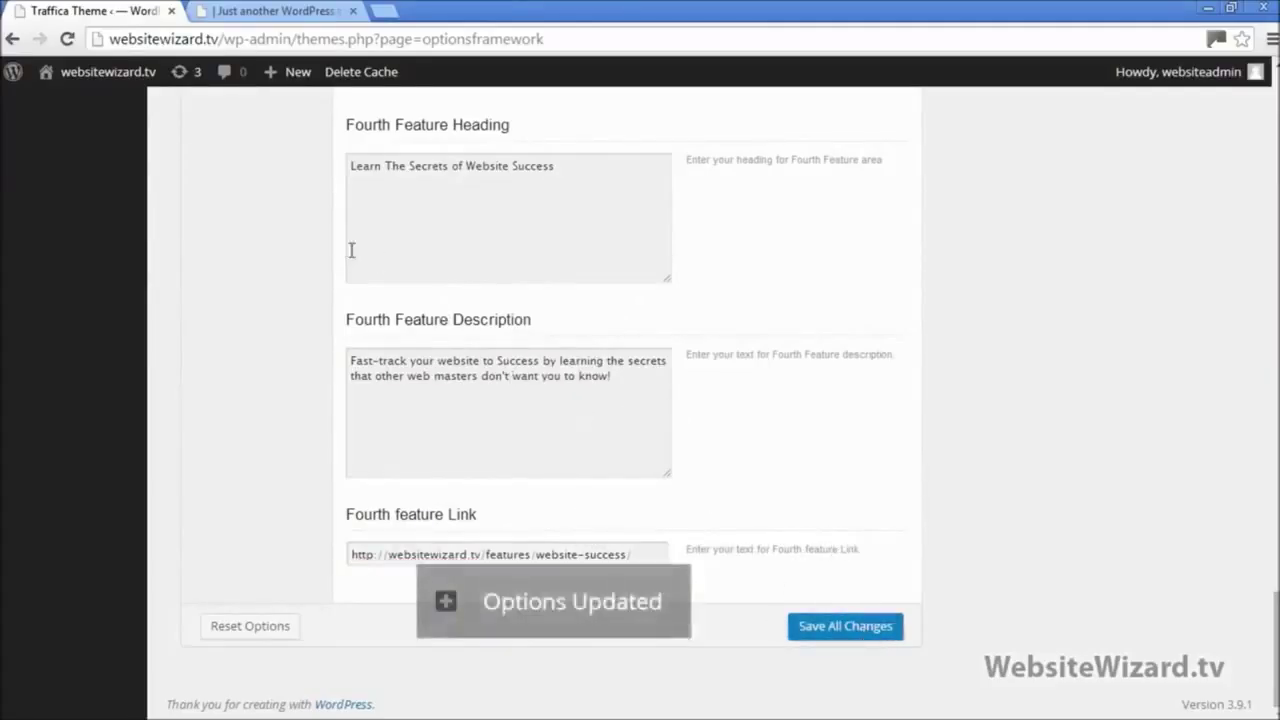
{"action": "left_click", "coordinate": [272, 11]}
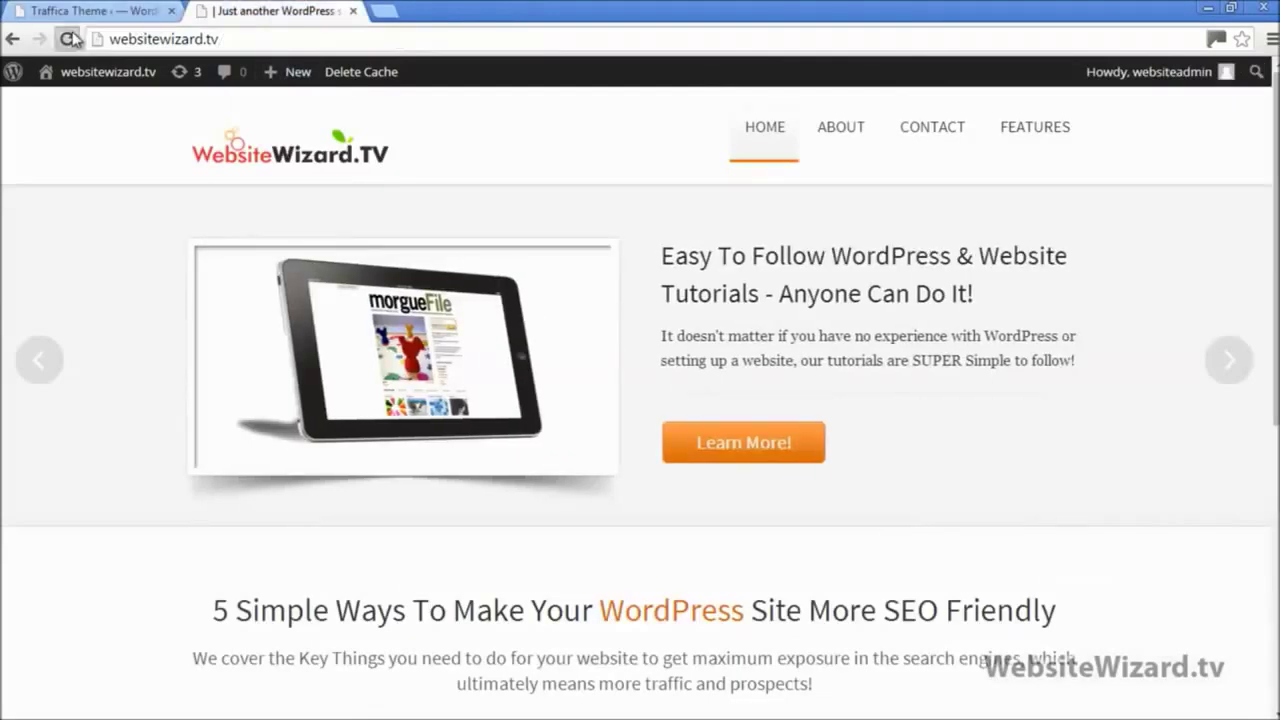
{"action": "left_click", "coordinate": [72, 38]}
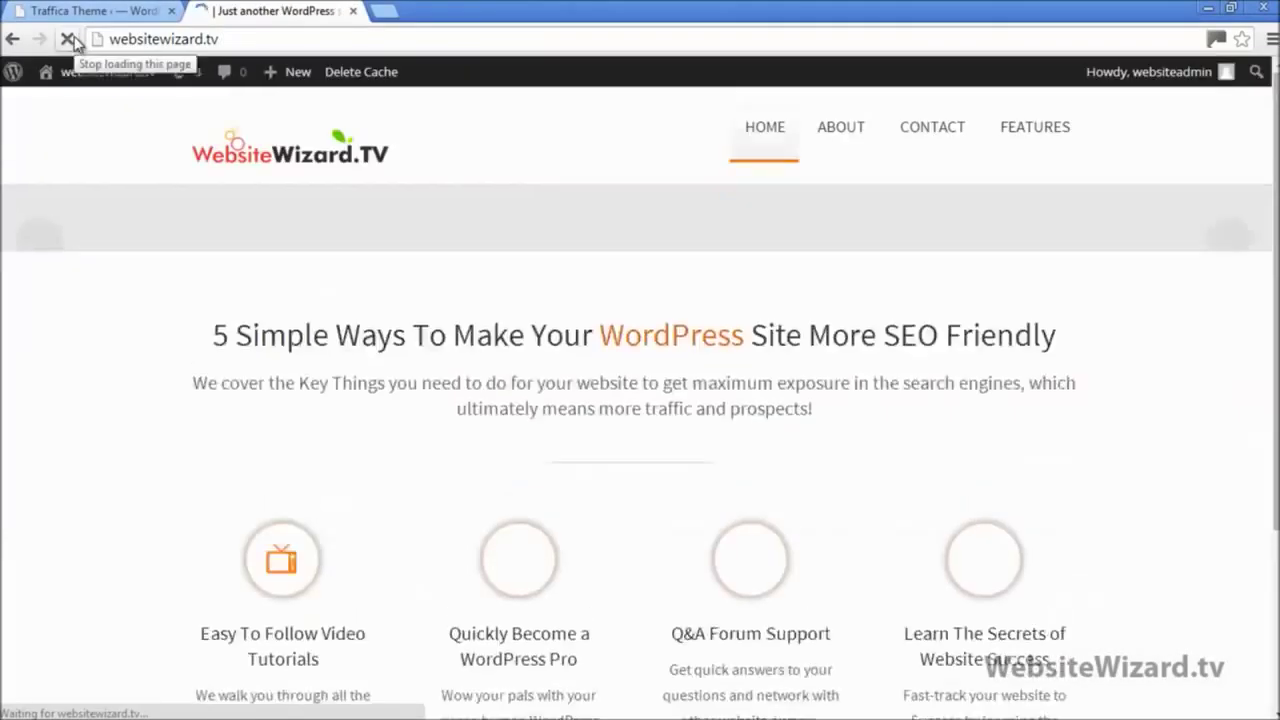
{"action": "scroll", "coordinate": [752, 412], "scroll_direction": "down", "scroll_amount": 4}
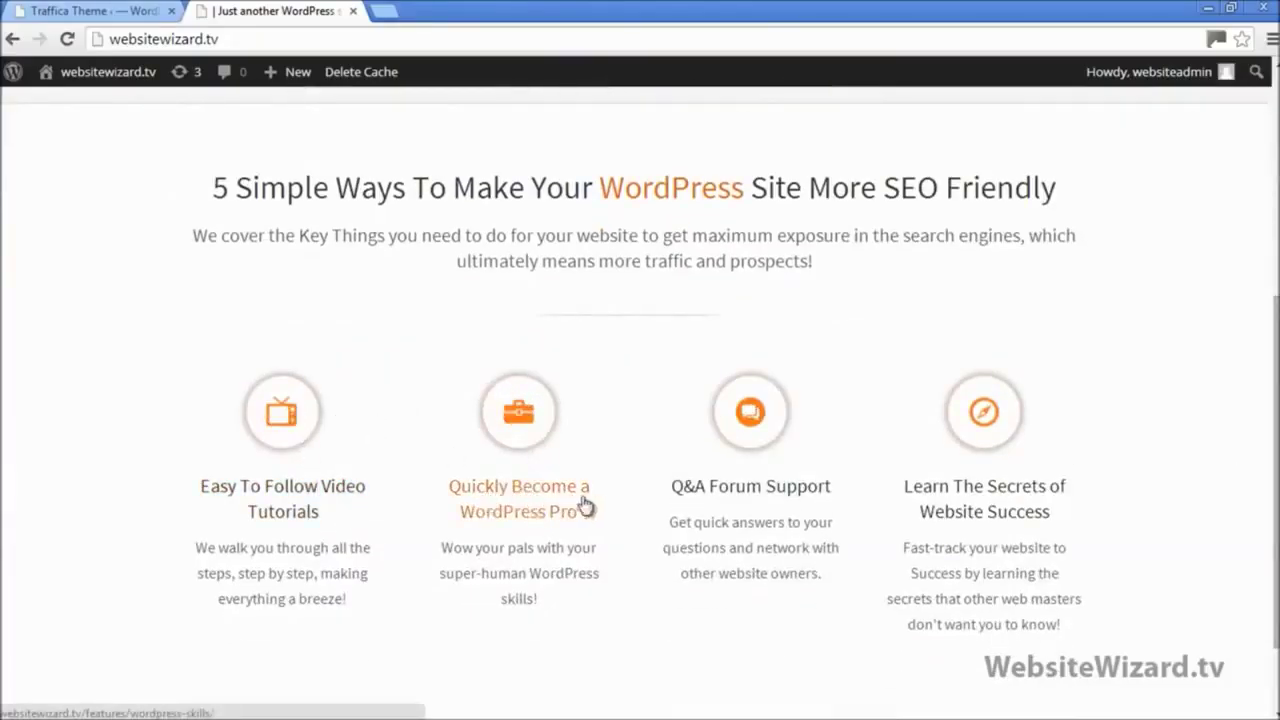
{"action": "left_click", "coordinate": [519, 415]}
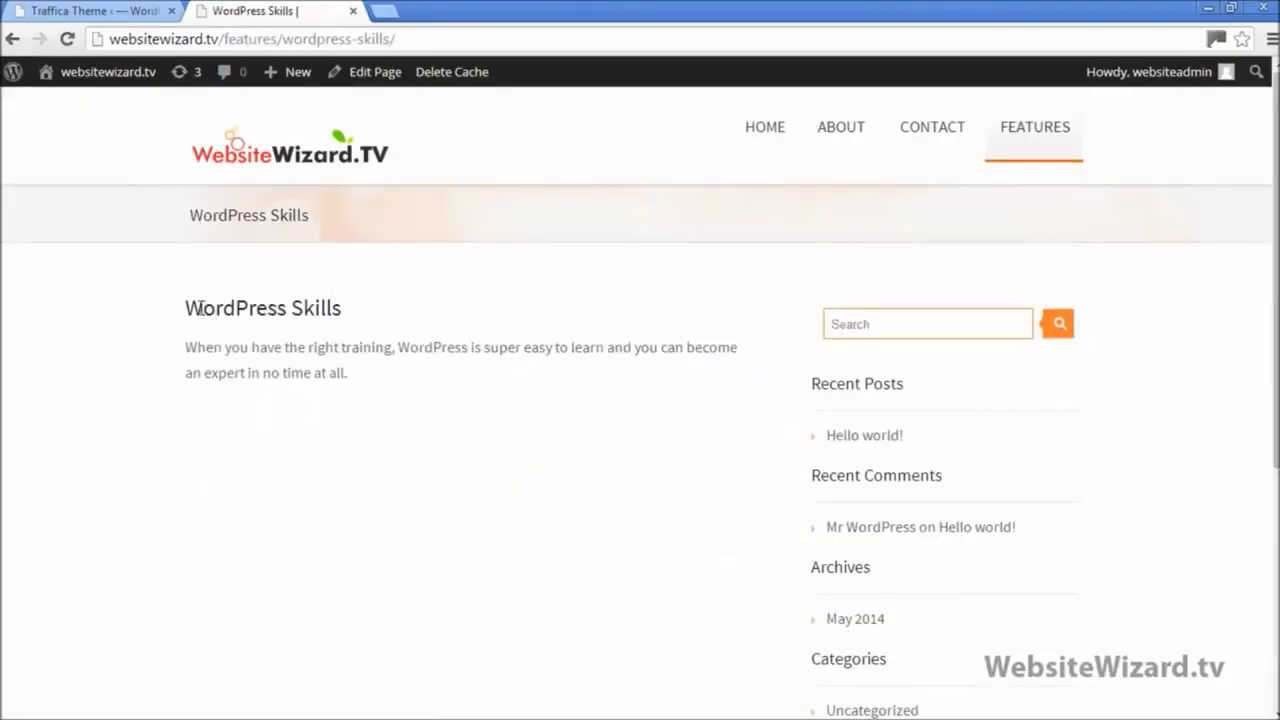
{"action": "left_click_drag", "start_coordinate": [186, 306], "coordinate": [417, 392]}
{"action": "left_click", "coordinate": [236, 168]}
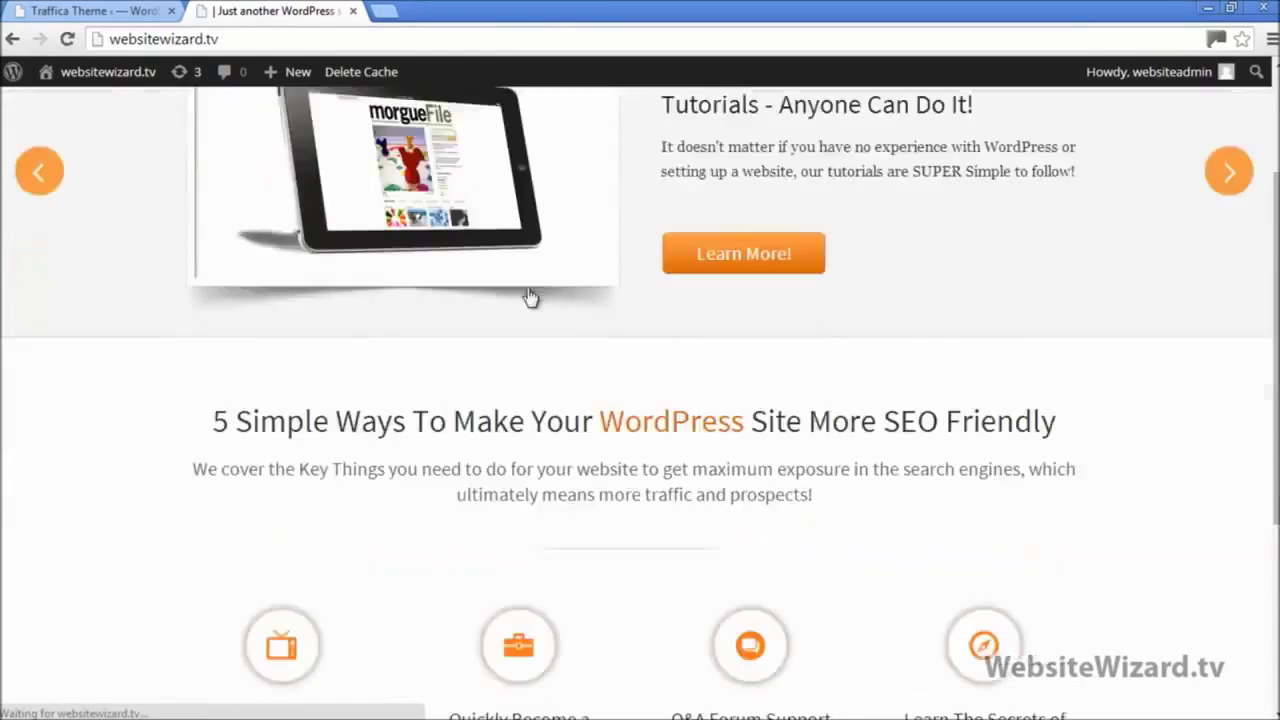
{"action": "scroll", "coordinate": [600, 320], "scroll_direction": "down", "scroll_amount": 3}
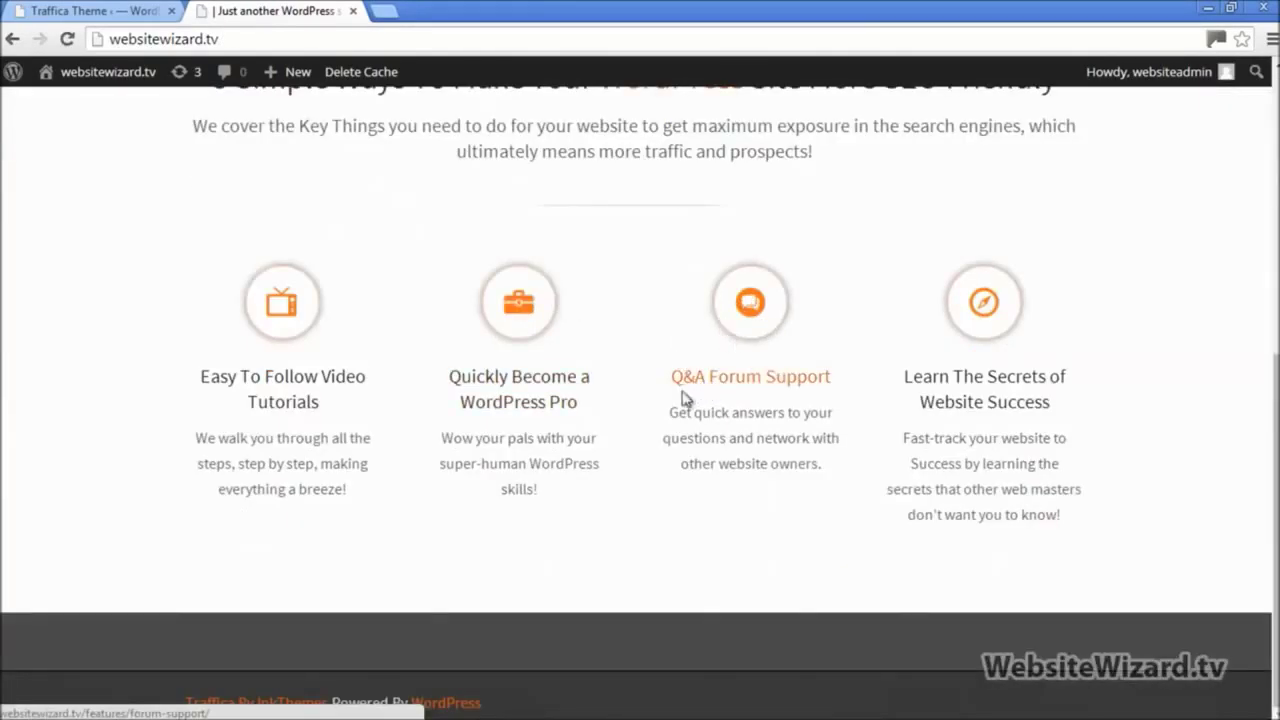
{"action": "left_click", "coordinate": [750, 296]}
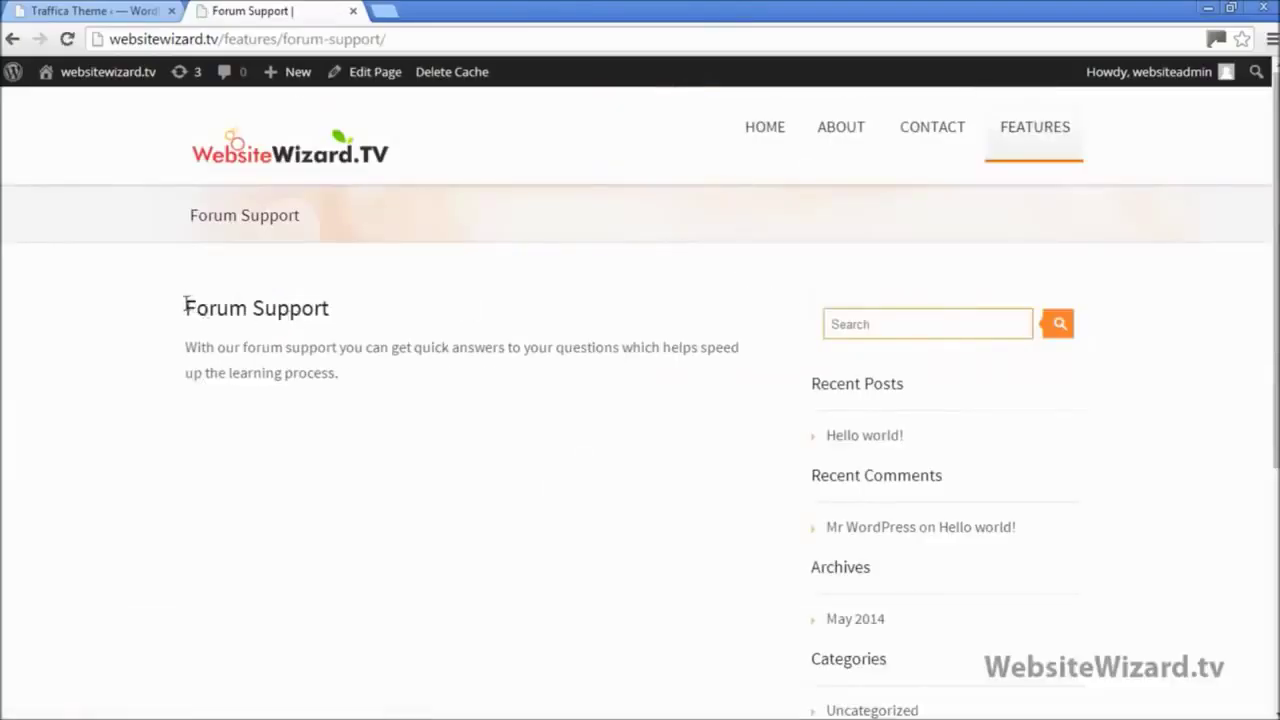
{"action": "left_click_drag", "start_coordinate": [185, 302], "coordinate": [380, 400]}
{"action": "left_click", "coordinate": [305, 162]}
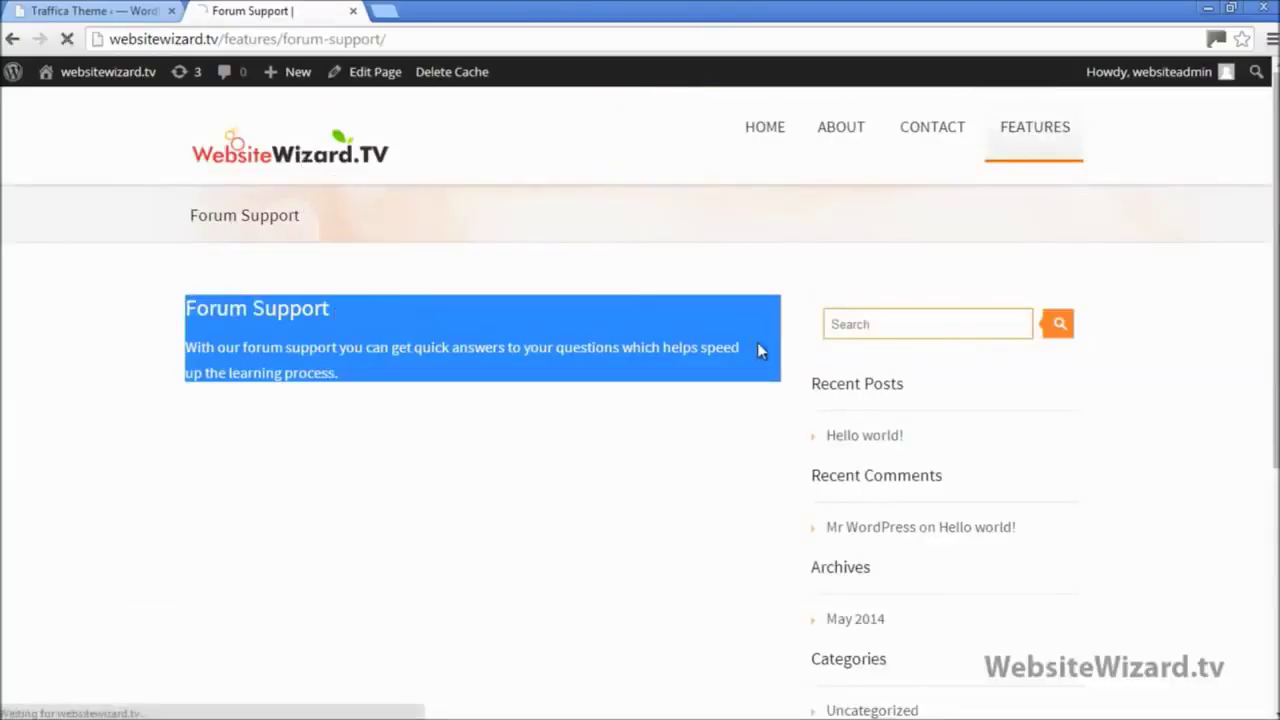
{"action": "scroll", "coordinate": [820, 366], "scroll_direction": "down", "scroll_amount": 5}
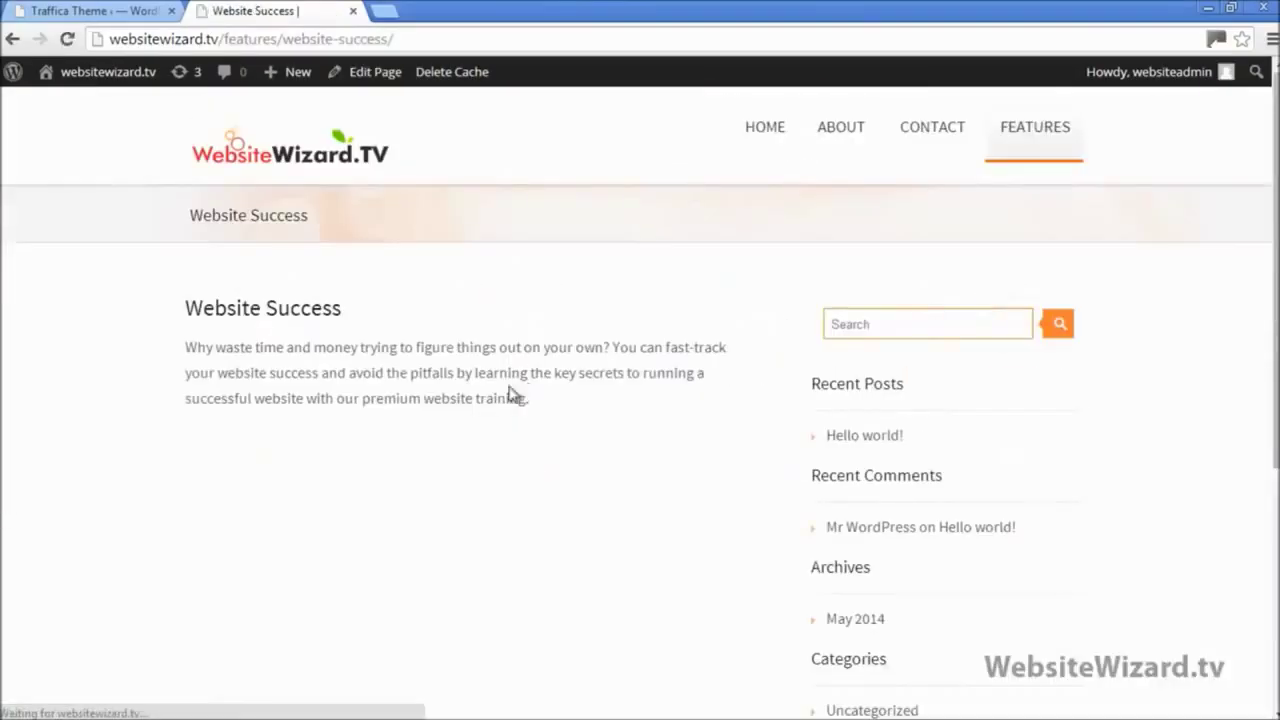
{"action": "left_click_drag", "start_coordinate": [546, 420], "coordinate": [193, 246]}
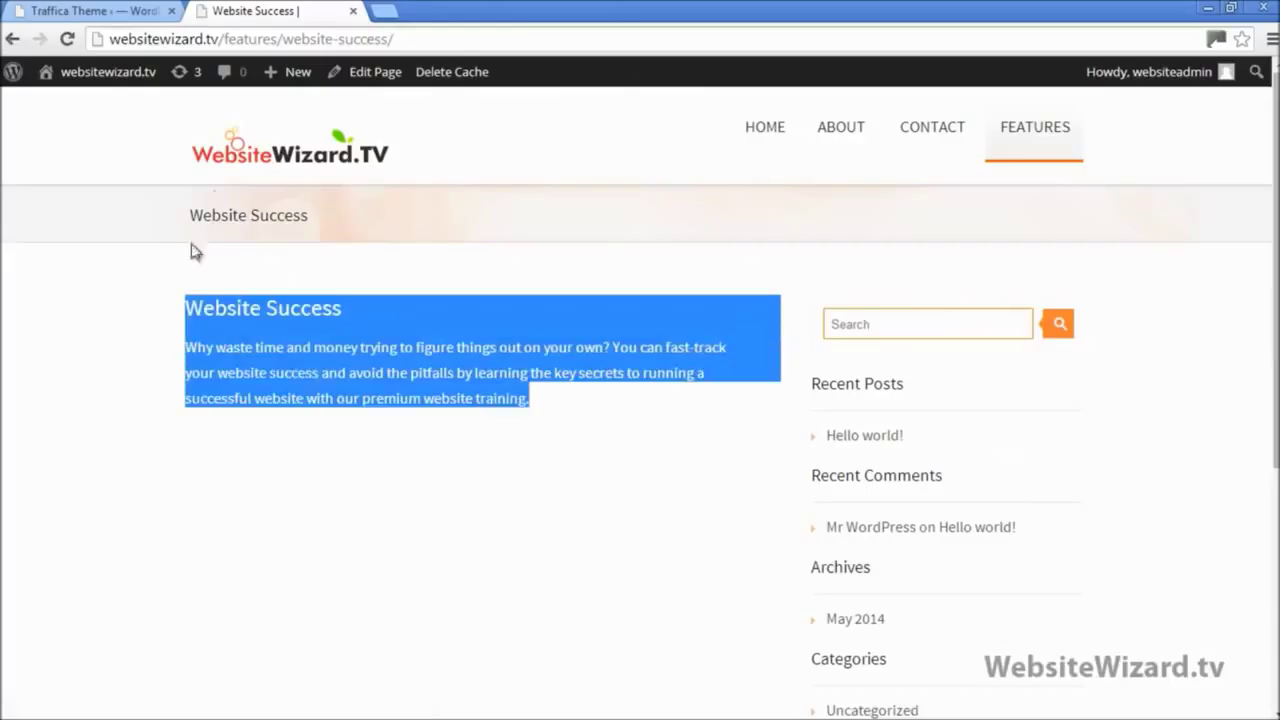
{"action": "left_click", "coordinate": [243, 159]}
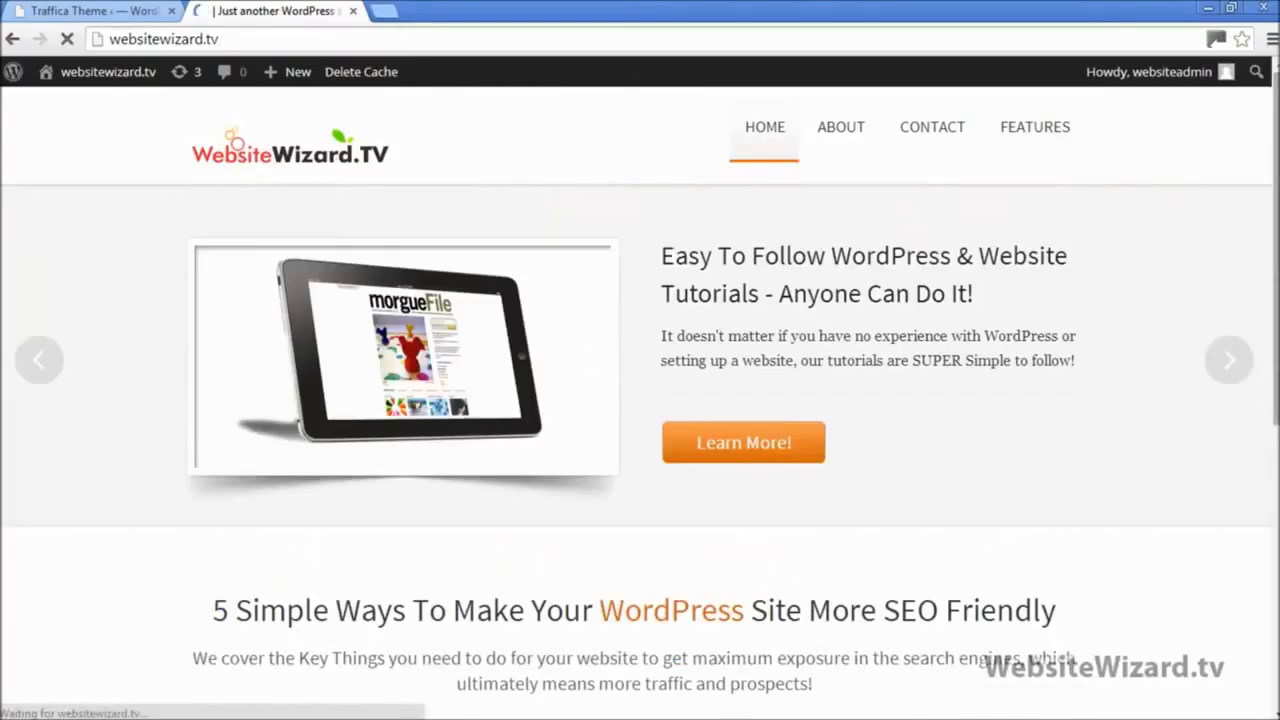
{"action": "scroll", "coordinate": [969, 451], "scroll_direction": "down", "scroll_amount": 4}
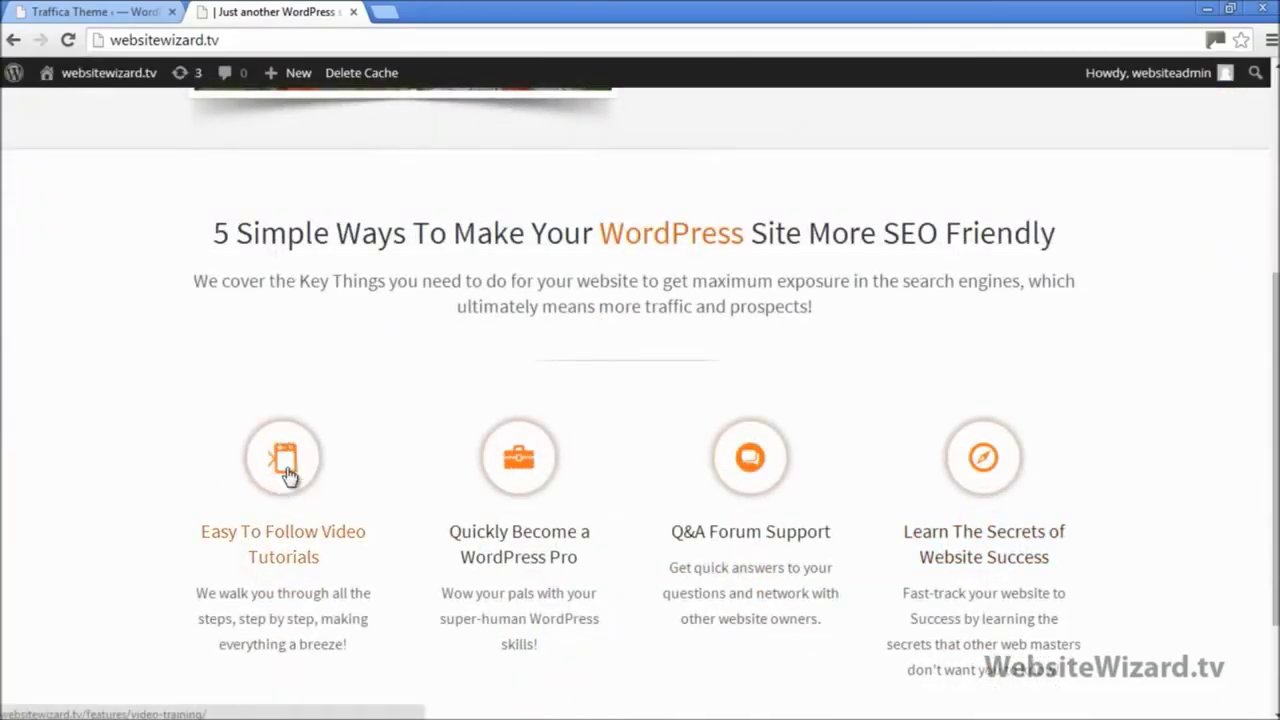
{"action": "scroll", "coordinate": [962, 452], "scroll_direction": "up", "scroll_amount": 4}
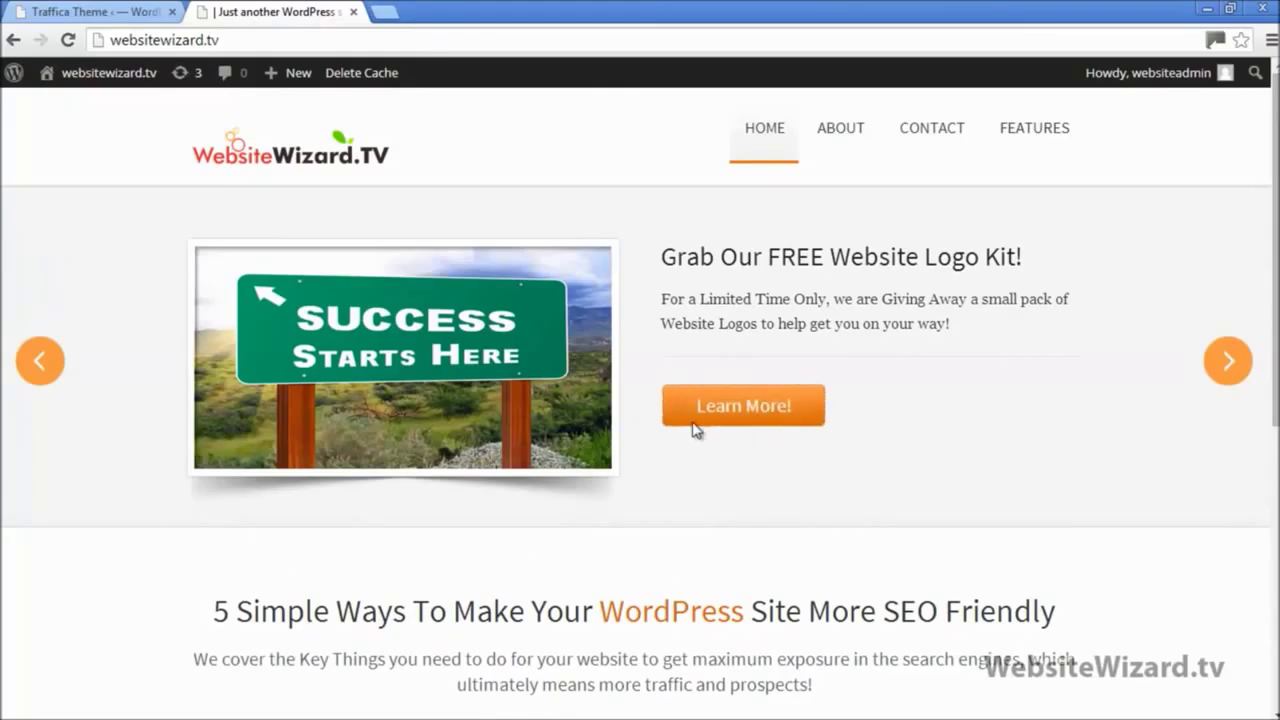
{"action": "left_click", "coordinate": [1233, 362]}
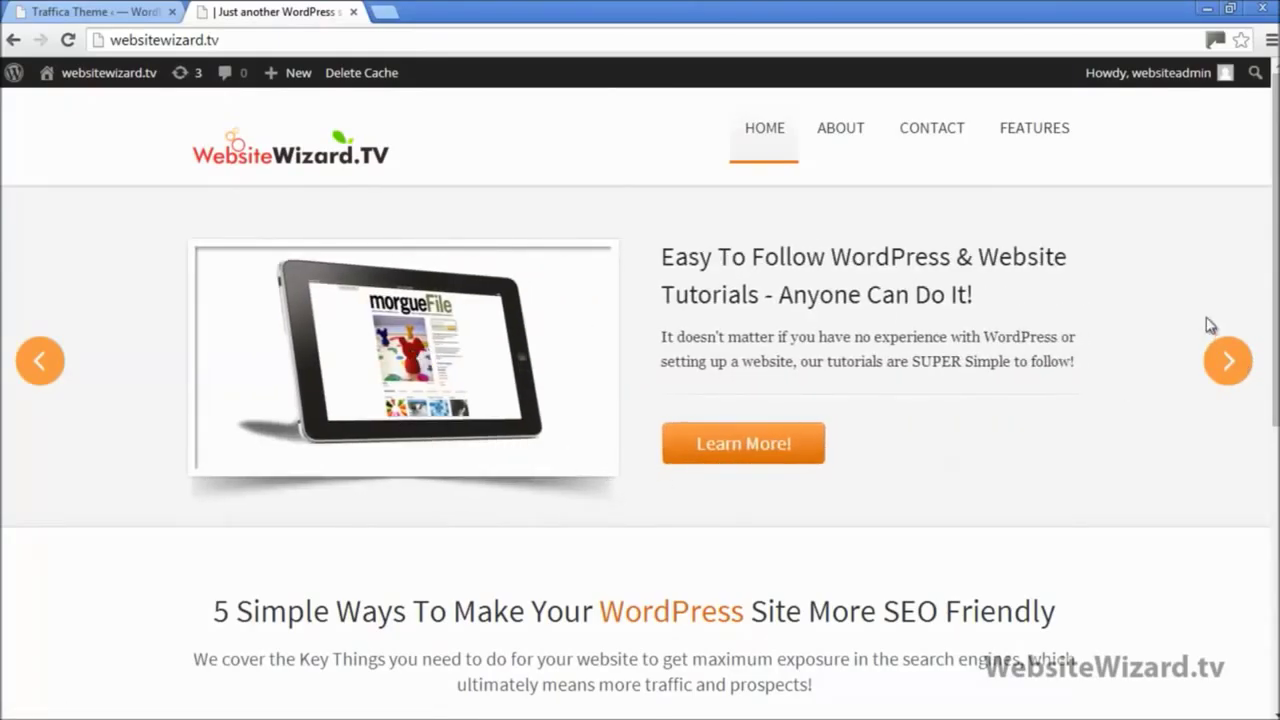
{"action": "left_click", "coordinate": [1229, 360]}
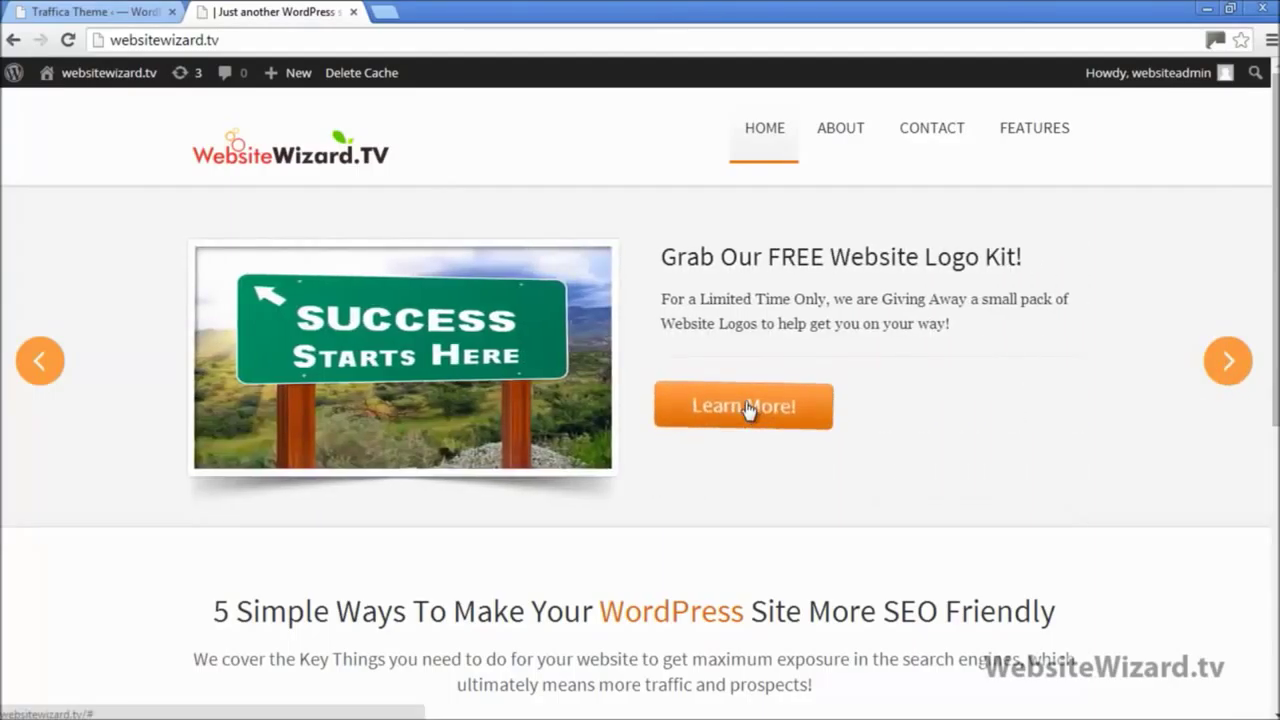
{"action": "left_click", "coordinate": [1230, 362]}
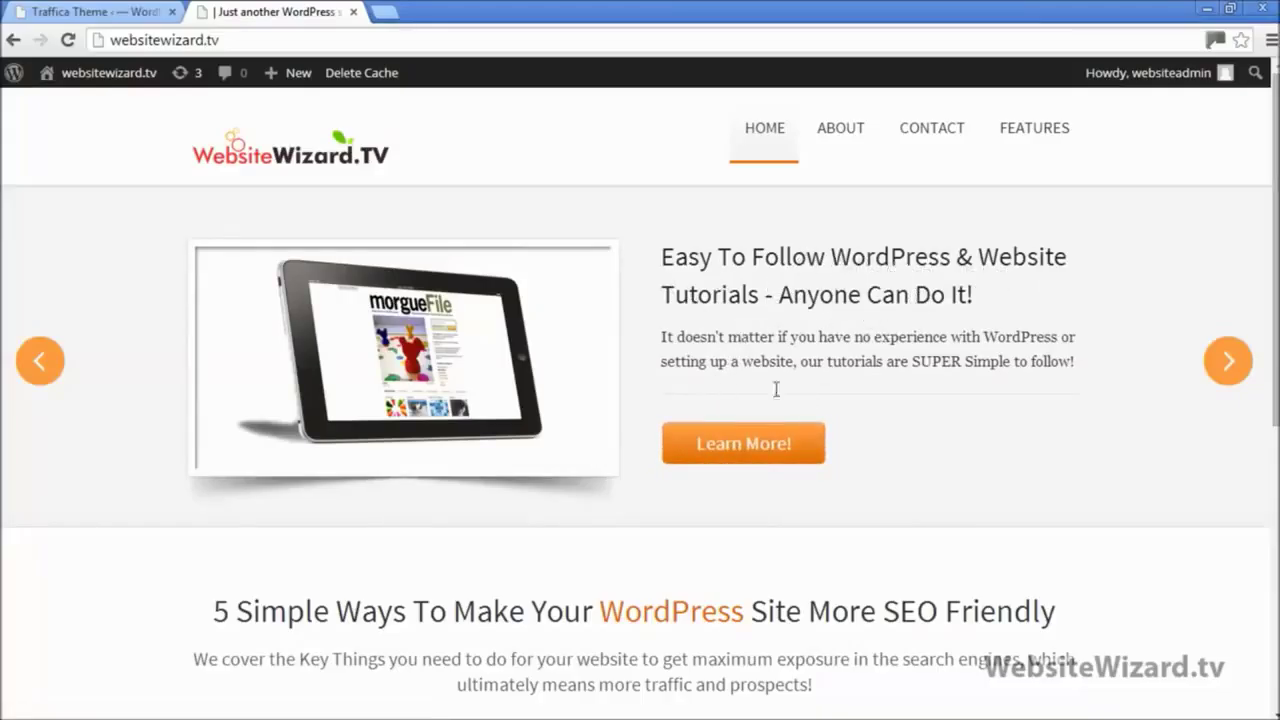
Step: Copy the WordPress Skills sub-page address from a new tab, then close that tab
{"action": "mouse_move", "coordinate": [1031, 137]}
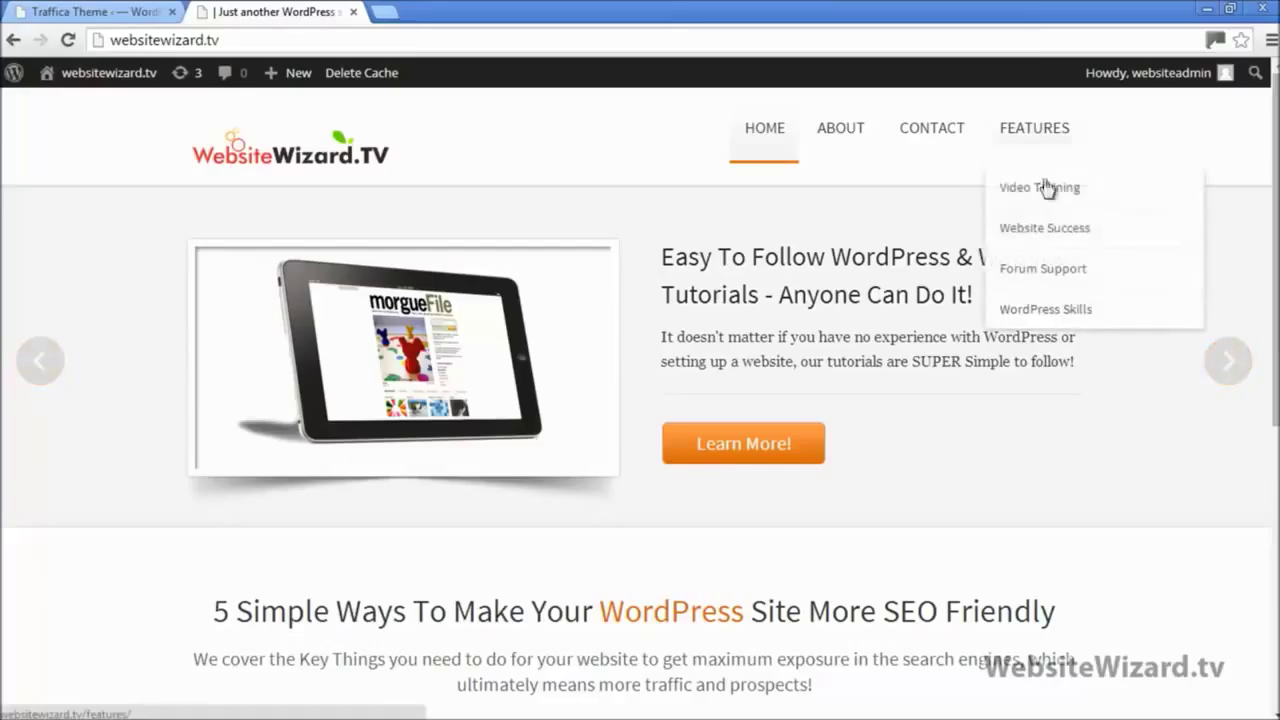
{"action": "right_click", "coordinate": [1045, 318]}
{"action": "left_click", "coordinate": [1075, 329]}
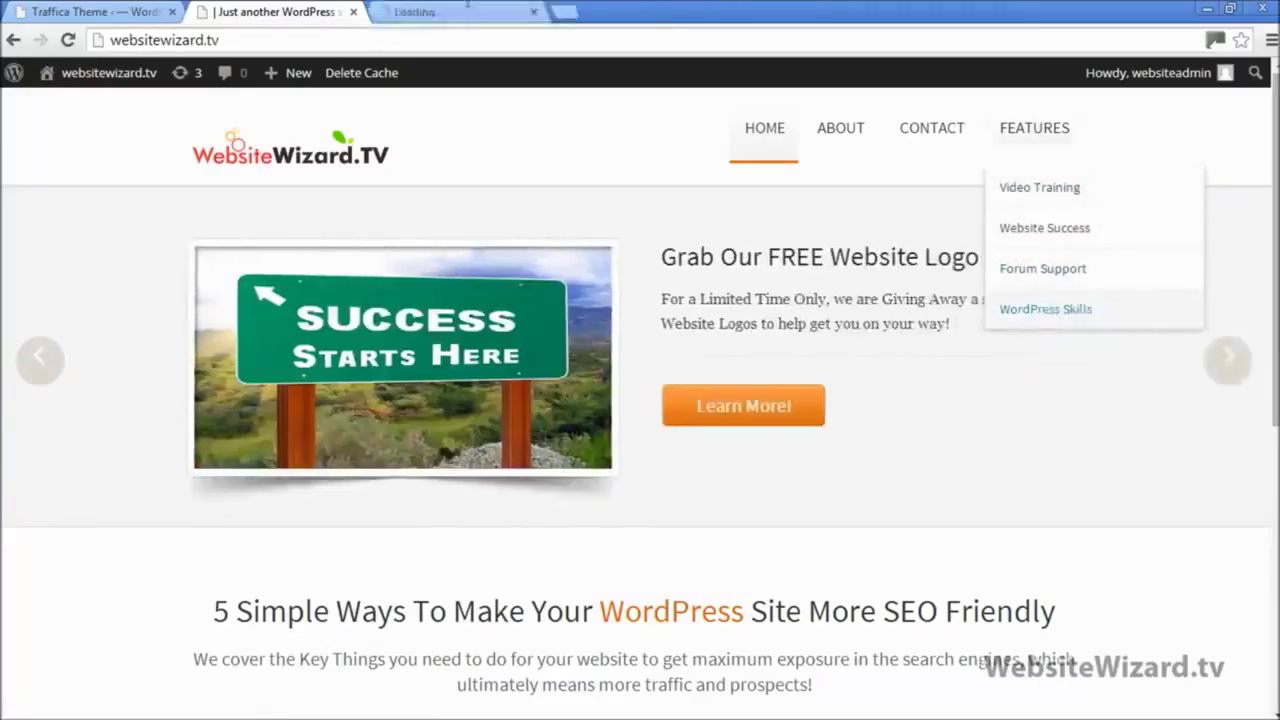
{"action": "left_click", "coordinate": [445, 8]}
{"action": "left_click", "coordinate": [366, 40]}
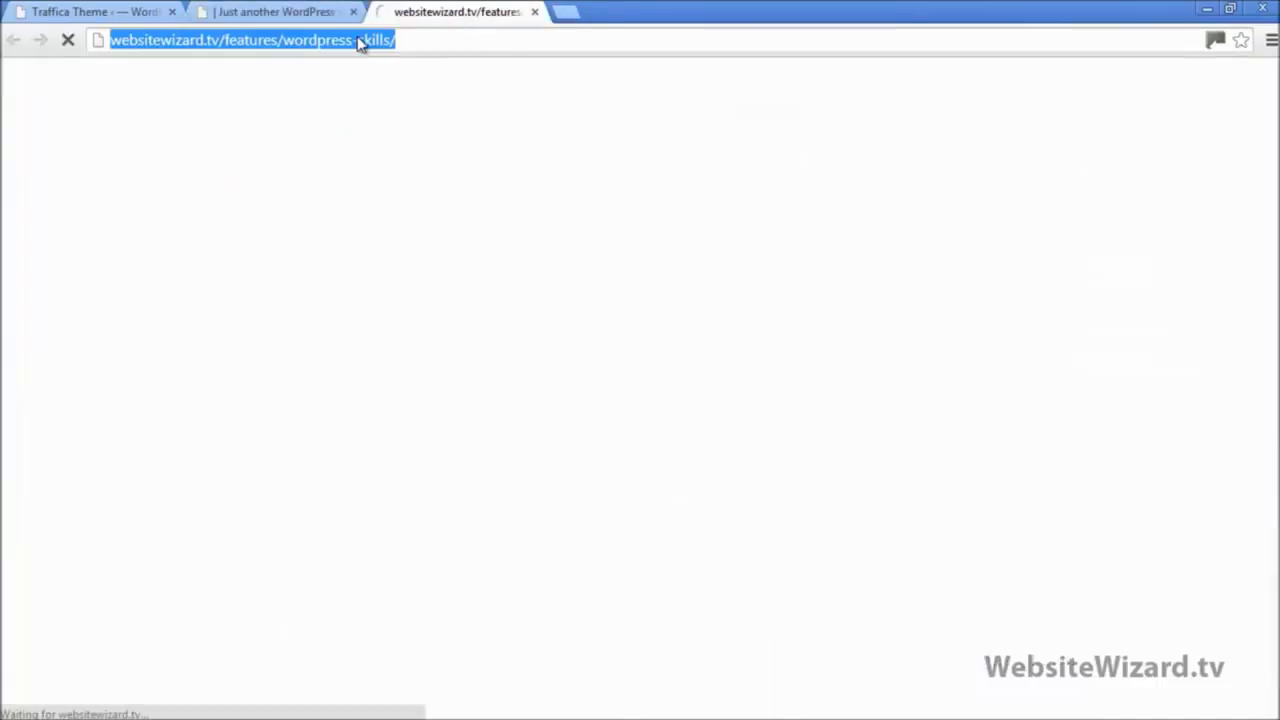
{"action": "right_click", "coordinate": [366, 45]}
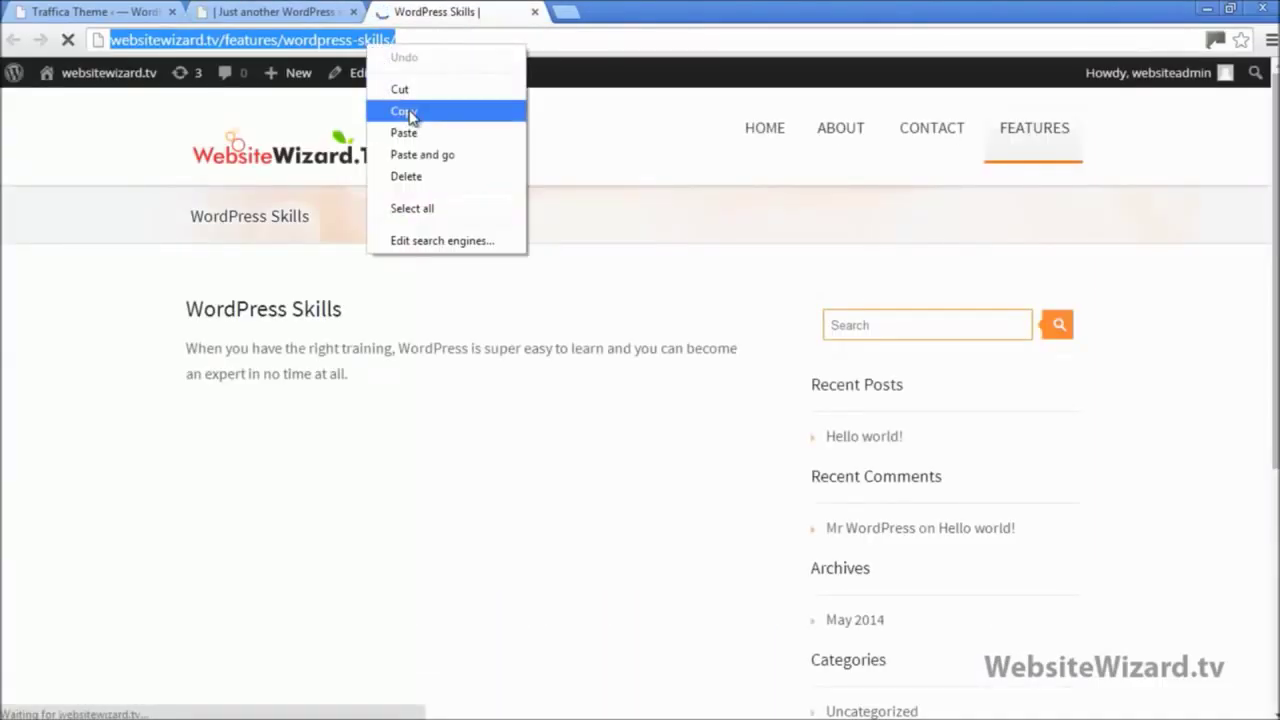
{"action": "left_click", "coordinate": [440, 111]}
{"action": "left_click", "coordinate": [535, 12]}
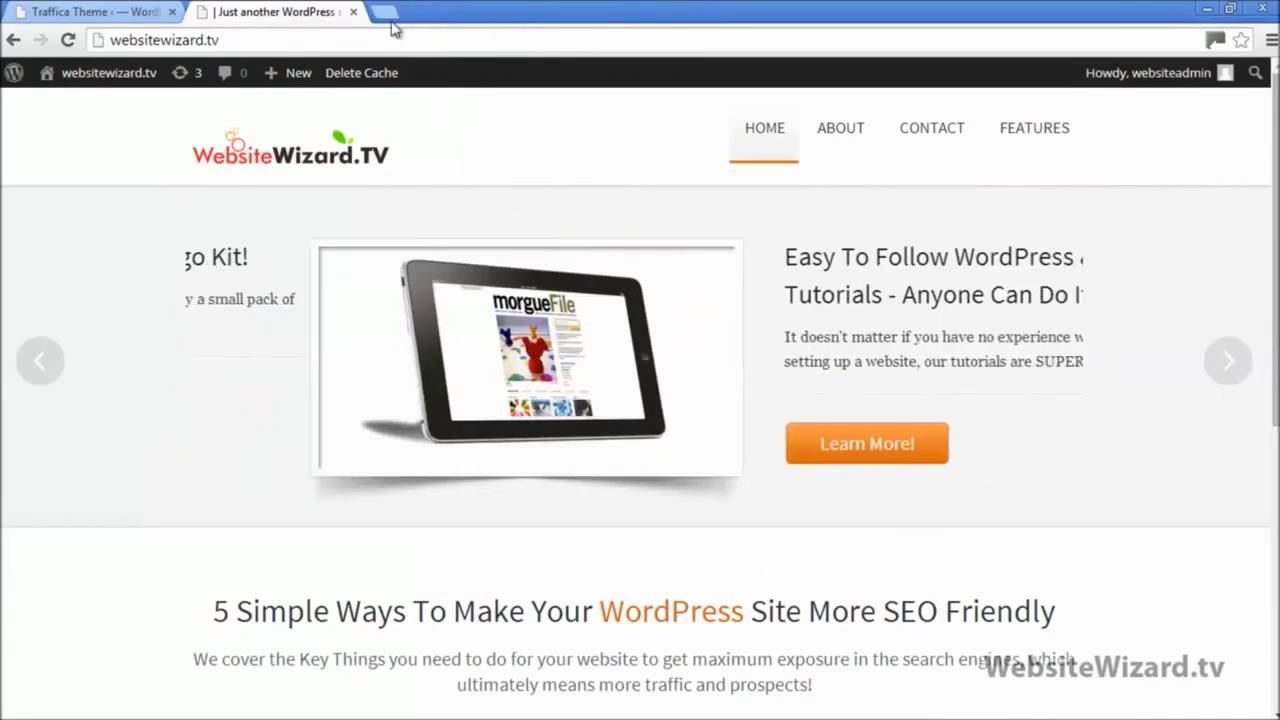
{"action": "left_click", "coordinate": [131, 12]}
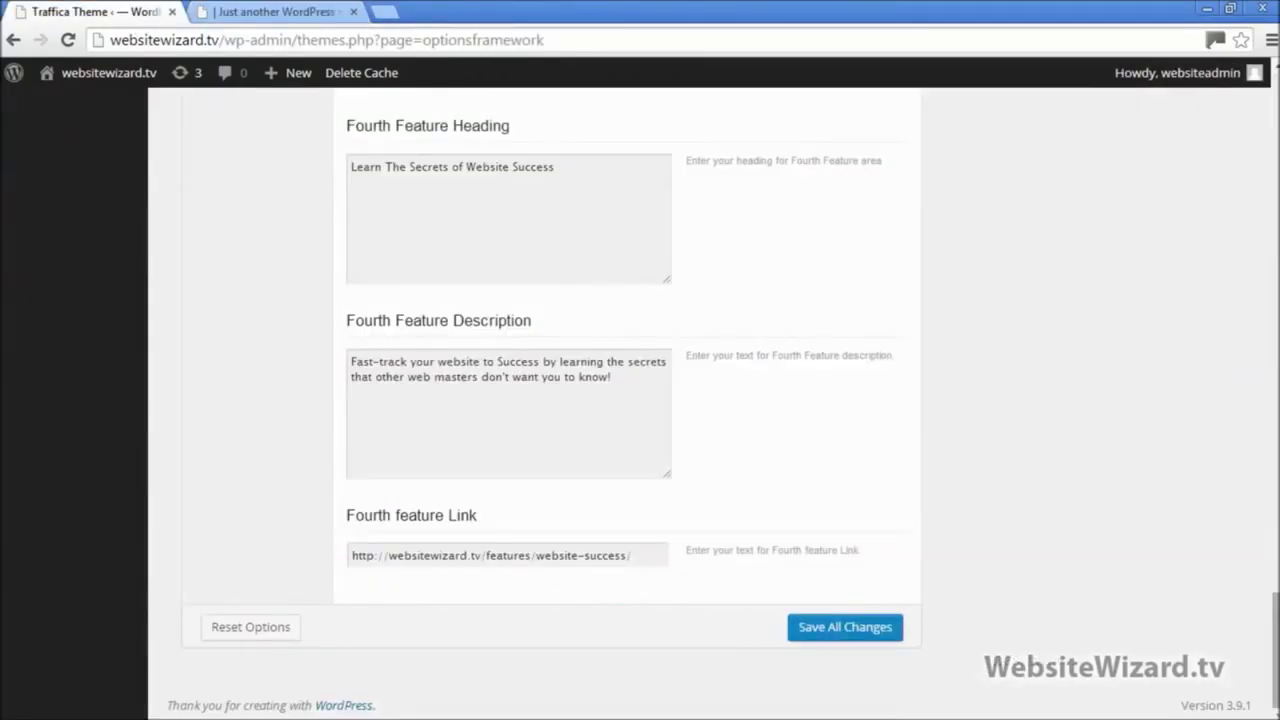
Step: Expand Slider Settings in Theme Options and select the First Slider Button Link URL field
{"action": "scroll", "coordinate": [979, 213], "scroll_direction": "up", "scroll_amount": 15}
{"action": "scroll", "coordinate": [556, 400], "scroll_direction": "up", "scroll_amount": 3}
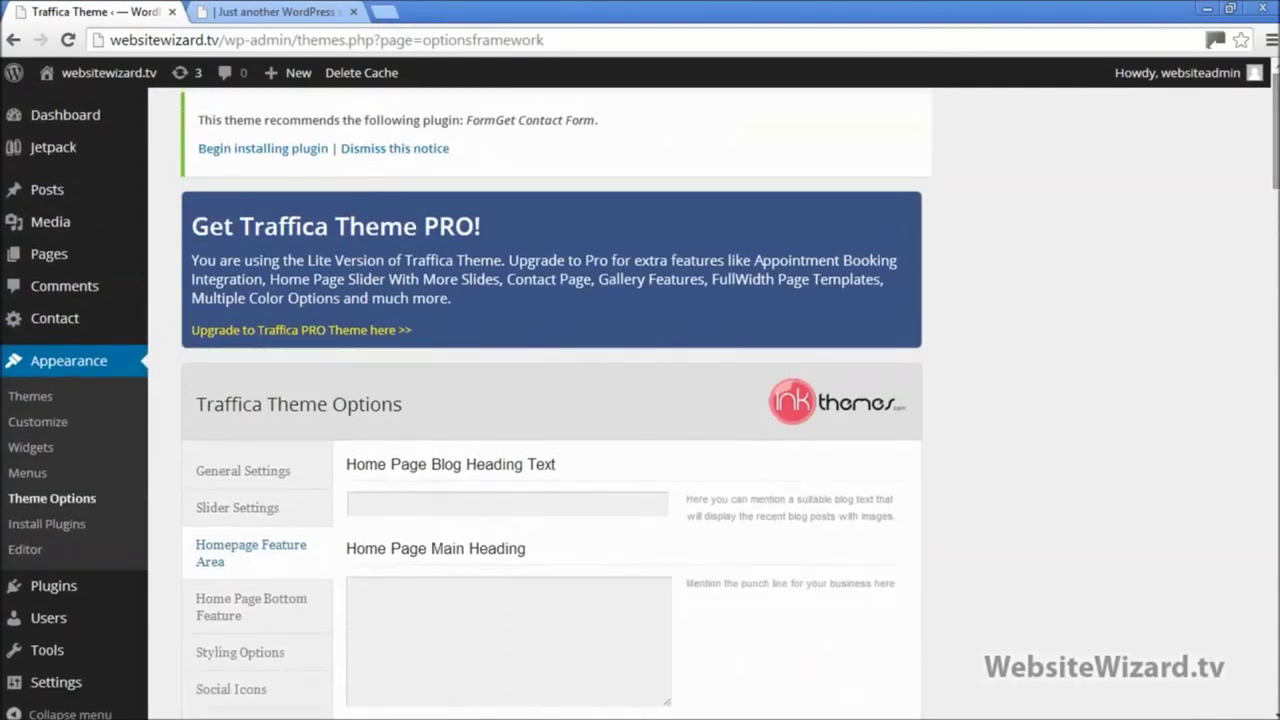
{"action": "left_click", "coordinate": [275, 516]}
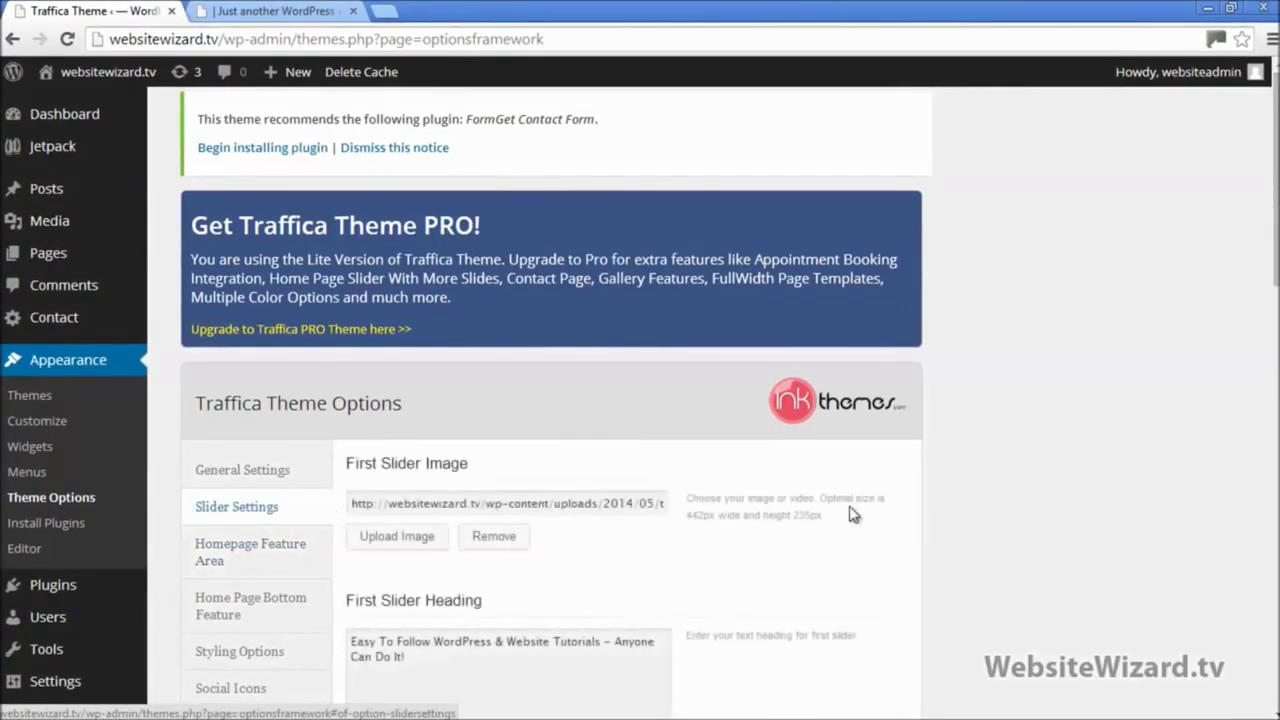
{"action": "scroll", "coordinate": [268, 401], "scroll_direction": "down", "scroll_amount": 3}
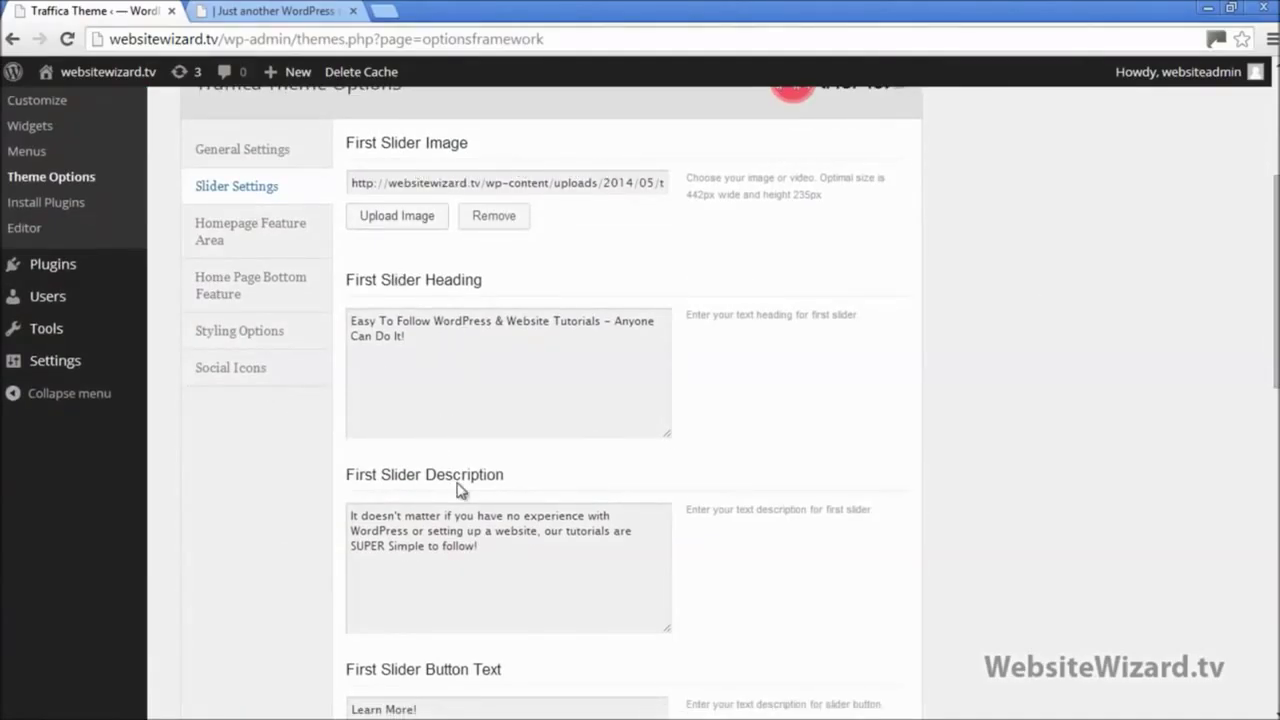
{"action": "scroll", "coordinate": [470, 495], "scroll_direction": "down", "scroll_amount": 3}
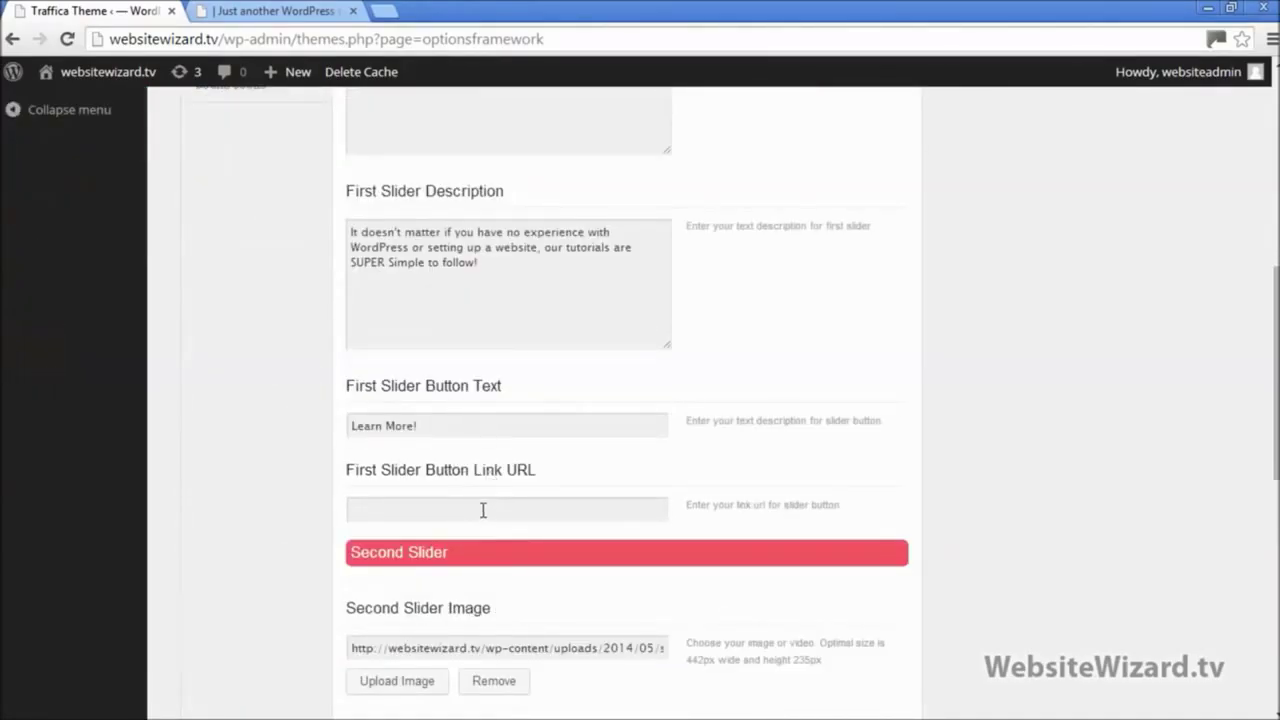
{"action": "left_click", "coordinate": [481, 508]}
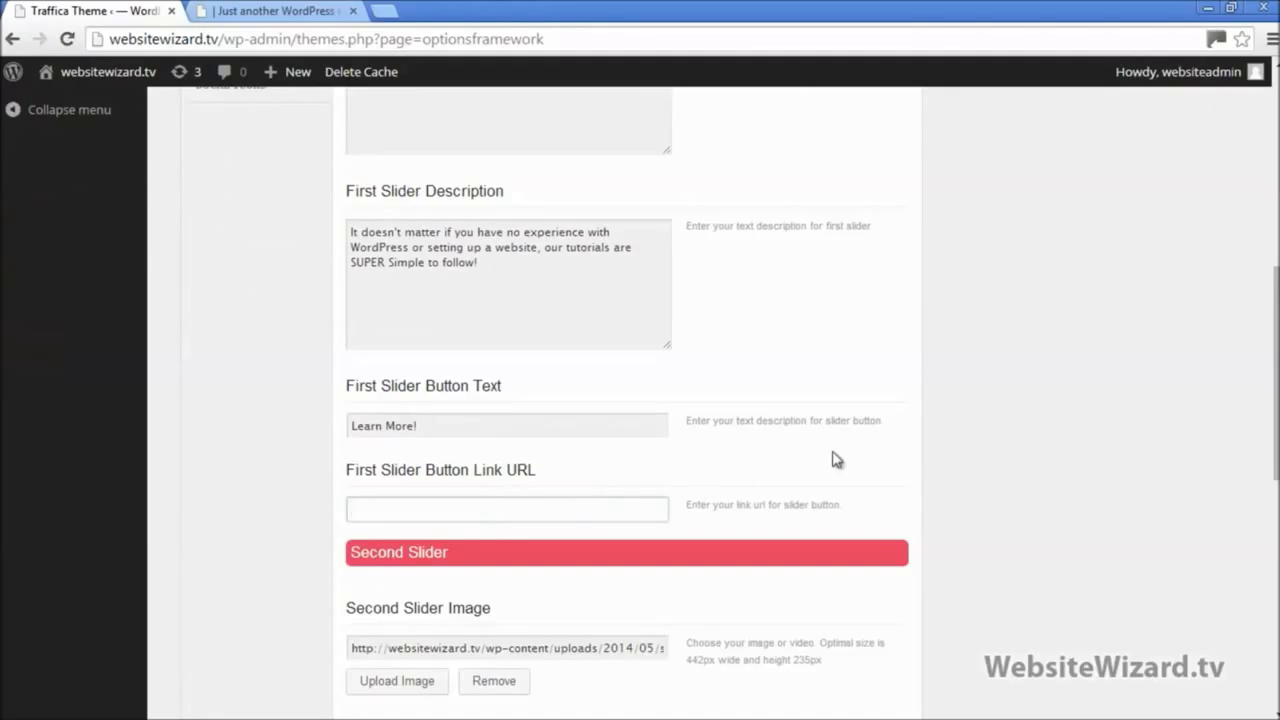
{"action": "left_click_drag", "start_coordinate": [1277, 428], "coordinate": [1277, 657]}
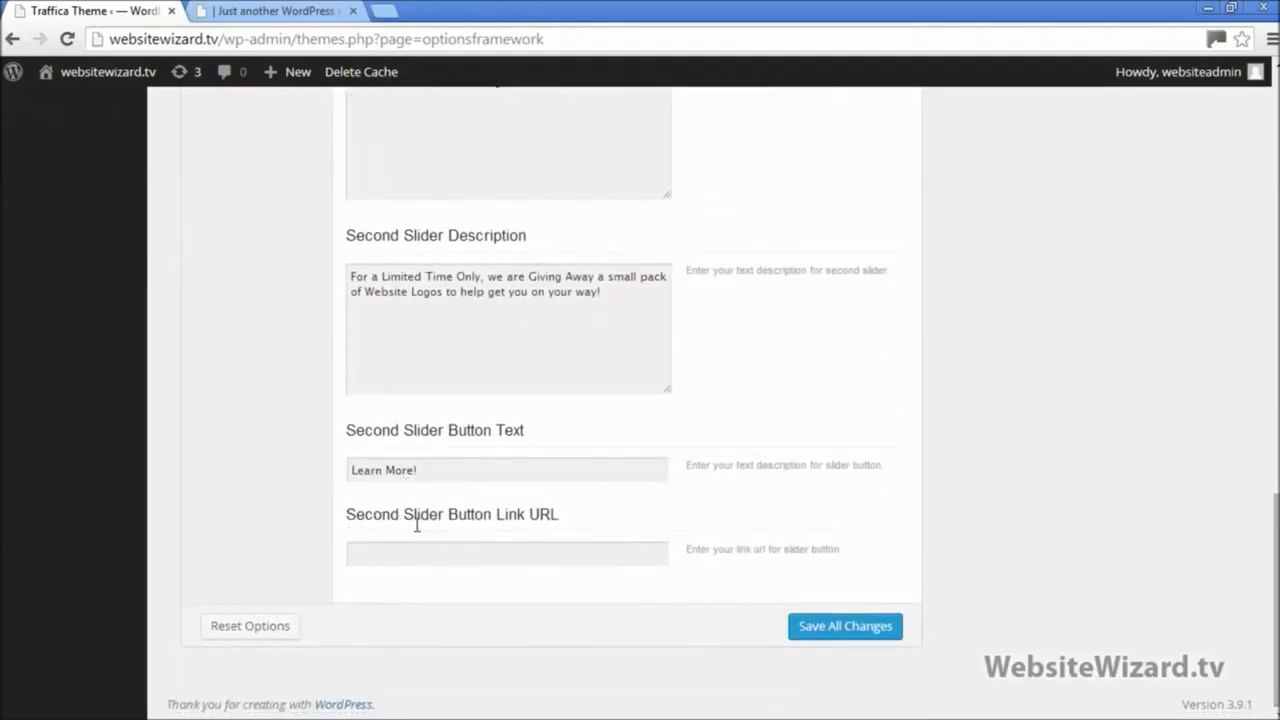
{"action": "left_click", "coordinate": [531, 552]}
{"action": "scroll", "coordinate": [546, 510], "scroll_direction": "up", "scroll_amount": 7}
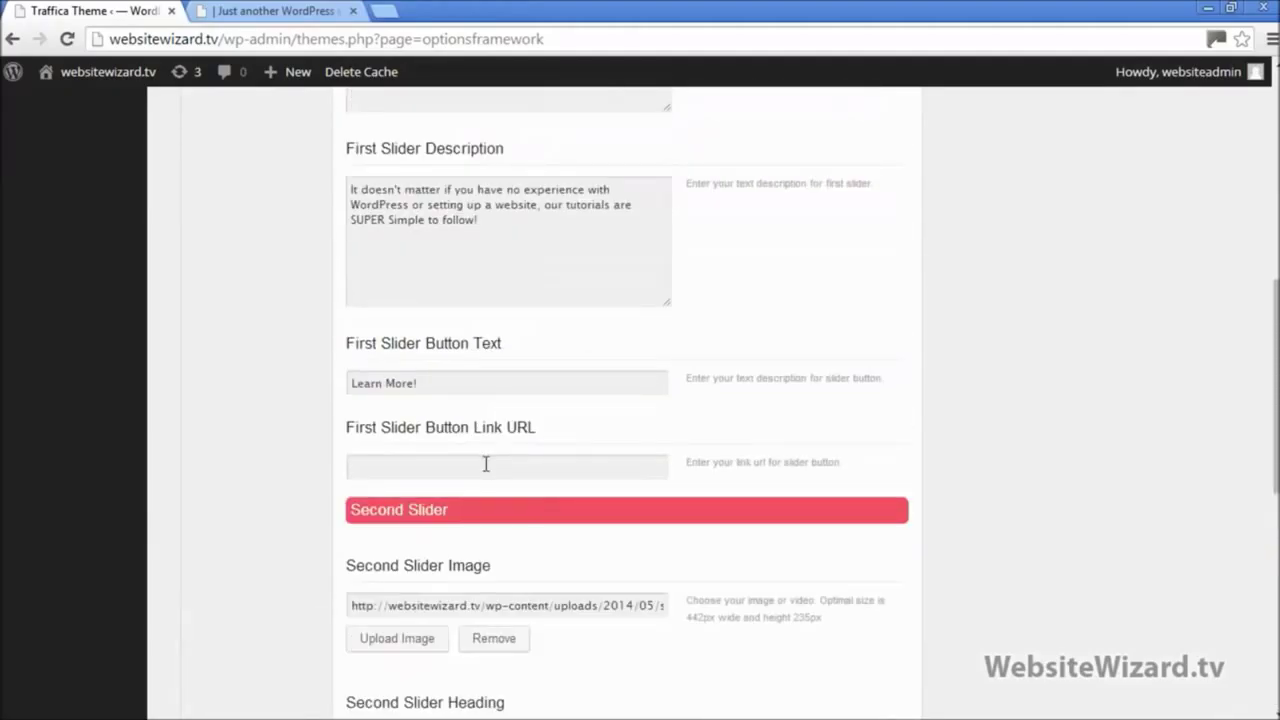
{"action": "left_click", "coordinate": [486, 464]}
{"action": "left_click", "coordinate": [268, 12]}
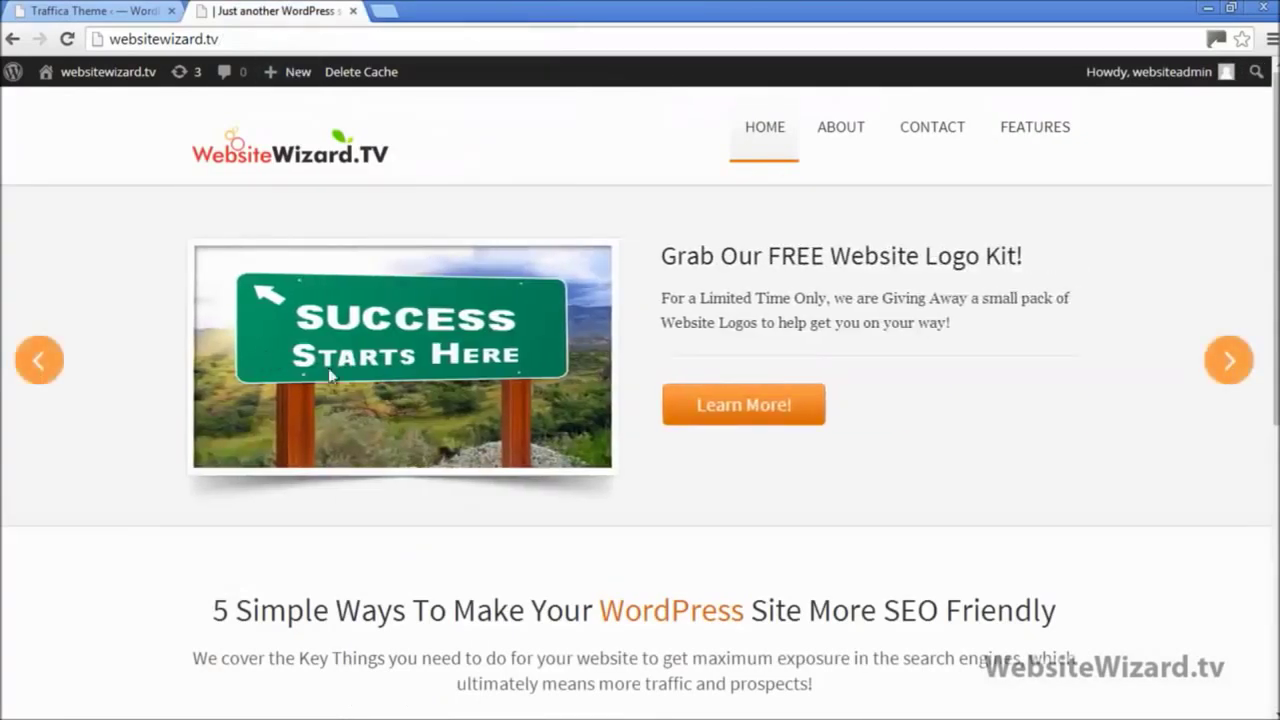
{"action": "left_click", "coordinate": [42, 357]}
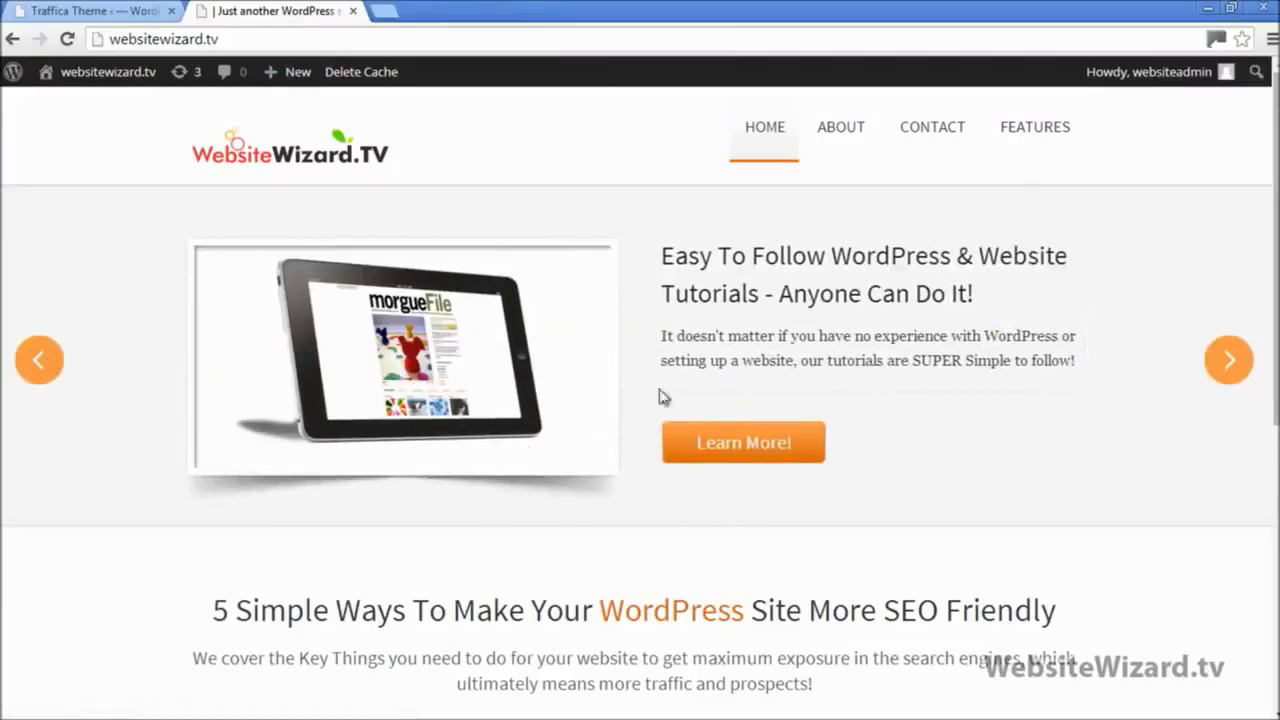
{"action": "mouse_move", "coordinate": [1035, 135]}
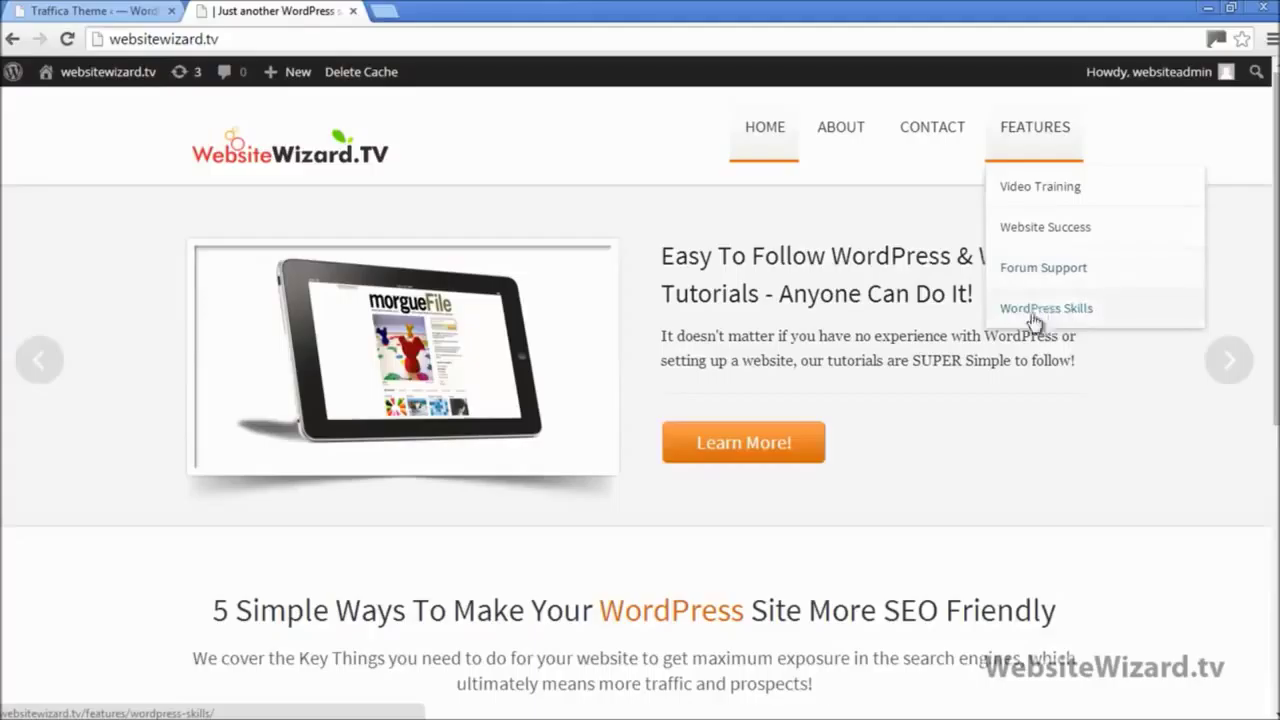
{"action": "left_click", "coordinate": [95, 11]}
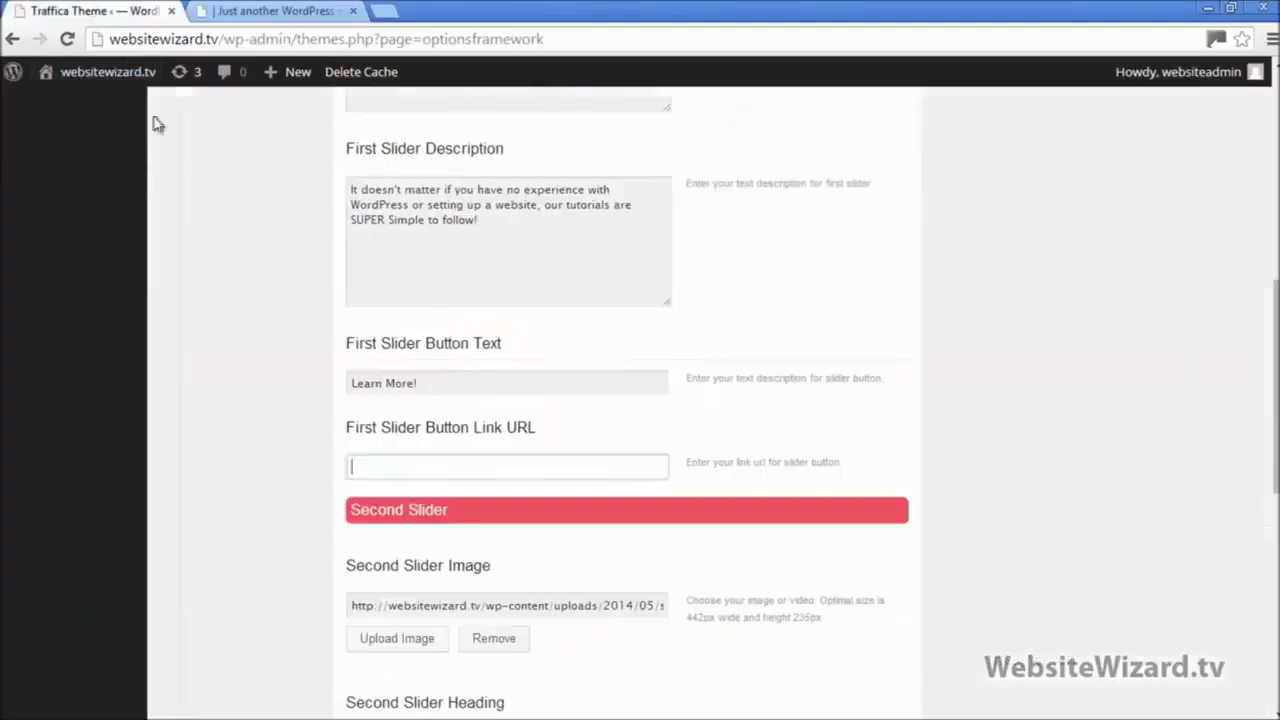
{"action": "right_click", "coordinate": [408, 467]}
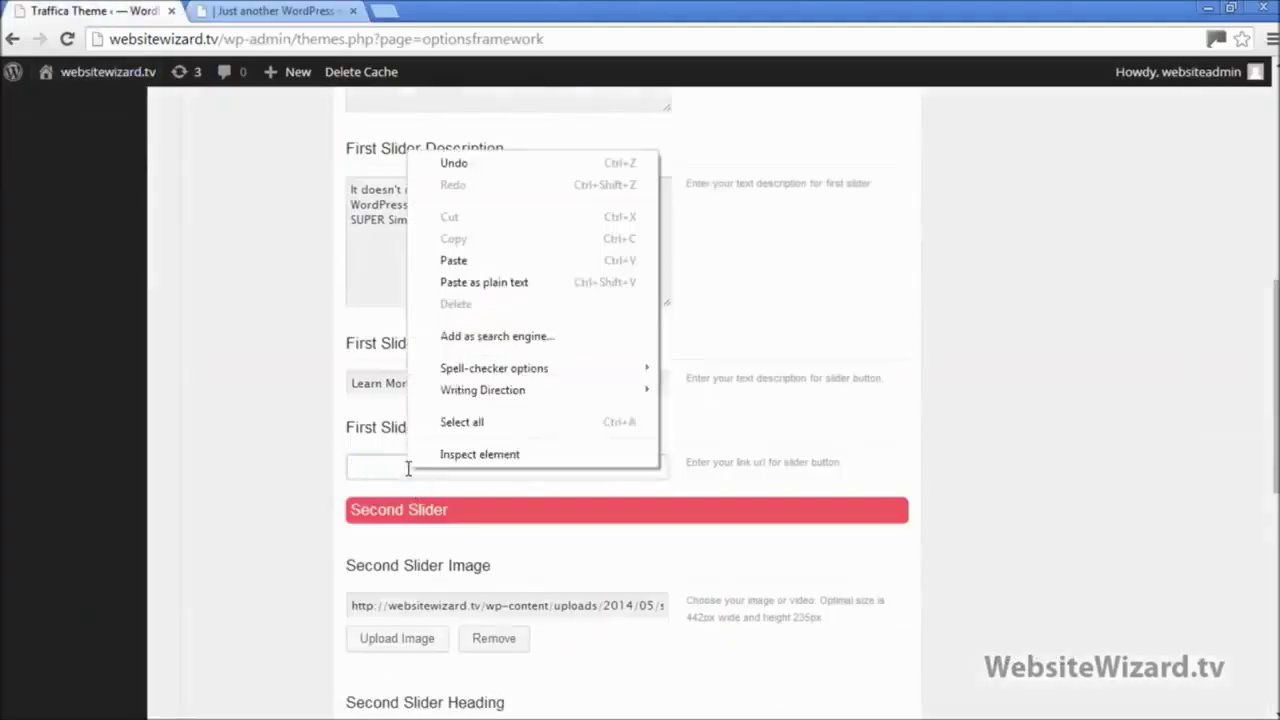
{"action": "left_click", "coordinate": [483, 262]}
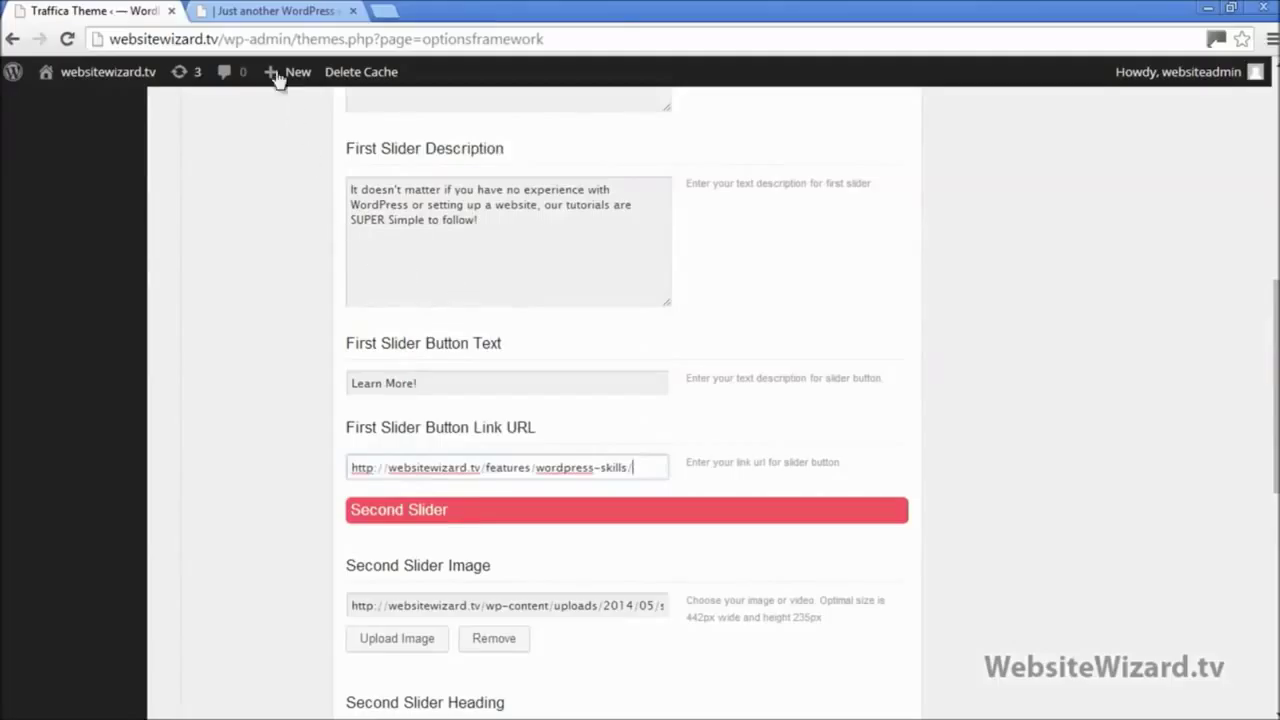
{"action": "left_click", "coordinate": [265, 11]}
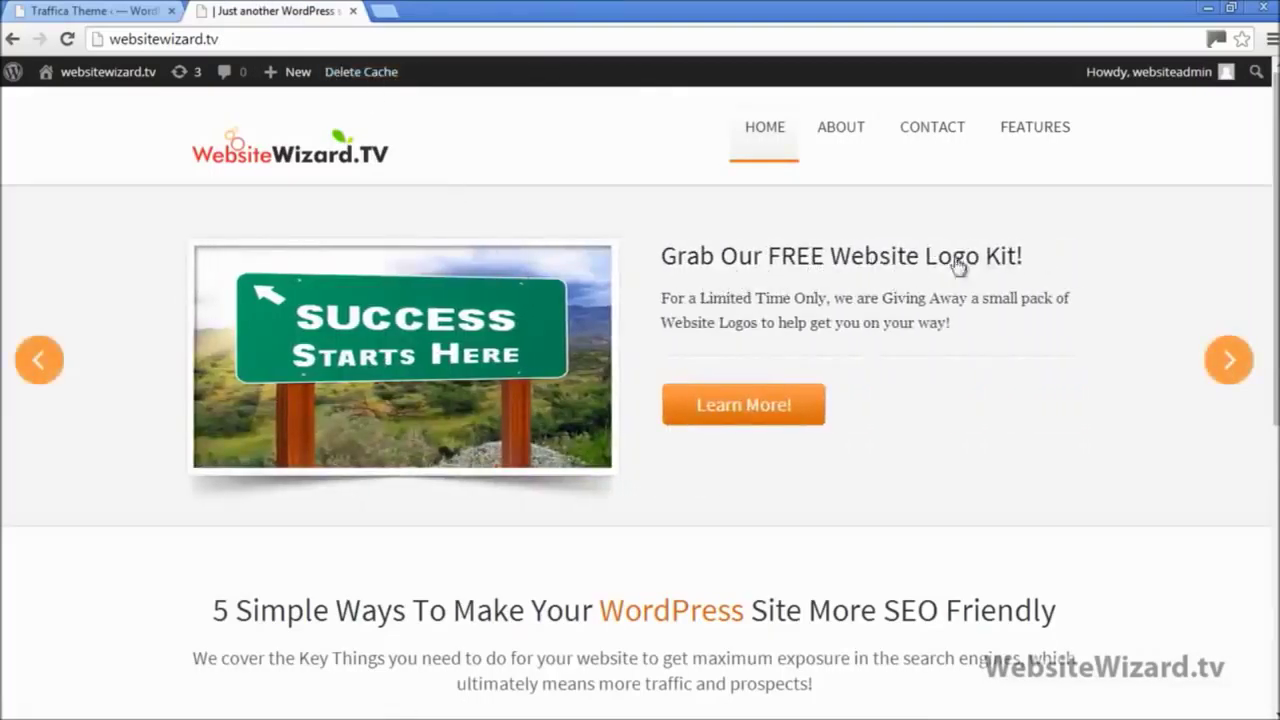
Step: Copy the Website Success sub-page address from a new tab, then close that tab
{"action": "mouse_move", "coordinate": [1035, 145]}
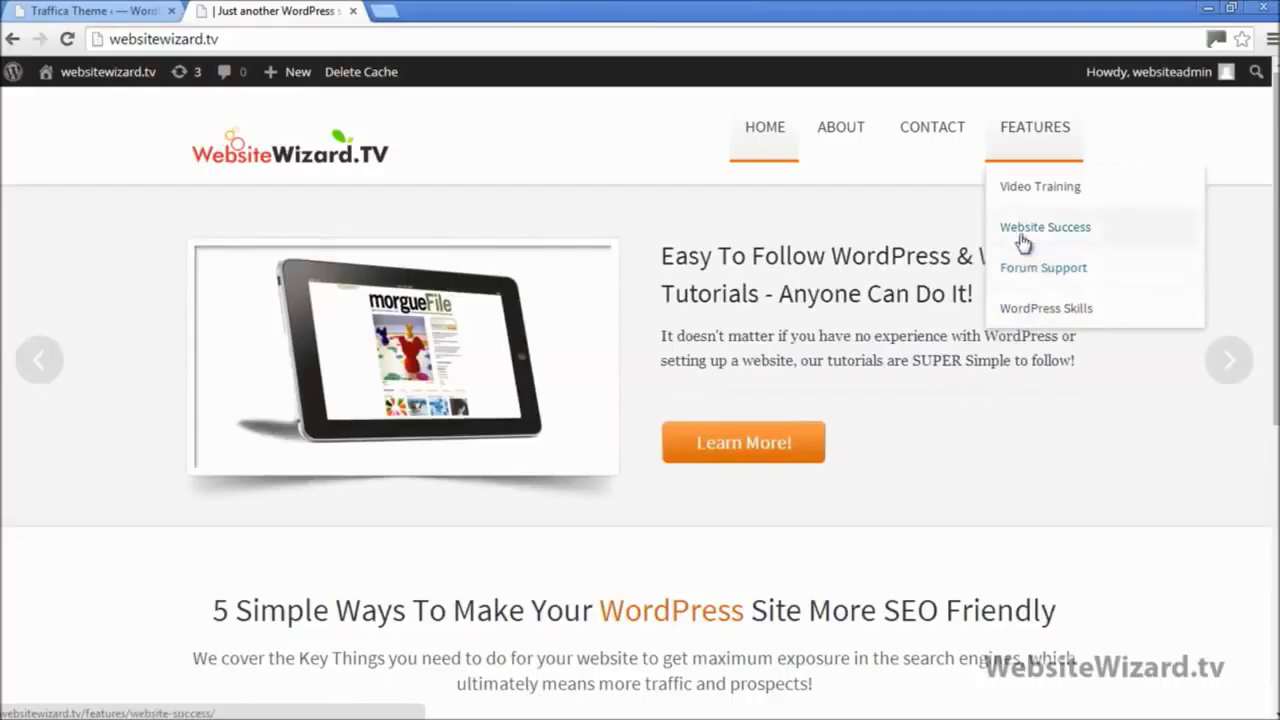
{"action": "right_click", "coordinate": [1024, 237]}
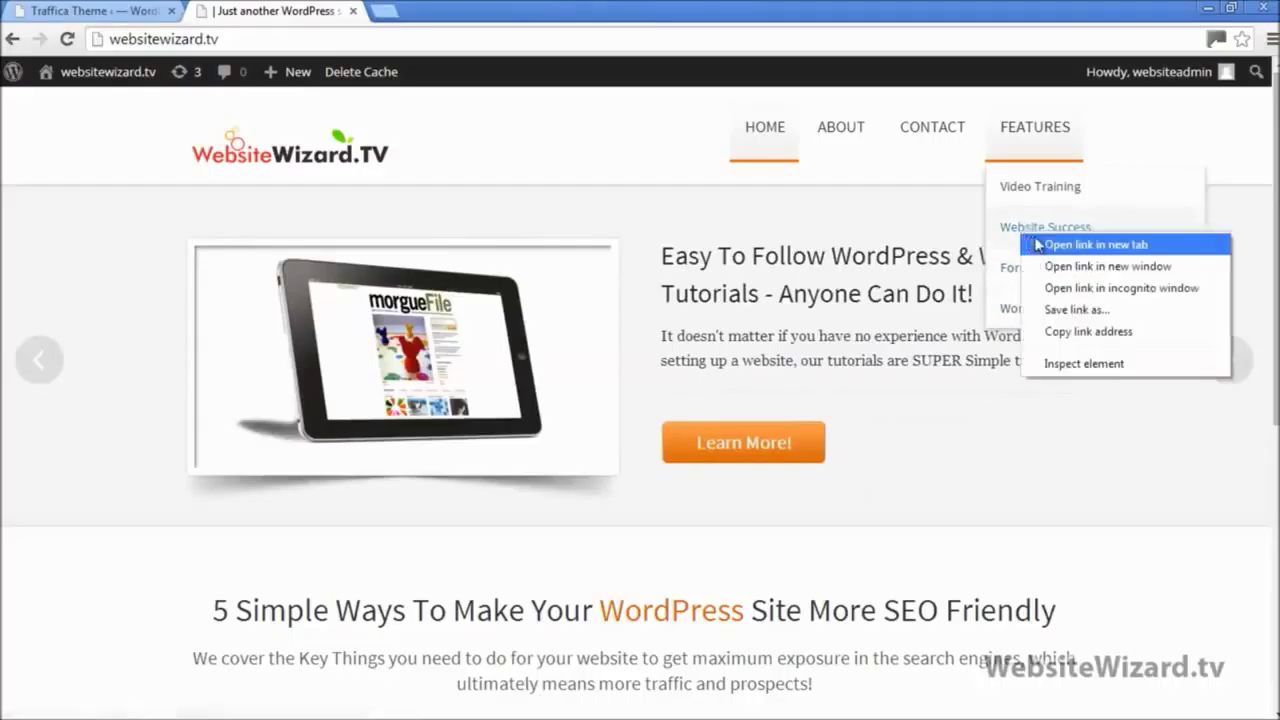
{"action": "left_click", "coordinate": [1055, 243]}
{"action": "left_click", "coordinate": [382, 12]}
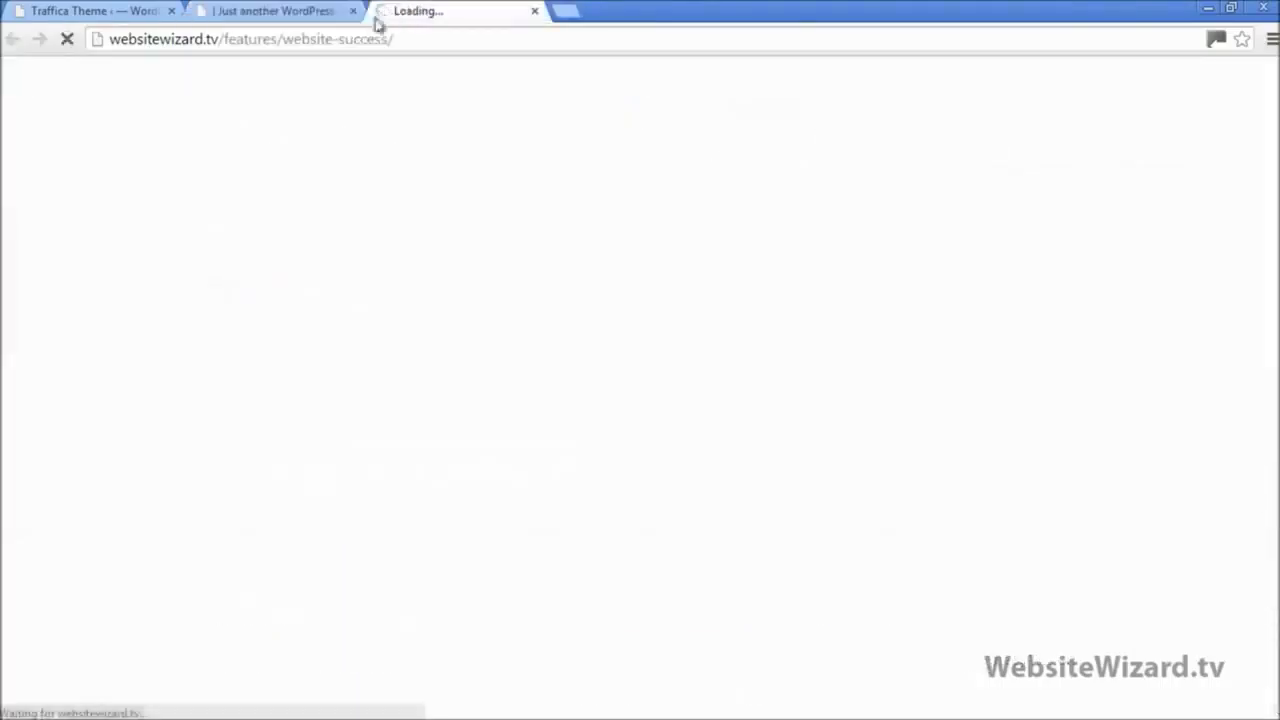
{"action": "right_click", "coordinate": [365, 38]}
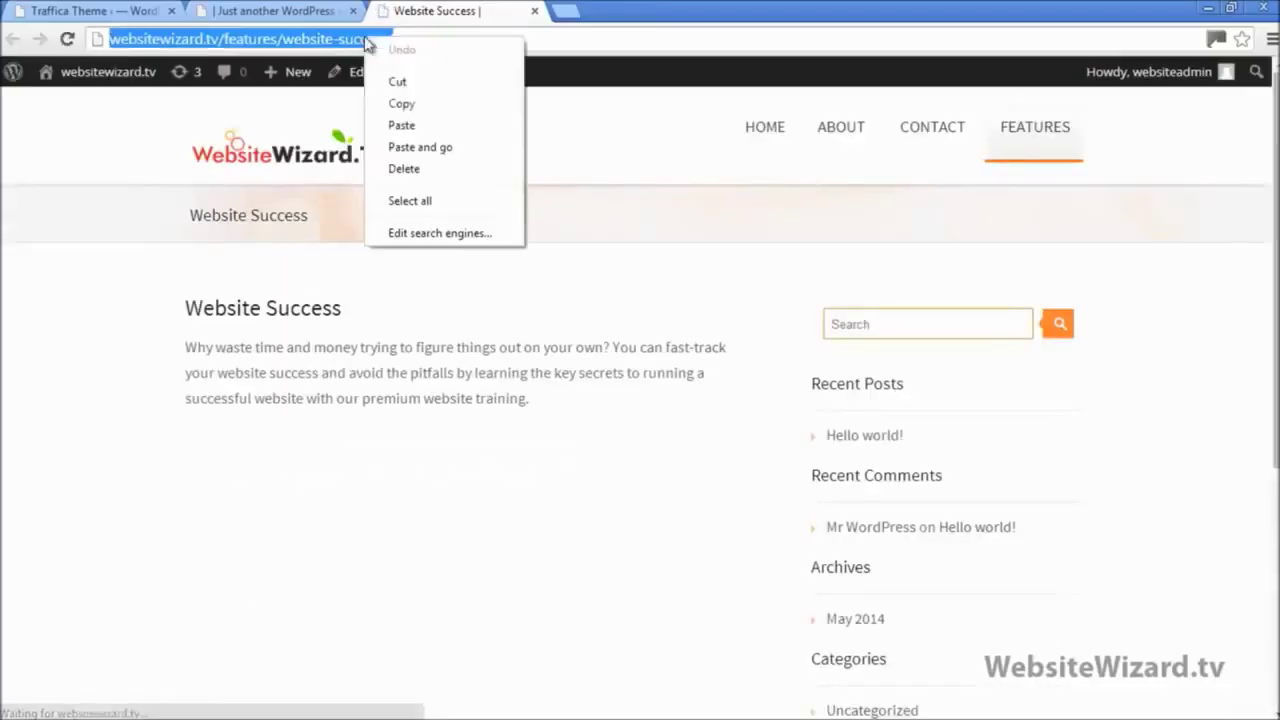
{"action": "left_click", "coordinate": [412, 104]}
{"action": "left_click", "coordinate": [534, 13]}
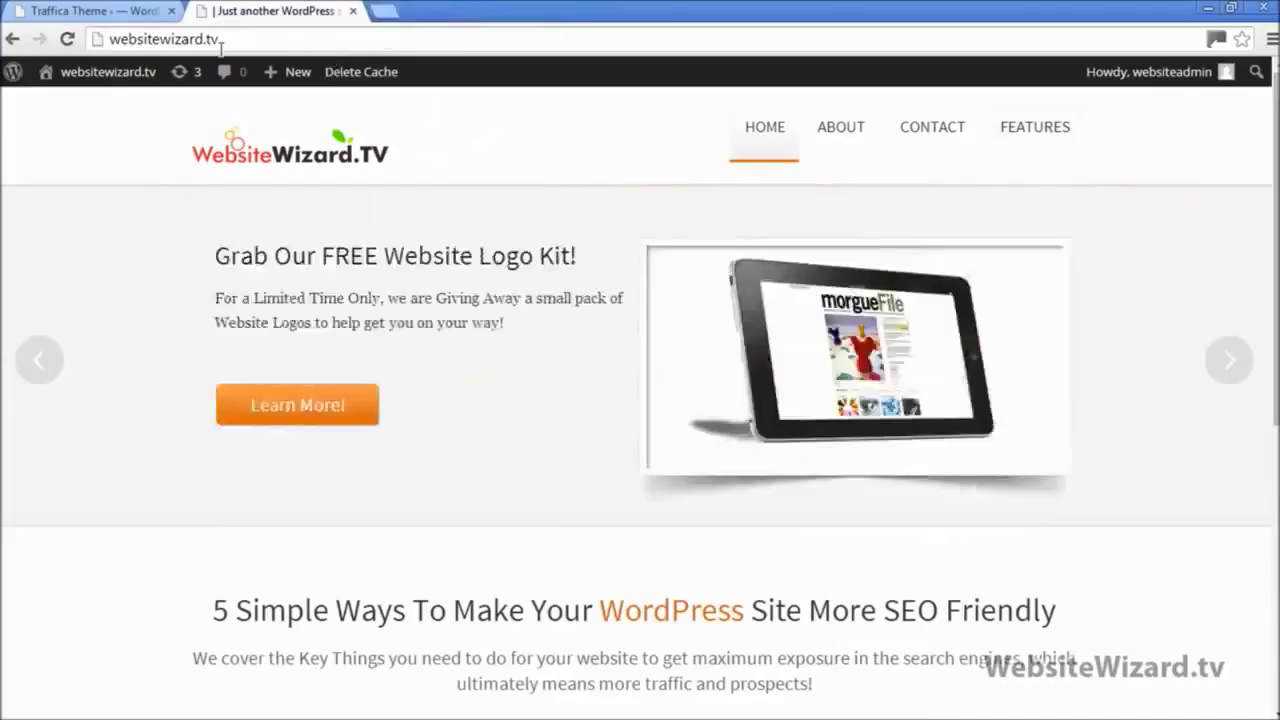
{"action": "left_click", "coordinate": [104, 12]}
Step: Paste the address into the Second Slider Button Link URL field and save all changes
{"action": "scroll", "coordinate": [1018, 338], "scroll_direction": "down", "scroll_amount": 7}
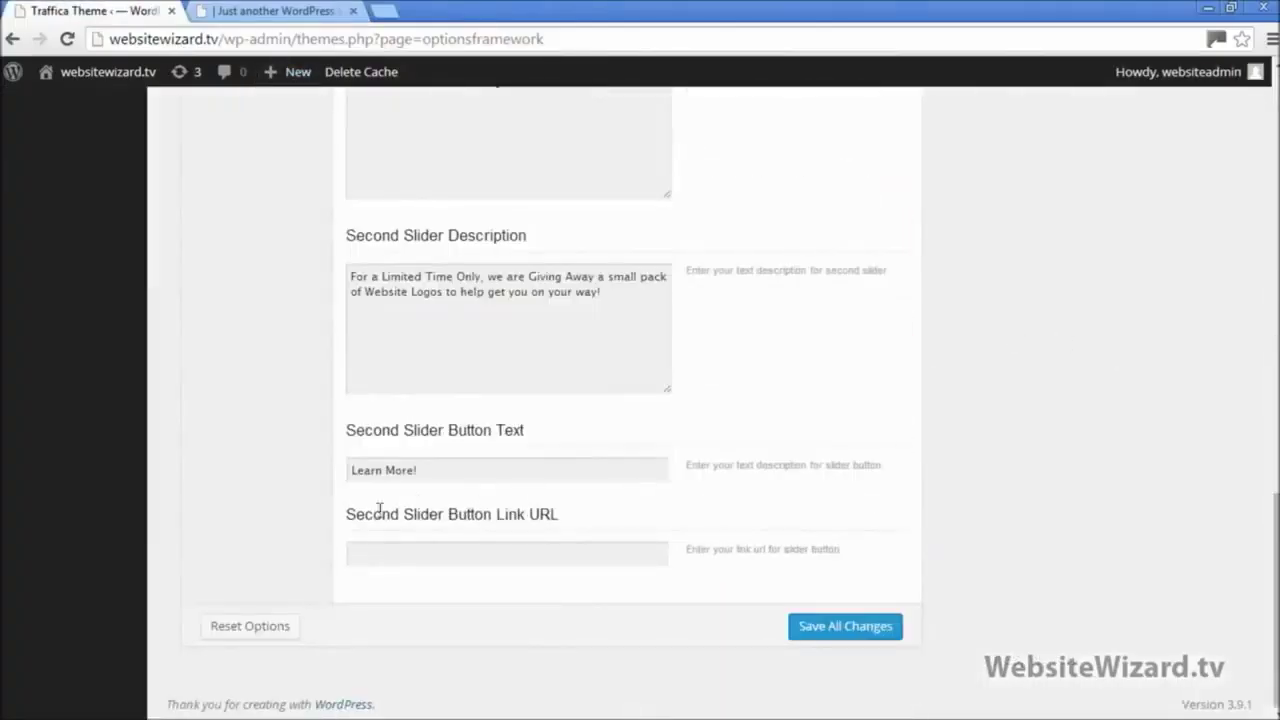
{"action": "left_click_drag", "start_coordinate": [348, 522], "coordinate": [557, 537]}
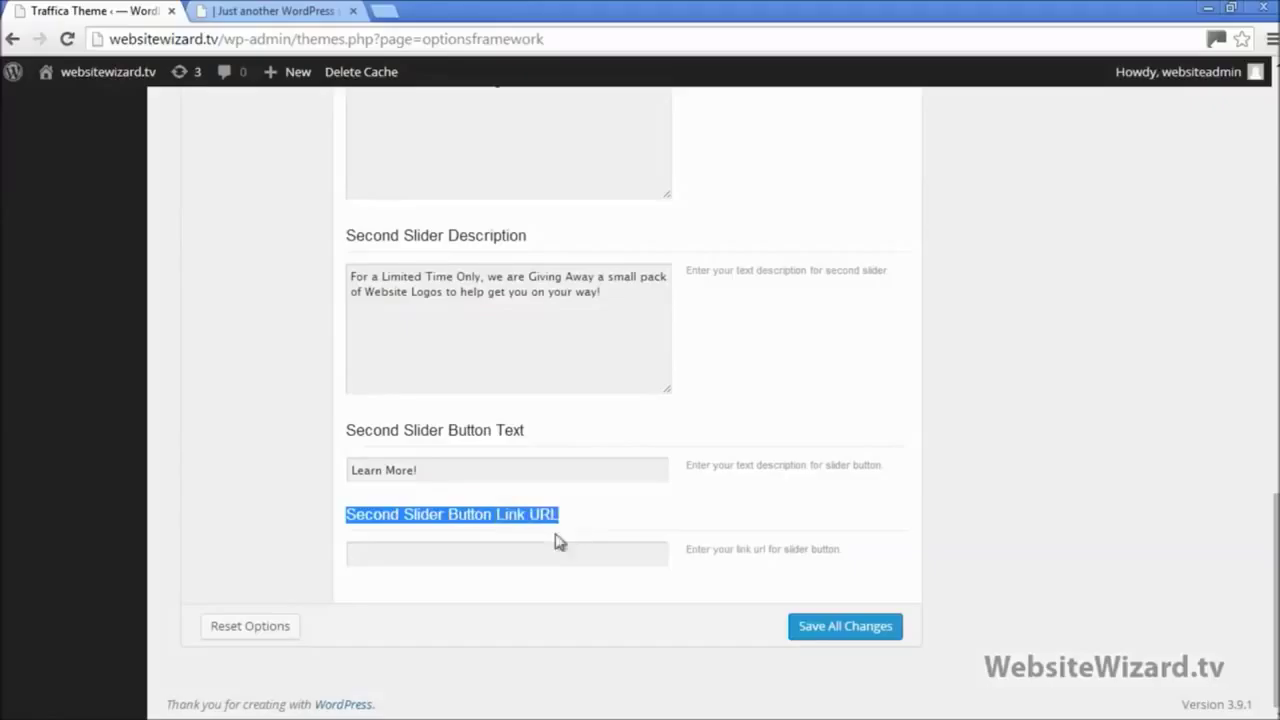
{"action": "left_click", "coordinate": [543, 551]}
{"action": "right_click", "coordinate": [547, 546]}
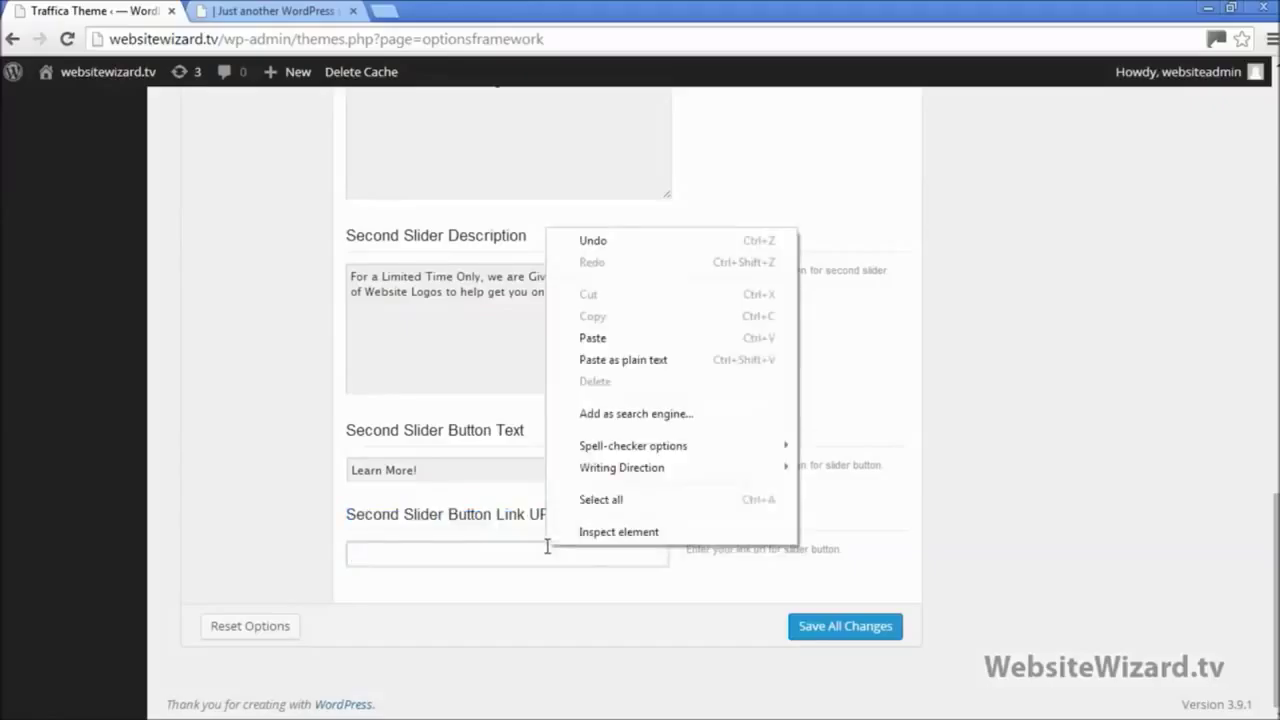
{"action": "left_click", "coordinate": [598, 338]}
{"action": "left_click", "coordinate": [848, 632]}
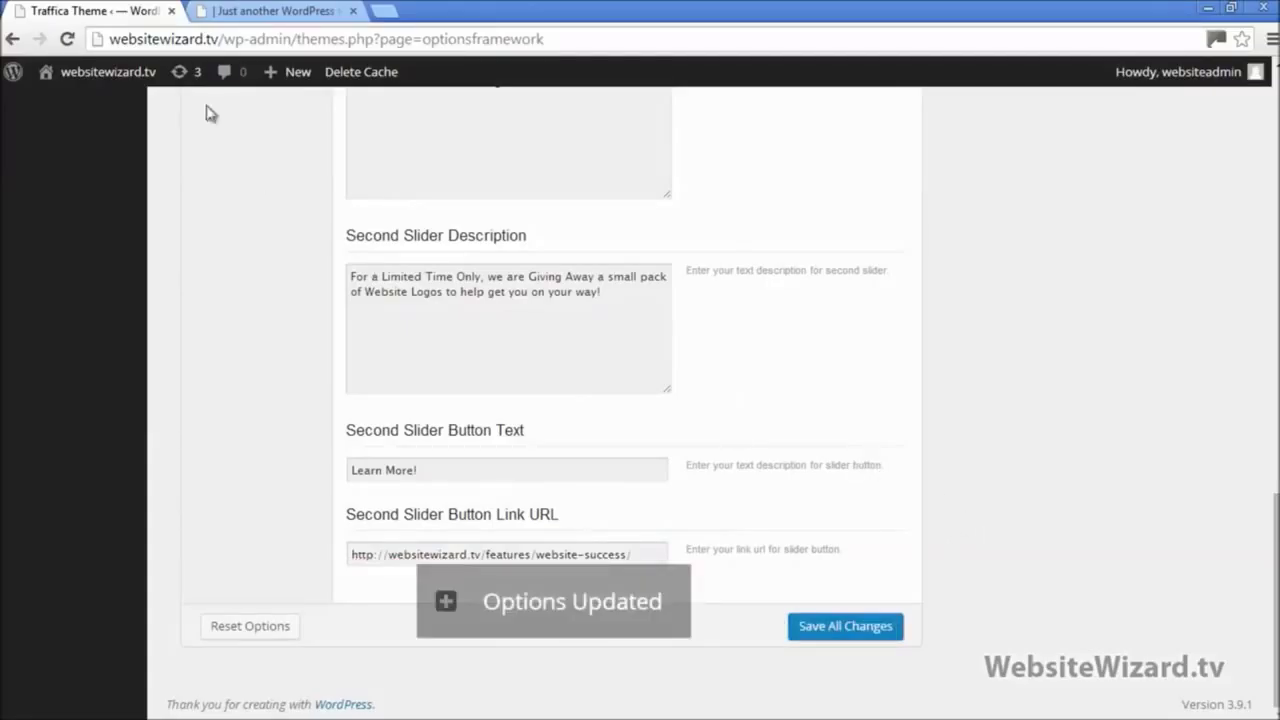
{"action": "left_click", "coordinate": [225, 10]}
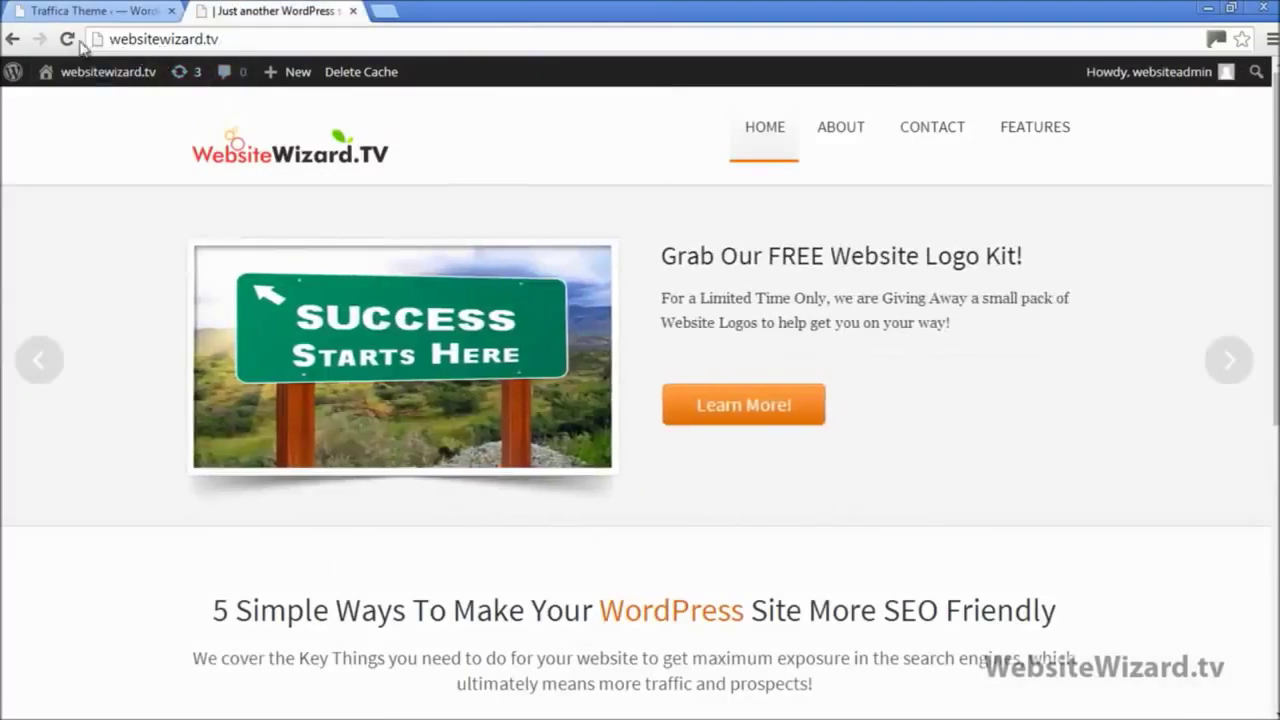
Step: Reload the live homepage and confirm the first slide's button opens the WordPress Skills page
{"action": "left_click", "coordinate": [68, 40]}
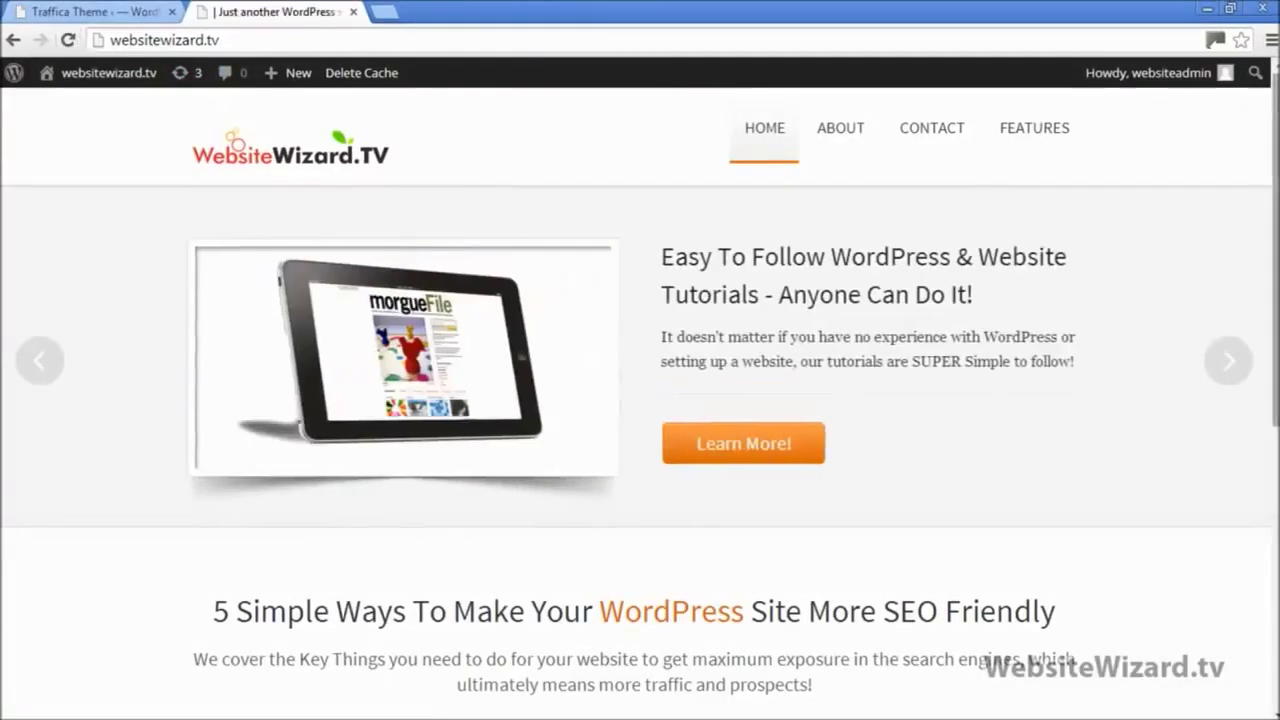
{"action": "left_click", "coordinate": [737, 450]}
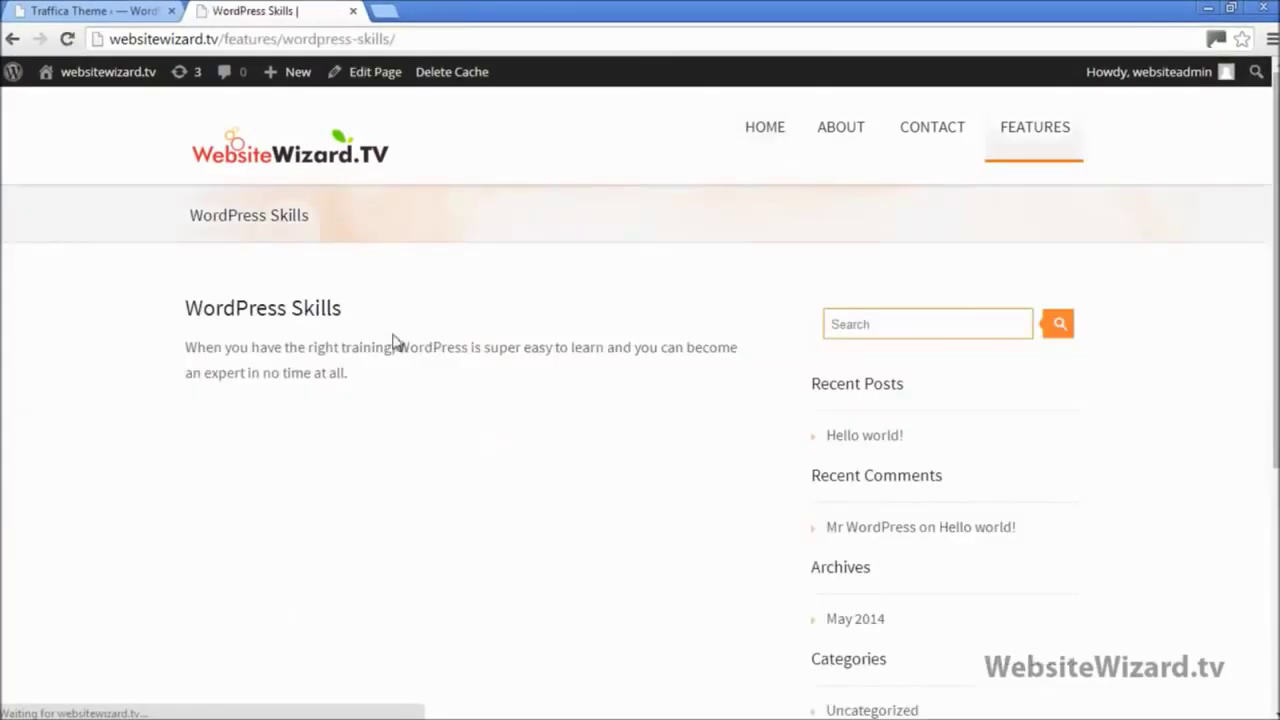
{"action": "left_click_drag", "start_coordinate": [186, 310], "coordinate": [384, 369]}
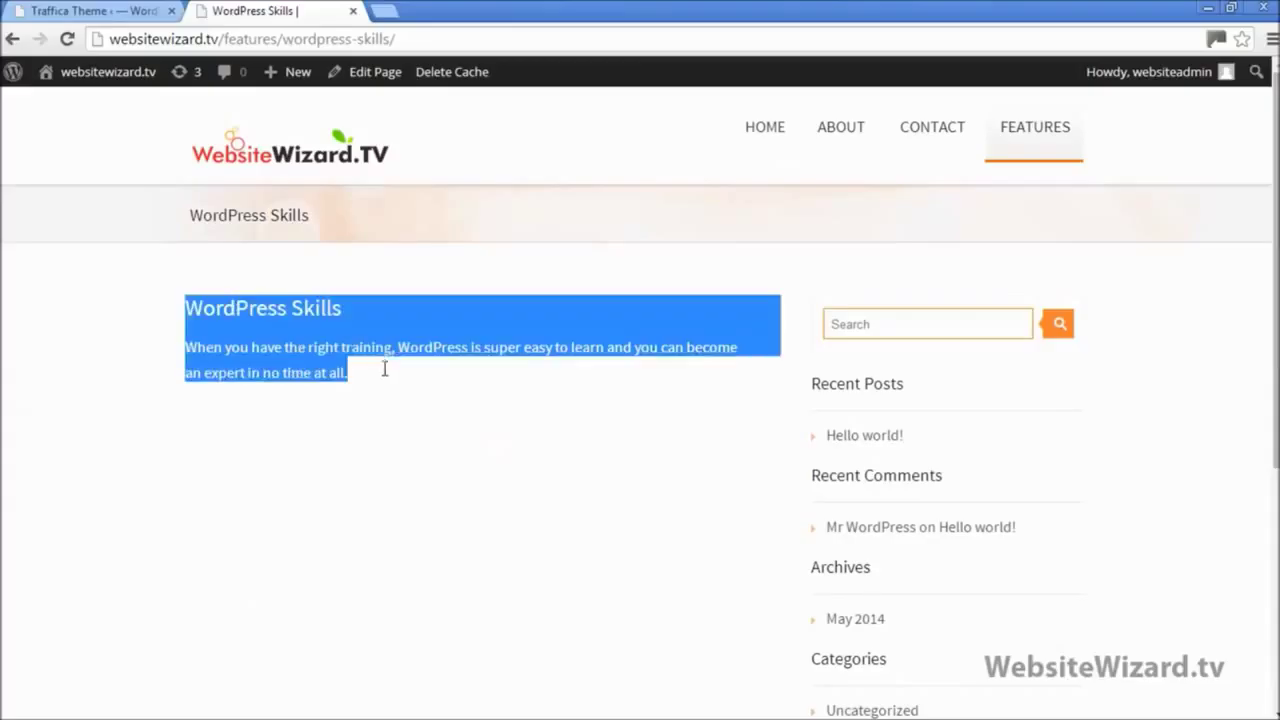
{"action": "left_click", "coordinate": [289, 158]}
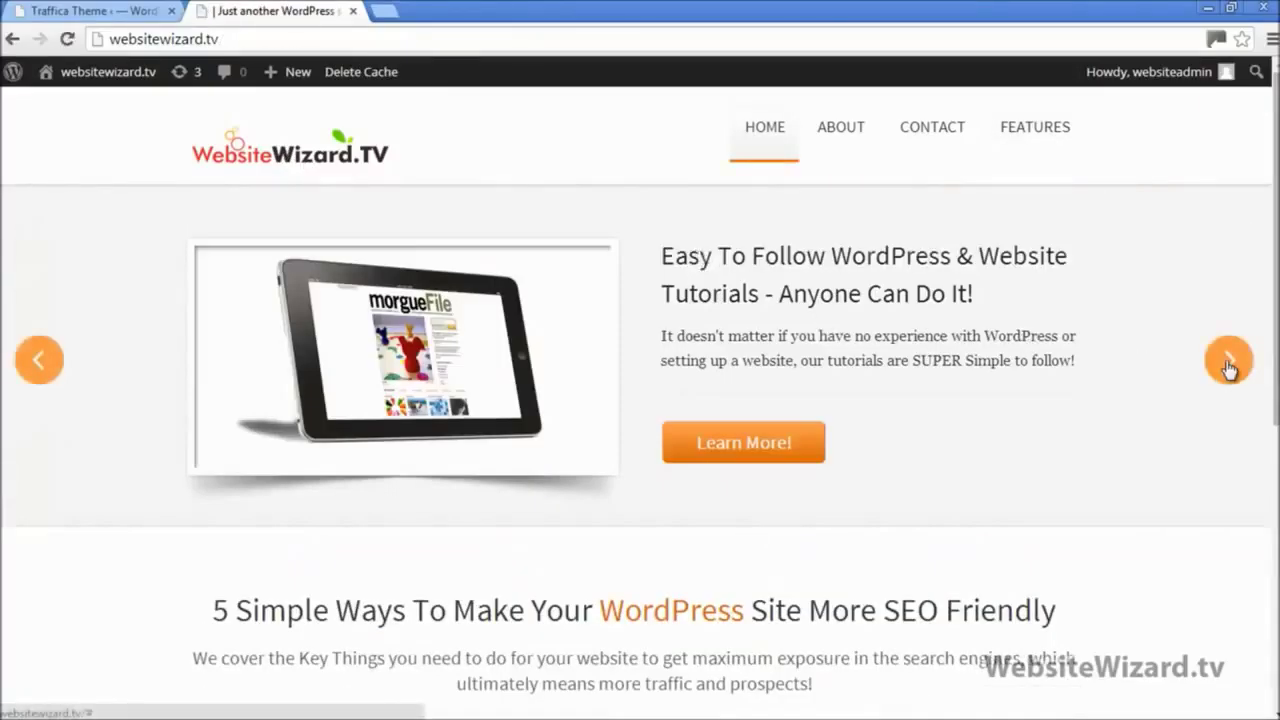
Step: Confirm the logo kit slide's button opens Website Success, then return to the home page
{"action": "left_click", "coordinate": [1229, 362]}
{"action": "left_click", "coordinate": [742, 410]}
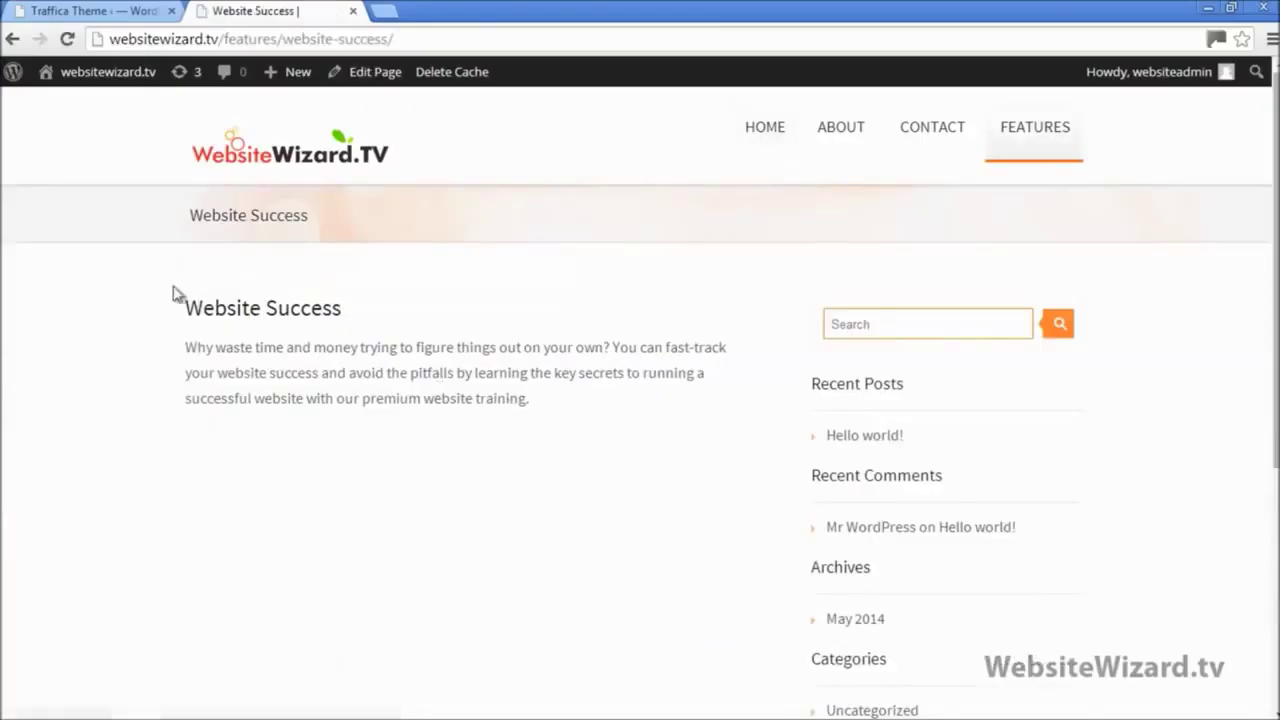
{"action": "left_click_drag", "start_coordinate": [187, 309], "coordinate": [517, 399]}
{"action": "left_click", "coordinate": [580, 430]}
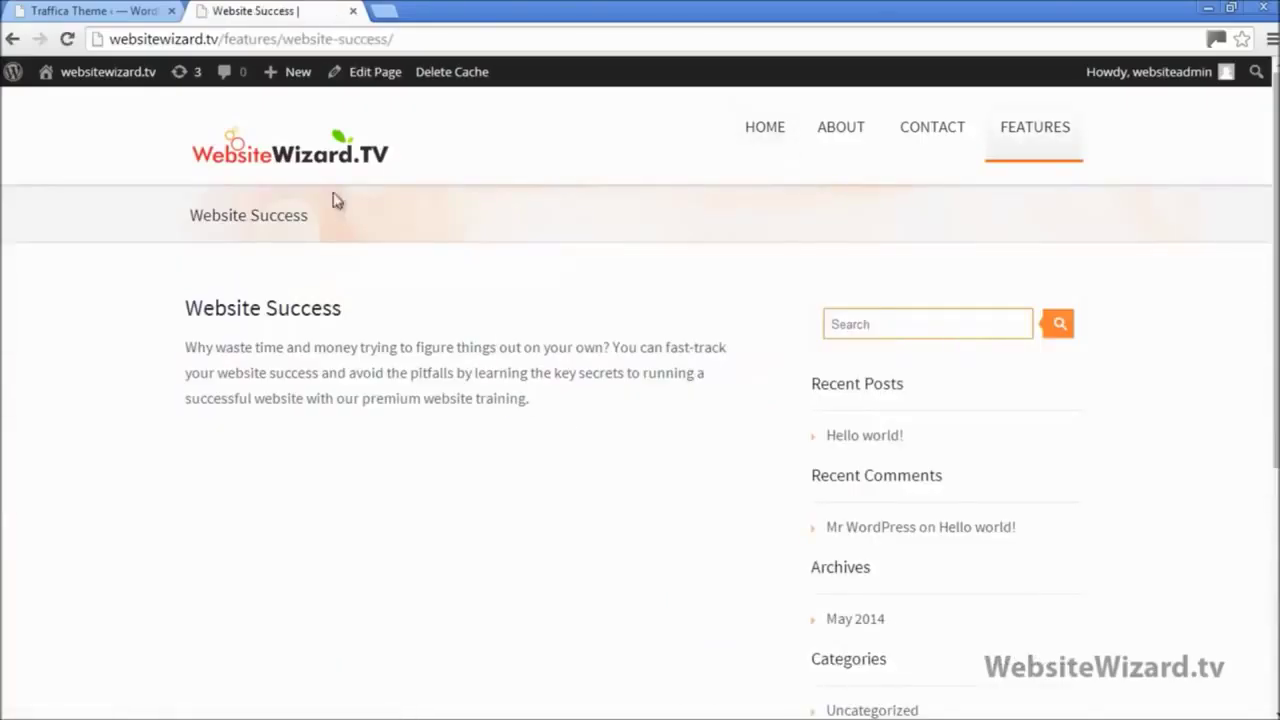
{"action": "left_click", "coordinate": [292, 161]}
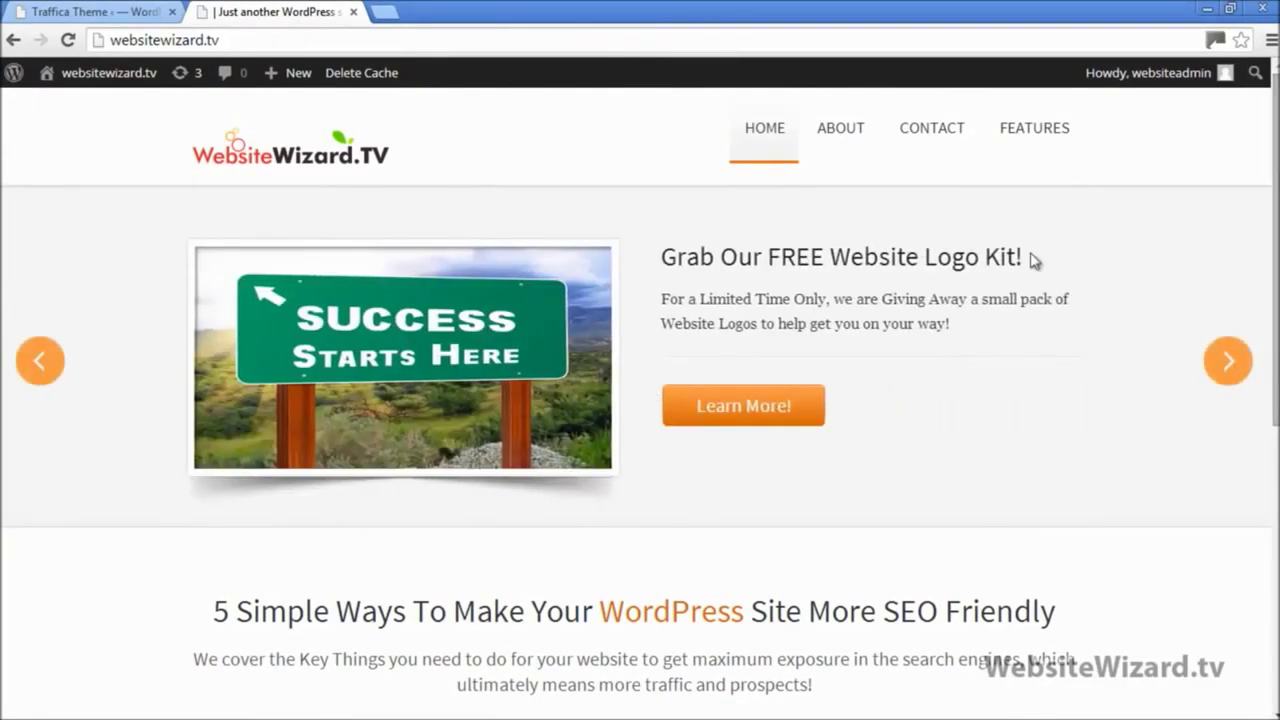
{"action": "mouse_move", "coordinate": [1034, 150]}
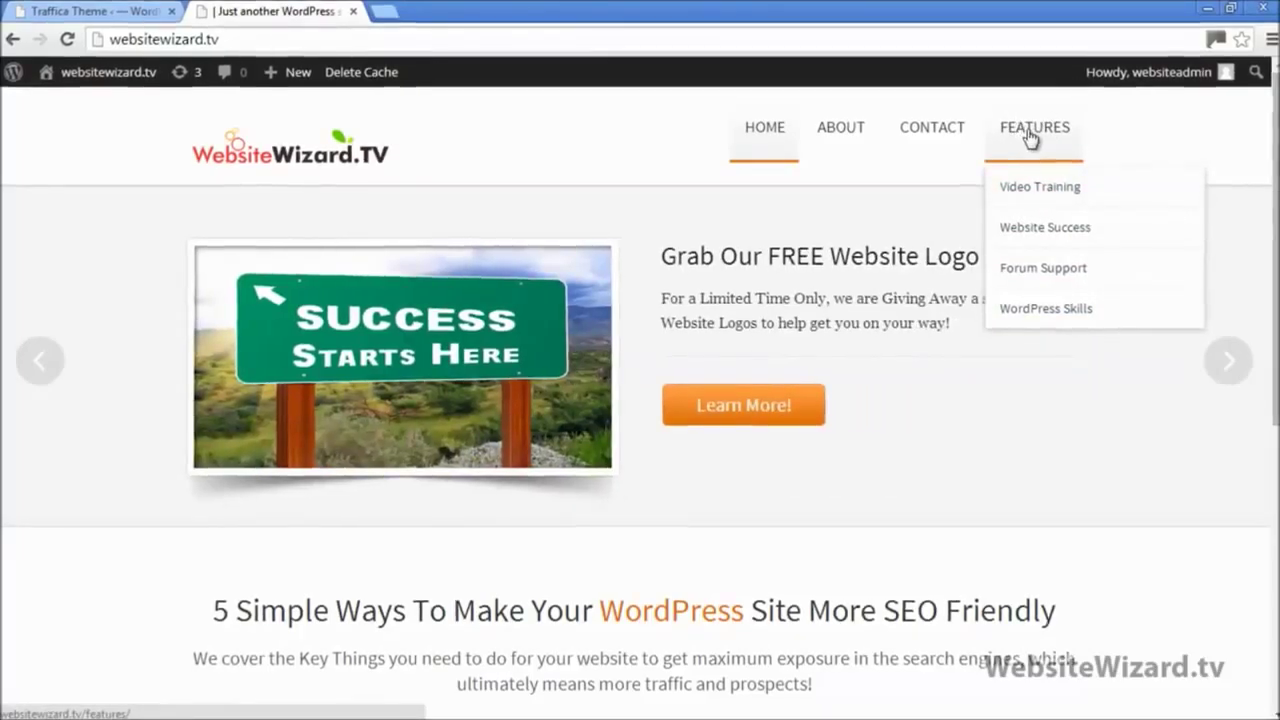
Step: View the live Features page, note its empty body, and return to the WordPress admin
{"action": "left_click", "coordinate": [1028, 133]}
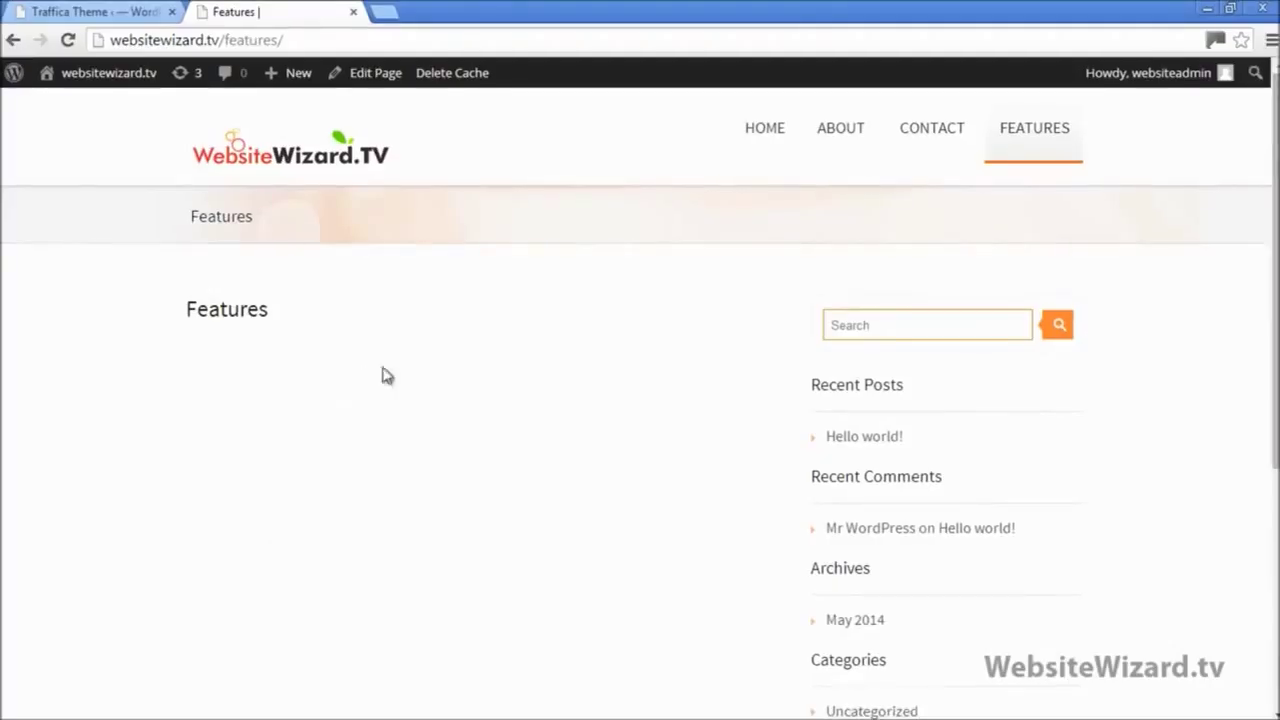
{"action": "mouse_move", "coordinate": [1031, 134]}
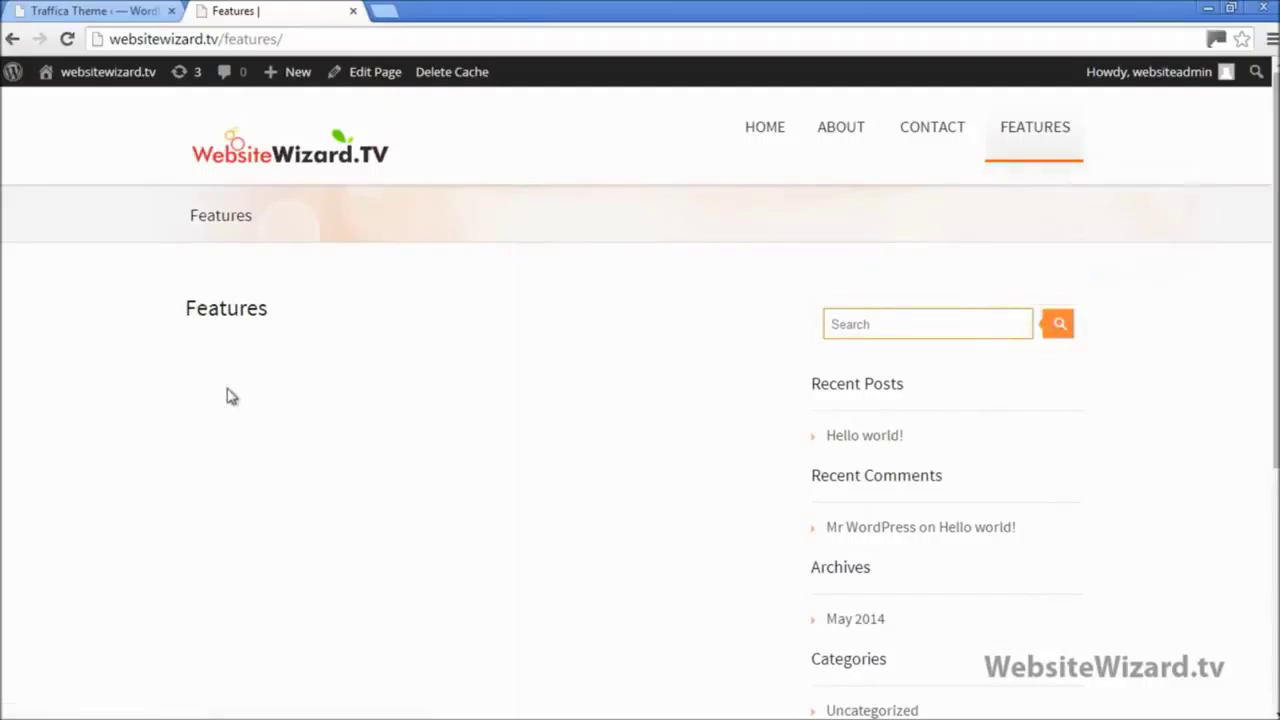
{"action": "left_click", "coordinate": [95, 11]}
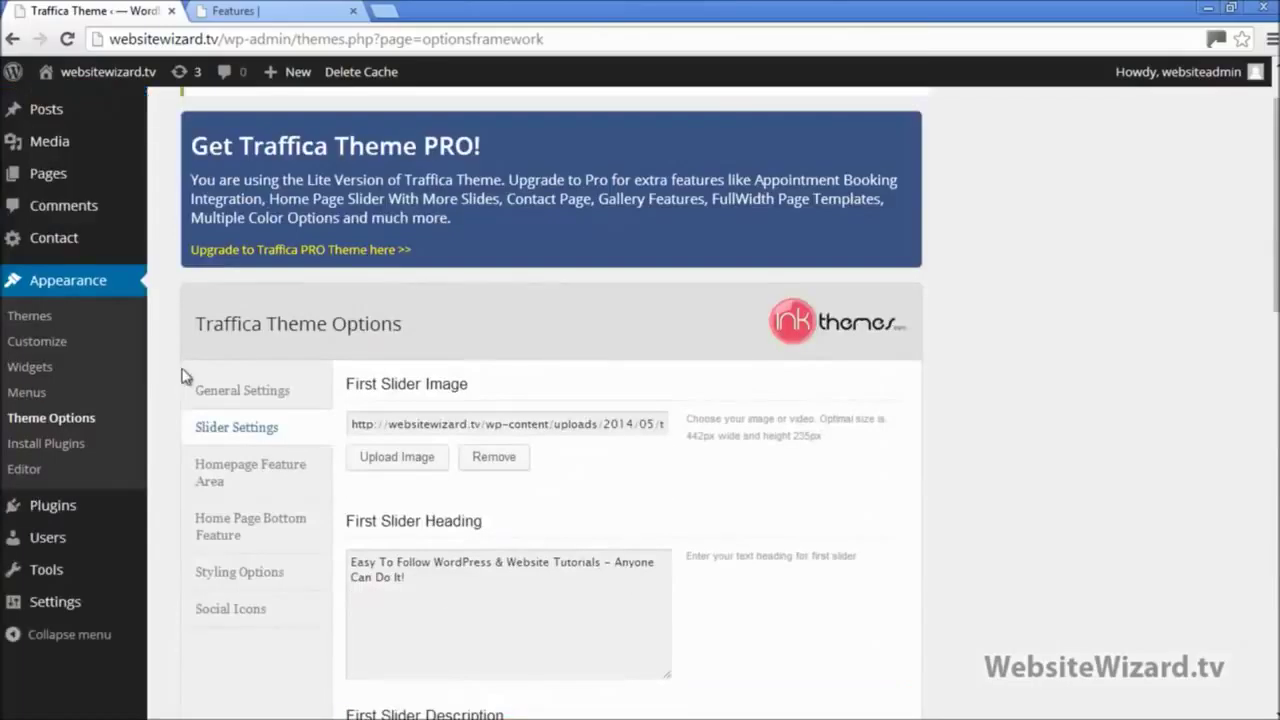
Step: Go to Pages > All Pages and choose Edit under the Features page
{"action": "scroll", "coordinate": [183, 380], "scroll_direction": "up", "scroll_amount": 1}
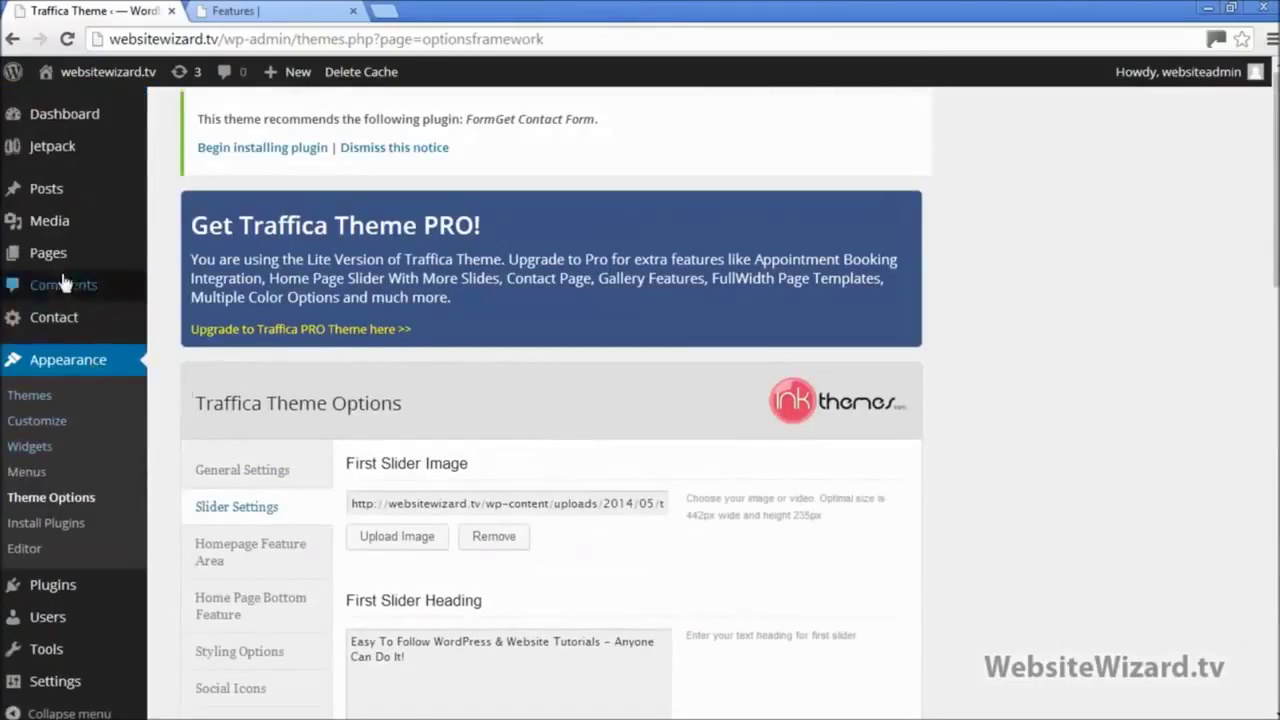
{"action": "mouse_move", "coordinate": [62, 260]}
{"action": "left_click", "coordinate": [212, 262]}
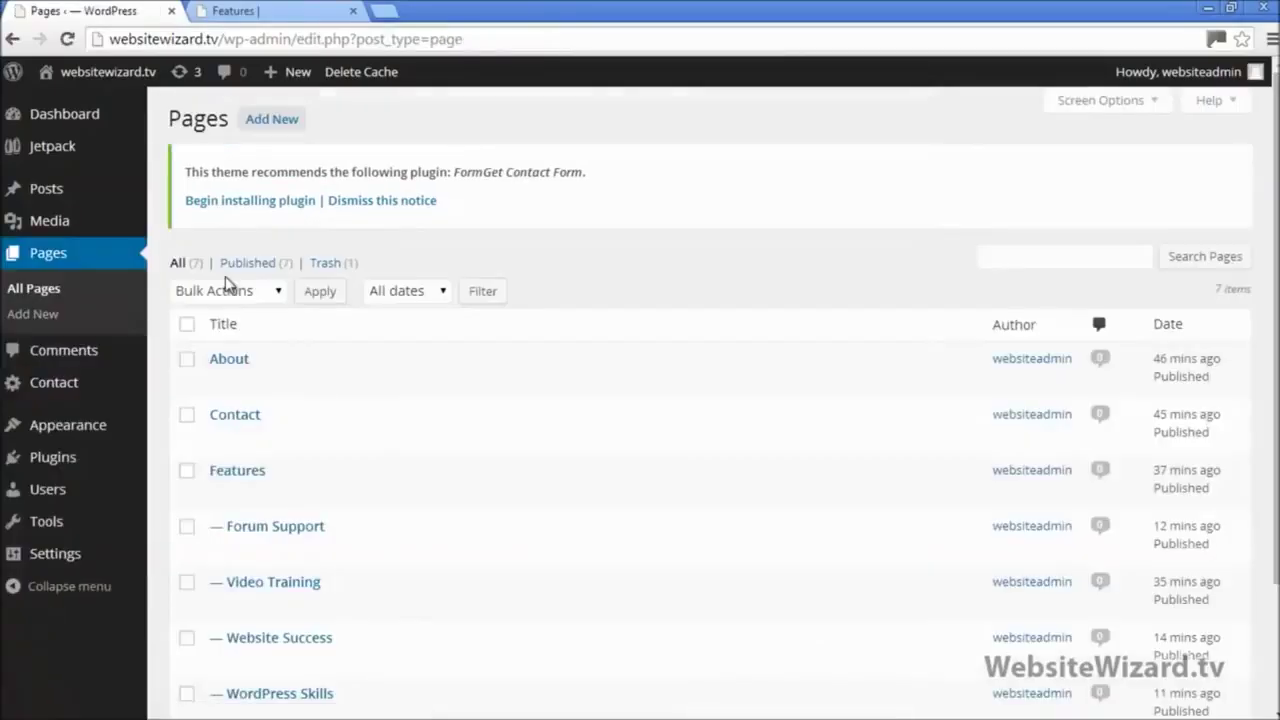
{"action": "scroll", "coordinate": [294, 374], "scroll_direction": "down", "scroll_amount": 3}
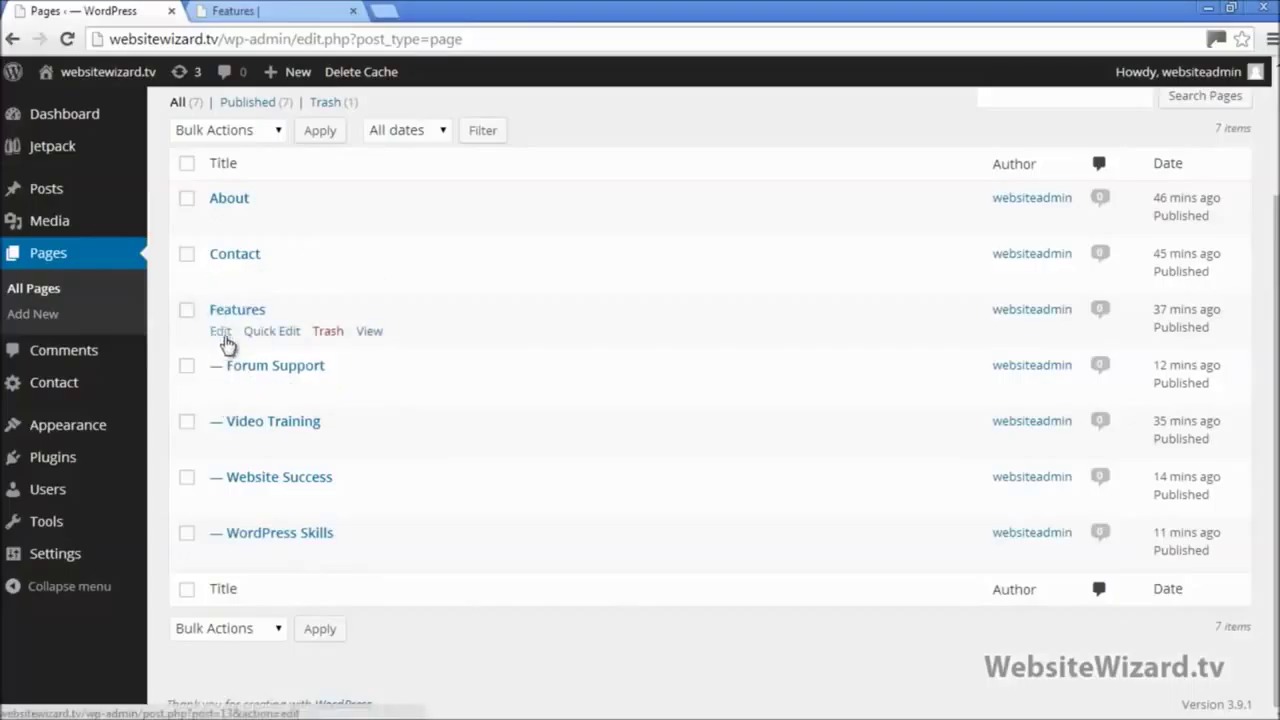
{"action": "left_click", "coordinate": [222, 333]}
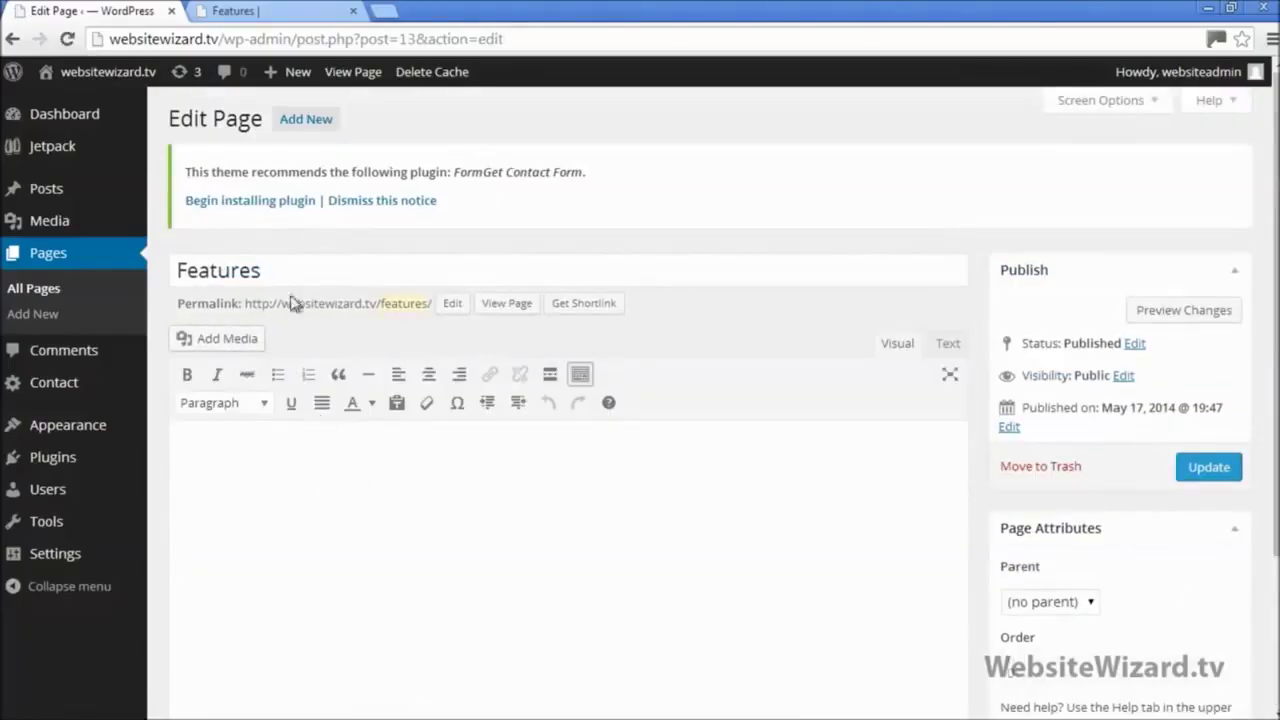
Step: Check the sub-page names on the live Features menu and place the caret in the empty body
{"action": "left_click", "coordinate": [250, 10]}
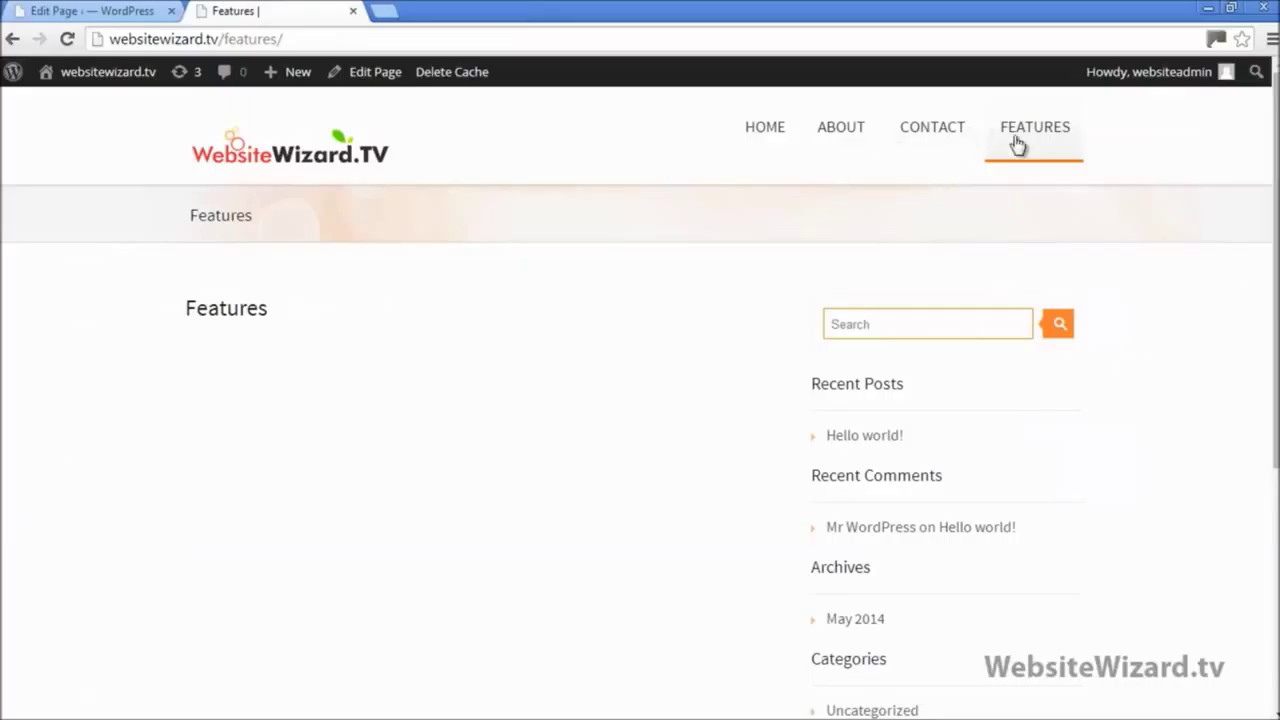
{"action": "mouse_move", "coordinate": [1017, 140]}
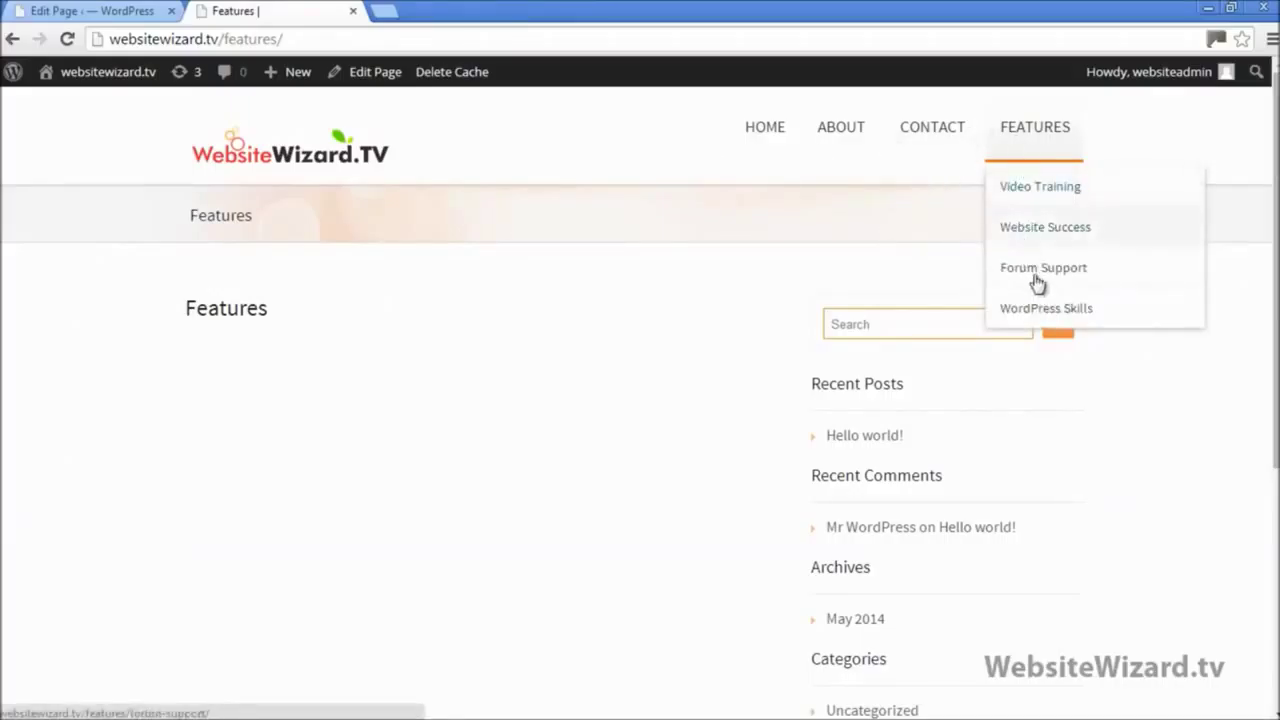
{"action": "left_click", "coordinate": [134, 10]}
{"action": "left_click", "coordinate": [322, 466]}
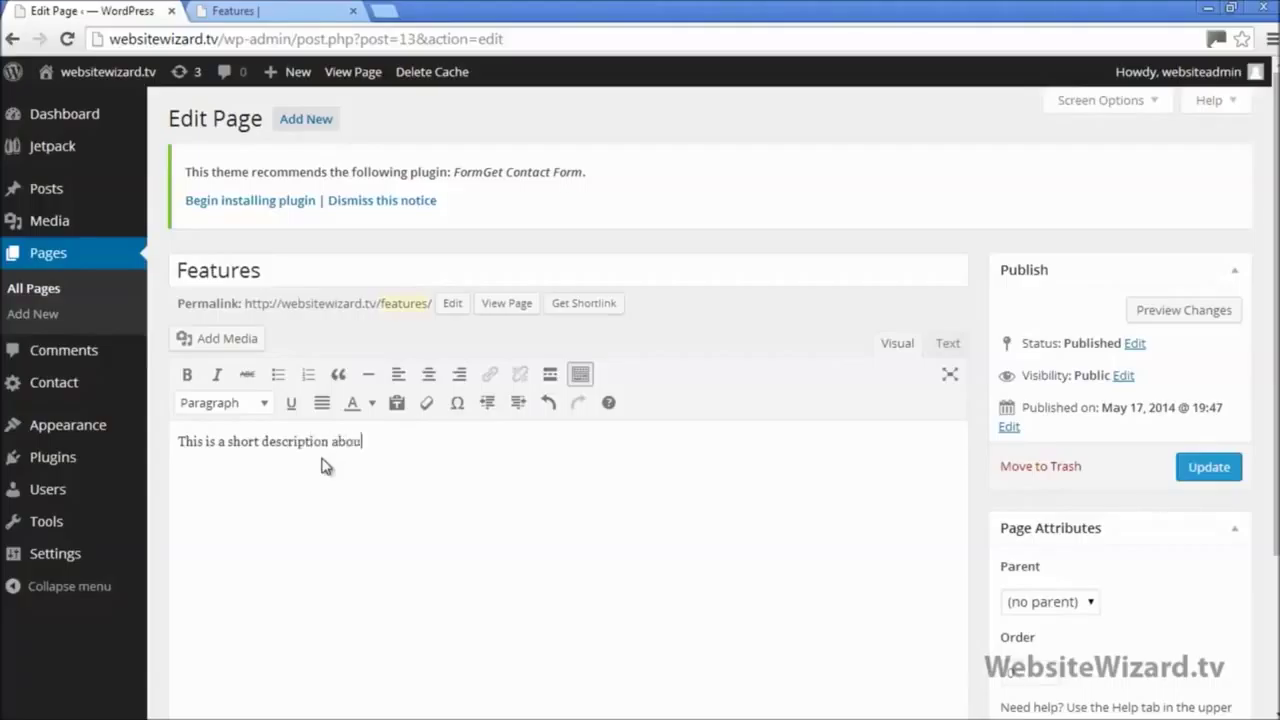
{"action": "left_click", "coordinate": [275, 11]}
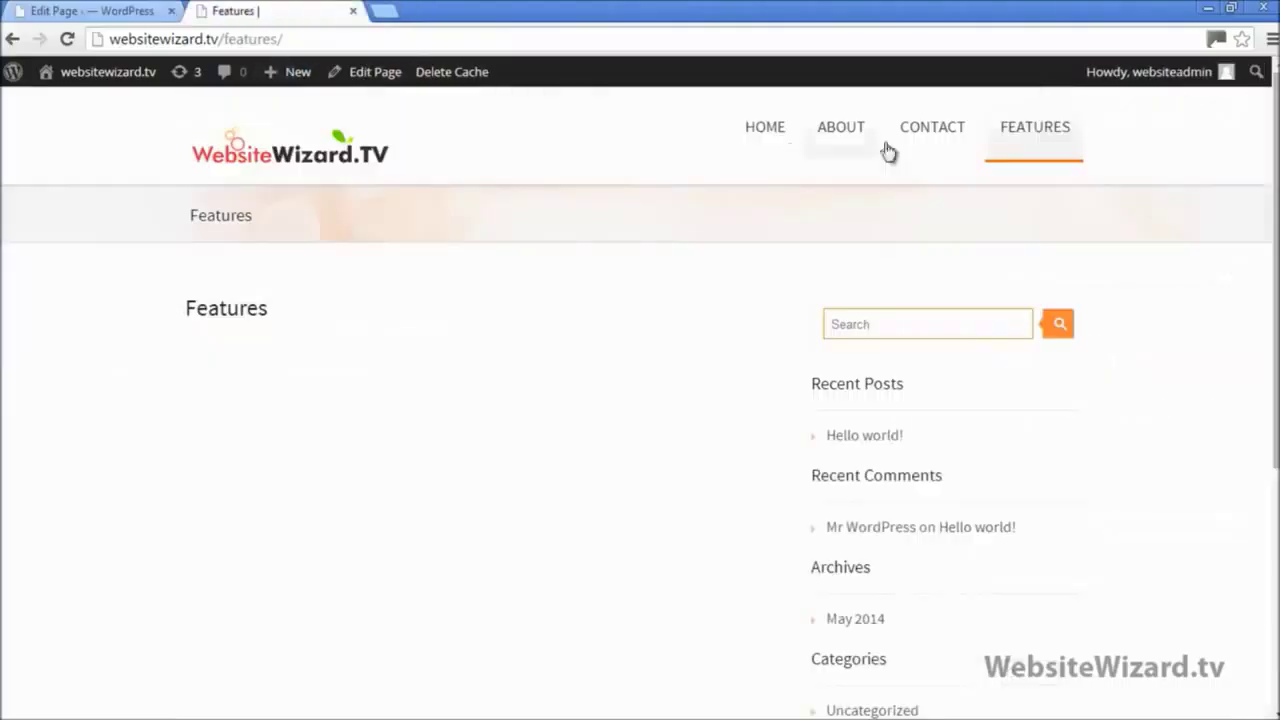
{"action": "mouse_move", "coordinate": [1040, 125]}
{"action": "left_click", "coordinate": [130, 11]}
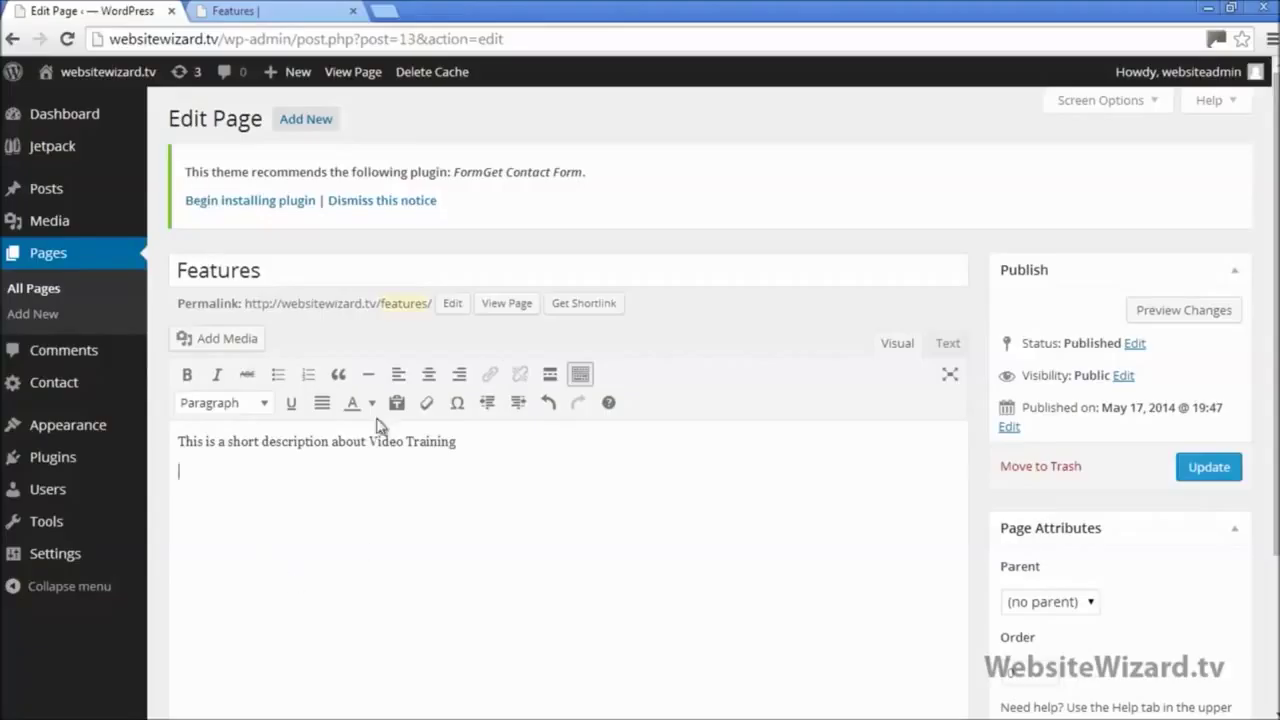
Step: Copy 'This is a short description about' and paste it onto three further lines
{"action": "left_click_drag", "start_coordinate": [370, 442], "coordinate": [224, 473]}
{"action": "left_click_drag", "start_coordinate": [152, 447], "coordinate": [149, 449]}
{"action": "key", "text": "ctrl+c"}
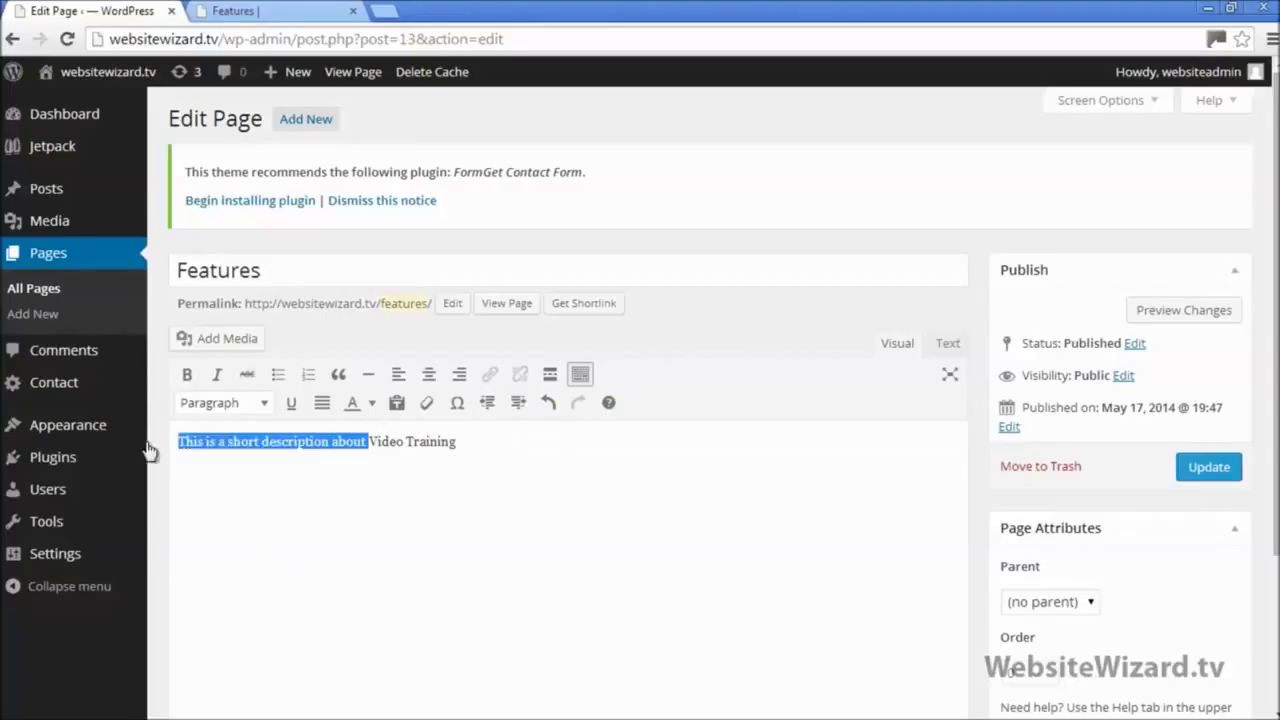
{"action": "left_click", "coordinate": [500, 441]}
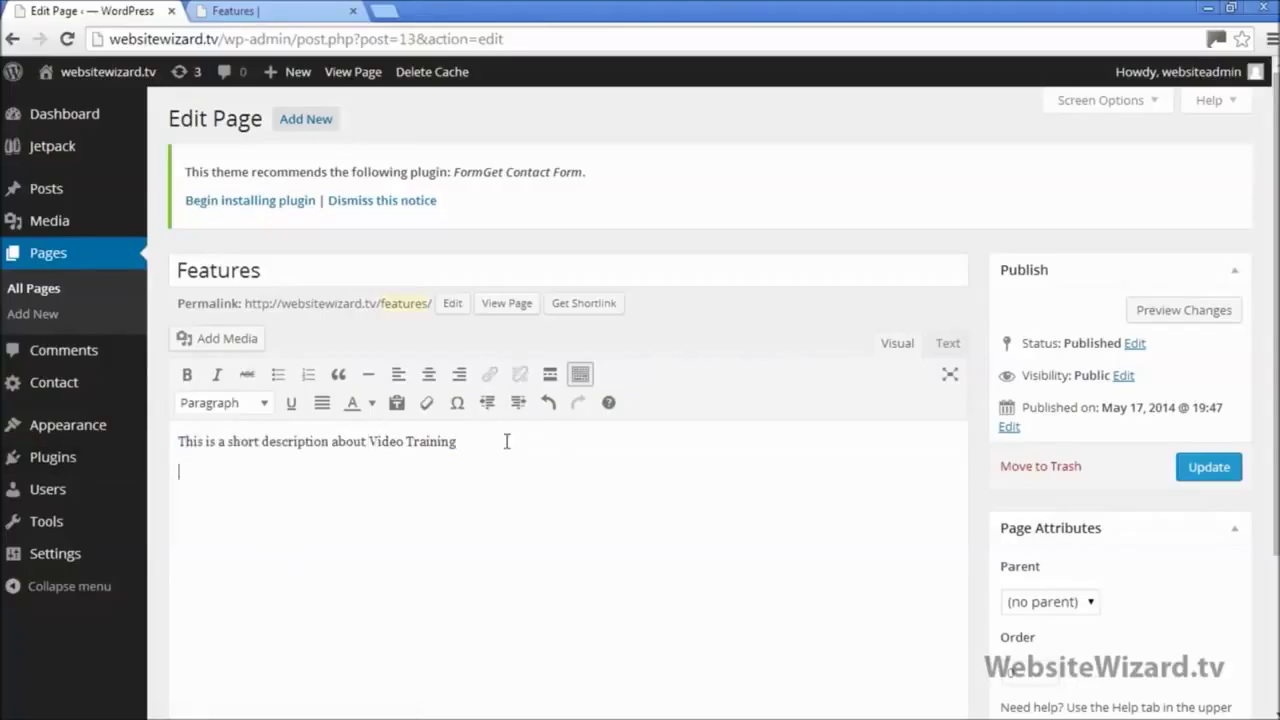
{"action": "key", "text": "ctrl+v"}
{"action": "key", "text": "Return"}
{"action": "key", "text": "ctrl+v"}
{"action": "key", "text": "Return"}
{"action": "key", "text": "ctrl+v"}
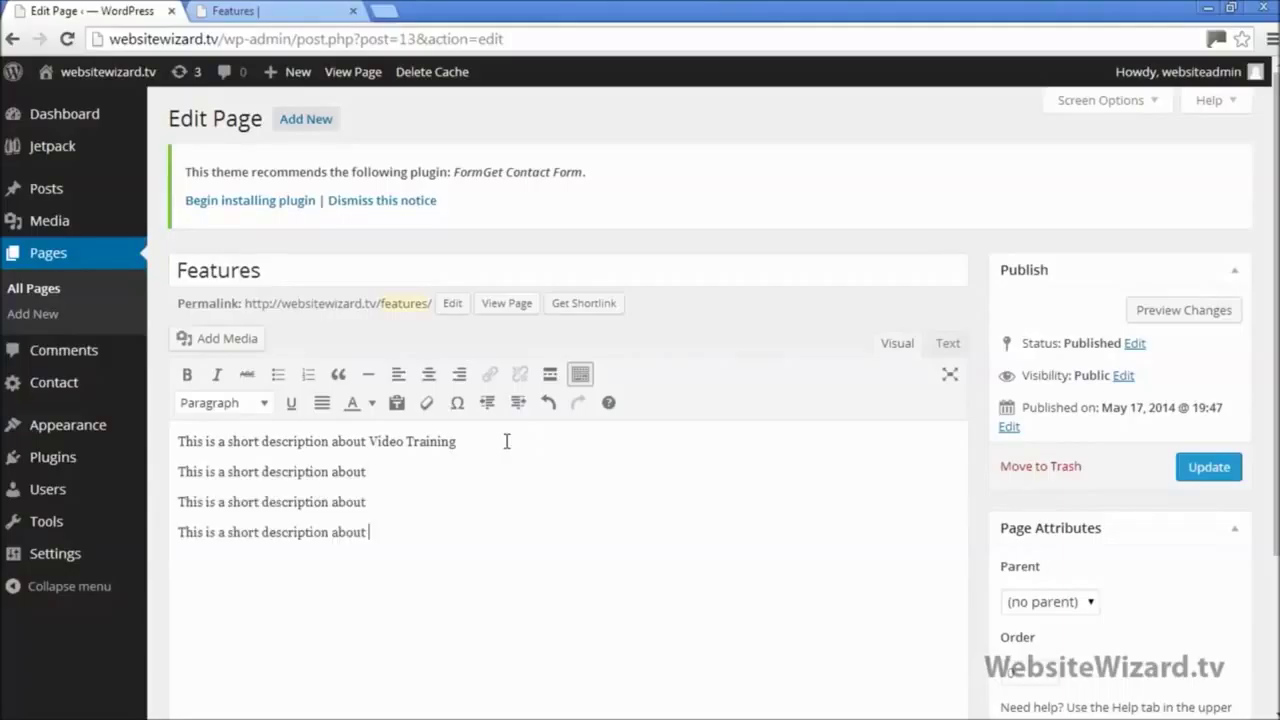
Step: Complete the lines with the names Website Success, Forum Support and WordPress Skills
{"action": "left_click", "coordinate": [265, 10]}
{"action": "mouse_move", "coordinate": [1060, 132]}
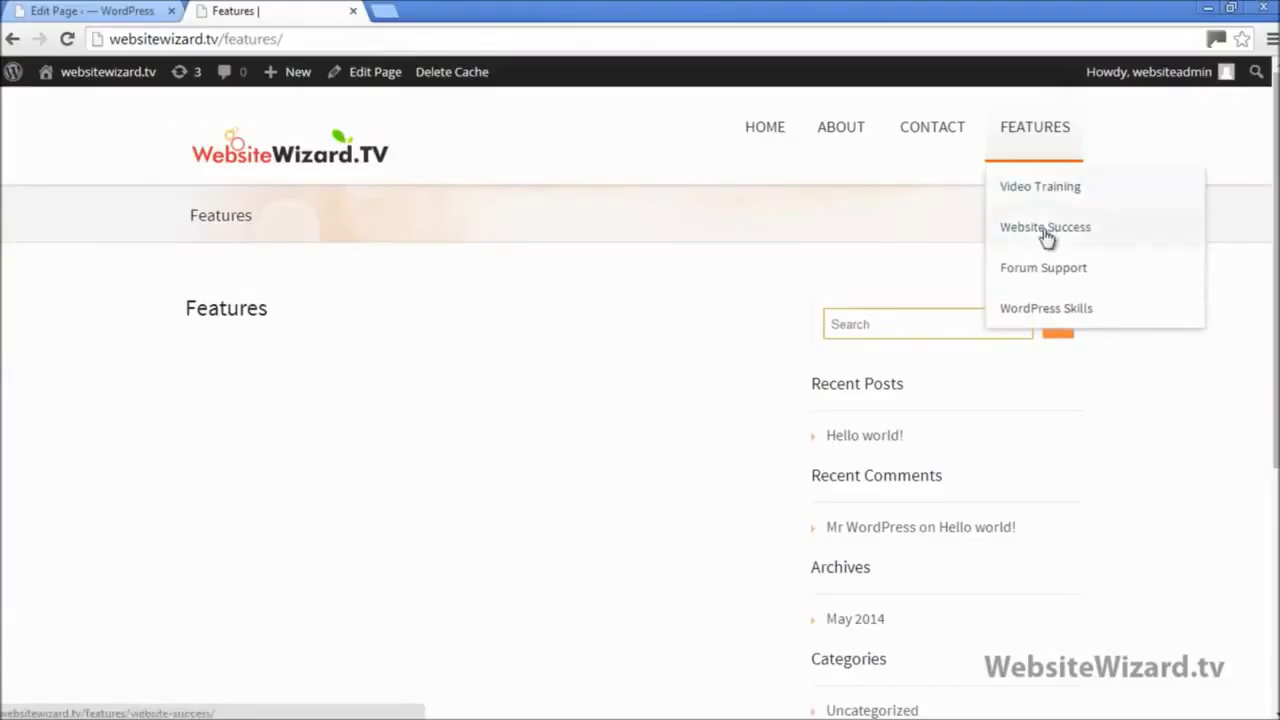
{"action": "left_click", "coordinate": [95, 11]}
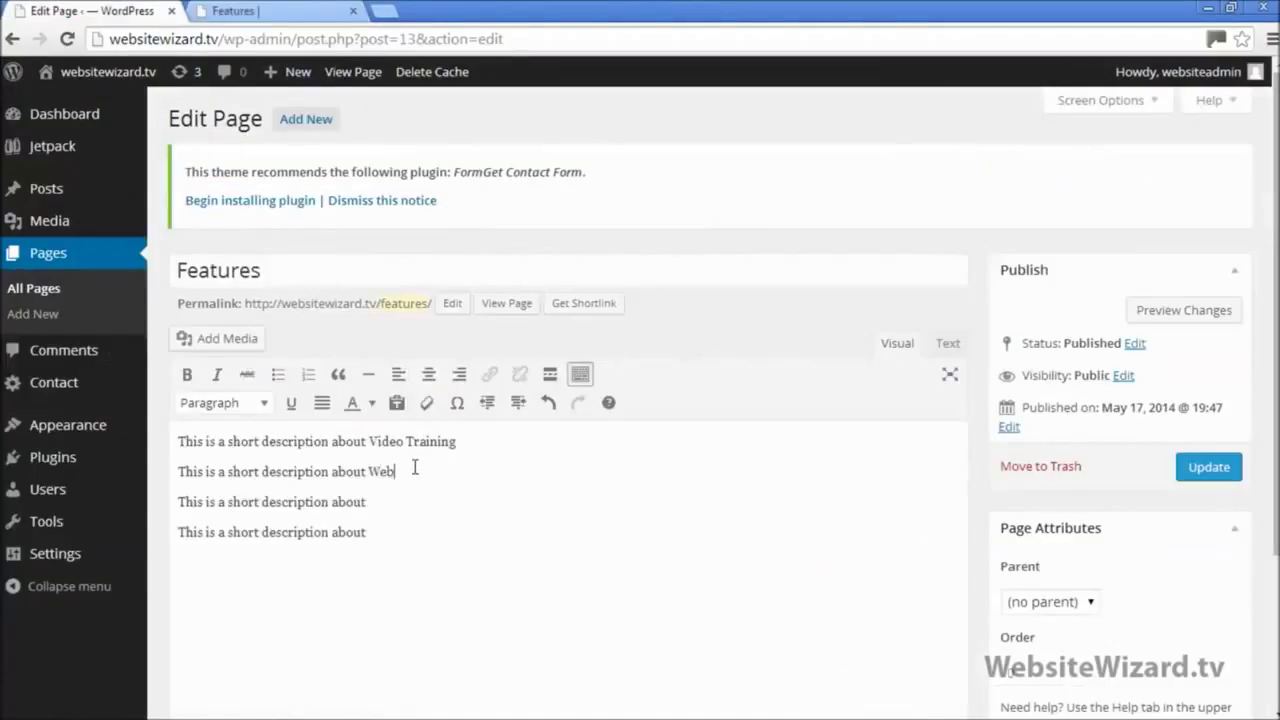
{"action": "type", "text": "Success"}
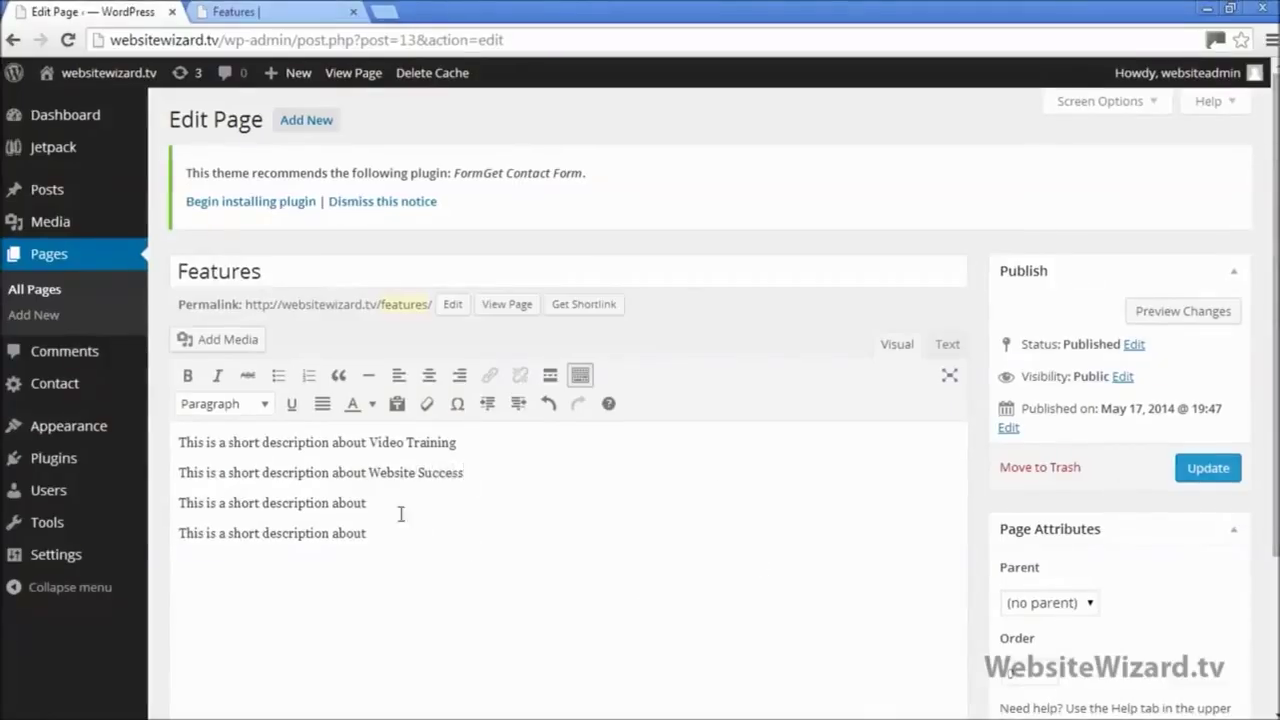
{"action": "left_click", "coordinate": [381, 502]}
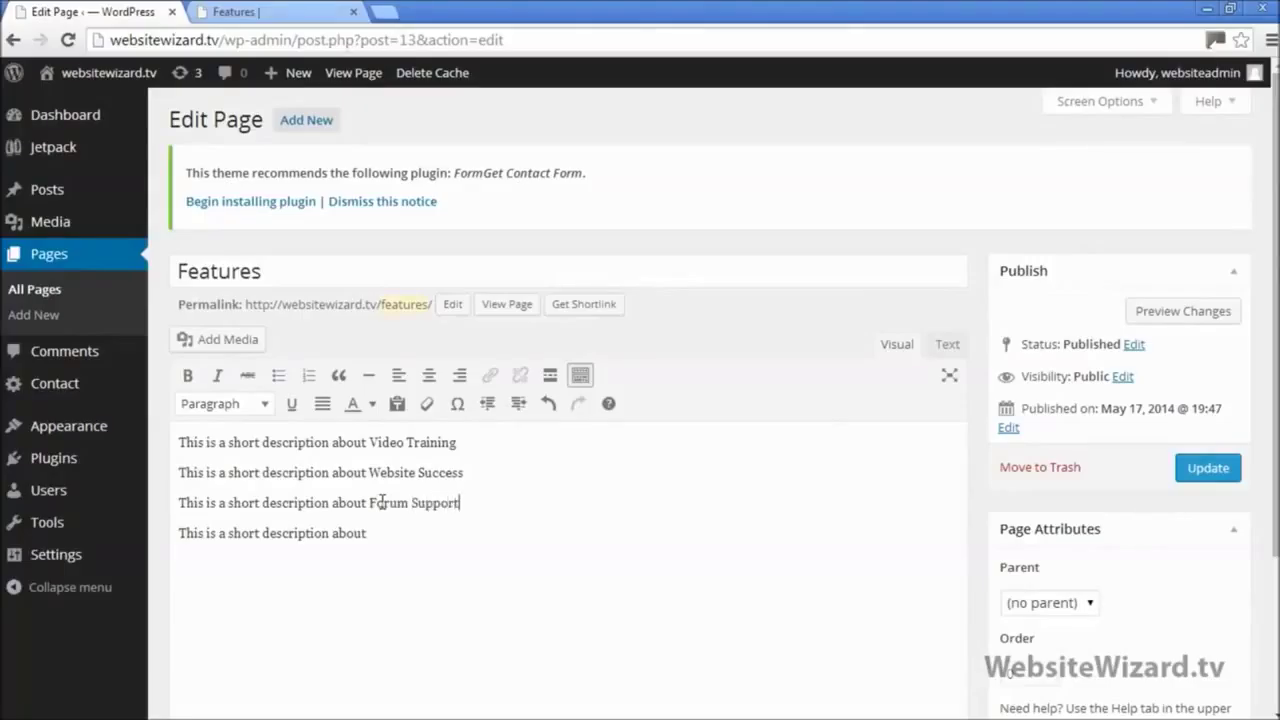
{"action": "left_click", "coordinate": [280, 12]}
{"action": "mouse_move", "coordinate": [1030, 130]}
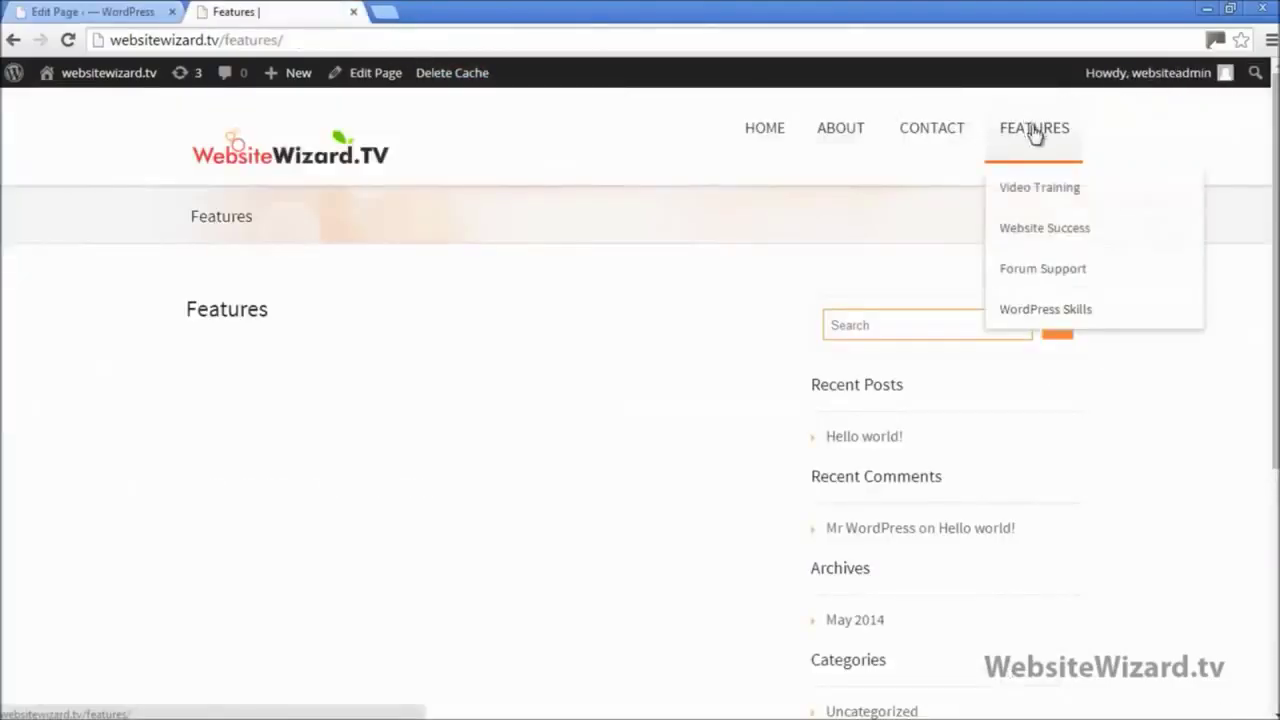
{"action": "left_click", "coordinate": [134, 12]}
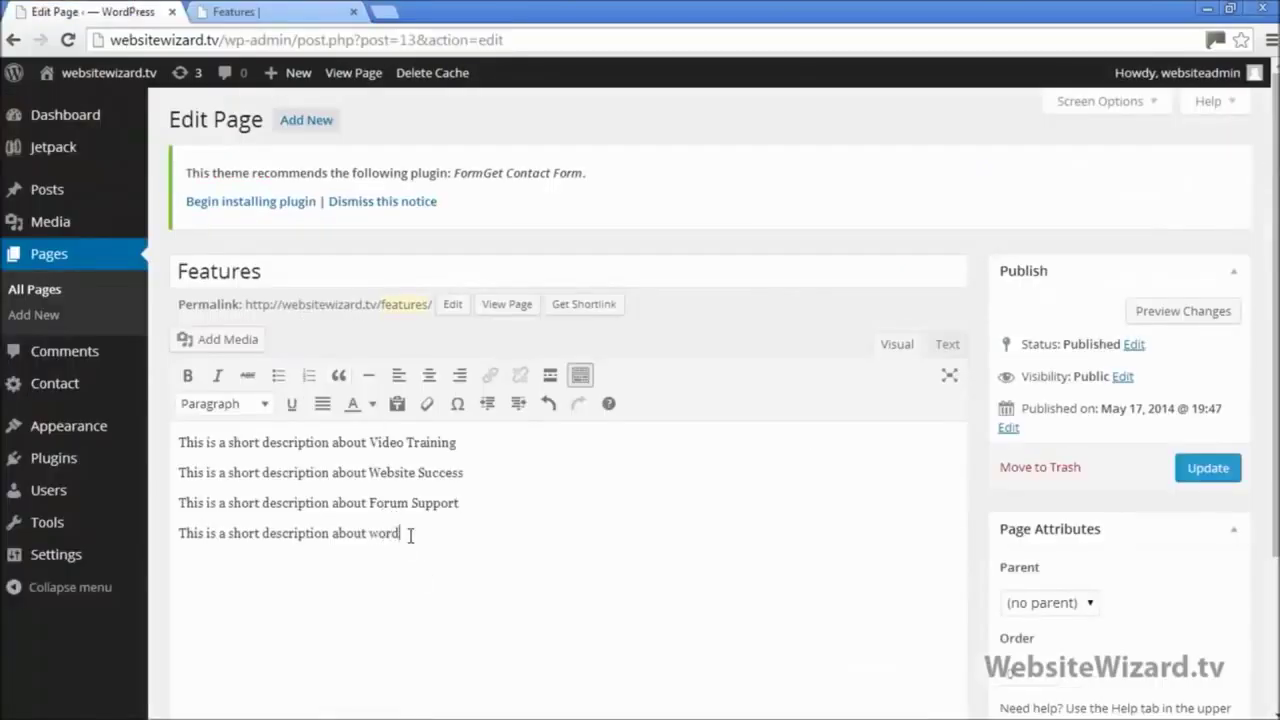
{"action": "key", "text": "BackSpace"}
{"action": "key", "text": "BackSpace"}
{"action": "key", "text": "BackSpace"}
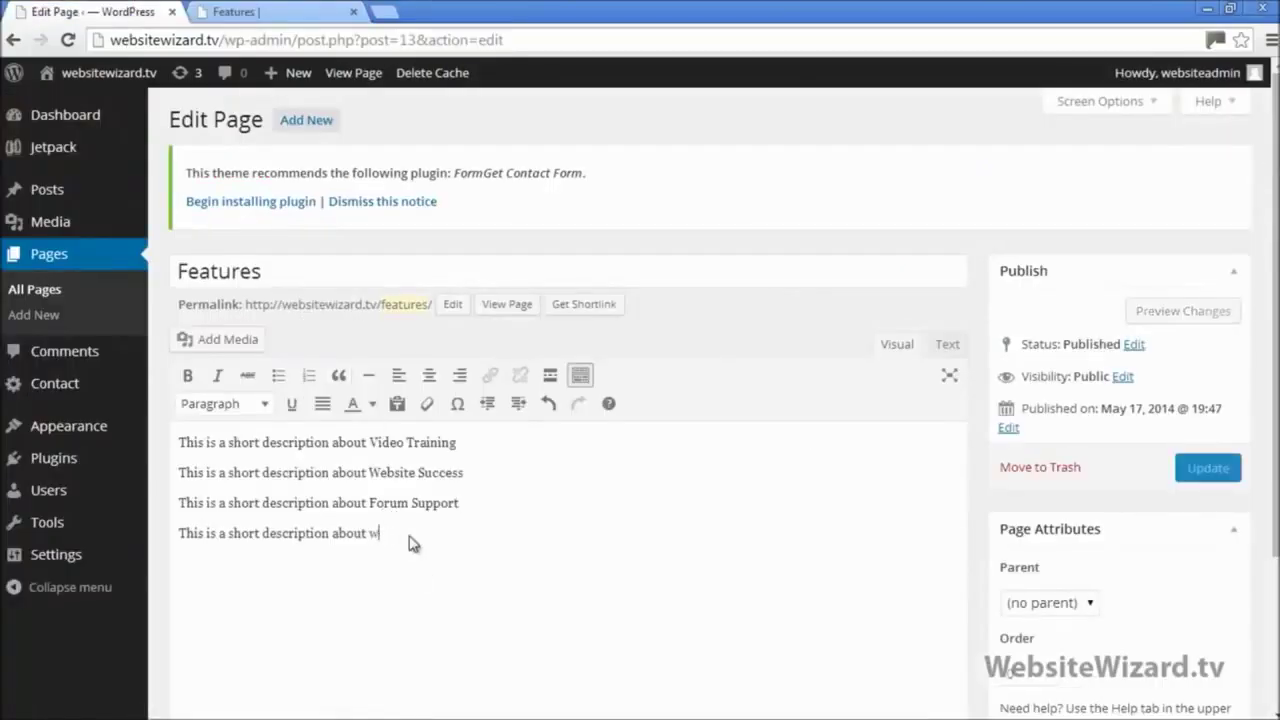
{"action": "type", "text": "WordPress Skills"}
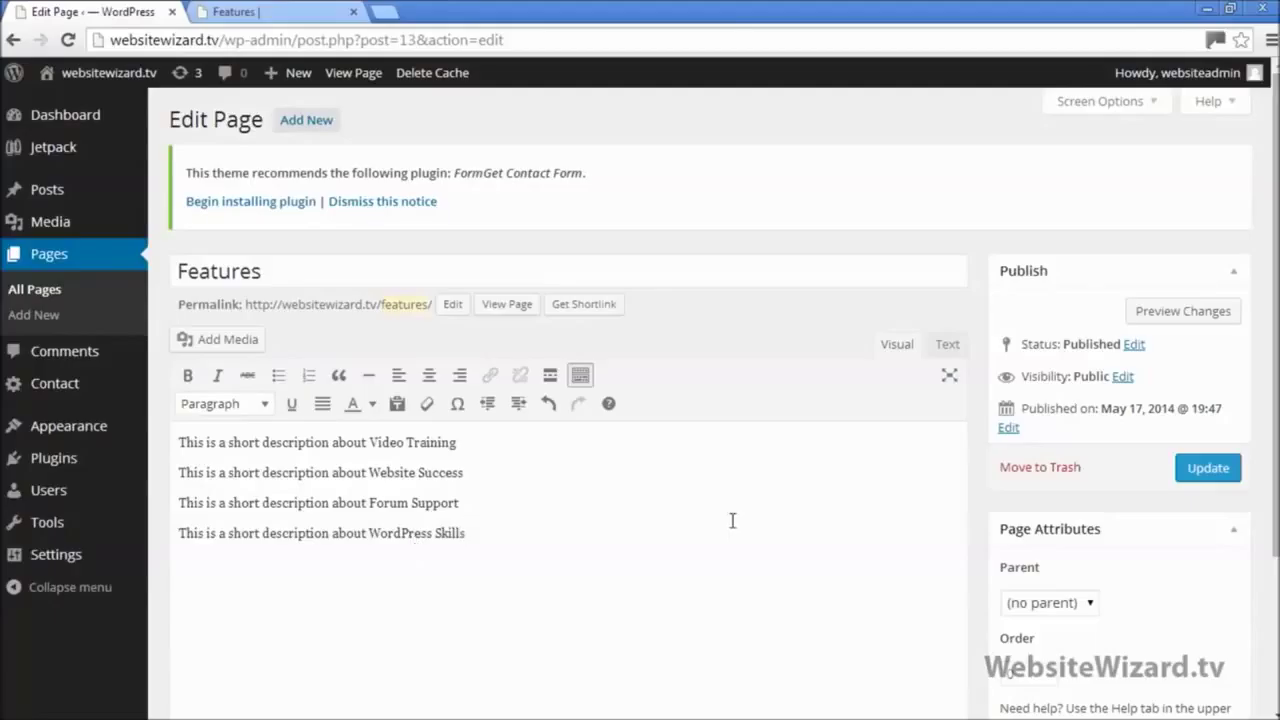
Step: Select the words 'Video Training' in the first description line
{"action": "left_click_drag", "start_coordinate": [468, 533], "coordinate": [164, 420]}
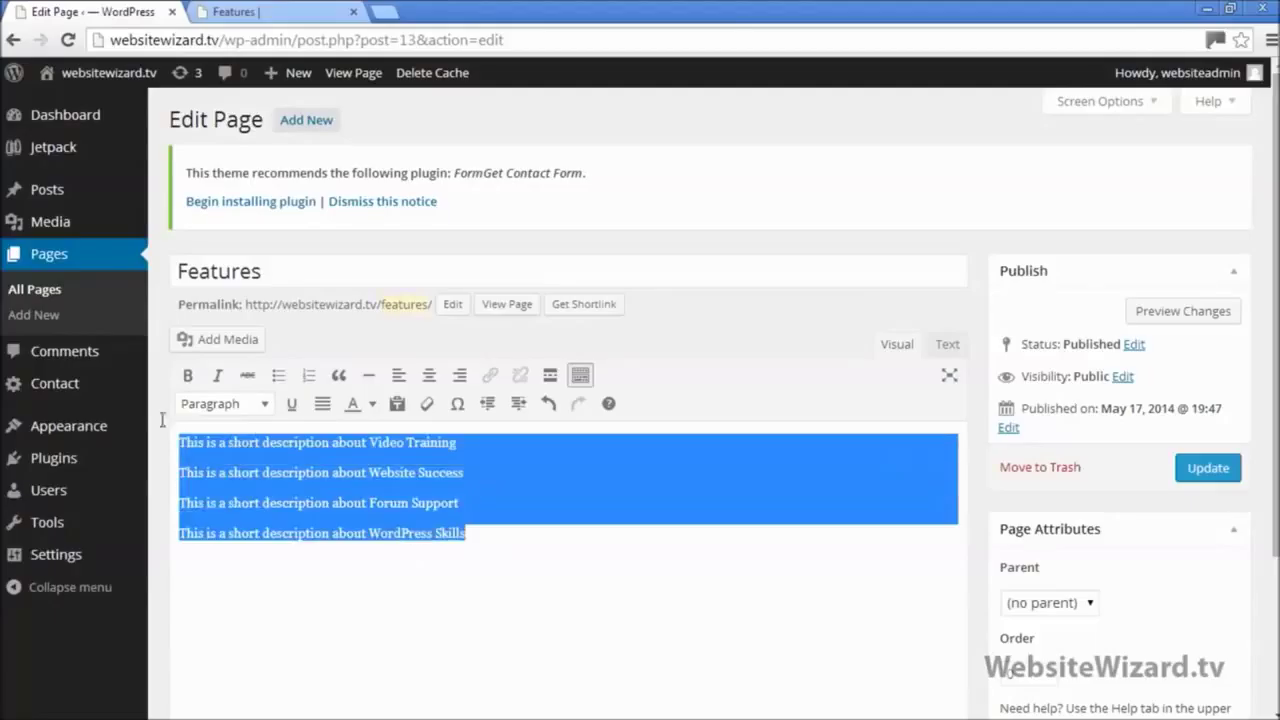
{"action": "left_click", "coordinate": [480, 592]}
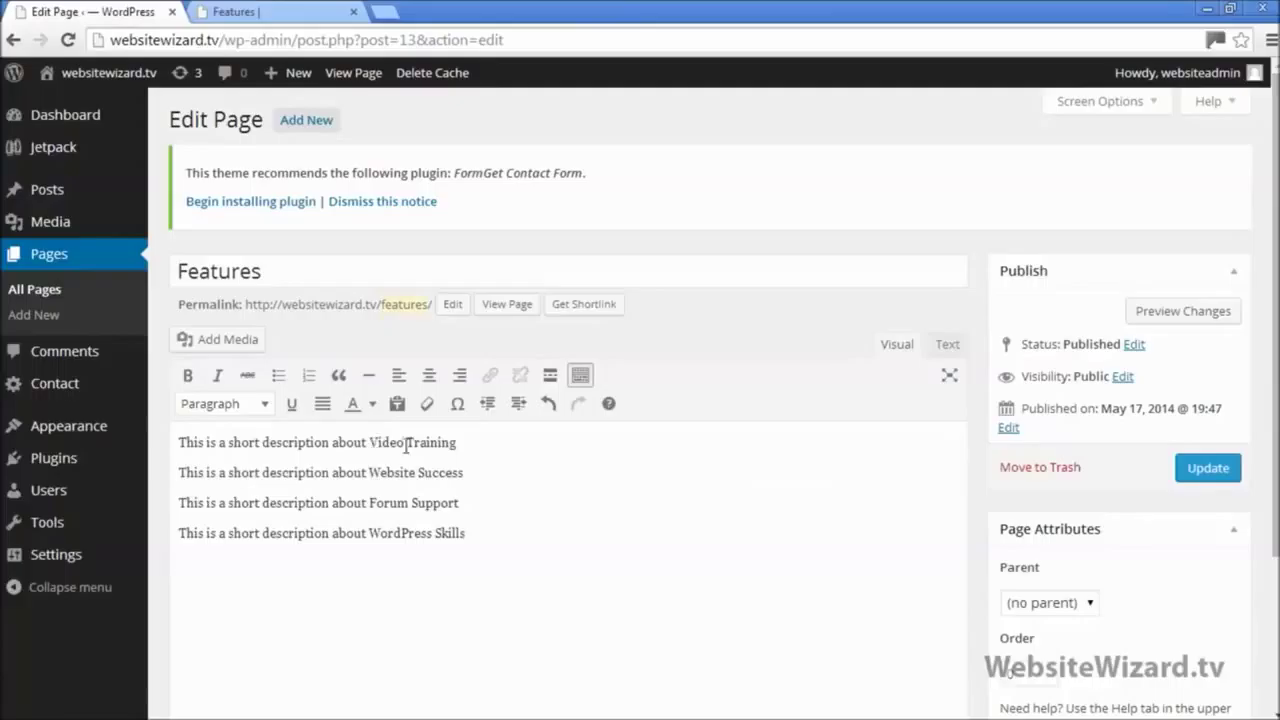
{"action": "left_click_drag", "start_coordinate": [371, 442], "coordinate": [465, 446]}
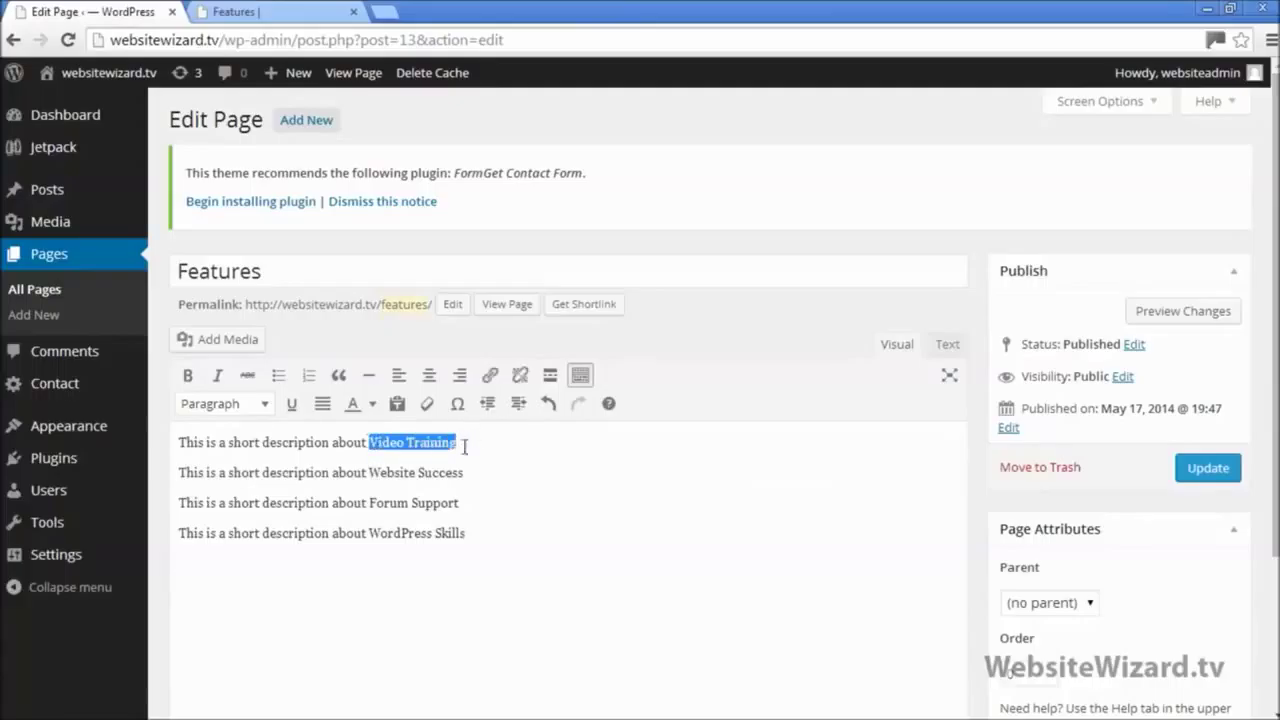
{"action": "left_click", "coordinate": [460, 481]}
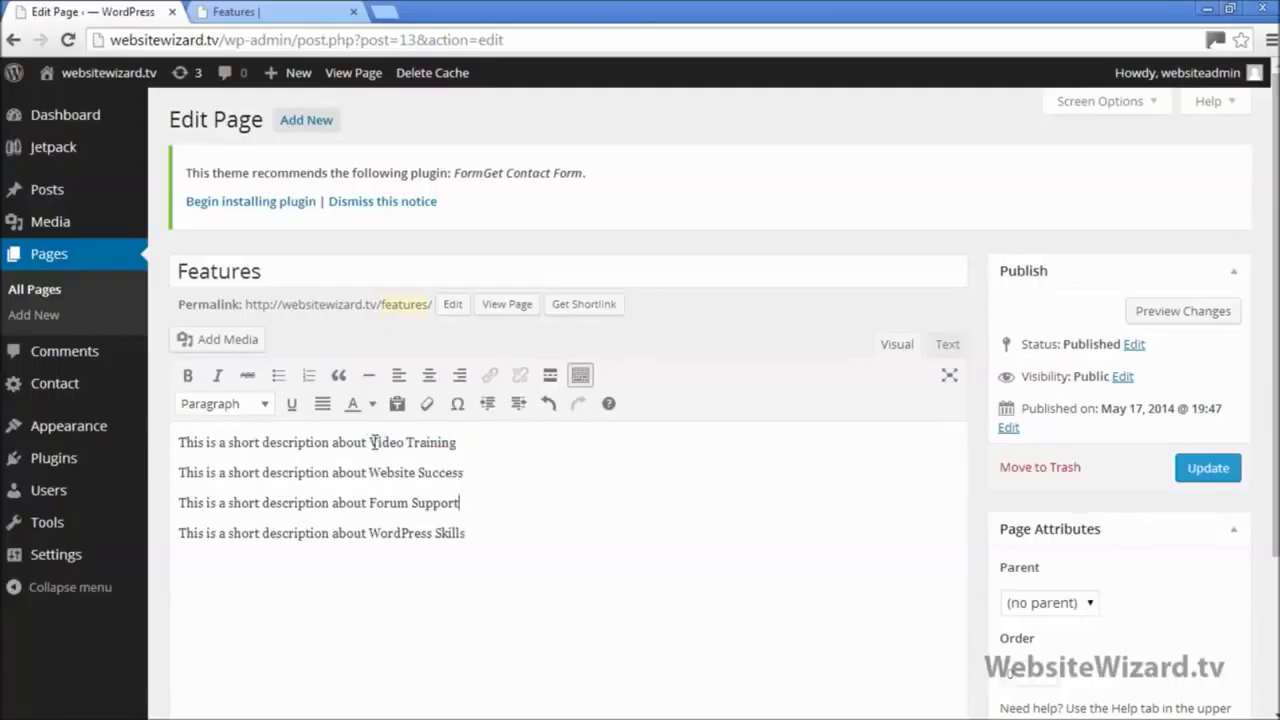
{"action": "left_click_drag", "start_coordinate": [371, 442], "coordinate": [458, 443]}
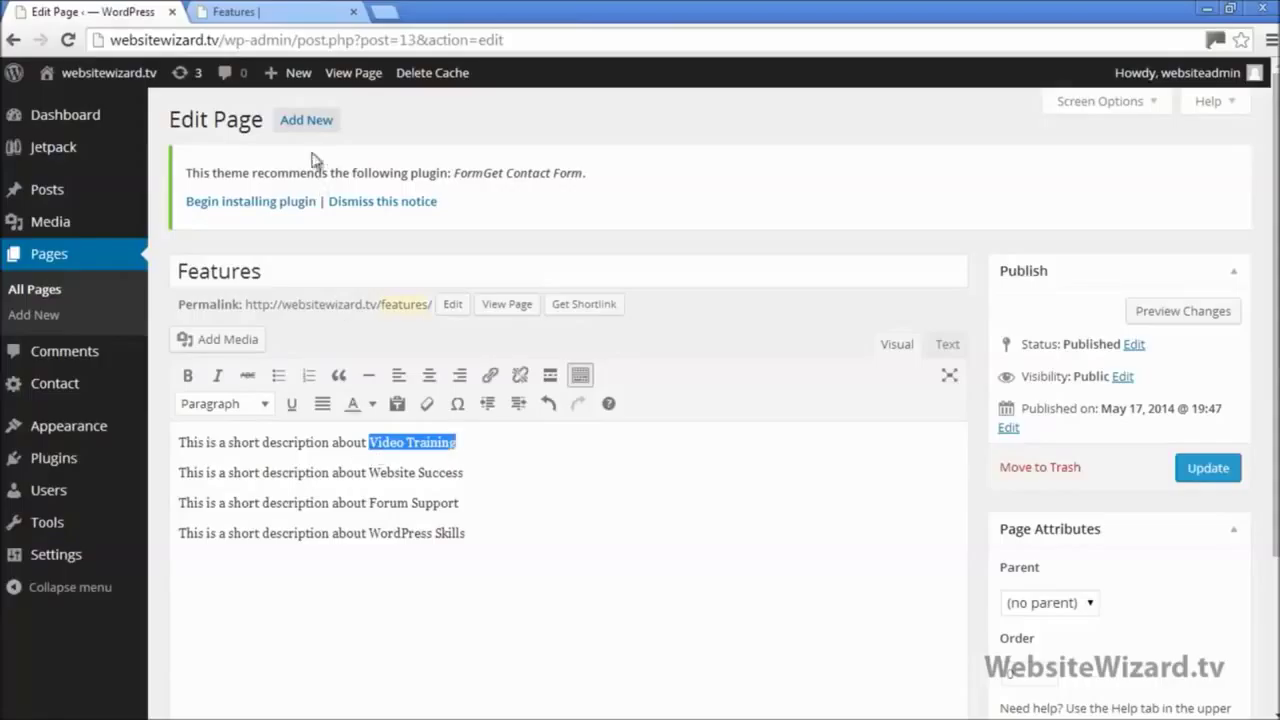
Step: Copy the Video Training sub-page link from the live Features menu, then return to the editor
{"action": "left_click", "coordinate": [278, 12]}
{"action": "mouse_move", "coordinate": [1020, 140]}
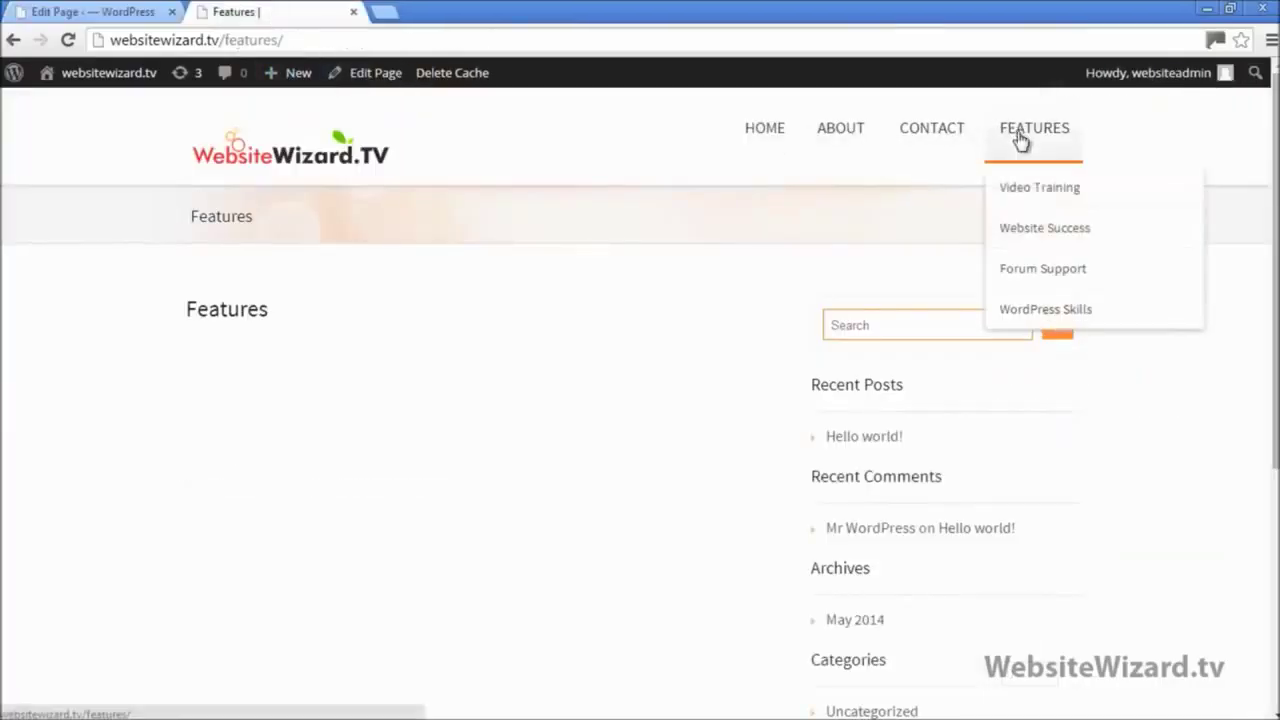
{"action": "right_click", "coordinate": [1043, 192]}
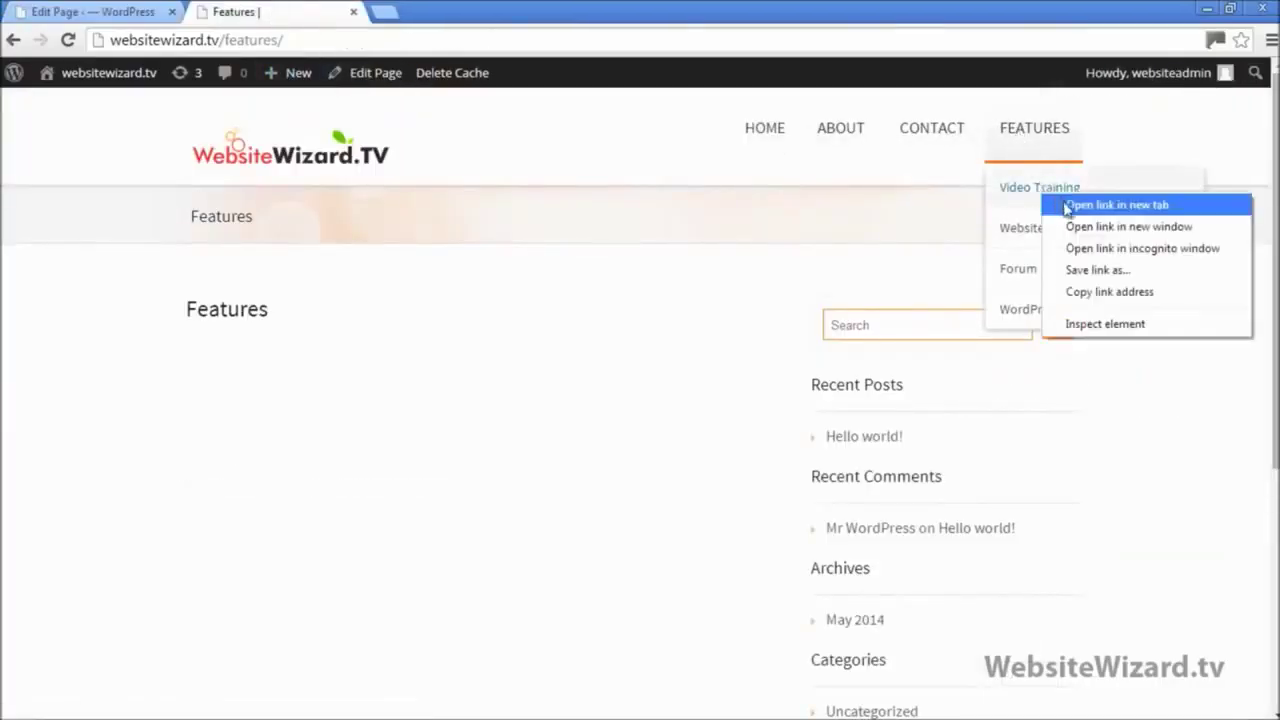
{"action": "left_click", "coordinate": [1117, 204]}
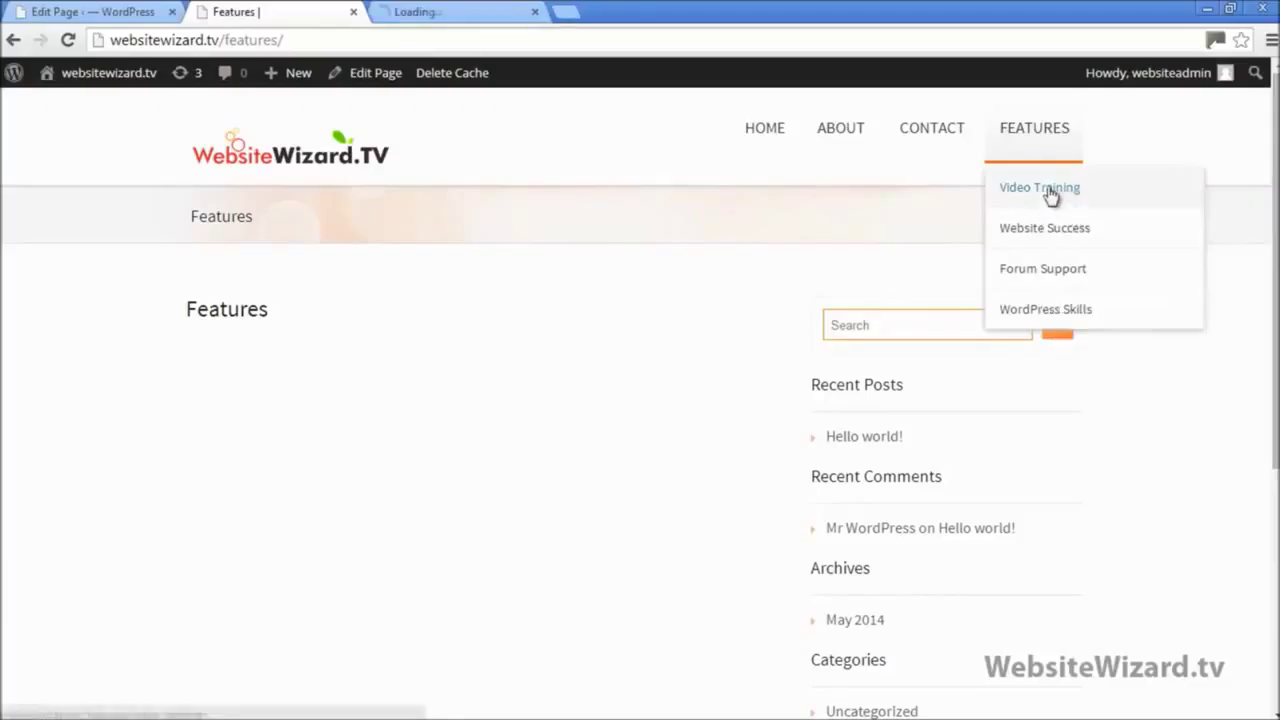
{"action": "left_click", "coordinate": [440, 13]}
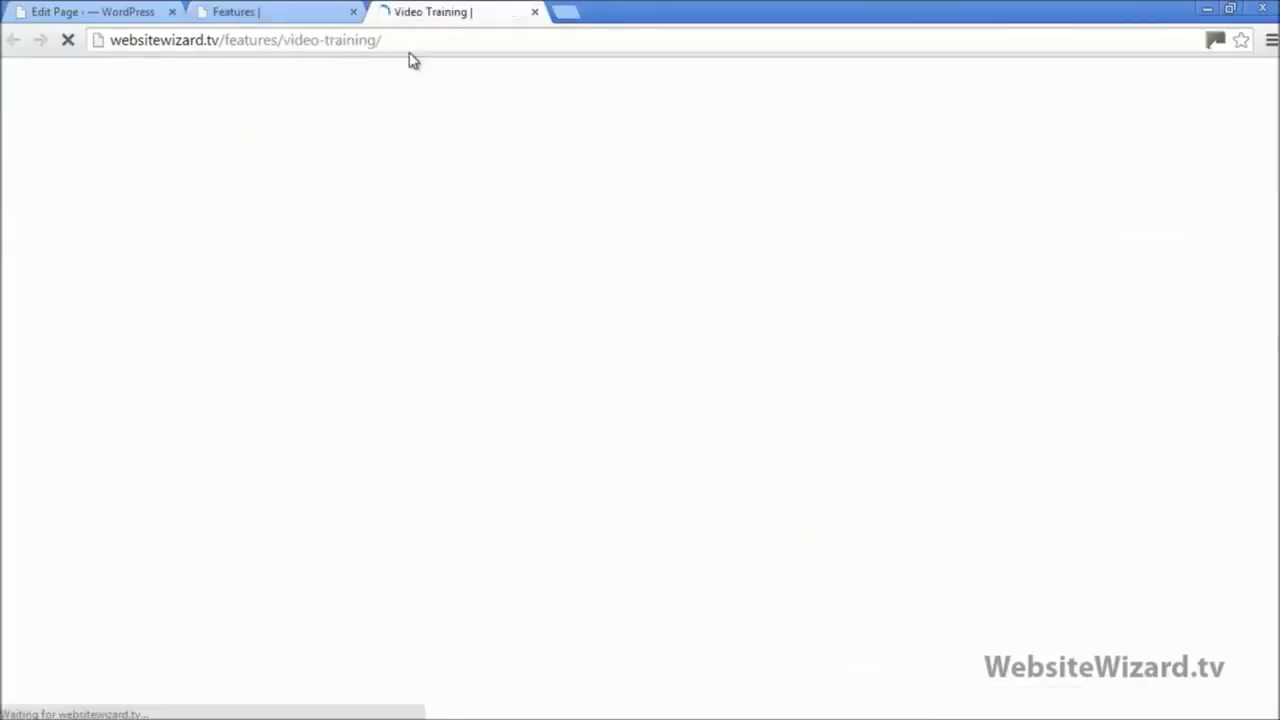
{"action": "left_click", "coordinate": [534, 12]}
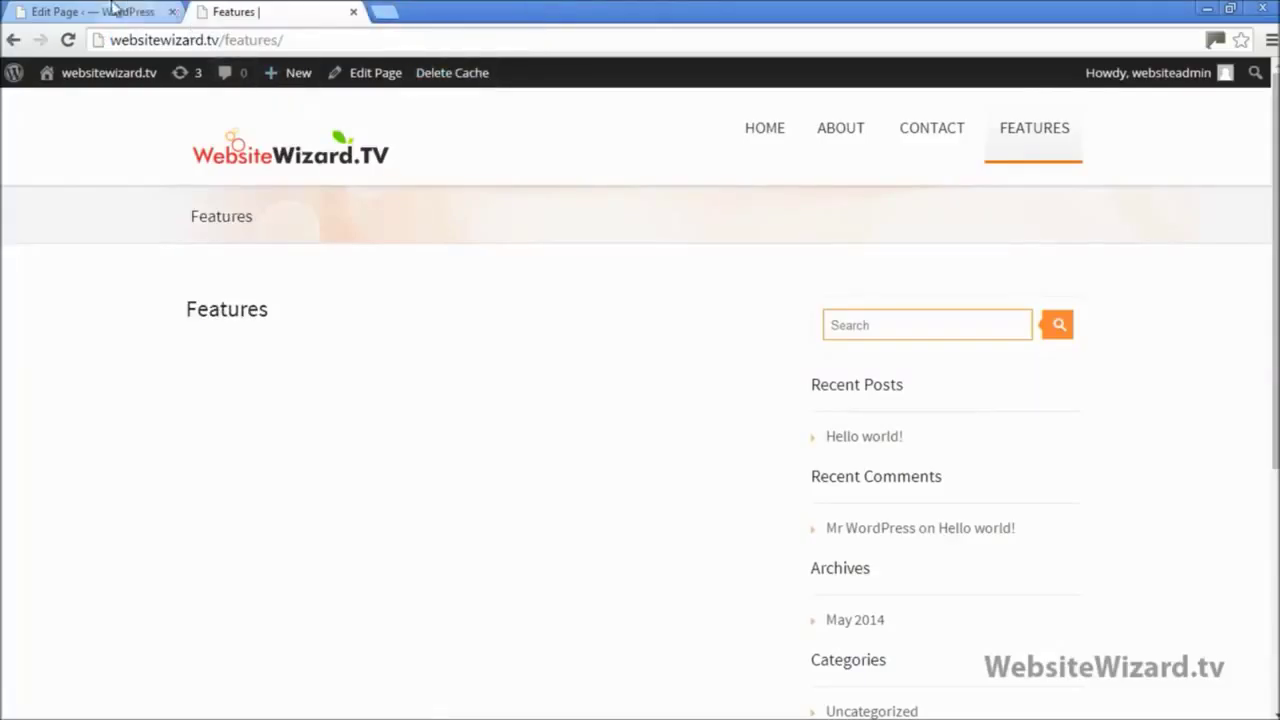
{"action": "left_click", "coordinate": [110, 12]}
{"action": "left_click", "coordinate": [481, 454]}
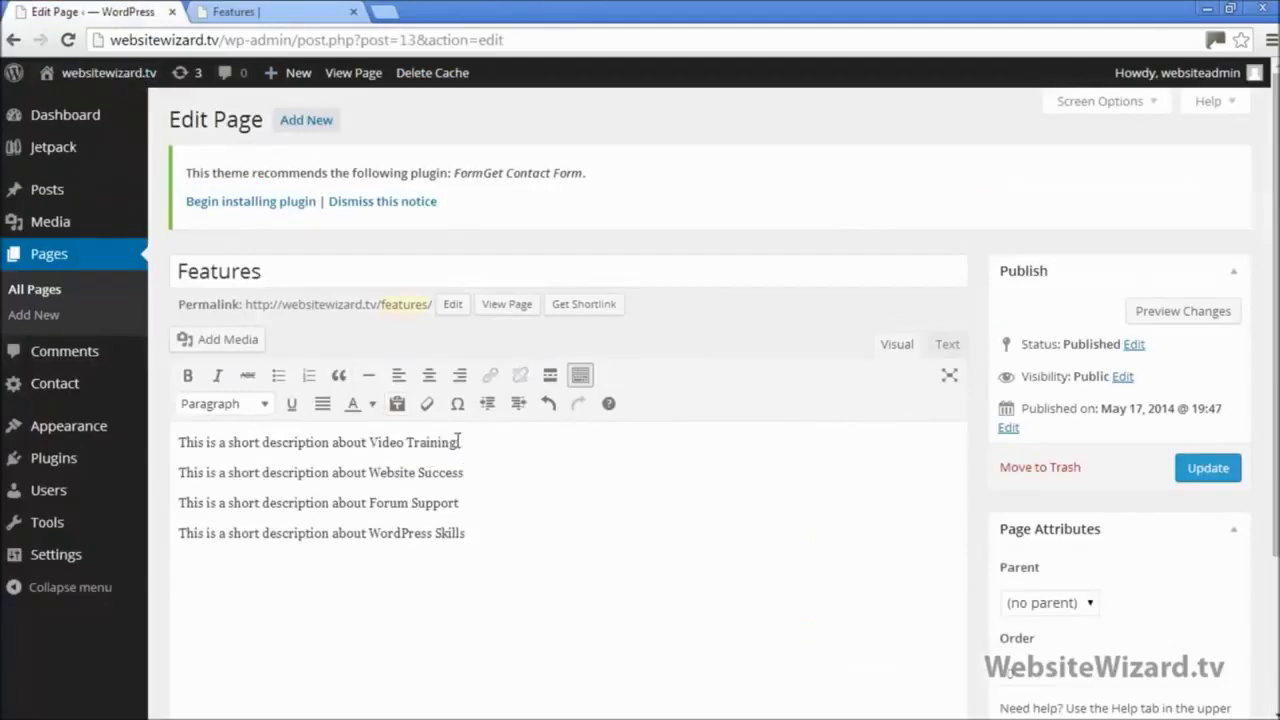
Step: Link 'Video Training' in the first line to the existing Video Training page via Insert/edit link
{"action": "left_click_drag", "start_coordinate": [458, 442], "coordinate": [375, 442]}
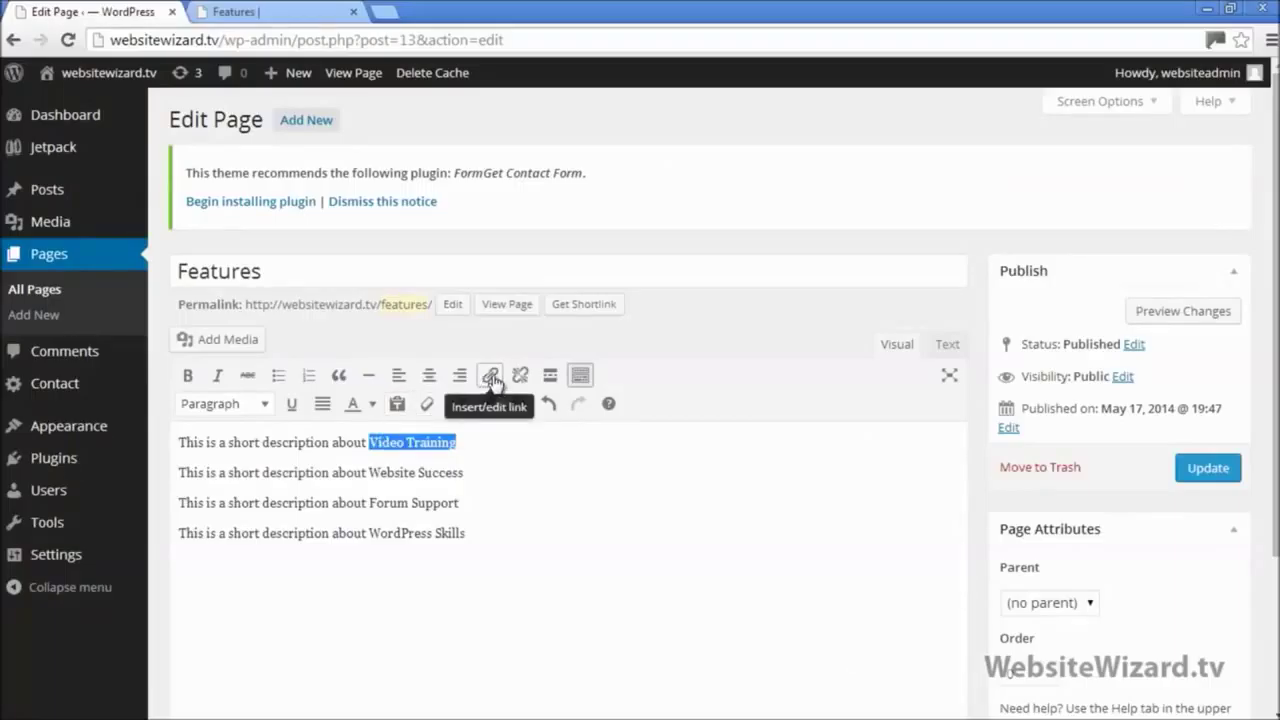
{"action": "left_click", "coordinate": [492, 377]}
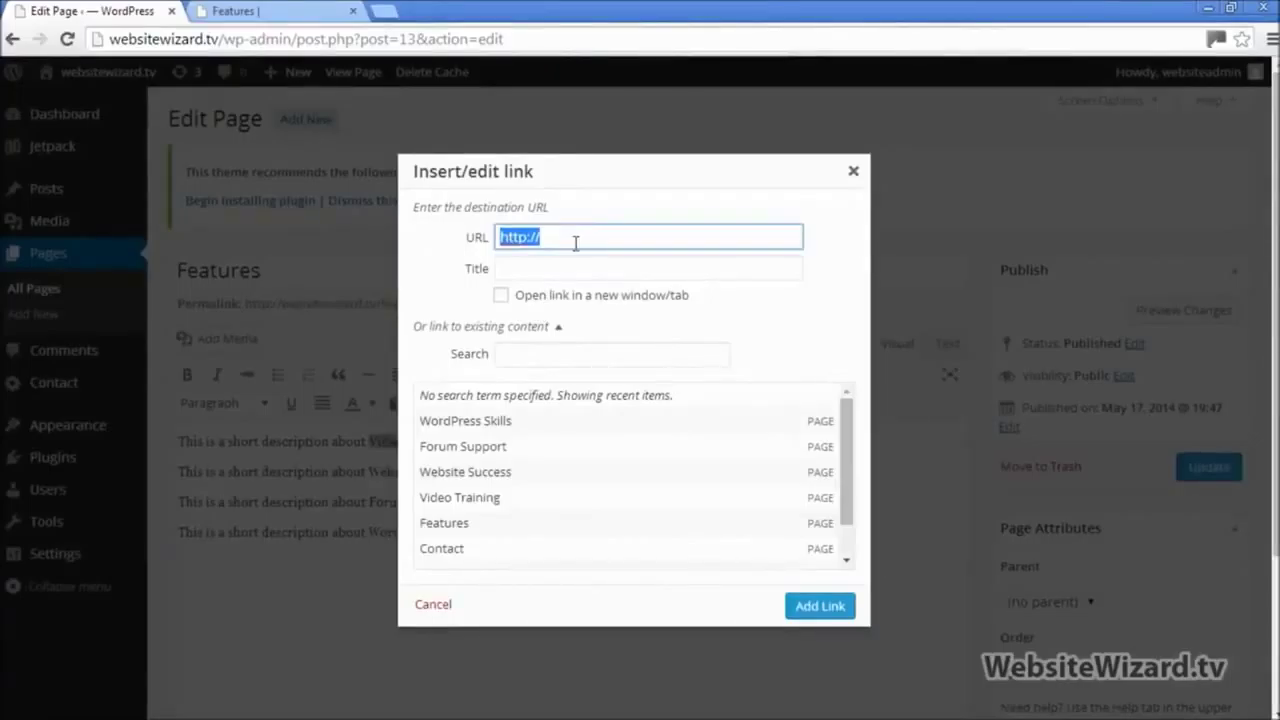
{"action": "type", "text": "http://websitewizard.tv/features/video-training/"}
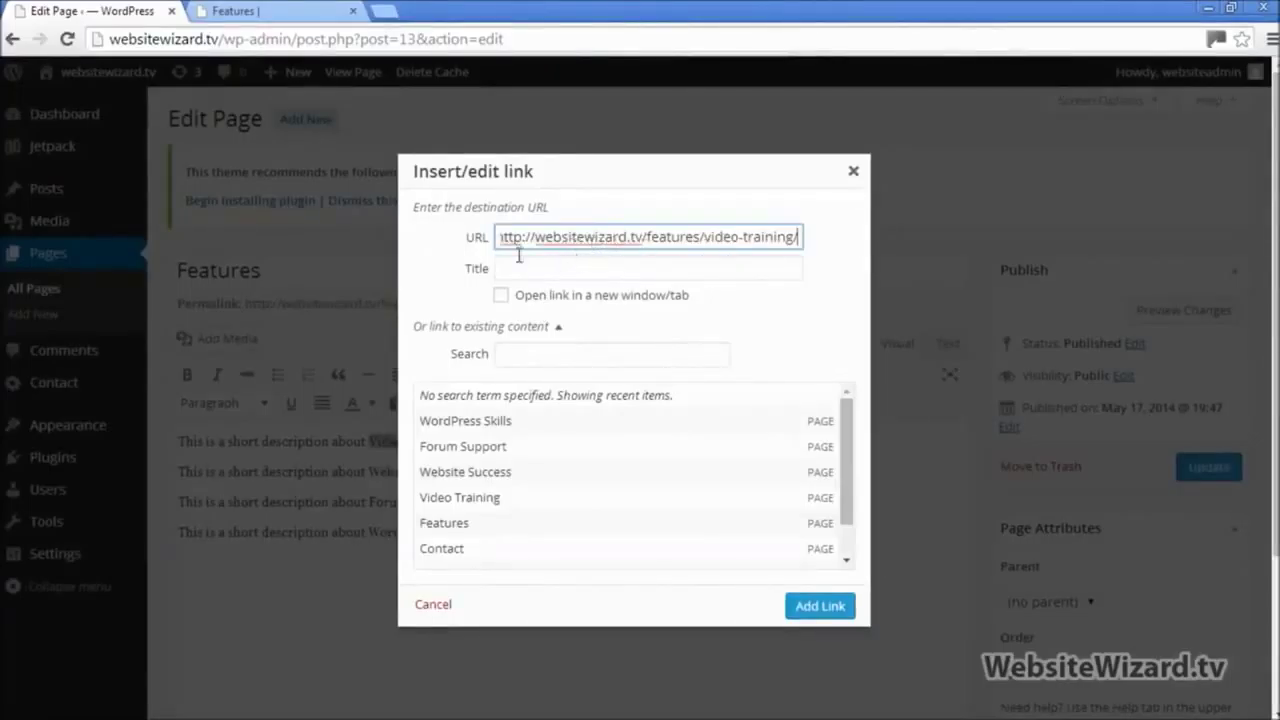
{"action": "left_click_drag", "start_coordinate": [507, 243], "coordinate": [806, 214]}
{"action": "key", "text": "BackSpace"}
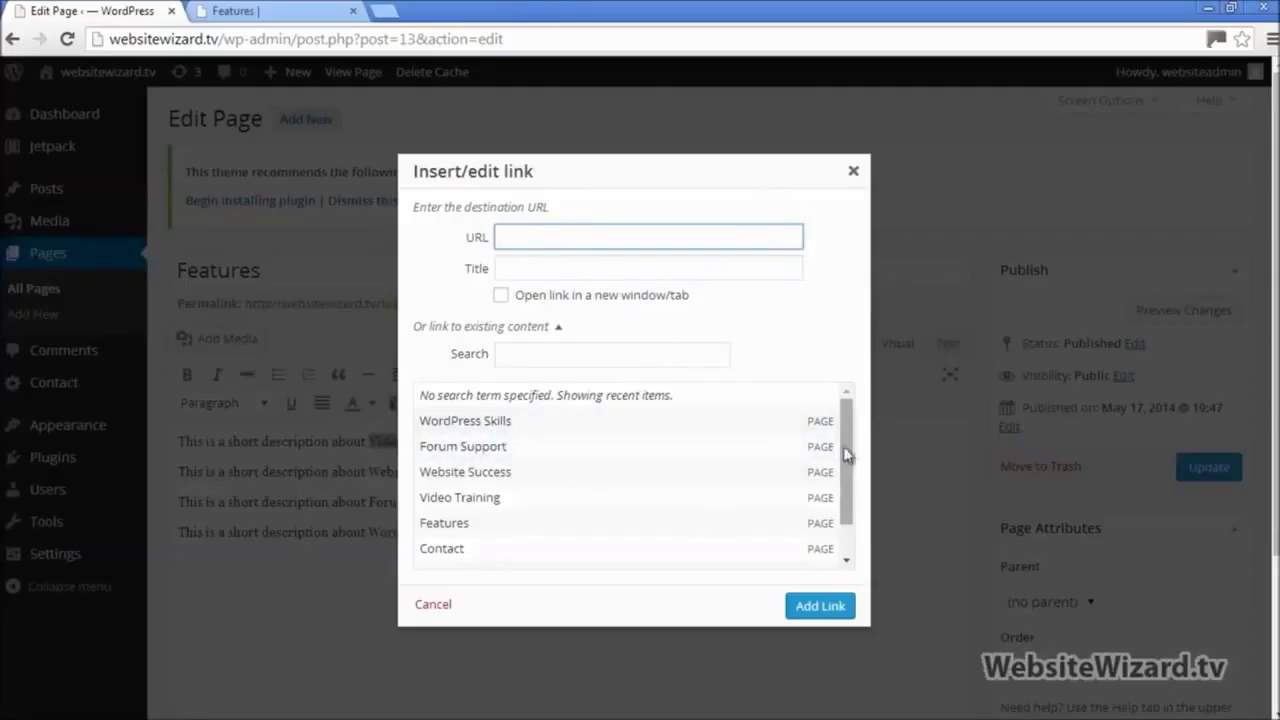
{"action": "left_click", "coordinate": [553, 328]}
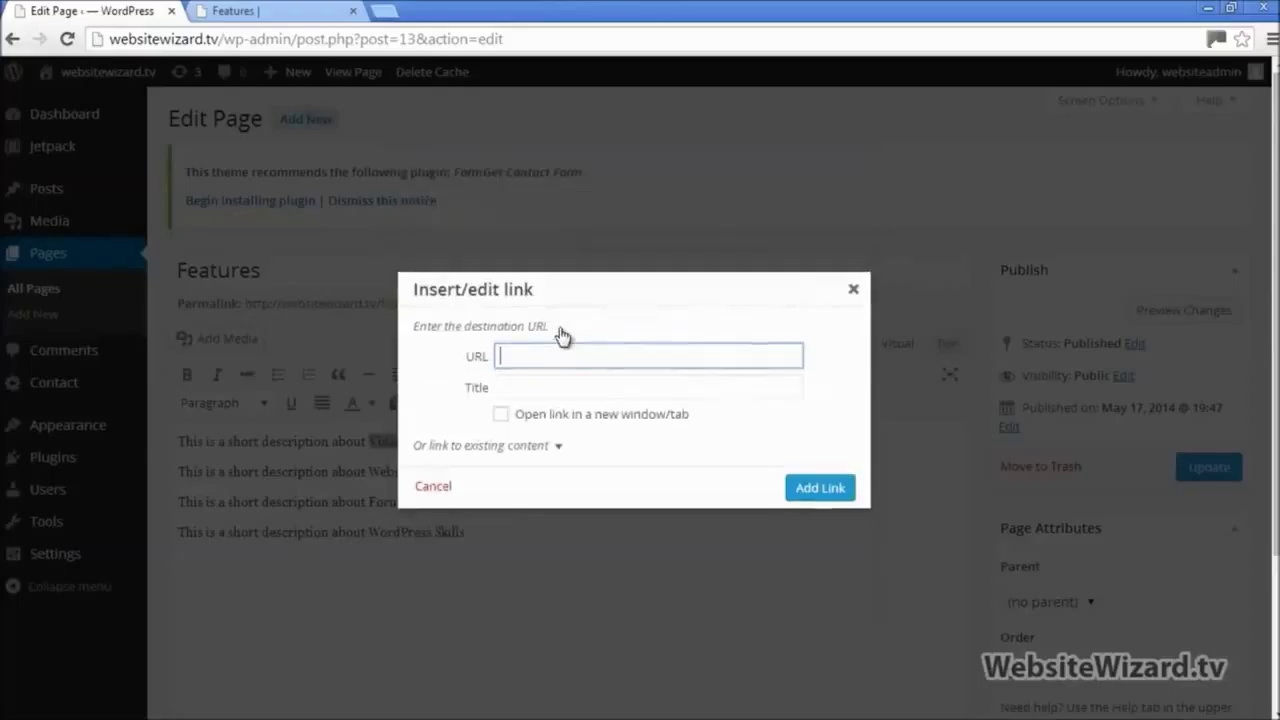
{"action": "left_click", "coordinate": [561, 450]}
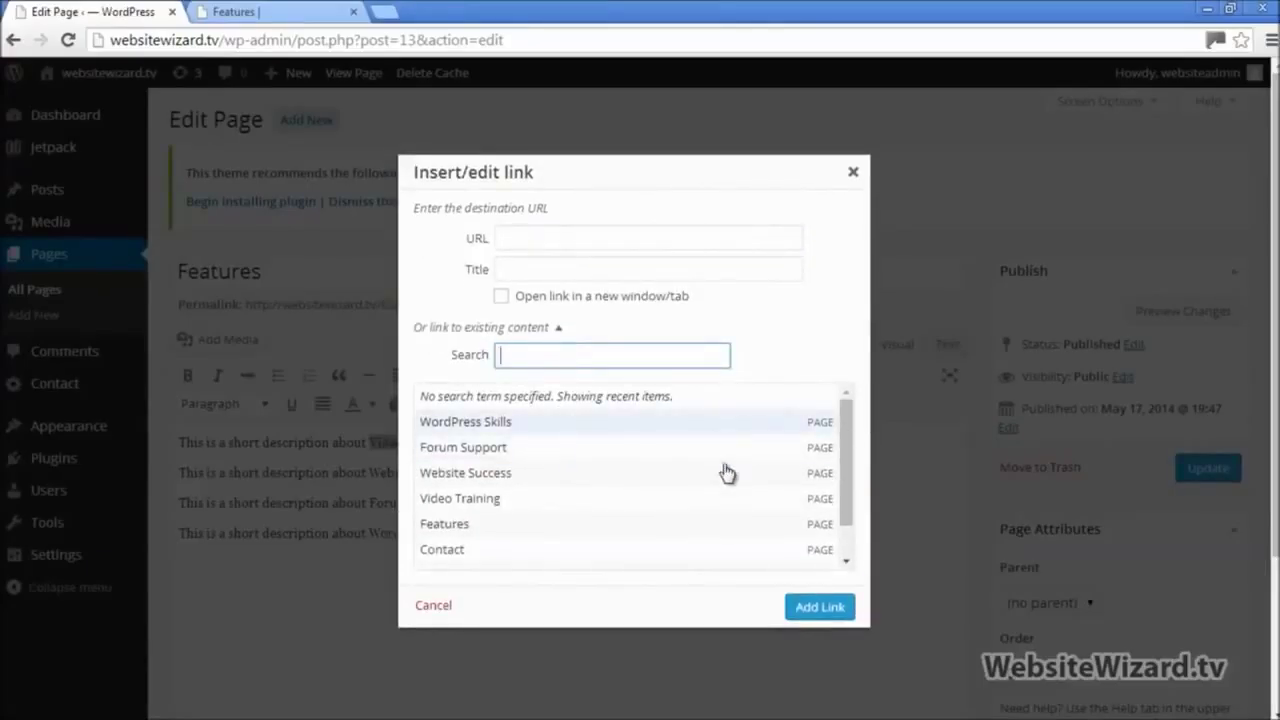
{"action": "left_click", "coordinate": [469, 505]}
{"action": "left_click", "coordinate": [834, 612]}
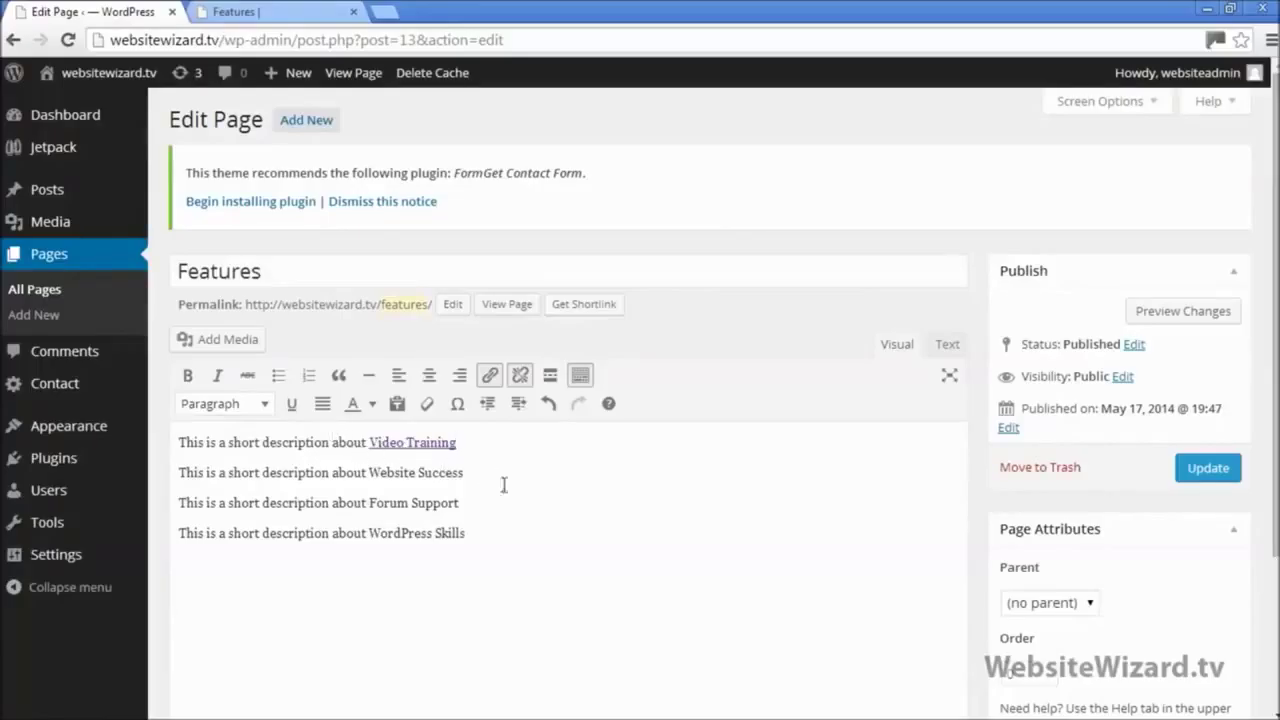
Step: Select Website Success, Forum Support and WordPress Skills in turn, linking each to its matching existing page
{"action": "left_click_drag", "start_coordinate": [369, 472], "coordinate": [447, 487]}
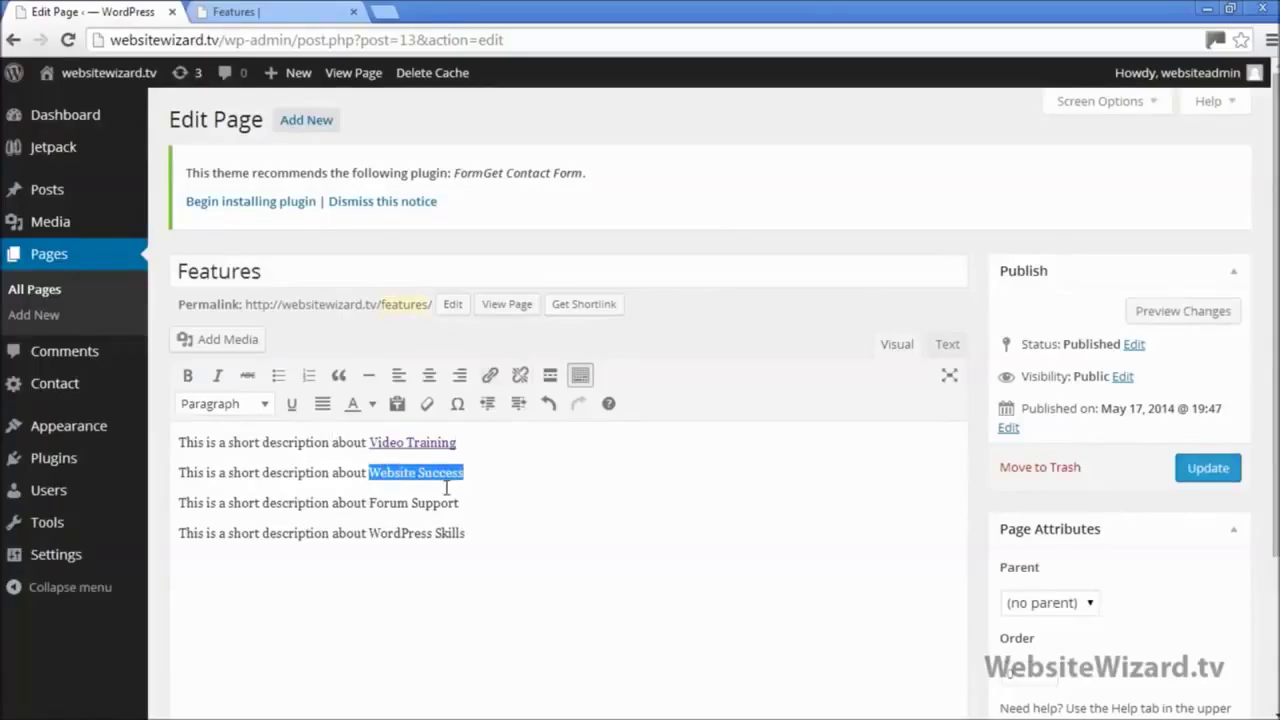
{"action": "left_click", "coordinate": [489, 376]}
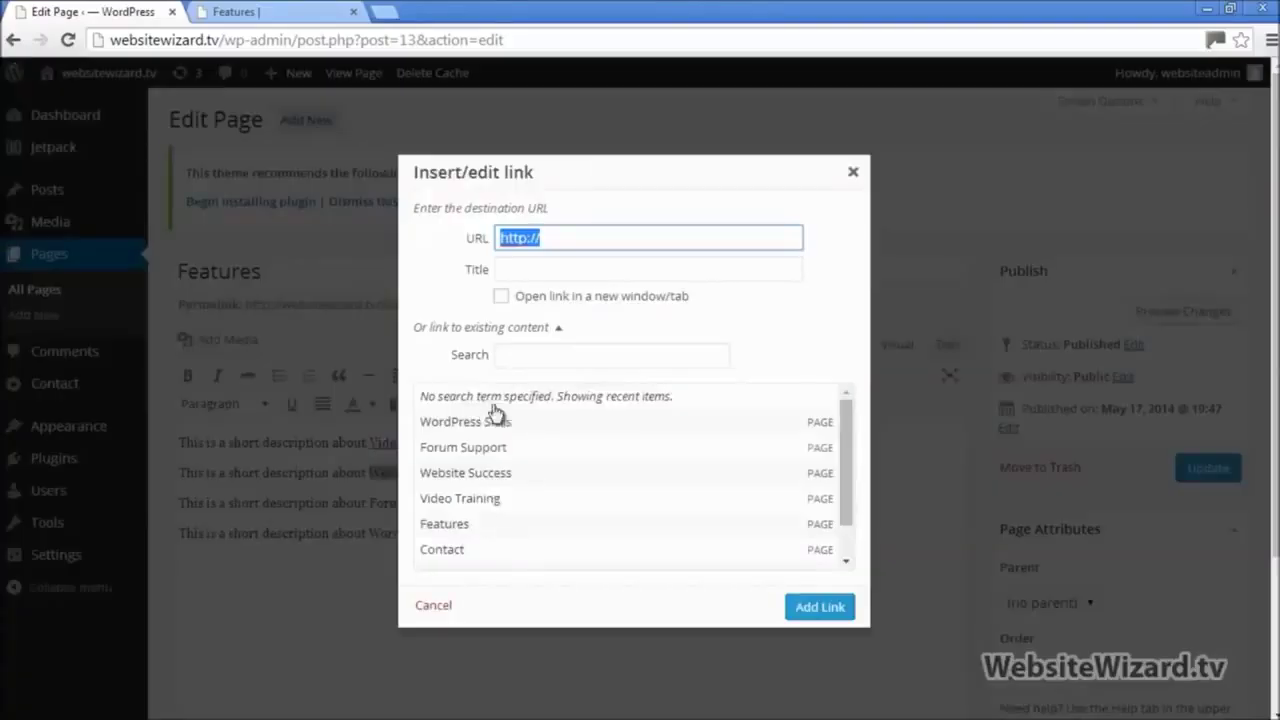
{"action": "left_click", "coordinate": [481, 480]}
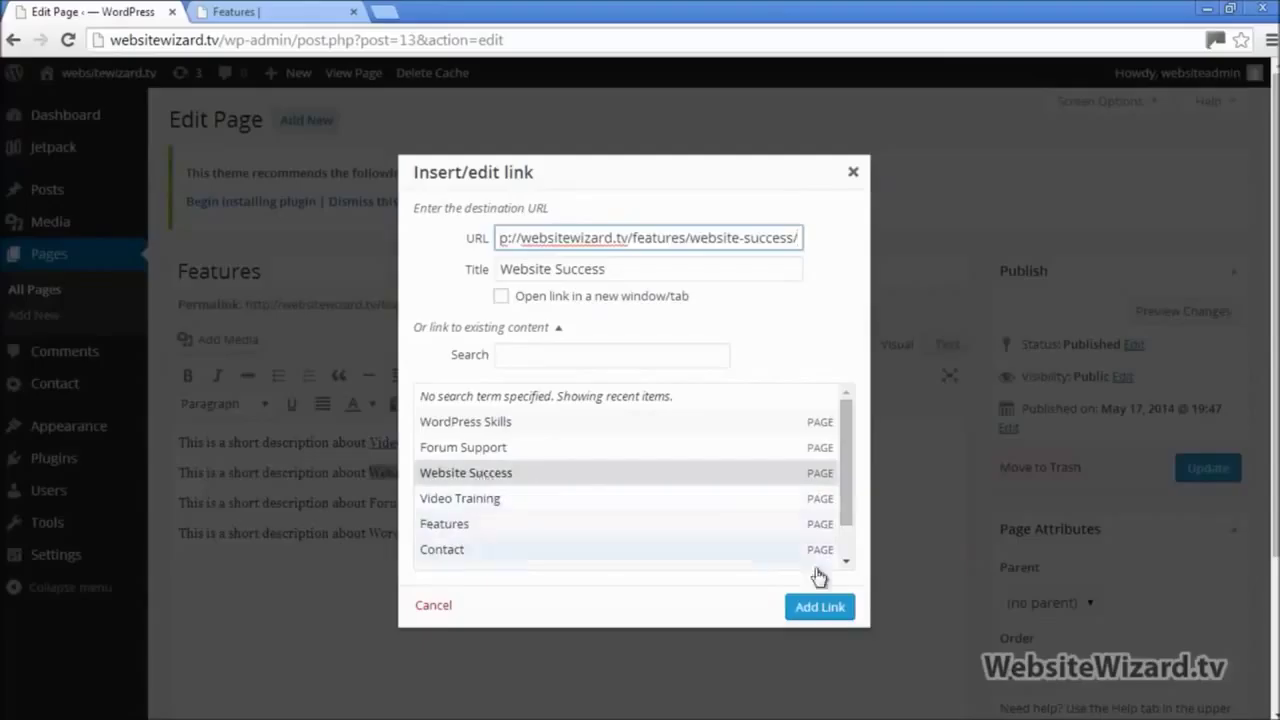
{"action": "left_click", "coordinate": [820, 607]}
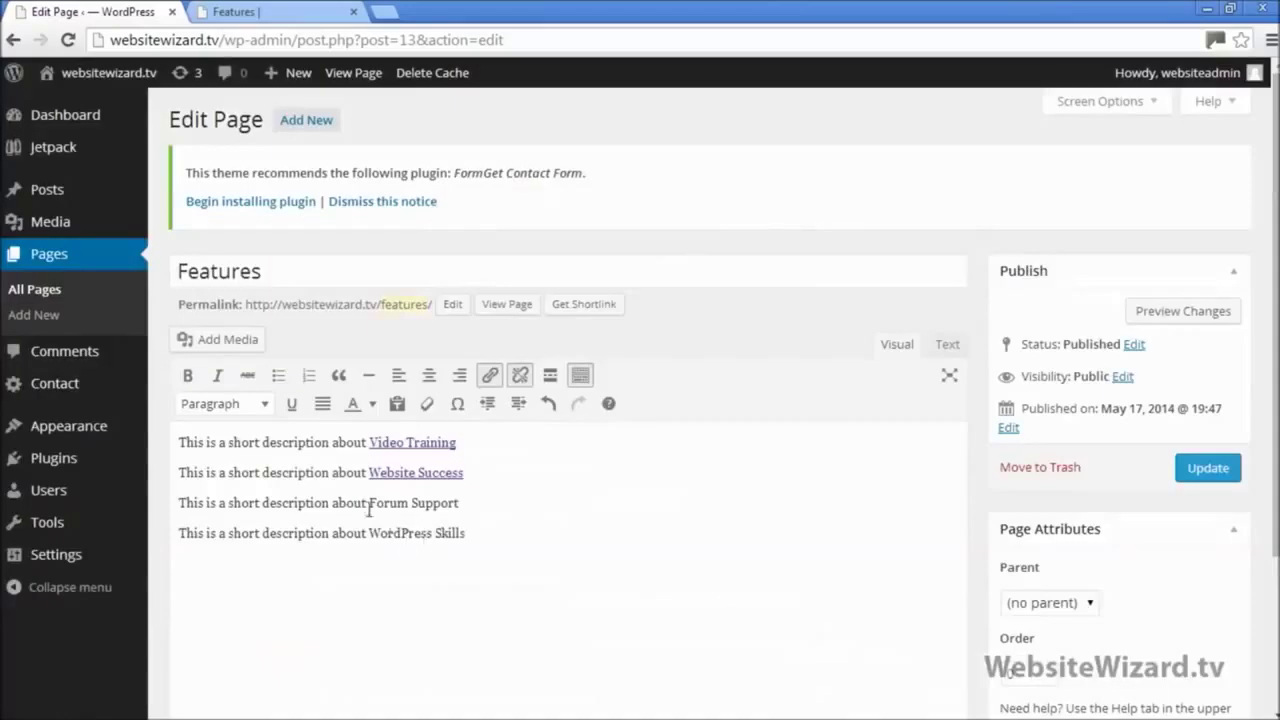
{"action": "left_click_drag", "start_coordinate": [388, 505], "coordinate": [461, 503]}
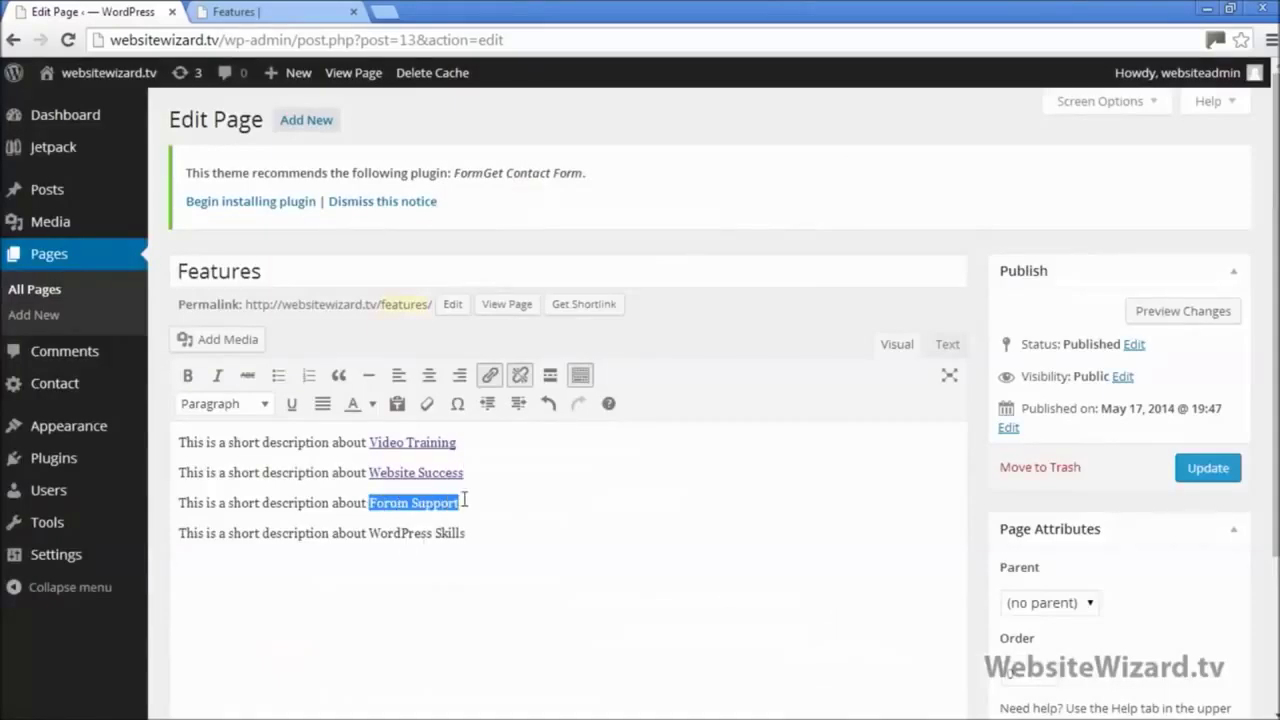
{"action": "left_click", "coordinate": [492, 377]}
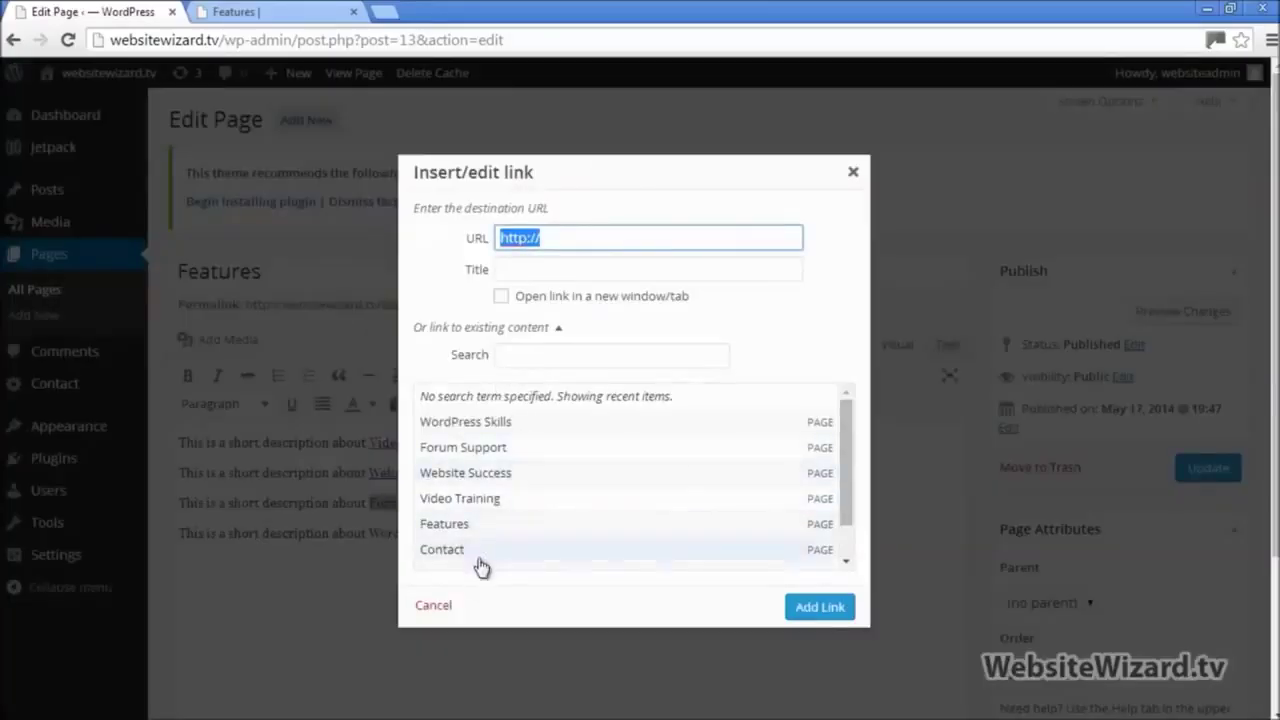
{"action": "left_click", "coordinate": [483, 455]}
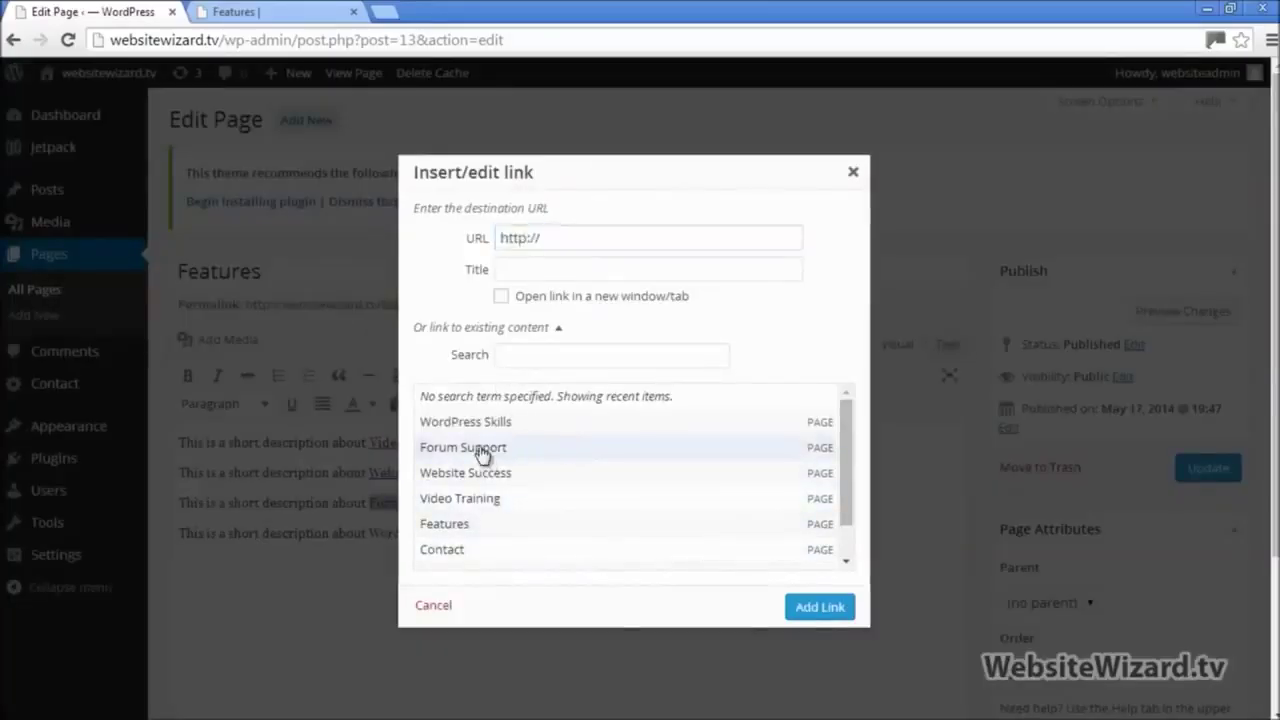
{"action": "left_click", "coordinate": [815, 607]}
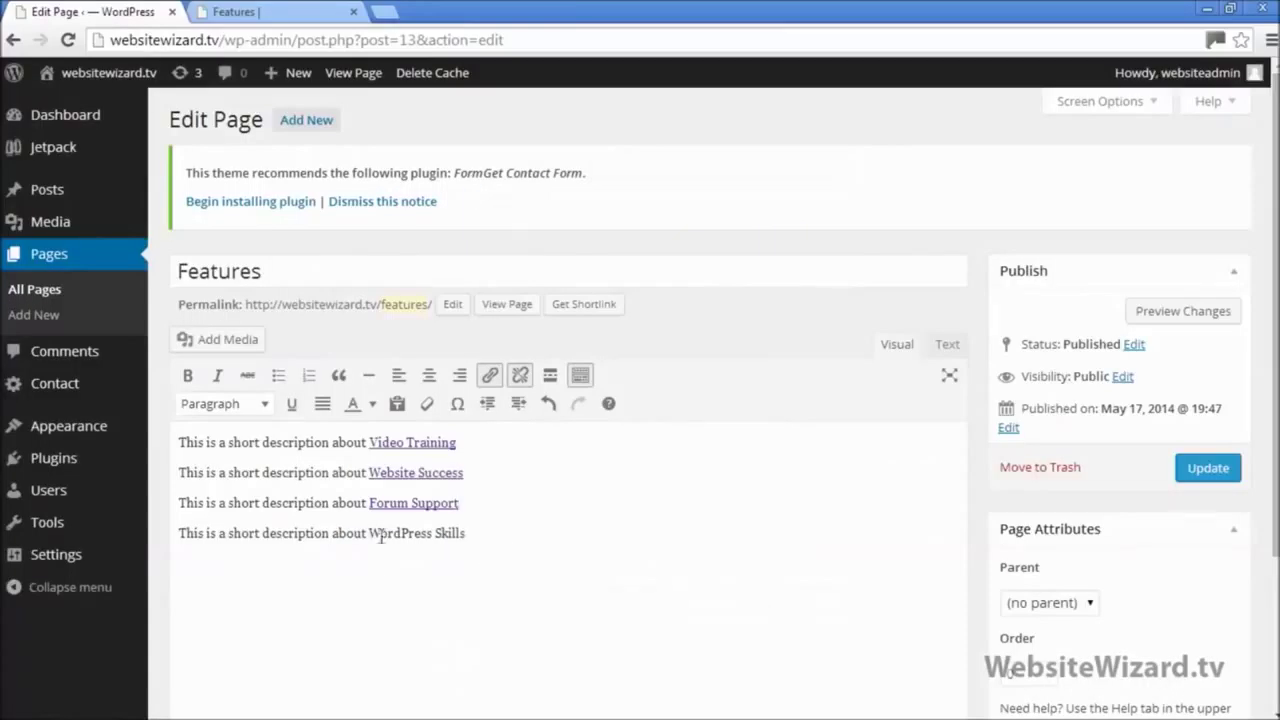
{"action": "left_click_drag", "start_coordinate": [420, 528], "coordinate": [466, 530]}
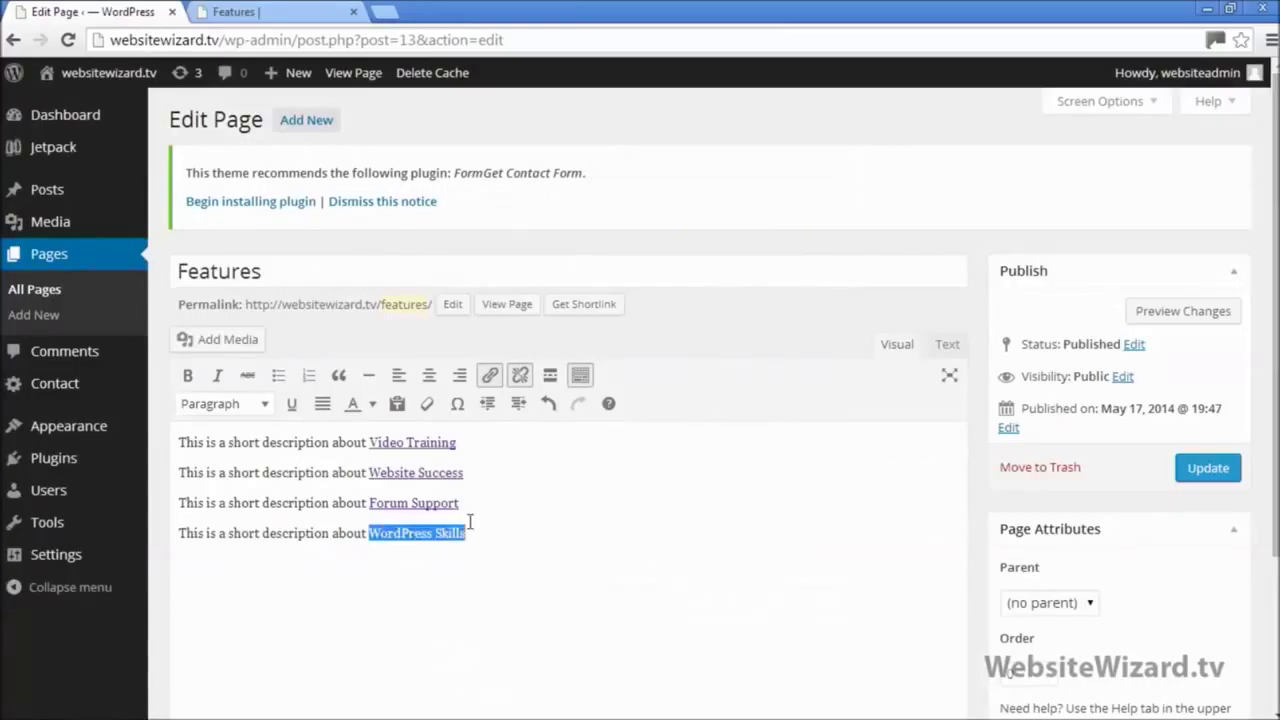
{"action": "left_click", "coordinate": [492, 376]}
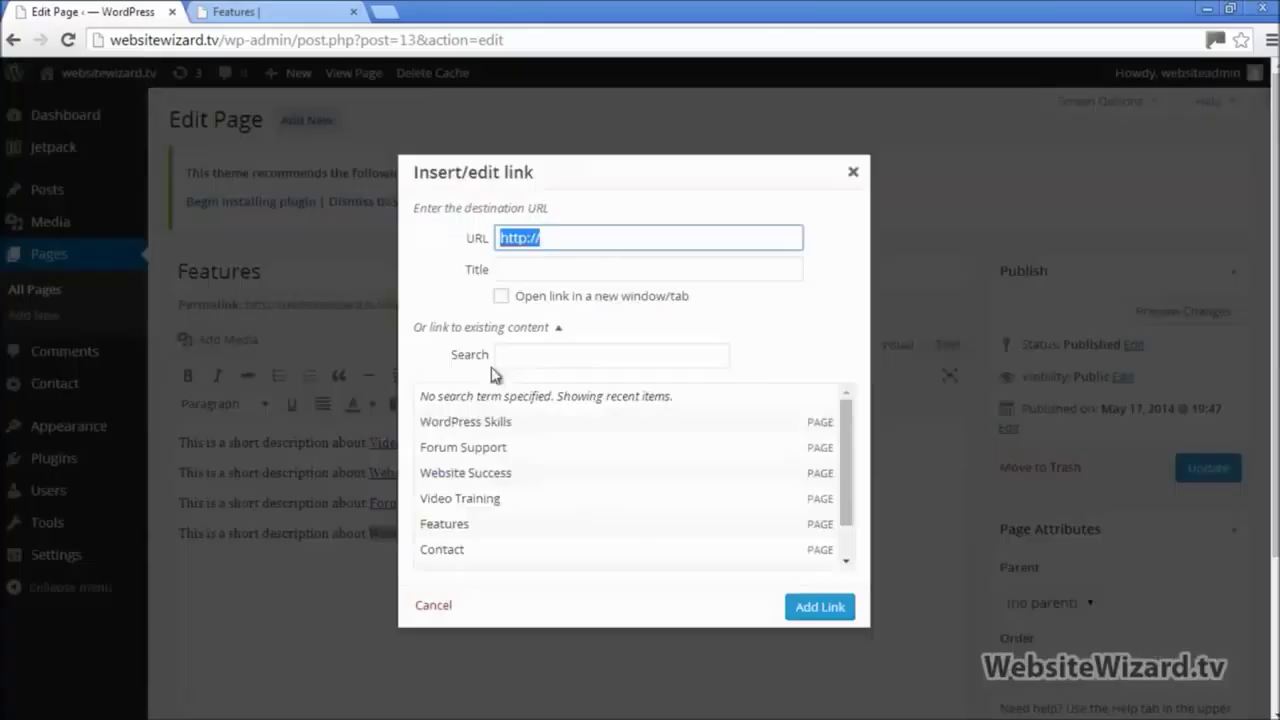
{"action": "left_click", "coordinate": [490, 425]}
{"action": "left_click", "coordinate": [813, 610]}
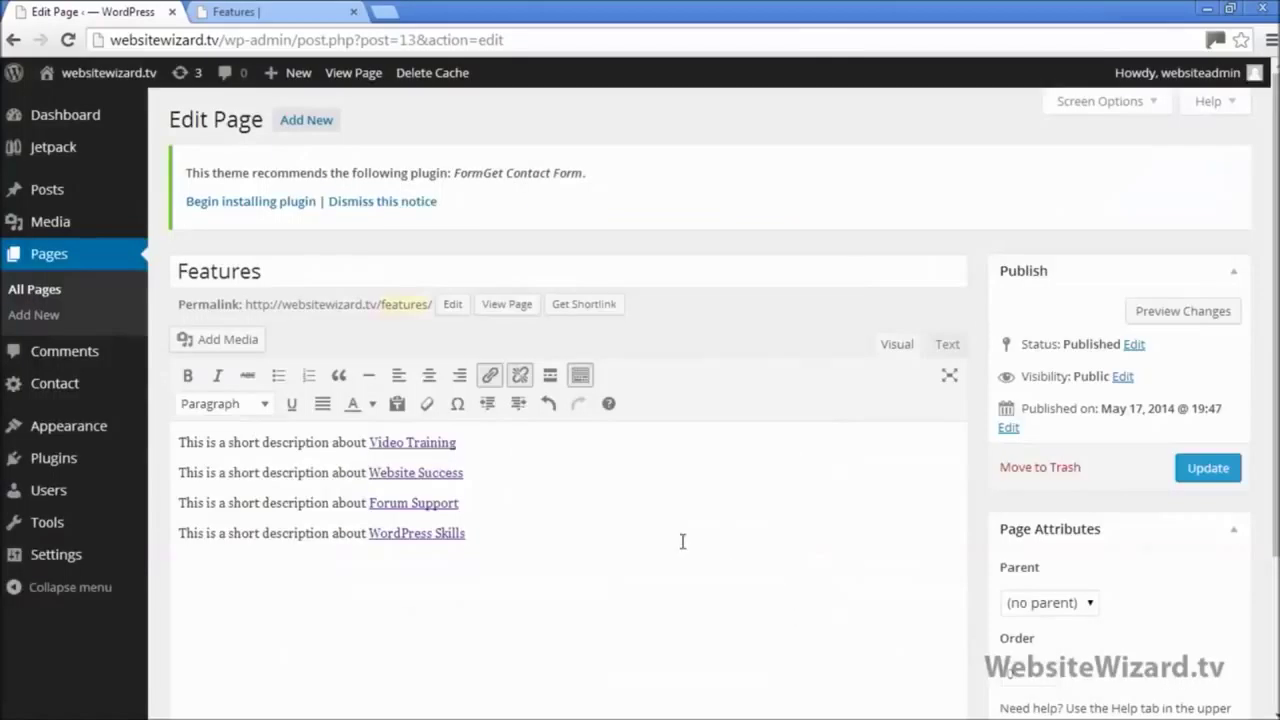
Step: Update the Features page, then reload the live site and open its Features page
{"action": "left_click", "coordinate": [1210, 470]}
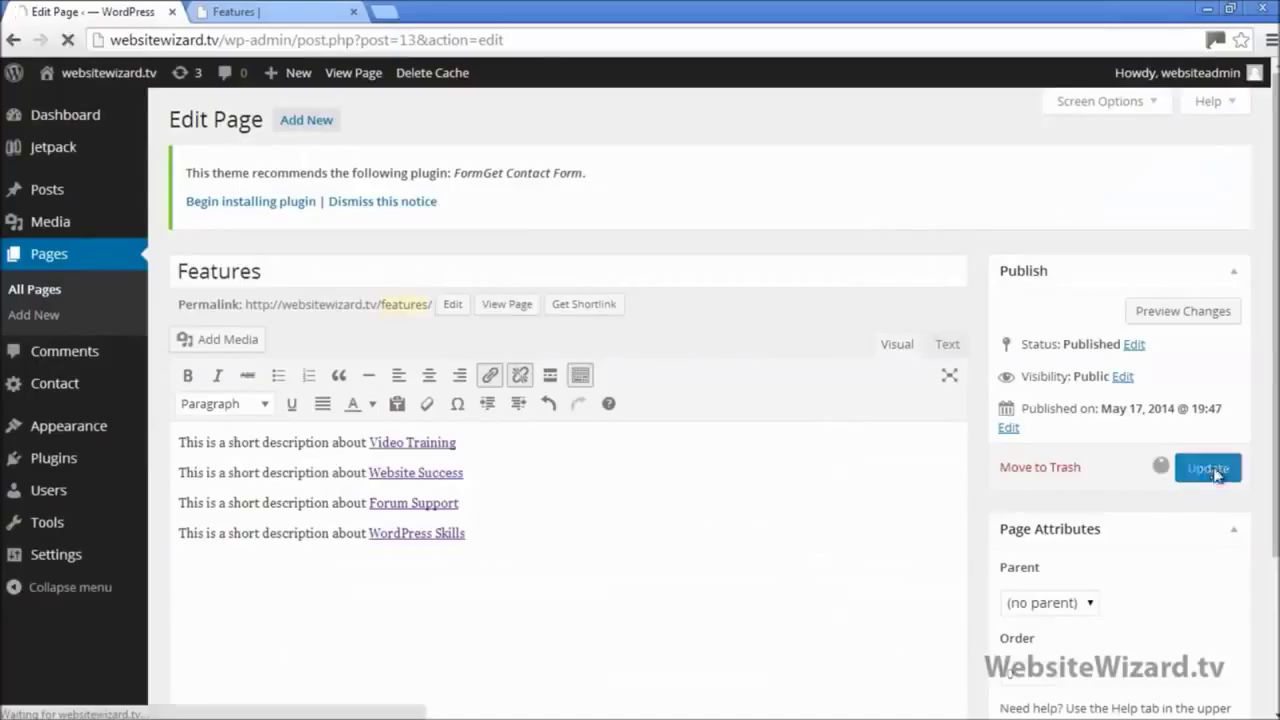
{"action": "left_click", "coordinate": [266, 14]}
{"action": "left_click", "coordinate": [234, 160]}
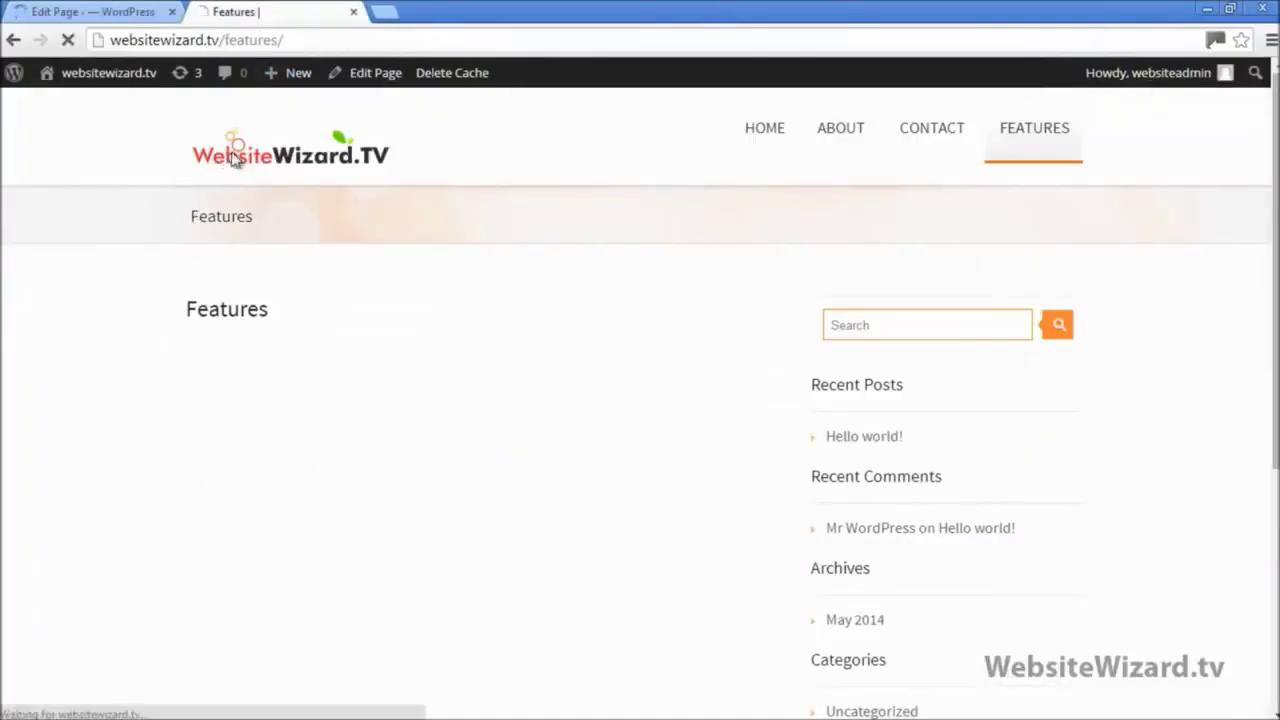
{"action": "left_click", "coordinate": [67, 40]}
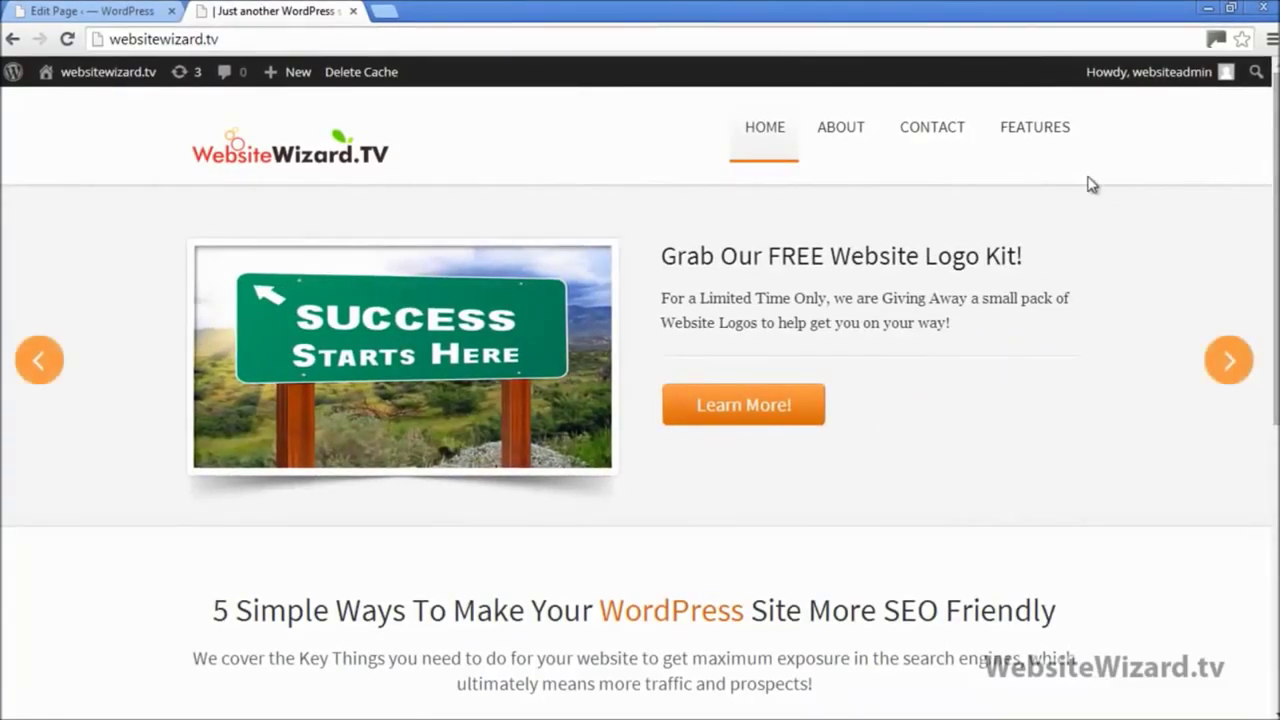
{"action": "mouse_move", "coordinate": [1032, 135]}
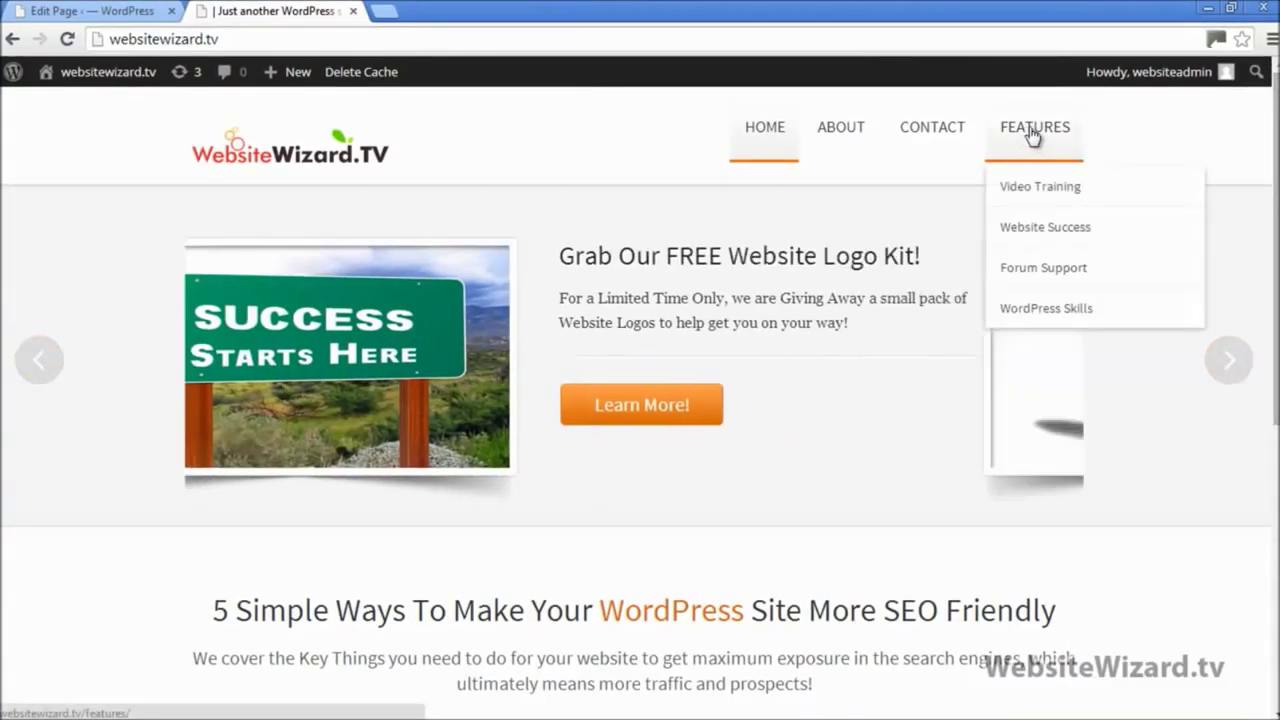
{"action": "left_click", "coordinate": [1032, 135]}
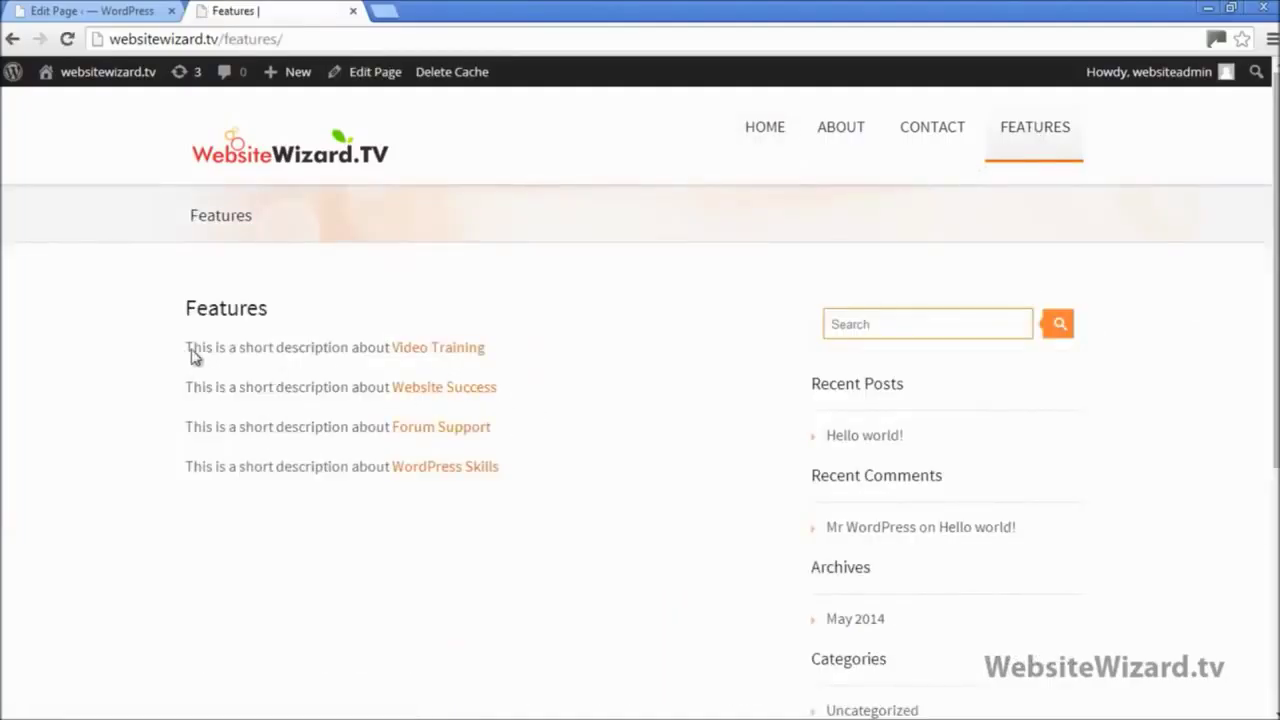
Step: Test the Video Training and Website Success links, returning to Features after each
{"action": "left_click_drag", "start_coordinate": [193, 357], "coordinate": [372, 346]}
{"action": "left_click", "coordinate": [477, 350]}
{"action": "left_click", "coordinate": [424, 356]}
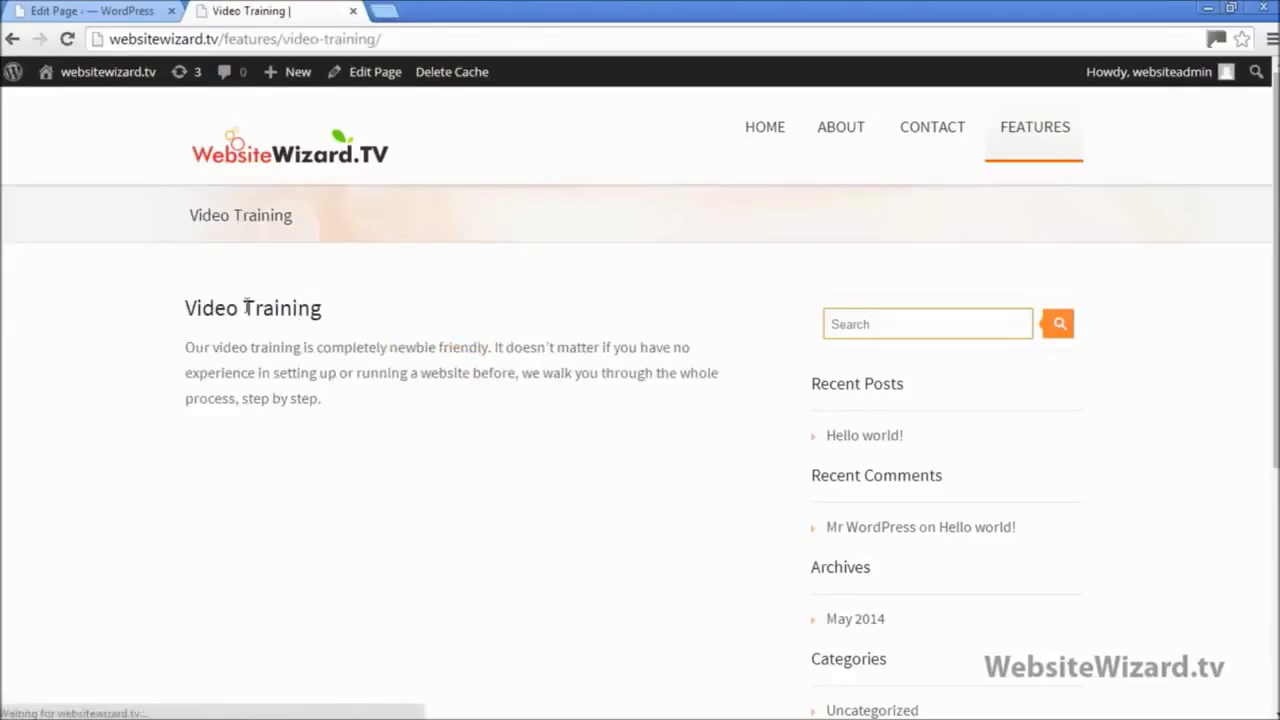
{"action": "left_click", "coordinate": [13, 38]}
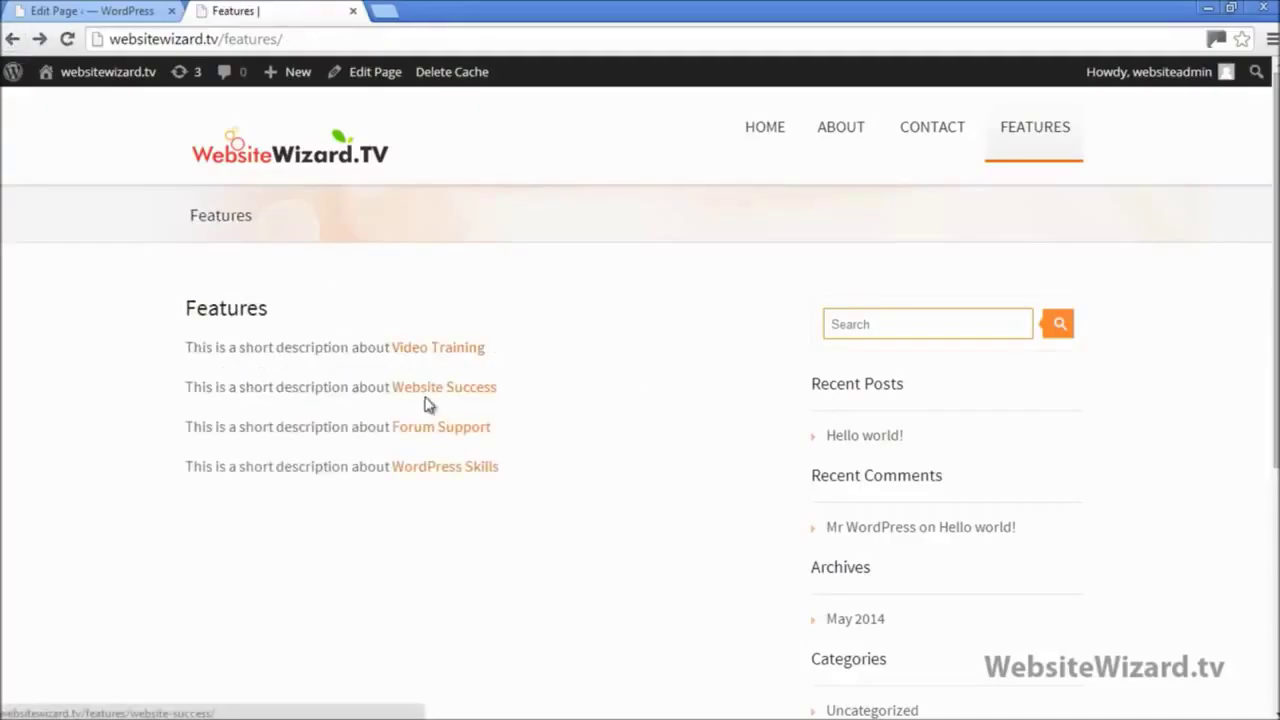
{"action": "left_click", "coordinate": [428, 397]}
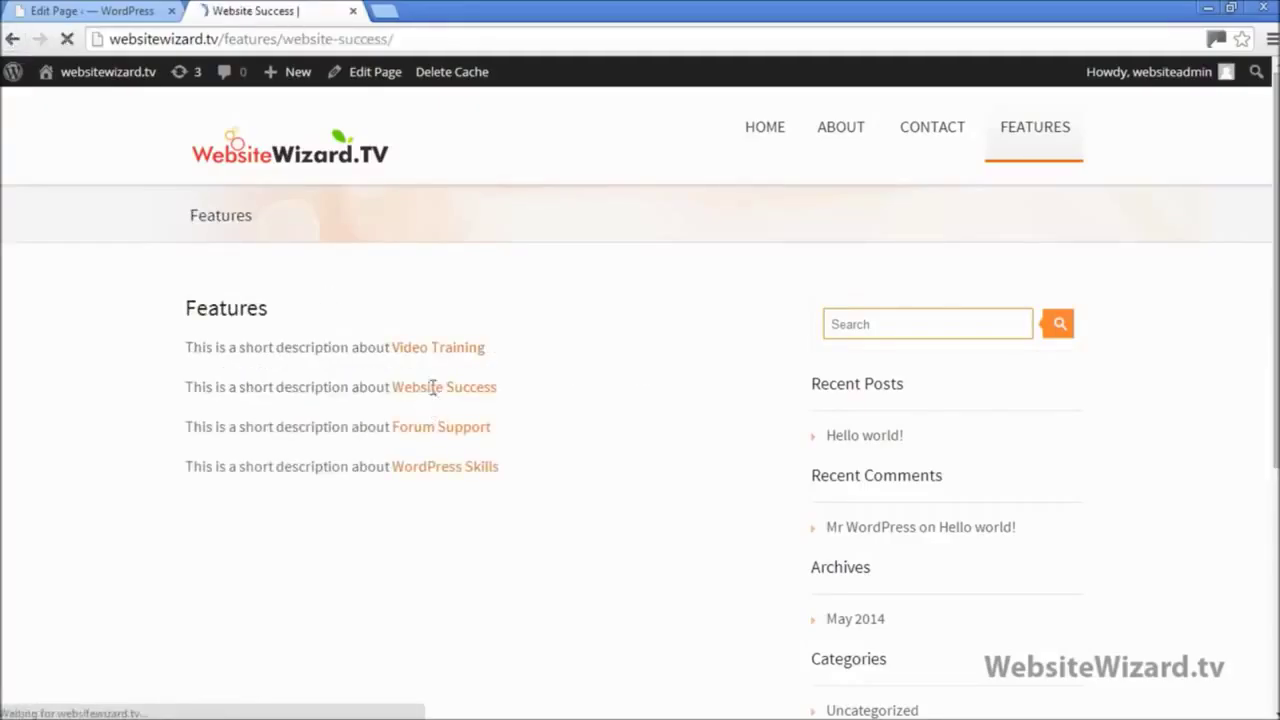
{"action": "left_click", "coordinate": [12, 40]}
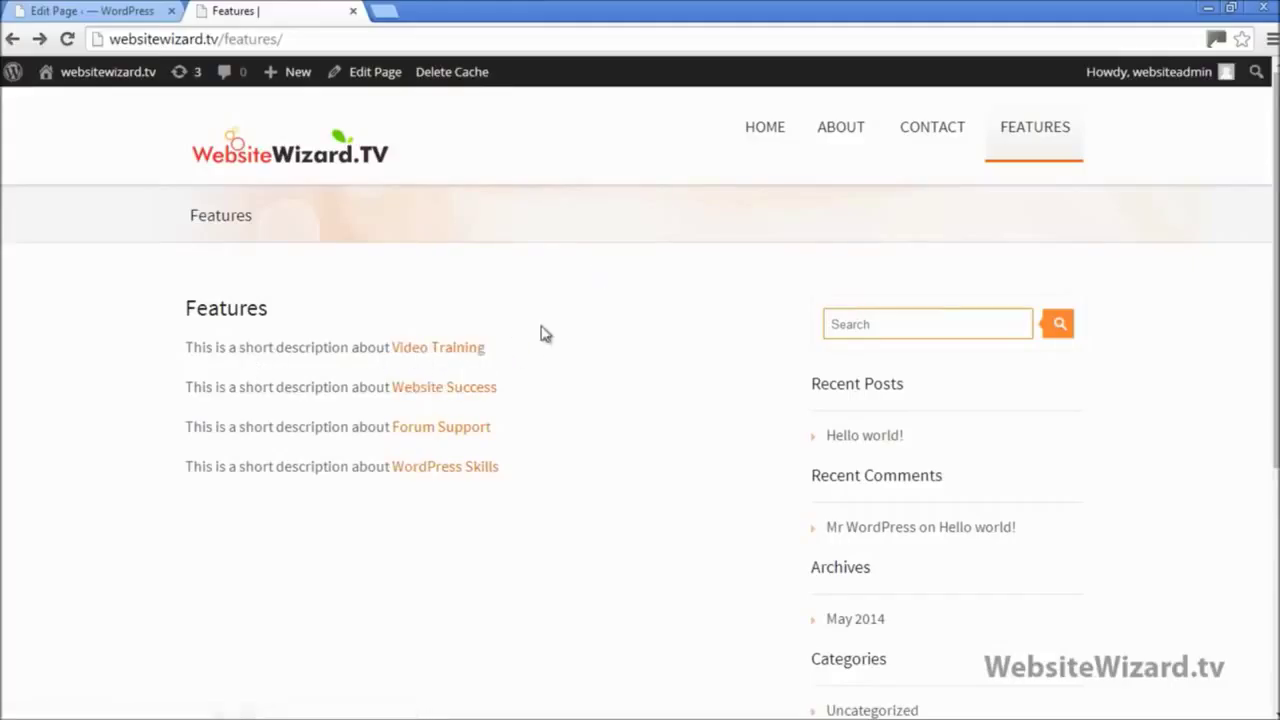
Step: Return from the Features page to the home page via the WebsiteWizard.TV header logo
{"action": "left_click", "coordinate": [316, 168]}
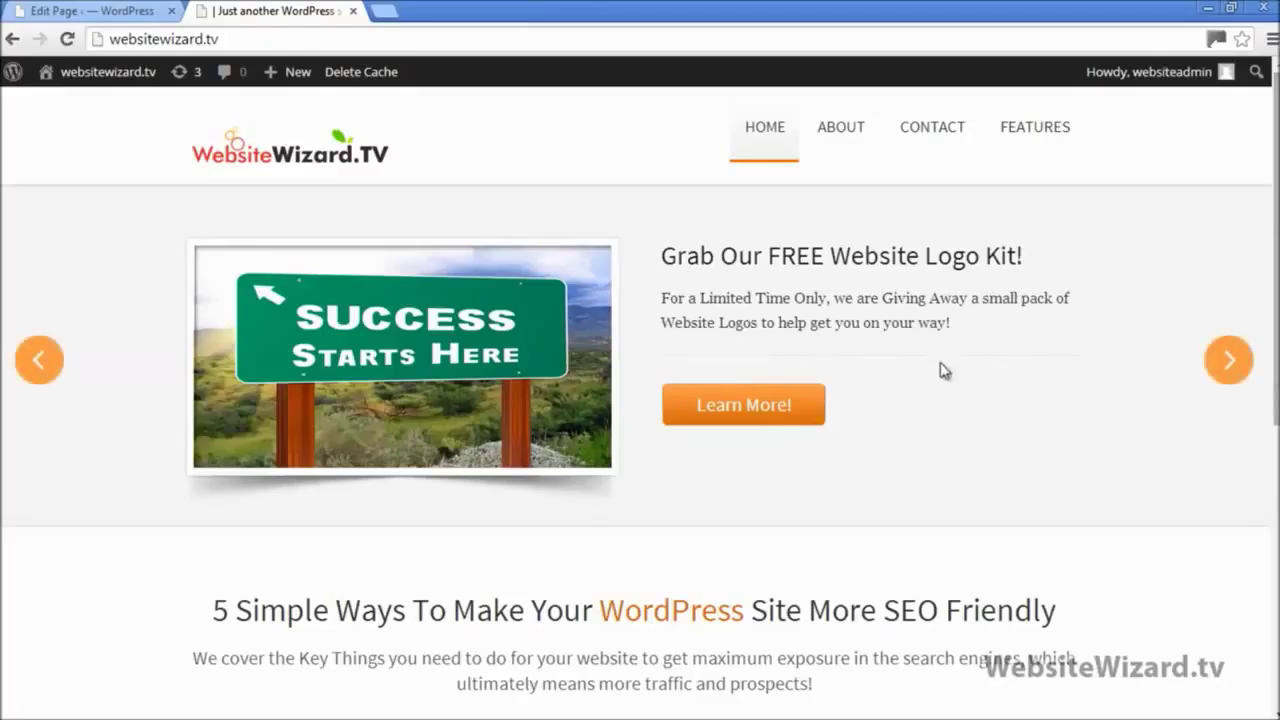
Step: Open the About page and scroll through its sidebar widgets, from Search down to Meta
{"action": "left_click", "coordinate": [840, 139]}
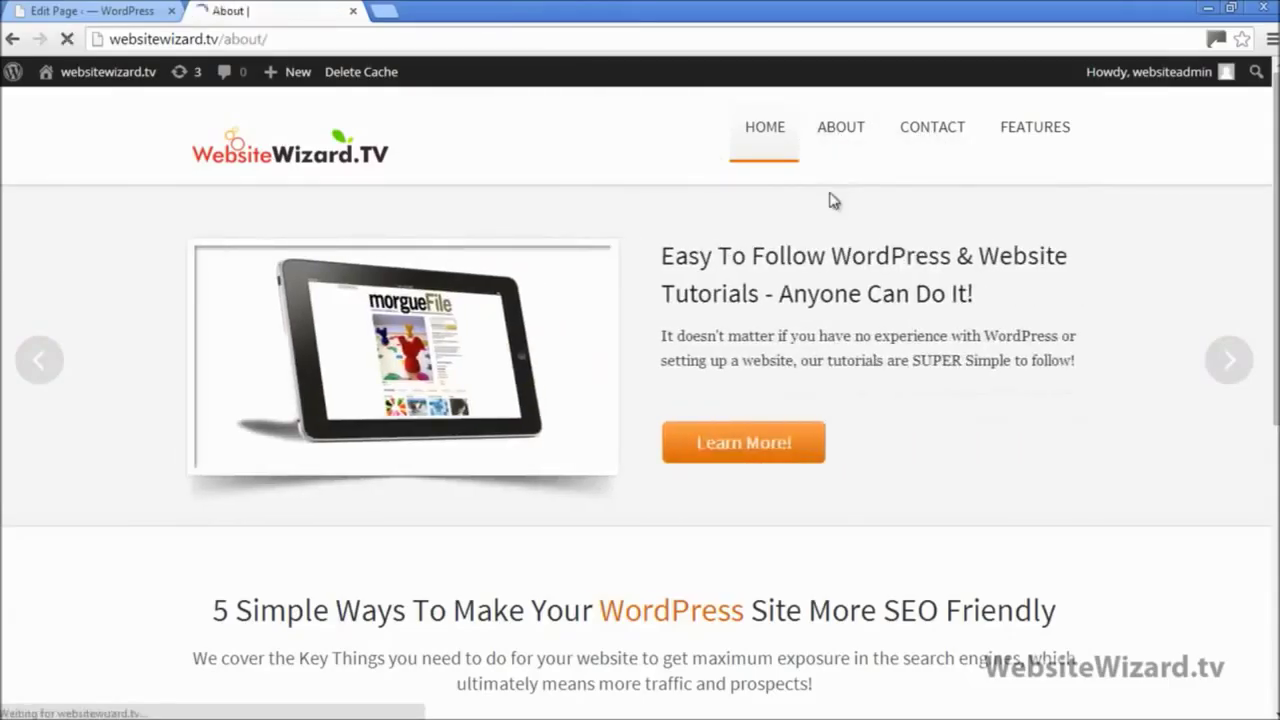
{"action": "scroll", "coordinate": [937, 249], "scroll_direction": "down", "scroll_amount": 1}
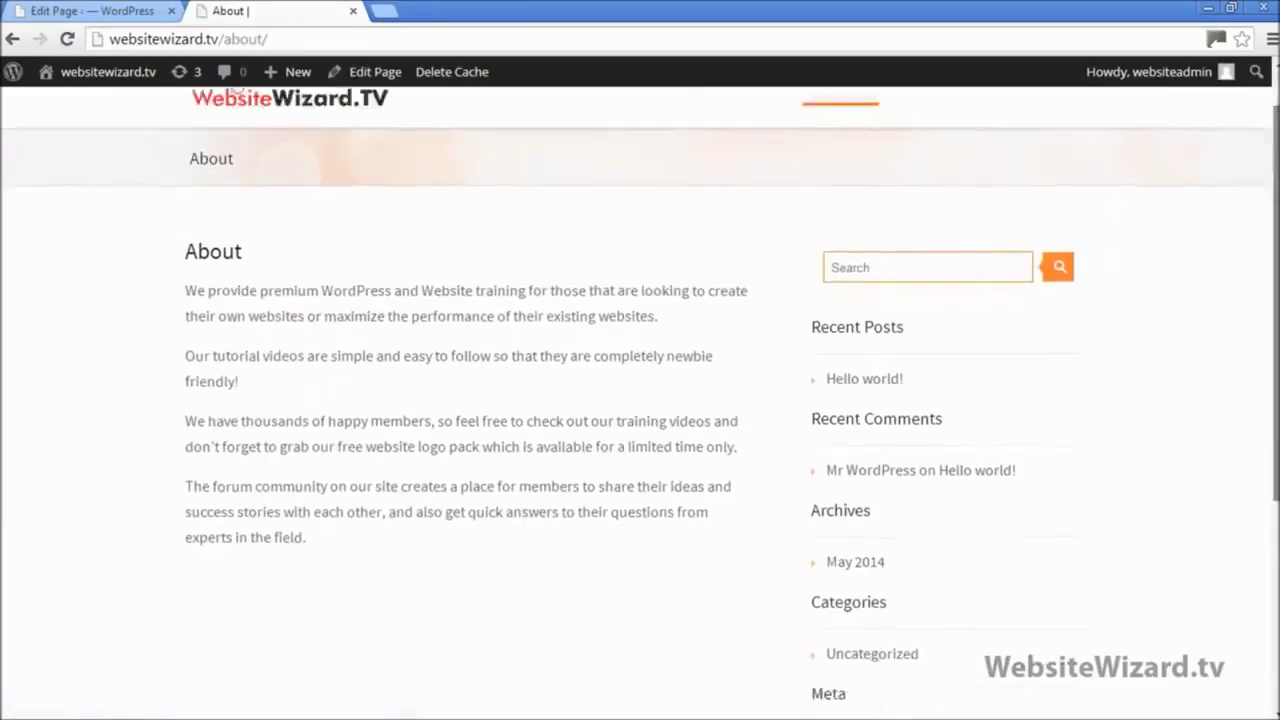
{"action": "left_click", "coordinate": [887, 183]}
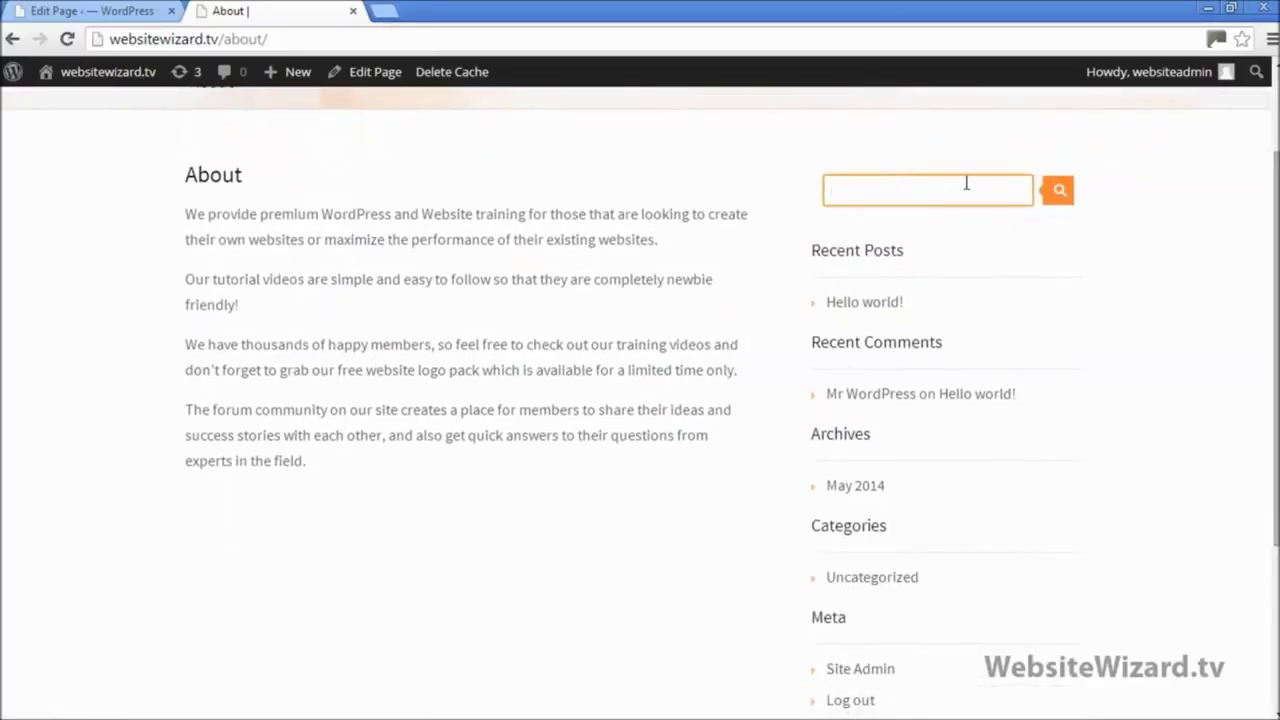
{"action": "left_click", "coordinate": [1166, 189]}
{"action": "scroll", "coordinate": [1230, 255], "scroll_direction": "down", "scroll_amount": 1}
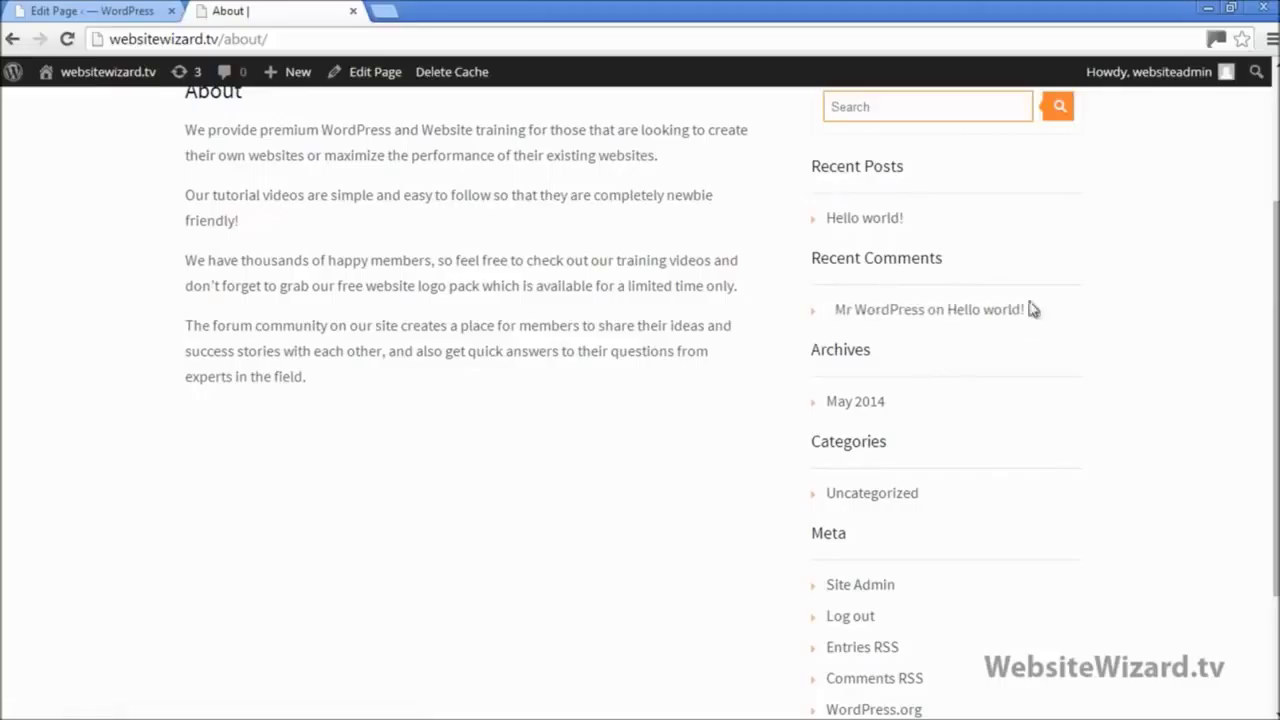
{"action": "scroll", "coordinate": [1251, 311], "scroll_direction": "down", "scroll_amount": 2}
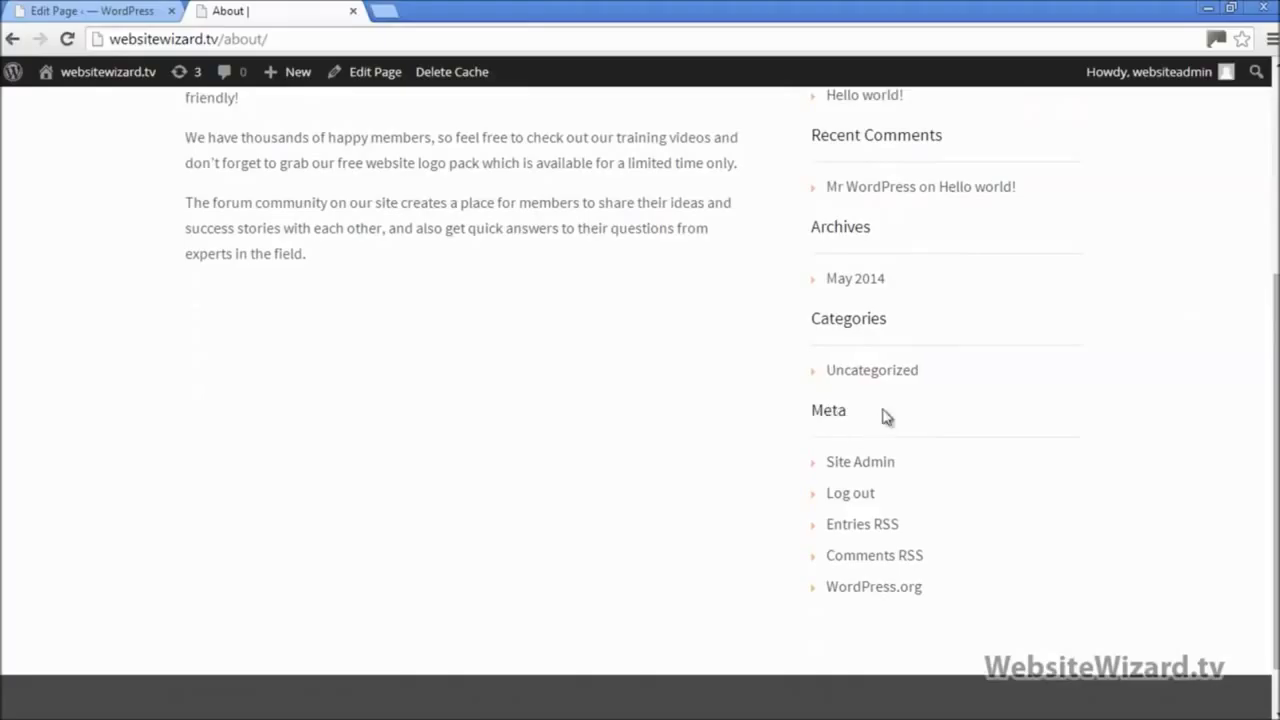
{"action": "scroll", "coordinate": [1270, 400], "scroll_direction": "up", "scroll_amount": 3}
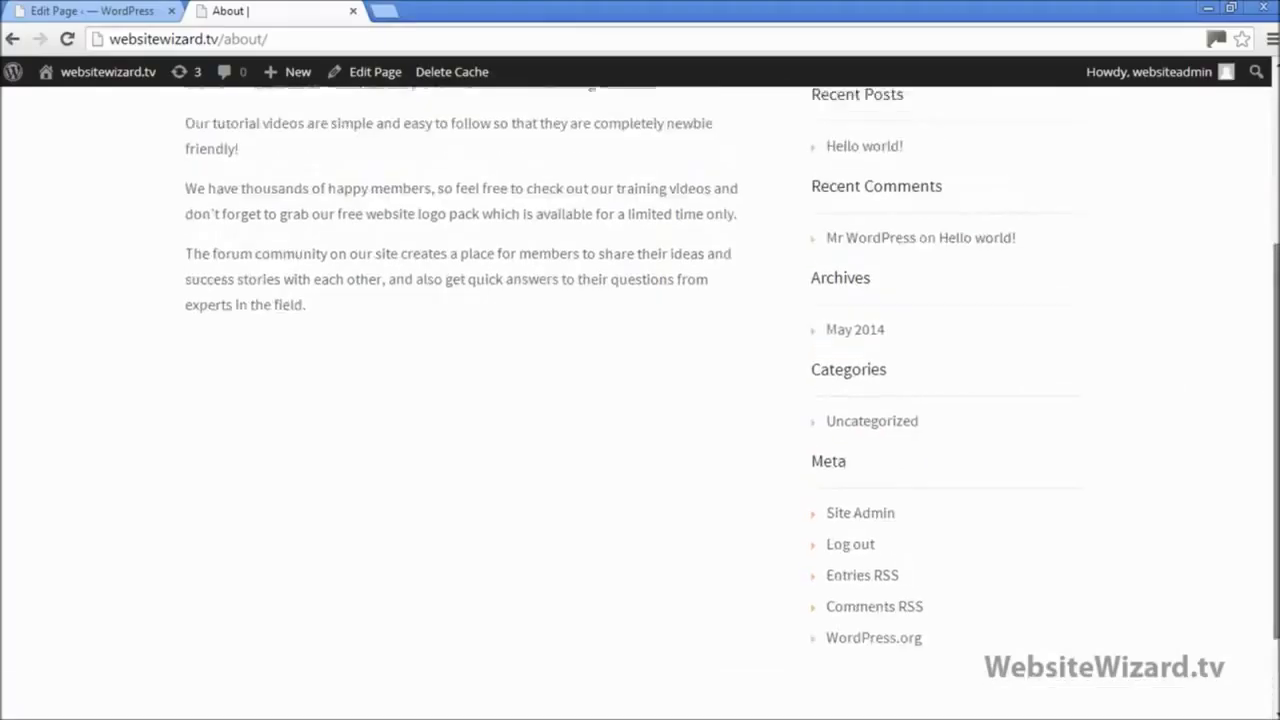
{"action": "scroll", "coordinate": [1040, 435], "scroll_direction": "up", "scroll_amount": 1}
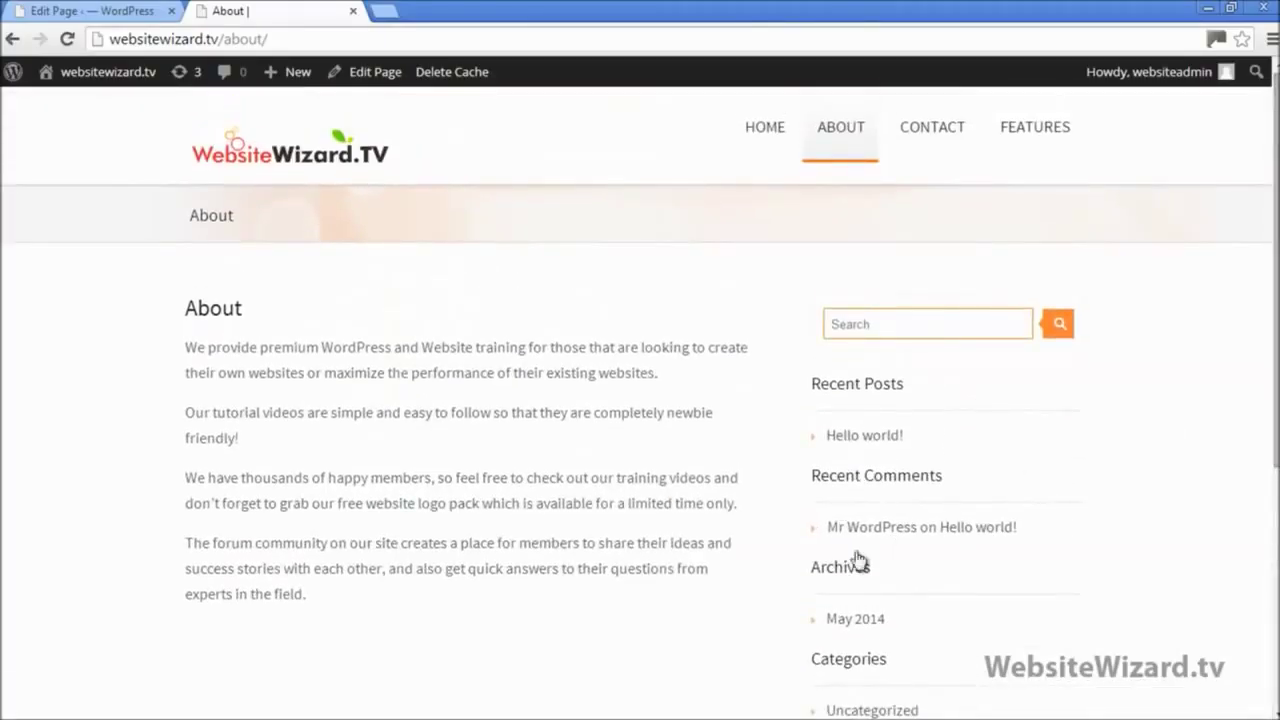
Step: Open Appearance > Widgets, dismiss the previews notice, and show that Primary Widget Area widgets can be moved
{"action": "left_click", "coordinate": [80, 9]}
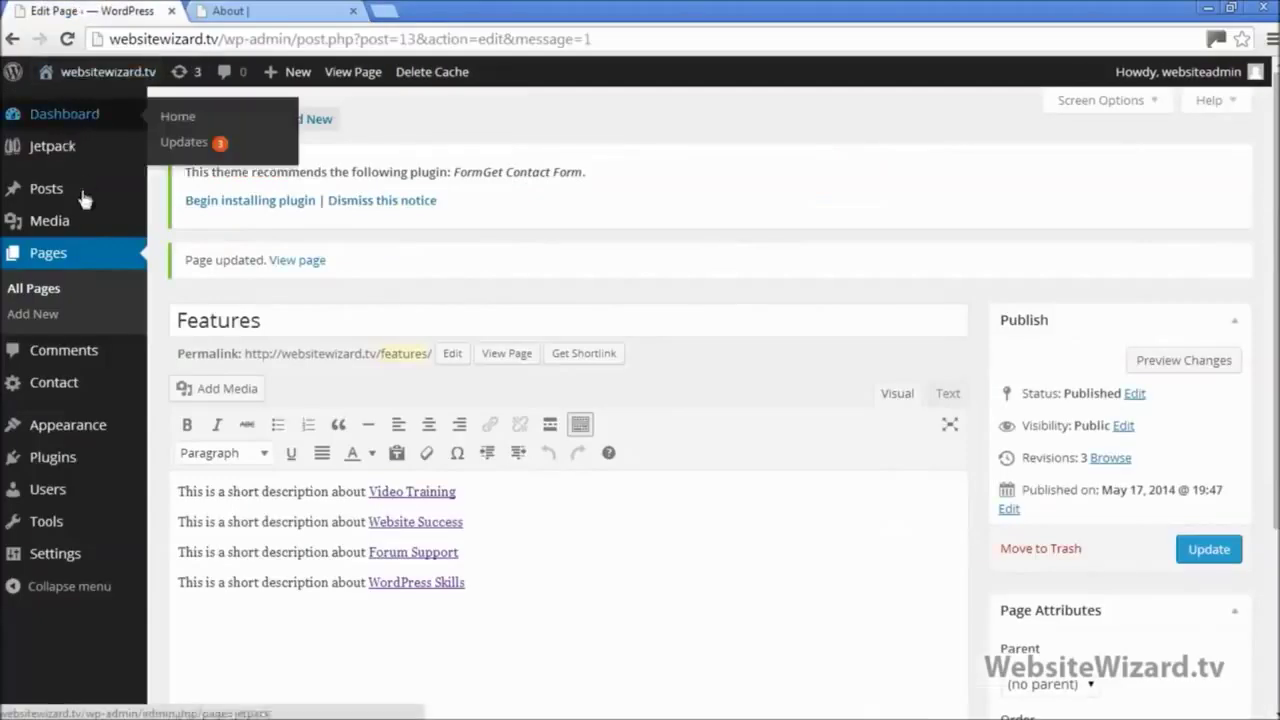
{"action": "mouse_move", "coordinate": [104, 428]}
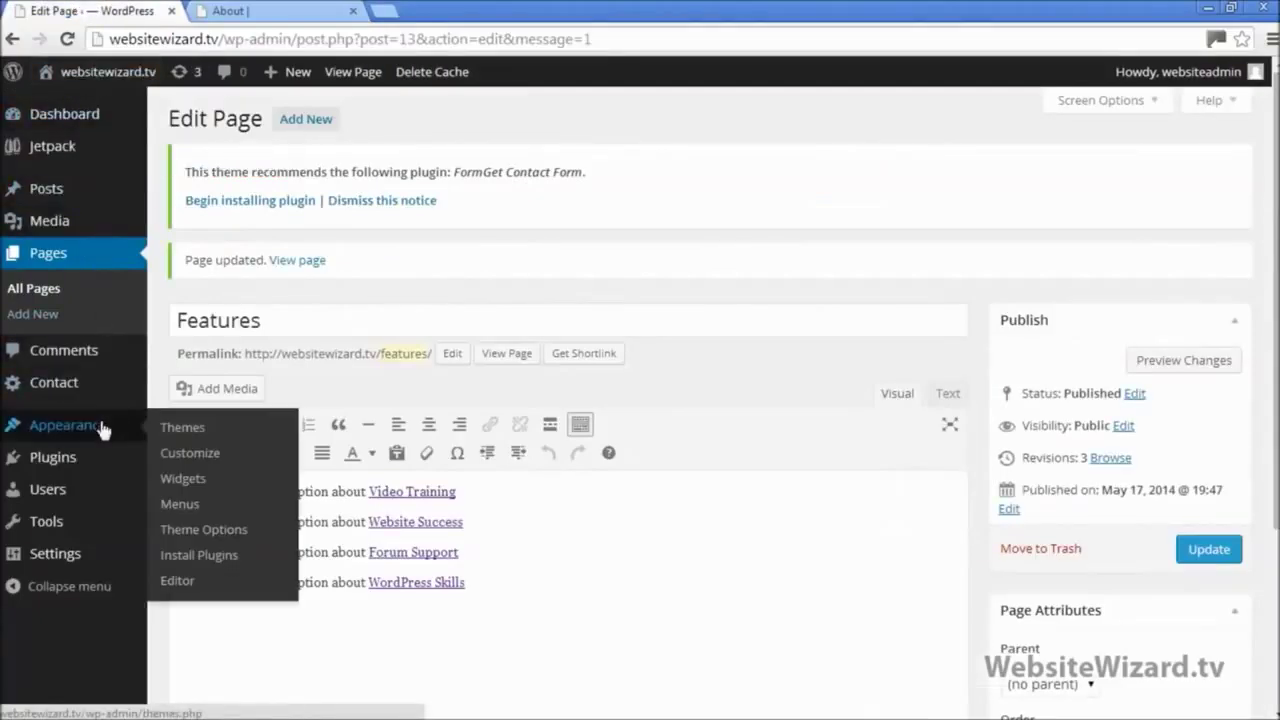
{"action": "left_click", "coordinate": [209, 483]}
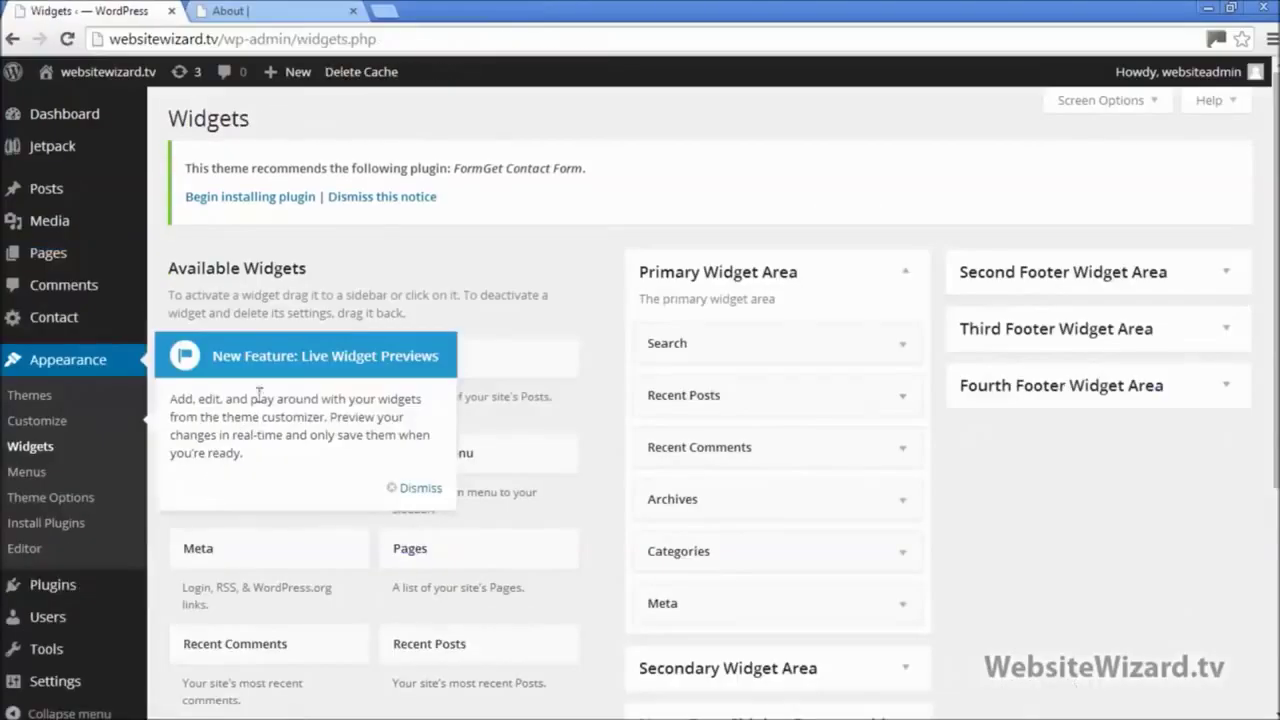
{"action": "left_click", "coordinate": [415, 488]}
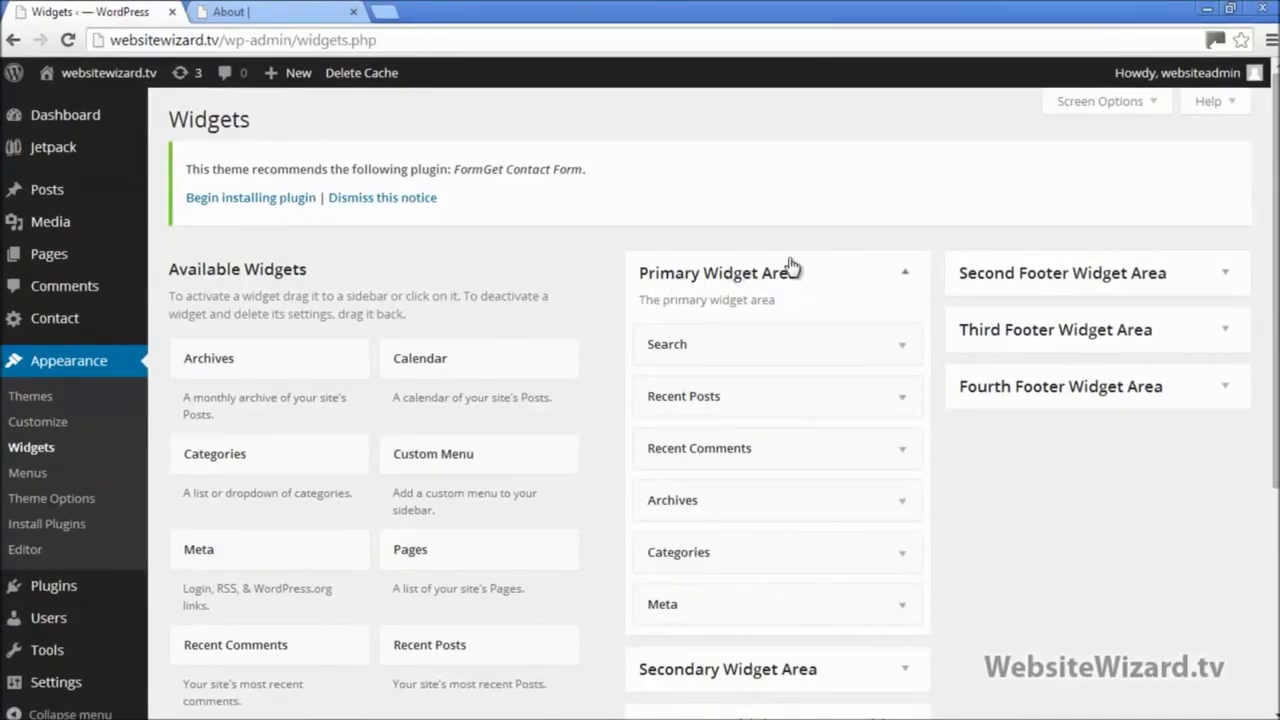
{"action": "left_click_drag", "start_coordinate": [737, 346], "coordinate": [702, 398]}
{"action": "mouse_move", "coordinate": [712, 444]}
{"action": "left_mouse_down"}
{"action": "mouse_move", "coordinate": [682, 443]}
{"action": "mouse_move", "coordinate": [705, 447]}
{"action": "left_mouse_up"}
{"action": "mouse_move", "coordinate": [700, 499]}
{"action": "left_mouse_down"}
{"action": "mouse_move", "coordinate": [686, 497]}
{"action": "mouse_move", "coordinate": [700, 499]}
{"action": "left_mouse_up"}
Step: Compare the About page sidebar with the Primary Widget Area order, marking the Recent Posts heading
{"action": "left_click", "coordinate": [275, 10]}
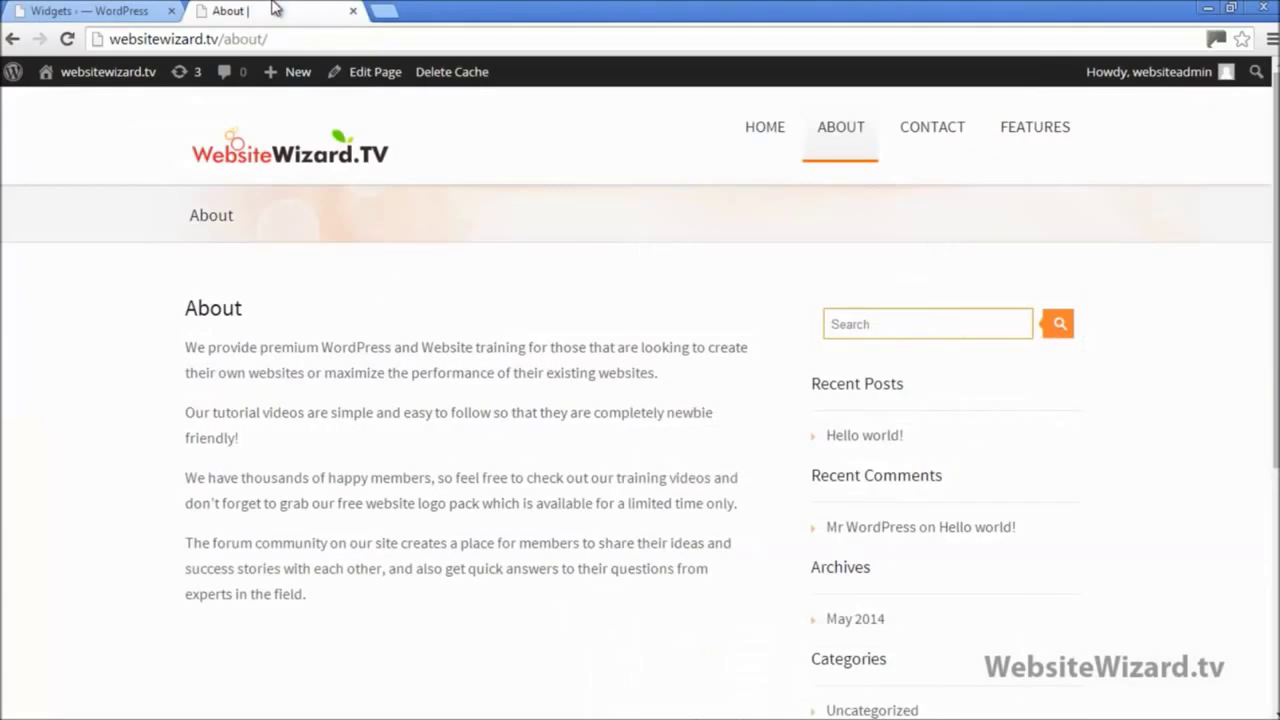
{"action": "scroll", "coordinate": [935, 333], "scroll_direction": "down", "scroll_amount": 2}
{"action": "scroll", "coordinate": [1122, 174], "scroll_direction": "up", "scroll_amount": 1}
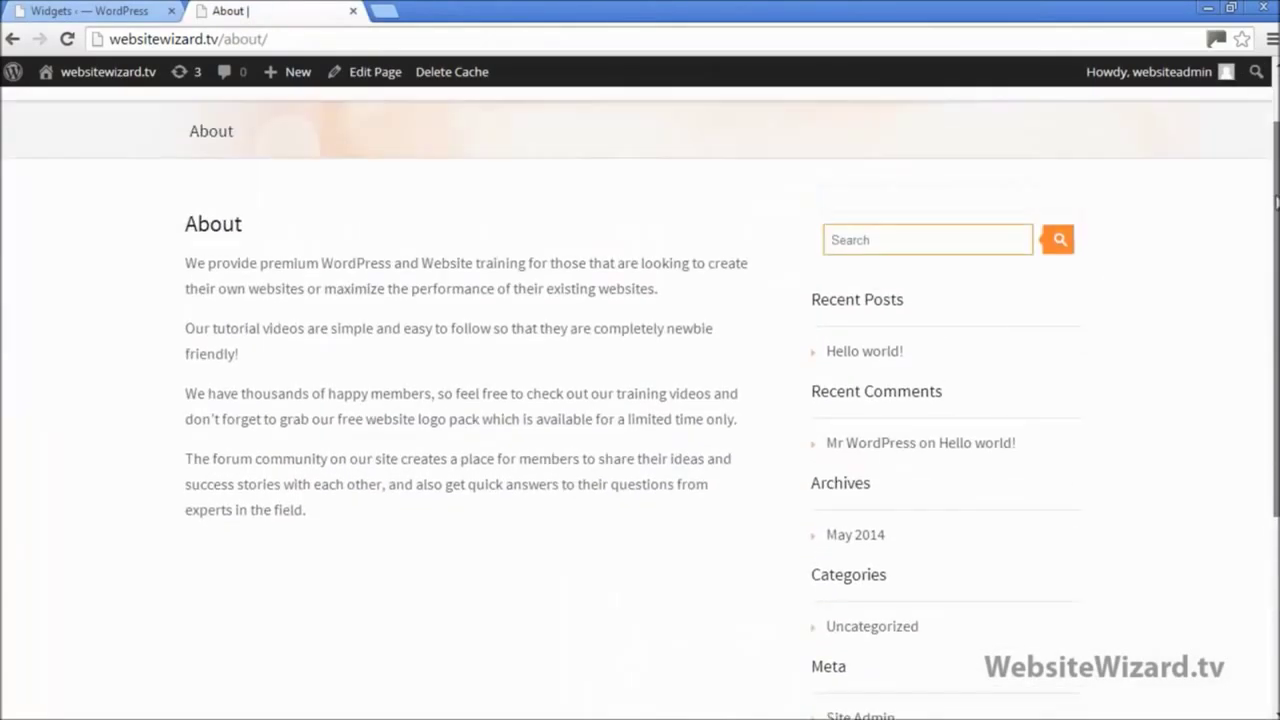
{"action": "scroll", "coordinate": [770, 475], "scroll_direction": "down", "scroll_amount": 5}
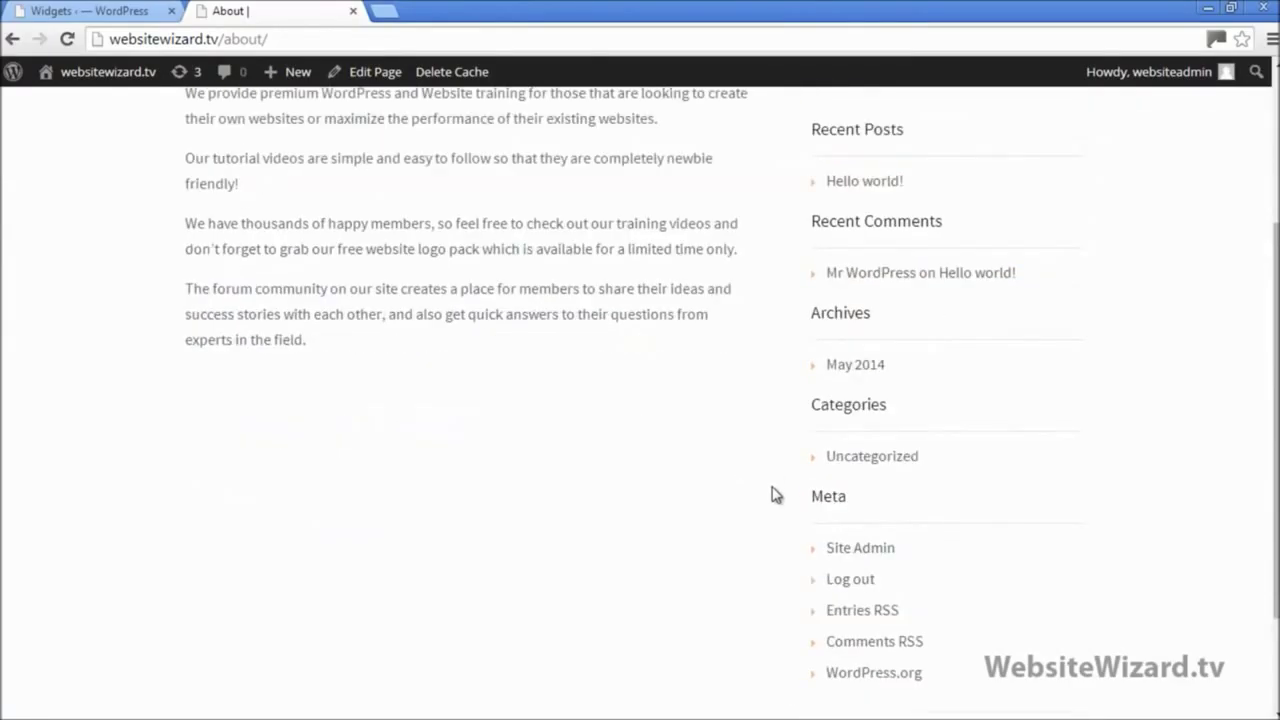
{"action": "scroll", "coordinate": [971, 546], "scroll_direction": "up", "scroll_amount": 6}
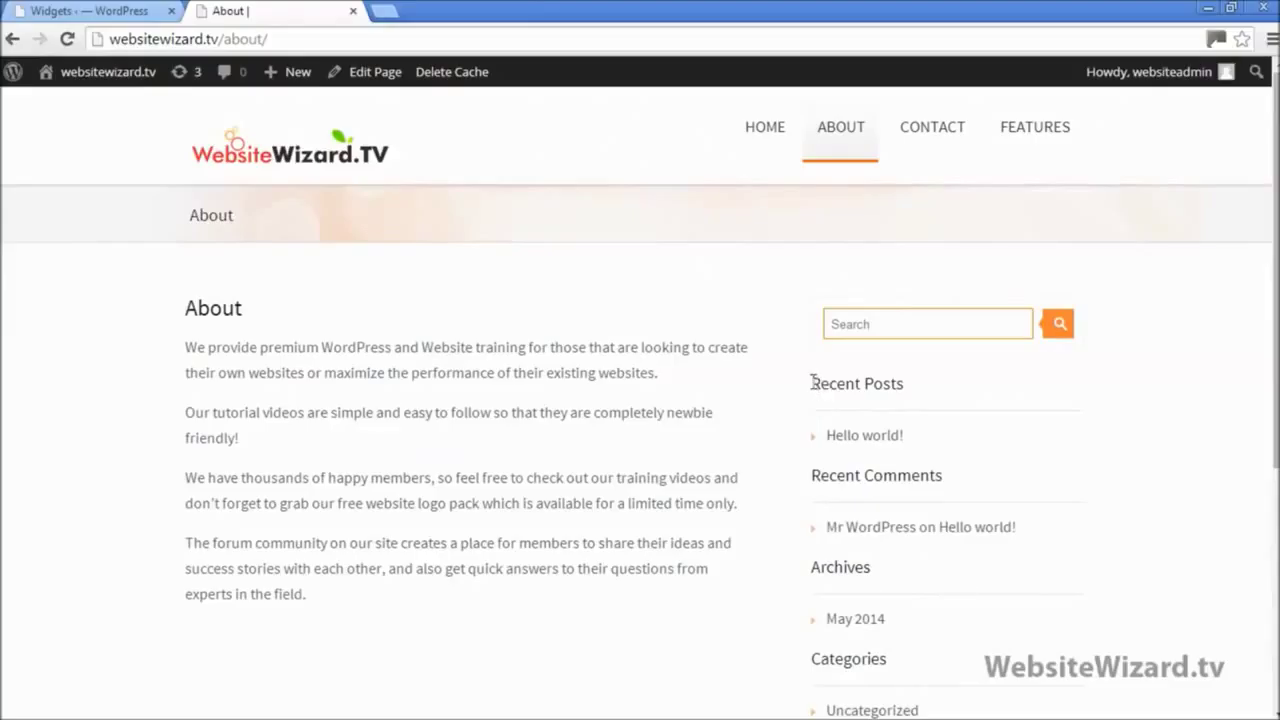
{"action": "left_click_drag", "start_coordinate": [813, 383], "coordinate": [899, 375]}
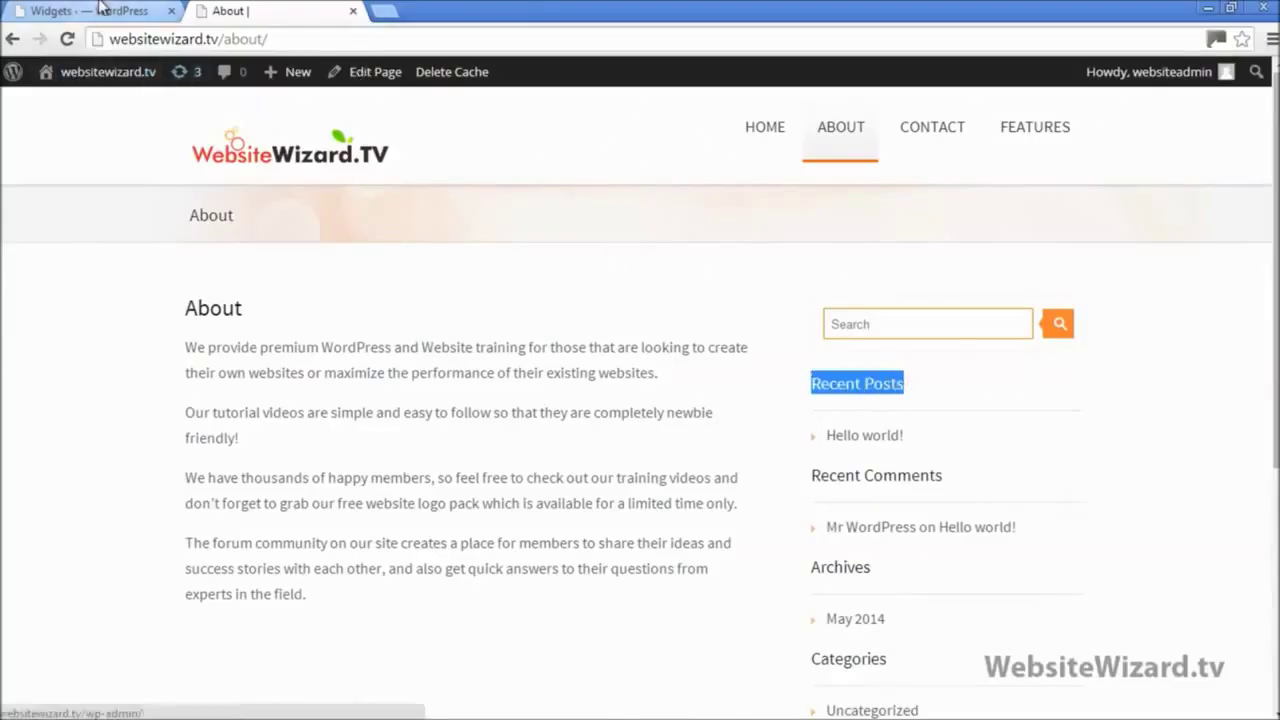
{"action": "left_click", "coordinate": [124, 14]}
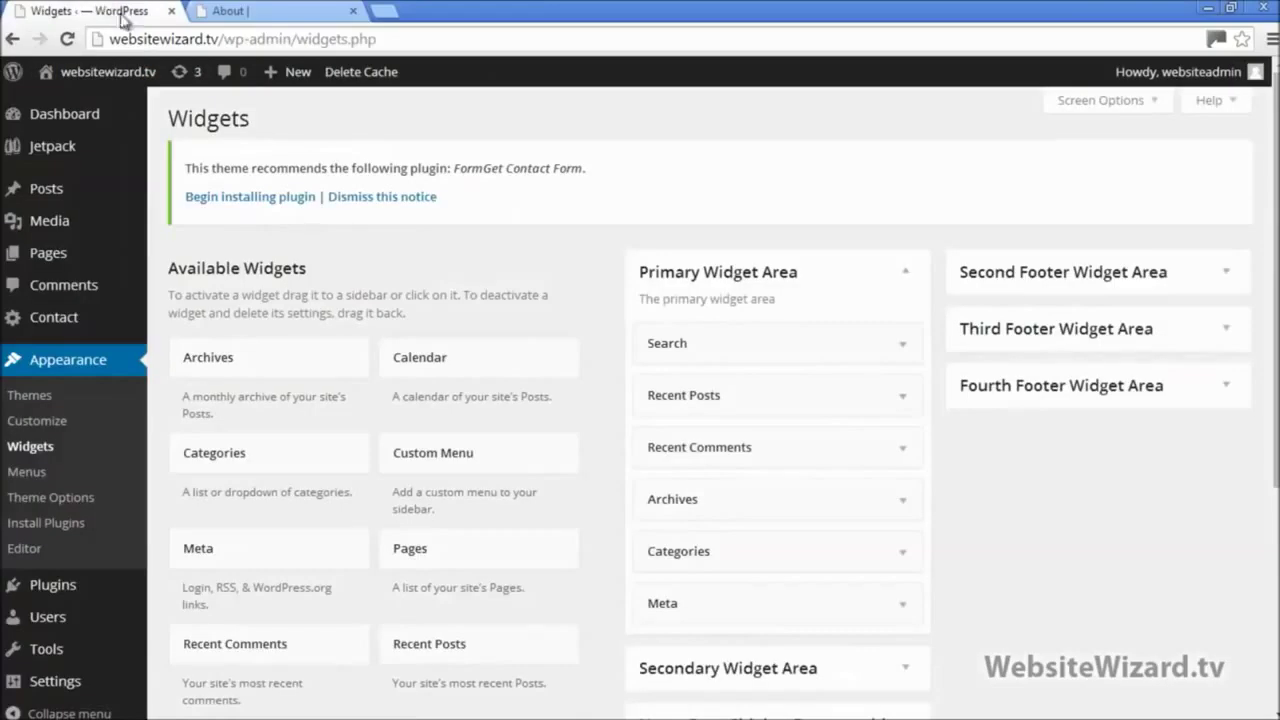
{"action": "left_click", "coordinate": [905, 400]}
{"action": "left_click", "coordinate": [903, 402]}
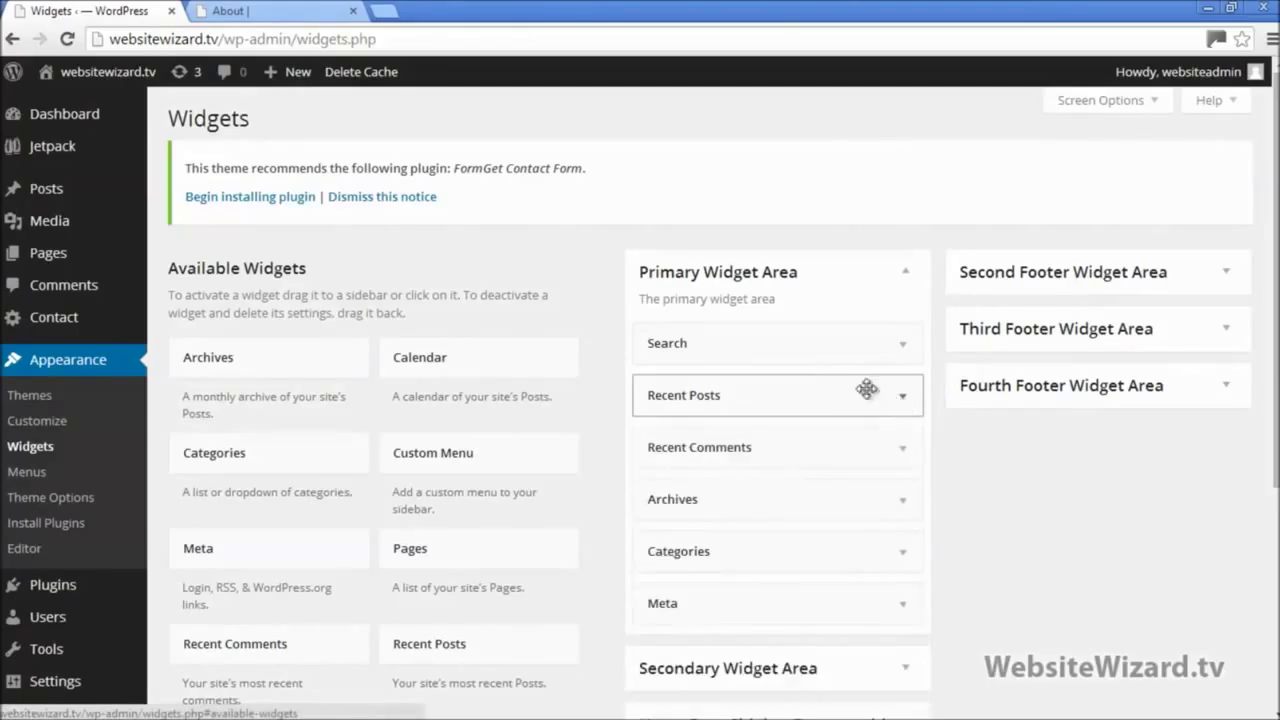
{"action": "left_click", "coordinate": [900, 347]}
{"action": "left_click", "coordinate": [900, 347]}
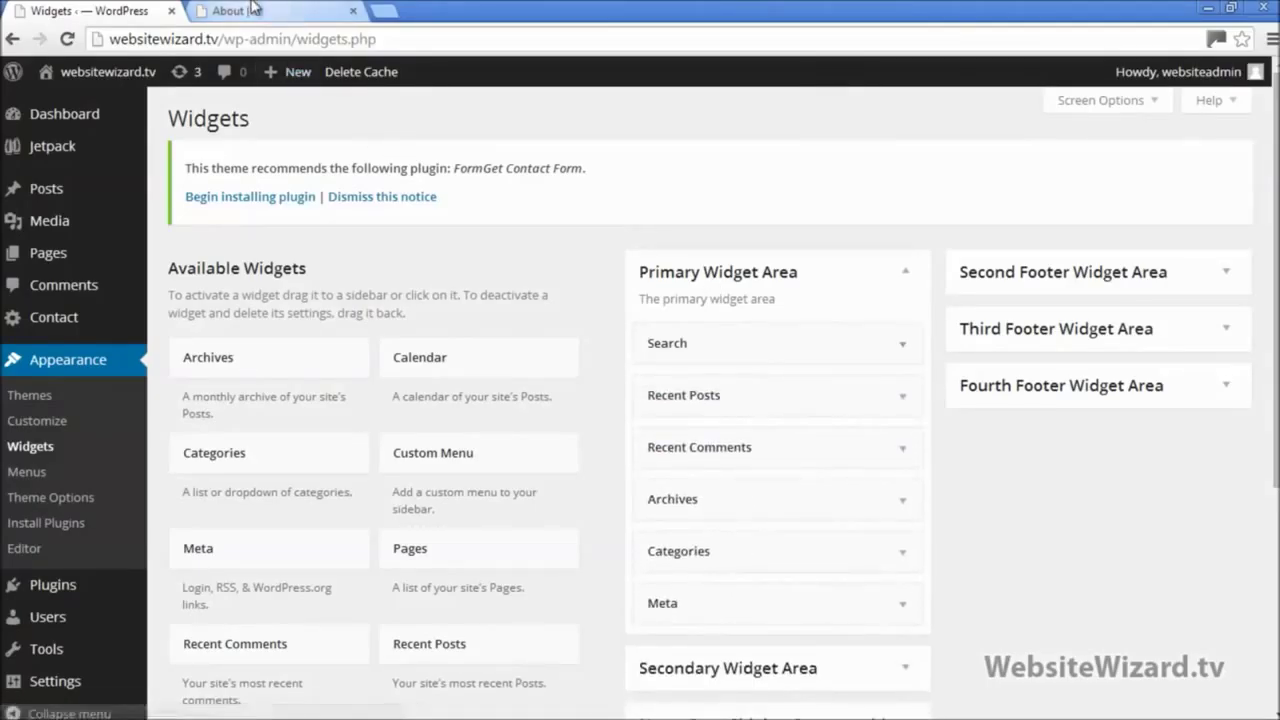
{"action": "left_click", "coordinate": [252, 10]}
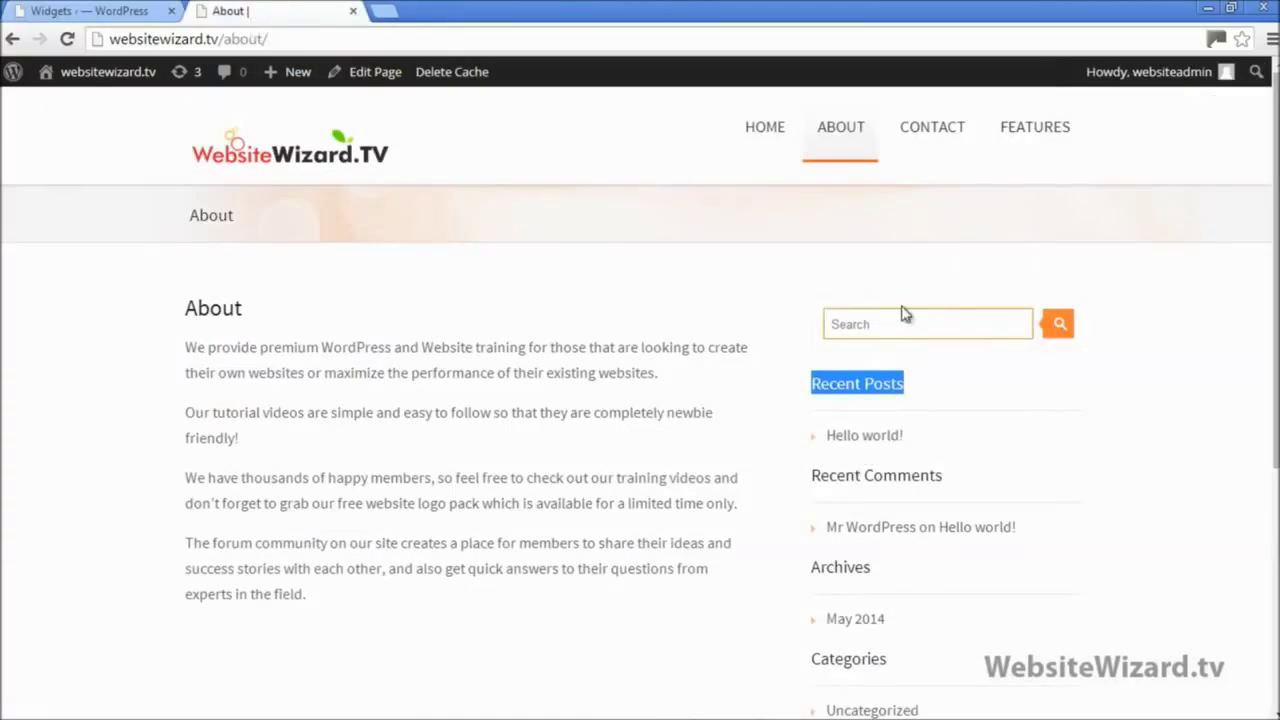
{"action": "left_click_drag", "start_coordinate": [812, 477], "coordinate": [950, 476]}
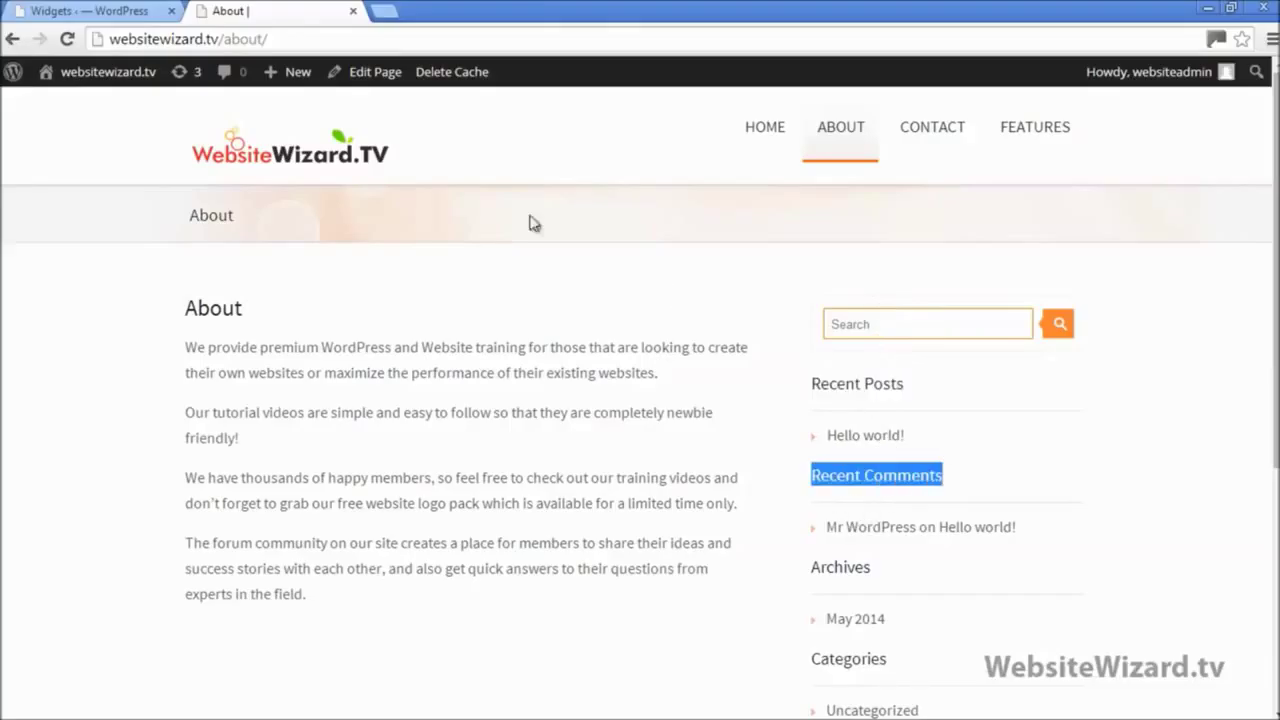
{"action": "left_click", "coordinate": [120, 9]}
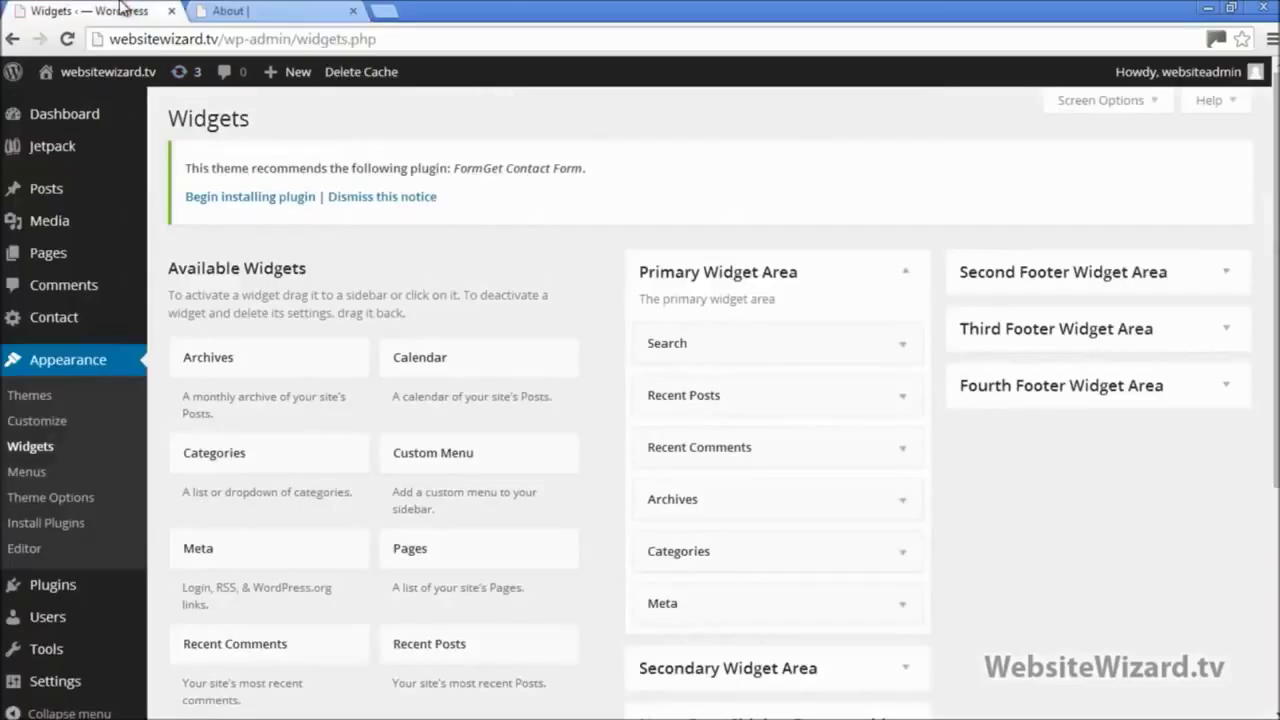
{"action": "left_click", "coordinate": [886, 449]}
{"action": "left_click", "coordinate": [879, 443]}
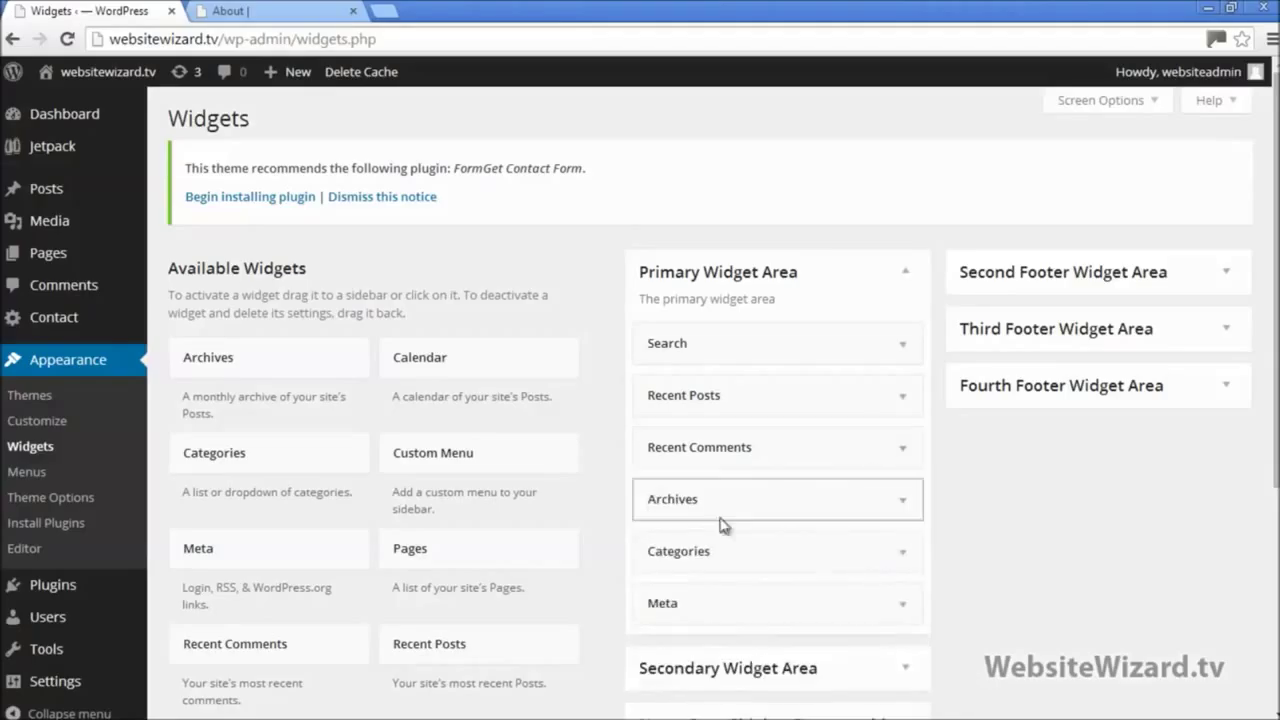
{"action": "left_click", "coordinate": [262, 9]}
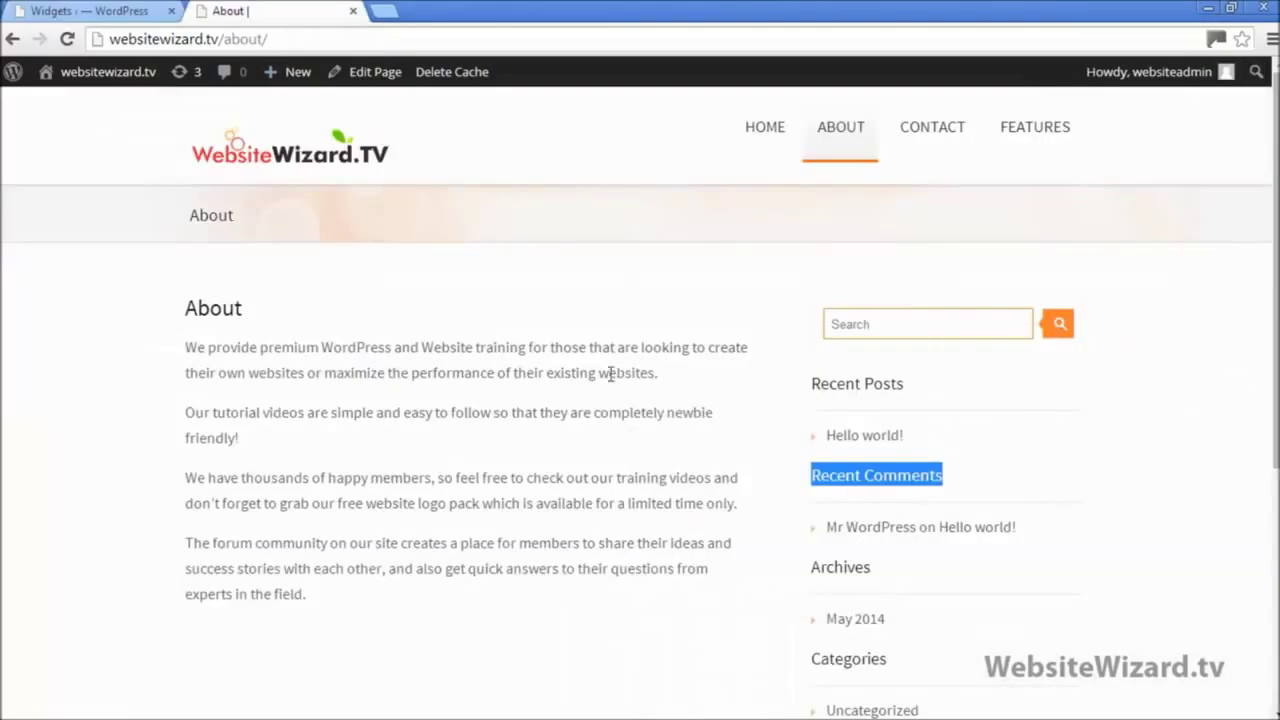
{"action": "scroll", "coordinate": [846, 477], "scroll_direction": "down", "scroll_amount": 3}
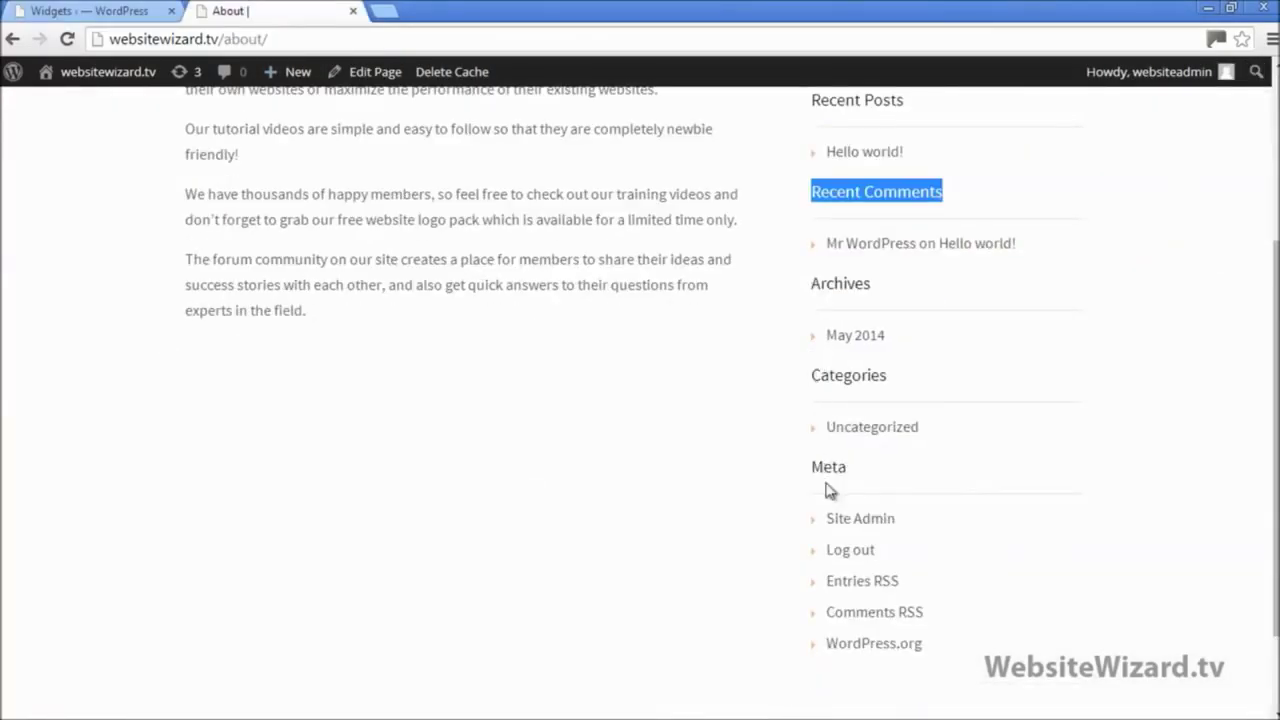
{"action": "scroll", "coordinate": [820, 480], "scroll_direction": "up", "scroll_amount": 3}
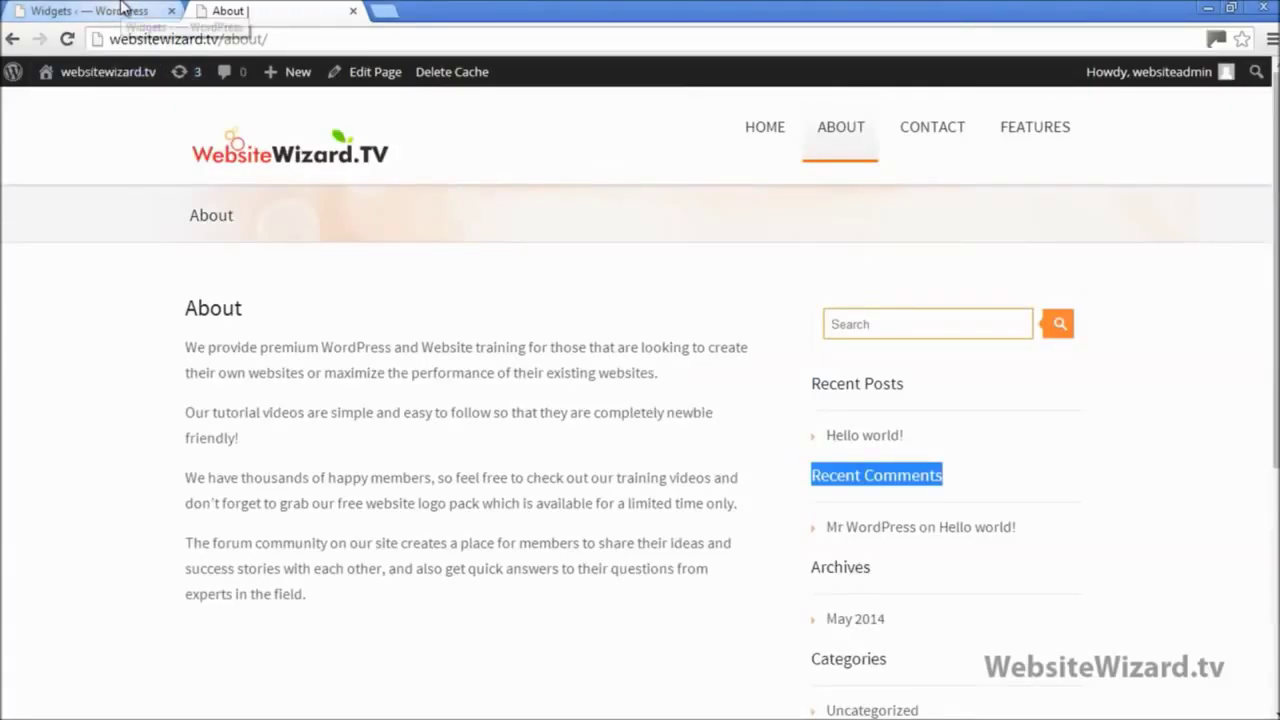
{"action": "left_click", "coordinate": [1130, 460]}
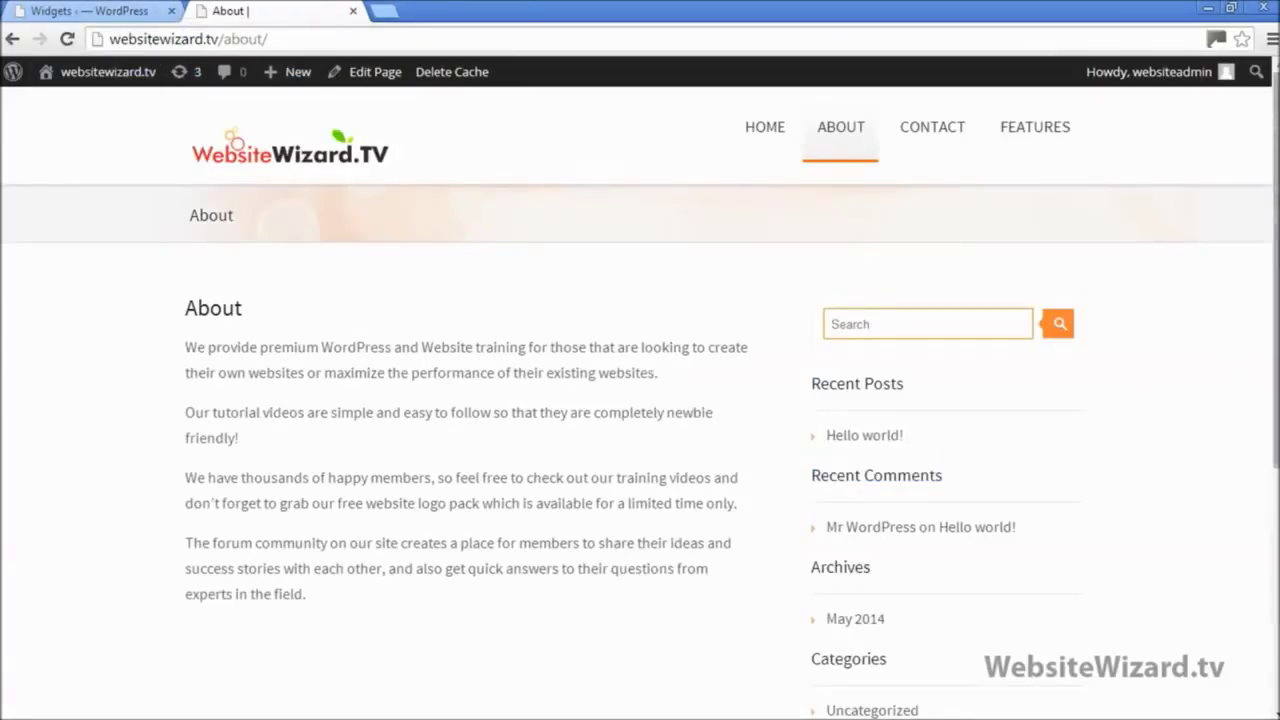
{"action": "left_click_drag", "start_coordinate": [1277, 260], "coordinate": [1277, 438]}
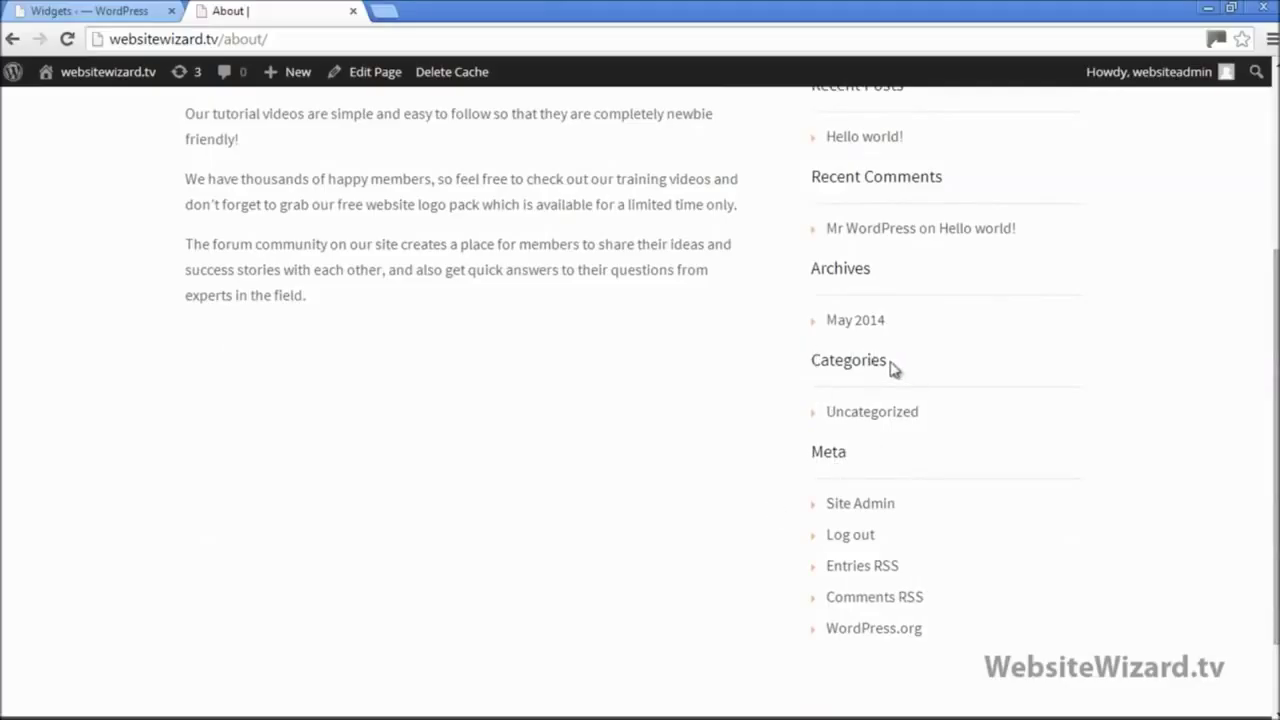
{"action": "scroll", "coordinate": [1004, 387], "scroll_direction": "up", "scroll_amount": 1}
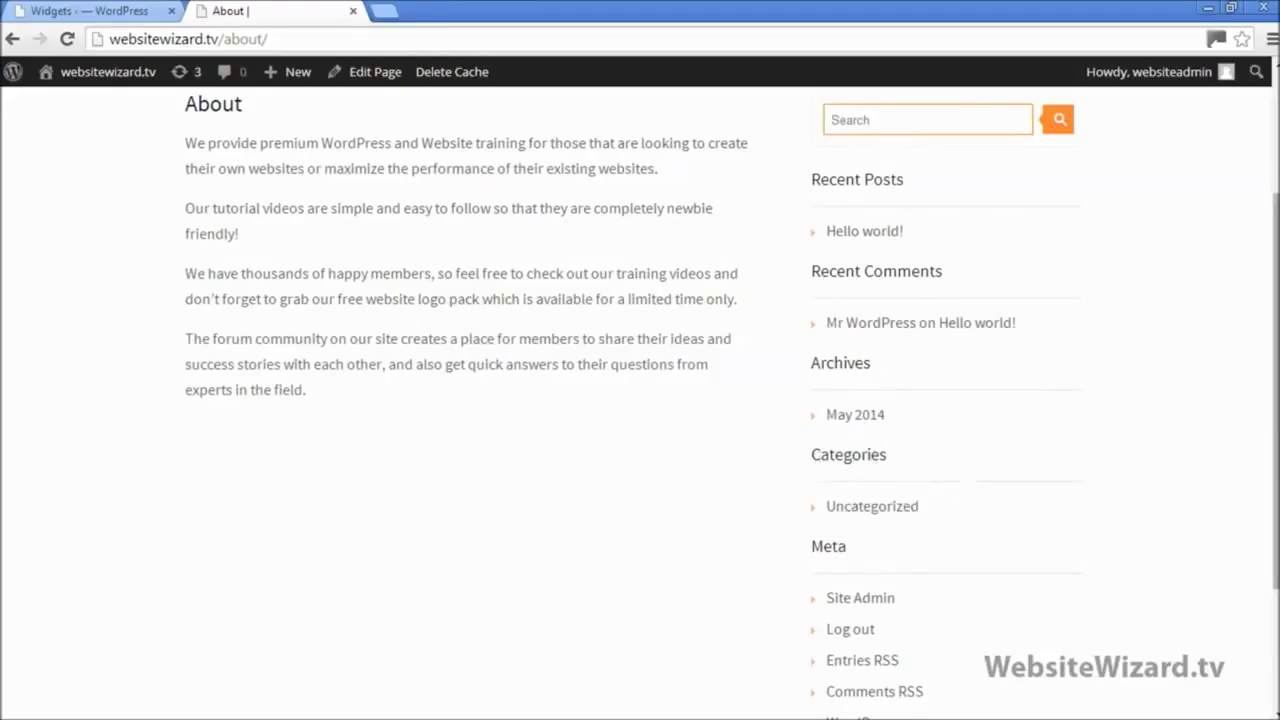
{"action": "left_click_drag", "start_coordinate": [1276, 438], "coordinate": [1276, 317]}
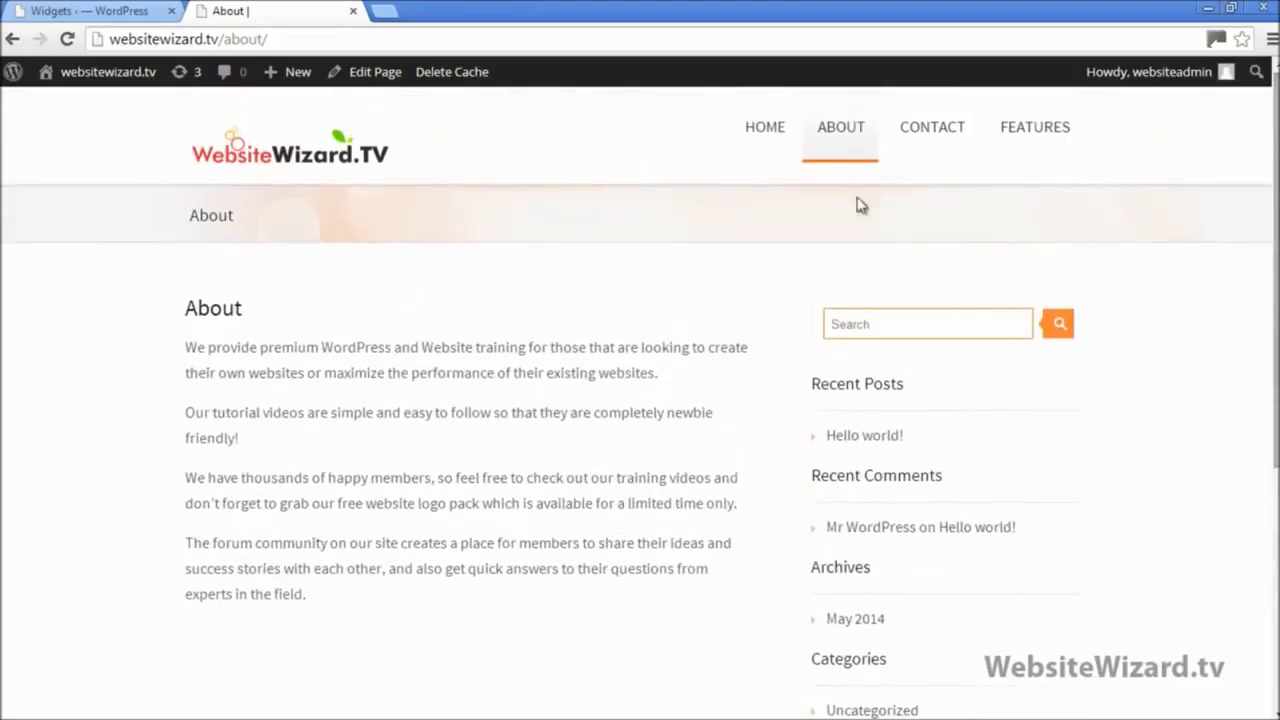
{"action": "scroll", "coordinate": [1276, 280], "scroll_direction": "down", "scroll_amount": 1}
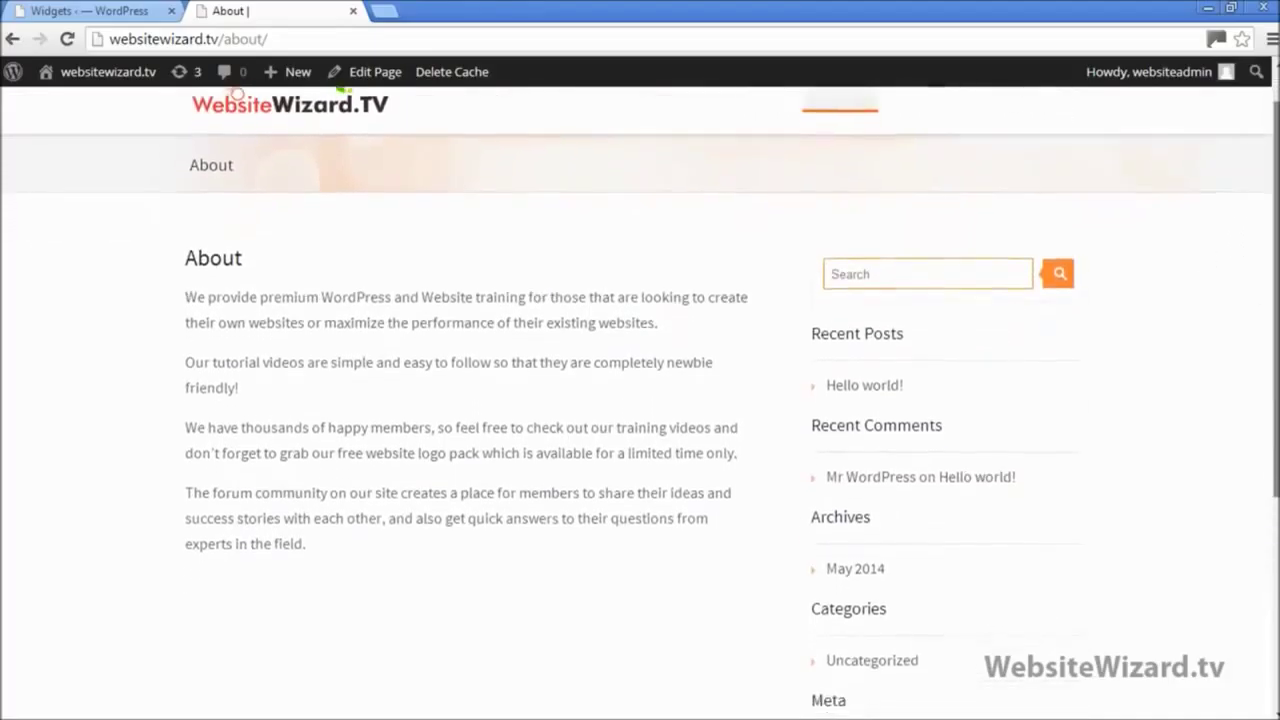
{"action": "scroll", "coordinate": [1276, 280], "scroll_direction": "up", "scroll_amount": 1}
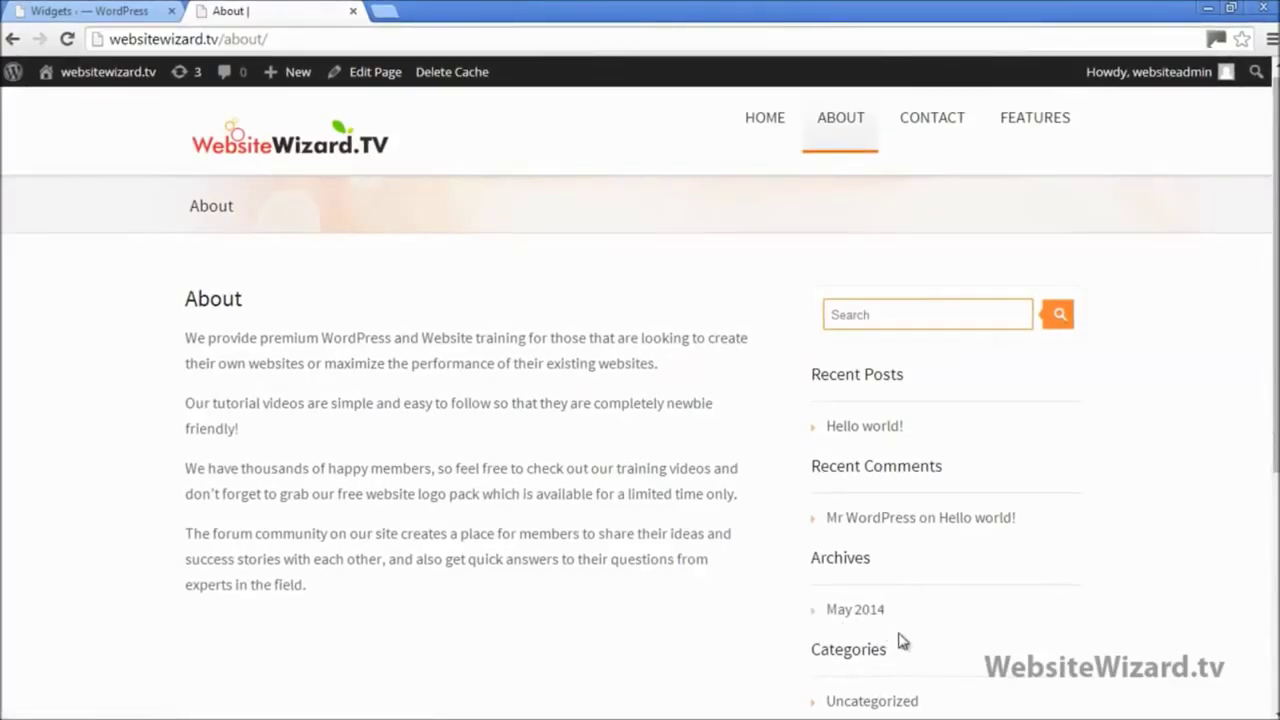
Step: Remove Recent Posts, Recent Comments, Archives, Categories and Meta from the Primary Widget Area
{"action": "left_click", "coordinate": [126, 11]}
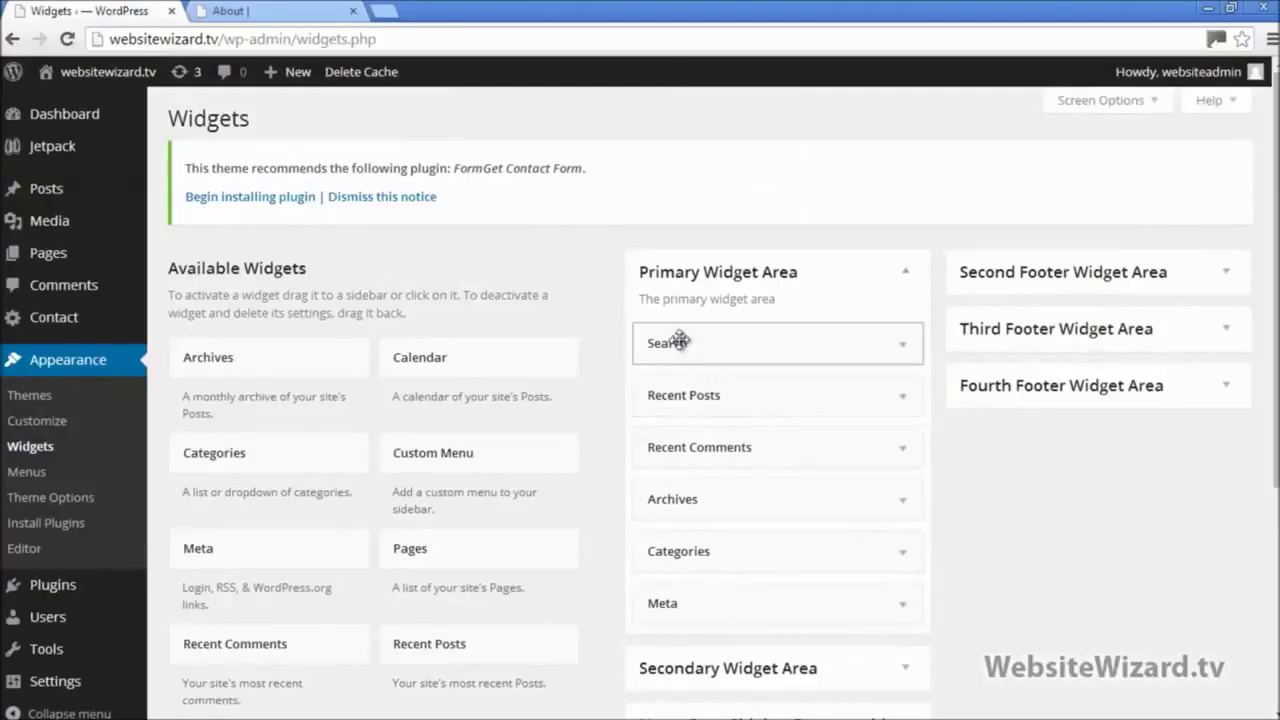
{"action": "left_click_drag", "start_coordinate": [798, 393], "coordinate": [520, 409]}
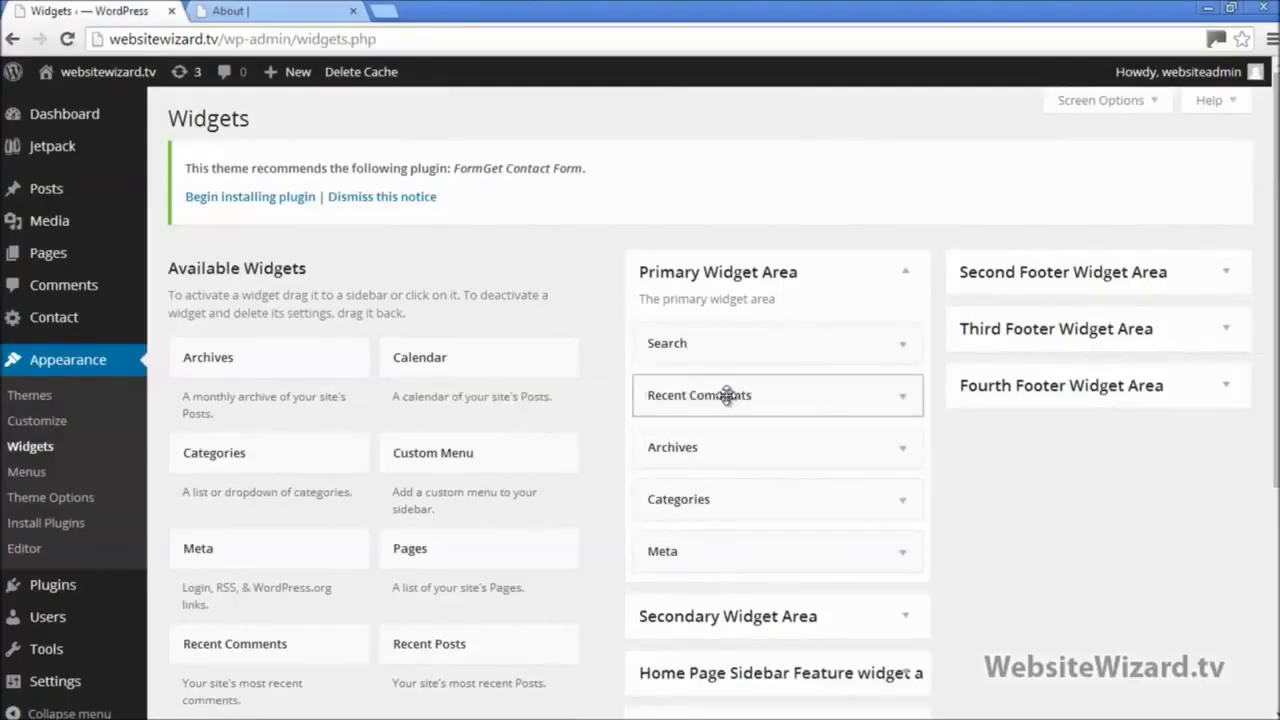
{"action": "left_click_drag", "start_coordinate": [727, 395], "coordinate": [414, 400]}
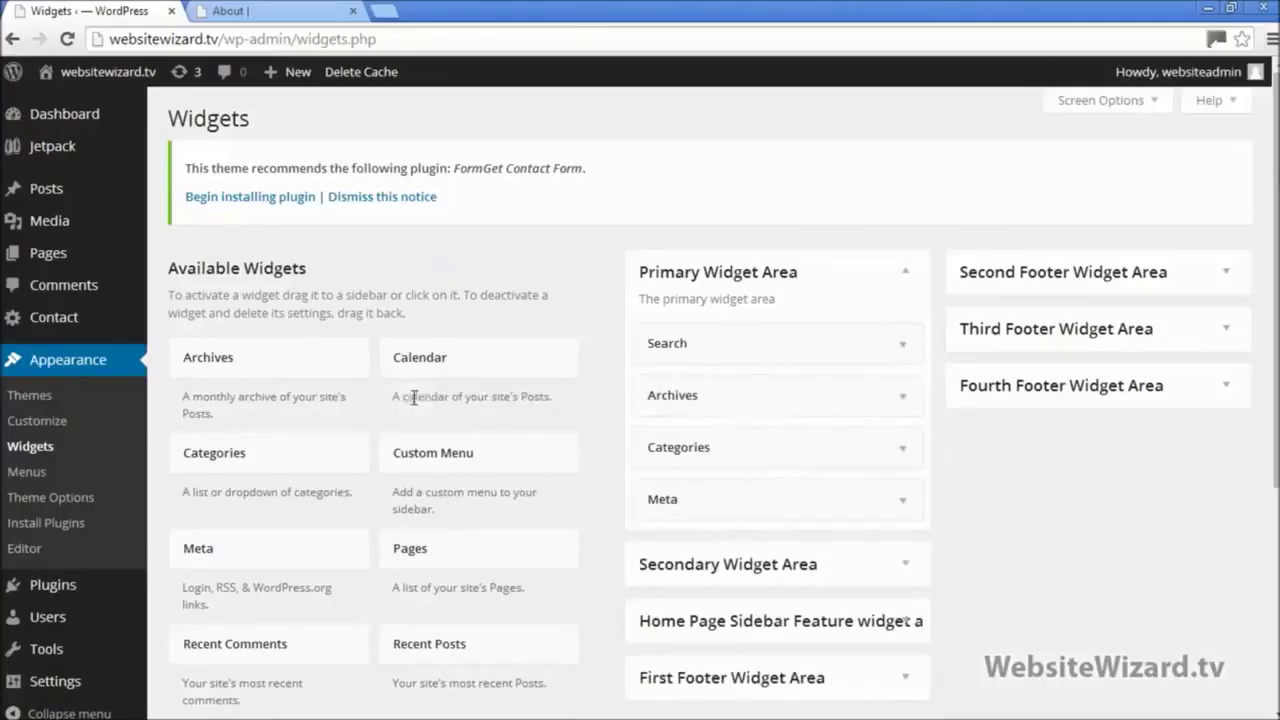
{"action": "left_click_drag", "start_coordinate": [718, 391], "coordinate": [420, 400]}
{"action": "left_click_drag", "start_coordinate": [704, 393], "coordinate": [415, 399]}
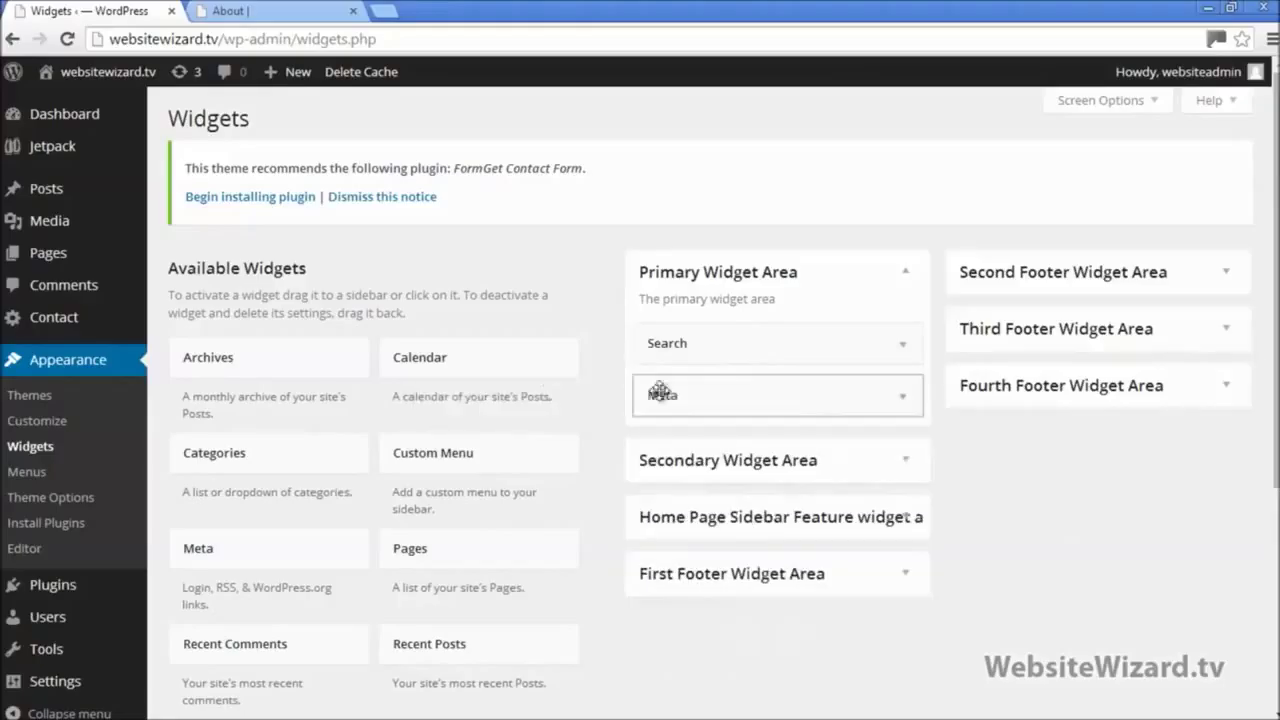
{"action": "left_click_drag", "start_coordinate": [684, 395], "coordinate": [442, 406]}
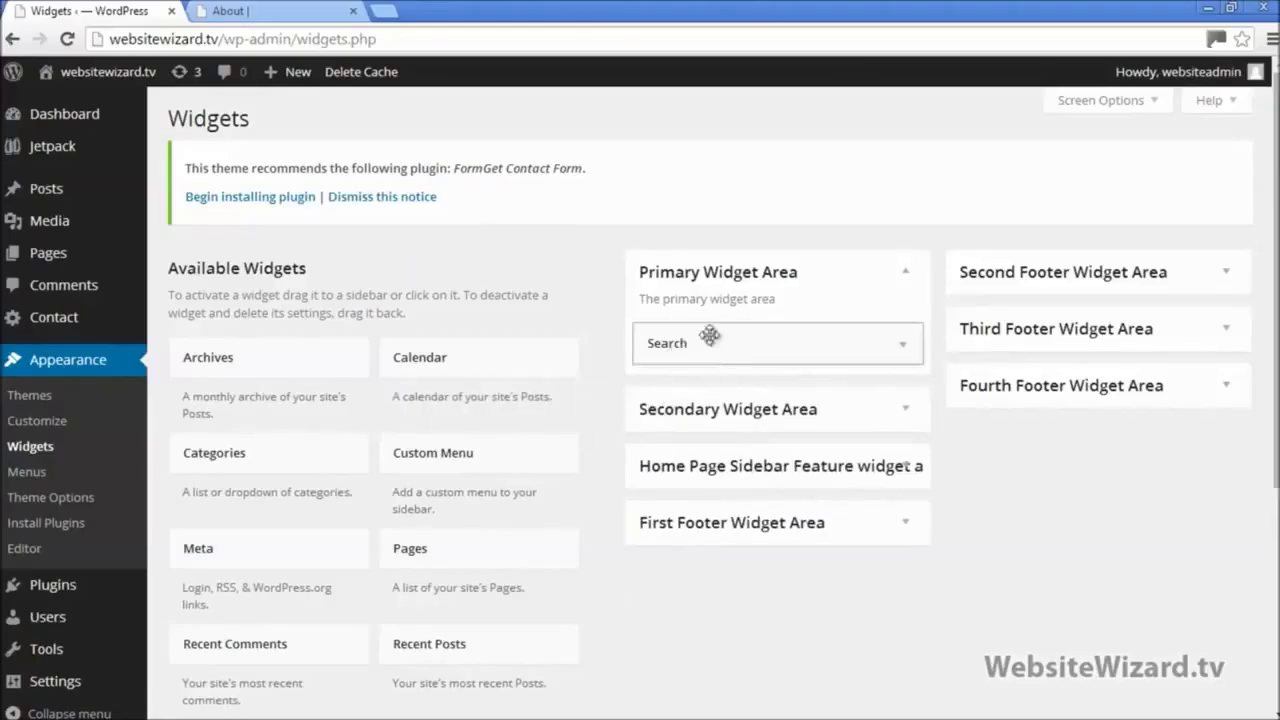
Step: Reload the About page to confirm only the Search widget remains, then go to the home page
{"action": "left_click", "coordinate": [265, 12]}
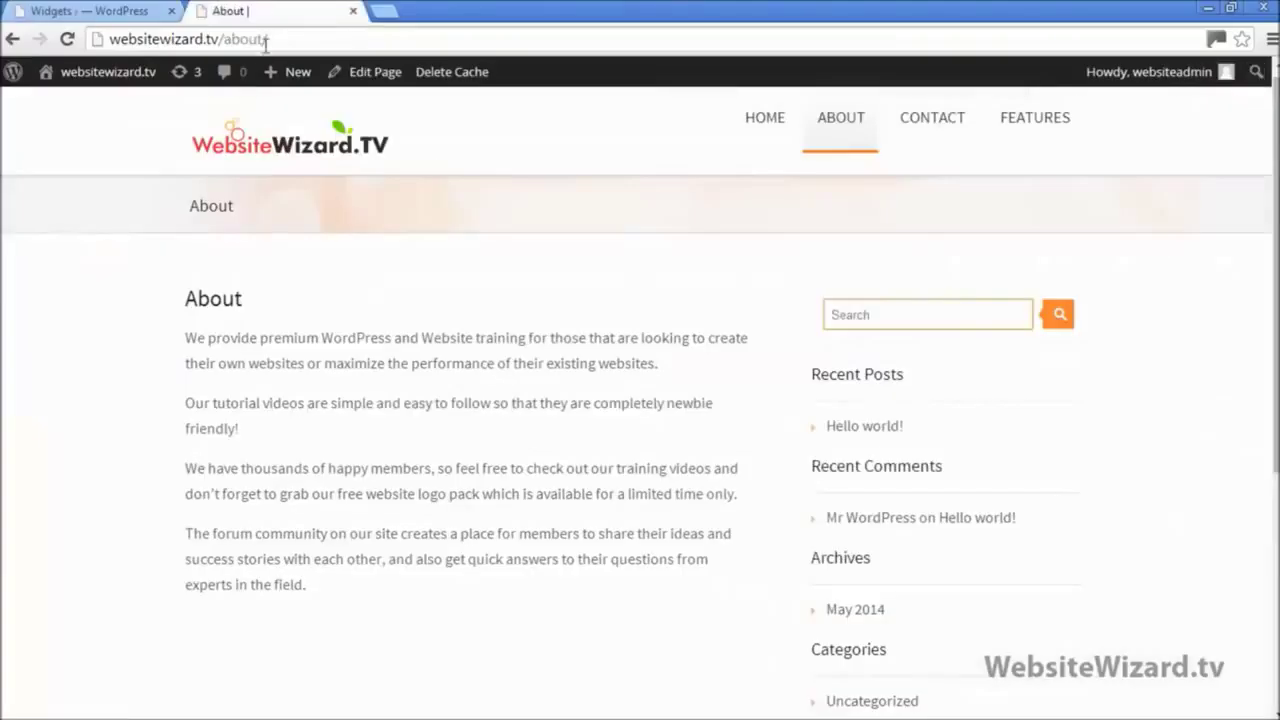
{"action": "left_click", "coordinate": [68, 39]}
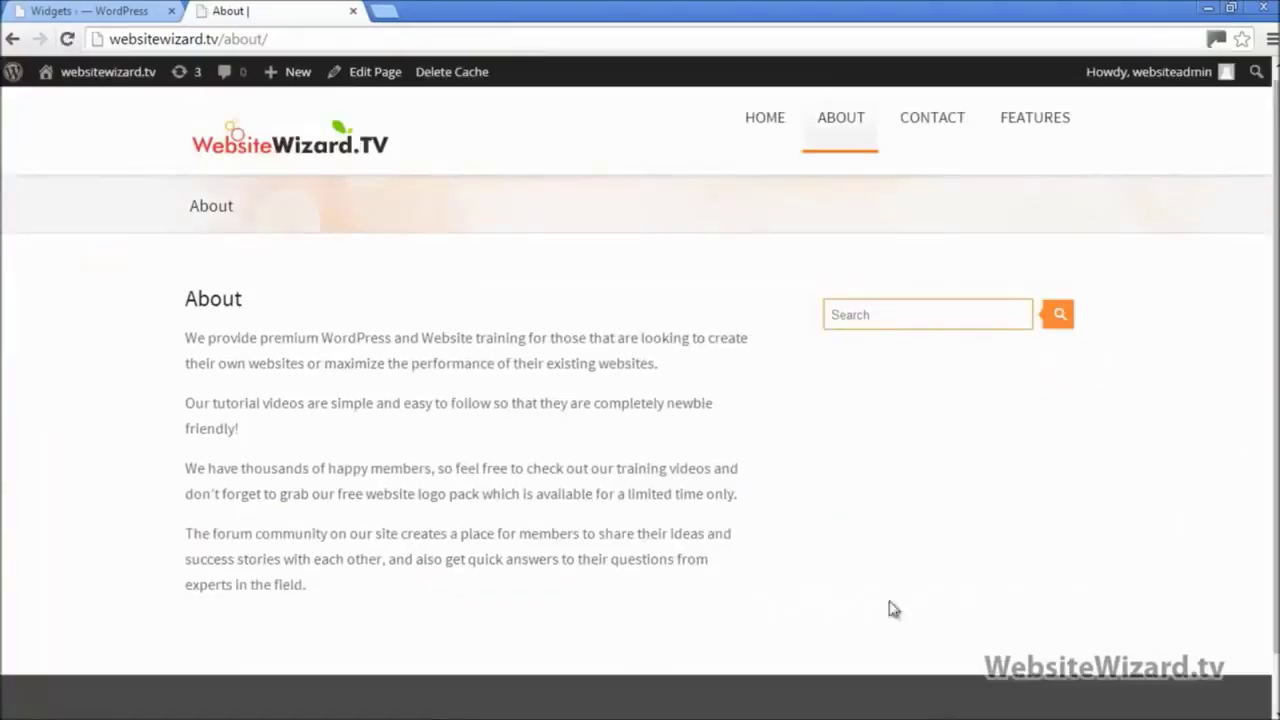
{"action": "left_click", "coordinate": [940, 317]}
{"action": "left_click", "coordinate": [960, 493]}
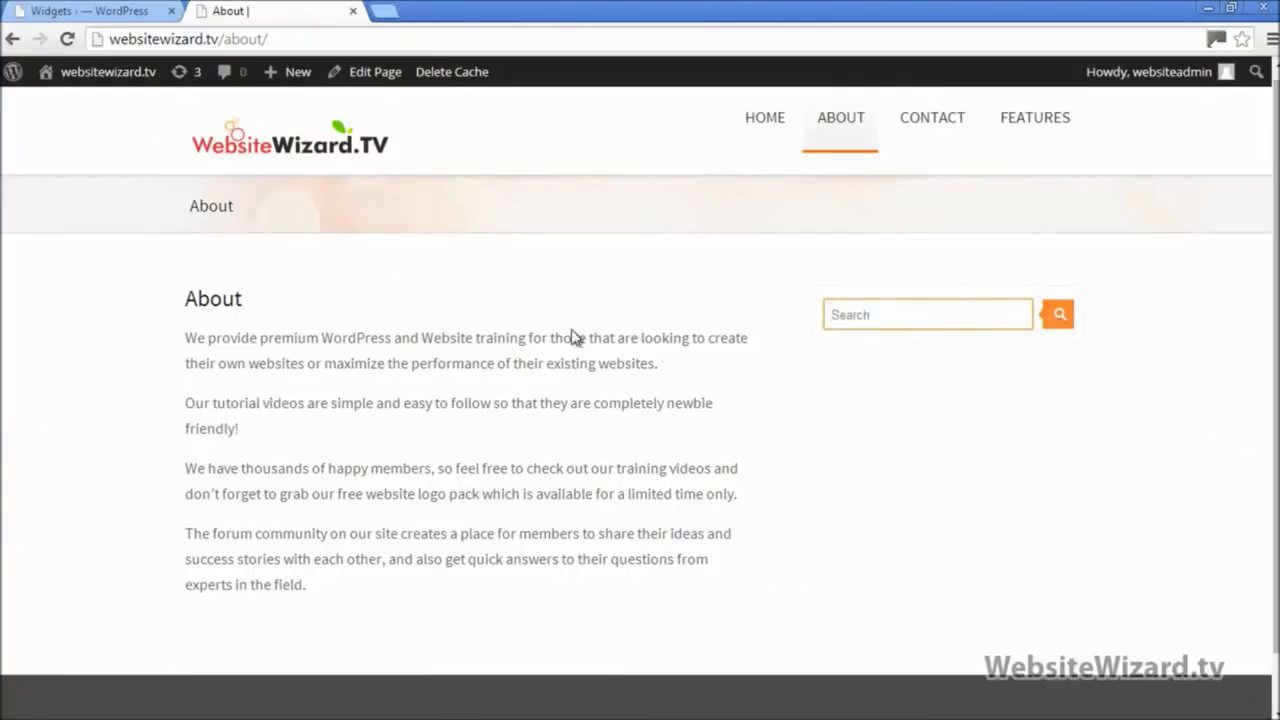
{"action": "left_click", "coordinate": [240, 146]}
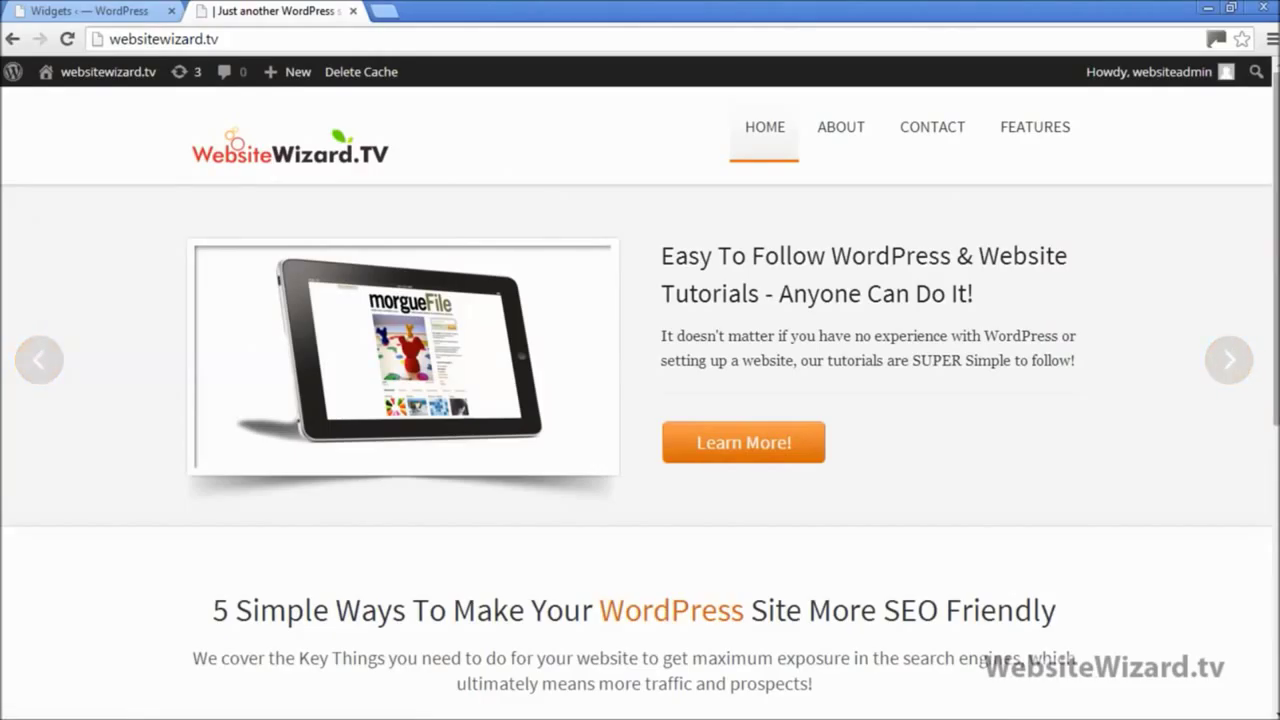
Step: Scroll through the home page's slider and feature sections and reveal the Features menu's four subpages
{"action": "scroll", "coordinate": [640, 400], "scroll_direction": "down", "scroll_amount": 5}
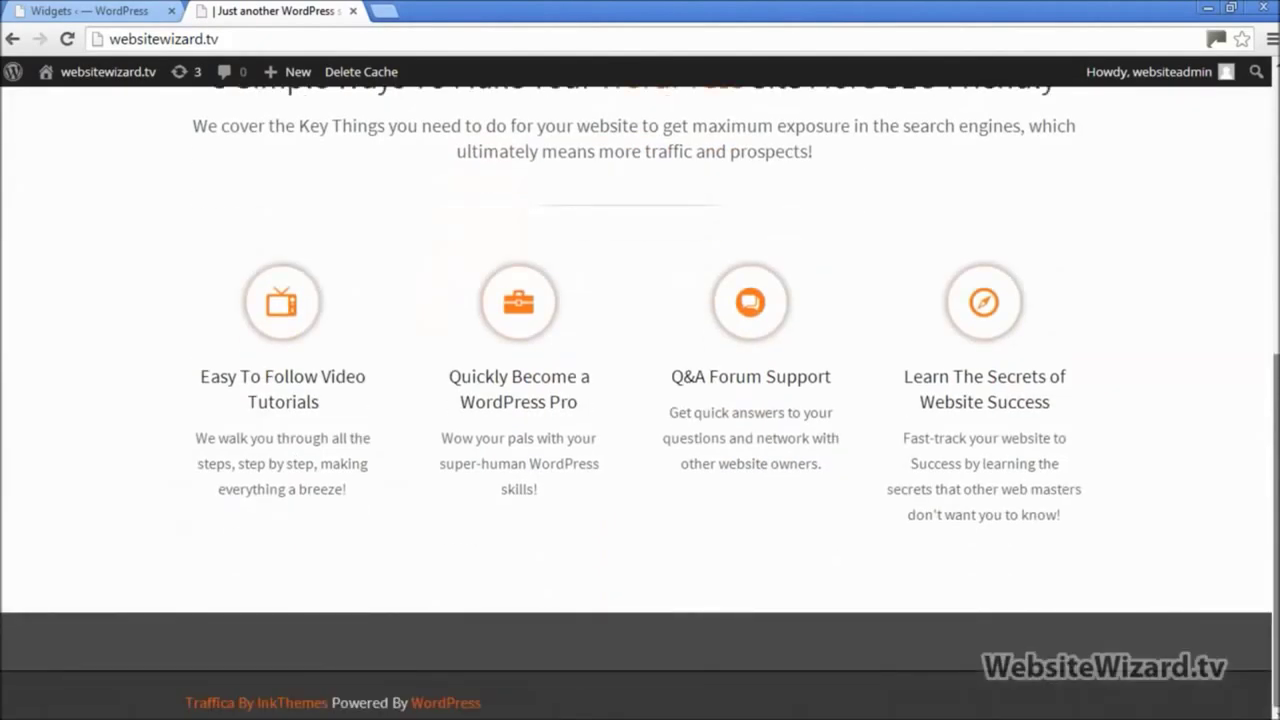
{"action": "scroll", "coordinate": [640, 400], "scroll_direction": "up", "scroll_amount": 5}
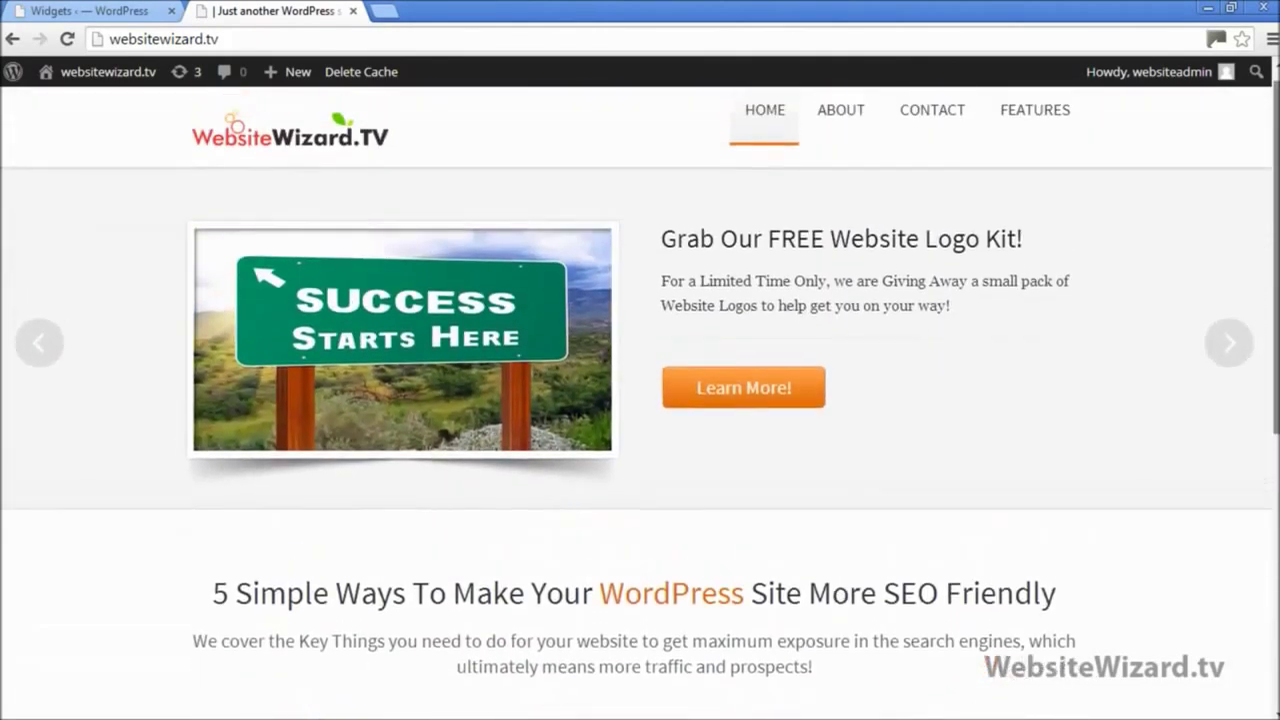
{"action": "scroll", "coordinate": [775, 517], "scroll_direction": "down", "scroll_amount": 3}
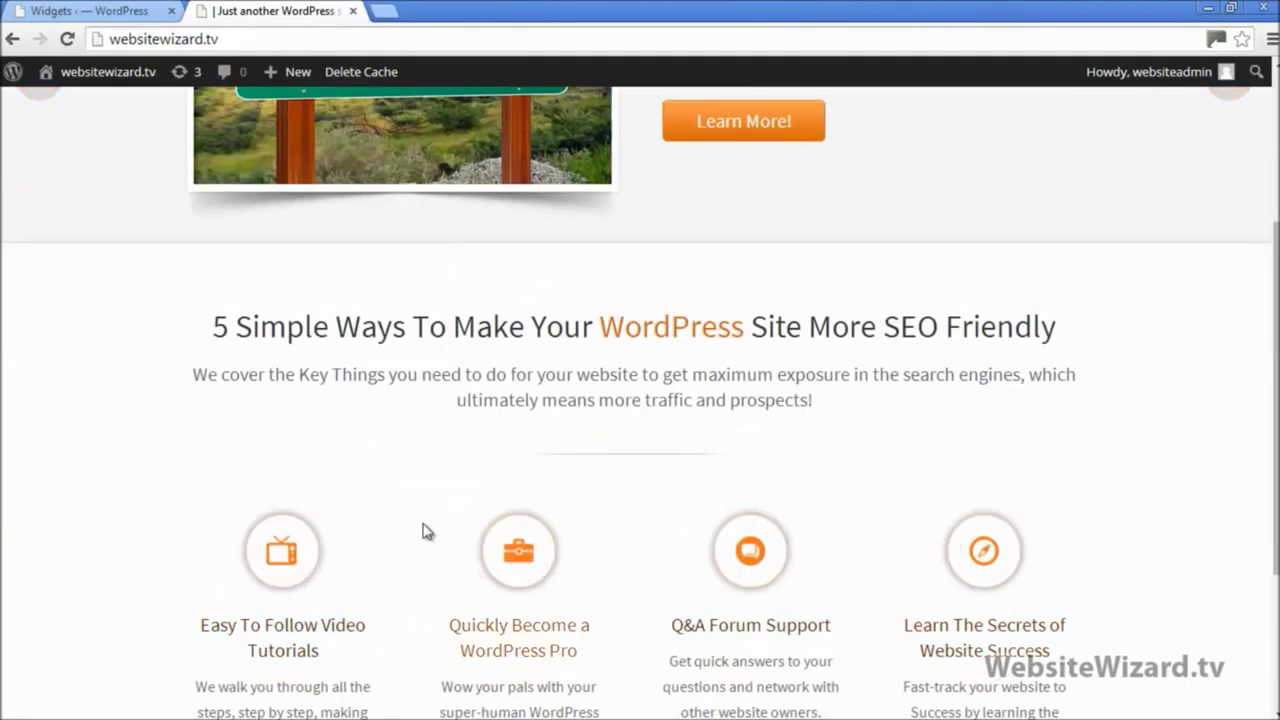
{"action": "scroll", "coordinate": [508, 523], "scroll_direction": "up", "scroll_amount": 3}
{"action": "scroll", "coordinate": [963, 143], "scroll_direction": "down", "scroll_amount": 1}
{"action": "scroll", "coordinate": [974, 280], "scroll_direction": "up", "scroll_amount": 1}
{"action": "mouse_move", "coordinate": [1022, 153]}
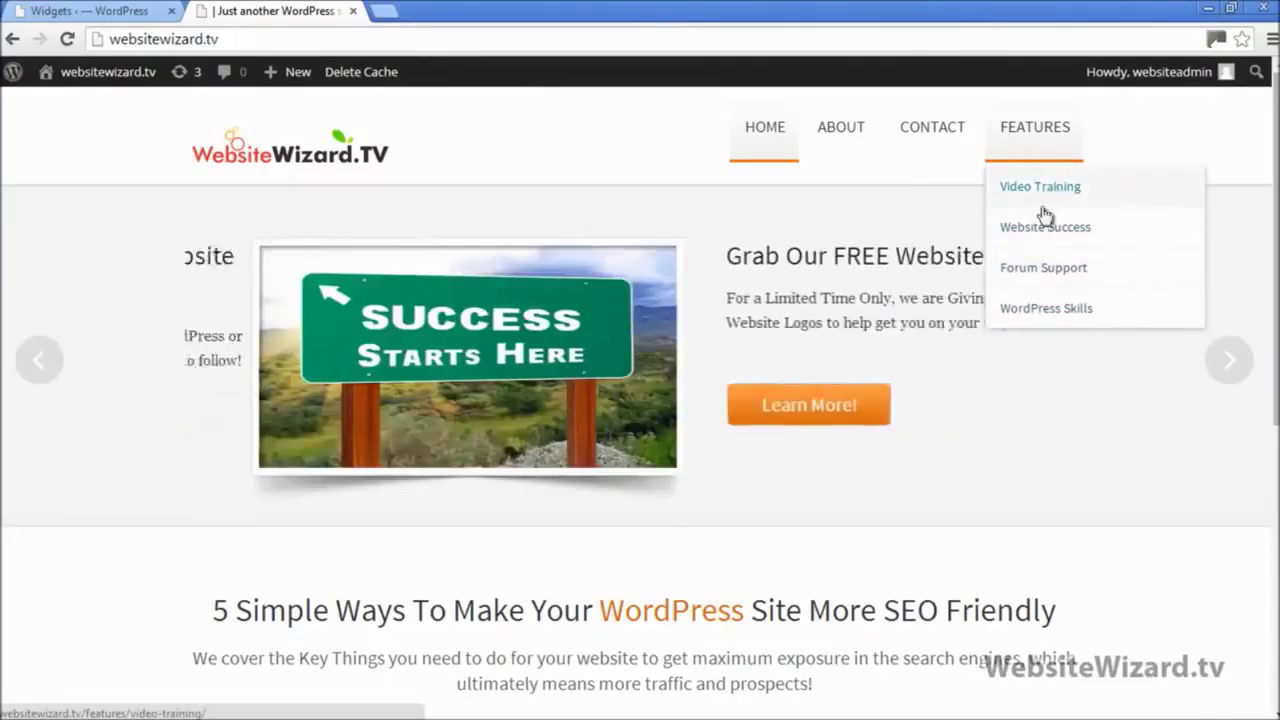
Step: Open the Contact page and scroll through its phone, address, email details and contact form
{"action": "left_click", "coordinate": [941, 129]}
{"action": "scroll", "coordinate": [511, 366], "scroll_direction": "down", "scroll_amount": 3}
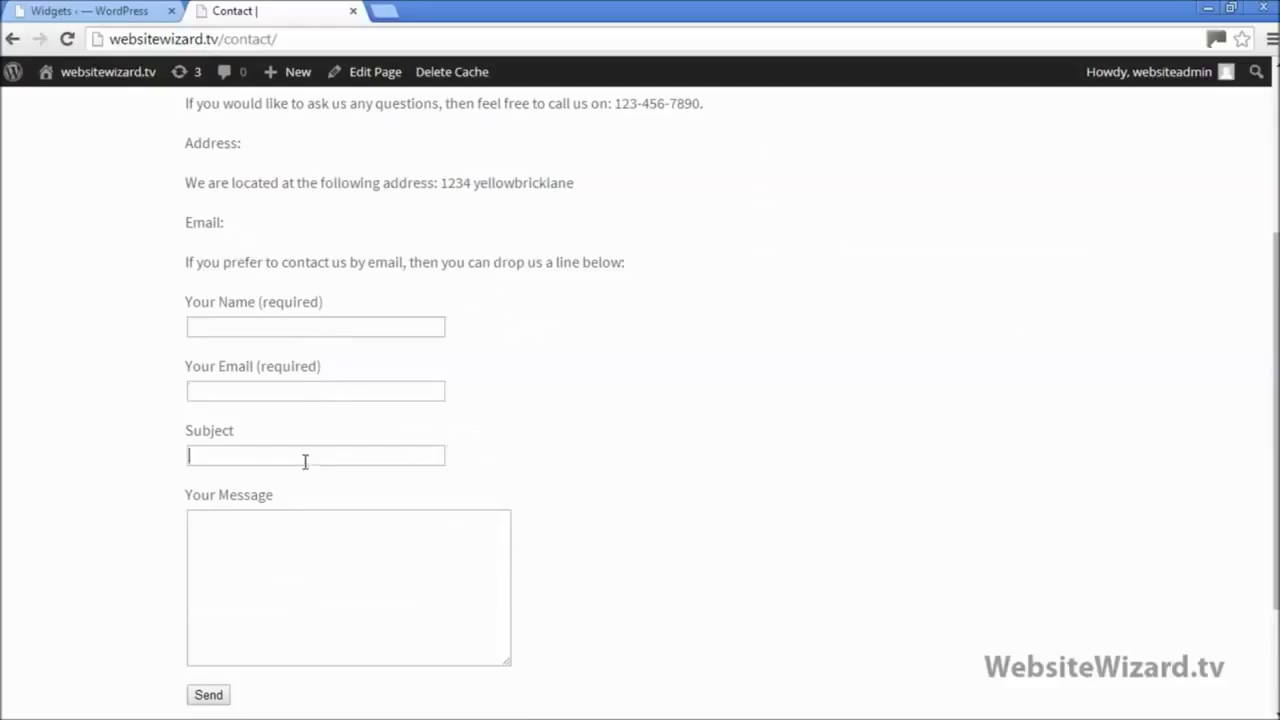
{"action": "scroll", "coordinate": [325, 486], "scroll_direction": "up", "scroll_amount": 3}
{"action": "scroll", "coordinate": [320, 524], "scroll_direction": "down", "scroll_amount": 2}
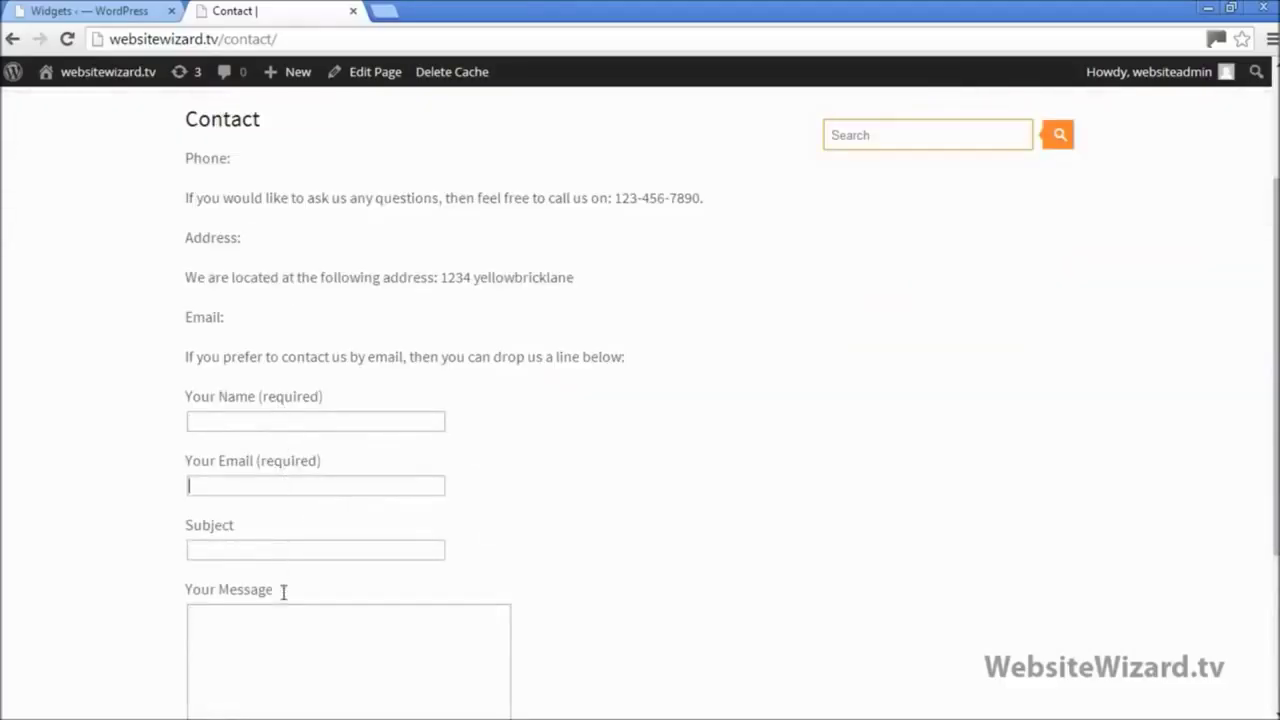
{"action": "scroll", "coordinate": [300, 615], "scroll_direction": "down", "scroll_amount": 3}
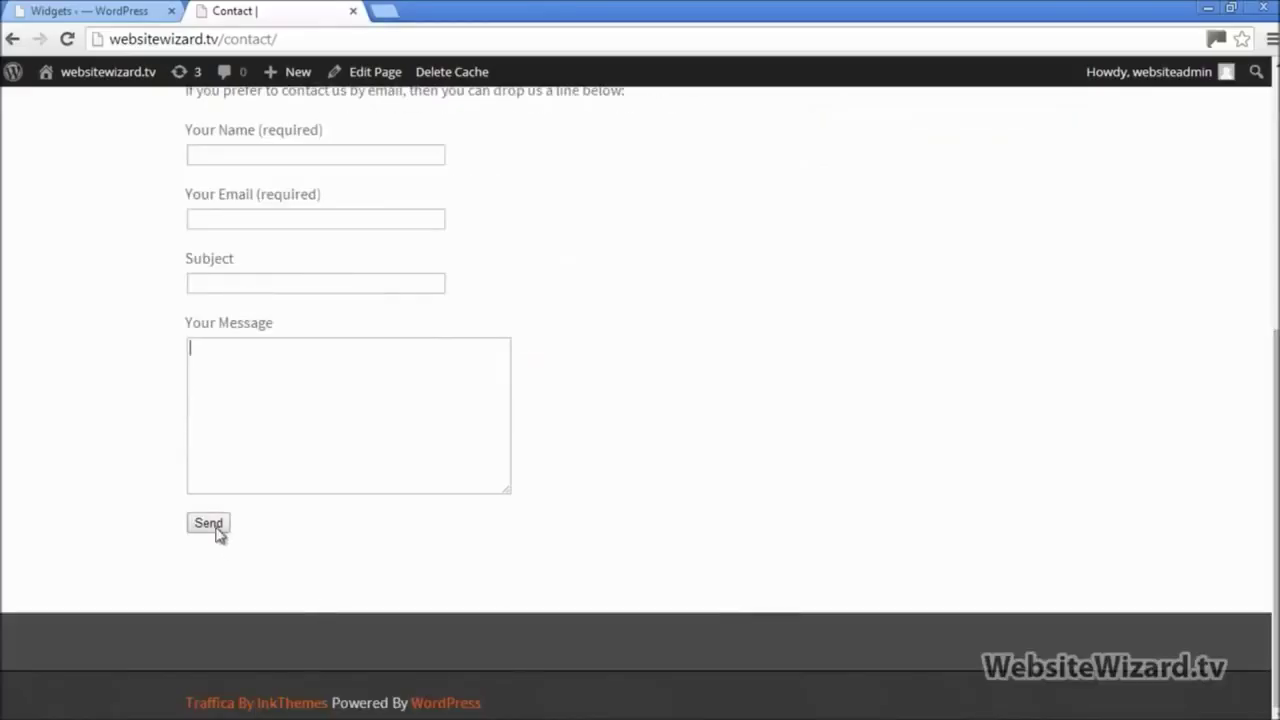
{"action": "scroll", "coordinate": [310, 450], "scroll_direction": "up", "scroll_amount": 3}
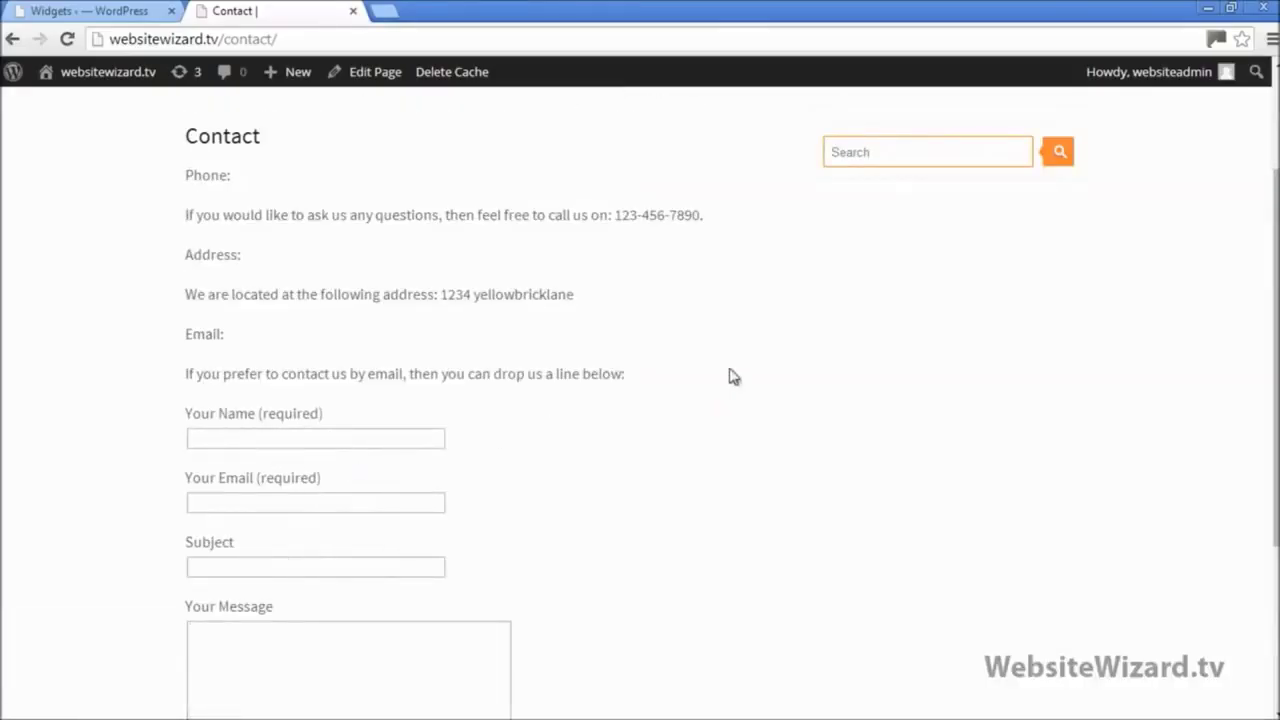
{"action": "scroll", "coordinate": [683, 416], "scroll_direction": "up", "scroll_amount": 1}
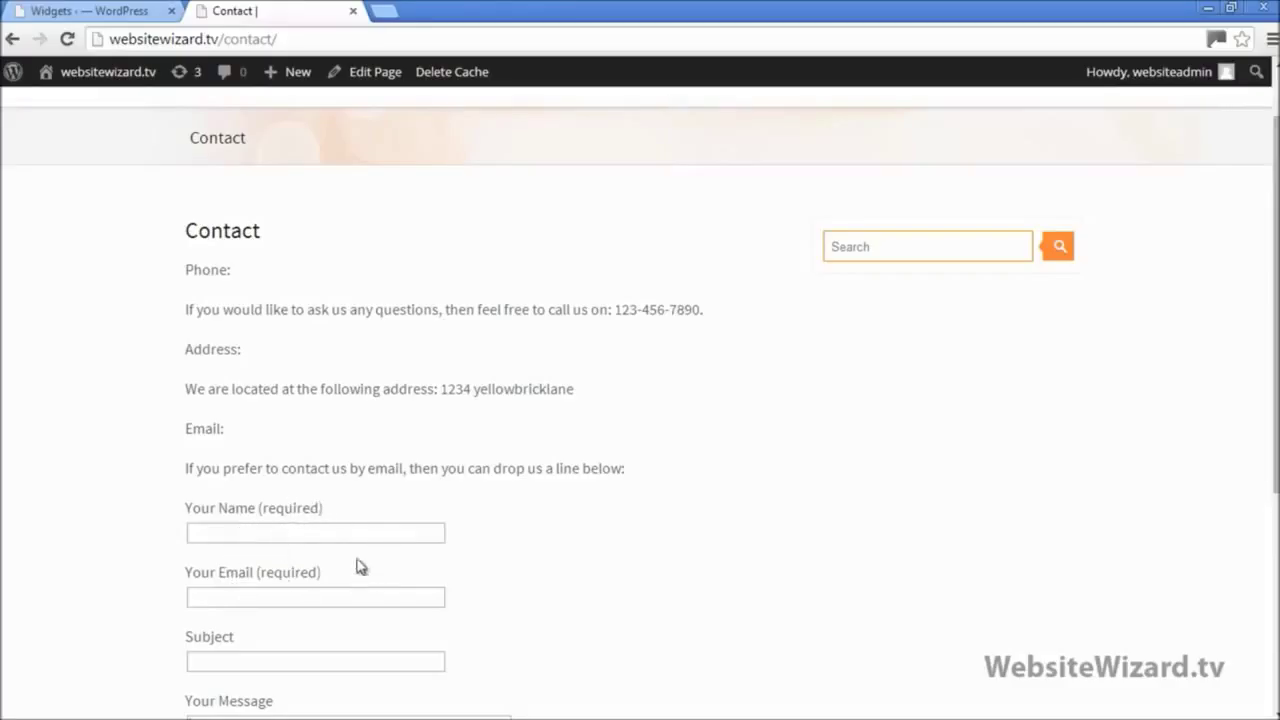
{"action": "scroll", "coordinate": [370, 560], "scroll_direction": "up", "scroll_amount": 1}
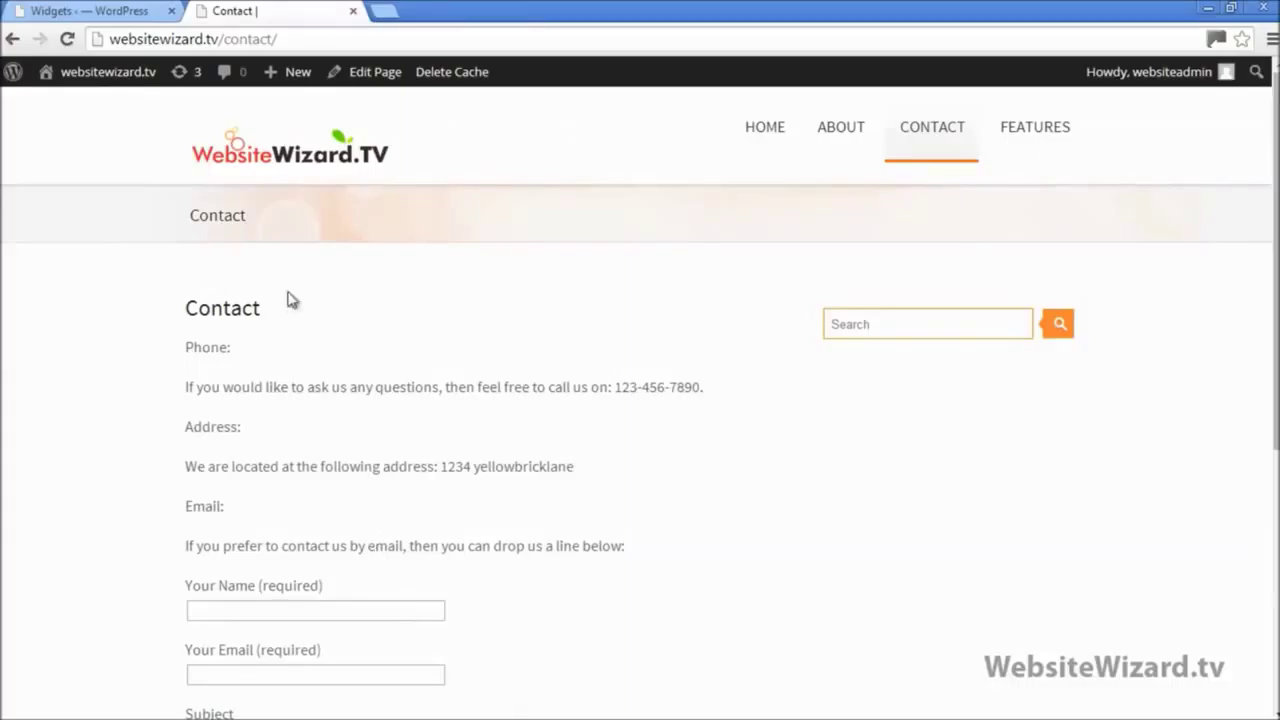
Step: Open Contact form 1 for editing from the admin's contact forms list
{"action": "left_click", "coordinate": [80, 8]}
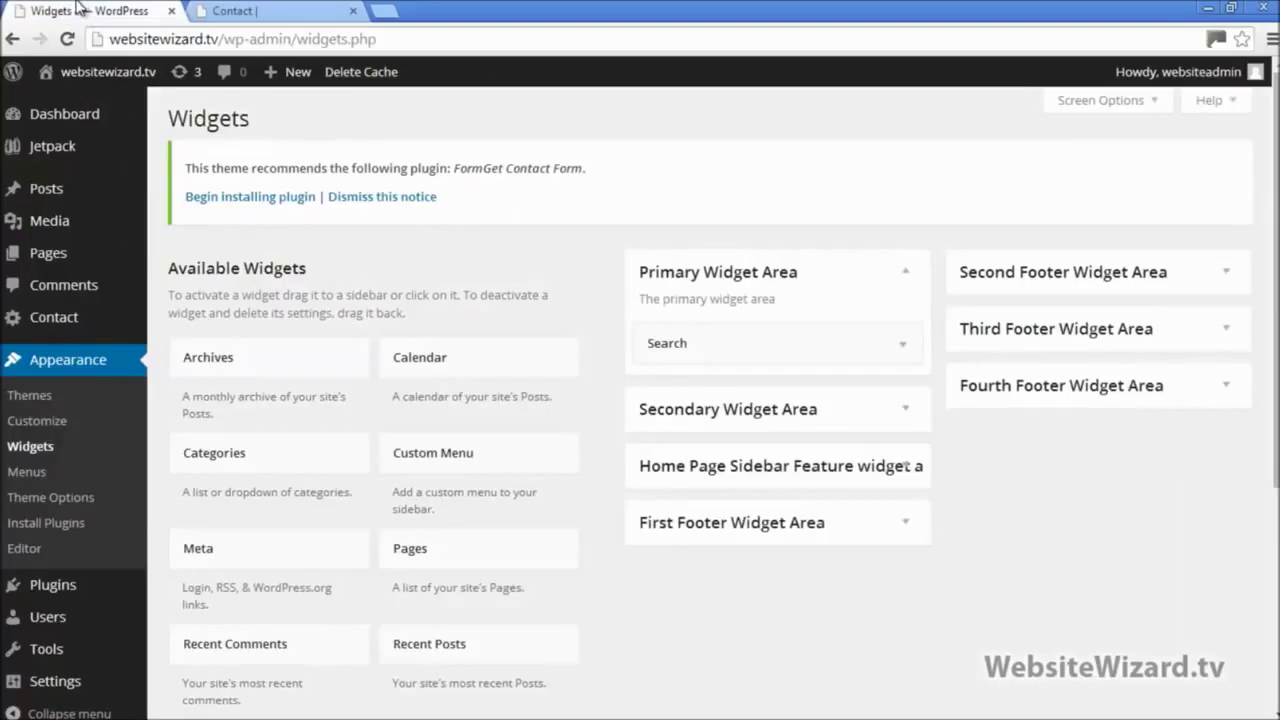
{"action": "mouse_move", "coordinate": [61, 331]}
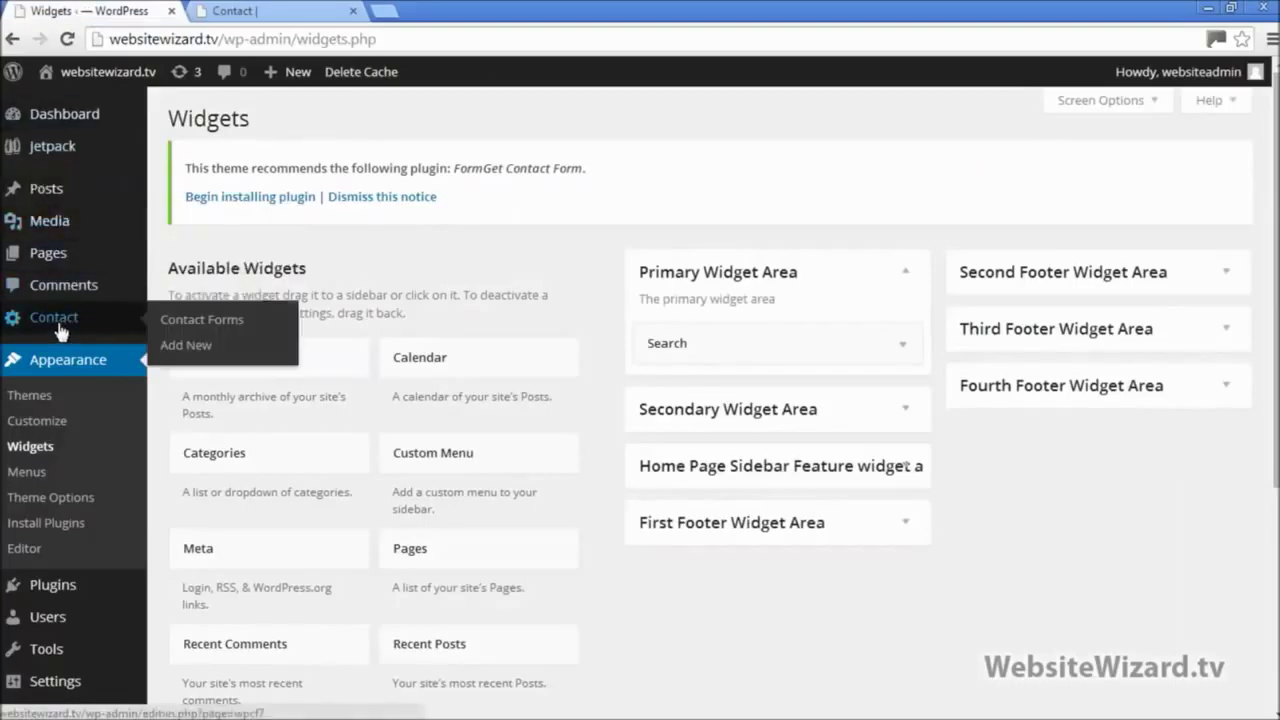
{"action": "left_click", "coordinate": [66, 321]}
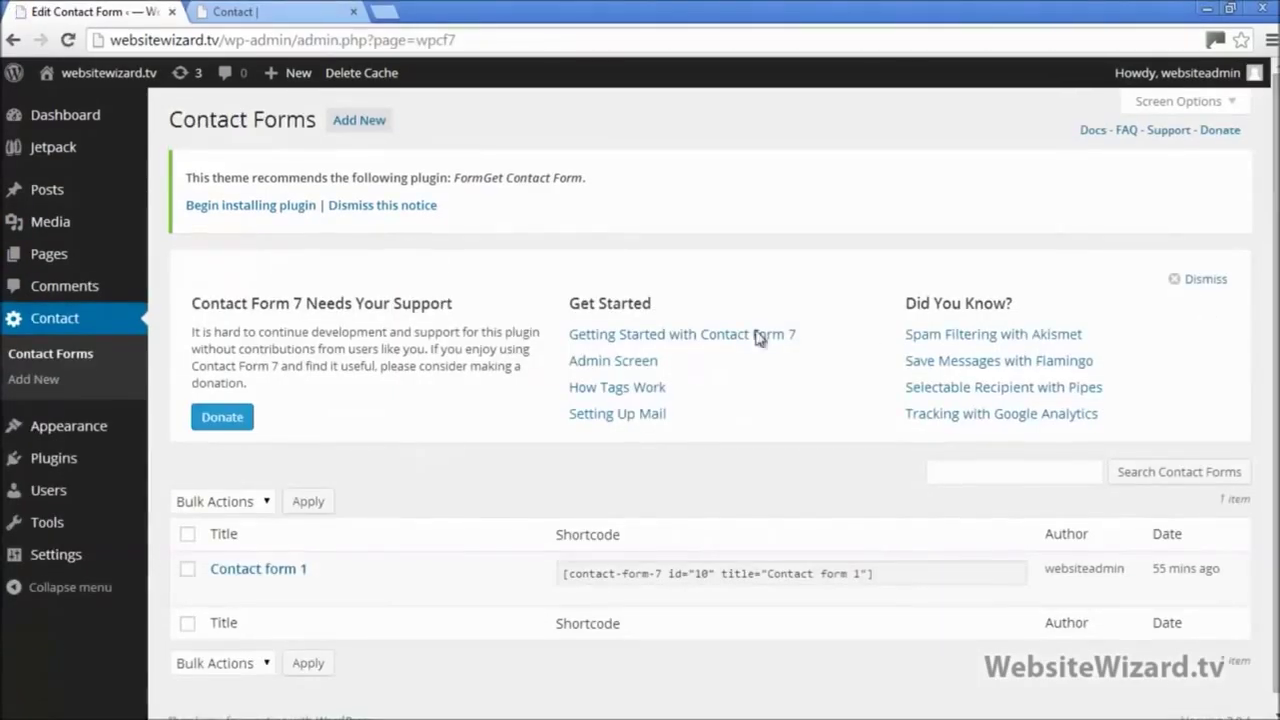
{"action": "mouse_move", "coordinate": [231, 598]}
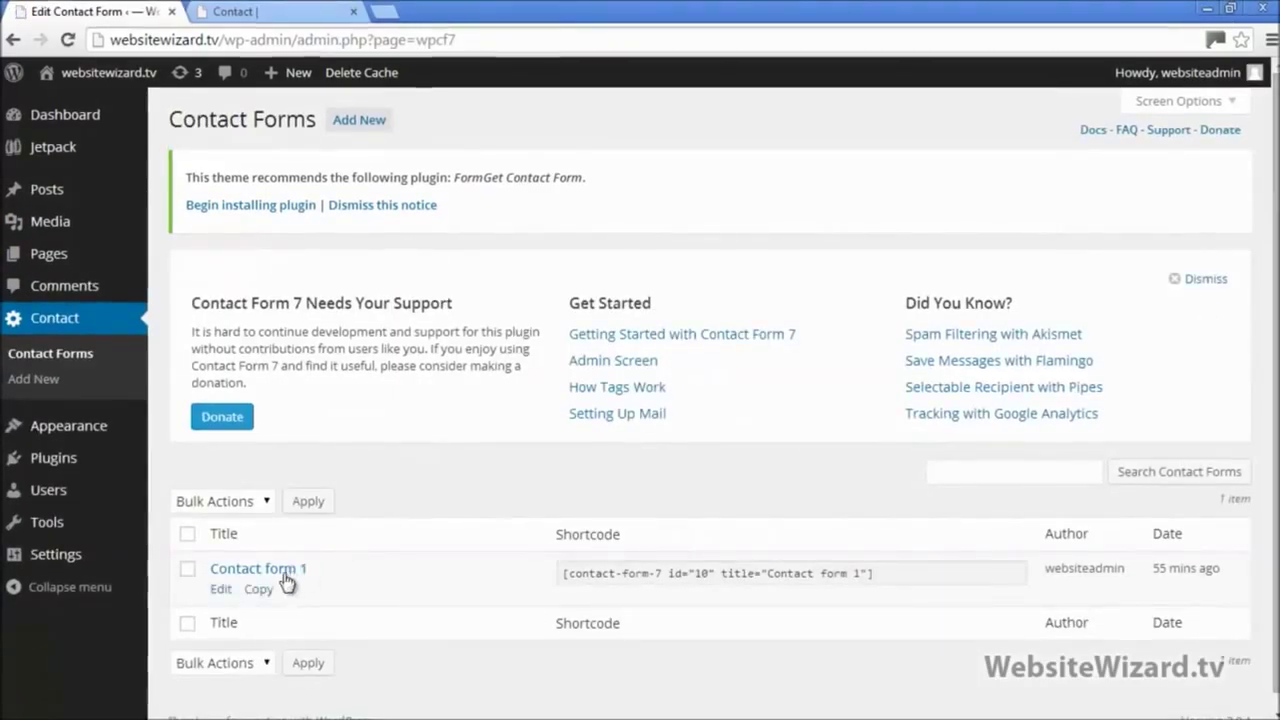
{"action": "left_click", "coordinate": [222, 598]}
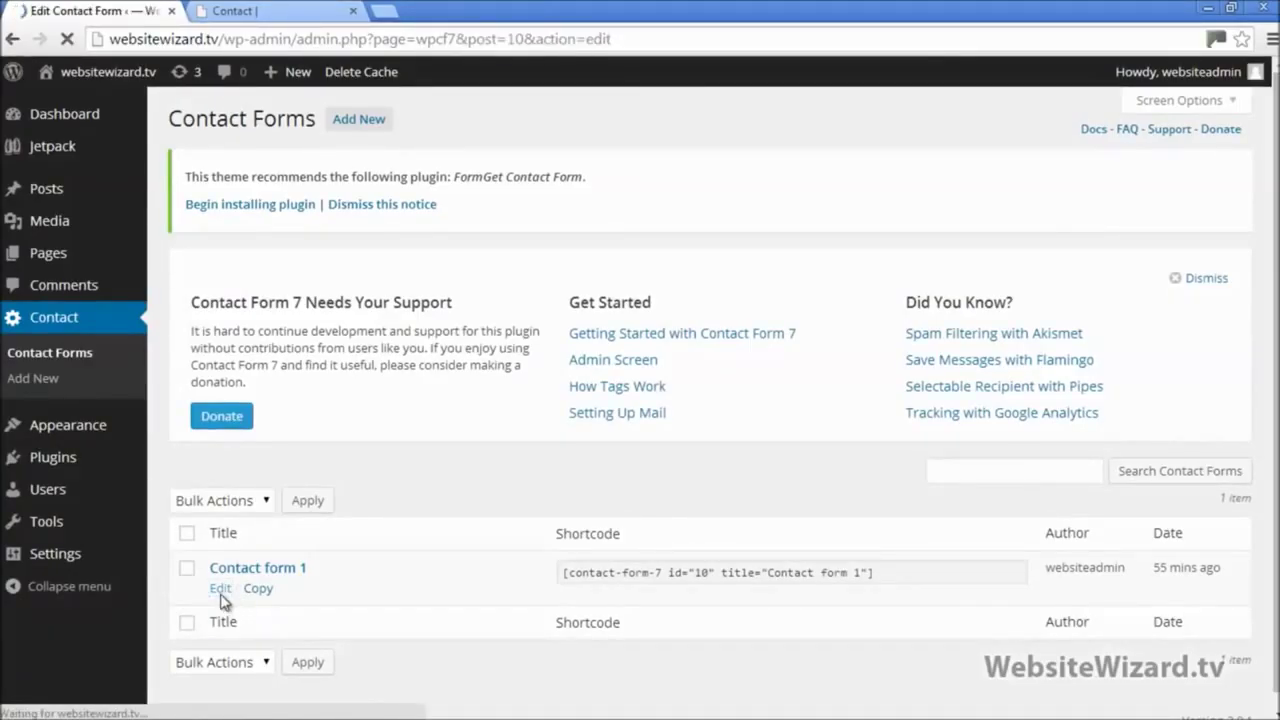
Step: Review the form markup, select the recipient address in the mail To field, and check the live Contact page
{"action": "scroll", "coordinate": [1134, 346], "scroll_direction": "down", "scroll_amount": 6}
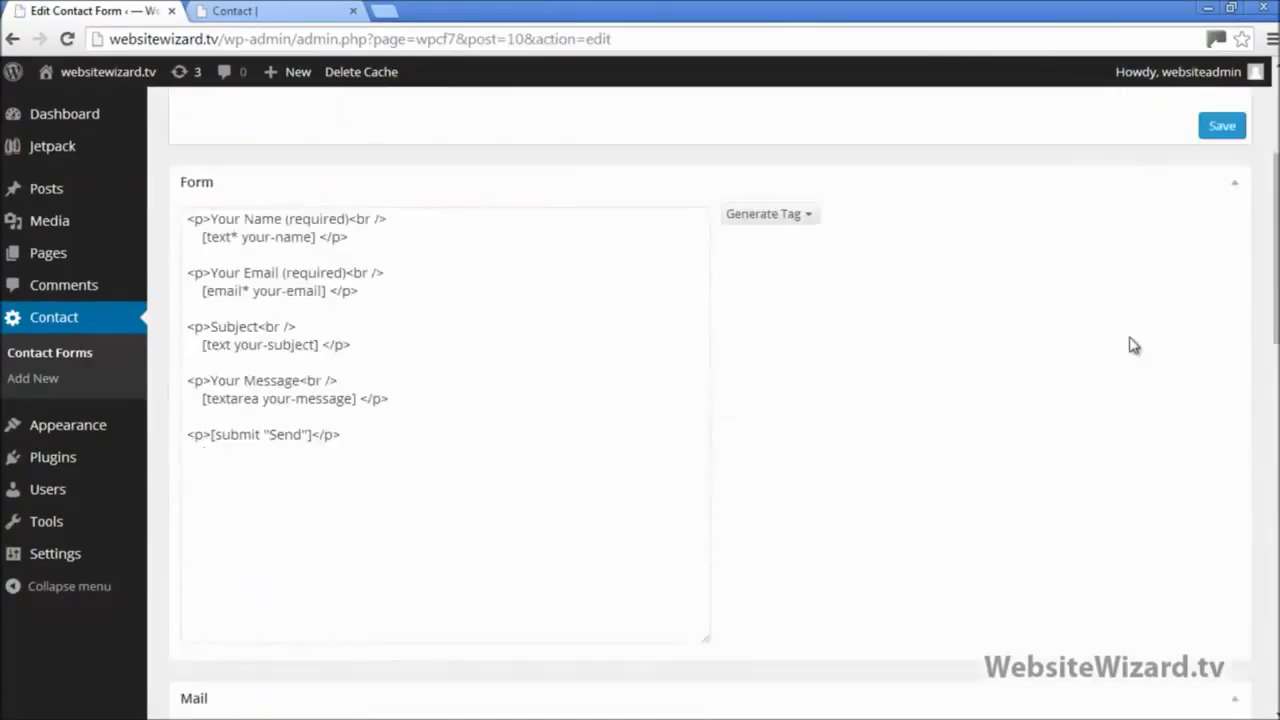
{"action": "scroll", "coordinate": [1121, 340], "scroll_direction": "down", "scroll_amount": 1}
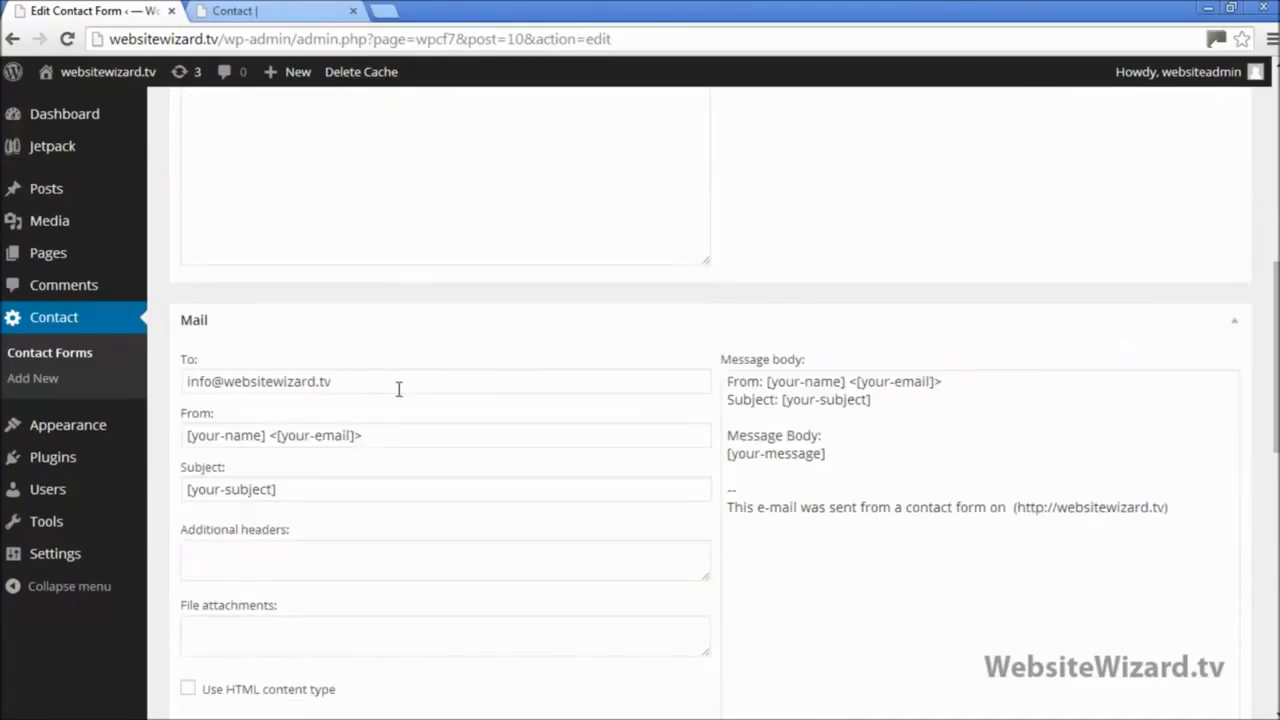
{"action": "scroll", "coordinate": [300, 340], "scroll_direction": "down", "scroll_amount": 2}
{"action": "scroll", "coordinate": [213, 220], "scroll_direction": "up", "scroll_amount": 1}
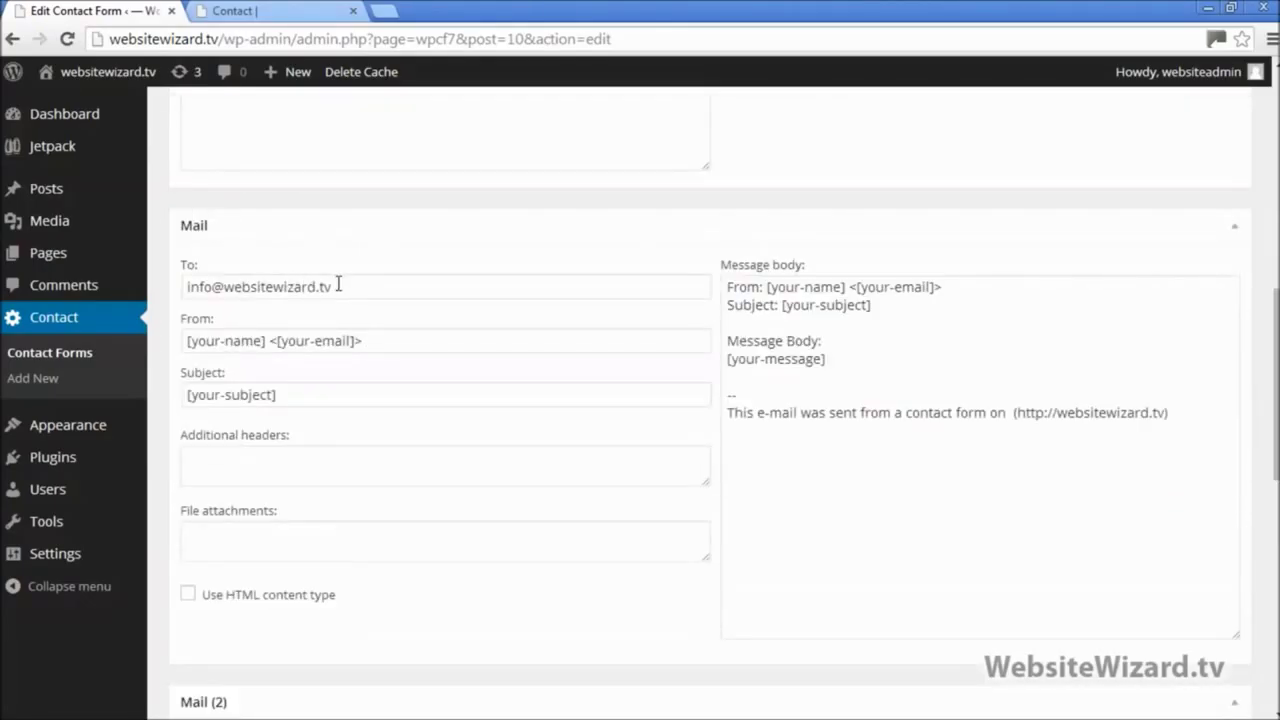
{"action": "left_click_drag", "start_coordinate": [338, 285], "coordinate": [152, 288]}
{"action": "left_click_drag", "start_coordinate": [346, 285], "coordinate": [180, 290]}
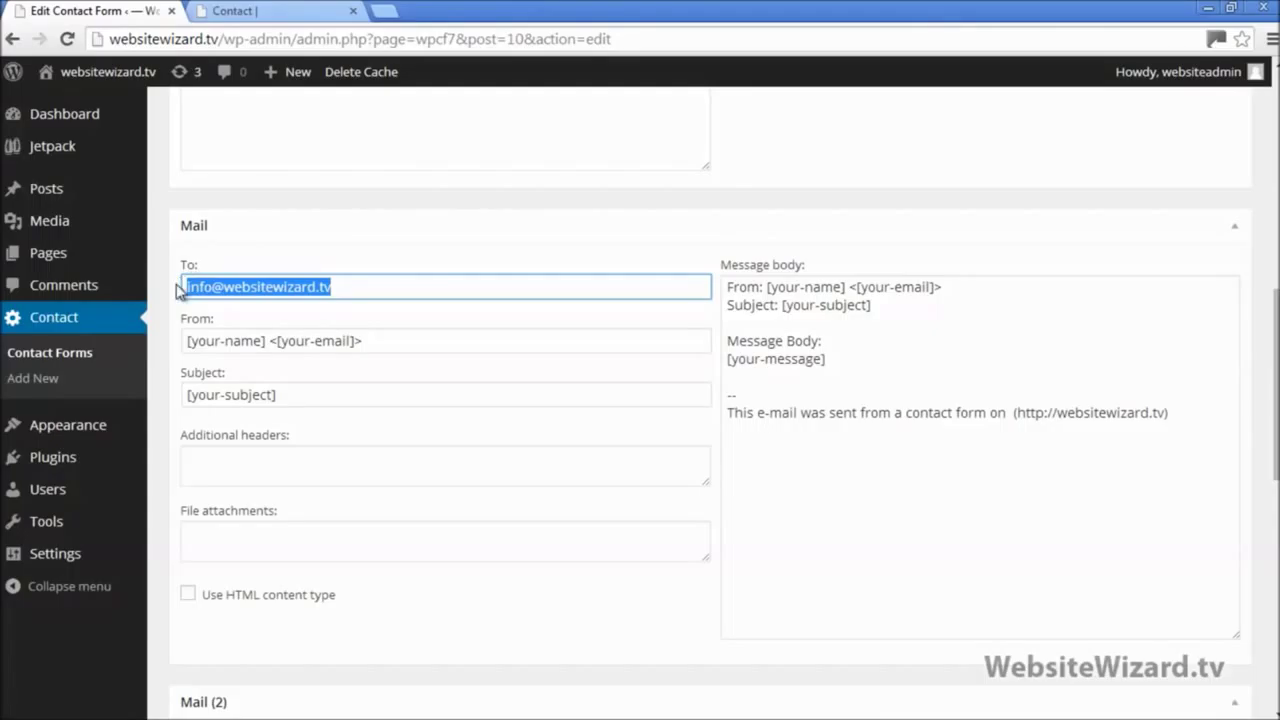
{"action": "left_click", "coordinate": [257, 14]}
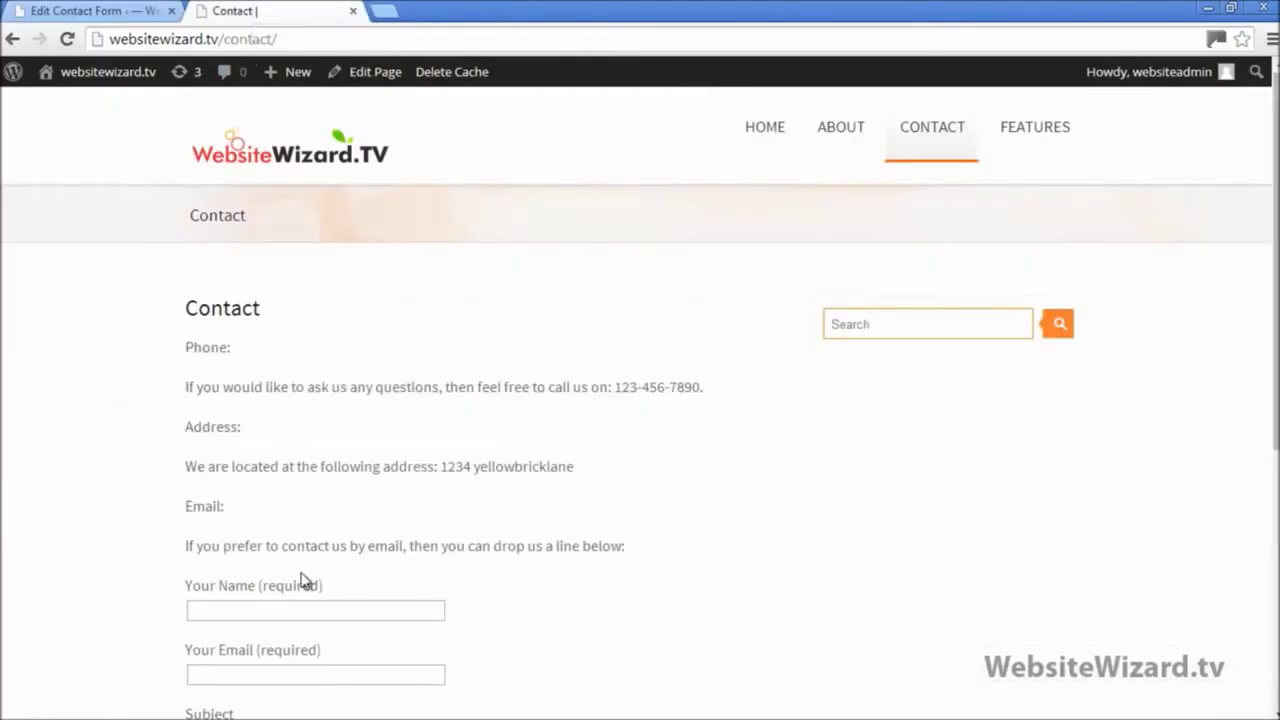
Step: Save the Contact form 1 settings and bring up the Settings submenu
{"action": "left_click", "coordinate": [126, 11]}
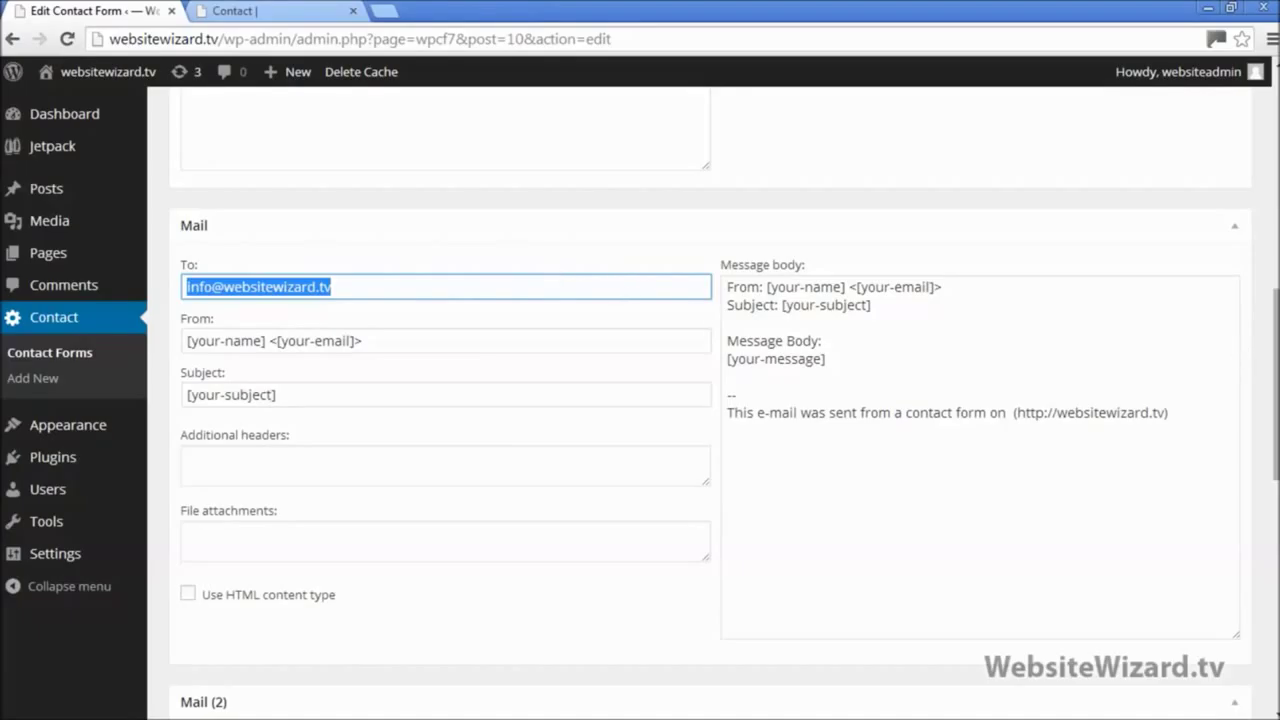
{"action": "left_click_drag", "start_coordinate": [1275, 390], "coordinate": [1275, 180]}
{"action": "left_click", "coordinate": [1217, 333]}
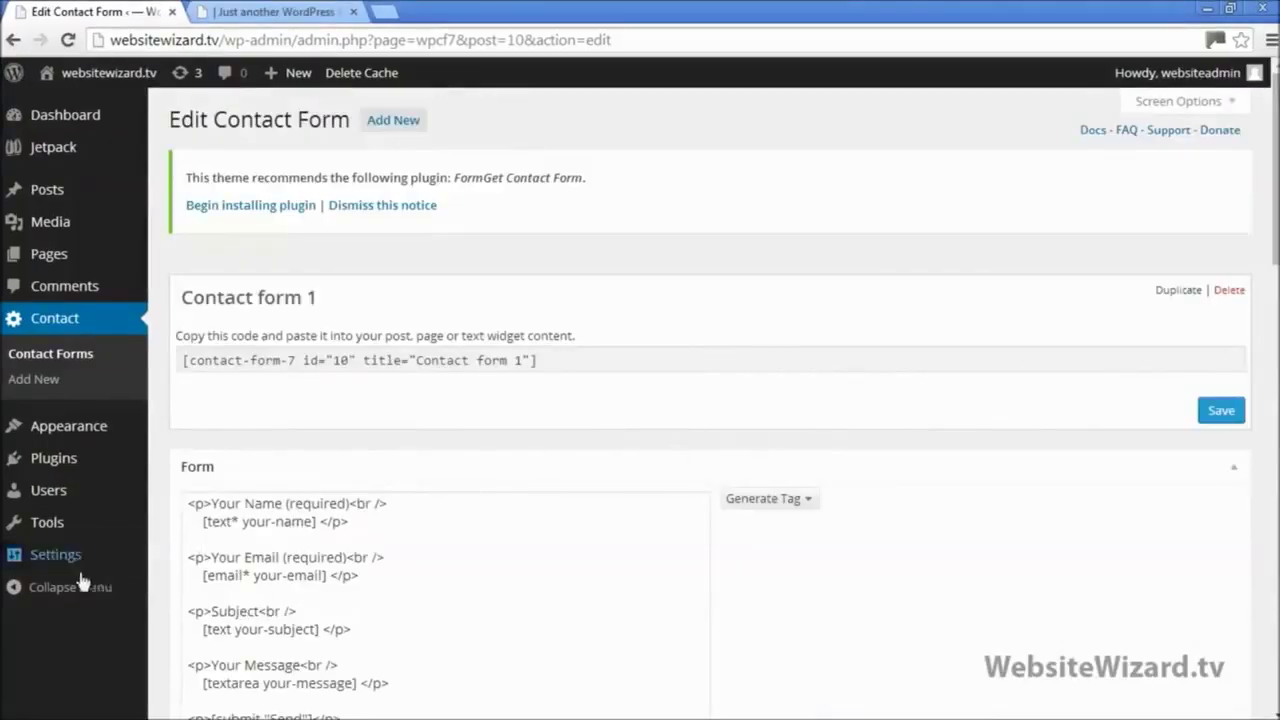
{"action": "mouse_move", "coordinate": [62, 568]}
{"action": "scroll", "coordinate": [120, 600], "scroll_direction": "down", "scroll_amount": 1}
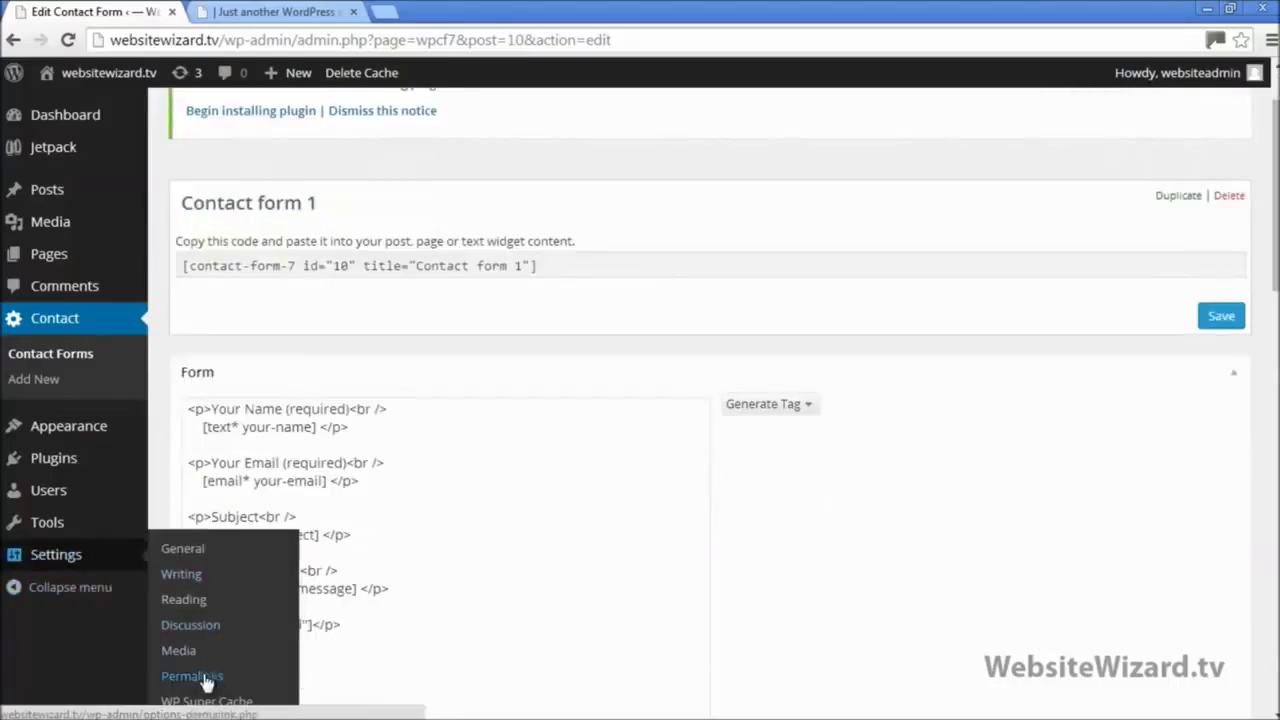
Step: Open Permalinks settings and inspect the About page's current default ID-based address on the live site
{"action": "left_click", "coordinate": [192, 676]}
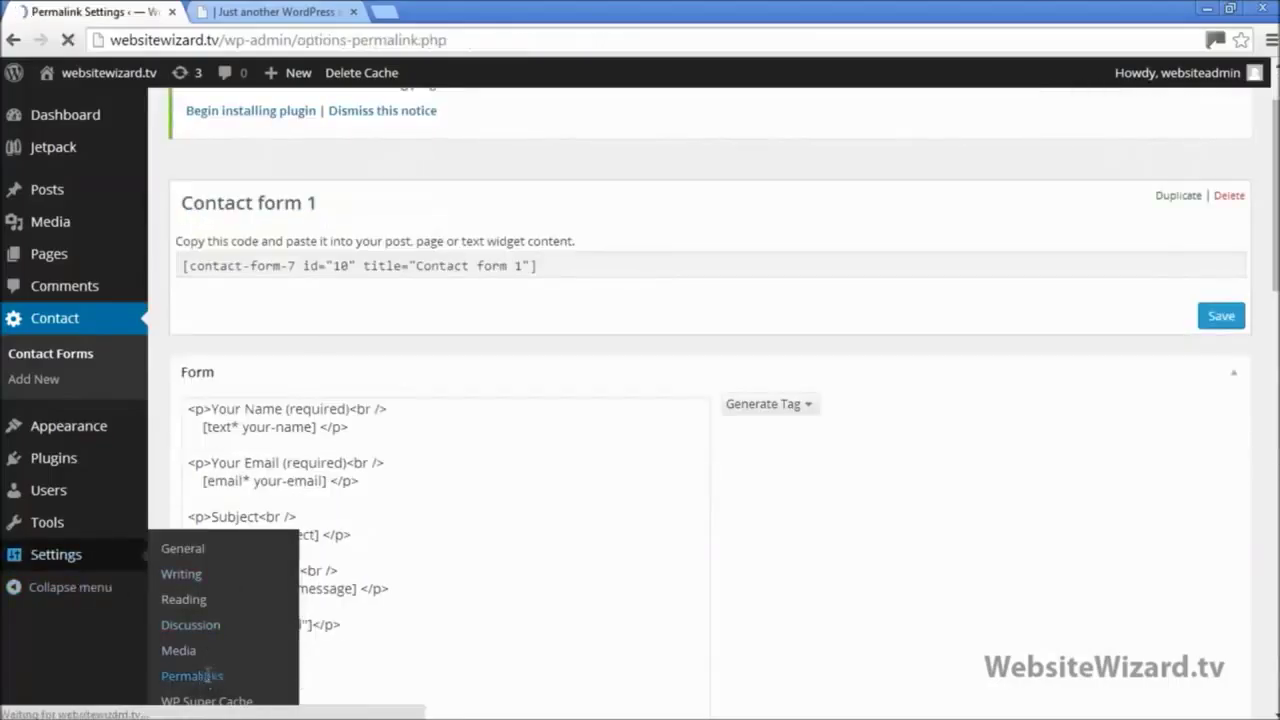
{"action": "scroll", "coordinate": [280, 538], "scroll_direction": "down", "scroll_amount": 1}
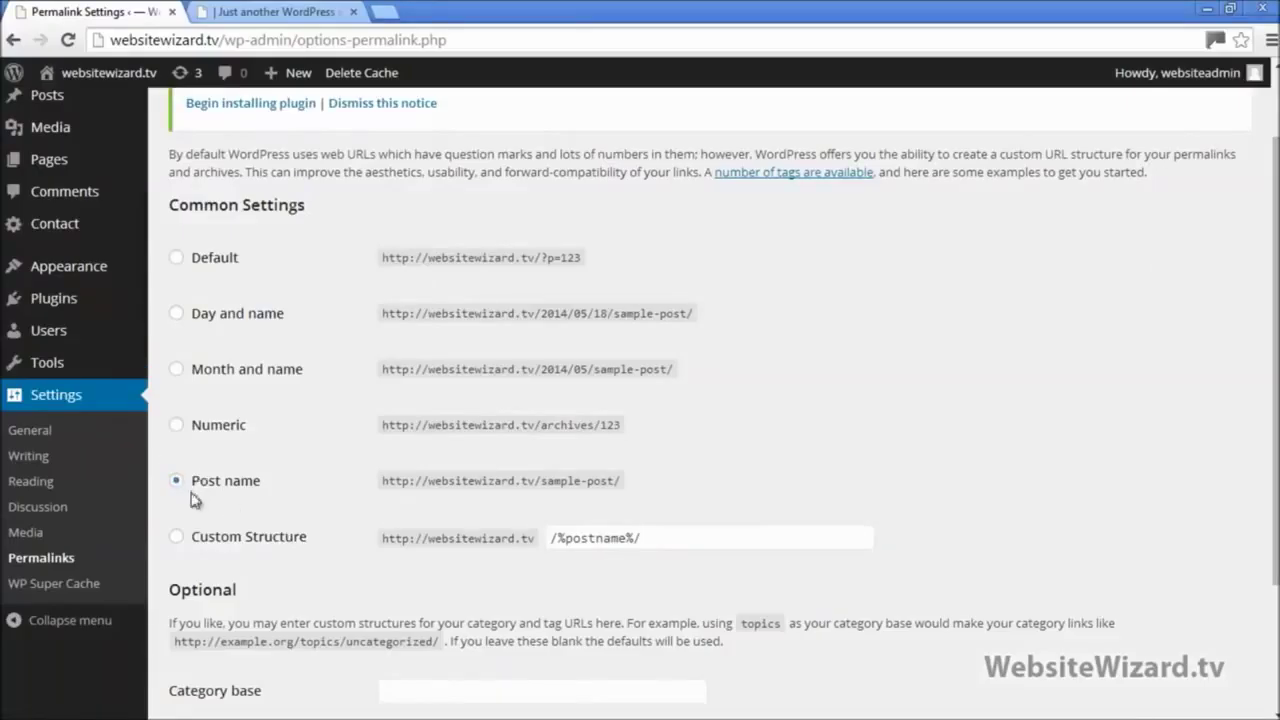
{"action": "left_click", "coordinate": [236, 14]}
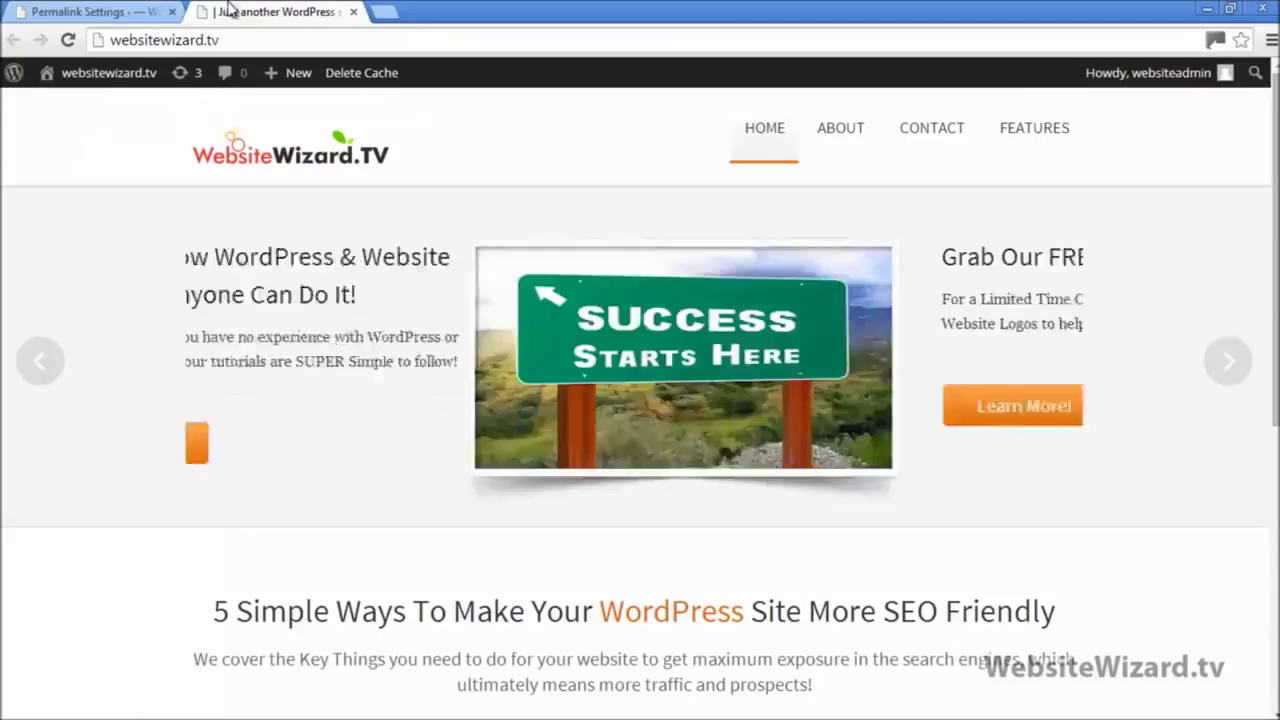
{"action": "left_click", "coordinate": [843, 132]}
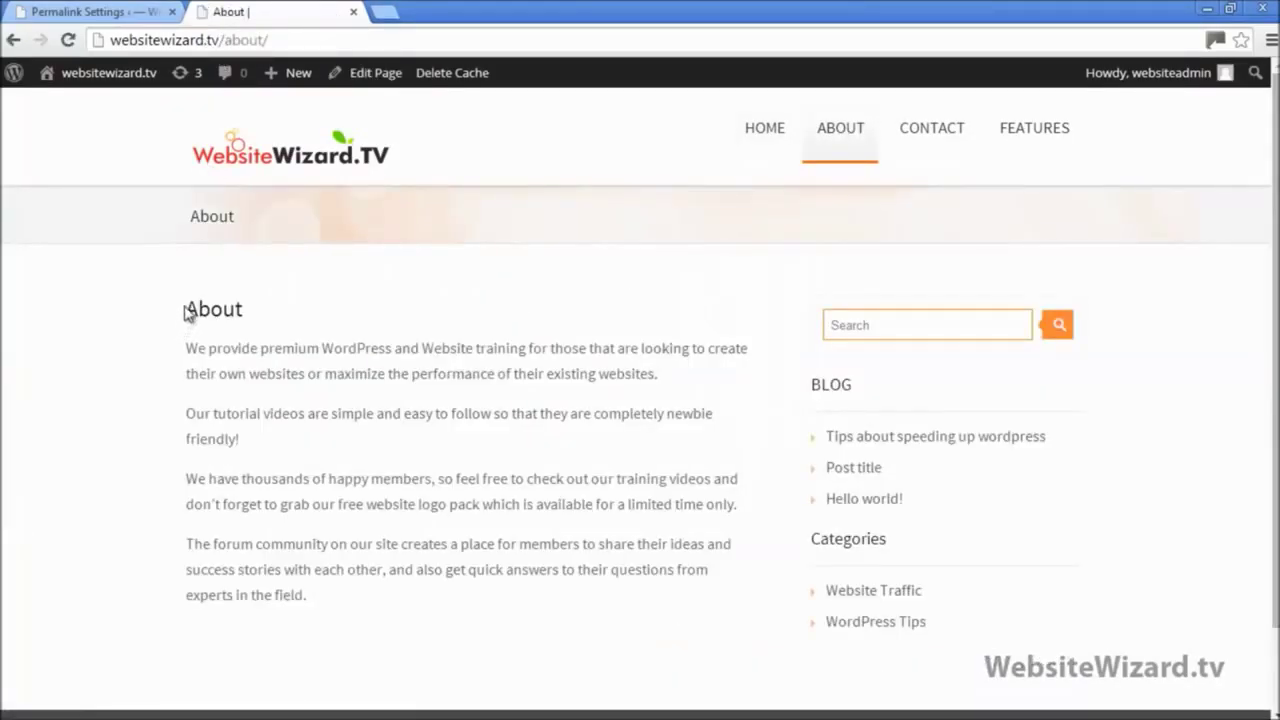
{"action": "left_click_drag", "start_coordinate": [185, 312], "coordinate": [249, 300]}
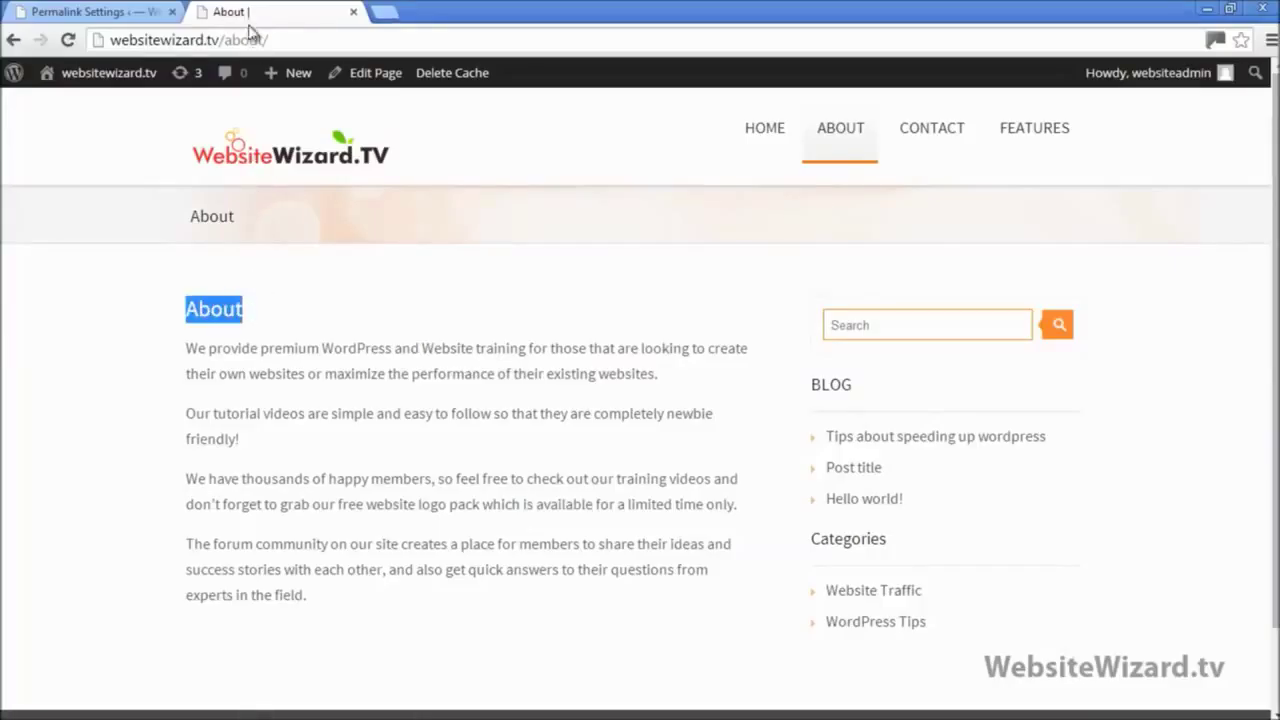
{"action": "left_click_drag", "start_coordinate": [225, 40], "coordinate": [283, 36]}
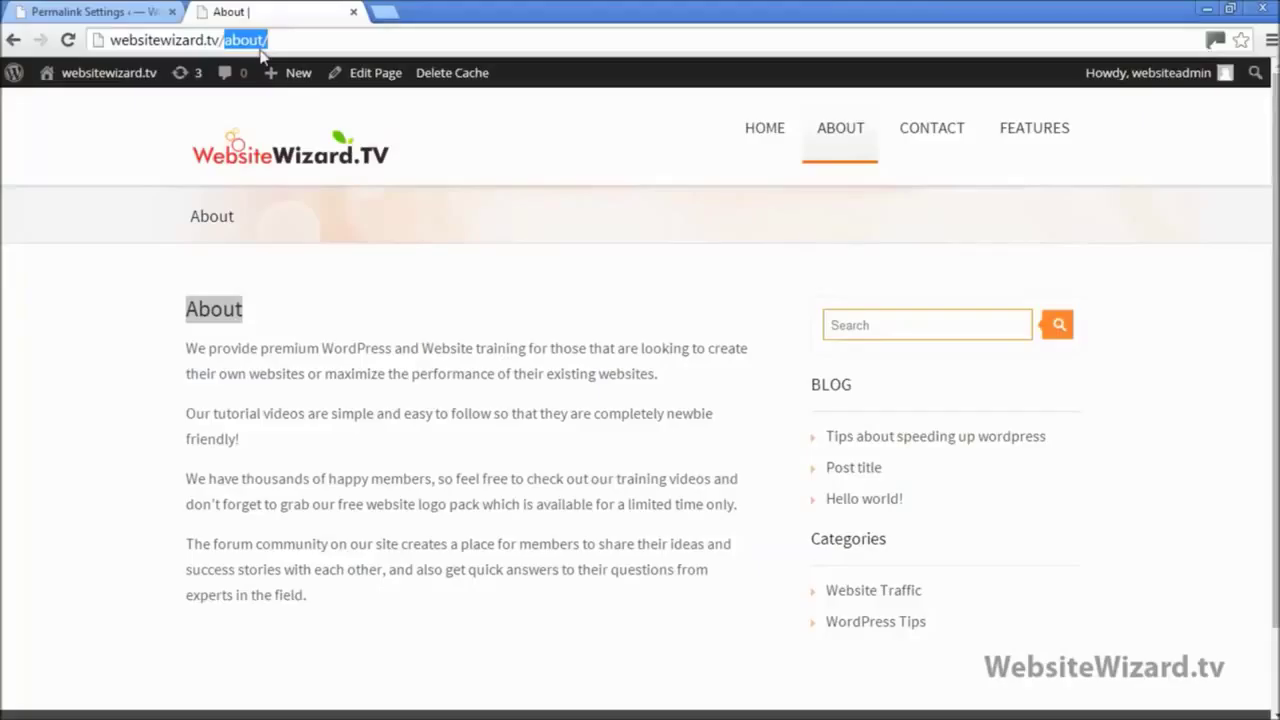
{"action": "type", "text": "ID="}
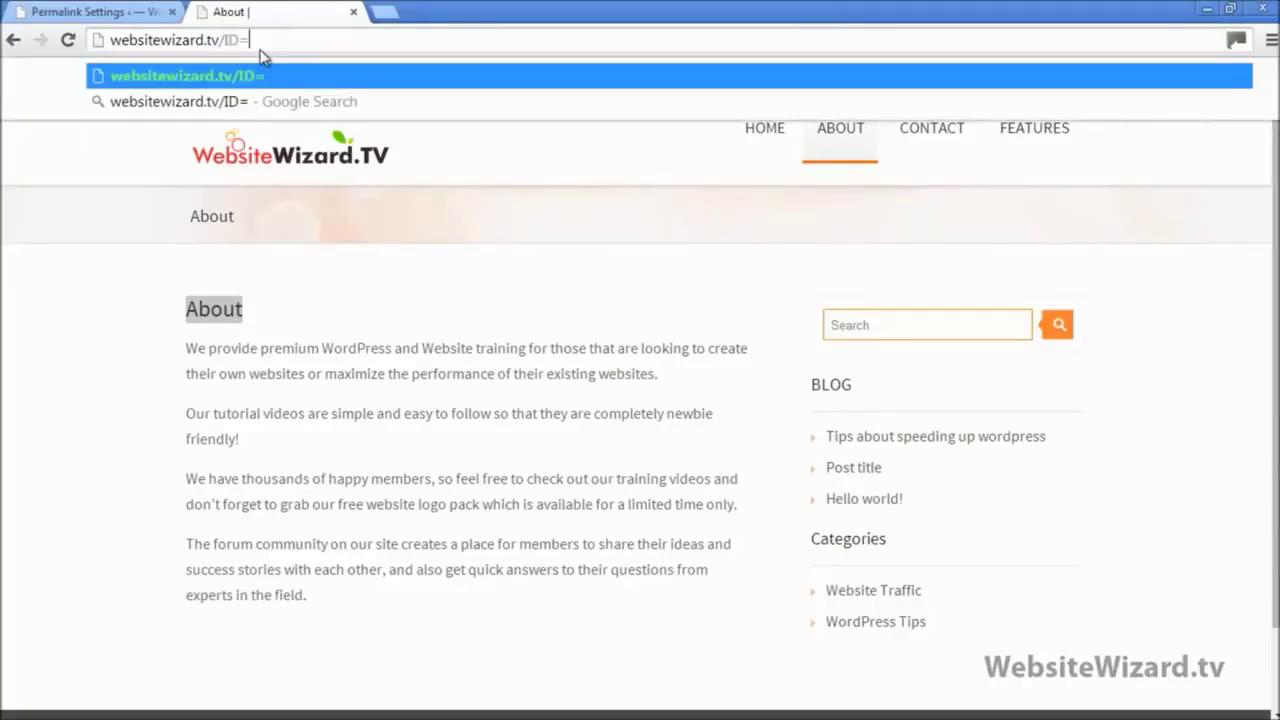
{"action": "type", "text": "678263"}
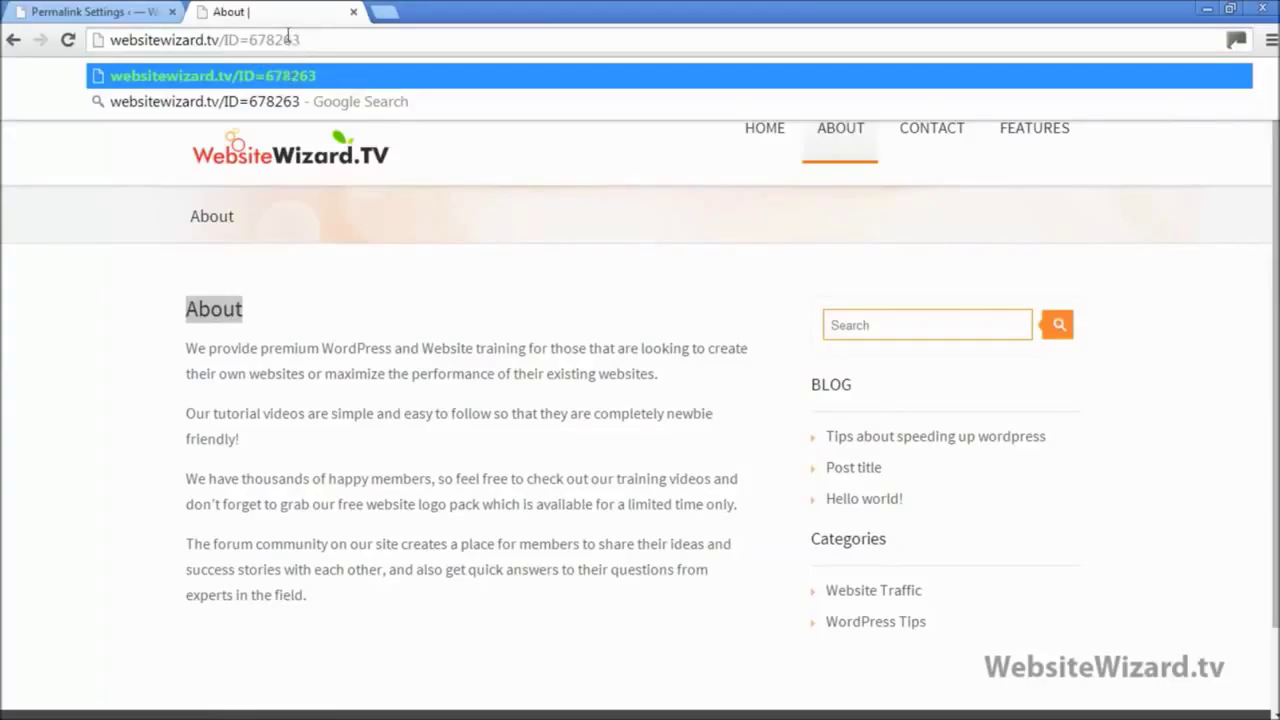
{"action": "left_click_drag", "start_coordinate": [308, 45], "coordinate": [218, 45]}
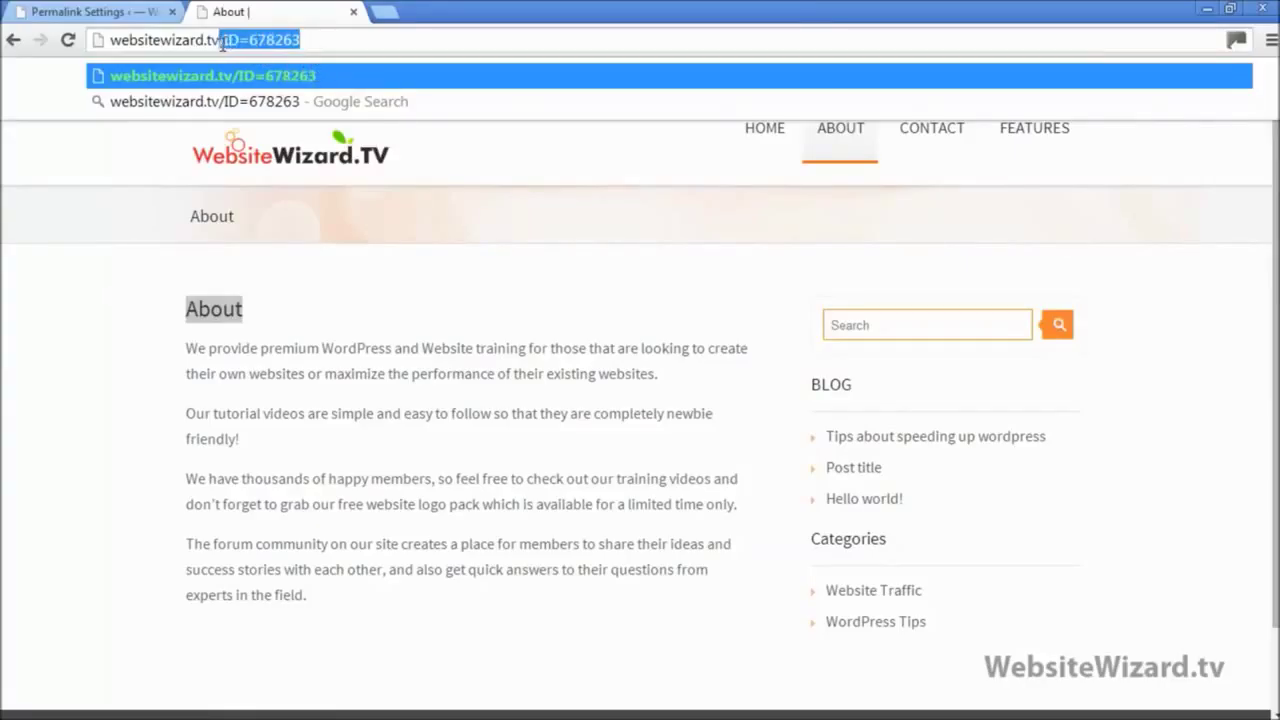
Step: Save the Post name permalink structure
{"action": "left_click", "coordinate": [95, 12]}
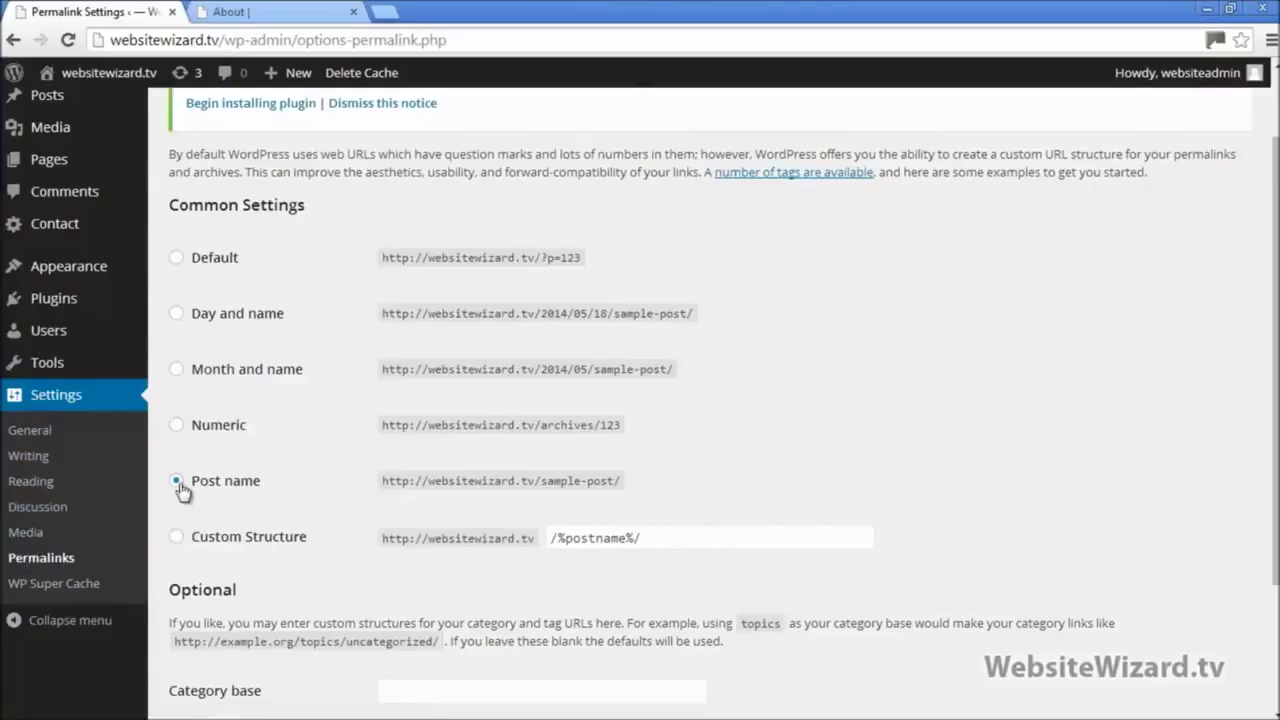
{"action": "scroll", "coordinate": [176, 486], "scroll_direction": "down", "scroll_amount": 2}
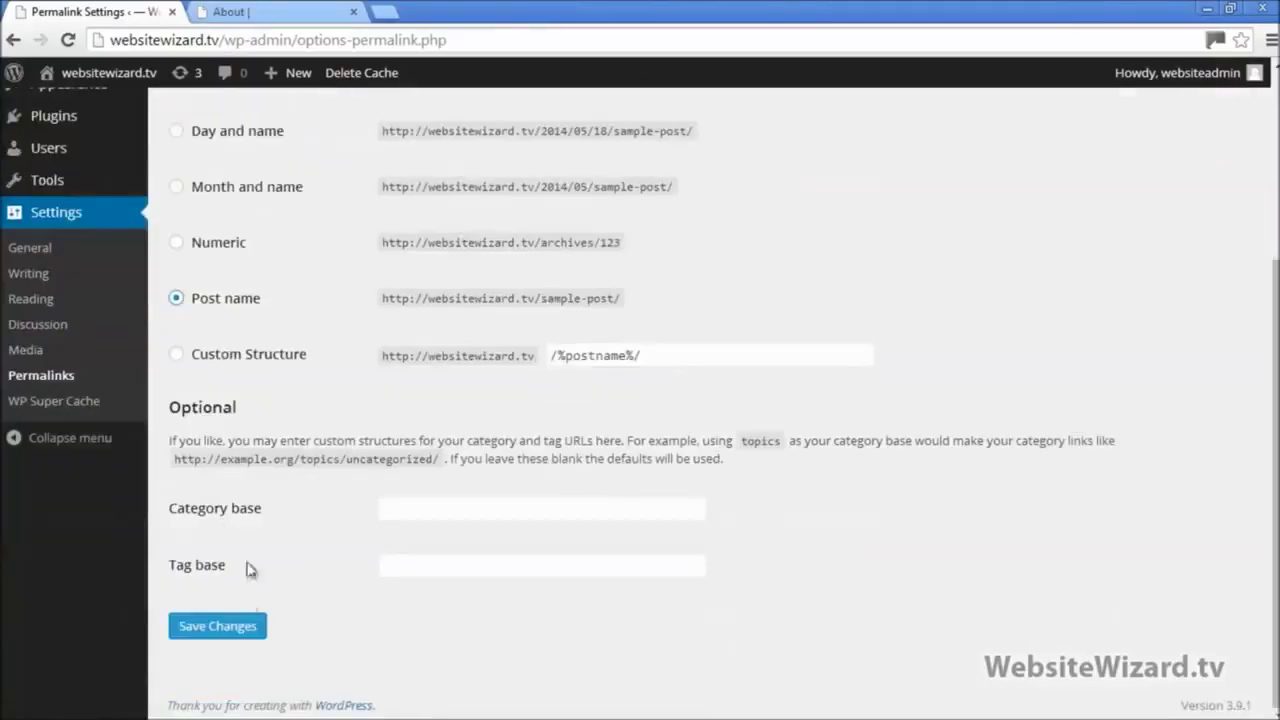
{"action": "left_click", "coordinate": [222, 628]}
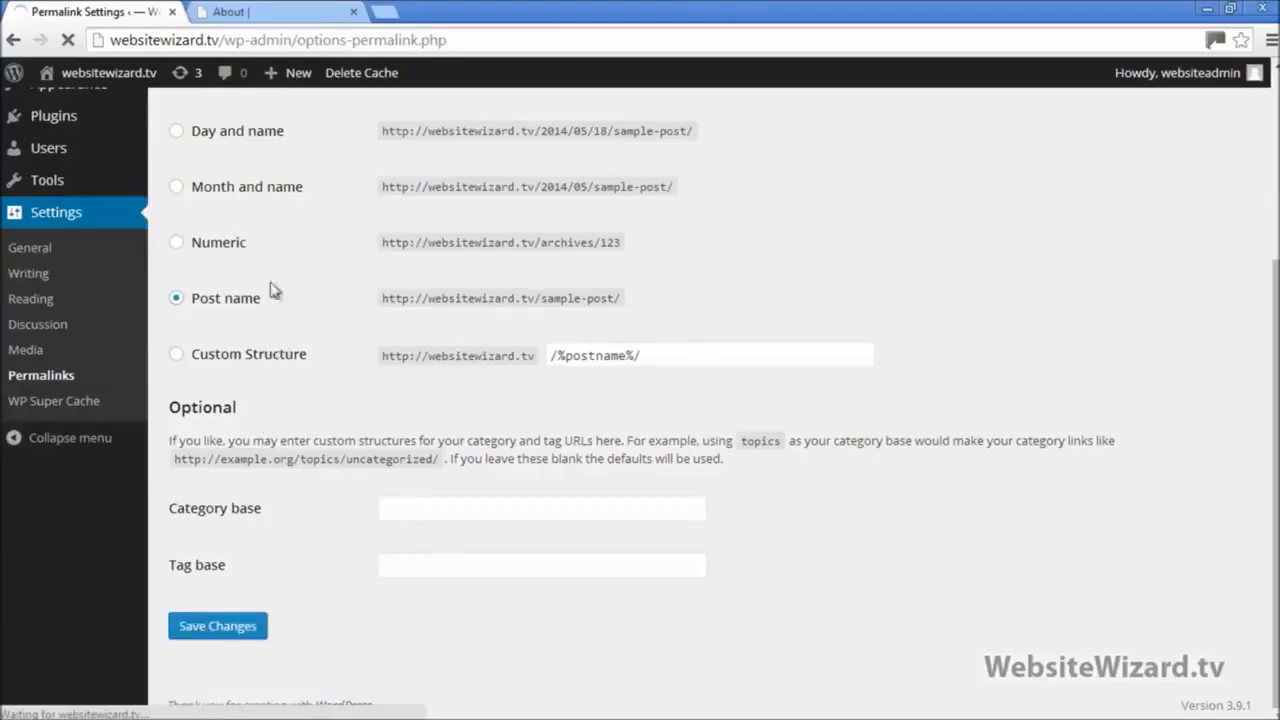
Step: Reload the About page and confirm its new /about/ address
{"action": "left_click", "coordinate": [290, 11]}
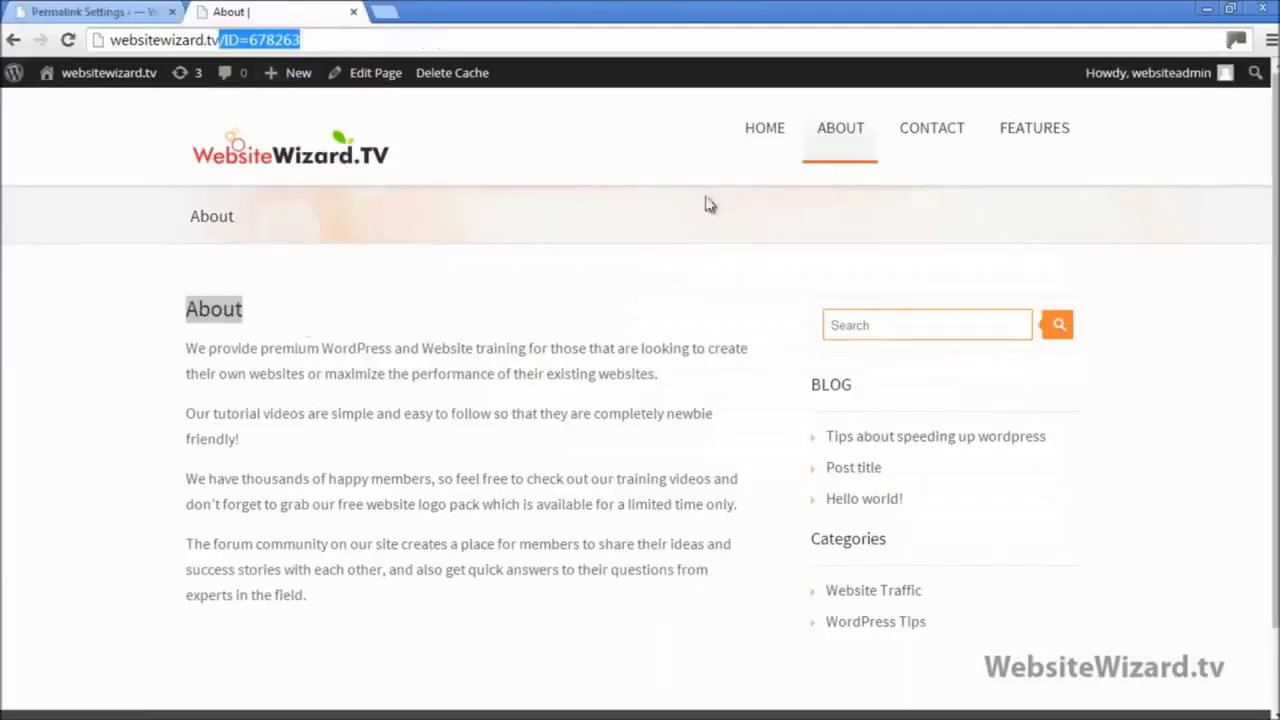
{"action": "left_click", "coordinate": [841, 132]}
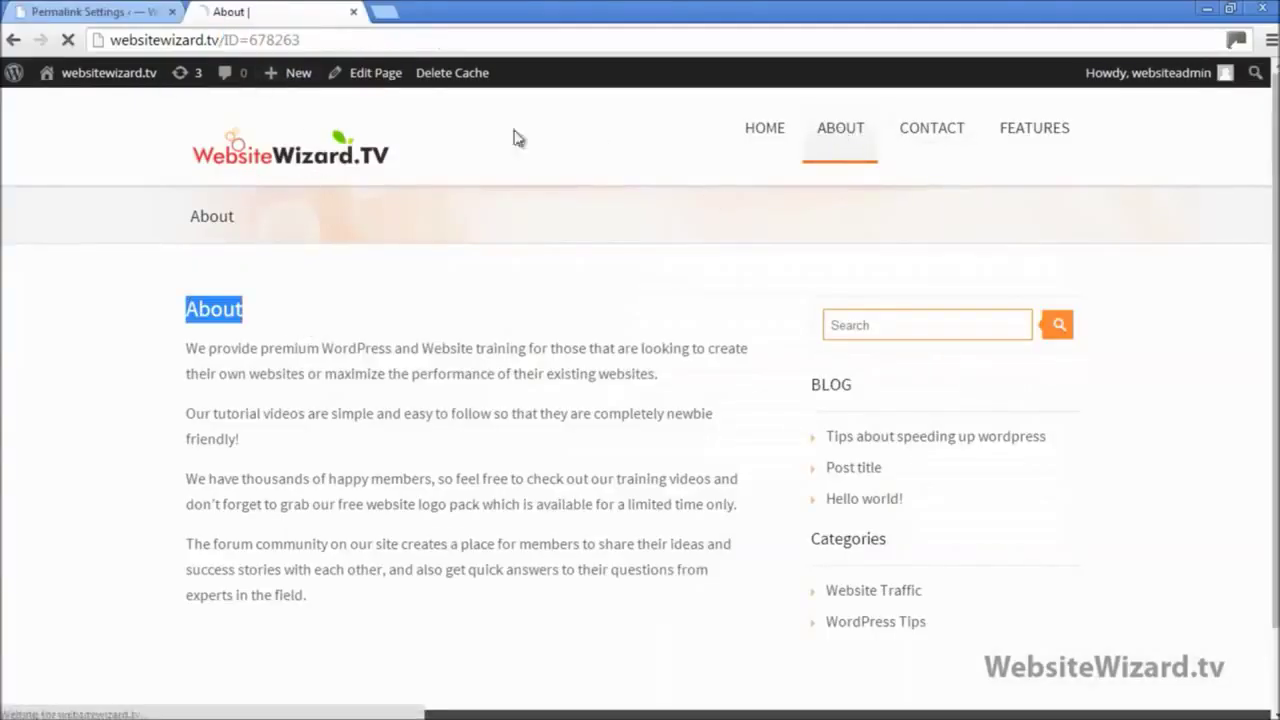
{"action": "left_click", "coordinate": [862, 136]}
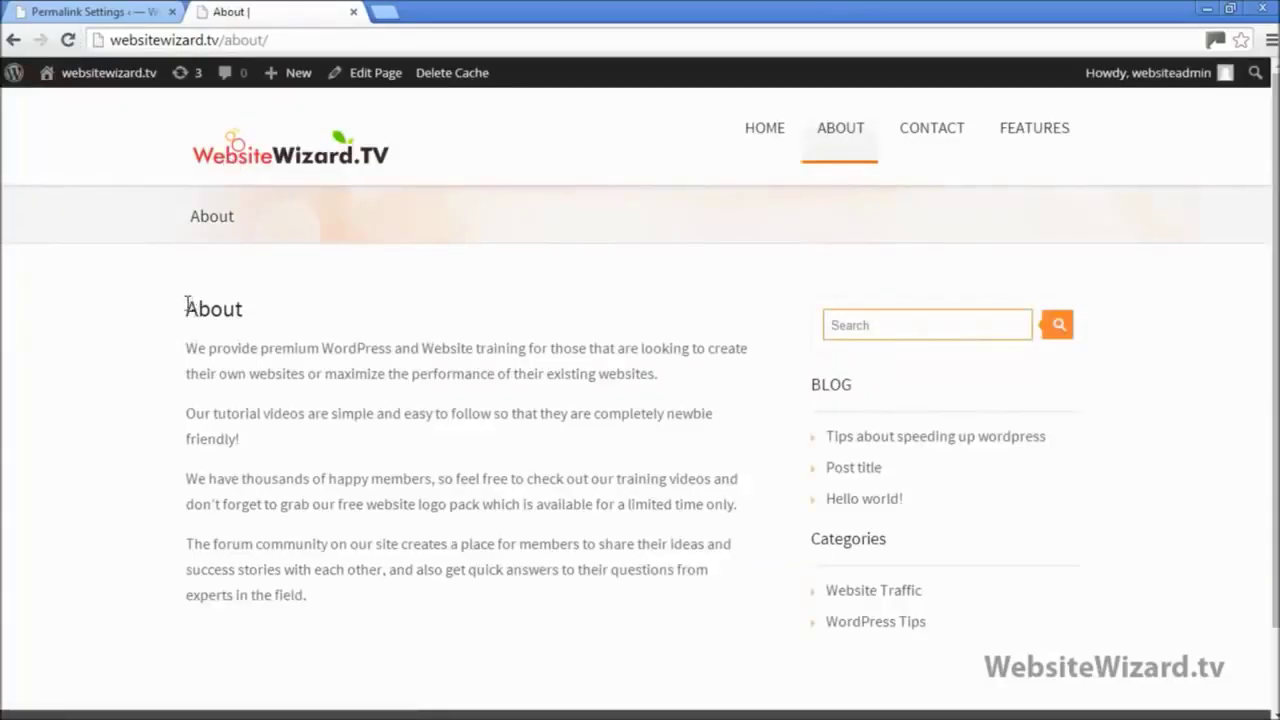
{"action": "left_click_drag", "start_coordinate": [187, 306], "coordinate": [248, 312]}
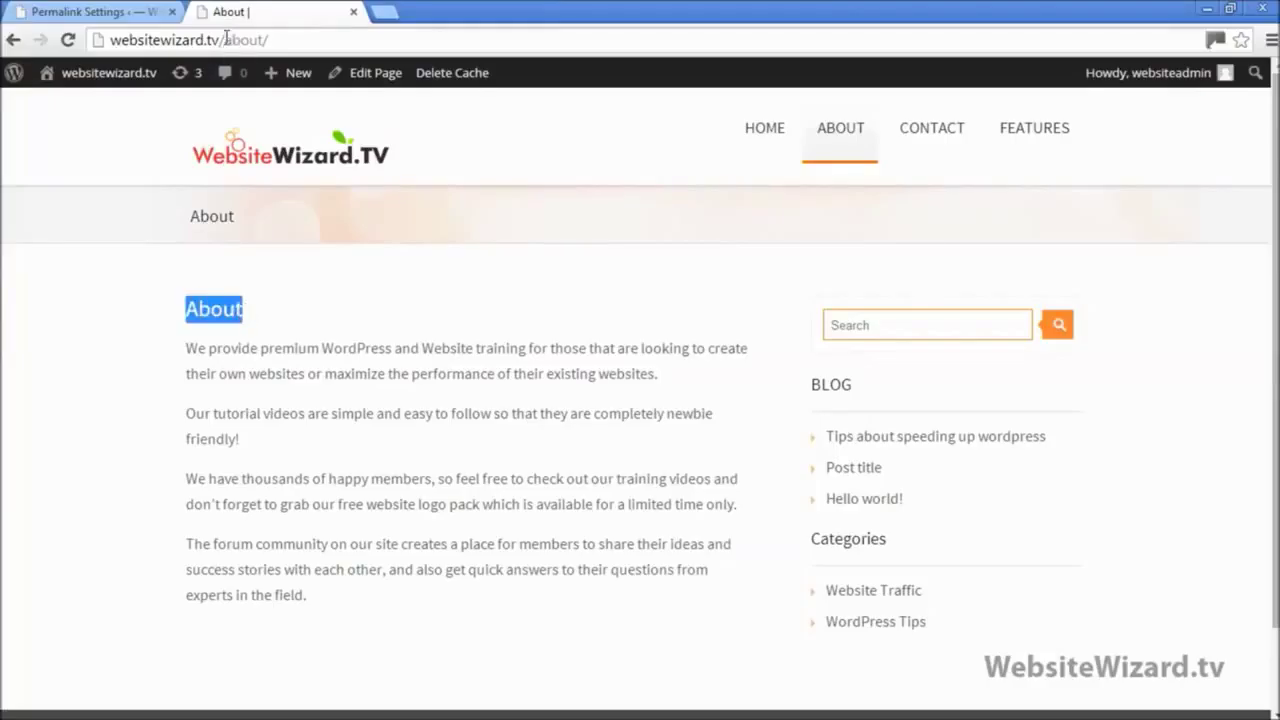
{"action": "mouse_move", "coordinate": [226, 40]}
{"action": "left_mouse_down"}
{"action": "mouse_move", "coordinate": [283, 46]}
{"action": "mouse_move", "coordinate": [222, 43]}
{"action": "left_mouse_up"}
{"action": "left_click", "coordinate": [283, 43]}
{"action": "left_click", "coordinate": [278, 42]}
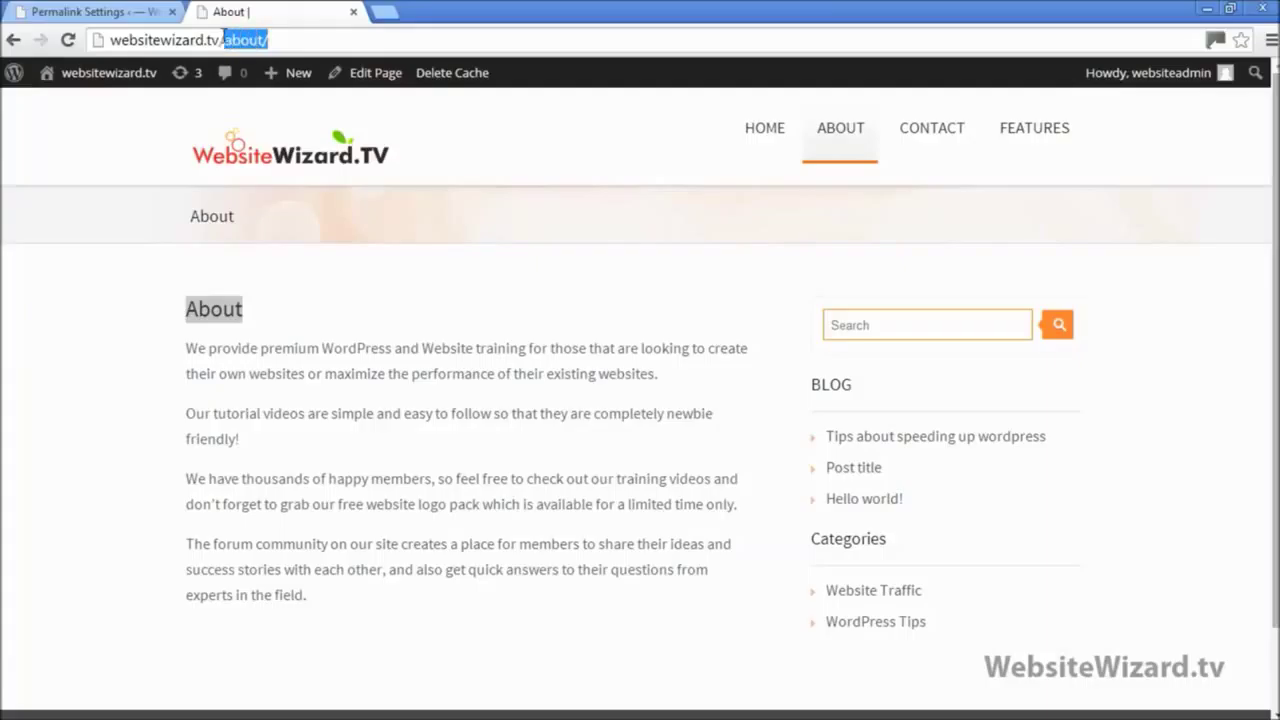
Step: Revisit the live homepage, then go to the General Settings page
{"action": "left_click", "coordinate": [95, 12]}
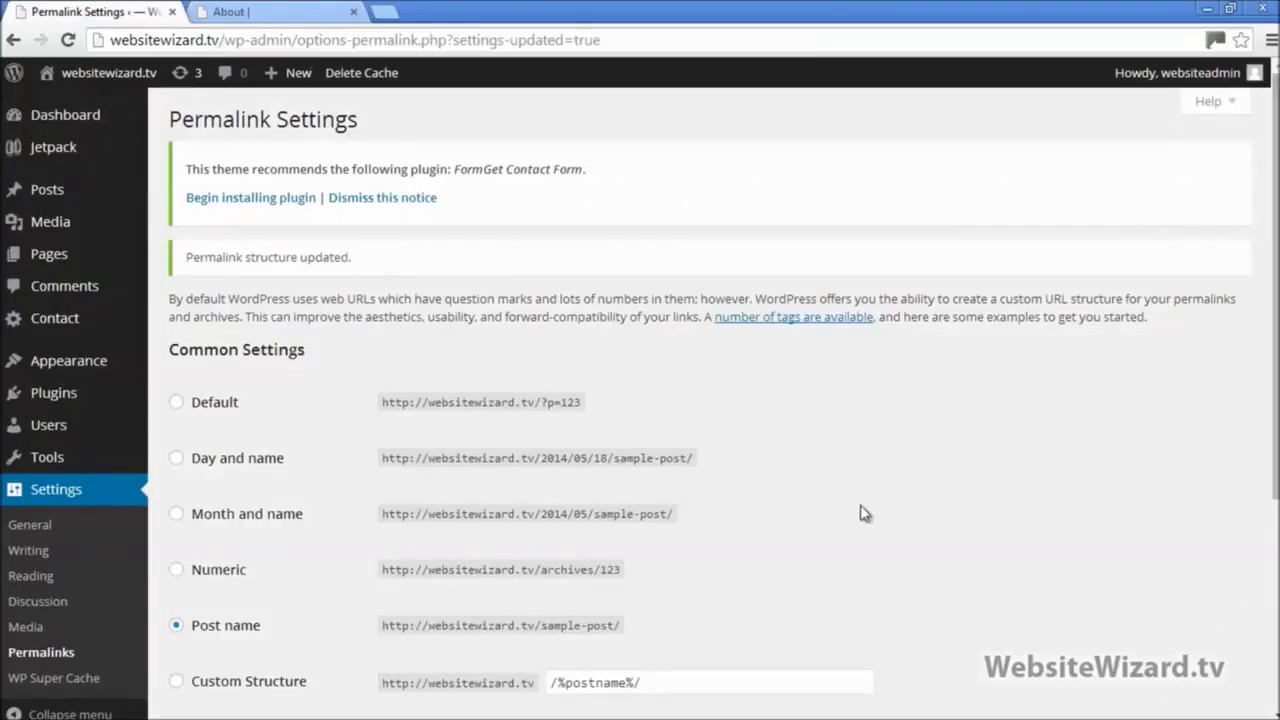
{"action": "left_click", "coordinate": [281, 18]}
{"action": "left_click", "coordinate": [258, 158]}
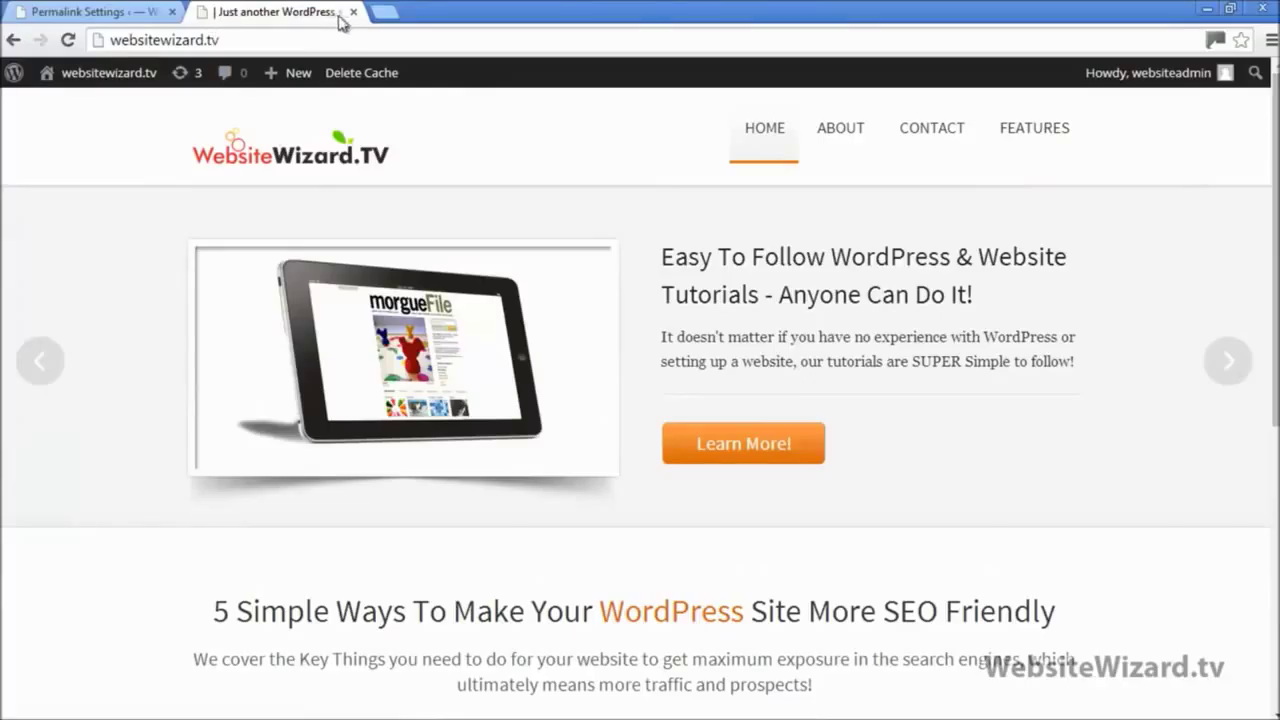
{"action": "left_click", "coordinate": [93, 10]}
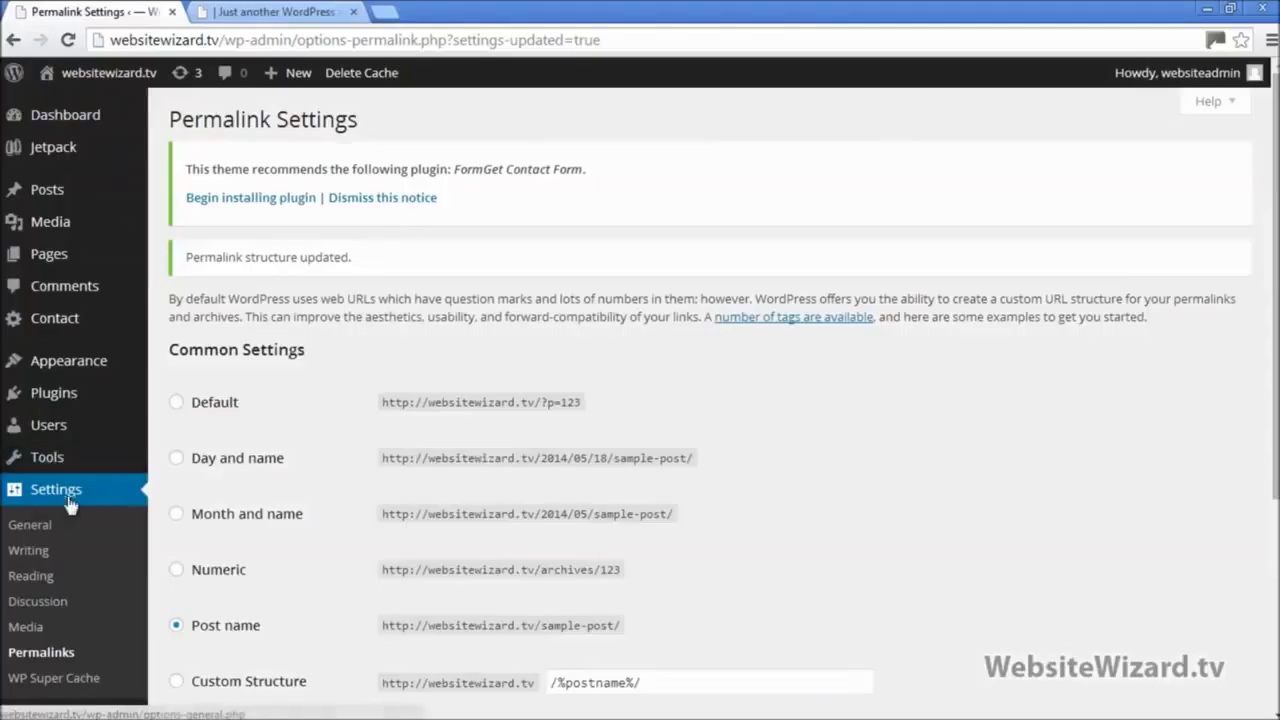
{"action": "left_click", "coordinate": [30, 526]}
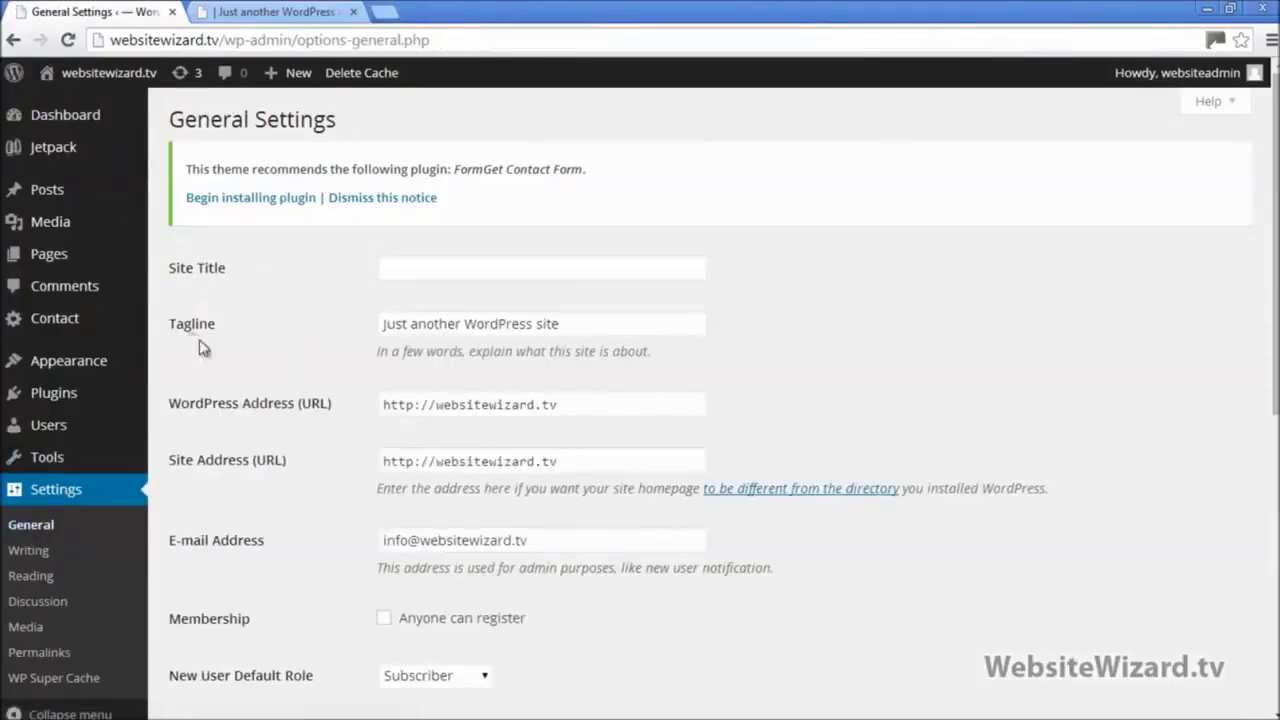
Step: Set Site Title to 'Website Wizard', delete the 'Just another WordPress site' tagline, save, and reload the homepage
{"action": "left_click", "coordinate": [462, 265]}
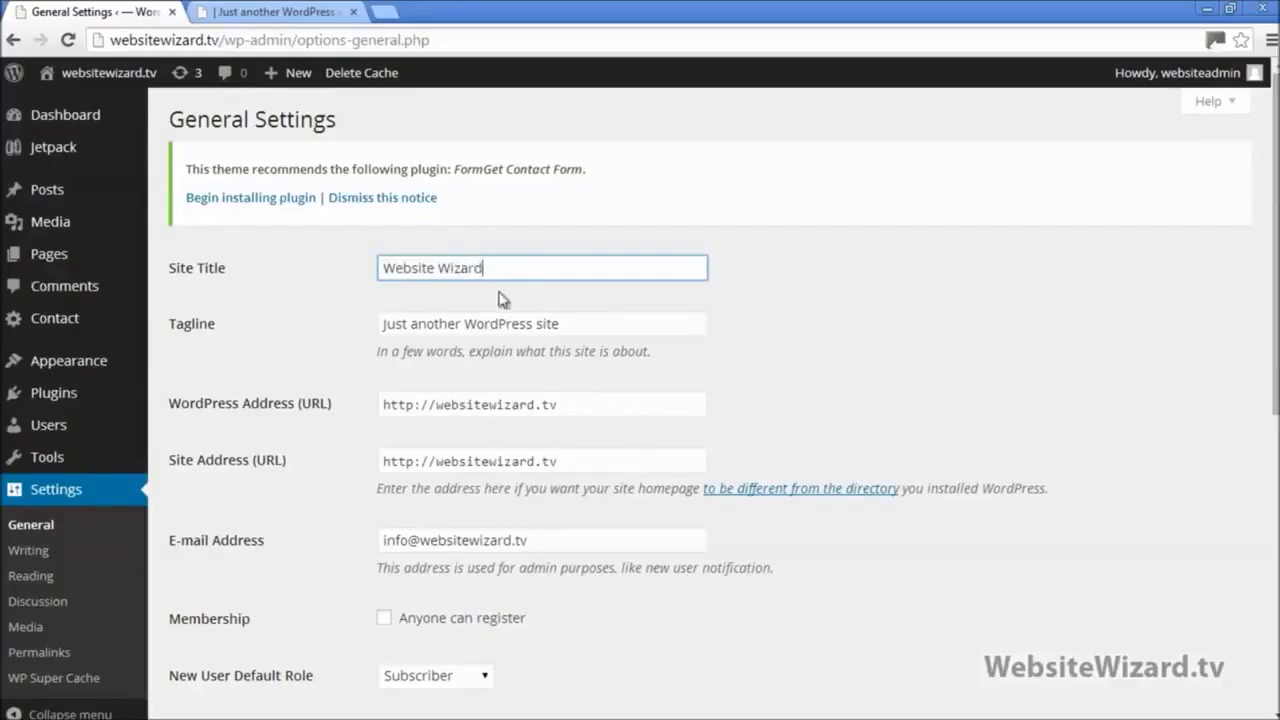
{"action": "left_click_drag", "start_coordinate": [576, 331], "coordinate": [360, 320]}
{"action": "key", "text": "BackSpace"}
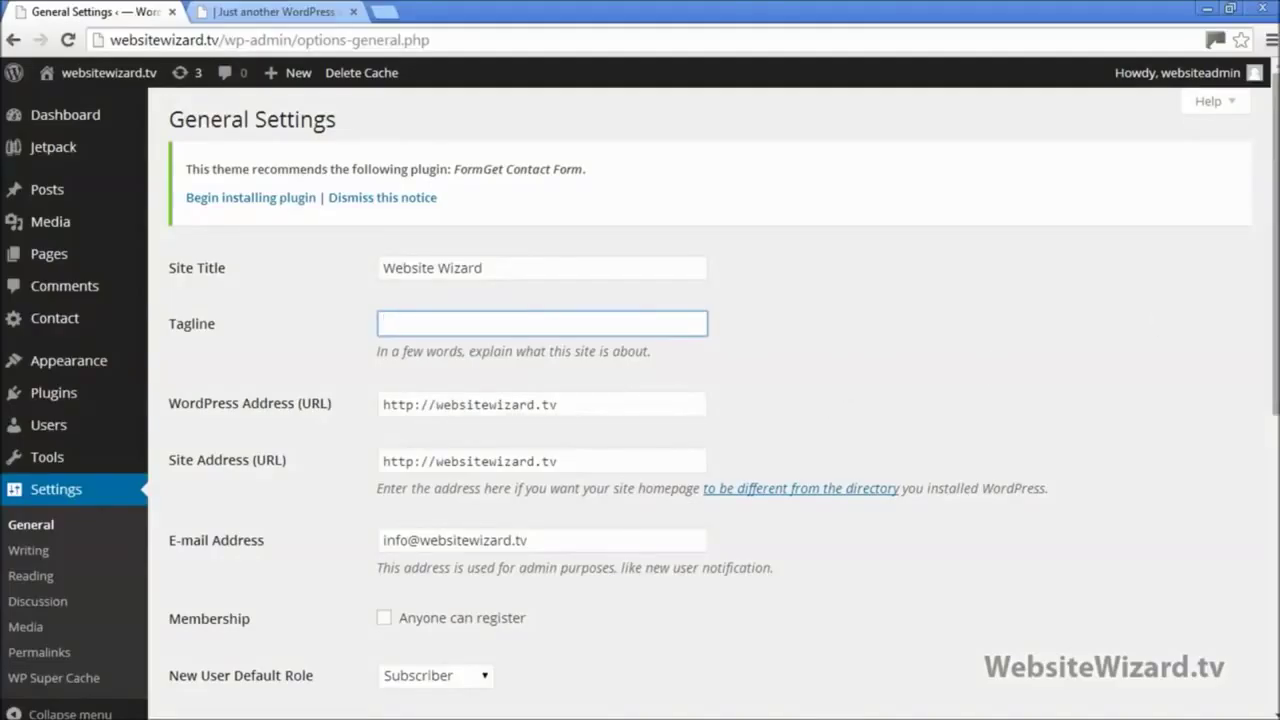
{"action": "scroll", "coordinate": [700, 400], "scroll_direction": "down", "scroll_amount": 6}
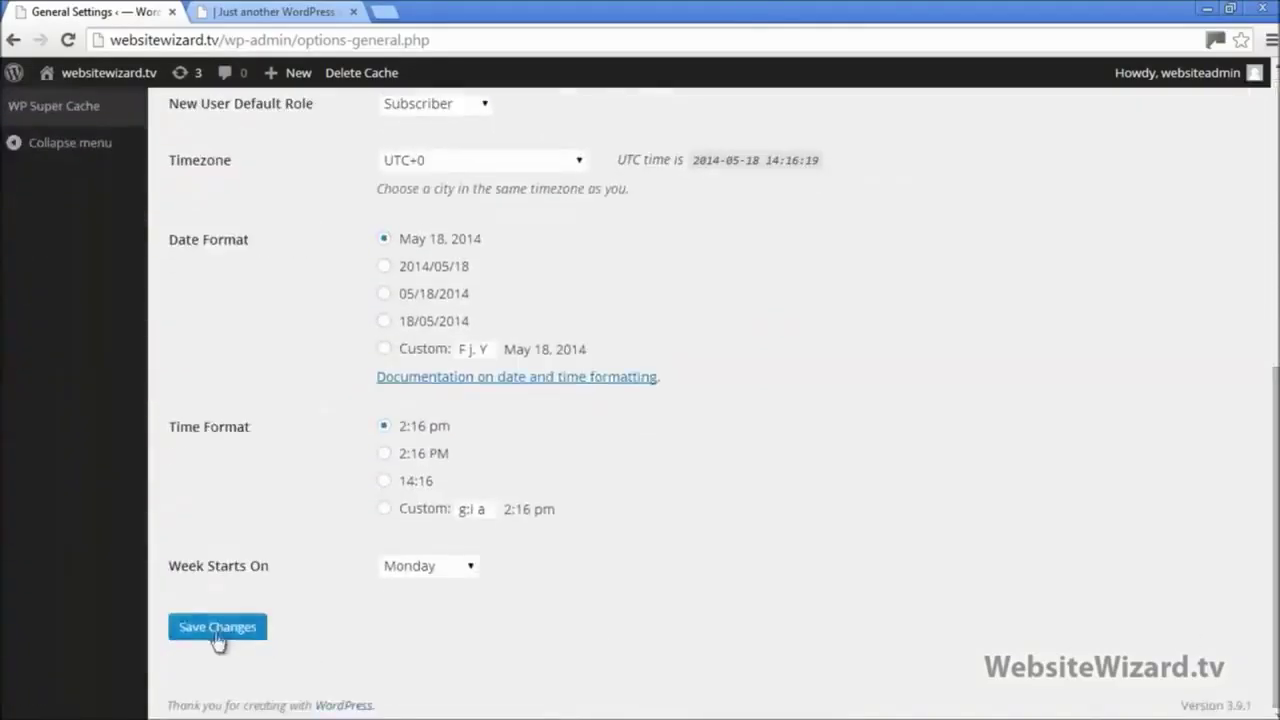
{"action": "left_click", "coordinate": [217, 636]}
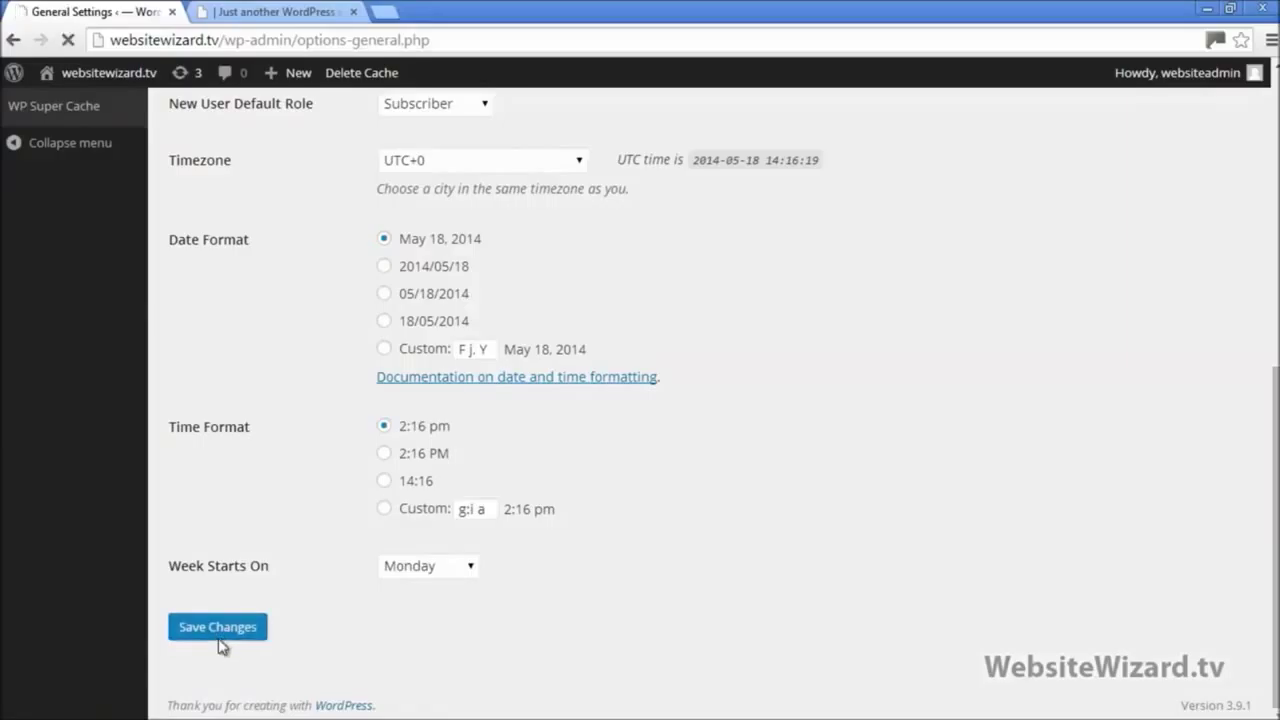
{"action": "left_click", "coordinate": [272, 11]}
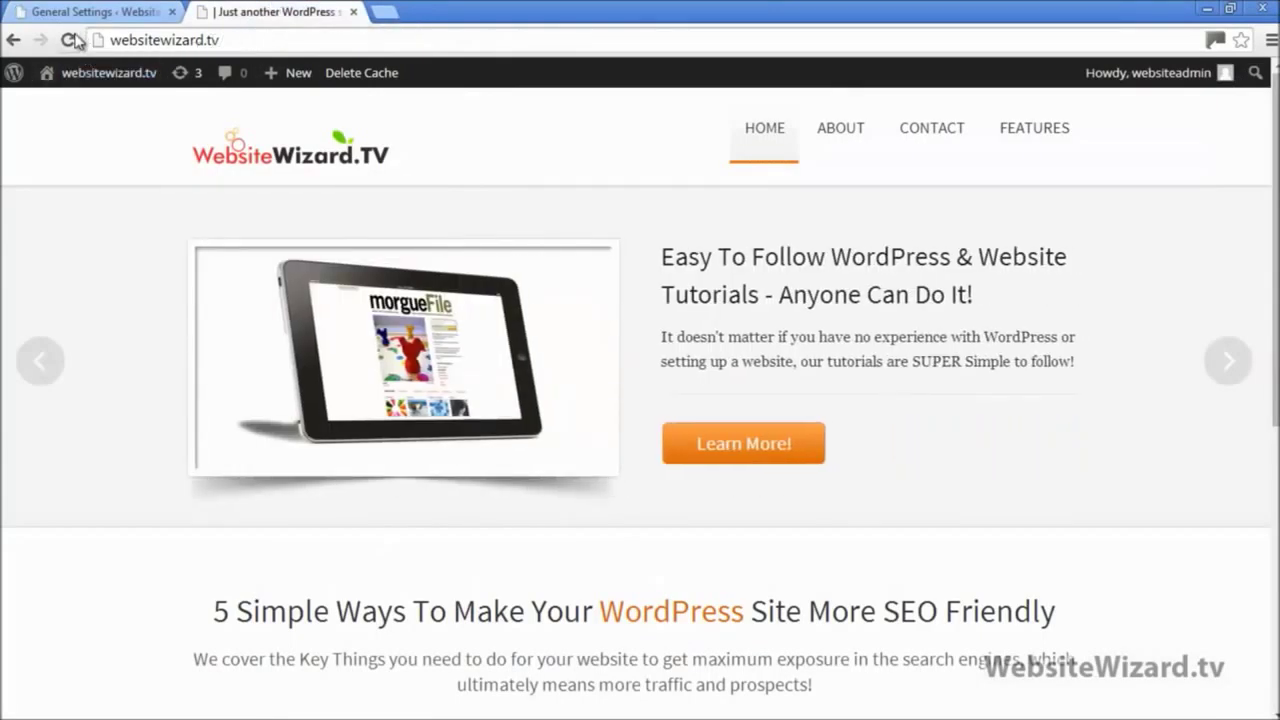
{"action": "left_click", "coordinate": [72, 40]}
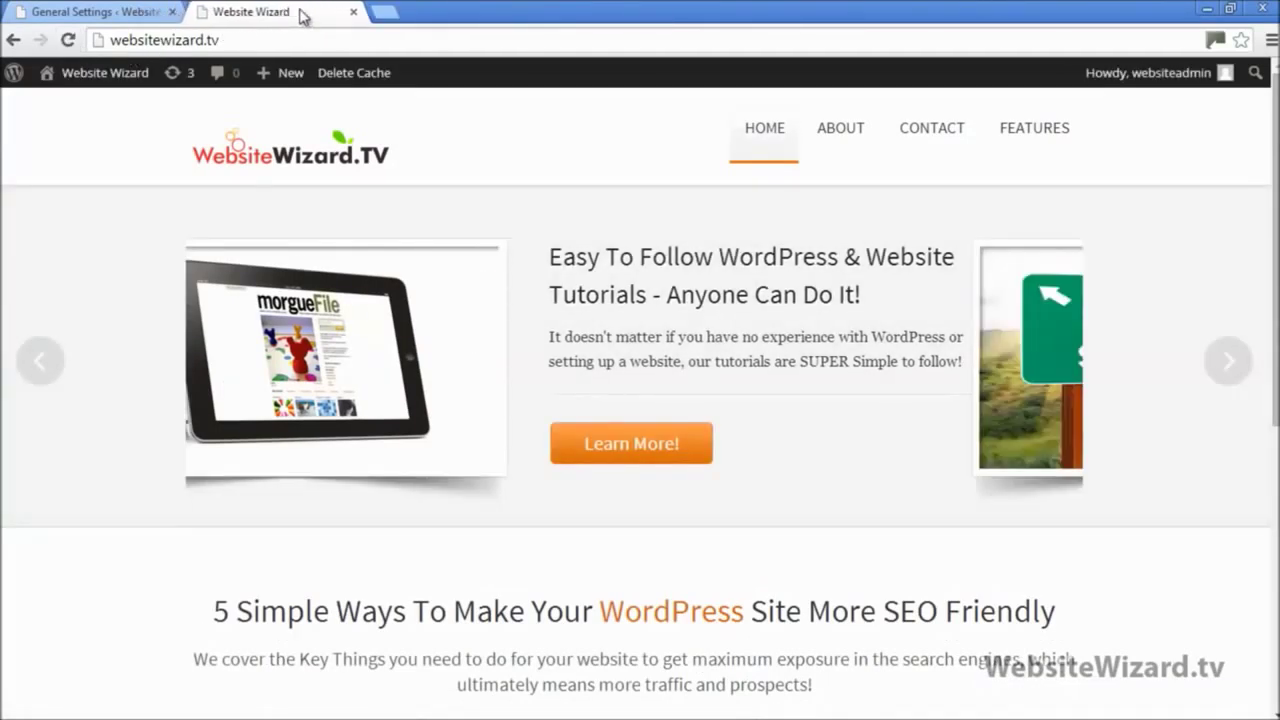
{"action": "left_click", "coordinate": [88, 12]}
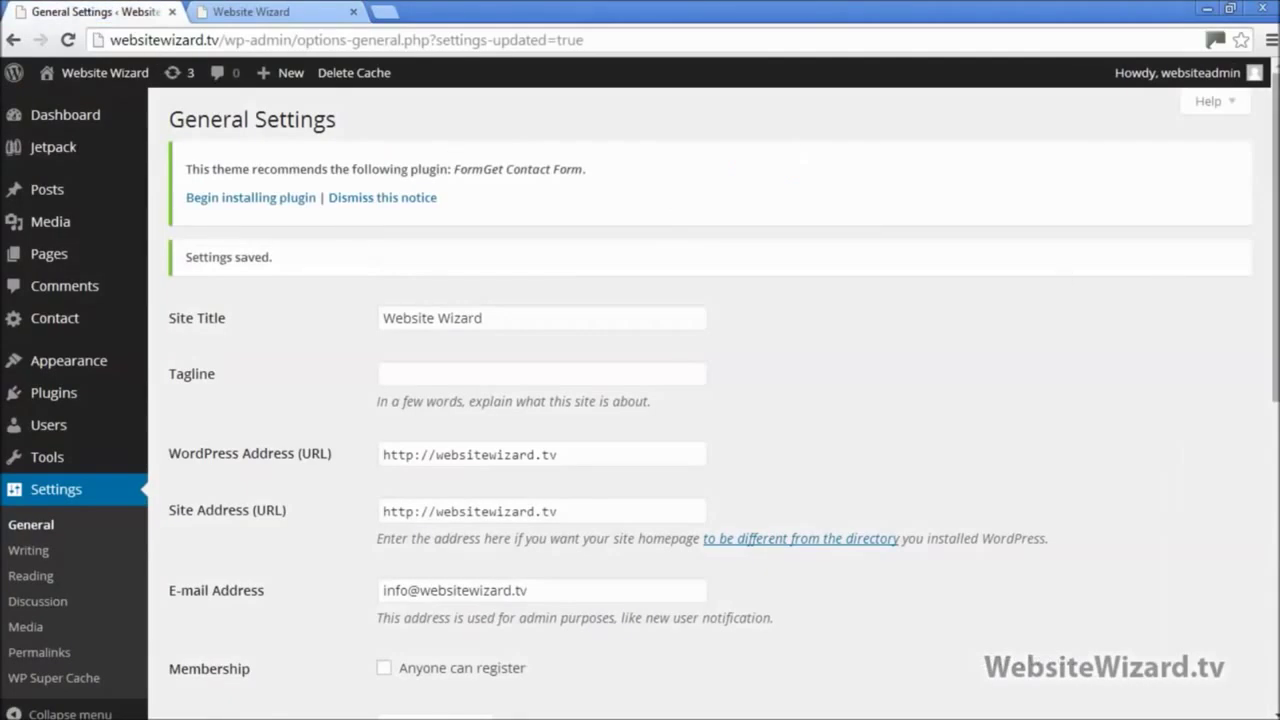
Step: Indent the Permalinks and '>> Premium Theme' lines in the Notepad setup checklist
{"action": "left_click", "coordinate": [1231, 8]}
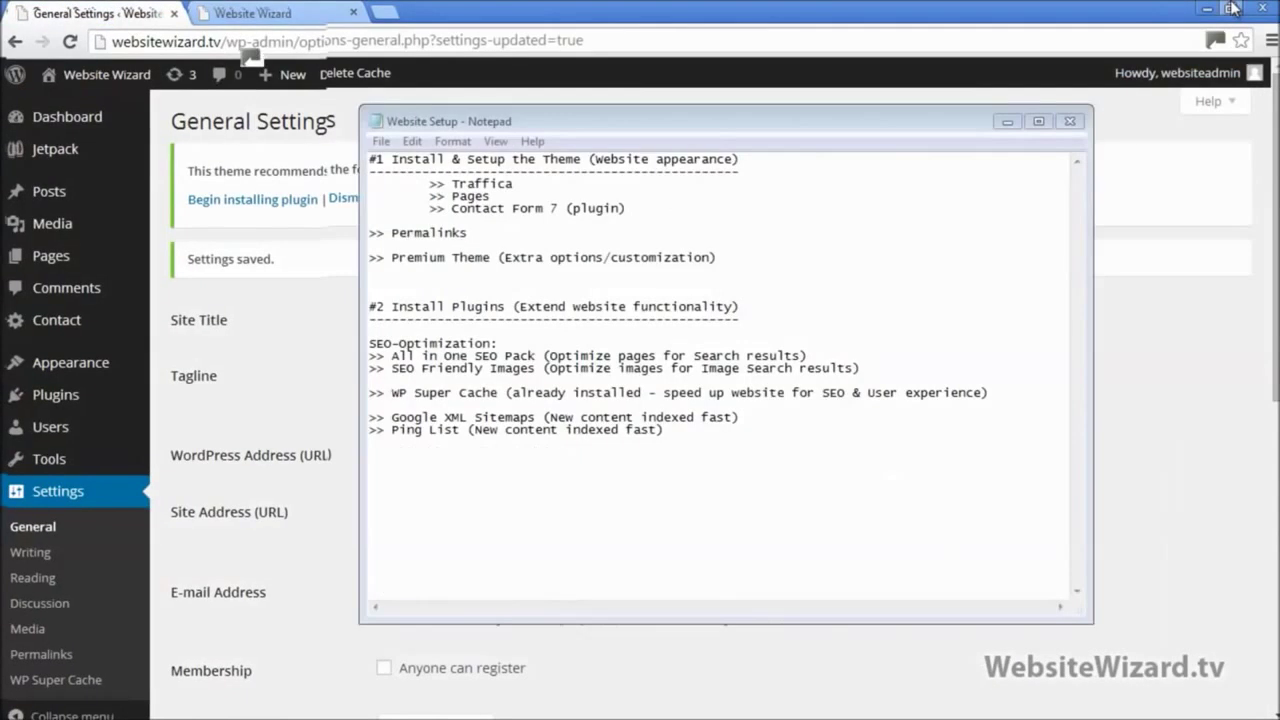
{"action": "left_click", "coordinate": [372, 237]}
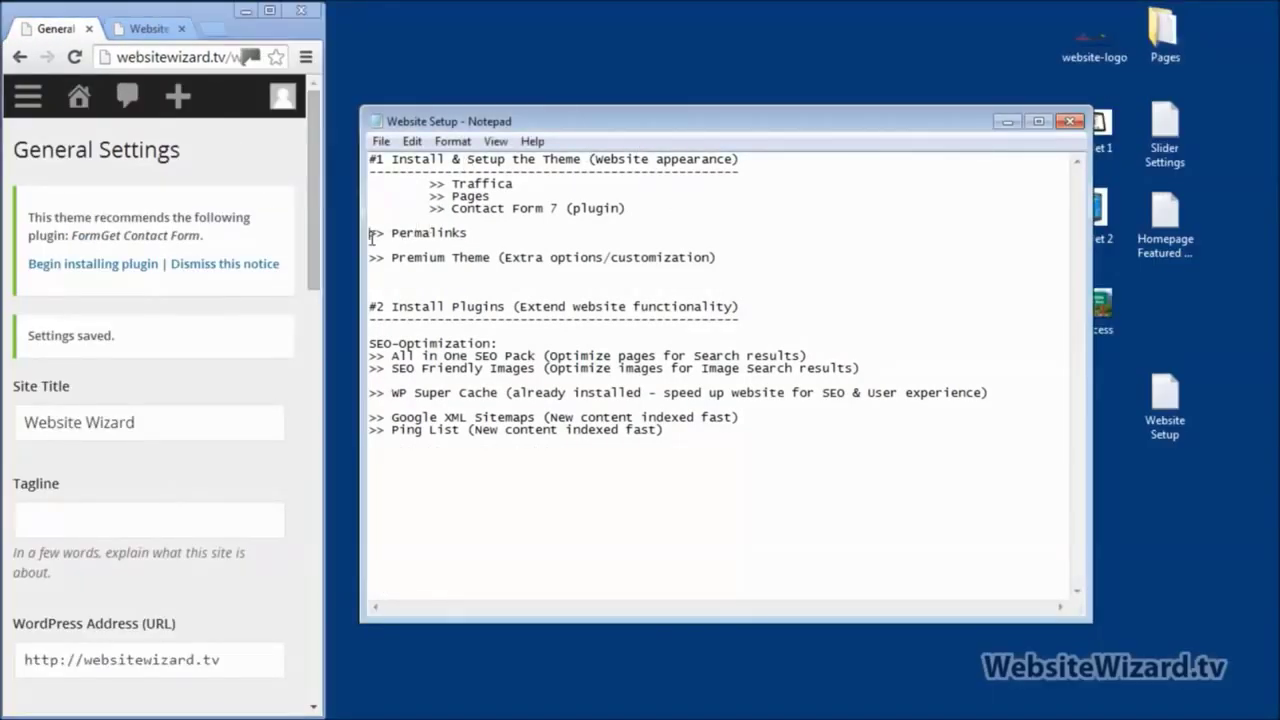
{"action": "key", "text": "Tab"}
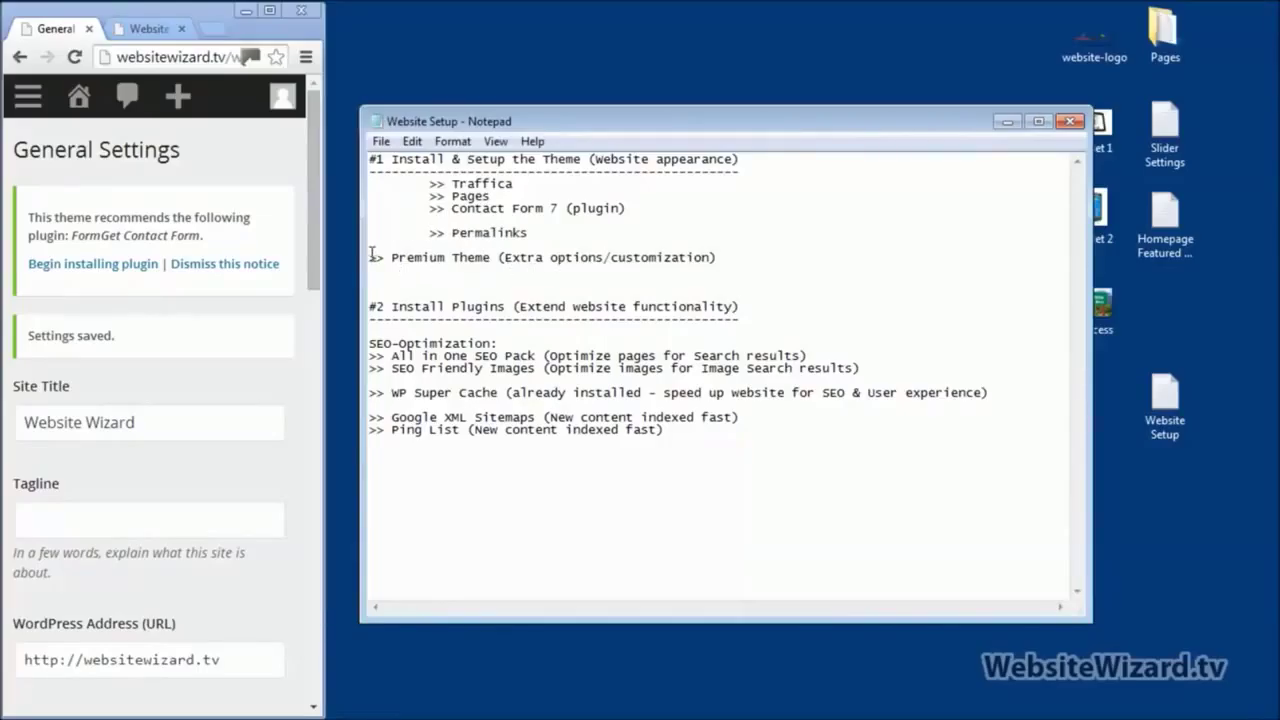
{"action": "left_click", "coordinate": [372, 257]}
{"action": "key", "text": "Tab"}
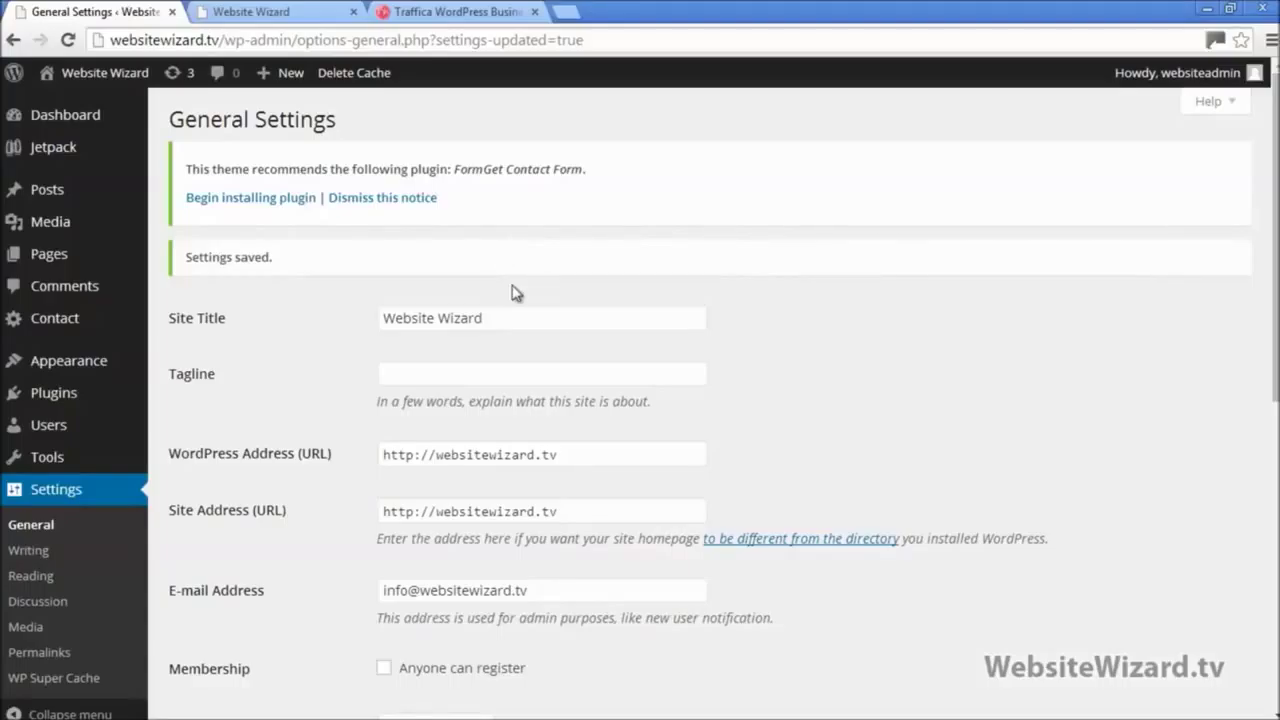
{"action": "left_click", "coordinate": [460, 12]}
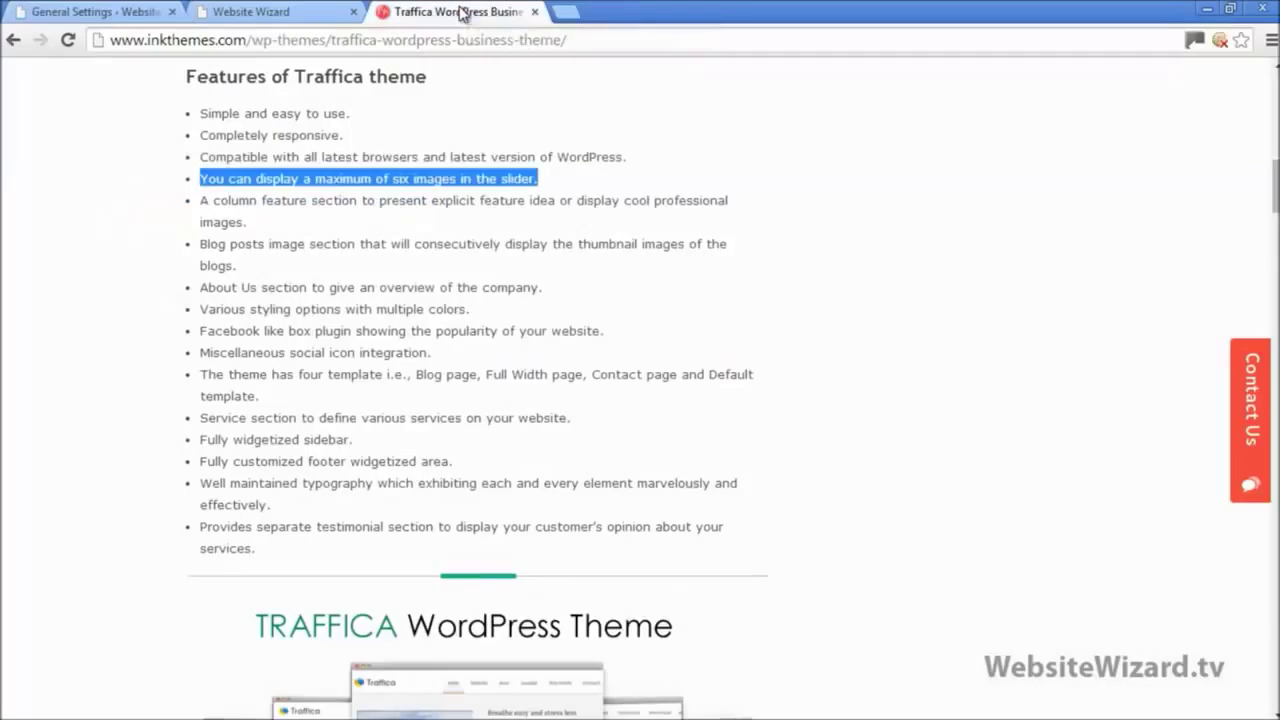
{"action": "left_click", "coordinate": [607, 184]}
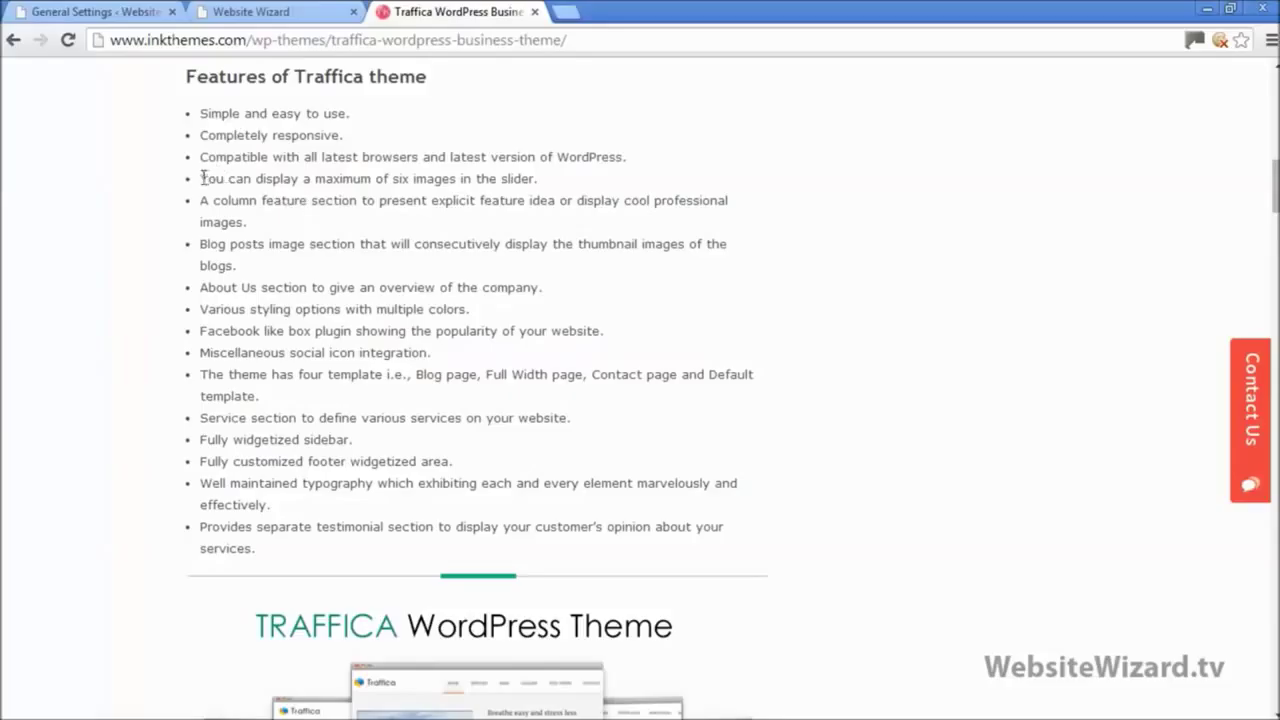
{"action": "left_click_drag", "start_coordinate": [202, 178], "coordinate": [563, 175]}
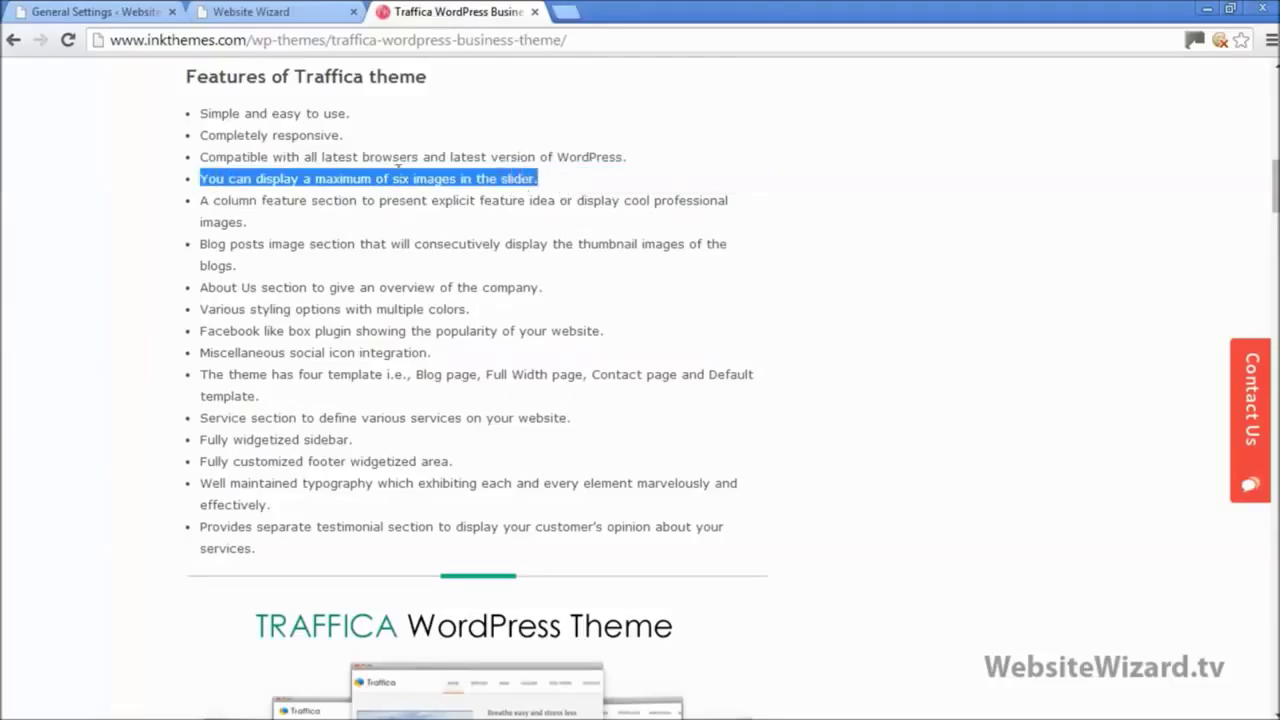
{"action": "left_click", "coordinate": [262, 12]}
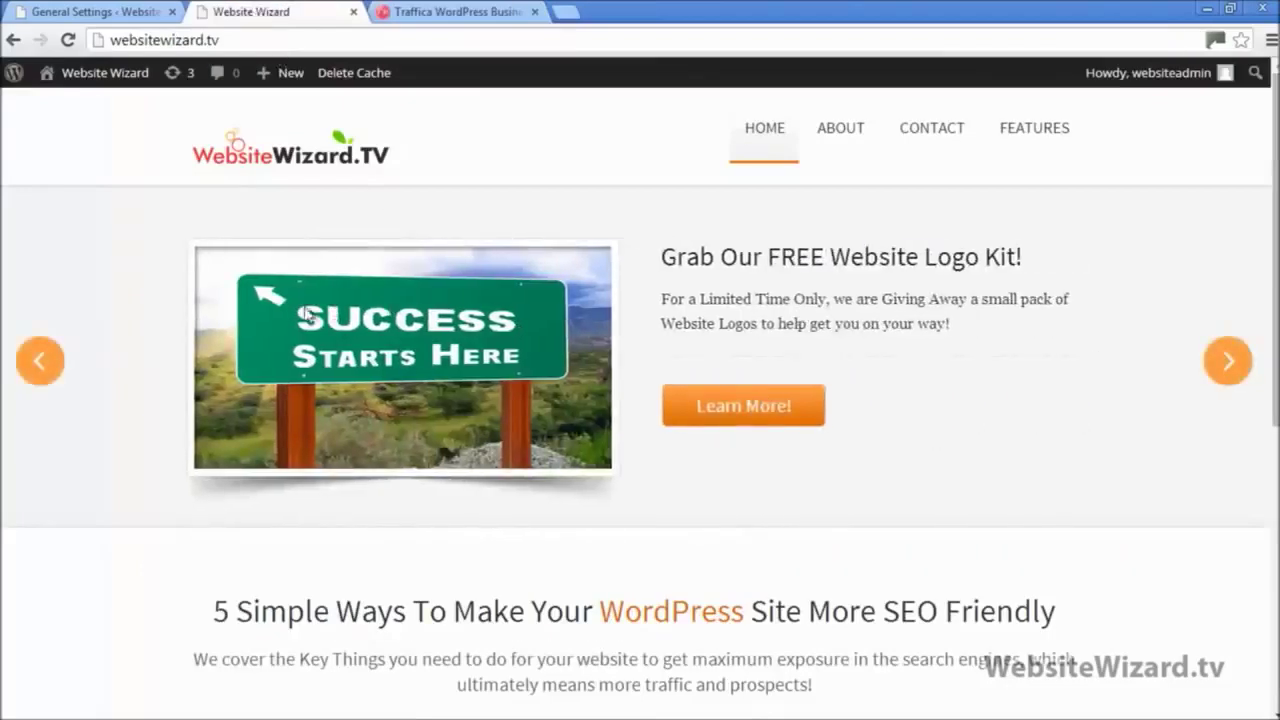
{"action": "left_click", "coordinate": [1228, 360]}
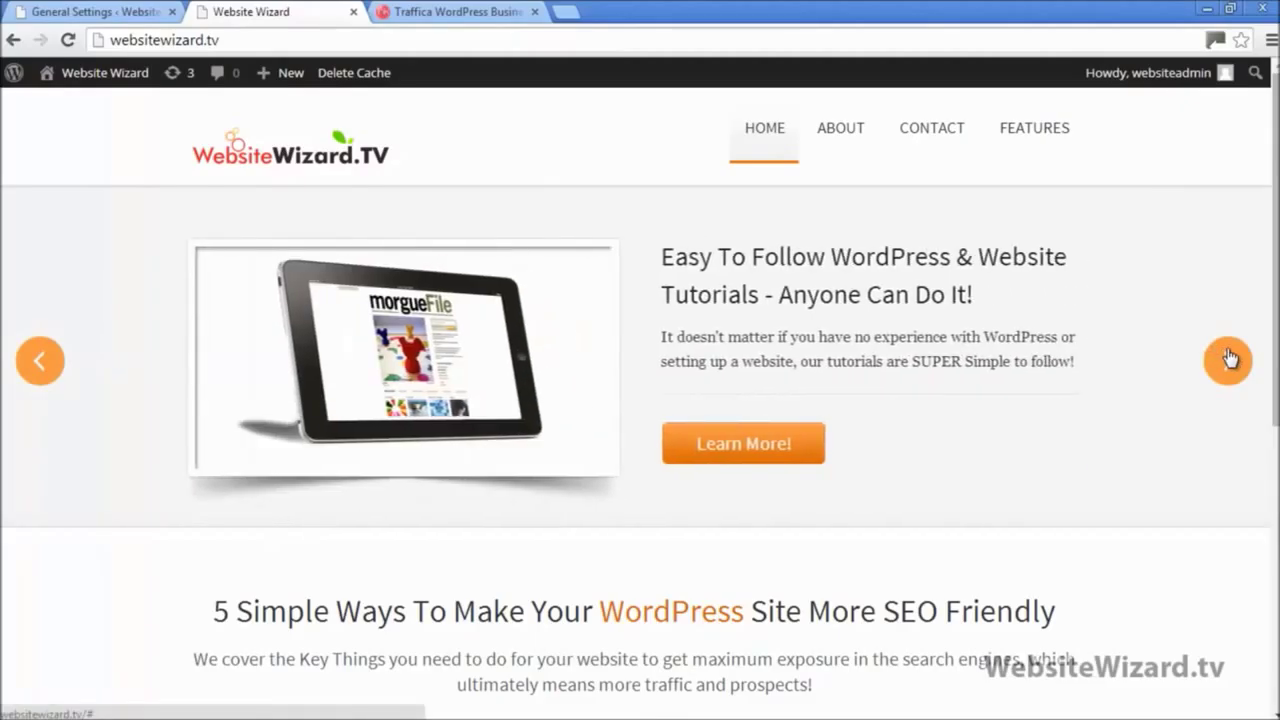
{"action": "left_click", "coordinate": [1228, 360]}
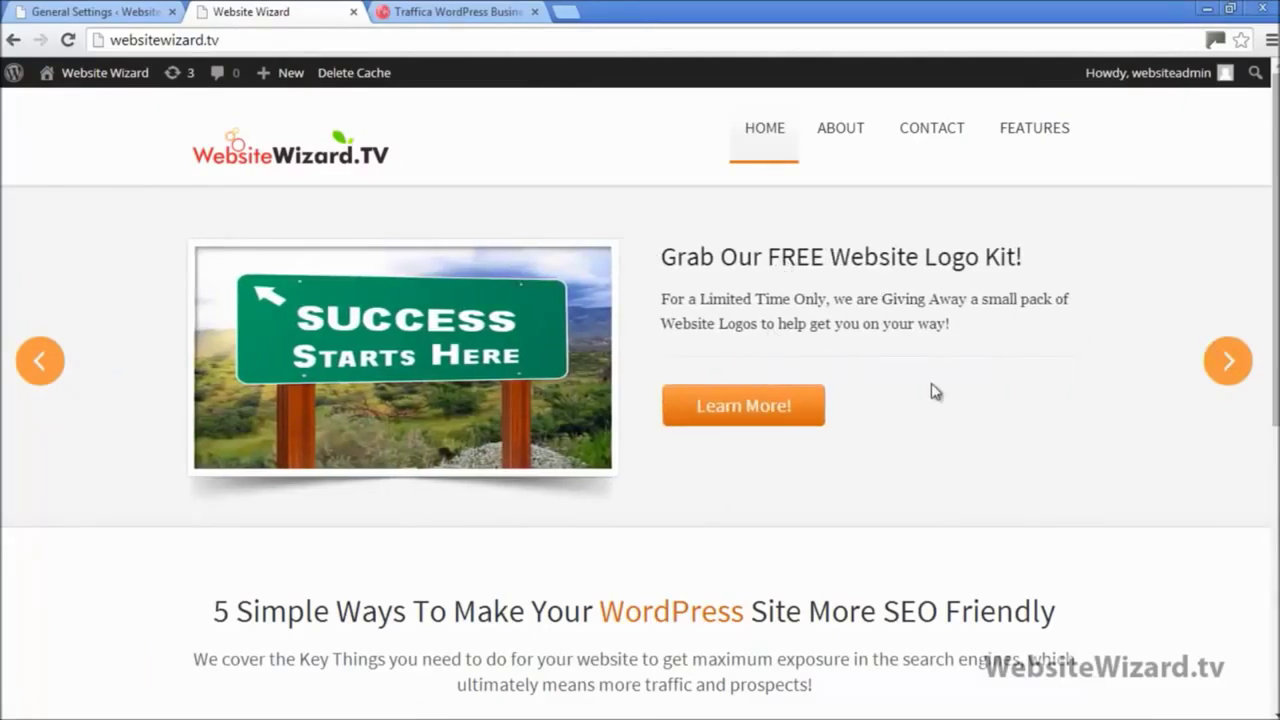
{"action": "scroll", "coordinate": [1260, 300], "scroll_direction": "down", "scroll_amount": 1}
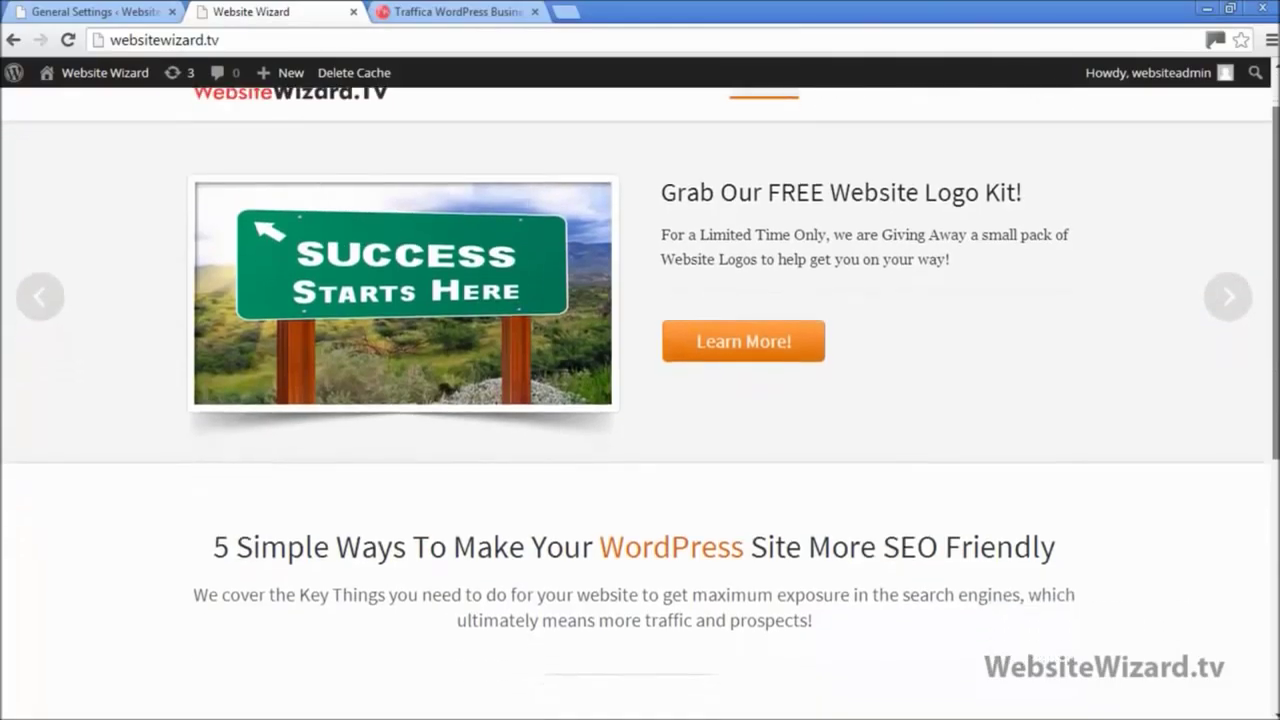
{"action": "scroll", "coordinate": [640, 400], "scroll_direction": "down", "scroll_amount": 5}
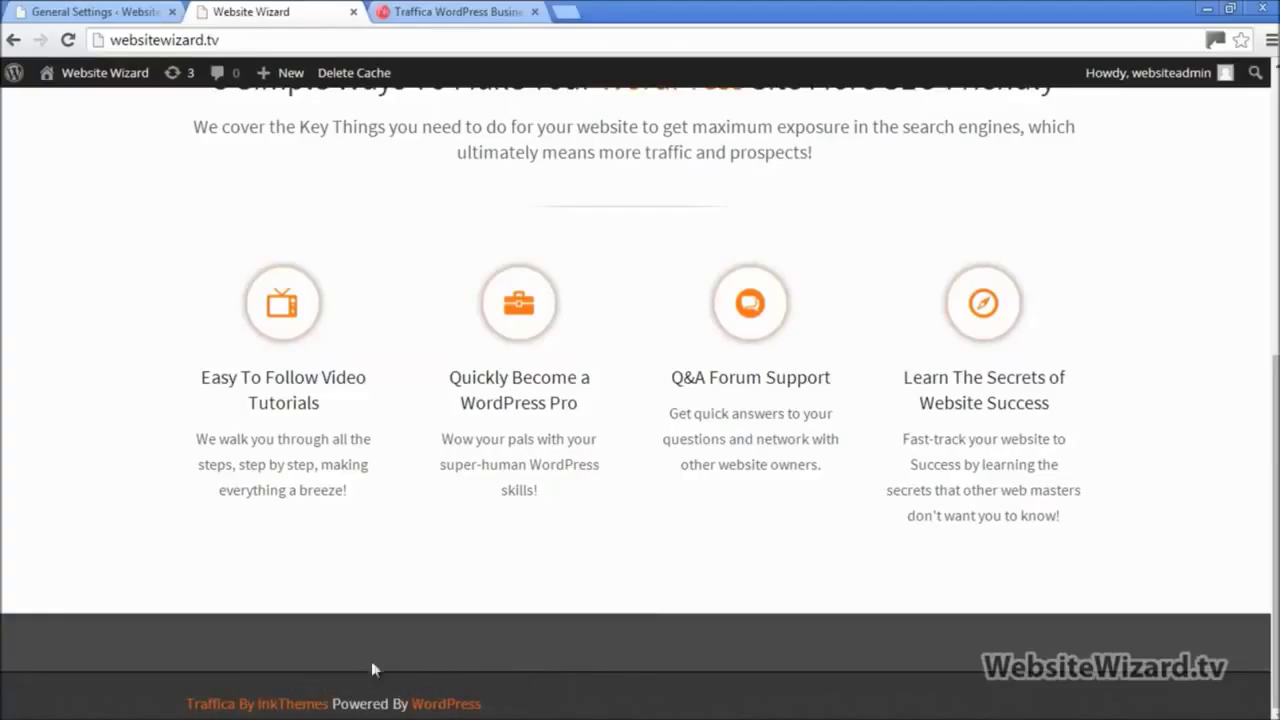
{"action": "scroll", "coordinate": [760, 380], "scroll_direction": "up", "scroll_amount": 5}
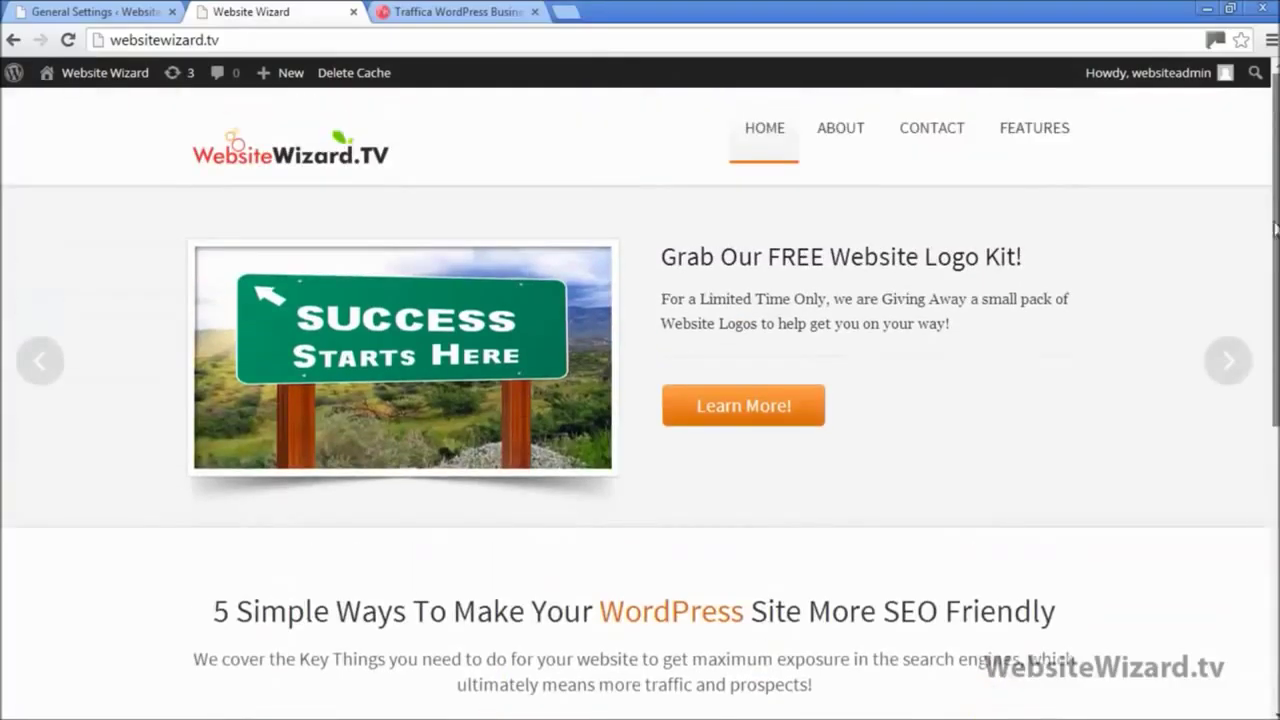
{"action": "left_click", "coordinate": [455, 11]}
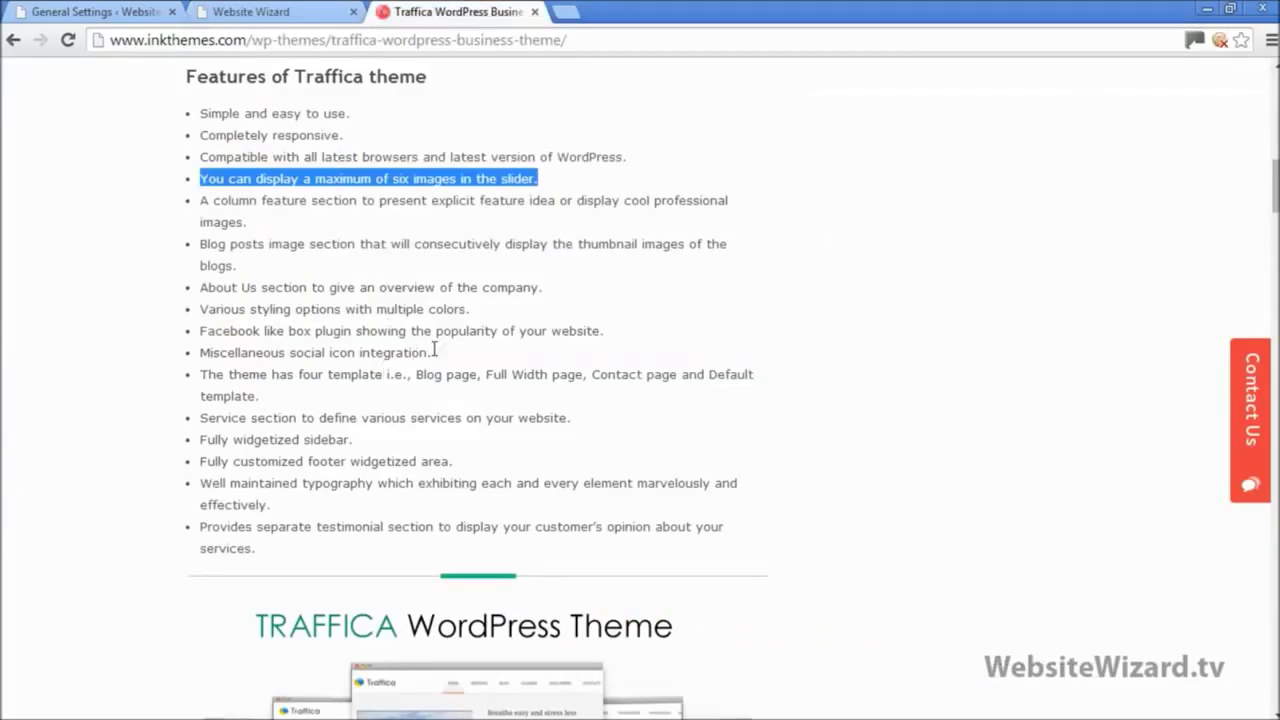
{"action": "left_click", "coordinate": [352, 217]}
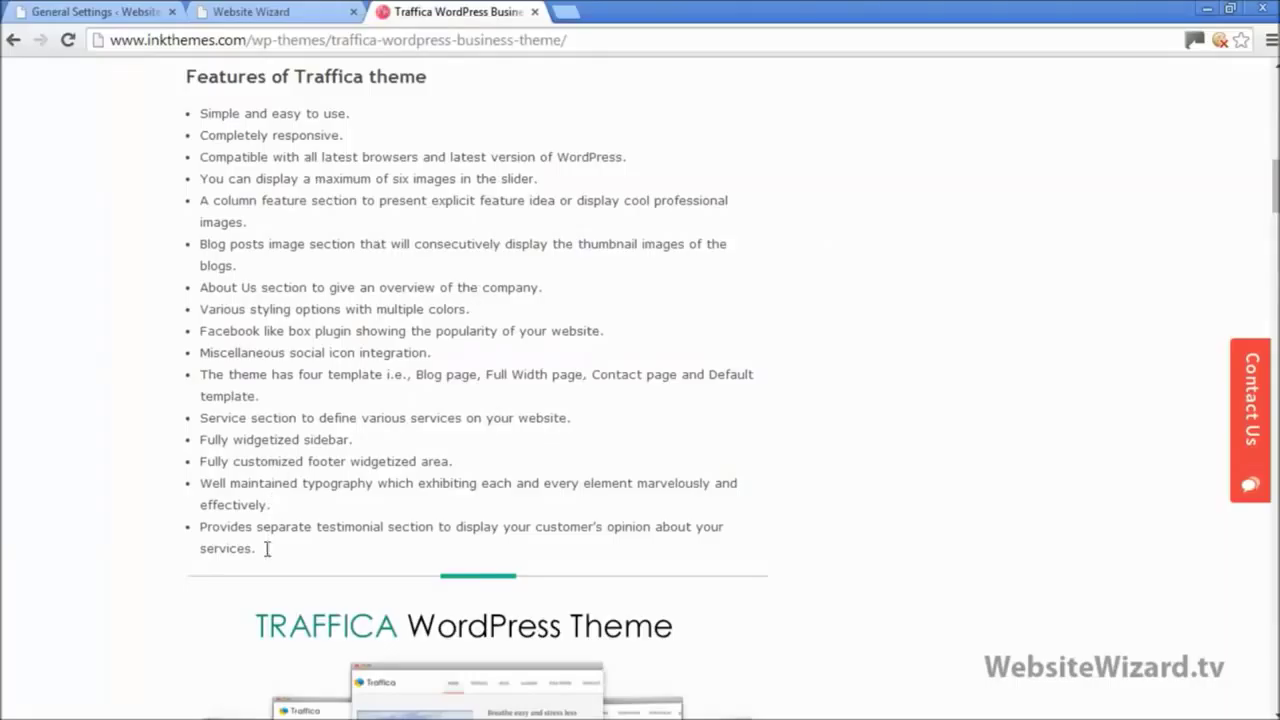
{"action": "left_click", "coordinate": [255, 12]}
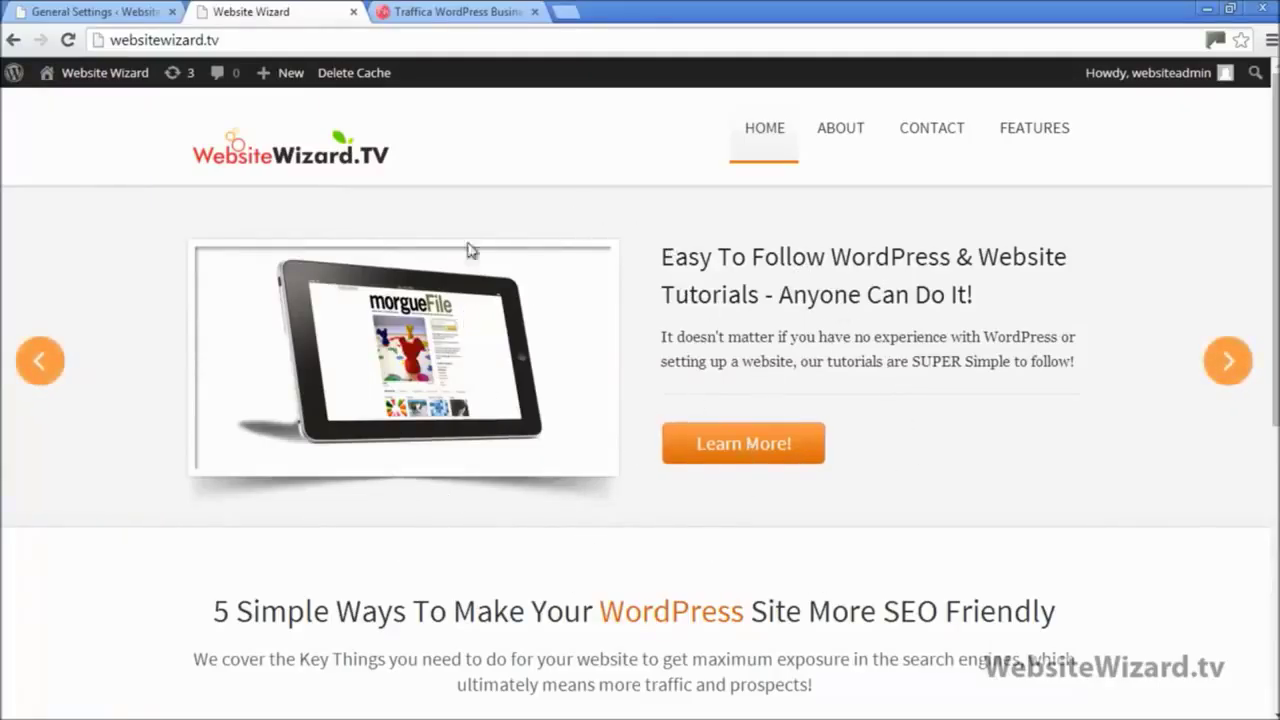
{"action": "left_click", "coordinate": [425, 9]}
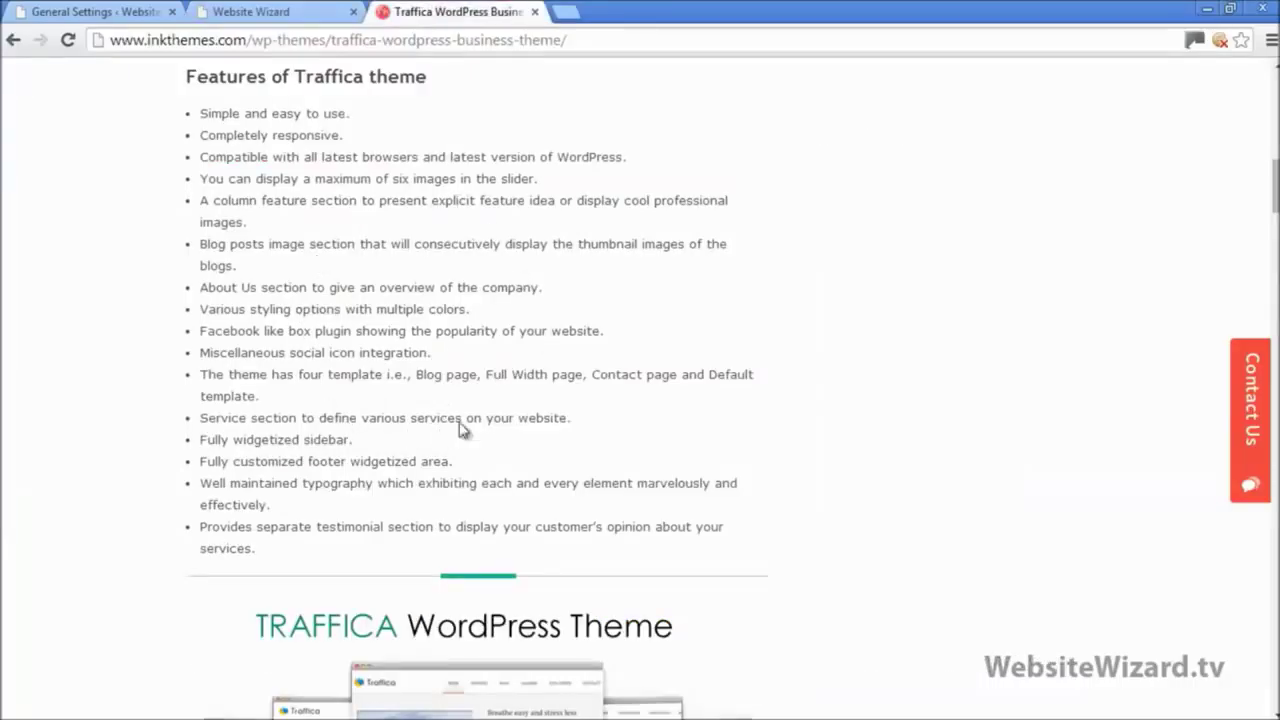
{"action": "left_click", "coordinate": [243, 9]}
{"action": "left_click", "coordinate": [110, 11]}
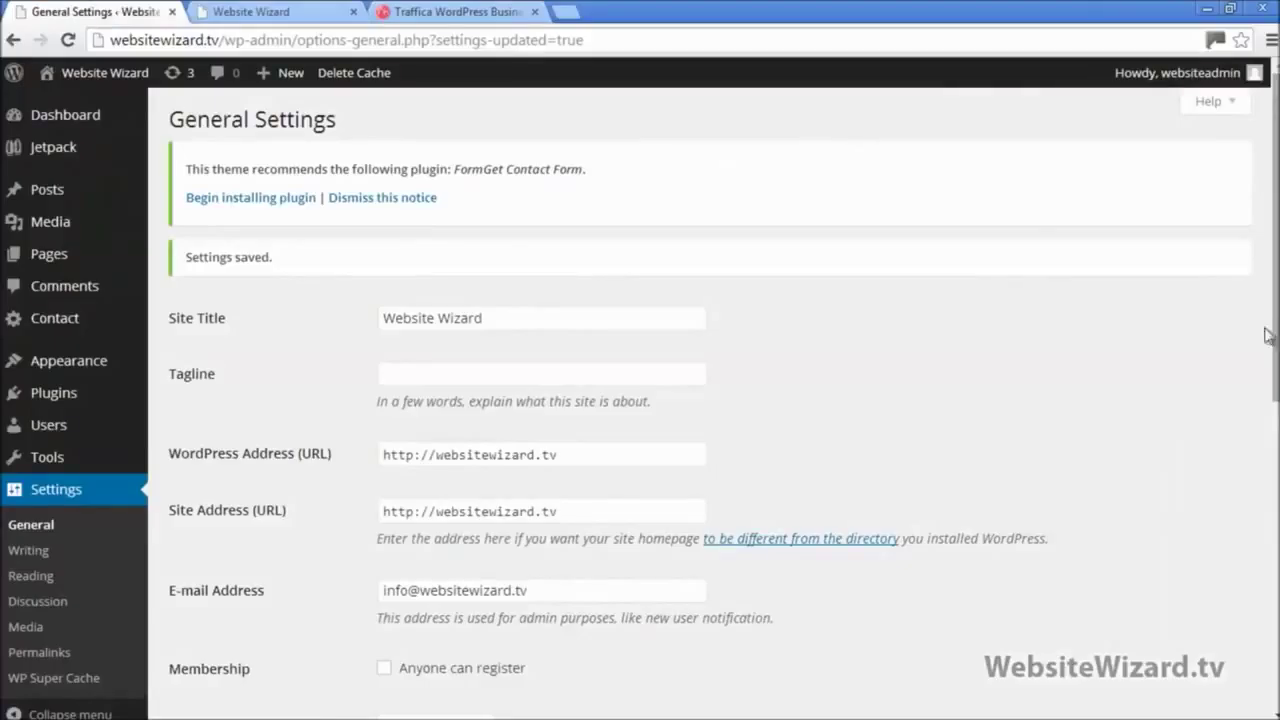
Step: Go to Appearance > Theme Options and show the Social Icons URL settings
{"action": "mouse_move", "coordinate": [140, 373]}
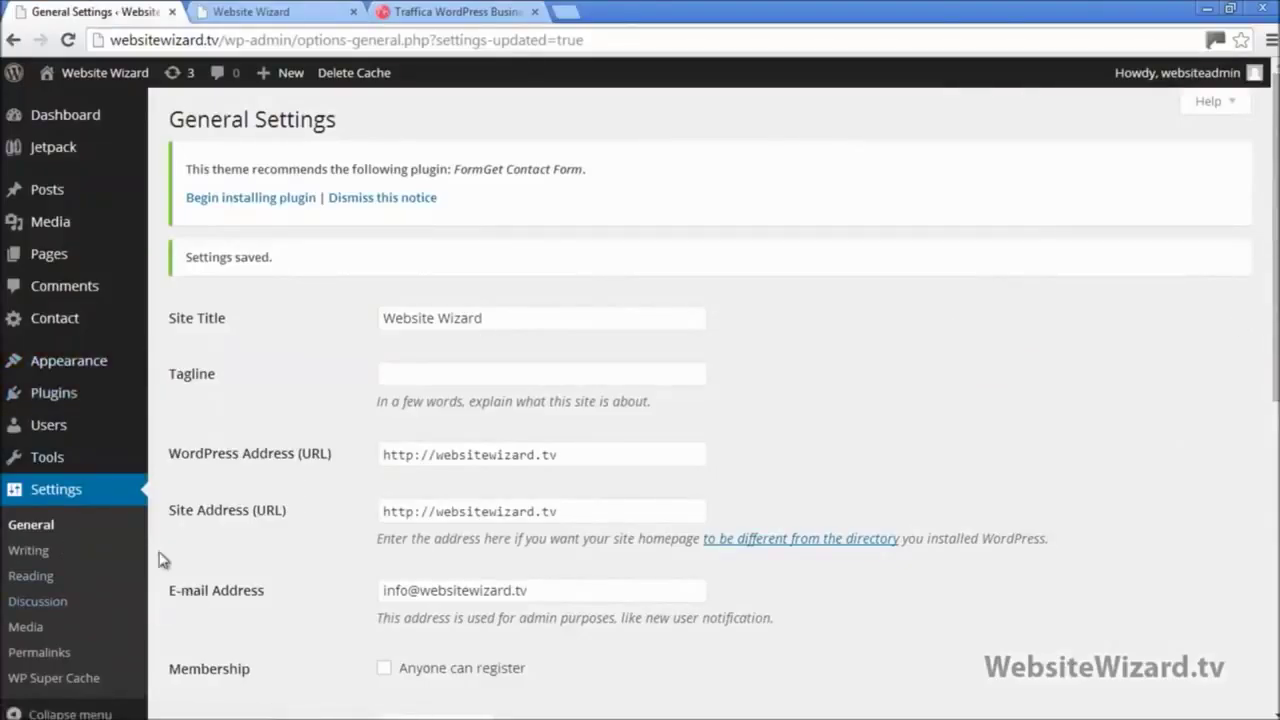
{"action": "mouse_move", "coordinate": [90, 365]}
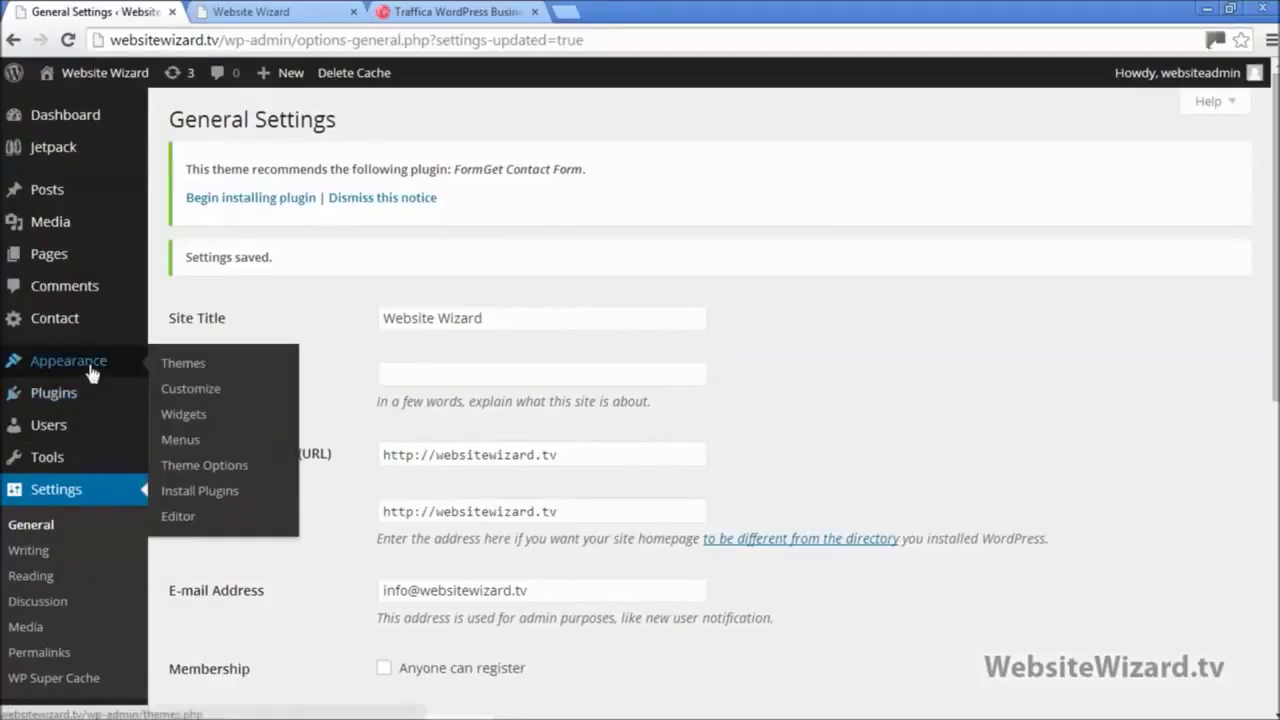
{"action": "left_click", "coordinate": [214, 468]}
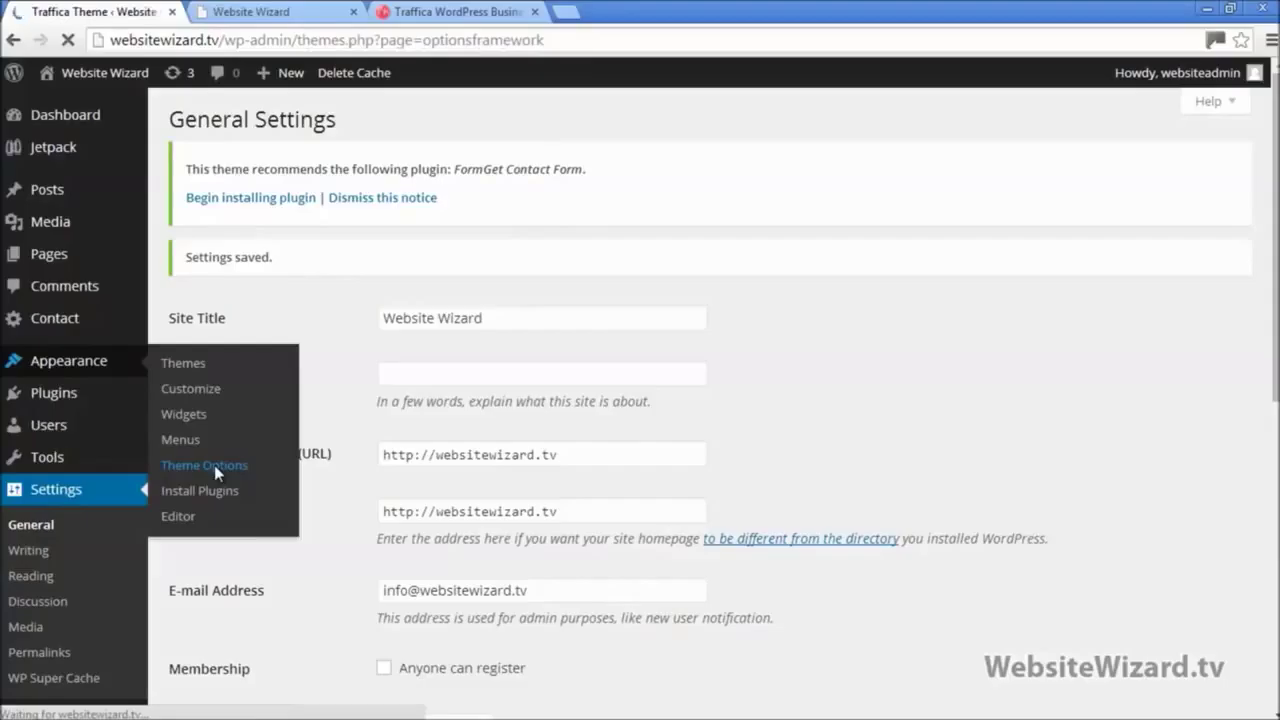
{"action": "scroll", "coordinate": [214, 470], "scroll_direction": "down", "scroll_amount": 2}
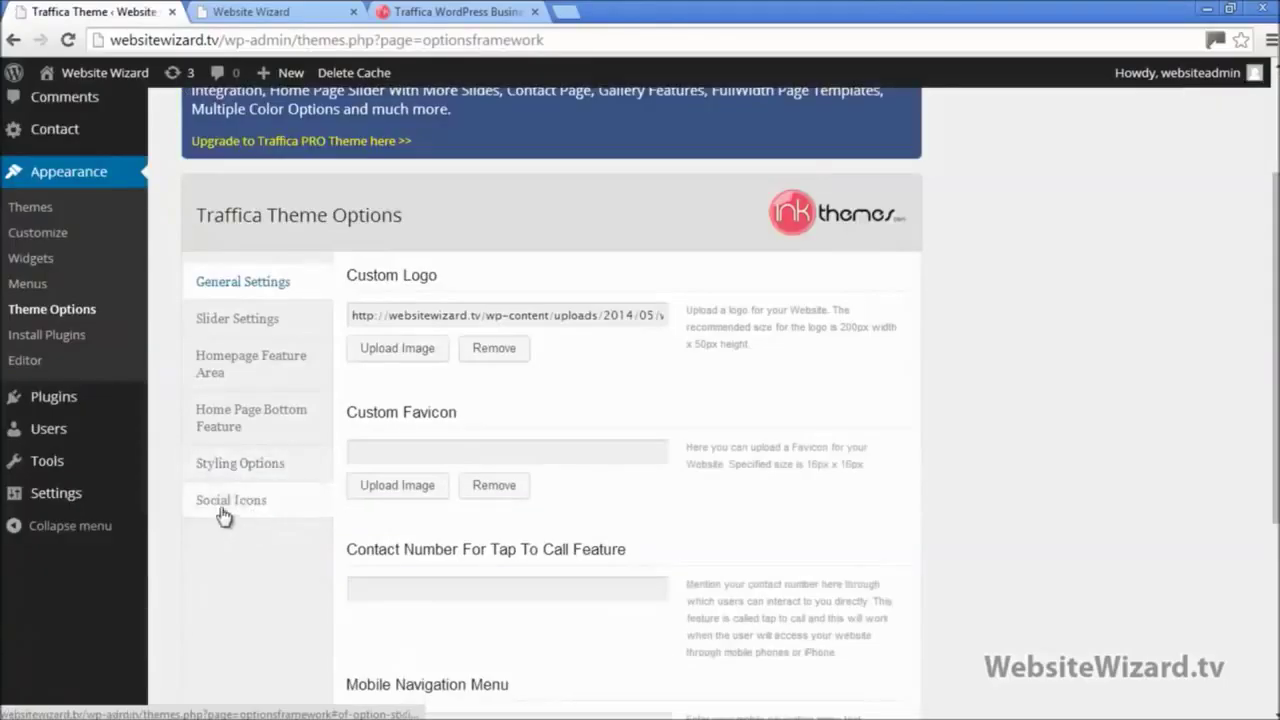
{"action": "left_click", "coordinate": [222, 512]}
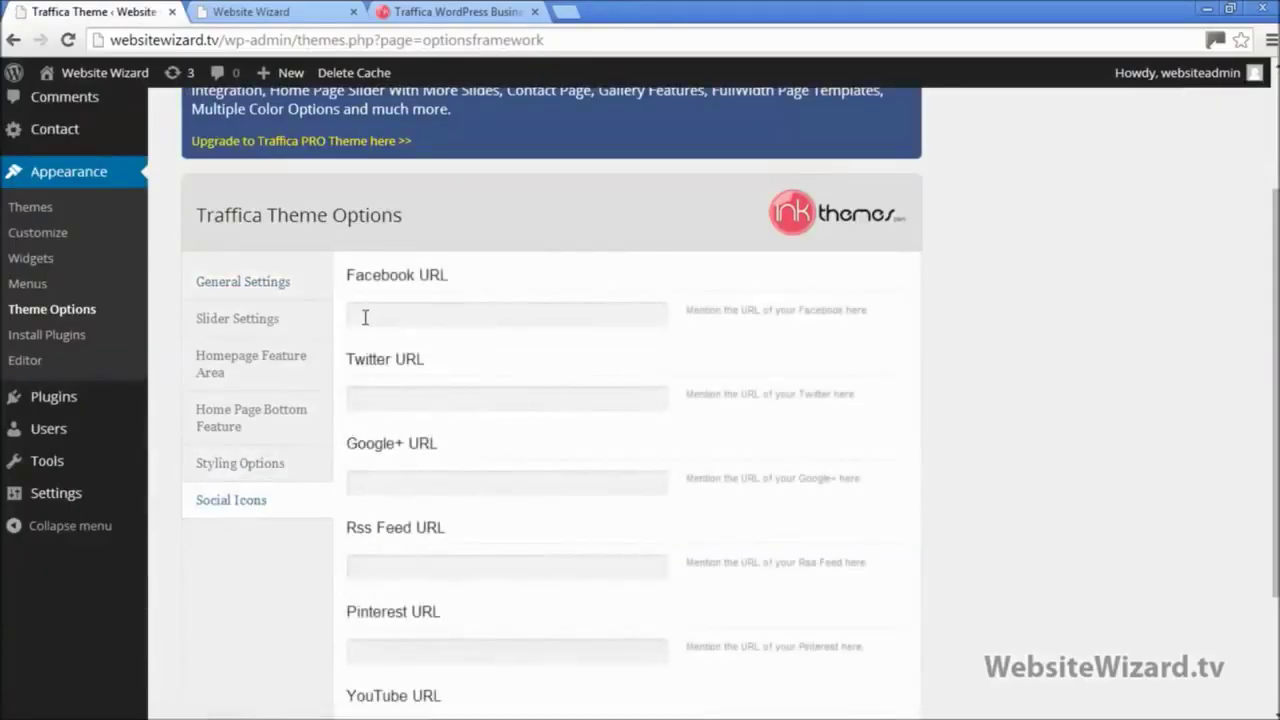
Step: Clear the partial address from the Facebook URL field, leaving the other social links empty
{"action": "left_click", "coordinate": [365, 317]}
{"action": "left_click_drag", "start_coordinate": [450, 278], "coordinate": [394, 338]}
{"action": "left_click", "coordinate": [384, 313]}
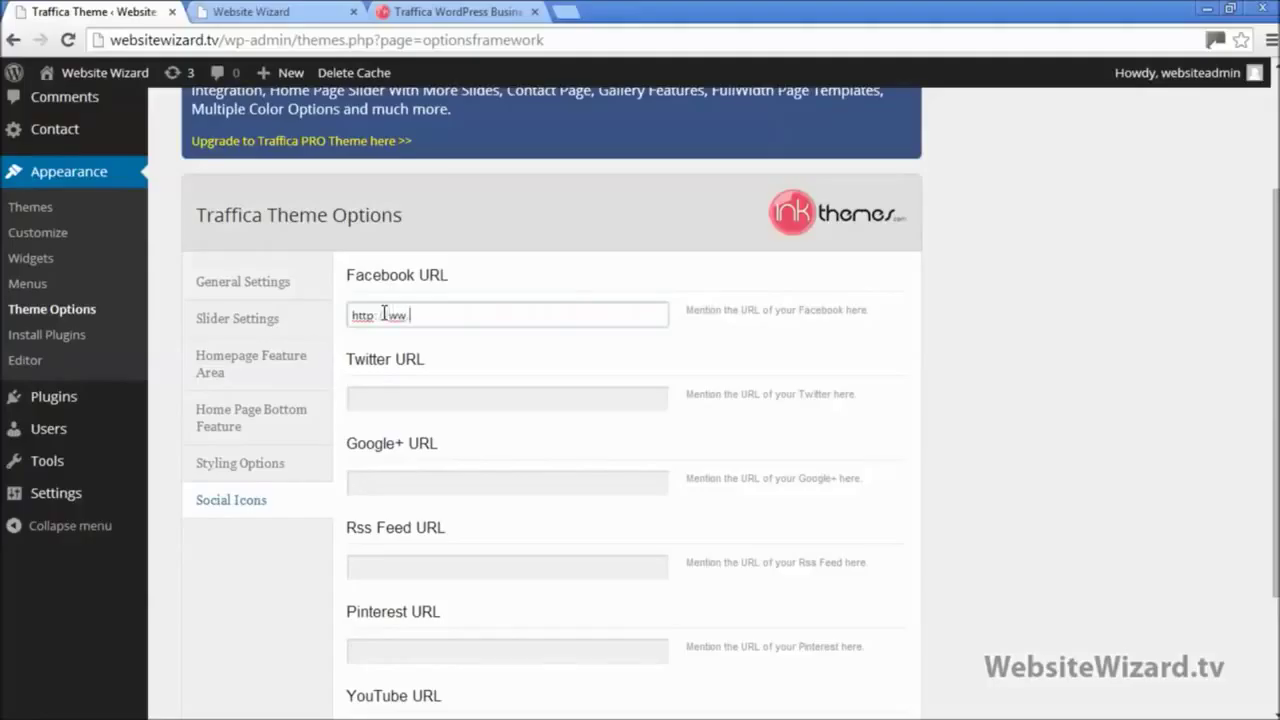
{"action": "left_click_drag", "start_coordinate": [580, 318], "coordinate": [330, 312]}
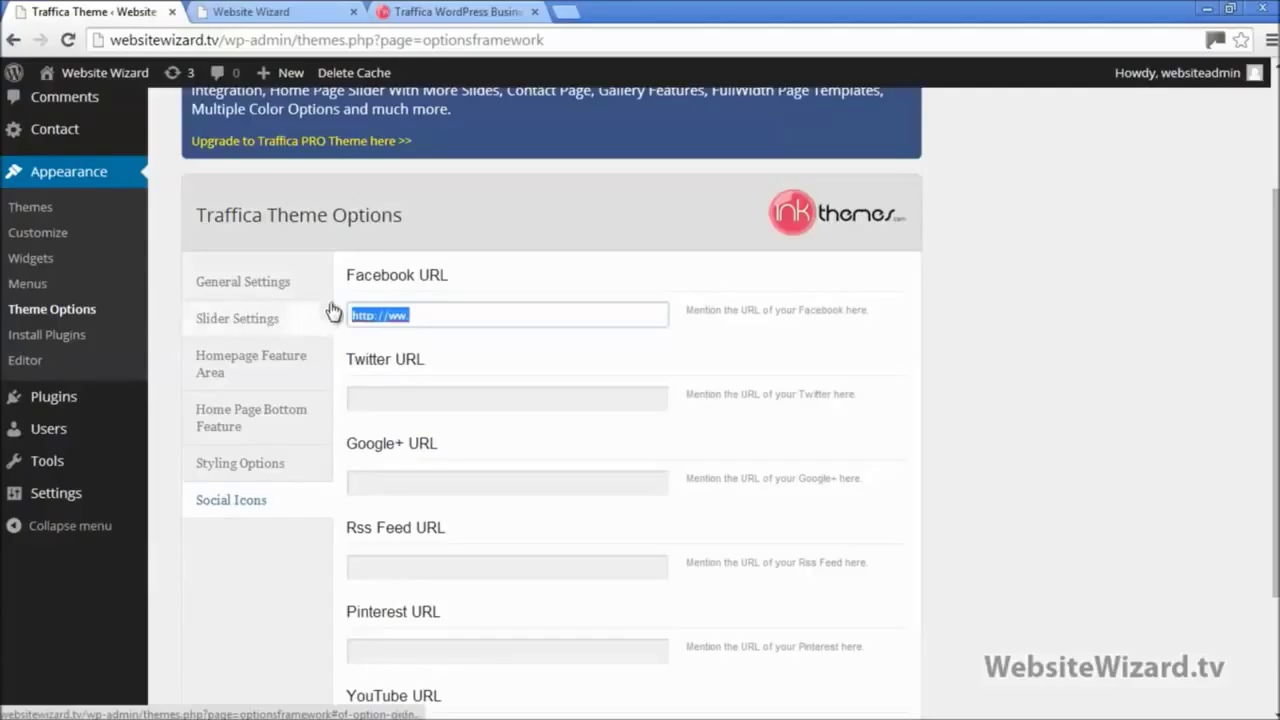
{"action": "key", "text": "BackSpace"}
{"action": "left_click", "coordinate": [382, 485]}
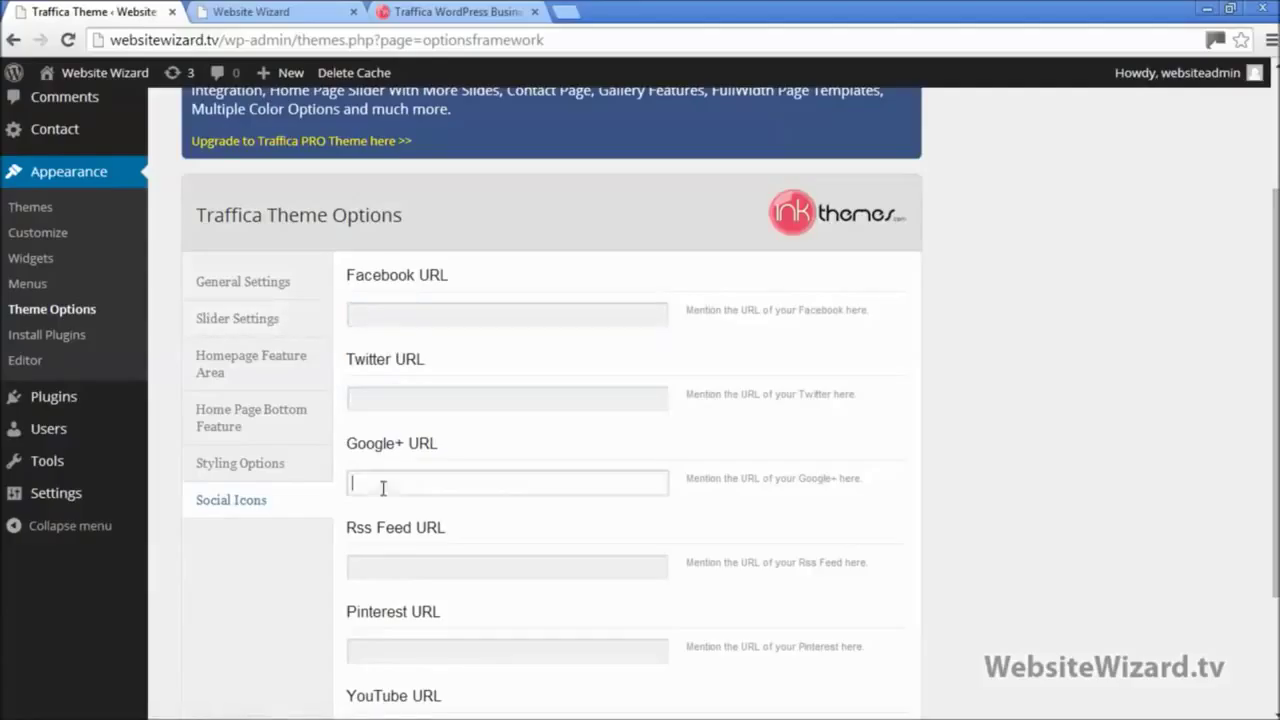
{"action": "left_click", "coordinate": [370, 570]}
{"action": "left_click", "coordinate": [387, 648]}
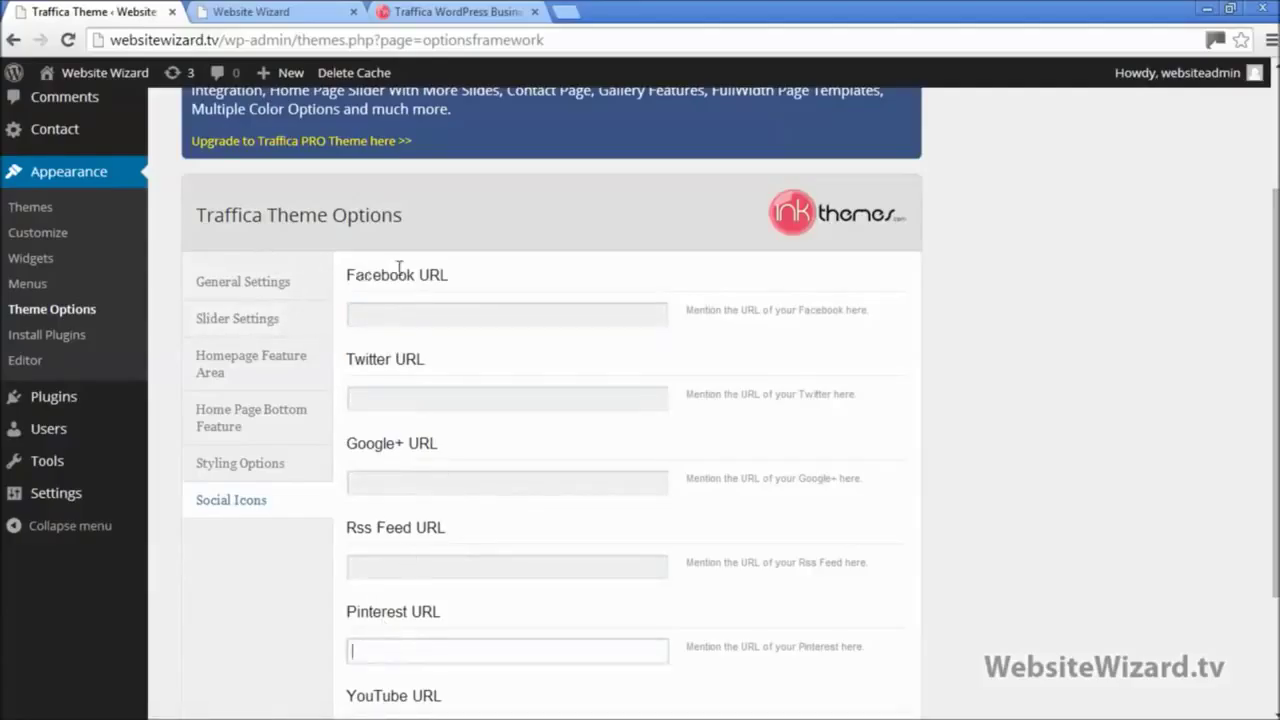
{"action": "scroll", "coordinate": [398, 268], "scroll_direction": "down", "scroll_amount": 2}
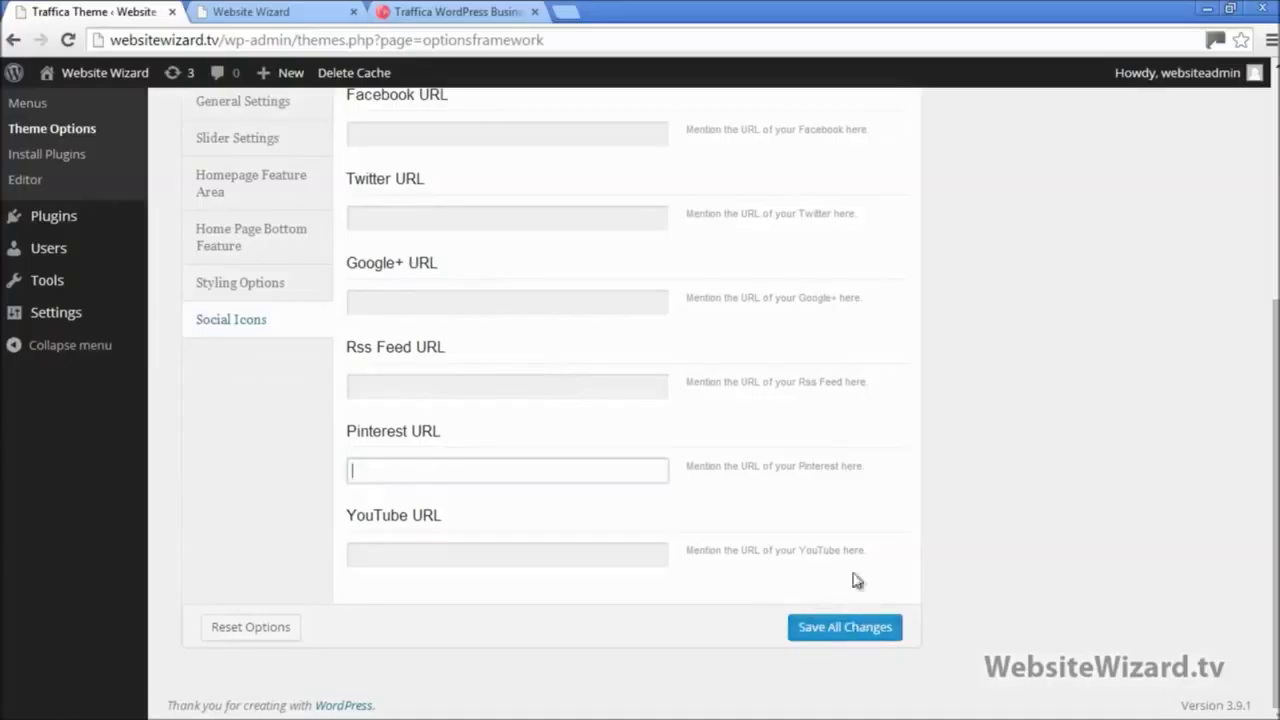
{"action": "scroll", "coordinate": [807, 550], "scroll_direction": "up", "scroll_amount": 4}
{"action": "left_click", "coordinate": [500, 497]}
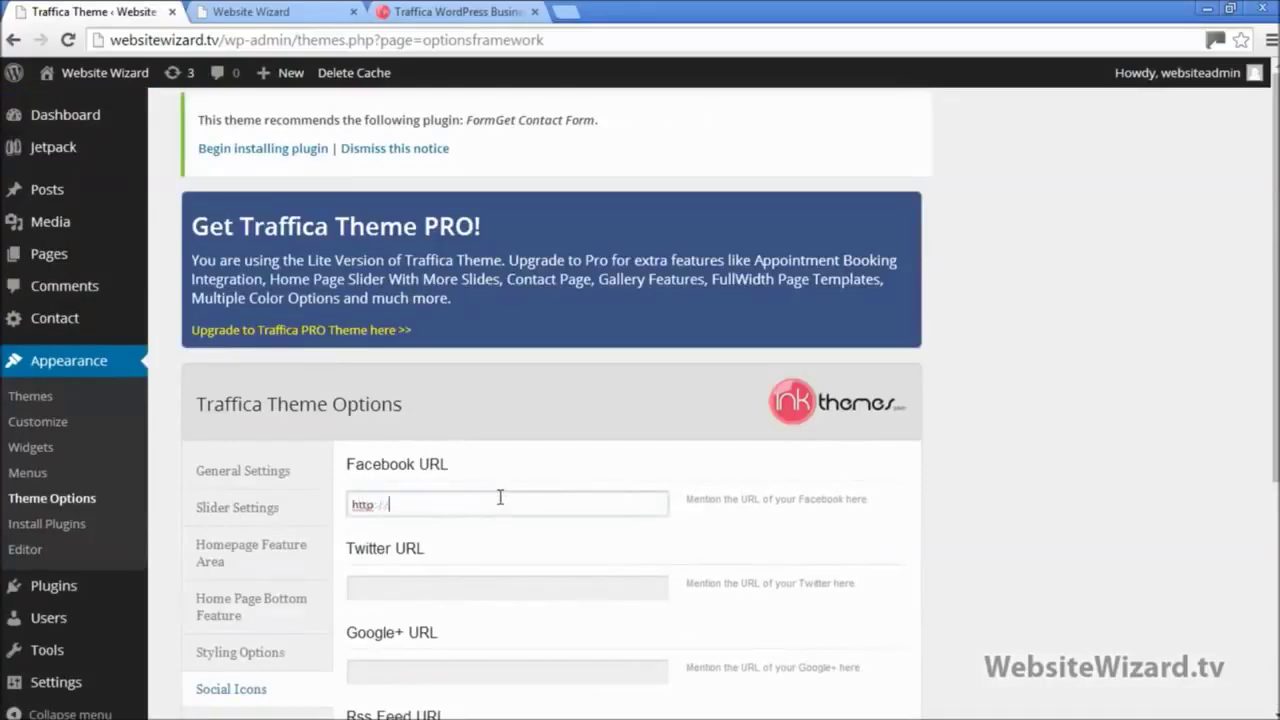
{"action": "type", "text": "http://www.facebook.com/jhdkfjh"}
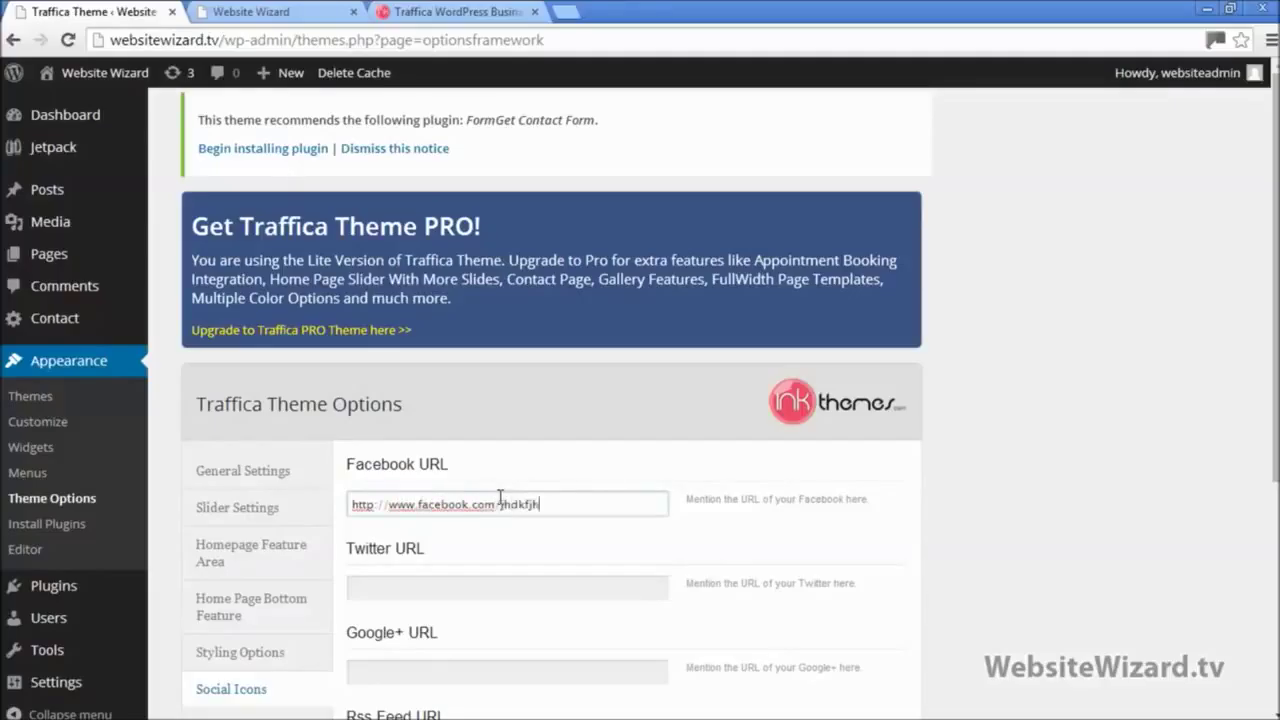
{"action": "type", "text": "sdkjfhk"}
{"action": "scroll", "coordinate": [500, 500], "scroll_direction": "down", "scroll_amount": 5}
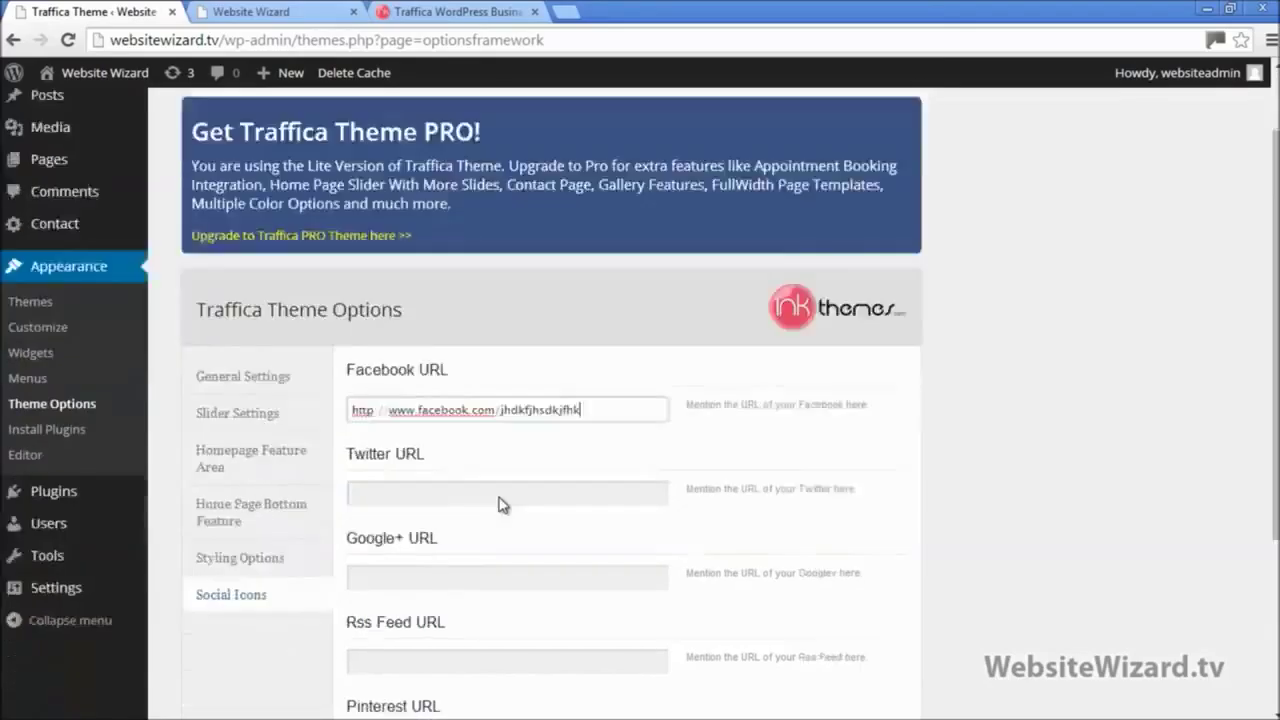
{"action": "left_click", "coordinate": [818, 640]}
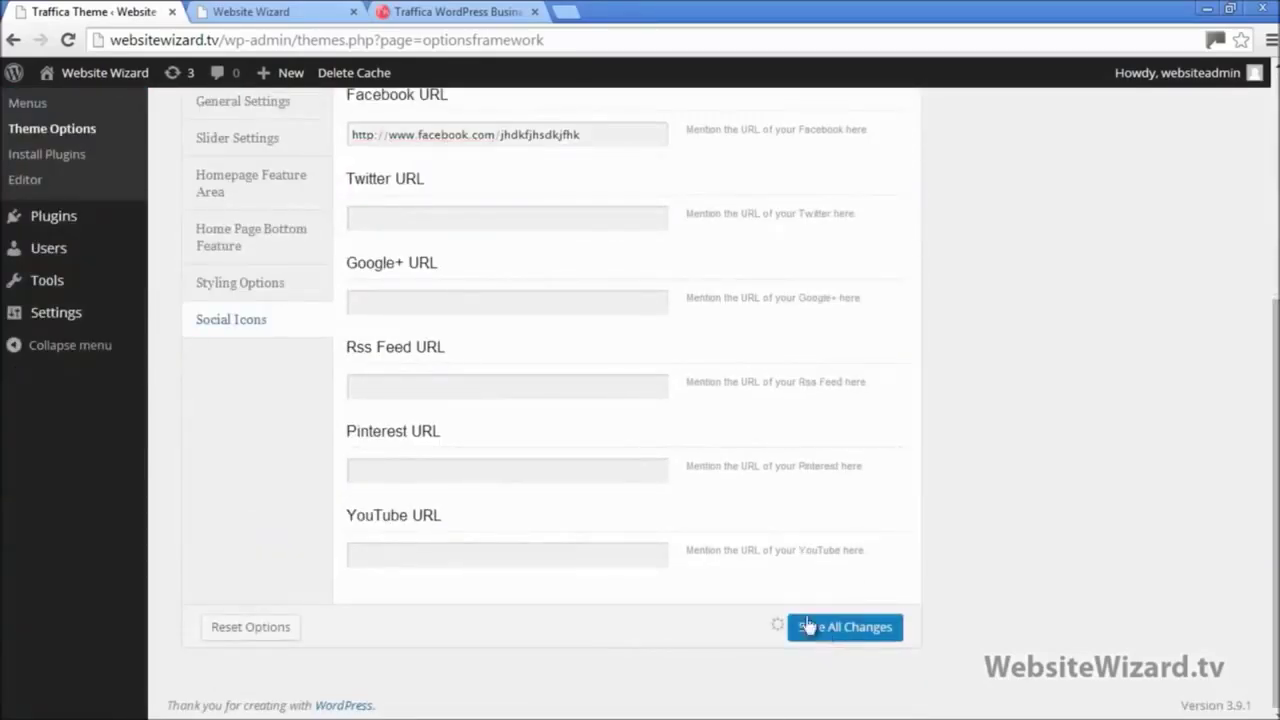
Step: Reload the site's front page to see the new Facebook footer icon, then return to Theme Options
{"action": "left_click", "coordinate": [280, 11]}
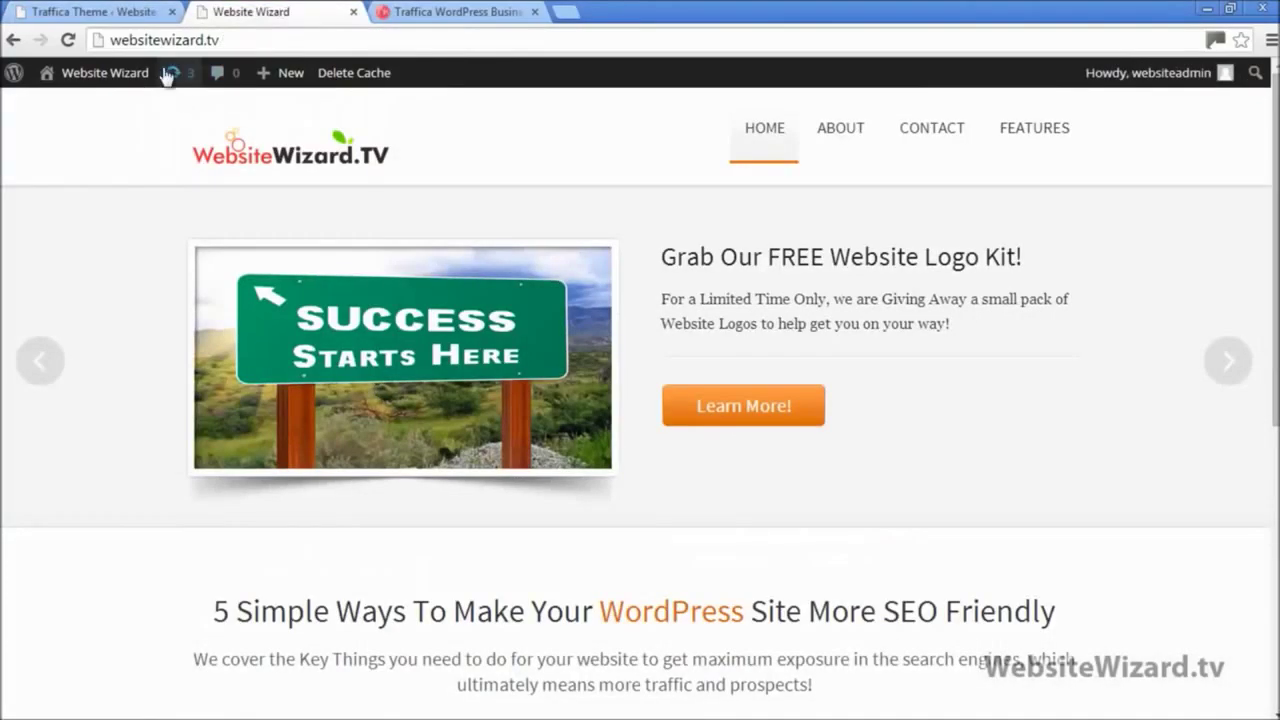
{"action": "left_click", "coordinate": [69, 40]}
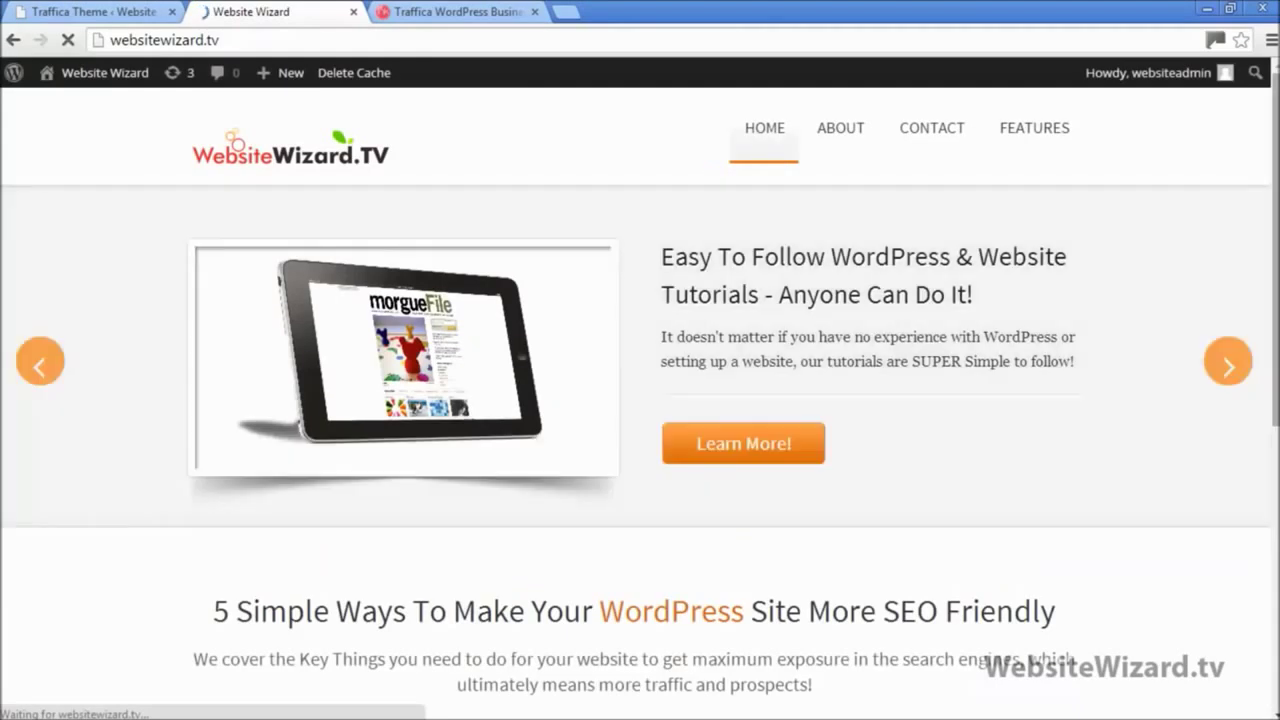
{"action": "scroll", "coordinate": [1175, 537], "scroll_direction": "down", "scroll_amount": 5}
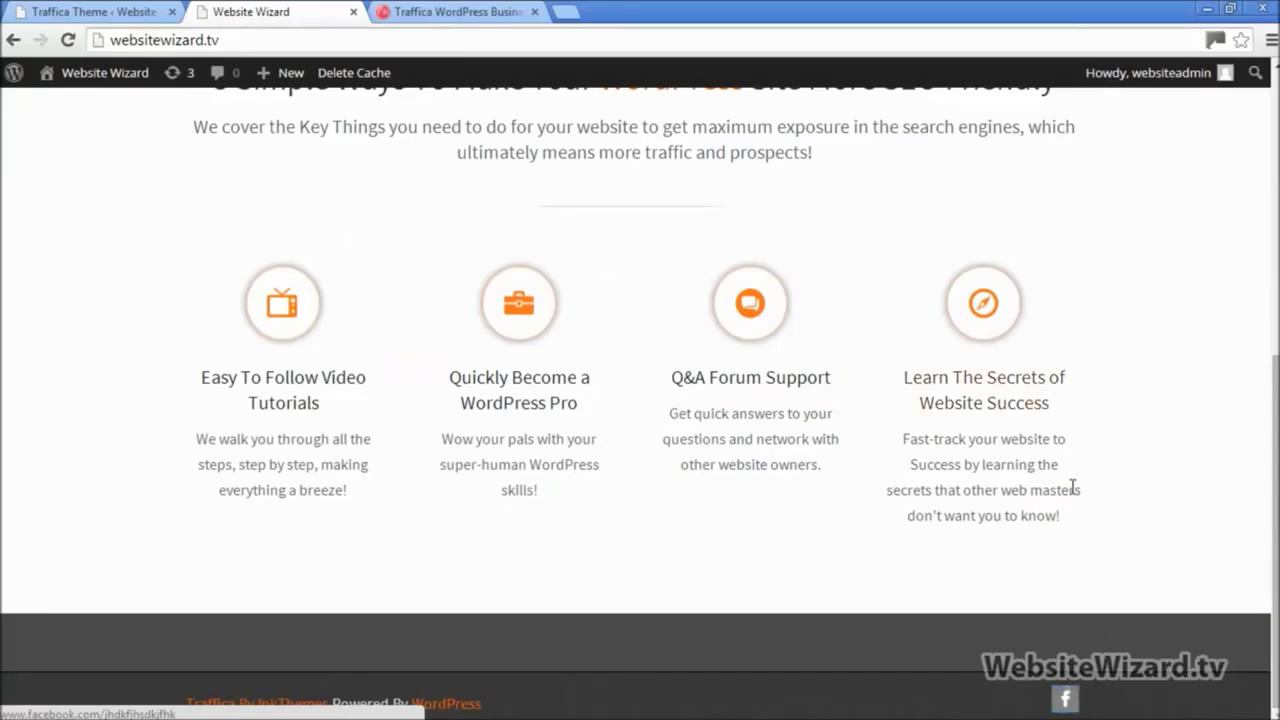
{"action": "scroll", "coordinate": [1074, 486], "scroll_direction": "up", "scroll_amount": 5}
{"action": "left_click", "coordinate": [128, 8]}
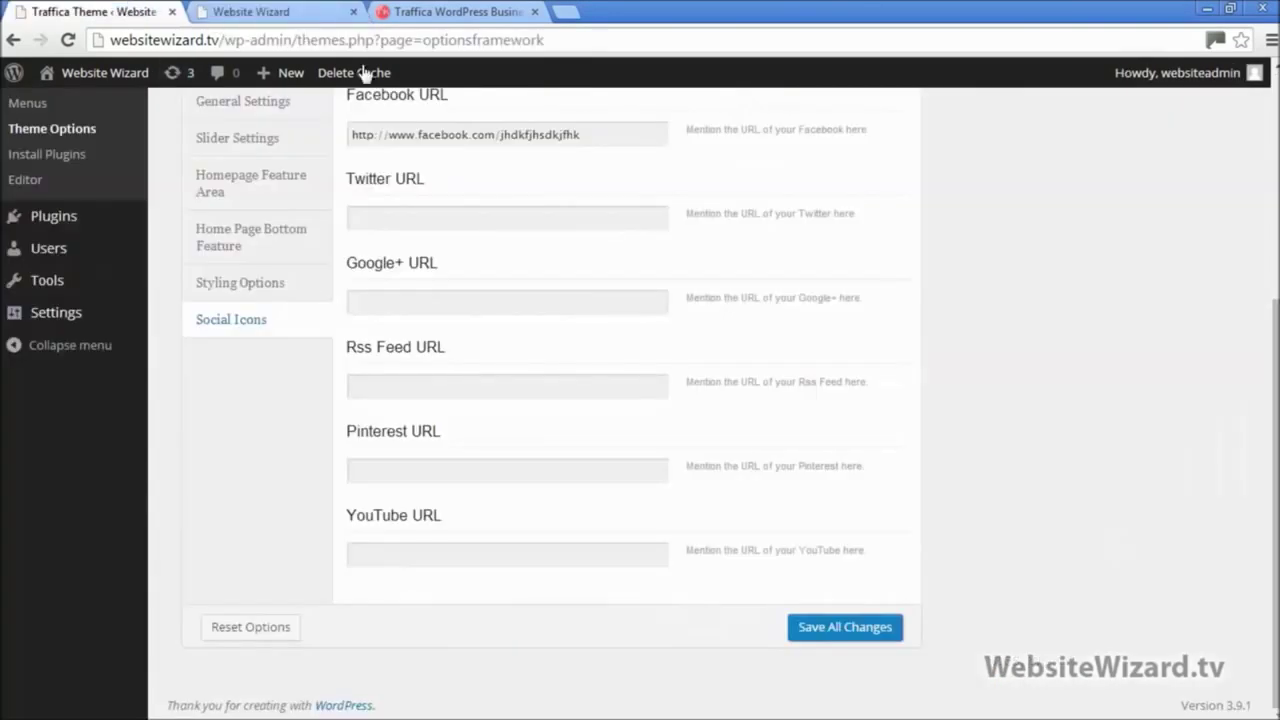
{"action": "scroll", "coordinate": [557, 298], "scroll_direction": "up", "scroll_amount": 4}
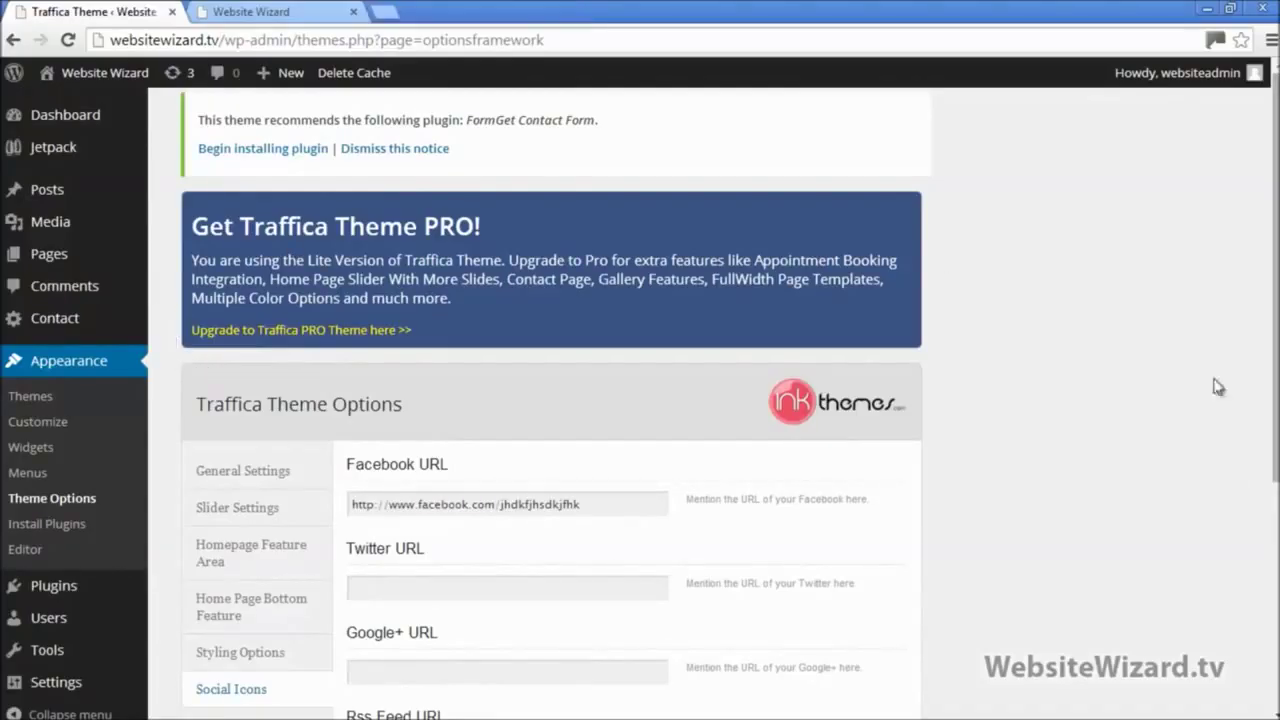
Step: Delete the finished theme-setup section and its leftover blank line from the Notepad notes
{"action": "left_click", "coordinate": [1233, 9]}
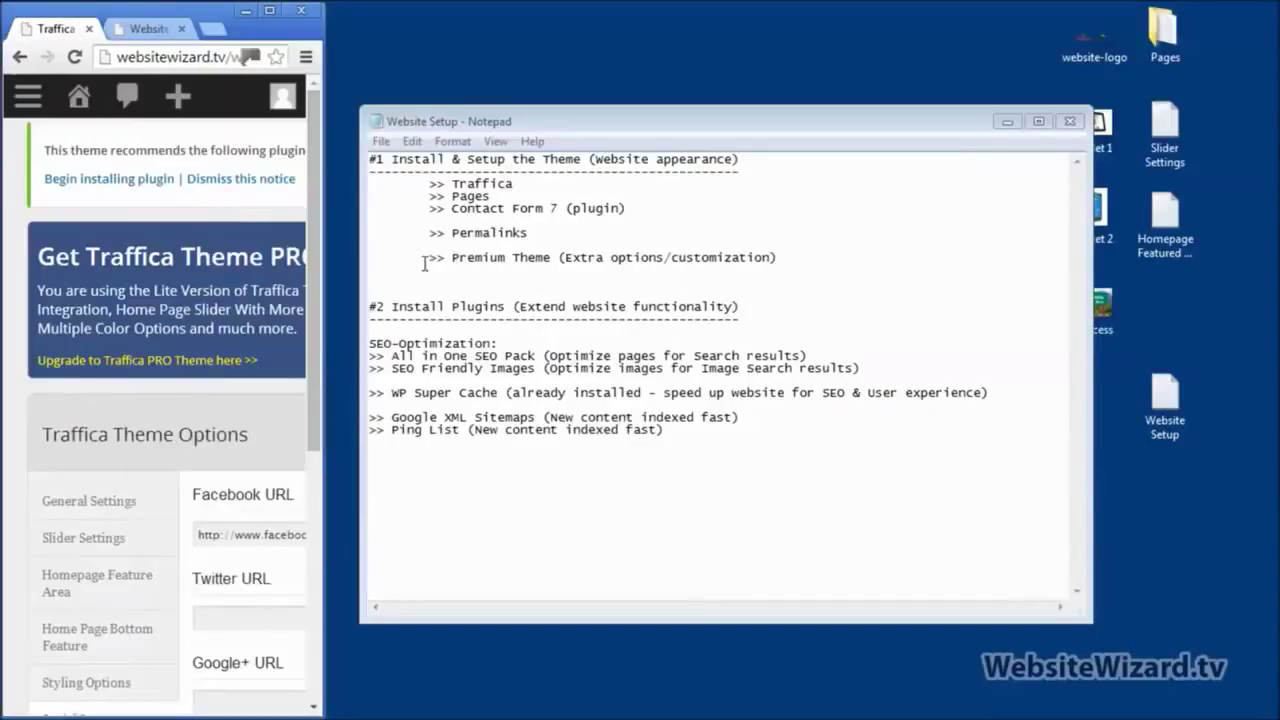
{"action": "left_click_drag", "start_coordinate": [832, 272], "coordinate": [172, 68]}
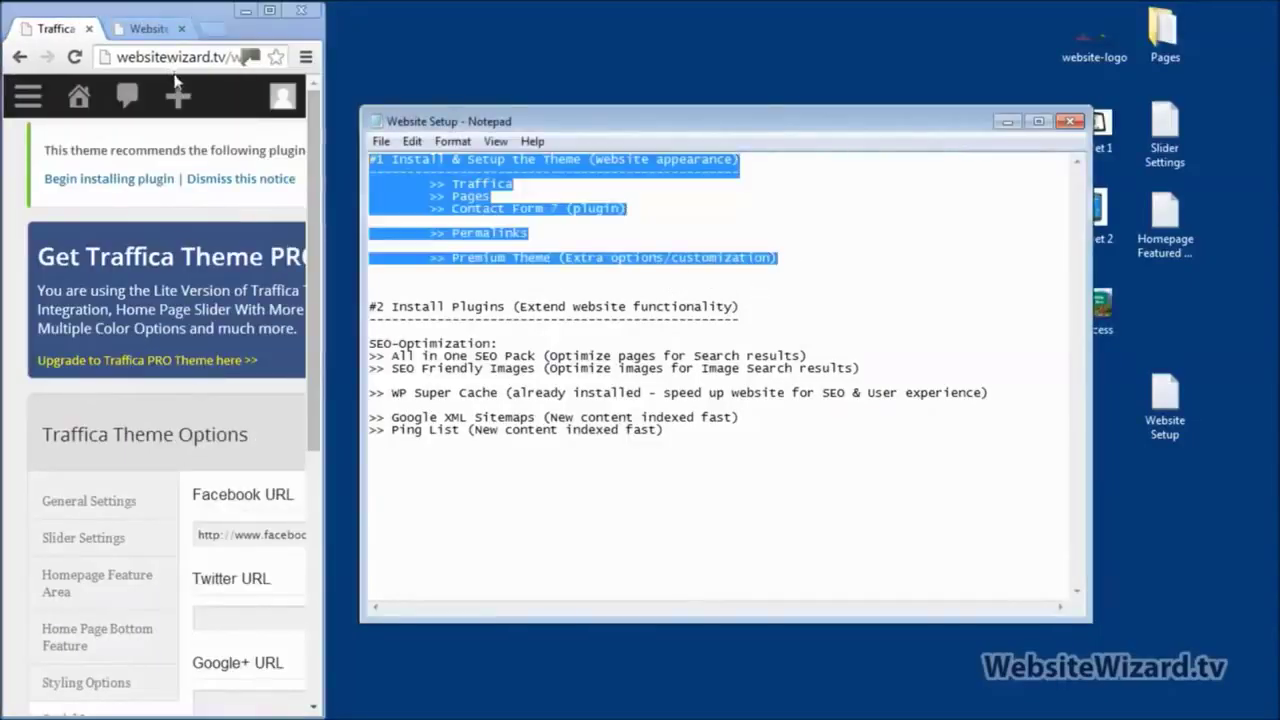
{"action": "key", "text": "Delete"}
{"action": "mouse_move", "coordinate": [178, 92]}
{"action": "key", "text": "Delete"}
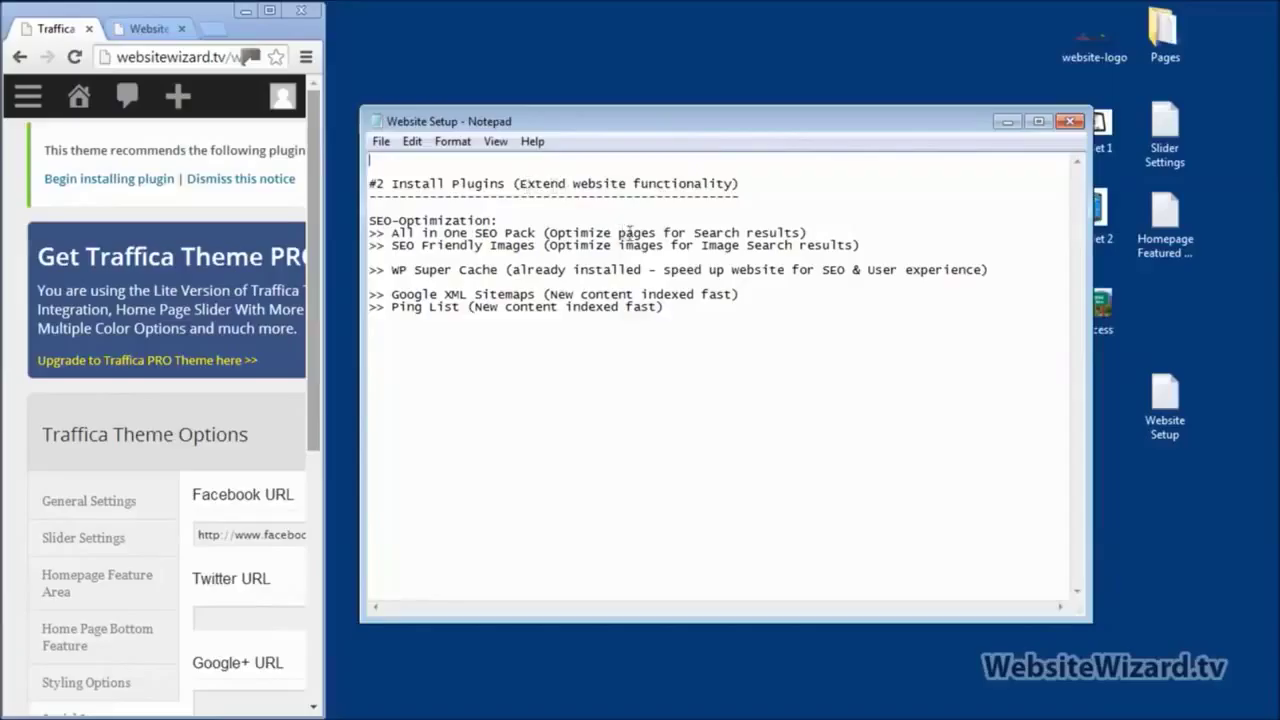
Step: Indent the All in One SEO Pack line under the Install Plugins heading and restore the browser
{"action": "left_click_drag", "start_coordinate": [523, 179], "coordinate": [736, 181]}
{"action": "left_click", "coordinate": [725, 256]}
{"action": "mouse_move", "coordinate": [521, 183]}
{"action": "left_mouse_down"}
{"action": "mouse_move", "coordinate": [721, 181]}
{"action": "mouse_move", "coordinate": [527, 181]}
{"action": "left_mouse_up"}
{"action": "left_click", "coordinate": [733, 183]}
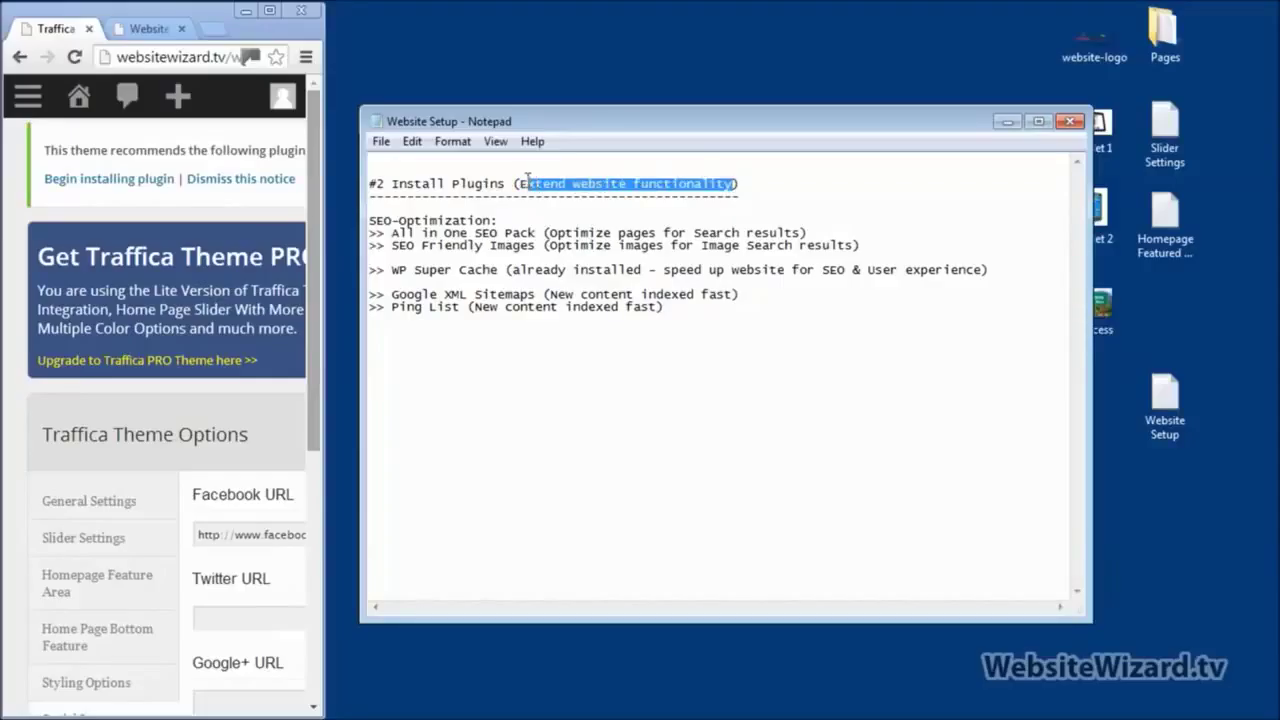
{"action": "left_click", "coordinate": [776, 257]}
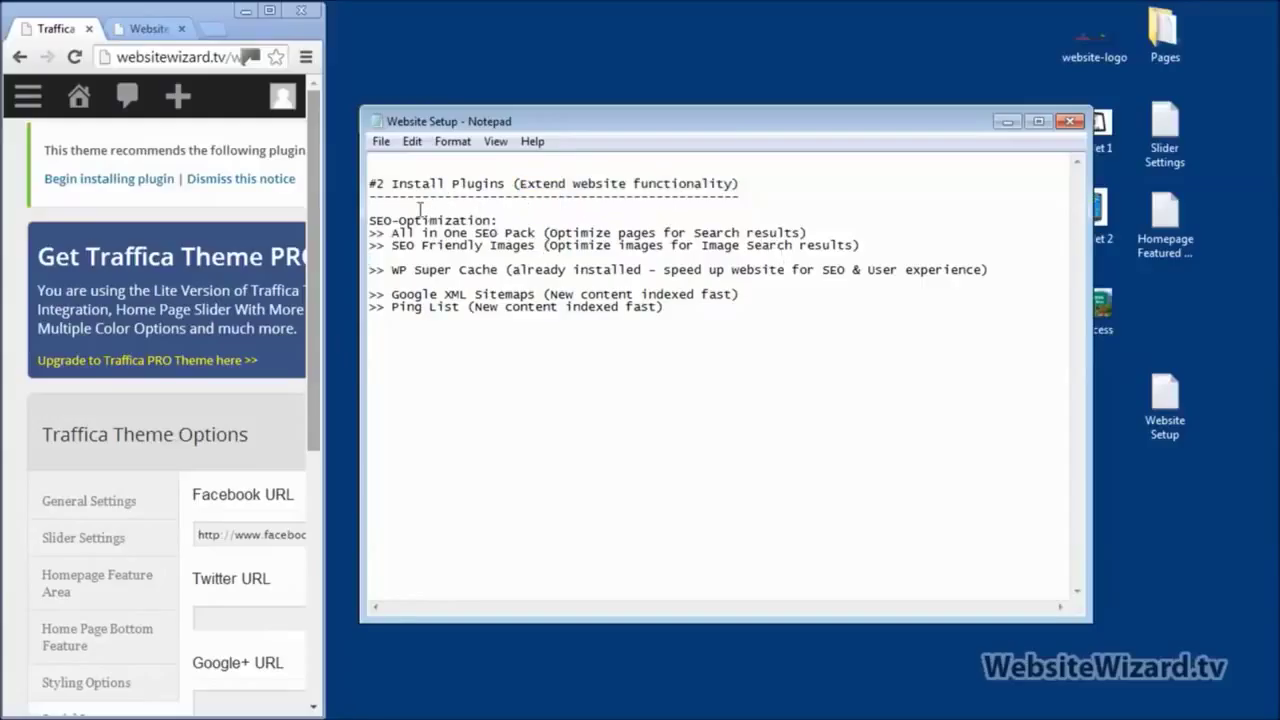
{"action": "left_click_drag", "start_coordinate": [520, 183], "coordinate": [733, 186]}
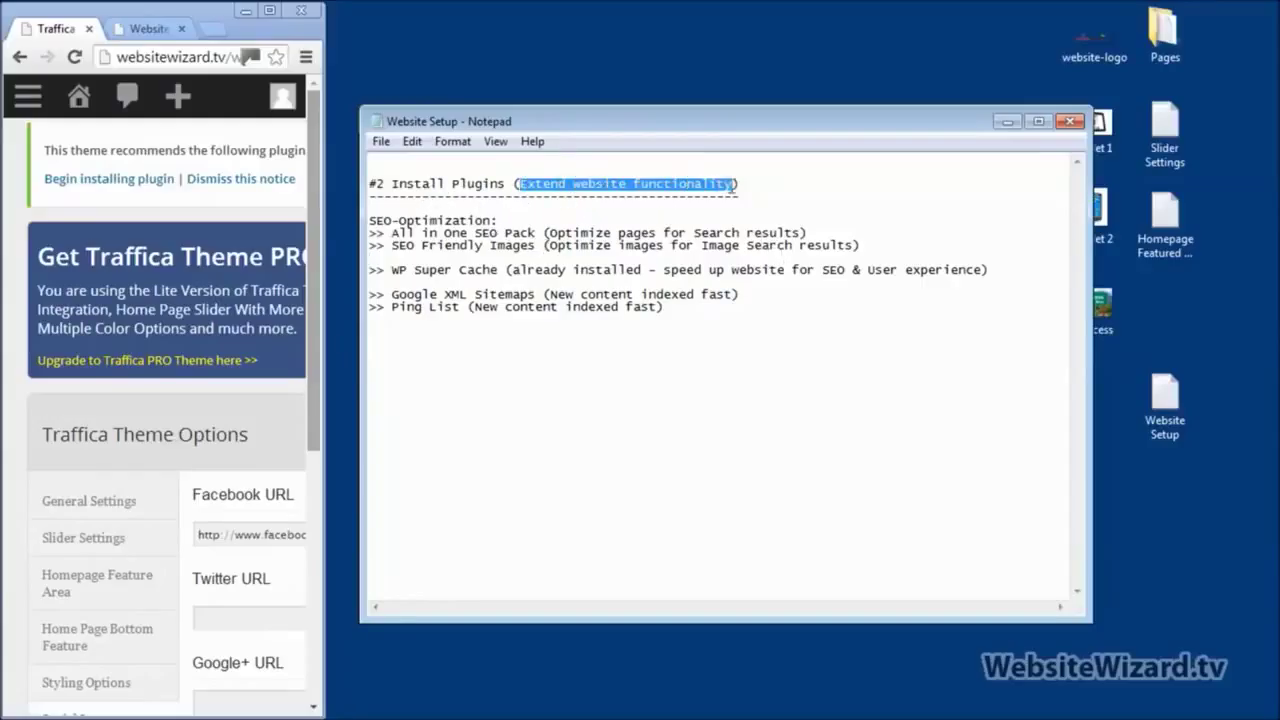
{"action": "left_click", "coordinate": [576, 208]}
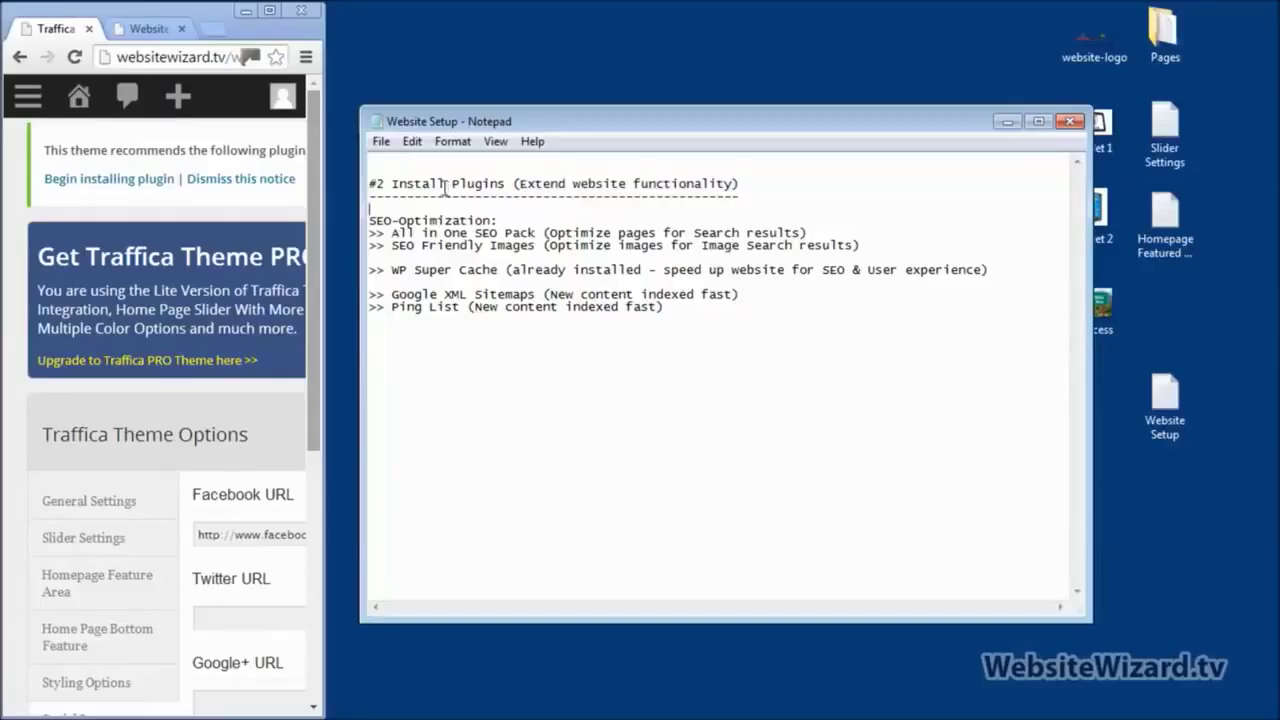
{"action": "left_click_drag", "start_coordinate": [453, 183], "coordinate": [506, 183]}
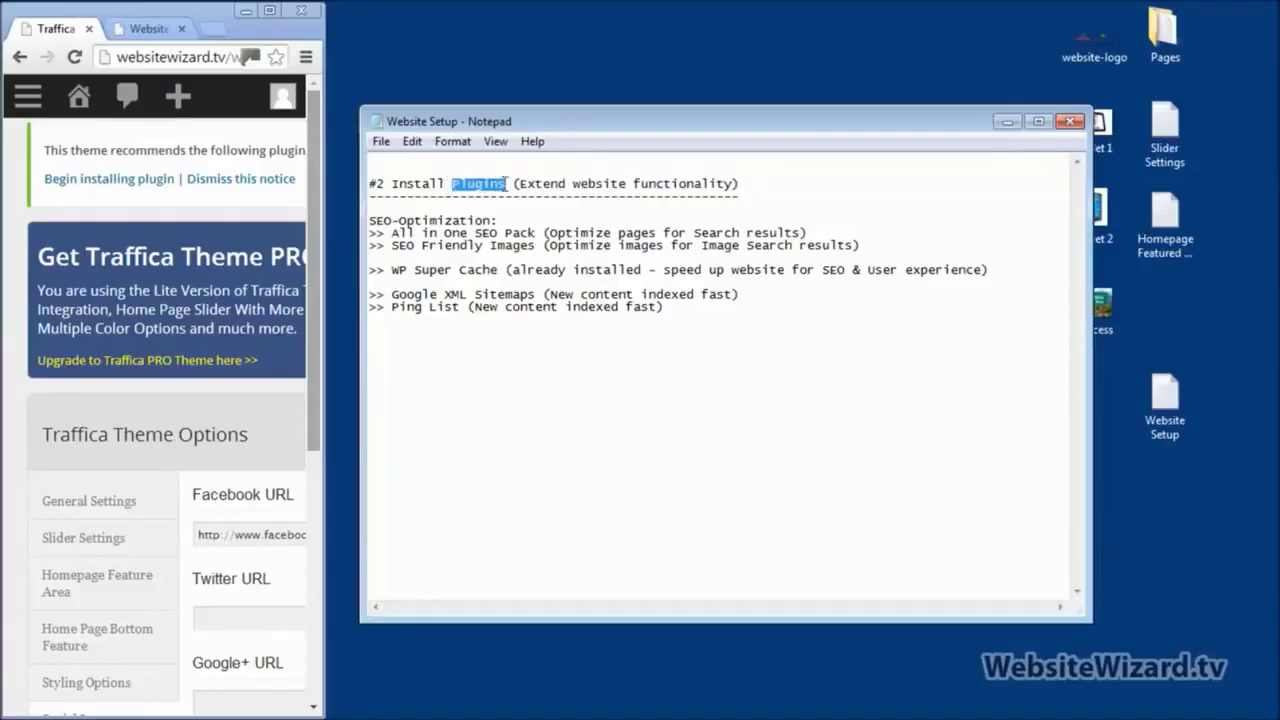
{"action": "left_click", "coordinate": [543, 245]}
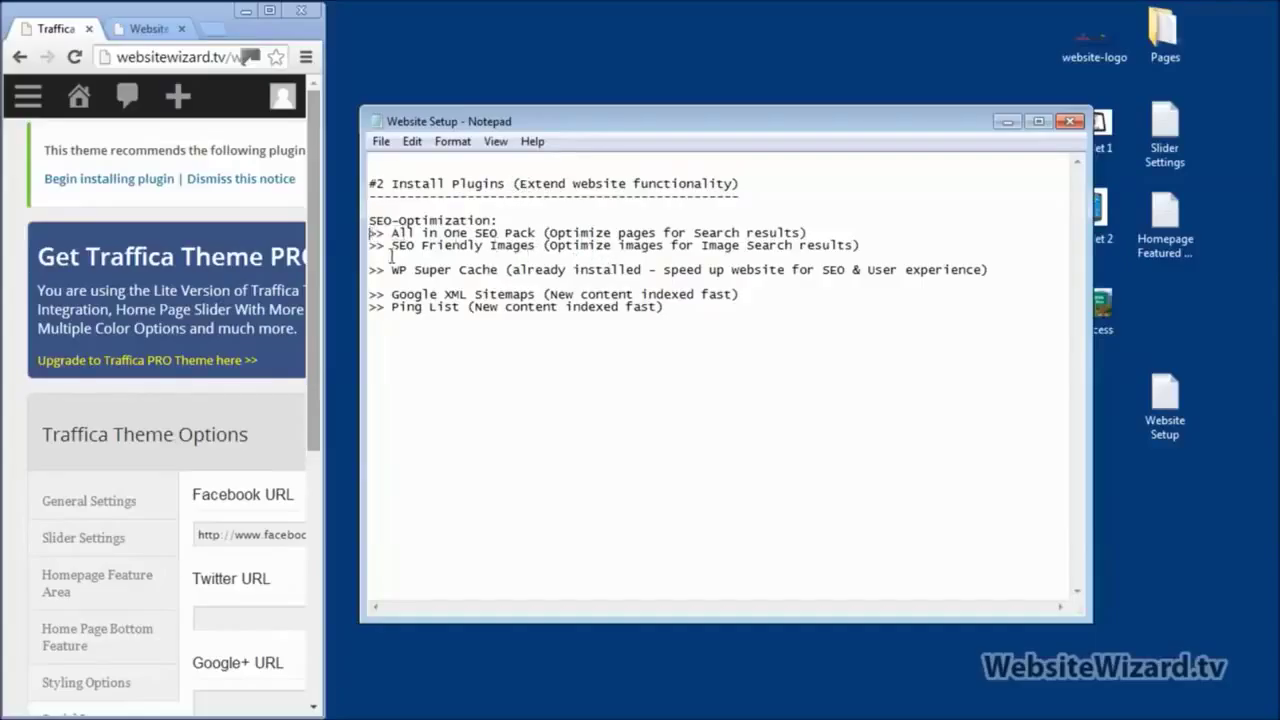
{"action": "key", "text": "Tab"}
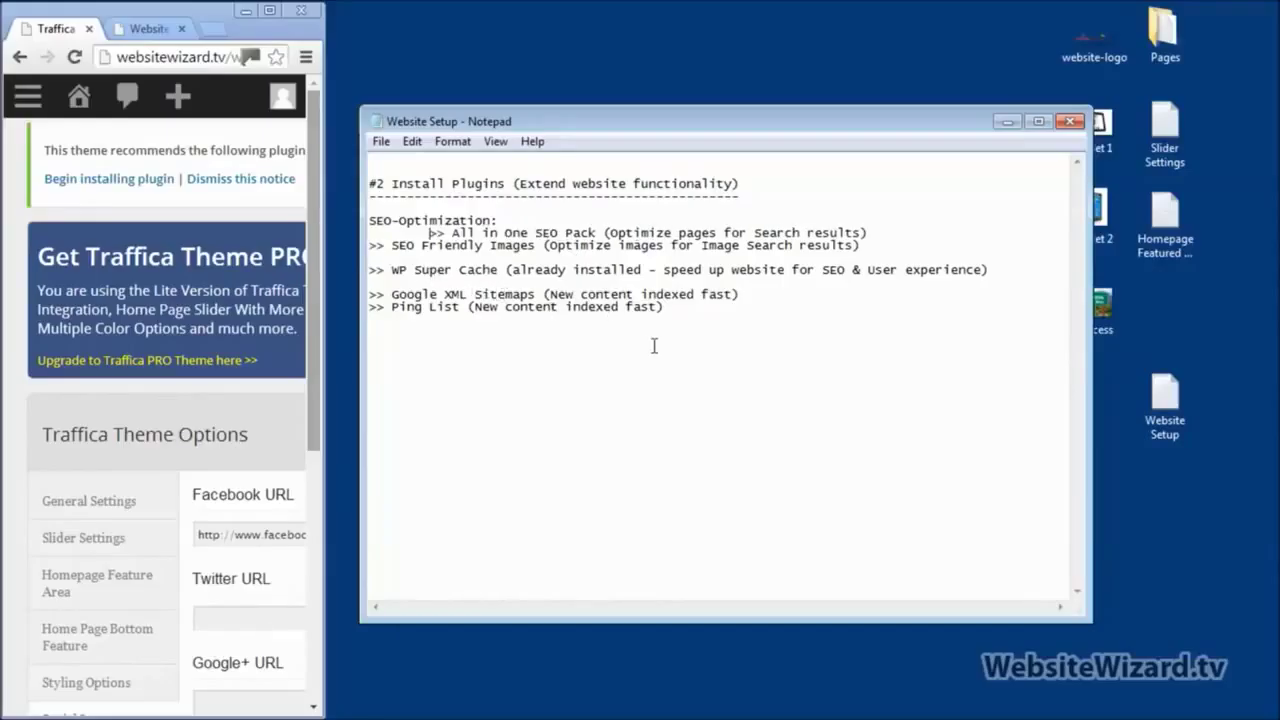
{"action": "left_click", "coordinate": [268, 10]}
Step: Search Plugins > Add New for 'all in one seo pack', install and activate it, dismissing the welcome message
{"action": "mouse_move", "coordinate": [40, 586]}
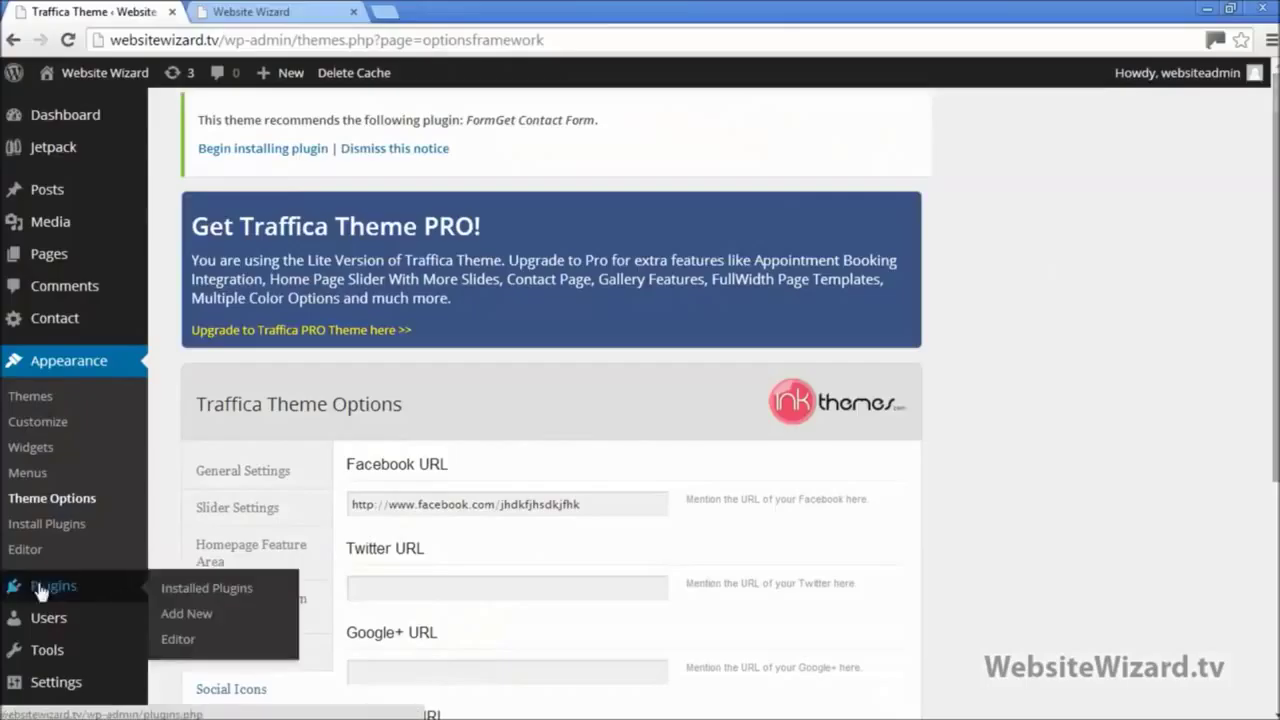
{"action": "left_click", "coordinate": [192, 612]}
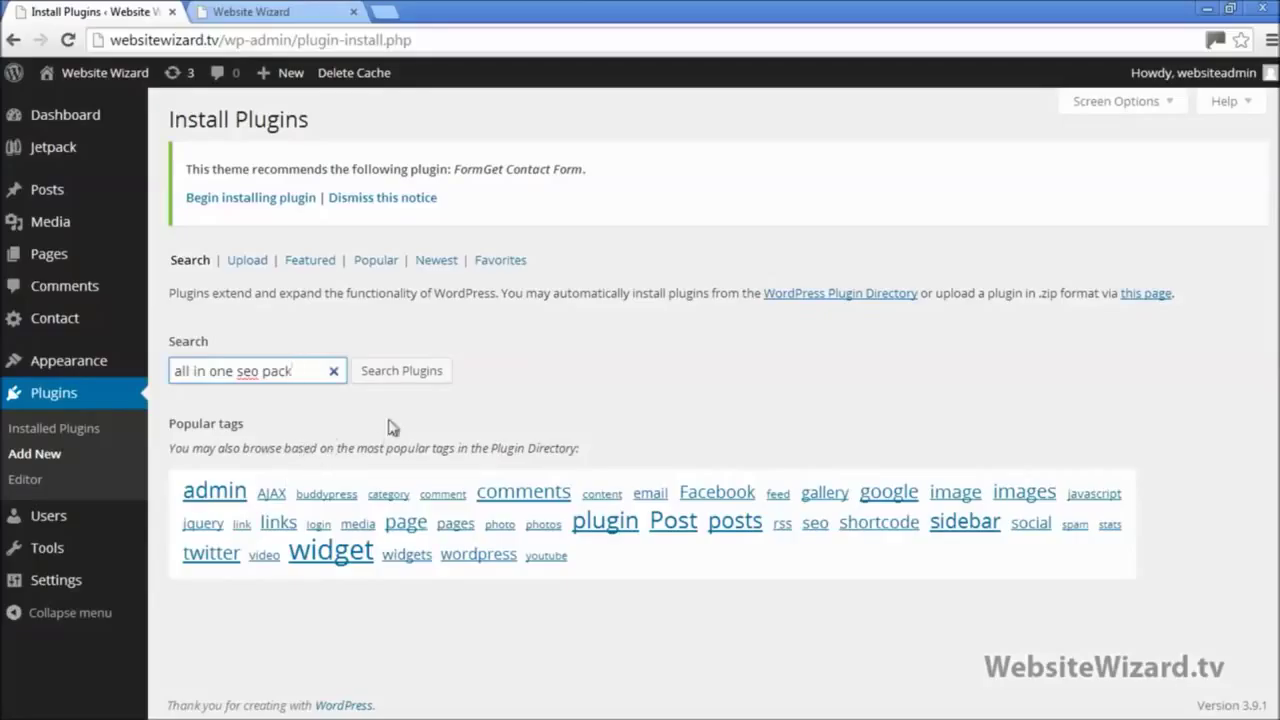
{"action": "left_click", "coordinate": [403, 378]}
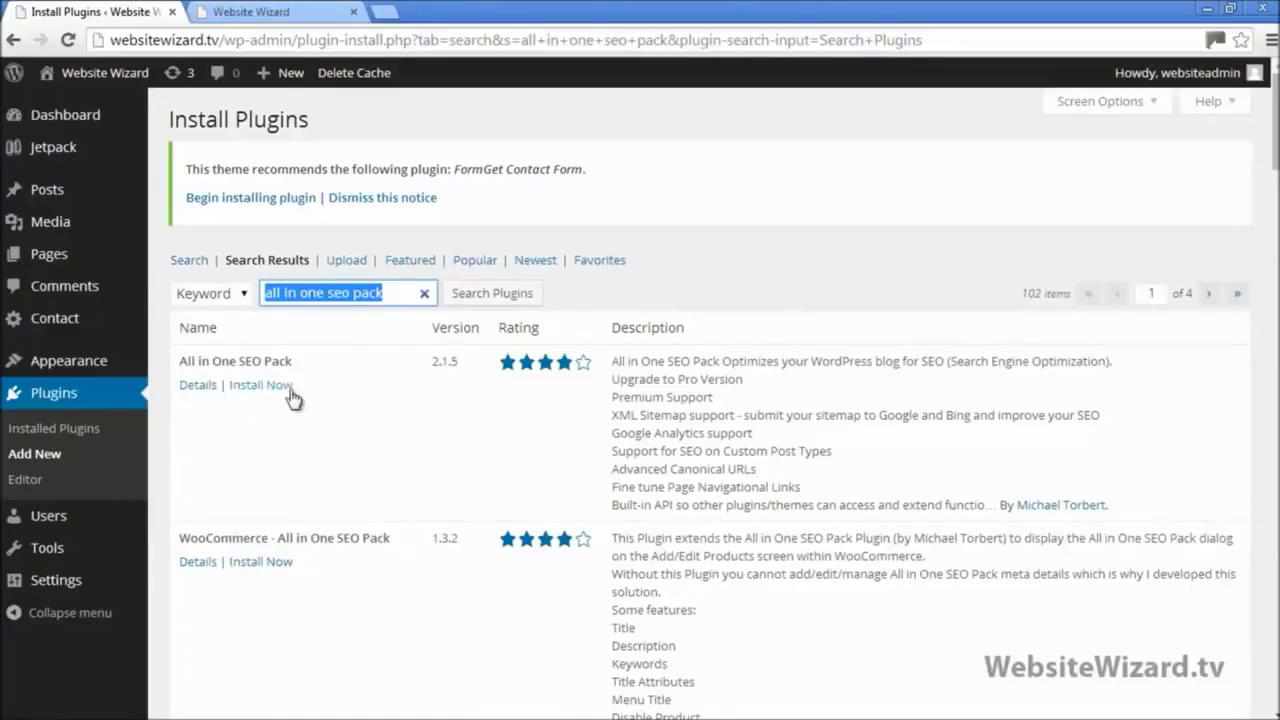
{"action": "left_click", "coordinate": [288, 394]}
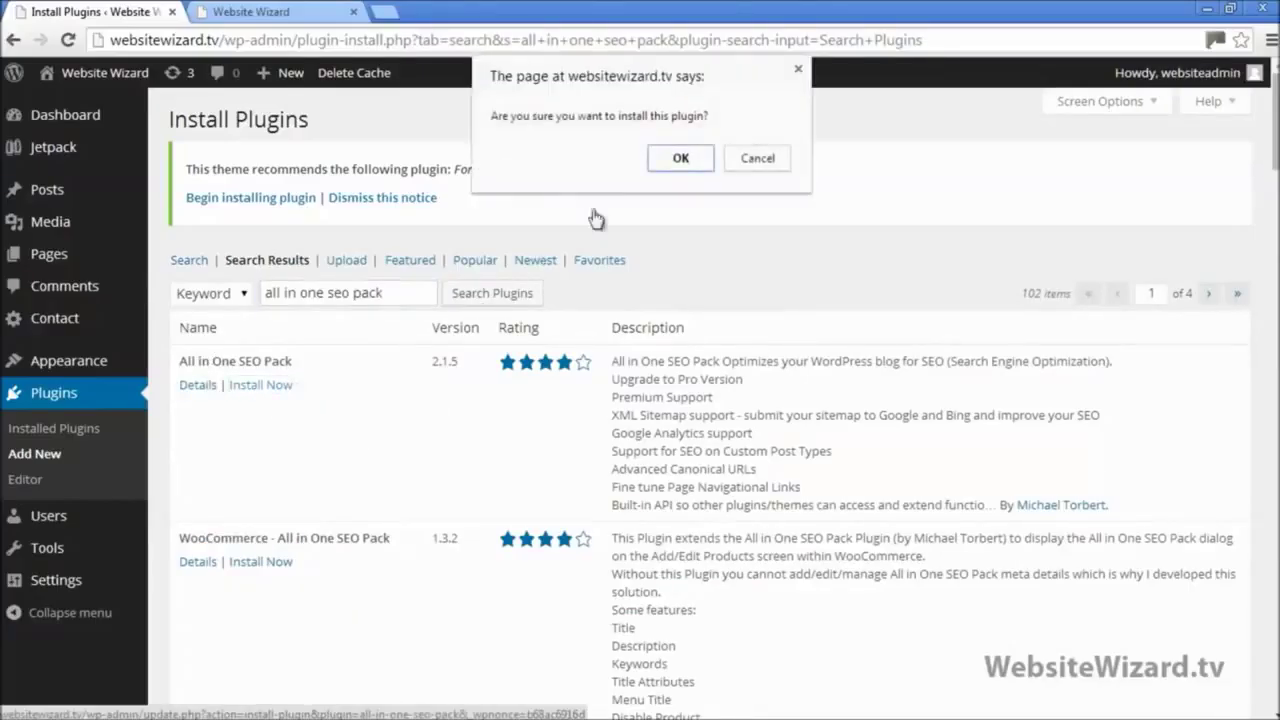
{"action": "left_click", "coordinate": [684, 160]}
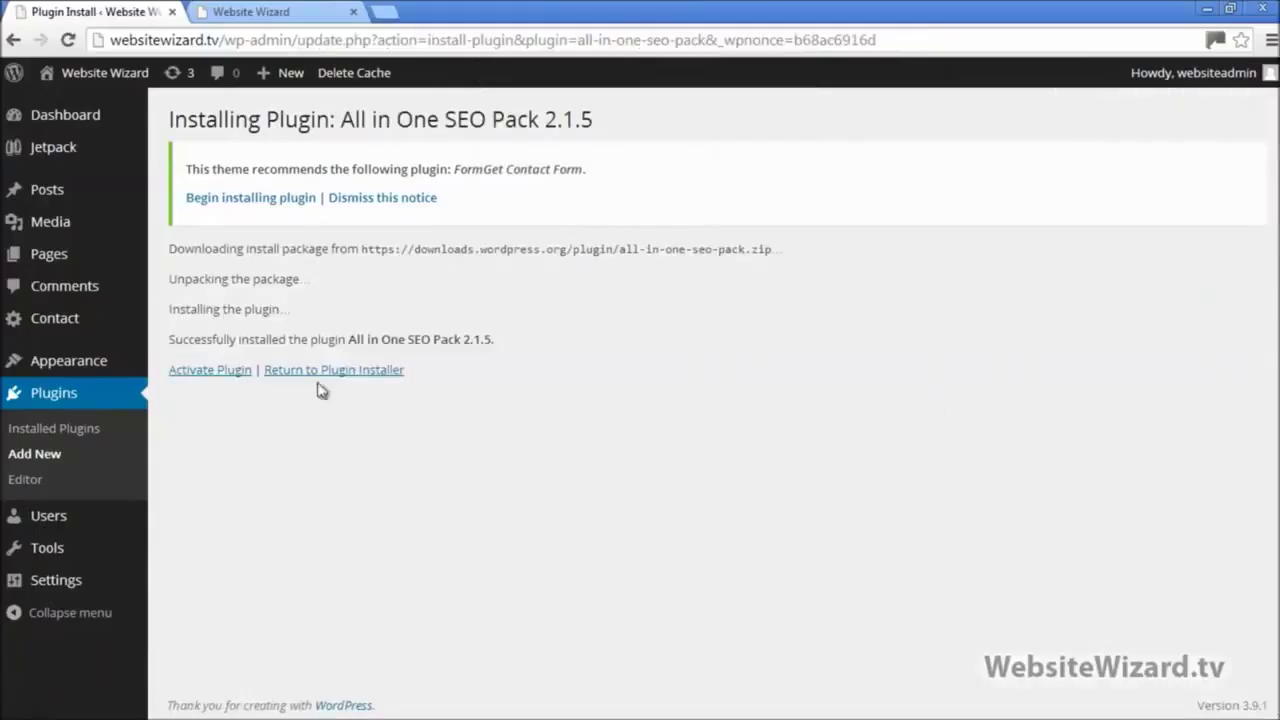
{"action": "left_click", "coordinate": [222, 372]}
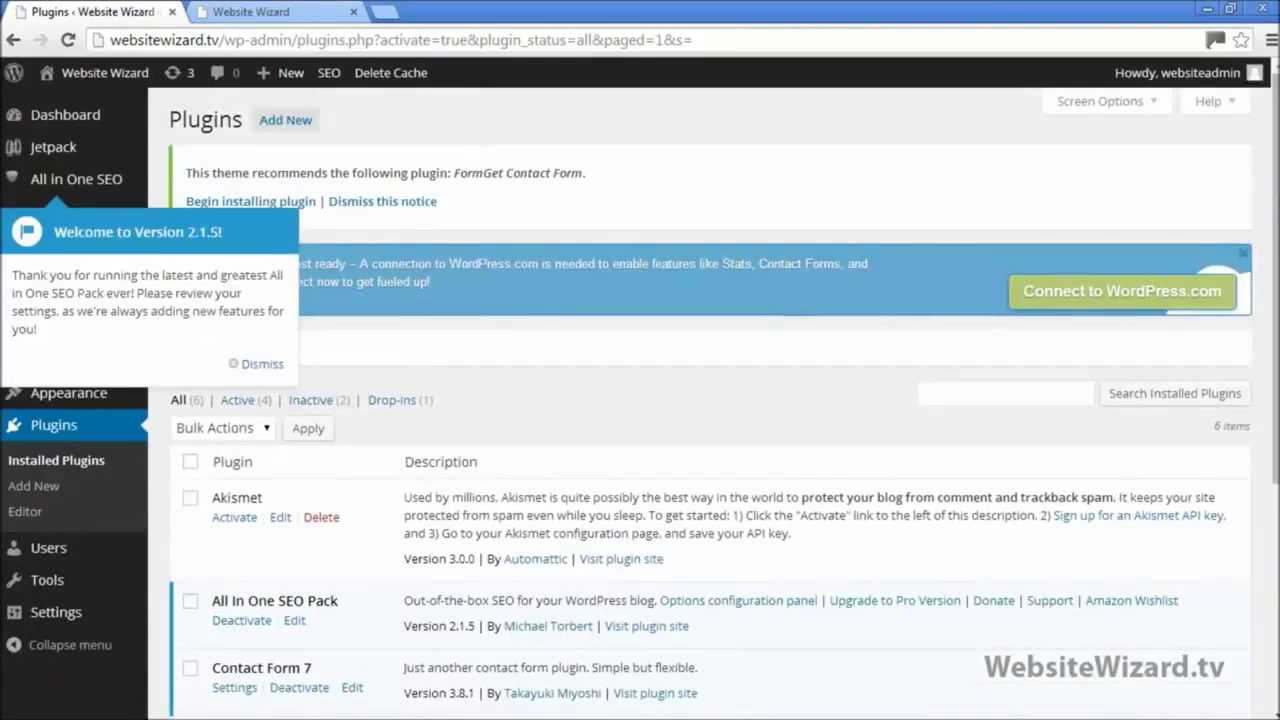
{"action": "left_click", "coordinate": [281, 366]}
{"action": "scroll", "coordinate": [279, 350], "scroll_direction": "down", "scroll_amount": 3}
{"action": "scroll", "coordinate": [282, 359], "scroll_direction": "up", "scroll_amount": 2}
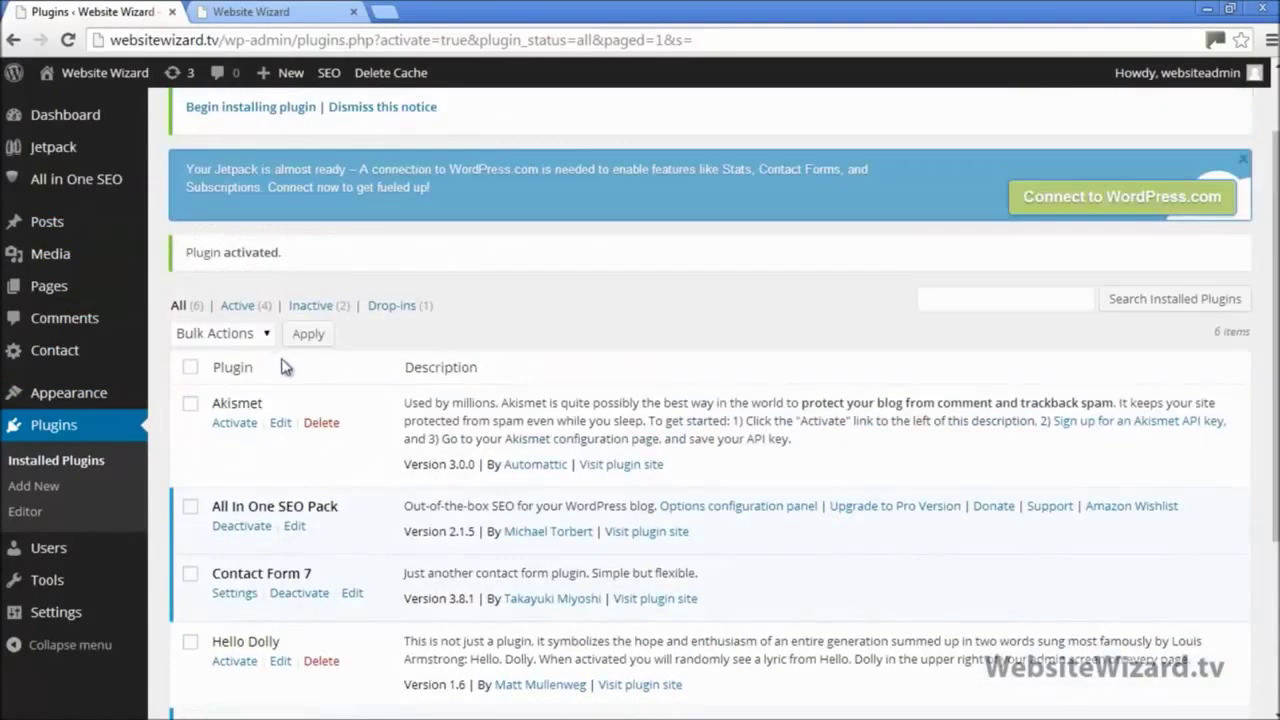
Step: On the live site, open the Features > Video Training page
{"action": "left_click", "coordinate": [278, 12]}
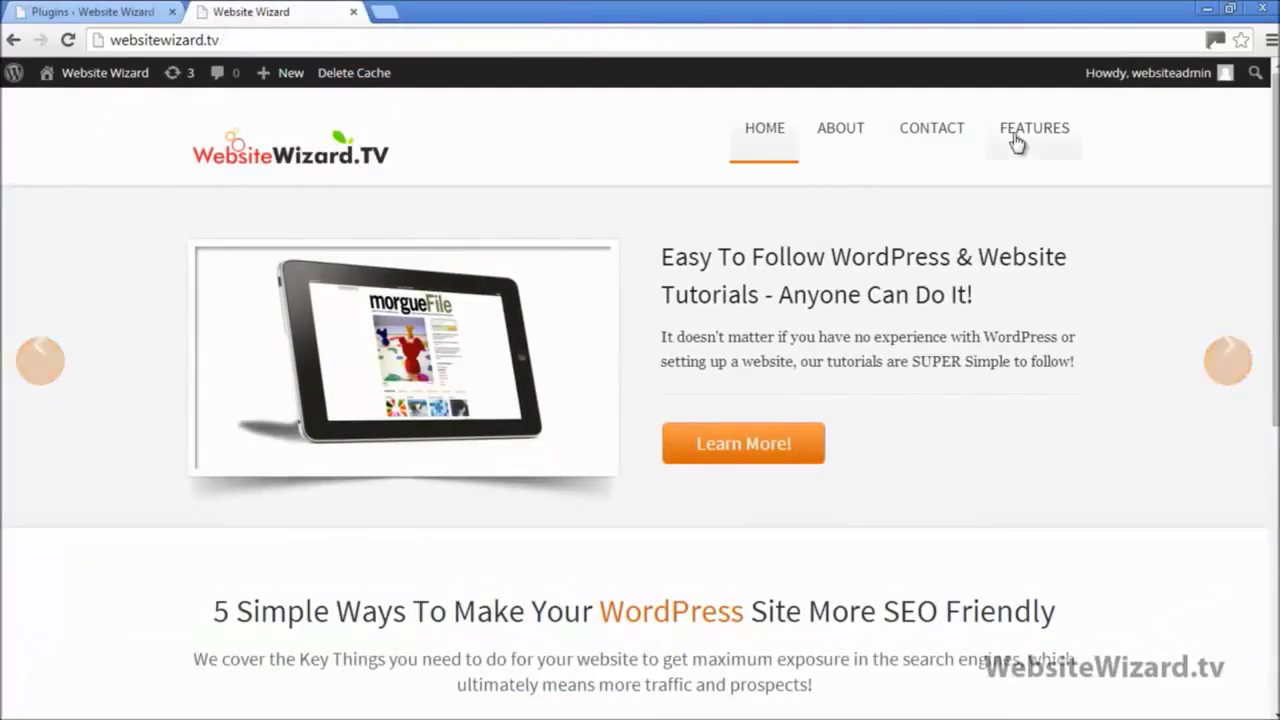
{"action": "mouse_move", "coordinate": [1018, 142]}
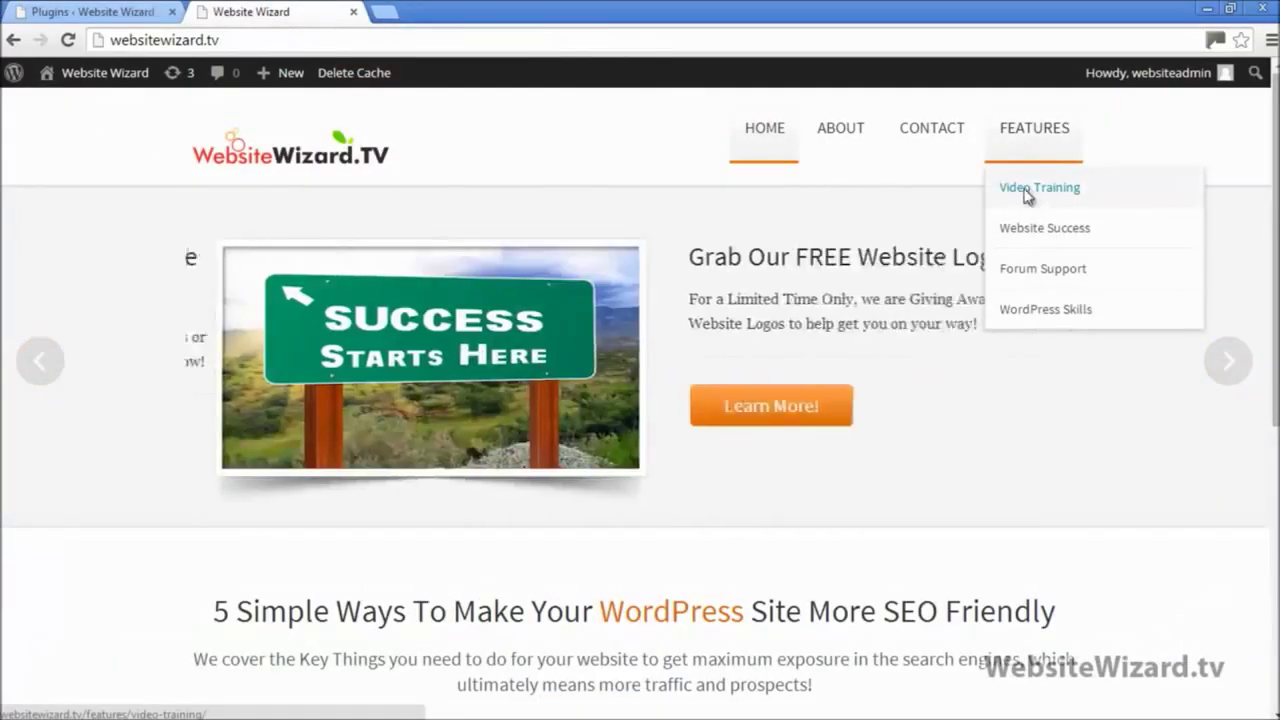
{"action": "left_click", "coordinate": [1012, 197]}
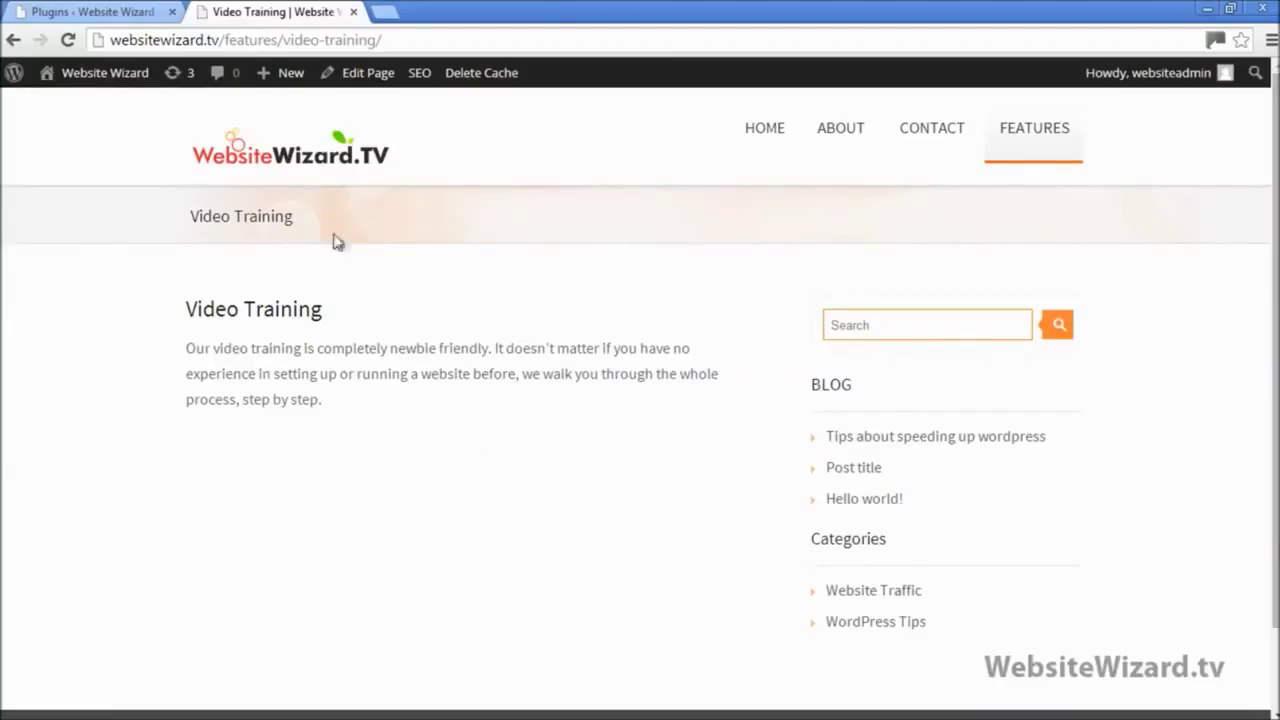
Step: In the admin tab, open Pages > All Pages, with the new SEO Title, Description and Keywords columns
{"action": "left_click", "coordinate": [138, 10]}
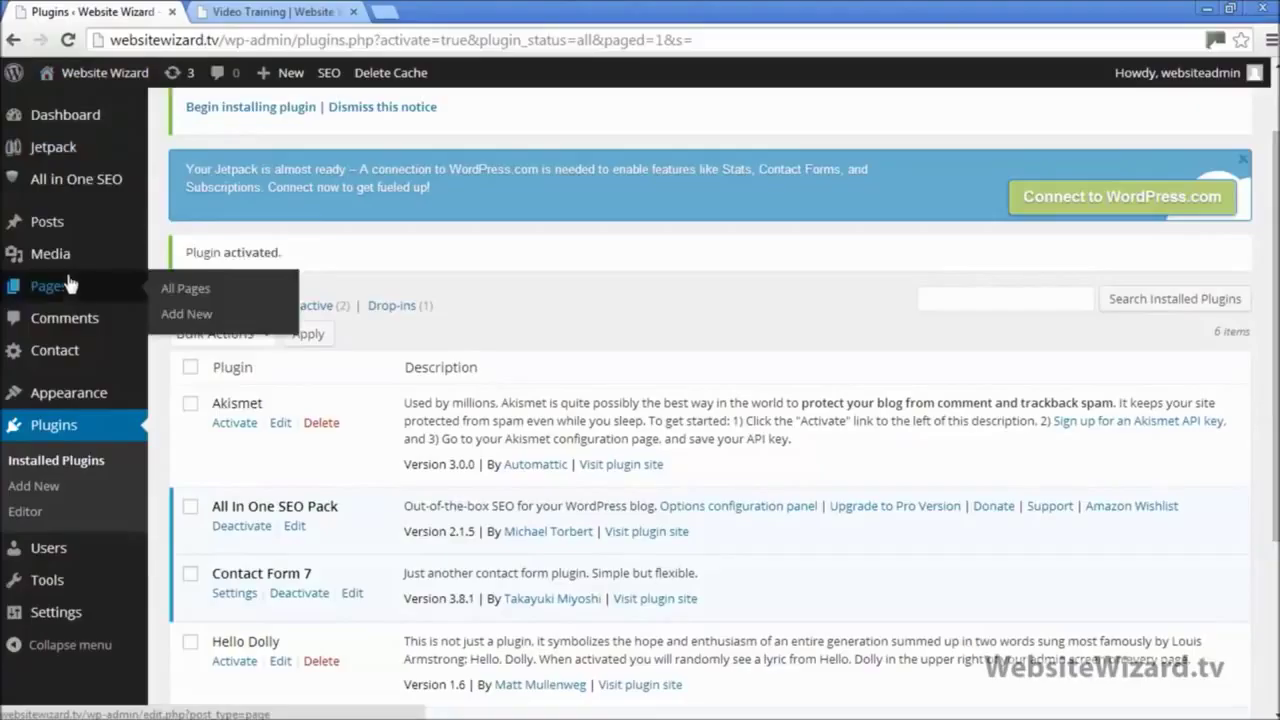
{"action": "mouse_move", "coordinate": [55, 287]}
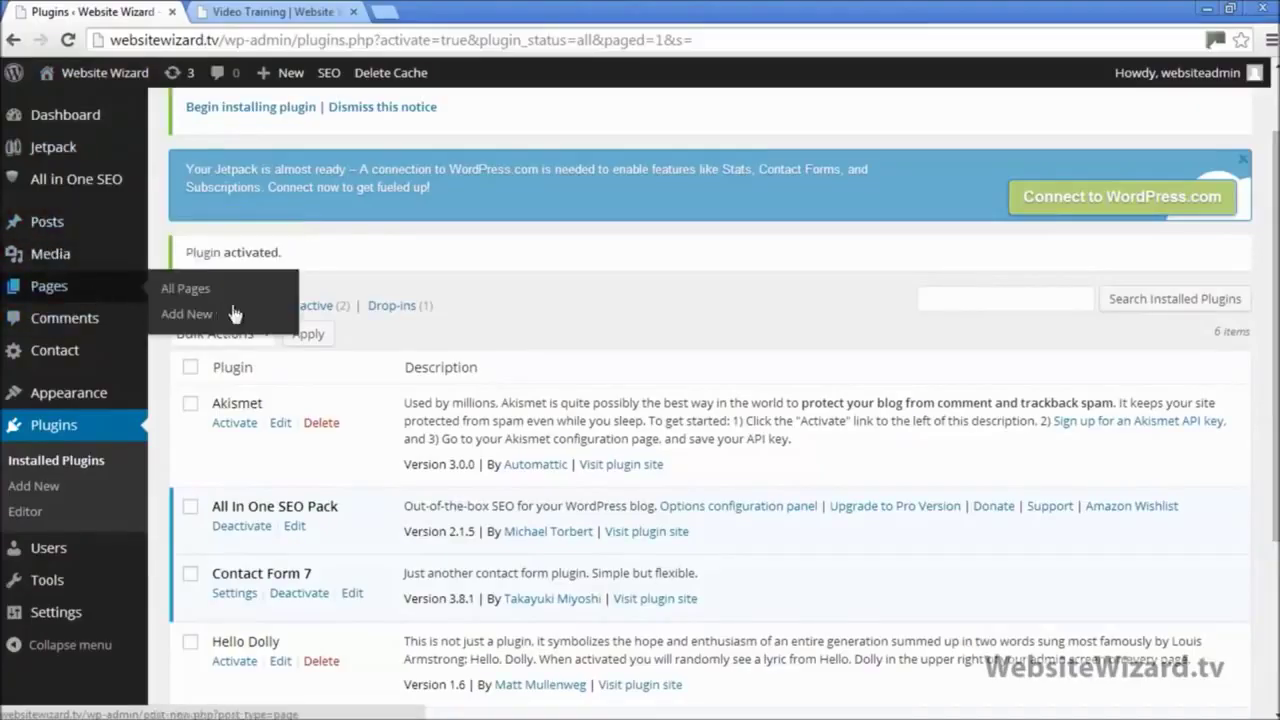
{"action": "left_click", "coordinate": [205, 290]}
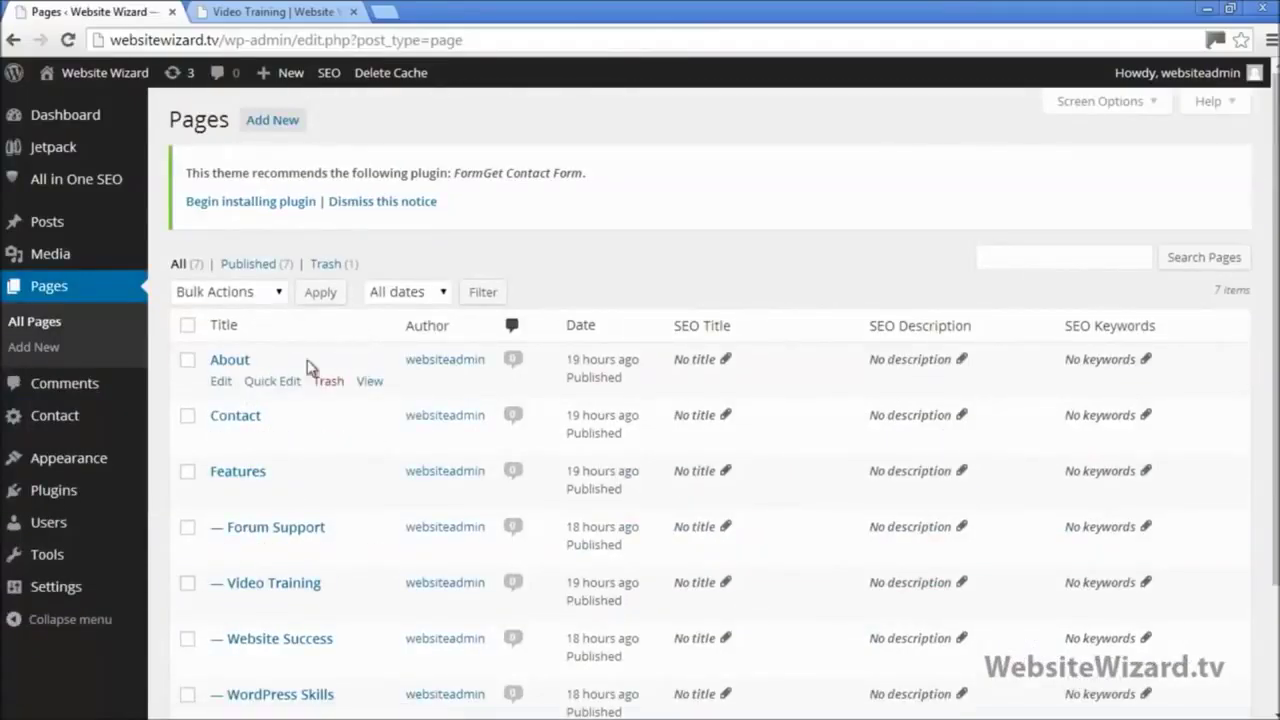
{"action": "left_click", "coordinate": [310, 12]}
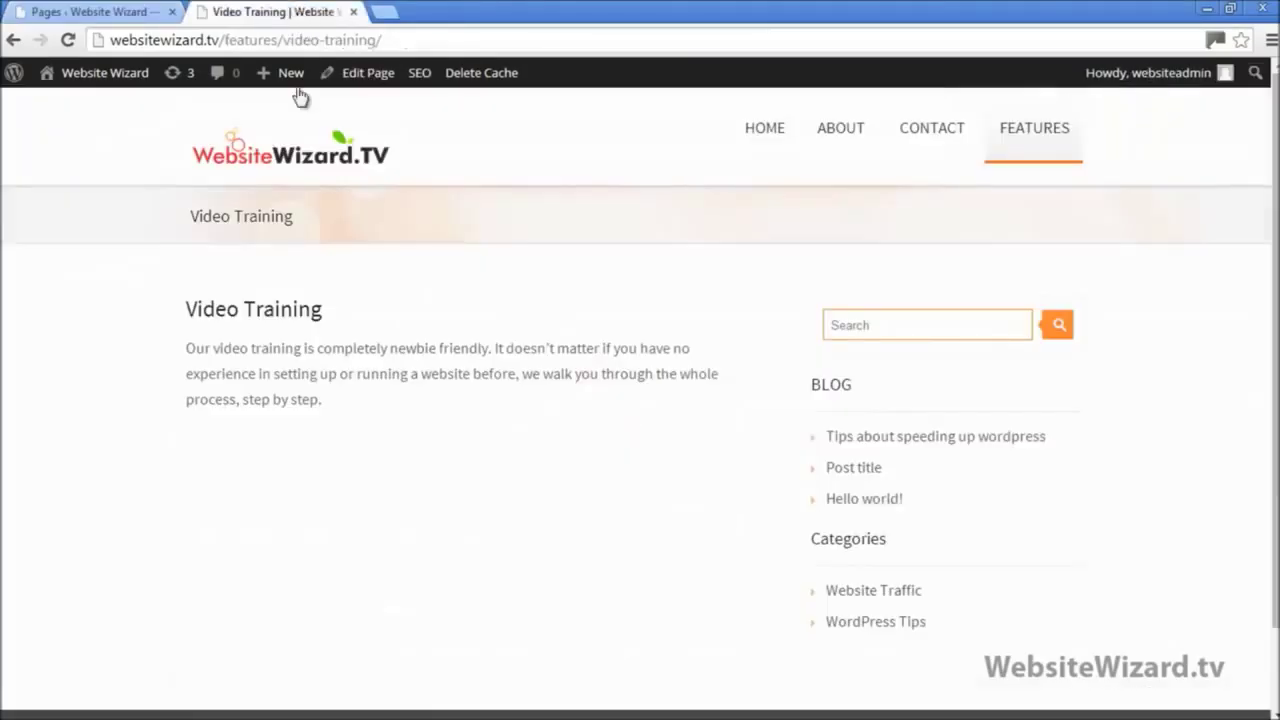
{"action": "left_click", "coordinate": [80, 8]}
{"action": "scroll", "coordinate": [285, 335], "scroll_direction": "down", "scroll_amount": 1}
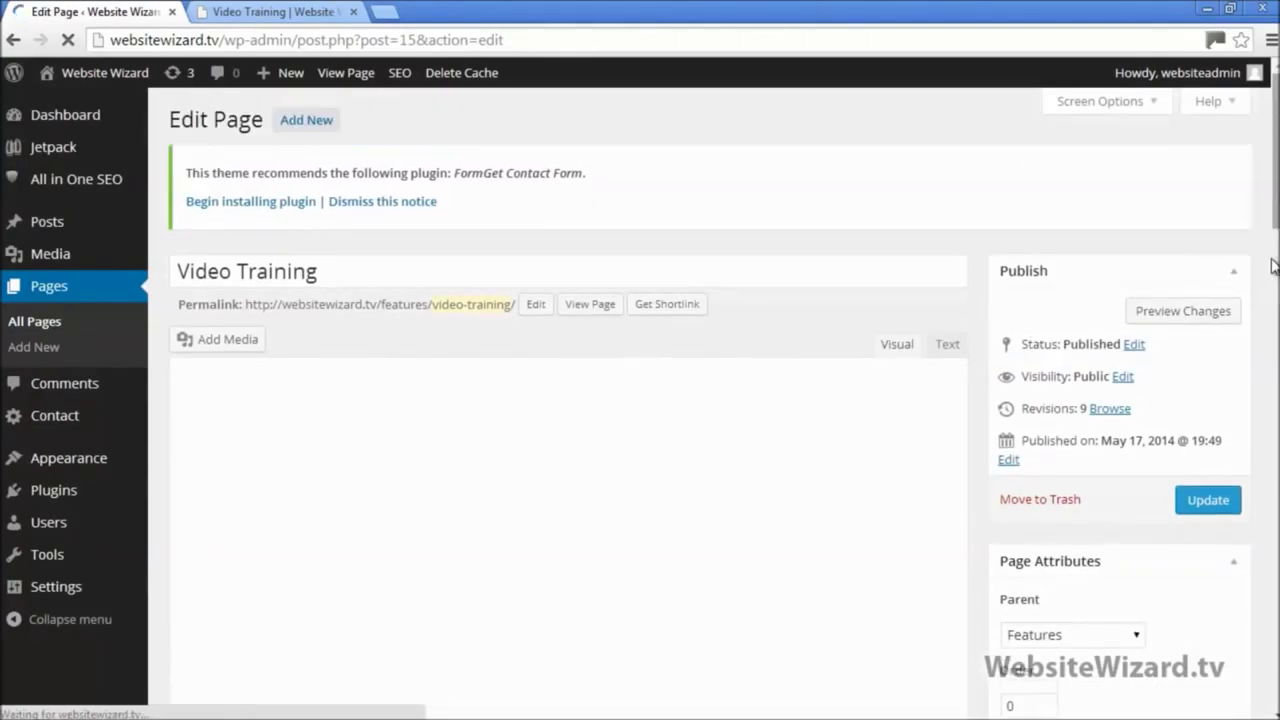
{"action": "scroll", "coordinate": [868, 273], "scroll_direction": "down", "scroll_amount": 10}
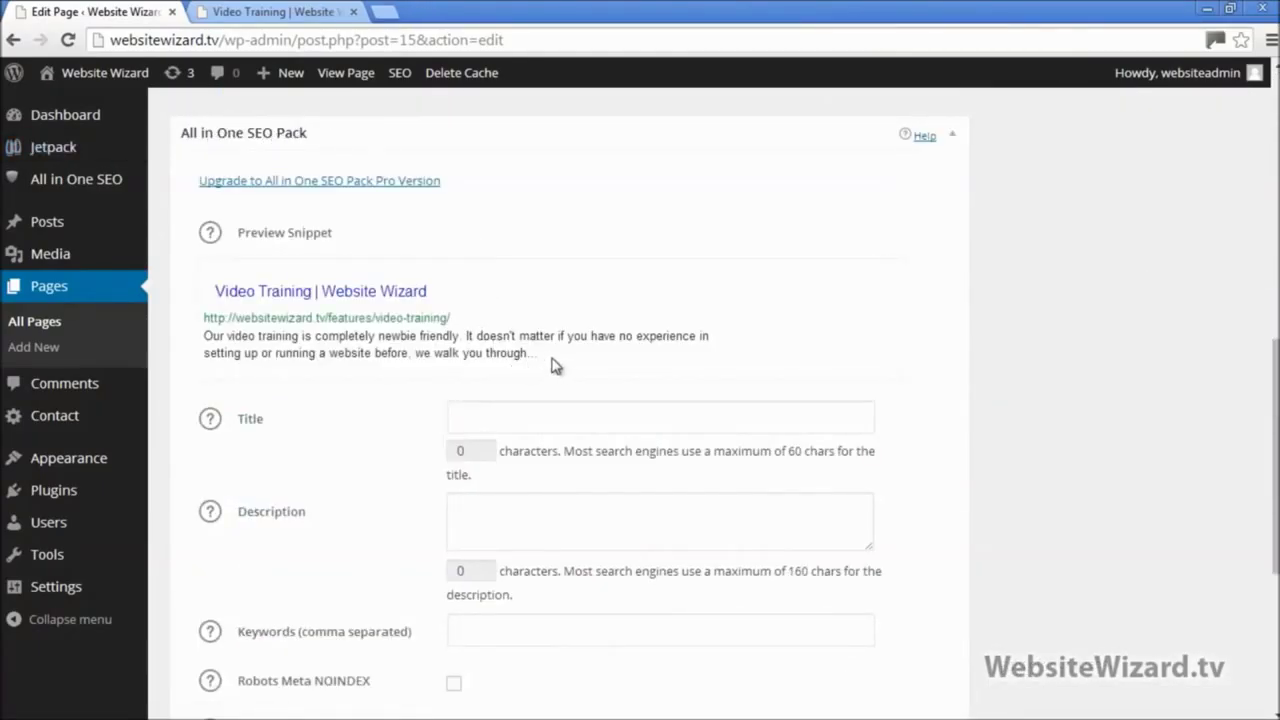
{"action": "left_click_drag", "start_coordinate": [554, 363], "coordinate": [209, 287]}
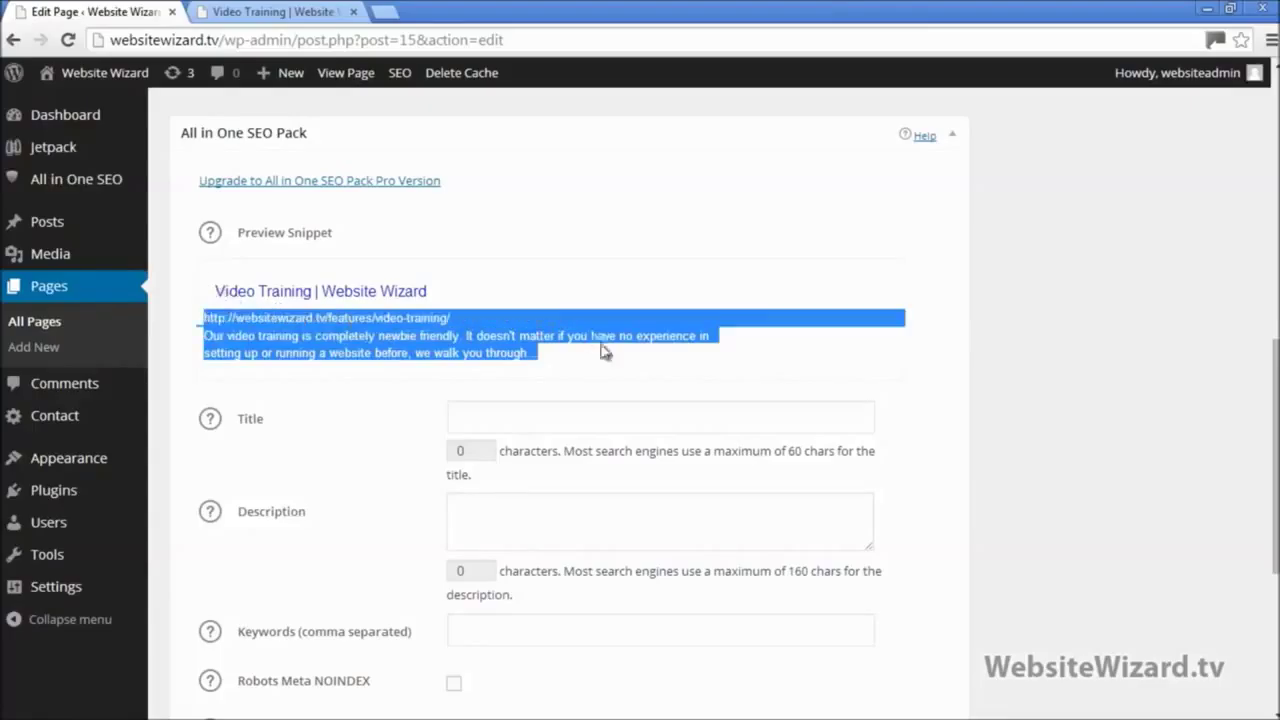
{"action": "left_click", "coordinate": [628, 366]}
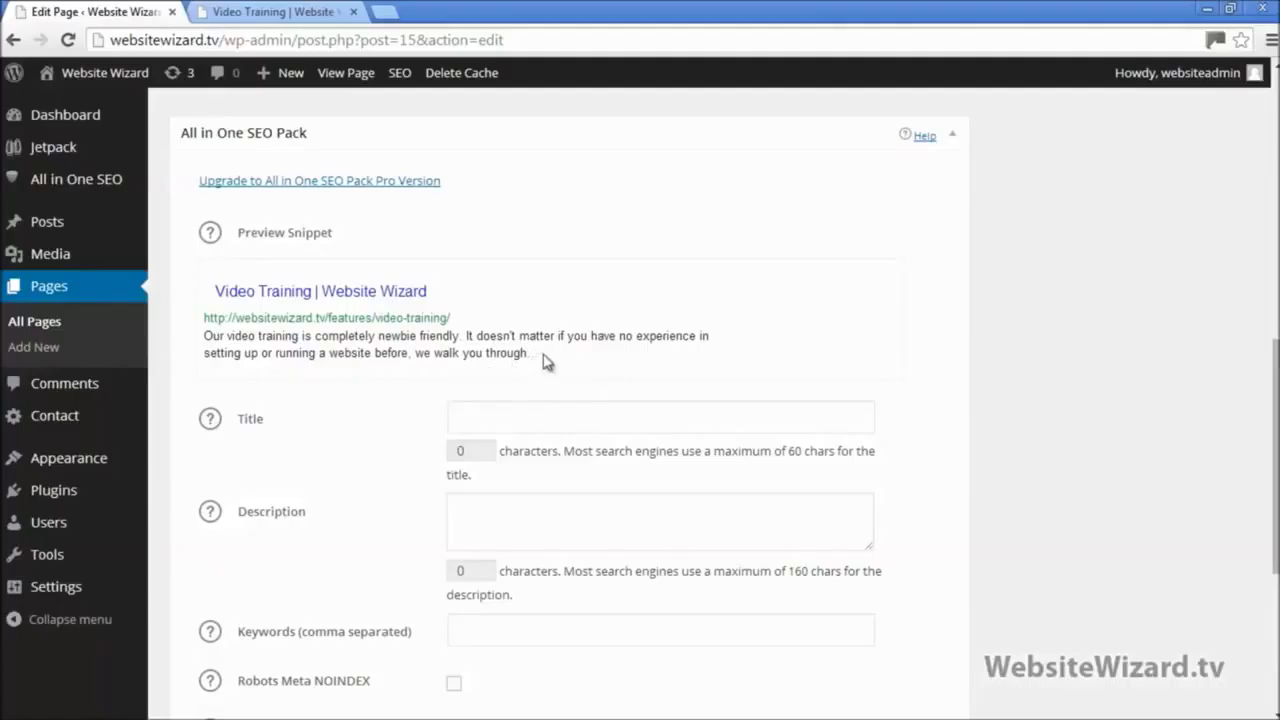
{"action": "left_click_drag", "start_coordinate": [543, 360], "coordinate": [204, 336]}
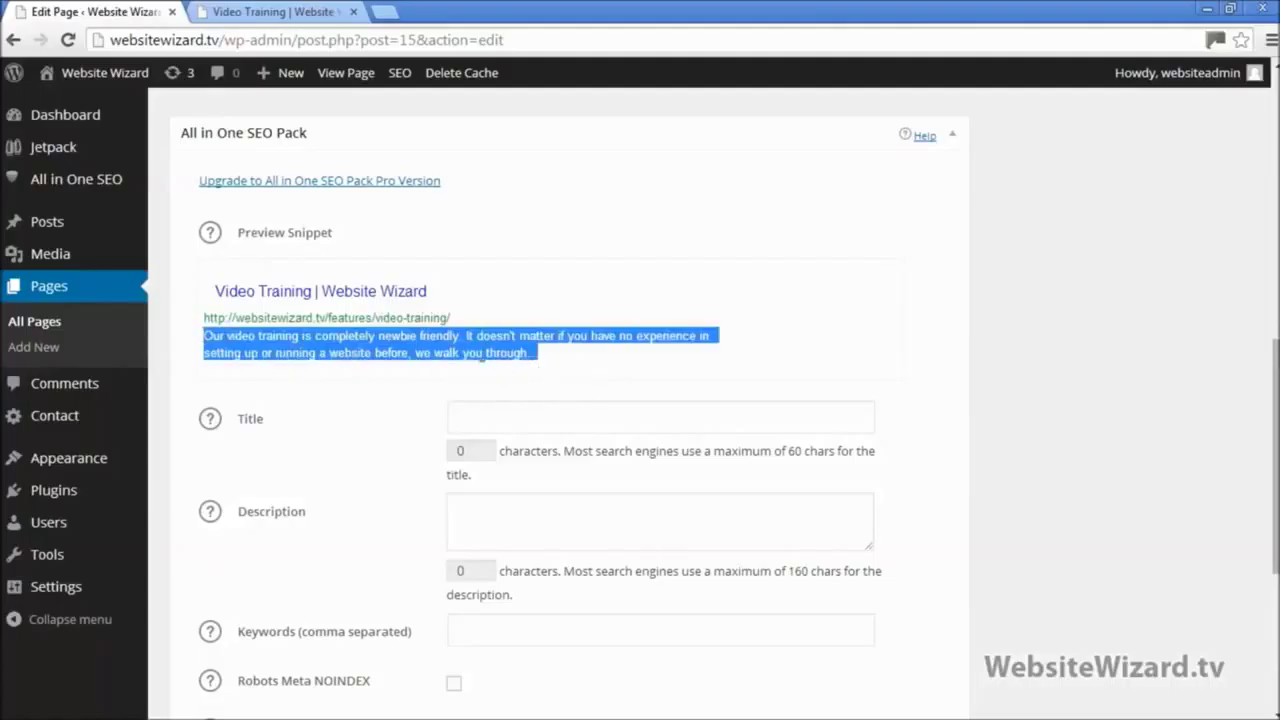
{"action": "left_click", "coordinate": [534, 352]}
{"action": "left_click_drag", "start_coordinate": [582, 373], "coordinate": [280, 334]}
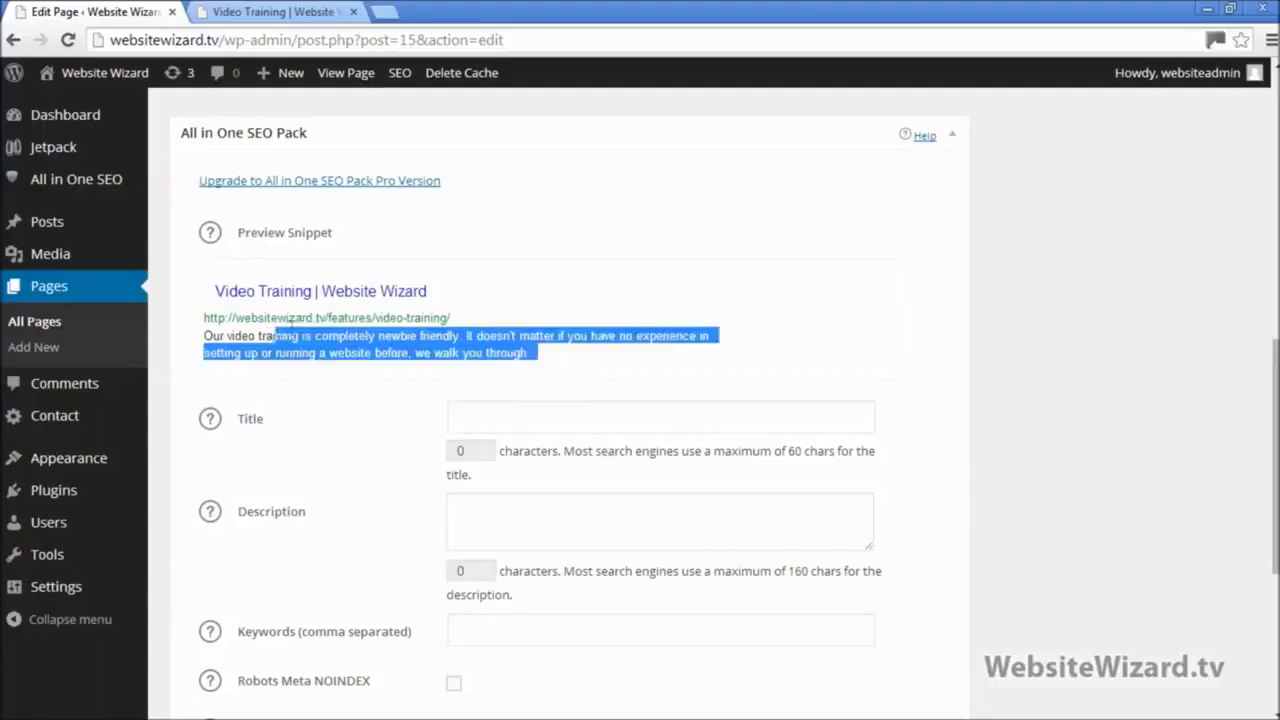
{"action": "left_click", "coordinate": [599, 348]}
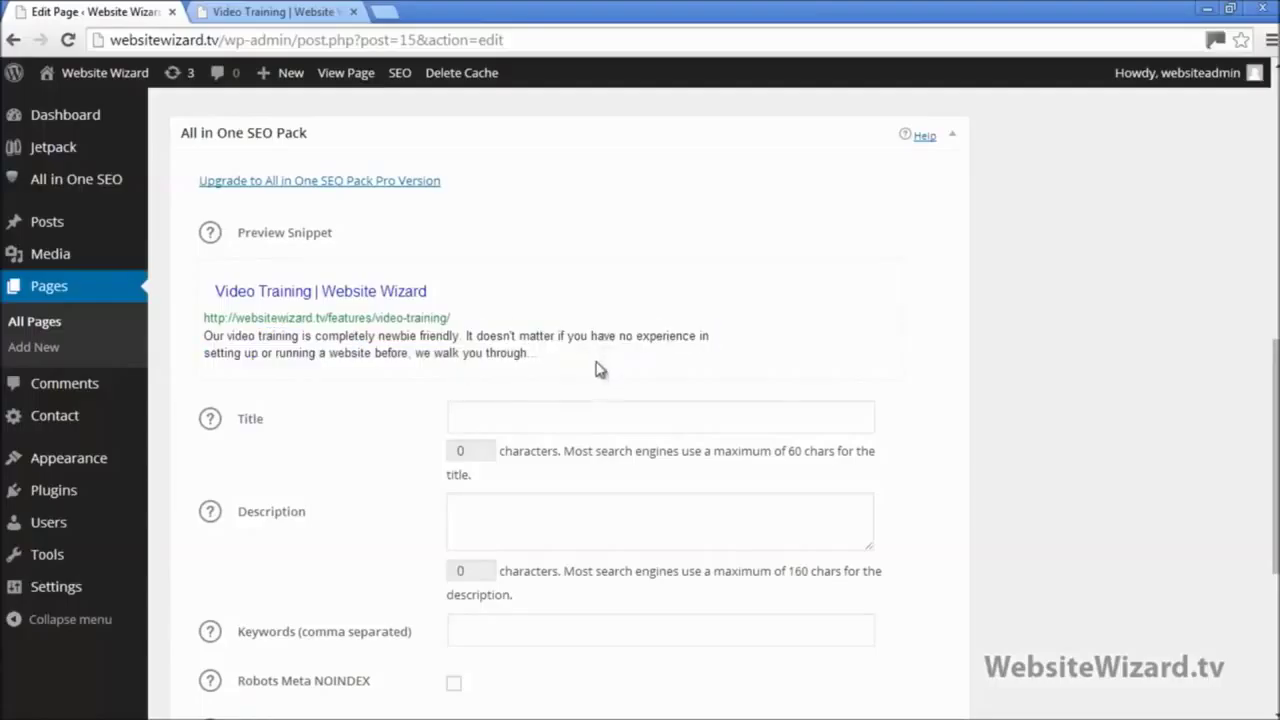
{"action": "left_click", "coordinate": [554, 419]}
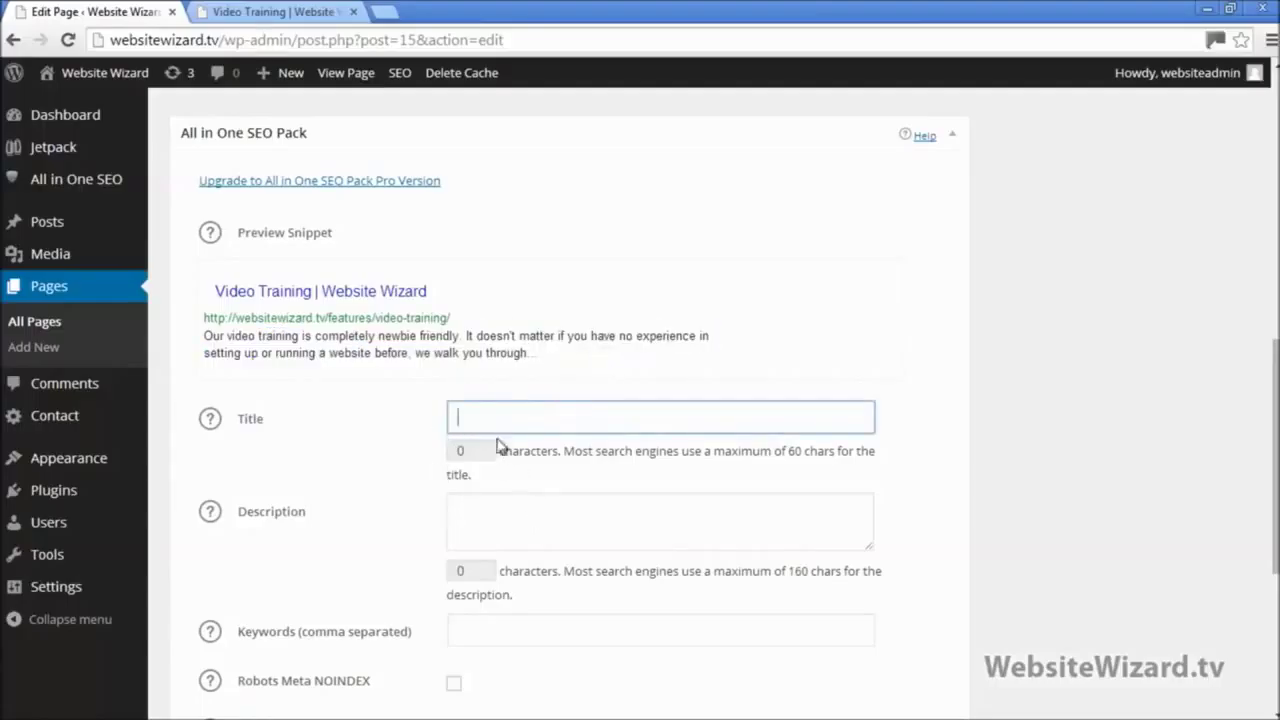
{"action": "left_click", "coordinate": [917, 426]}
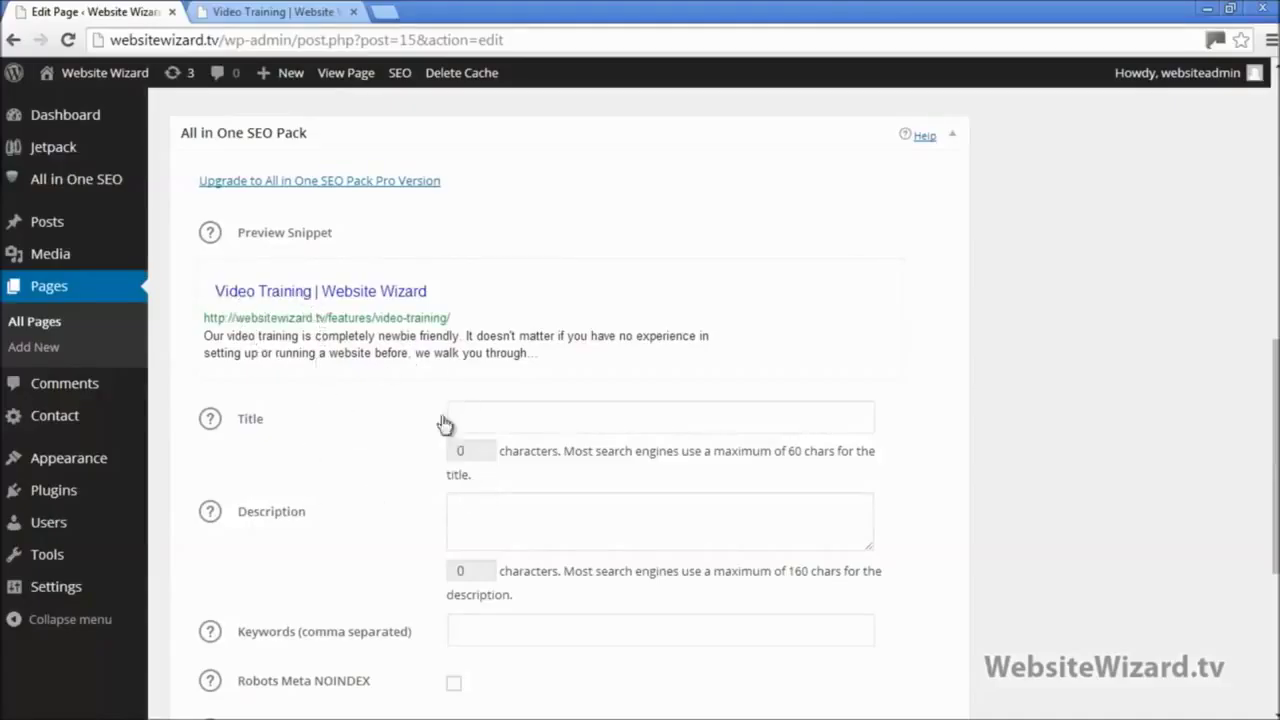
{"action": "left_click", "coordinate": [509, 423]}
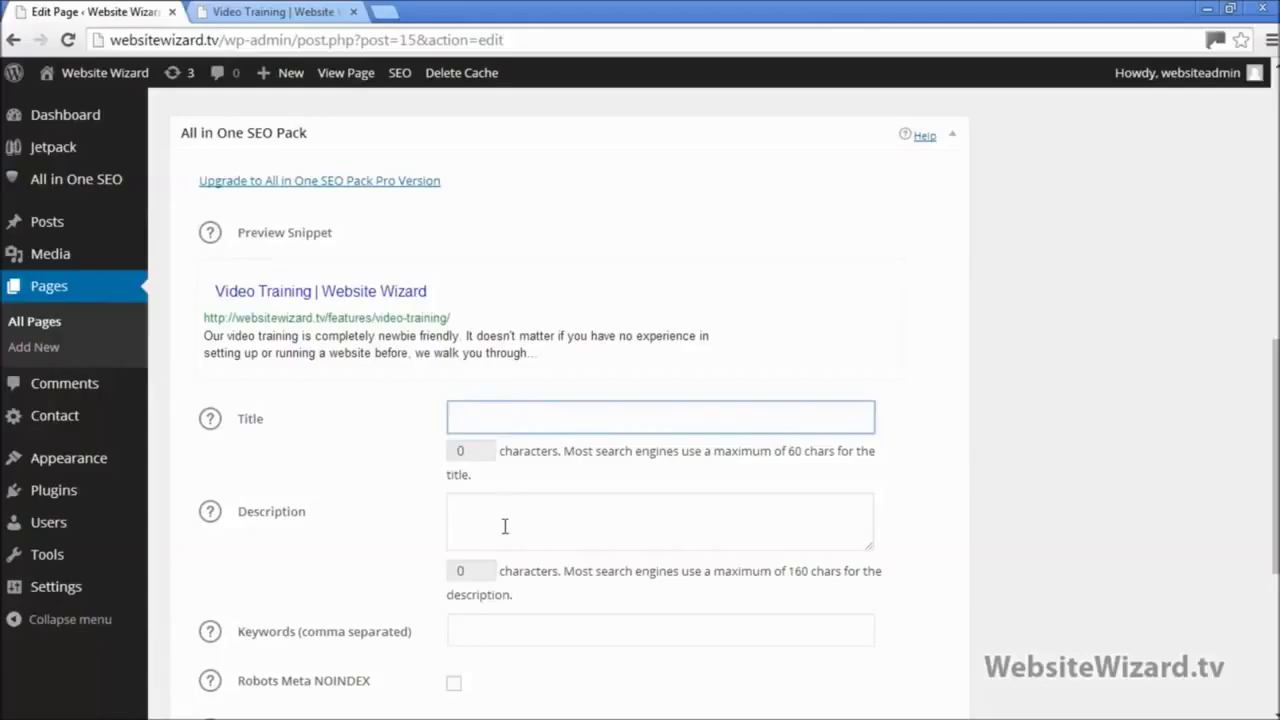
{"action": "left_click", "coordinate": [505, 526]}
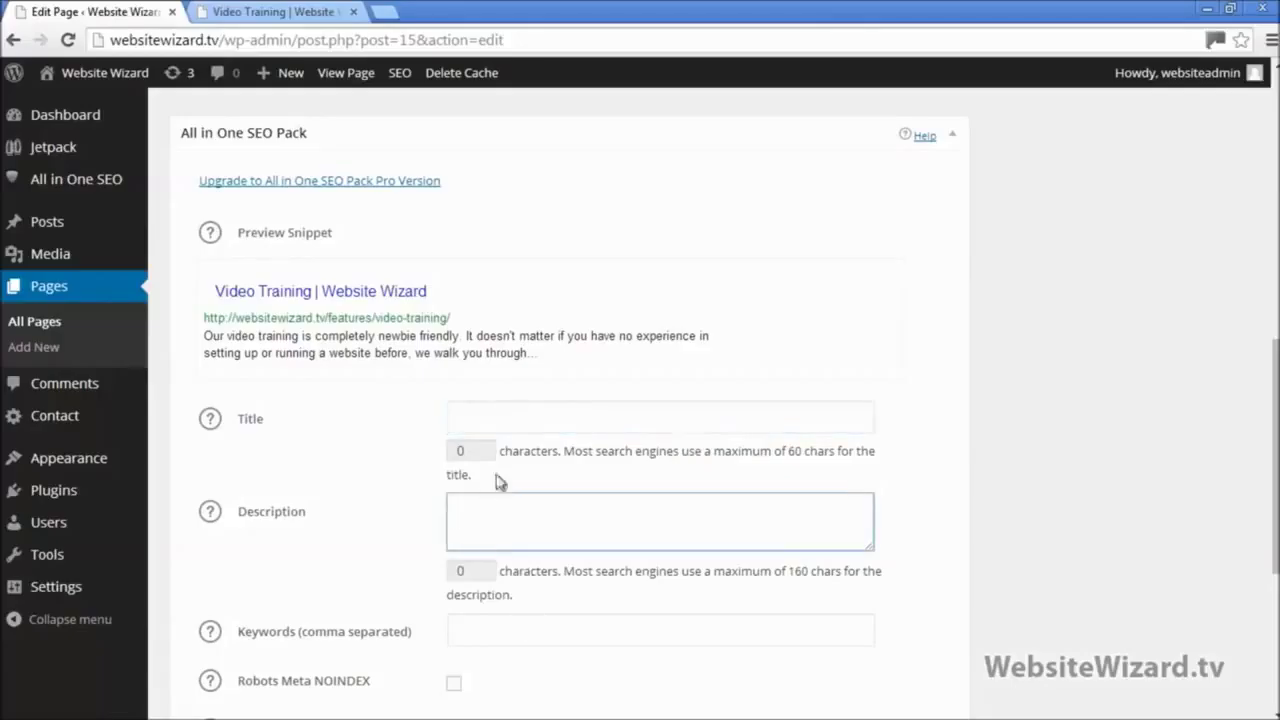
{"action": "left_click", "coordinate": [493, 425]}
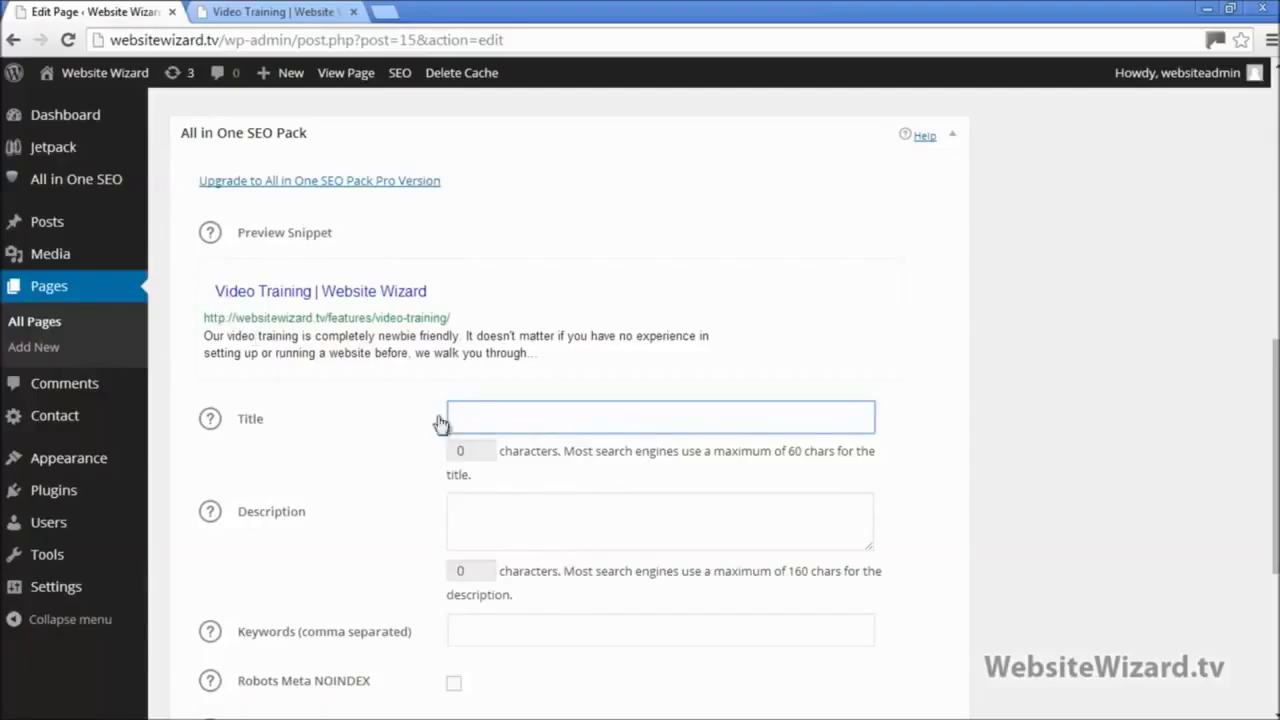
{"action": "left_click", "coordinate": [493, 505]}
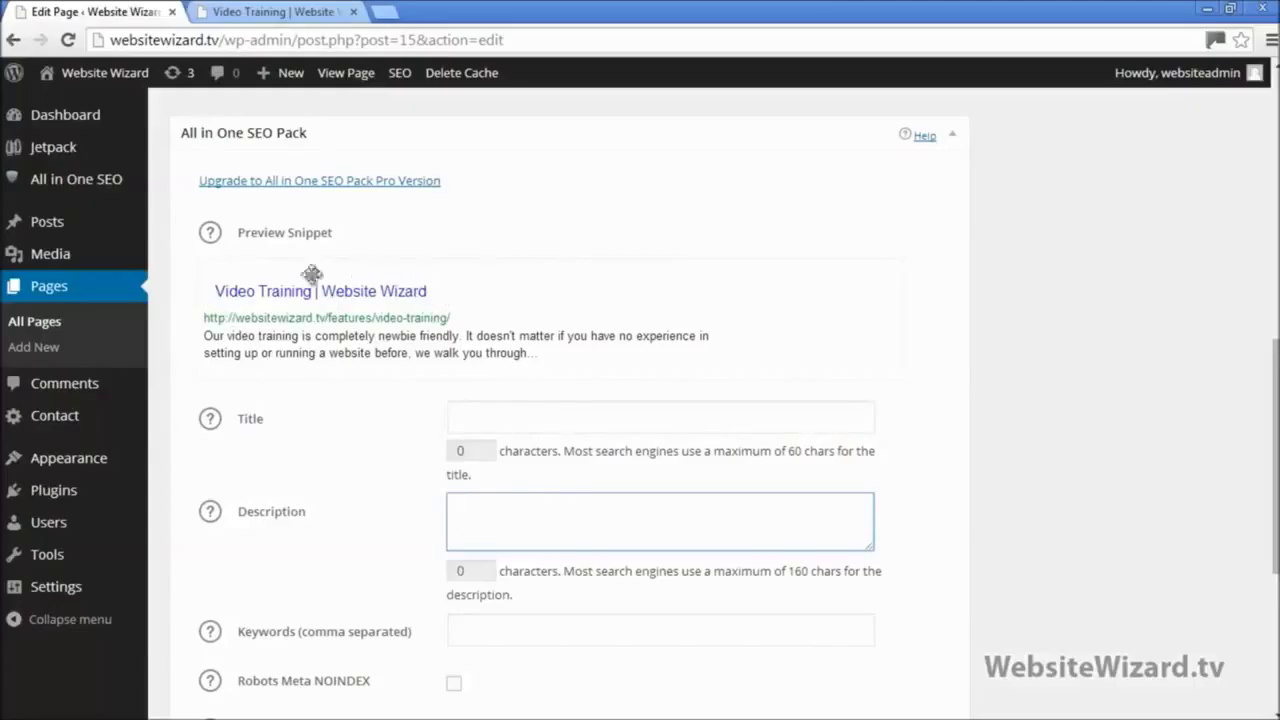
Step: Enter SEO title 'Video Training - Website Wiza' and description 'Get the best video training over on our website'
{"action": "left_click", "coordinate": [468, 420]}
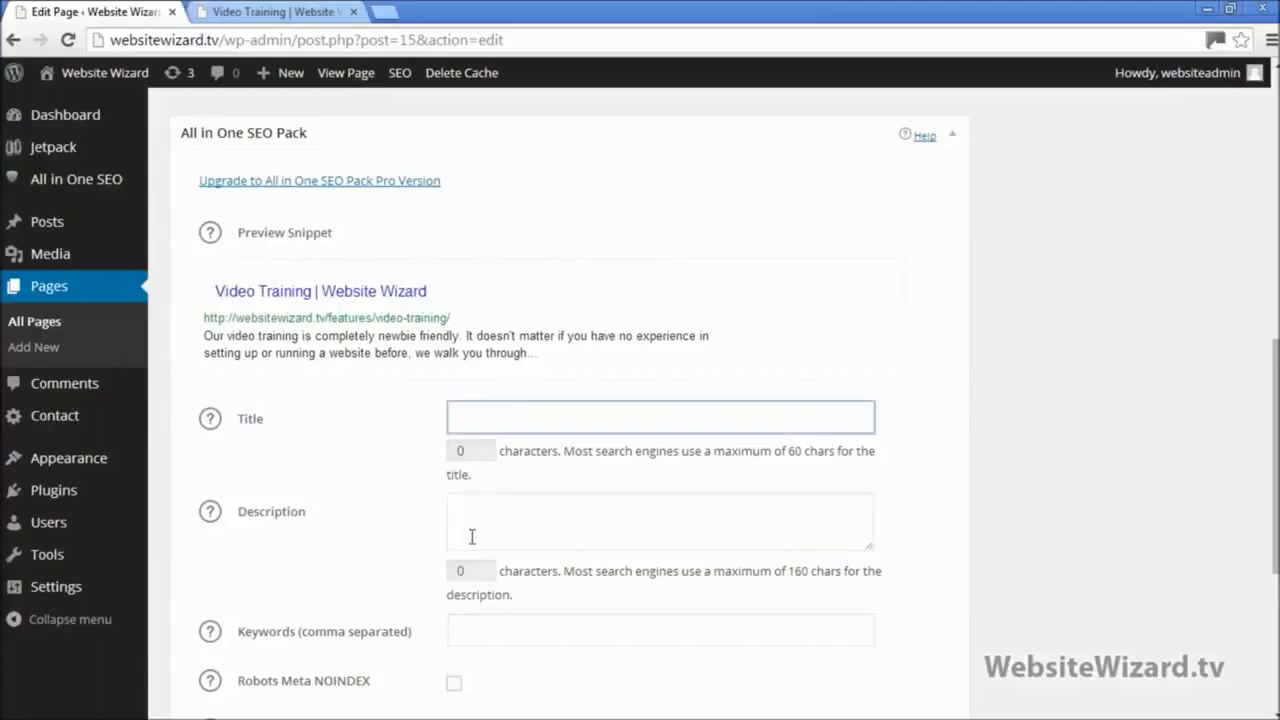
{"action": "left_click", "coordinate": [472, 537]}
{"action": "key", "text": "shift+Tab"}
{"action": "left_click", "coordinate": [523, 534]}
{"action": "scroll", "coordinate": [550, 528], "scroll_direction": "down", "scroll_amount": 2}
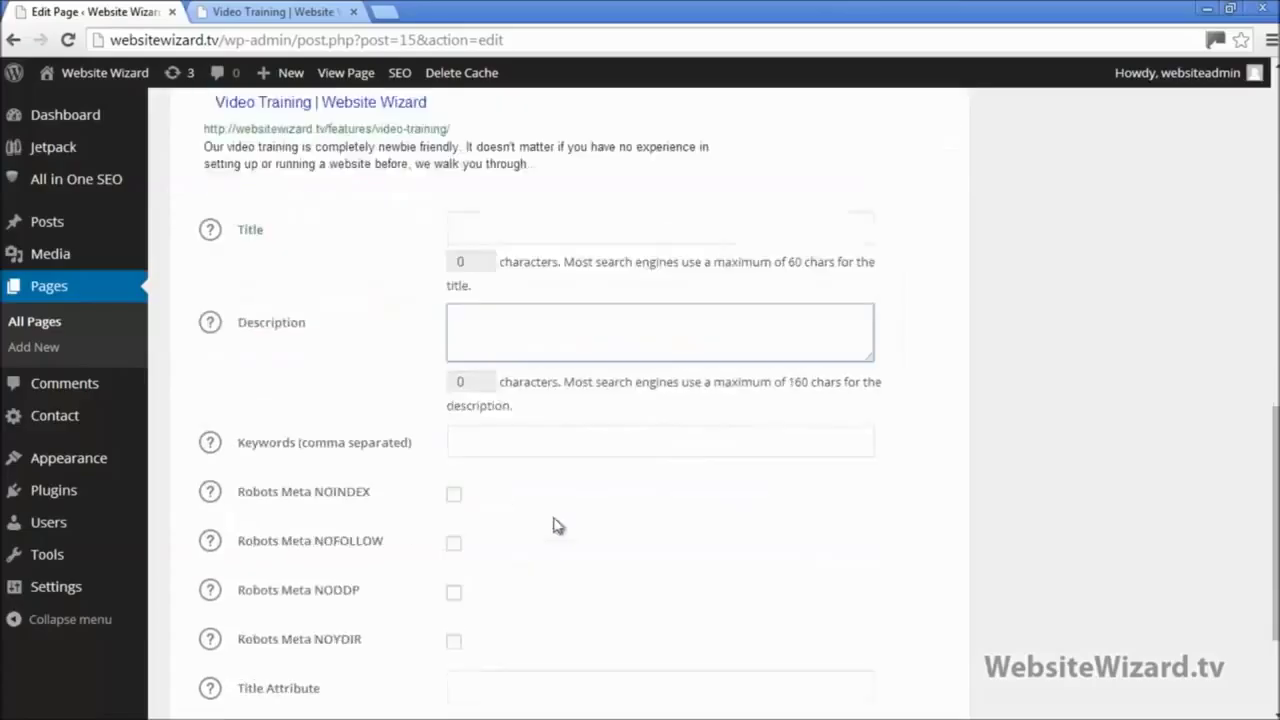
{"action": "scroll", "coordinate": [558, 526], "scroll_direction": "up", "scroll_amount": 2}
{"action": "key", "text": "shift+Tab"}
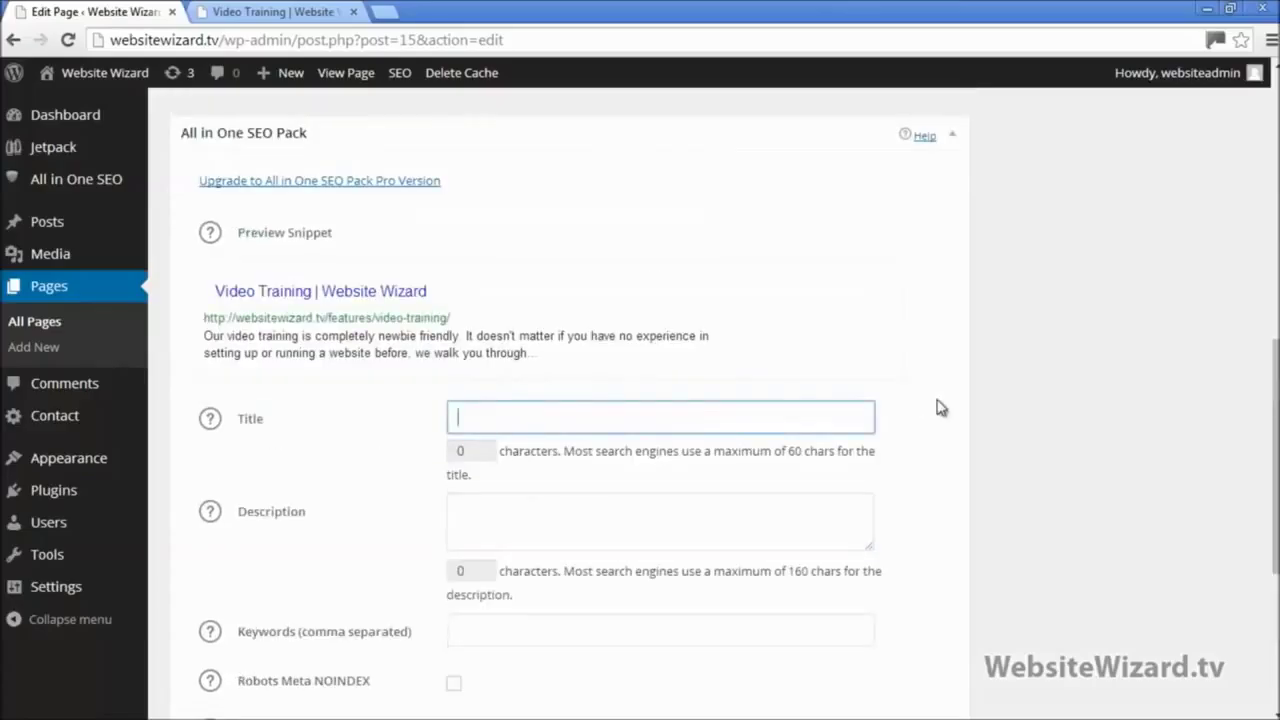
{"action": "type", "text": "Videom"}
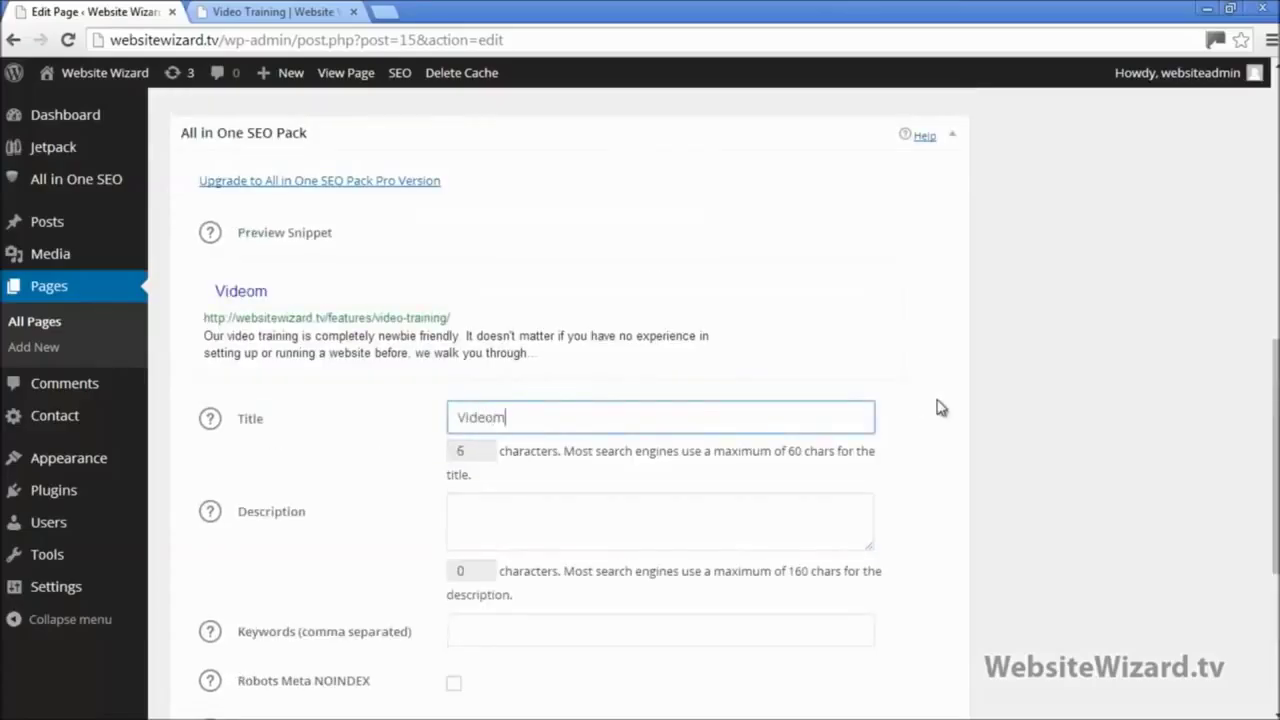
{"action": "key", "text": "BackSpace"}
{"action": "type", "text": "Training"}
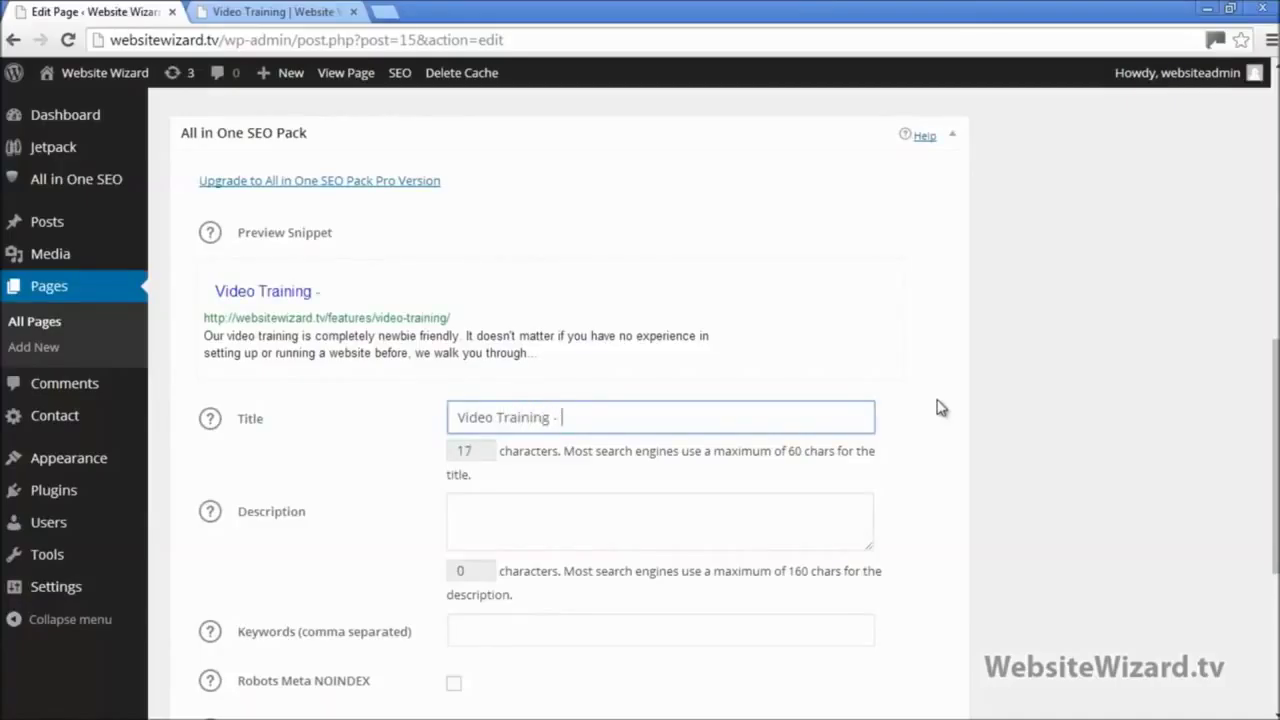
{"action": "type", "text": " - Website"}
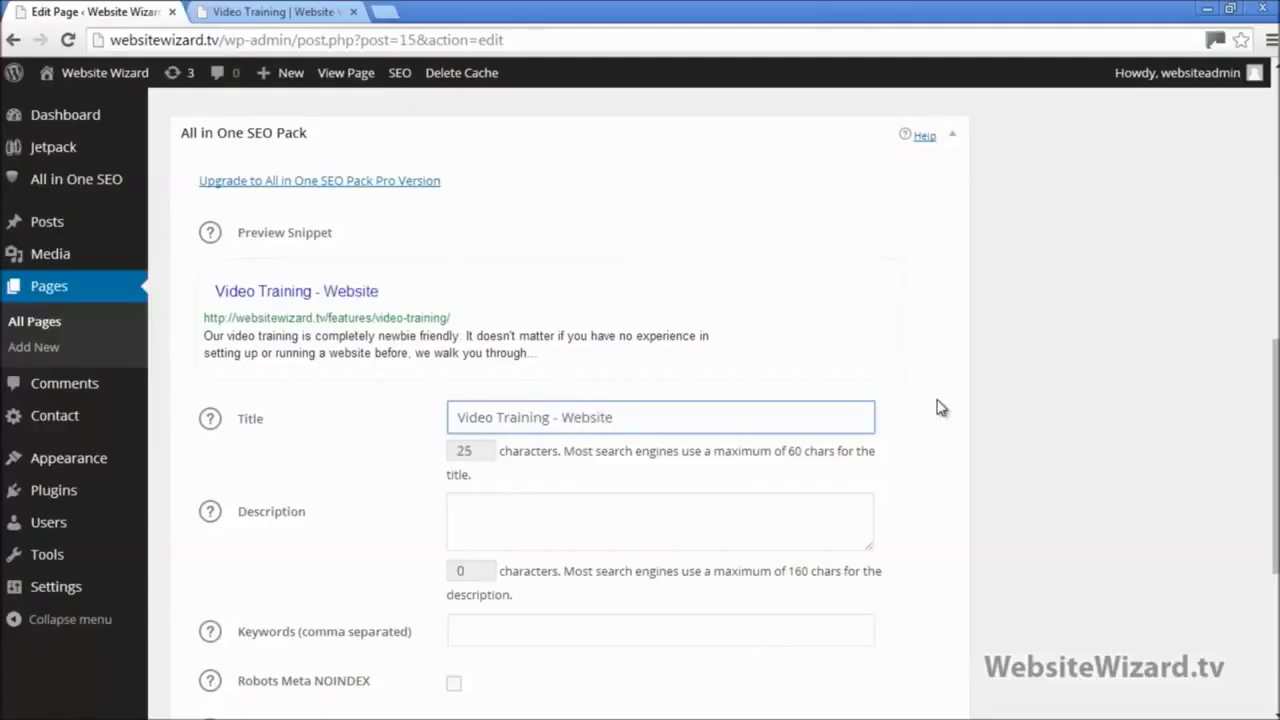
{"action": "type", "text": " Wizard"}
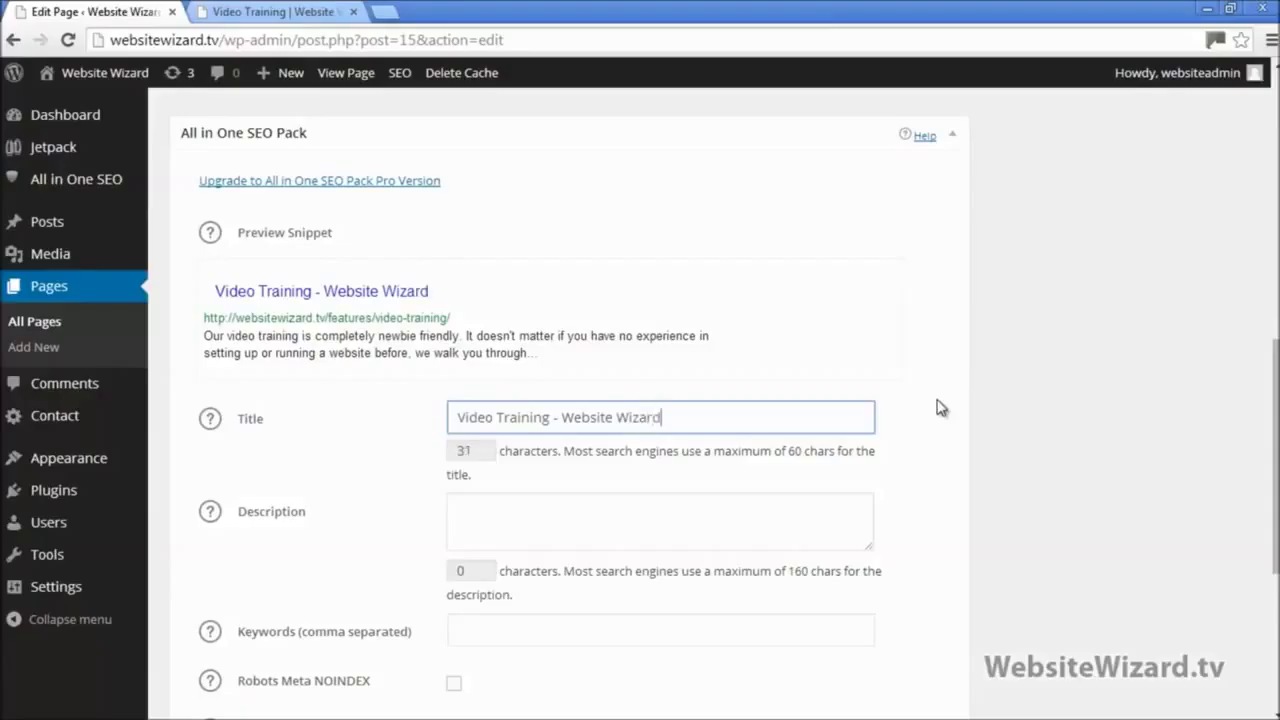
{"action": "left_click", "coordinate": [684, 522]}
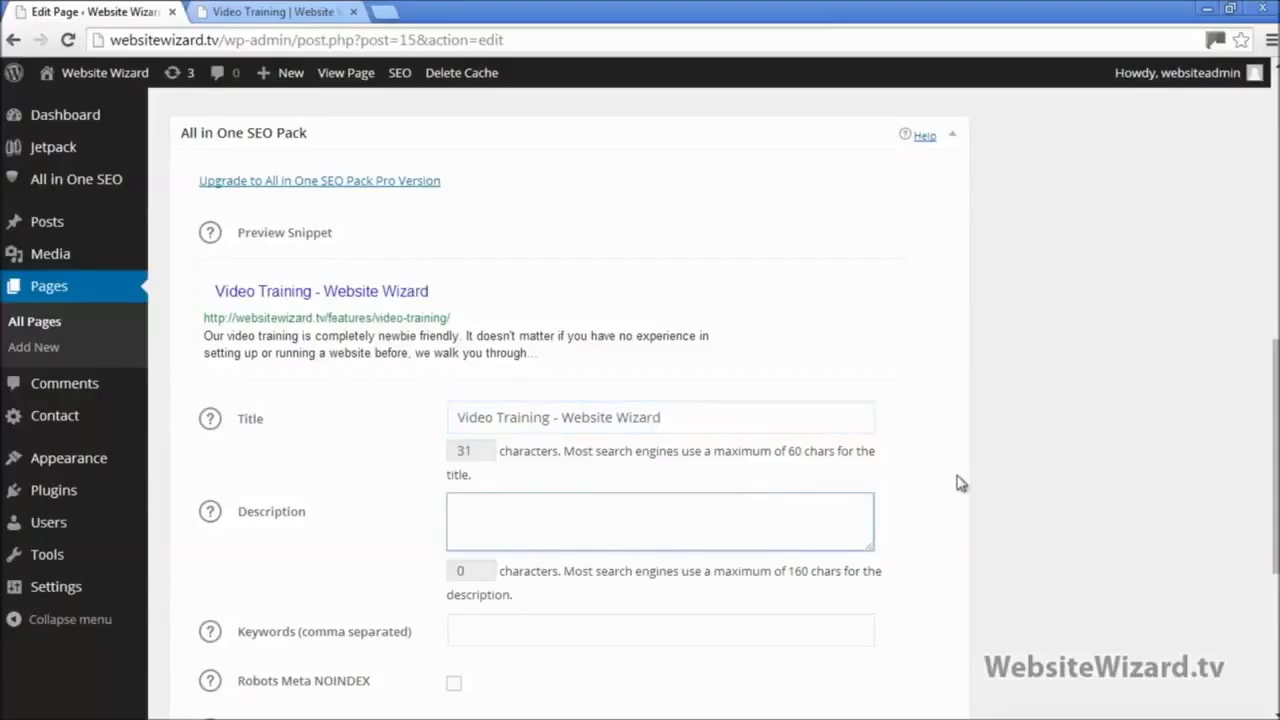
{"action": "type", "text": "Get the be"}
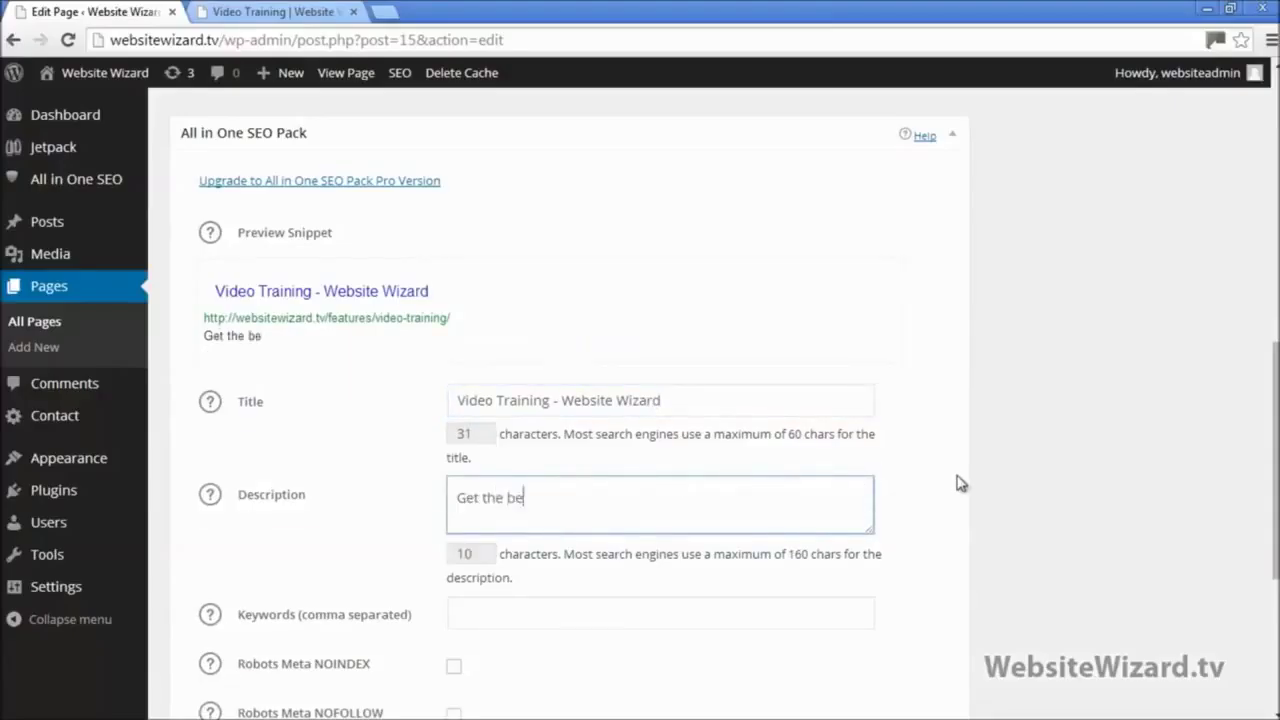
{"action": "type", "text": "st video tr"}
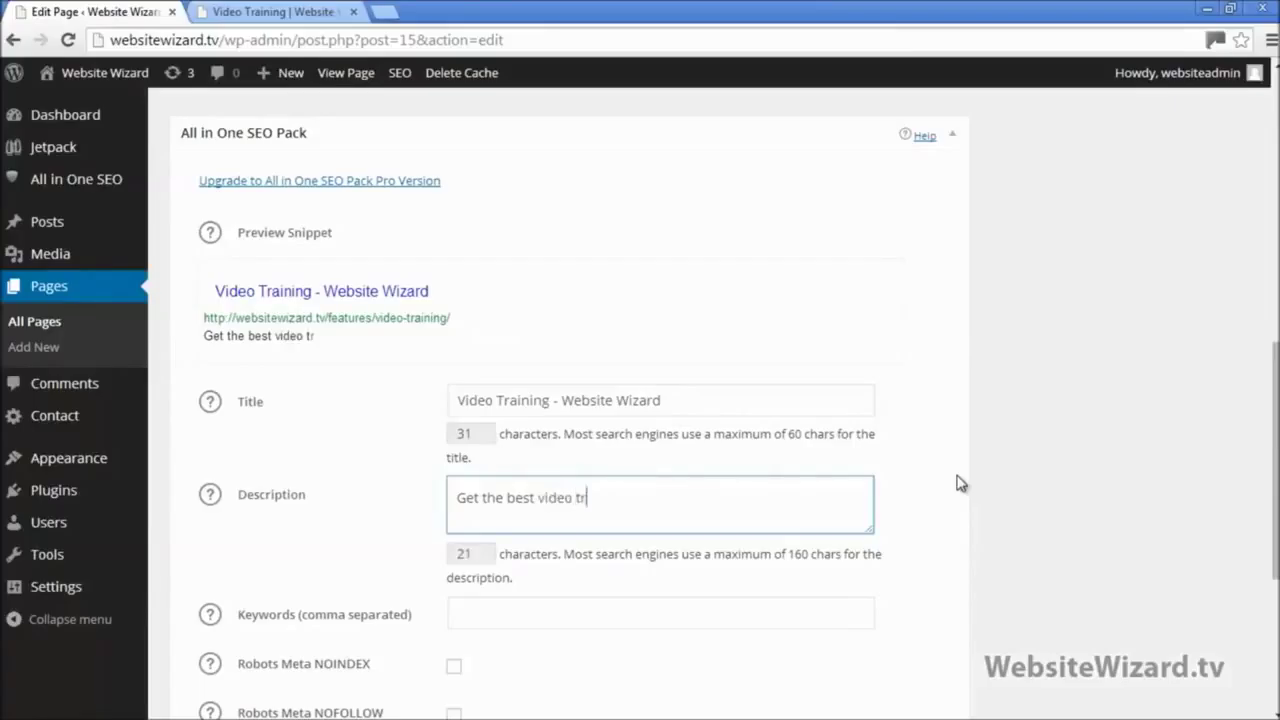
{"action": "type", "text": "aining over o"}
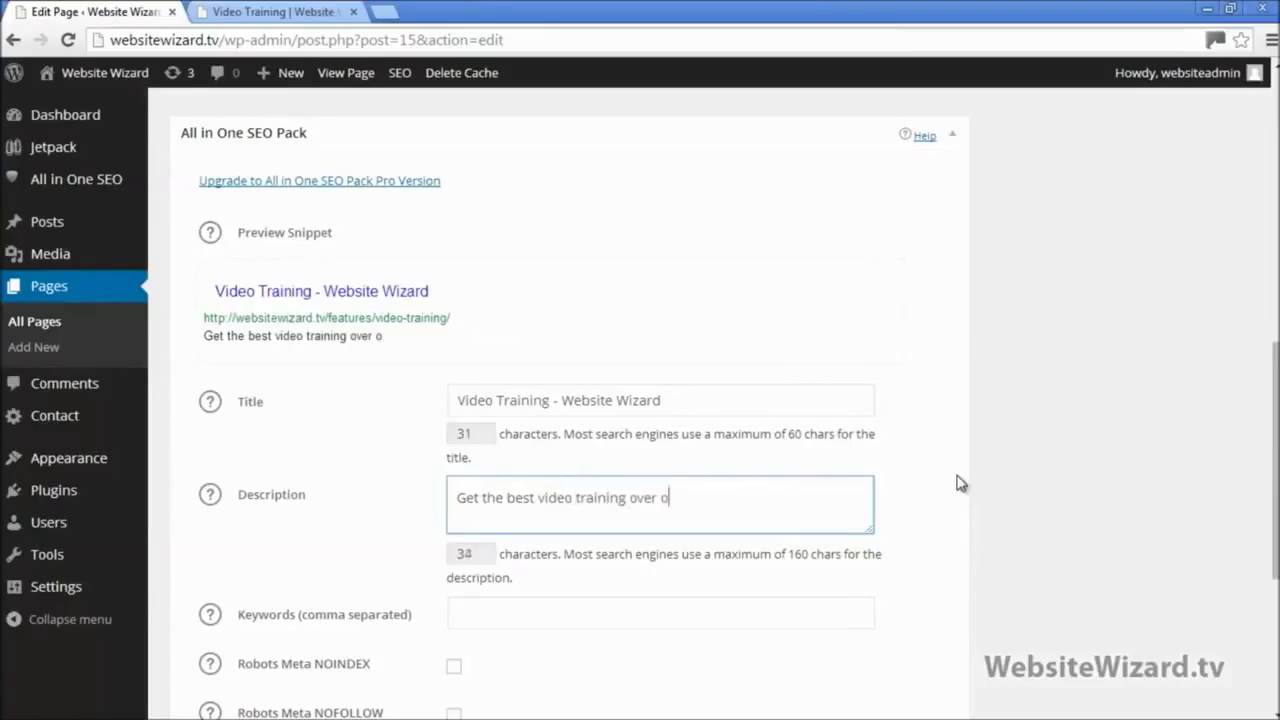
{"action": "type", "text": "n our website."}
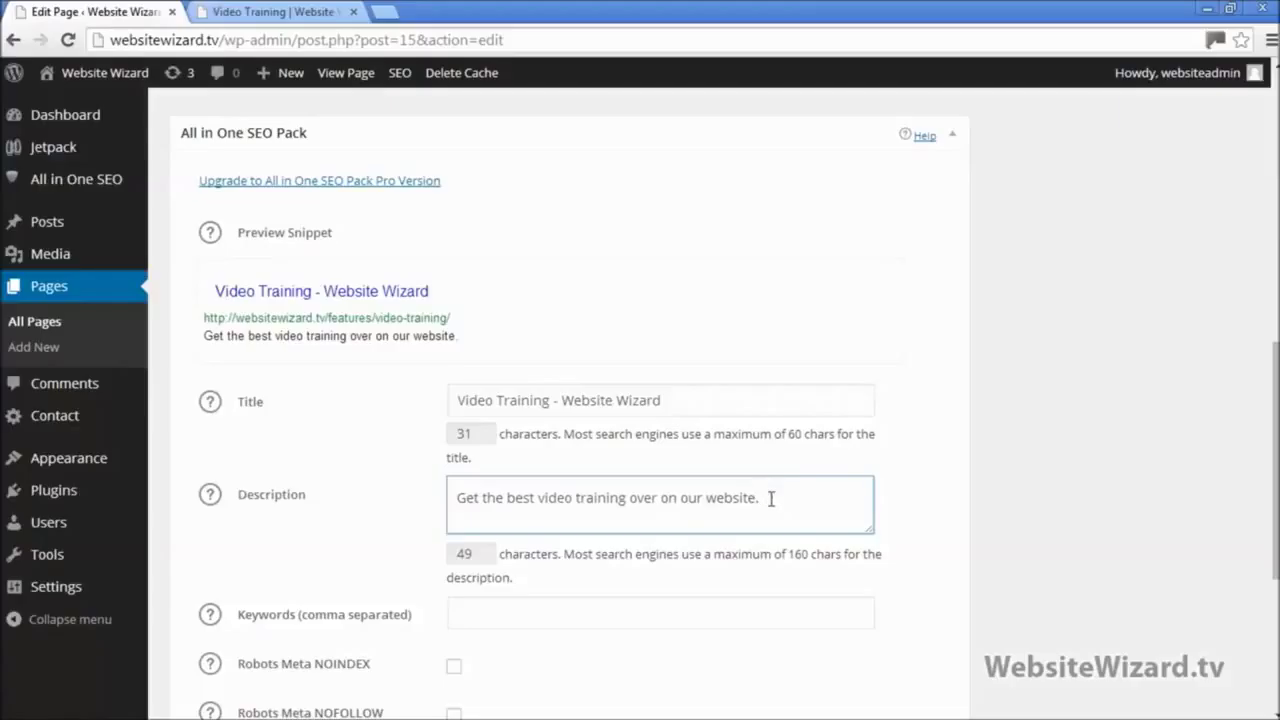
Step: Append '- 123456' to the title, paste 'Video Training' as the keyword, and update the page
{"action": "left_click", "coordinate": [703, 401]}
{"action": "type", "text": "- 1"}
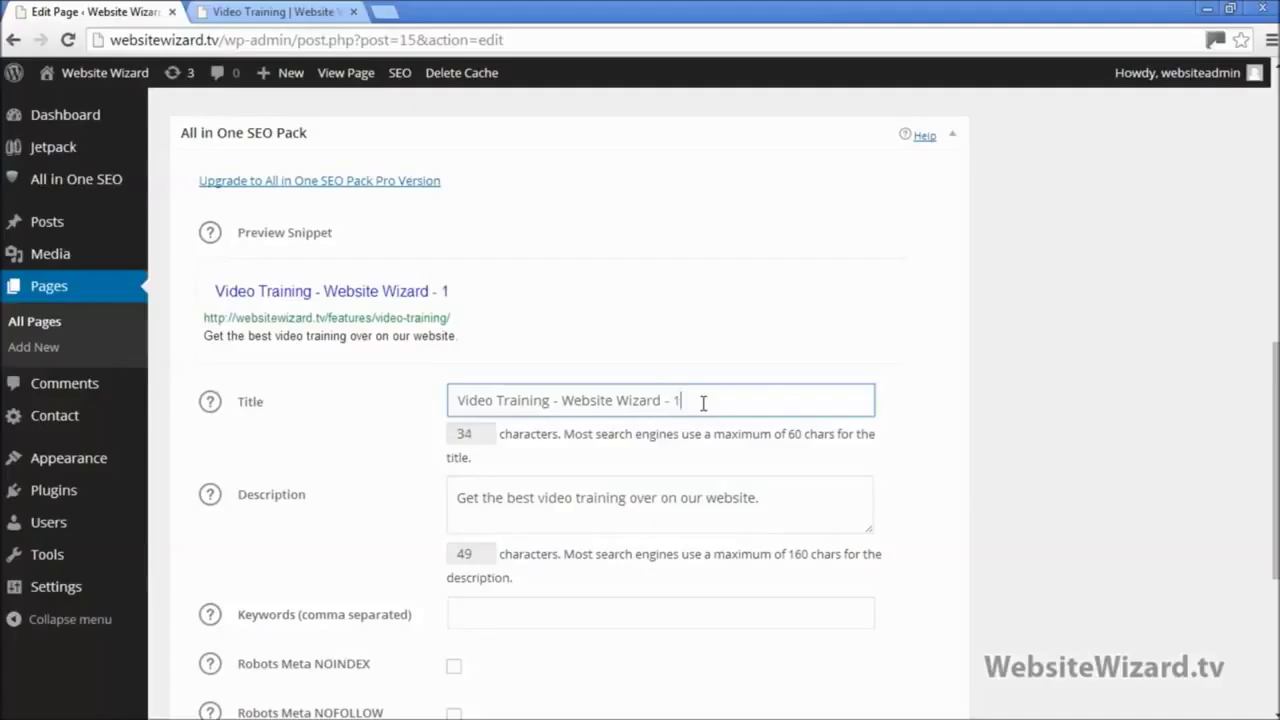
{"action": "type", "text": "2345678"}
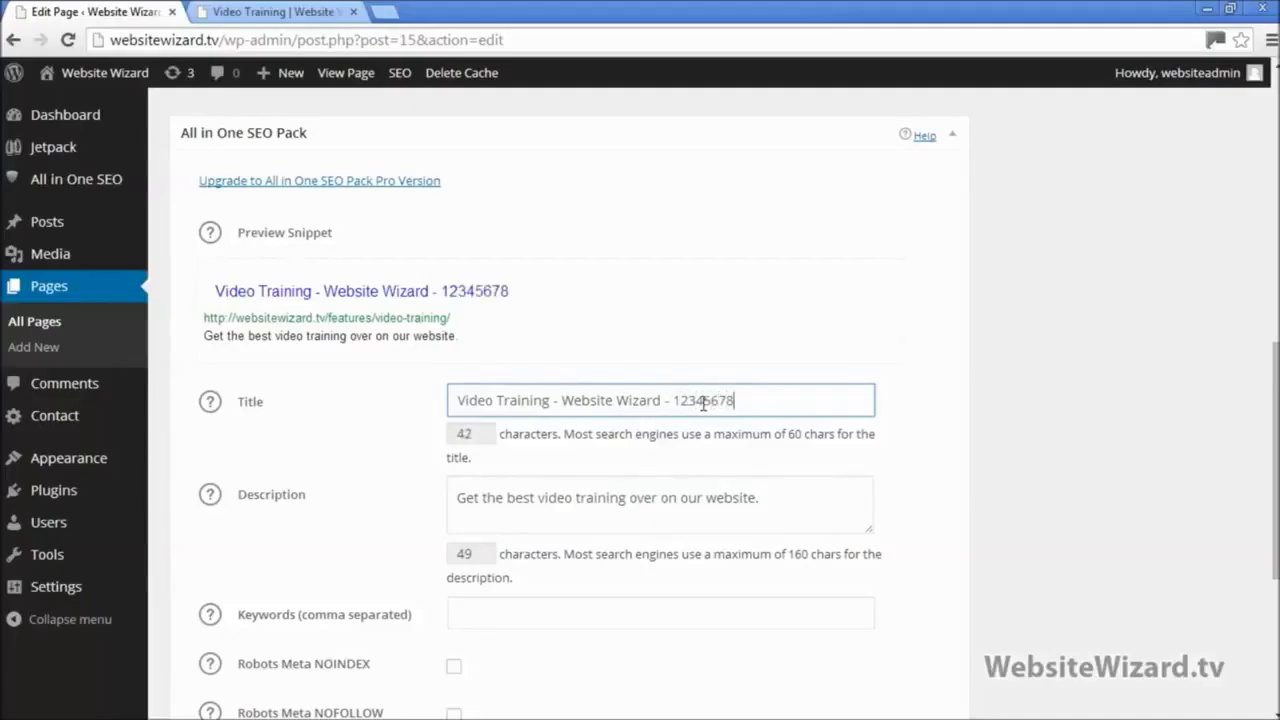
{"action": "scroll", "coordinate": [703, 403], "scroll_direction": "down", "scroll_amount": 1}
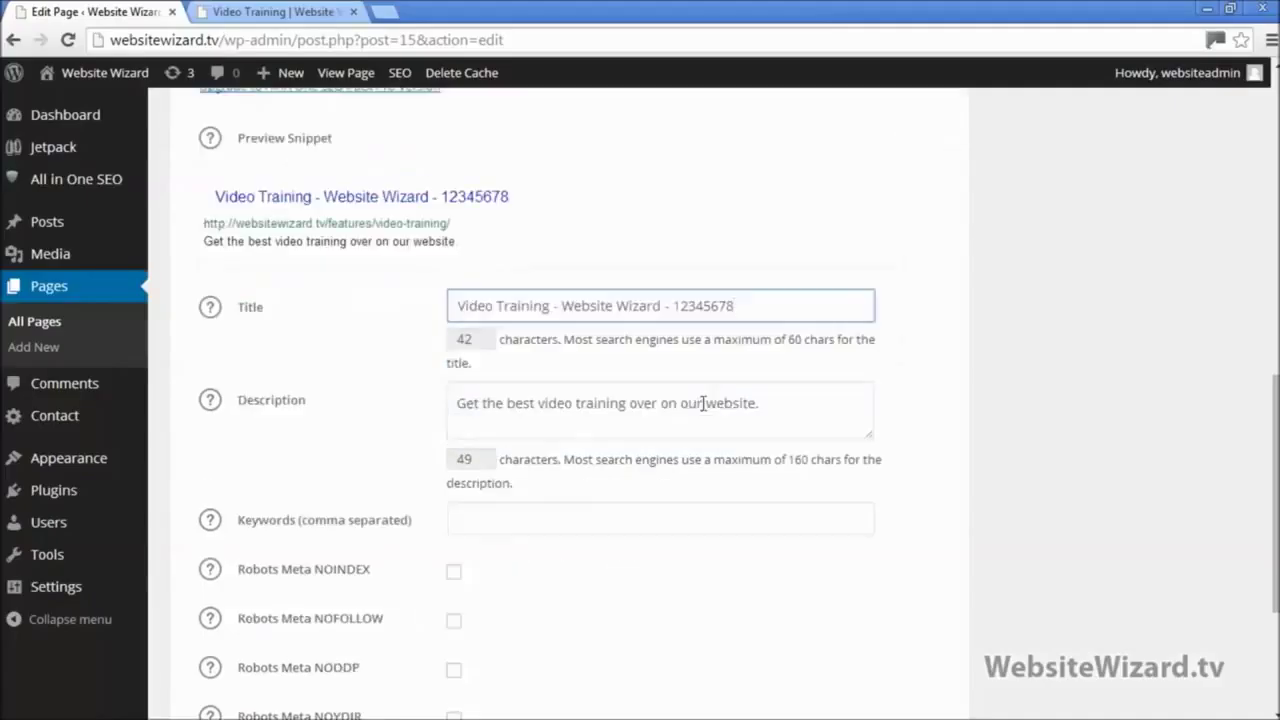
{"action": "left_click", "coordinate": [523, 520]}
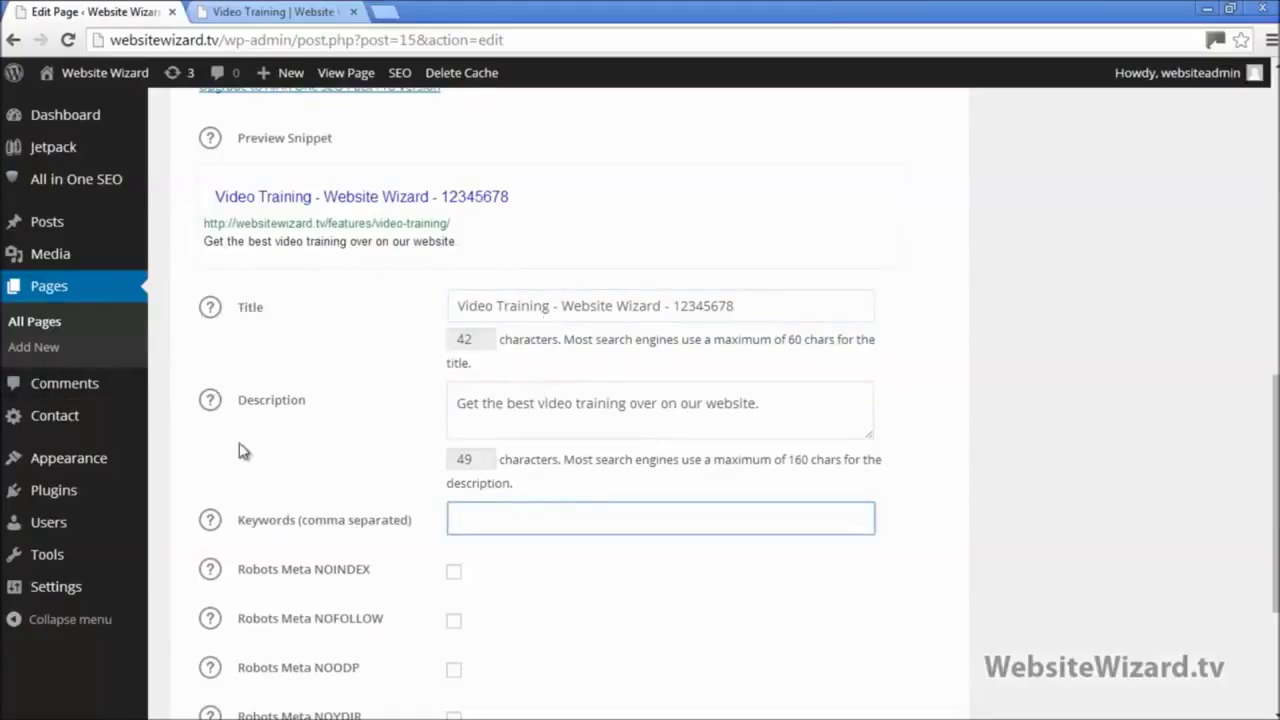
{"action": "left_click_drag", "start_coordinate": [548, 305], "coordinate": [409, 316]}
{"action": "key", "text": "ctrl+c"}
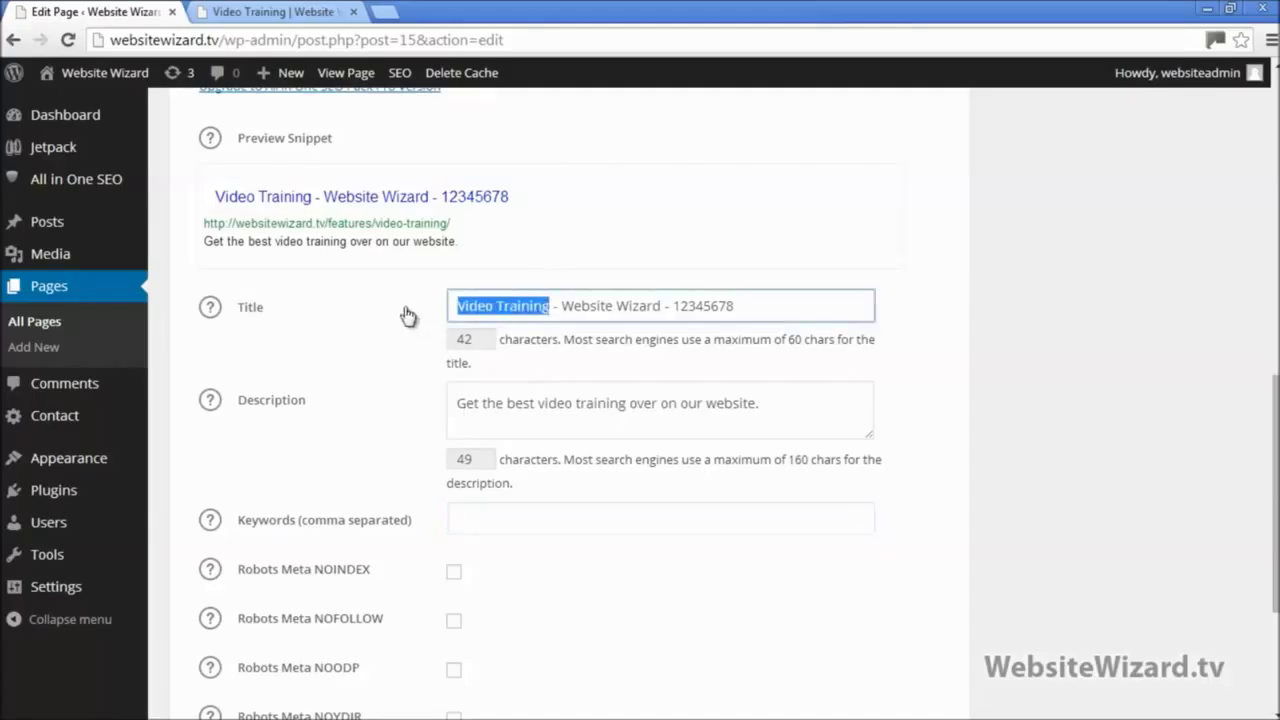
{"action": "left_click", "coordinate": [504, 513]}
{"action": "key", "text": "ctrl+v"}
{"action": "scroll", "coordinate": [590, 530], "scroll_direction": "down", "scroll_amount": 3}
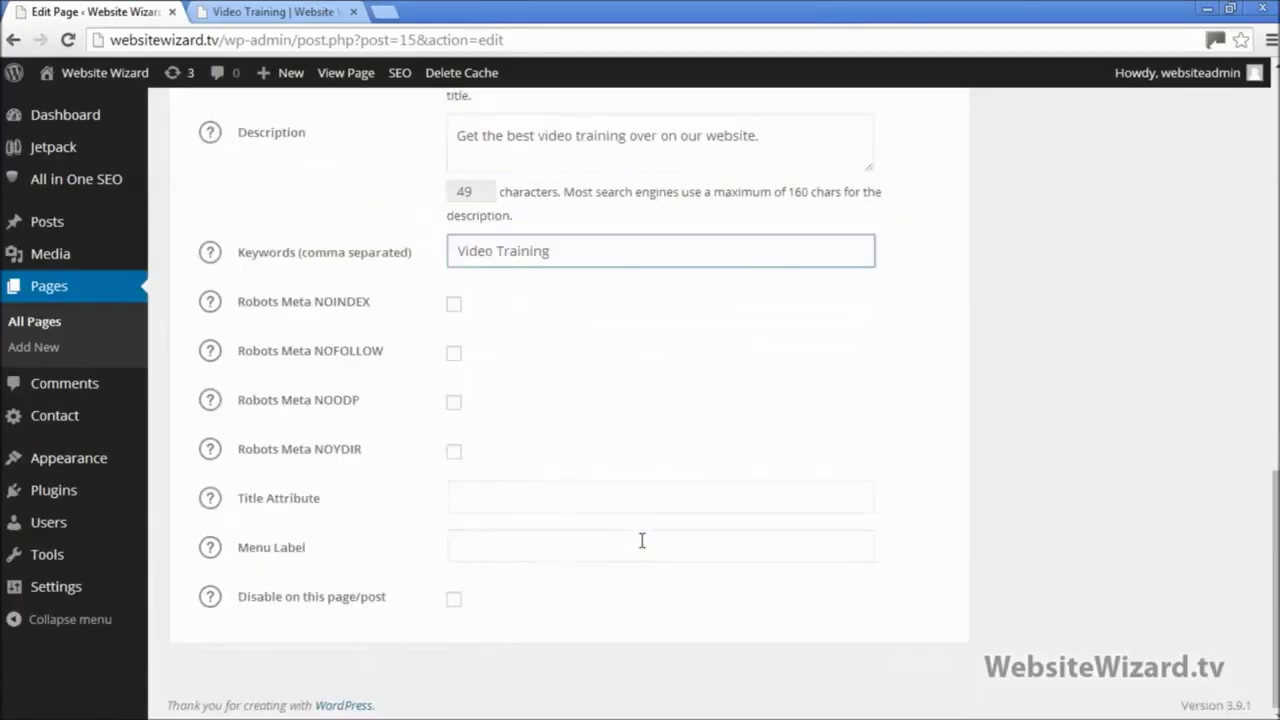
{"action": "scroll", "coordinate": [642, 541], "scroll_direction": "up", "scroll_amount": 15}
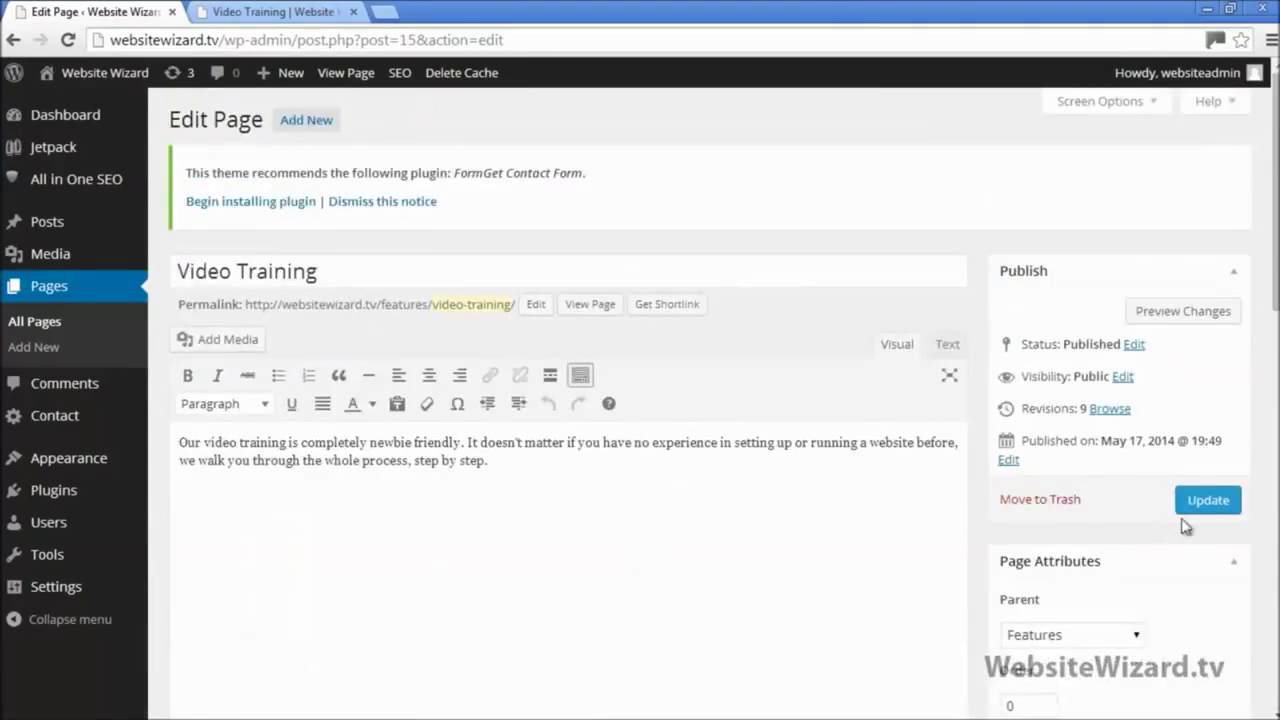
{"action": "left_click", "coordinate": [1206, 502]}
Step: Check the saved SEO description and keywords text on the Video Training edit page
{"action": "scroll", "coordinate": [578, 580], "scroll_direction": "down", "scroll_amount": 10}
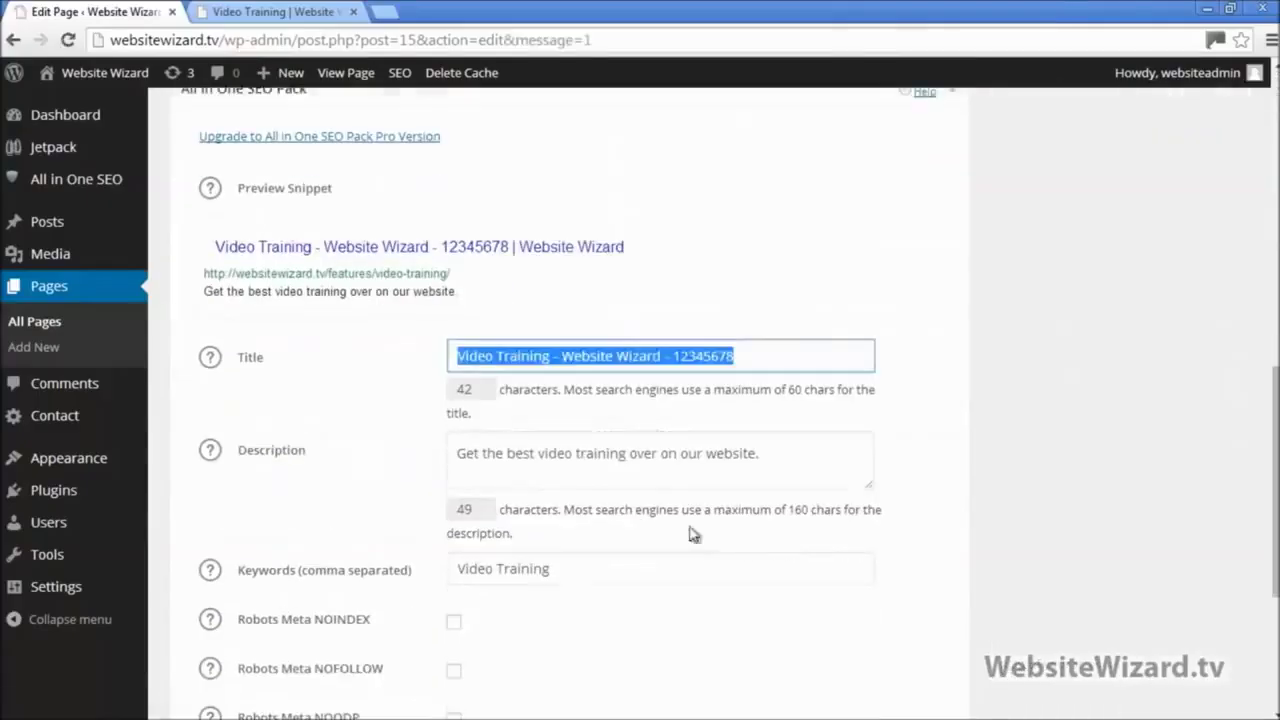
{"action": "left_click_drag", "start_coordinate": [810, 455], "coordinate": [206, 449]}
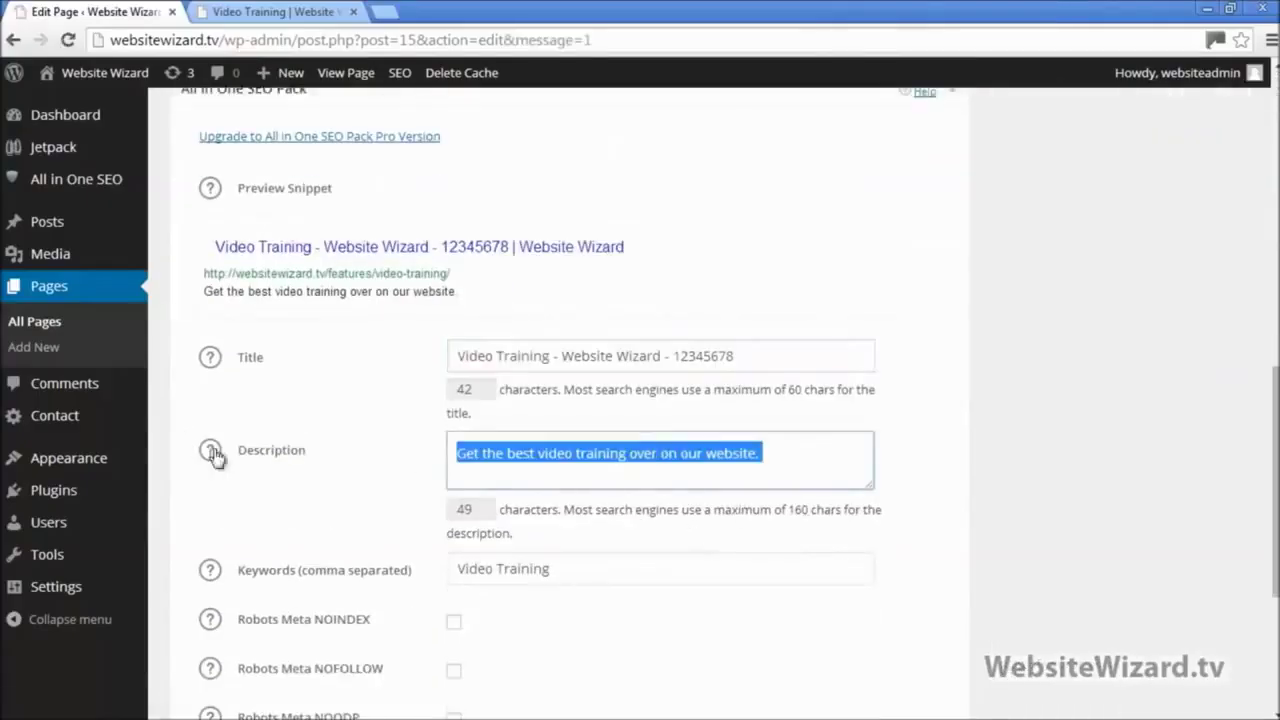
{"action": "left_click", "coordinate": [630, 462]}
{"action": "left_click_drag", "start_coordinate": [586, 566], "coordinate": [426, 540]}
{"action": "left_click", "coordinate": [752, 468]}
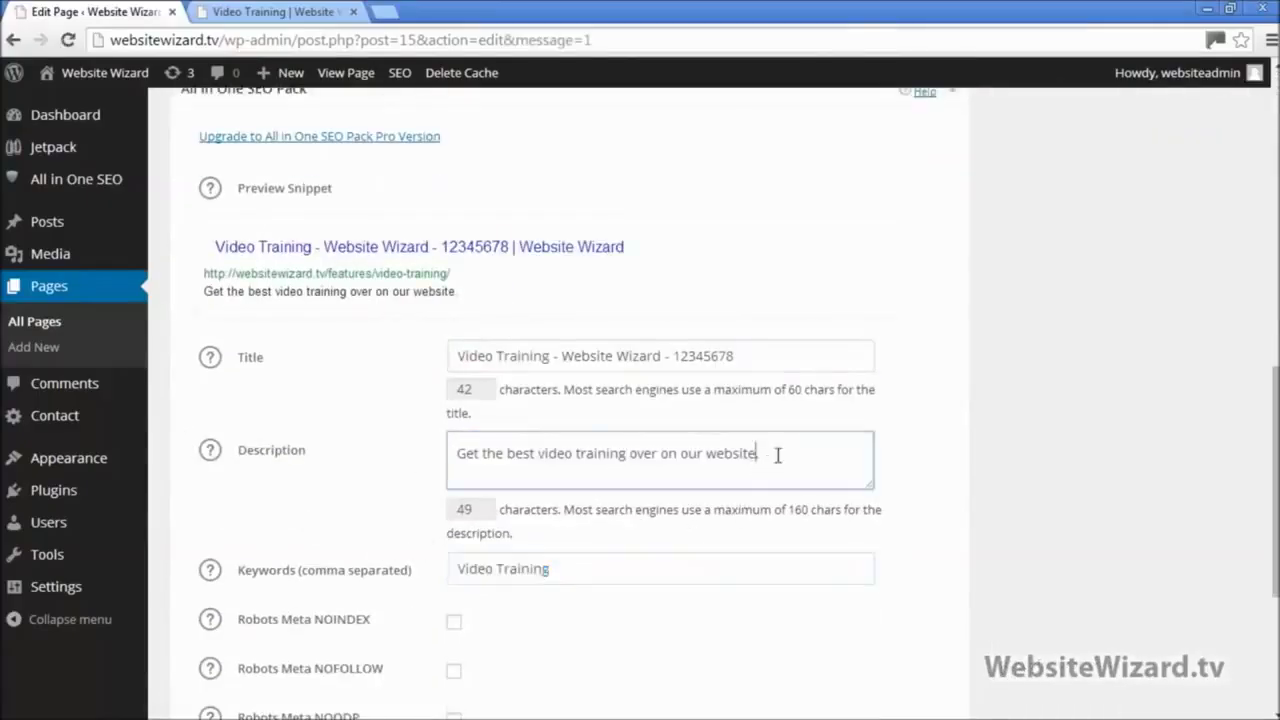
{"action": "left_click_drag", "start_coordinate": [777, 452], "coordinate": [381, 445]}
{"action": "left_click_drag", "start_coordinate": [767, 355], "coordinate": [386, 363]}
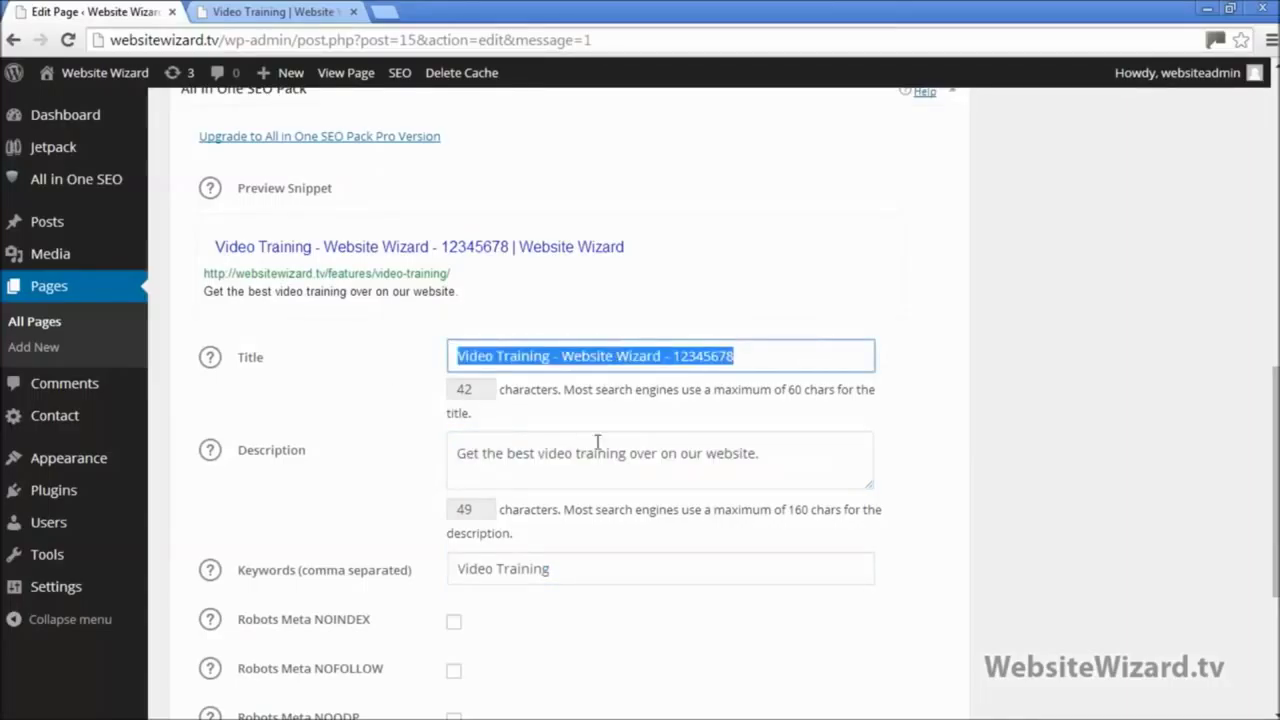
{"action": "left_click", "coordinate": [597, 450]}
{"action": "scroll", "coordinate": [595, 462], "scroll_direction": "up", "scroll_amount": 1}
{"action": "scroll", "coordinate": [591, 462], "scroll_direction": "up", "scroll_amount": 10}
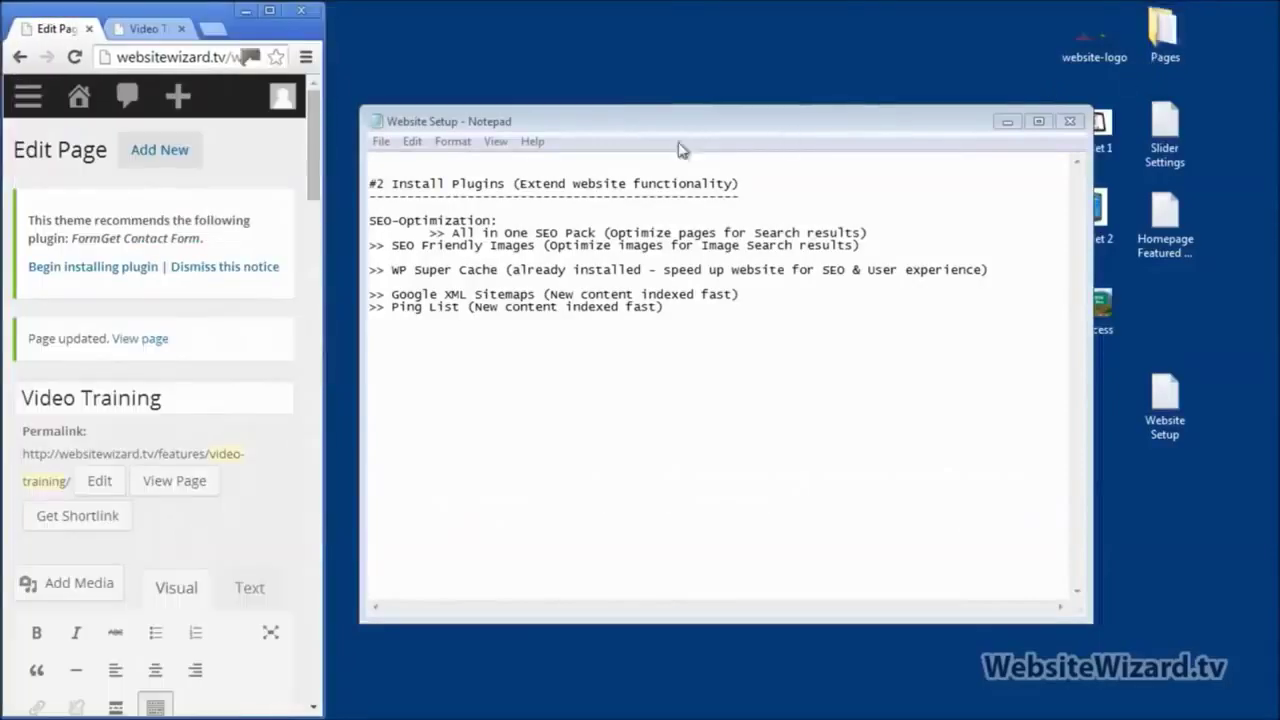
Step: Indent the SEO Friendly Images line in Notepad and maximize the browser again
{"action": "left_click", "coordinate": [371, 246]}
{"action": "key", "text": "Tab"}
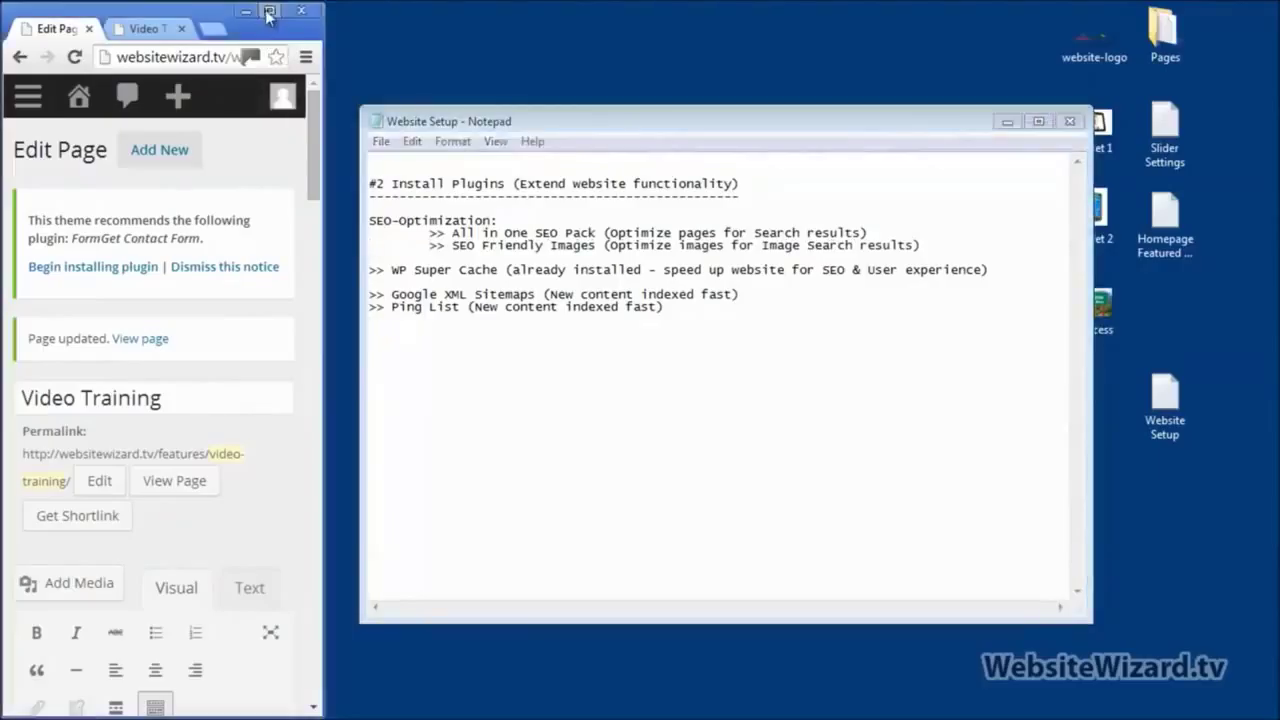
{"action": "left_click", "coordinate": [268, 12]}
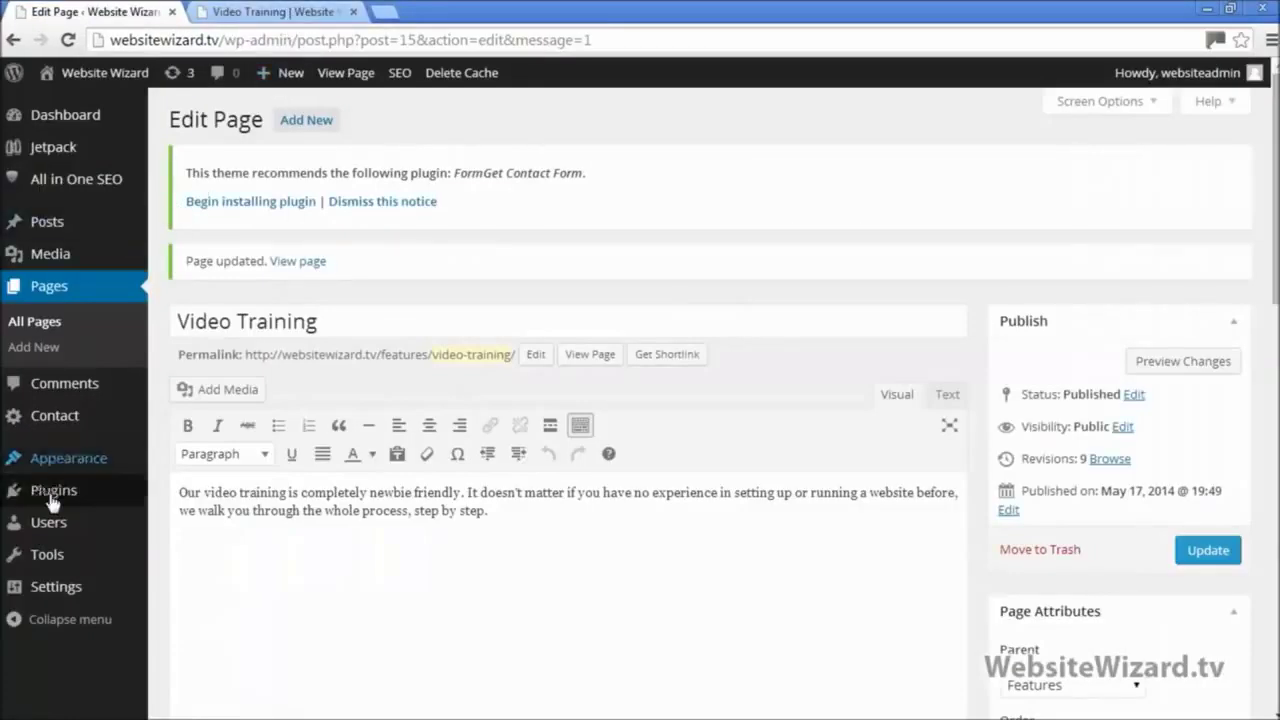
Step: Search Plugins > Add New for 'seo friendly images', install it, confirm, and activate it
{"action": "mouse_move", "coordinate": [53, 500]}
{"action": "left_click", "coordinate": [210, 520]}
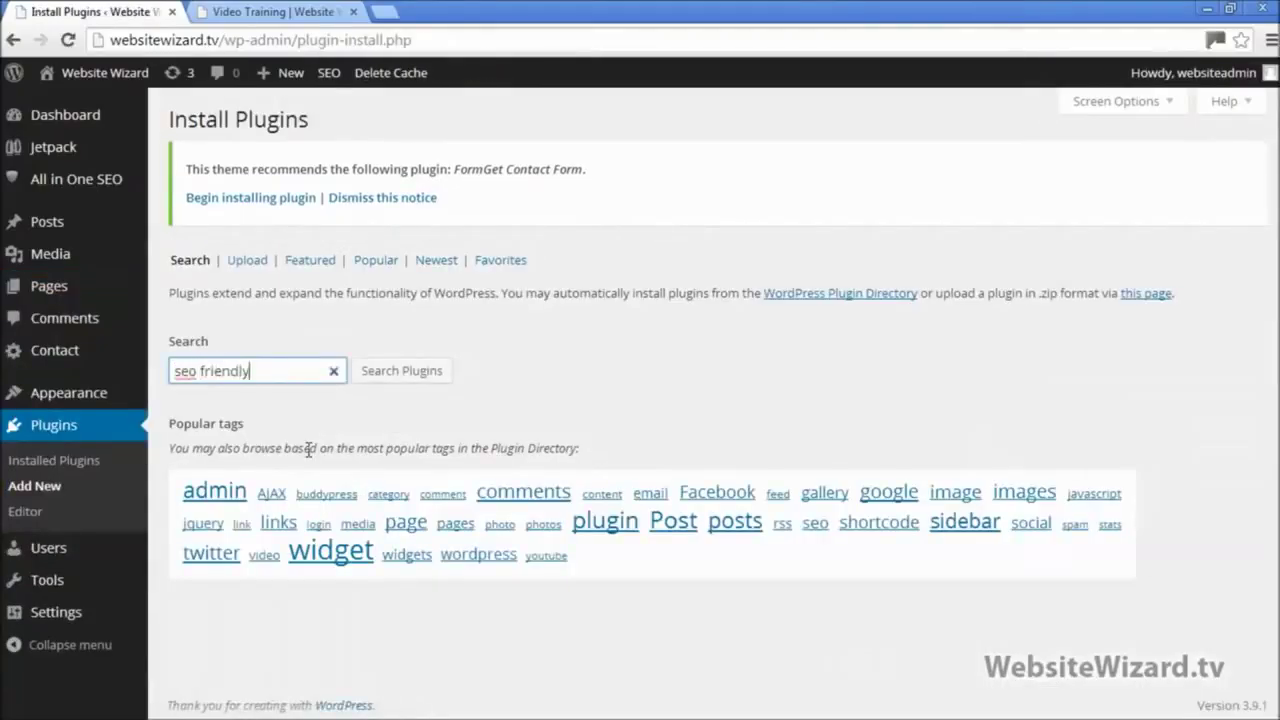
{"action": "left_click", "coordinate": [420, 370]}
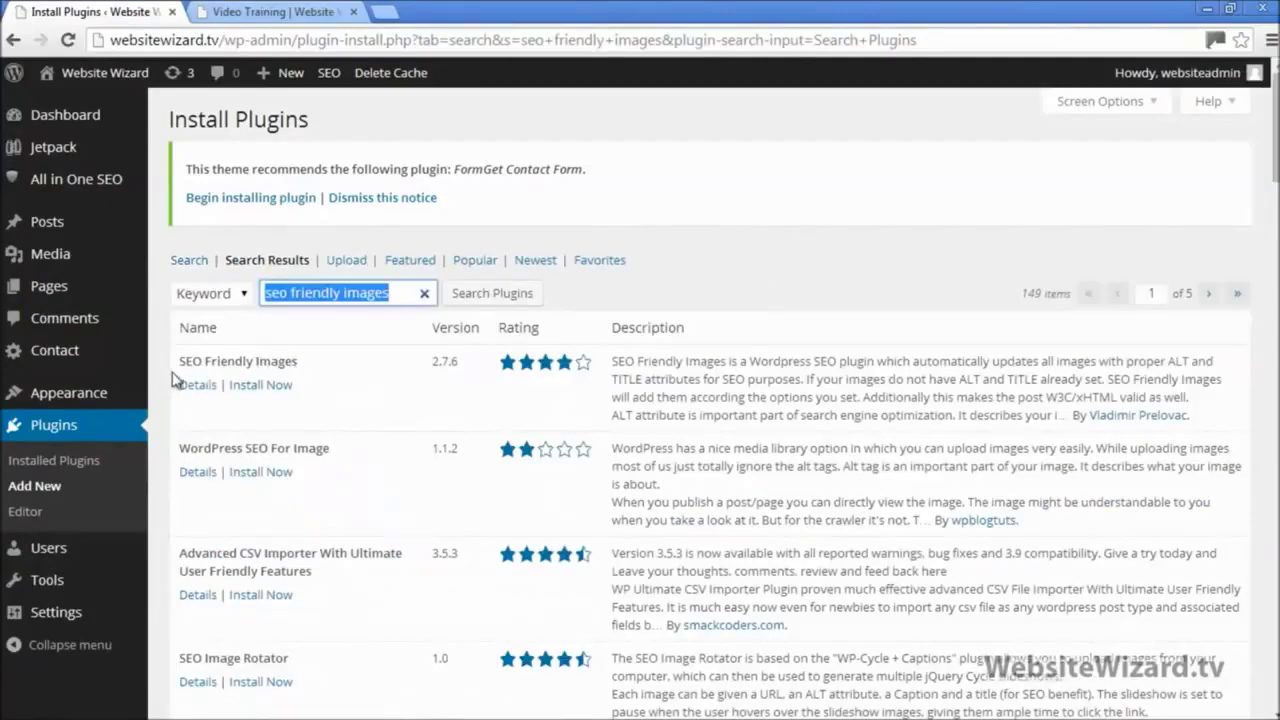
{"action": "left_click", "coordinate": [278, 394]}
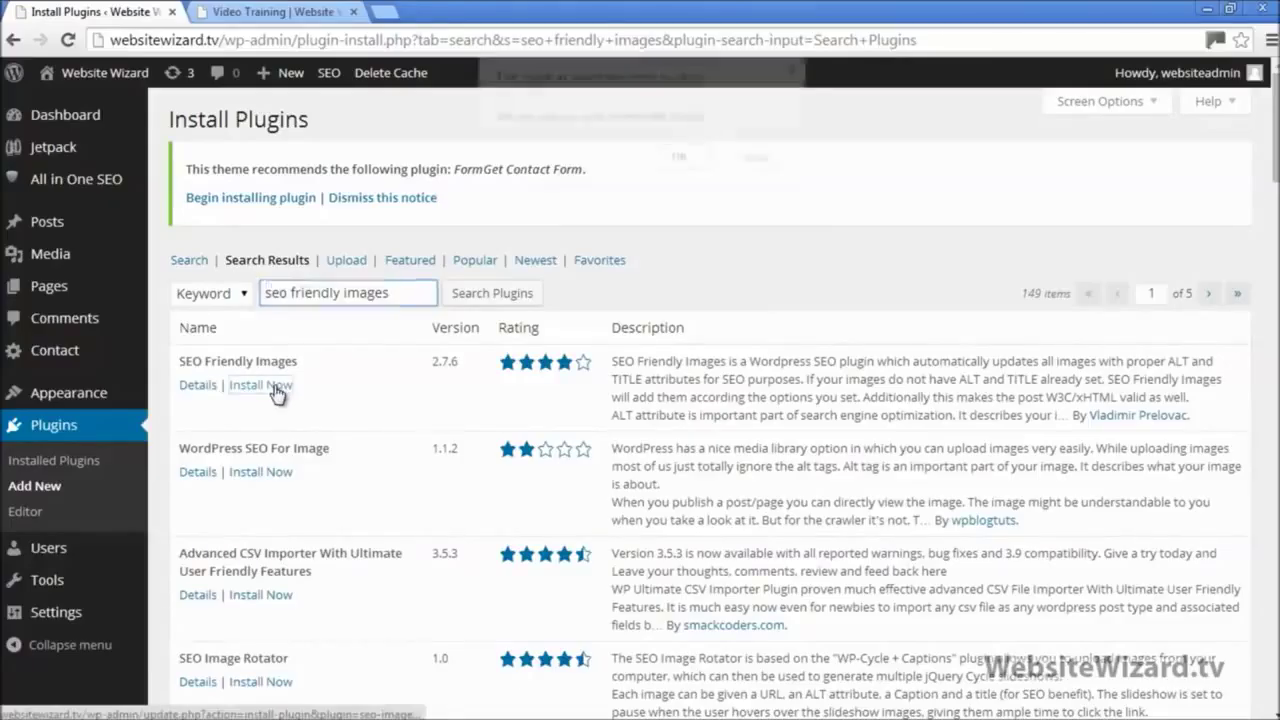
{"action": "left_click", "coordinate": [680, 160]}
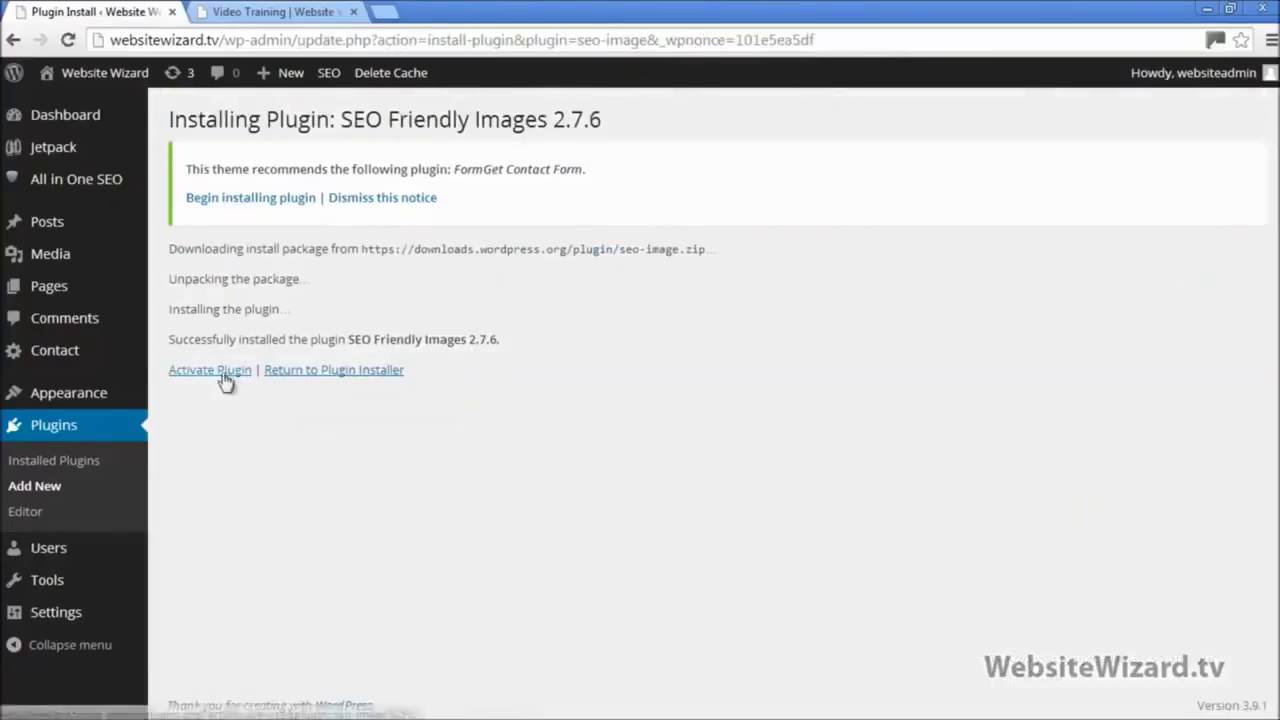
{"action": "left_click", "coordinate": [224, 378]}
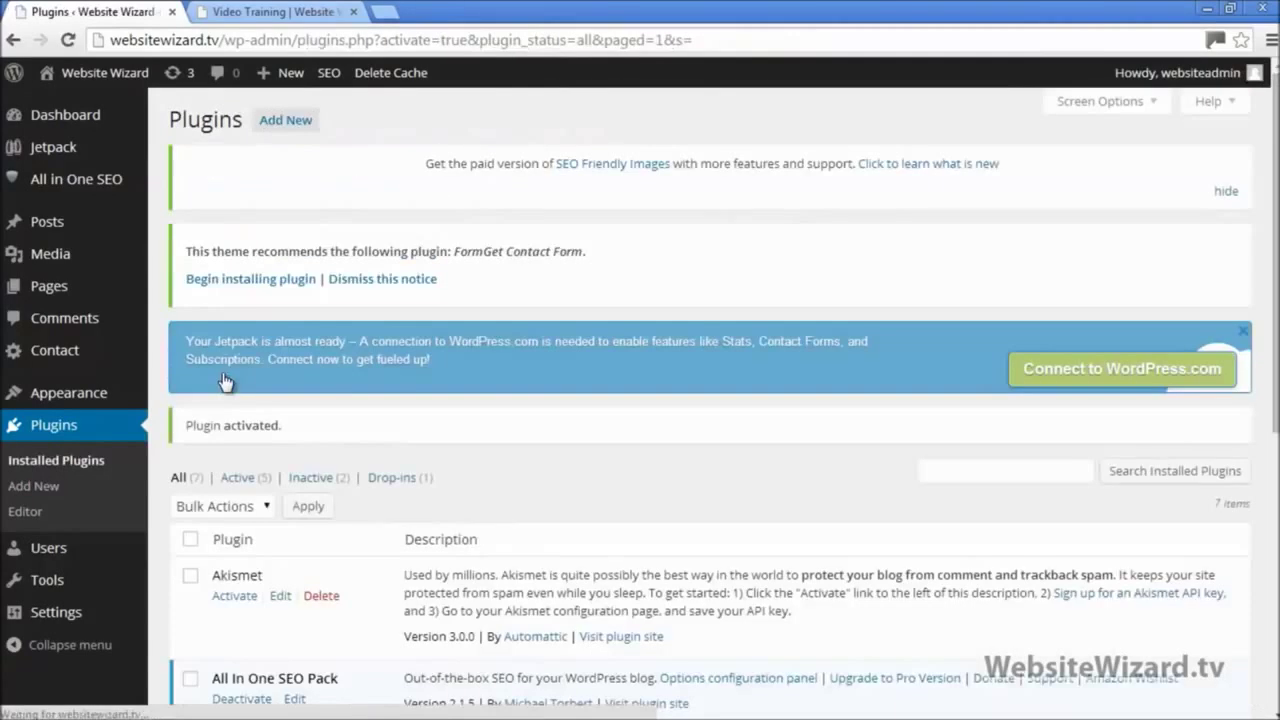
{"action": "scroll", "coordinate": [224, 380], "scroll_direction": "down", "scroll_amount": 3}
{"action": "scroll", "coordinate": [224, 381], "scroll_direction": "down", "scroll_amount": 2}
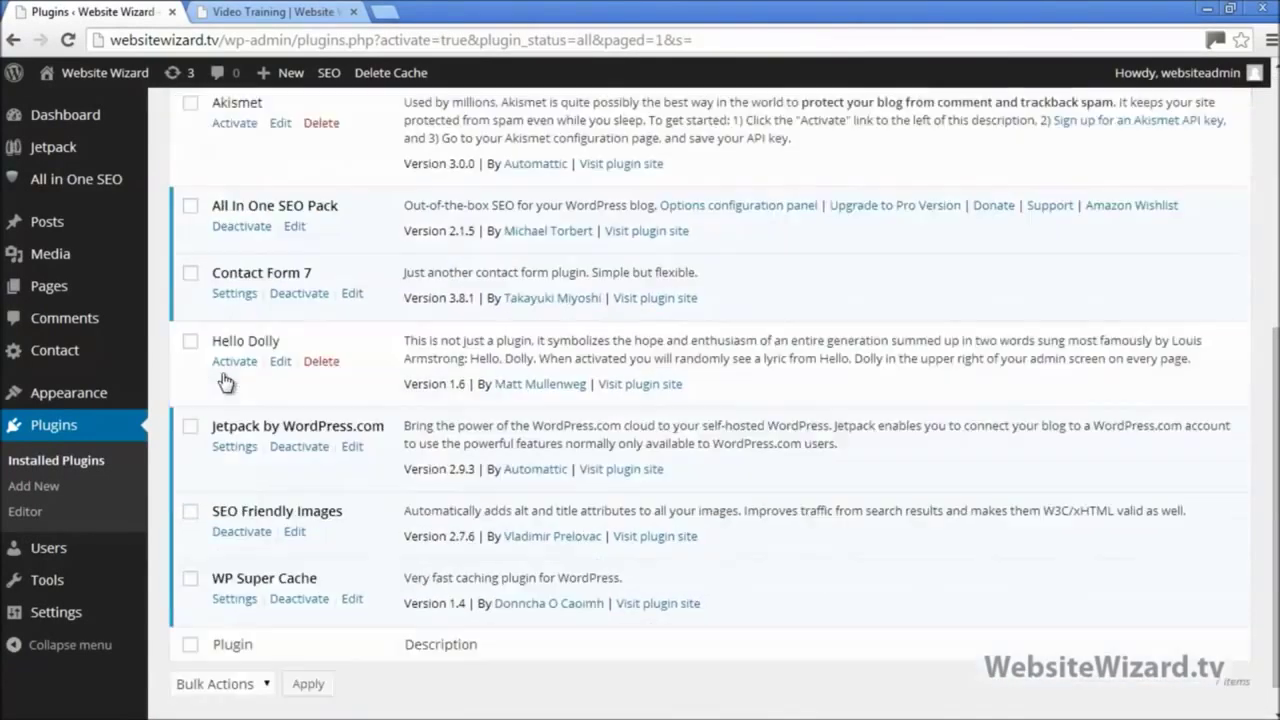
{"action": "scroll", "coordinate": [224, 381], "scroll_direction": "down", "scroll_amount": 1}
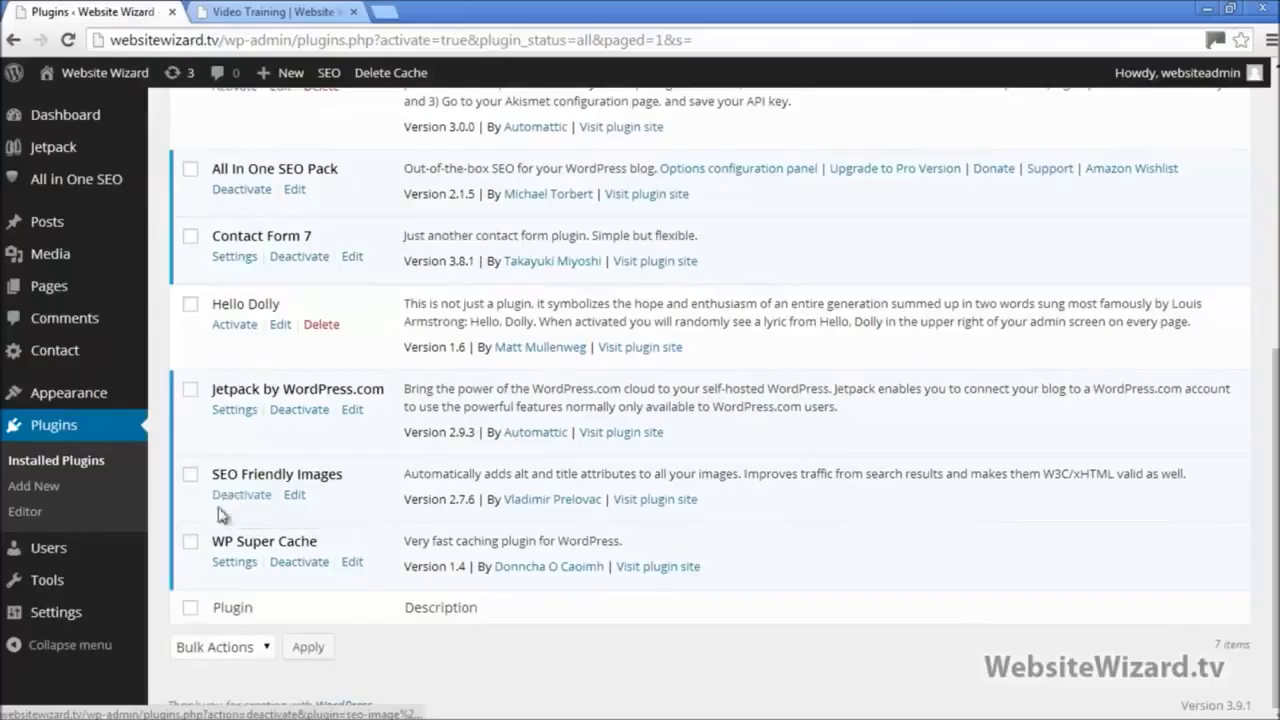
{"action": "mouse_move", "coordinate": [66, 617]}
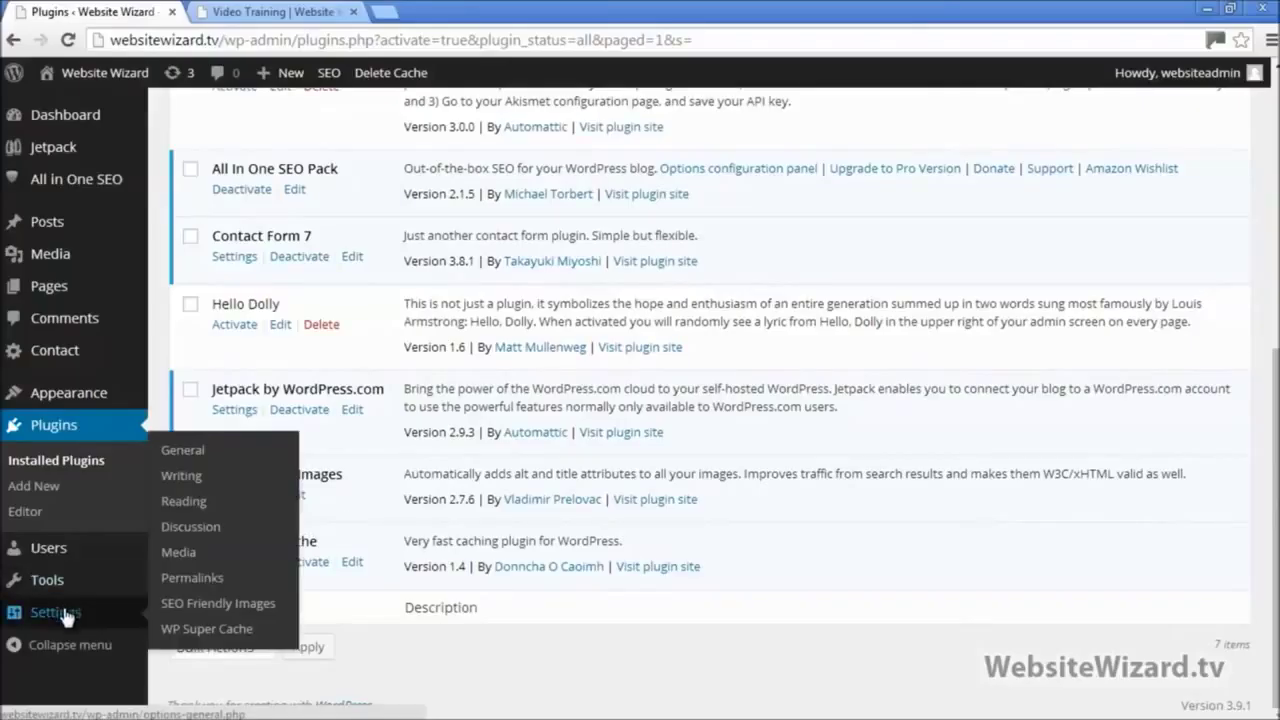
Step: Open Settings > SEO Friendly Images and scroll to the ALT and TITLE attribute fields
{"action": "left_click", "coordinate": [212, 606]}
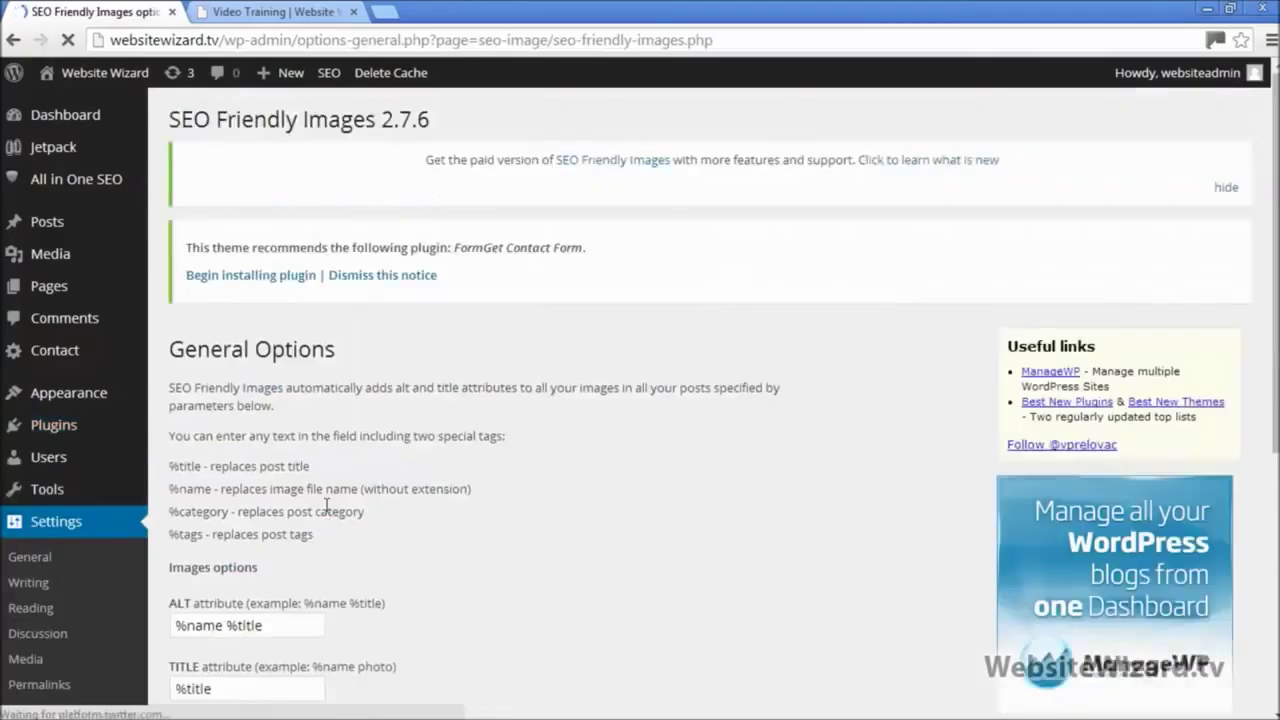
{"action": "scroll", "coordinate": [295, 505], "scroll_direction": "down", "scroll_amount": 3}
{"action": "scroll", "coordinate": [320, 515], "scroll_direction": "down", "scroll_amount": 1}
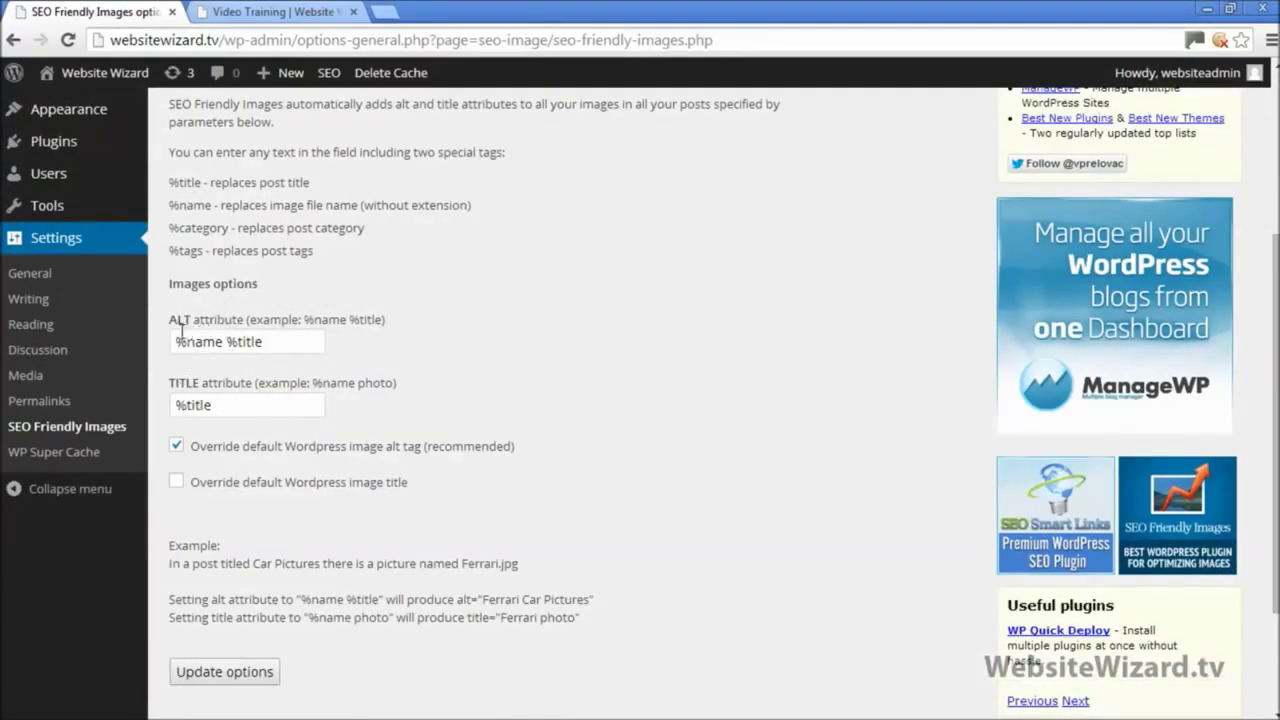
Step: Compare the ALT '%name %title' and TITLE '%title' patterns against the live Video Training heading
{"action": "left_click", "coordinate": [256, 10]}
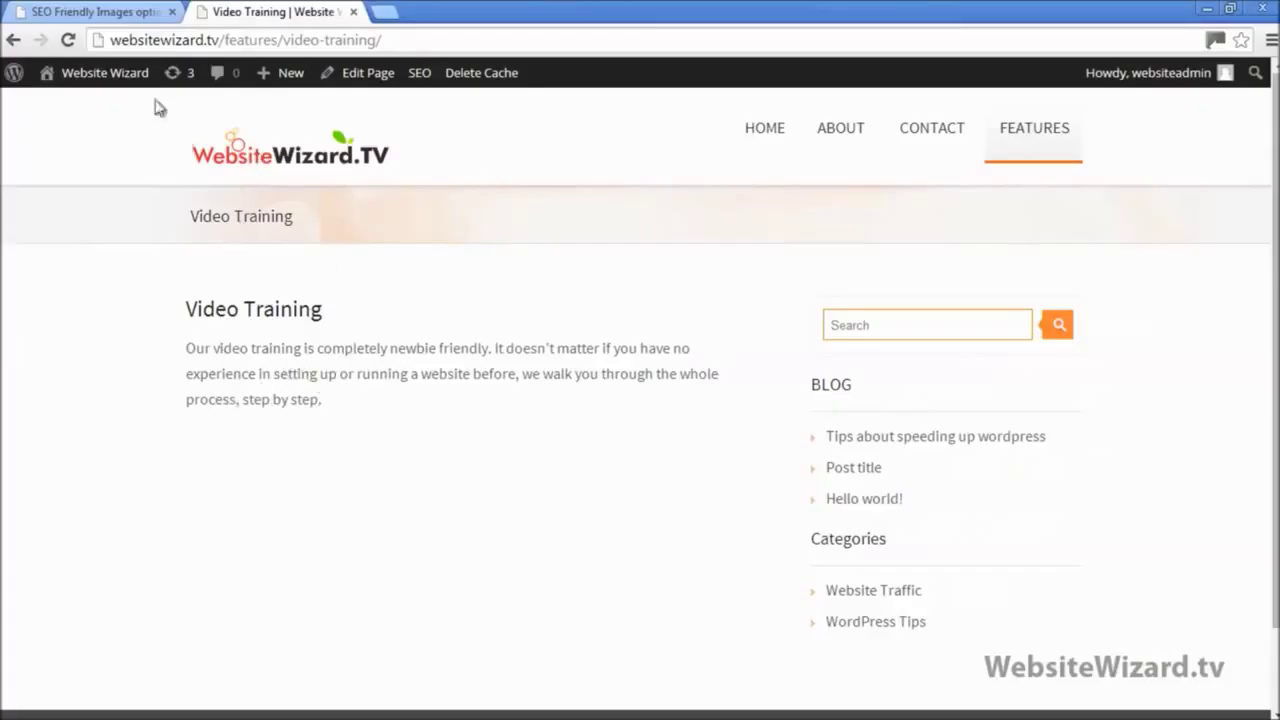
{"action": "key", "text": "ctrl+Tab"}
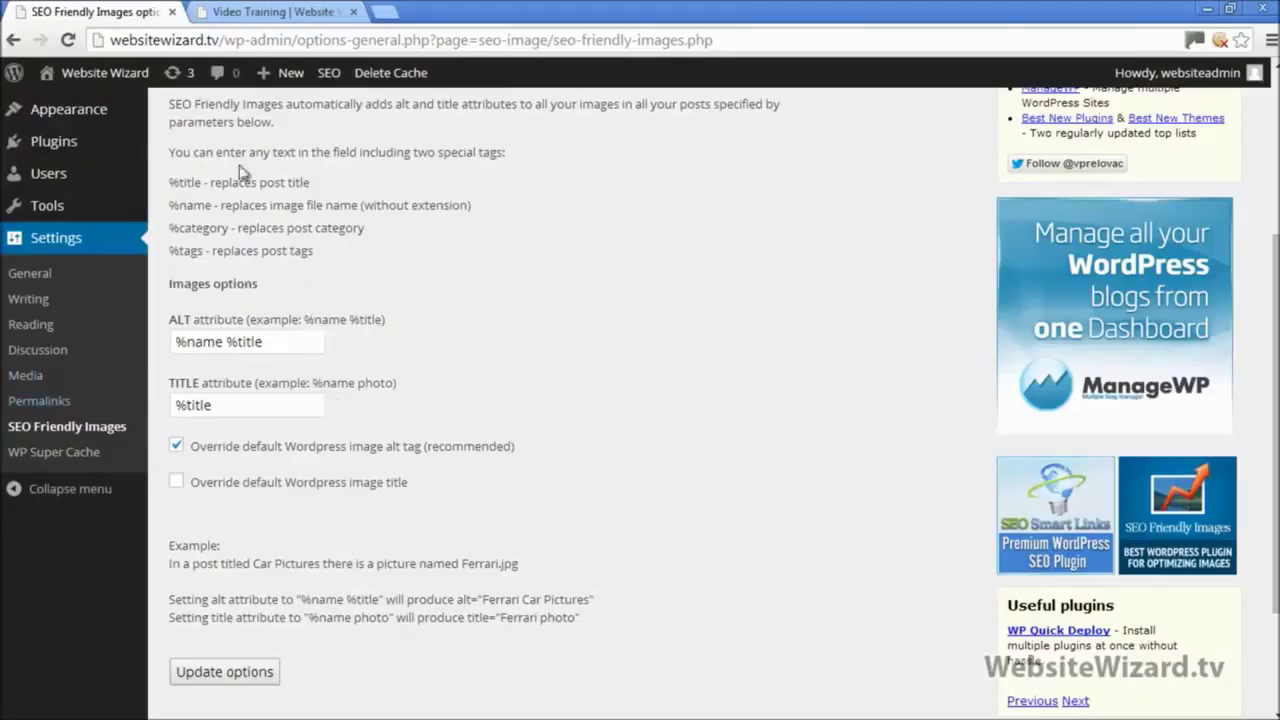
{"action": "key", "text": "ctrl+Tab"}
{"action": "left_click_drag", "start_coordinate": [187, 306], "coordinate": [306, 347]}
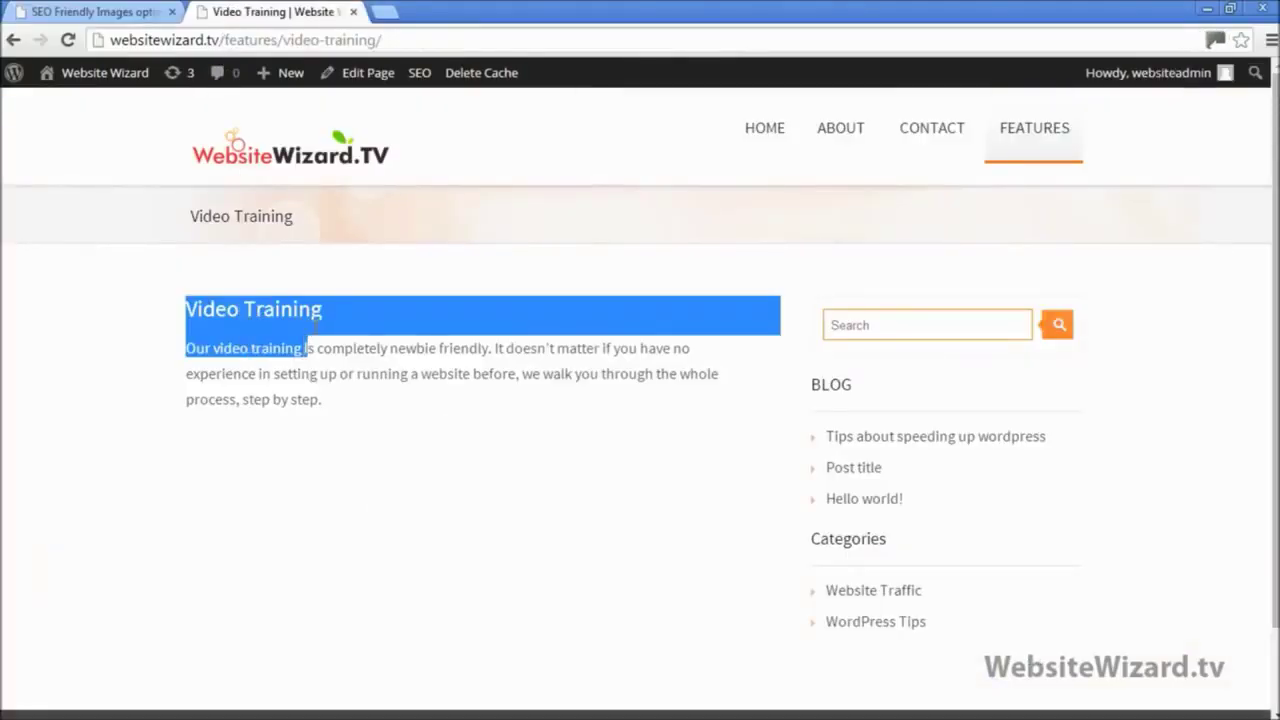
{"action": "left_click", "coordinate": [95, 11]}
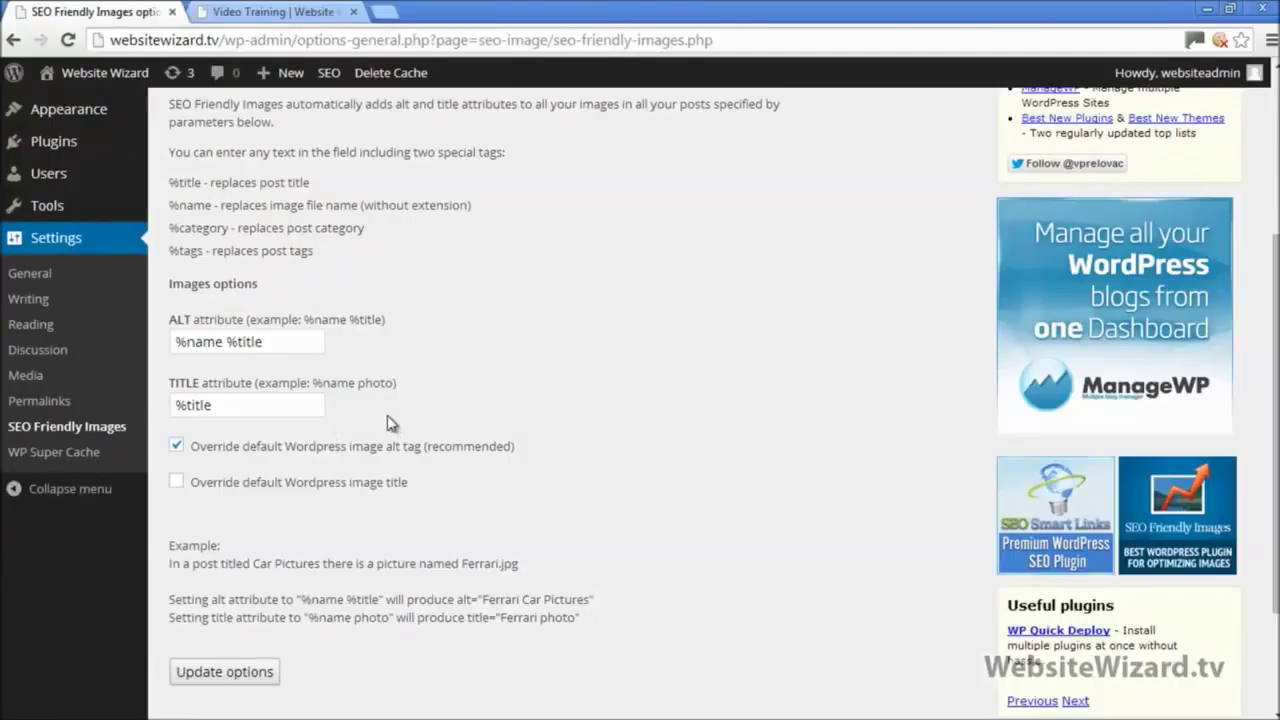
{"action": "left_click_drag", "start_coordinate": [398, 383], "coordinate": [385, 390]}
{"action": "left_click", "coordinate": [386, 391]}
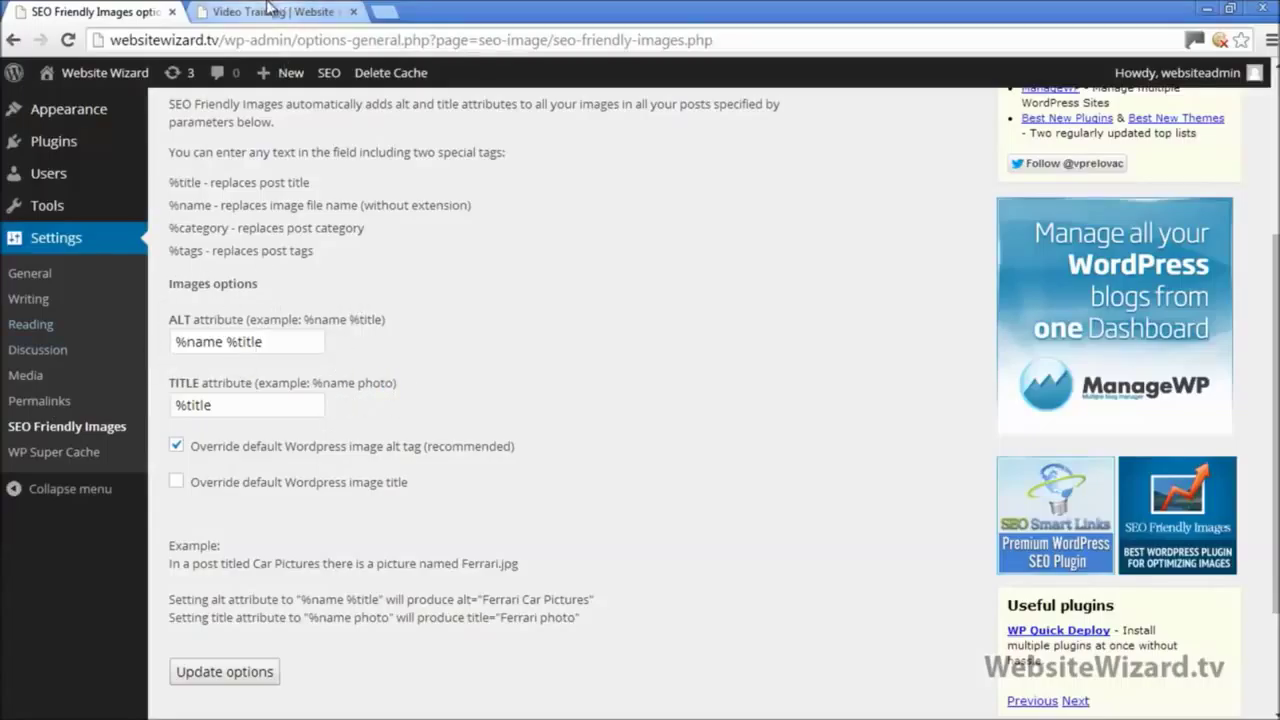
{"action": "left_click", "coordinate": [270, 11]}
{"action": "left_click", "coordinate": [351, 365]}
{"action": "left_click_drag", "start_coordinate": [332, 317], "coordinate": [198, 310]}
{"action": "left_click", "coordinate": [123, 10]}
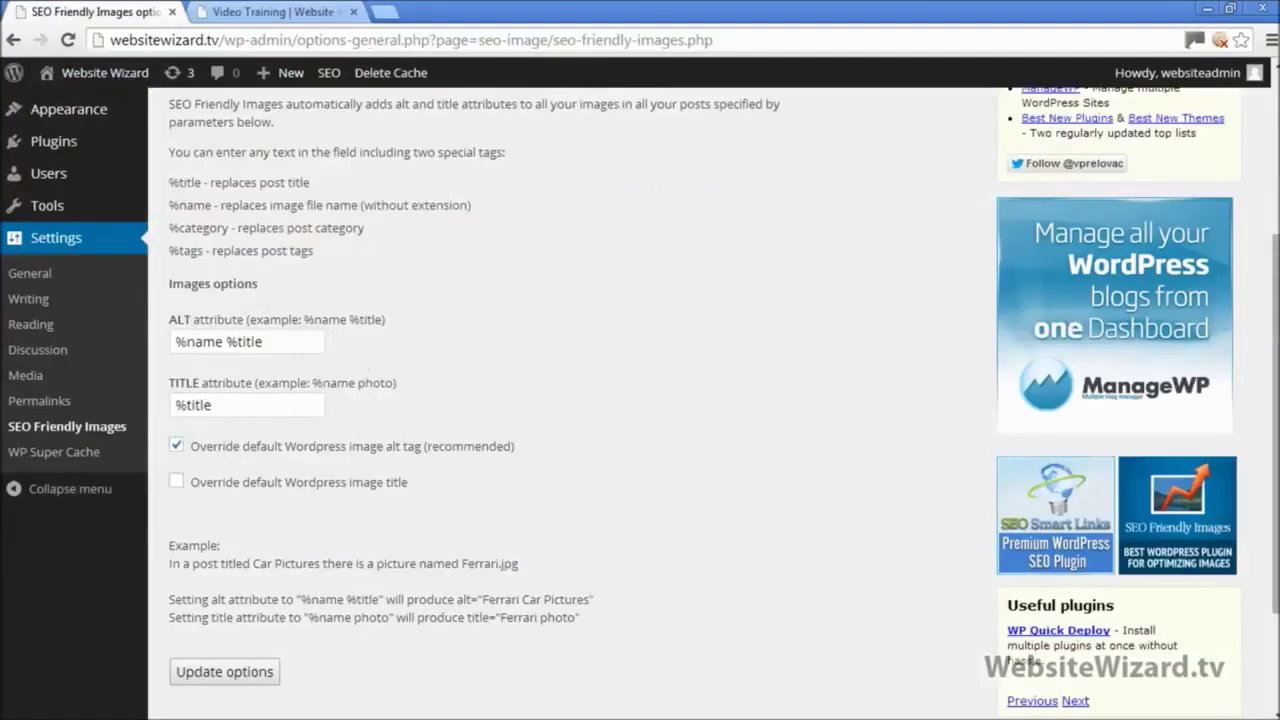
{"action": "left_click", "coordinate": [1230, 9]}
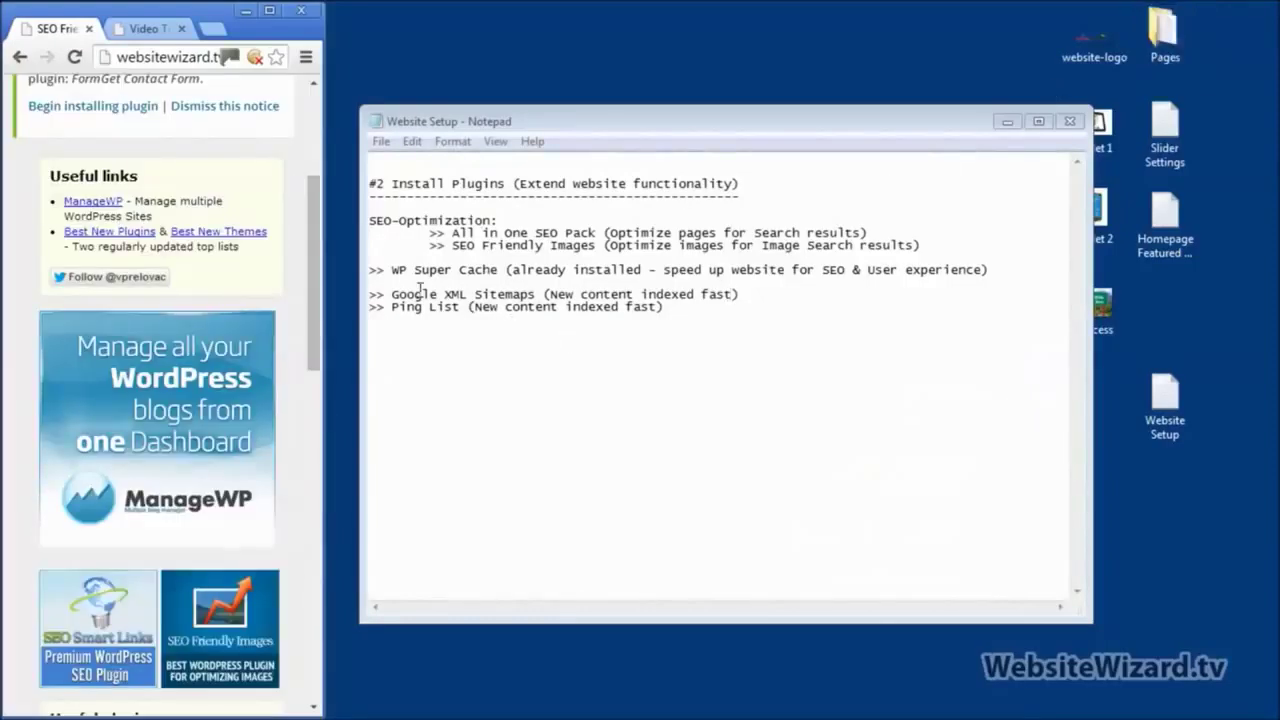
Step: Indent the '>> WP Super Cache' line in Notepad, then bring the browser back full screen
{"action": "left_click", "coordinate": [371, 270]}
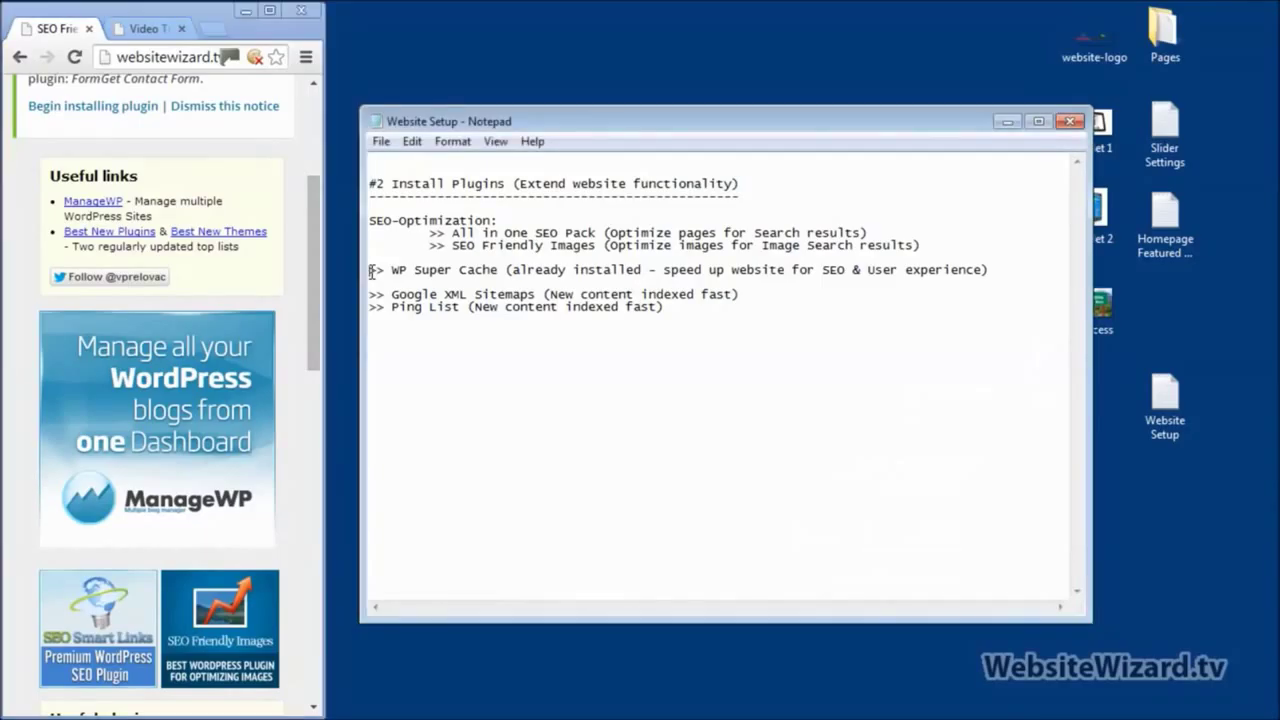
{"action": "key", "text": "Tab"}
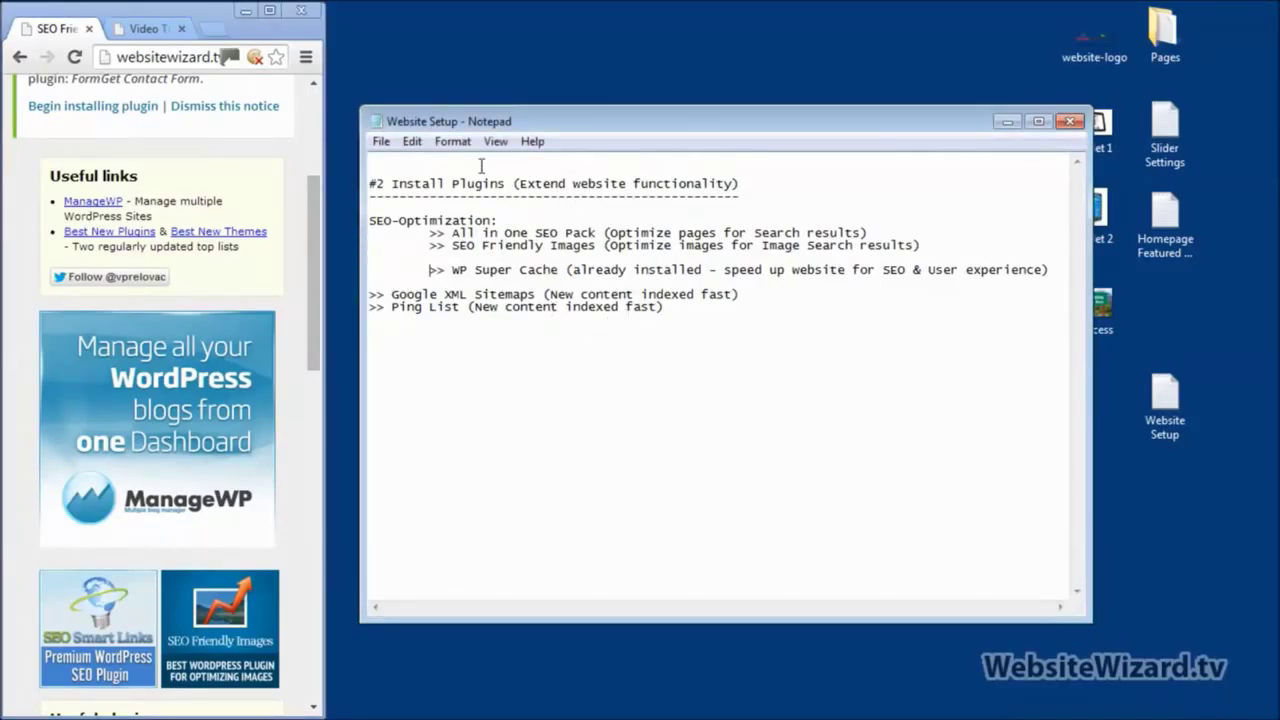
{"action": "left_click_drag", "start_coordinate": [264, 14], "coordinate": [262, 12]}
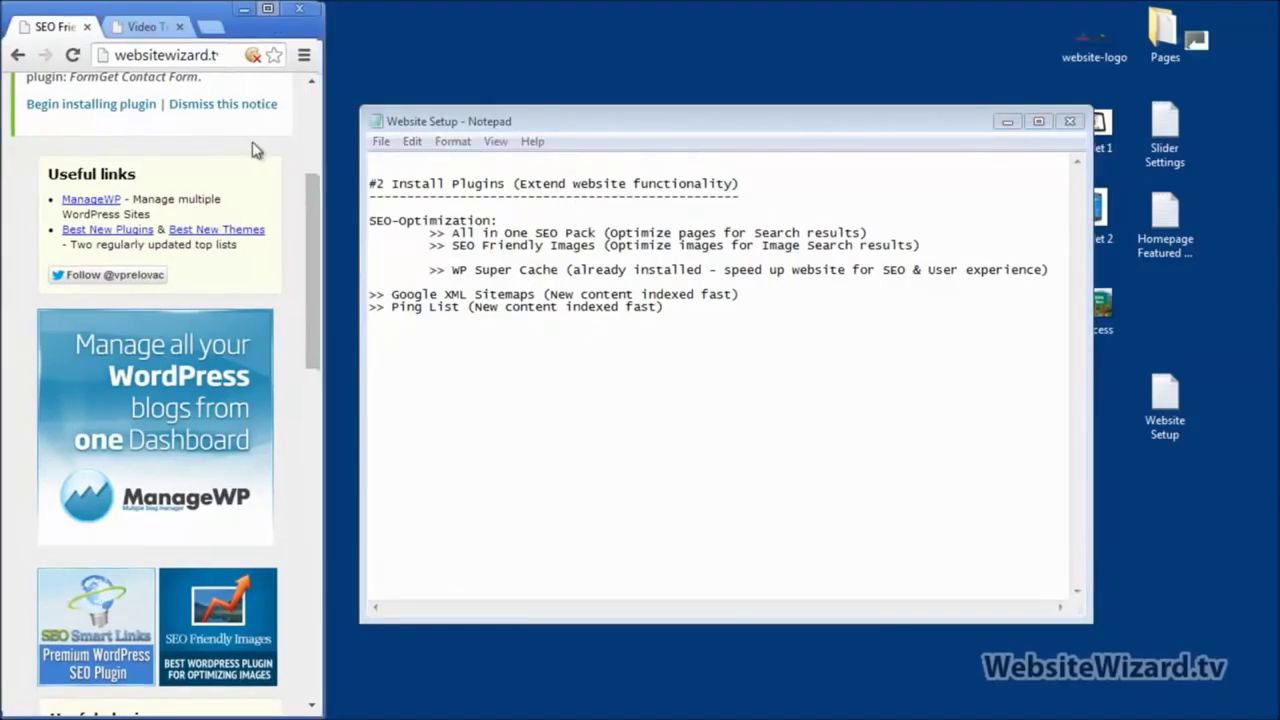
{"action": "left_click", "coordinate": [268, 8]}
{"action": "scroll", "coordinate": [66, 282], "scroll_direction": "up", "scroll_amount": 3}
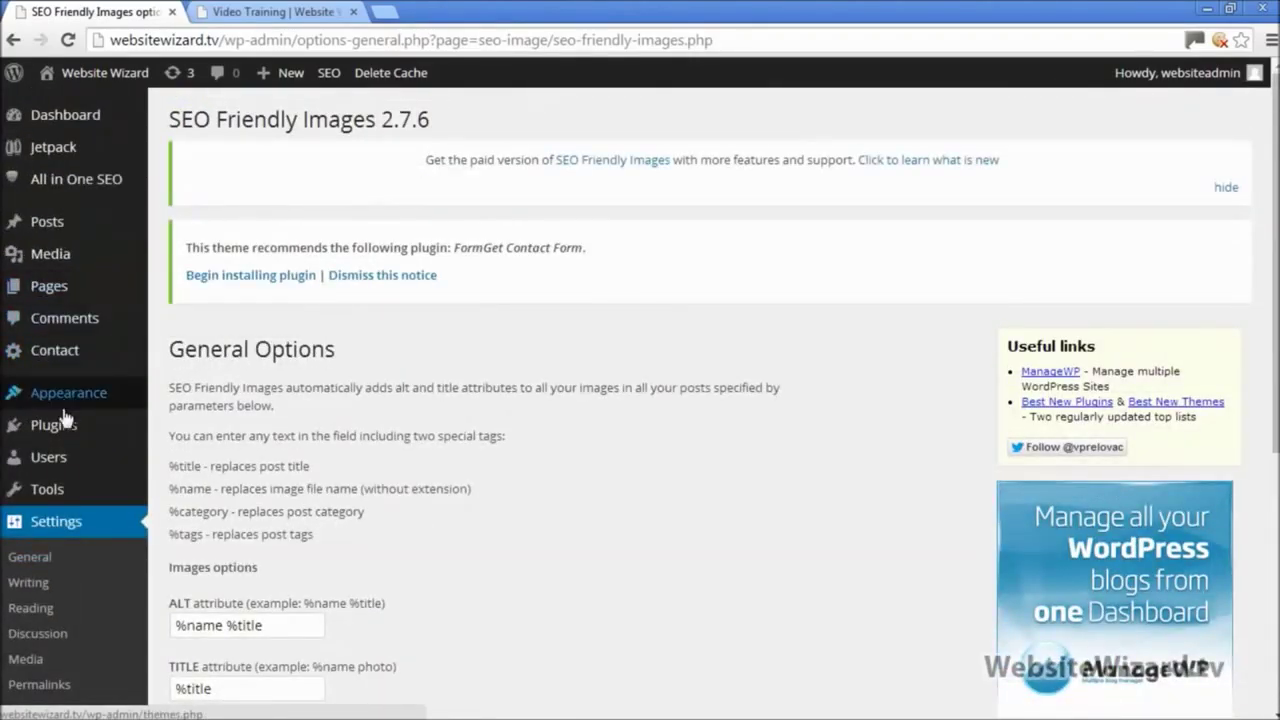
Step: Open the Installed Plugins list and scroll through it
{"action": "mouse_move", "coordinate": [65, 426]}
{"action": "left_click", "coordinate": [250, 427]}
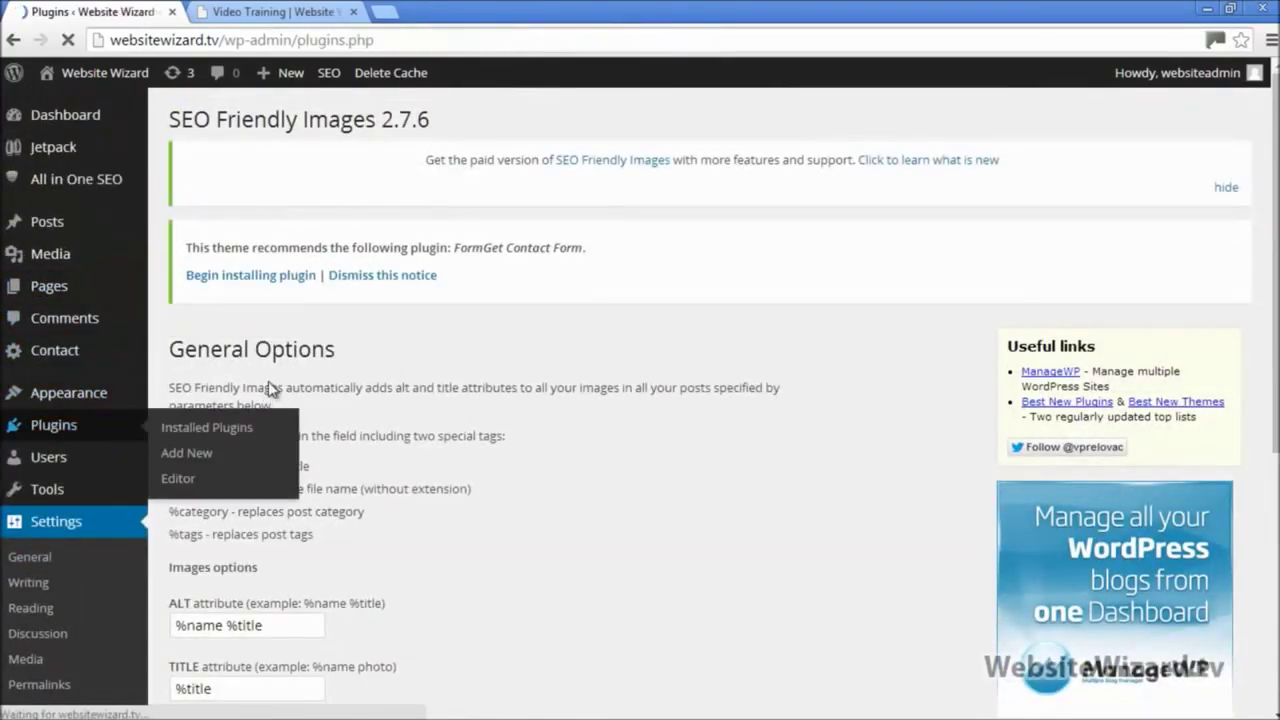
{"action": "scroll", "coordinate": [362, 380], "scroll_direction": "down", "scroll_amount": 5}
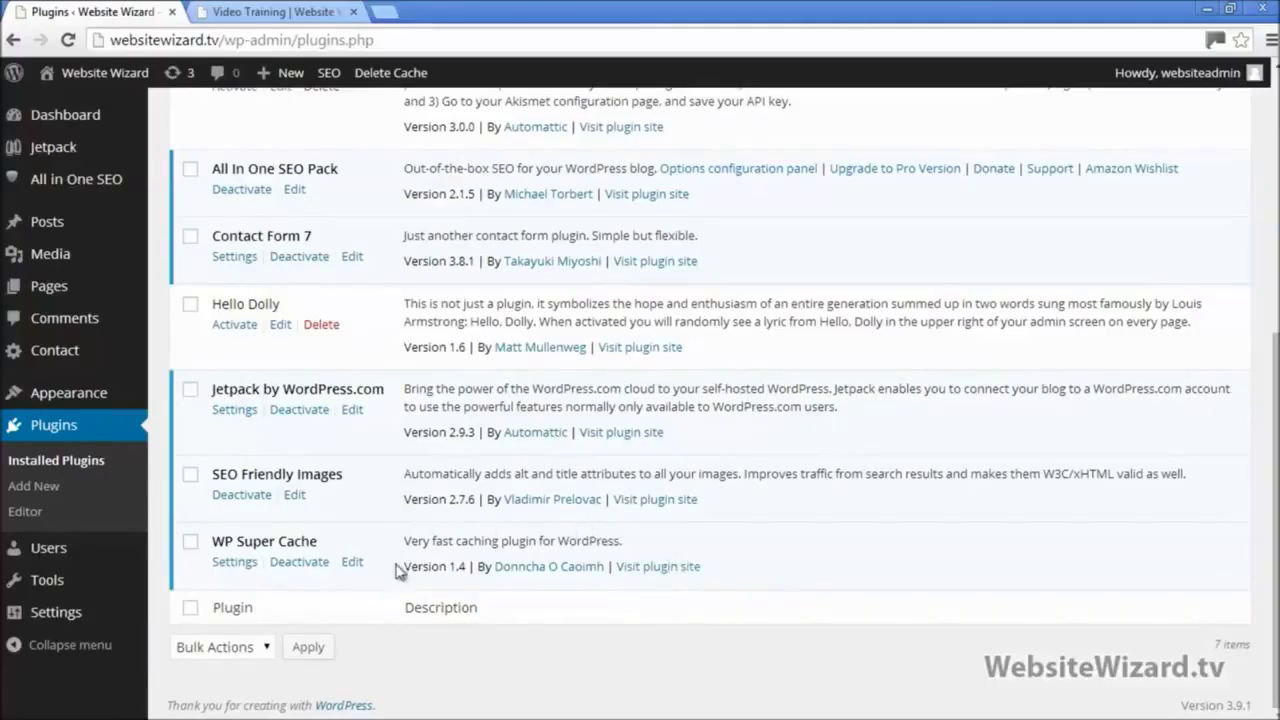
Step: Check the live site's Contact page, then return to the plugins list and reveal the Notepad notes
{"action": "left_click", "coordinate": [270, 12]}
{"action": "left_click", "coordinate": [909, 134]}
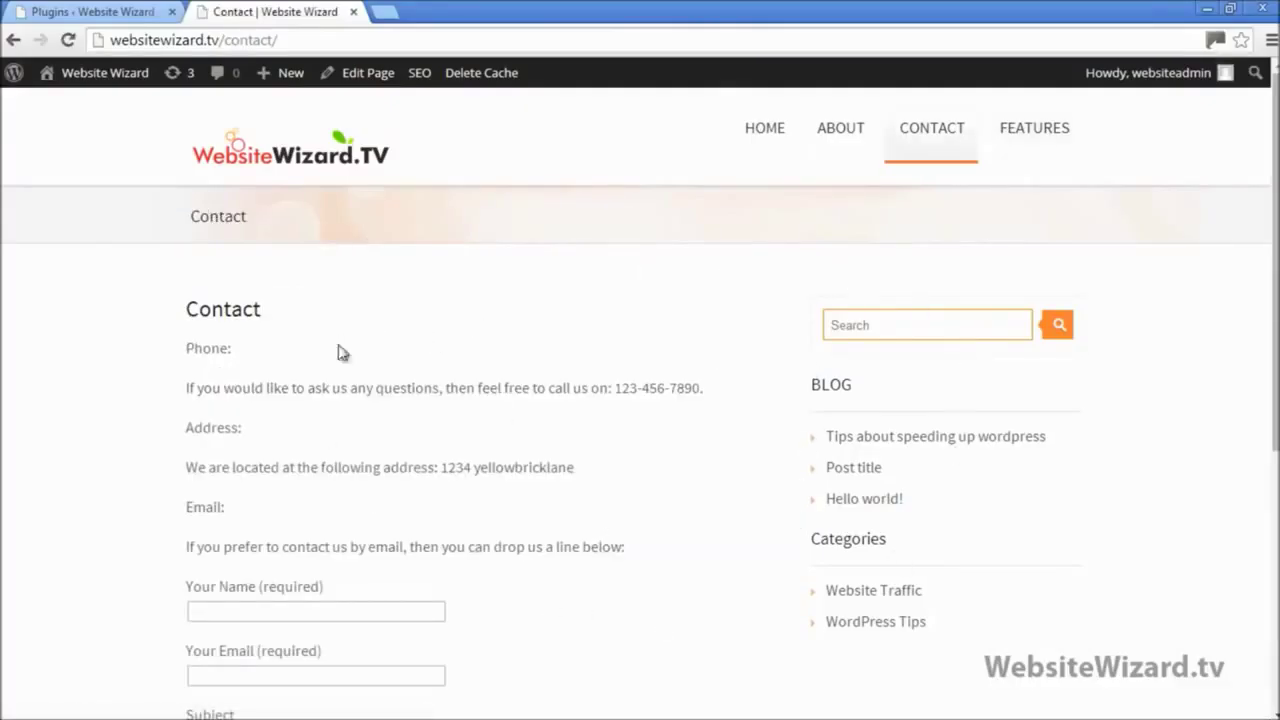
{"action": "left_click", "coordinate": [122, 12]}
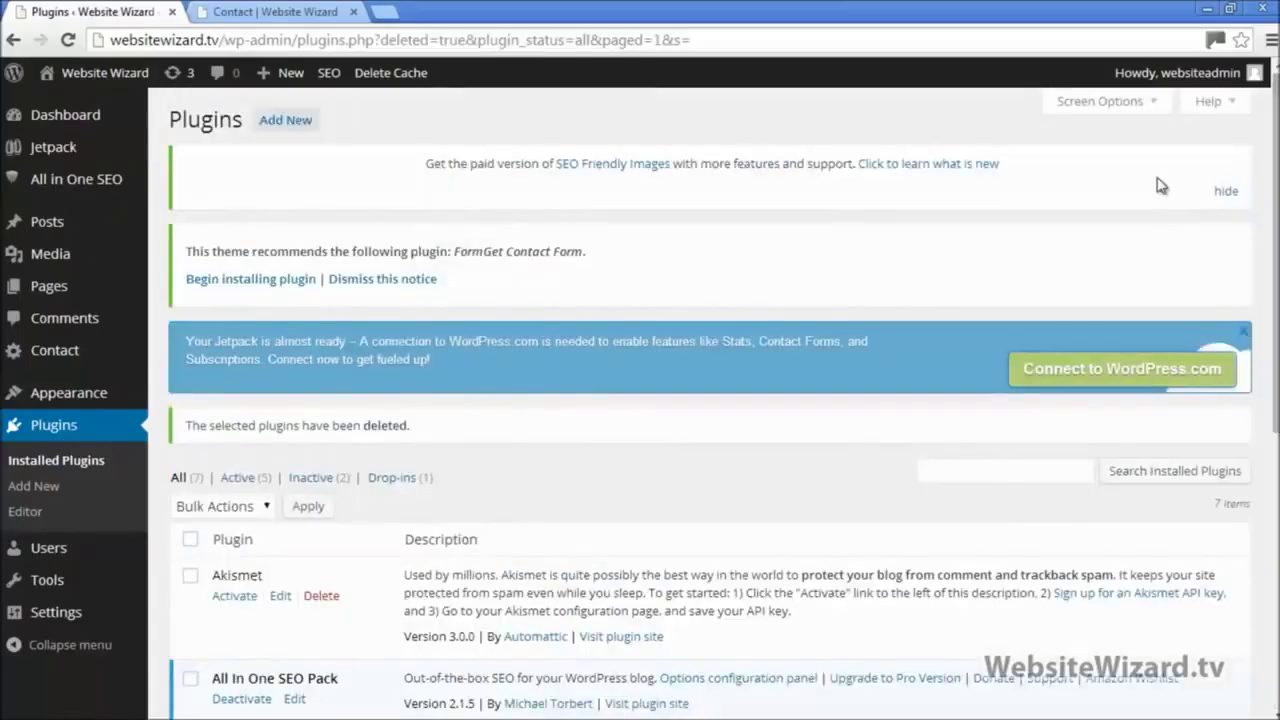
{"action": "left_click", "coordinate": [1231, 9]}
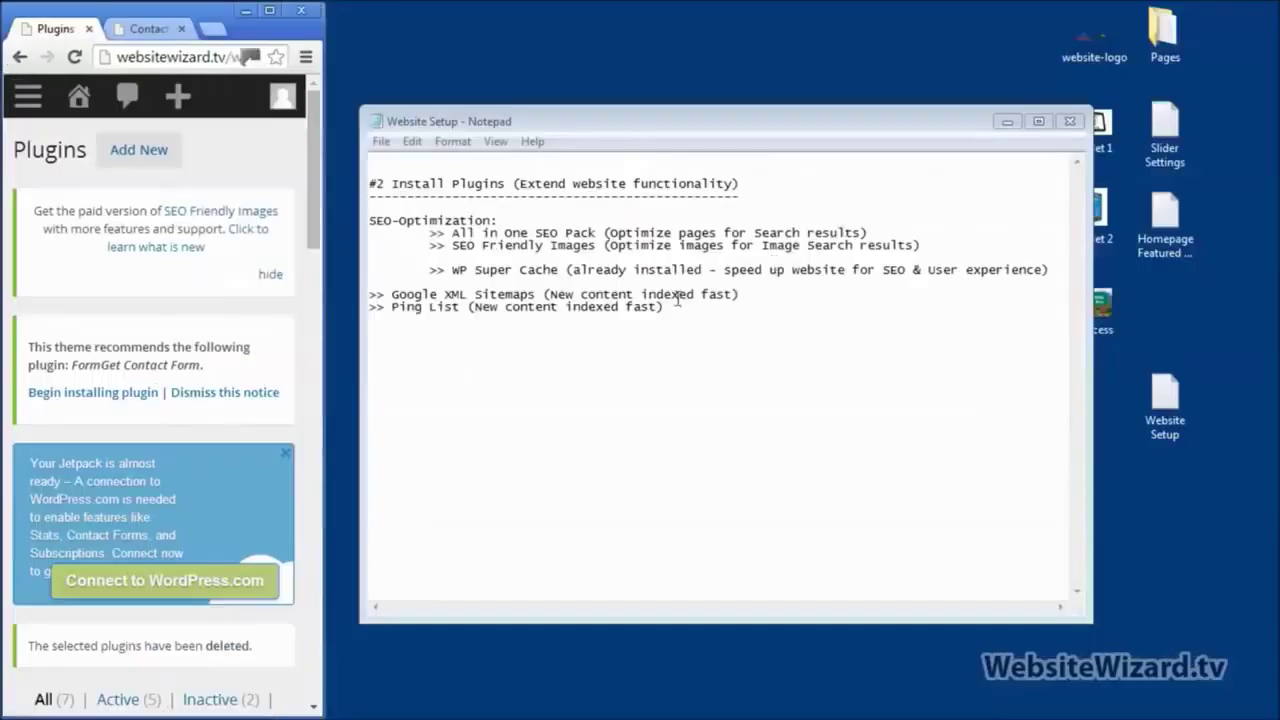
Step: Indent the '>> Google XML Sitemaps' line in the Notepad notes and bring the WordPress plugins page back full screen
{"action": "left_click", "coordinate": [374, 294]}
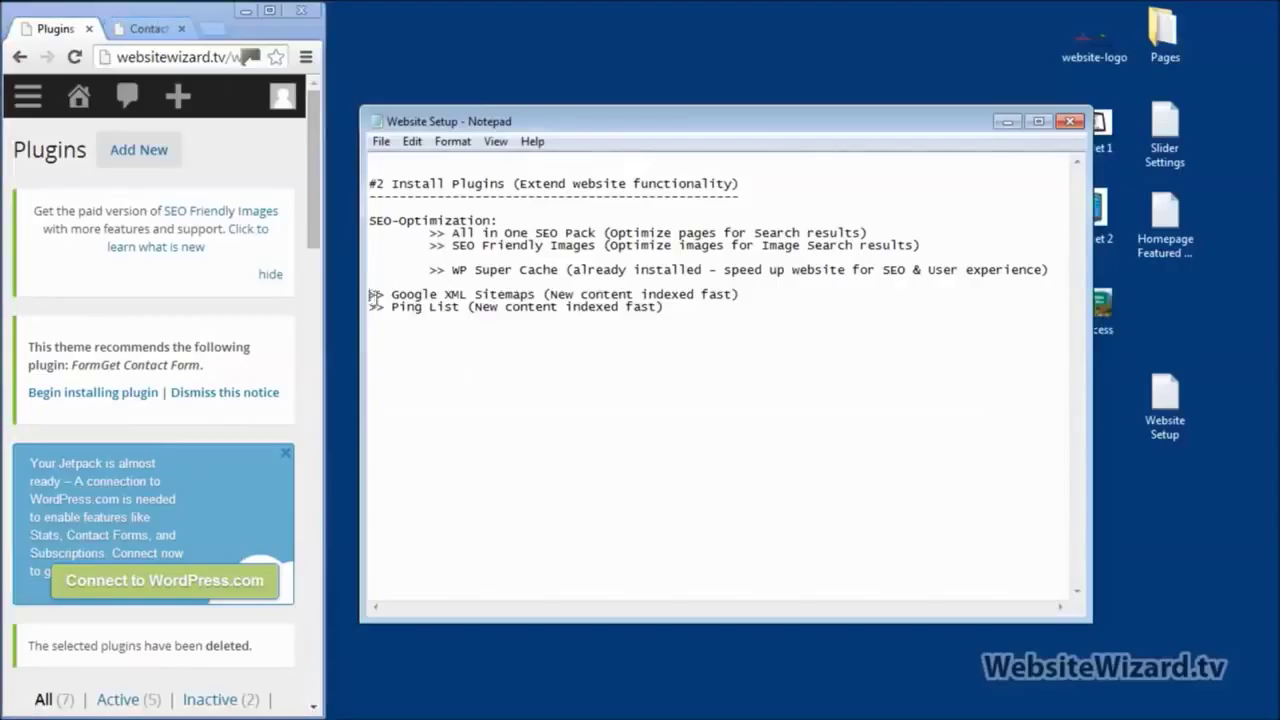
{"action": "key", "text": "Tab"}
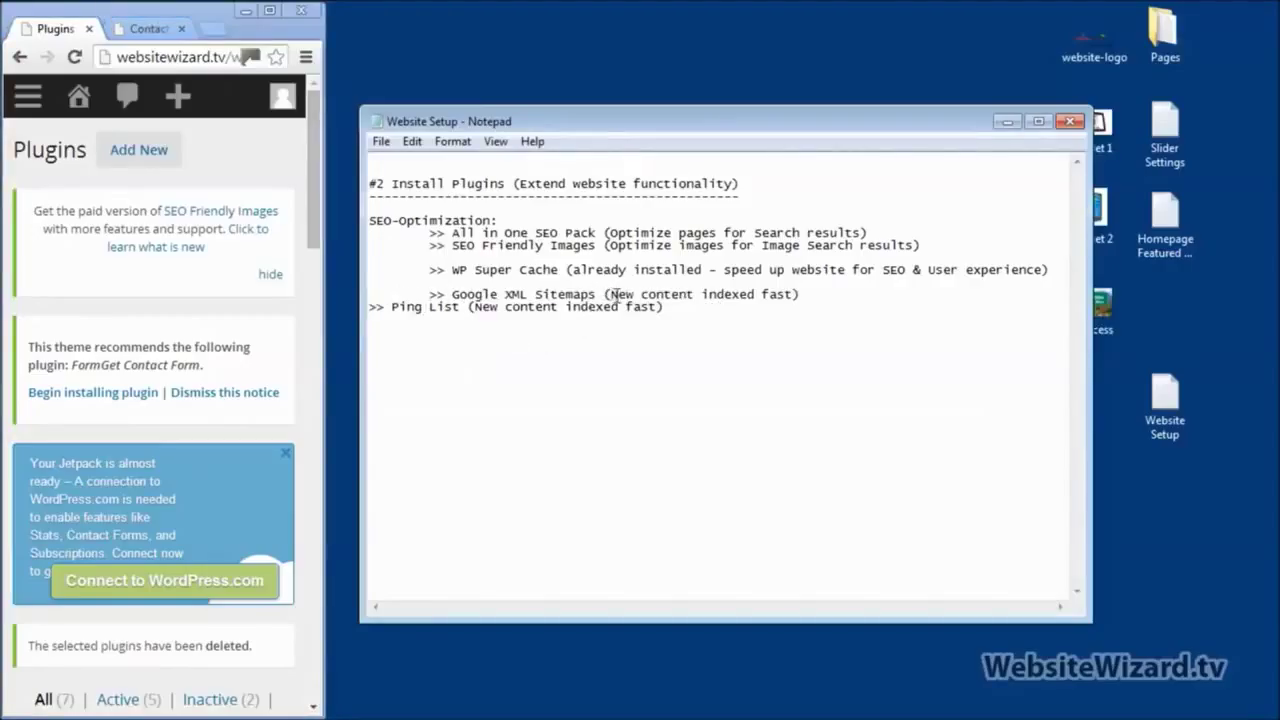
{"action": "left_click", "coordinate": [797, 296]}
{"action": "left_click_drag", "start_coordinate": [799, 295], "coordinate": [609, 296]}
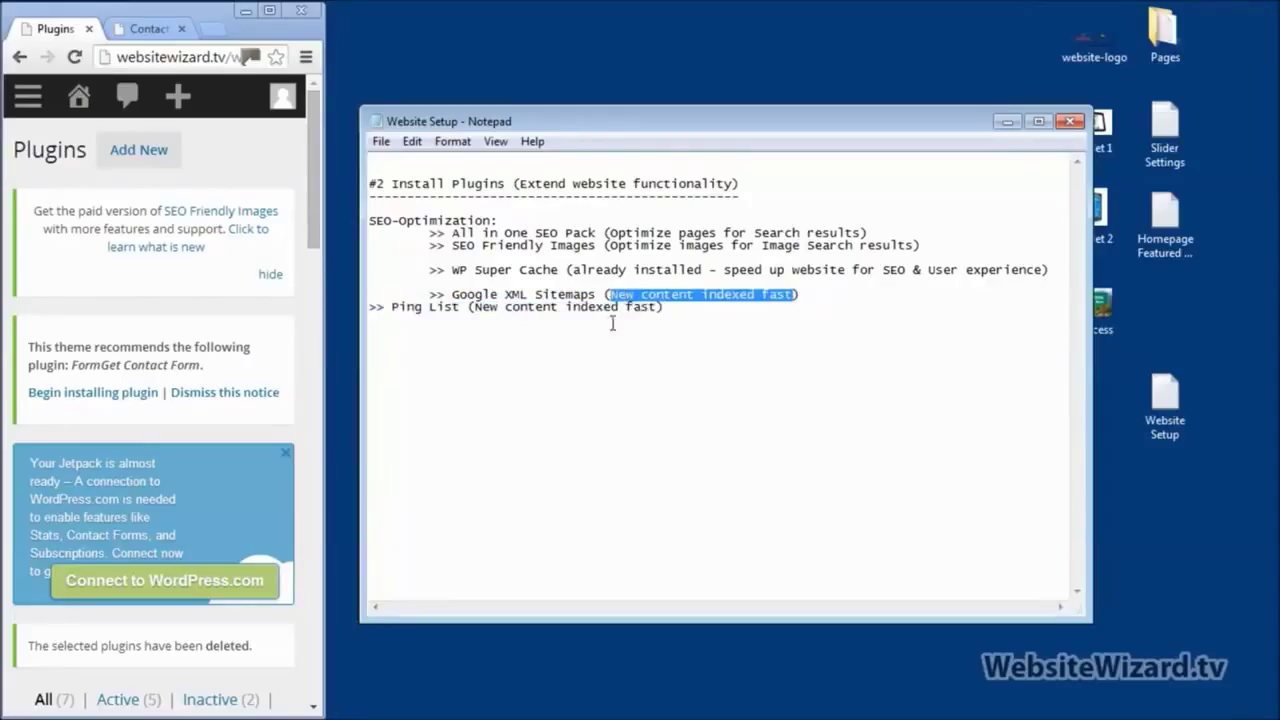
{"action": "left_click", "coordinate": [735, 315]}
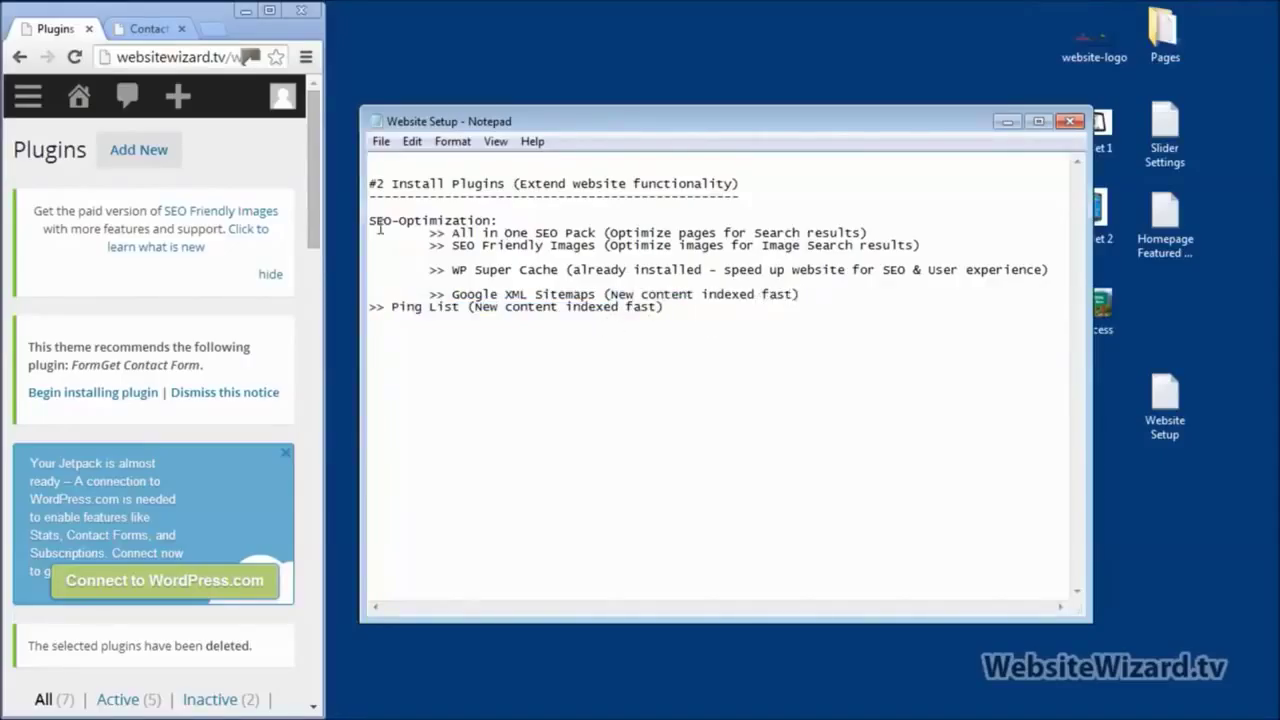
{"action": "left_click", "coordinate": [269, 11]}
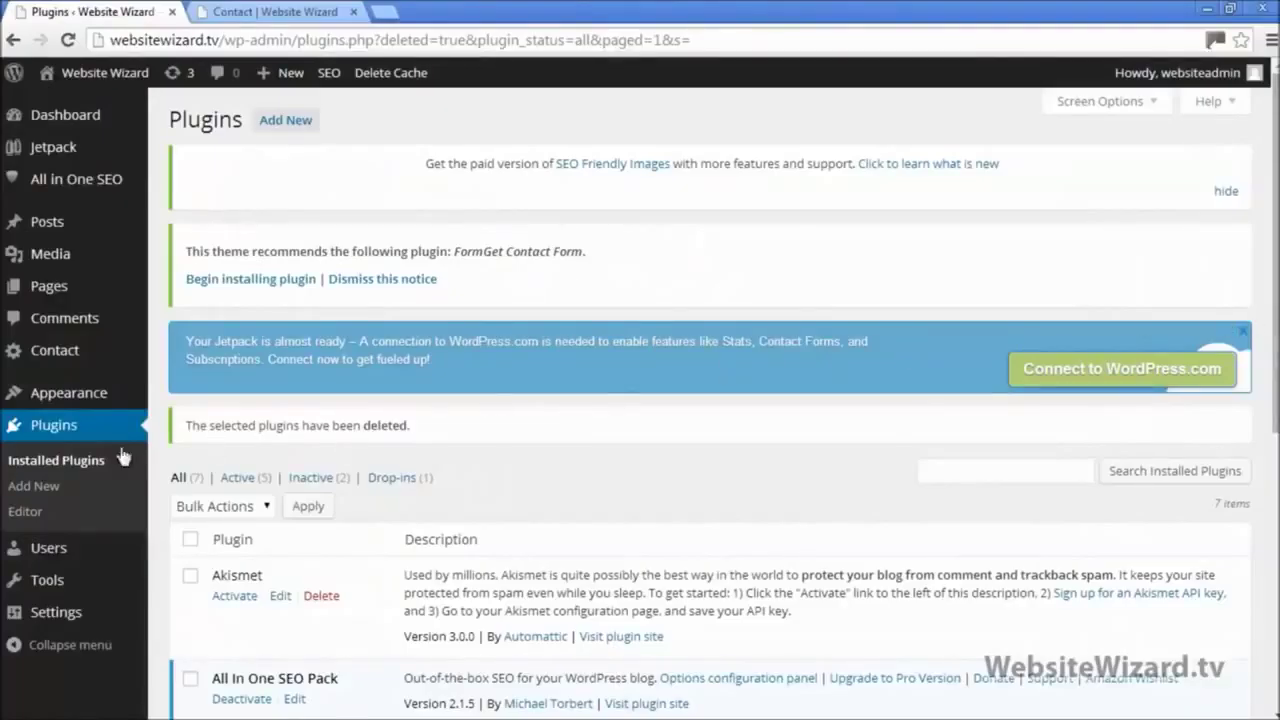
Step: Search Add New for 'google xml sitemaps', then install and activate Google XML Sitemaps 4.0.4
{"action": "left_click", "coordinate": [36, 487]}
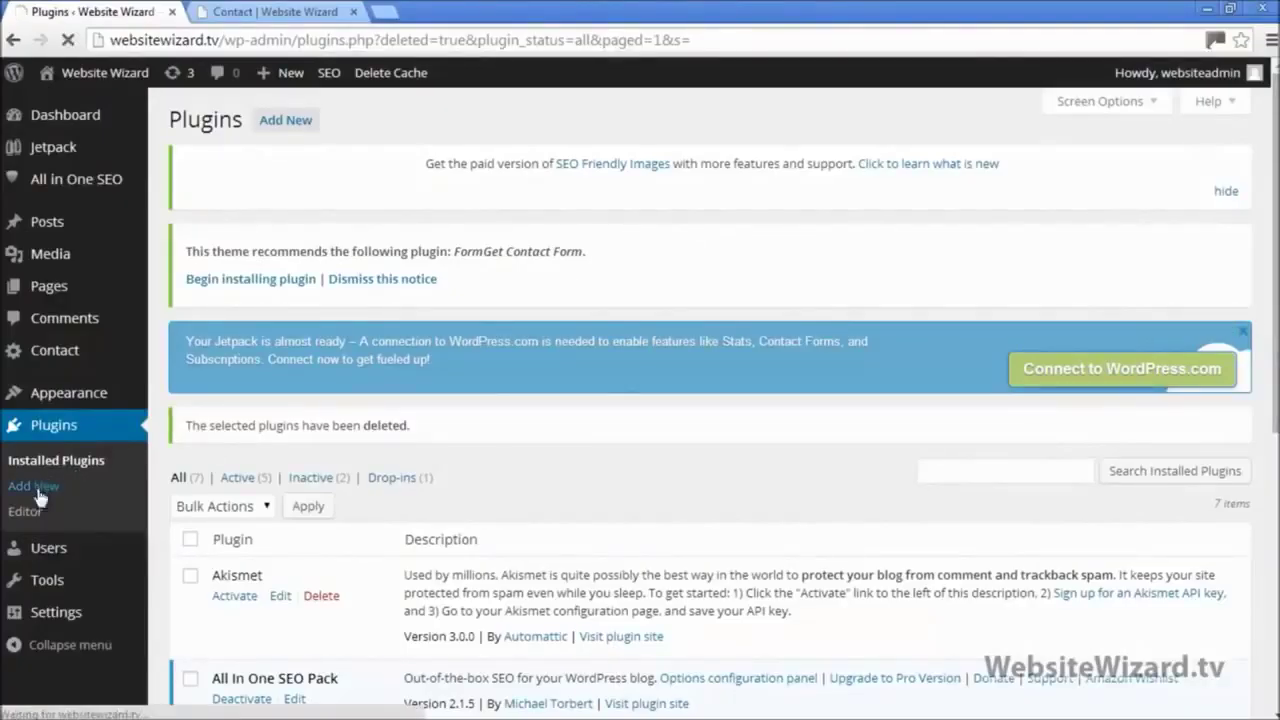
{"action": "type", "text": "g"}
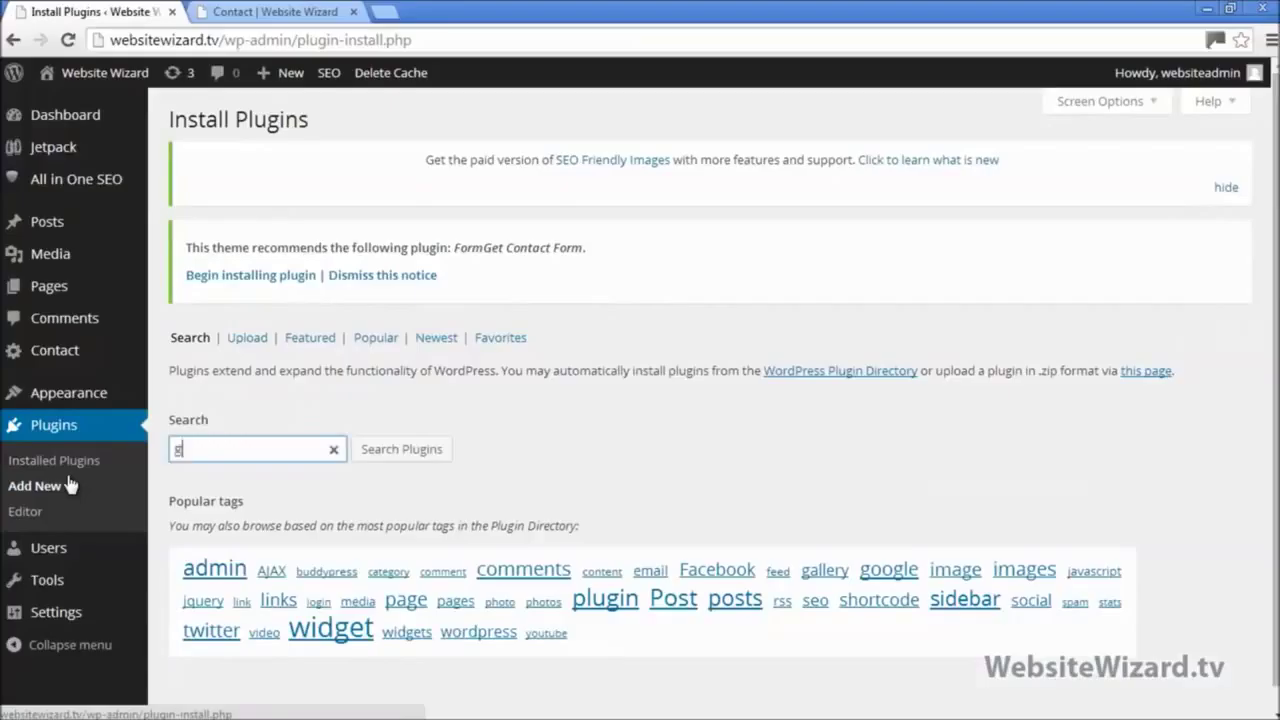
{"action": "type", "text": "oogle xml sitemaps"}
{"action": "key", "text": "Return"}
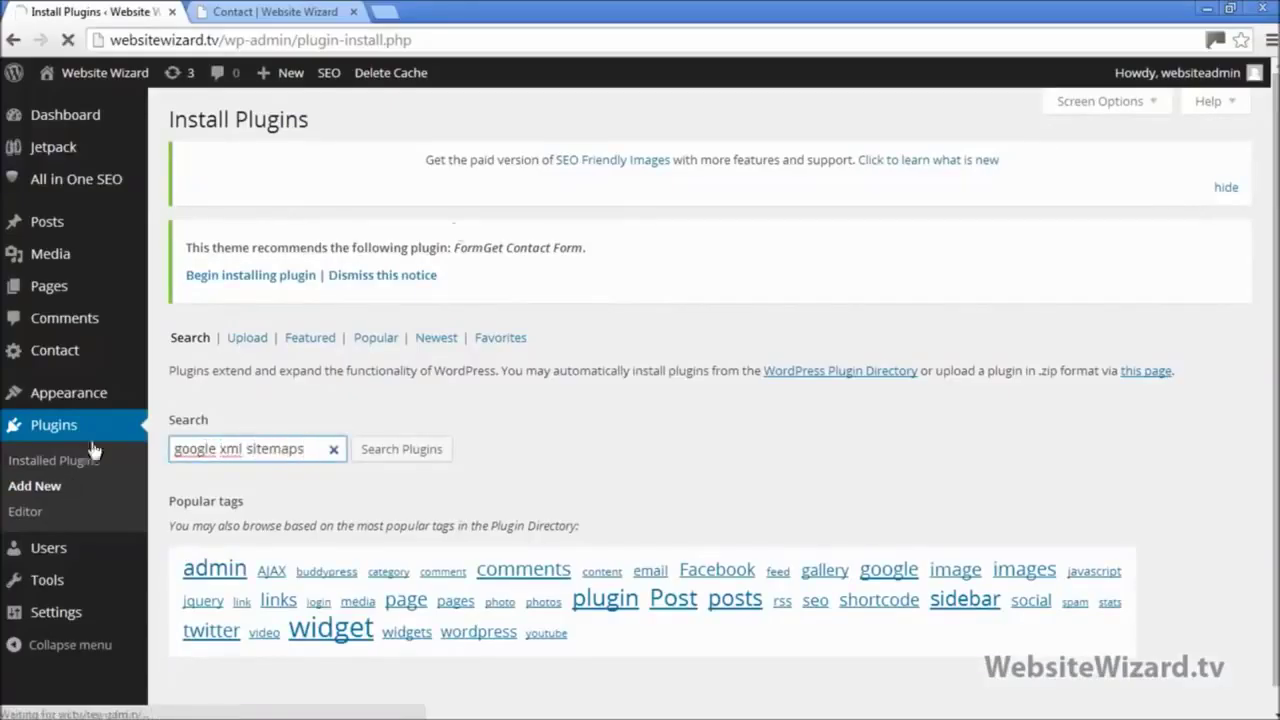
{"action": "left_click", "coordinate": [260, 462]}
{"action": "left_click", "coordinate": [677, 157]}
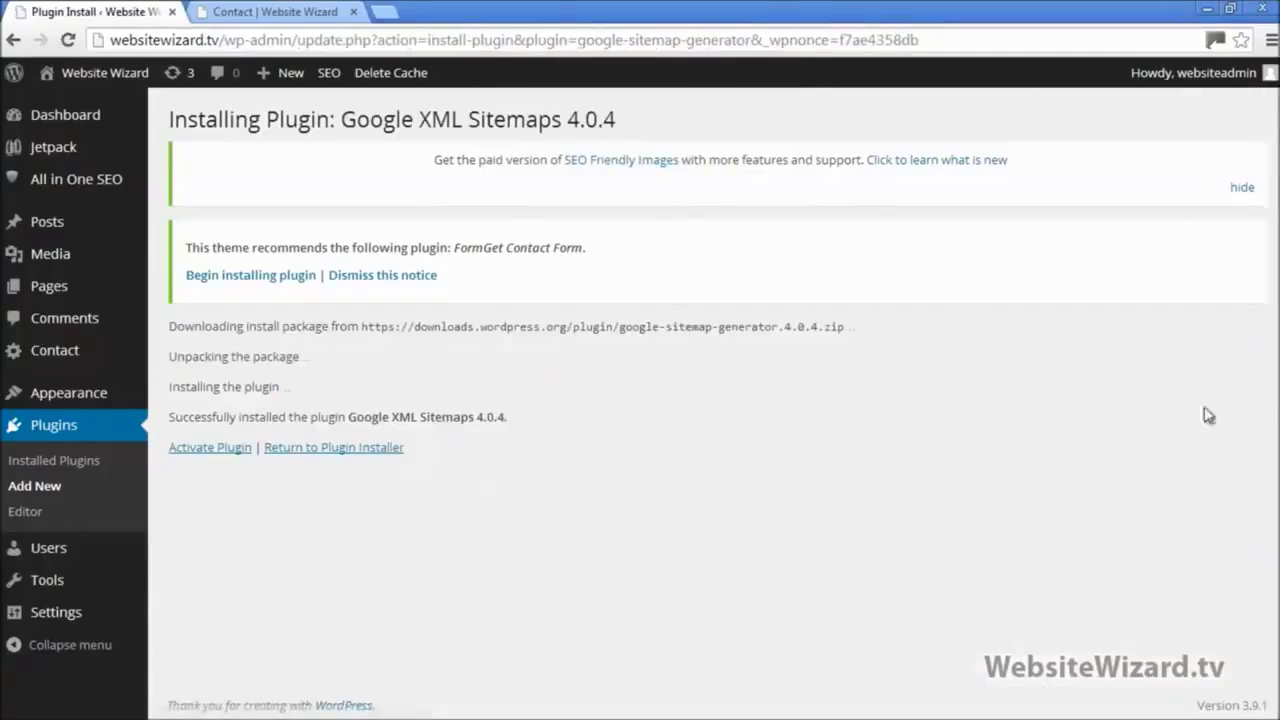
{"action": "left_click", "coordinate": [231, 451]}
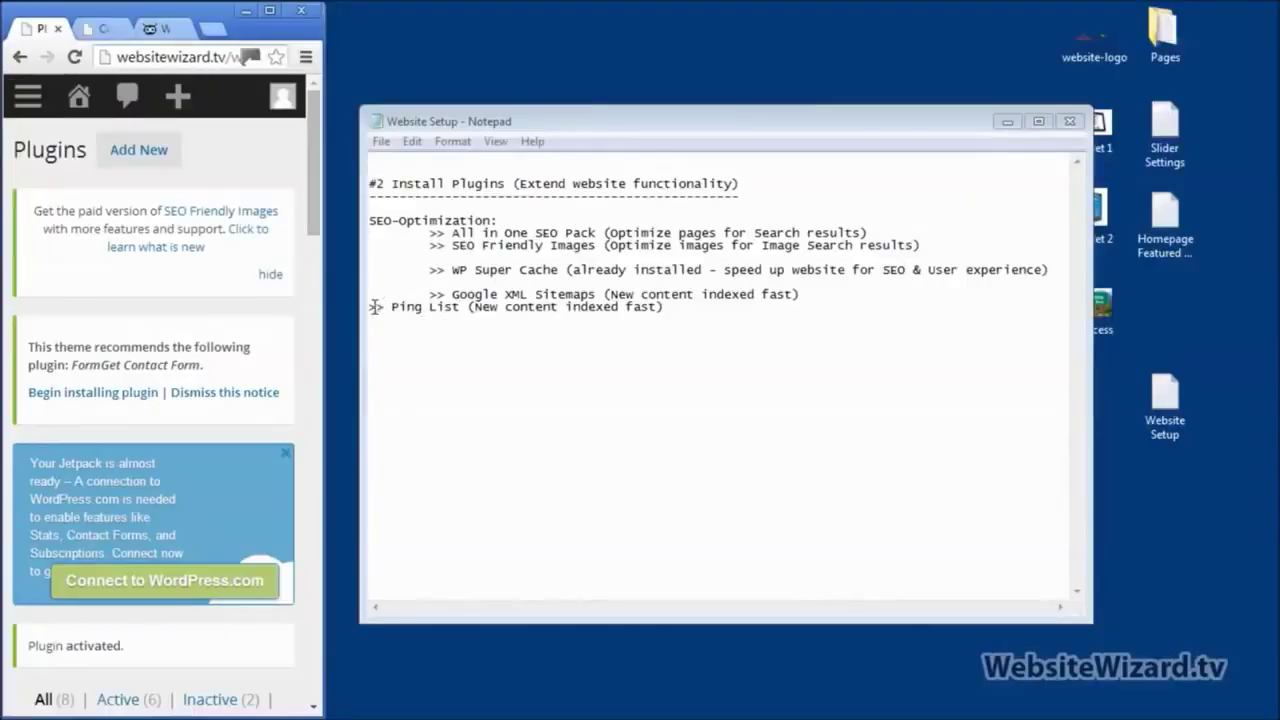
Step: Indent the Ping List line in the Notepad notes, then select all the notes and cut them
{"action": "left_click_drag", "start_coordinate": [370, 307], "coordinate": [376, 307]}
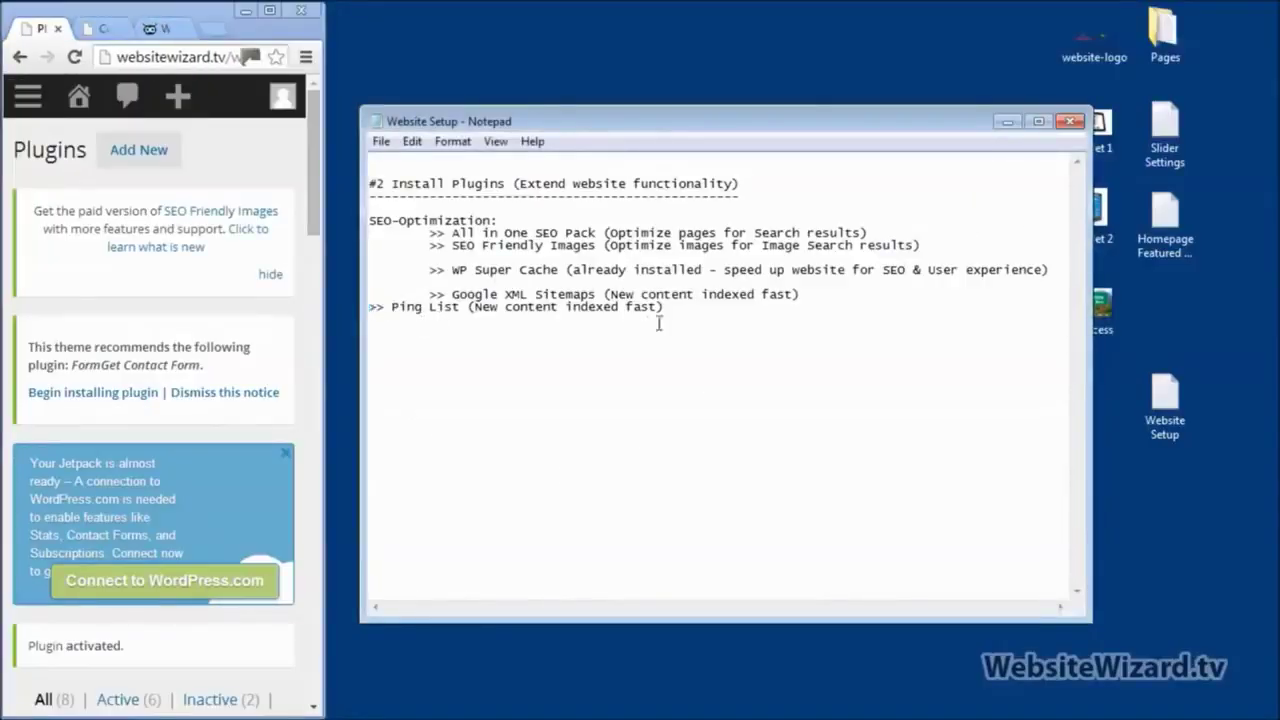
{"action": "key", "text": "Tab"}
{"action": "key", "text": "ctrl+a"}
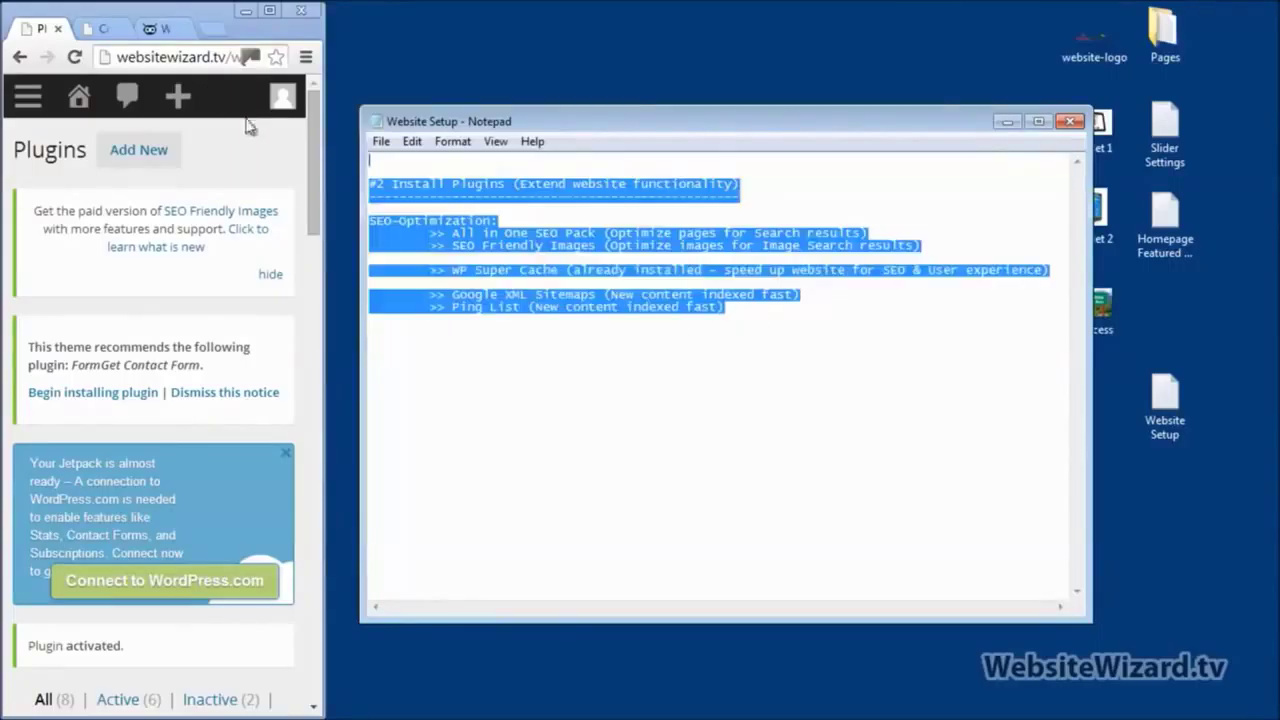
{"action": "key", "text": "ctrl+x"}
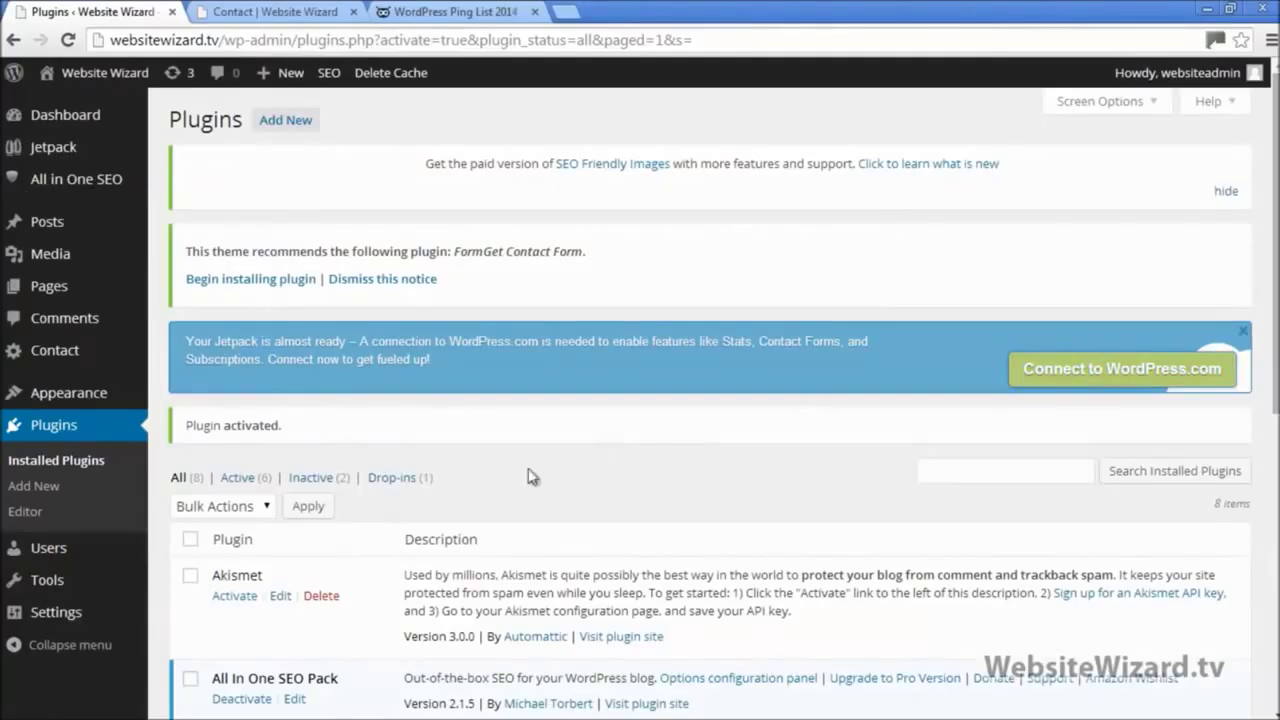
Step: Open Settings > Writing and scroll down to the Update Services section
{"action": "mouse_move", "coordinate": [55, 612]}
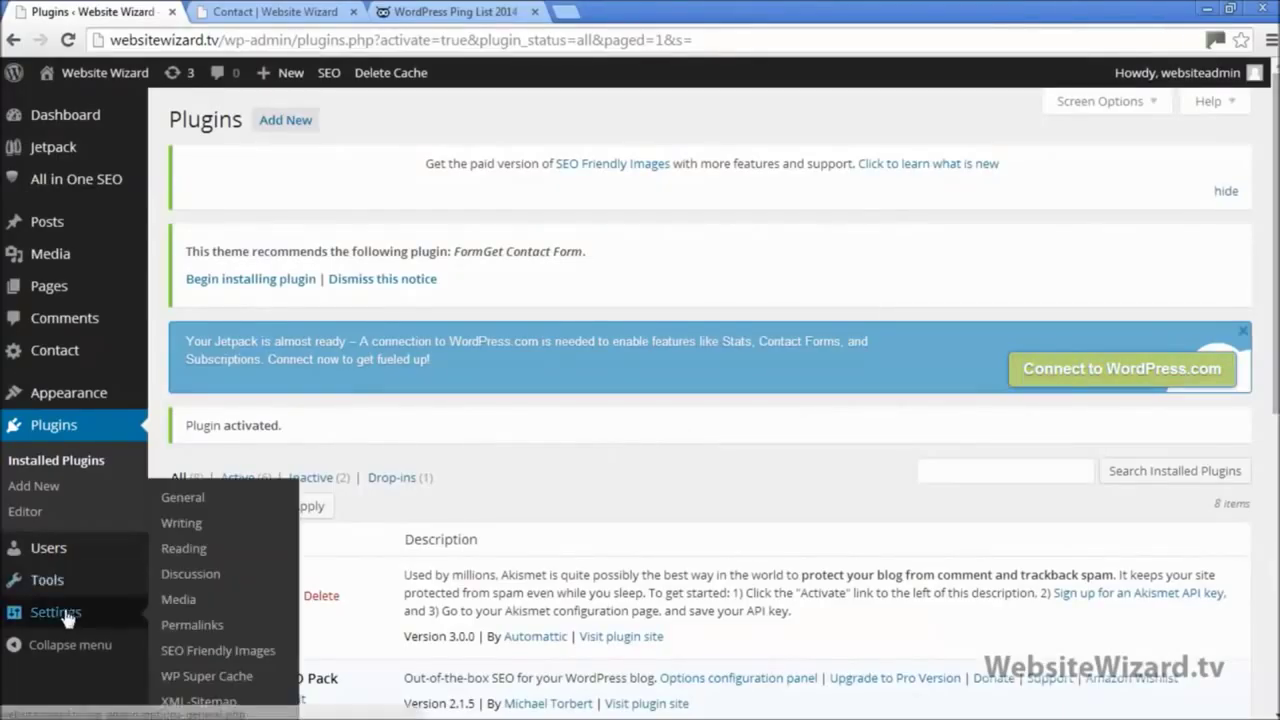
{"action": "left_click", "coordinate": [183, 530]}
{"action": "scroll", "coordinate": [357, 490], "scroll_direction": "down", "scroll_amount": 8}
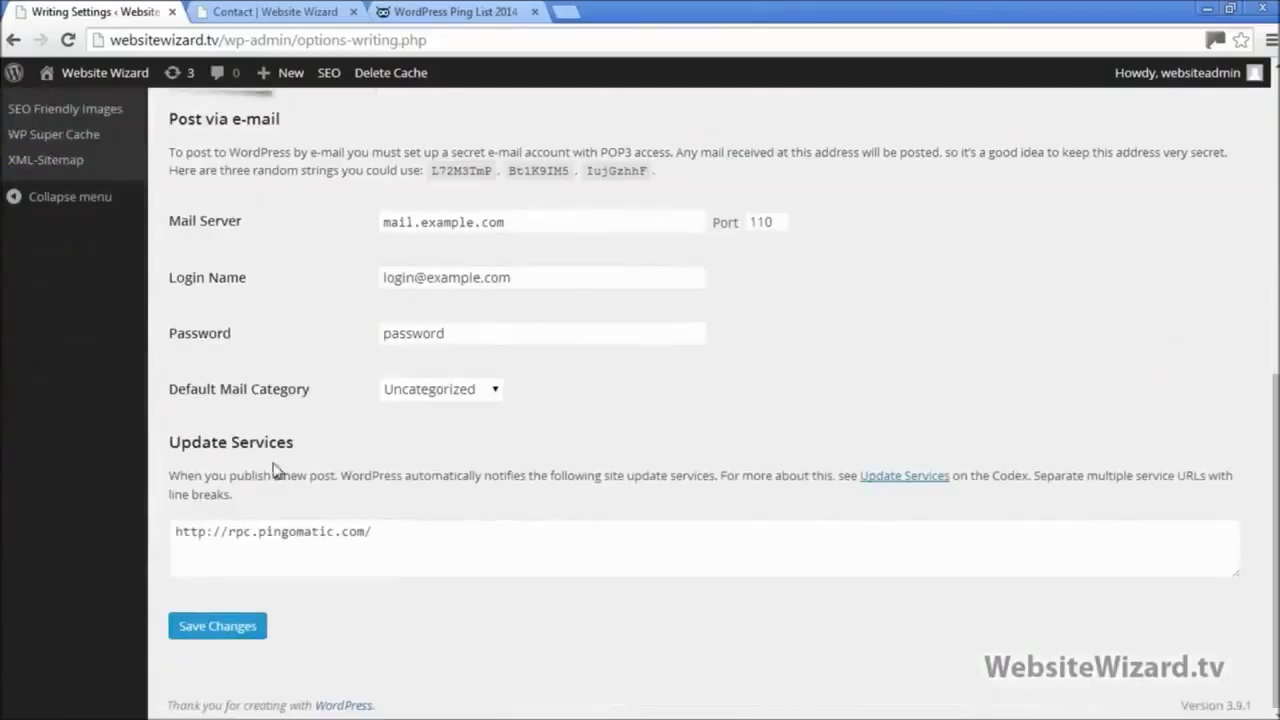
{"action": "left_click_drag", "start_coordinate": [170, 441], "coordinate": [310, 434]}
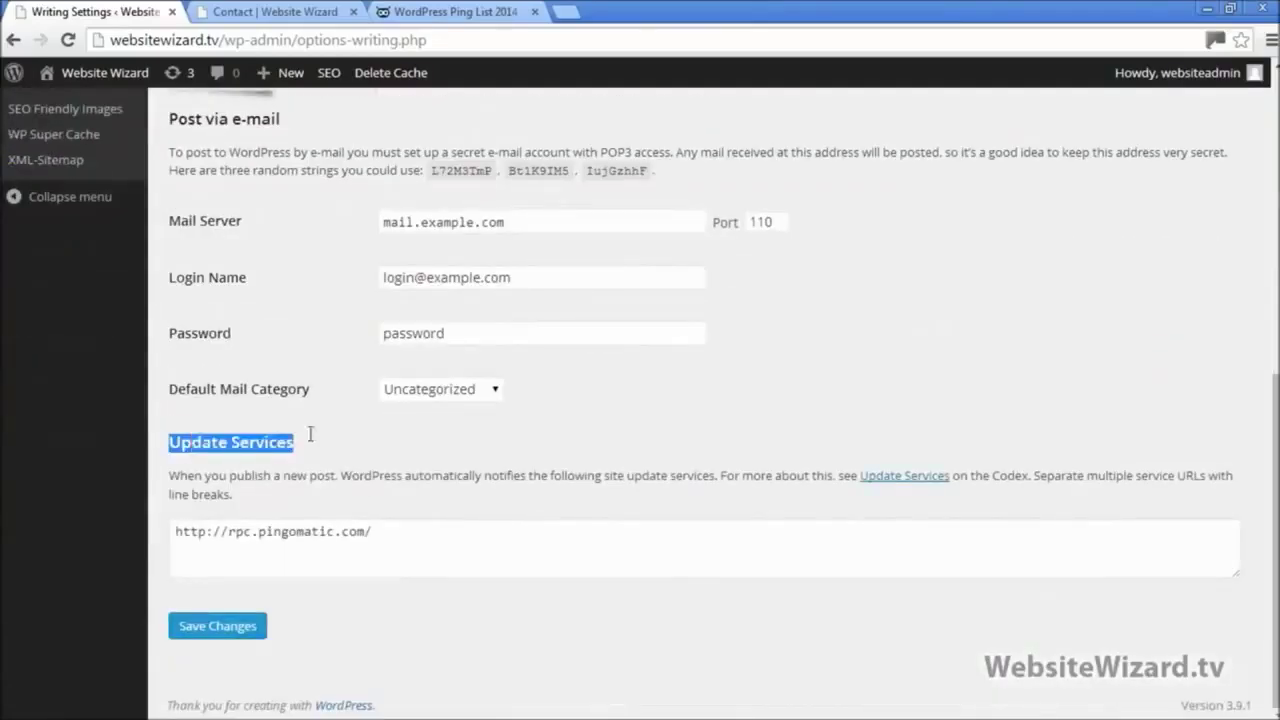
{"action": "left_click", "coordinate": [323, 462]}
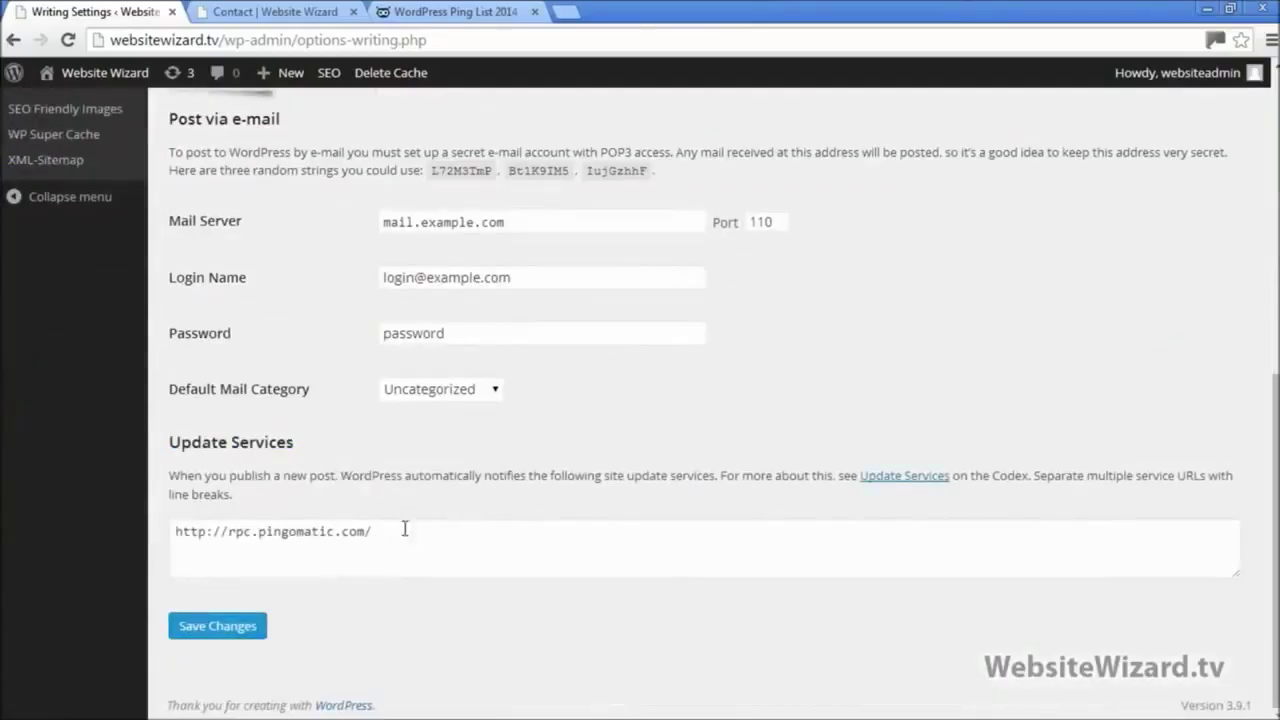
{"action": "left_click_drag", "start_coordinate": [404, 529], "coordinate": [176, 531]}
{"action": "left_click", "coordinate": [347, 545]}
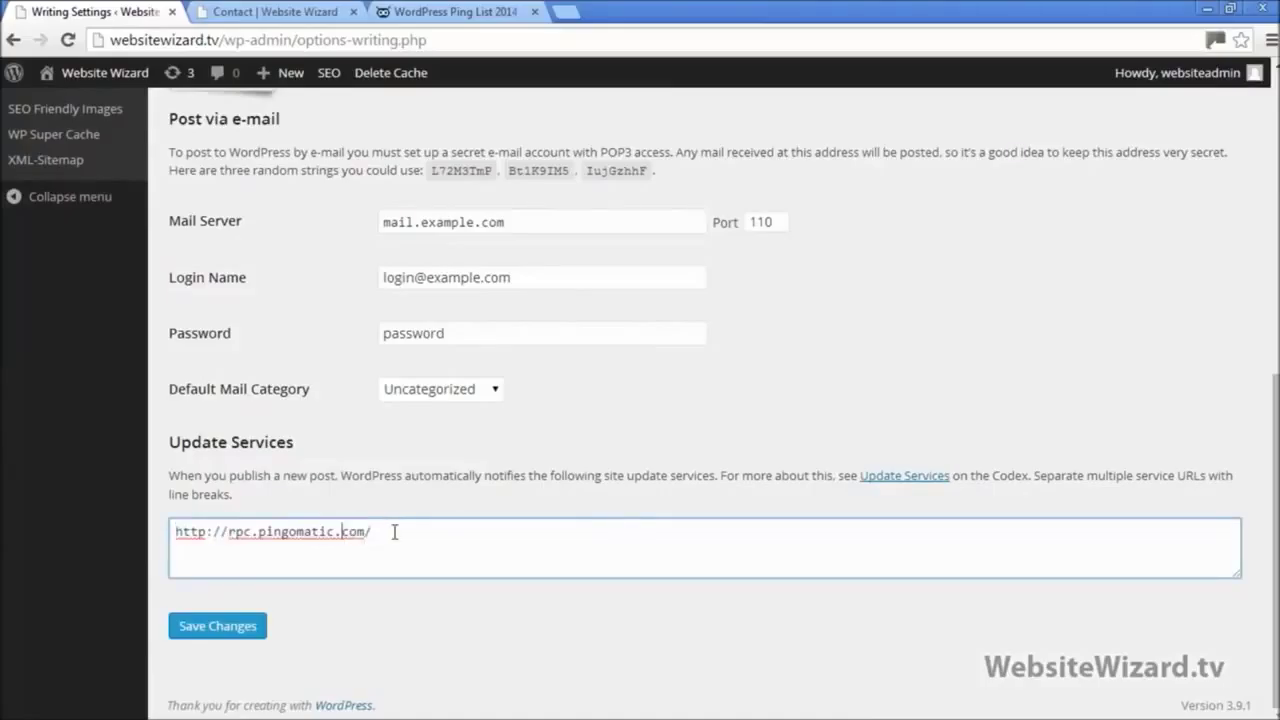
{"action": "left_click_drag", "start_coordinate": [394, 532], "coordinate": [172, 532]}
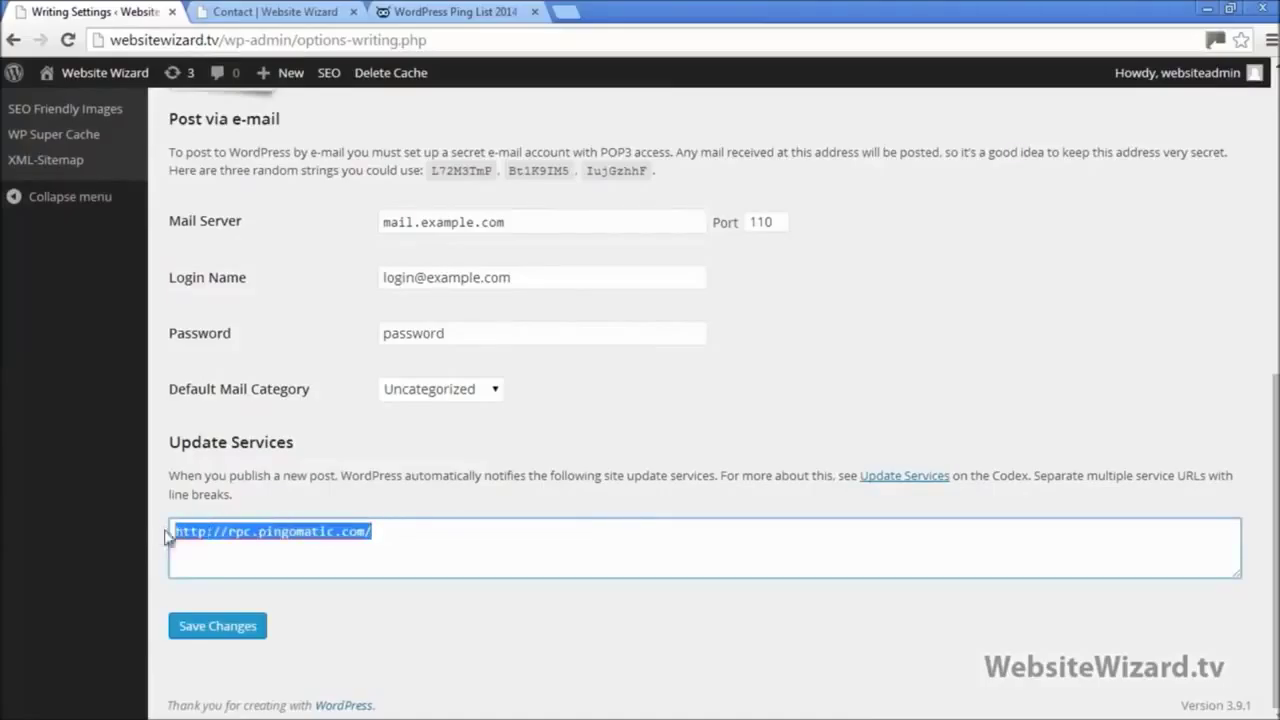
{"action": "left_click", "coordinate": [399, 527]}
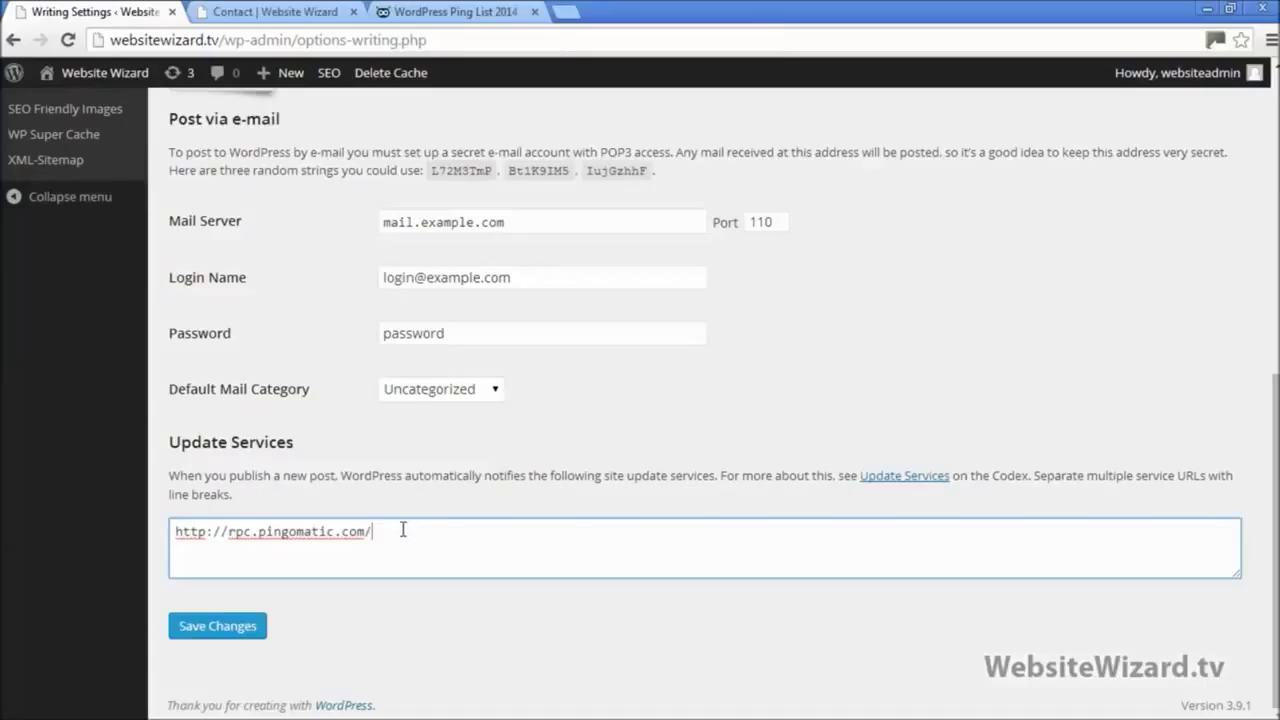
{"action": "left_click_drag", "start_coordinate": [403, 530], "coordinate": [172, 545]}
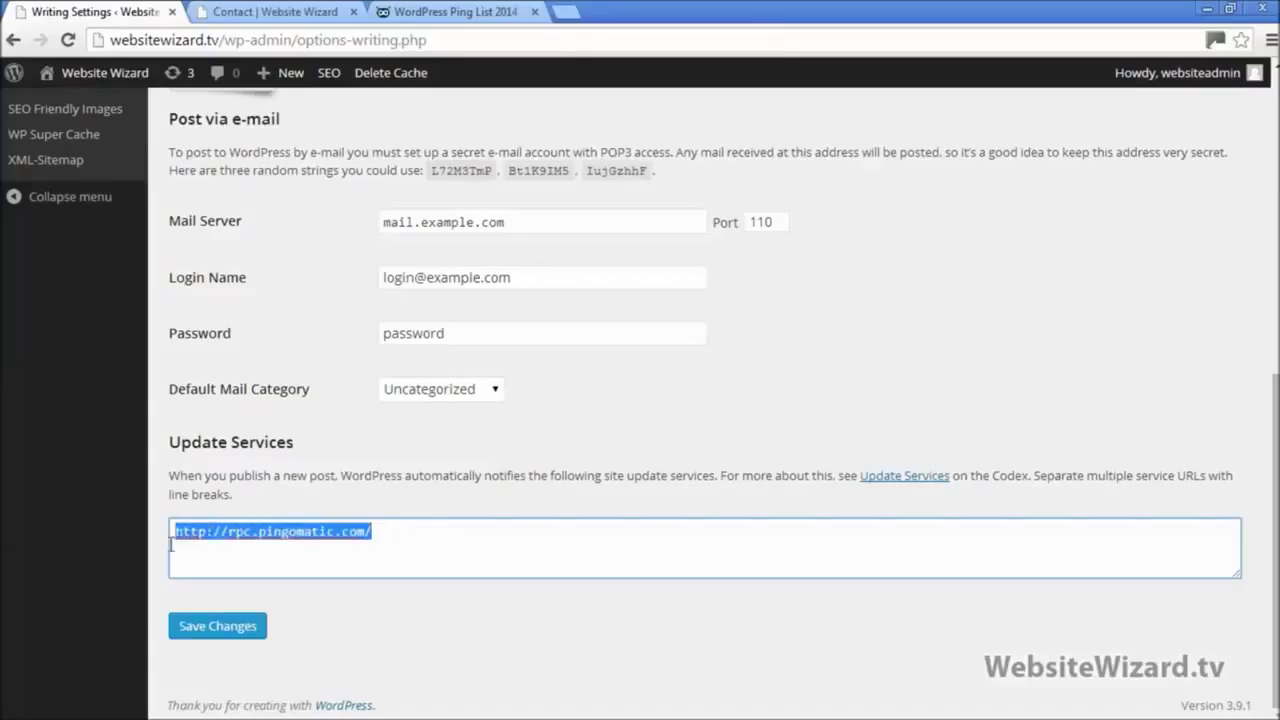
{"action": "left_click", "coordinate": [397, 530]}
{"action": "left_click_drag", "start_coordinate": [419, 534], "coordinate": [156, 553]}
{"action": "left_click", "coordinate": [392, 536]}
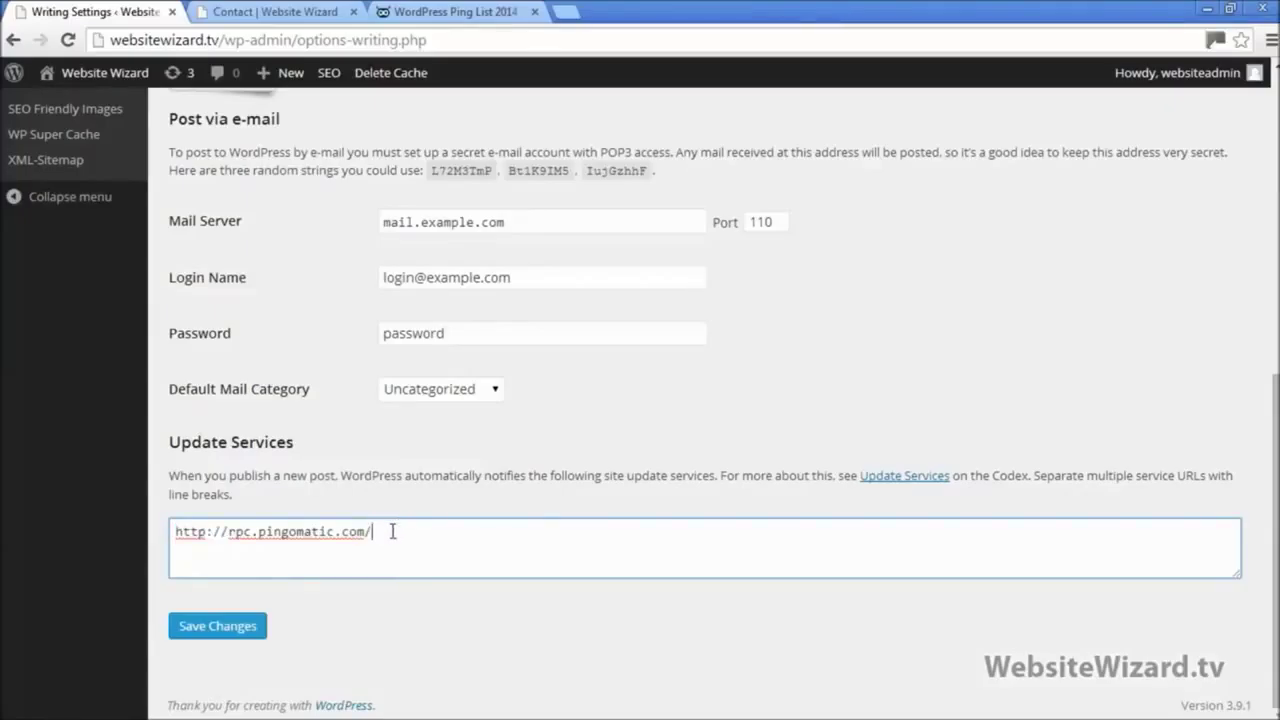
{"action": "left_click", "coordinate": [410, 10]}
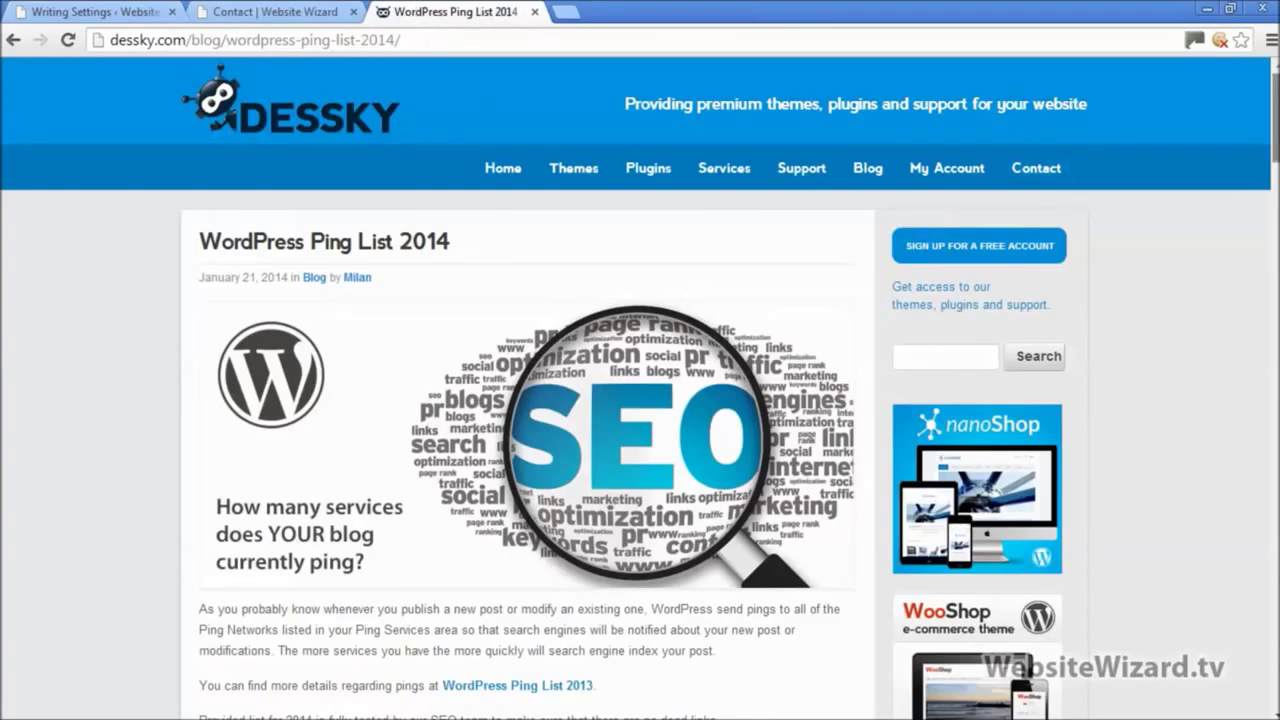
Step: Select the article's full list of ping URLs, then place the cursor after the pingomatic URL in Writing Settings
{"action": "scroll", "coordinate": [640, 390], "scroll_direction": "down", "scroll_amount": 6}
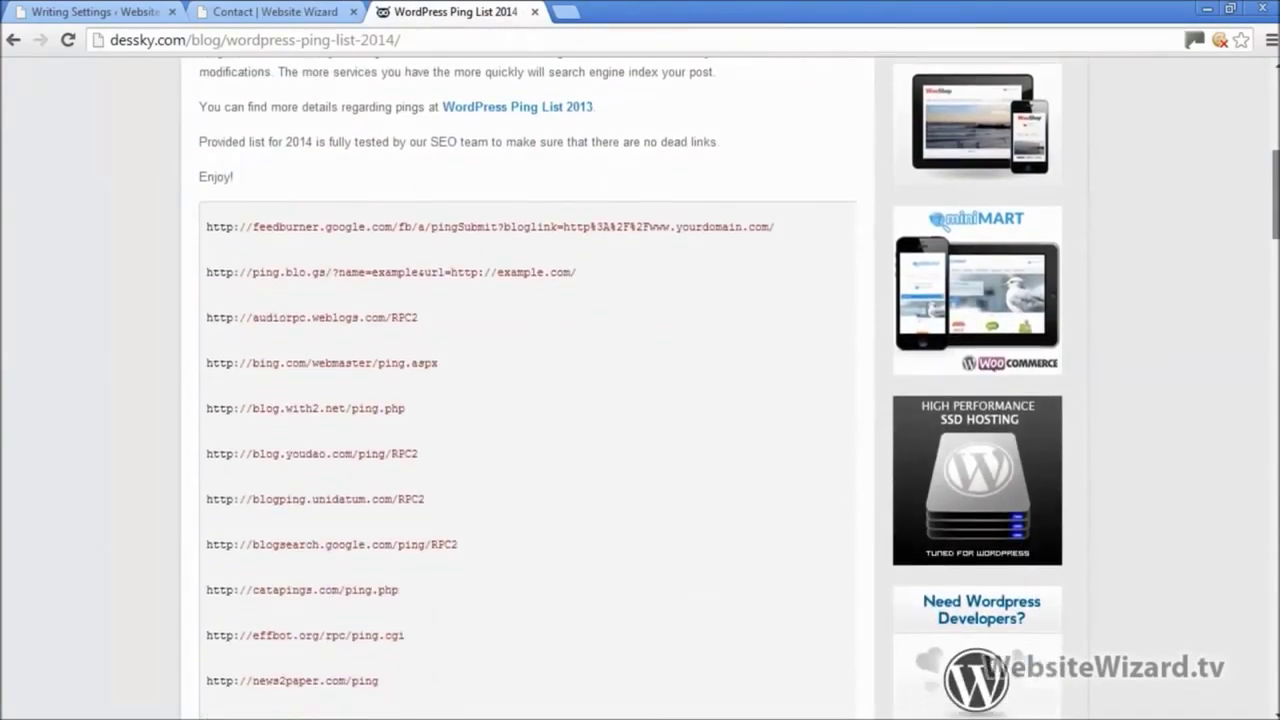
{"action": "scroll", "coordinate": [640, 390], "scroll_direction": "down", "scroll_amount": 2}
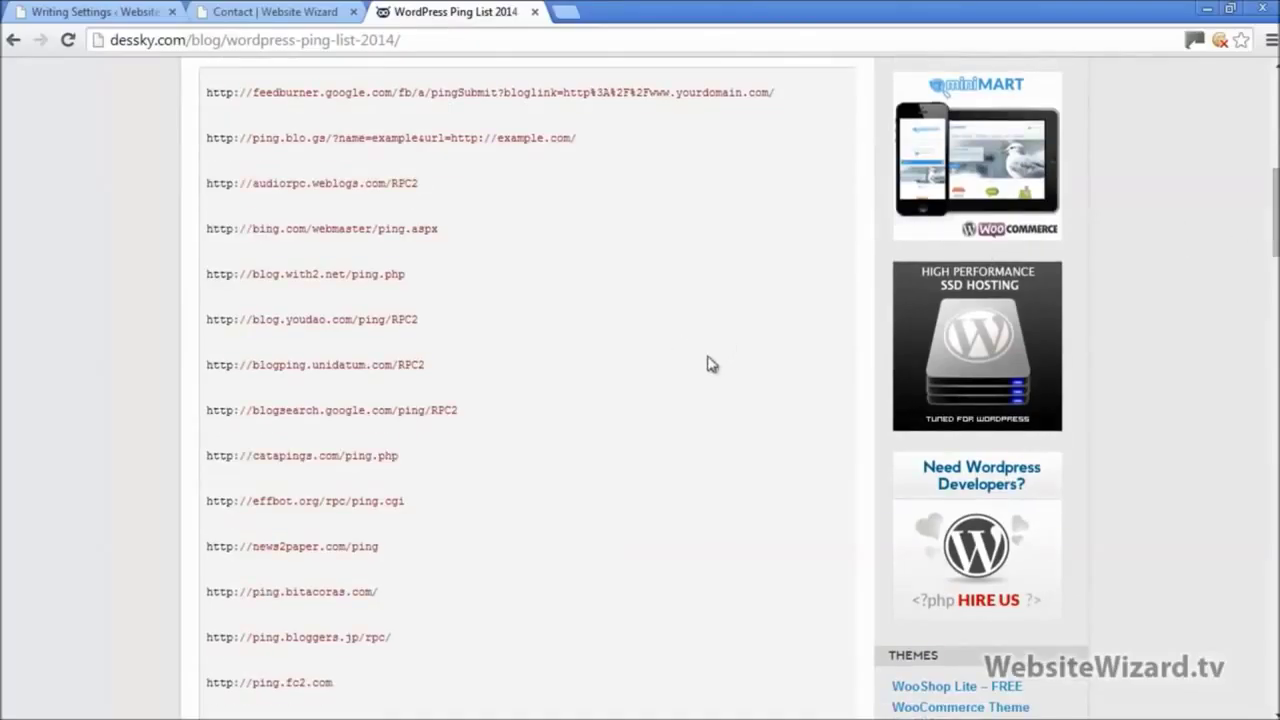
{"action": "scroll", "coordinate": [707, 363], "scroll_direction": "down", "scroll_amount": 6}
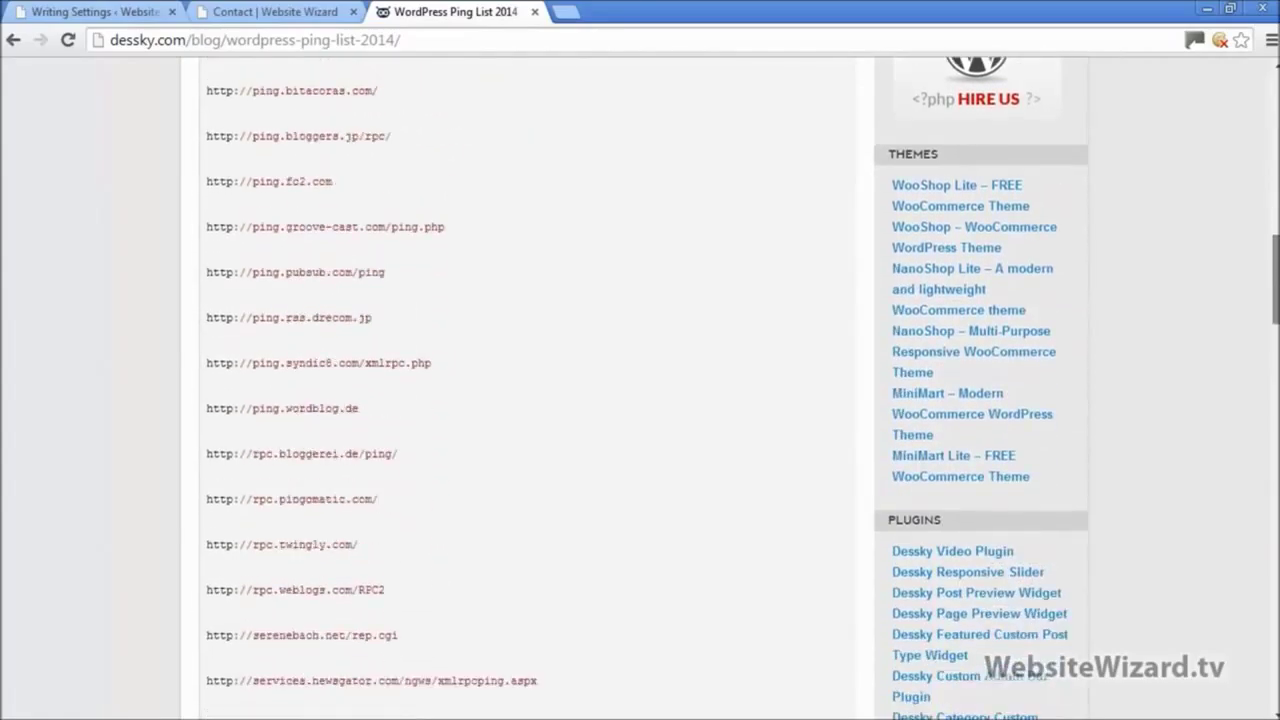
{"action": "scroll", "coordinate": [378, 480], "scroll_direction": "down", "scroll_amount": 4}
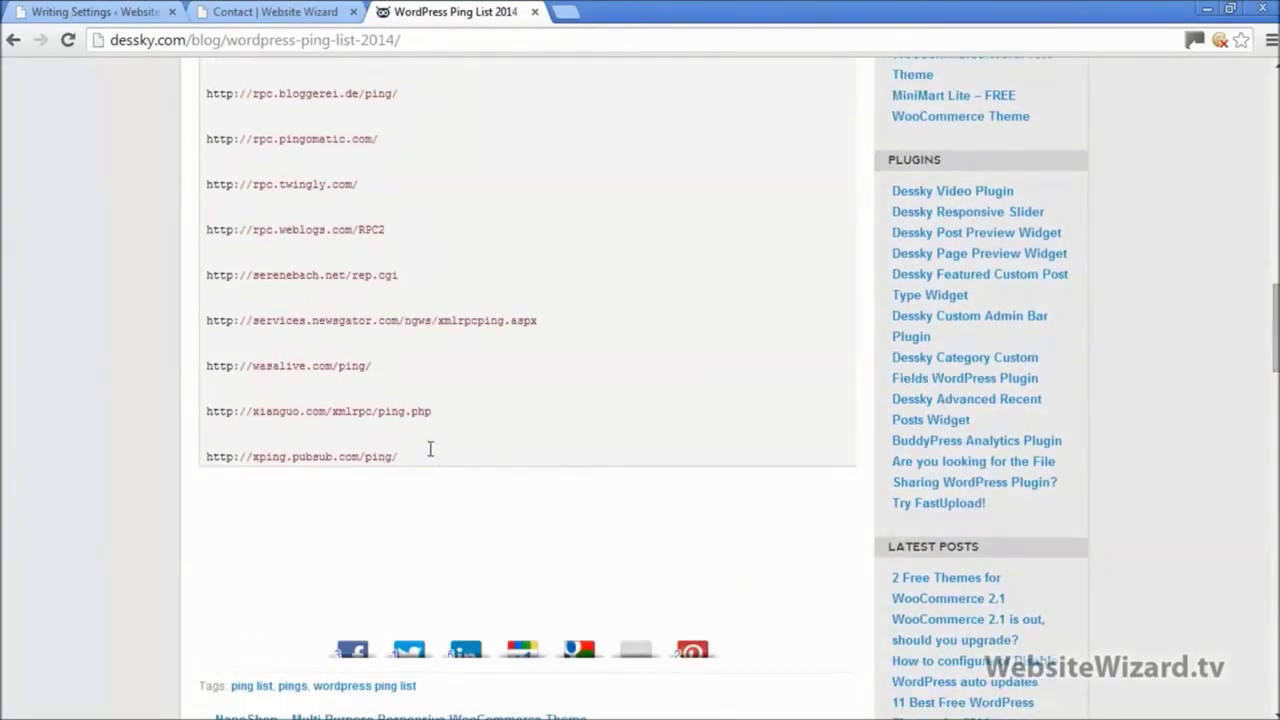
{"action": "left_click_drag", "start_coordinate": [430, 449], "coordinate": [212, 358]}
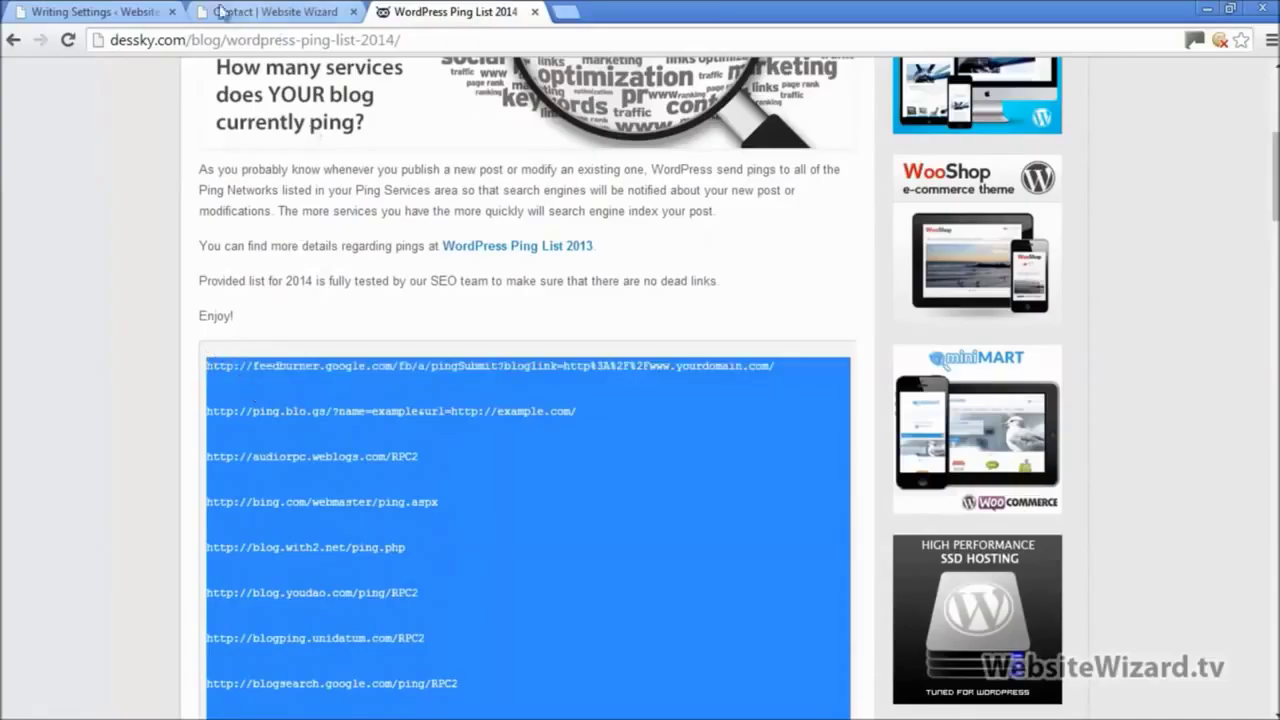
{"action": "left_click", "coordinate": [95, 12]}
{"action": "left_click", "coordinate": [422, 531]}
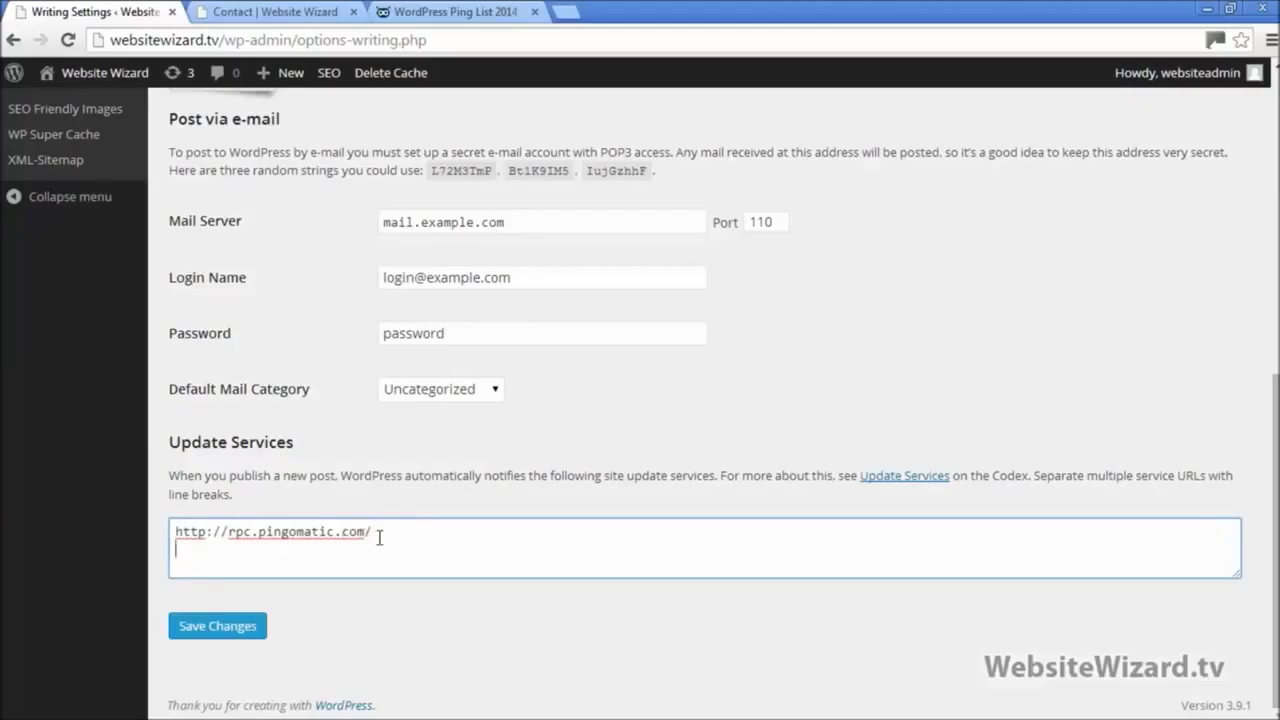
{"action": "key", "text": "Return"}
{"action": "key", "text": "ctrl+v"}
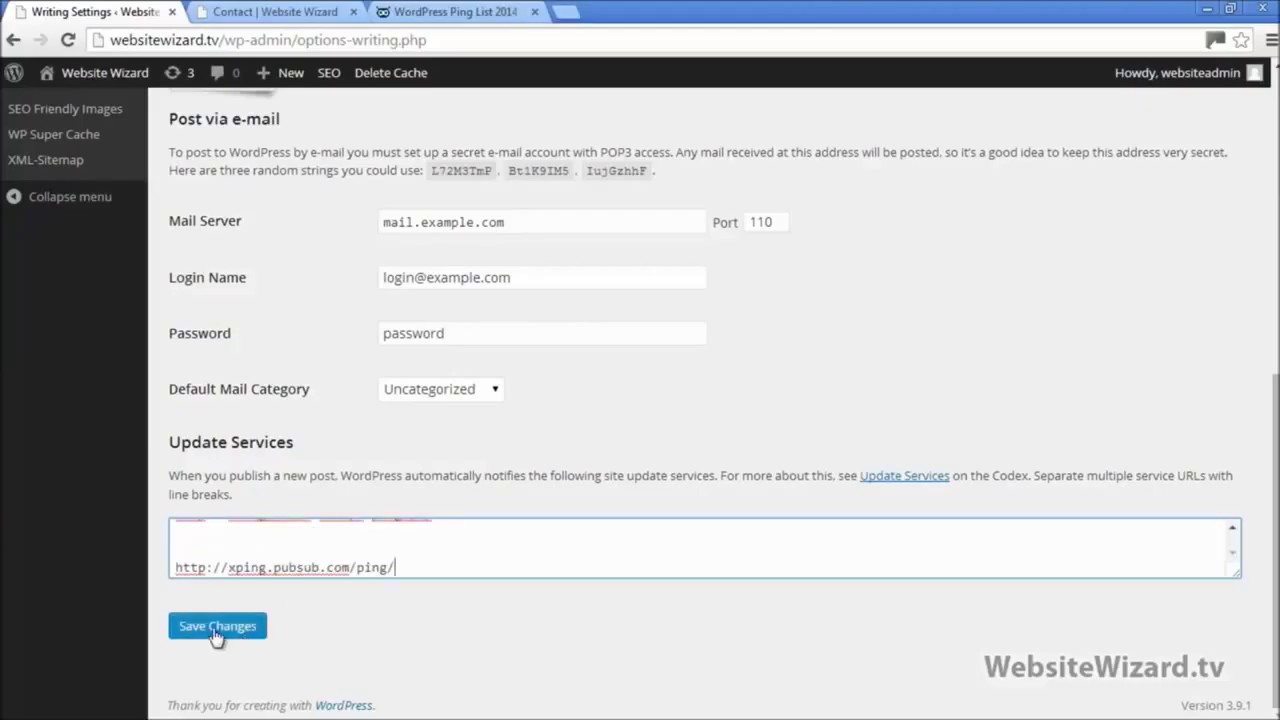
{"action": "left_click", "coordinate": [214, 628]}
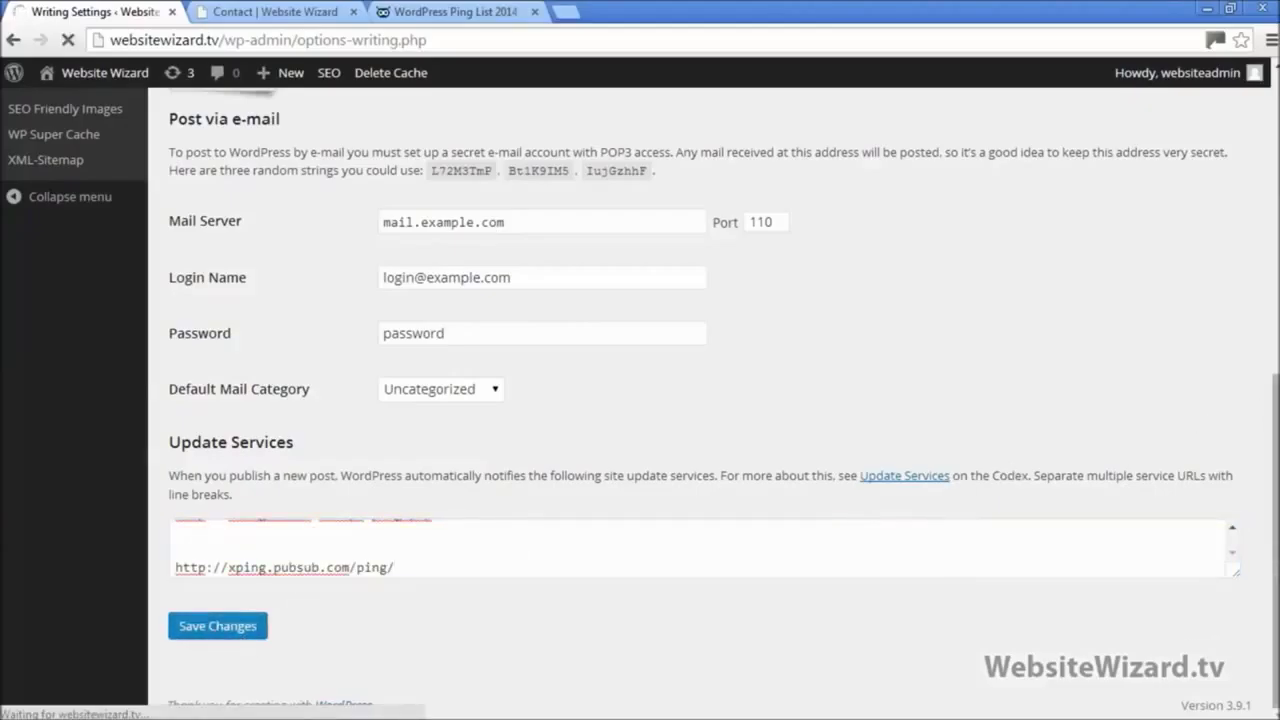